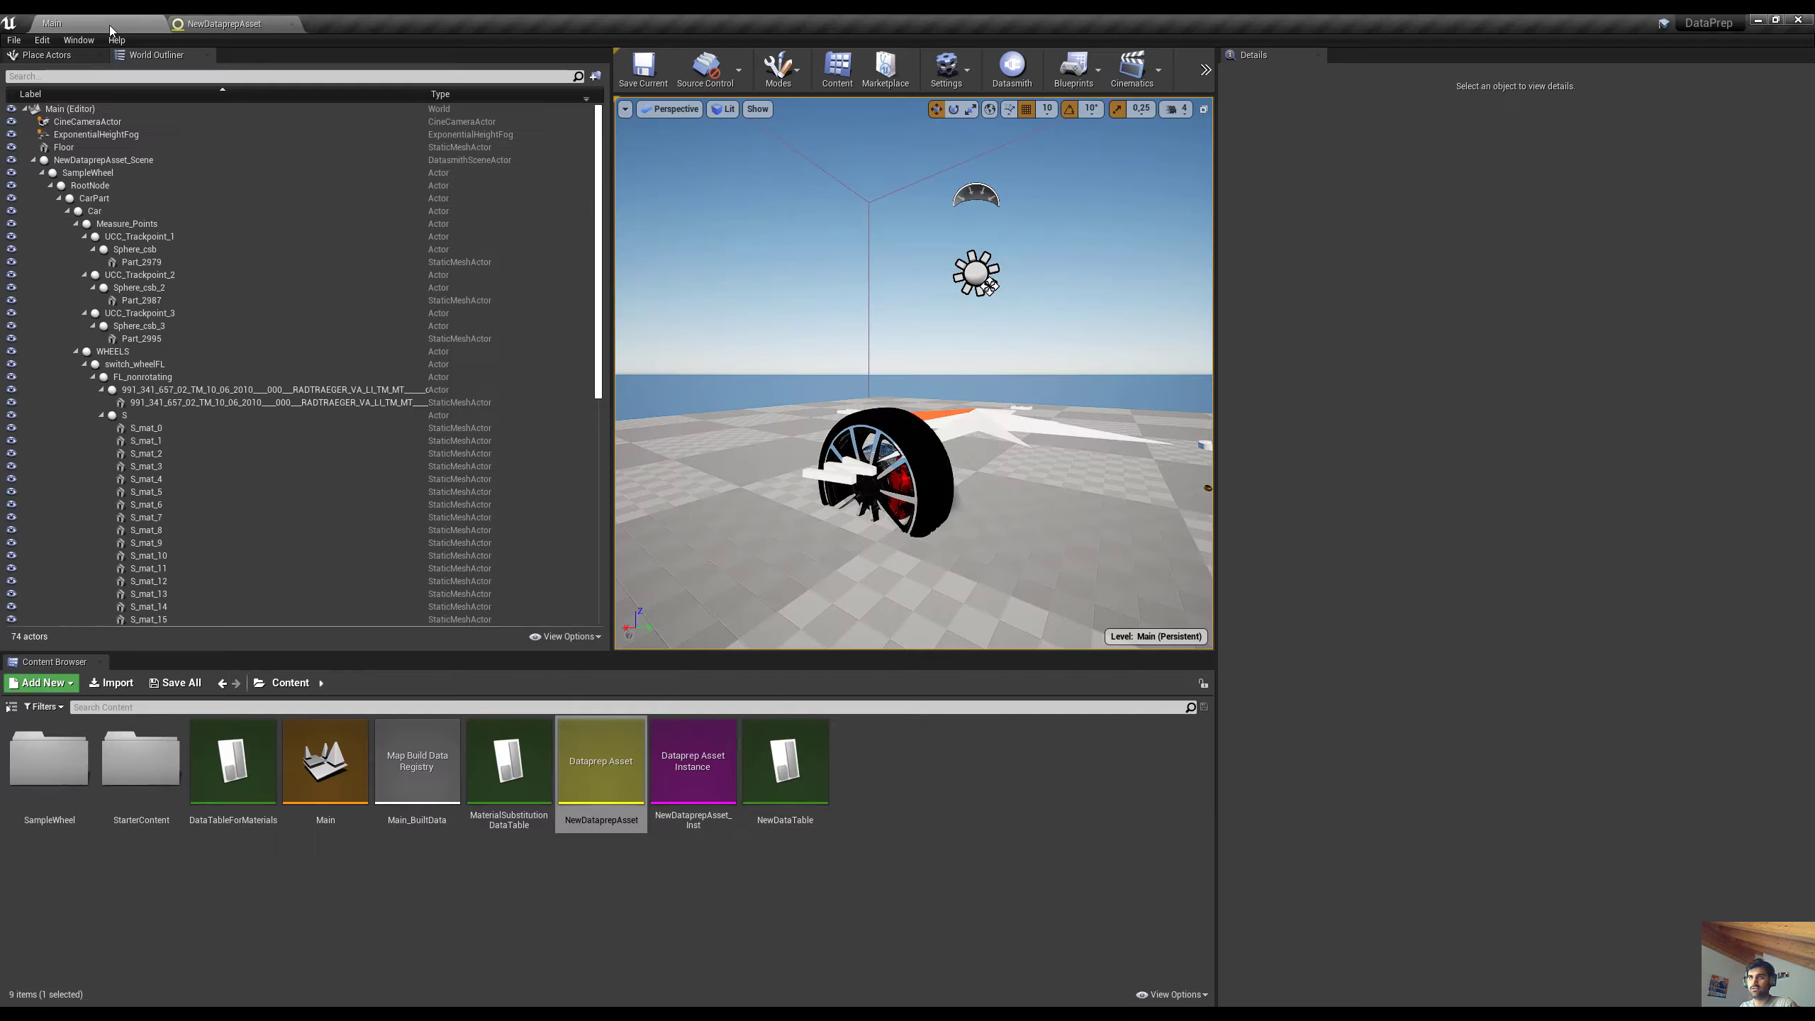
Create a new folder named VisualDataPrep_CustomNodes in the Content folder
{"action": "left_click", "coordinate": [279, 886]}
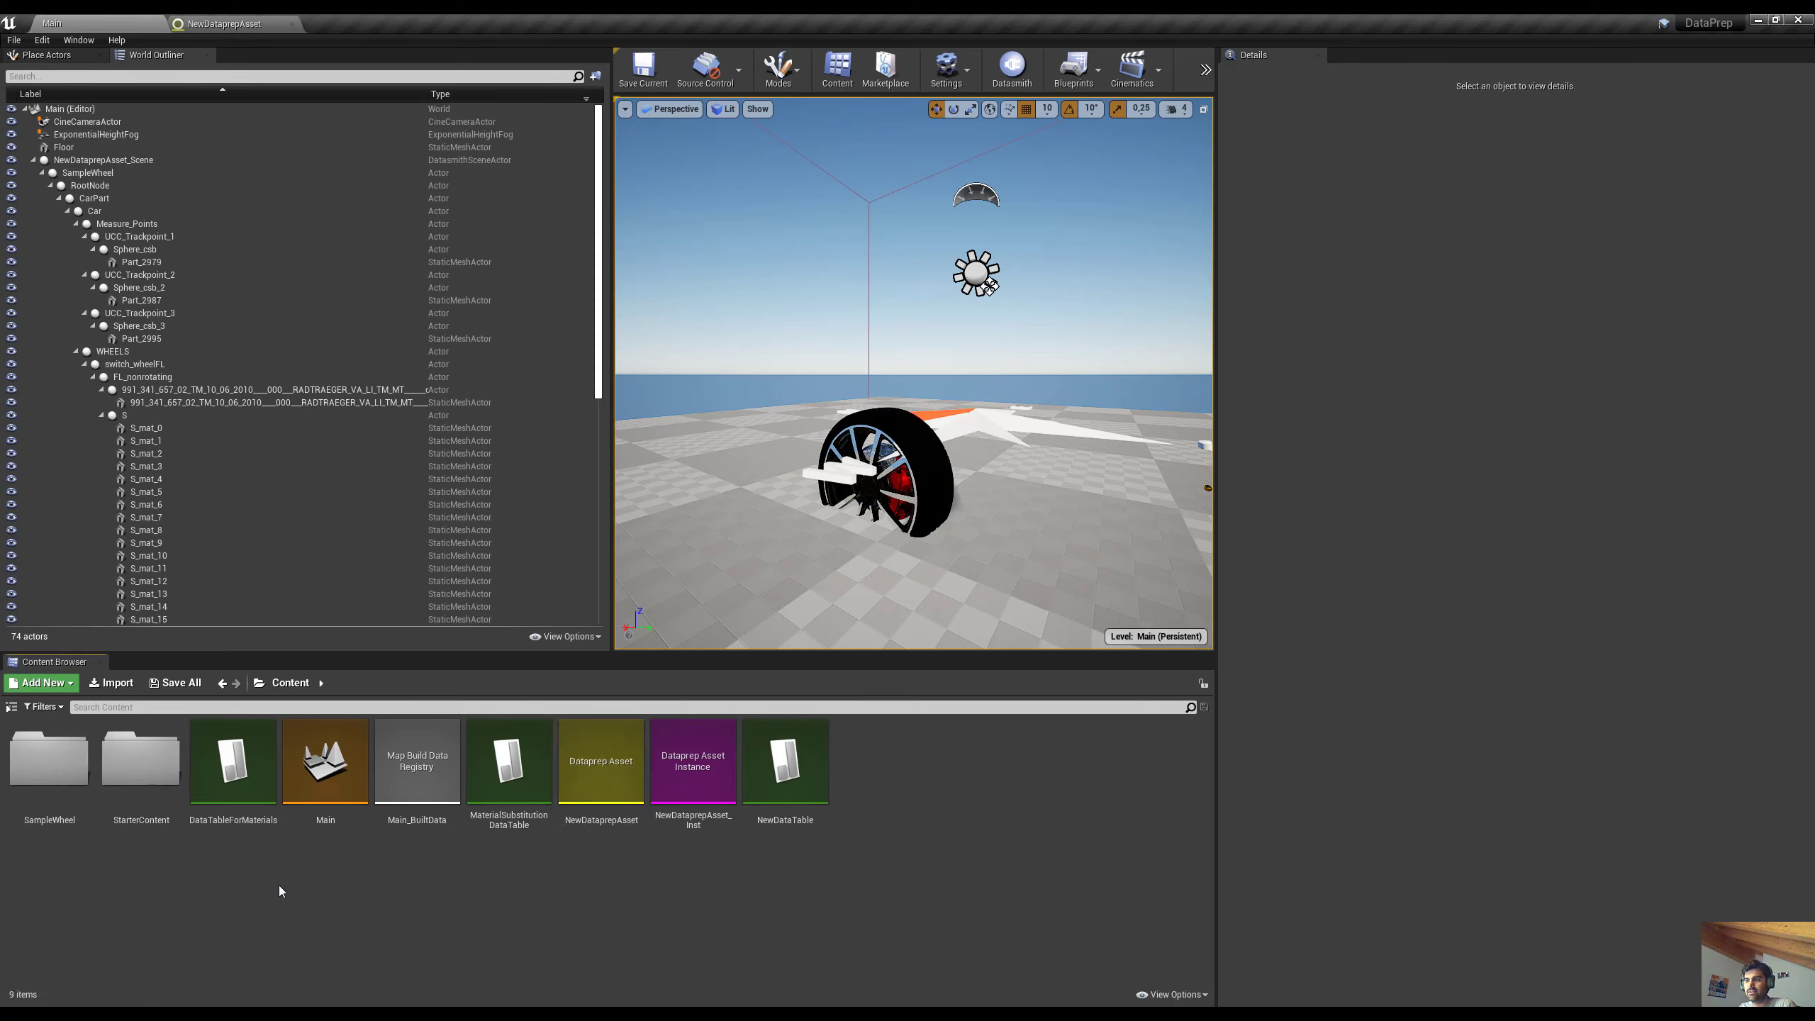
{"action": "right_click", "coordinate": [258, 923]}
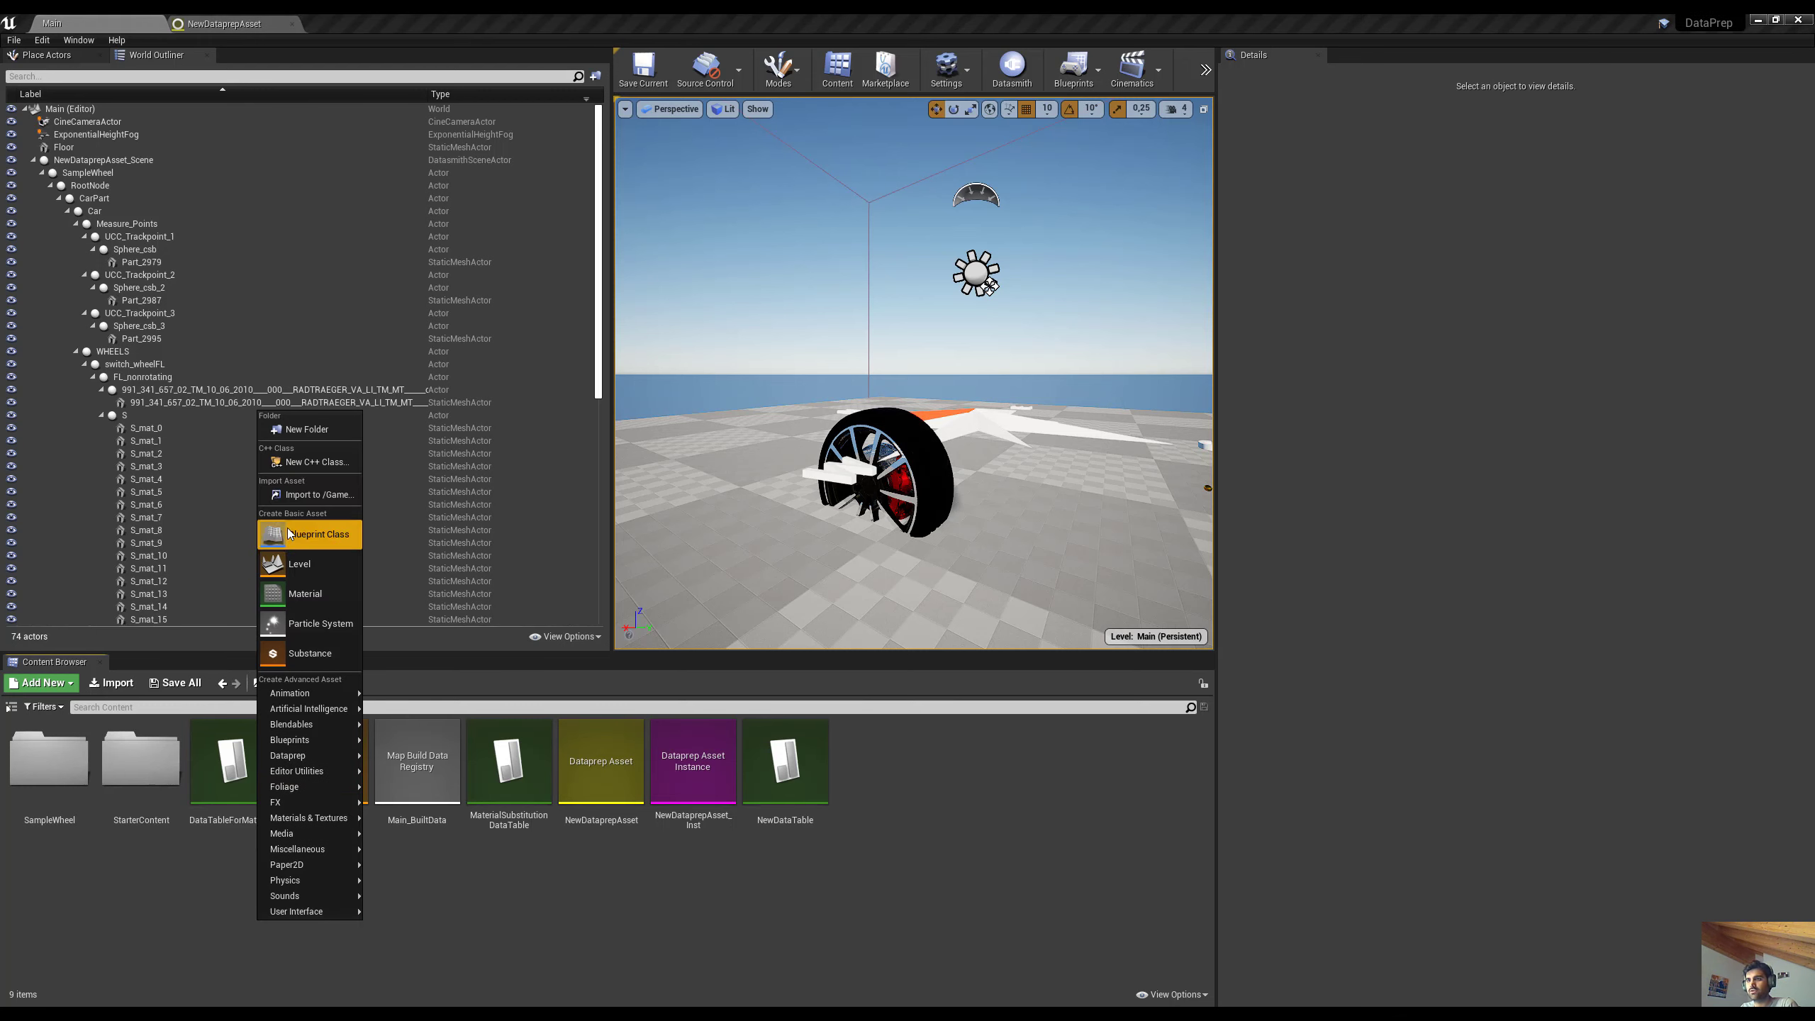
{"action": "left_click", "coordinate": [317, 432]}
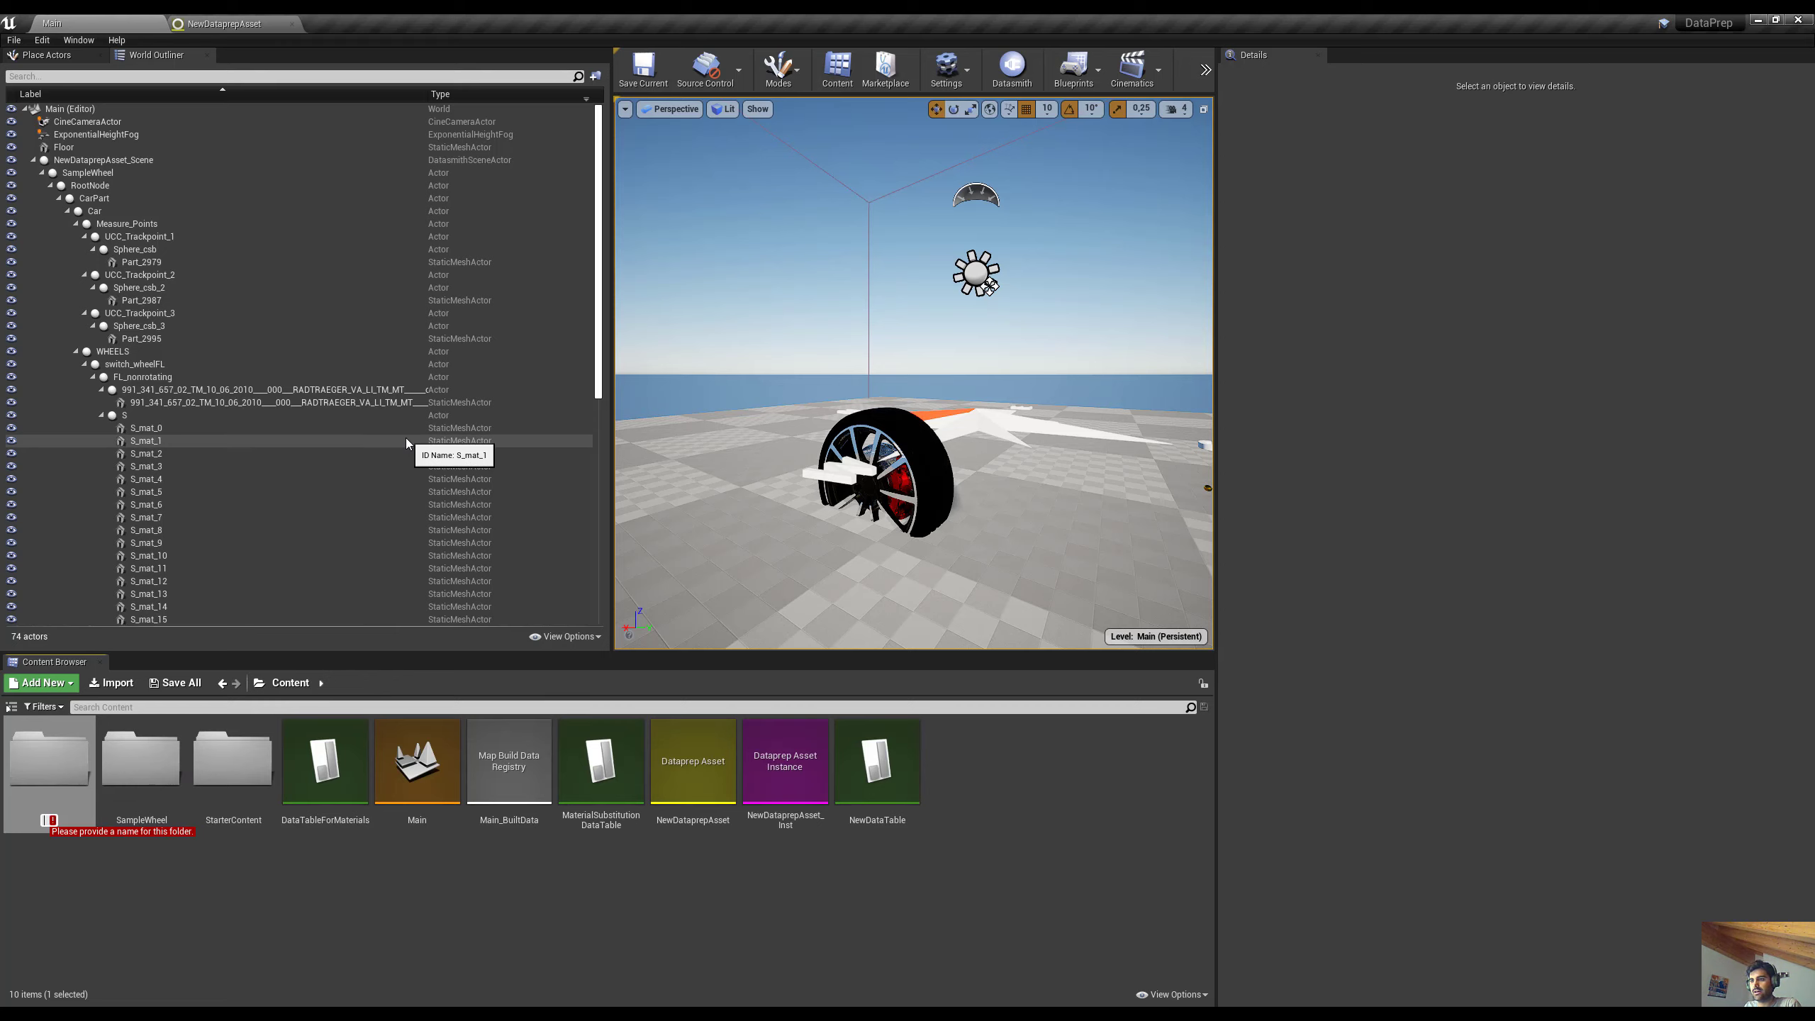
{"action": "type", "text": "Visual"}
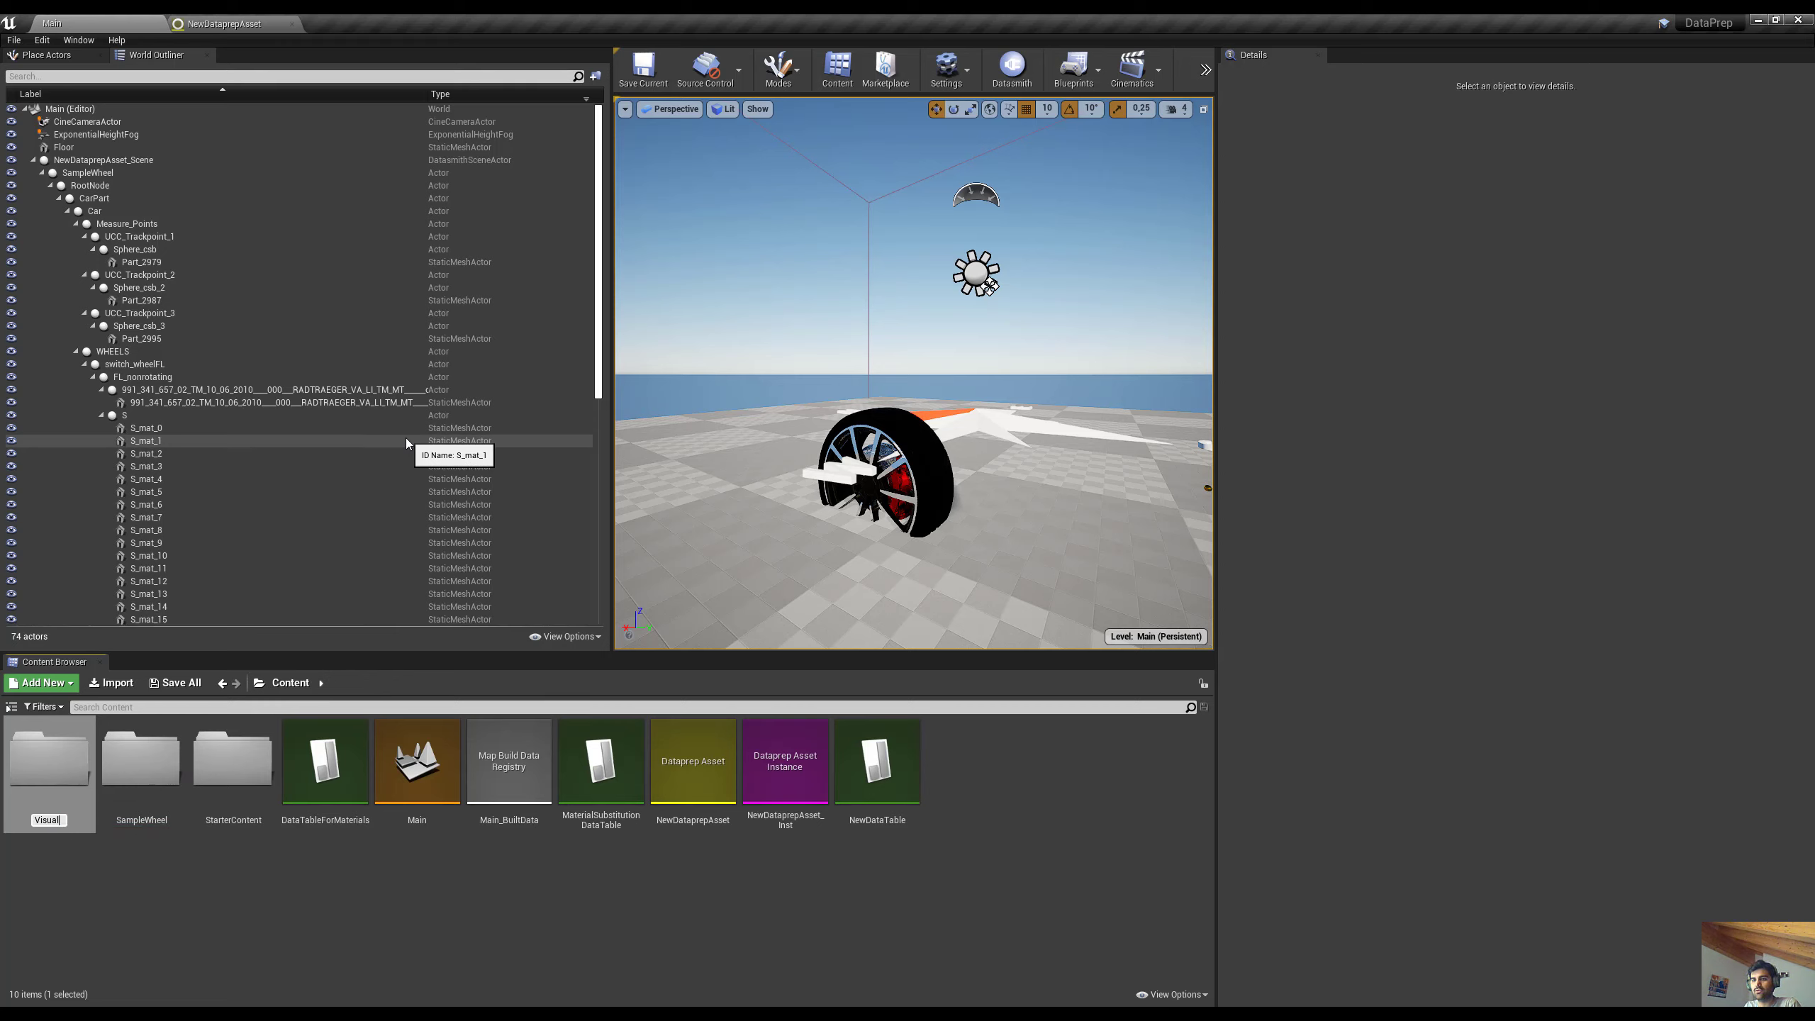
{"action": "type", "text": "DataPrep_CustomNodes"}
{"action": "key", "text": "Return"}
Add a subfolder named Filtering inside the VisualDataPrep_CustomNodes folder
{"action": "double_click", "coordinate": [246, 780]}
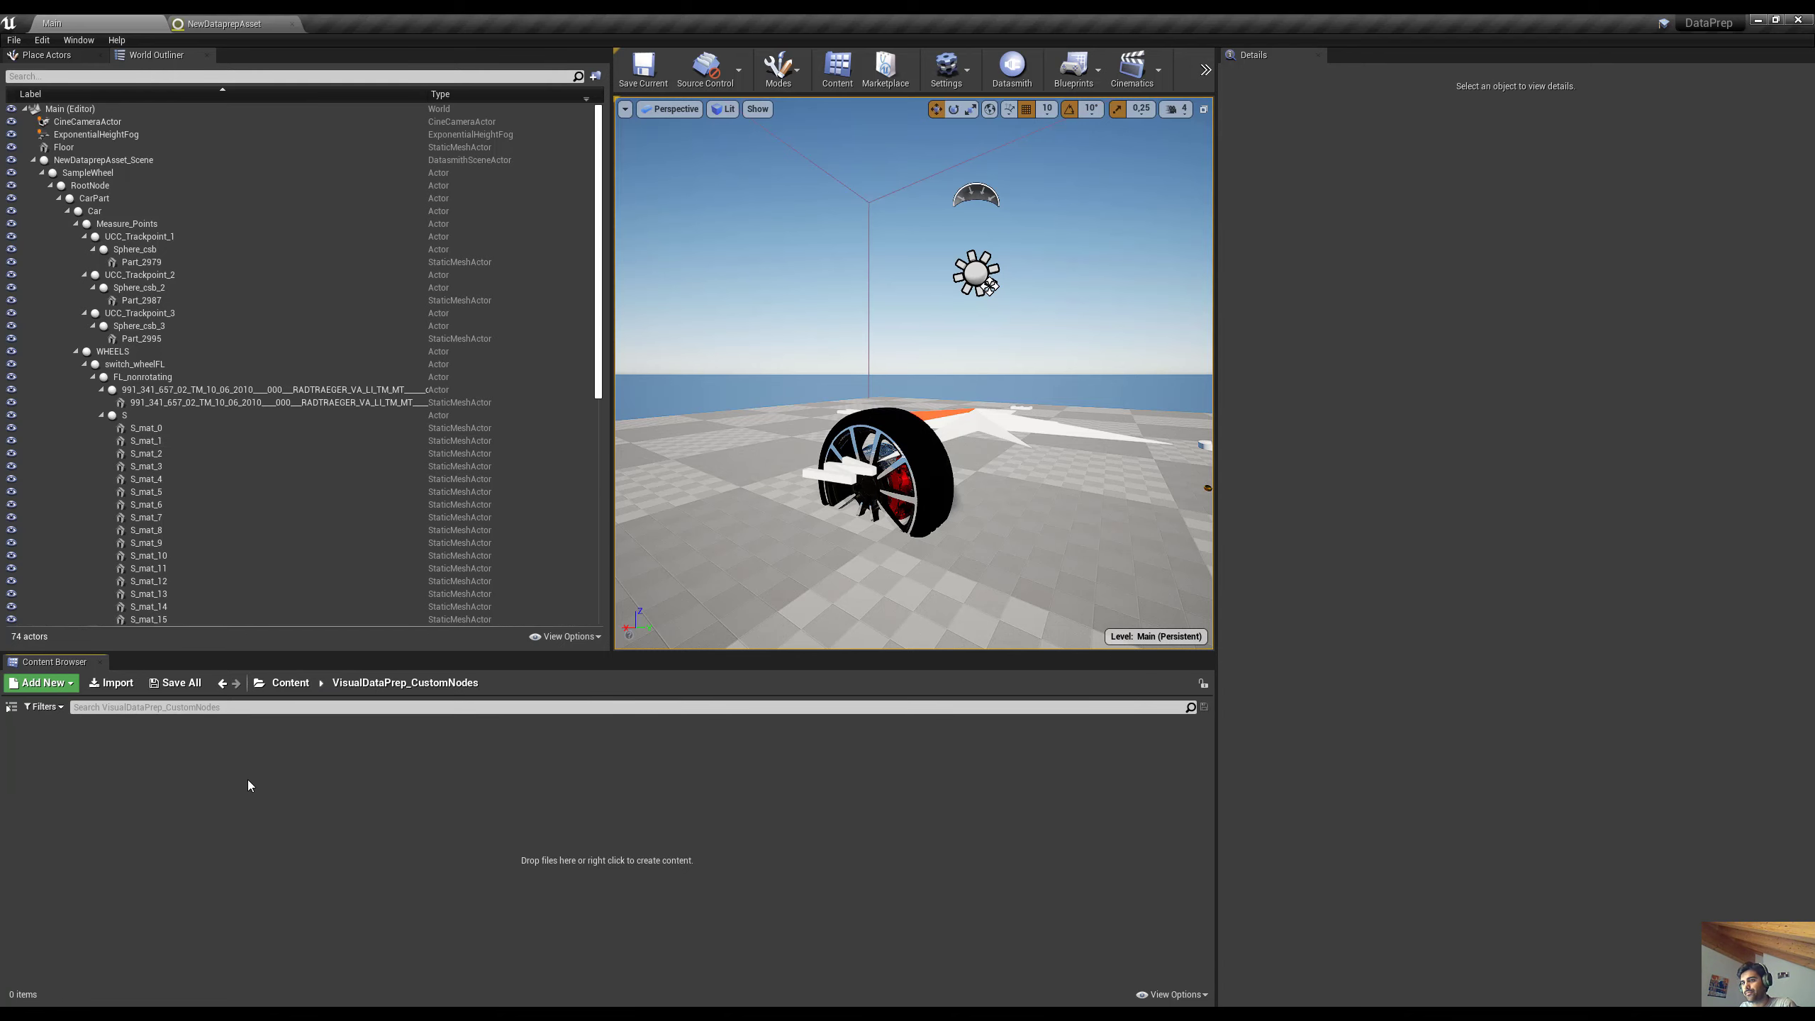
{"action": "right_click", "coordinate": [260, 802]}
{"action": "left_click", "coordinate": [336, 310]}
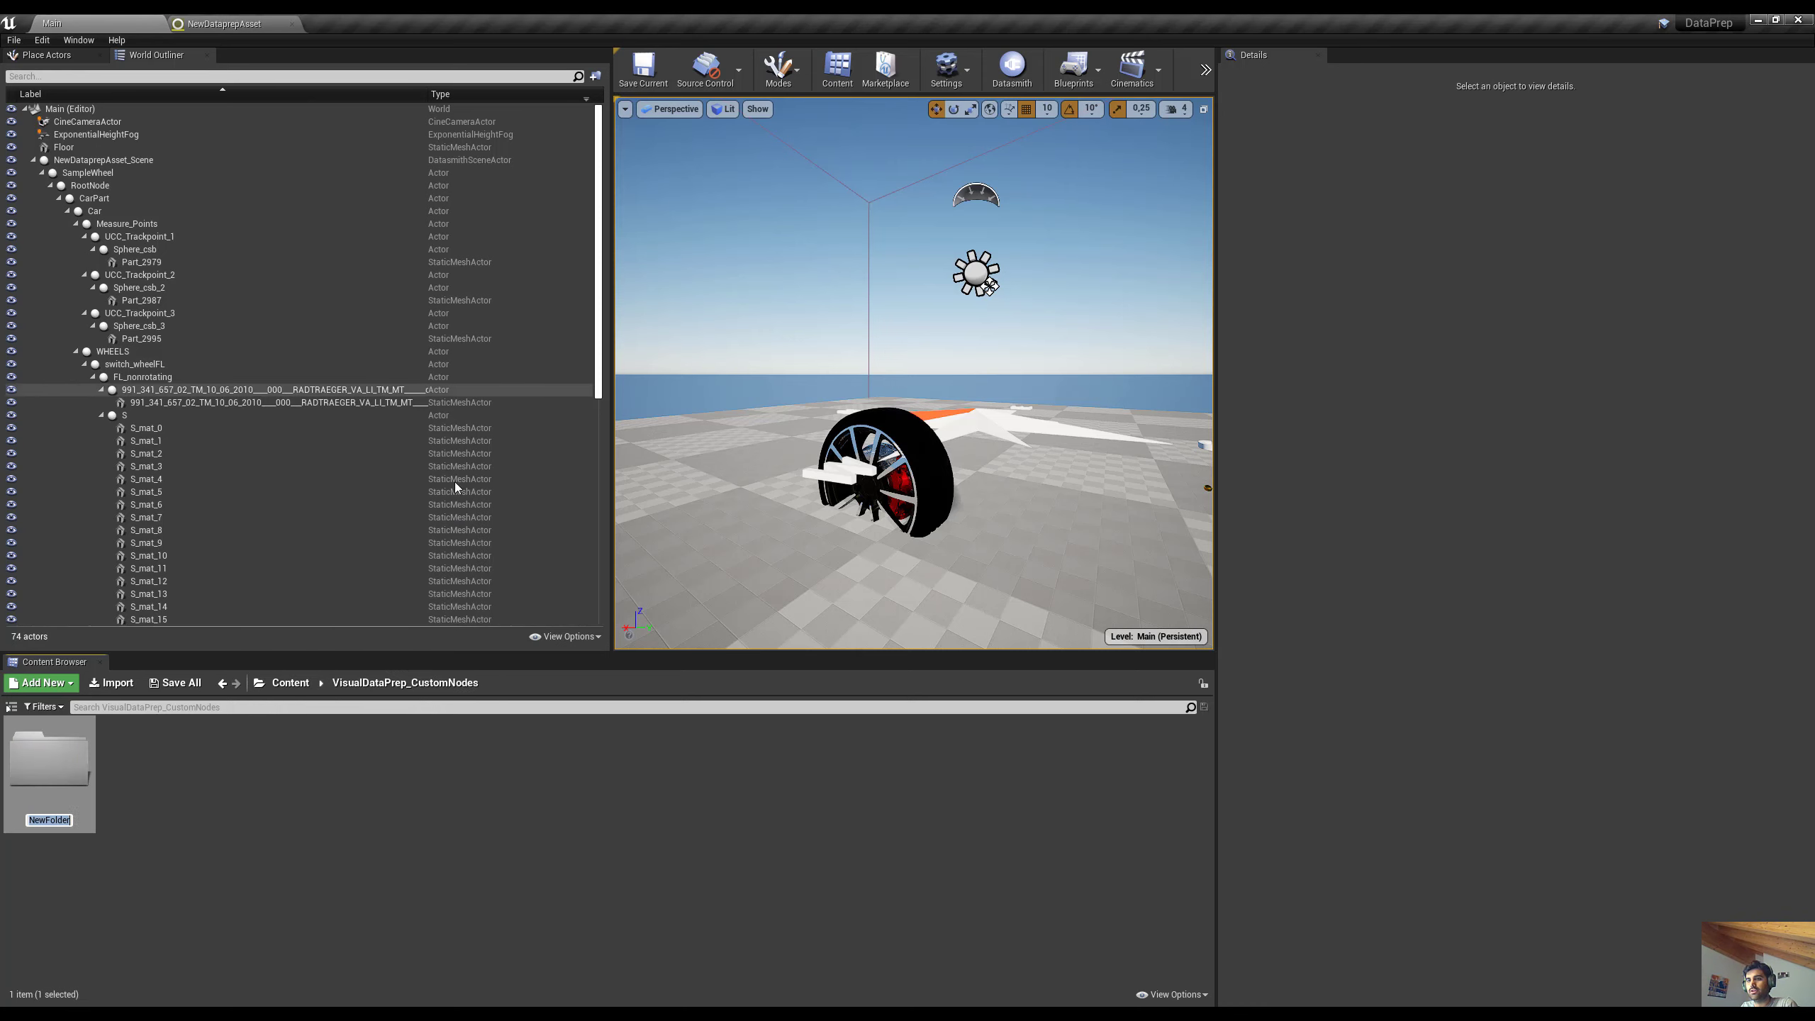
{"action": "type", "text": "Filtering"}
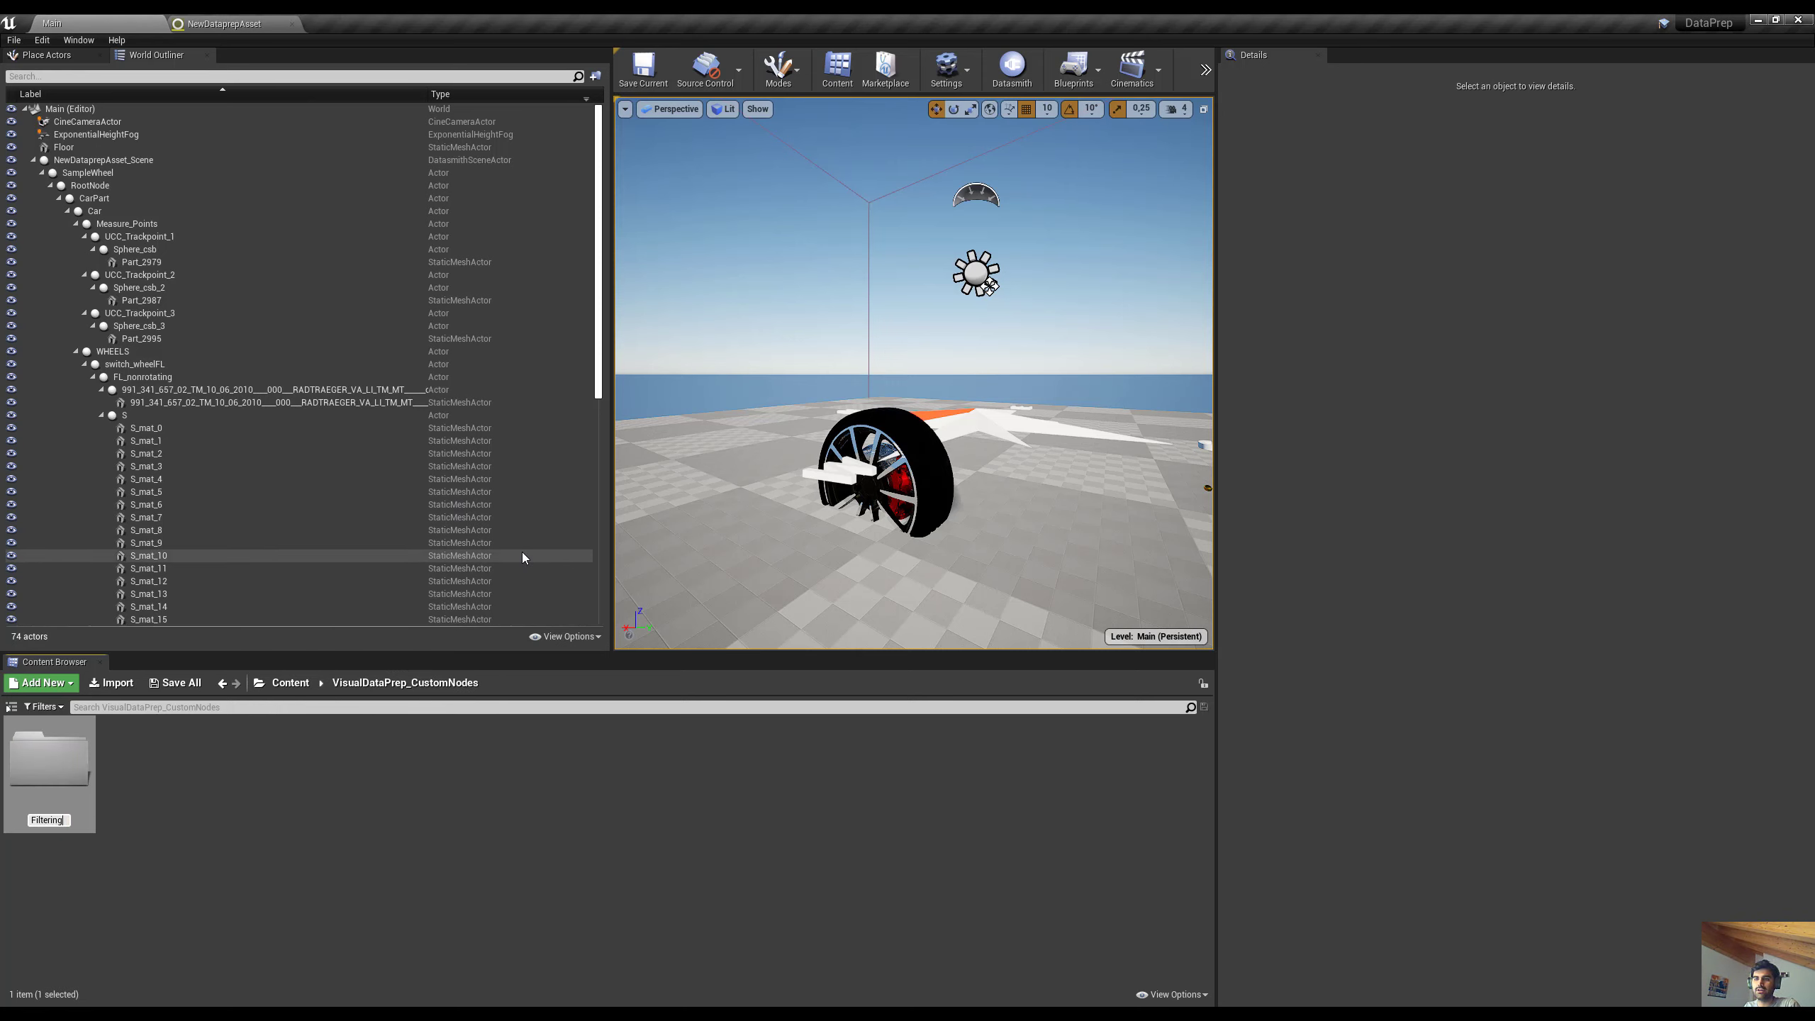
{"action": "key", "text": "Return"}
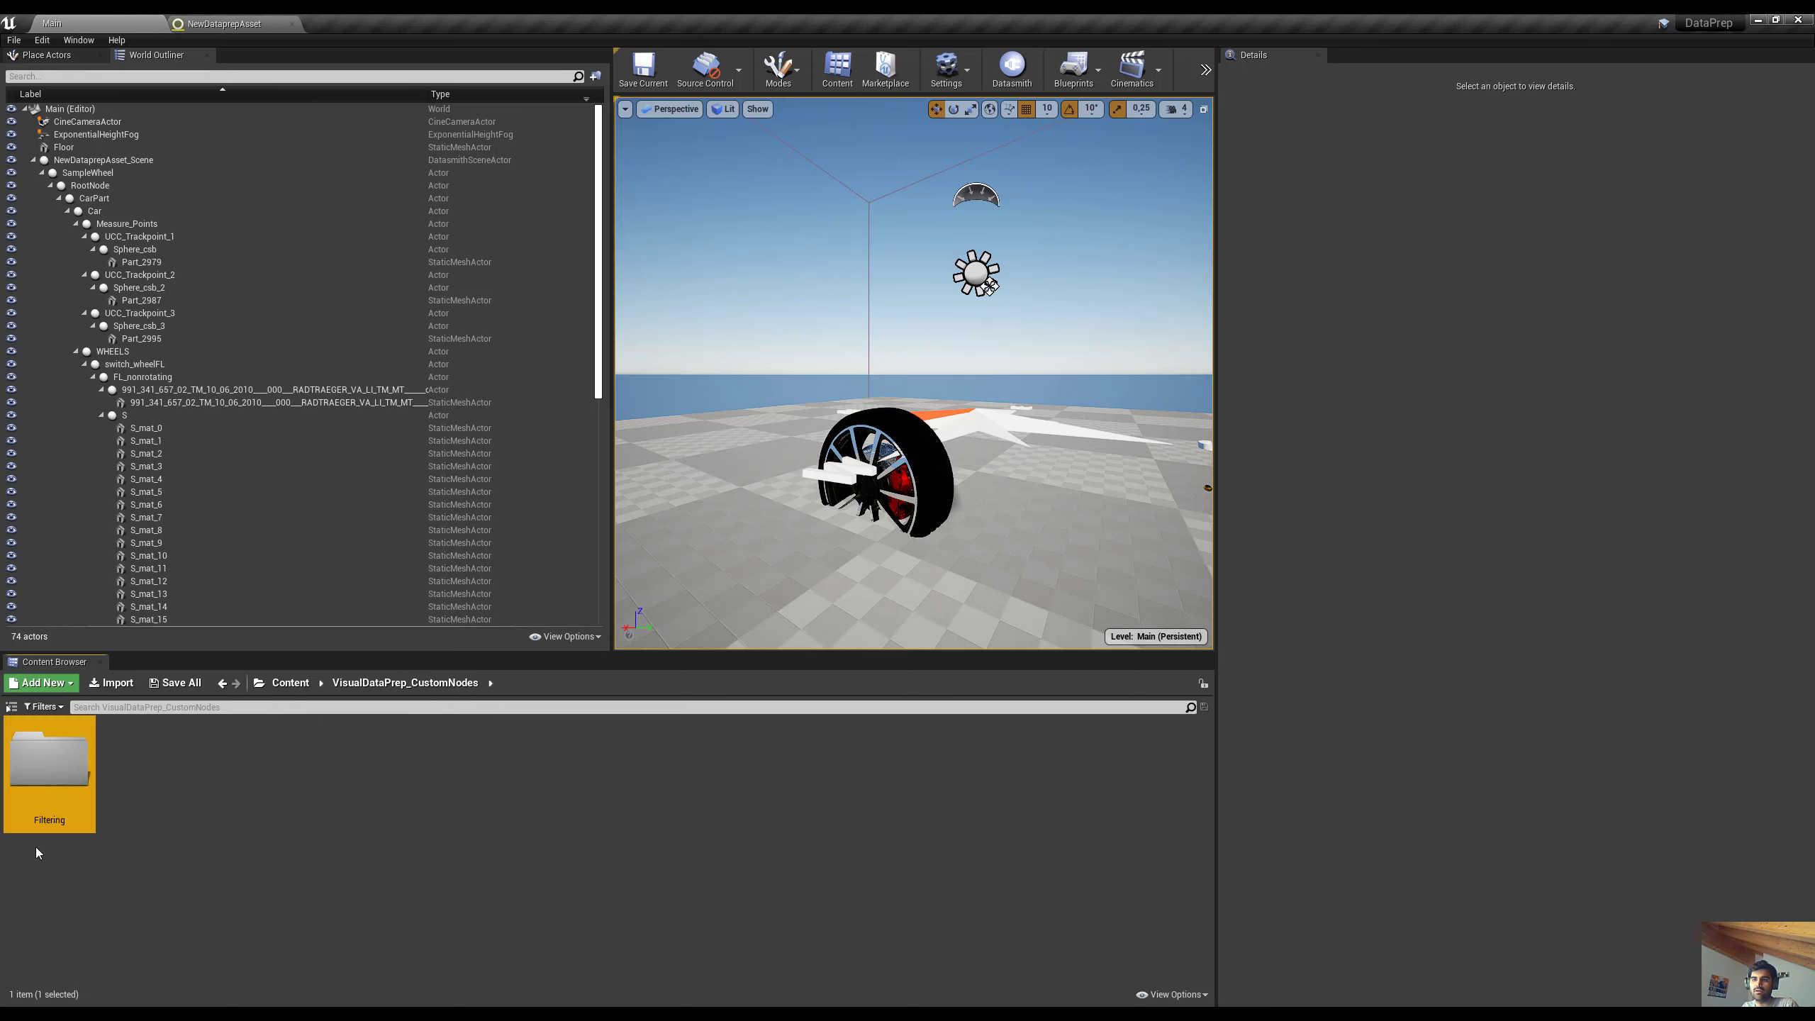
Add a second subfolder named Operations inside VisualDataPrep_CustomNodes
{"action": "right_click", "coordinate": [216, 806]}
{"action": "left_click", "coordinate": [170, 844]}
{"action": "right_click", "coordinate": [182, 845]}
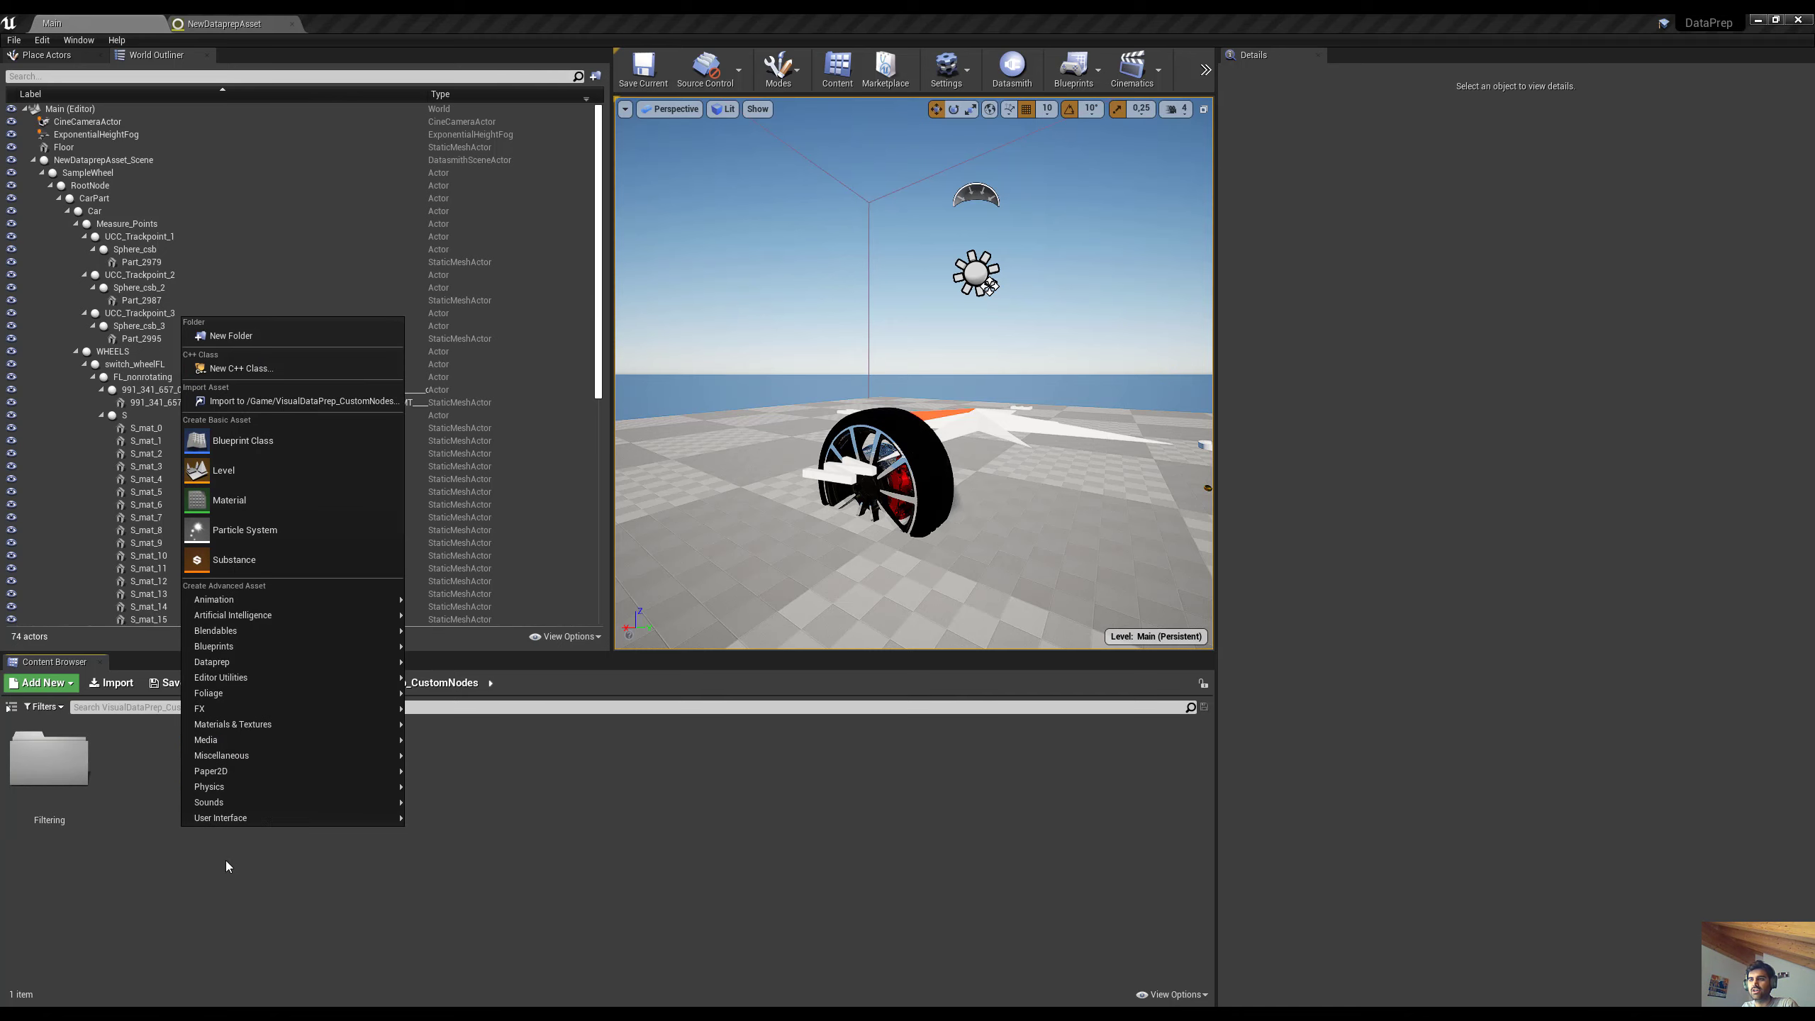
{"action": "left_click", "coordinate": [289, 337]}
{"action": "type", "text": "Opera"}
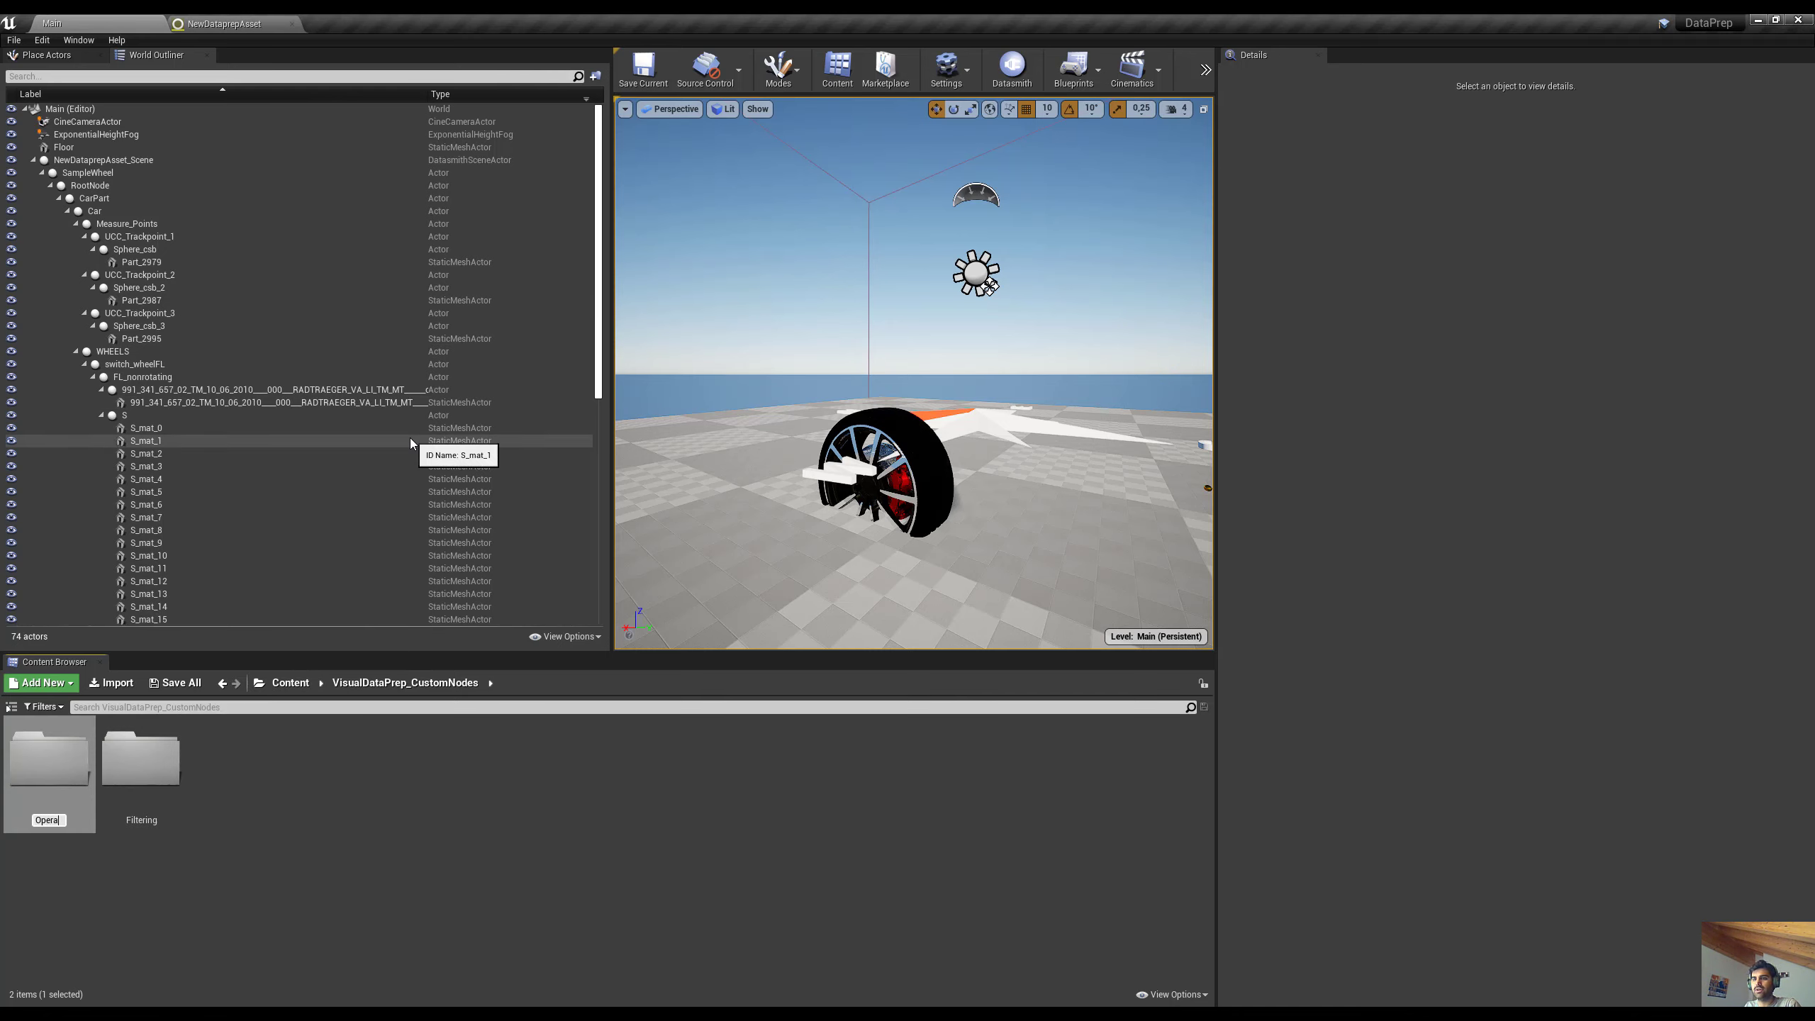
{"action": "type", "text": "tions"}
{"action": "key", "text": "Return"}
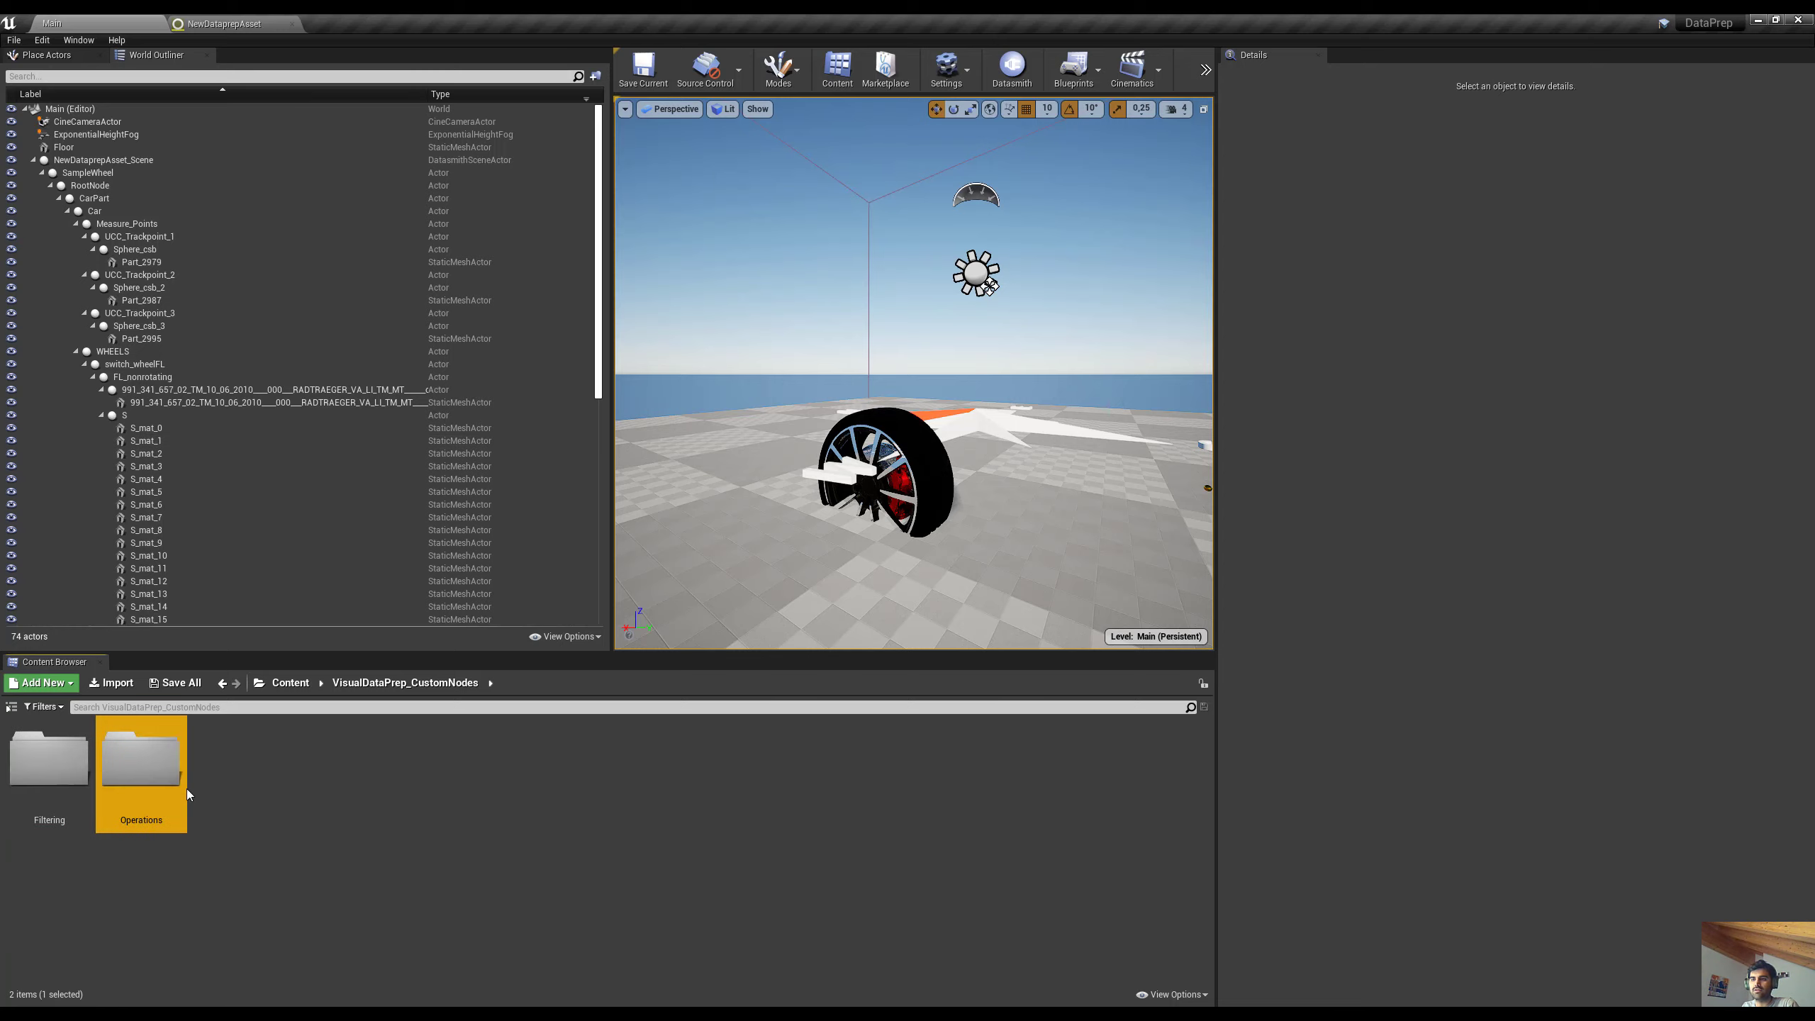
Rename the Filtering folder as Fetchers
{"action": "left_click", "coordinate": [50, 823]}
{"action": "key", "text": "F2"}
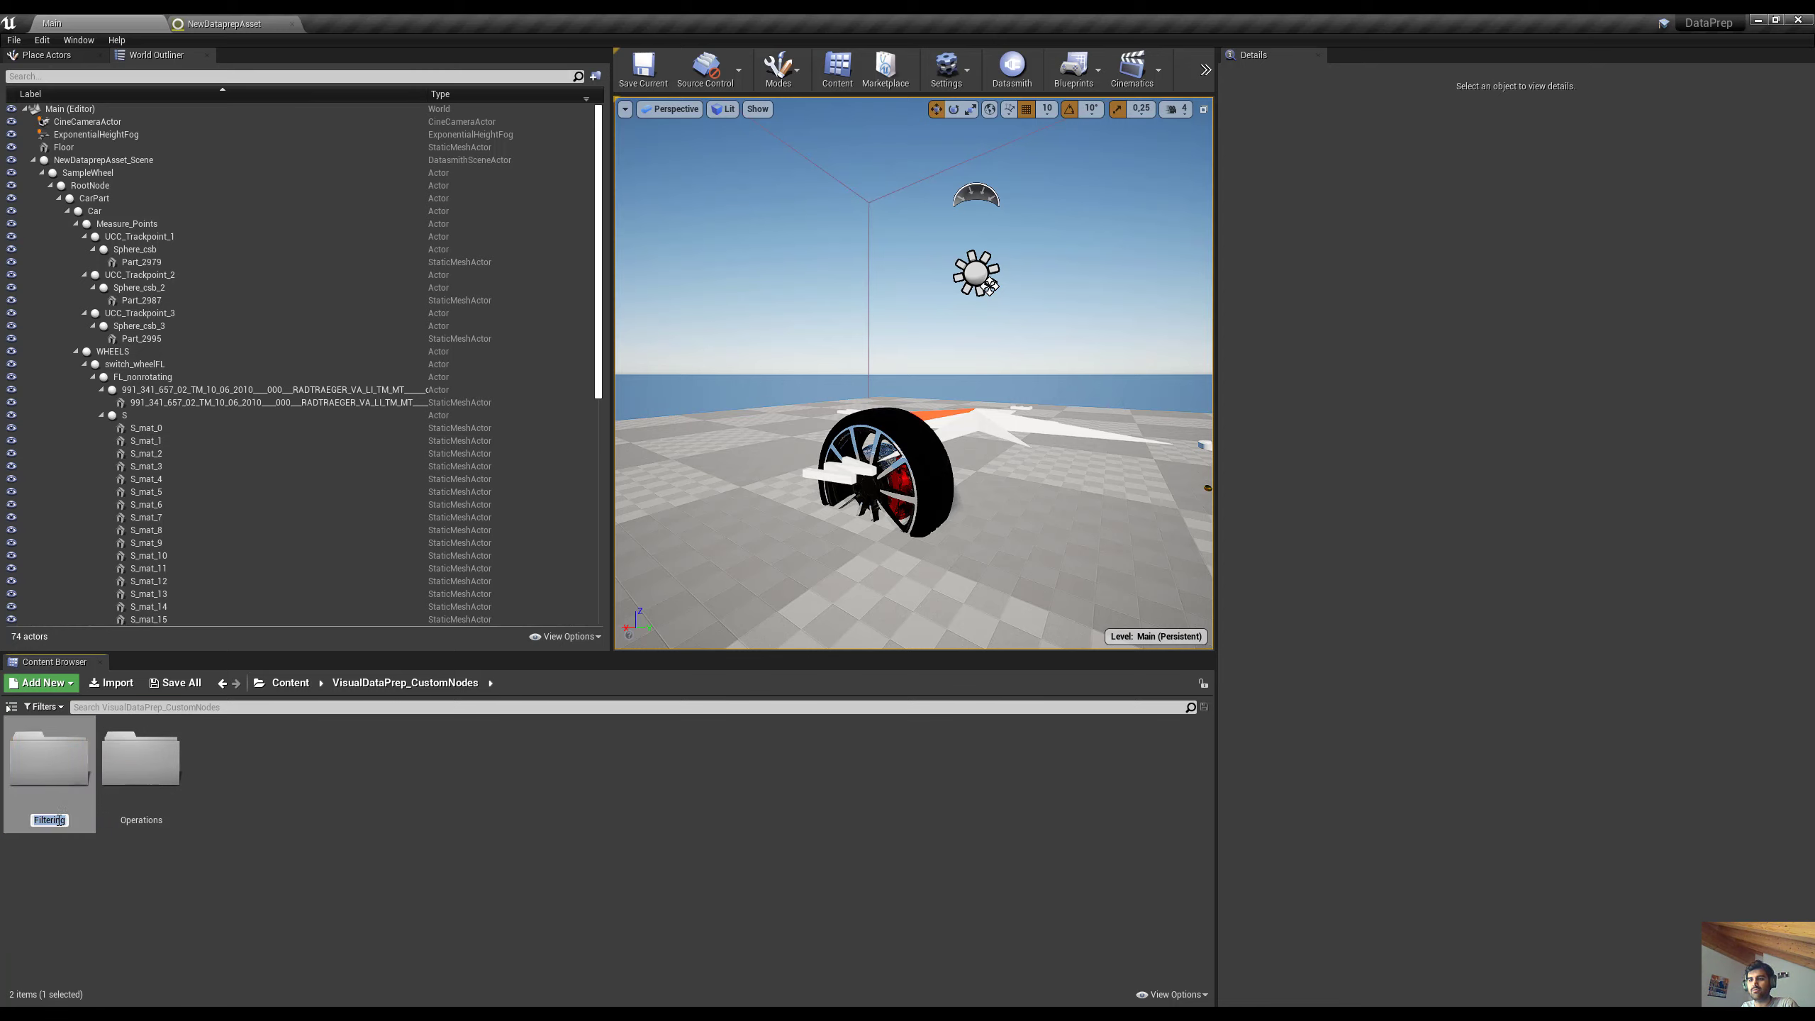
{"action": "type", "text": "Fetche"}
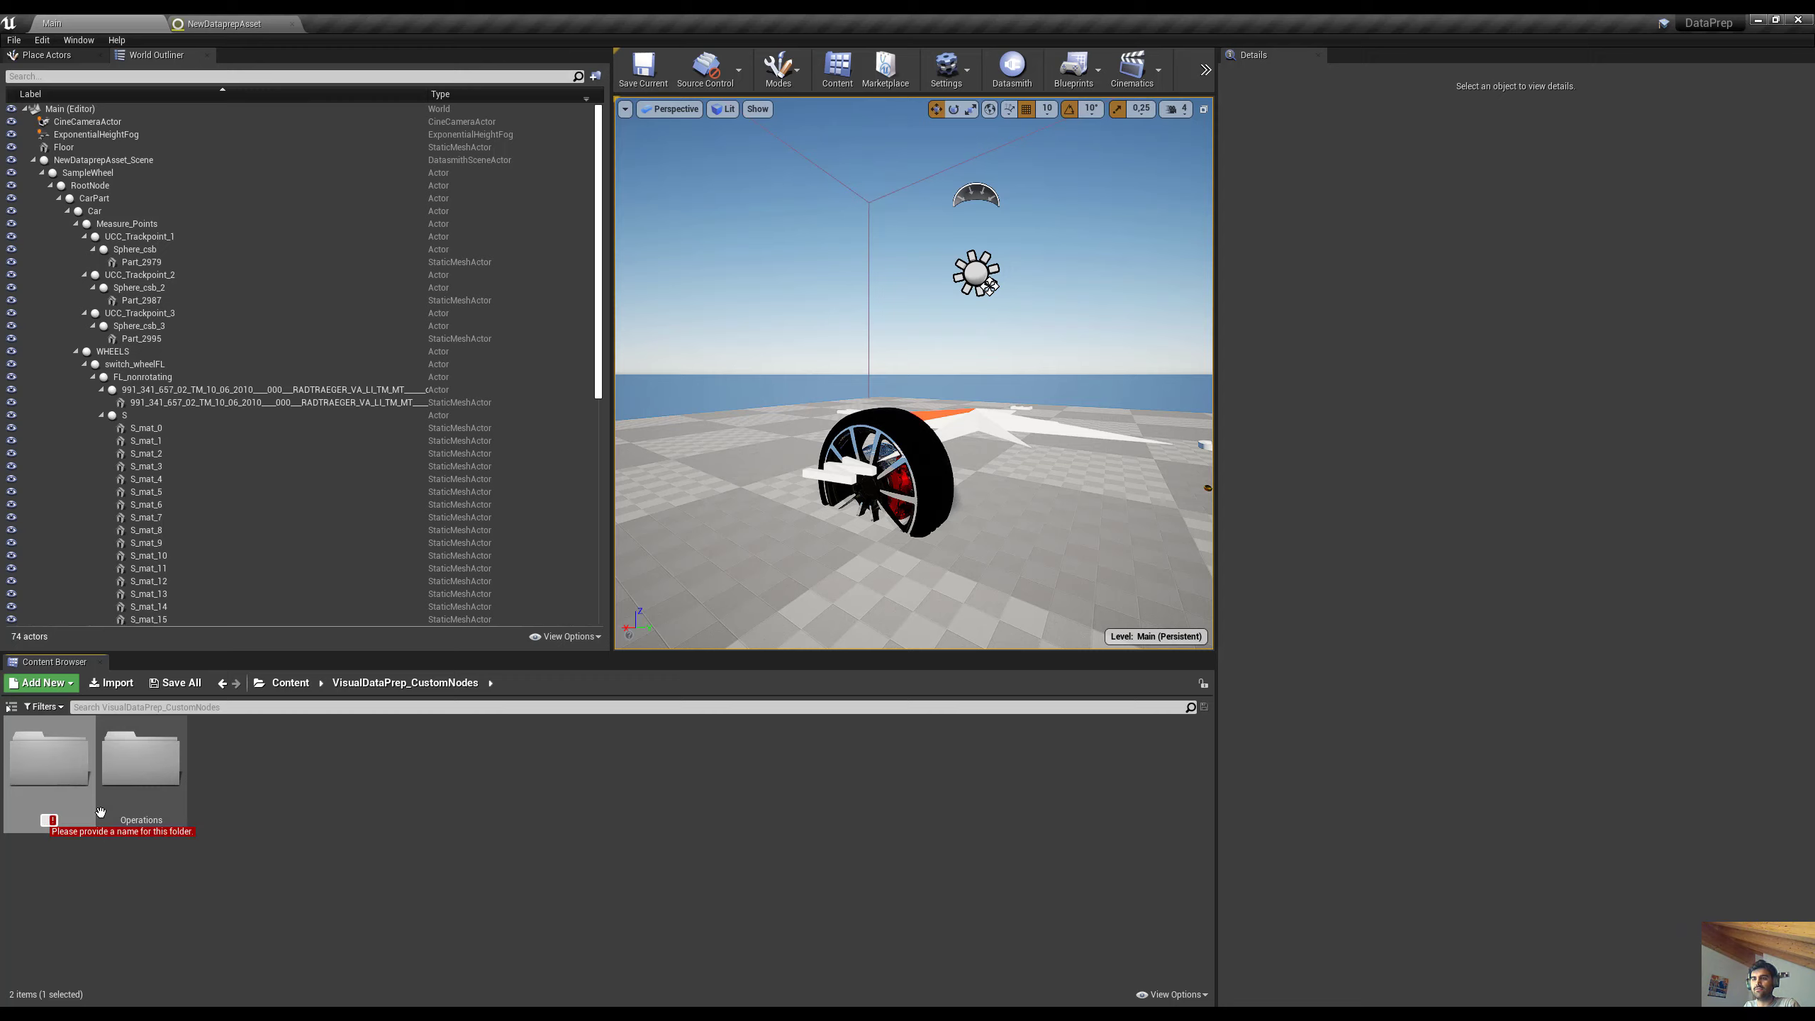
{"action": "type", "text": "rs"}
{"action": "key", "text": "Return"}
{"action": "left_click", "coordinate": [153, 904]}
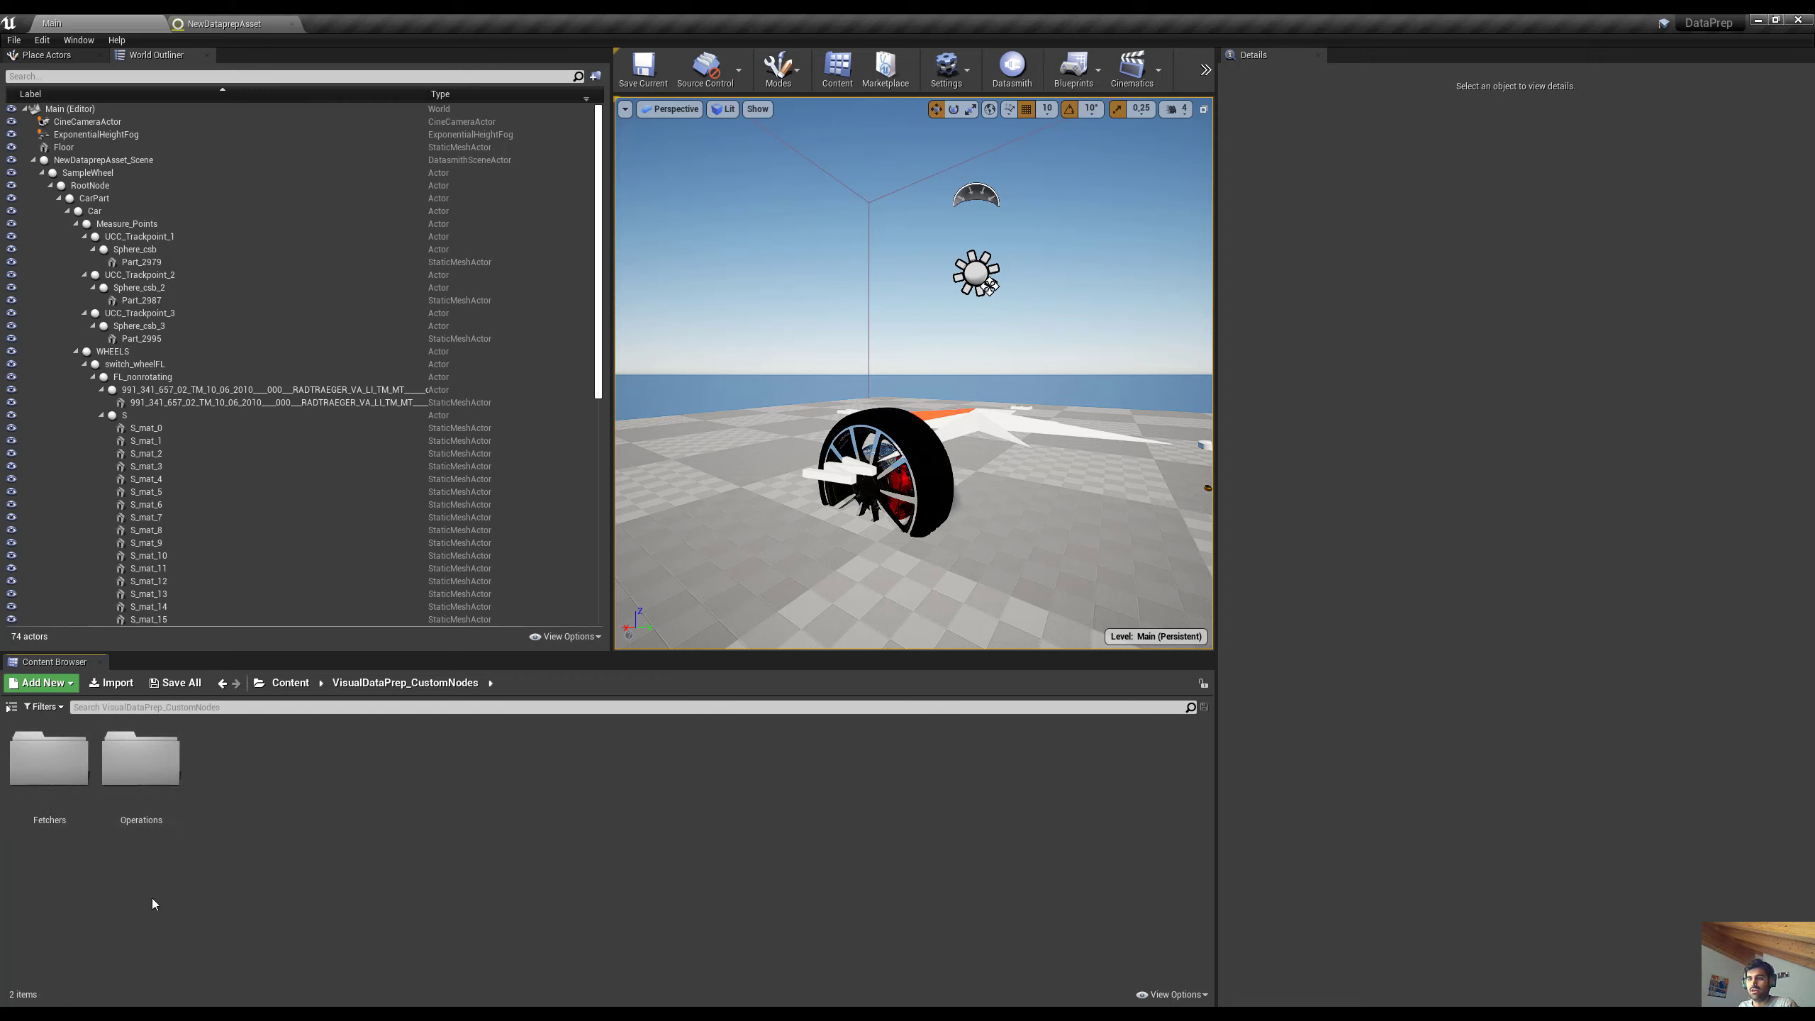
Create a Blueprint Class in the Fetchers folder with DataprepBoolFetcher as its parent class
{"action": "double_click", "coordinate": [77, 820]}
{"action": "right_click", "coordinate": [179, 812]}
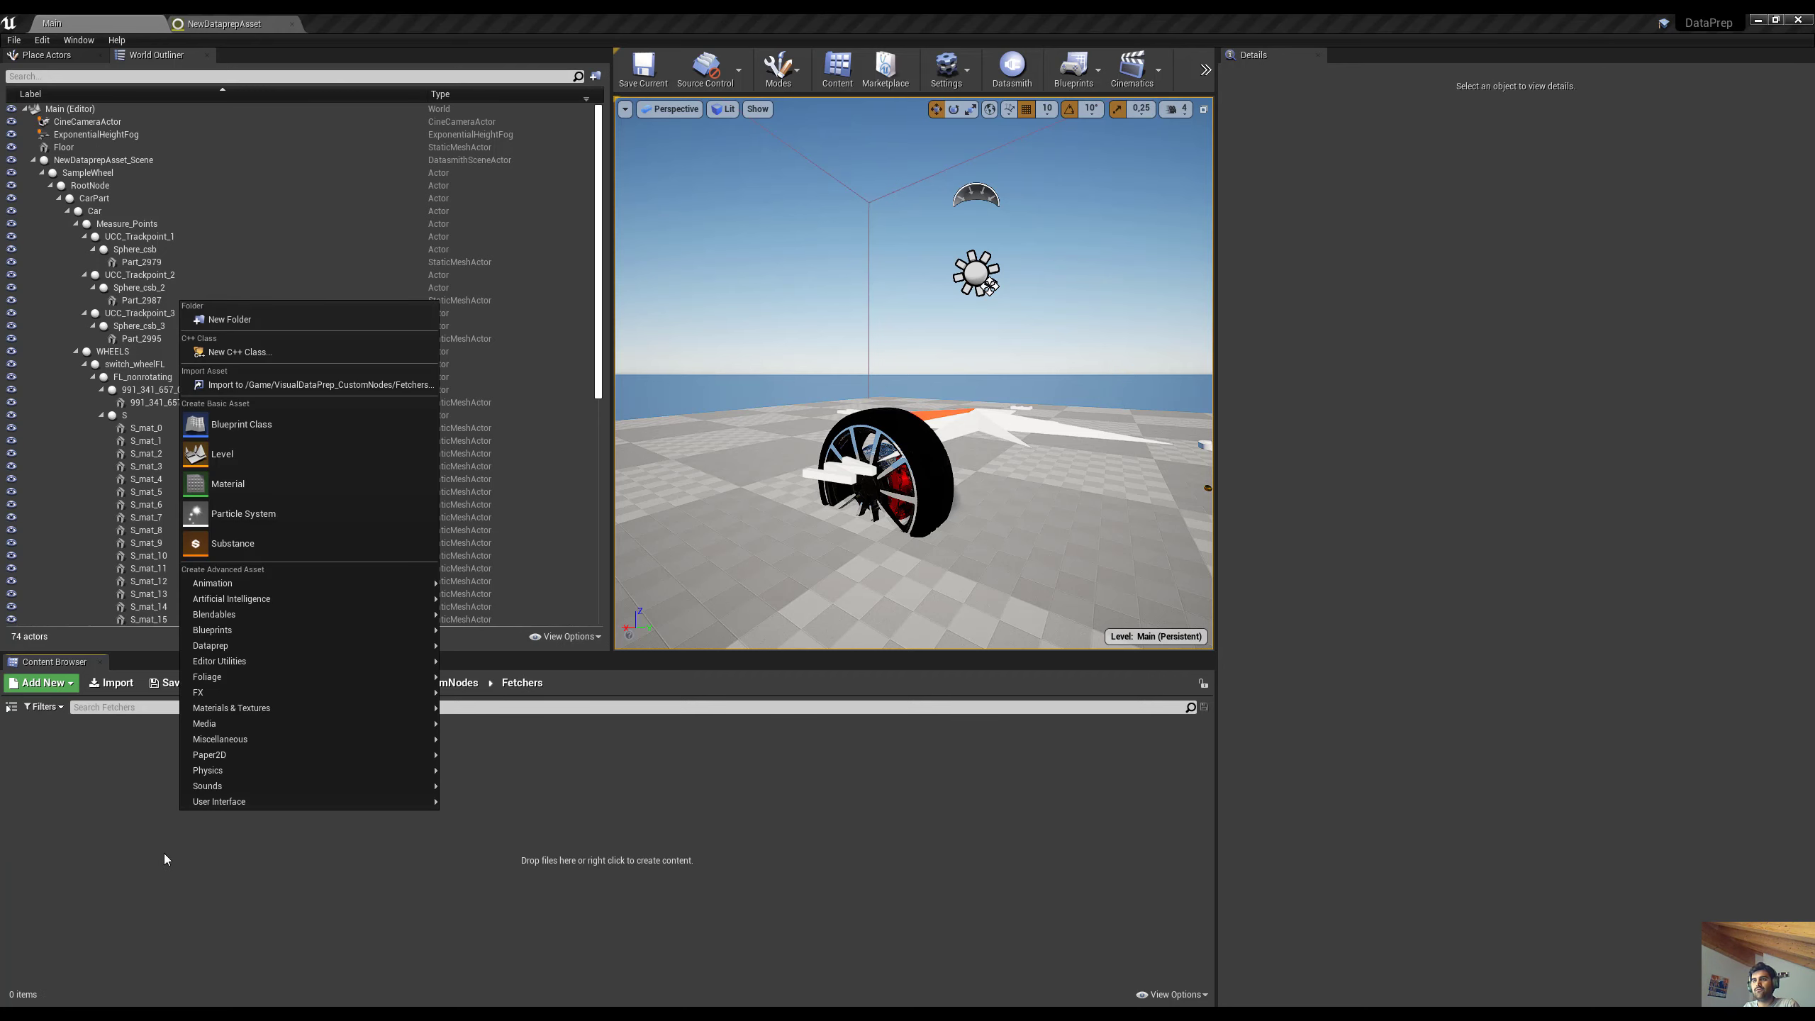
{"action": "right_click", "coordinate": [164, 839]}
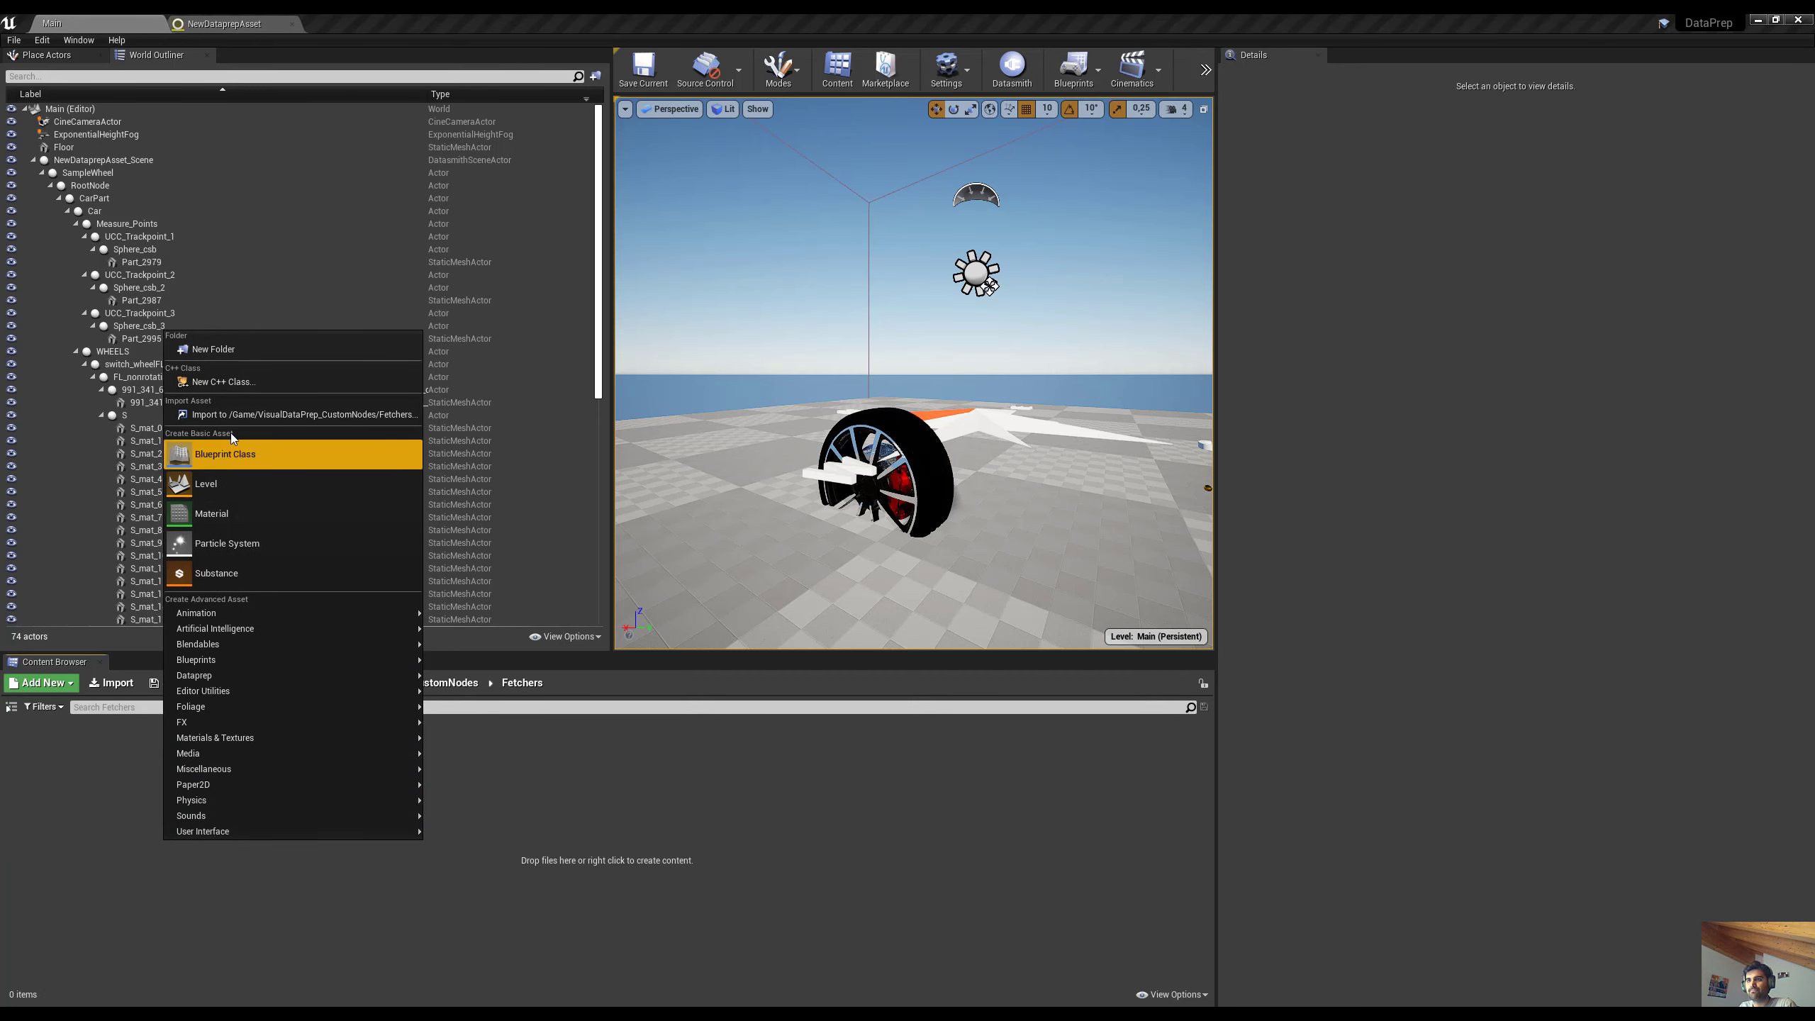
{"action": "left_click", "coordinate": [266, 458]}
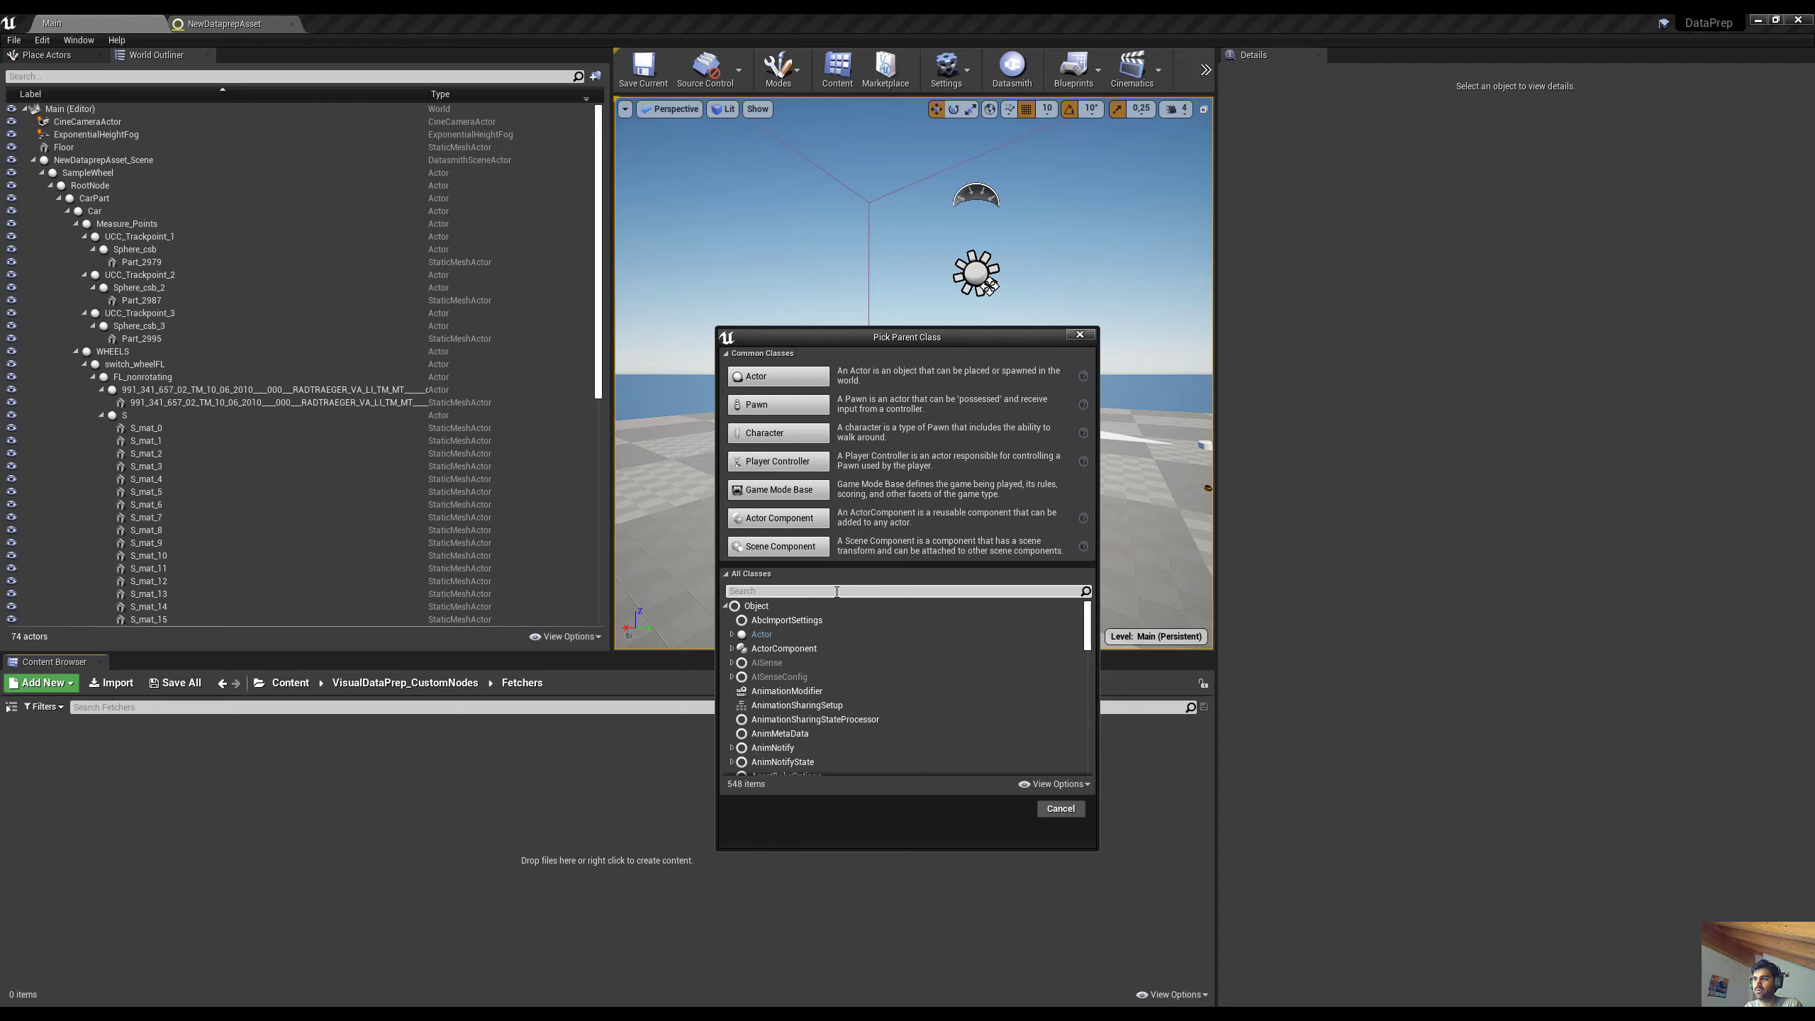
{"action": "type", "text": "data"}
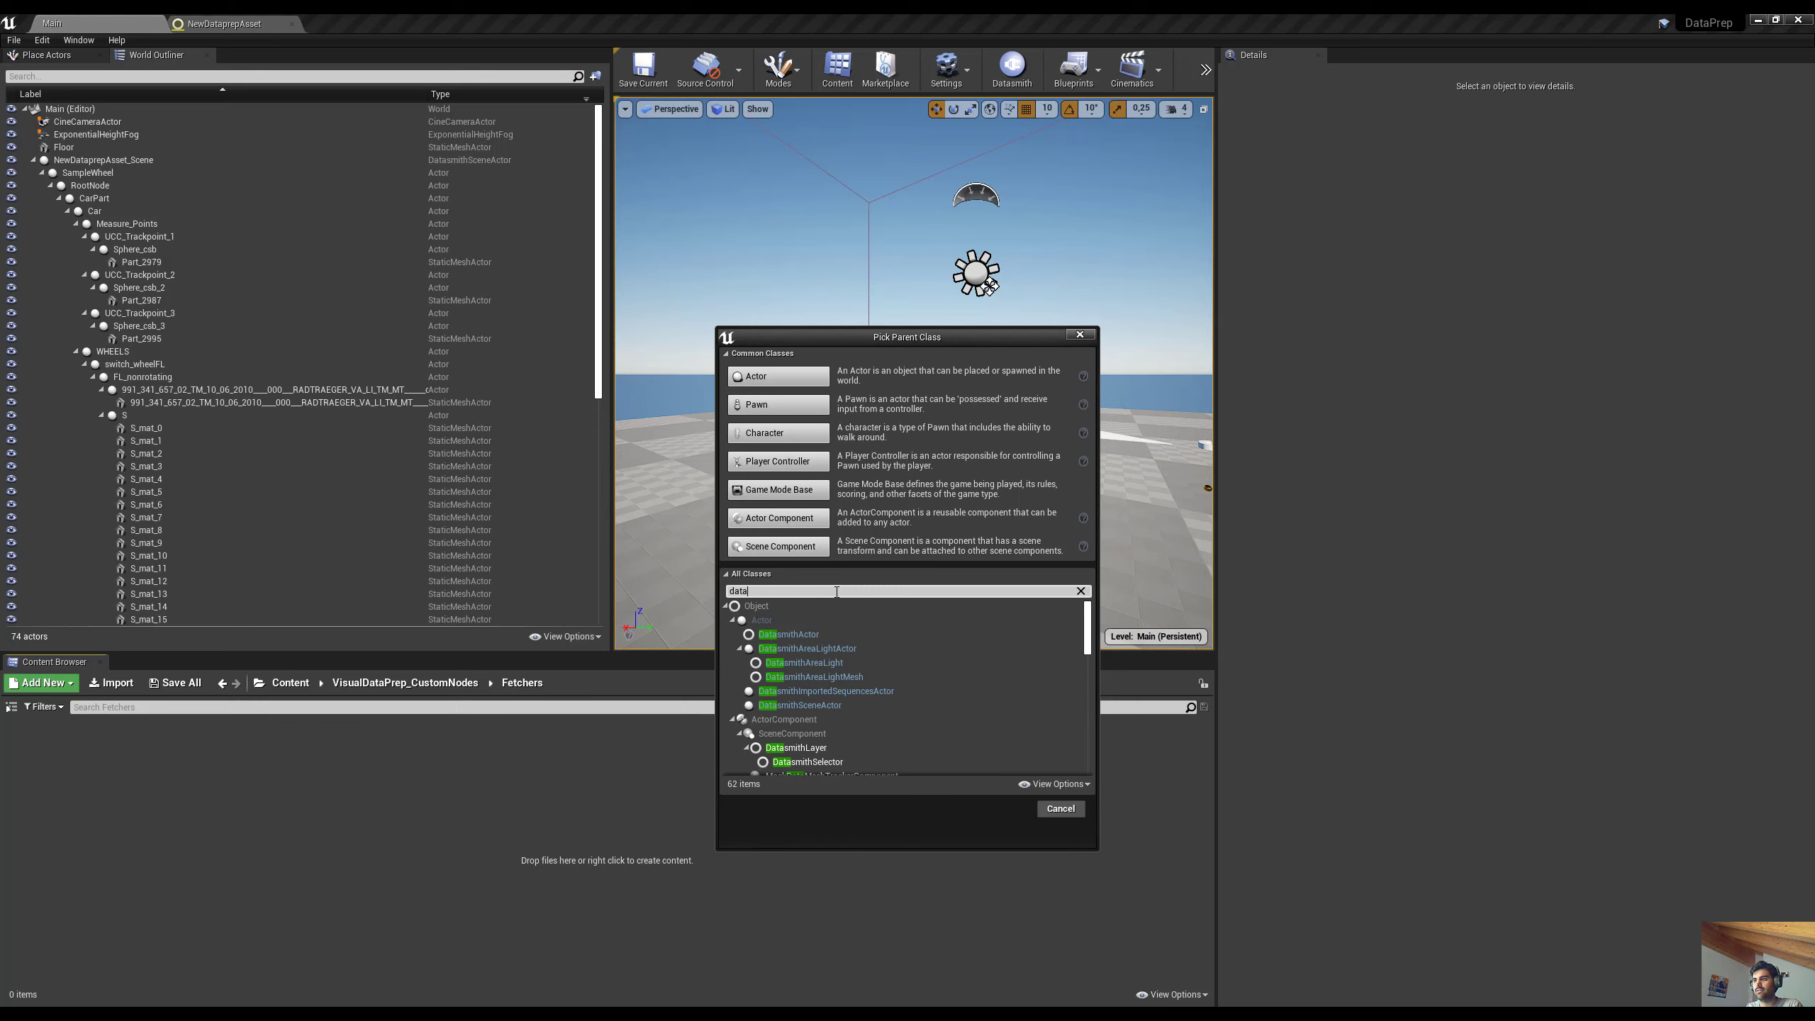
{"action": "type", "text": "prep"}
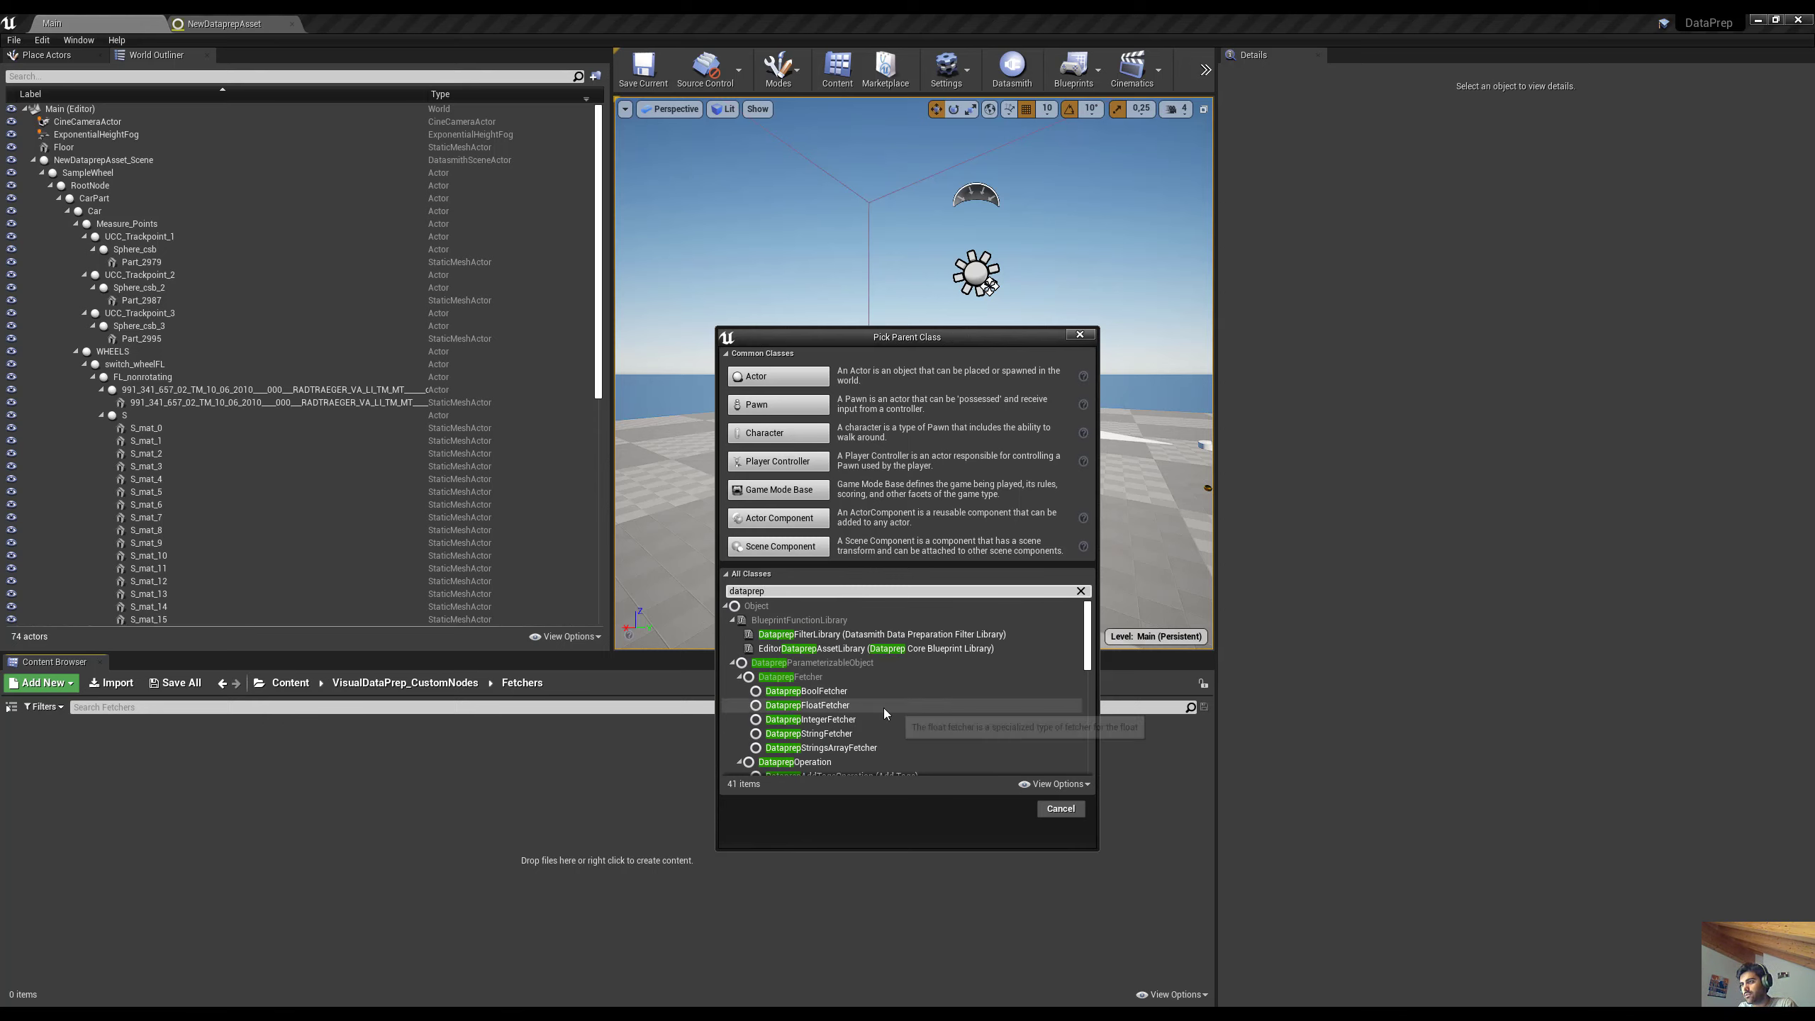
{"action": "scroll", "coordinate": [905, 693], "scroll_direction": "down", "scroll_amount": 1}
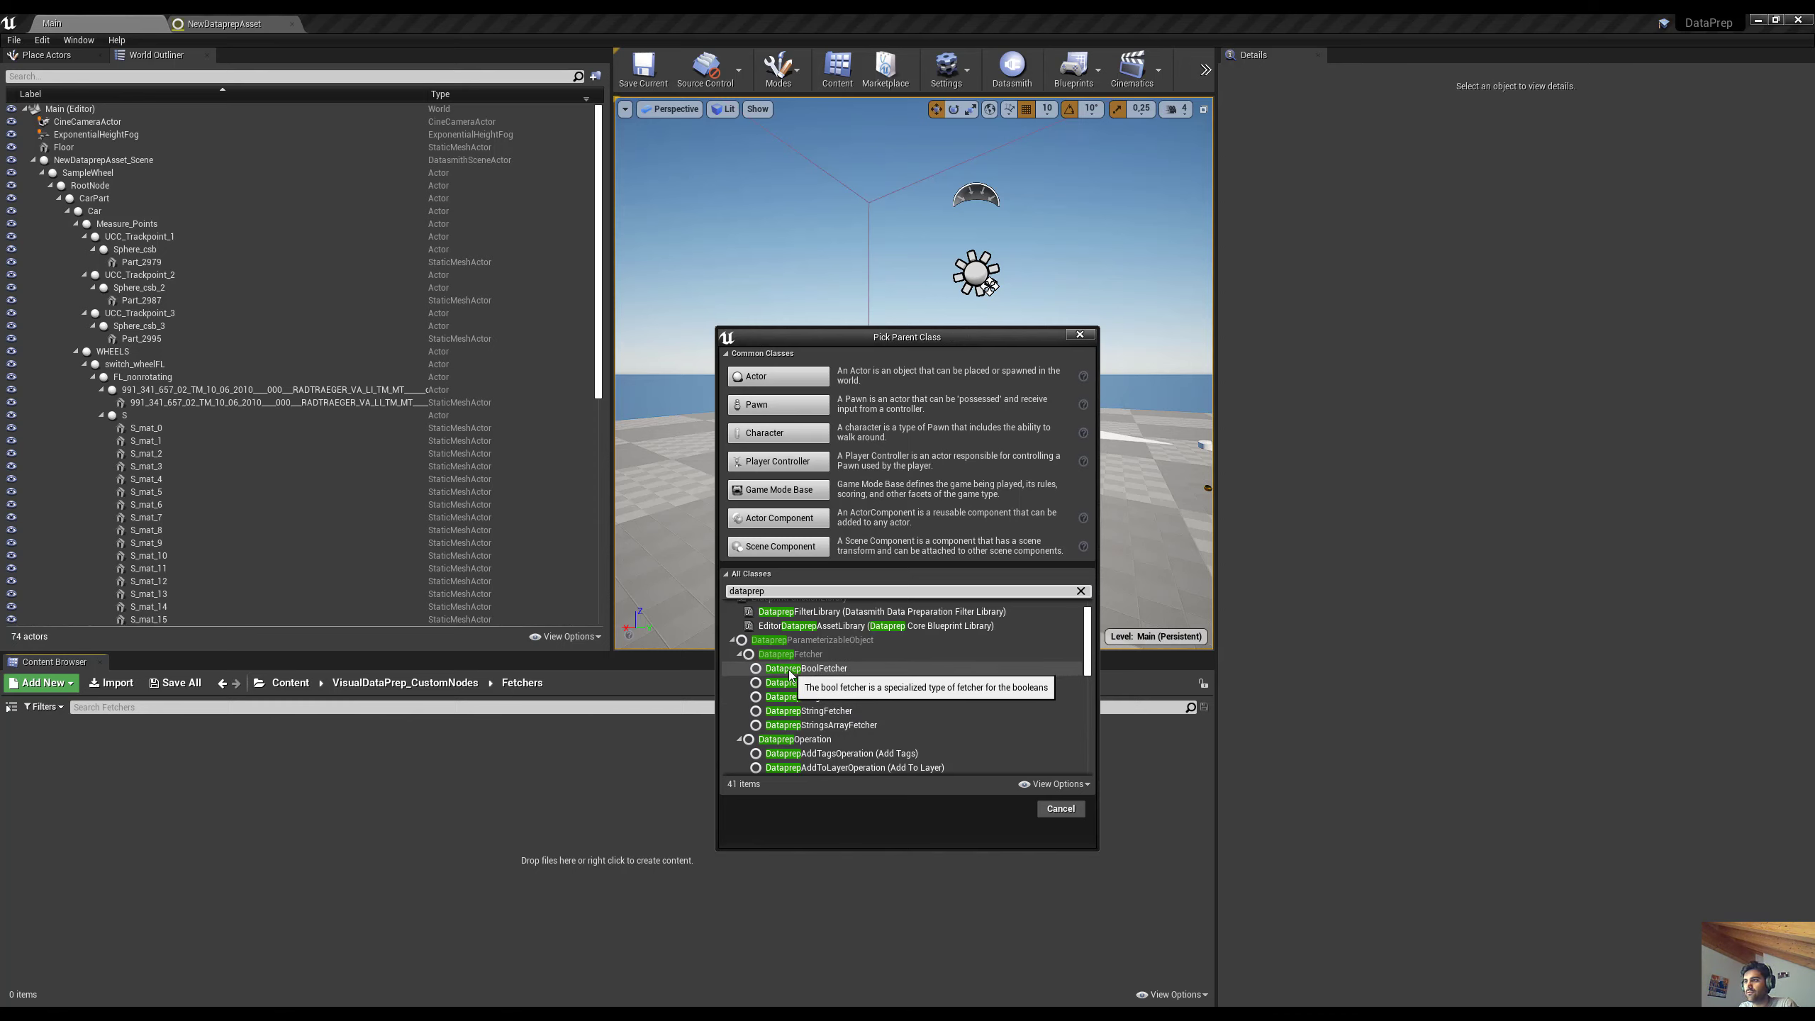
{"action": "left_click", "coordinate": [842, 669]}
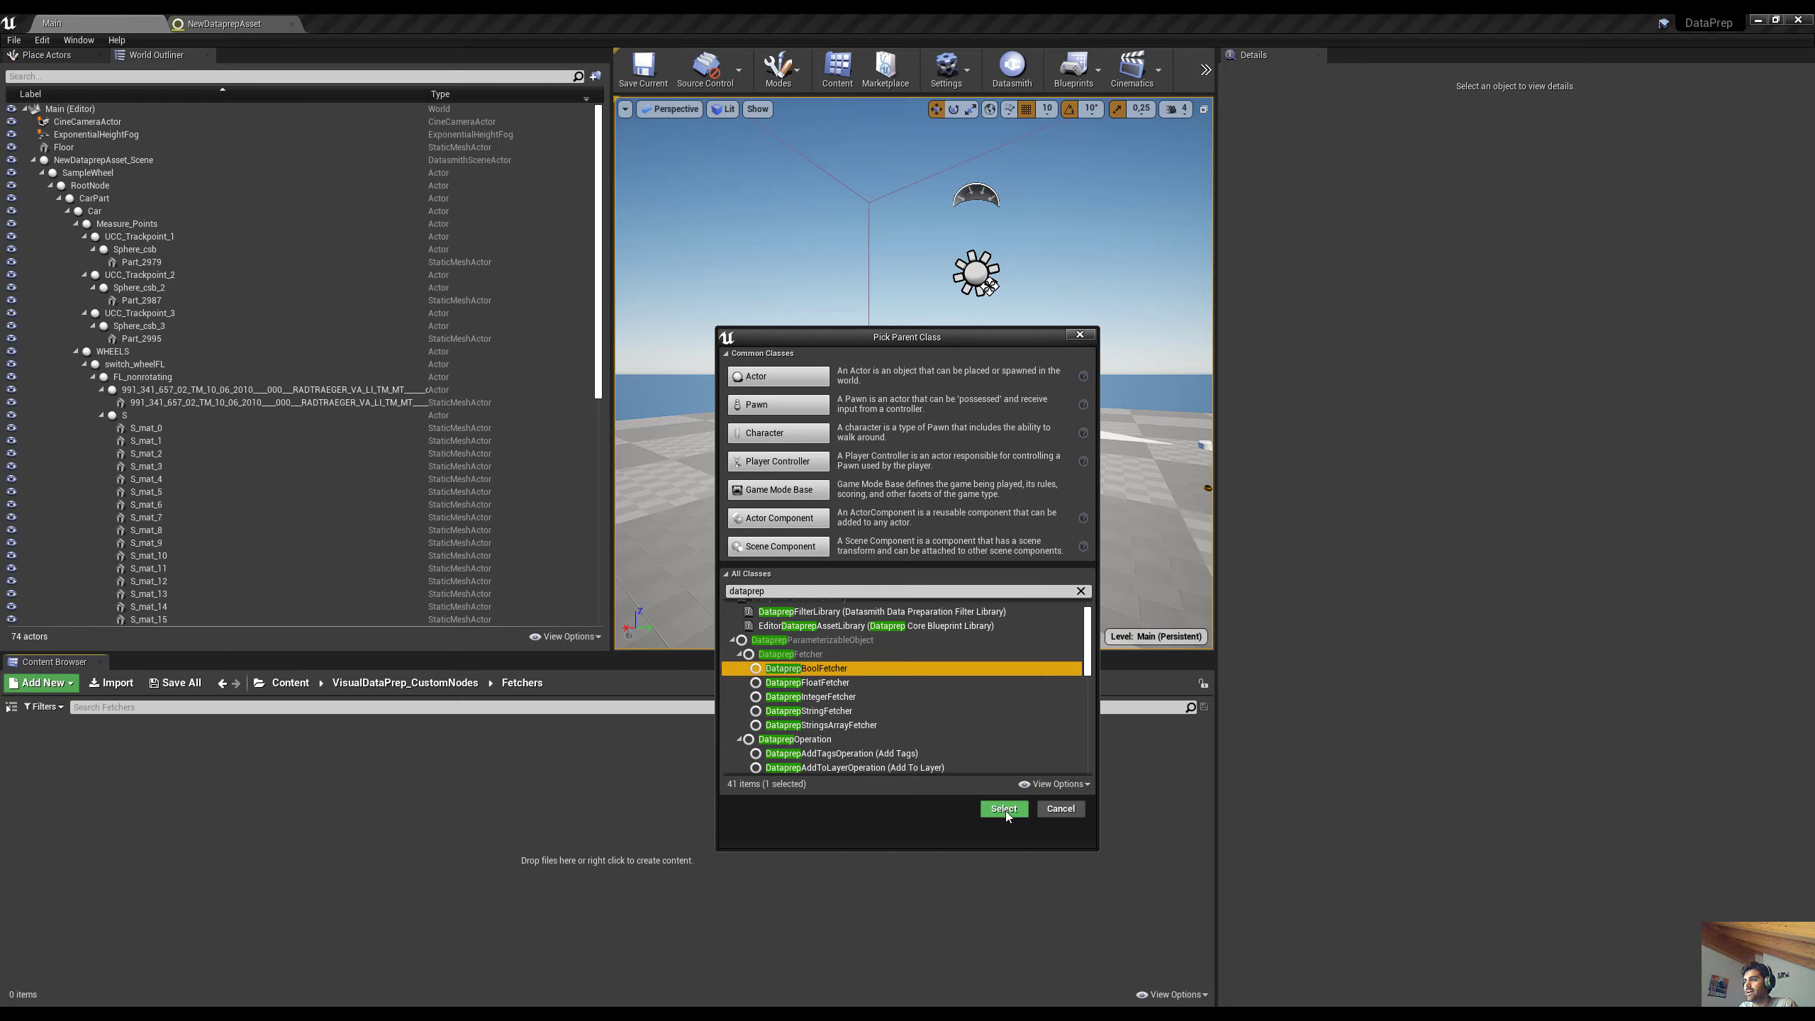
{"action": "left_click", "coordinate": [1005, 812]}
Name the new blueprint DataPrep_BoolFetcher_IsVisible
{"action": "key", "text": "BackSpace"}
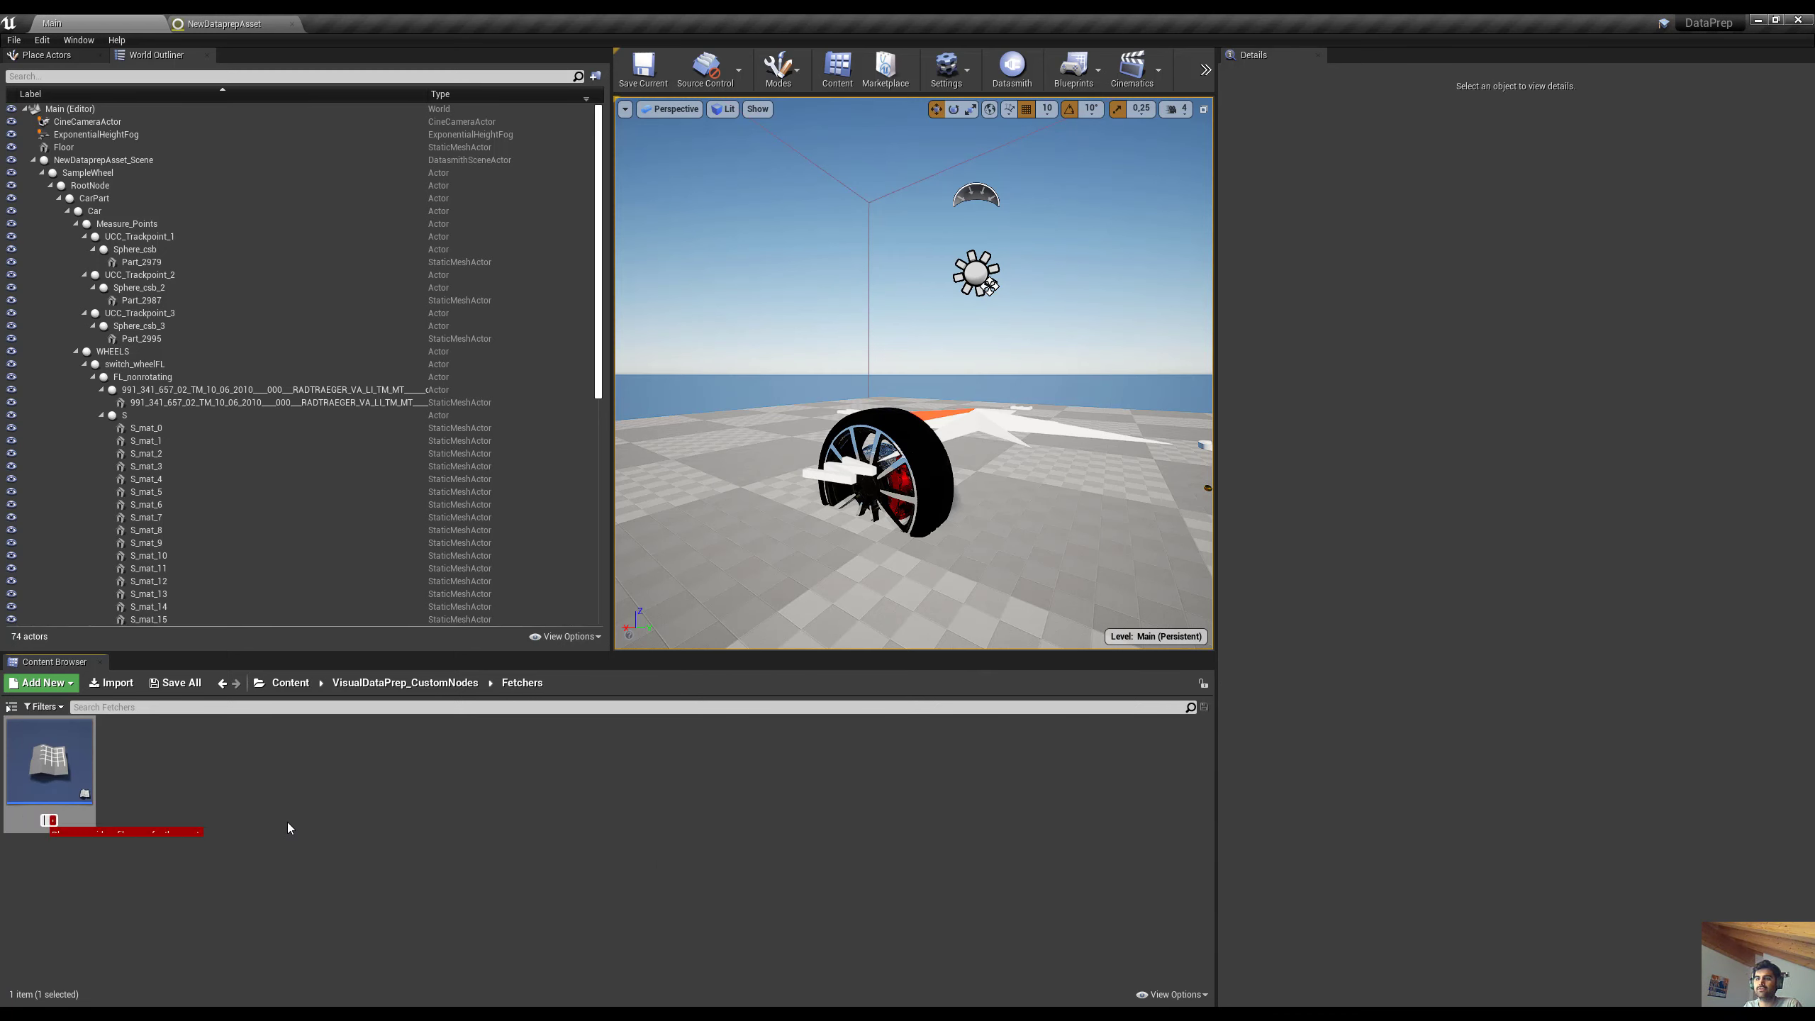
{"action": "type", "text": "Data"}
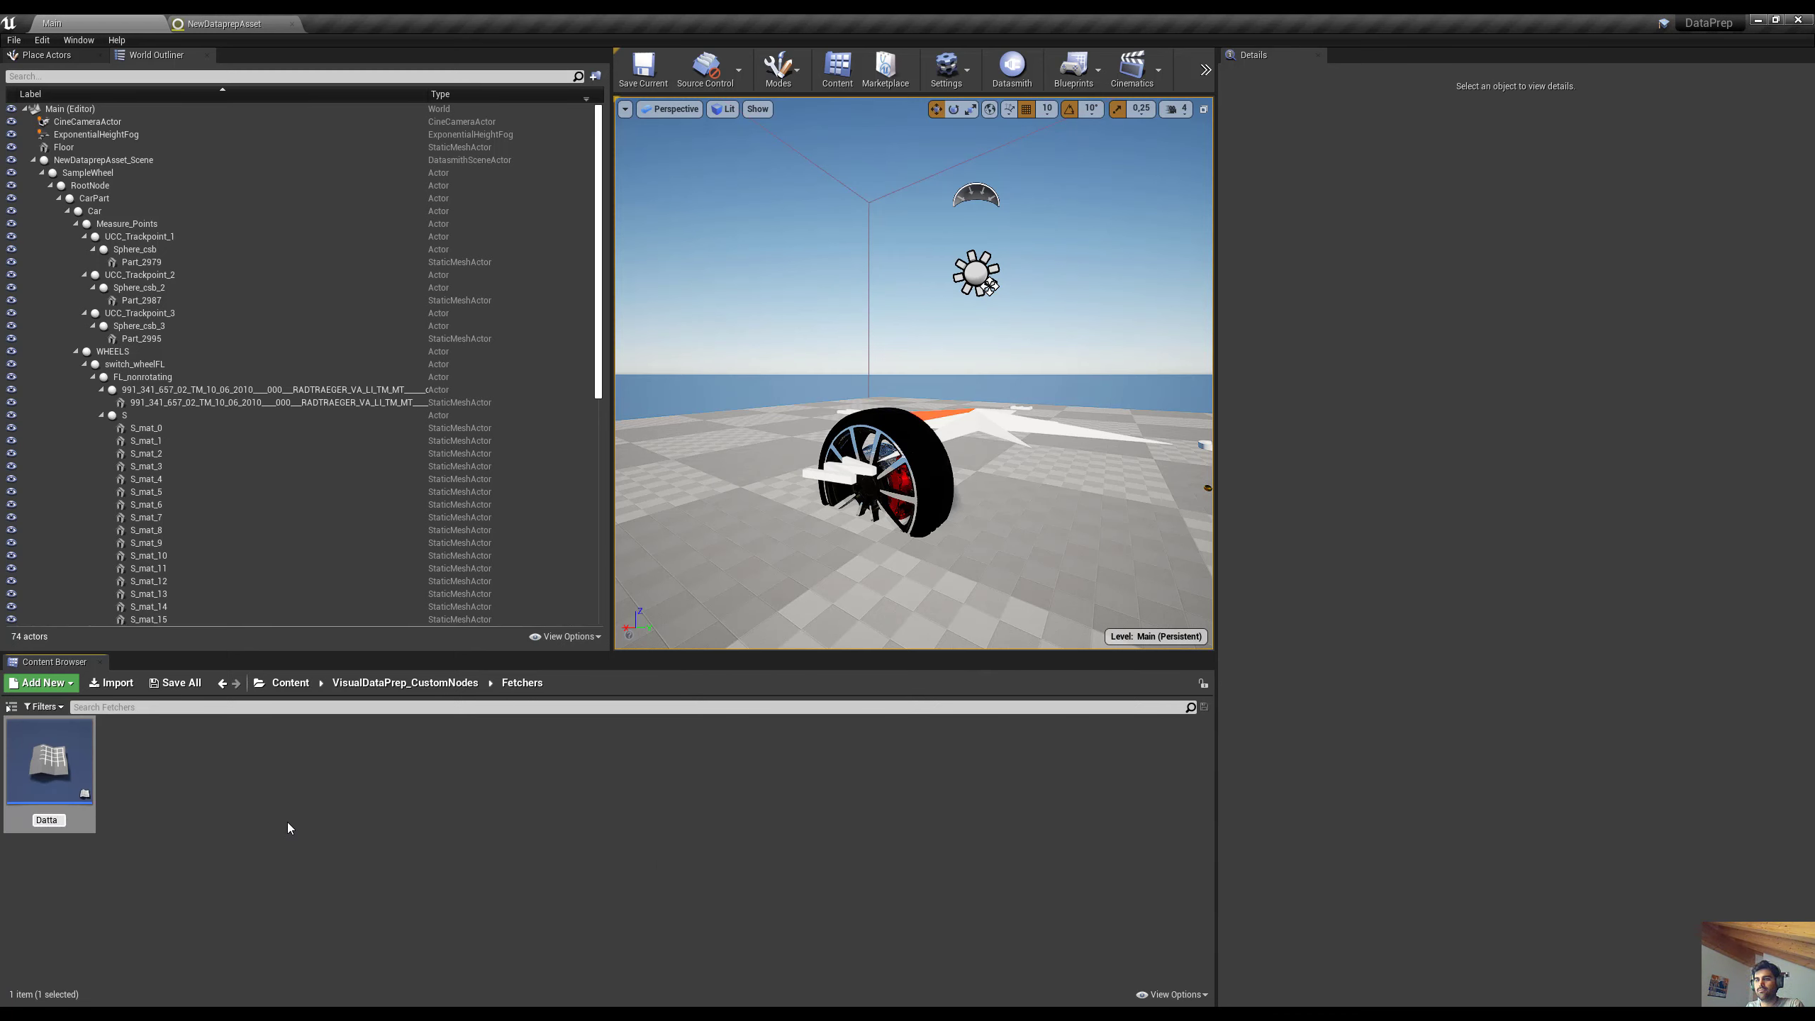
{"action": "type", "text": "Prep_BoolFetcher_"}
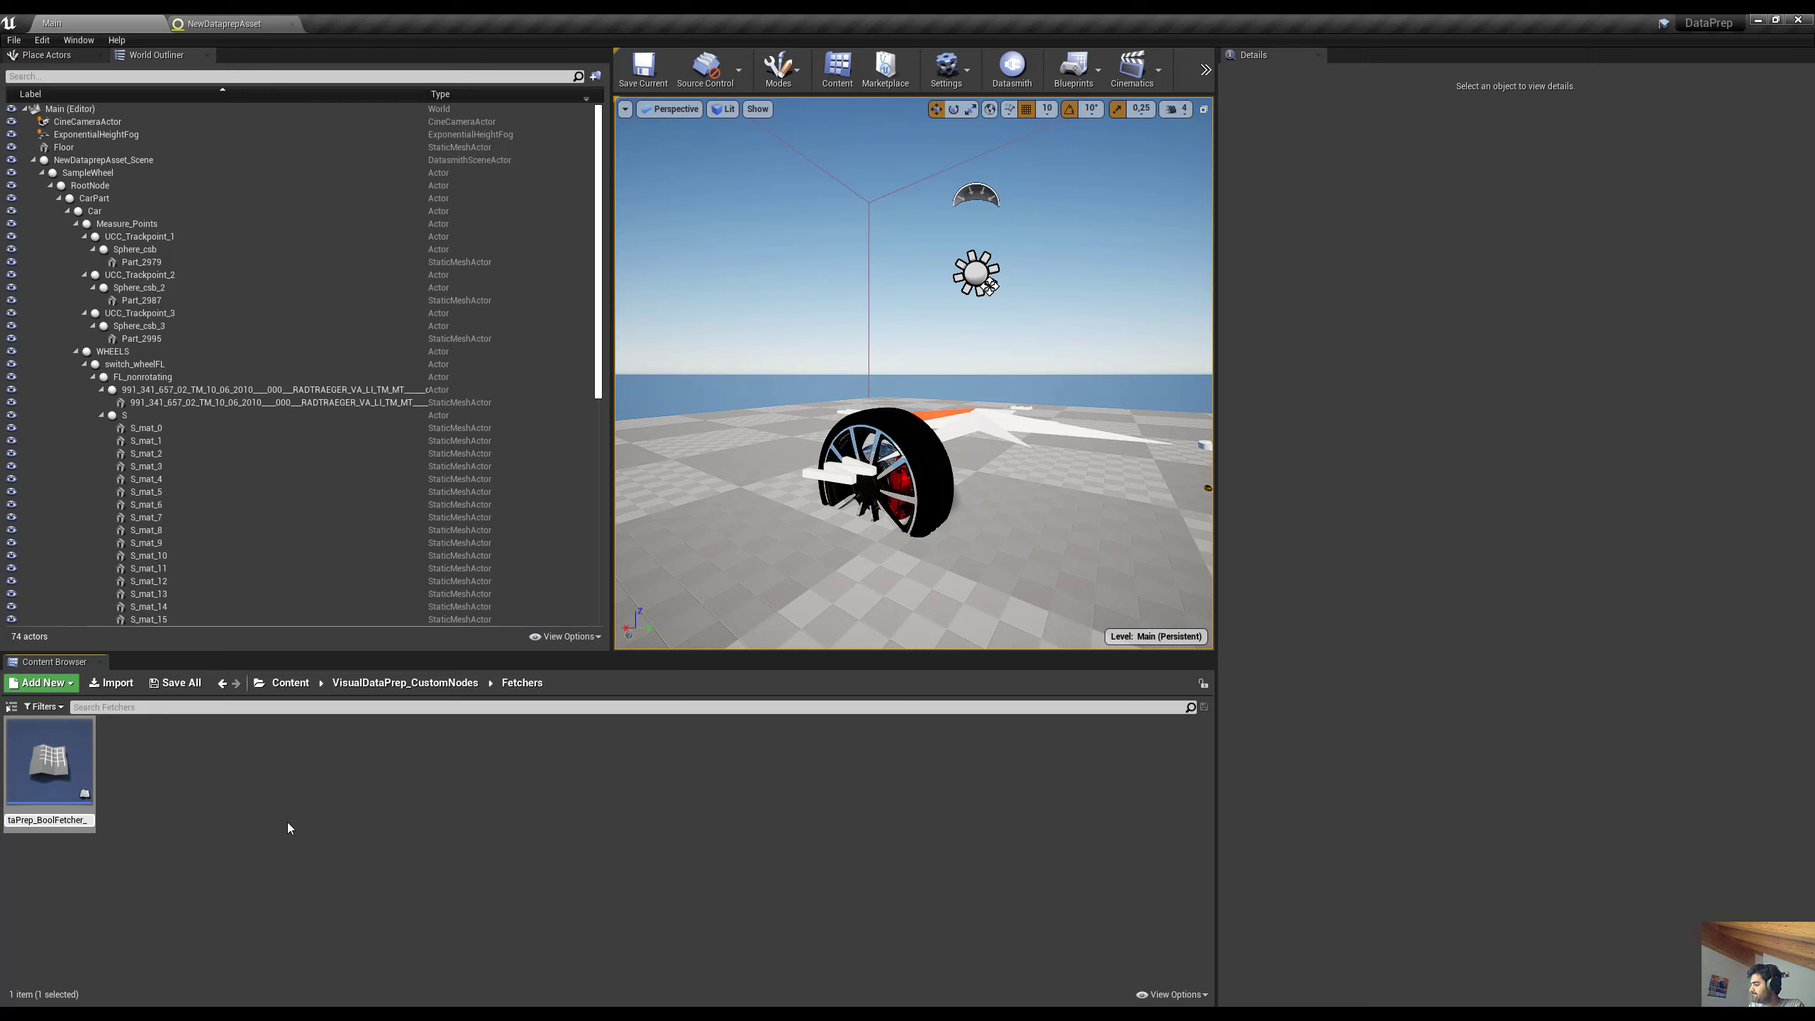
{"action": "type", "text": "IsVisible"}
{"action": "key", "text": "Return"}
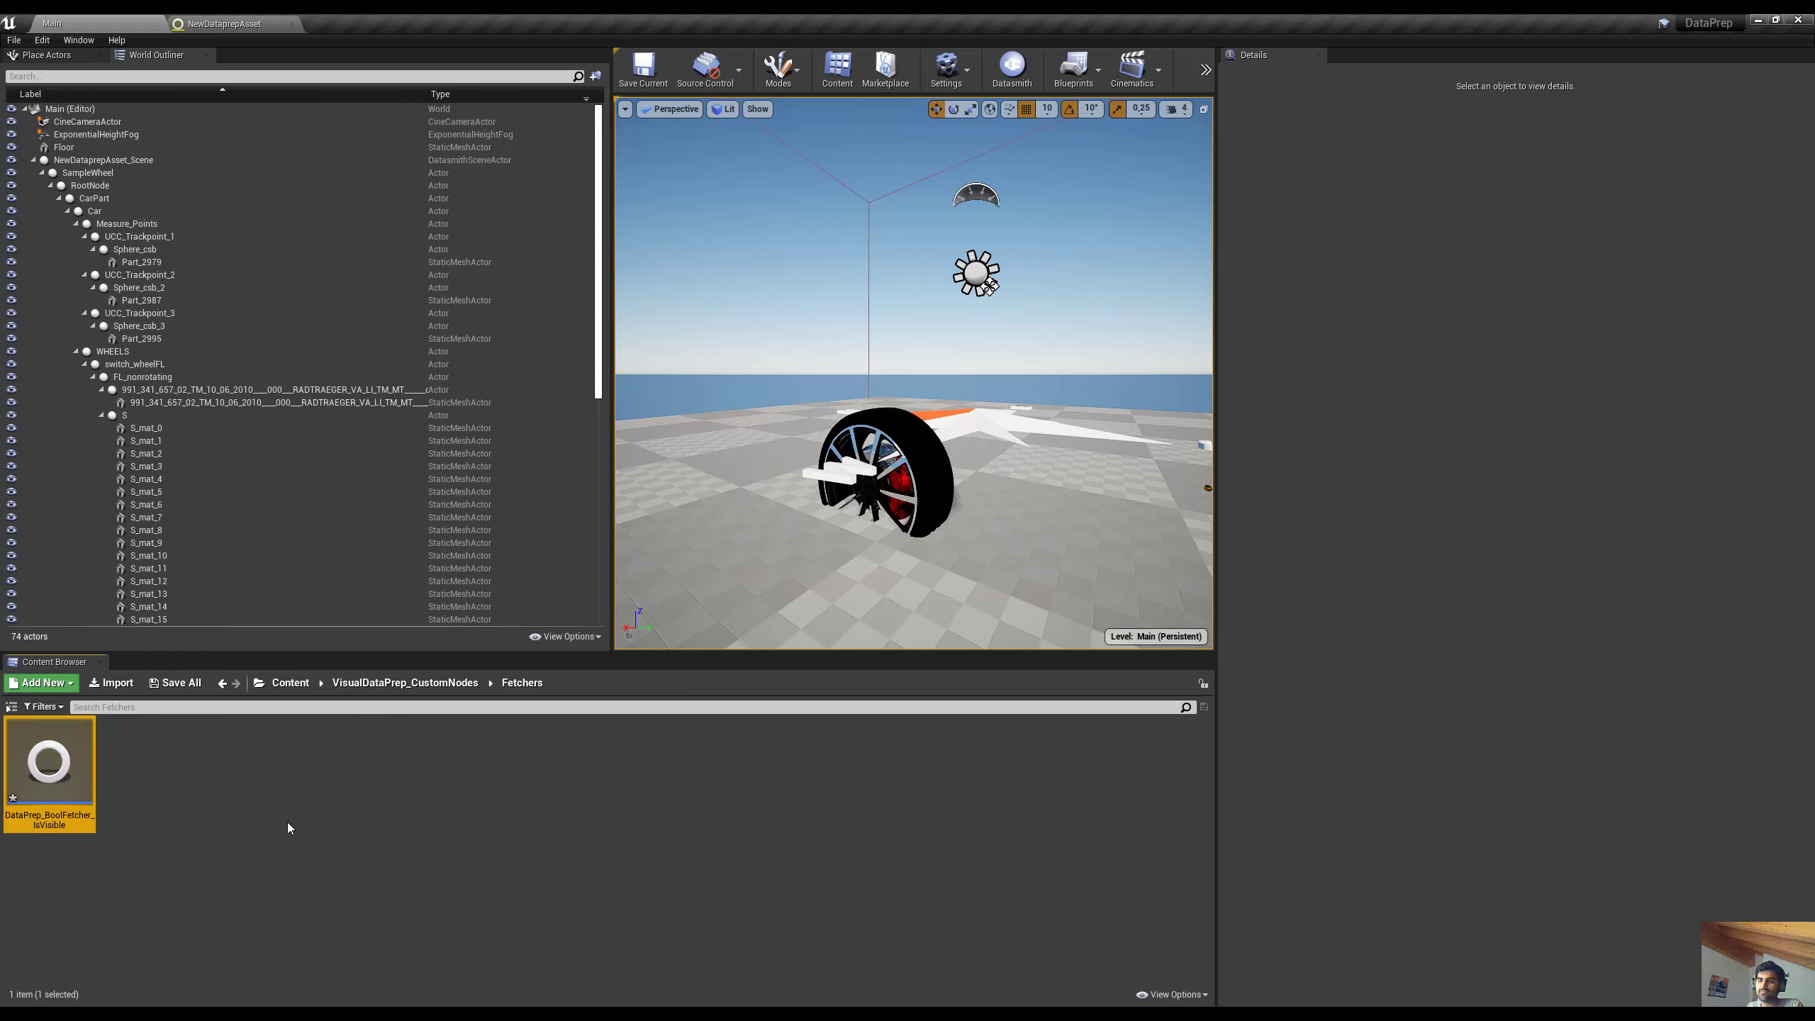
Open the DataPrep_BoolFetcher_IsVisible blueprint and review which parent functions can be overridden
{"action": "double_click", "coordinate": [61, 765]}
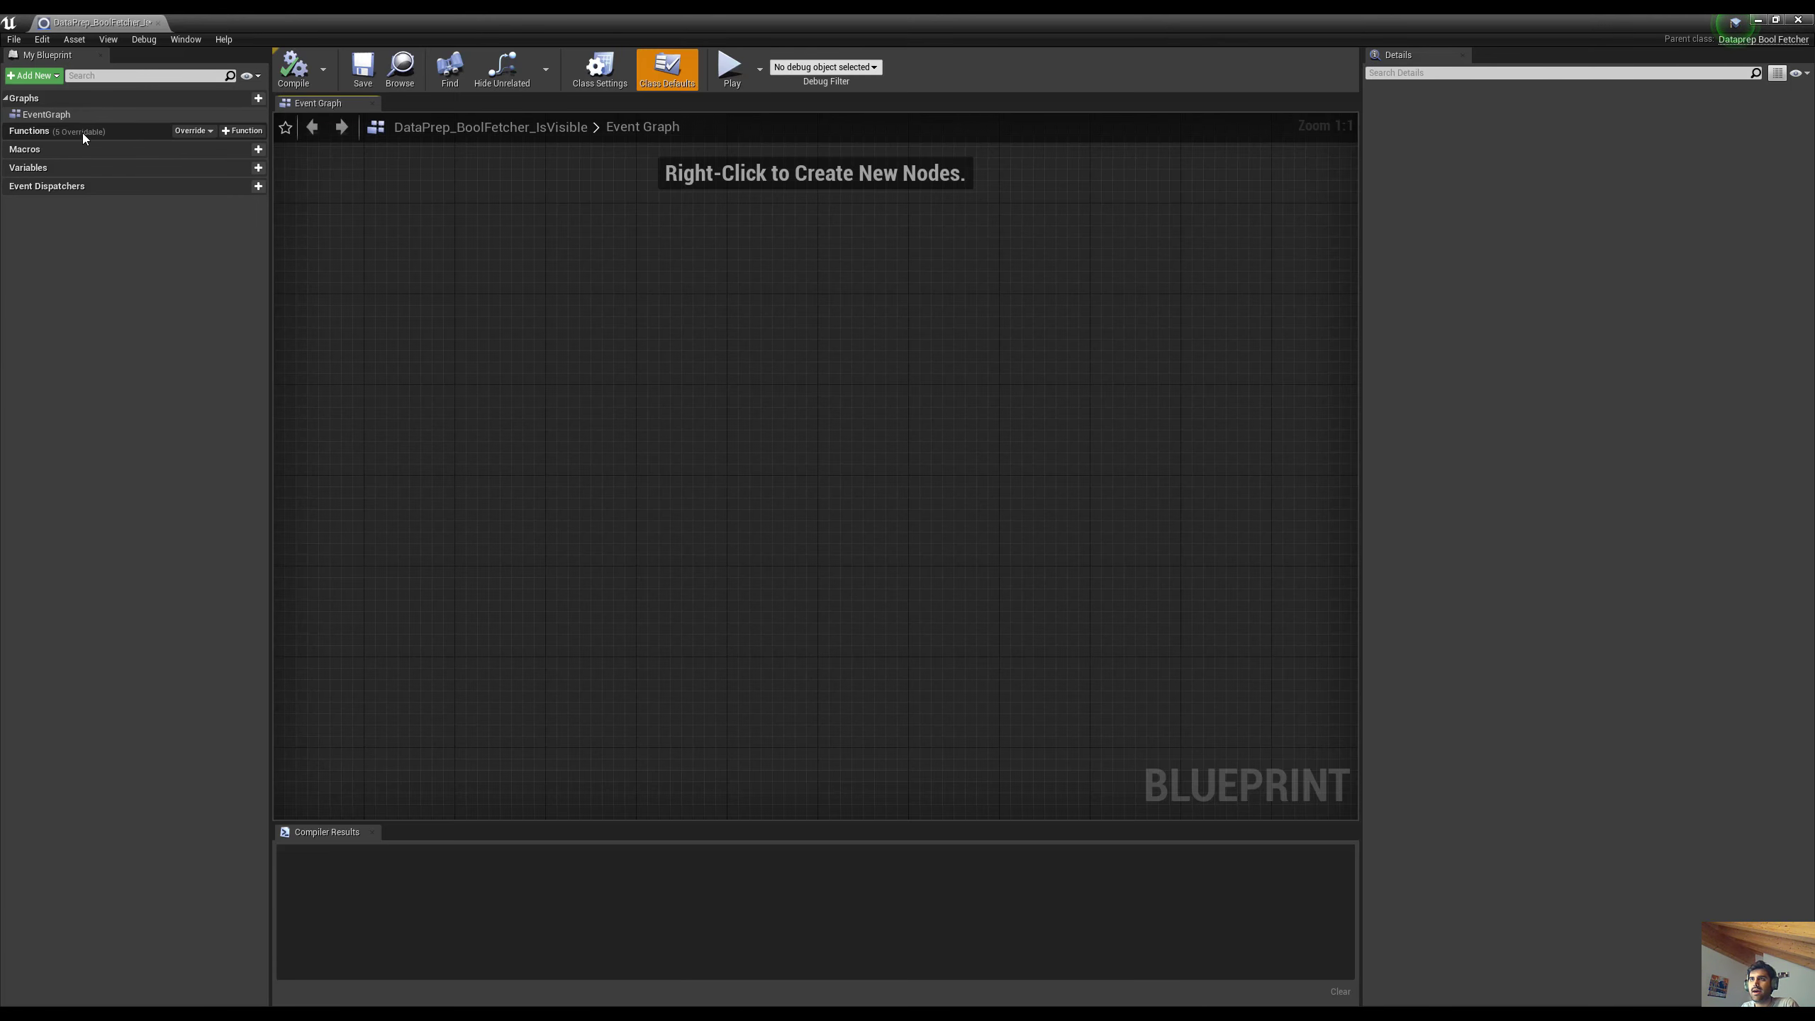
{"action": "left_click", "coordinate": [195, 132]}
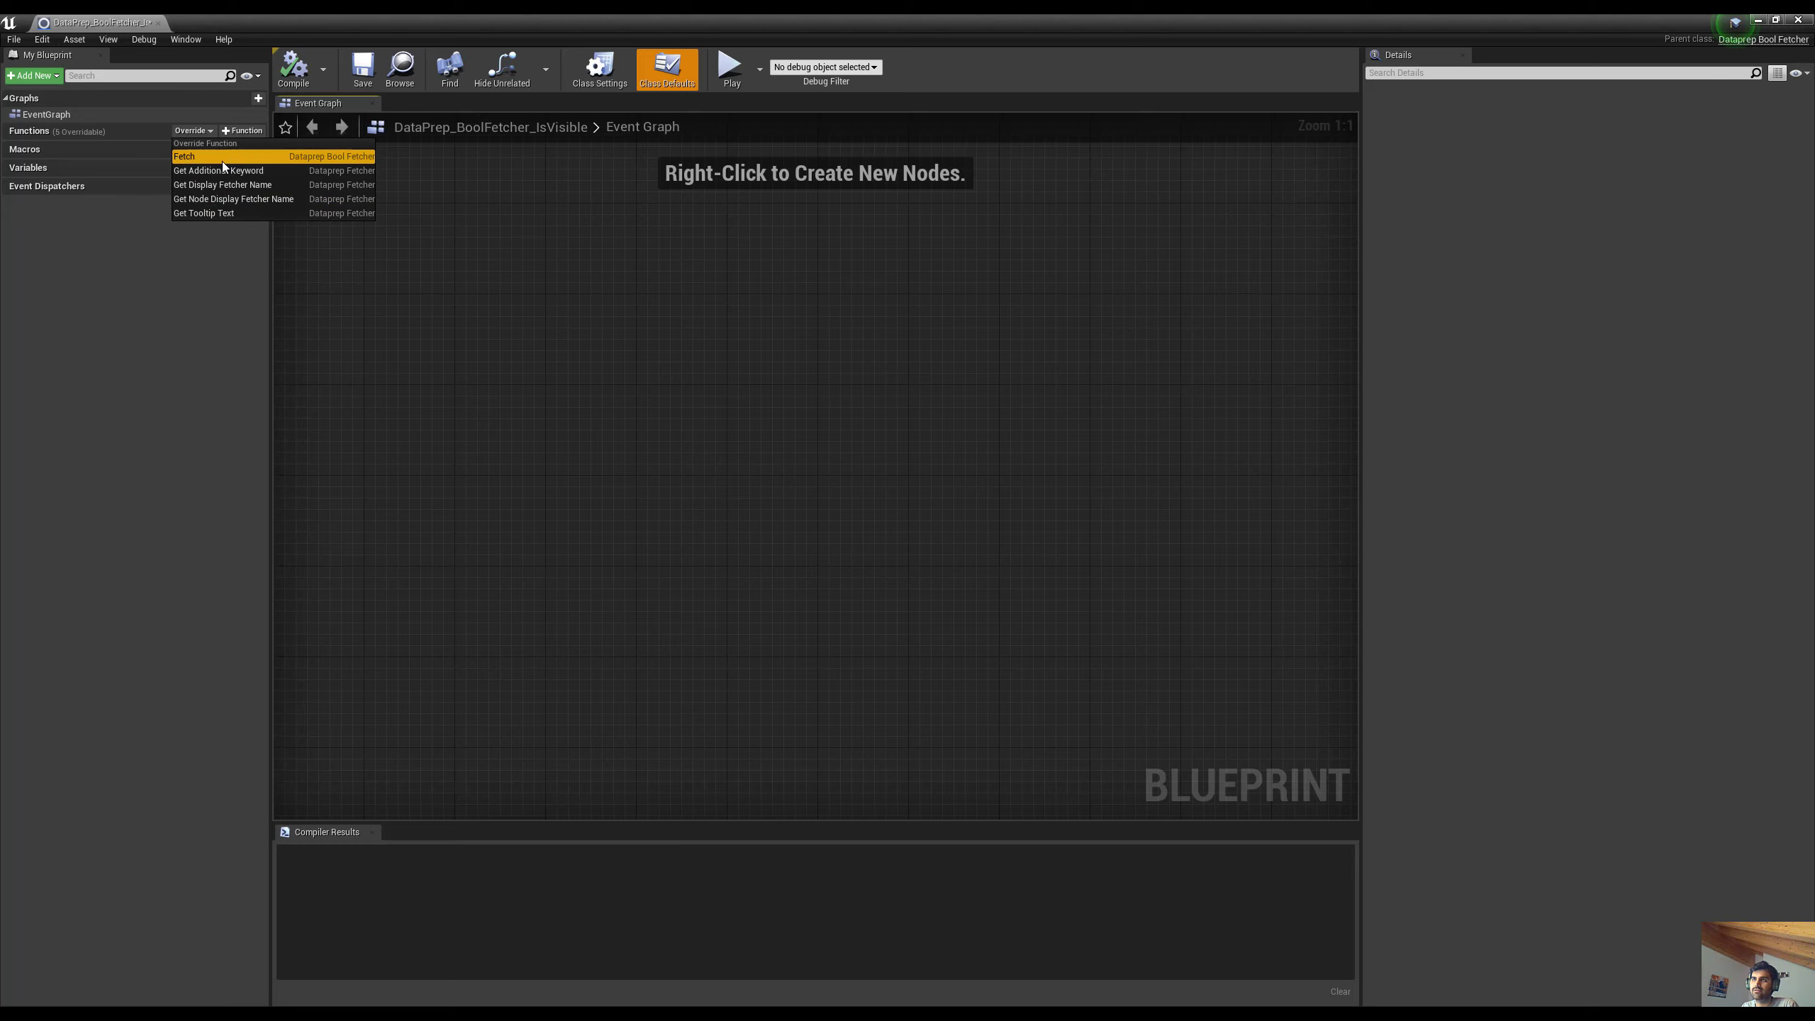
{"action": "left_click", "coordinate": [188, 256]}
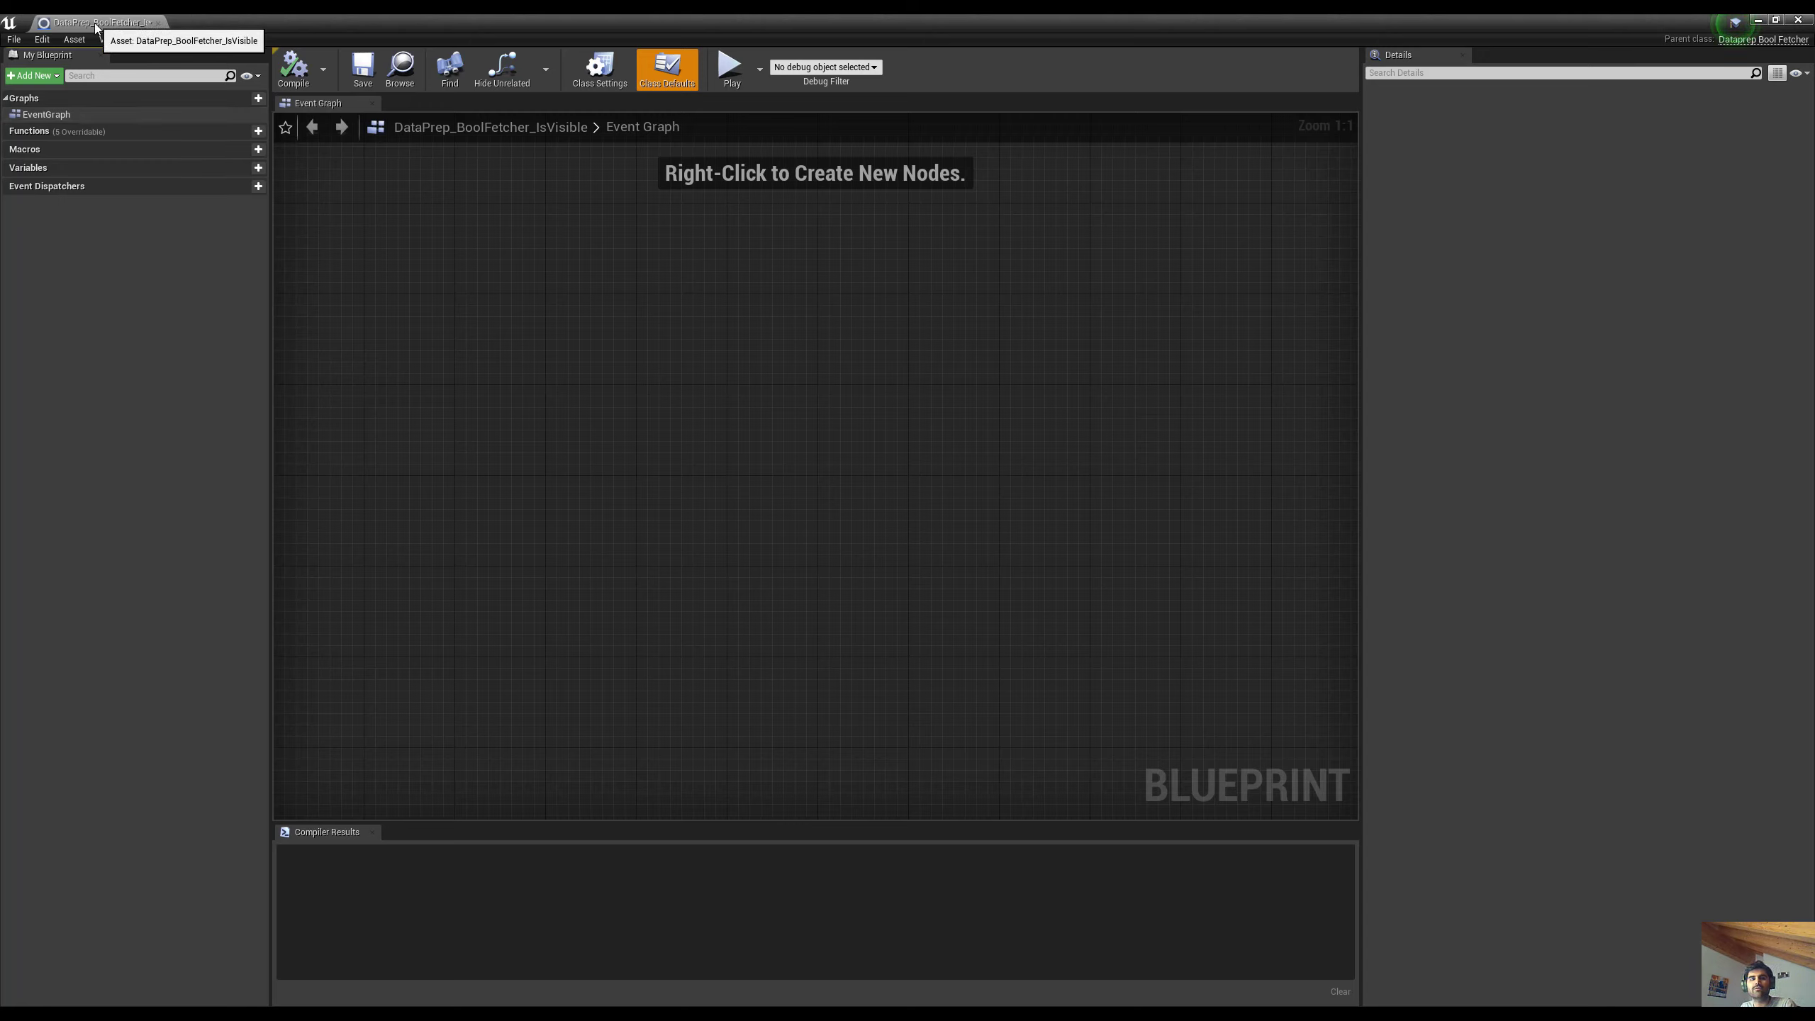
Dock the blueprint editor beside the NewDataprepAsset editor, and import the SampleWheel input file in NewDataprepAsset
{"action": "left_click_drag", "start_coordinate": [99, 24], "coordinate": [354, 23]}
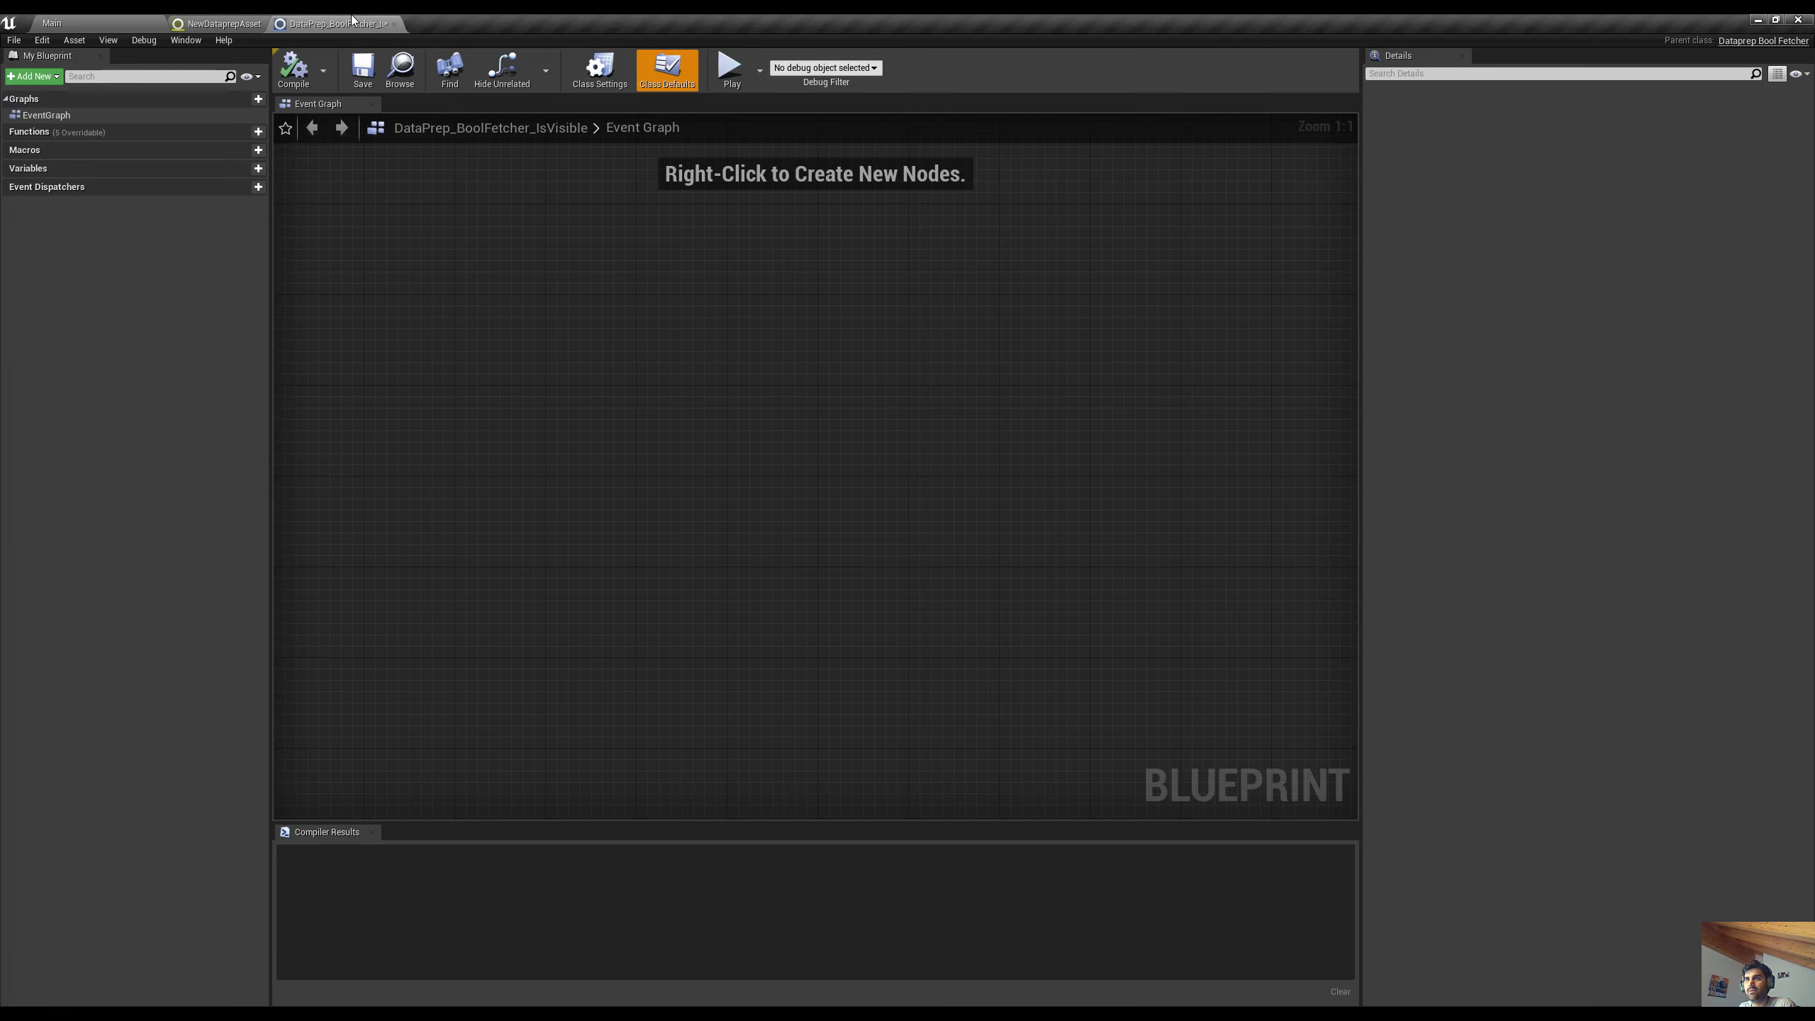
{"action": "left_click", "coordinate": [233, 22]}
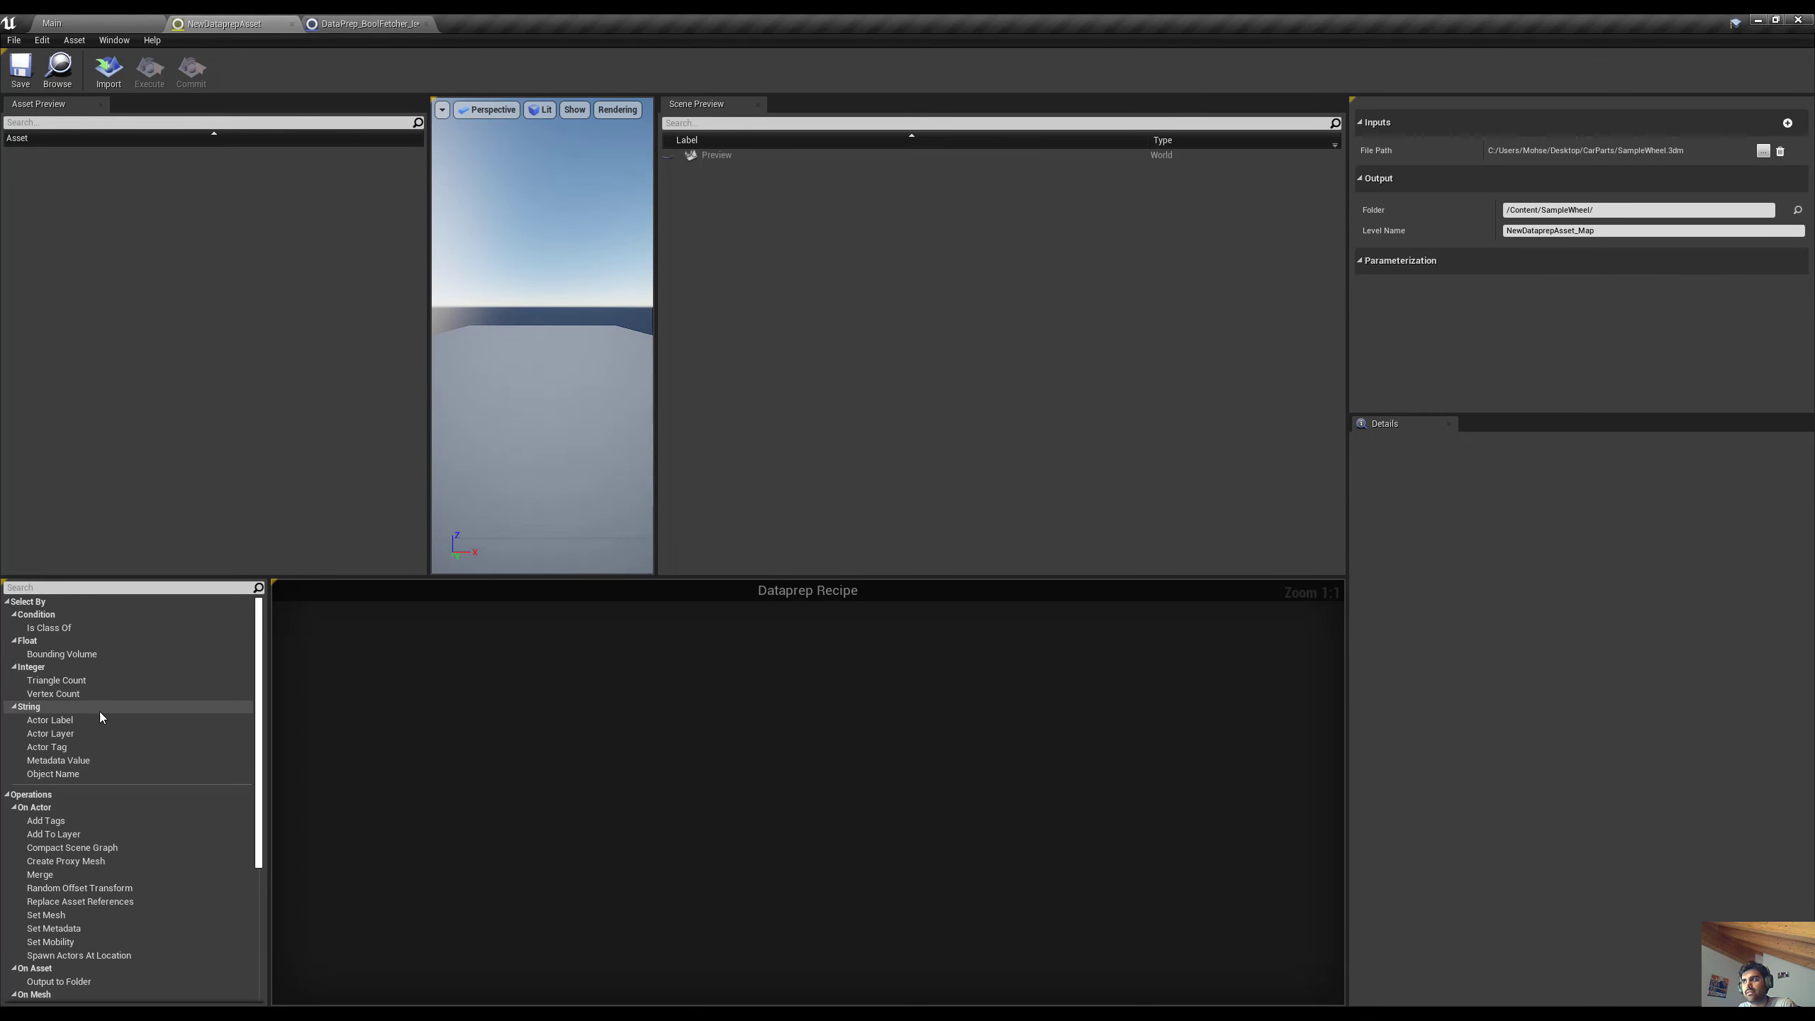
{"action": "left_click", "coordinate": [108, 70]}
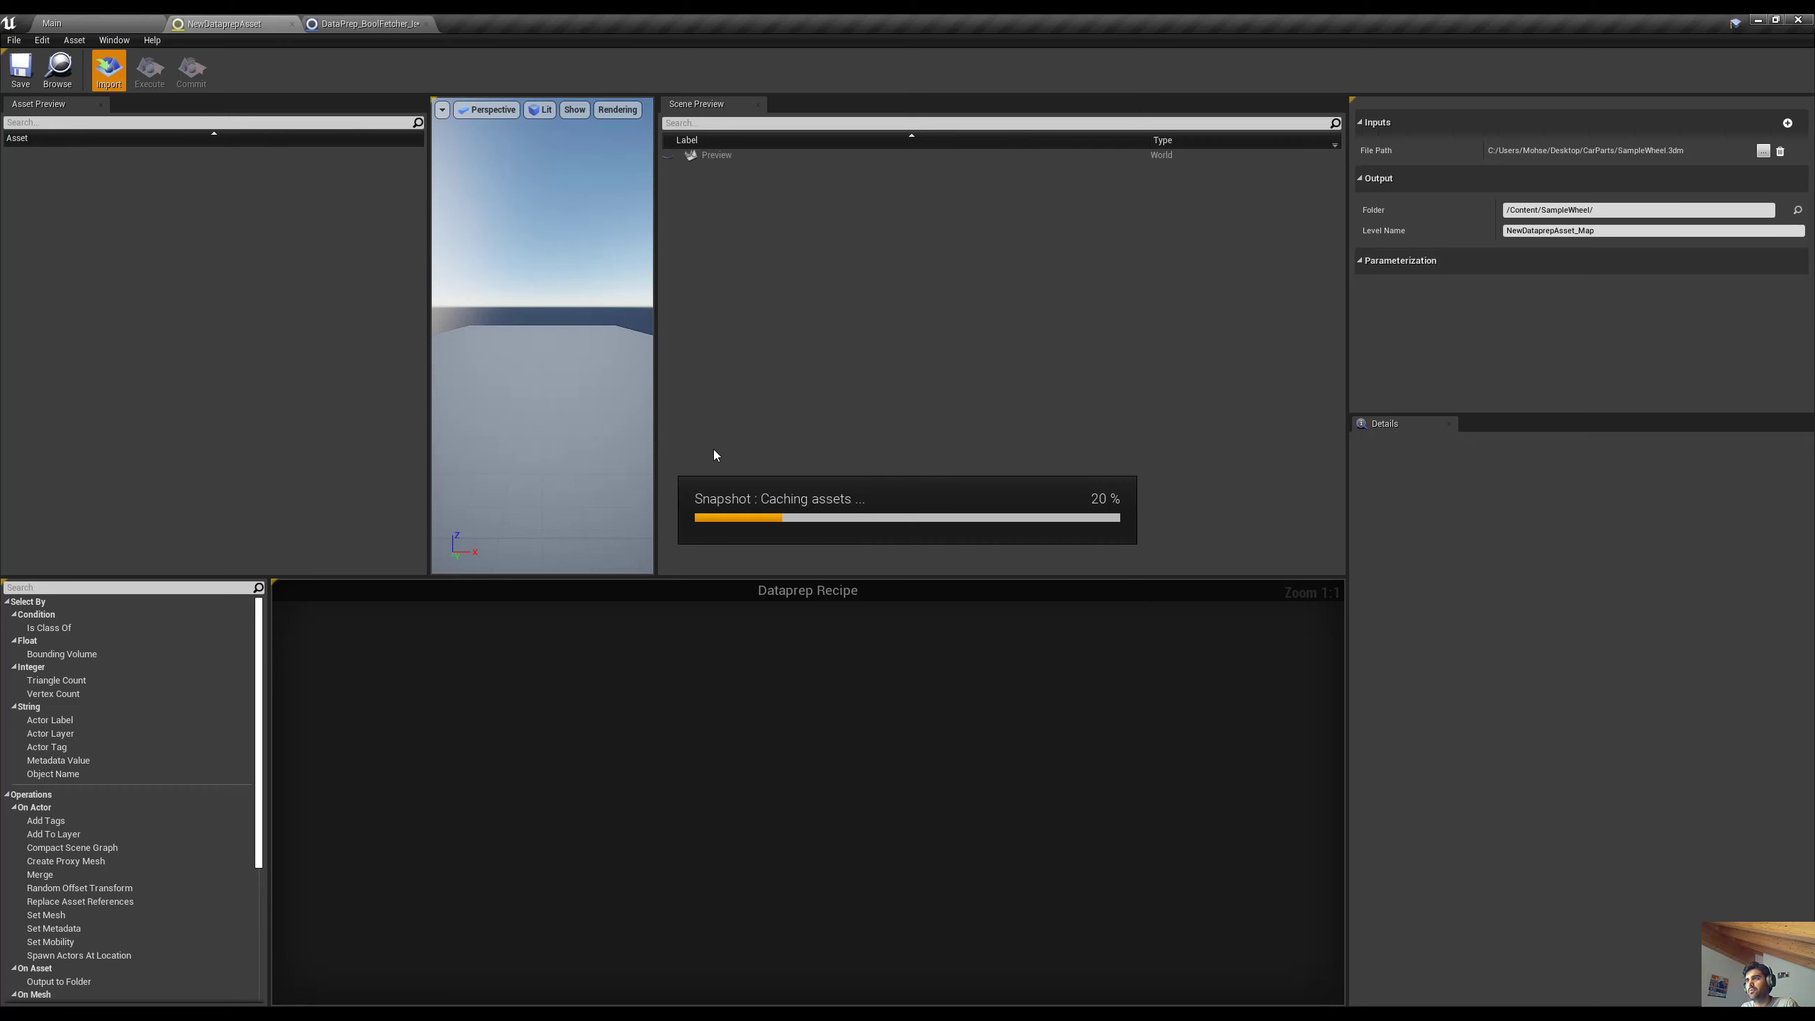
Examine the rendering visibility properties of the S_mat_1 actor and look through the imported geometries and materials
{"action": "left_click", "coordinate": [794, 435]}
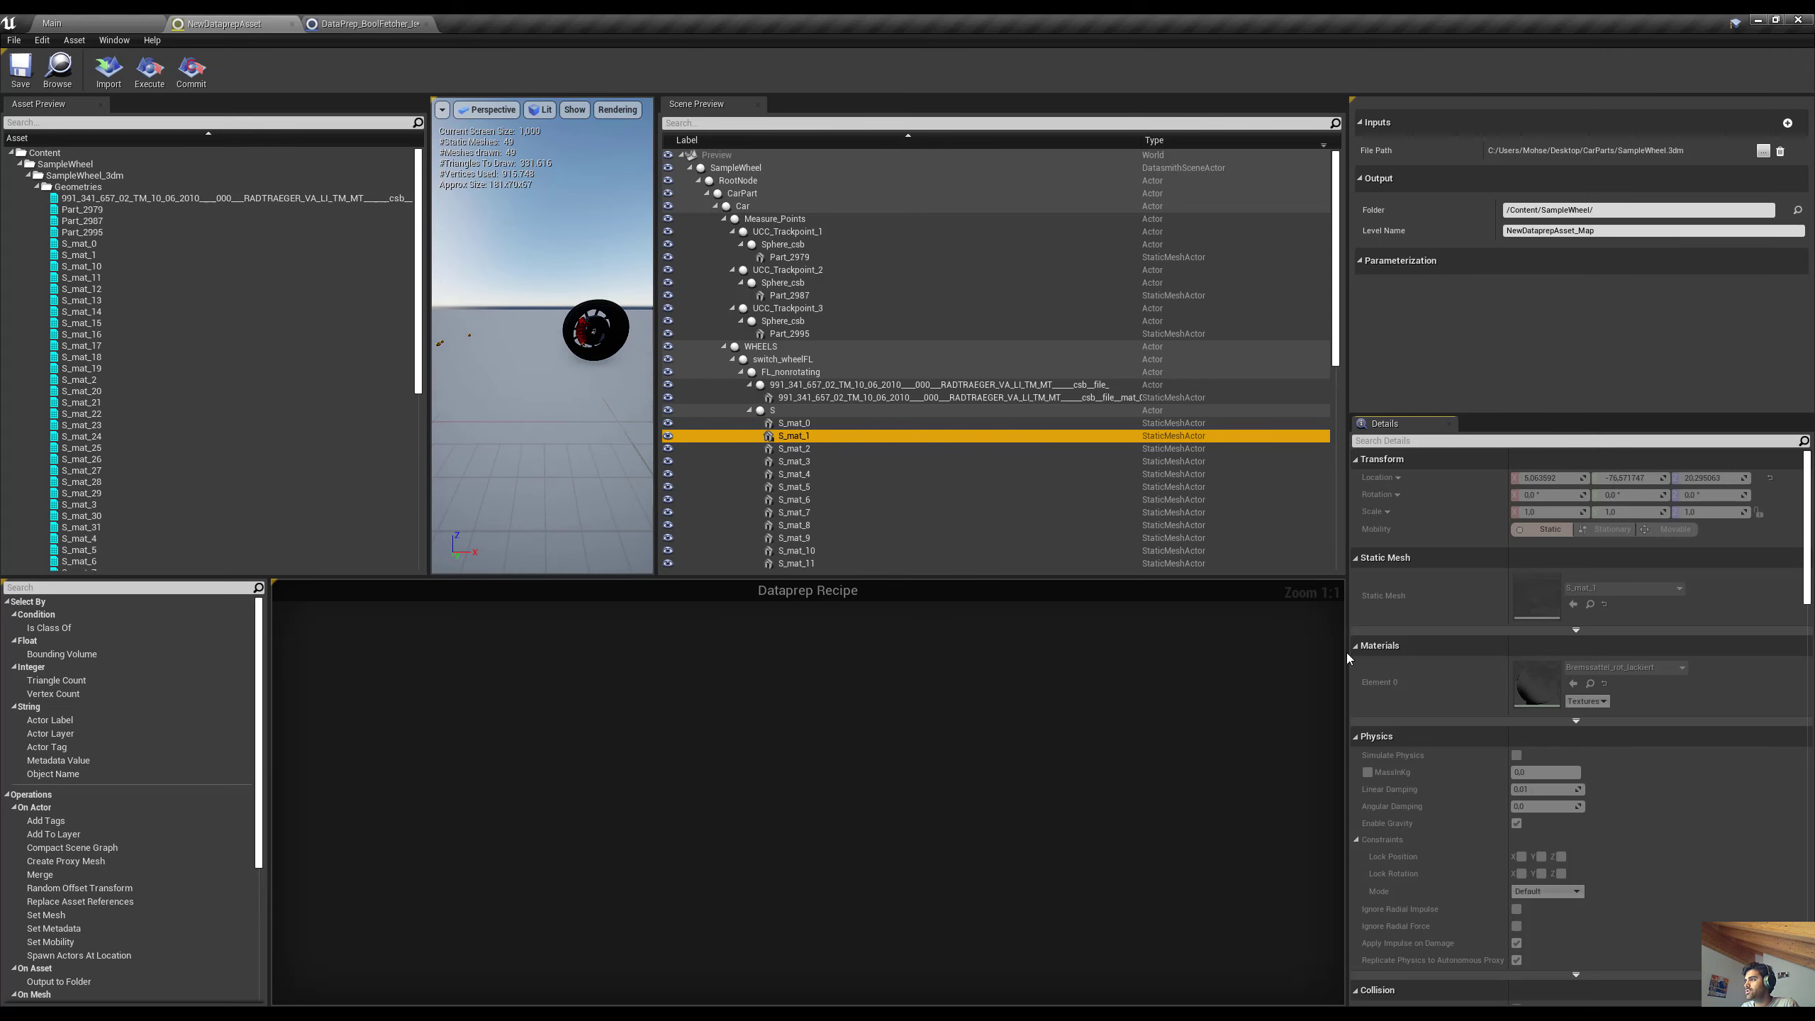
{"action": "scroll", "coordinate": [1489, 575], "scroll_direction": "down", "scroll_amount": 8}
{"action": "scroll", "coordinate": [1489, 574], "scroll_direction": "down", "scroll_amount": 5}
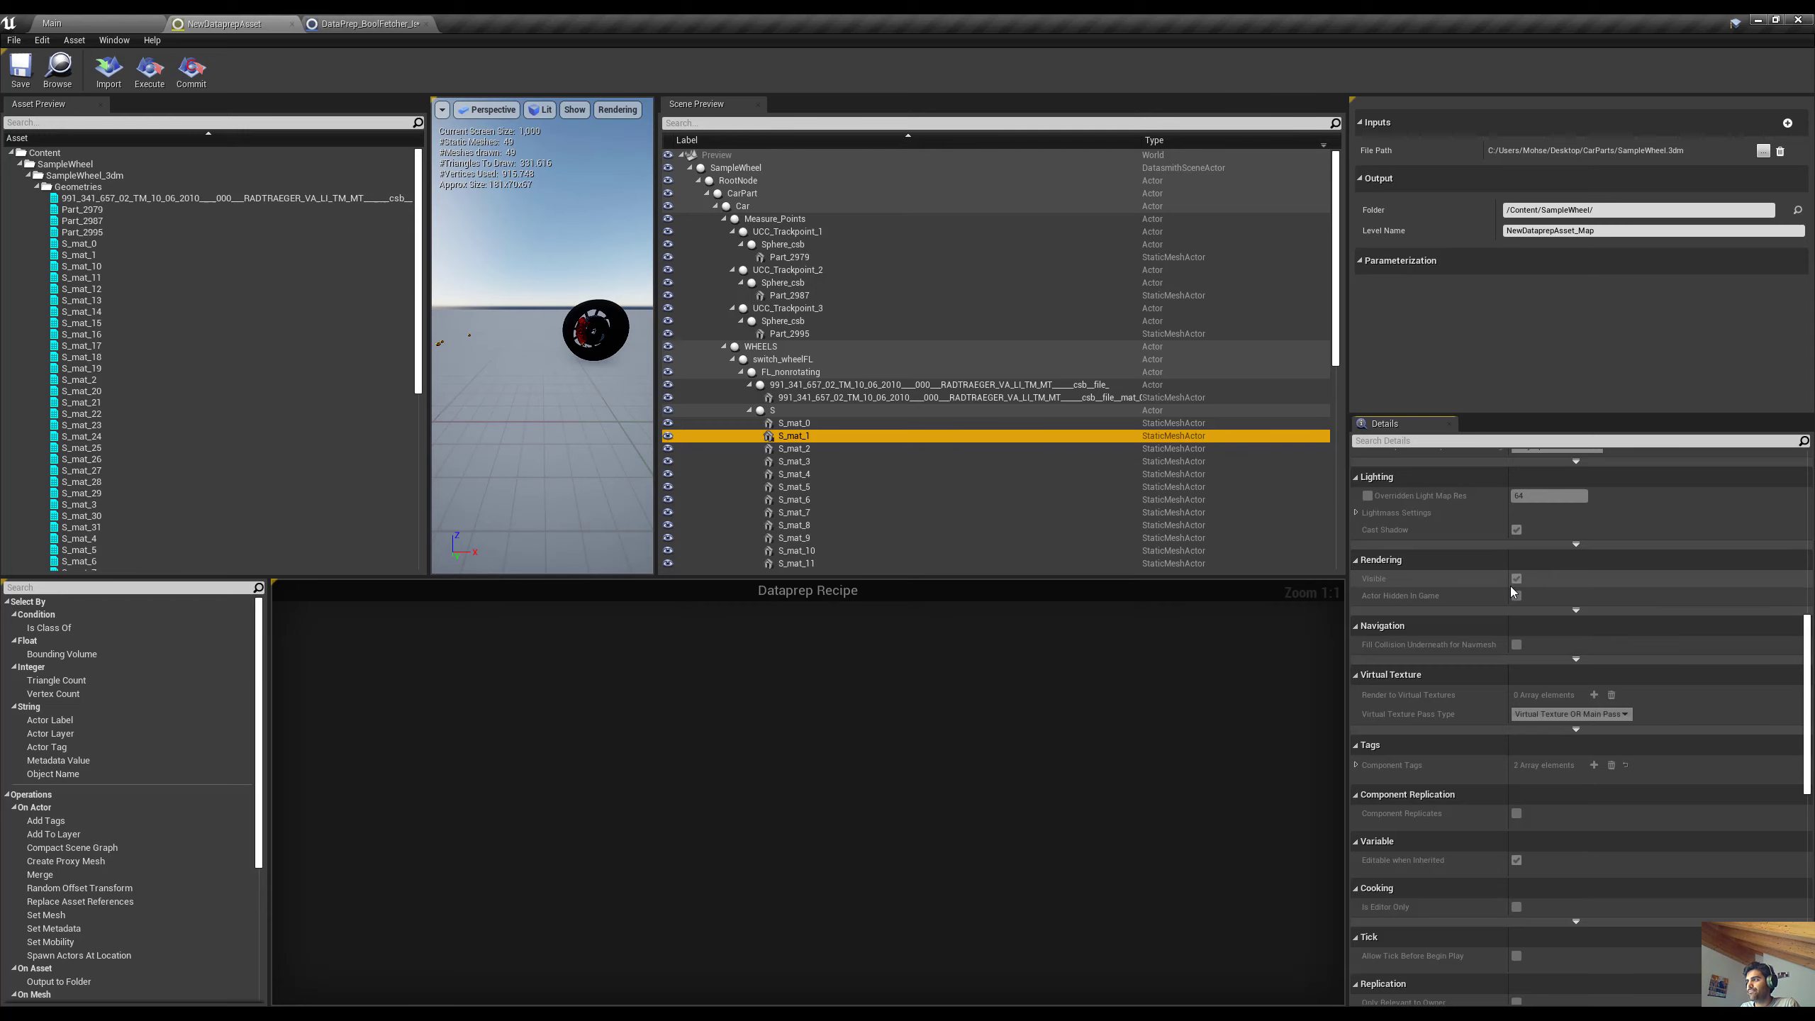
{"action": "scroll", "coordinate": [1458, 590], "scroll_direction": "up", "scroll_amount": 3}
{"action": "scroll", "coordinate": [1475, 613], "scroll_direction": "down", "scroll_amount": 1}
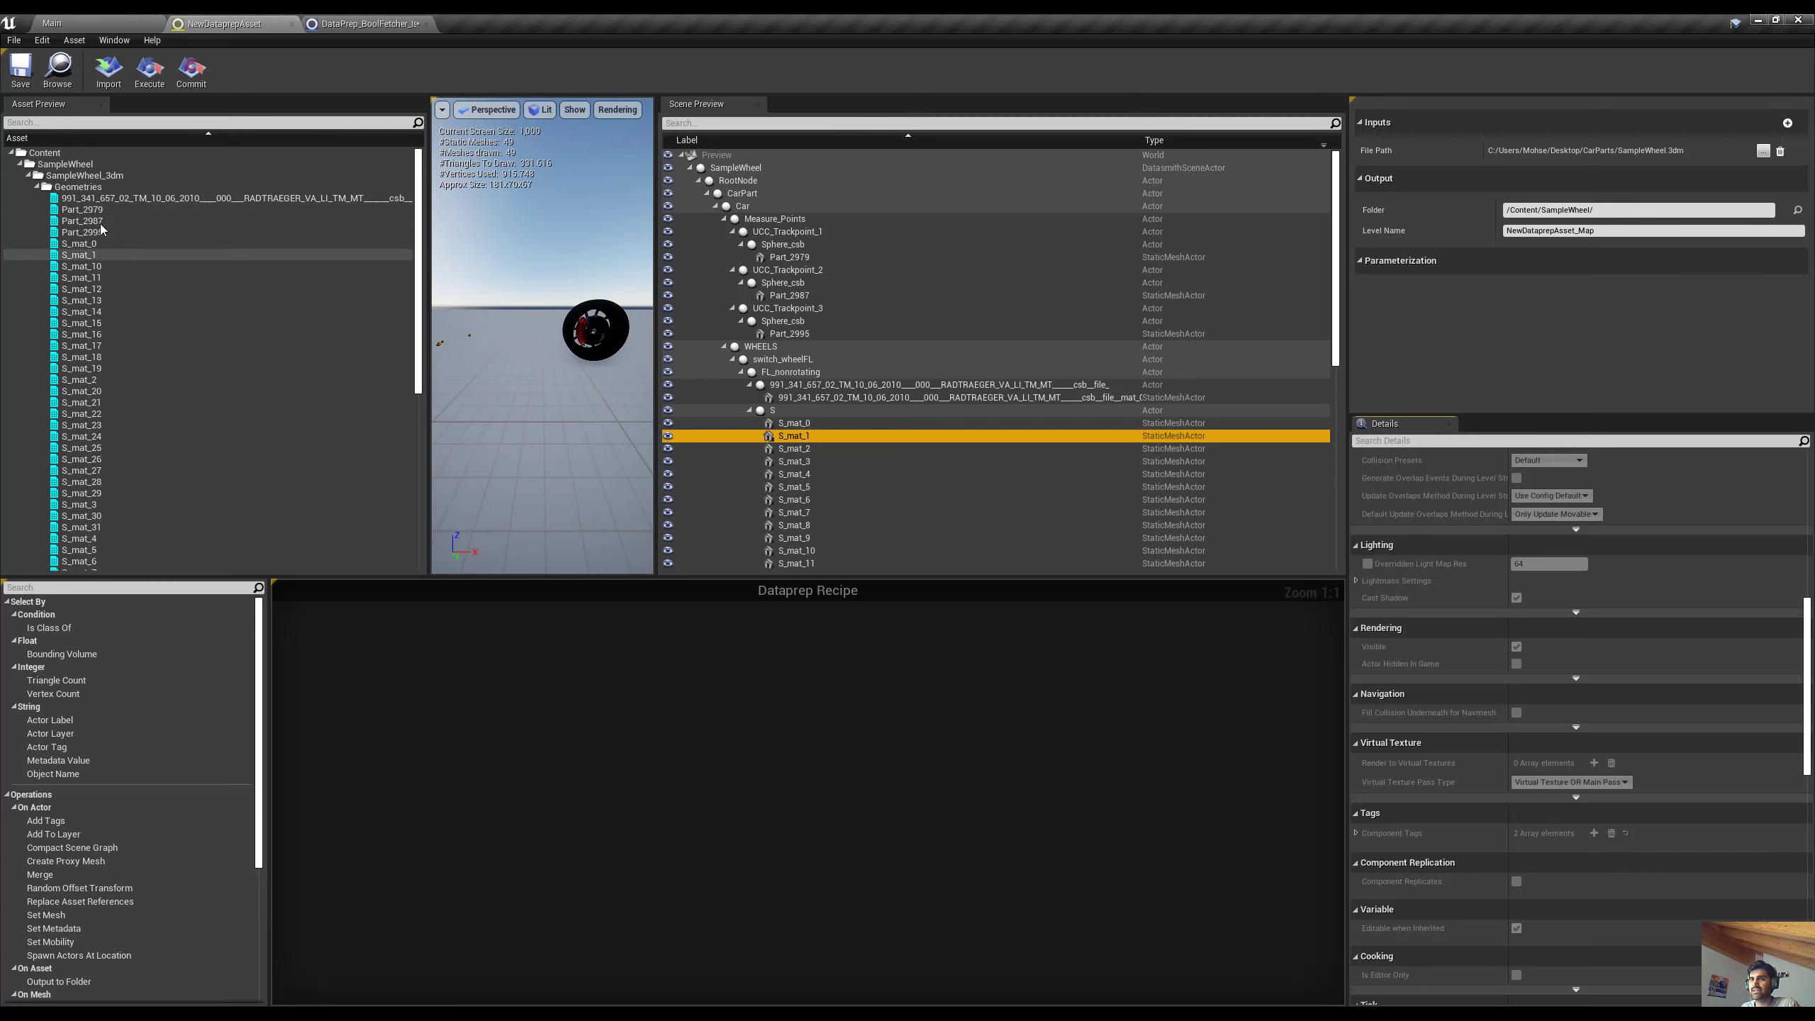
{"action": "scroll", "coordinate": [137, 384], "scroll_direction": "down", "scroll_amount": 4}
{"action": "scroll", "coordinate": [138, 385], "scroll_direction": "down", "scroll_amount": 6}
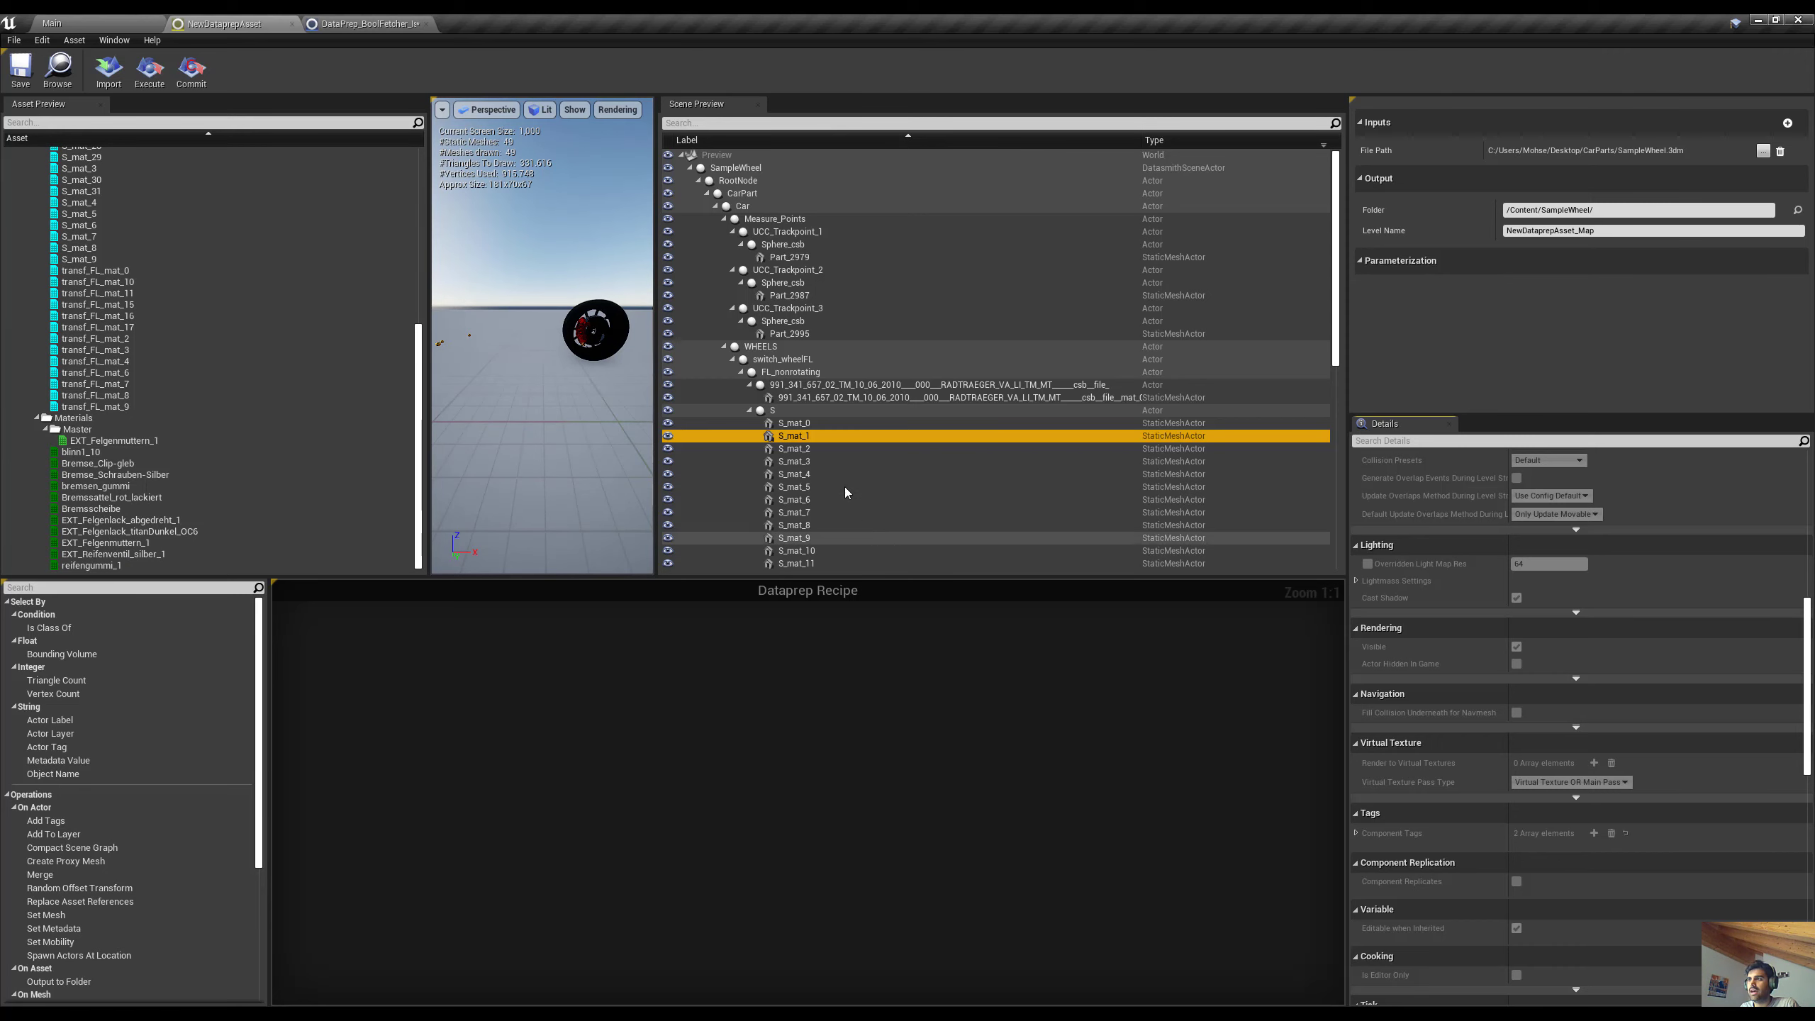
Compare the rendering properties of the UCC_Trackpoint_2 actor with those of the S_mat_1 static mesh actor
{"action": "left_click", "coordinate": [779, 271]}
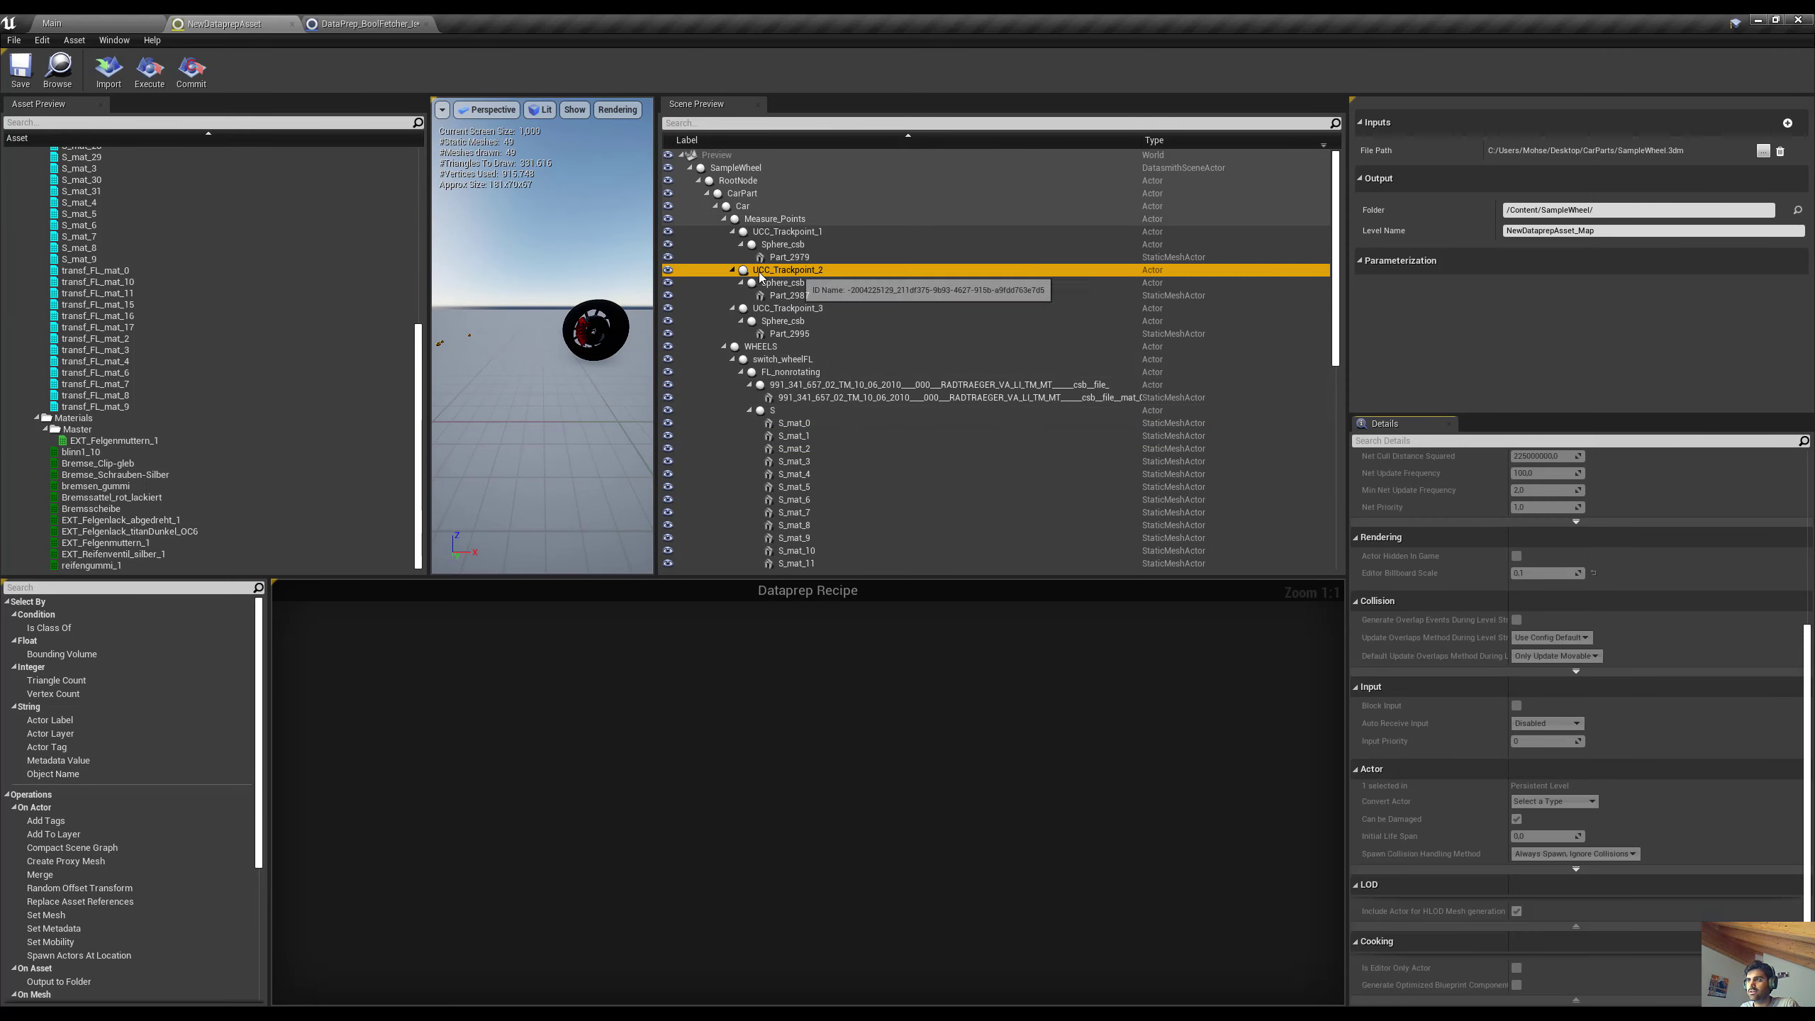
{"action": "left_click", "coordinate": [782, 436]}
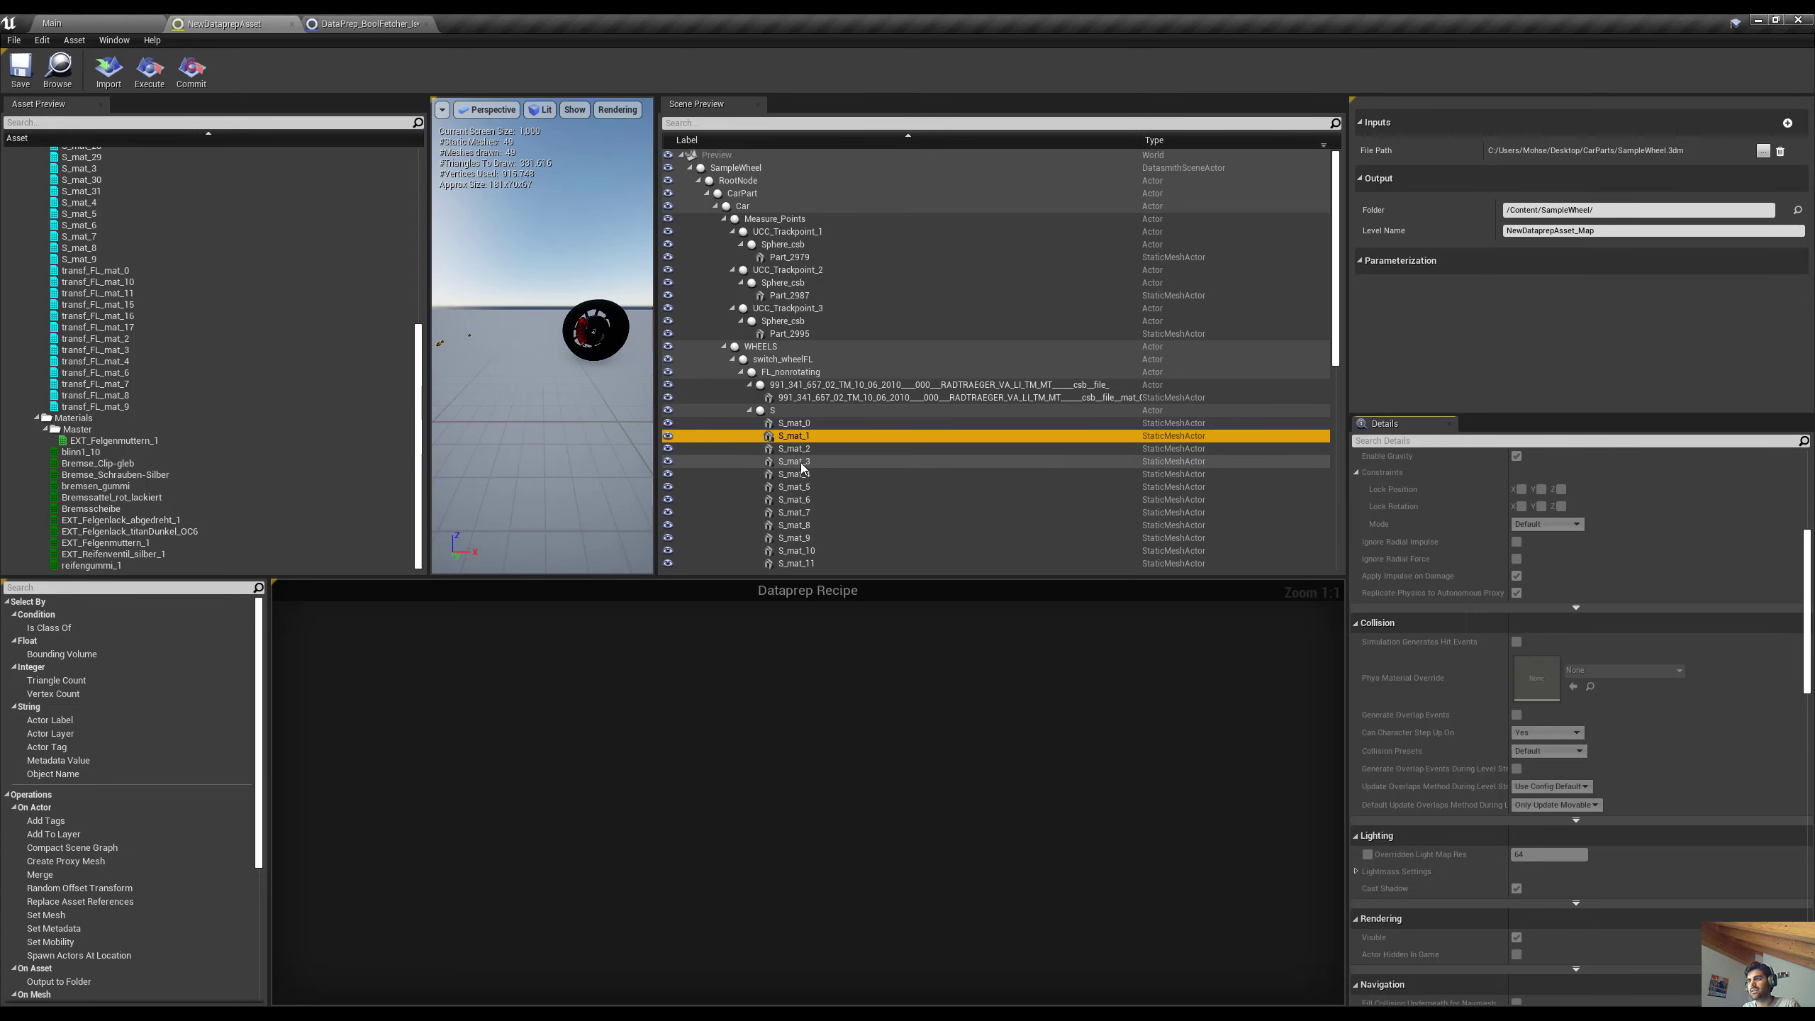
Override the Fetch function in the DataPrep_BoolFetcher_IsVisible blueprint
{"action": "left_click", "coordinate": [355, 19]}
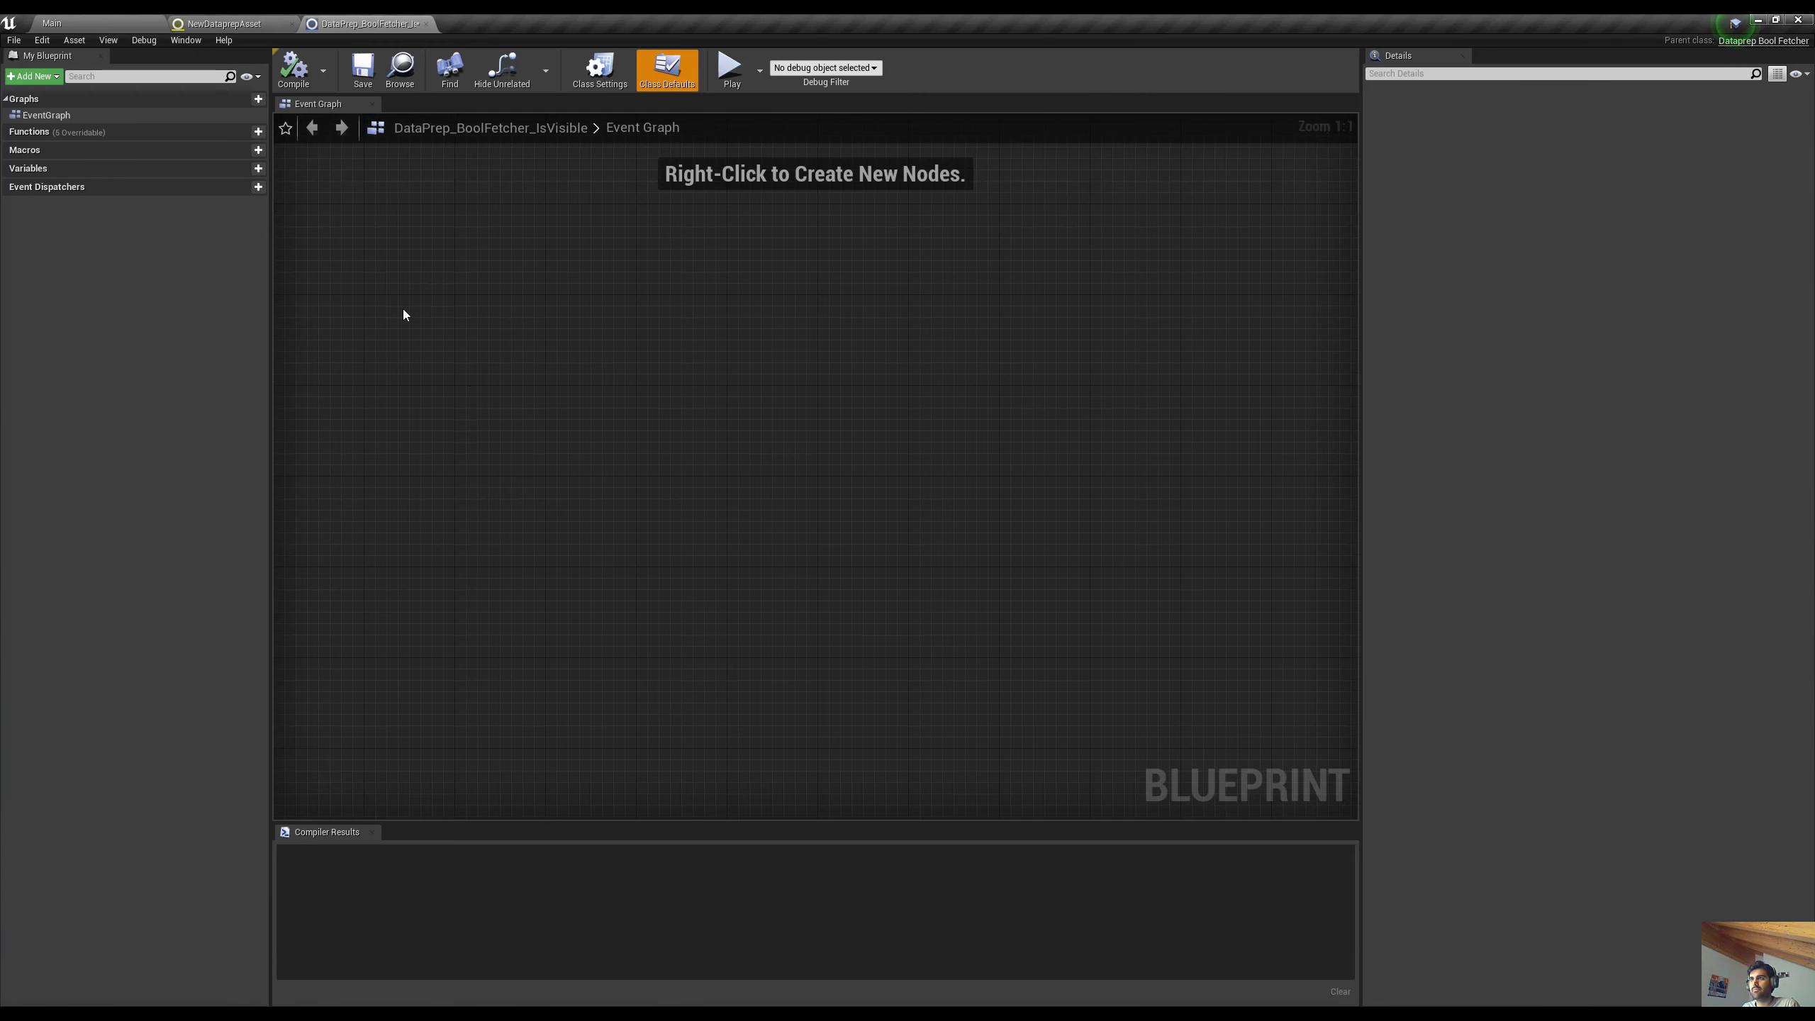
{"action": "left_click", "coordinate": [204, 133]}
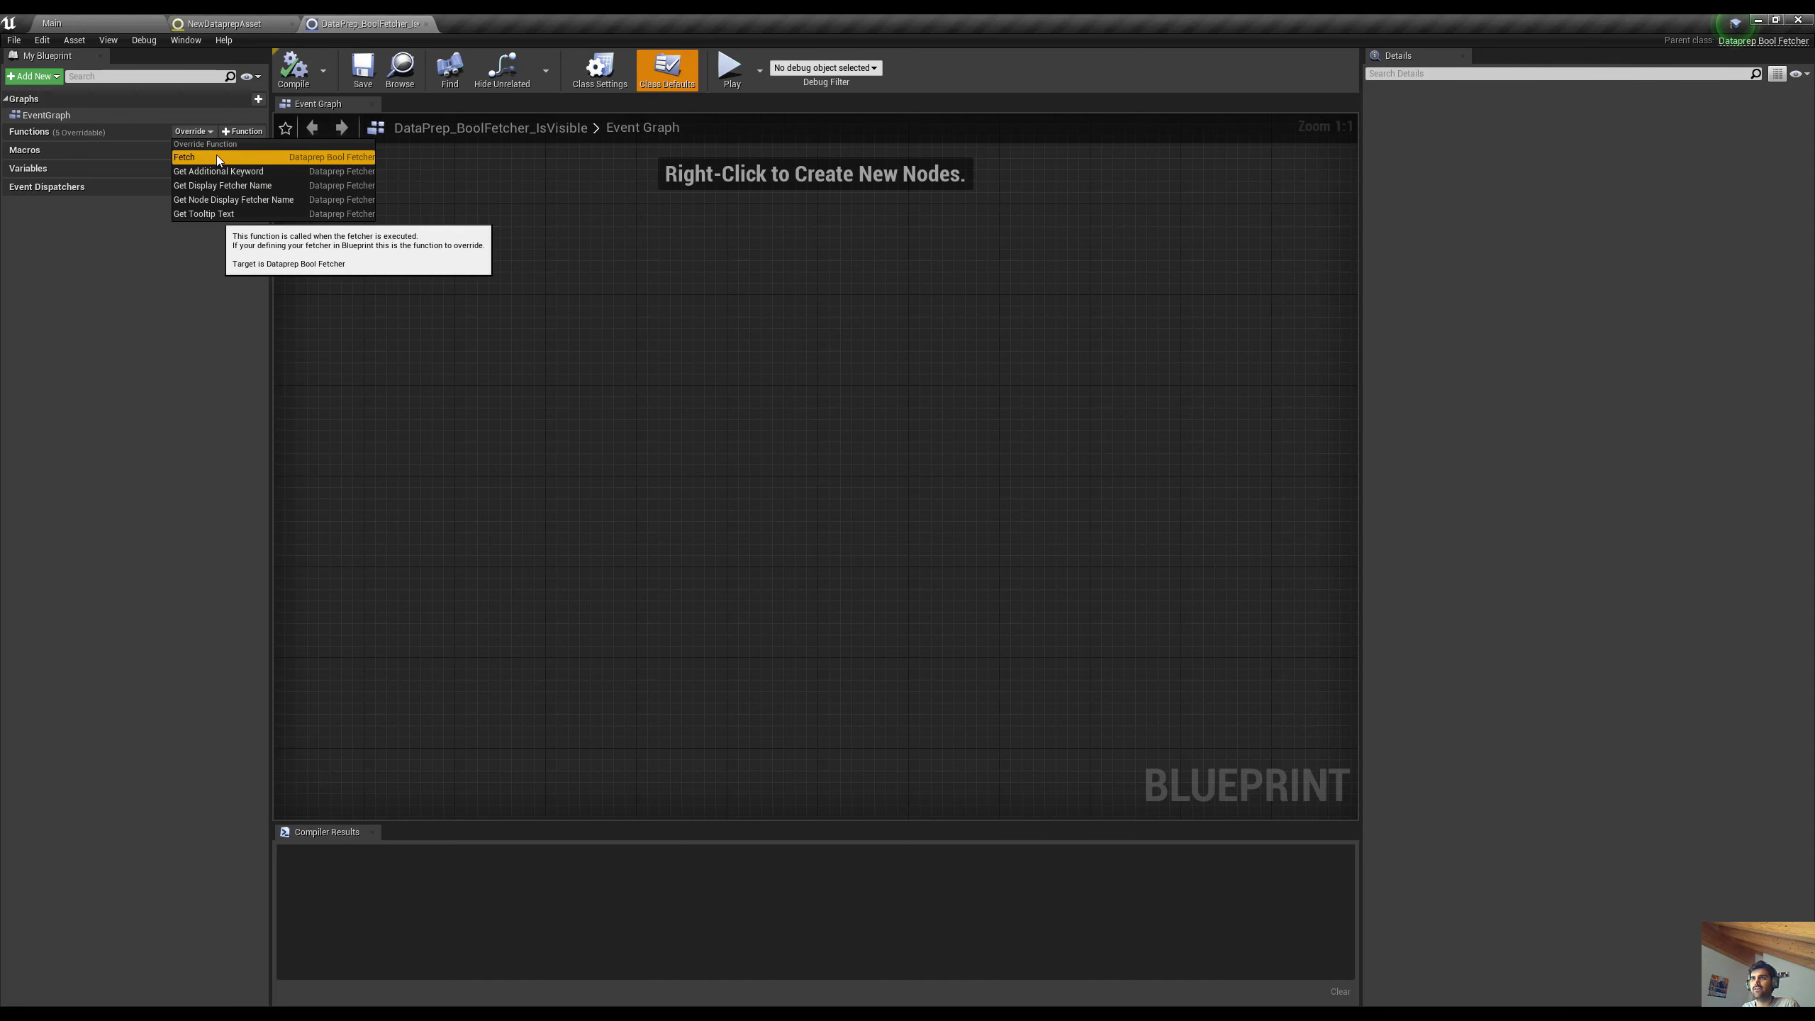
{"action": "left_click", "coordinate": [215, 155]}
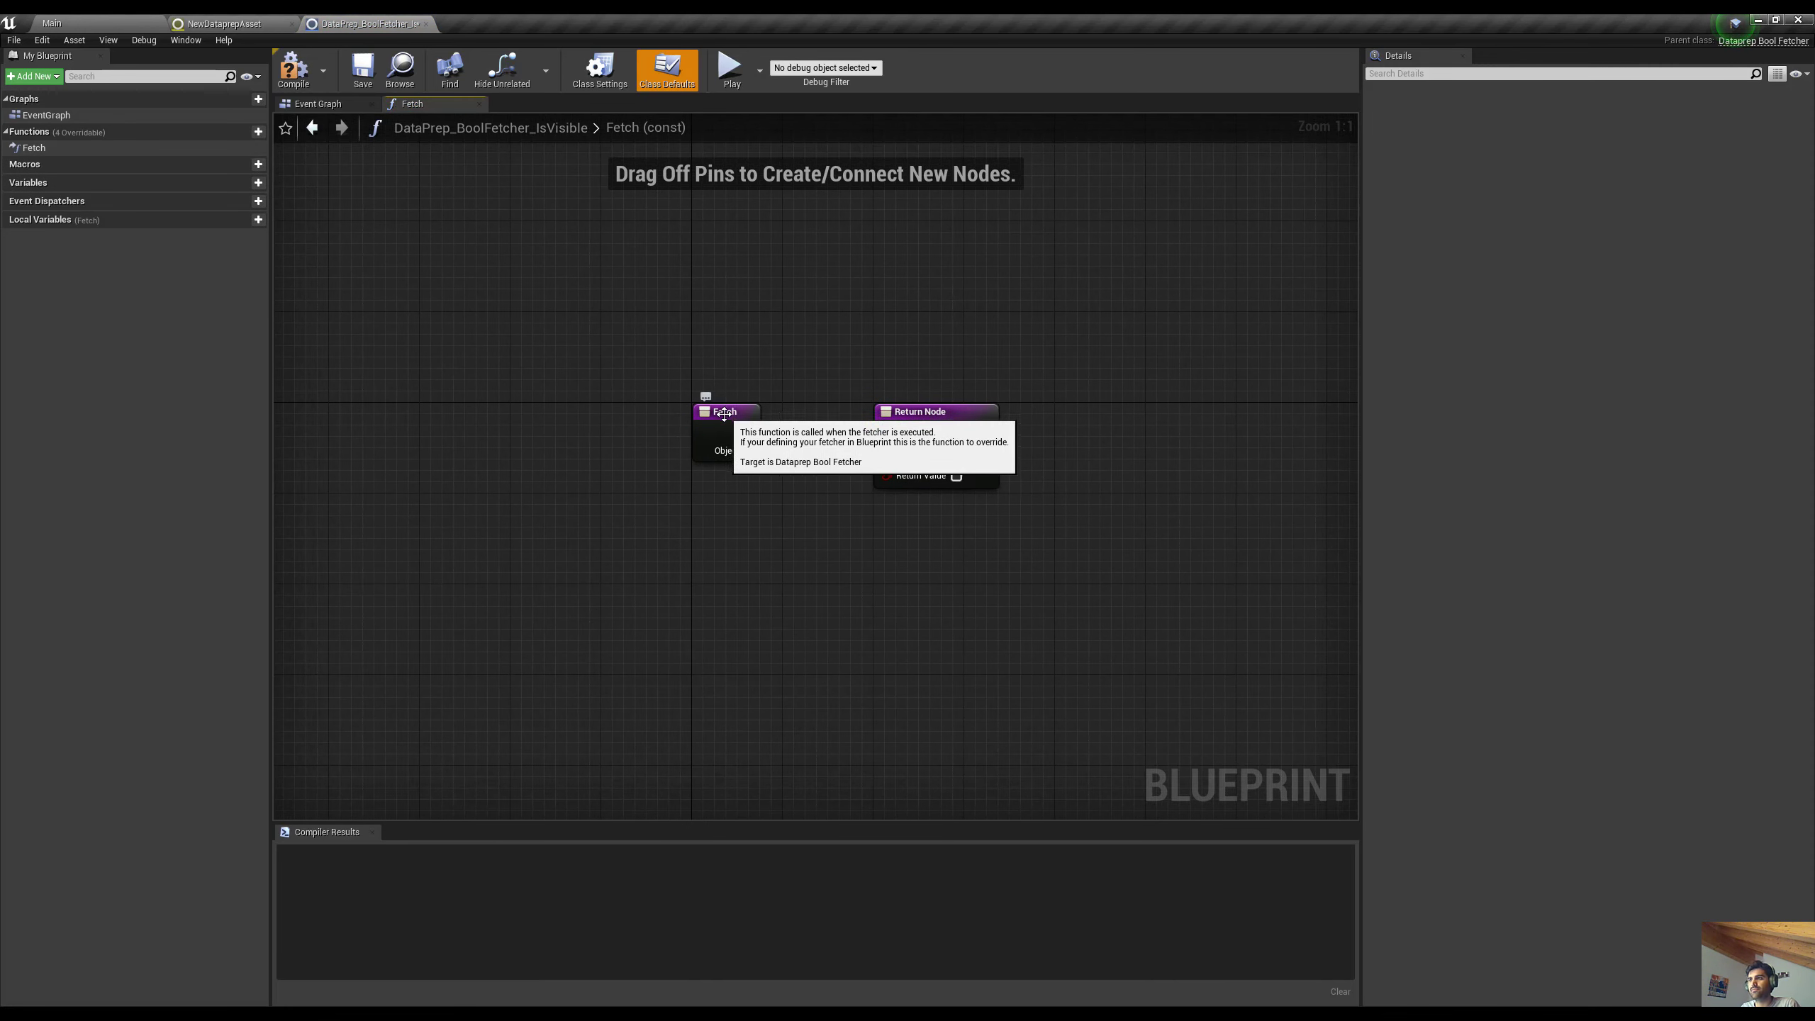
Space the Fetch and Return nodes far apart and break the execution link between them
{"action": "left_click_drag", "start_coordinate": [741, 415], "coordinate": [466, 424]}
{"action": "right_click_drag", "start_coordinate": [818, 493], "coordinate": [956, 477]}
{"action": "left_click_drag", "start_coordinate": [1070, 395], "coordinate": [1114, 405]}
{"action": "right_click_drag", "start_coordinate": [825, 541], "coordinate": [811, 507]}
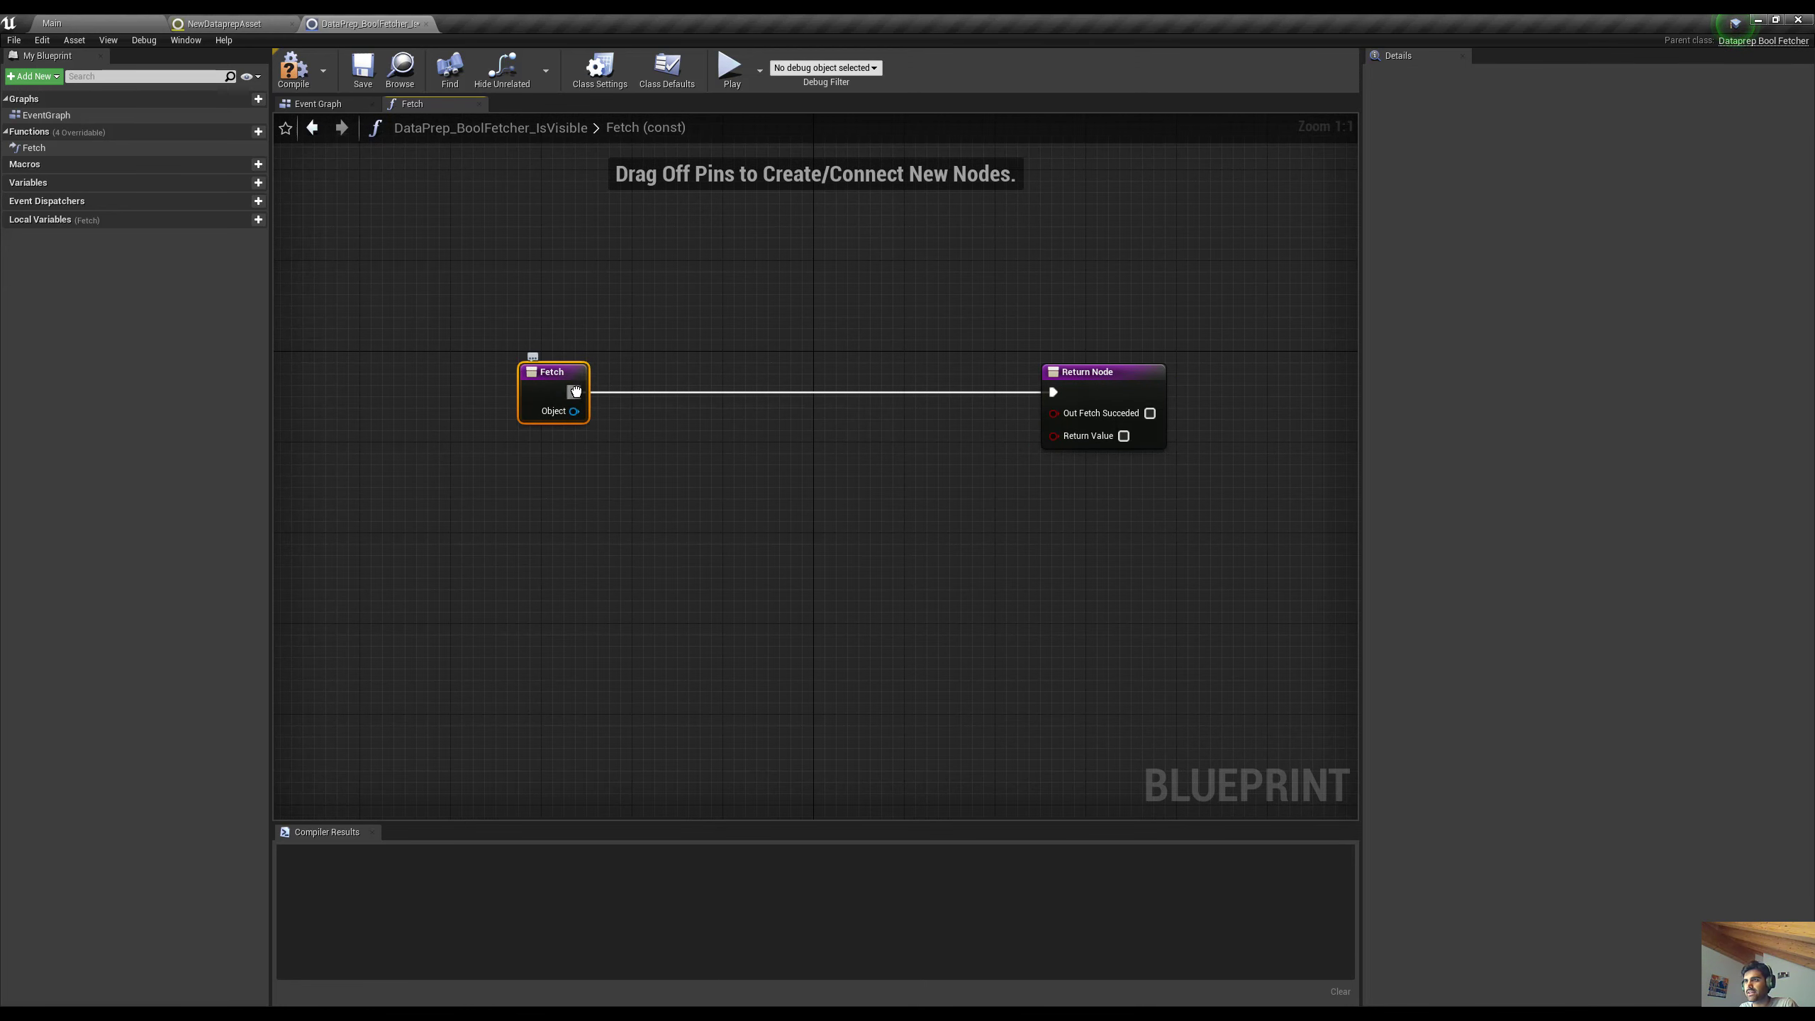
{"action": "left_click", "coordinate": [575, 392], "text": "alt"}
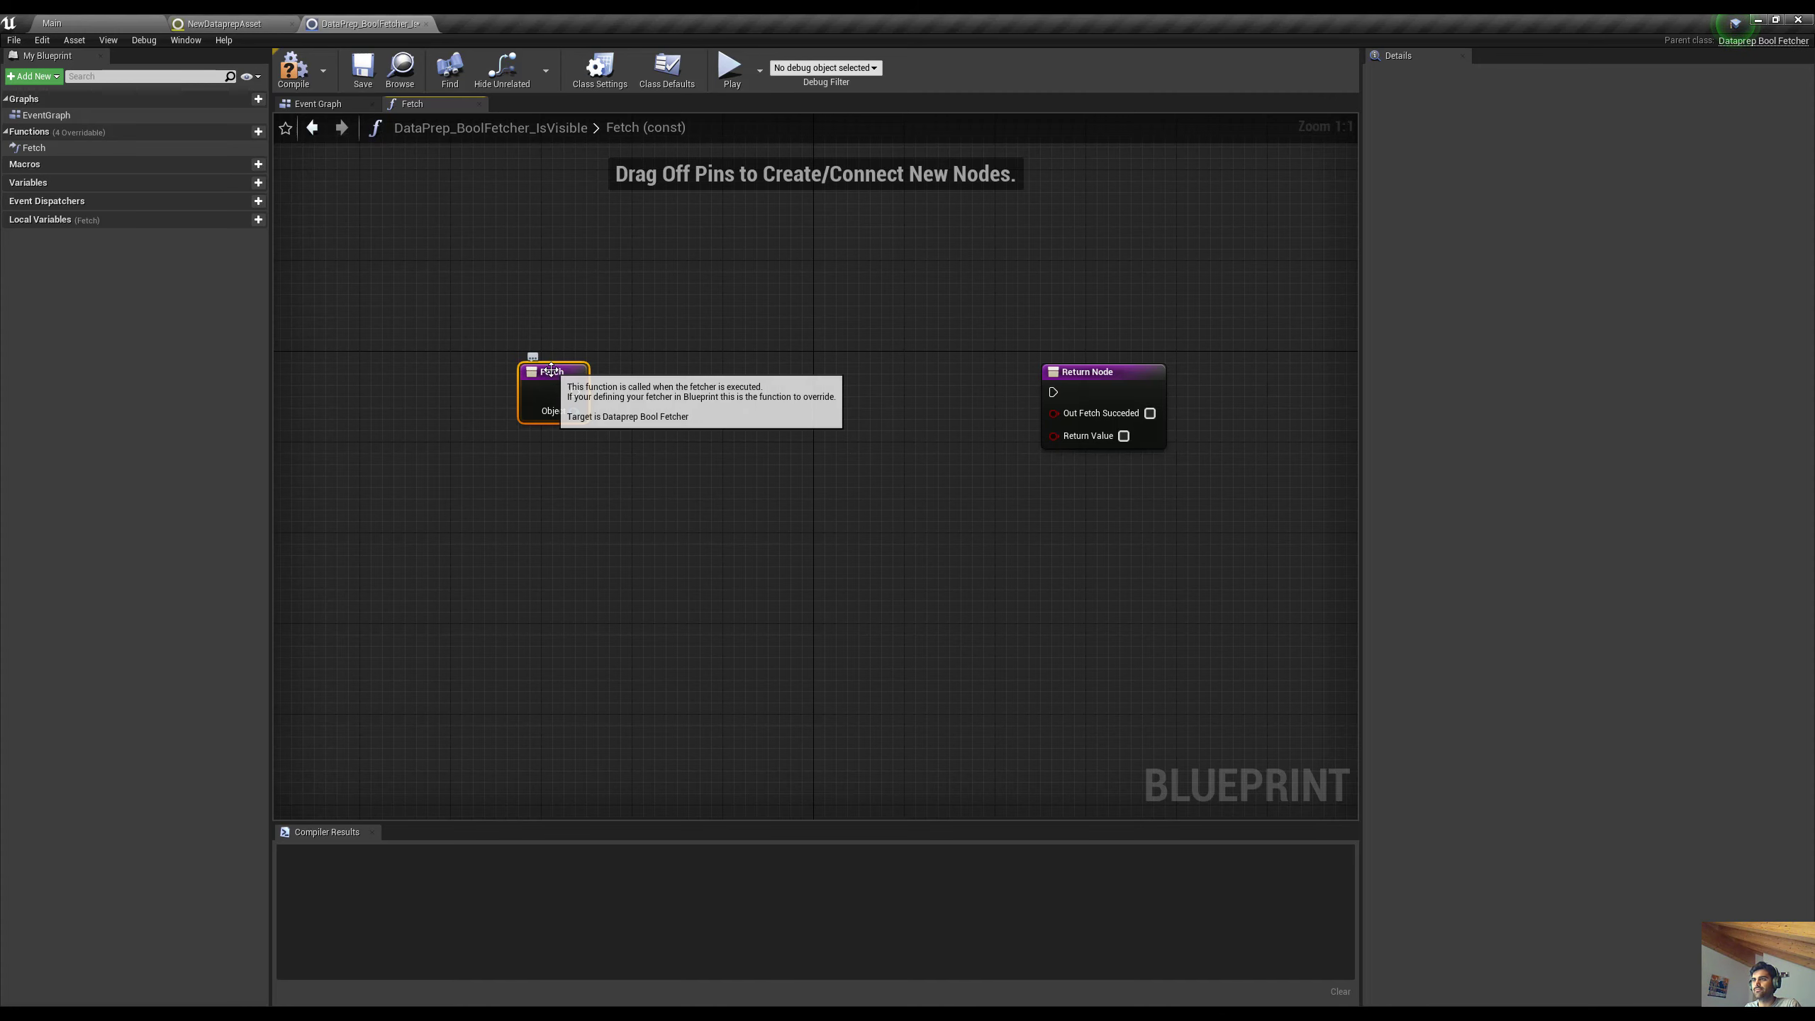
{"action": "left_click_drag", "start_coordinate": [547, 371], "coordinate": [444, 370]}
{"action": "right_click_drag", "start_coordinate": [445, 370], "coordinate": [497, 332]}
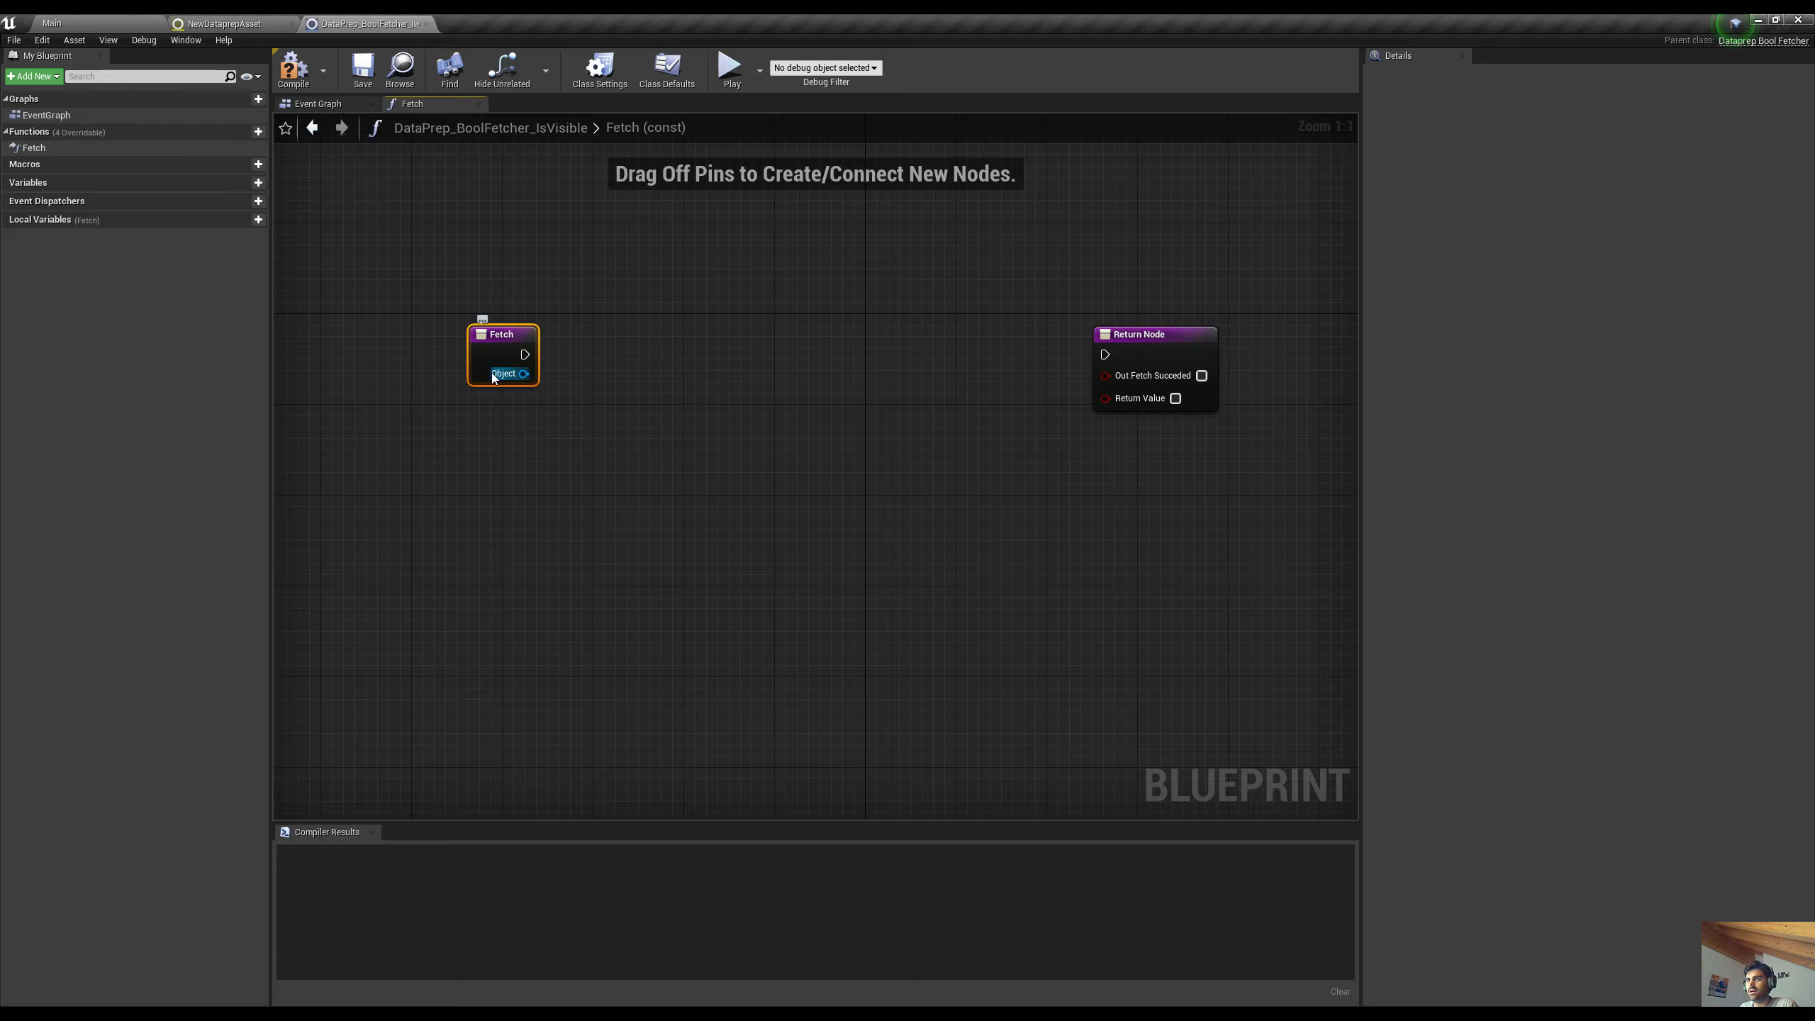
Add a Cast To StaticMeshActor node from the Object output of the Fetch node
{"action": "left_click", "coordinate": [196, 20]}
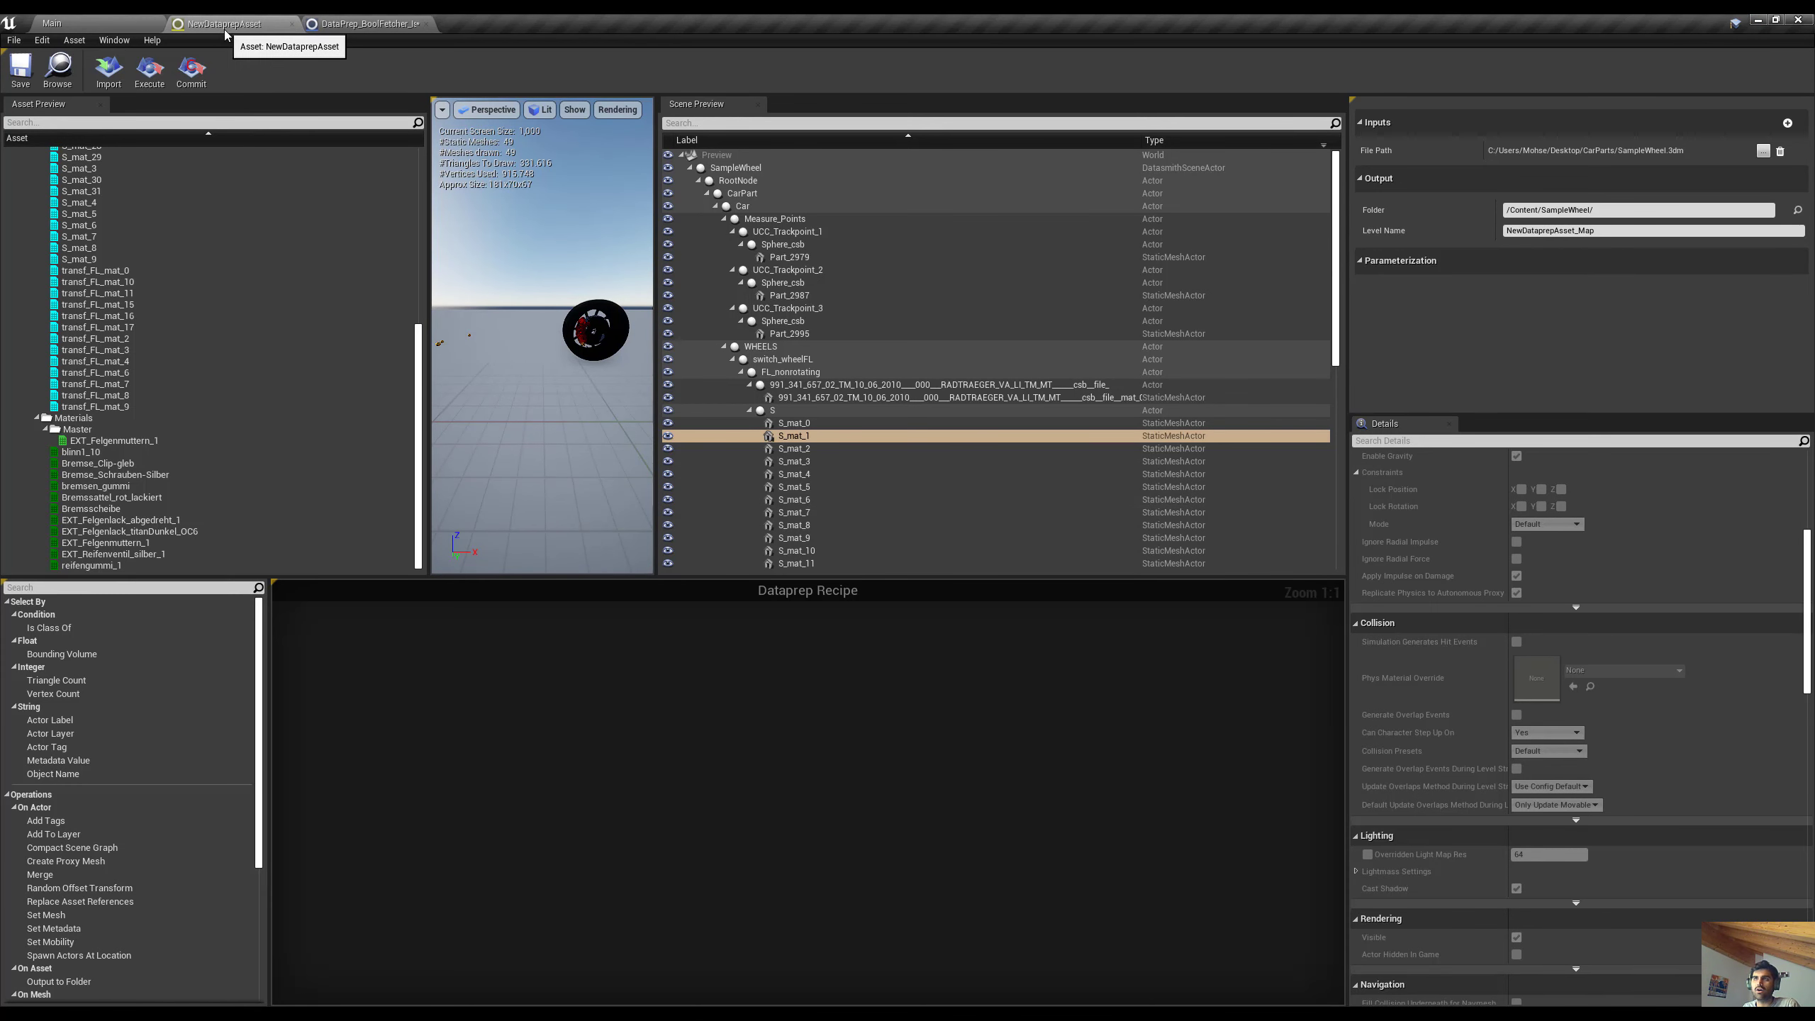
{"action": "left_click", "coordinate": [336, 19]}
{"action": "left_click_drag", "start_coordinate": [515, 327], "coordinate": [480, 337]}
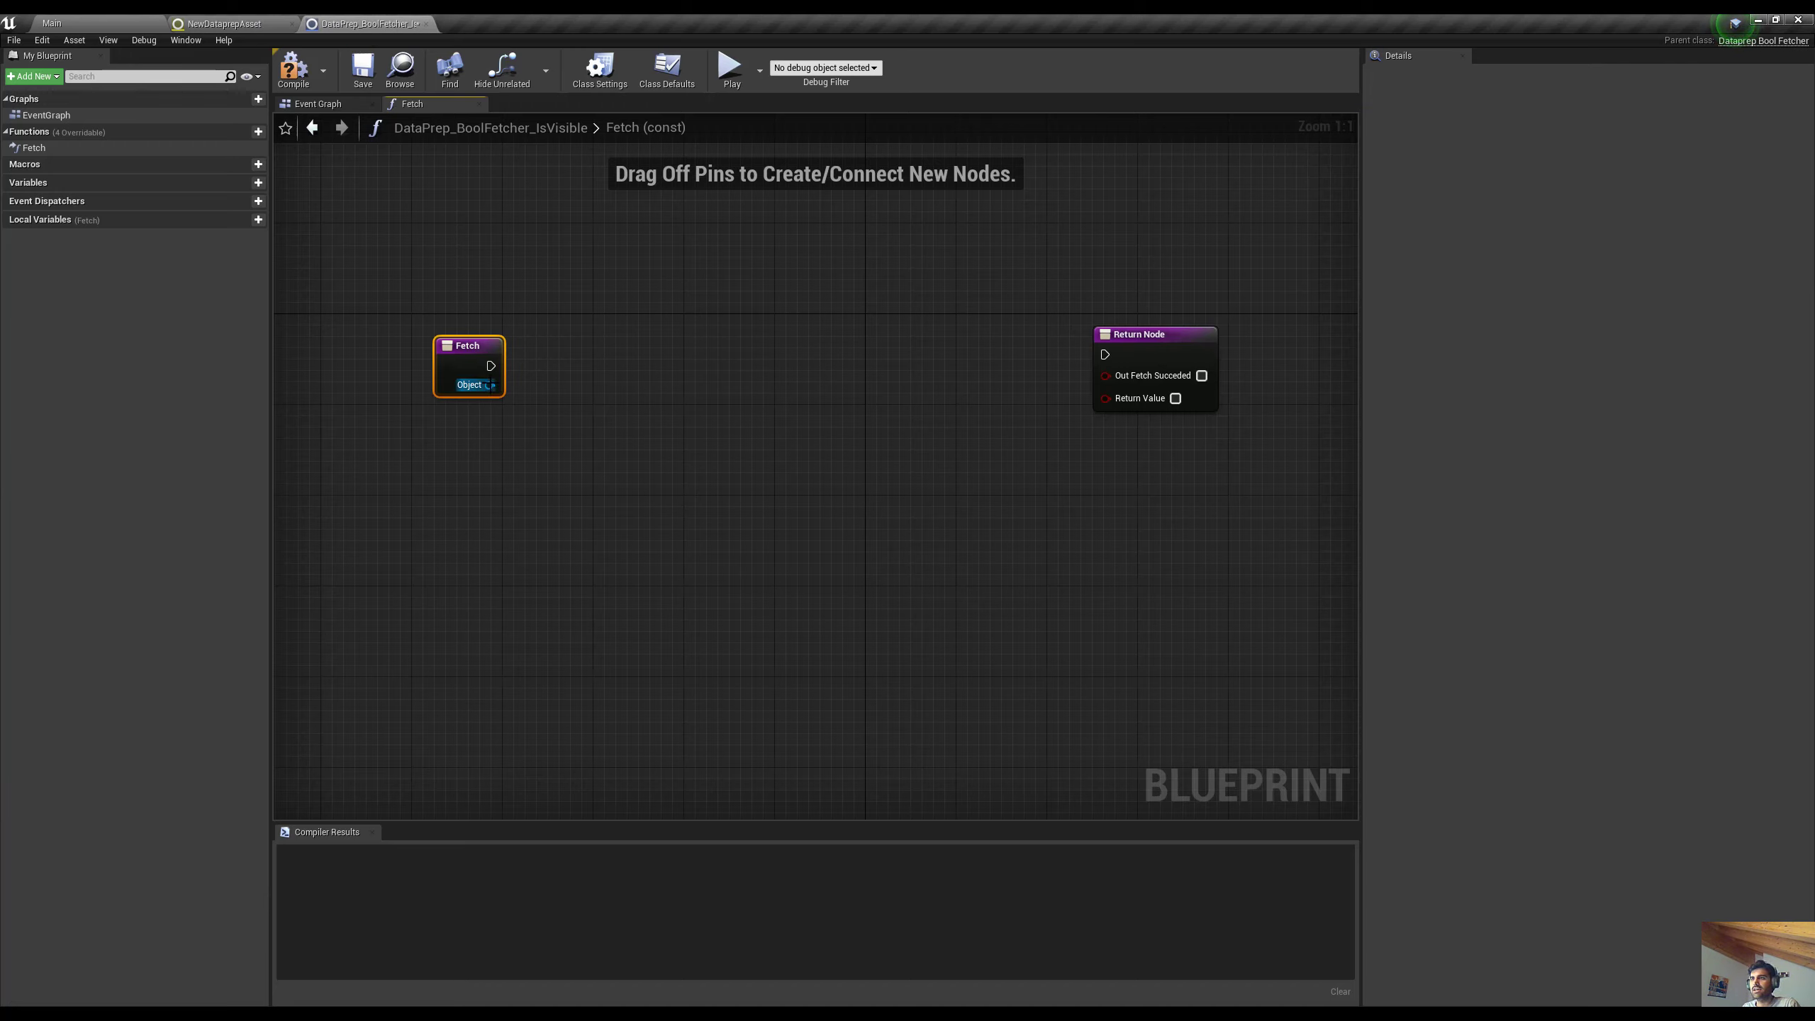
{"action": "left_click_drag", "start_coordinate": [490, 385], "coordinate": [605, 410]}
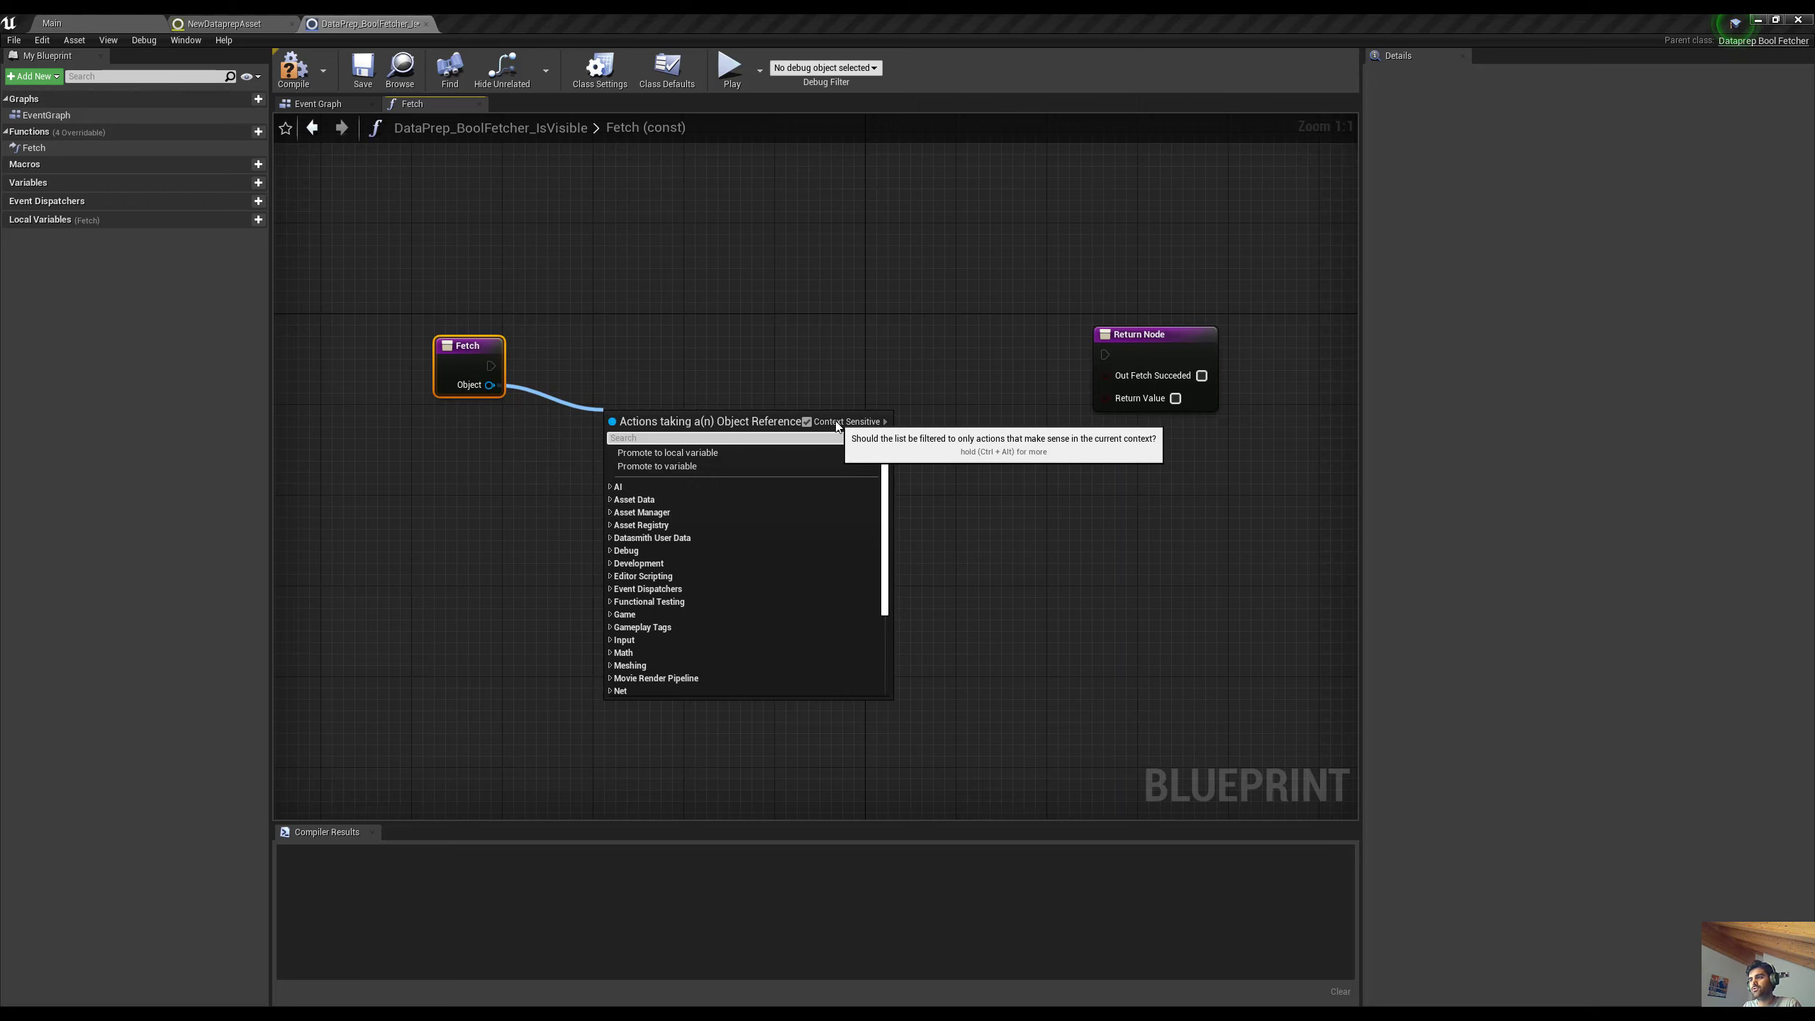
{"action": "type", "text": "cast to s"}
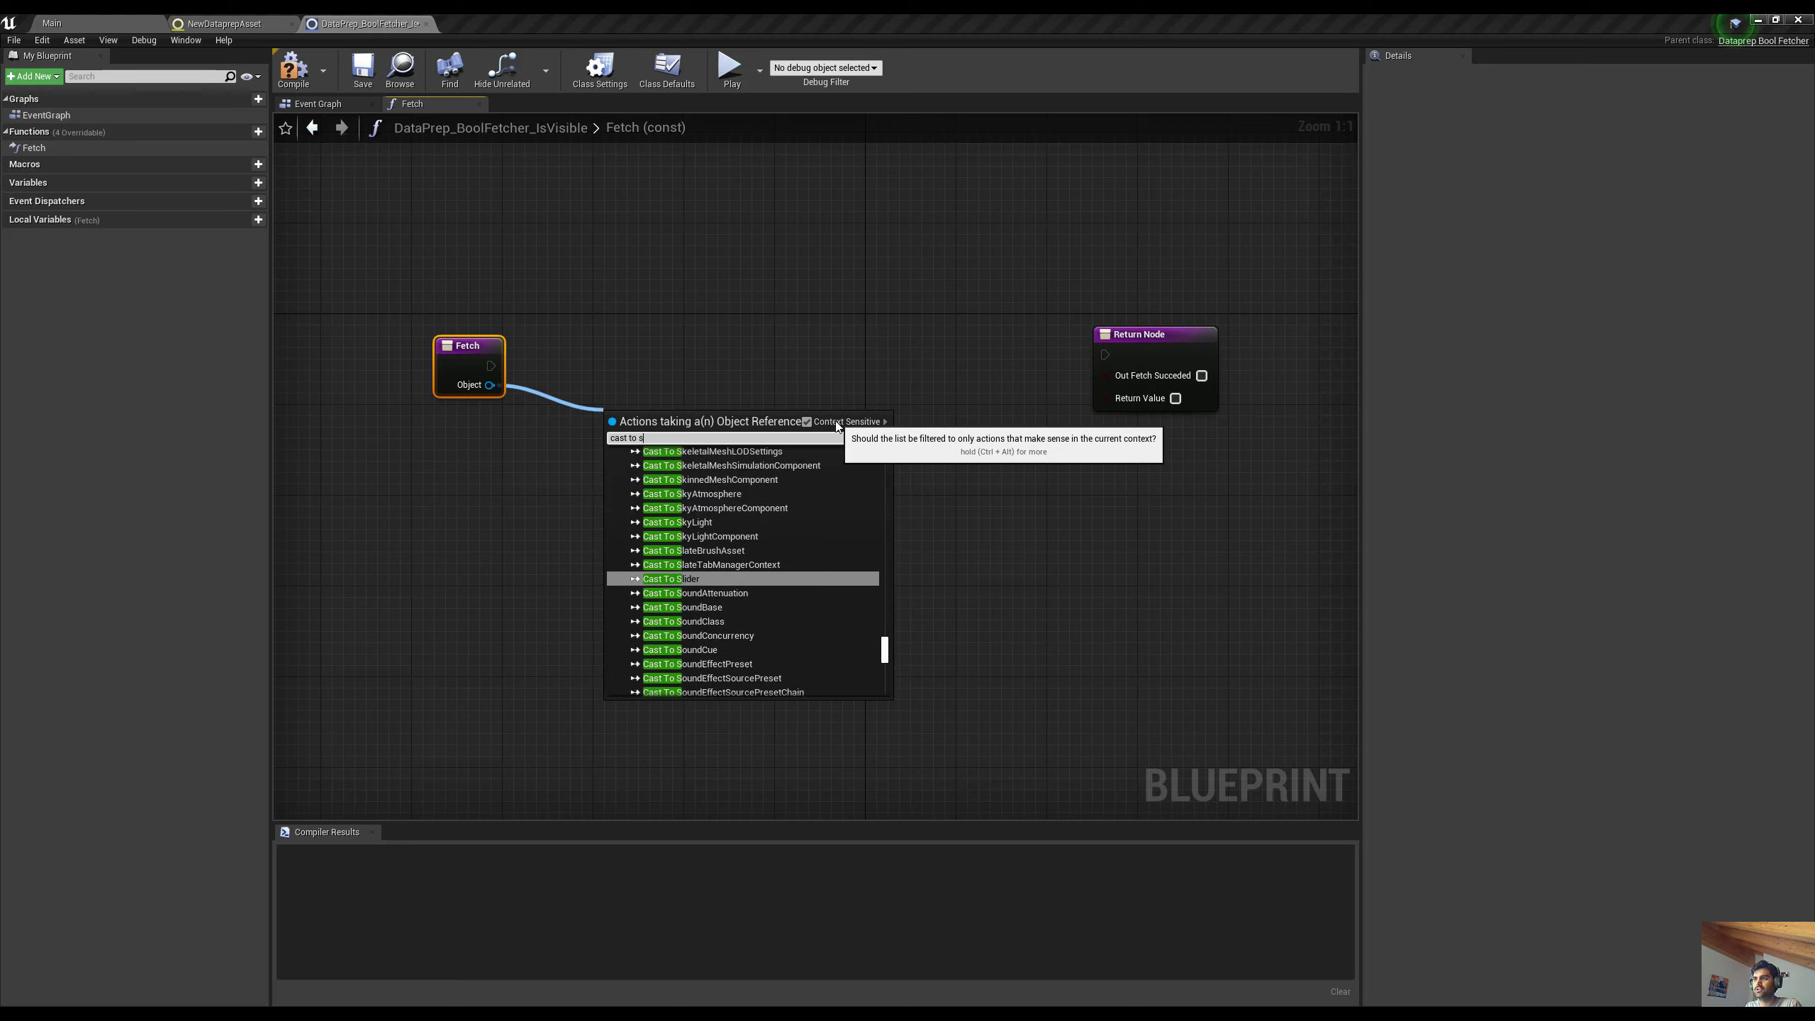
{"action": "type", "text": "tatic mesh"}
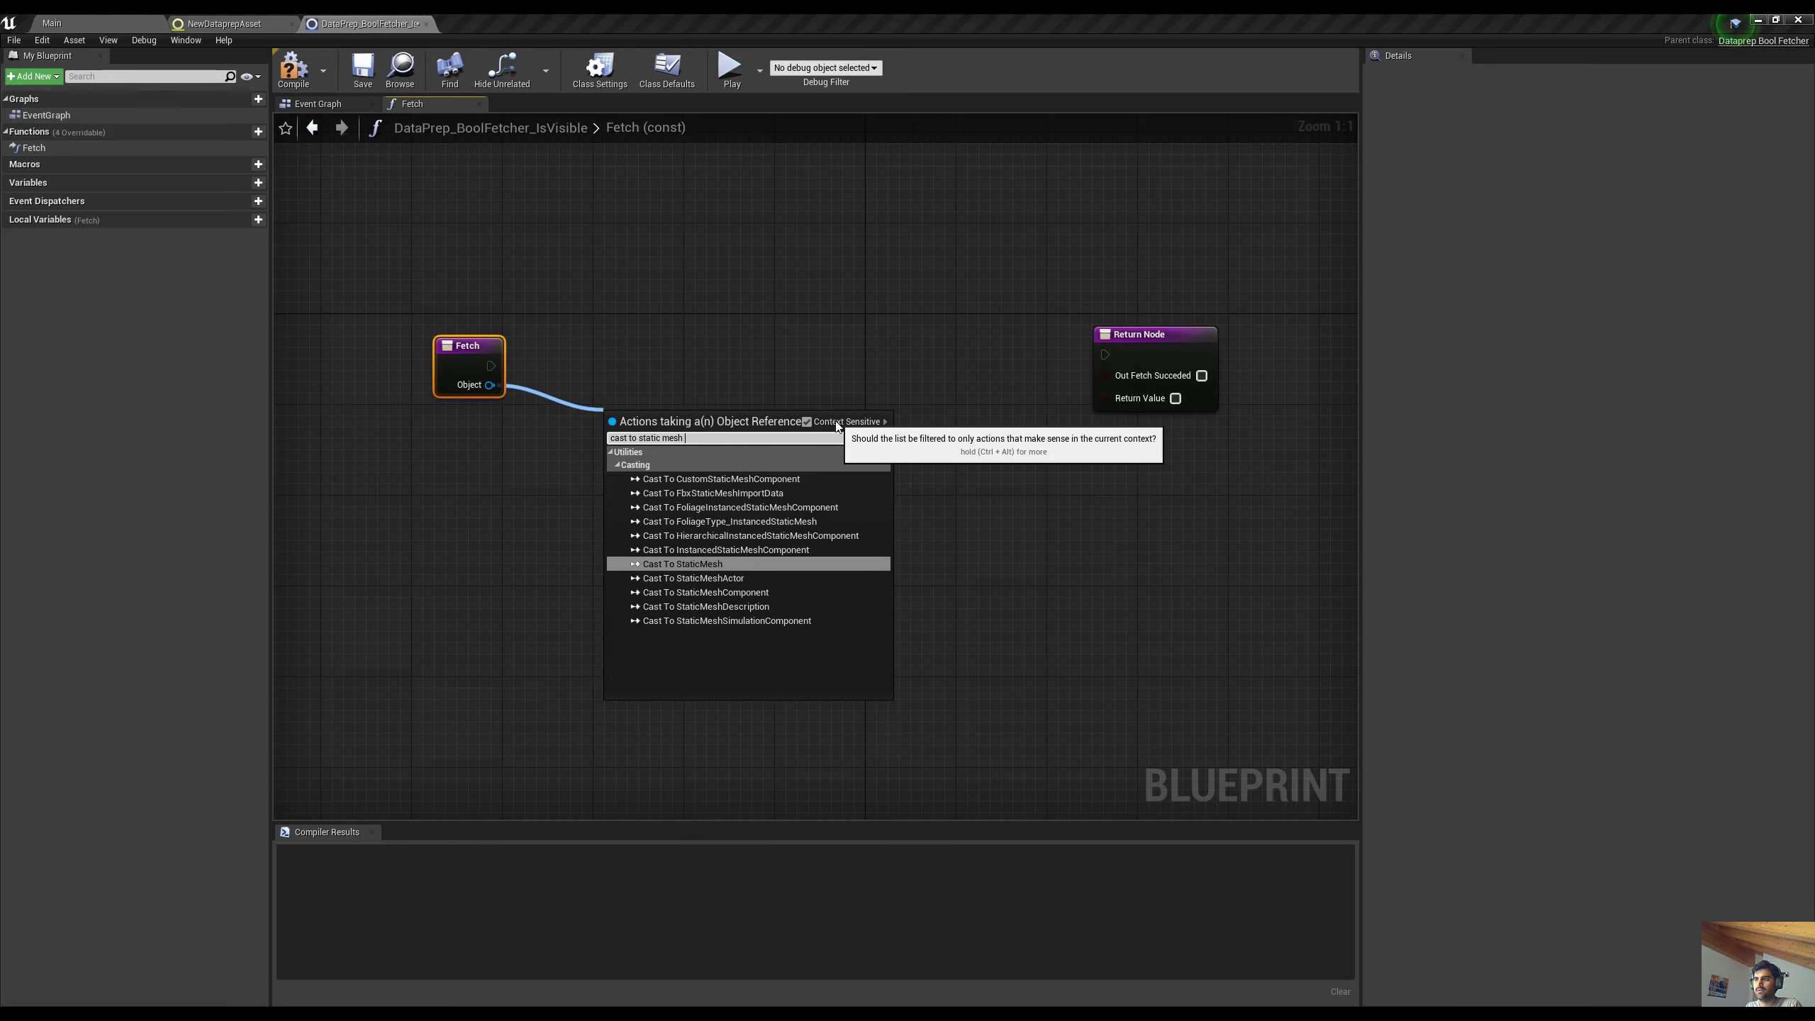
{"action": "key", "text": "Down"}
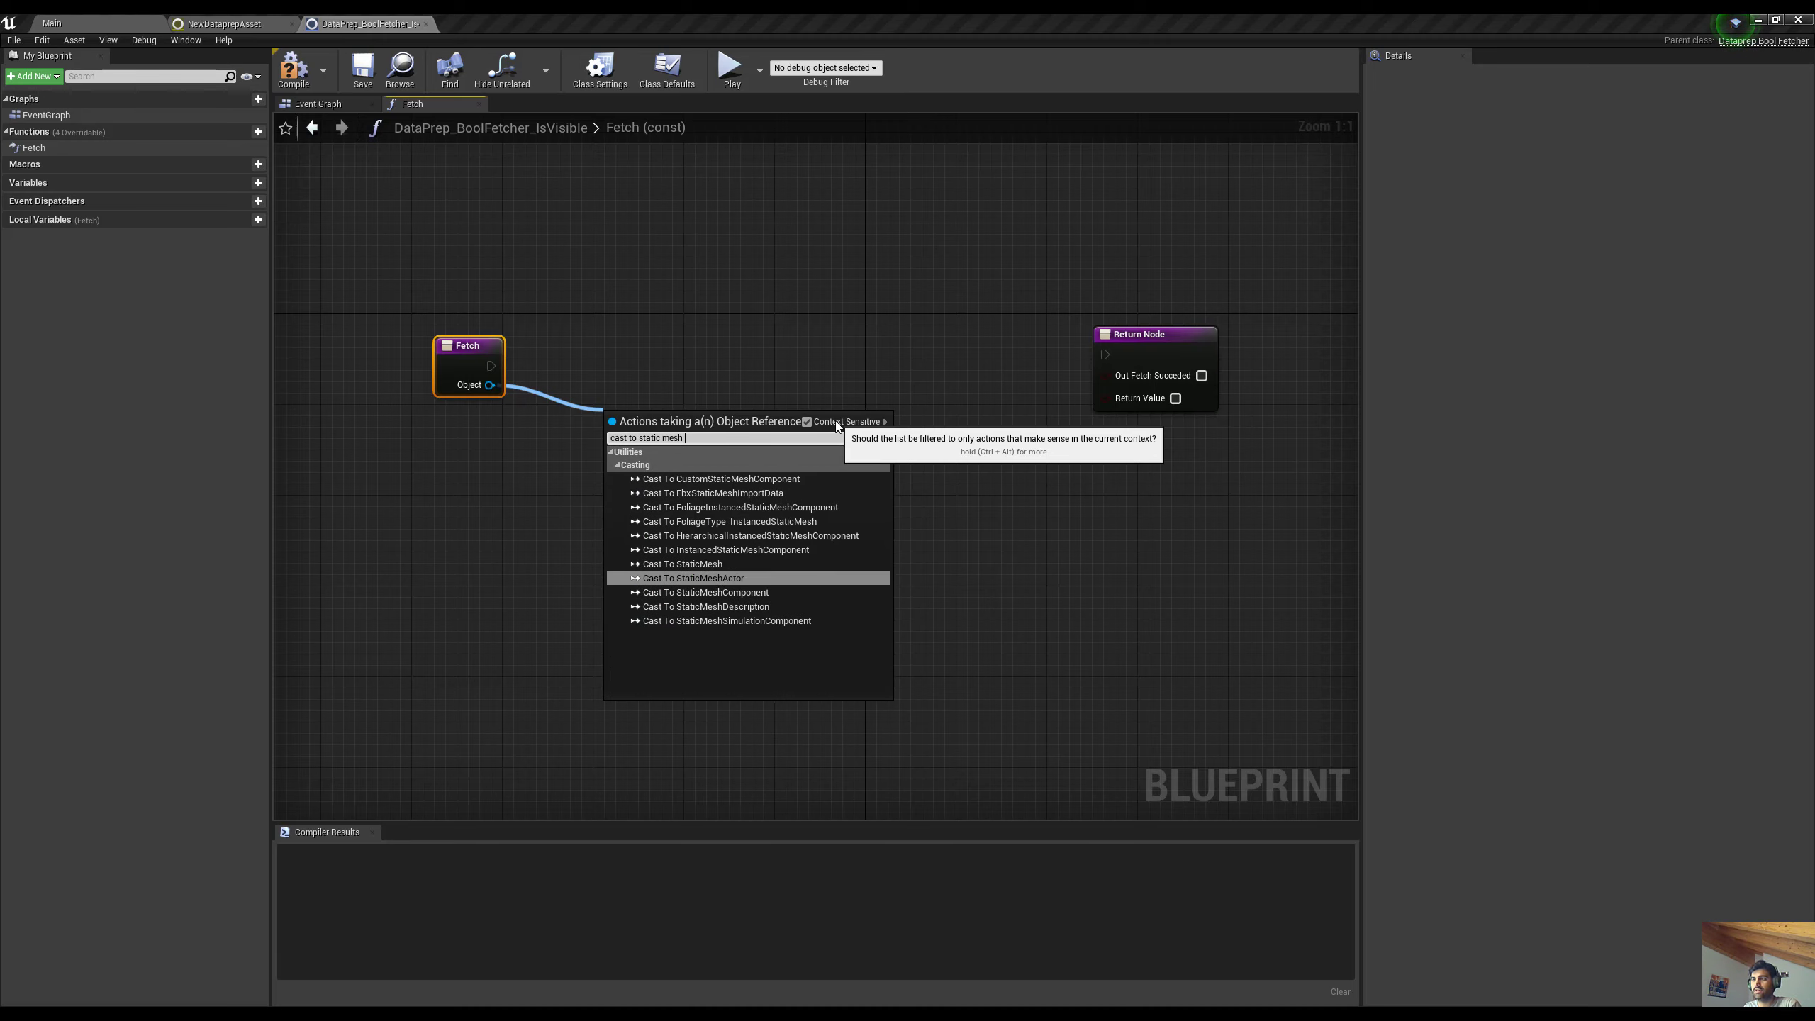
{"action": "key", "text": "Return"}
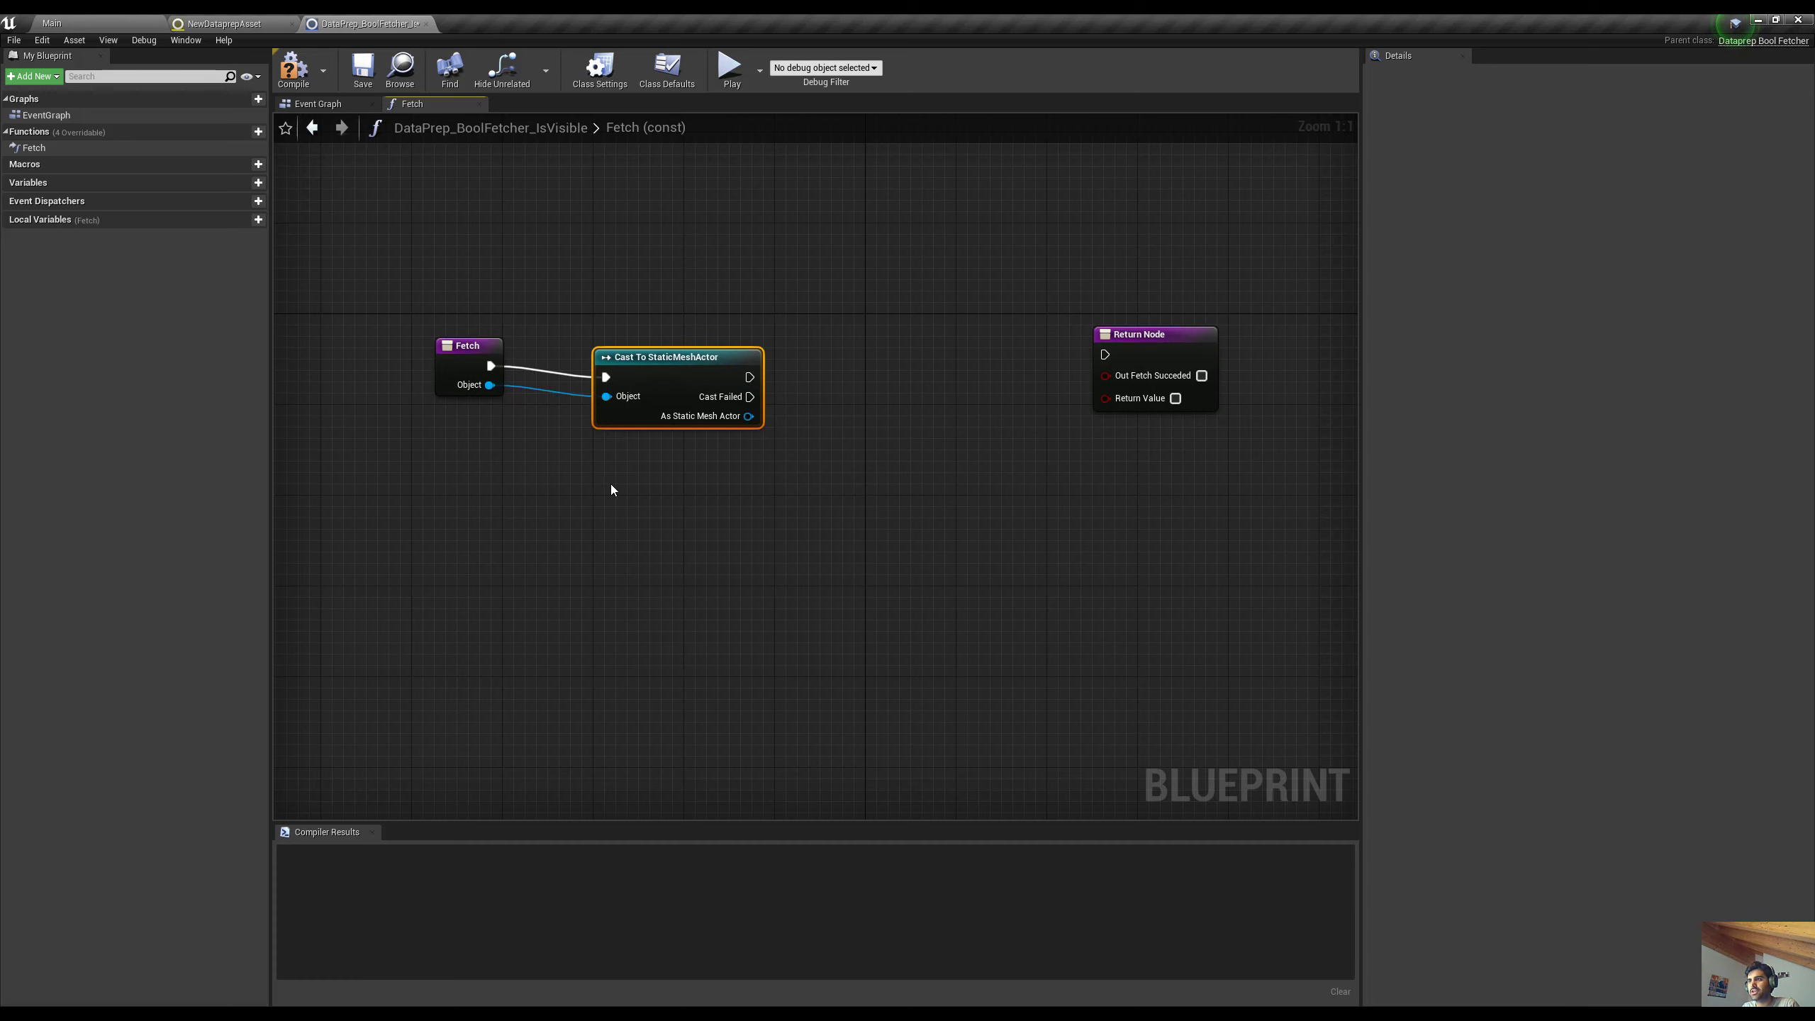
Line up the Fetch node with the Cast To StaticMeshActor node so their wires run straight
{"action": "right_click_drag", "start_coordinate": [621, 492], "coordinate": [685, 535]}
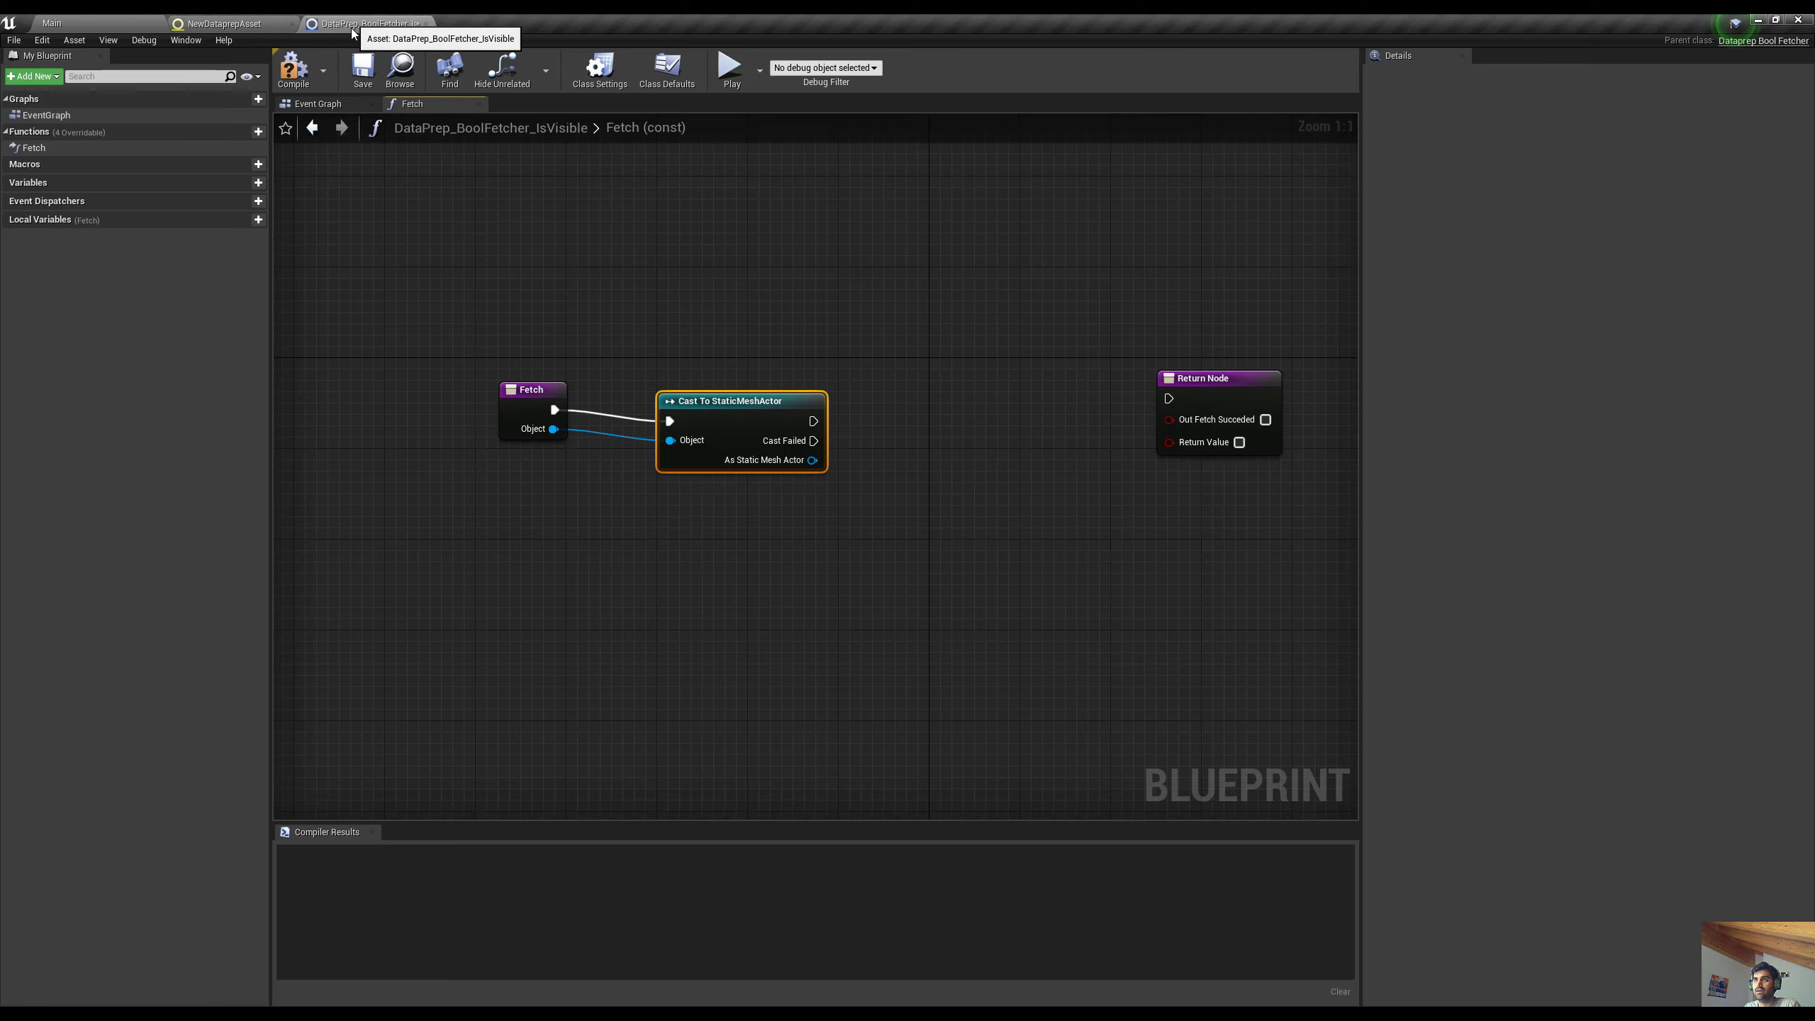
{"action": "right_click_drag", "start_coordinate": [647, 310], "coordinate": [591, 234]}
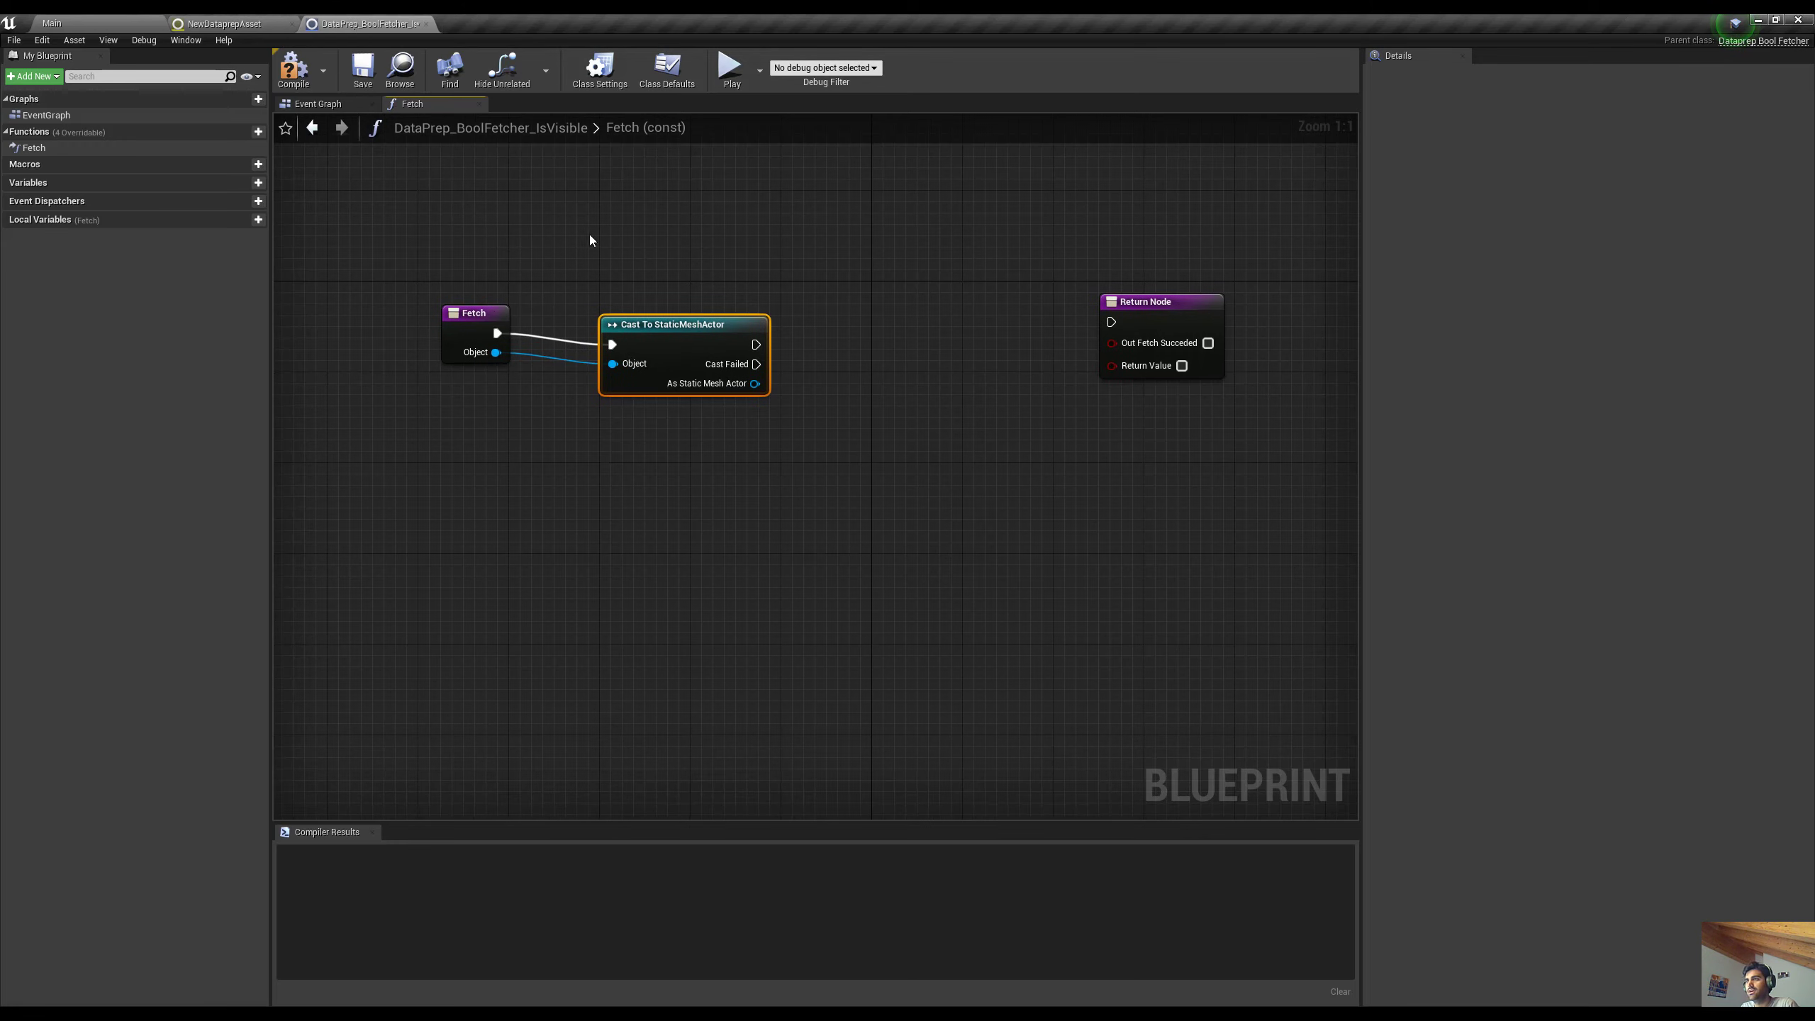
{"action": "left_click", "coordinate": [492, 327]}
{"action": "left_click_drag", "start_coordinate": [669, 332], "coordinate": [658, 332]}
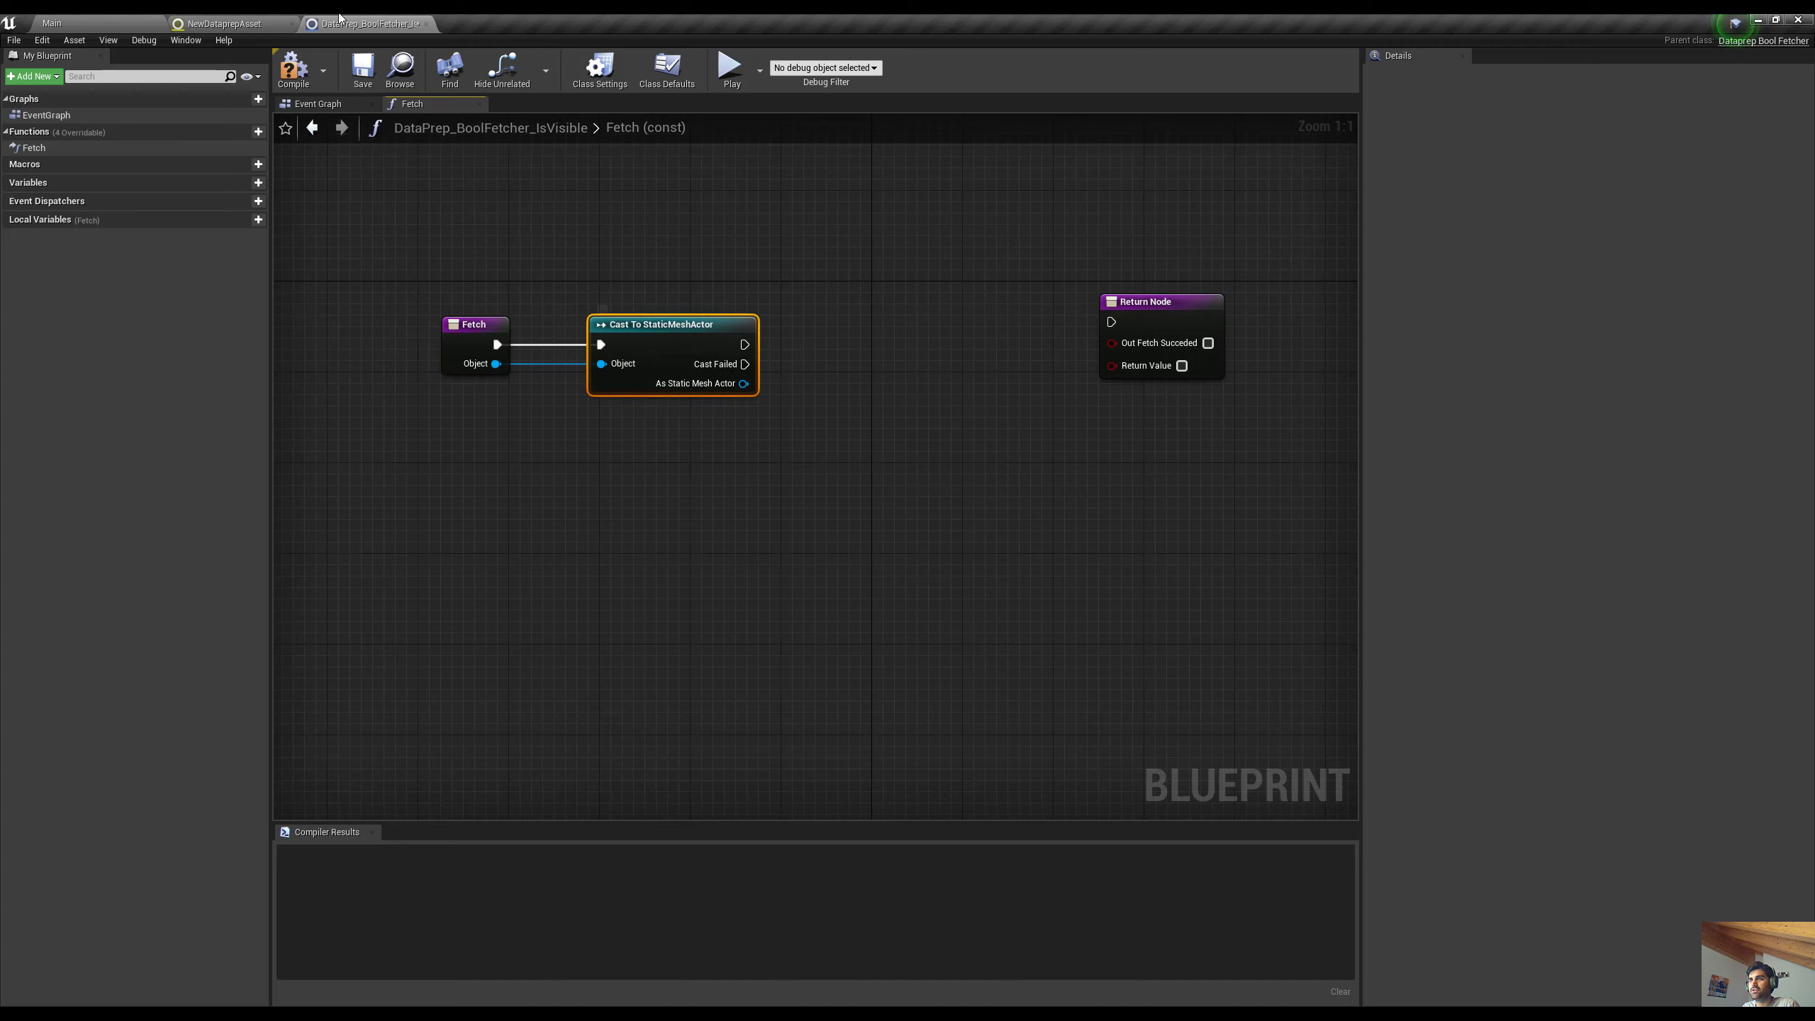
Place the Cast To StaticMeshActor node closer to Fetch and shift the Return Node slightly
{"action": "left_click", "coordinate": [265, 25]}
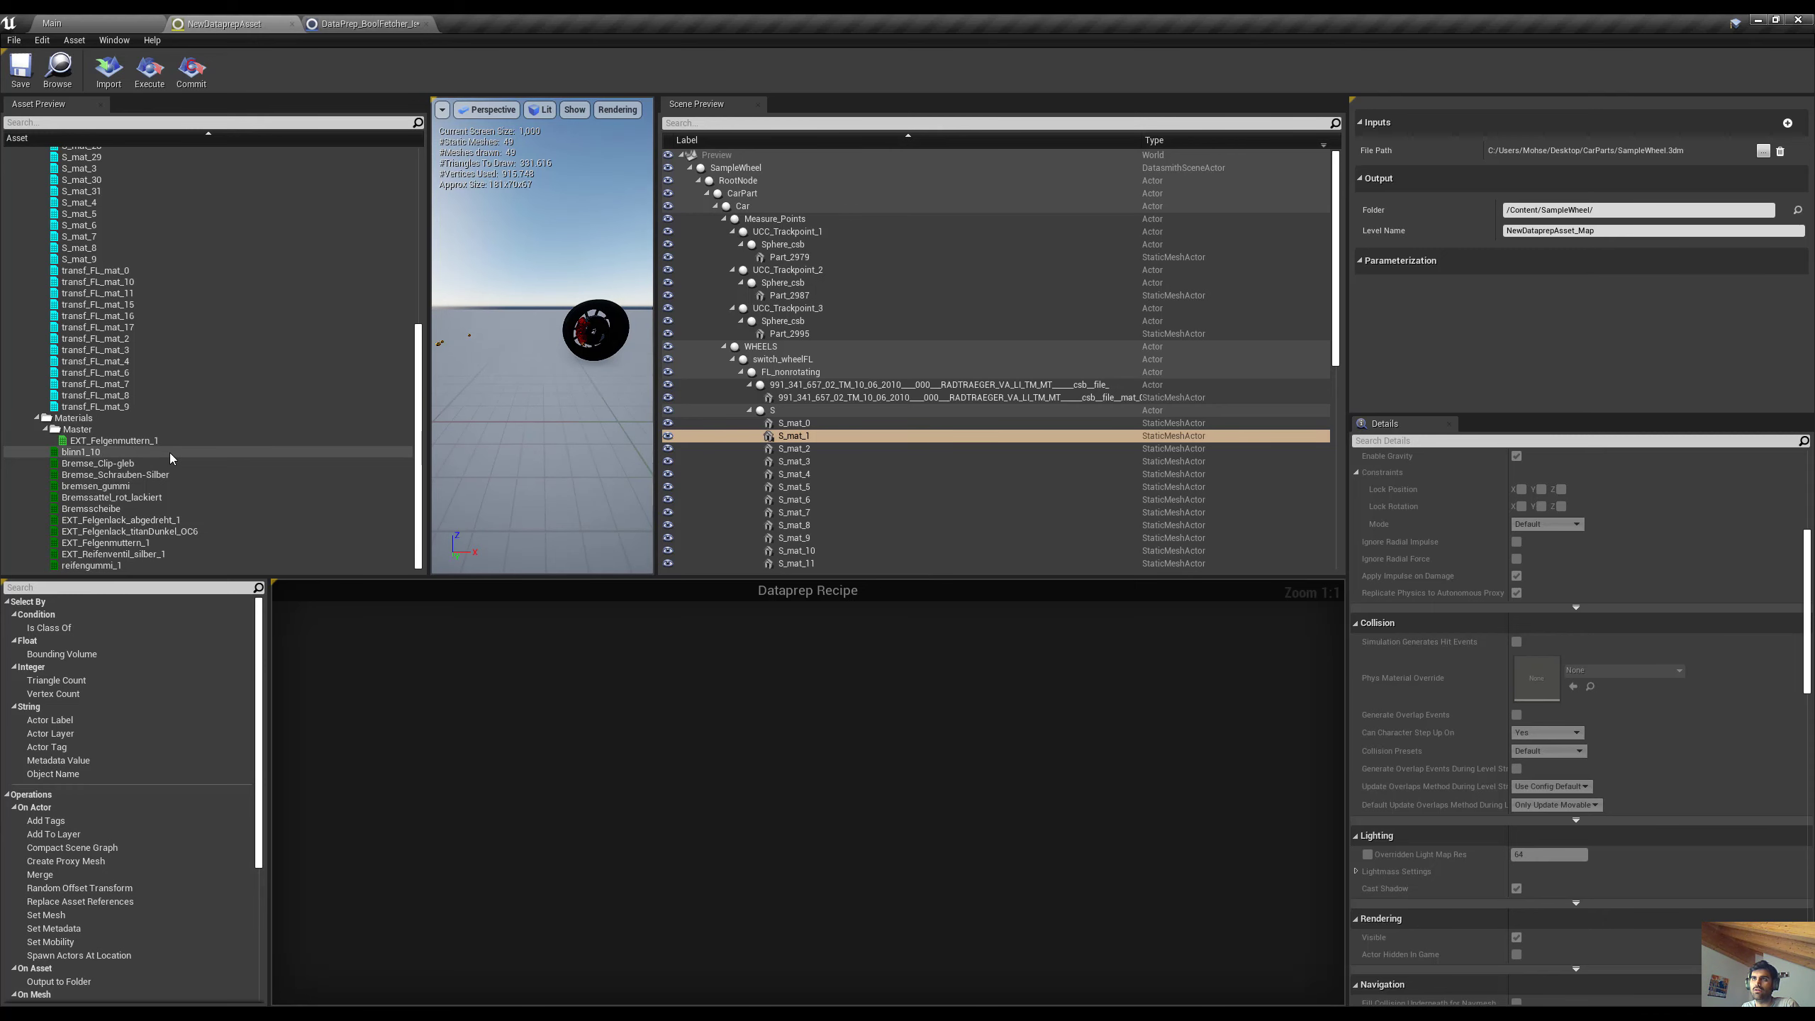
{"action": "left_click", "coordinate": [366, 24]}
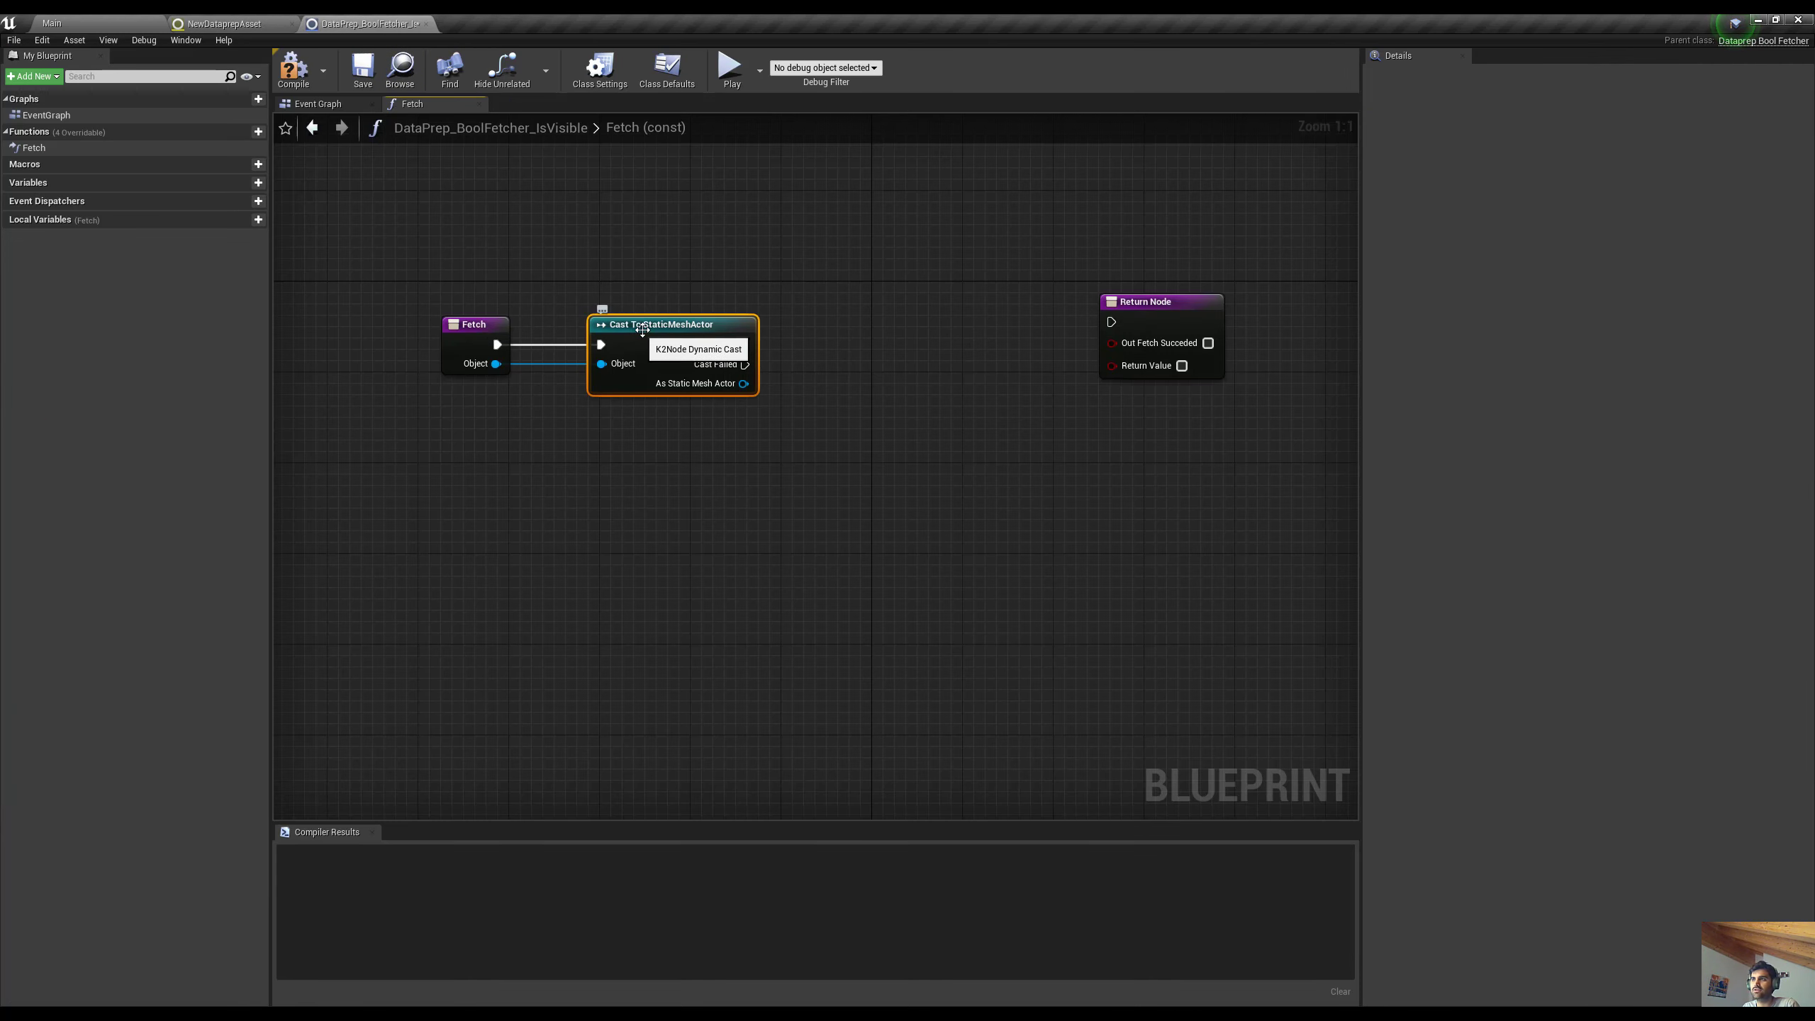
{"action": "left_click_drag", "start_coordinate": [676, 327], "coordinate": [649, 322]}
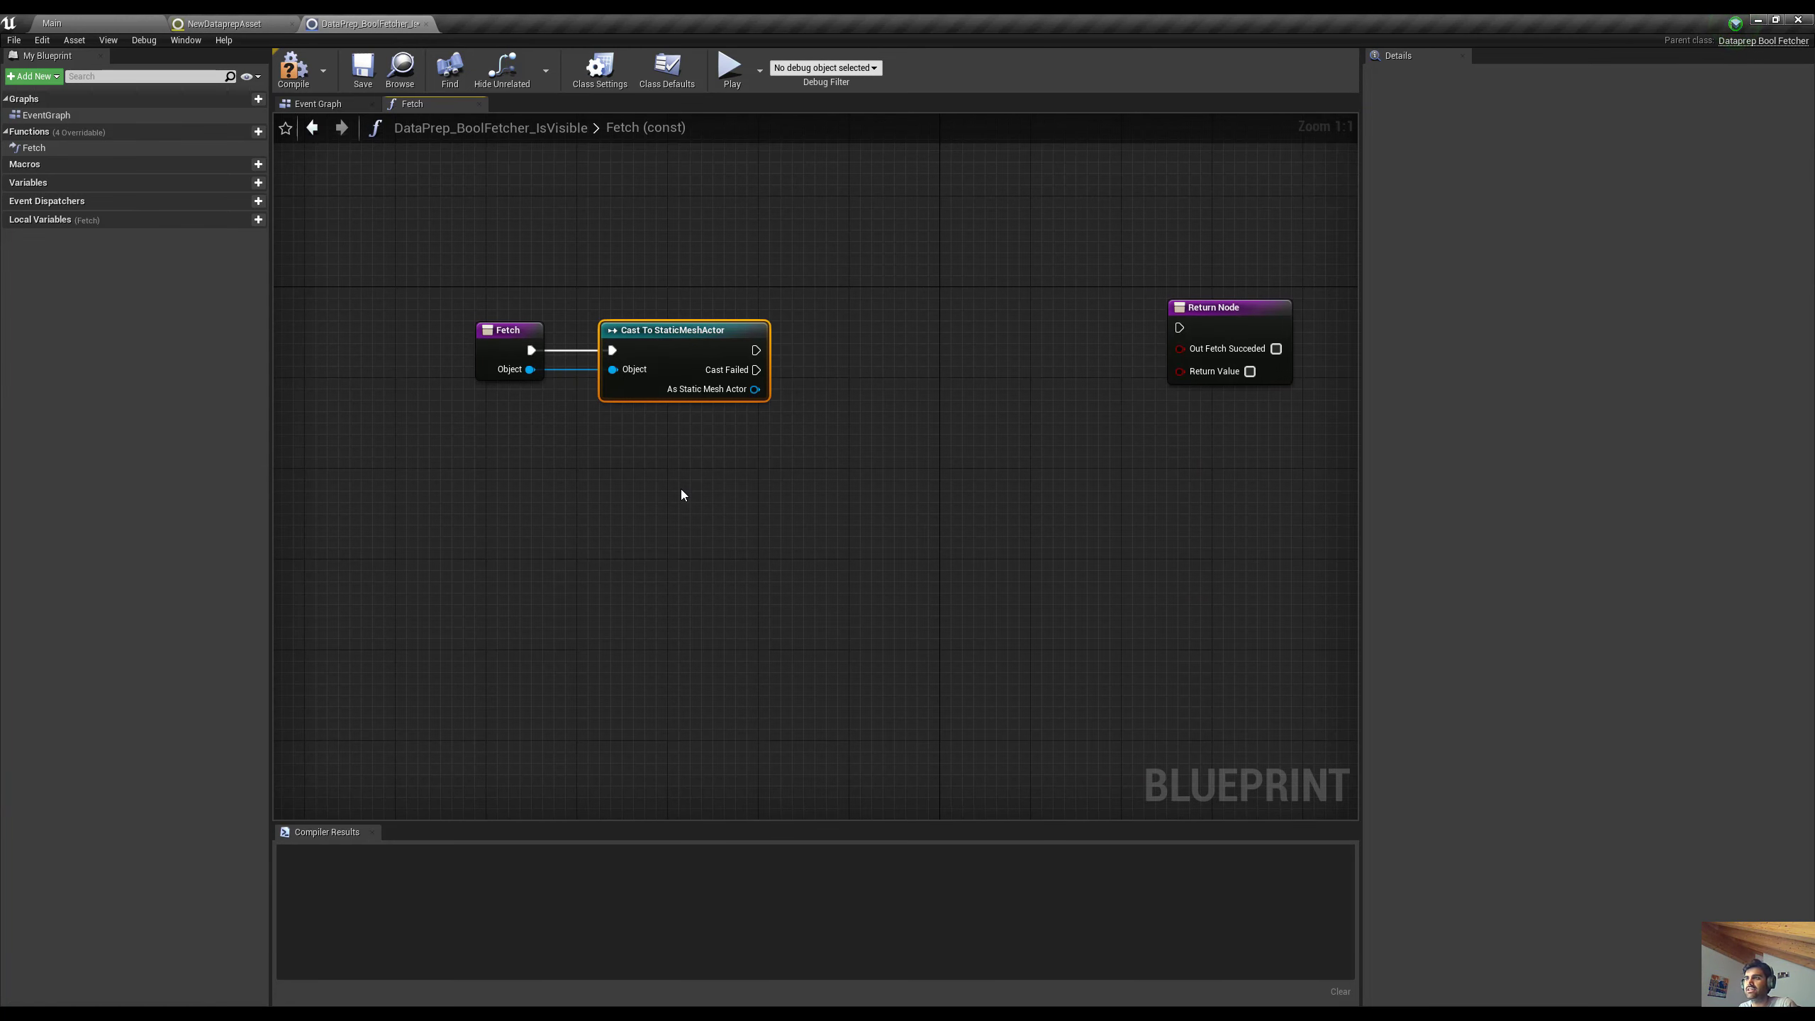
{"action": "right_click_drag", "start_coordinate": [763, 502], "coordinate": [709, 477]}
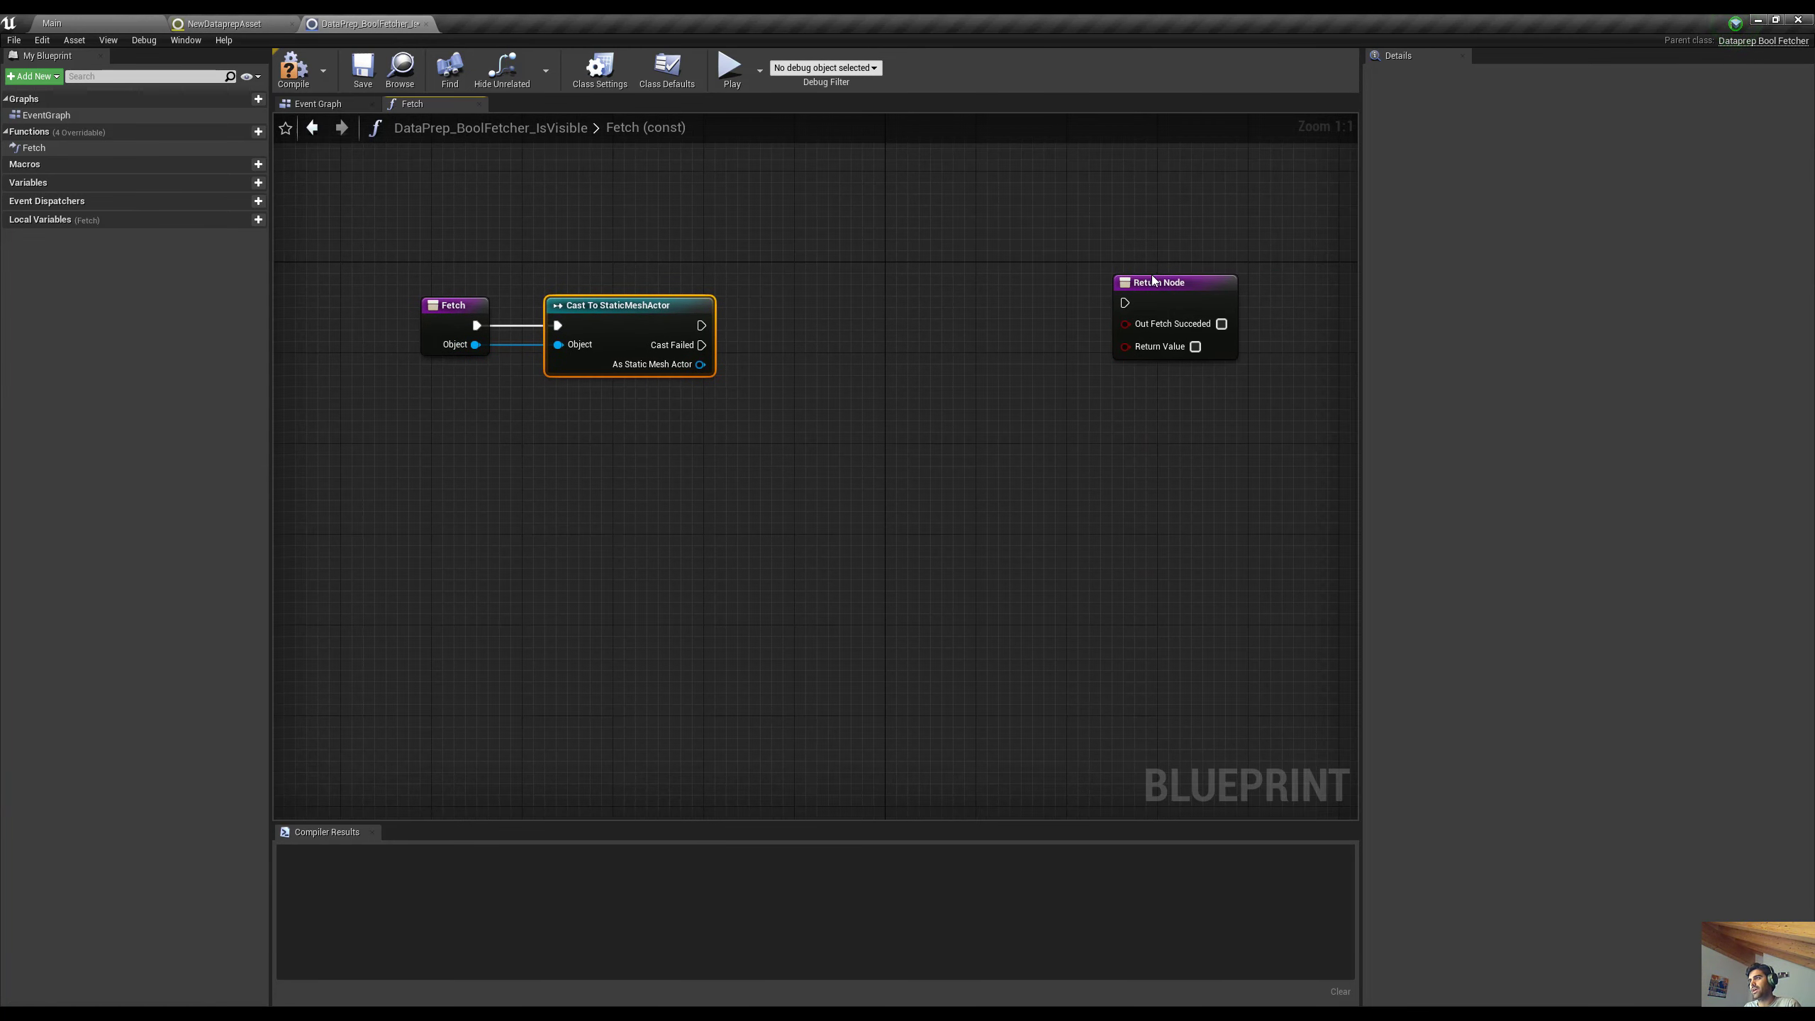
{"action": "left_click_drag", "start_coordinate": [1152, 287], "coordinate": [1165, 300]}
{"action": "right_click_drag", "start_coordinate": [843, 484], "coordinate": [869, 472]}
{"action": "left_click_drag", "start_coordinate": [466, 422], "coordinate": [629, 294]}
{"action": "right_click", "coordinate": [661, 460]}
{"action": "left_click", "coordinate": [639, 447]}
{"action": "right_click_drag", "start_coordinate": [734, 492], "coordinate": [726, 493]}
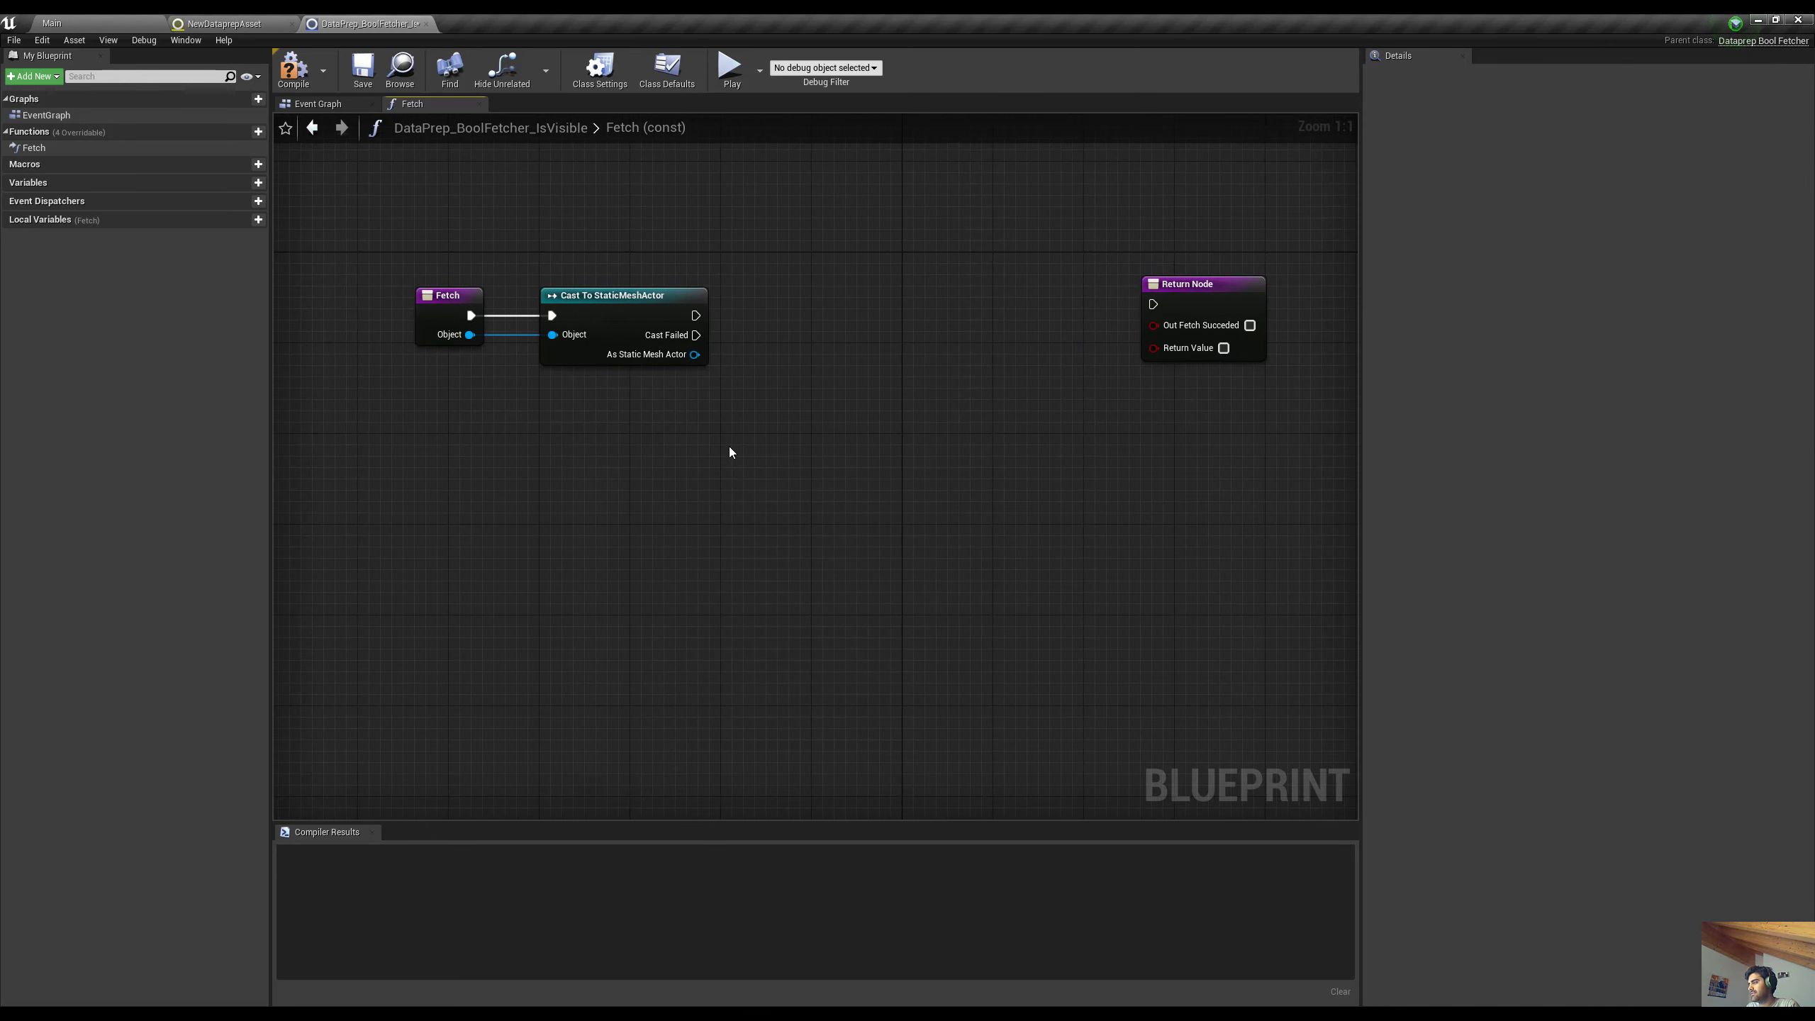
{"action": "right_click_drag", "start_coordinate": [729, 451], "coordinate": [690, 444]}
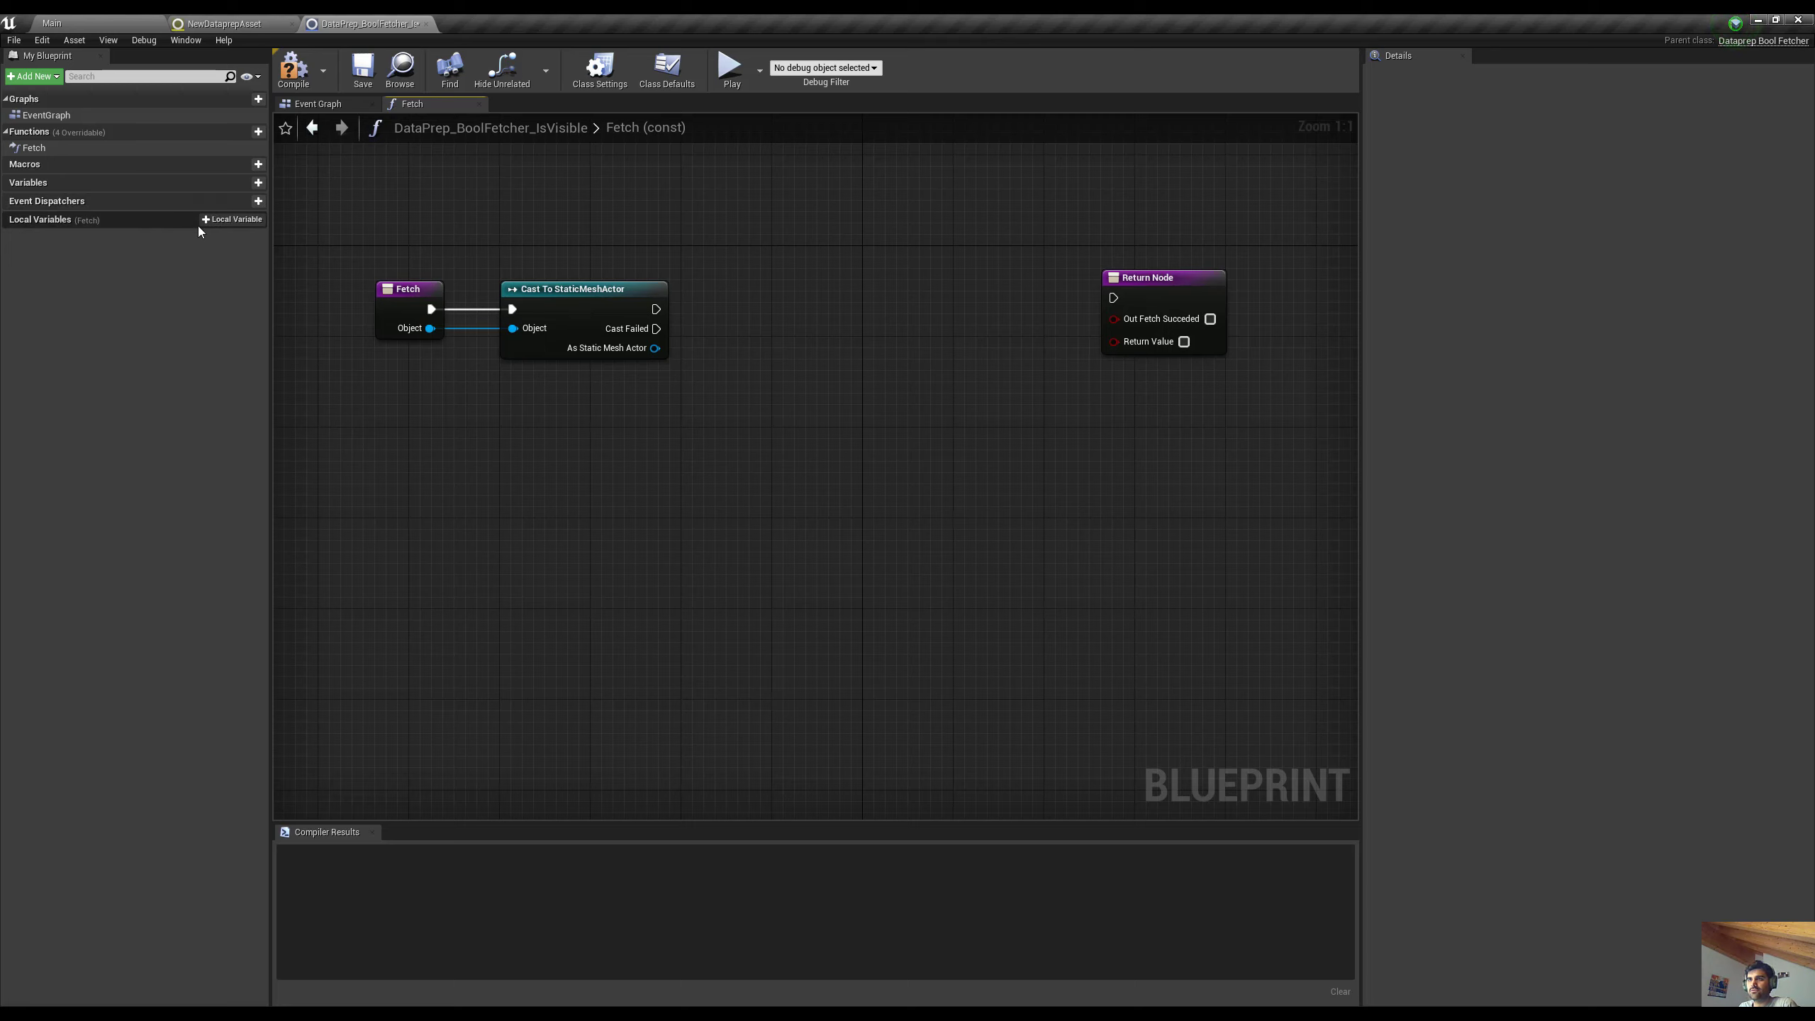
Create a Boolean local variable named Sucess in Fetch and feed it into the Return Node's Out Fetch Succeded input
{"action": "left_click", "coordinate": [215, 221]}
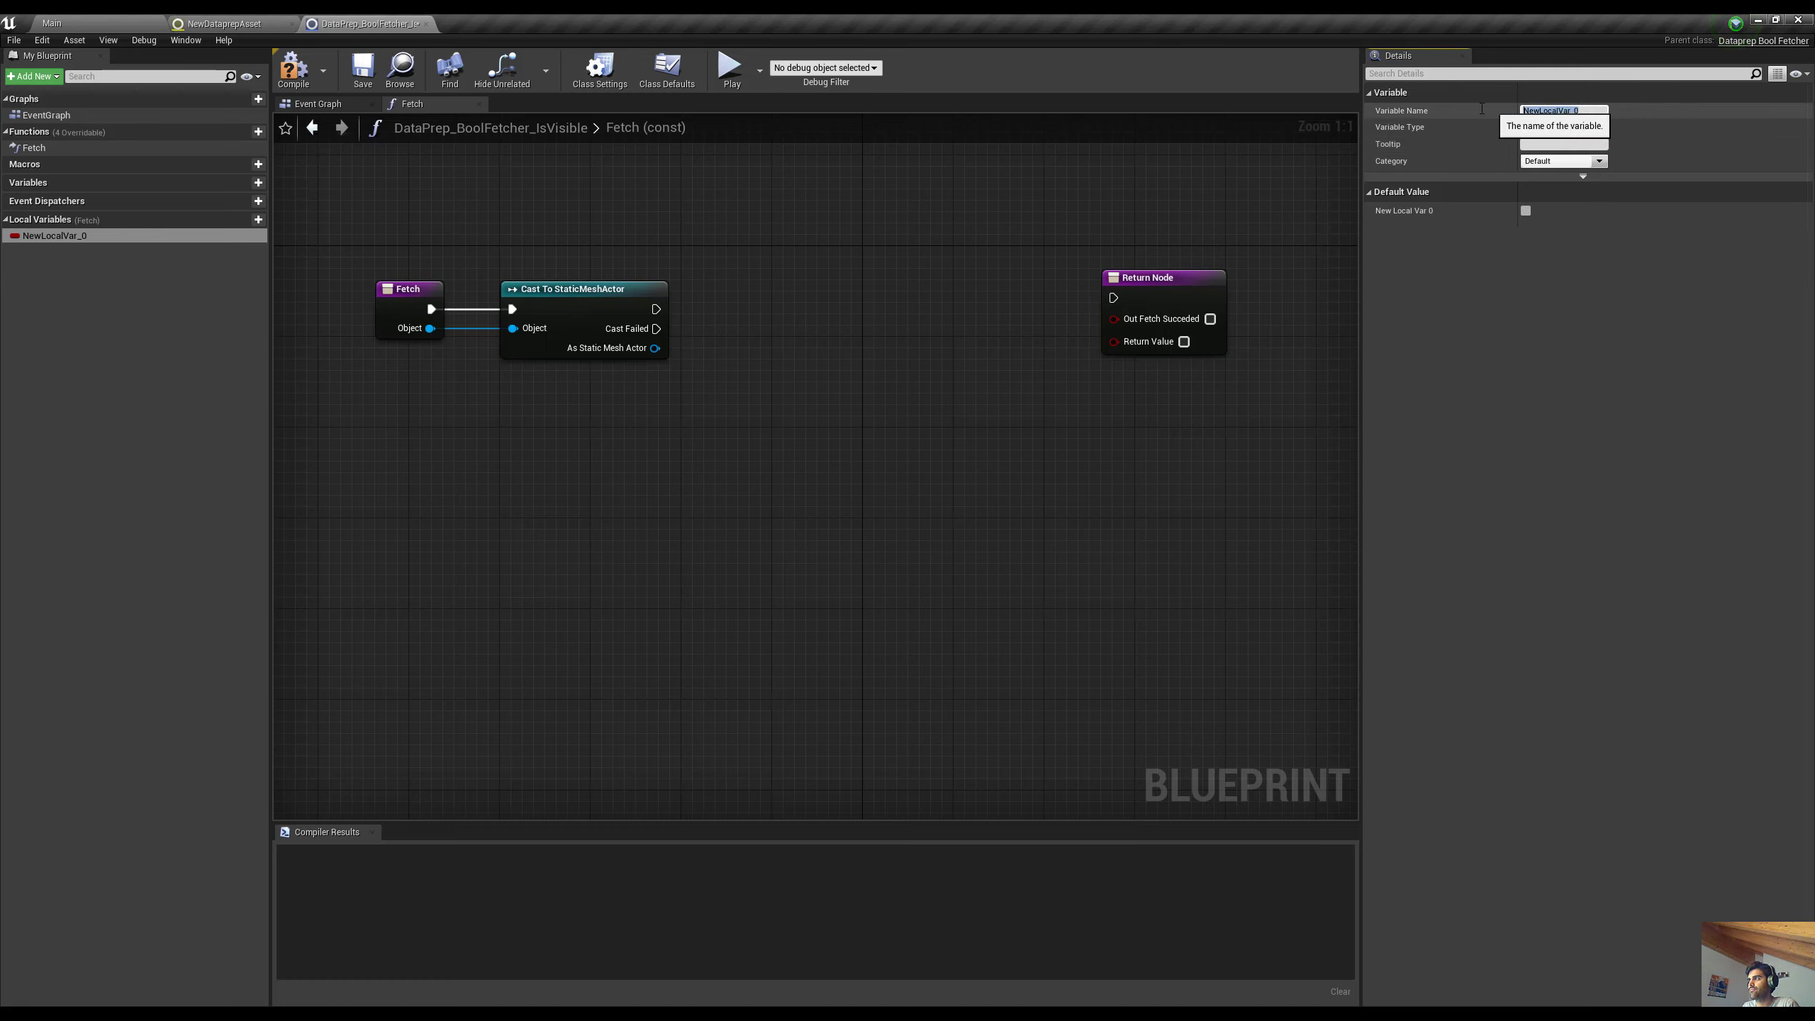
{"action": "type", "text": "Sucess"}
{"action": "key", "text": "Return"}
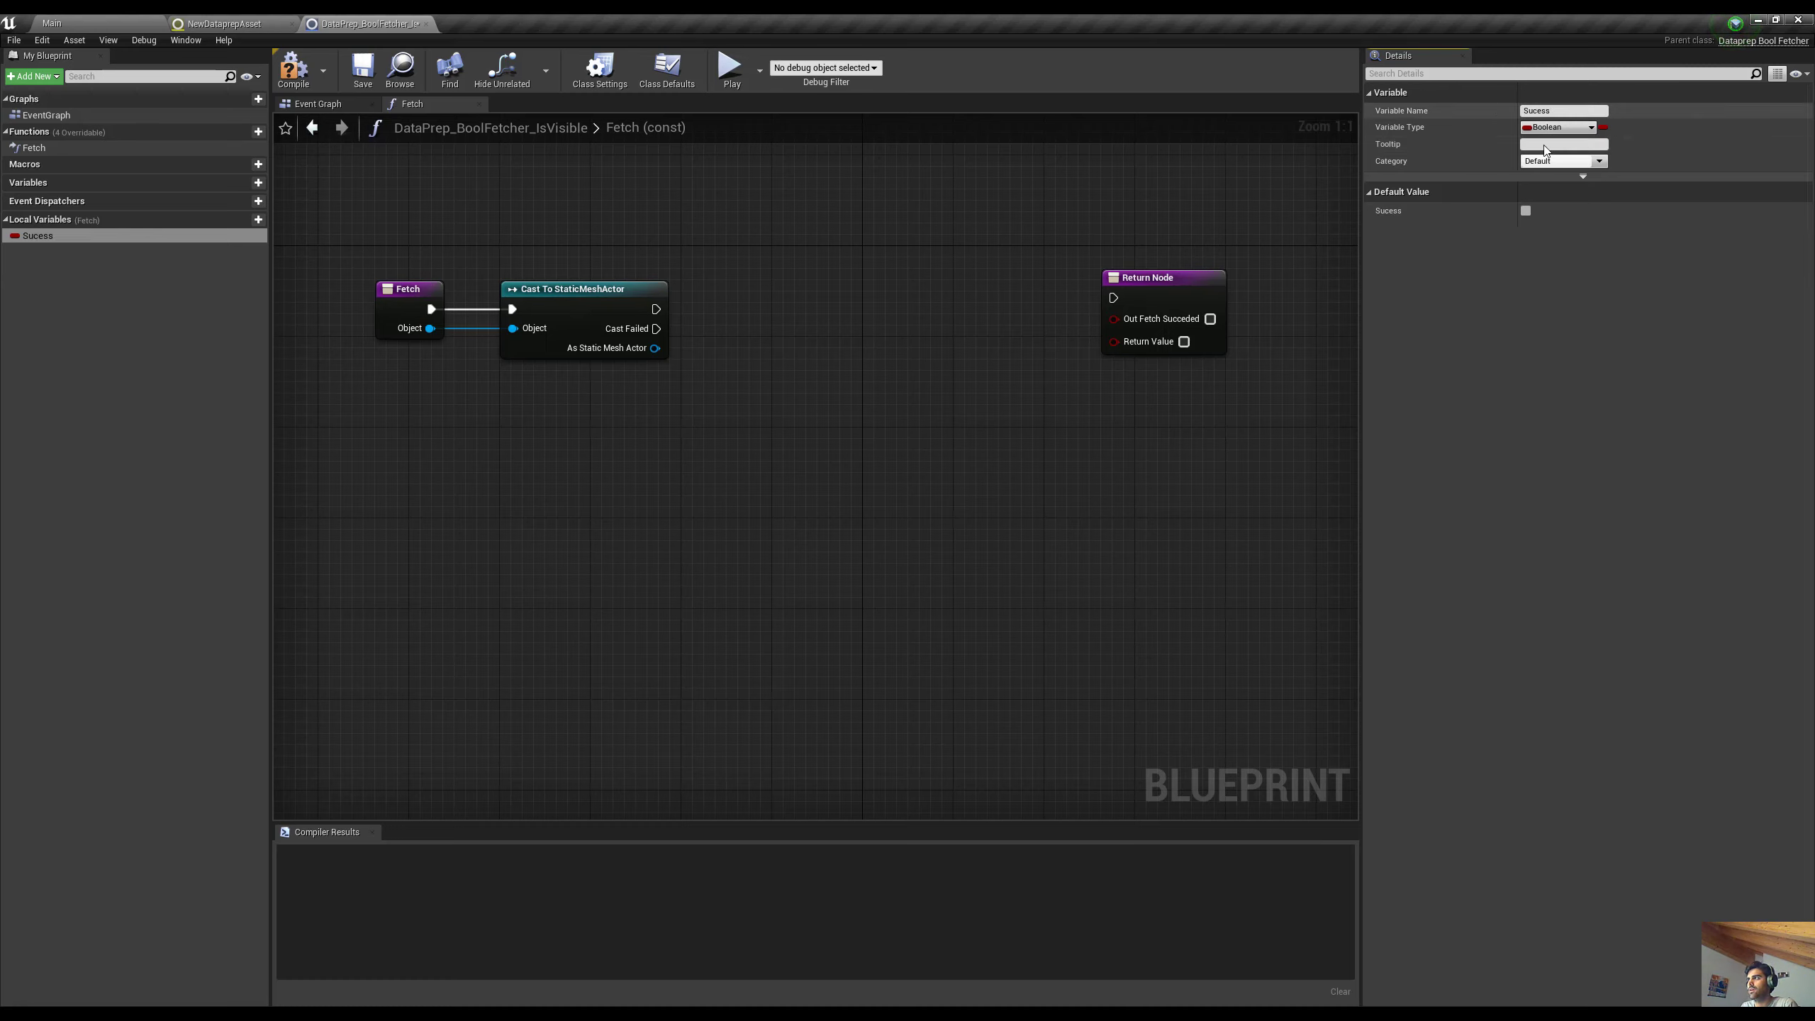
{"action": "left_click_drag", "start_coordinate": [50, 240], "coordinate": [1114, 317]}
{"action": "left_click", "coordinate": [1135, 380]}
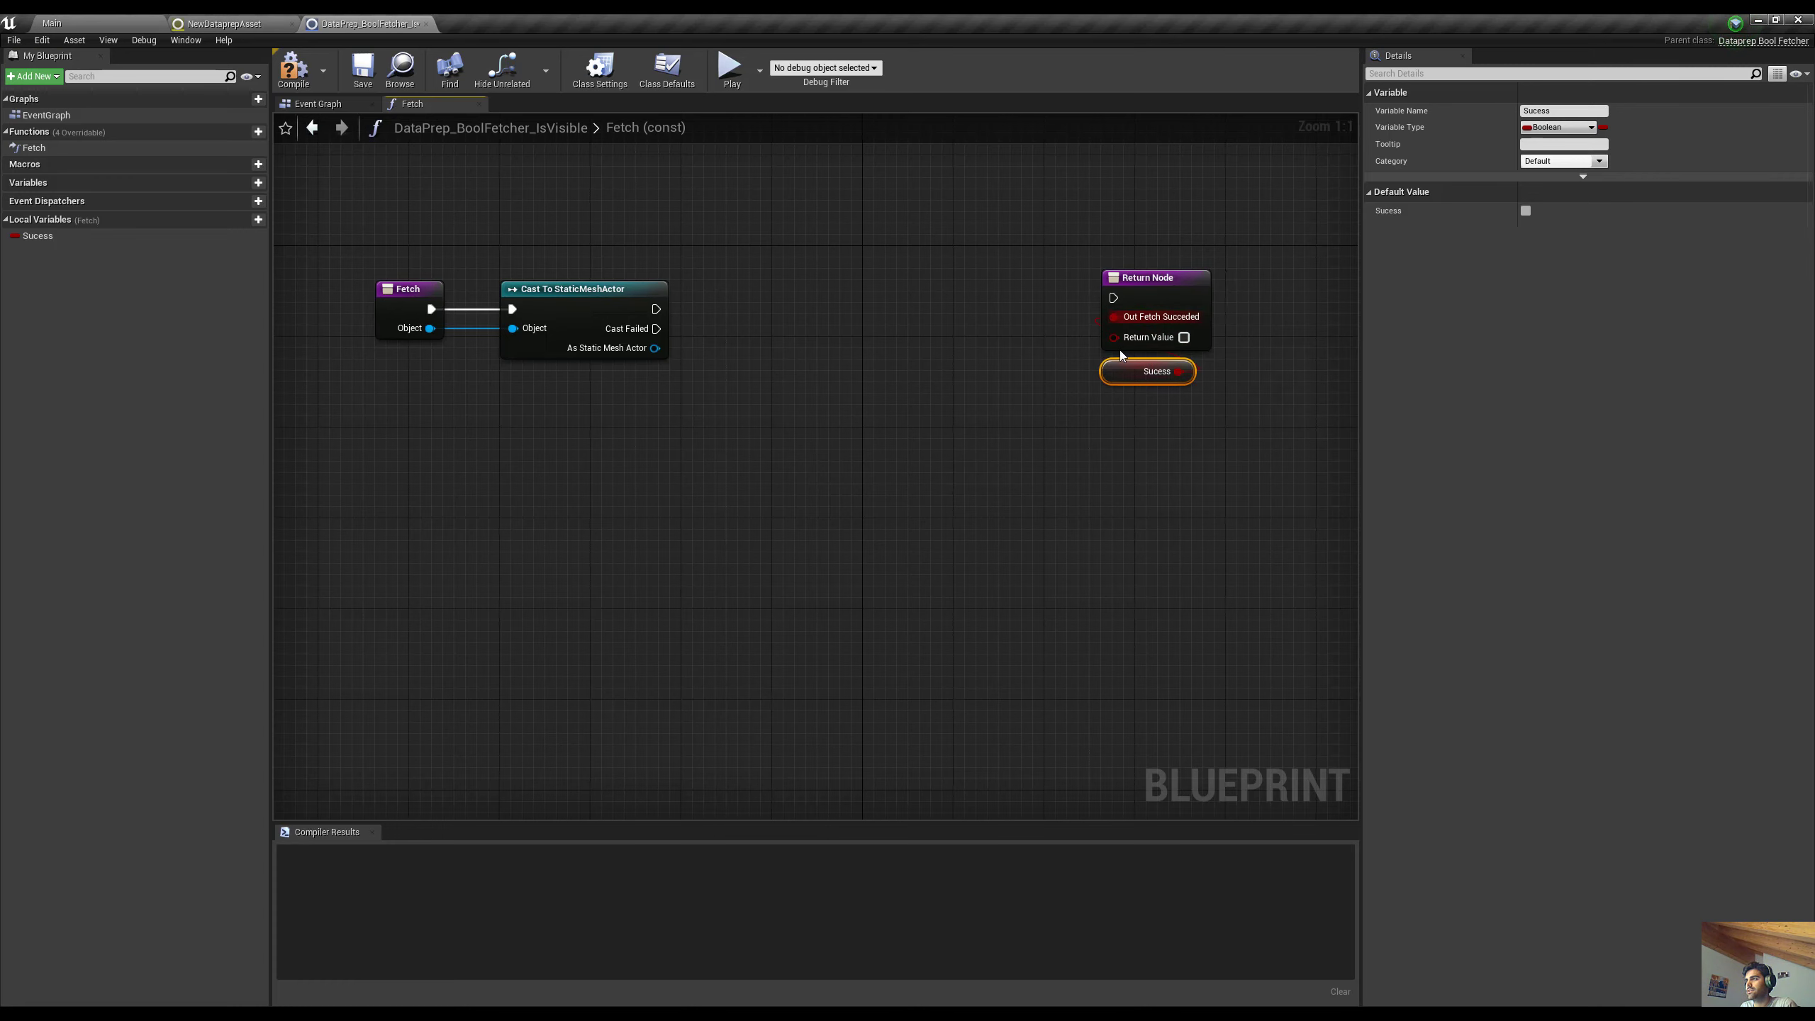
Add a Set Sucess node with the value false and connect it to the cast's Cast Failed output
{"action": "right_click_drag", "start_coordinate": [601, 420], "coordinate": [658, 399]}
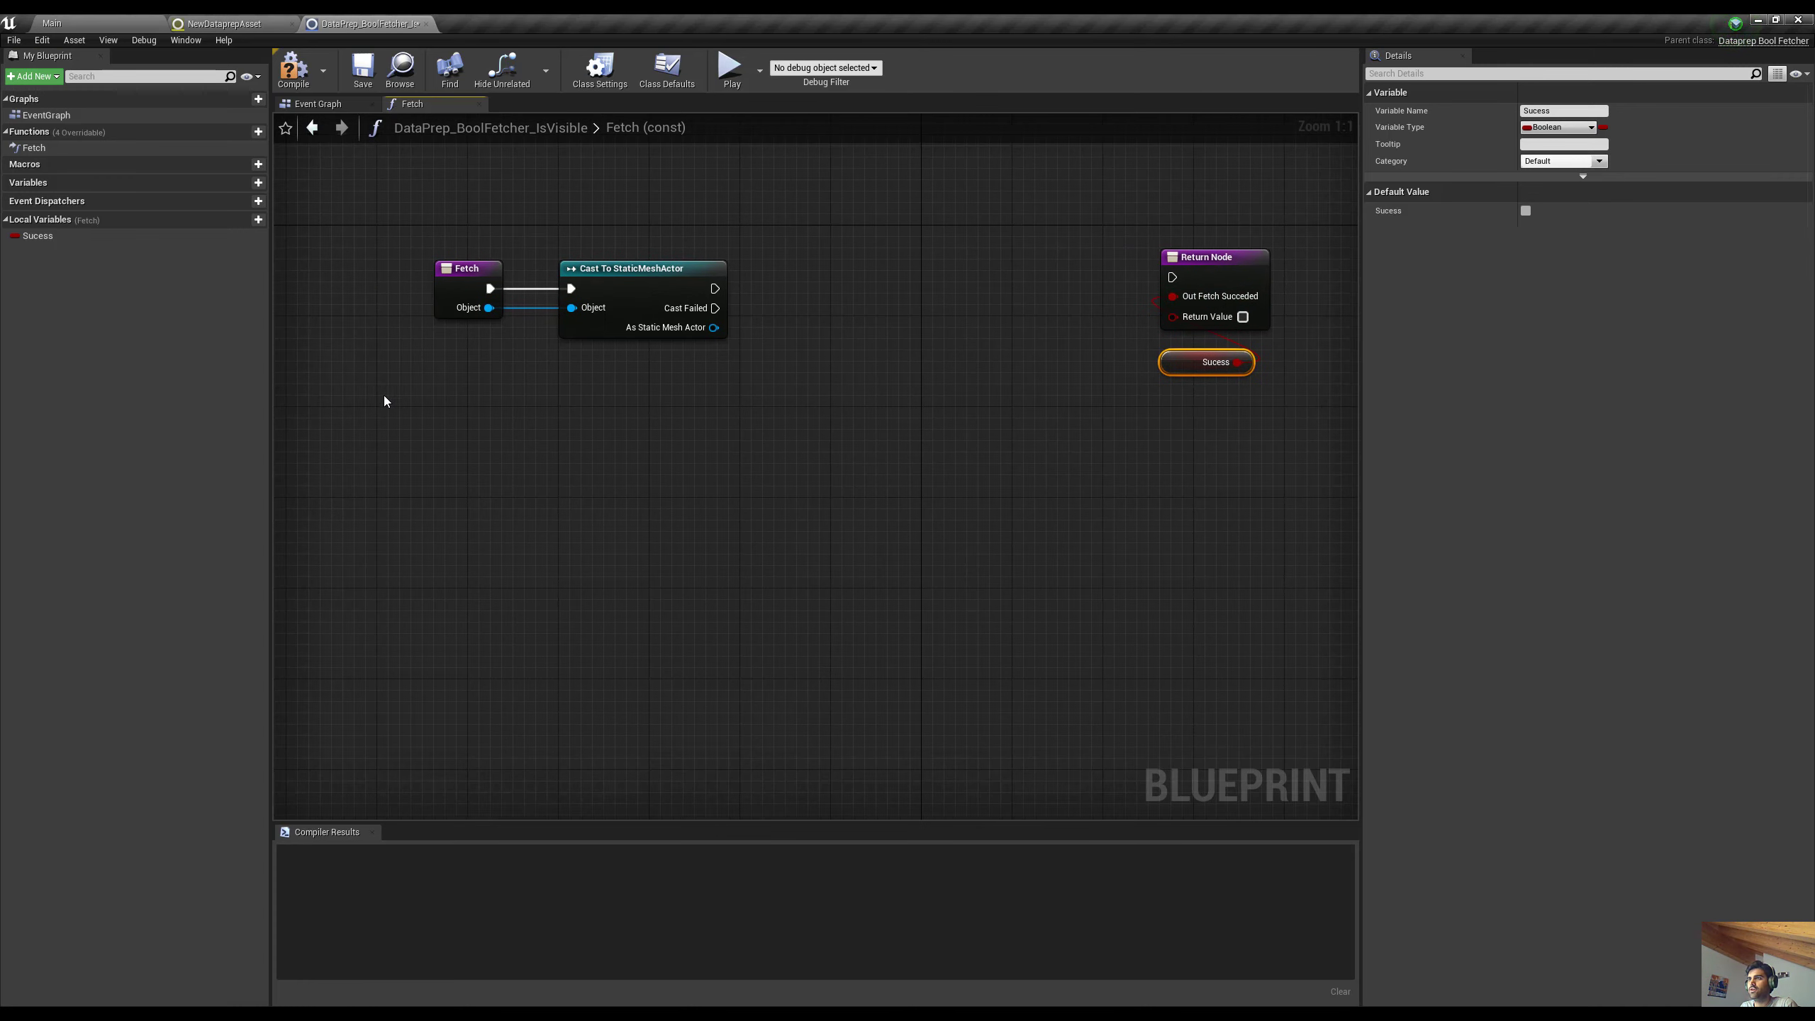
{"action": "left_click_drag", "start_coordinate": [34, 240], "coordinate": [858, 290]}
{"action": "left_click", "coordinate": [854, 339]}
{"action": "left_click_drag", "start_coordinate": [715, 308], "coordinate": [845, 277]}
{"action": "left_click_drag", "start_coordinate": [858, 267], "coordinate": [856, 300]}
{"action": "right_click_drag", "start_coordinate": [793, 382], "coordinate": [853, 407]}
{"action": "left_click_drag", "start_coordinate": [494, 405], "coordinate": [825, 324]}
{"action": "right_click_drag", "start_coordinate": [815, 406], "coordinate": [796, 370]}
{"action": "left_click_drag", "start_coordinate": [822, 333], "coordinate": [800, 346]}
{"action": "left_click", "coordinate": [808, 392]}
{"action": "right_click_drag", "start_coordinate": [861, 503], "coordinate": [837, 503]}
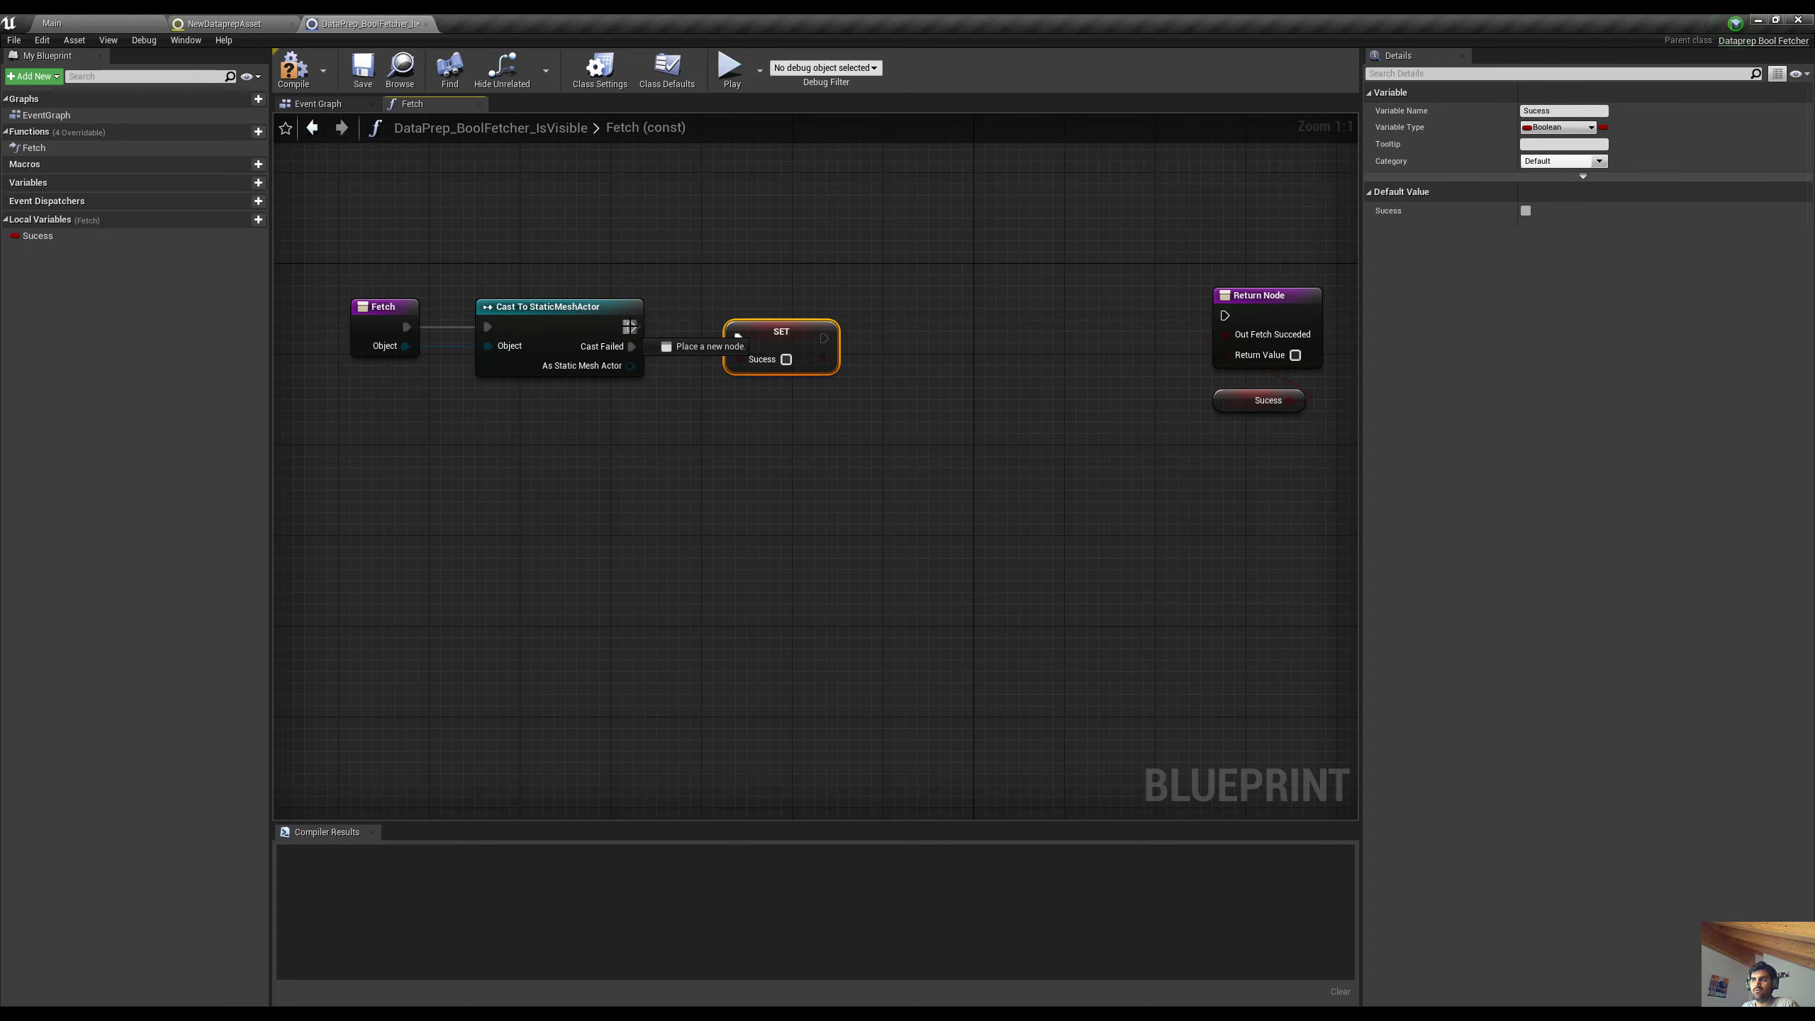
Add a second Set Sucess node with the value true and connect it to the cast's successful execution output
{"action": "left_click_drag", "start_coordinate": [35, 236], "coordinate": [780, 247]}
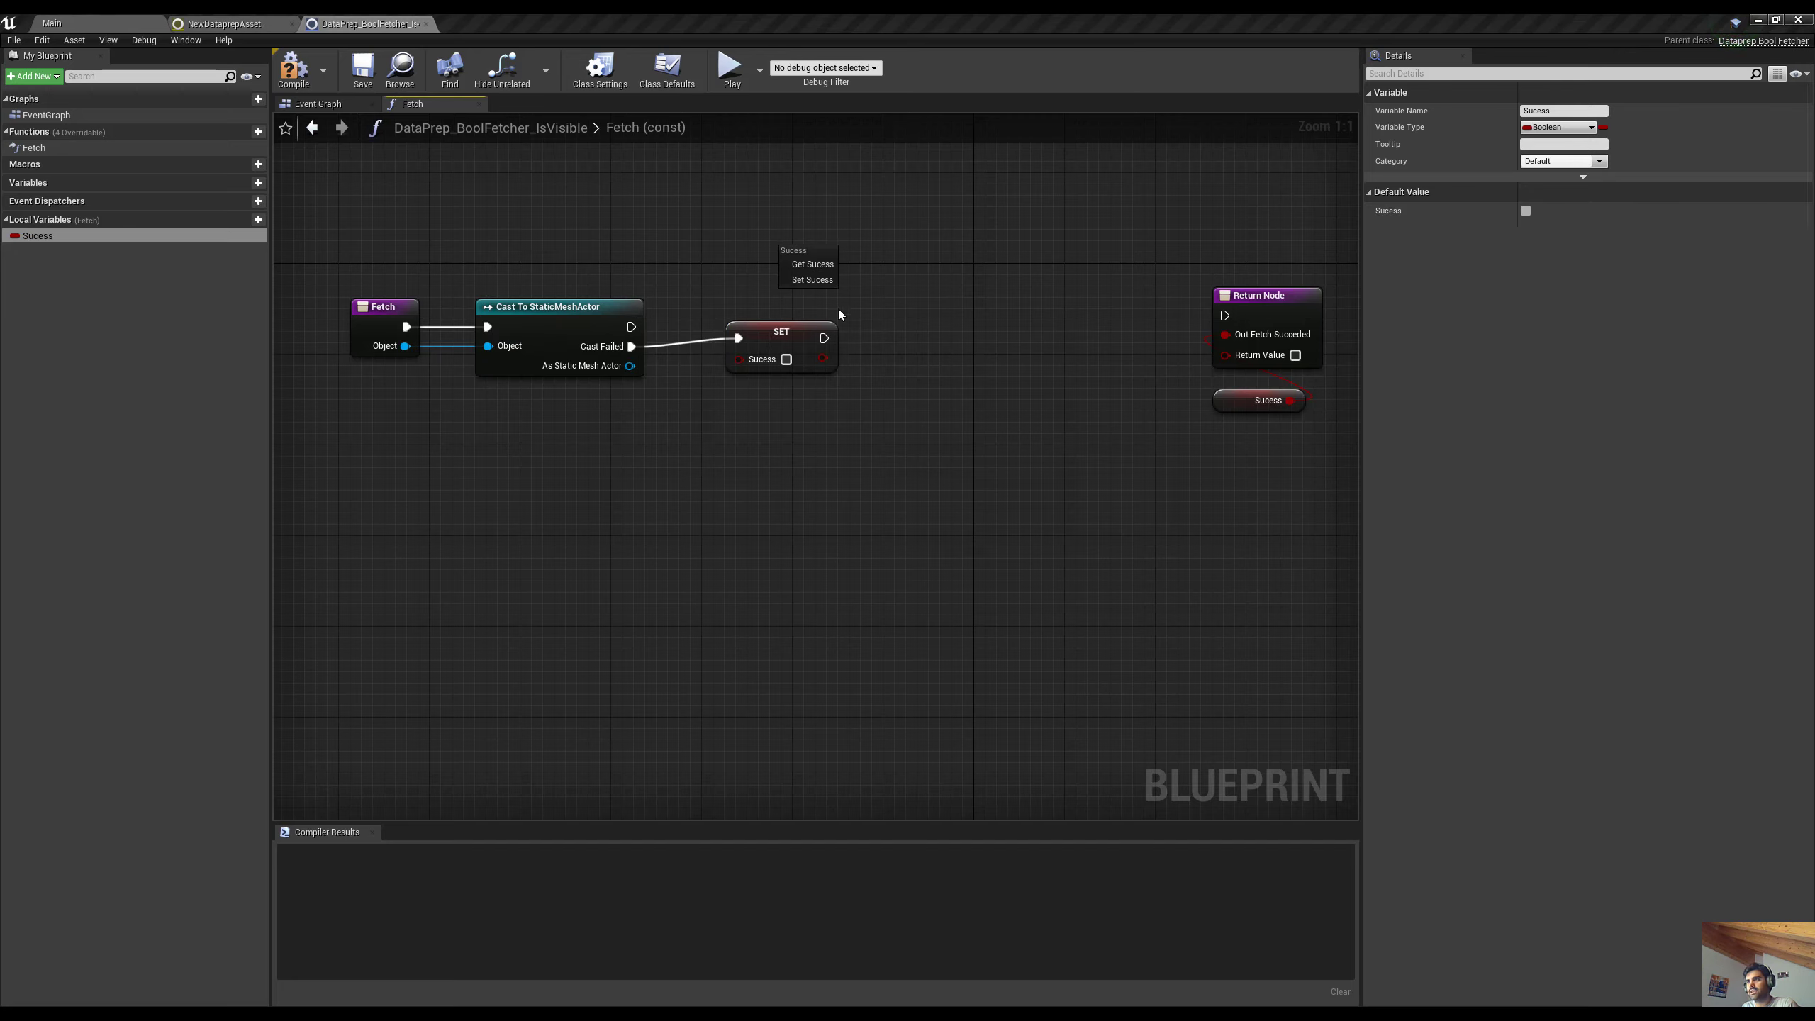
{"action": "left_click", "coordinate": [813, 280]}
{"action": "left_click", "coordinate": [843, 279]}
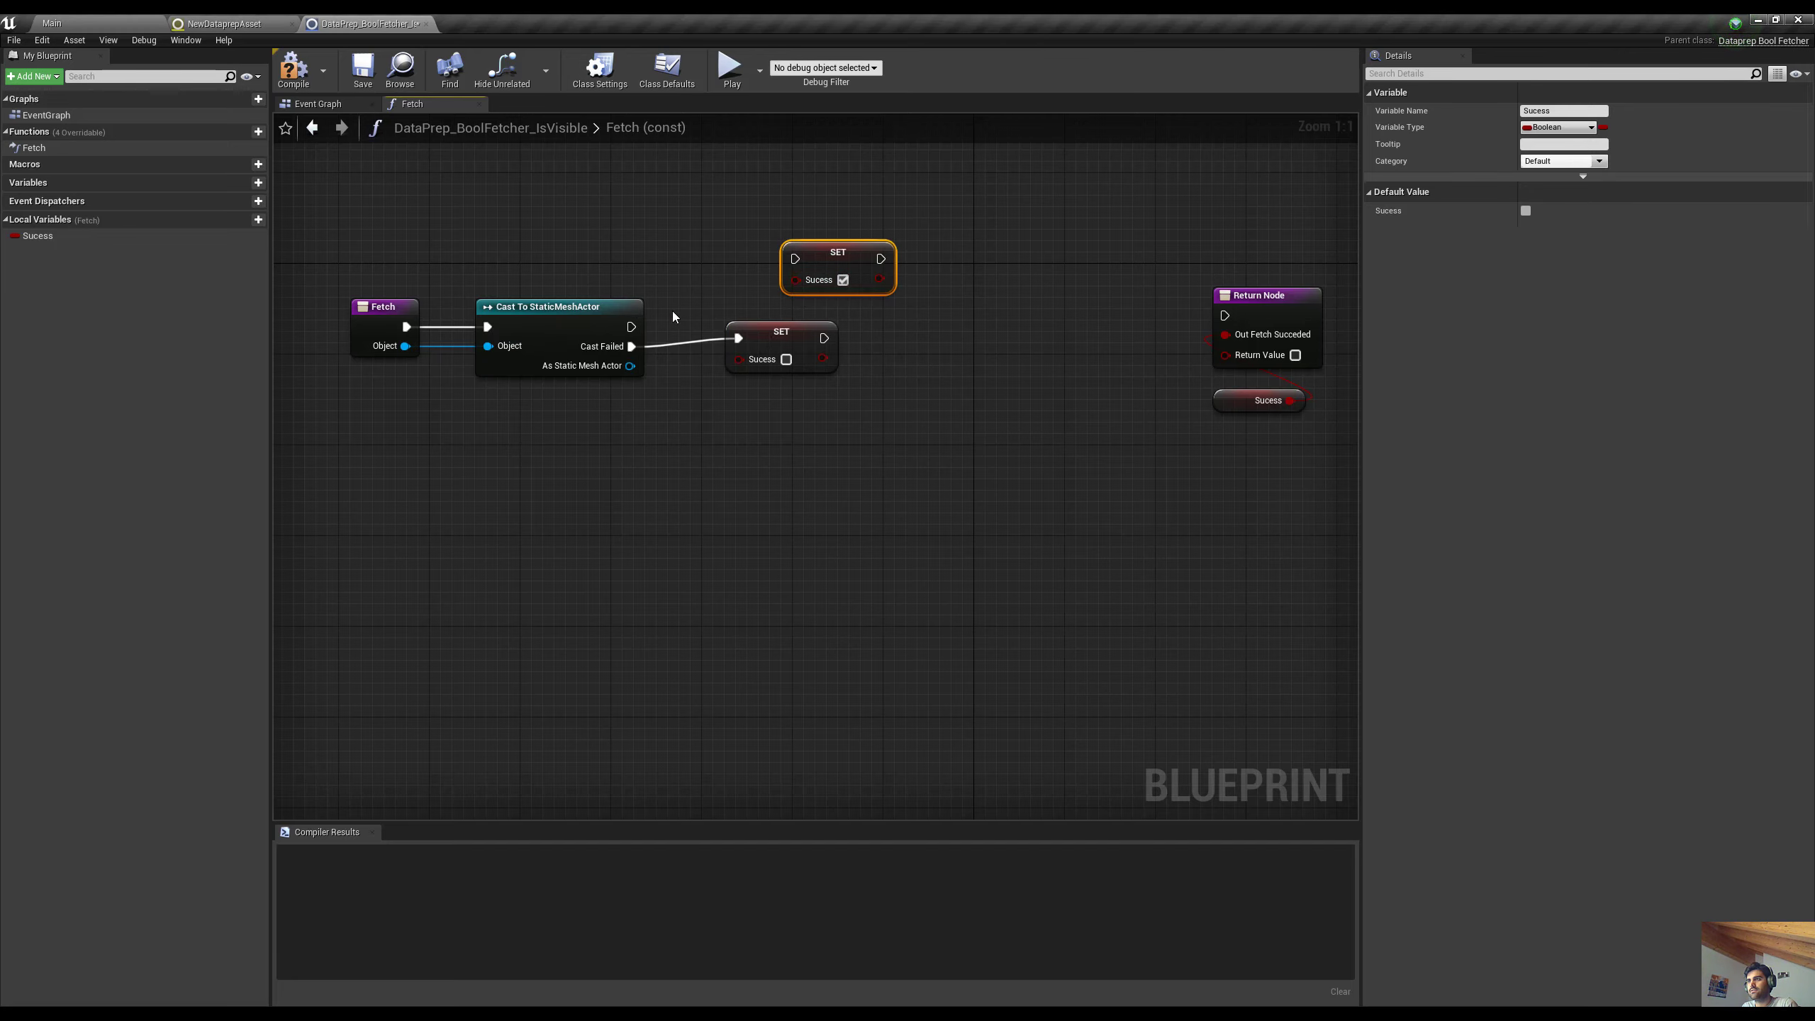
{"action": "left_click_drag", "start_coordinate": [632, 327], "coordinate": [773, 255]}
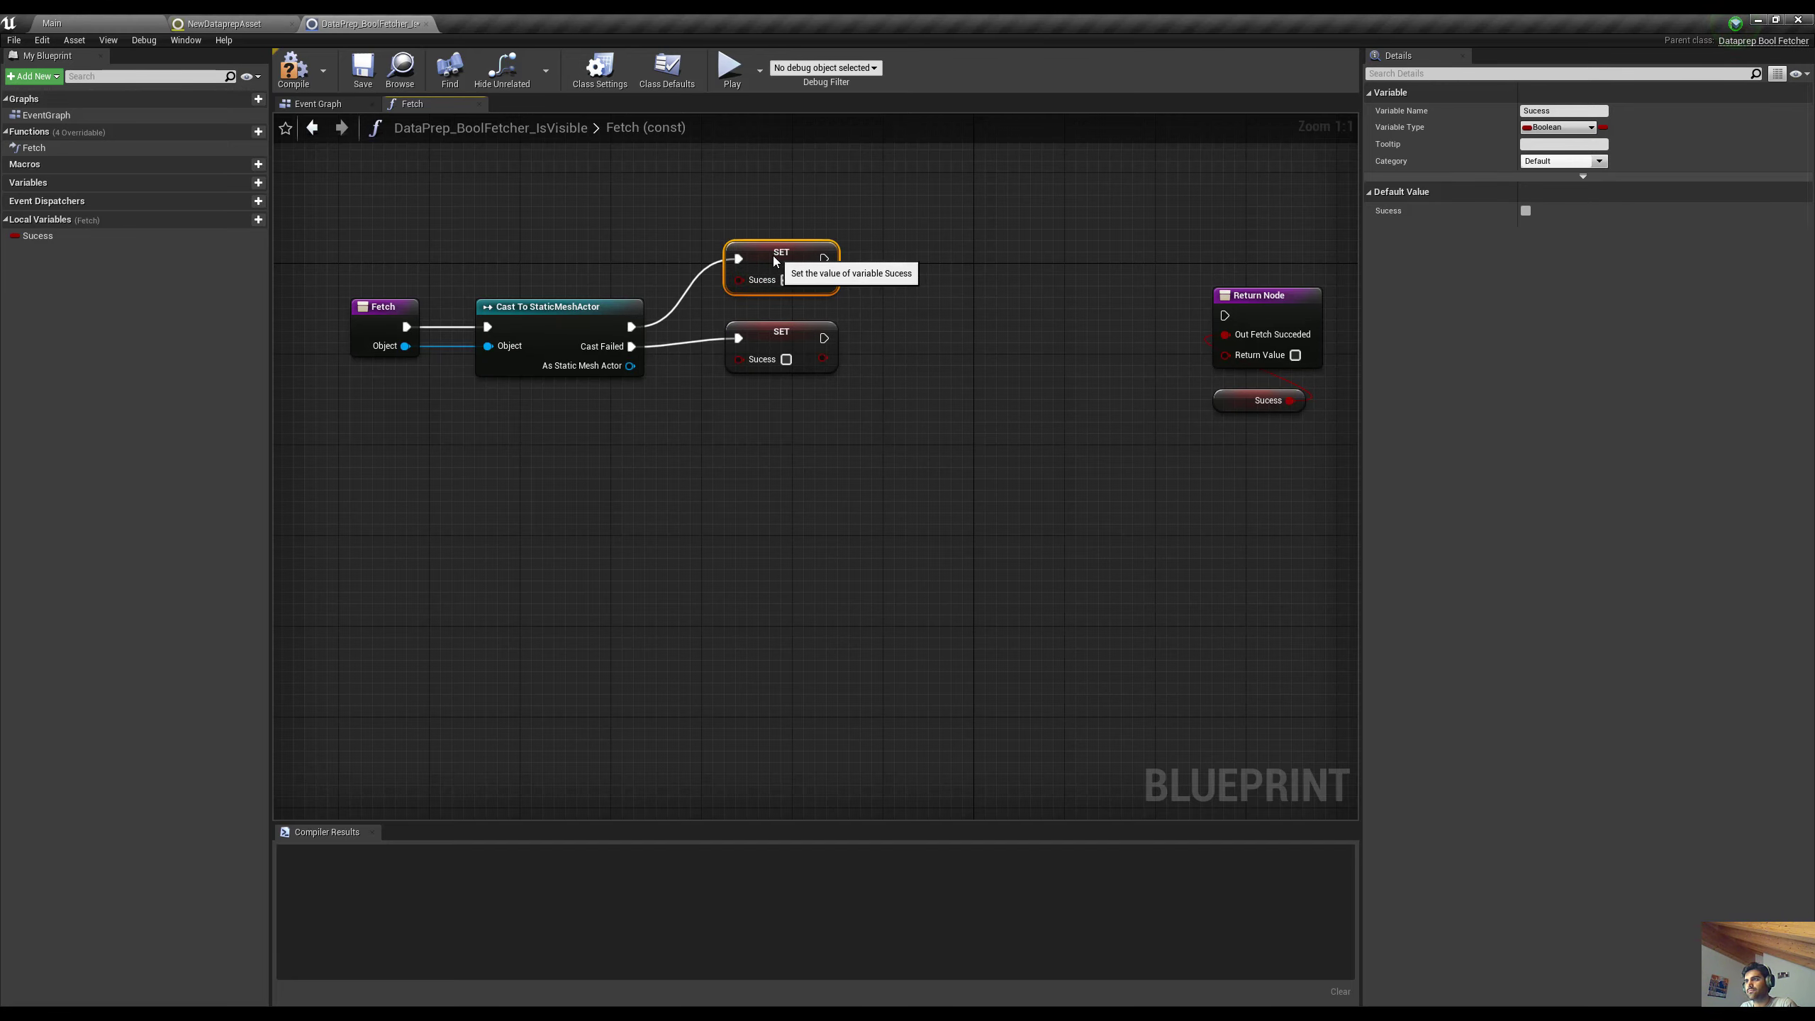
Add an Is Visible (StaticMeshComponent) node from the cast's As Static Mesh Actor output
{"action": "right_click_drag", "start_coordinate": [552, 400], "coordinate": [528, 352]}
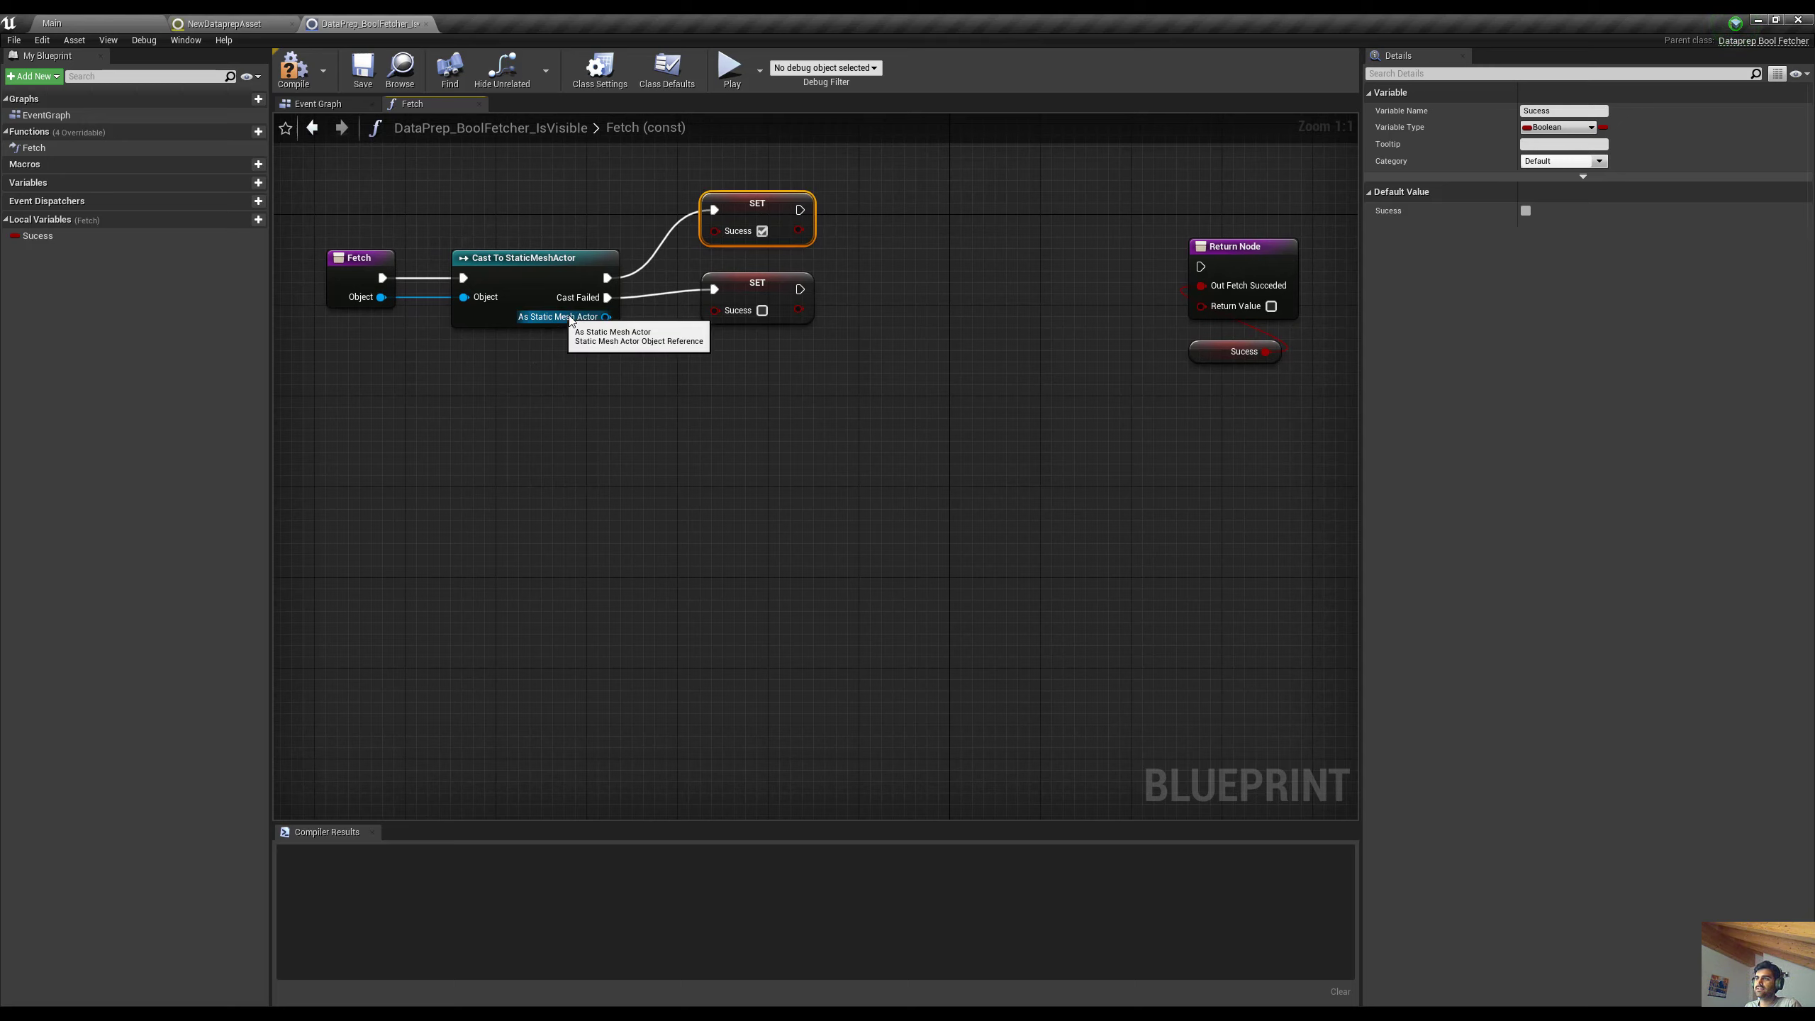
{"action": "left_click_drag", "start_coordinate": [606, 317], "coordinate": [675, 444]}
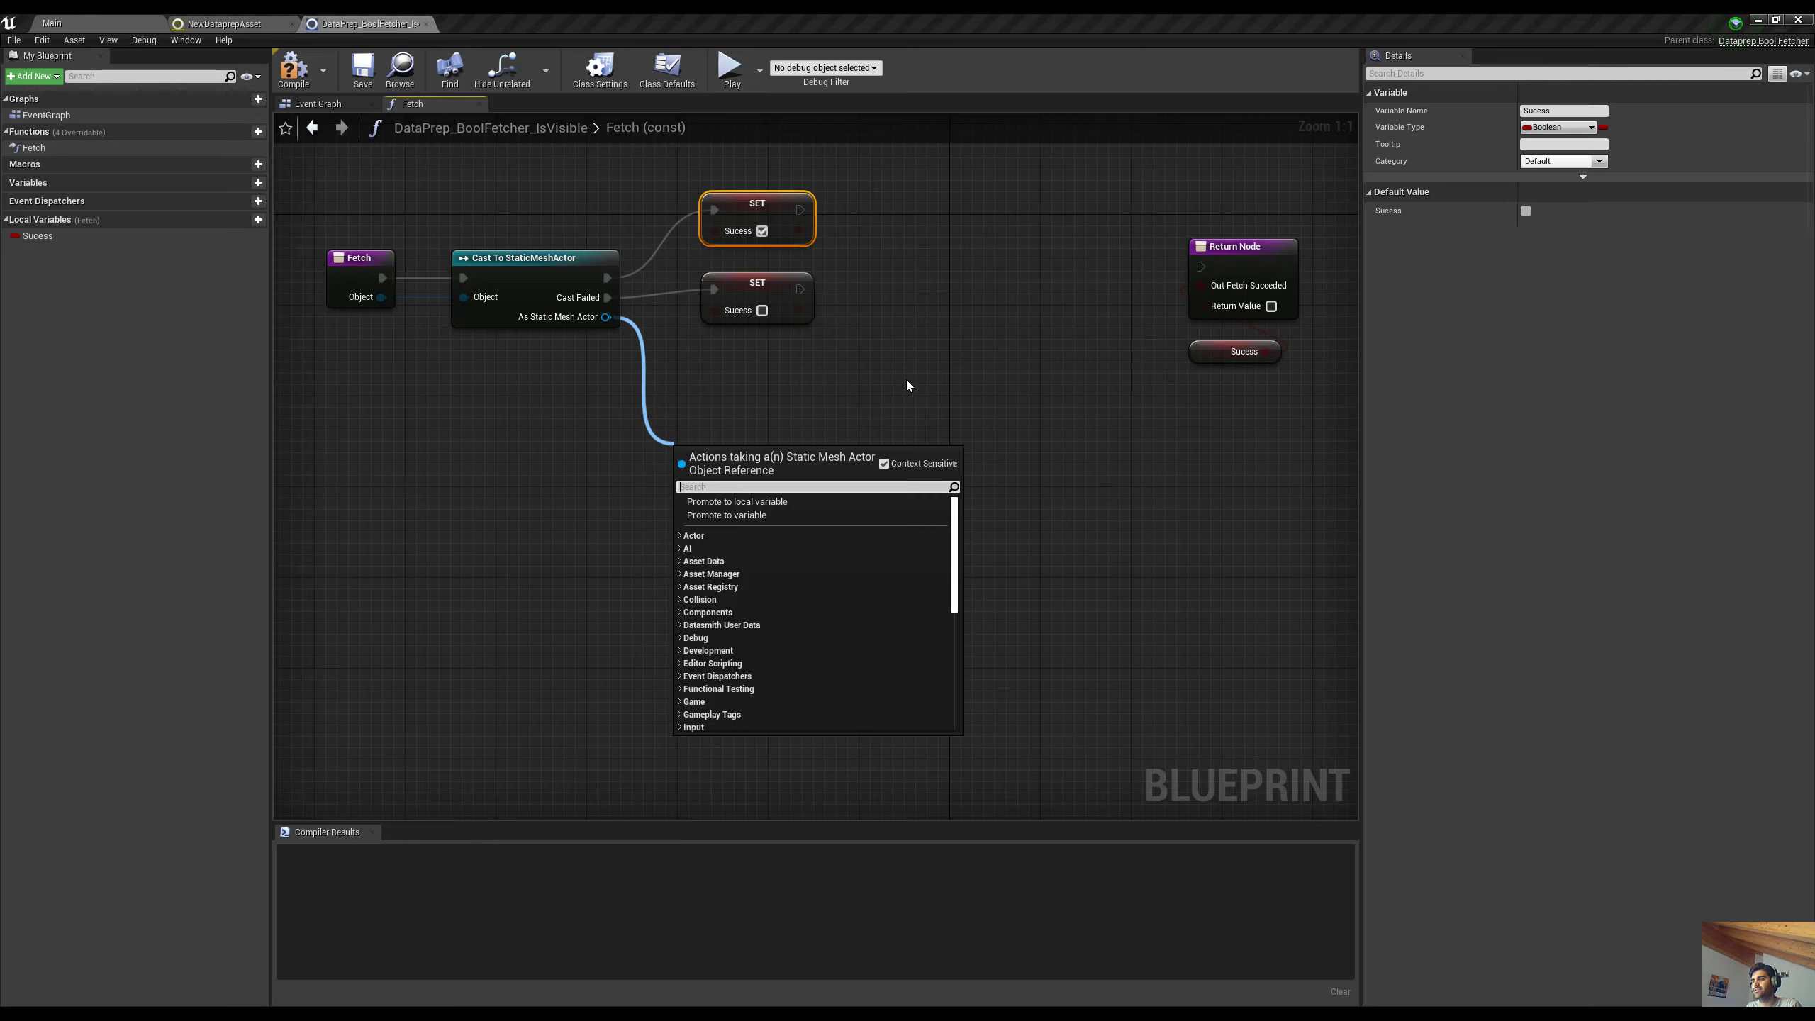
{"action": "type", "text": "set visible"}
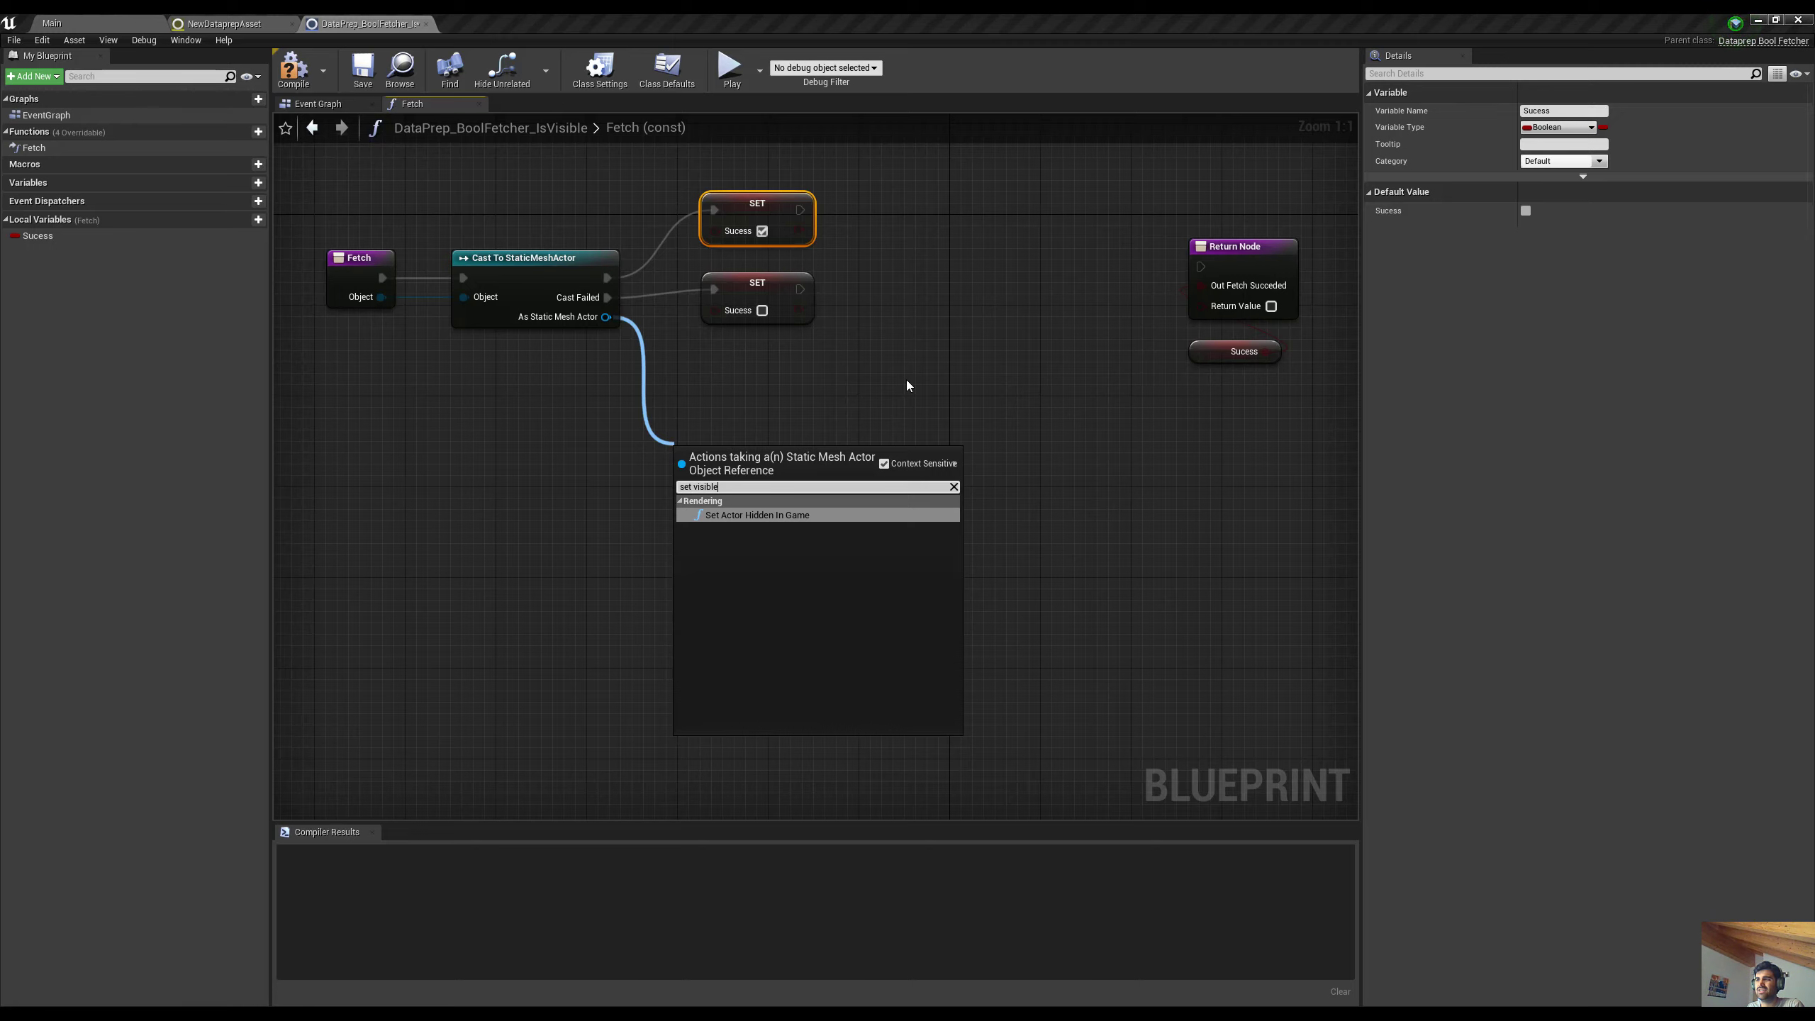
{"action": "key", "text": "ctrl+a"}
{"action": "key", "text": "BackSpace"}
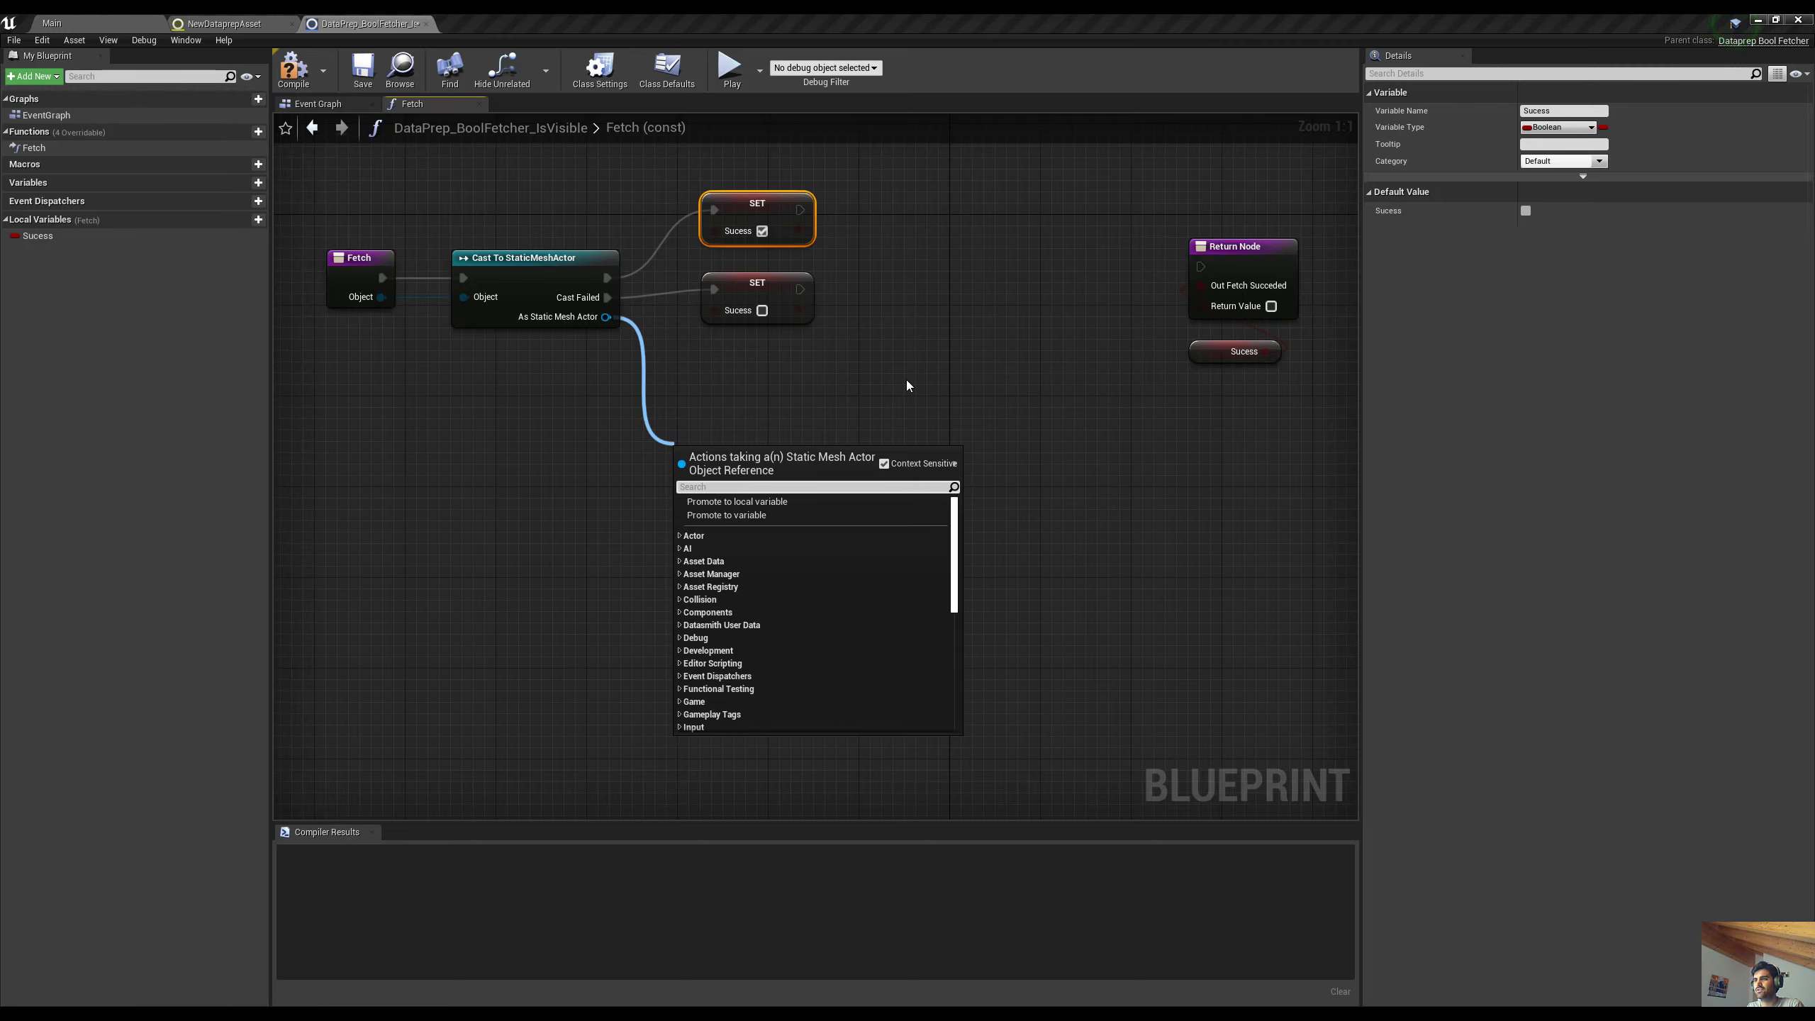
{"action": "type", "text": "visible"}
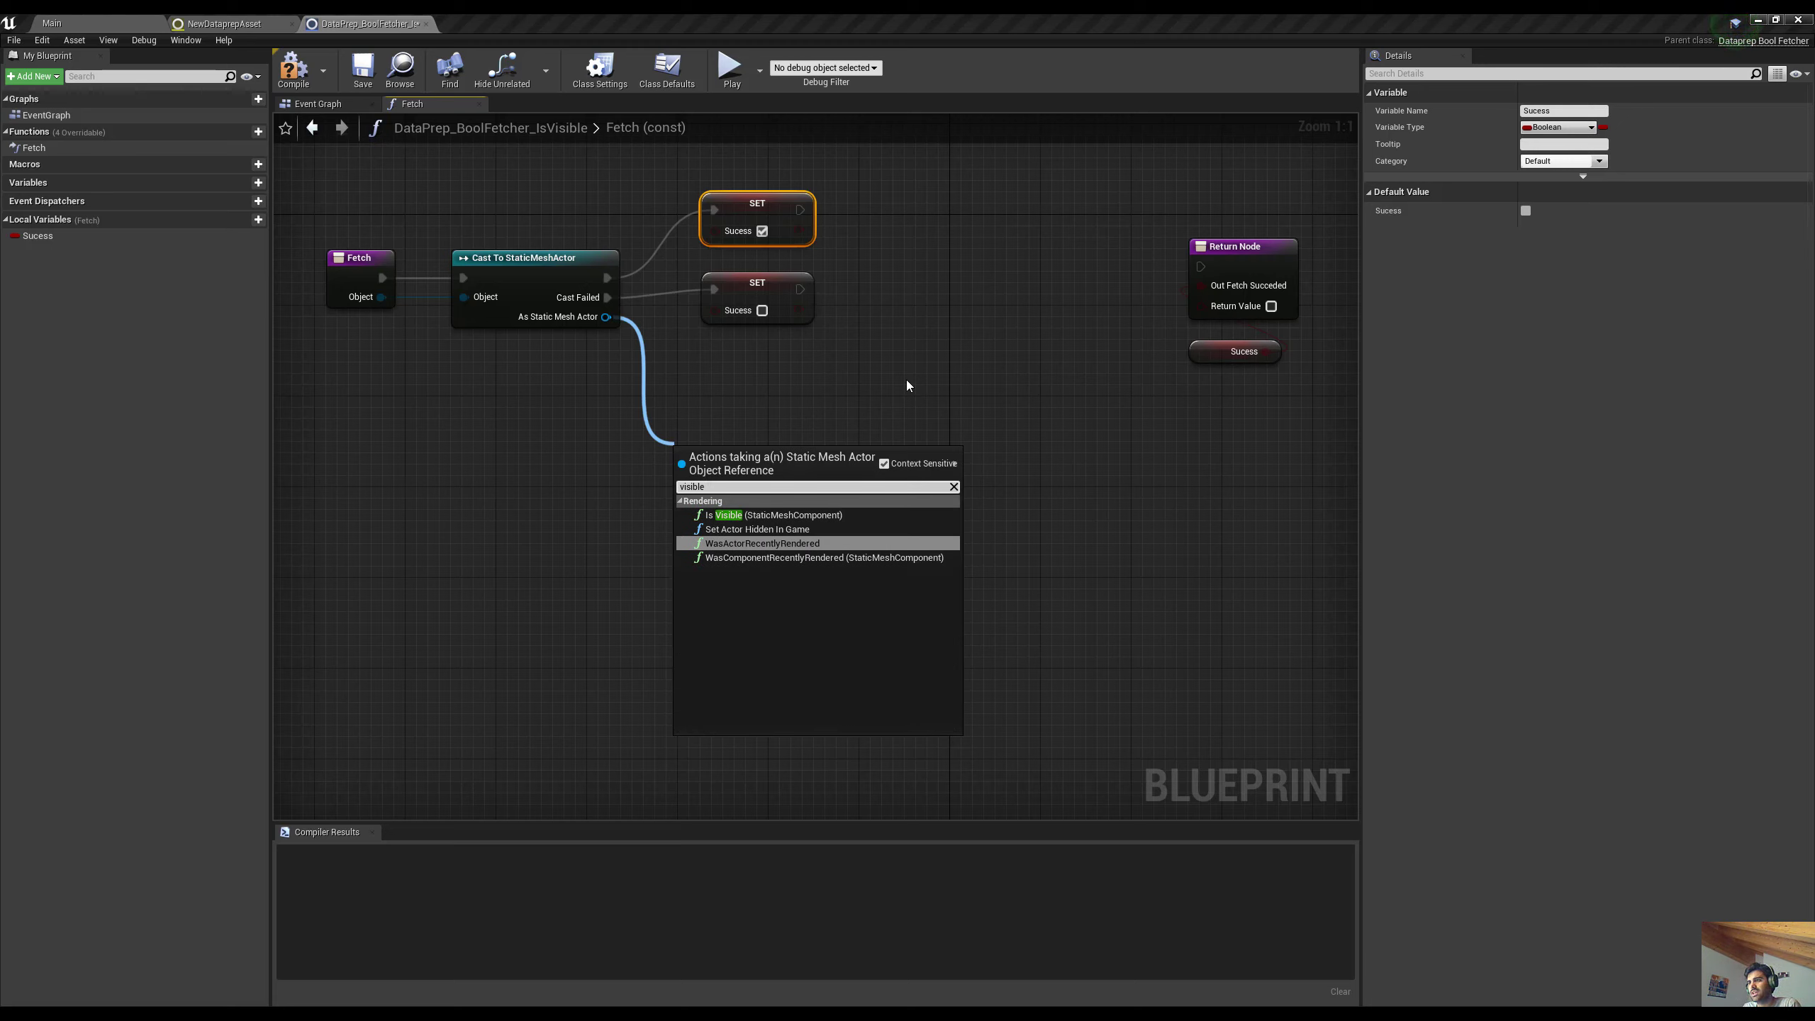
{"action": "key", "text": "Up"}
{"action": "key", "text": "Up"}
{"action": "key", "text": "Return"}
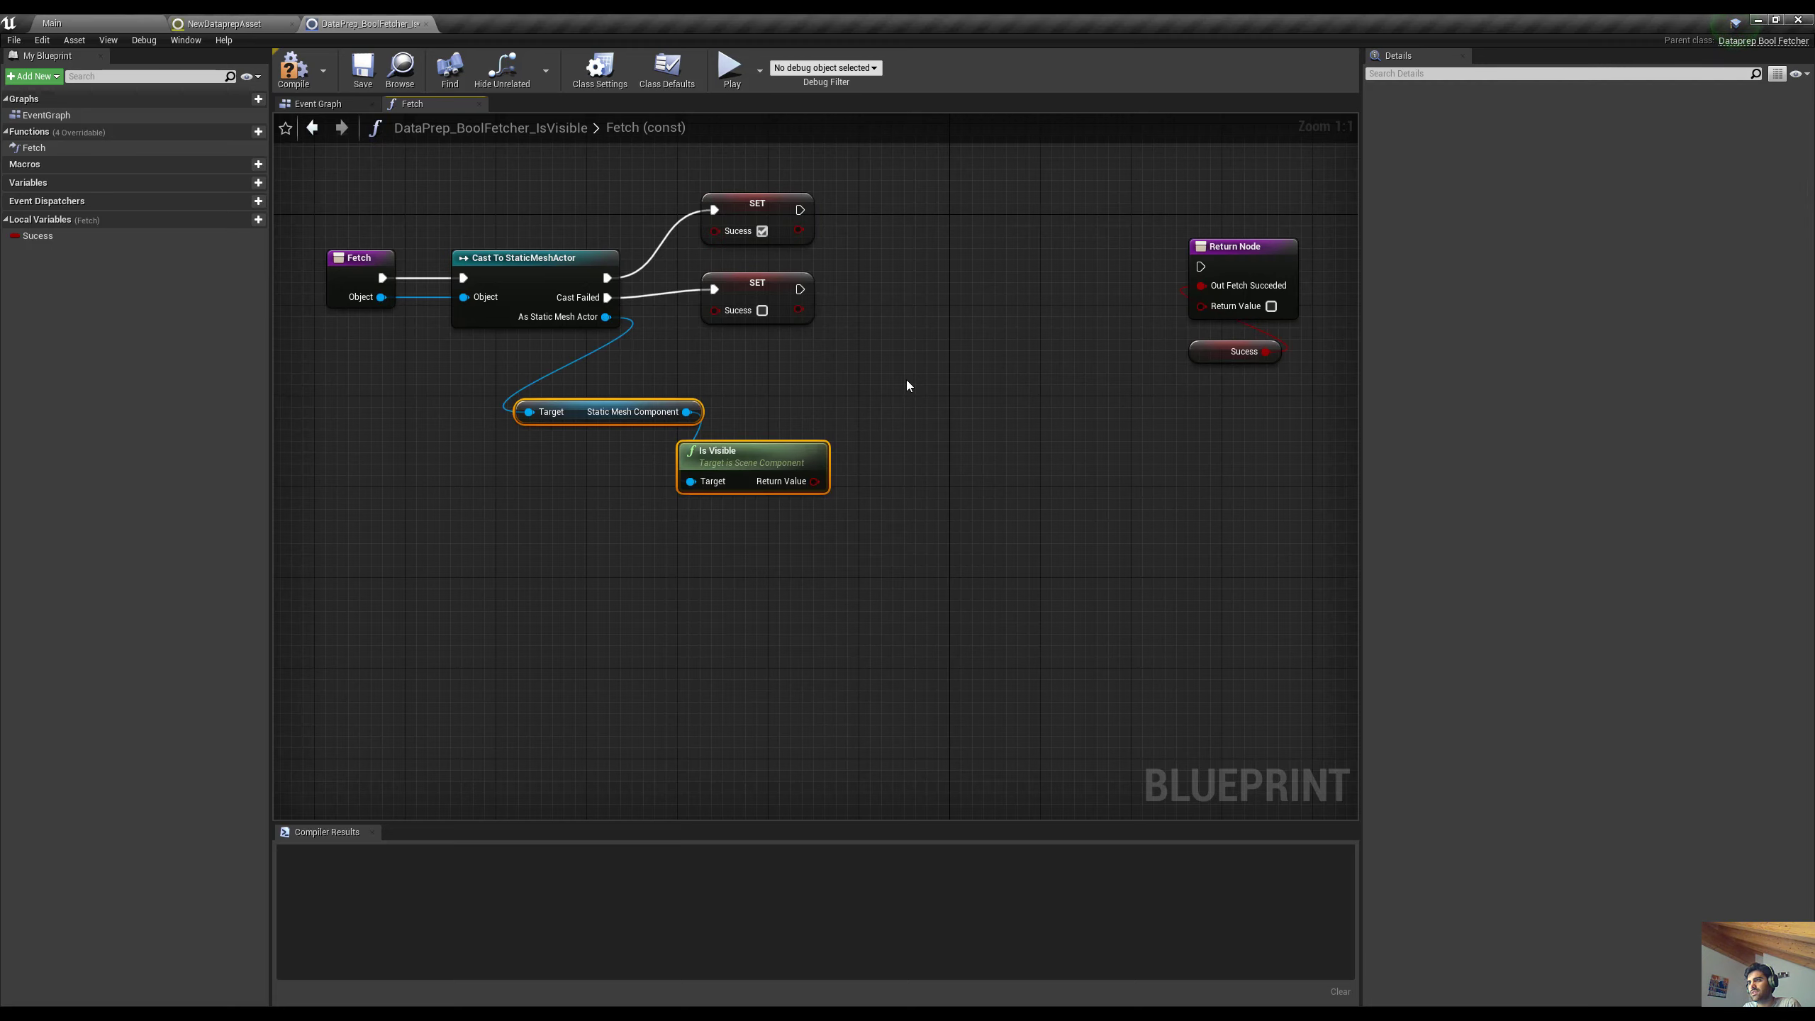
Rearrange the Is Visible and Static Mesh Component nodes below the Set nodes and connect Is Visible's result to the Return Node's Return Value
{"action": "left_click_drag", "start_coordinate": [759, 465], "coordinate": [738, 405]}
{"action": "left_click", "coordinate": [871, 495]}
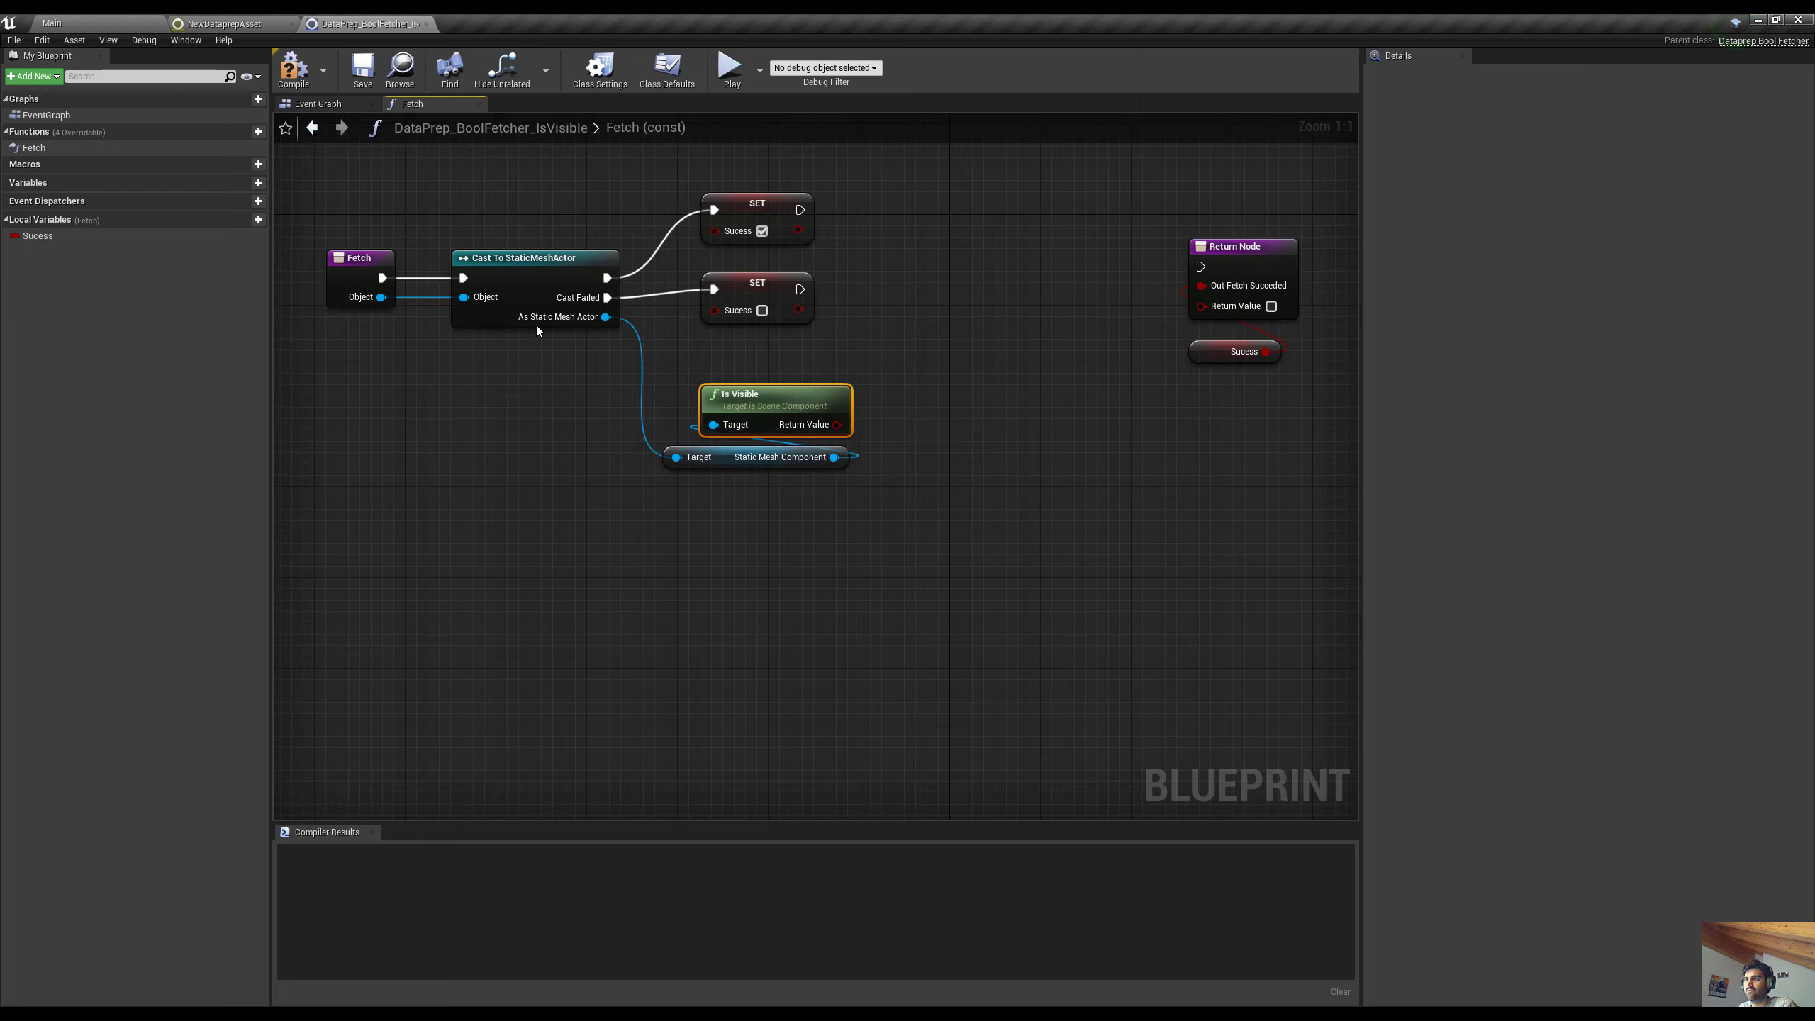
{"action": "right_click_drag", "start_coordinate": [759, 515], "coordinate": [773, 583]}
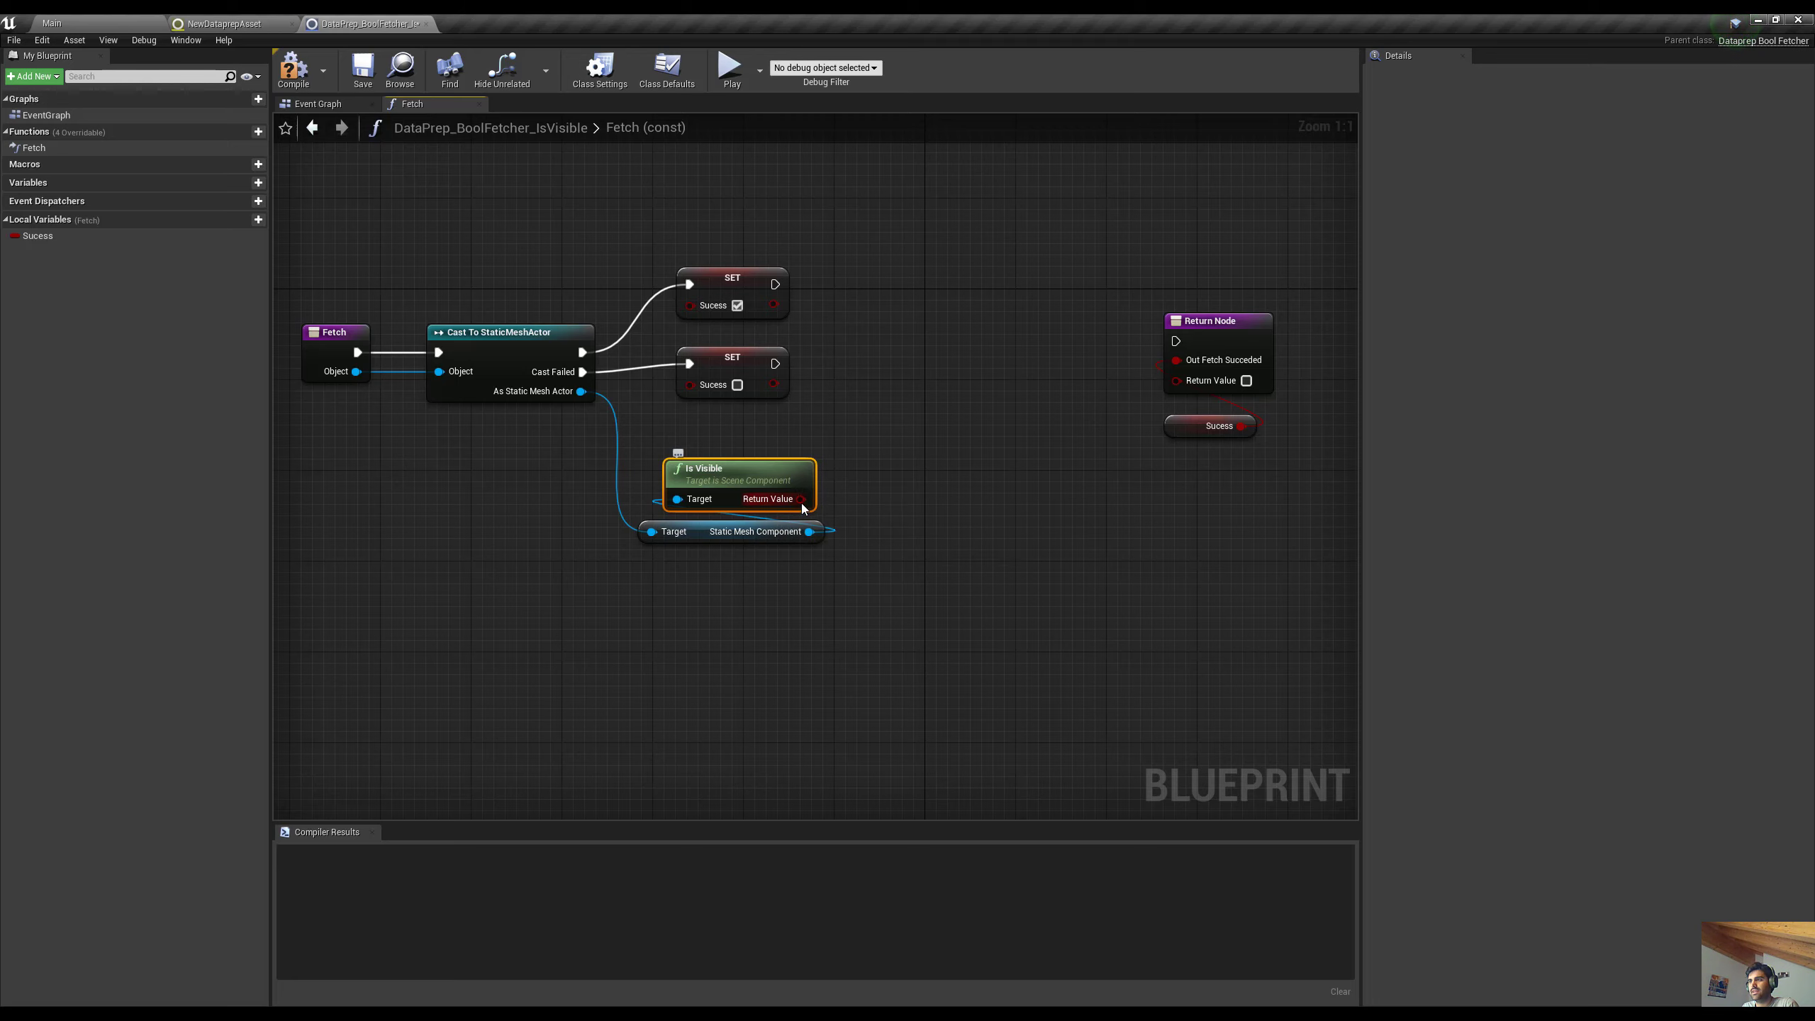
{"action": "left_click_drag", "start_coordinate": [801, 501], "coordinate": [1180, 382]}
{"action": "right_click_drag", "start_coordinate": [1075, 488], "coordinate": [1068, 495]}
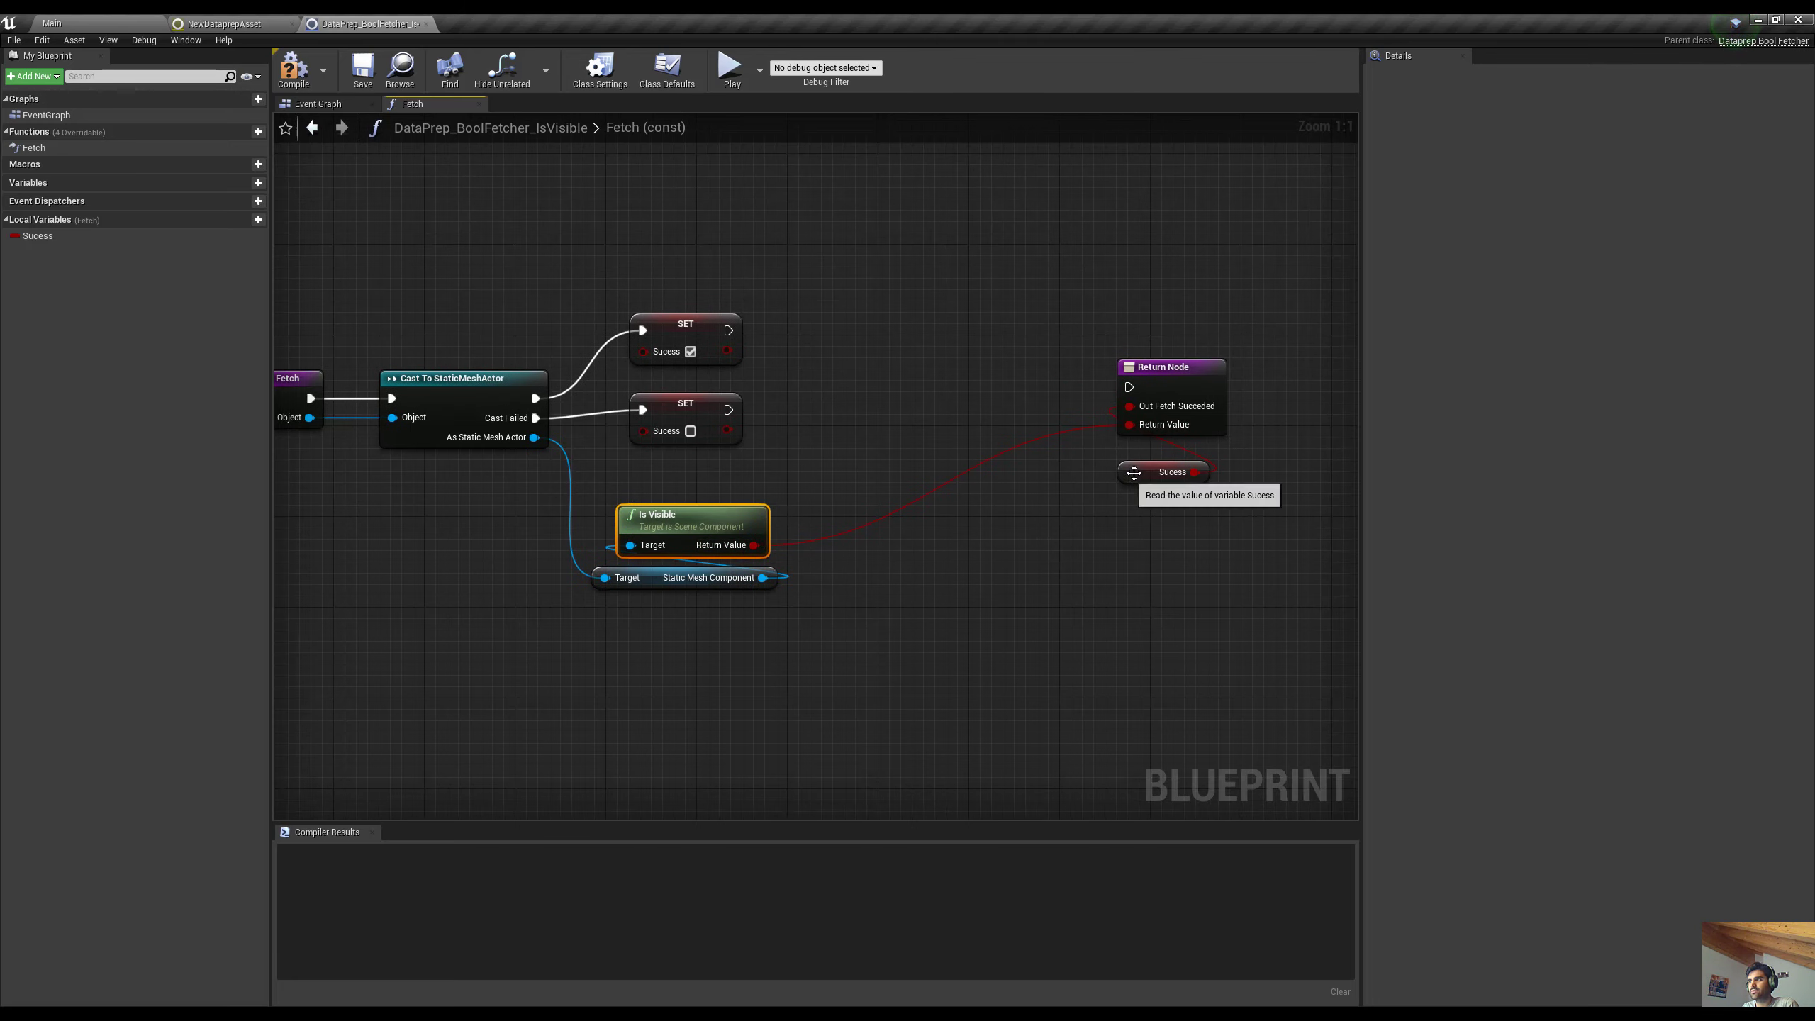
Connect the execution output of the Set Sucess node with the value true to the Return Node
{"action": "left_click", "coordinate": [1176, 468]}
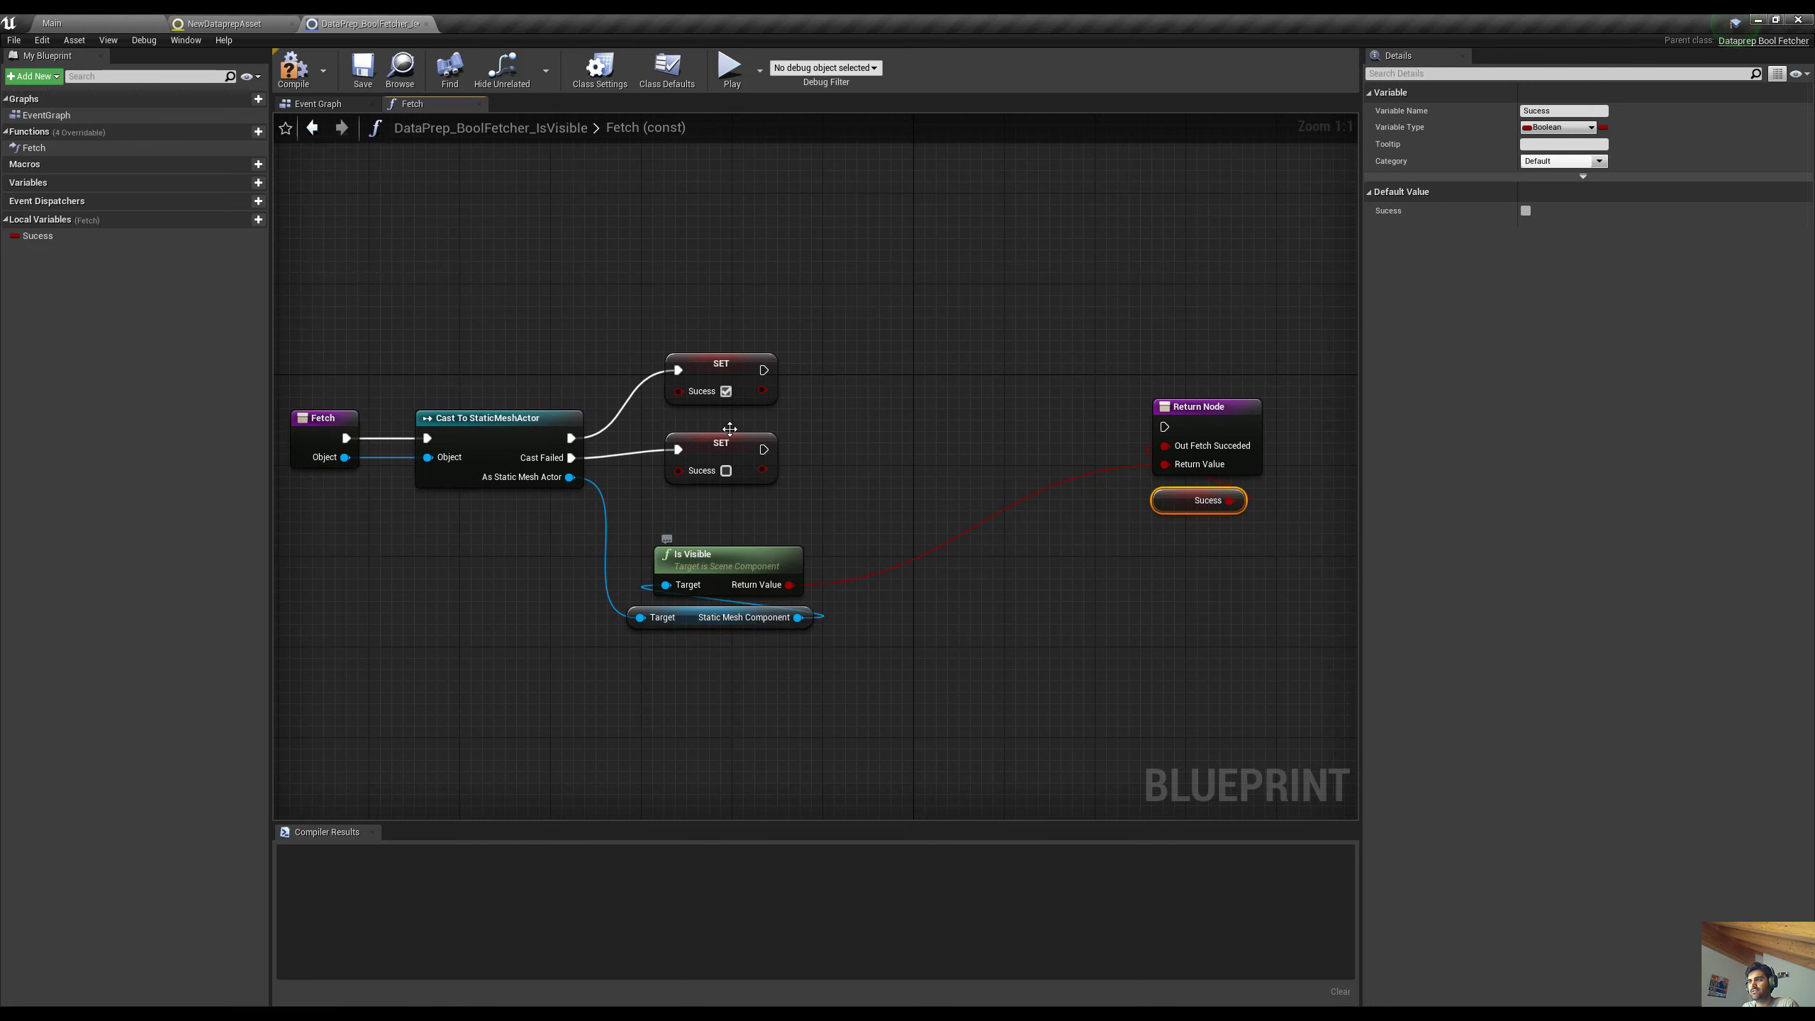
{"action": "left_click_drag", "start_coordinate": [763, 369], "coordinate": [1166, 427]}
{"action": "right_click_drag", "start_coordinate": [871, 499], "coordinate": [977, 403]}
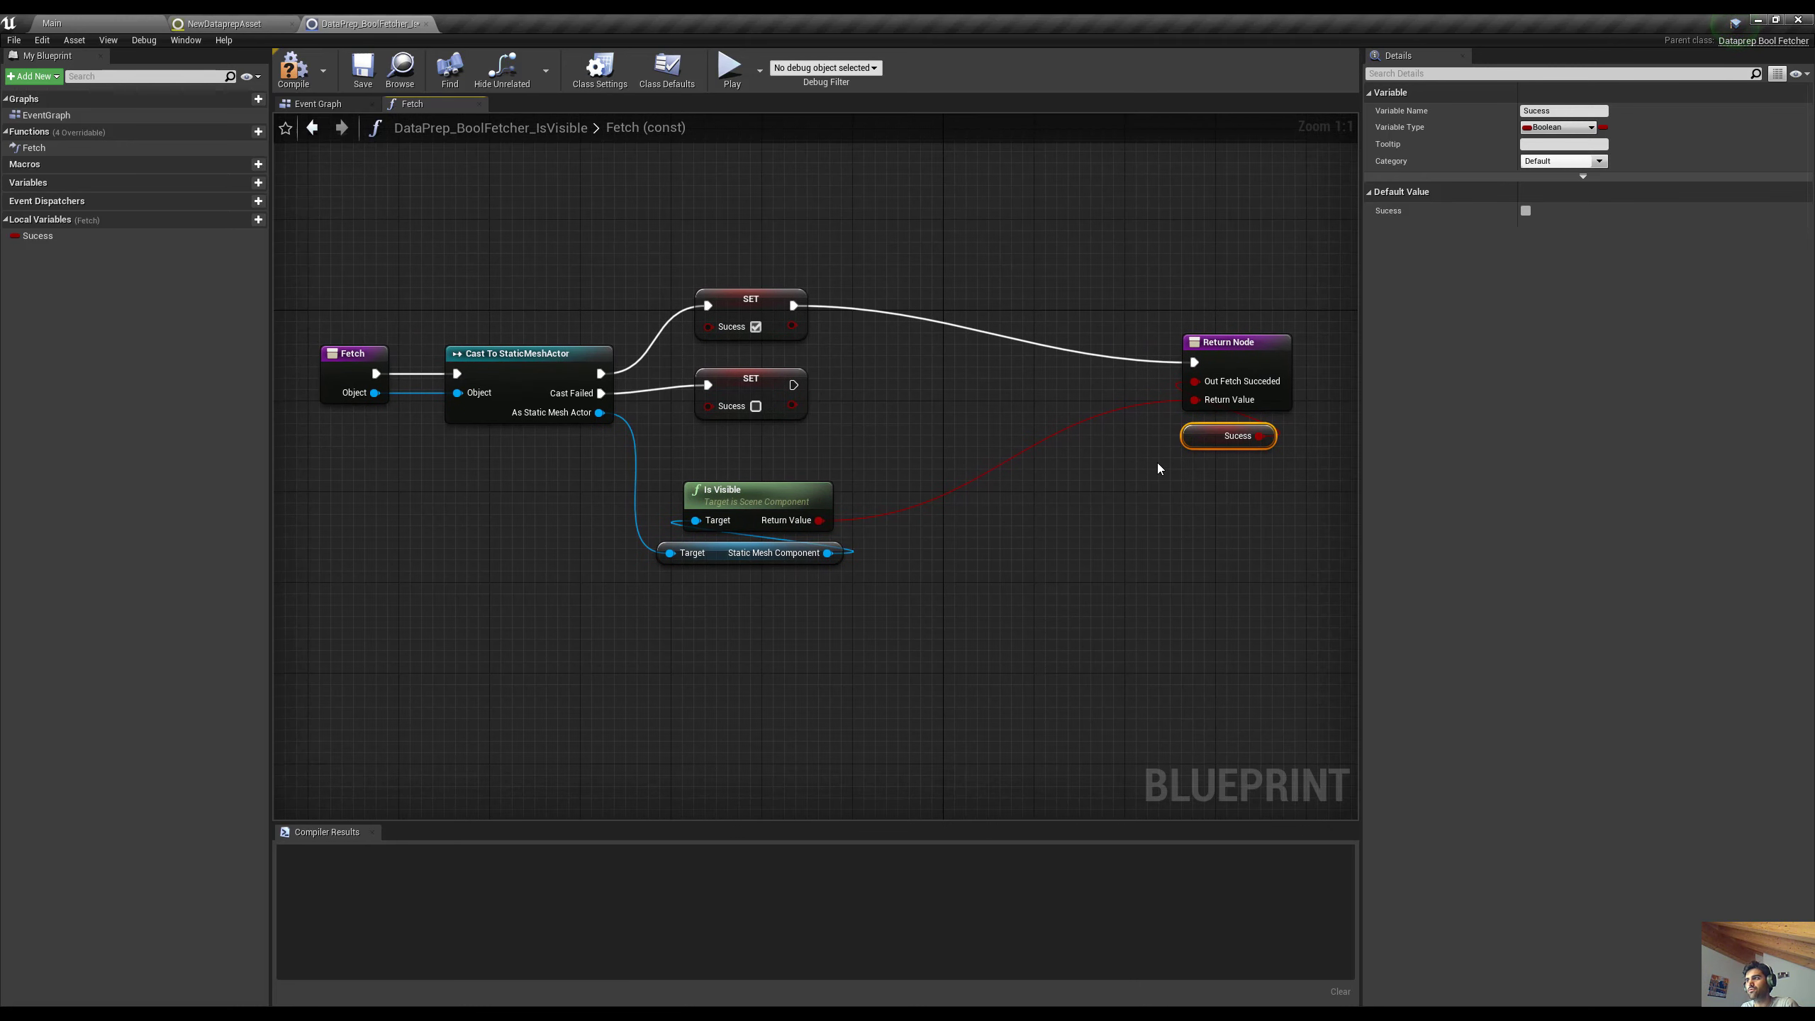
Move the Return Node and its Sucess getter closer to the Set nodes and compile the blueprint
{"action": "left_click_drag", "start_coordinate": [1170, 479], "coordinate": [1254, 312]}
{"action": "left_click_drag", "start_coordinate": [1241, 343], "coordinate": [1138, 354]}
{"action": "right_click_drag", "start_coordinate": [1065, 501], "coordinate": [1132, 462]}
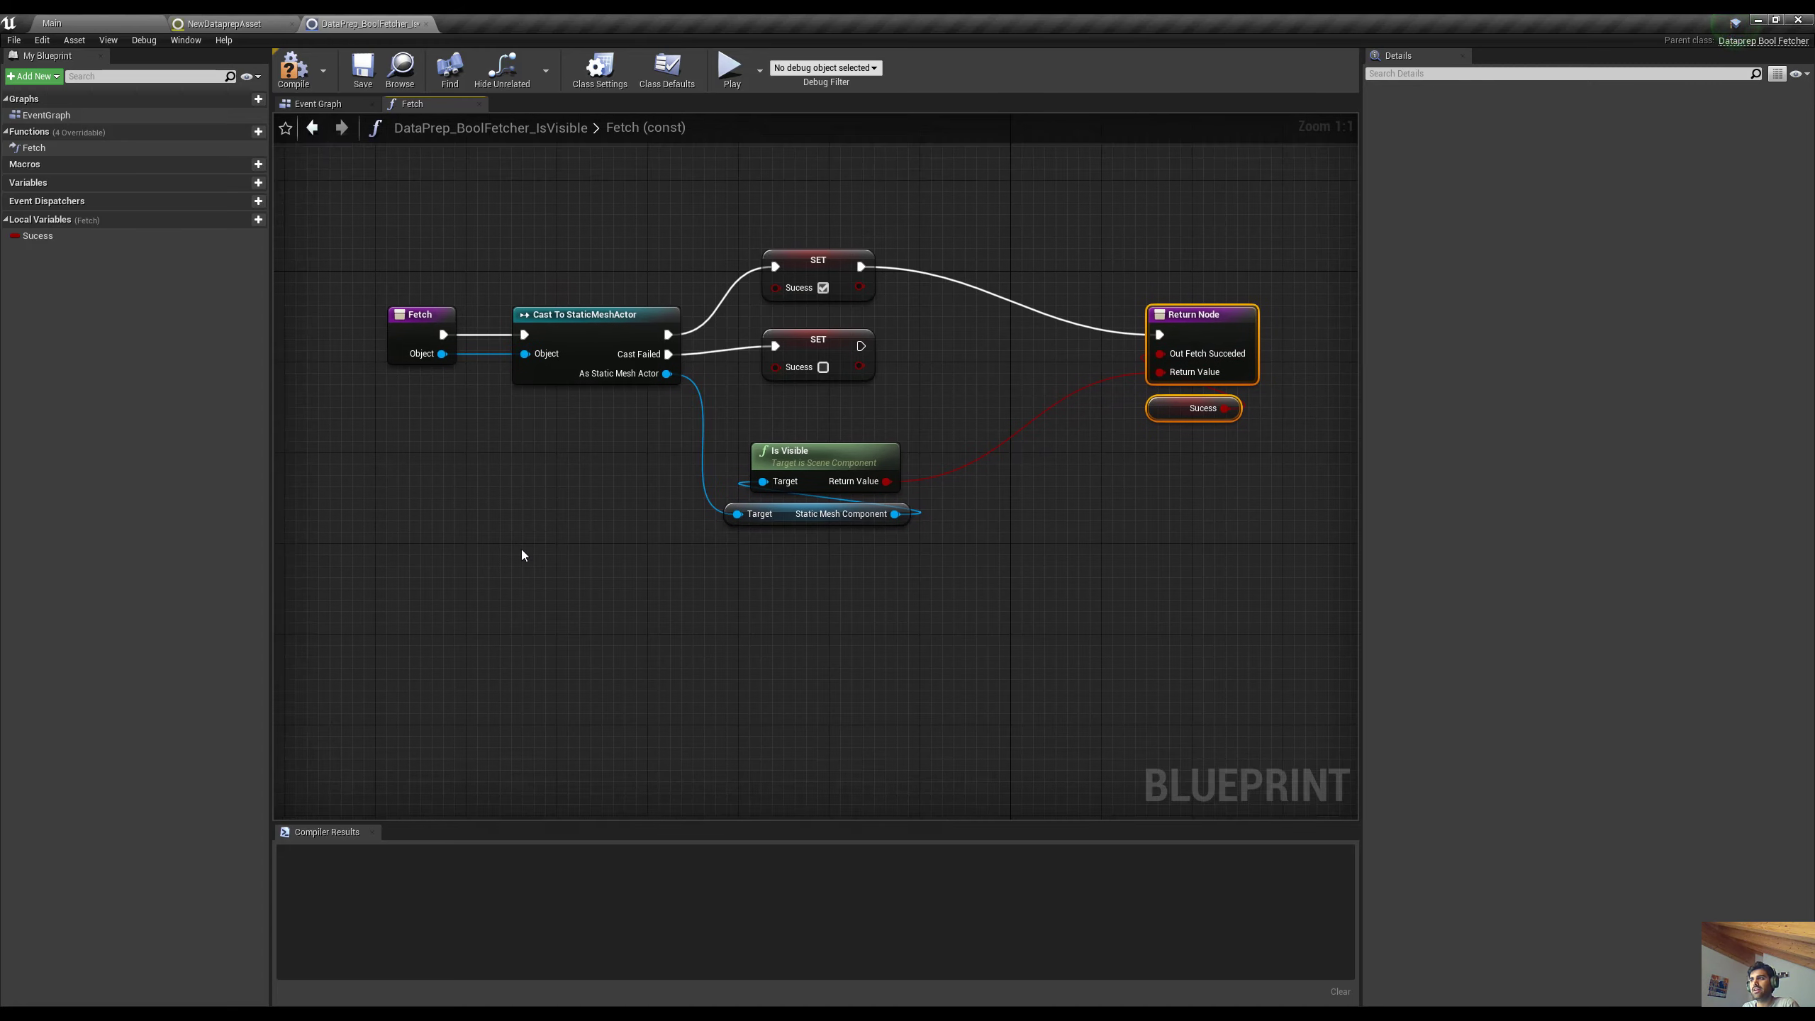
{"action": "right_click_drag", "start_coordinate": [522, 555], "coordinate": [502, 599]}
{"action": "left_click", "coordinate": [293, 68]}
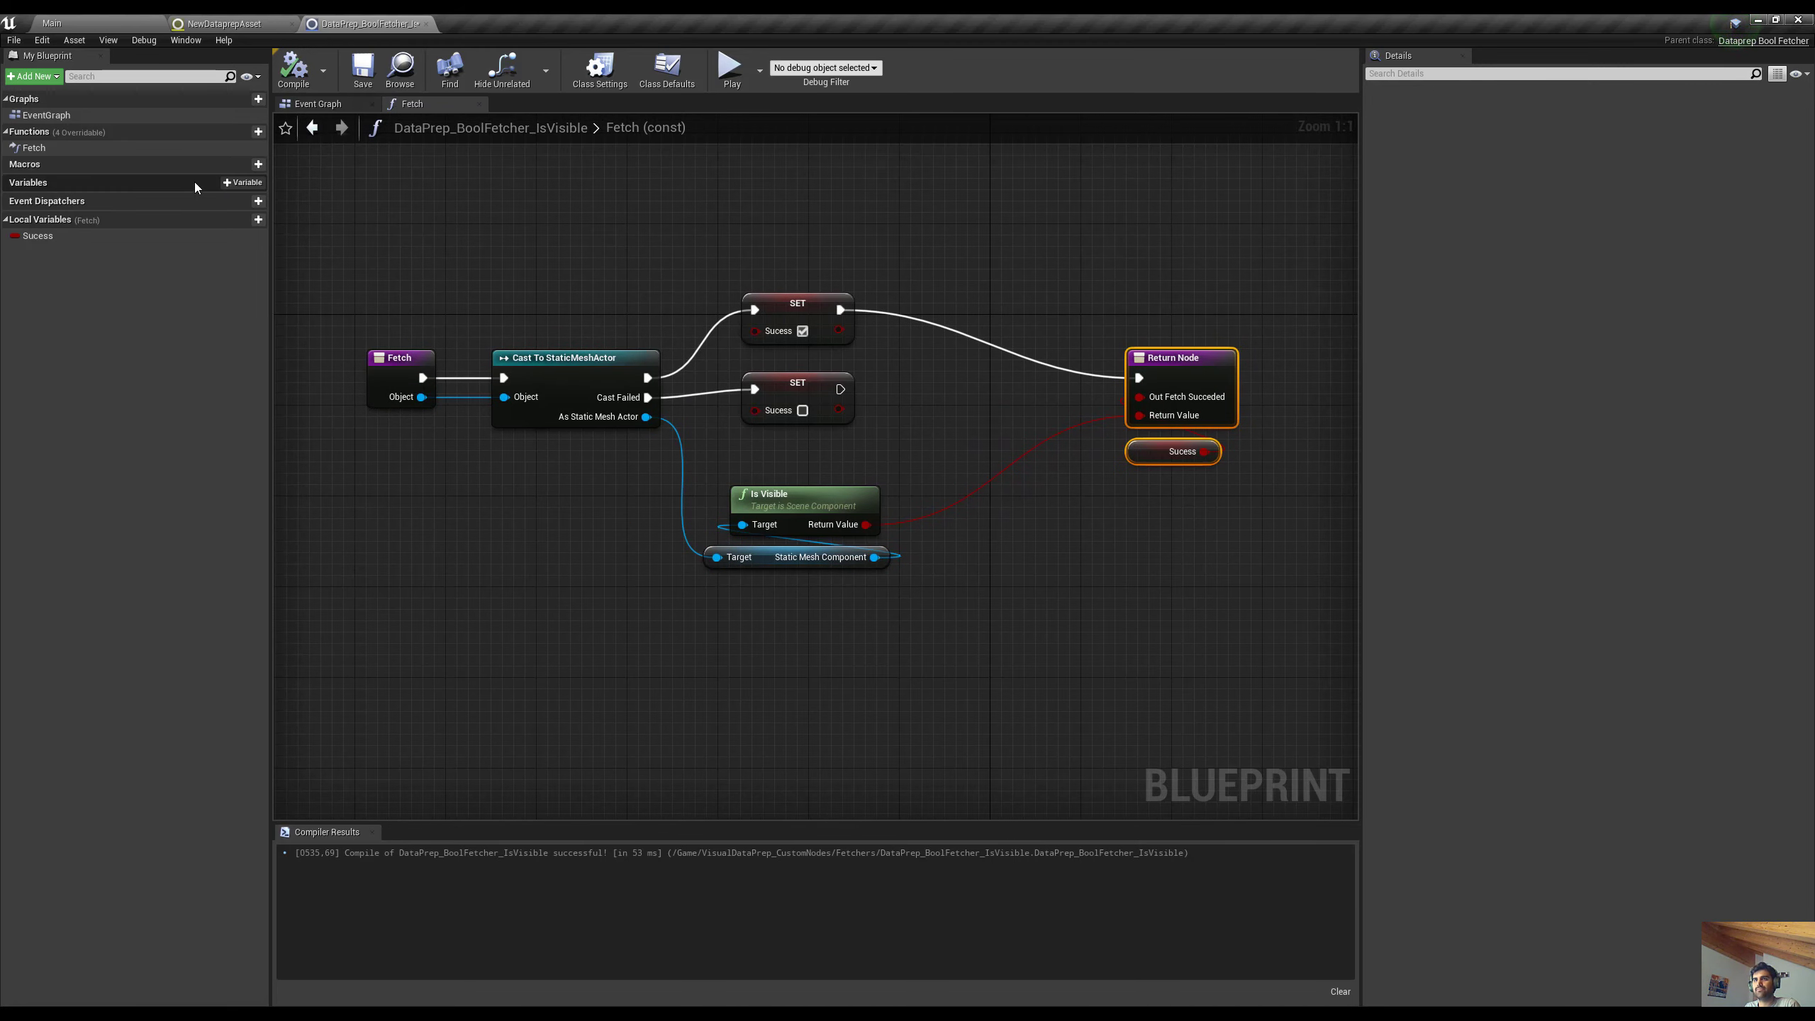
Override the Get Additional Keyword function in the fetcher blueprint and move its Return Node farther from the entry node
{"action": "left_click", "coordinate": [221, 23]}
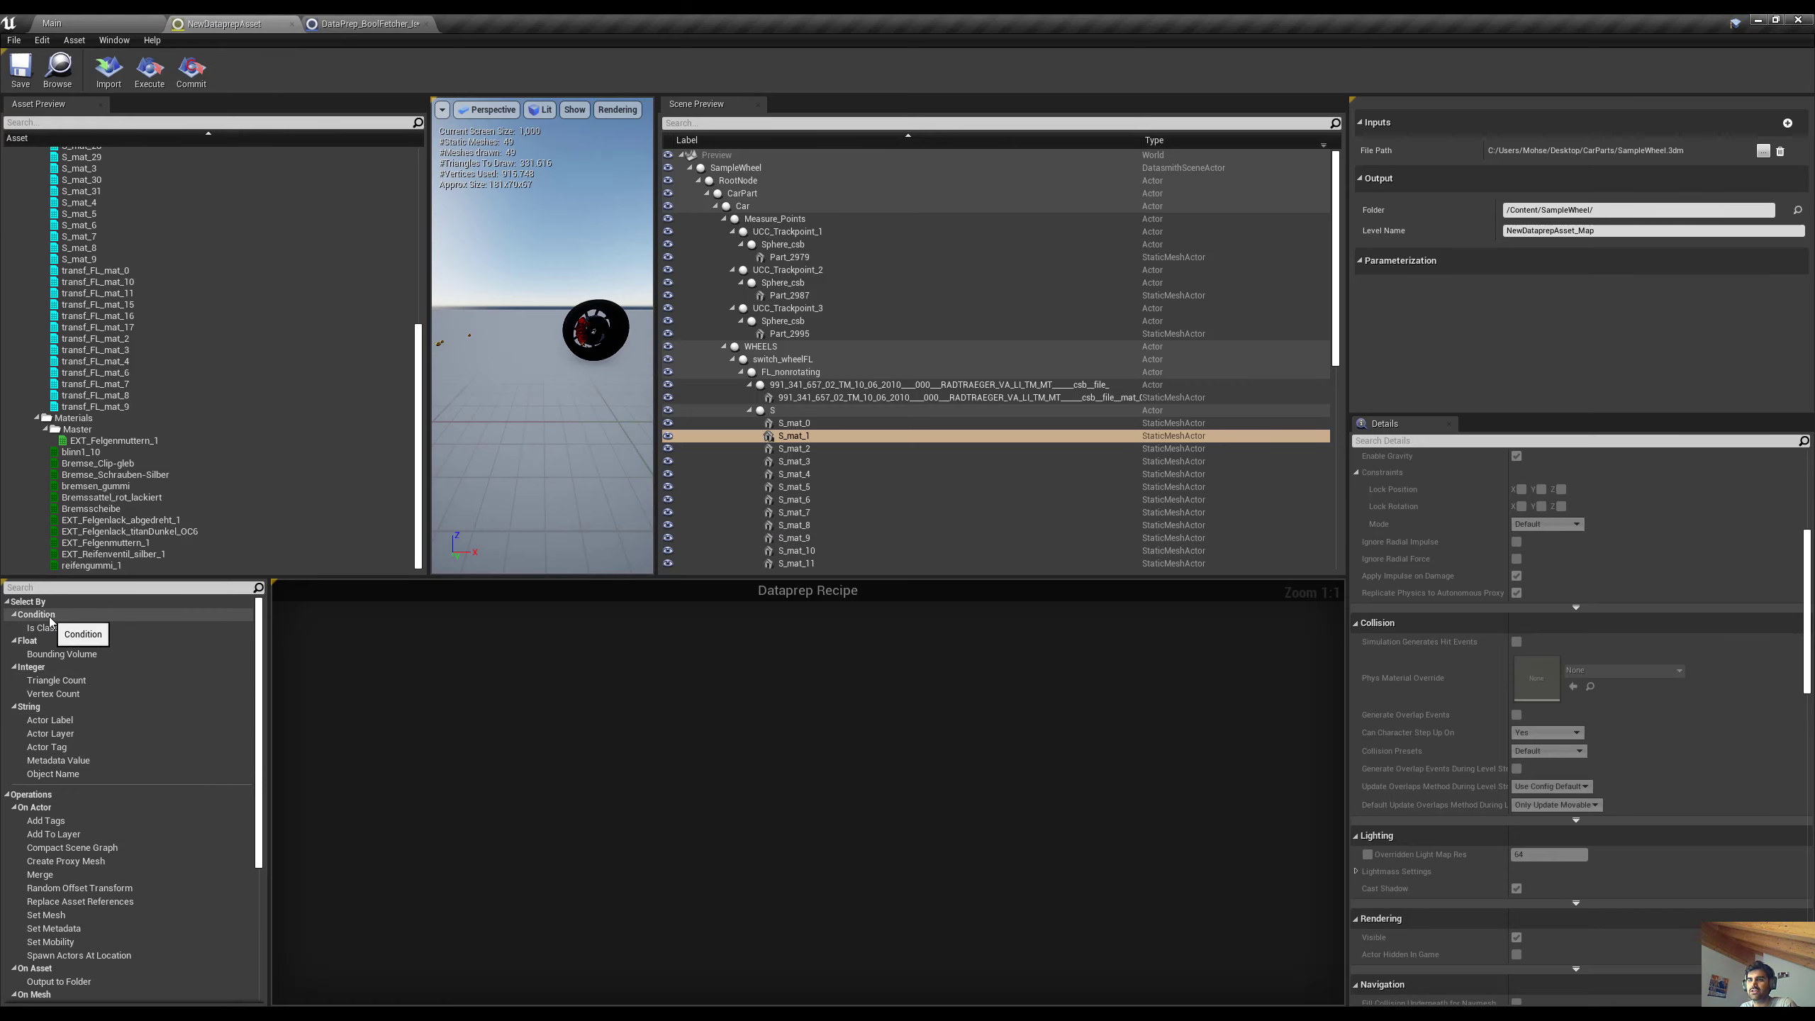
{"action": "left_click", "coordinate": [361, 24]}
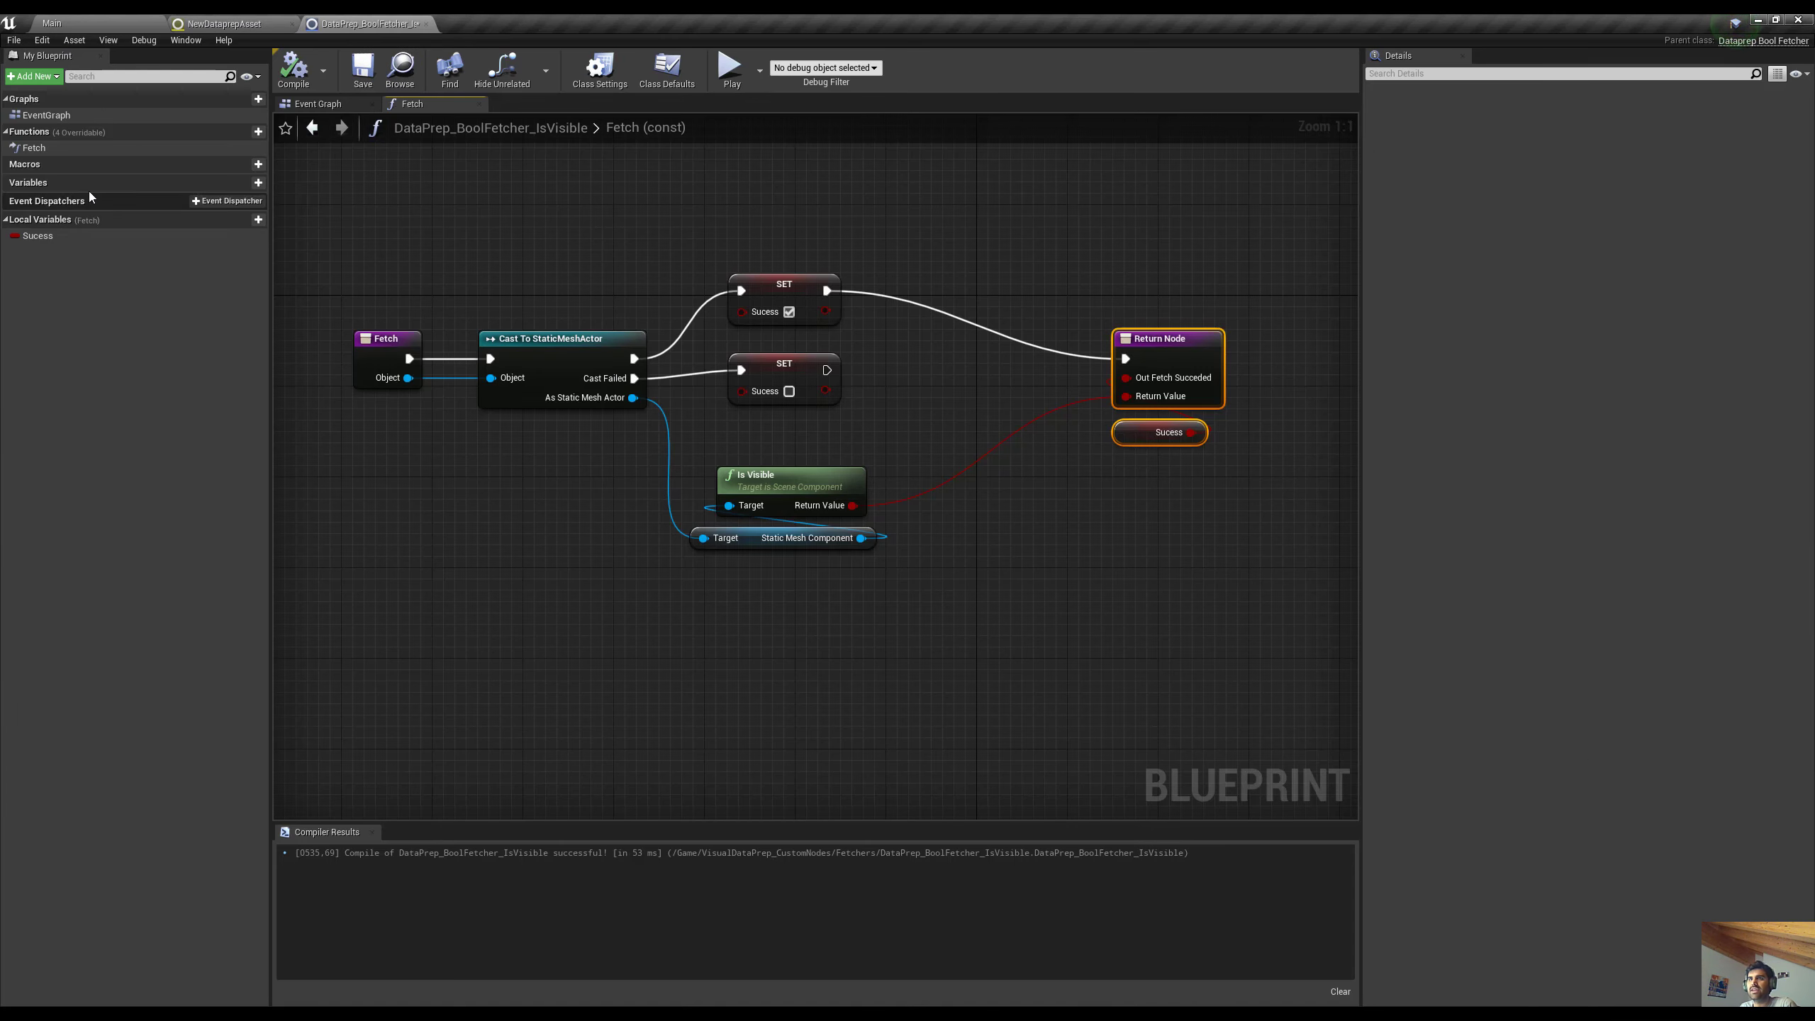
{"action": "left_click", "coordinate": [207, 133]}
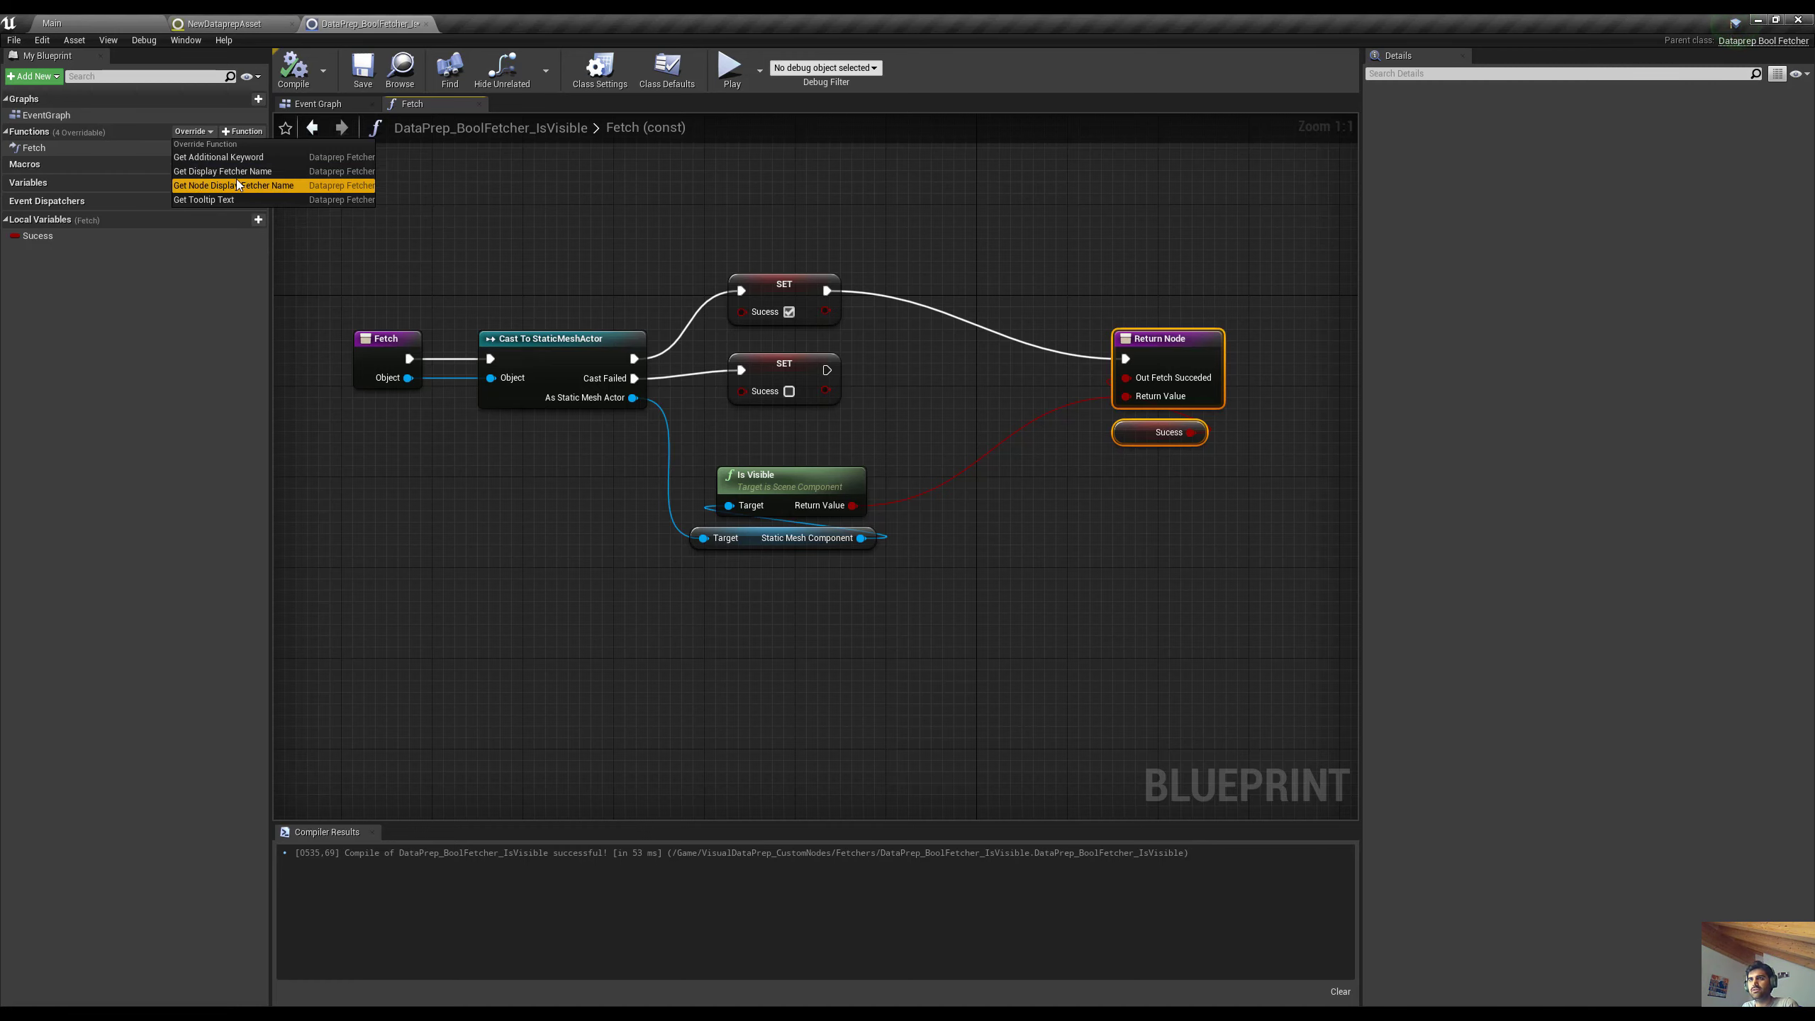
{"action": "left_click", "coordinate": [244, 159]}
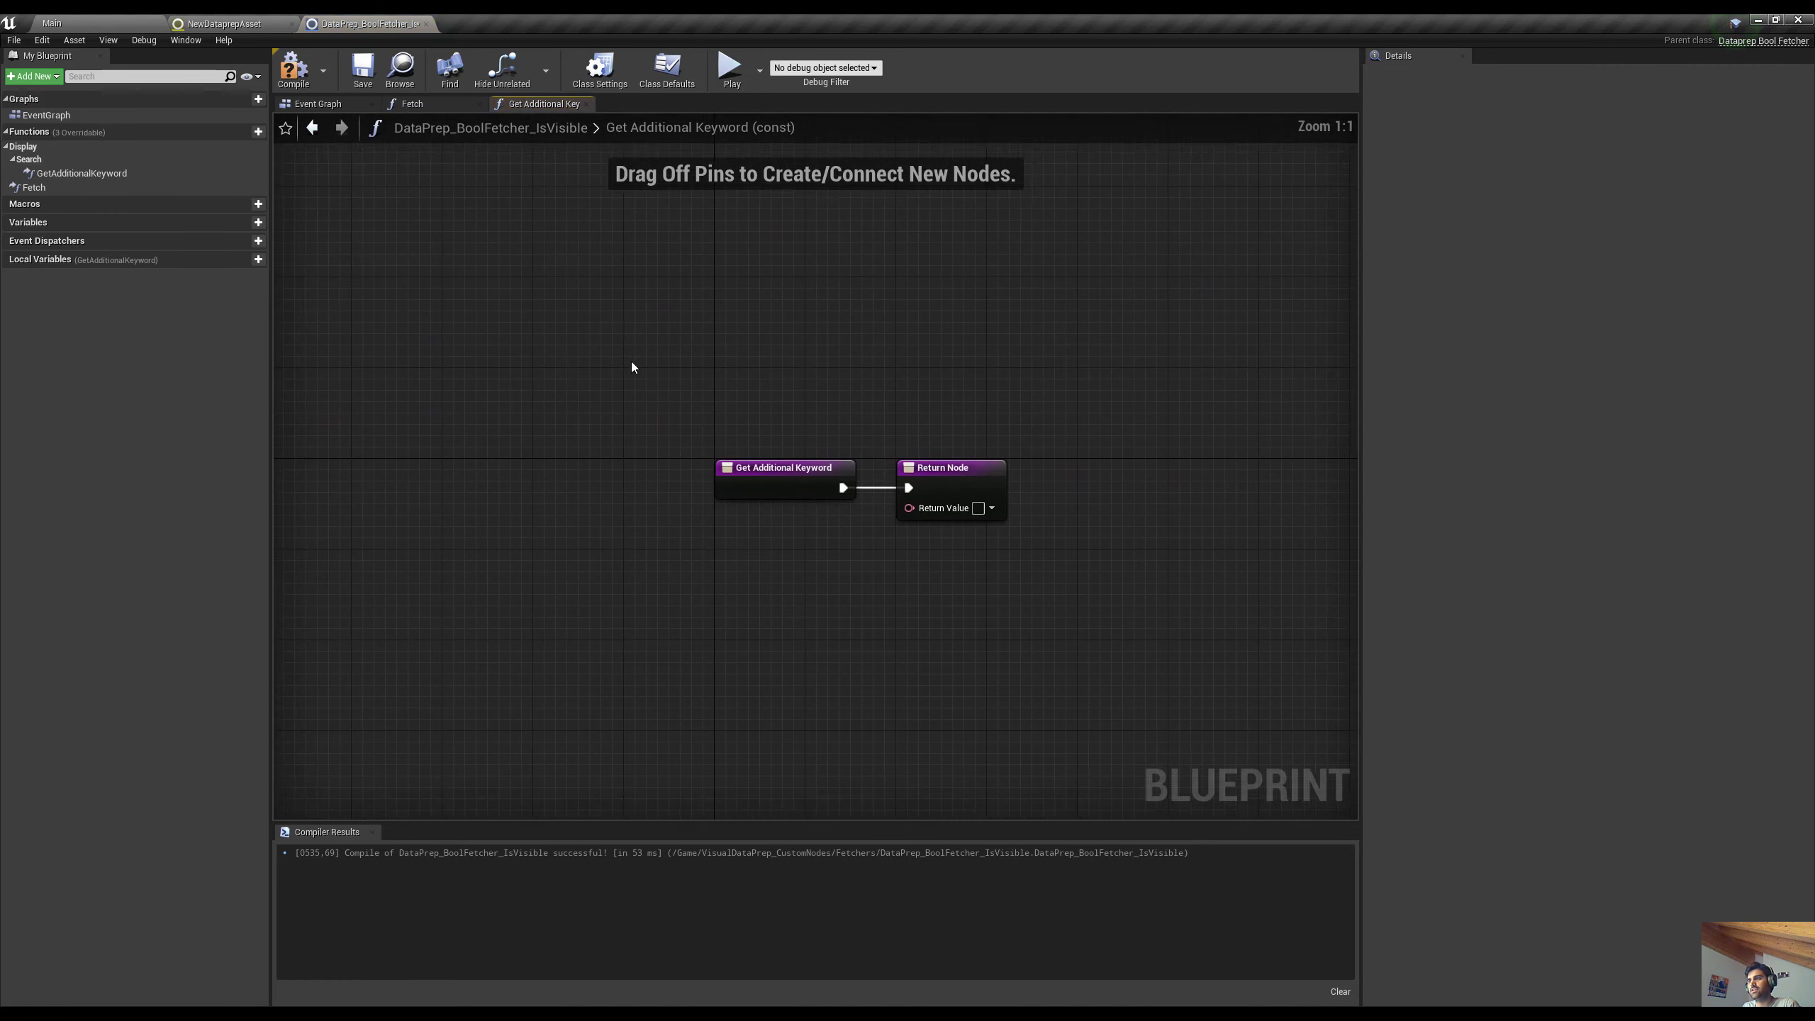
{"action": "left_click", "coordinate": [979, 487]}
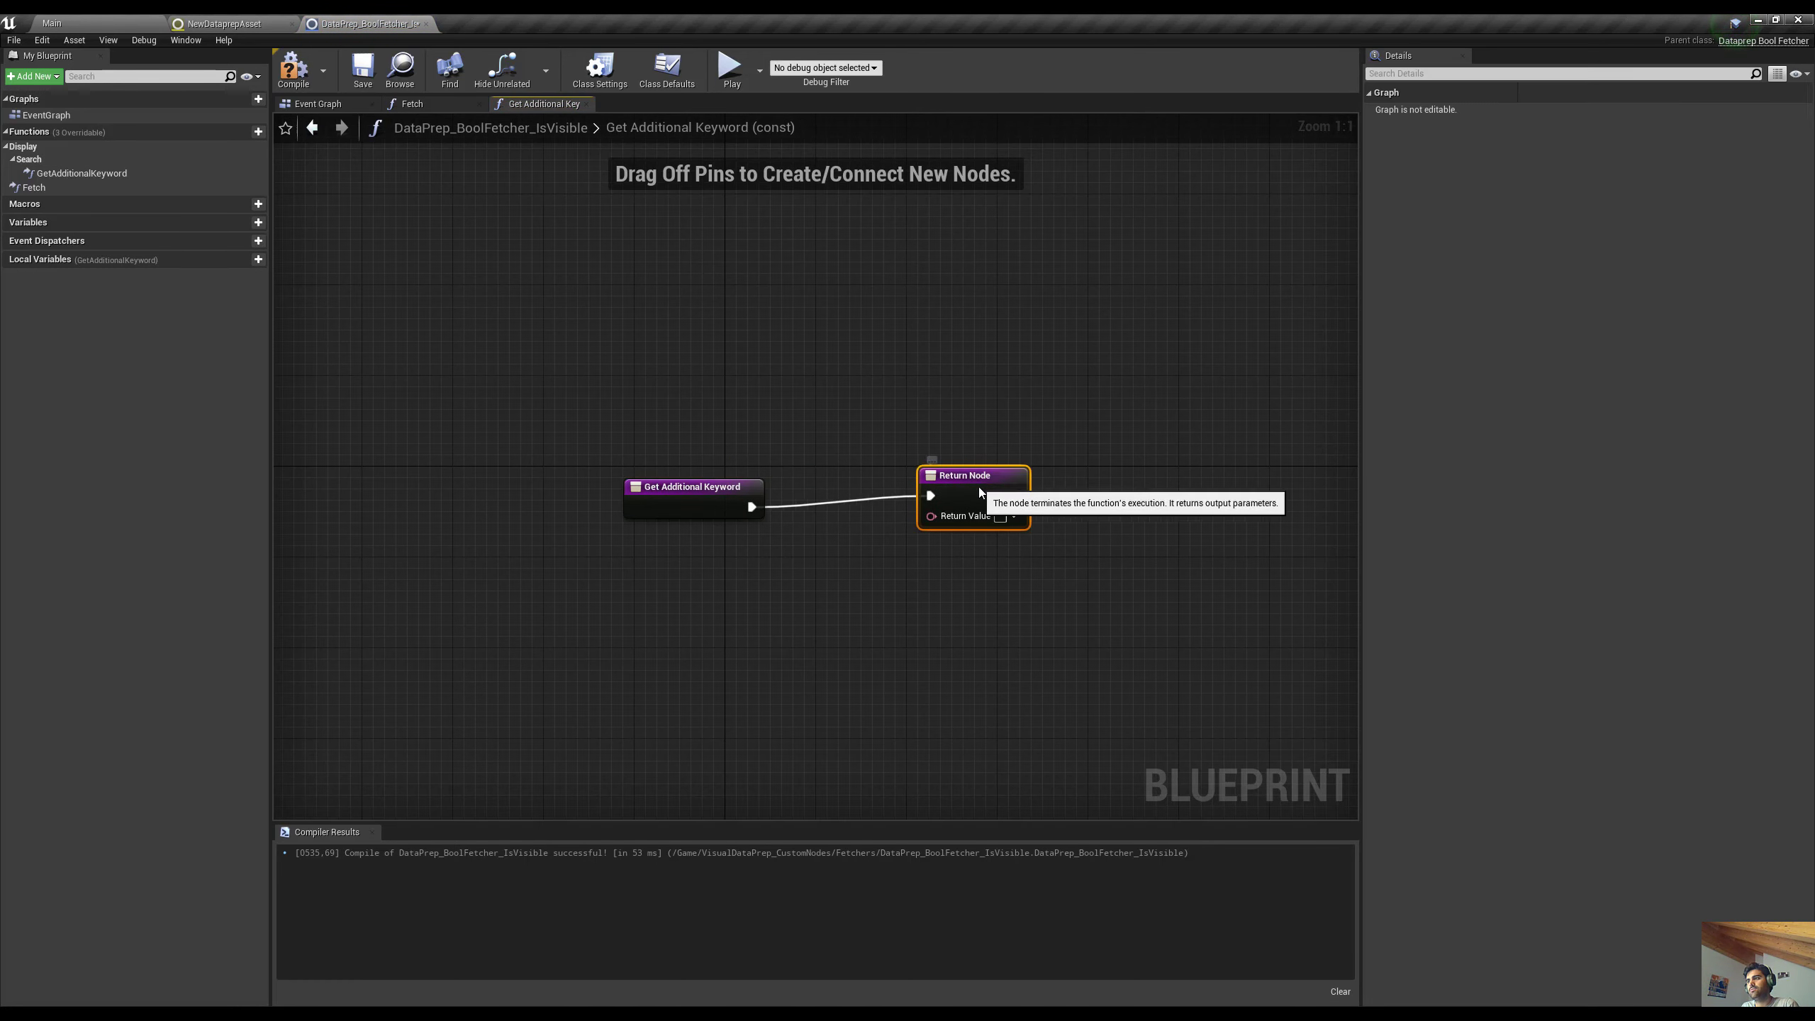
{"action": "left_click", "coordinate": [214, 23]}
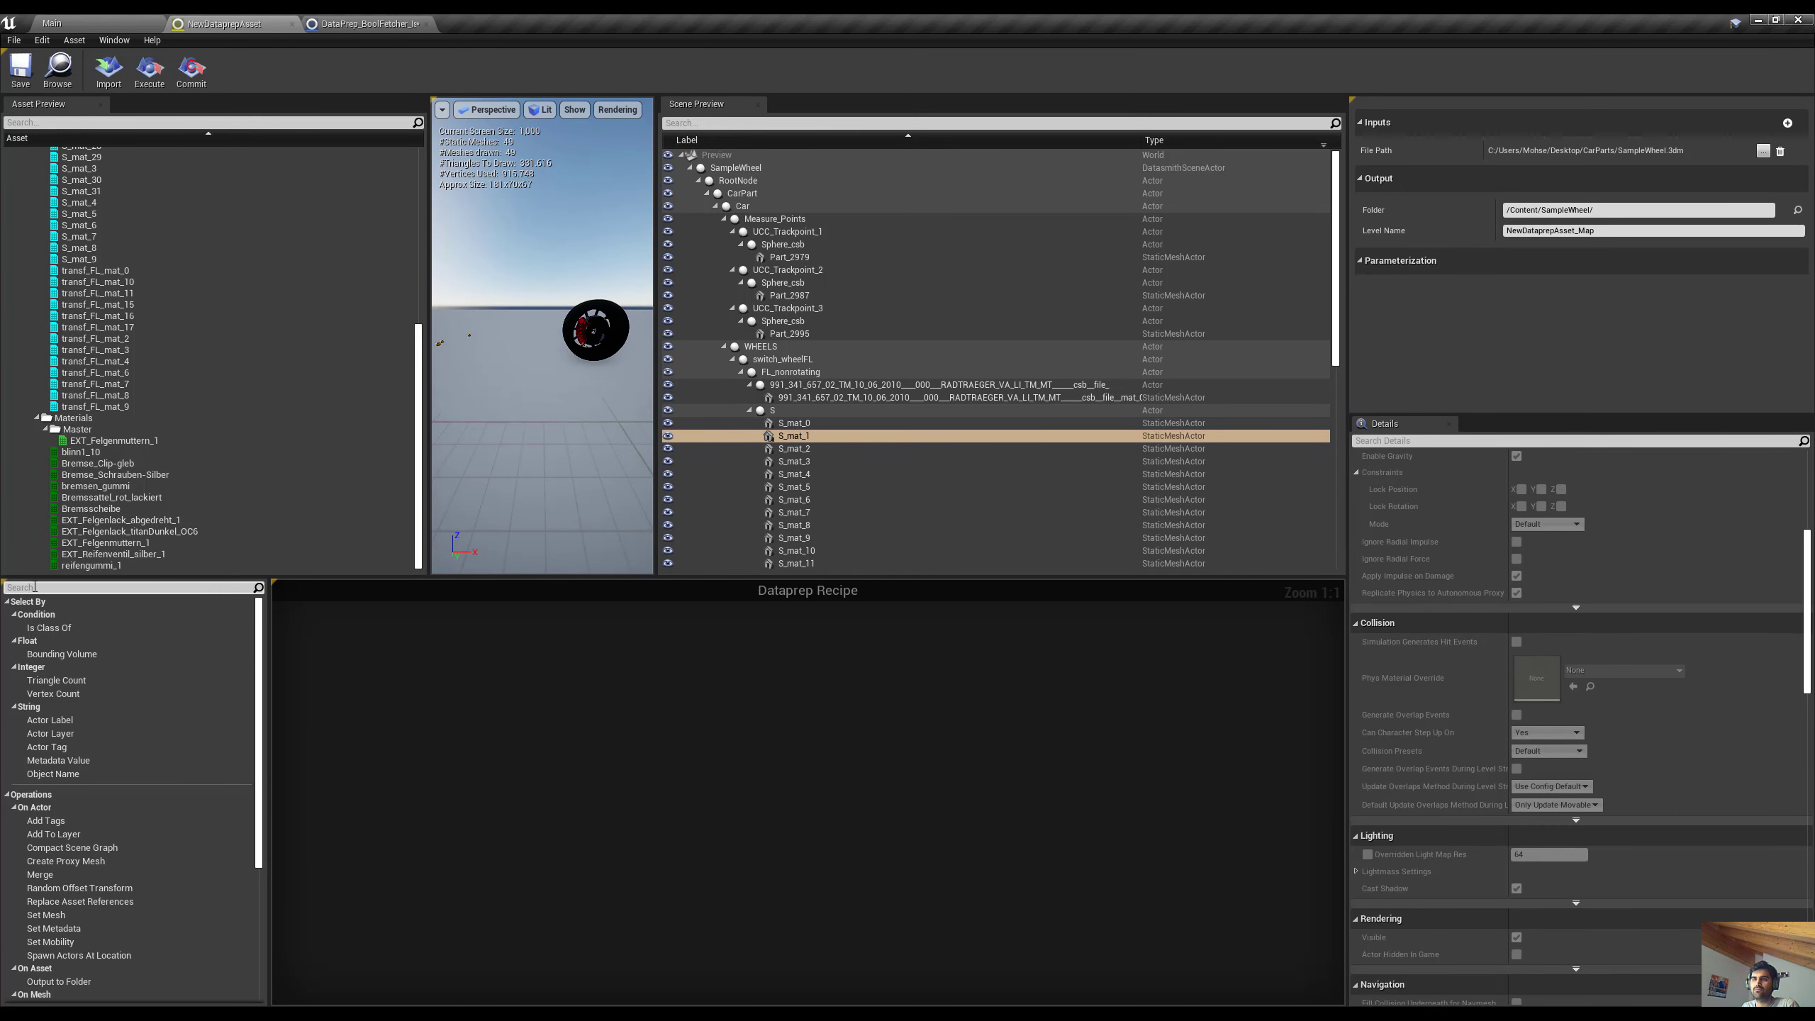
{"action": "left_click", "coordinate": [366, 23]}
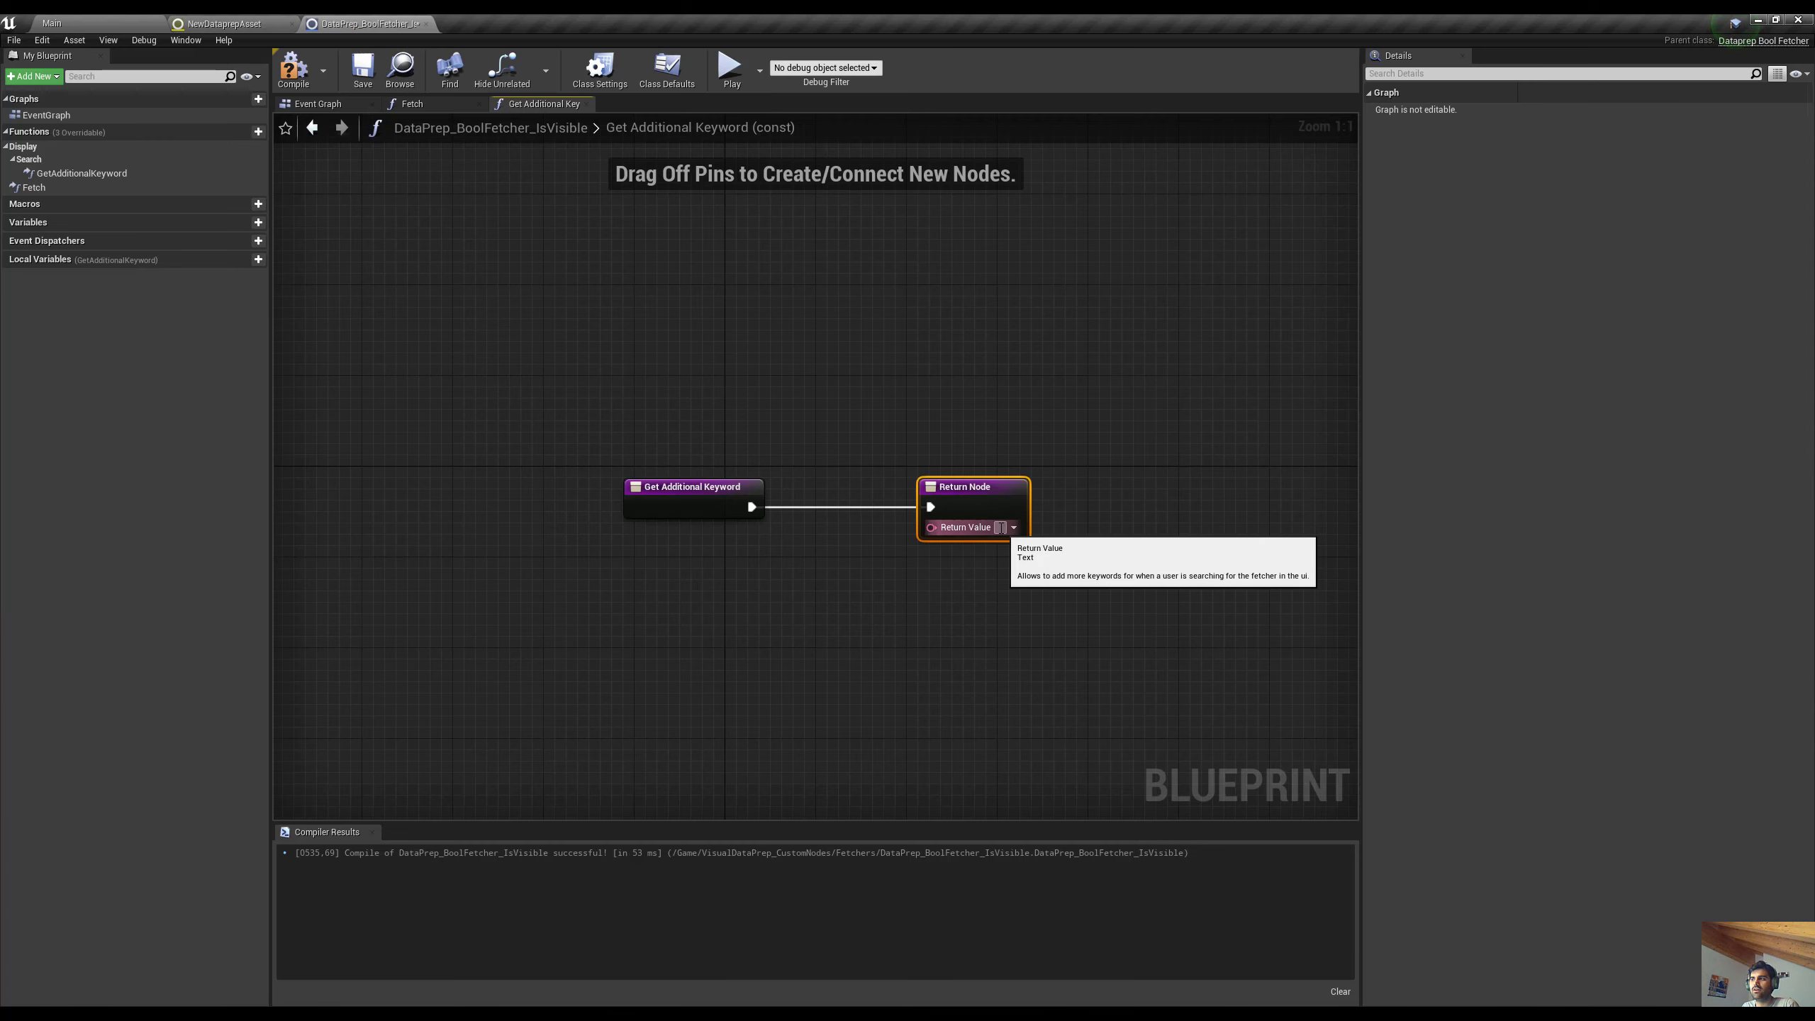
{"action": "left_click", "coordinate": [177, 22]}
{"action": "left_click", "coordinate": [303, 22]}
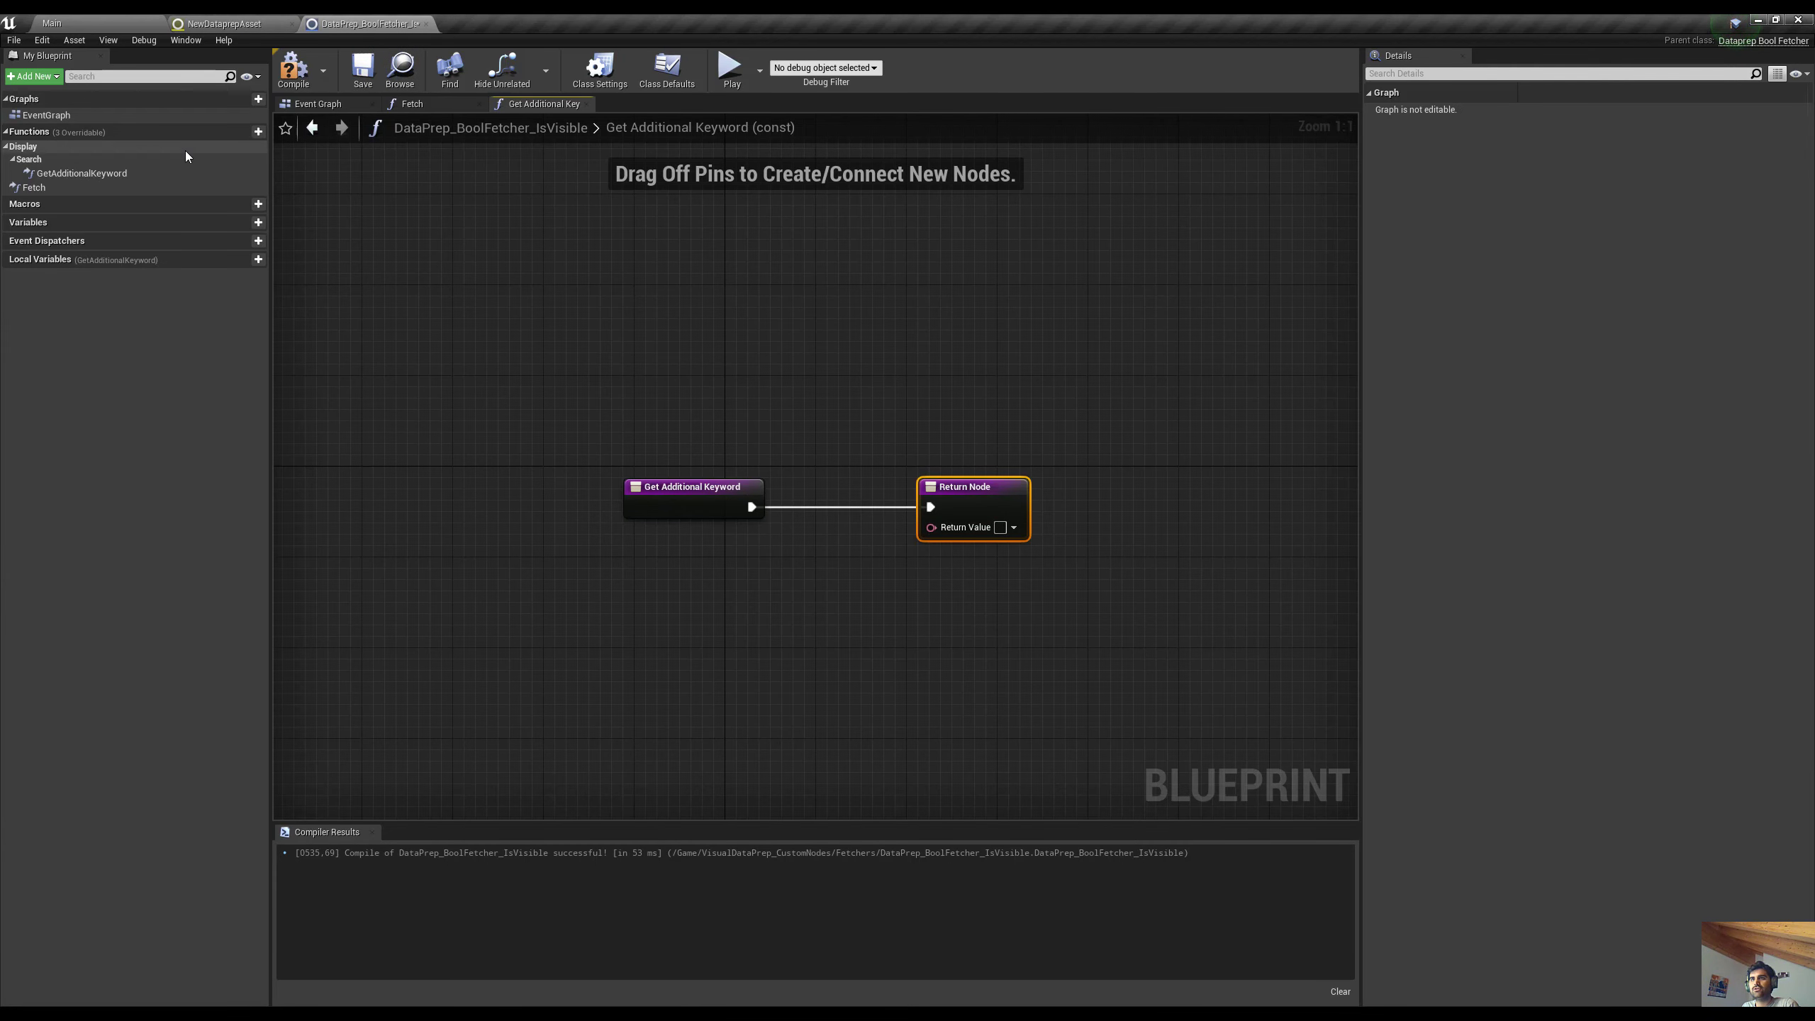
{"action": "left_click", "coordinate": [206, 132]}
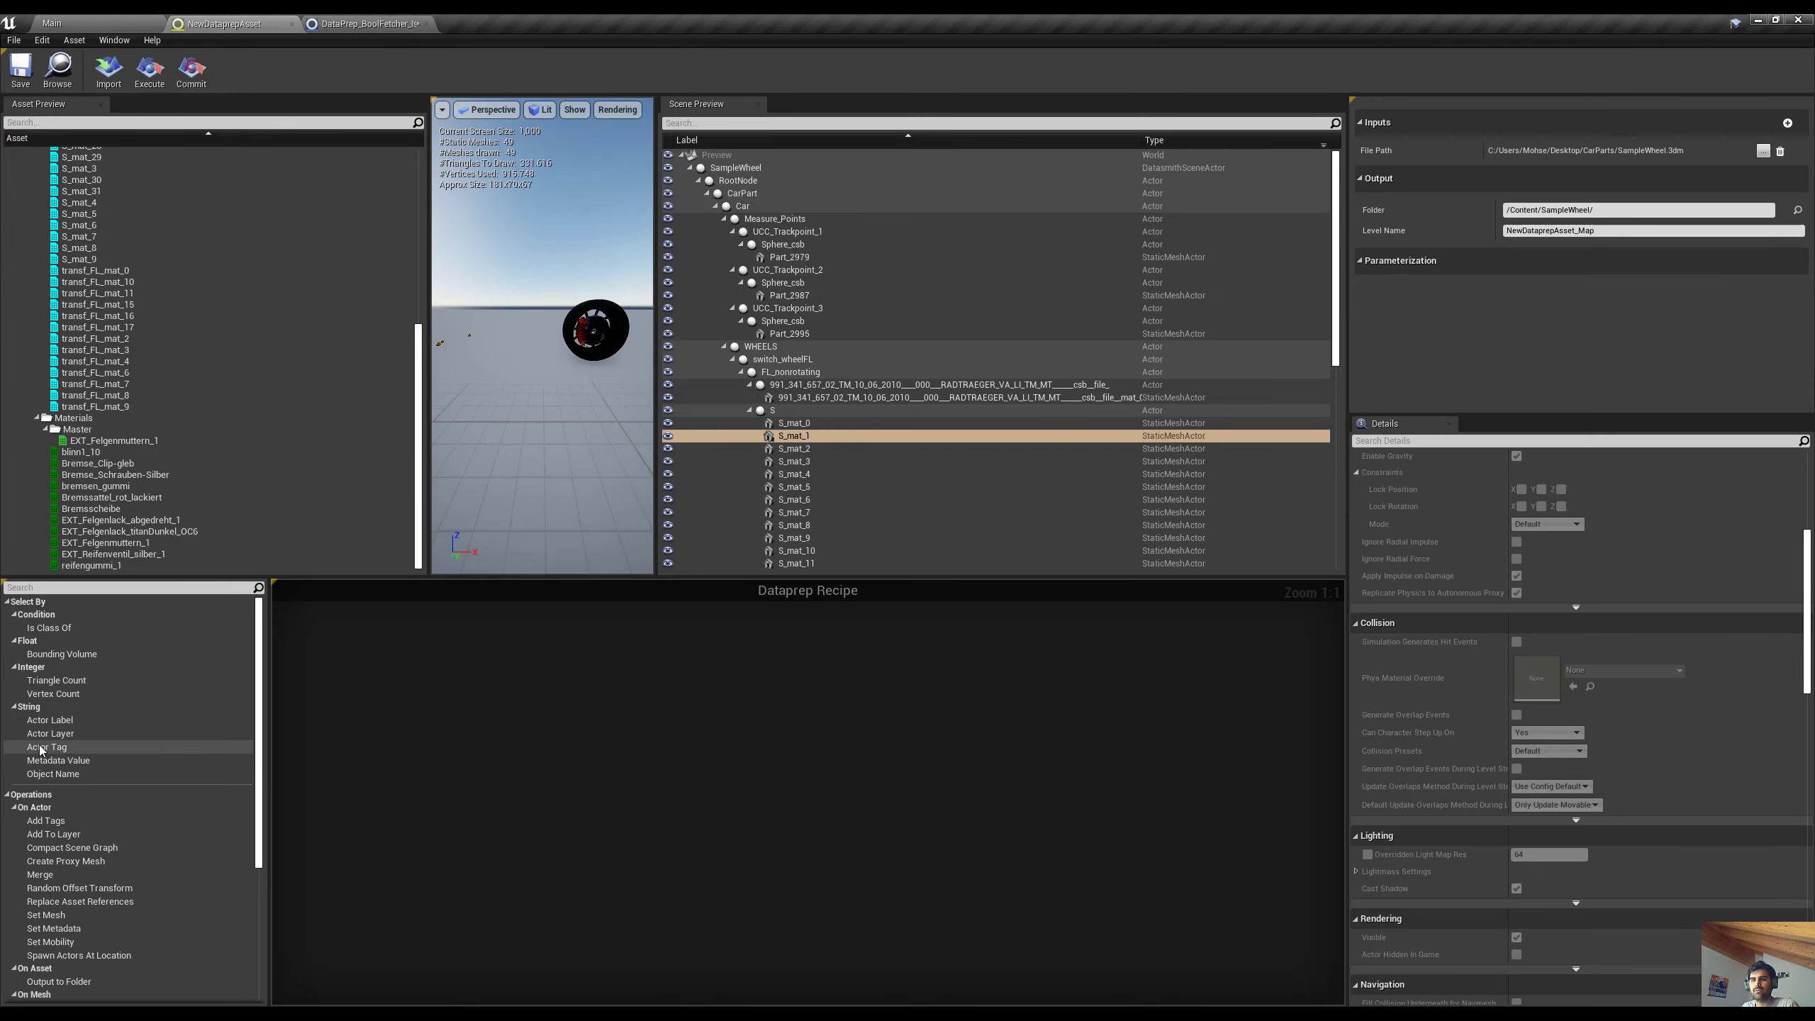
Place an Actor Tag filter in the Dataprep recipe to inspect its title and tooltip, and delete its action
{"action": "left_click_drag", "start_coordinate": [40, 749], "coordinate": [422, 619]}
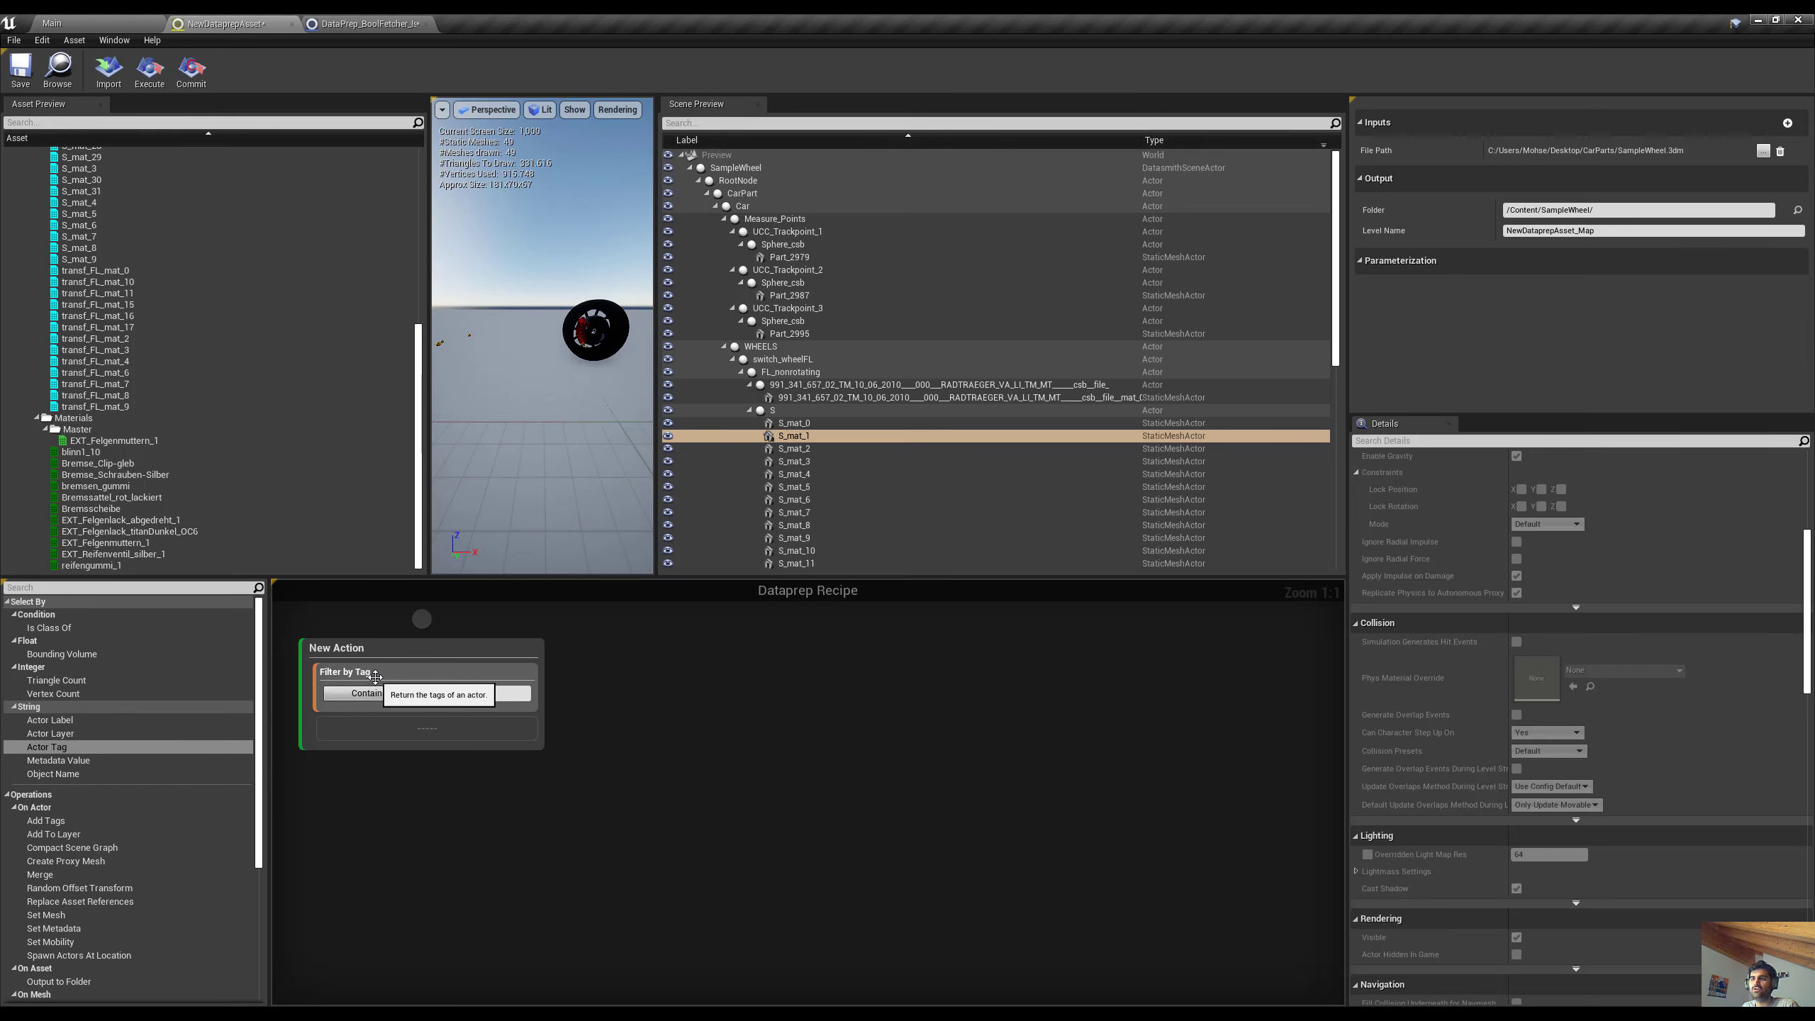
{"action": "left_click", "coordinate": [459, 671]}
{"action": "left_click", "coordinate": [449, 654]}
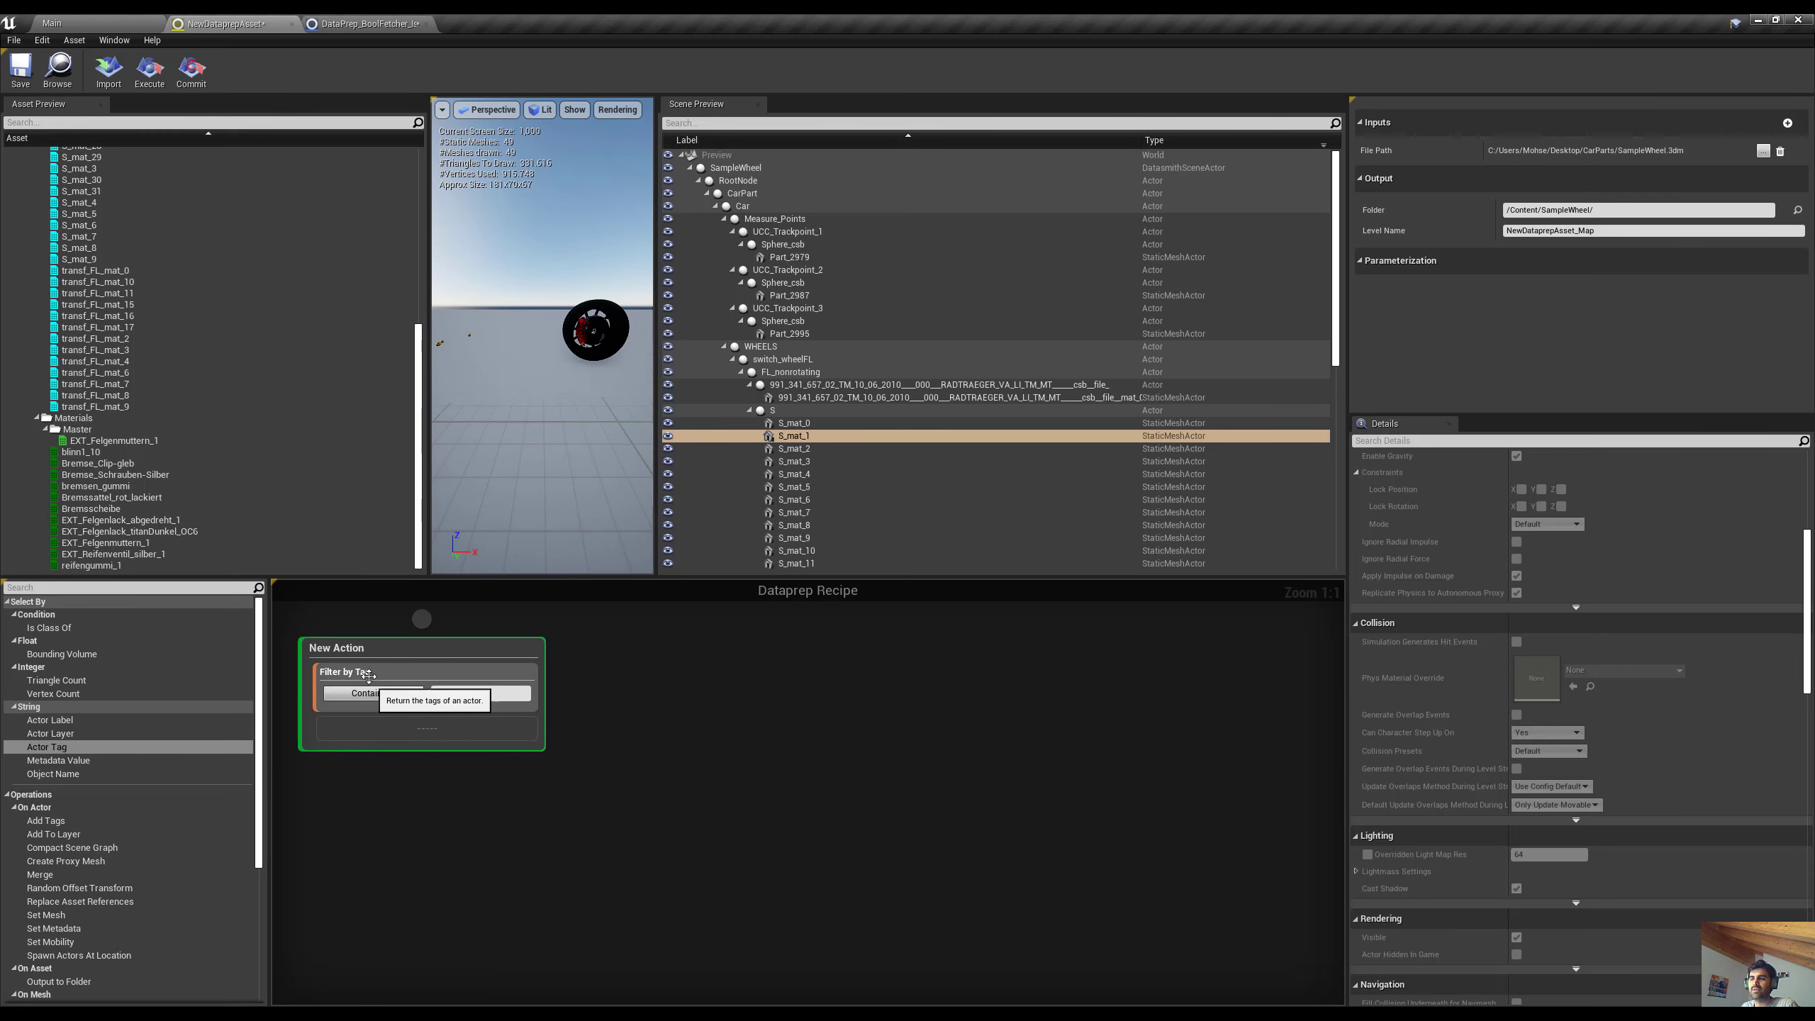
{"action": "left_click", "coordinate": [466, 663]}
{"action": "key", "text": "Delete"}
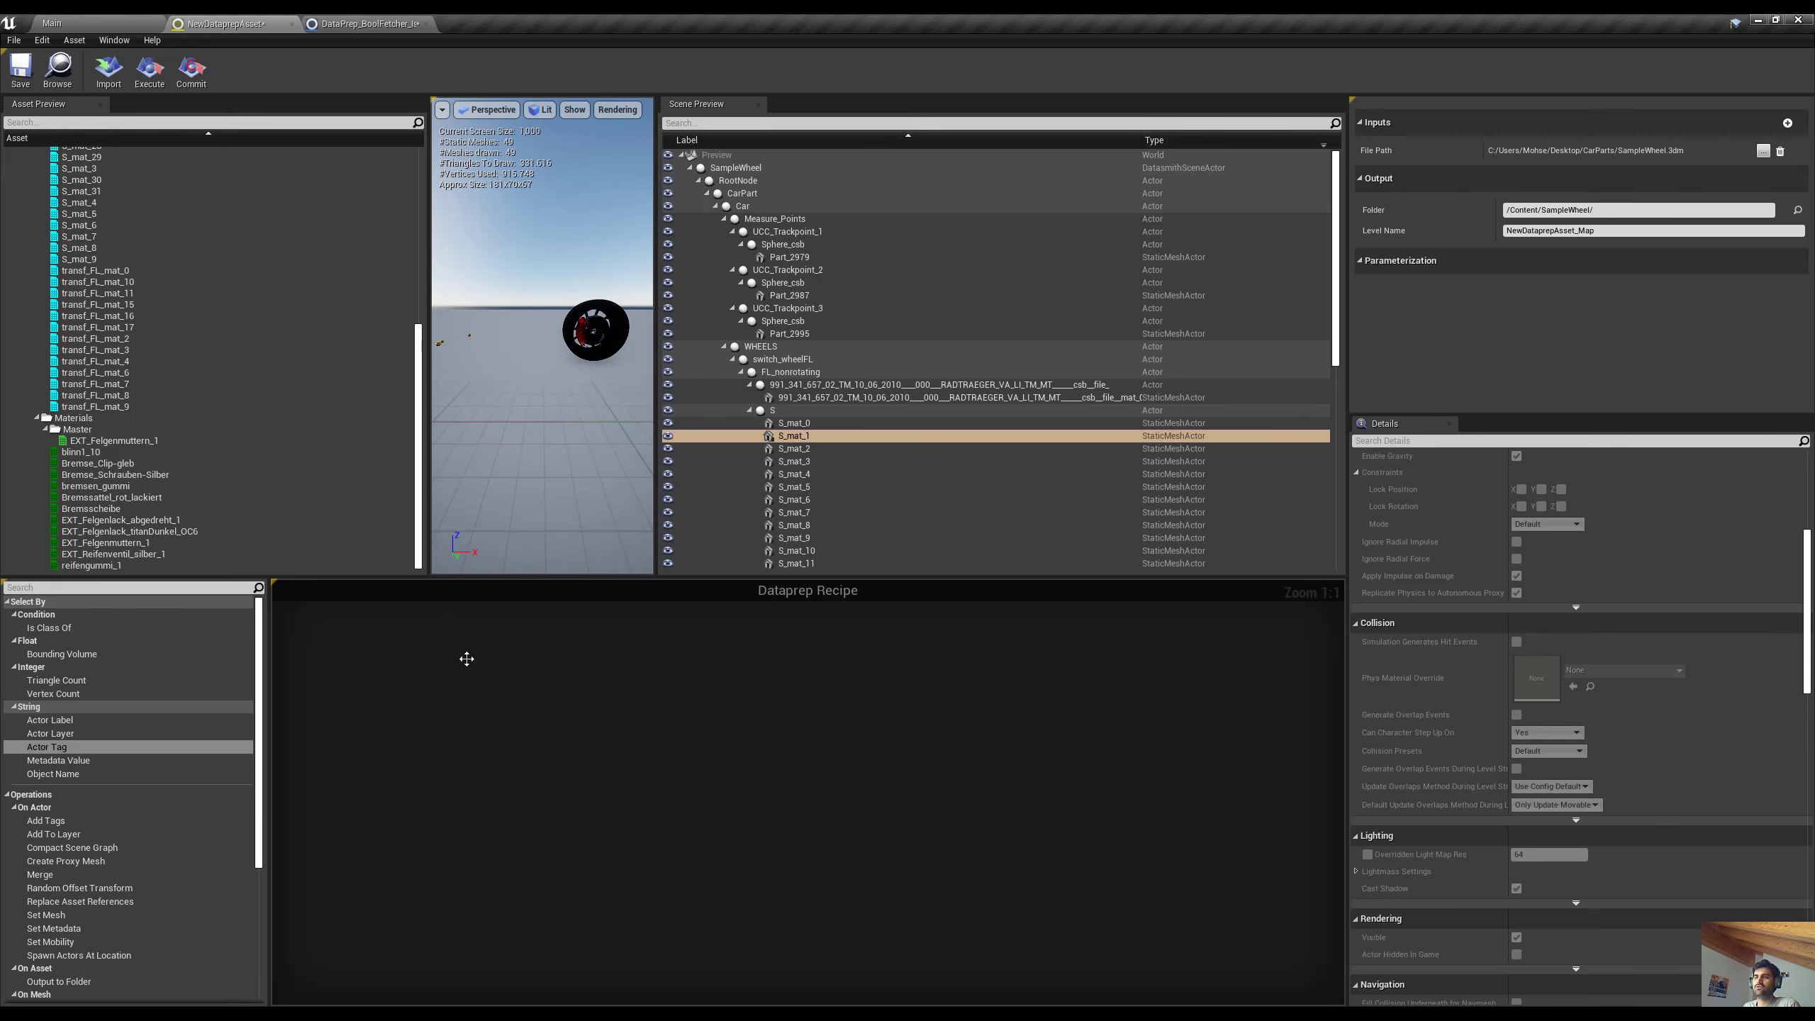
Set Get Additional Keyword's Return Value to "Visibility, Is Visible" in the fetcher blueprint and compile it
{"action": "left_click", "coordinate": [366, 23]}
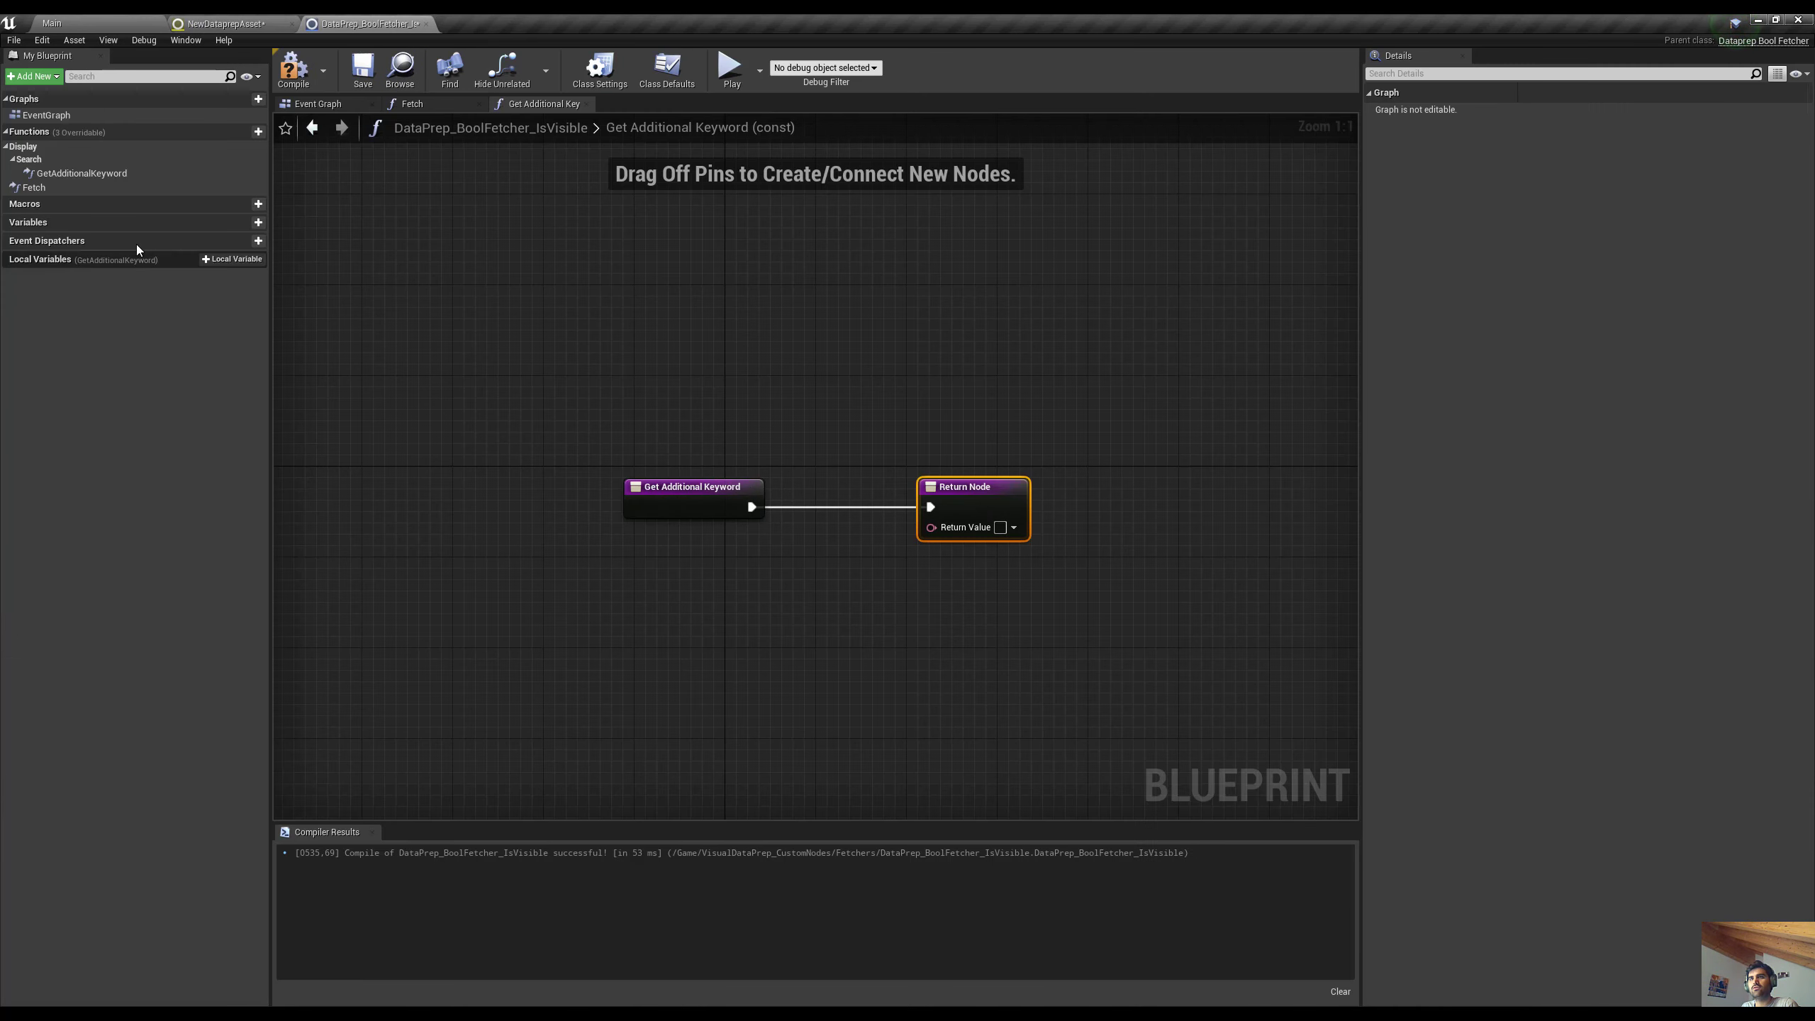
{"action": "left_click", "coordinate": [213, 134]}
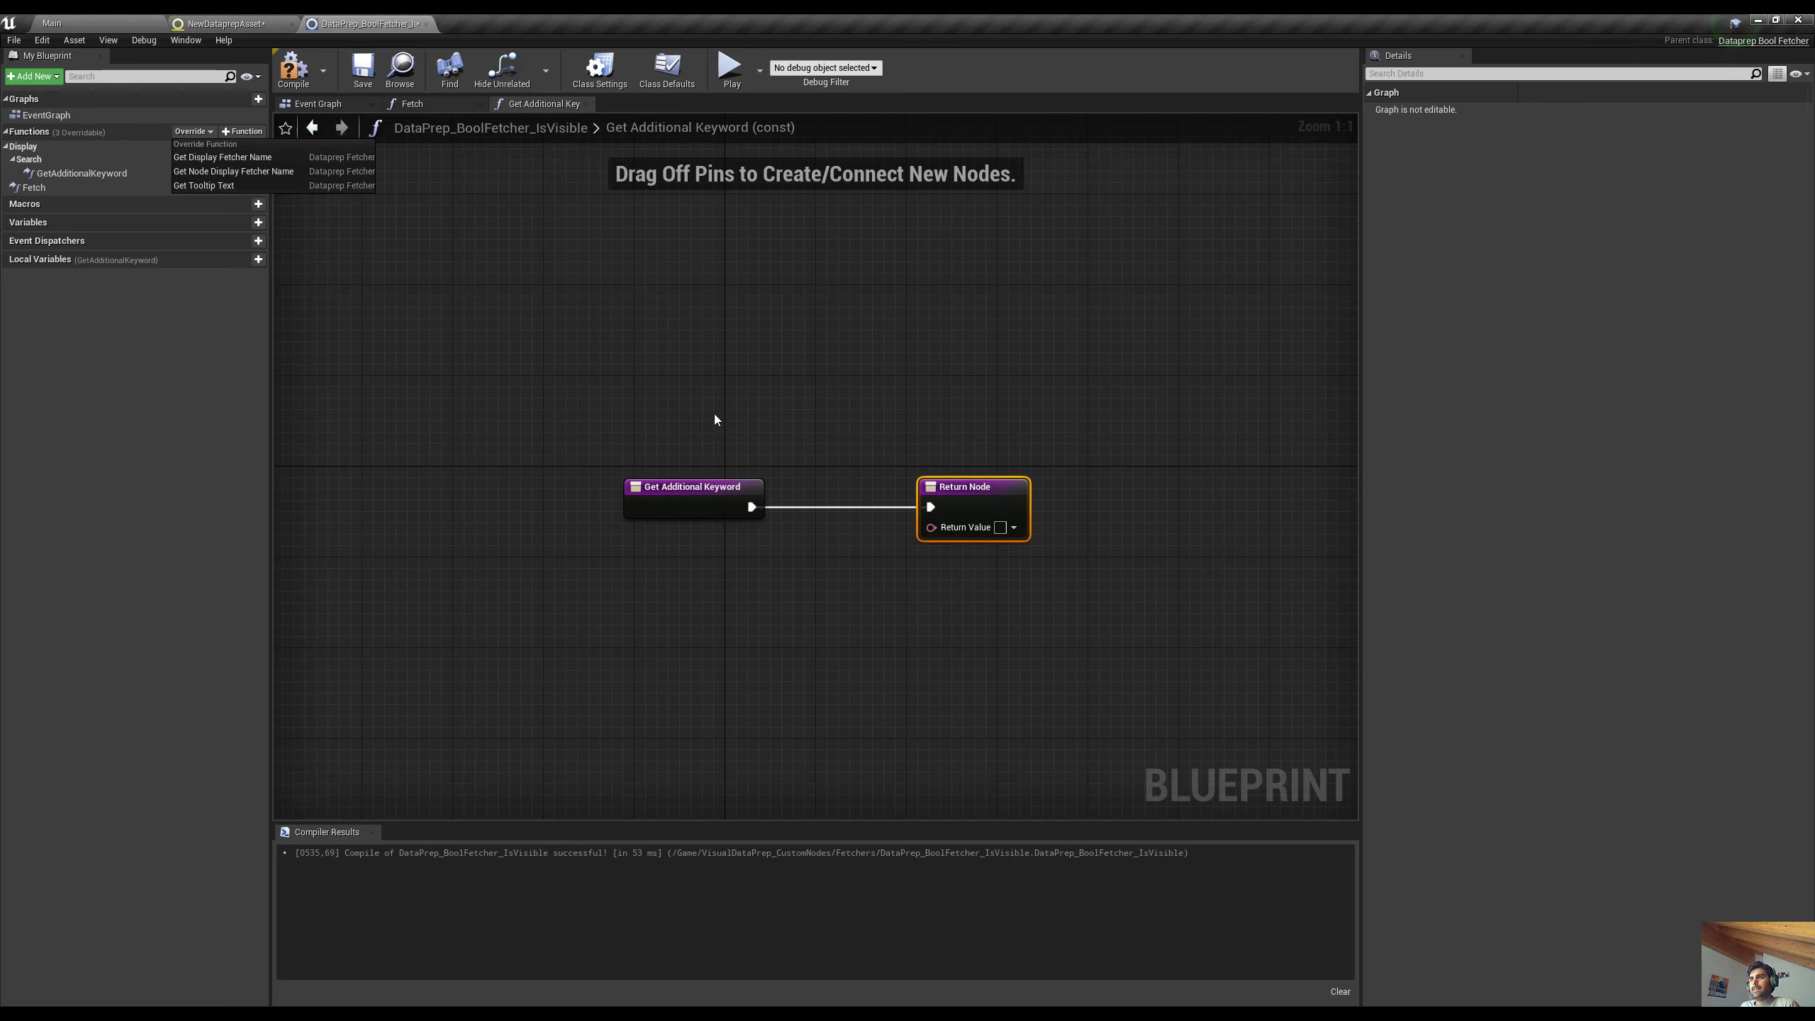
{"action": "right_click_drag", "start_coordinate": [706, 412], "coordinate": [628, 390]}
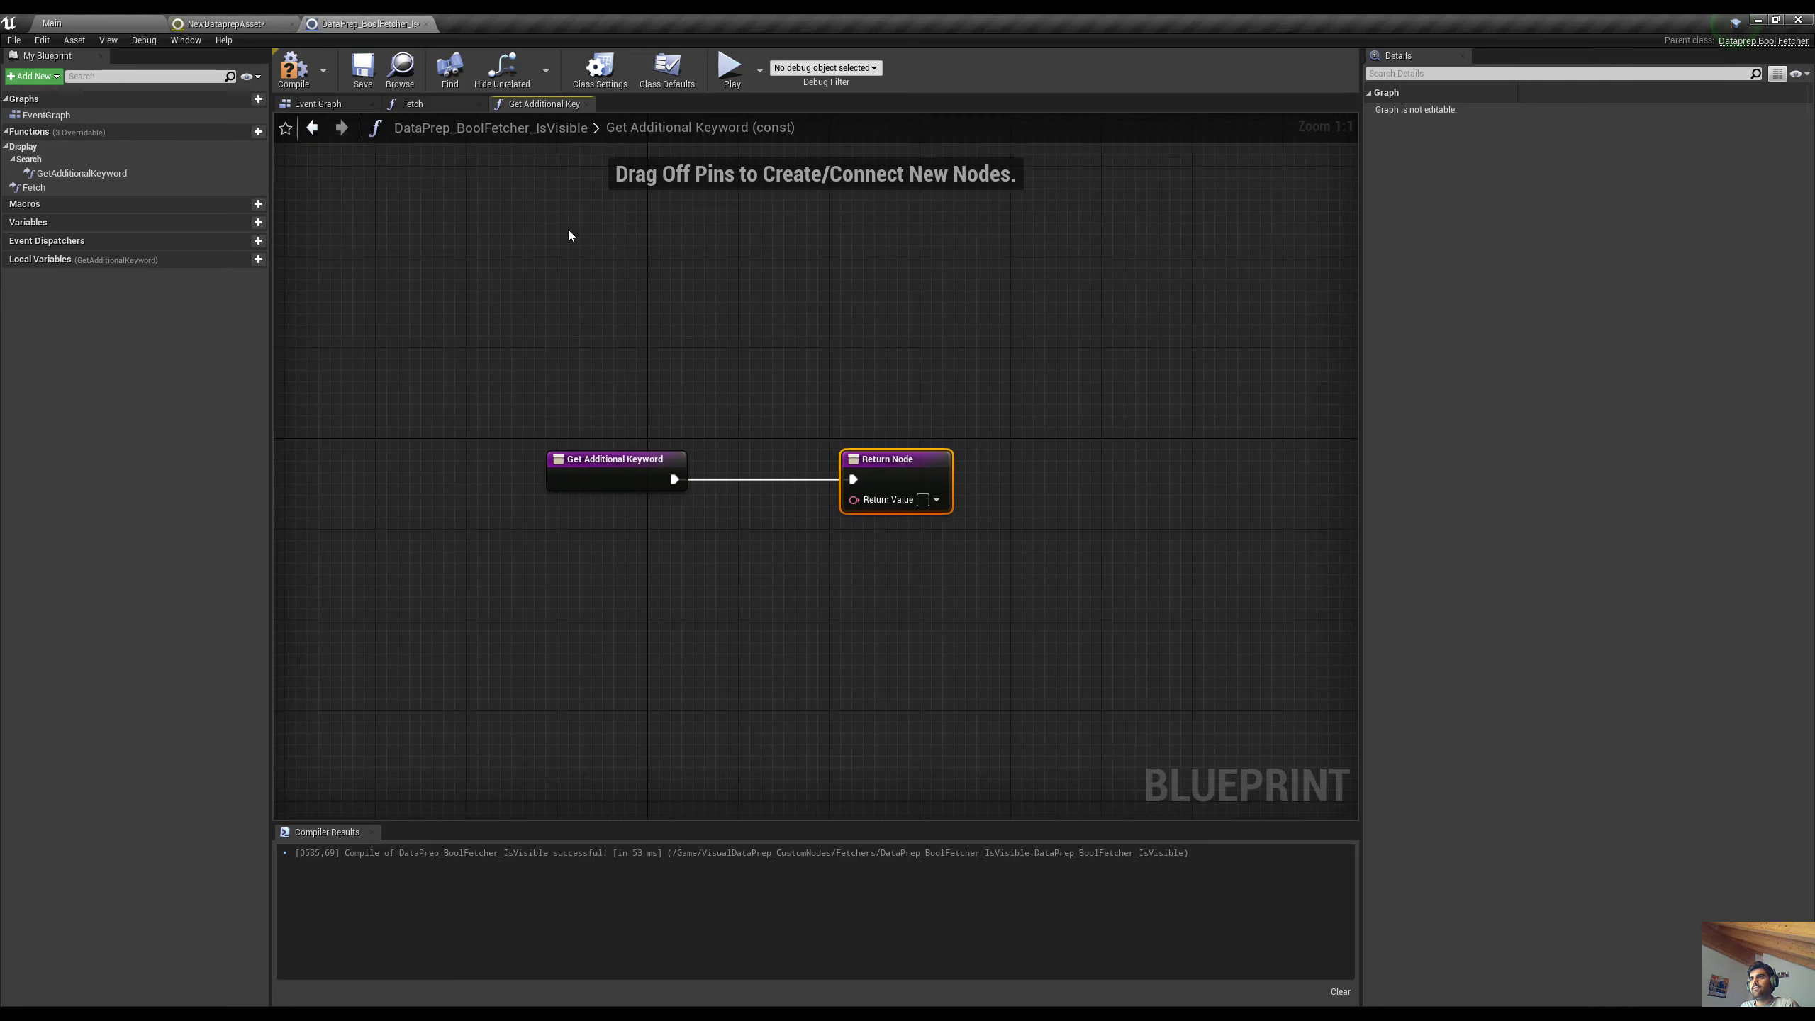
{"action": "left_click", "coordinate": [923, 499]}
{"action": "type", "text": "Vi"}
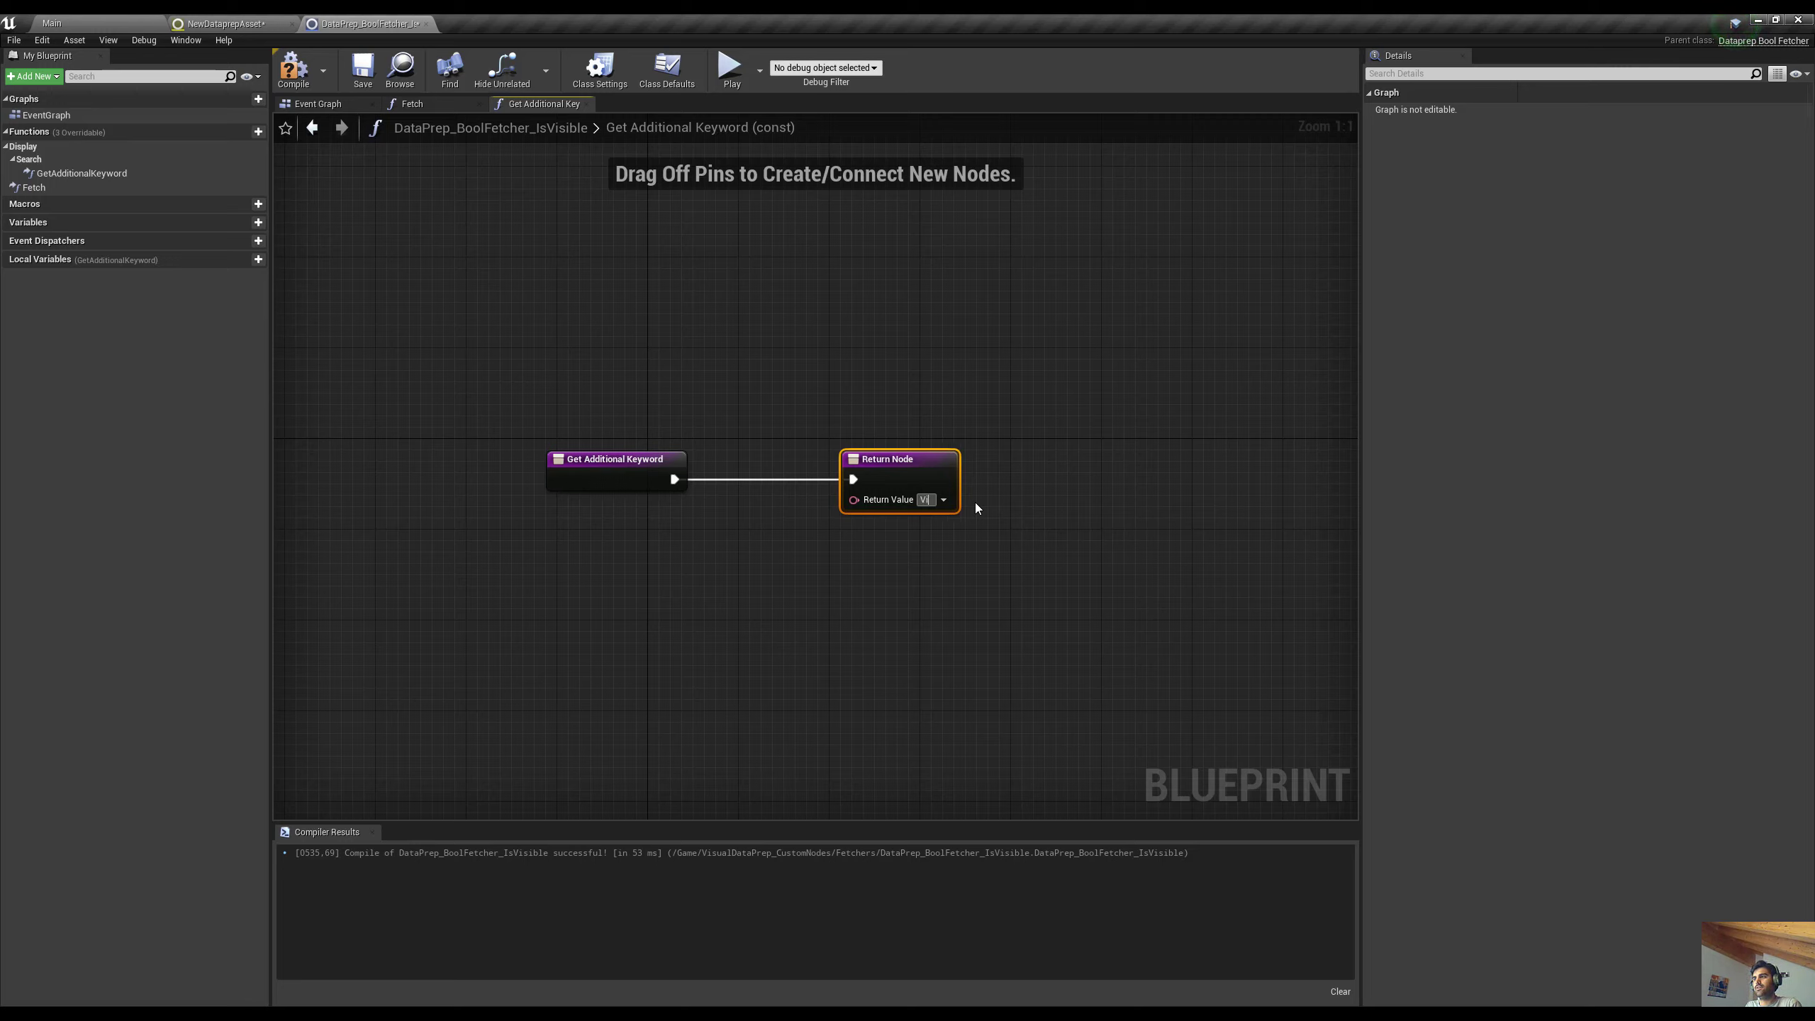
{"action": "type", "text": "sibility, Is Visible"}
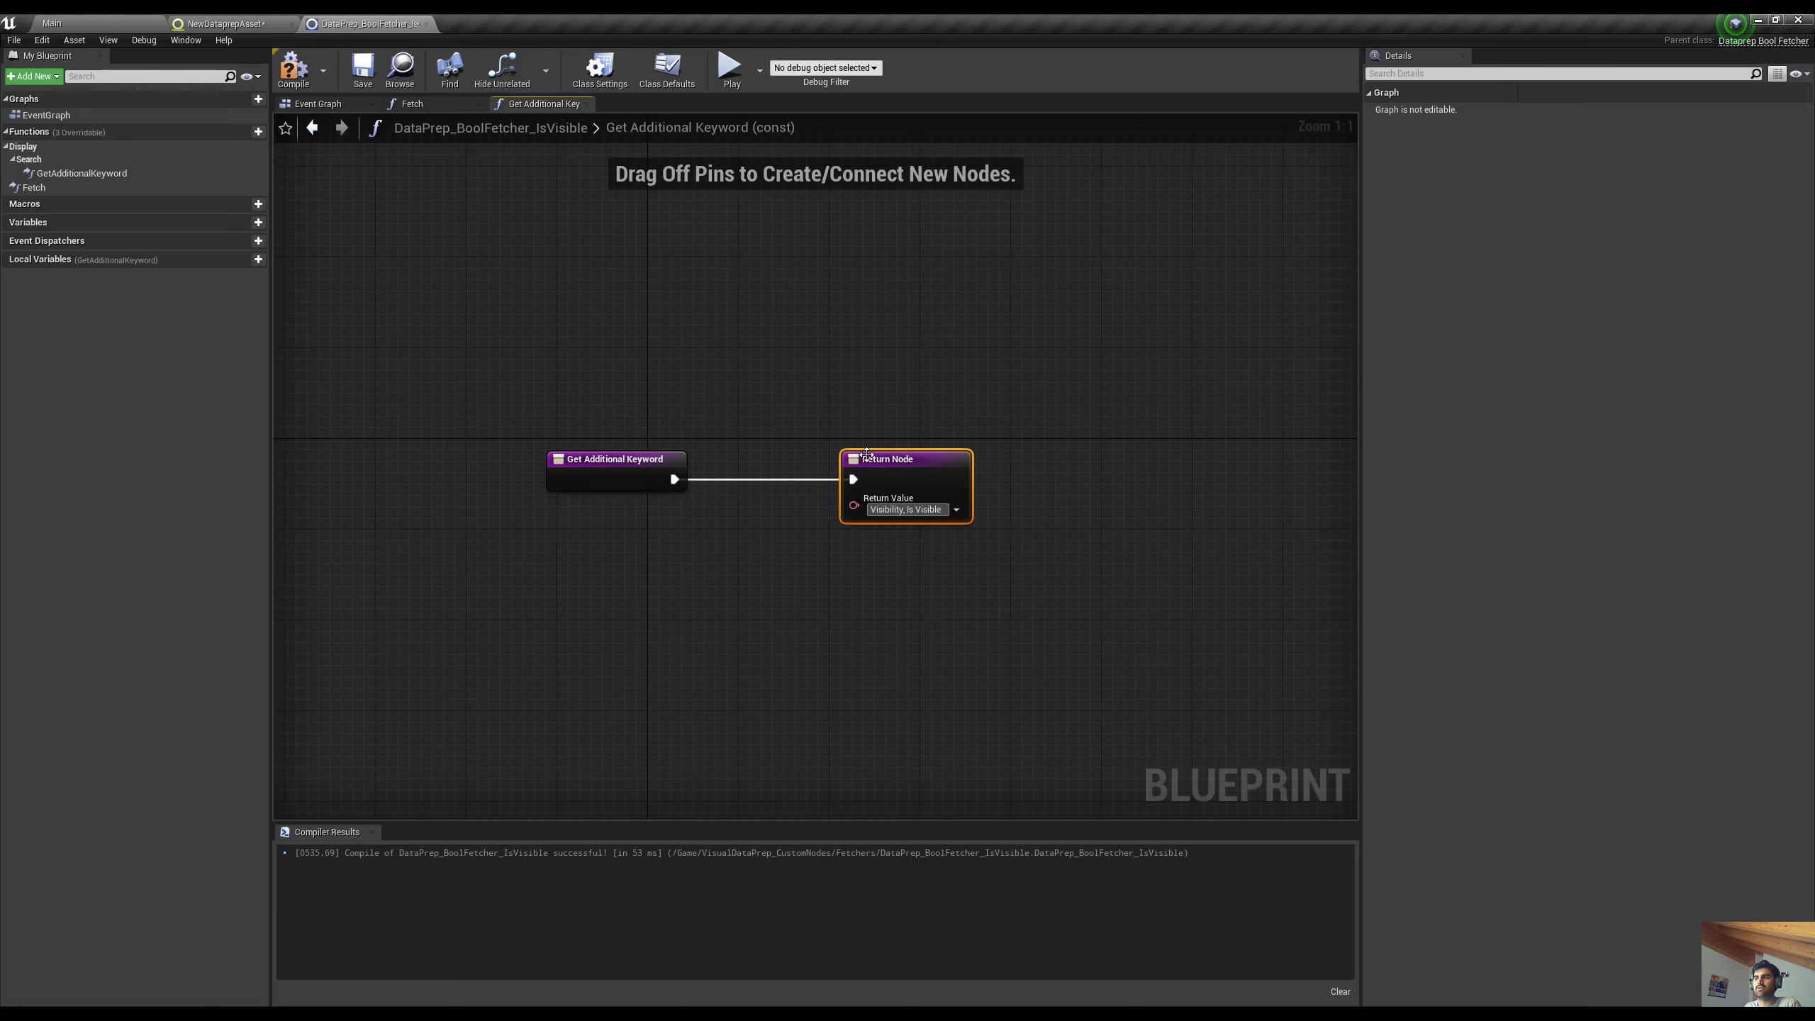
{"action": "right_click_drag", "start_coordinate": [866, 456], "coordinate": [939, 471]}
{"action": "right_click_drag", "start_coordinate": [847, 403], "coordinate": [818, 410]}
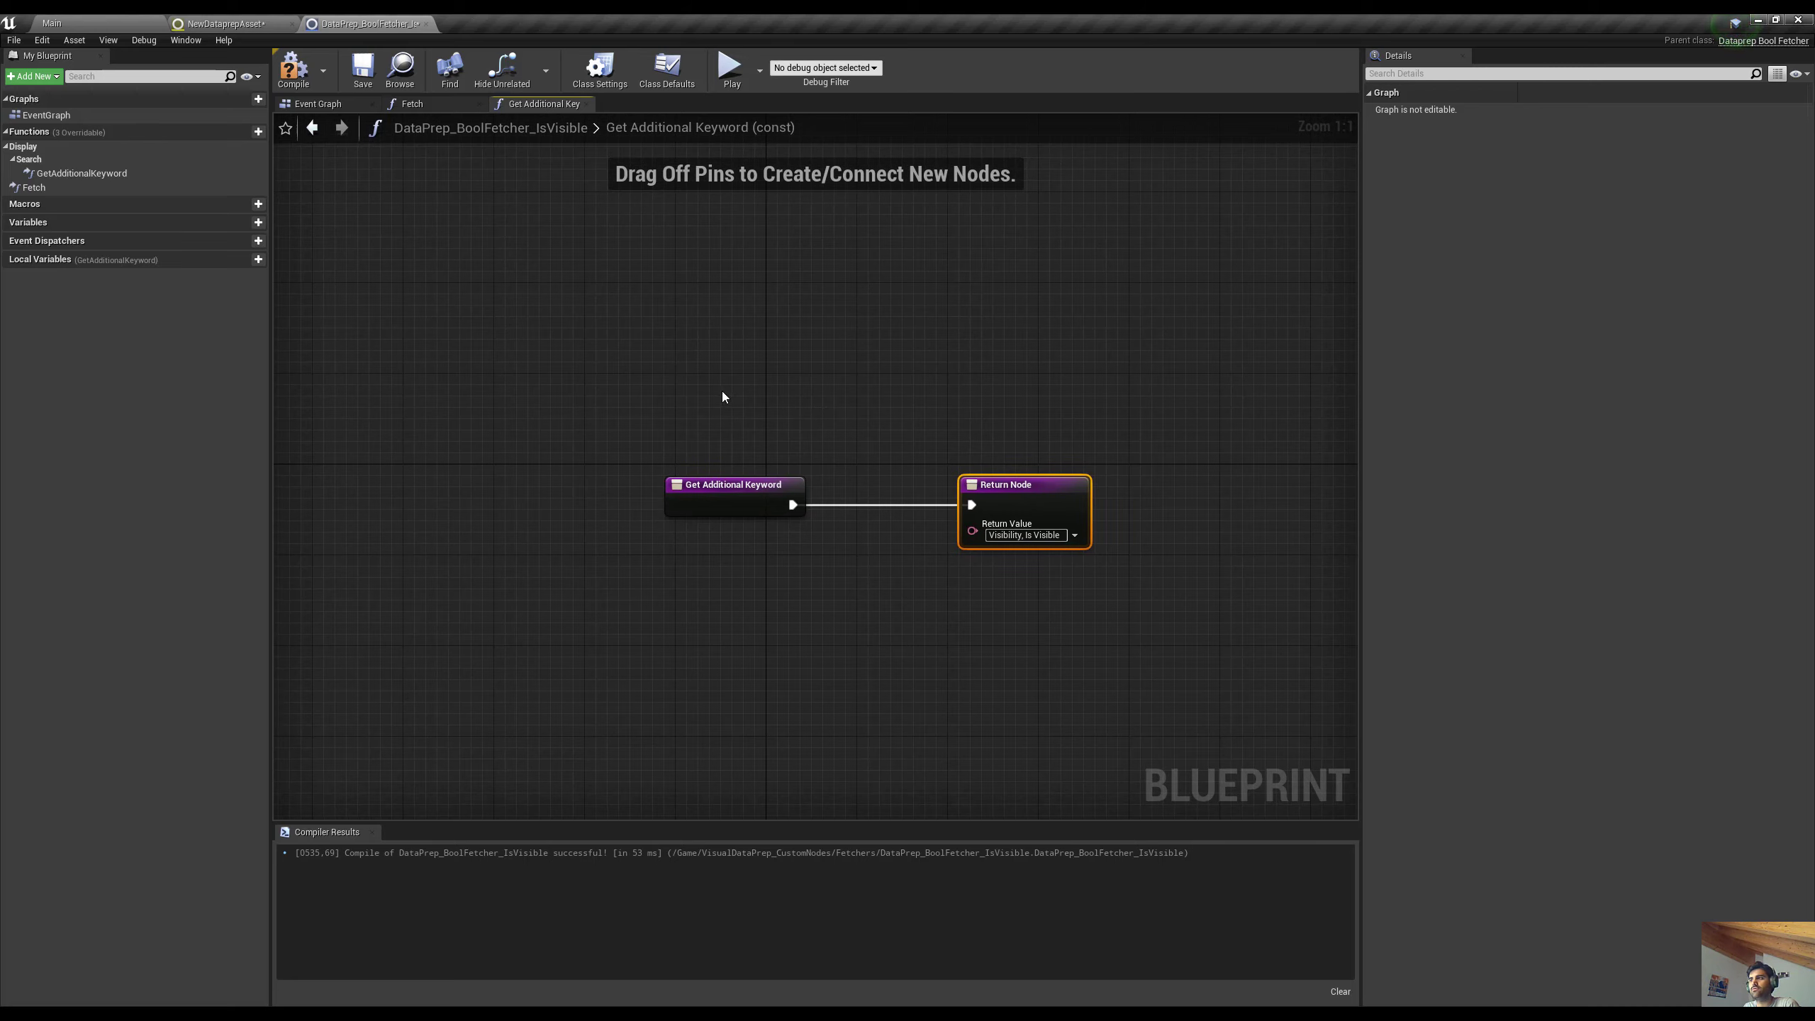
{"action": "key", "text": "F7"}
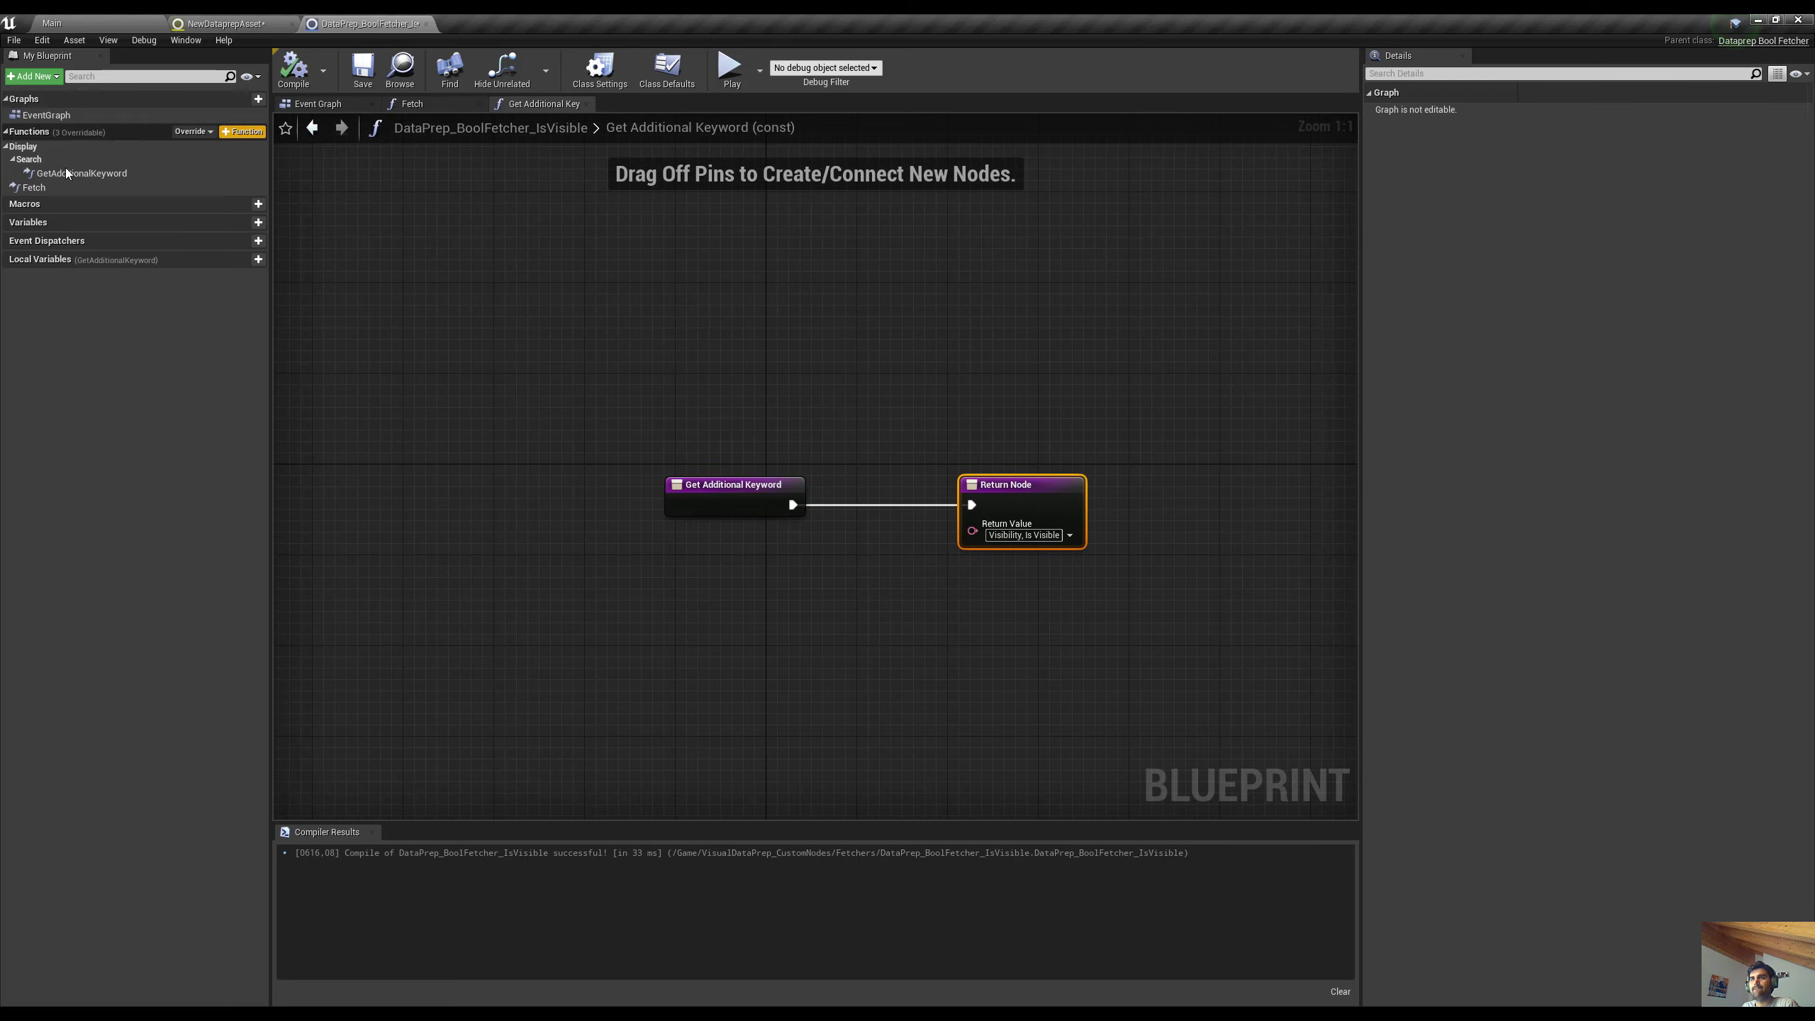
Override the Get Display Fetcher Name function with the Return Value "Is Visible" and compile the blueprint
{"action": "left_click", "coordinate": [210, 132]}
{"action": "left_click", "coordinate": [222, 156]}
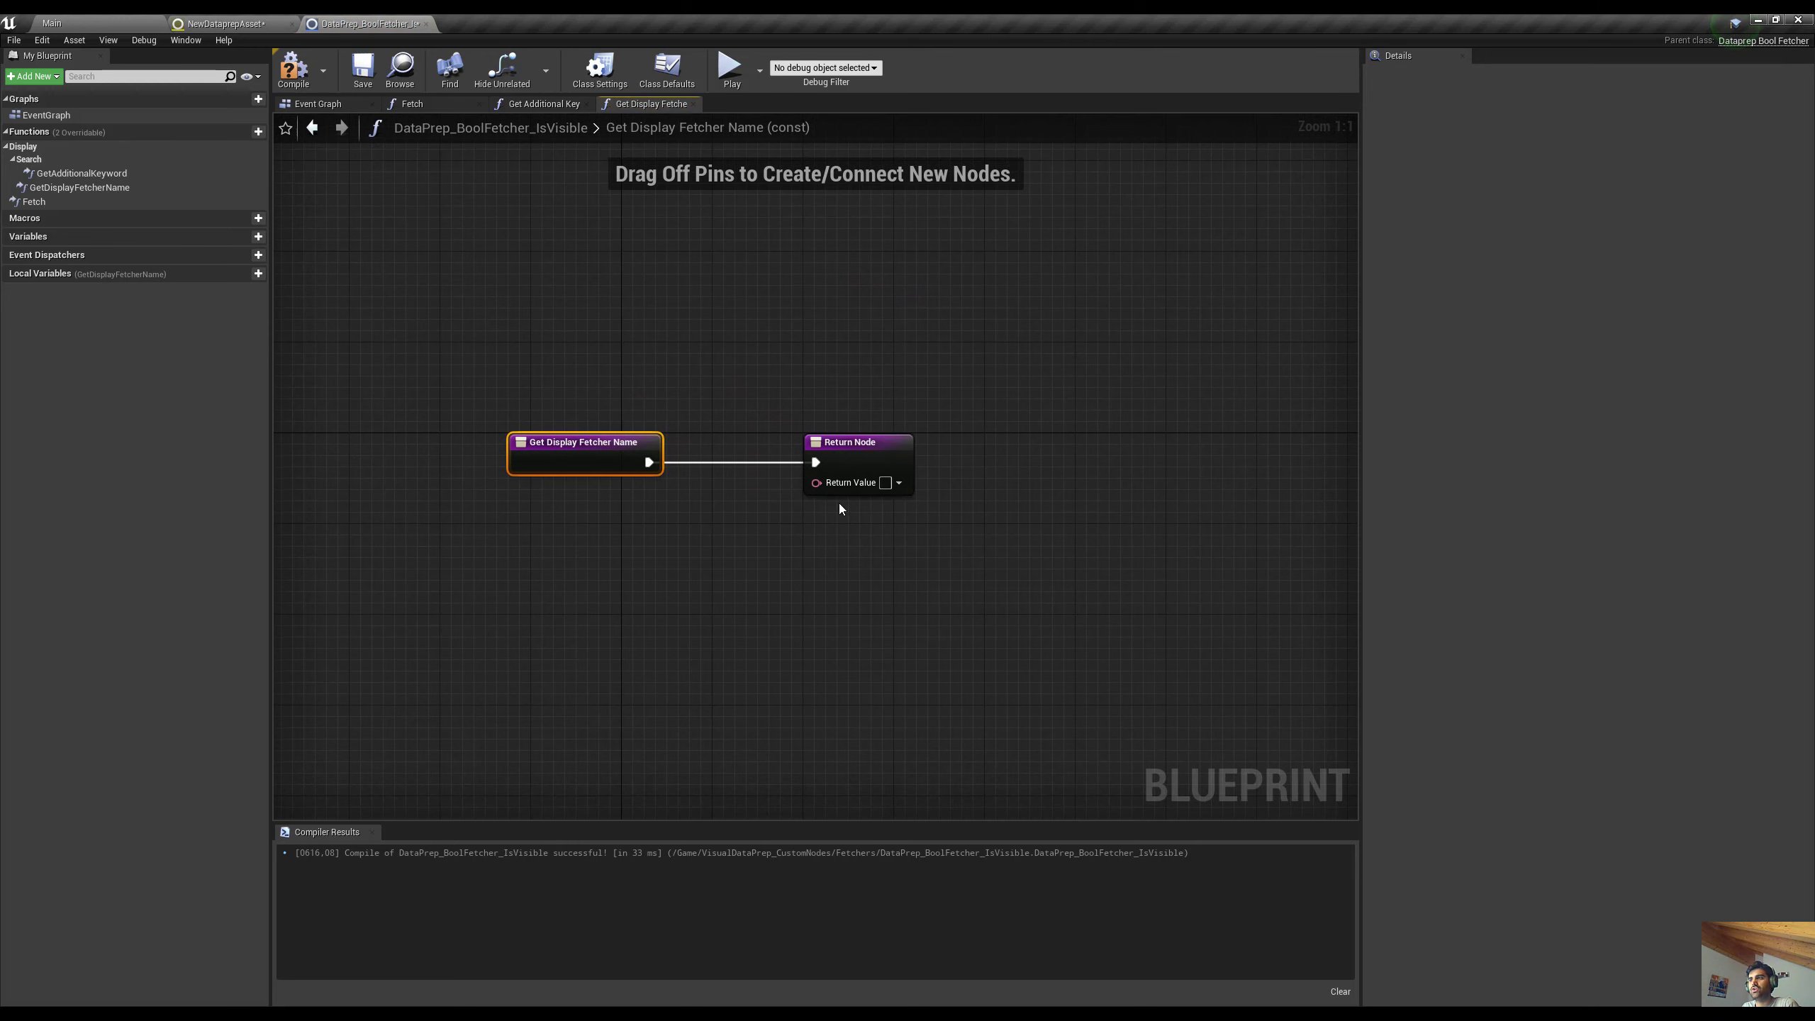
{"action": "type", "text": "Is Visible"}
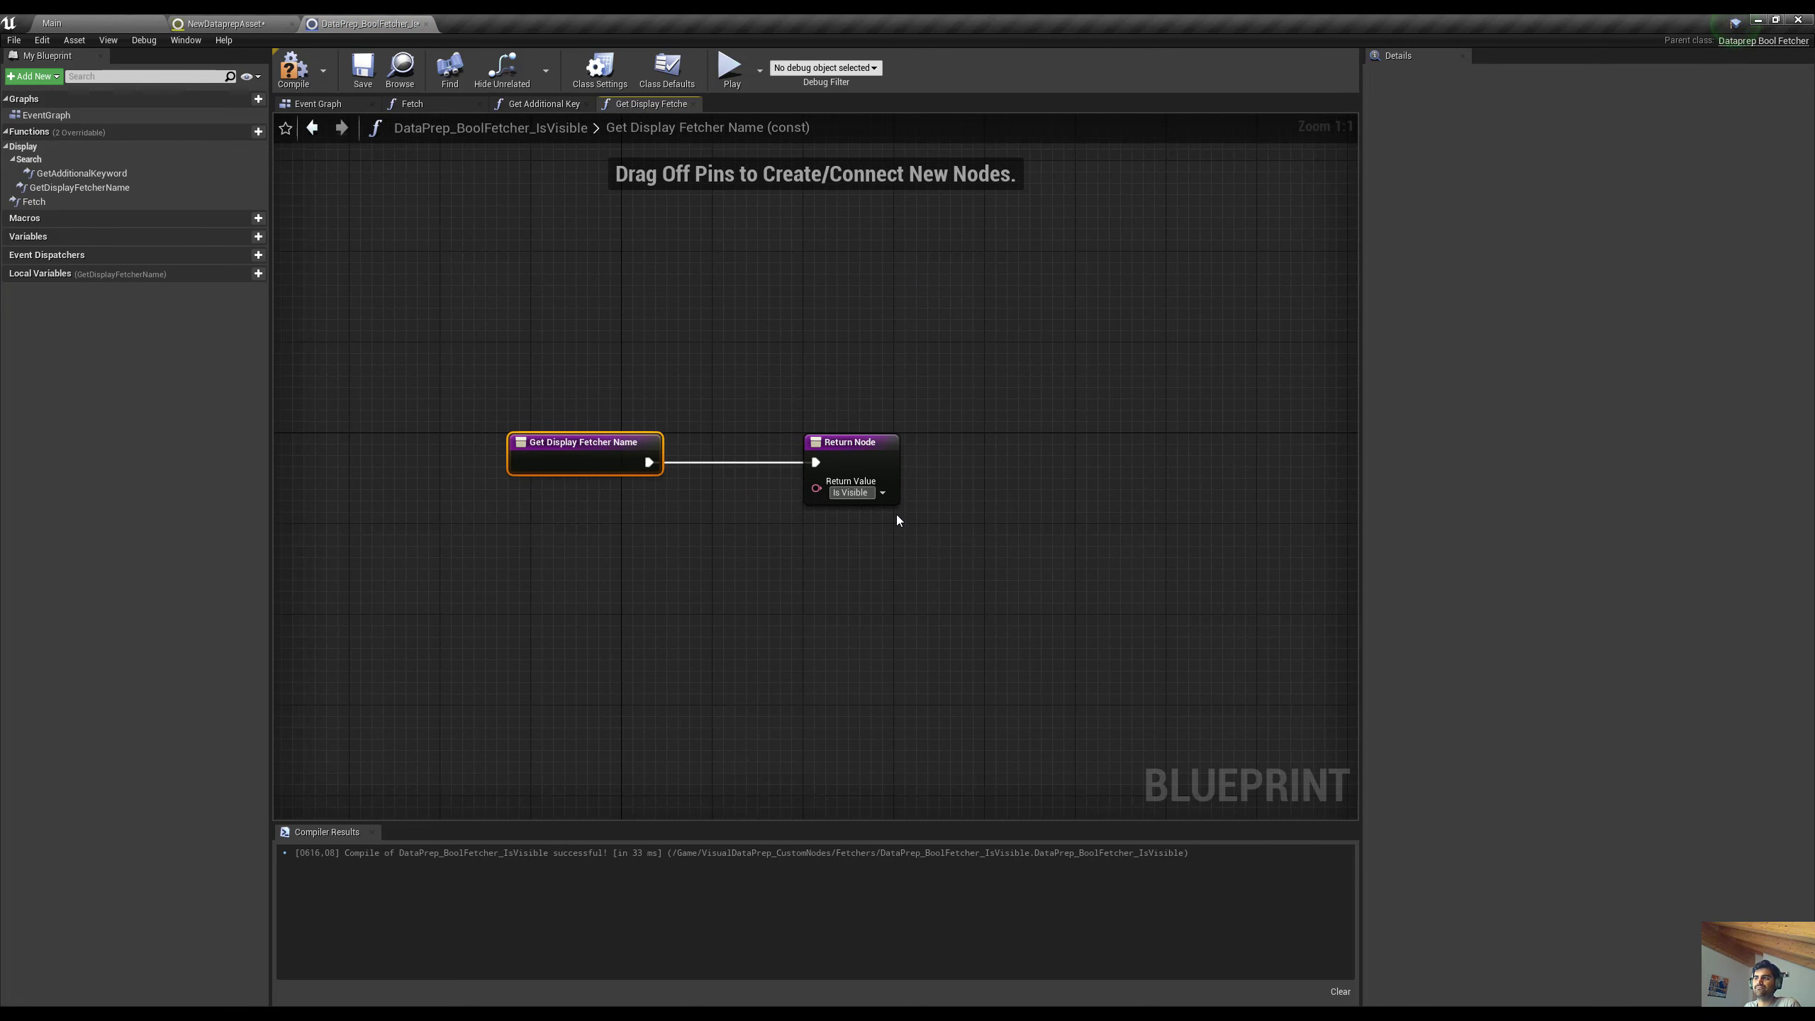
{"action": "key", "text": "Return"}
{"action": "left_click", "coordinate": [303, 84]}
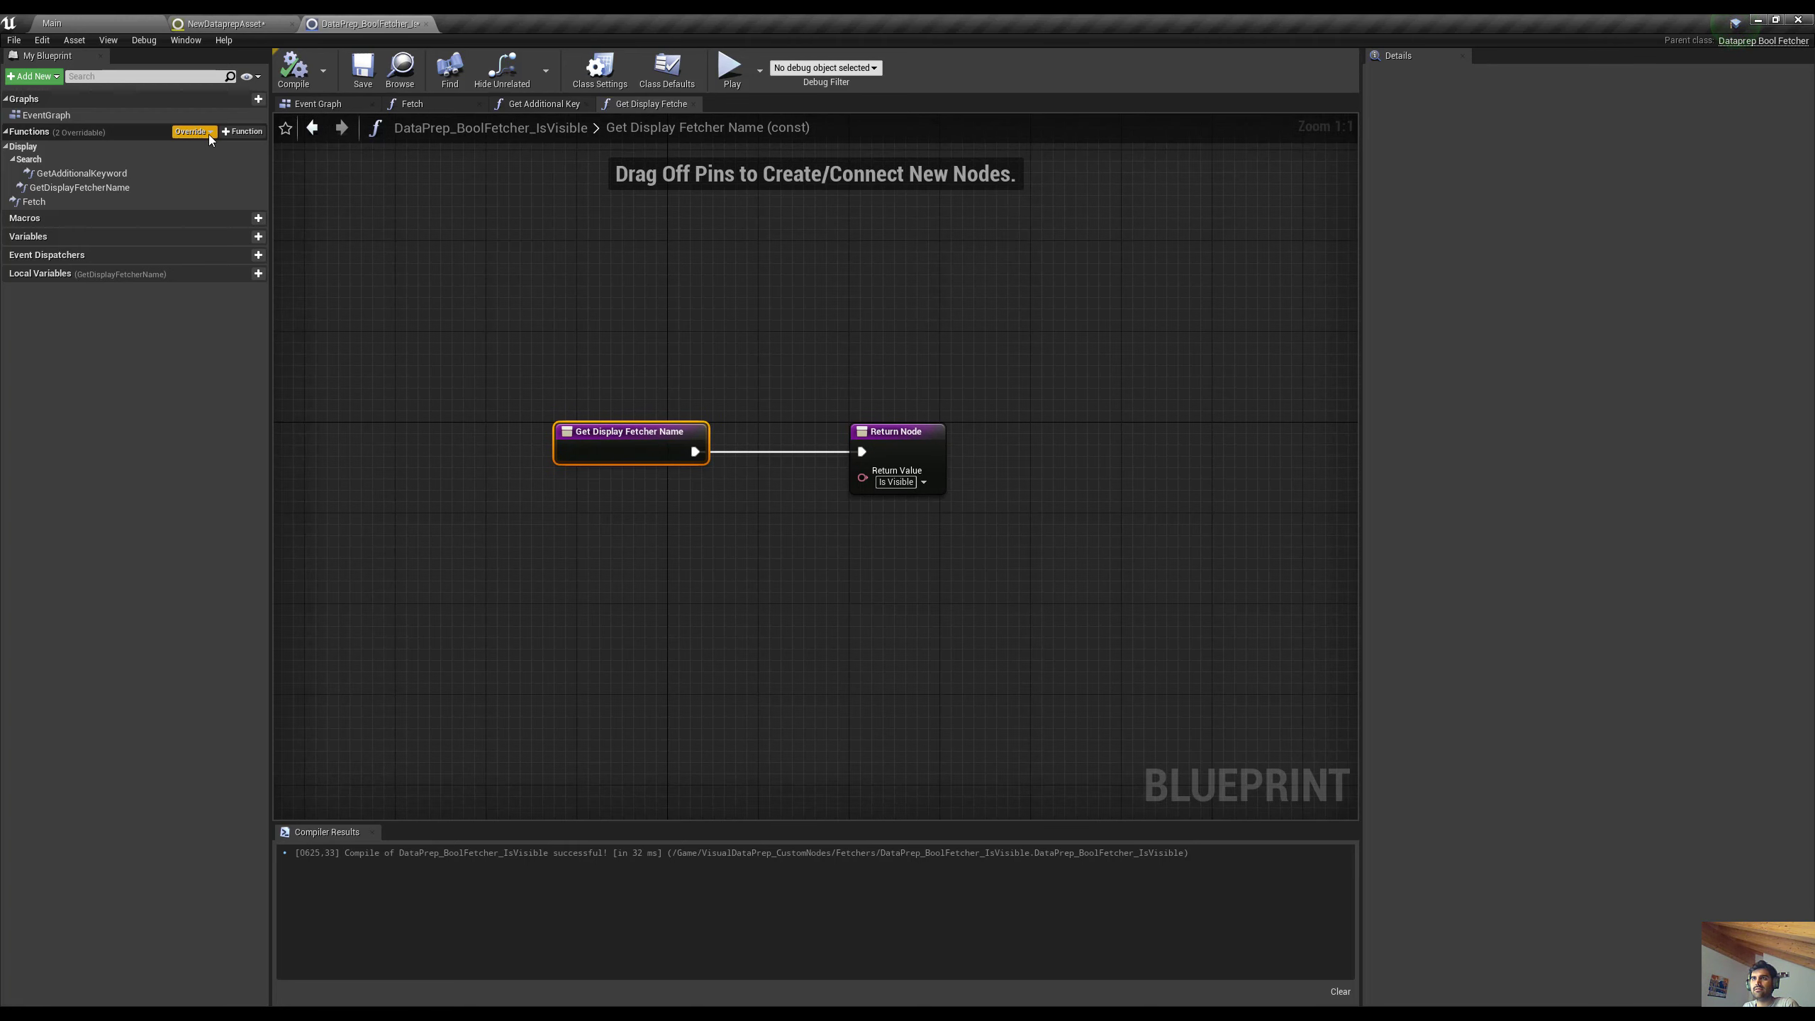
Override the Get Node Display Fetcher Name function with the Return Value "Visibility" and compile the blueprint
{"action": "left_click", "coordinate": [210, 132]}
{"action": "left_click", "coordinate": [243, 158]}
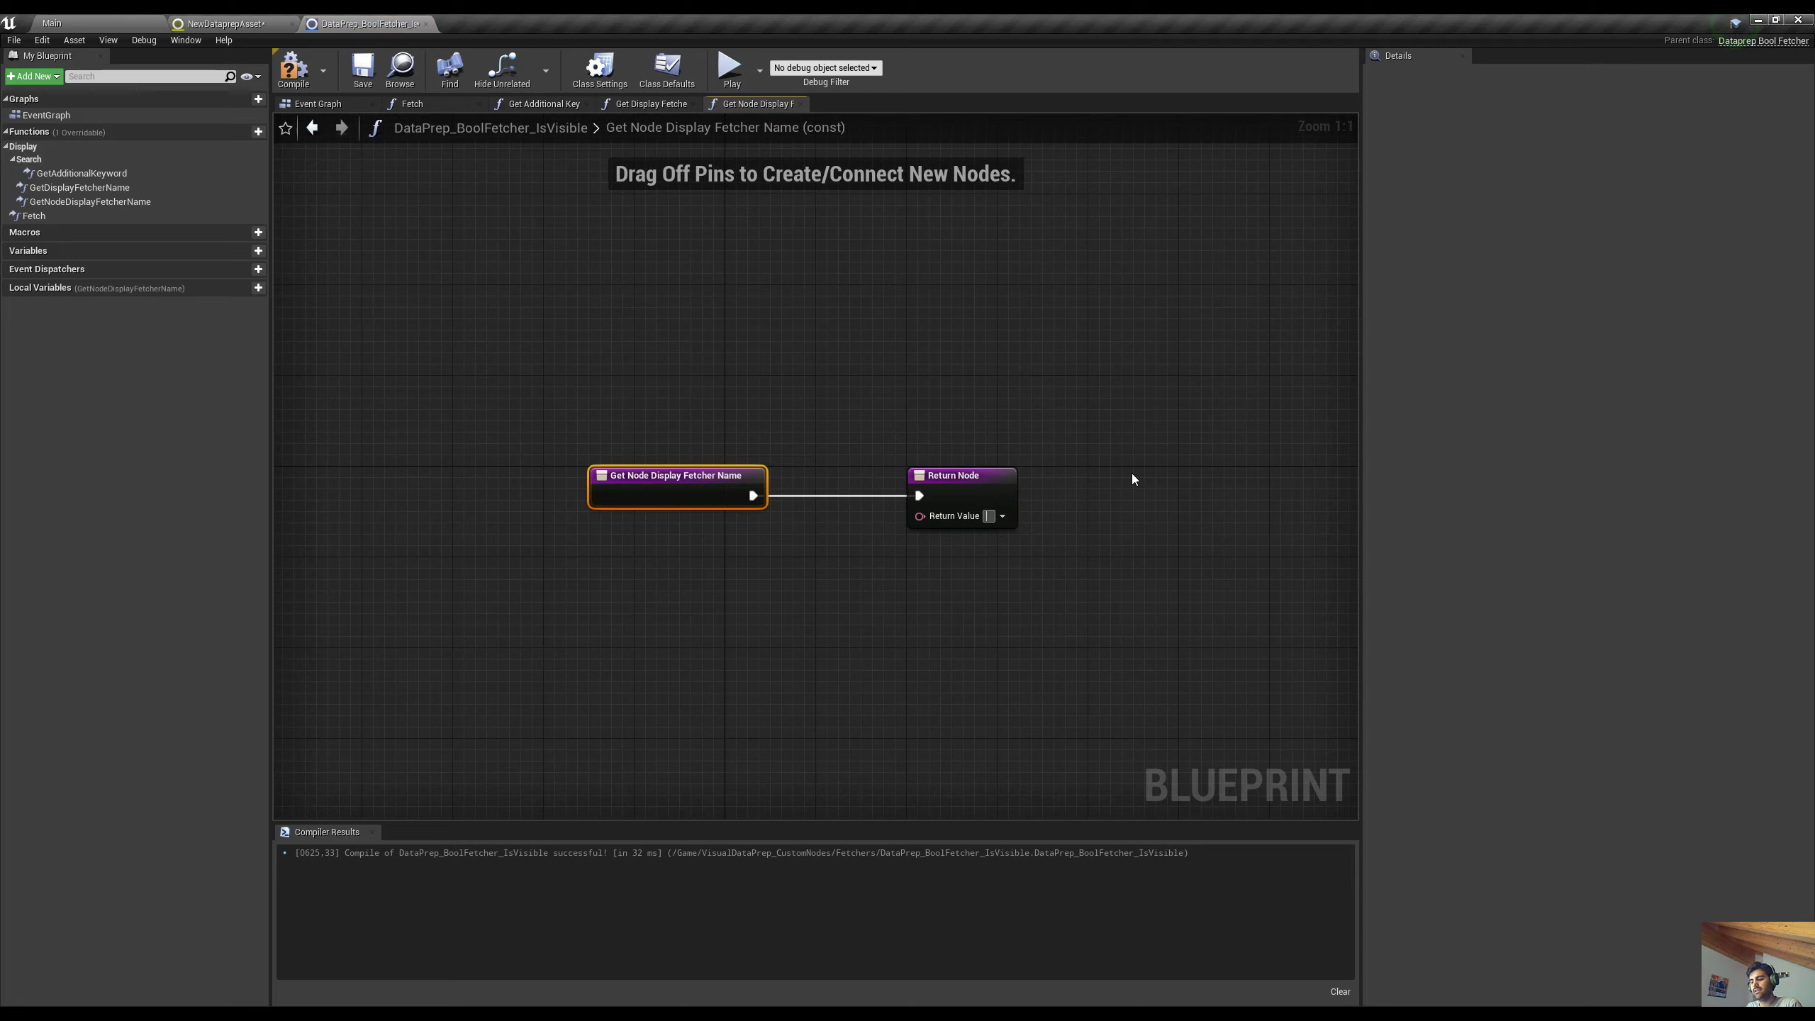
{"action": "type", "text": "Visibilit"}
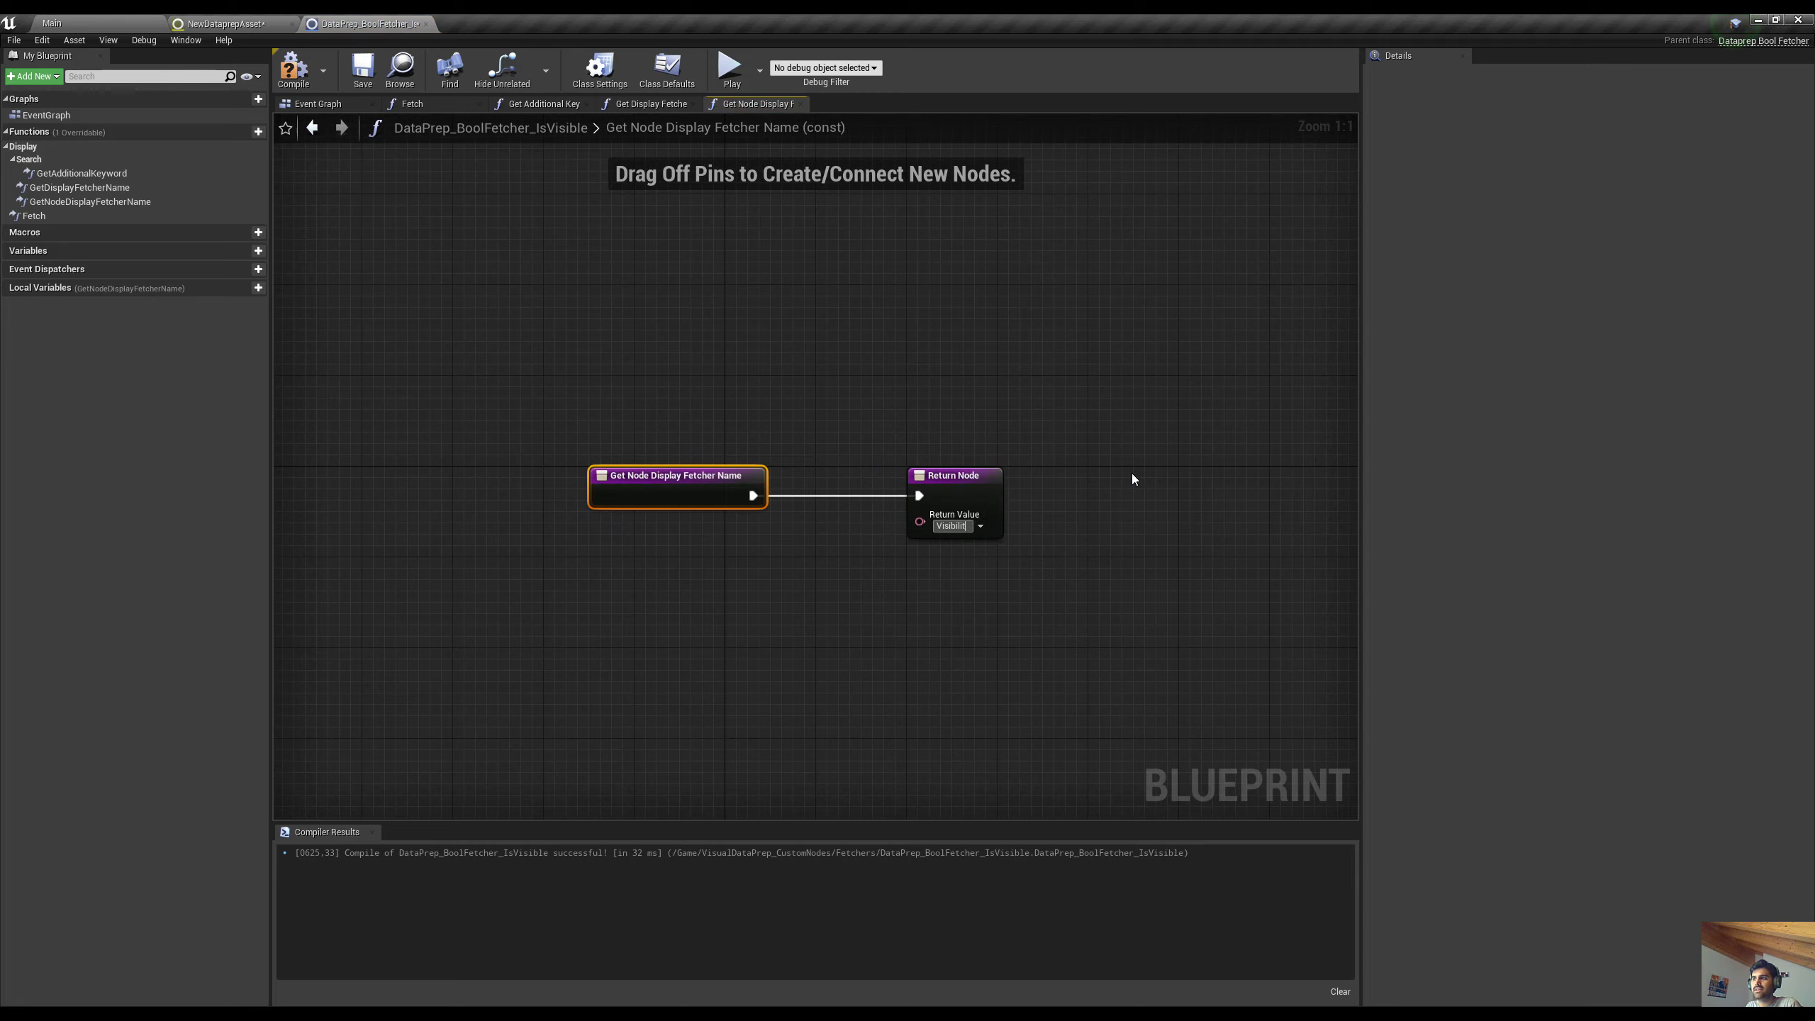
{"action": "type", "text": "y"}
{"action": "right_click", "coordinate": [899, 601]}
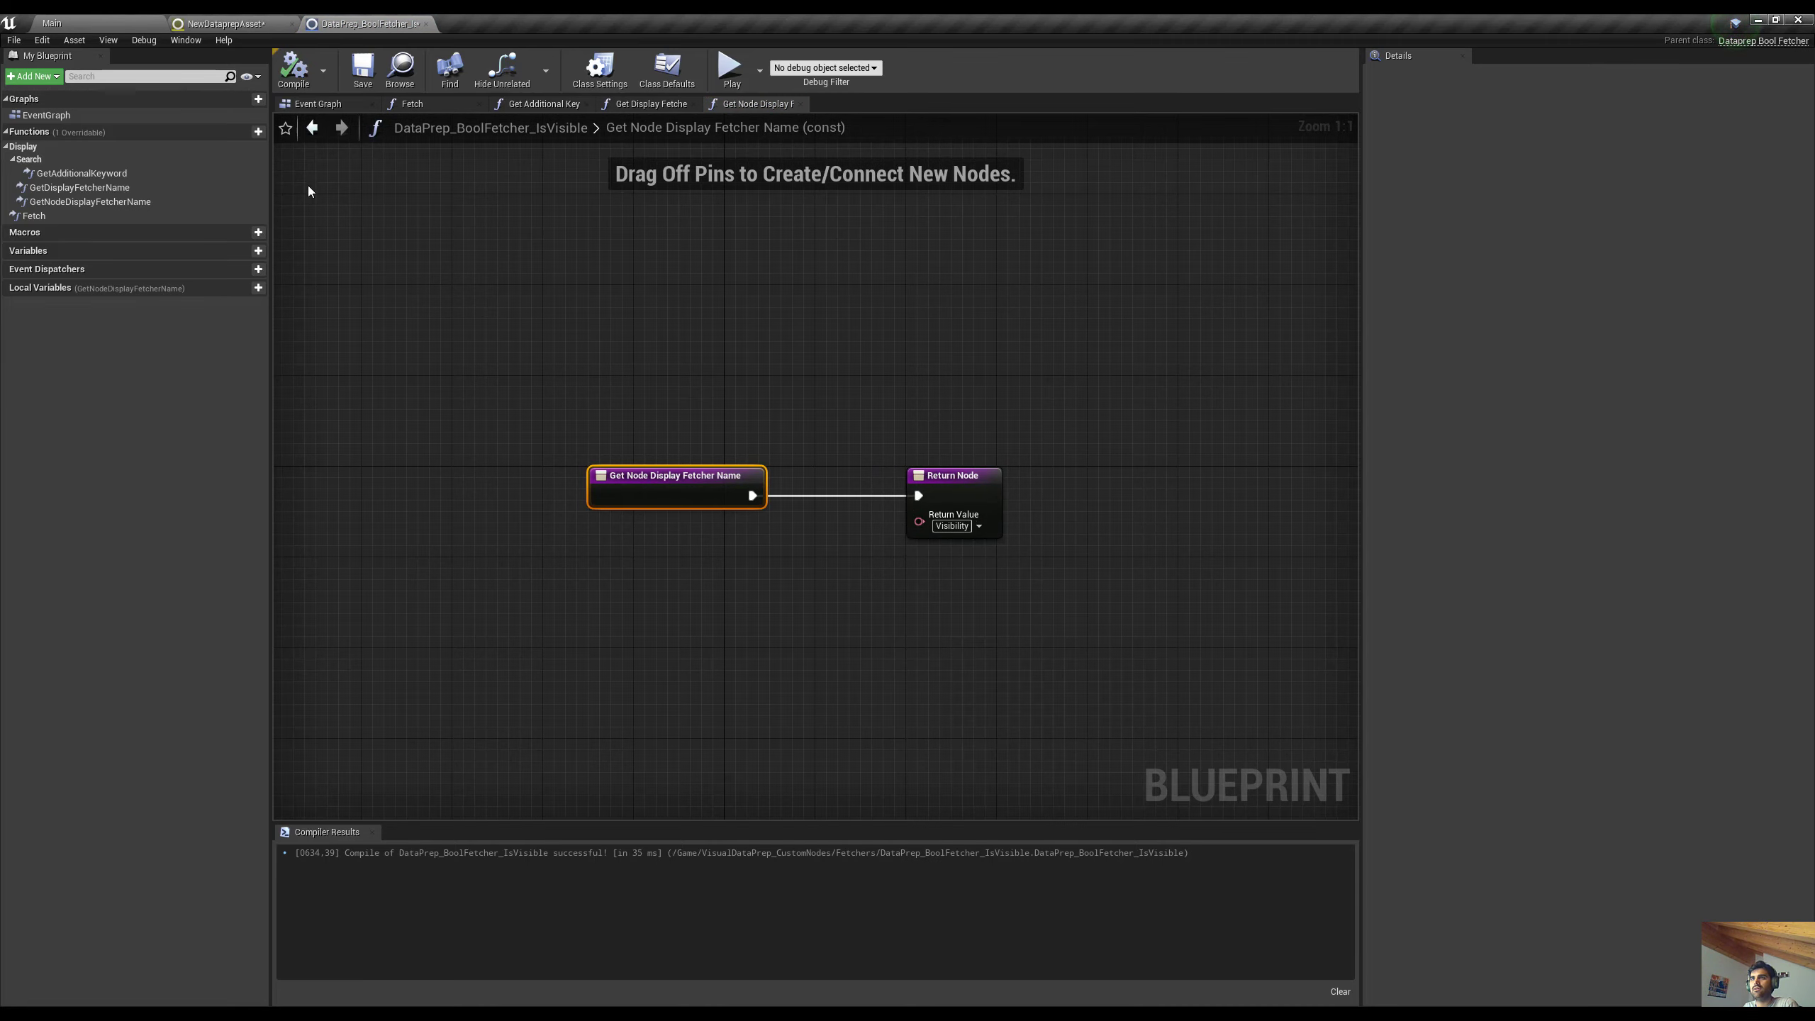
Override the Get Tooltip Text function in the fetcher blueprint, and check the Actor Label filter's tooltip in the Dataprep editor for reference
{"action": "left_click", "coordinate": [194, 133]}
{"action": "left_click", "coordinate": [218, 157]}
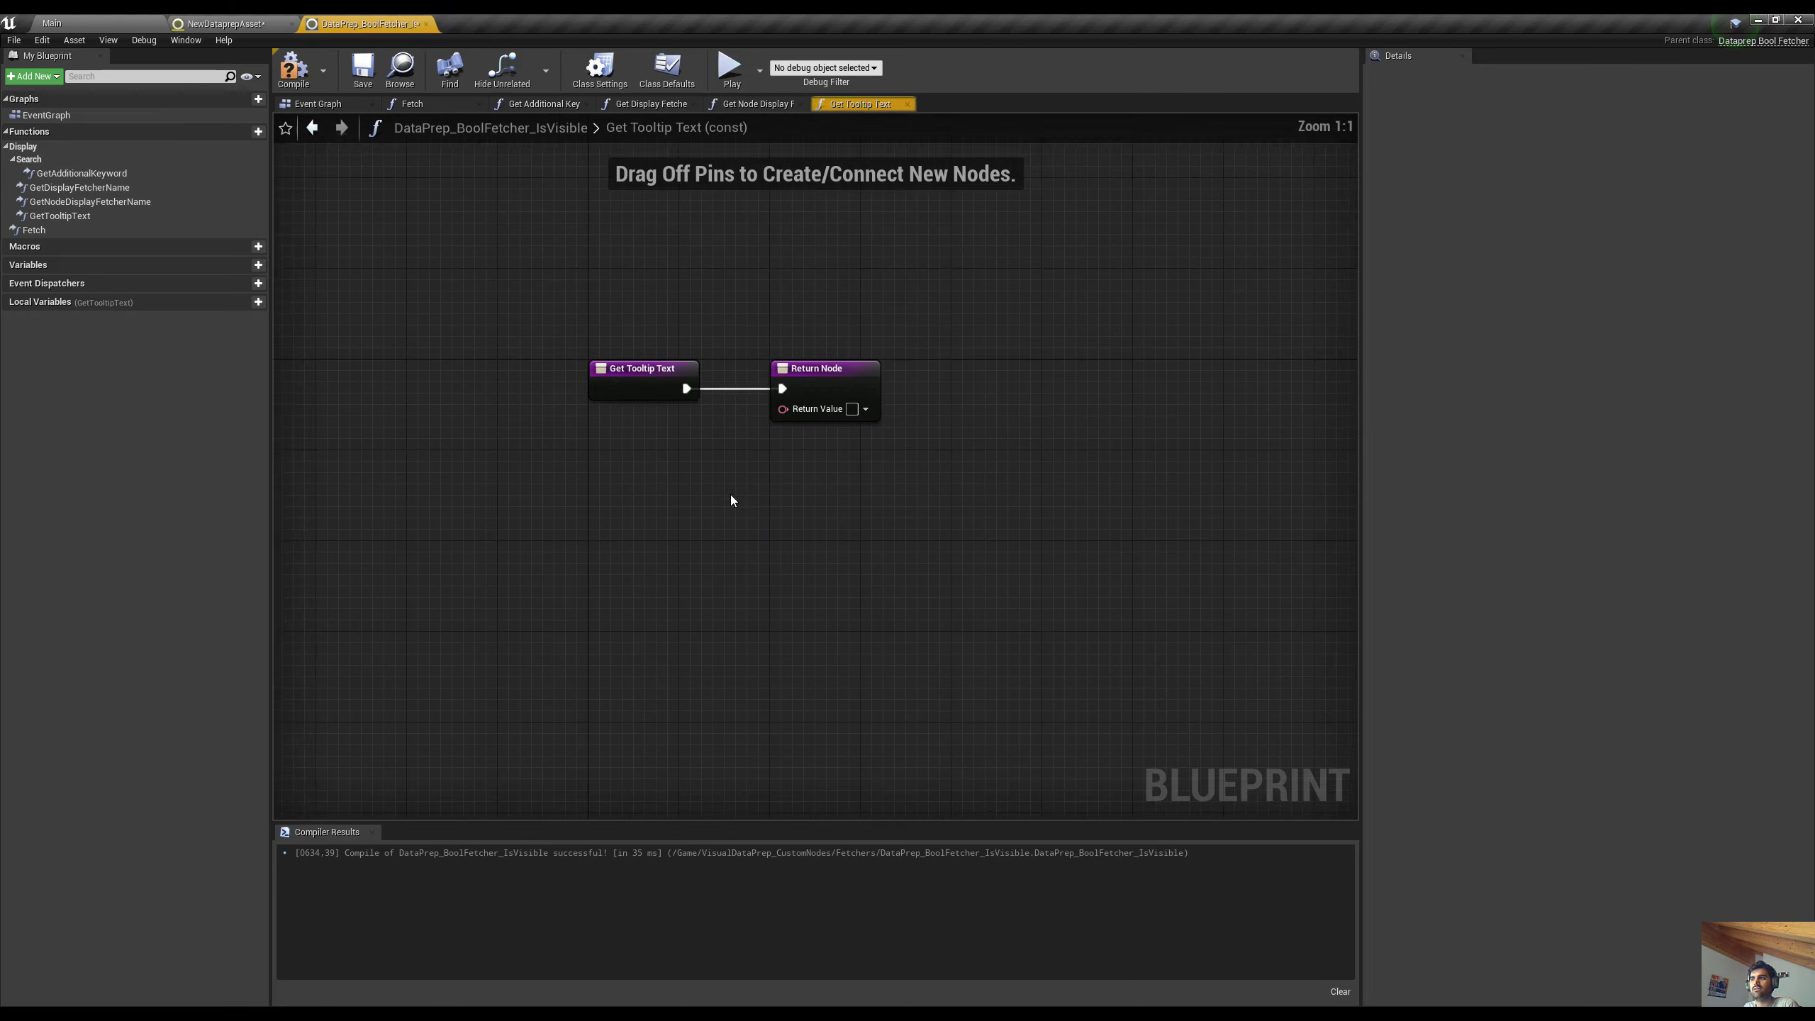
{"action": "left_click_drag", "start_coordinate": [763, 478], "coordinate": [666, 480]}
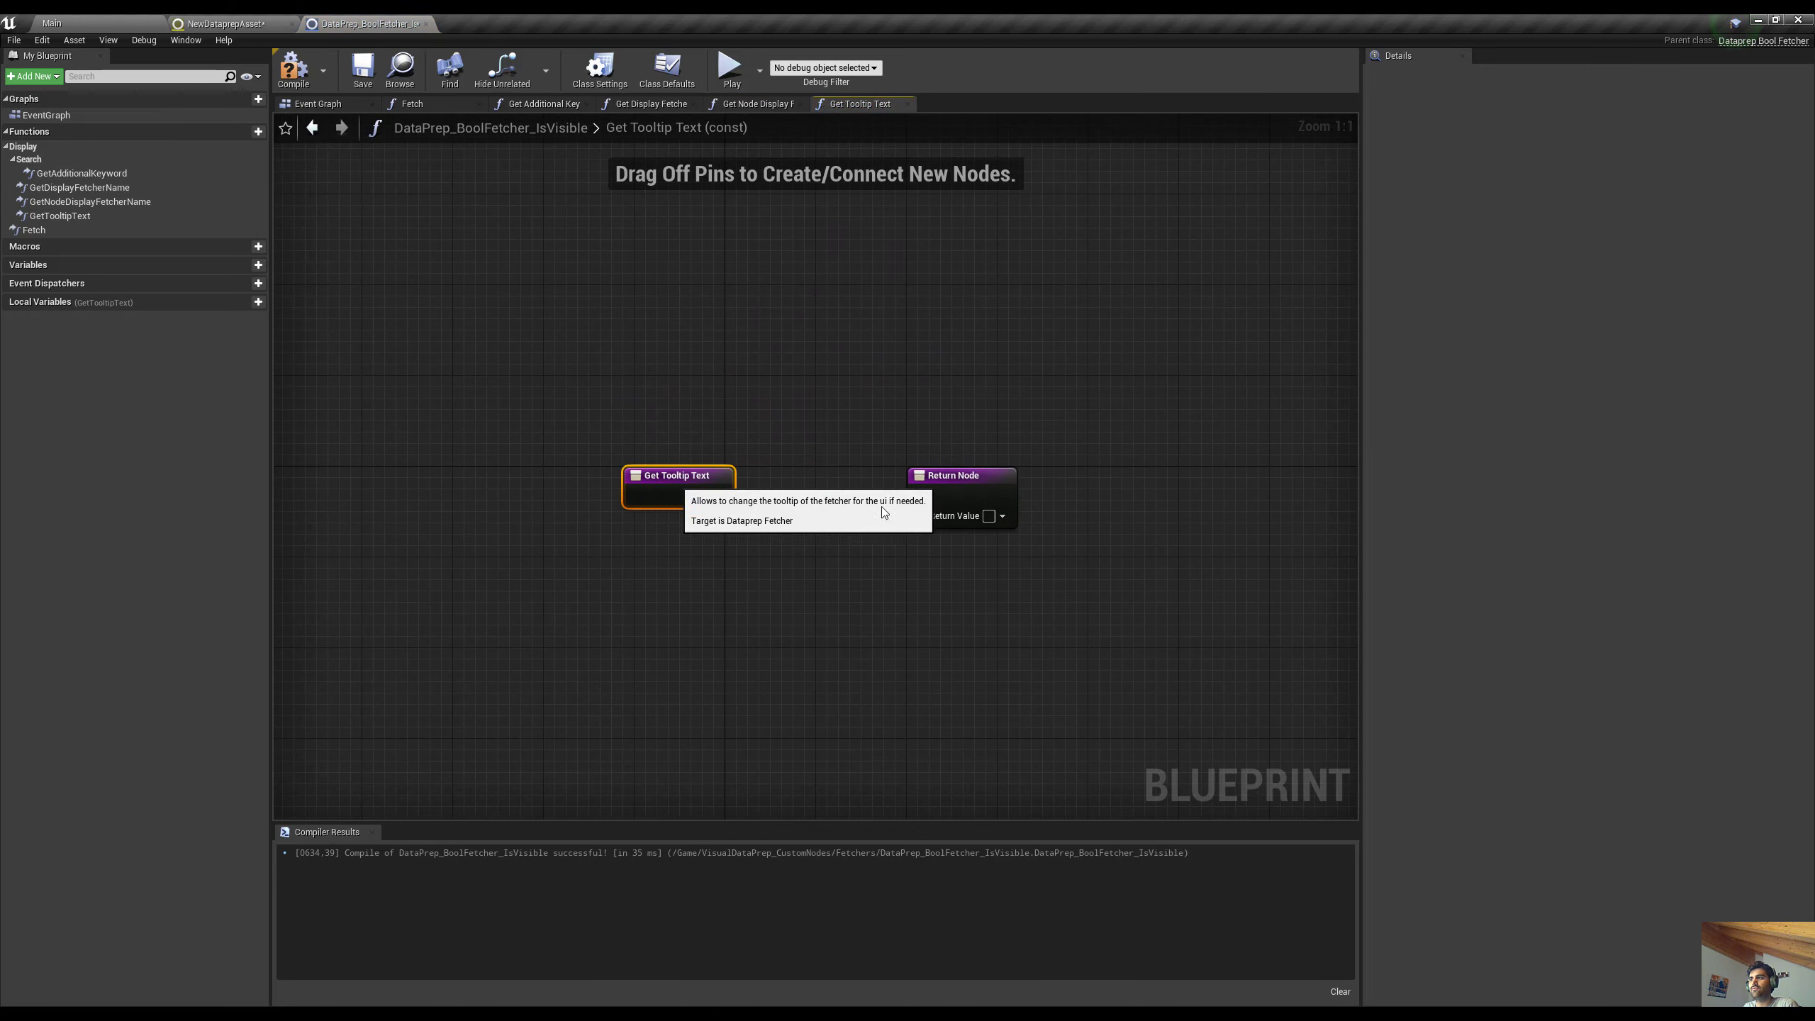
{"action": "left_click", "coordinate": [190, 23]}
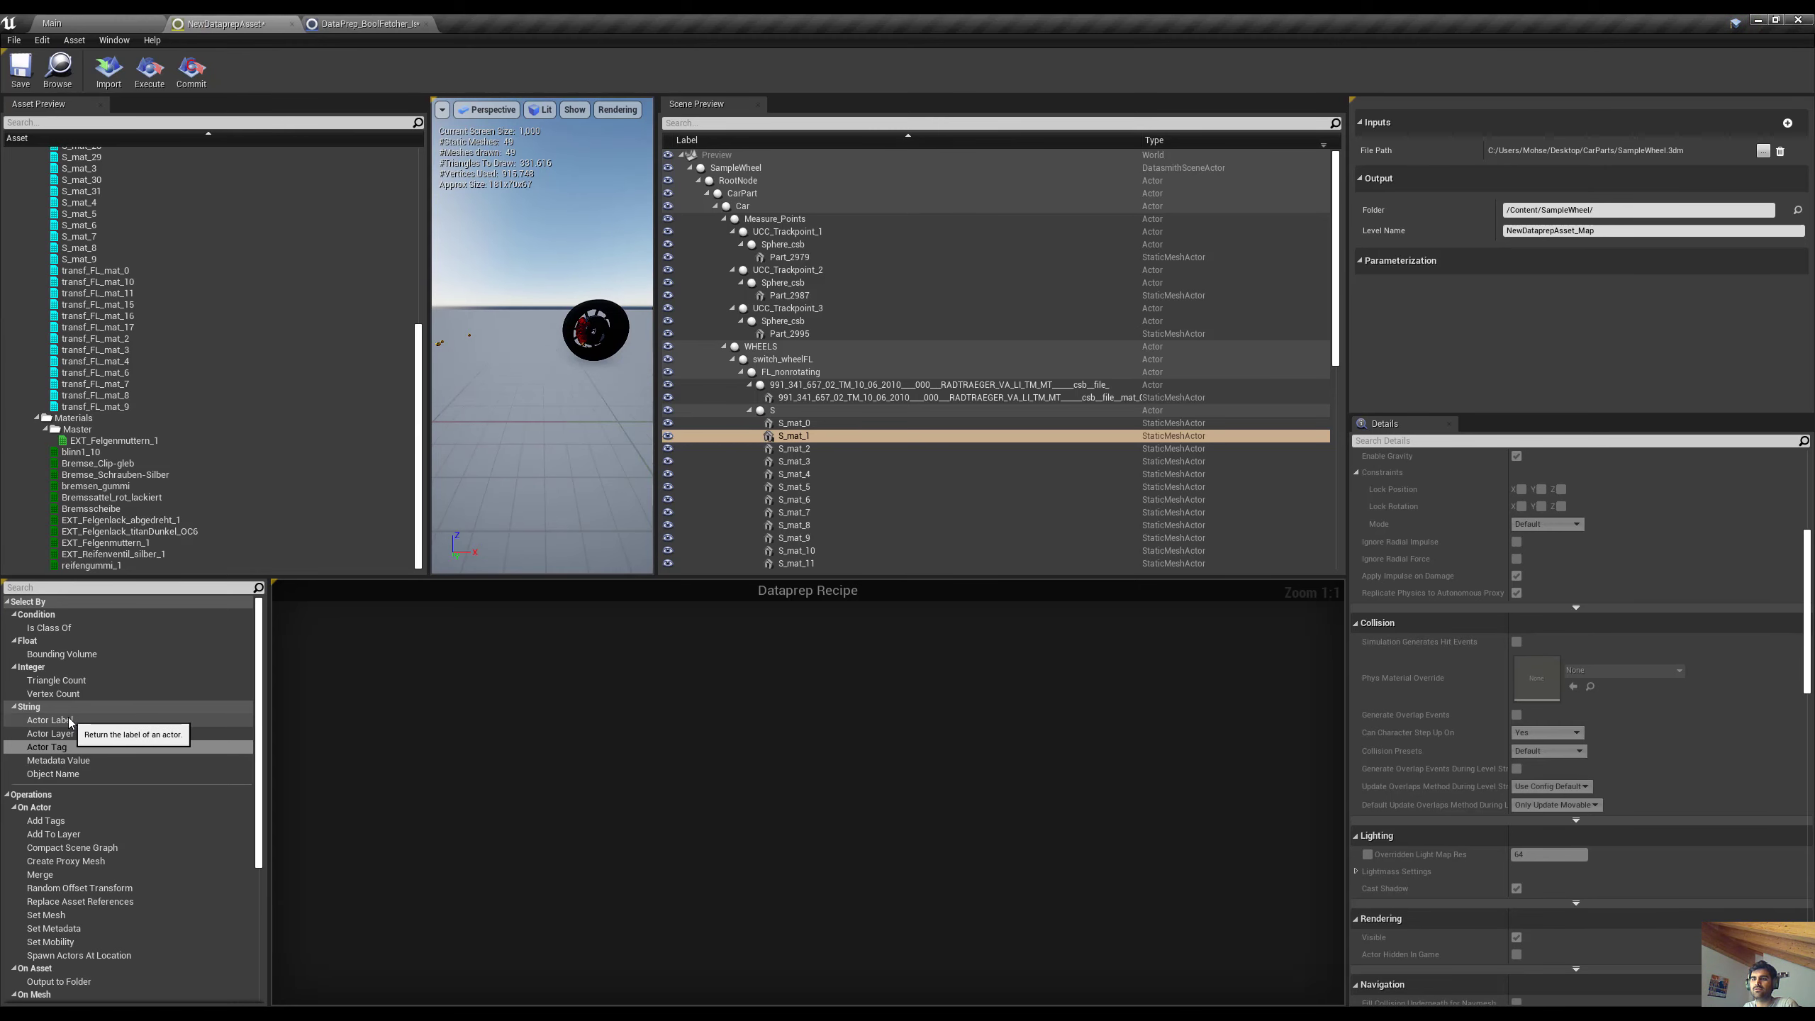
{"action": "left_click", "coordinate": [368, 23]}
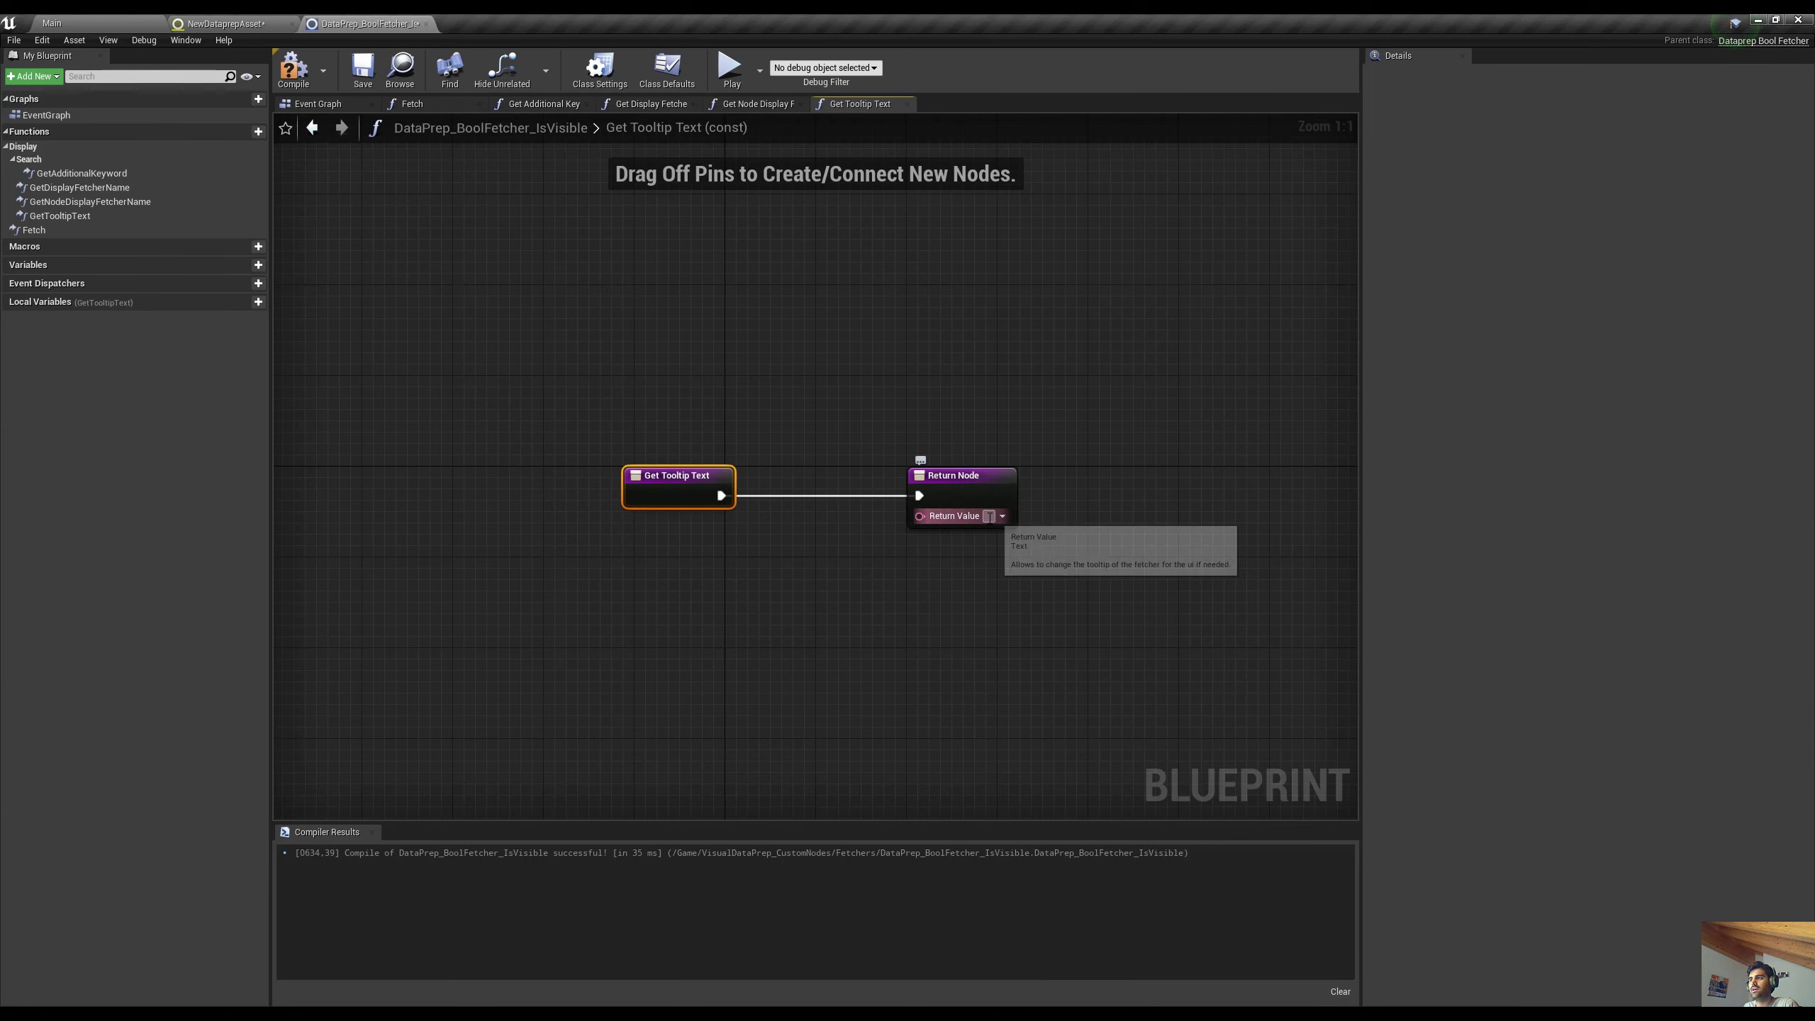
{"action": "type", "text": "Returns"}
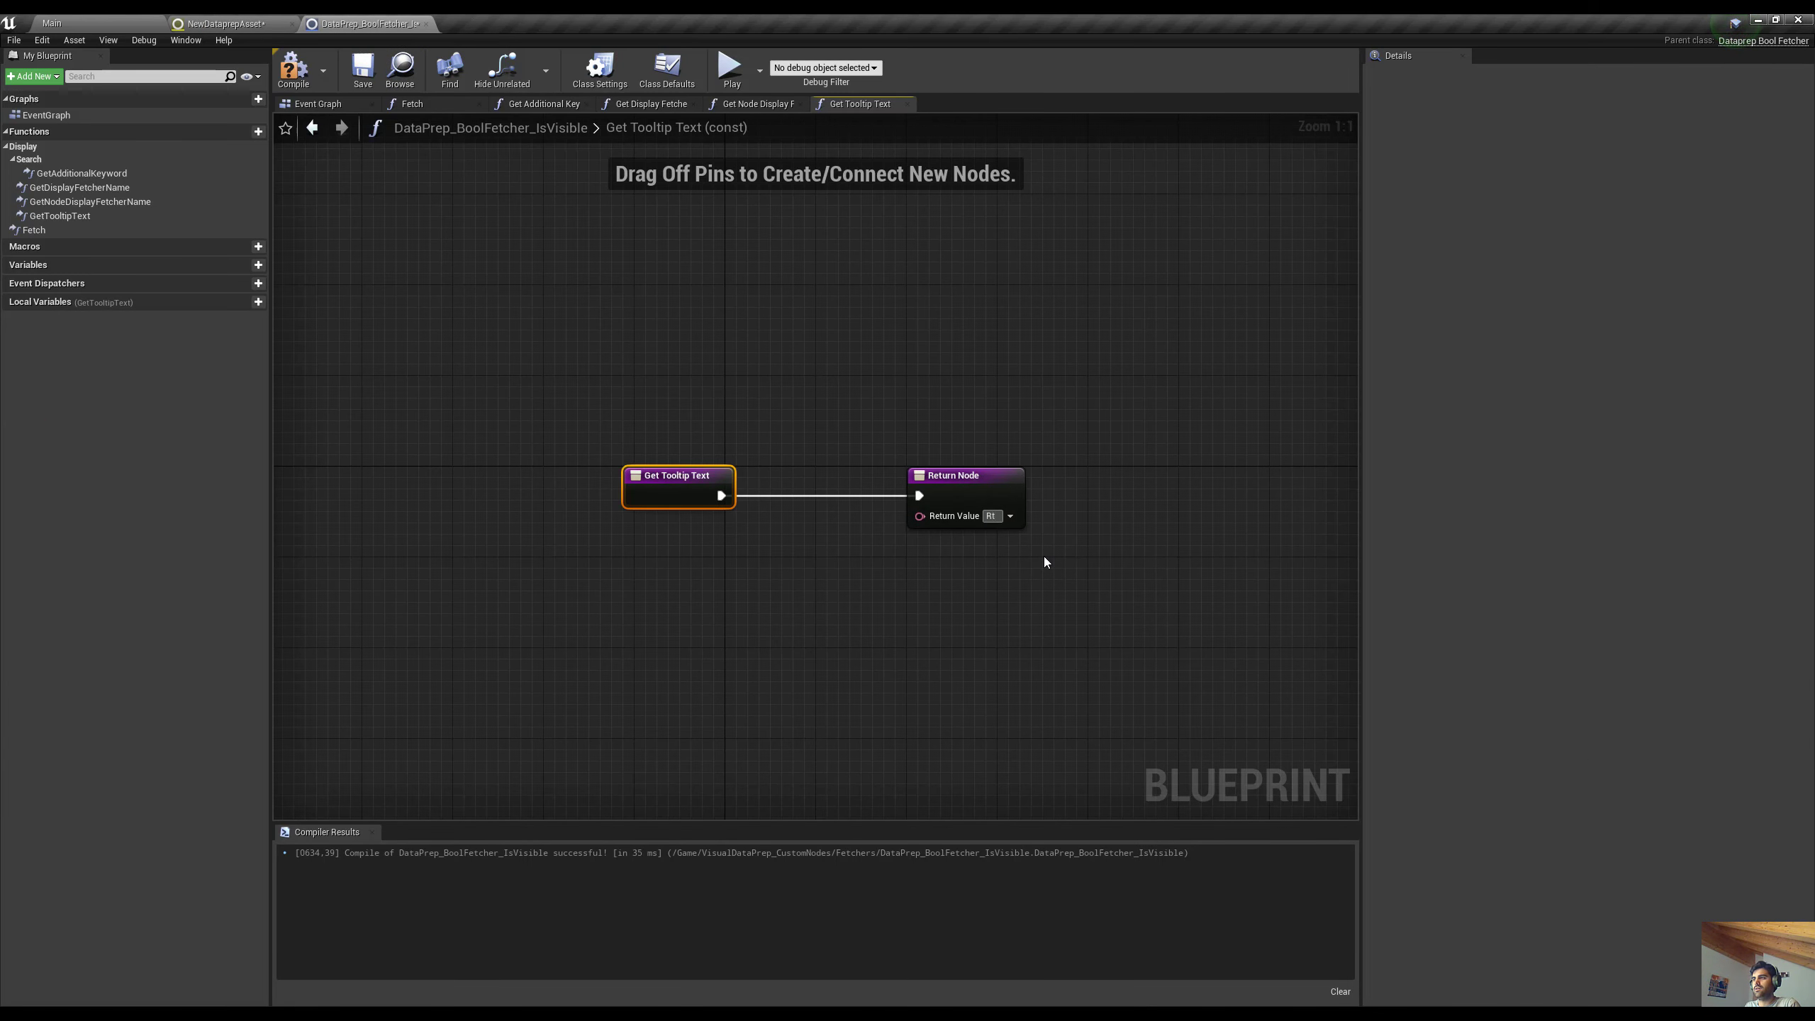
{"action": "type", "text": " base"}
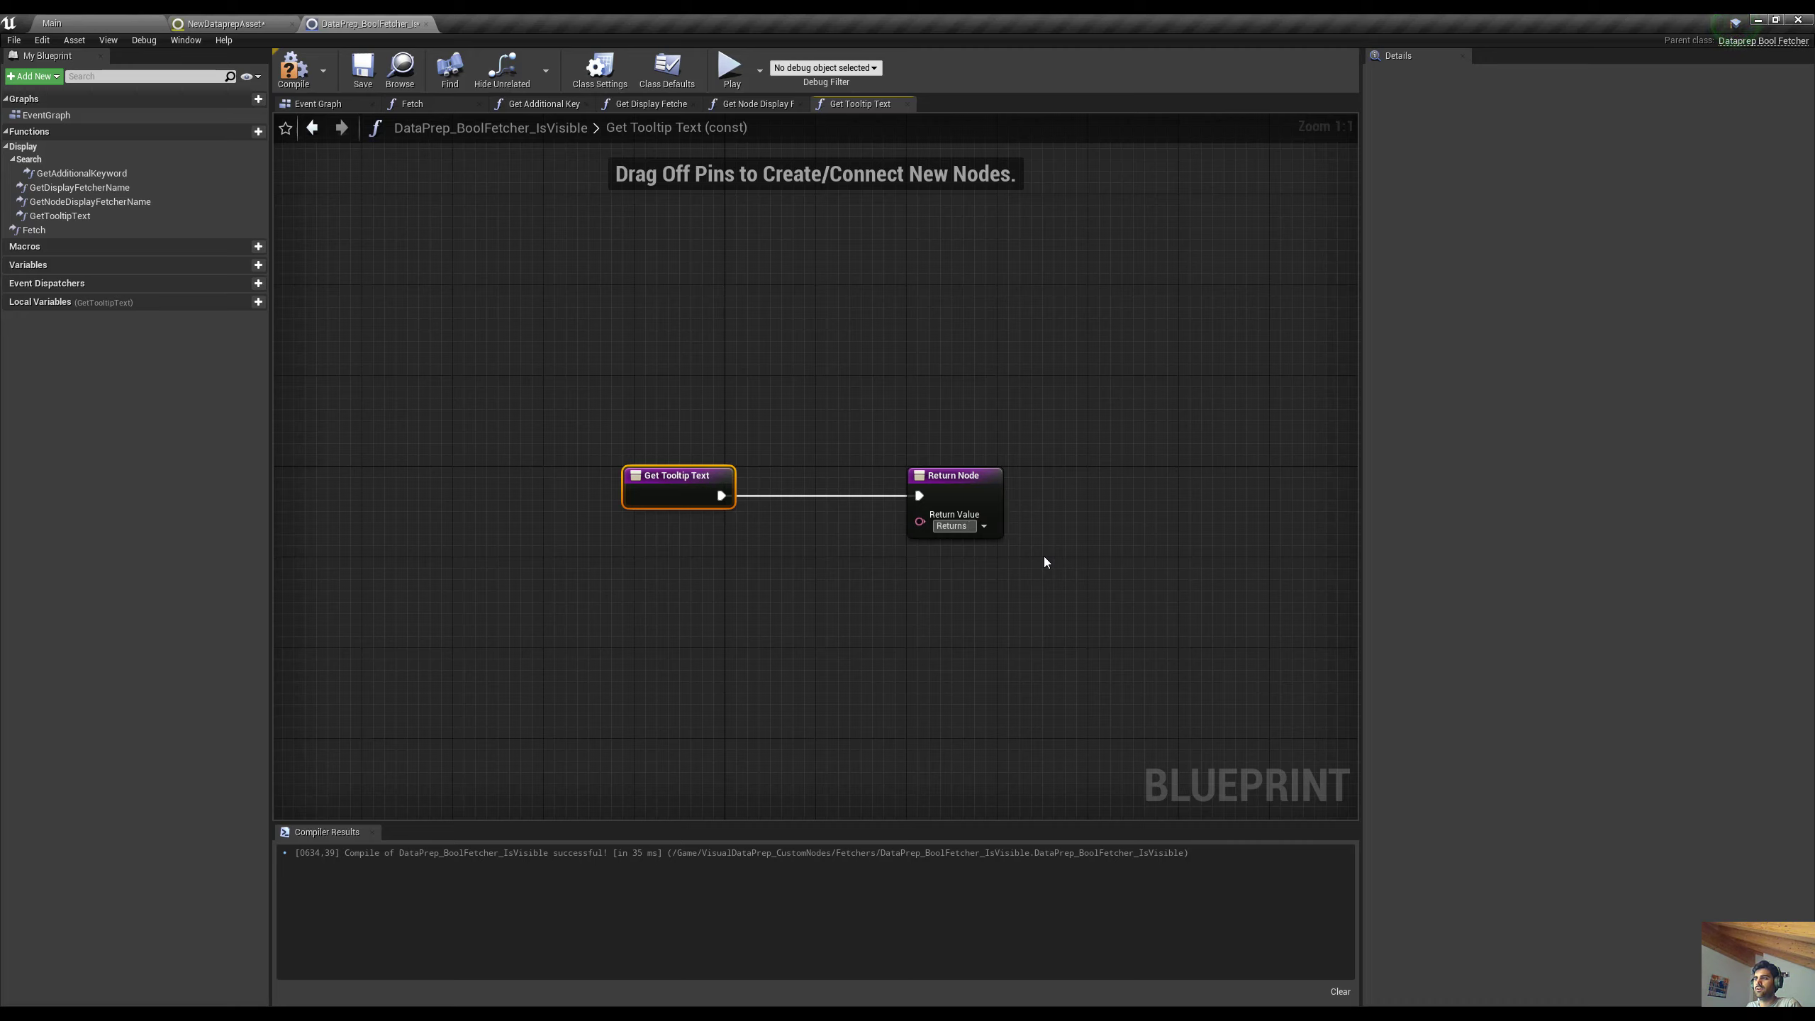
{"action": "type", "text": "d o"}
{"action": "key", "text": "BackSpace"}
Set Get Tooltip Text's Return Value to "Filtering based on static mesh actor rendering visibility value" and compile the blueprint
{"action": "key", "text": "ctrl+a"}
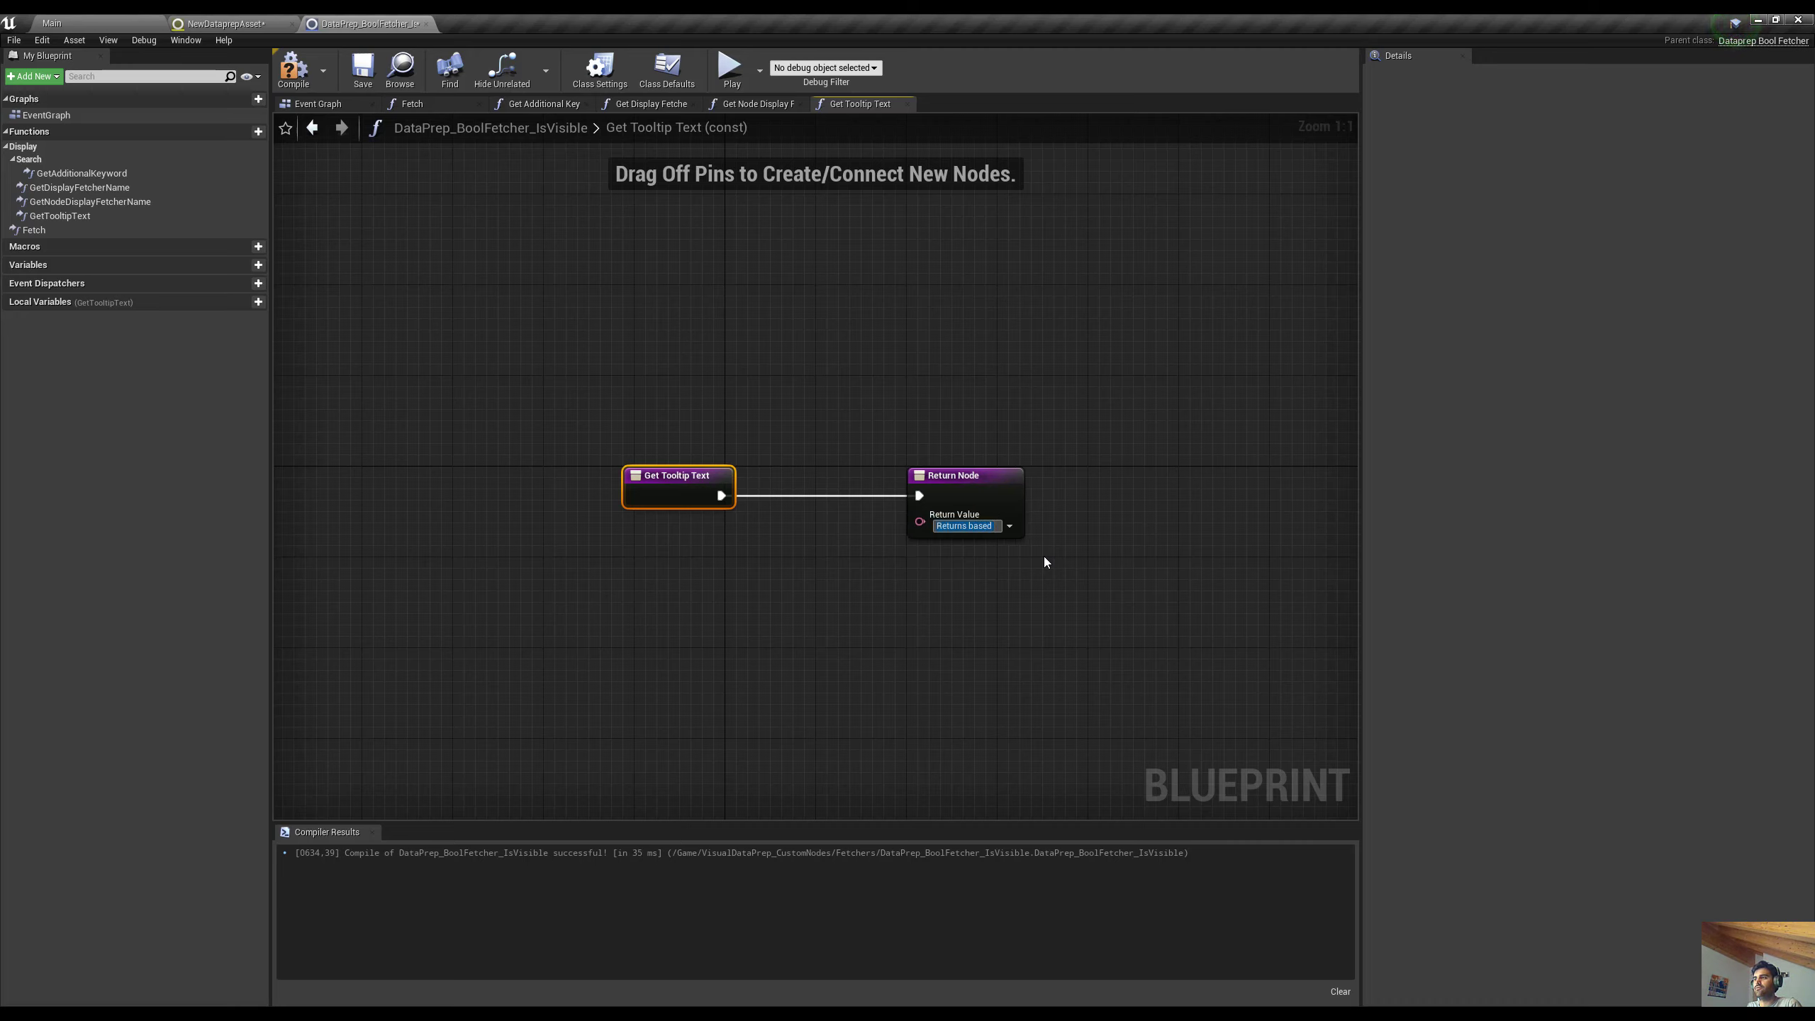
{"action": "type", "text": "Filtering based on Rend"}
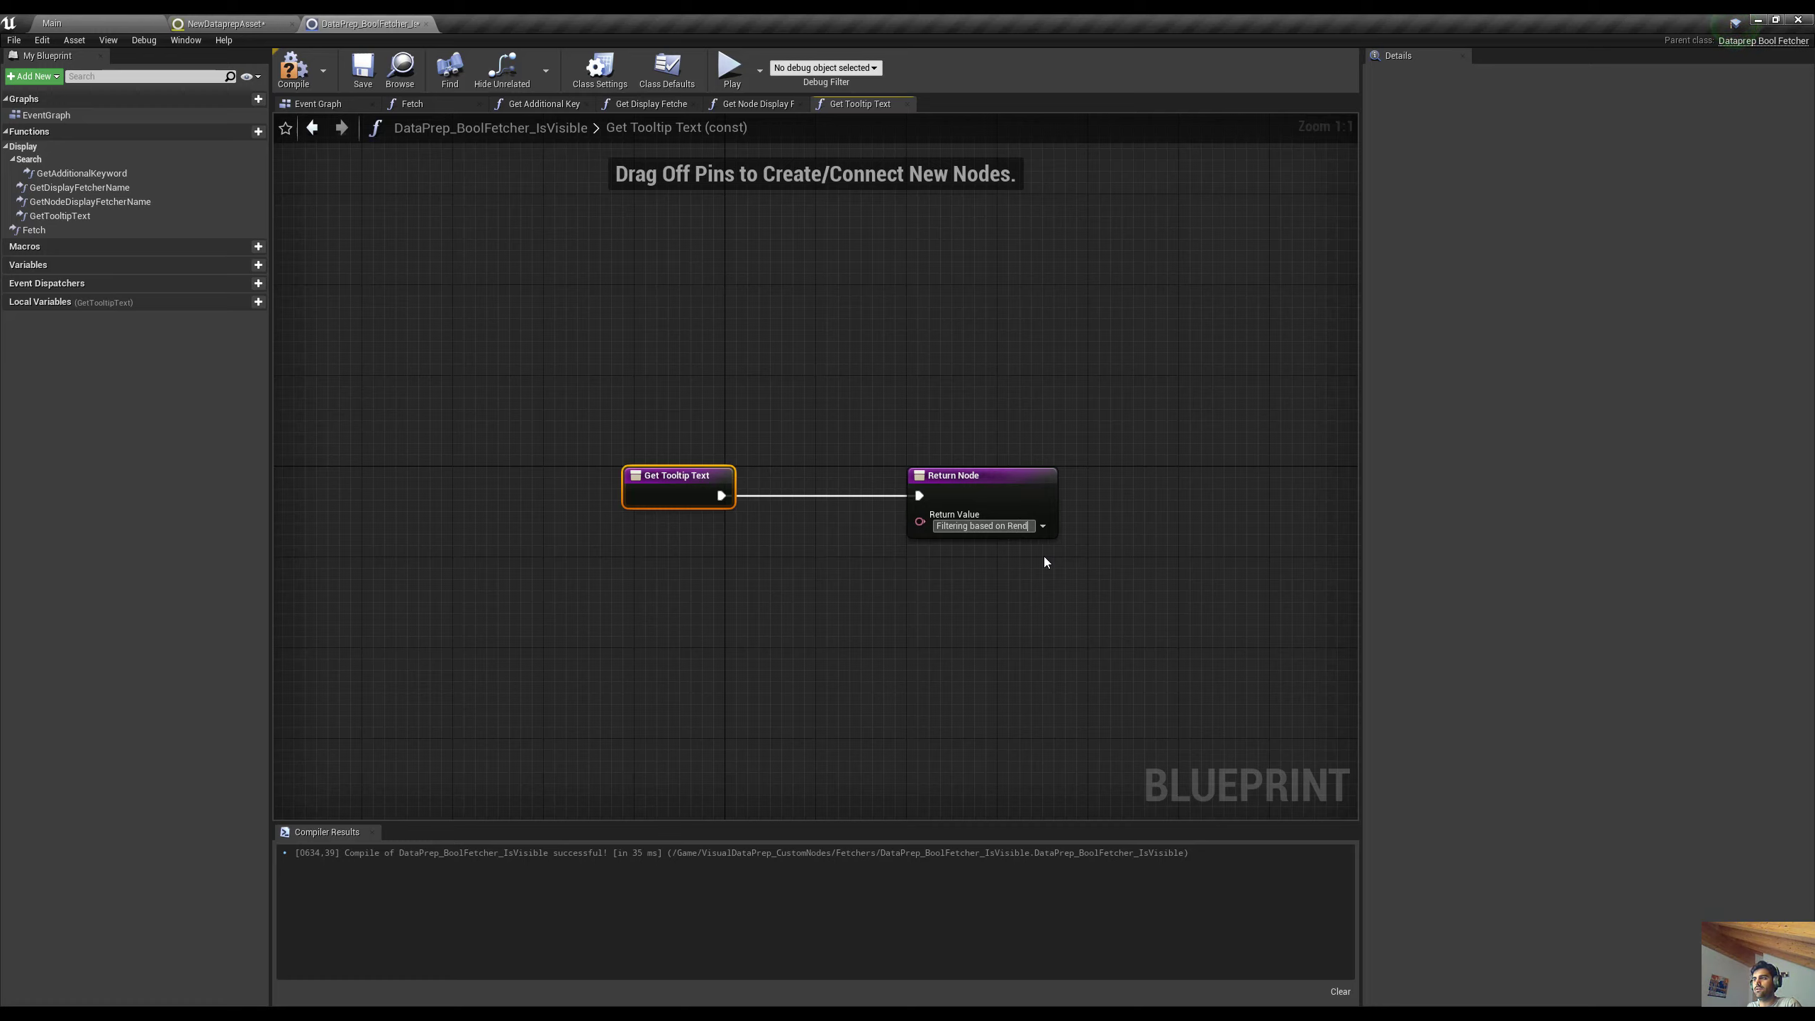
{"action": "key", "text": "BackSpace"}
{"action": "key", "text": "BackSpace"}
{"action": "key", "text": "BackSpace"}
{"action": "key", "text": "BackSpace"}
{"action": "type", "text": "static me"}
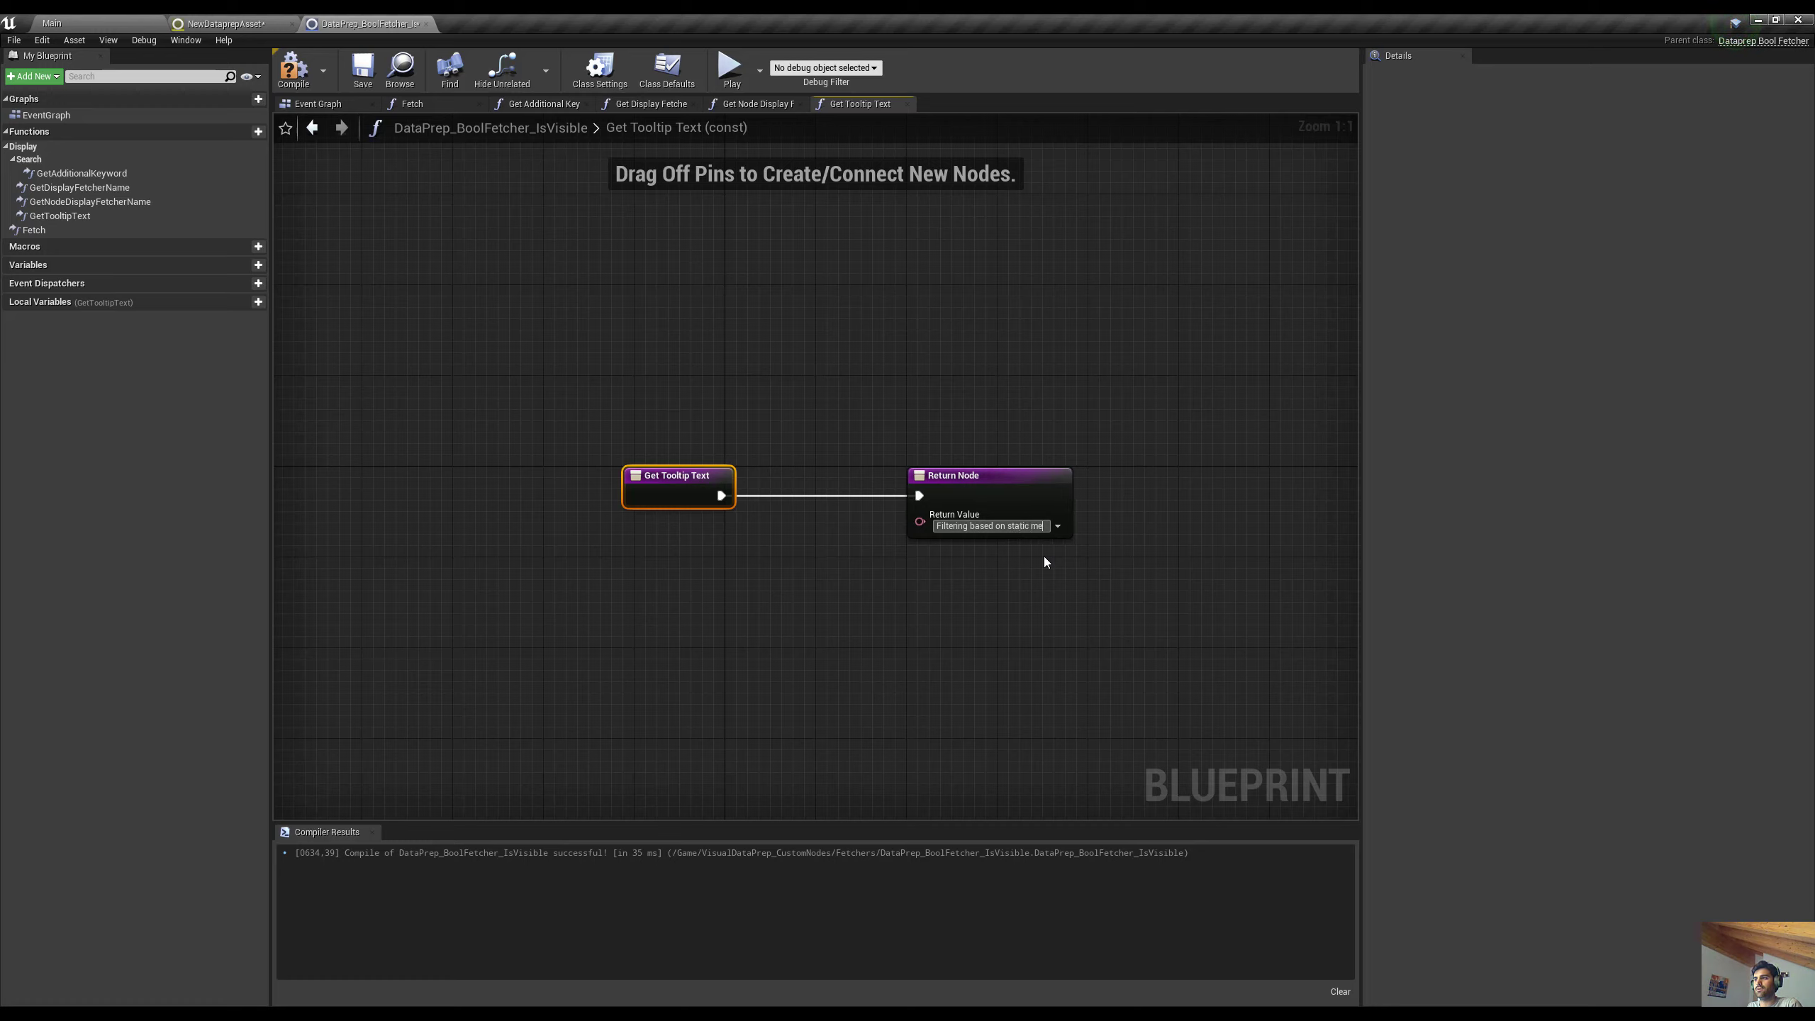
{"action": "type", "text": "sh actor rend"}
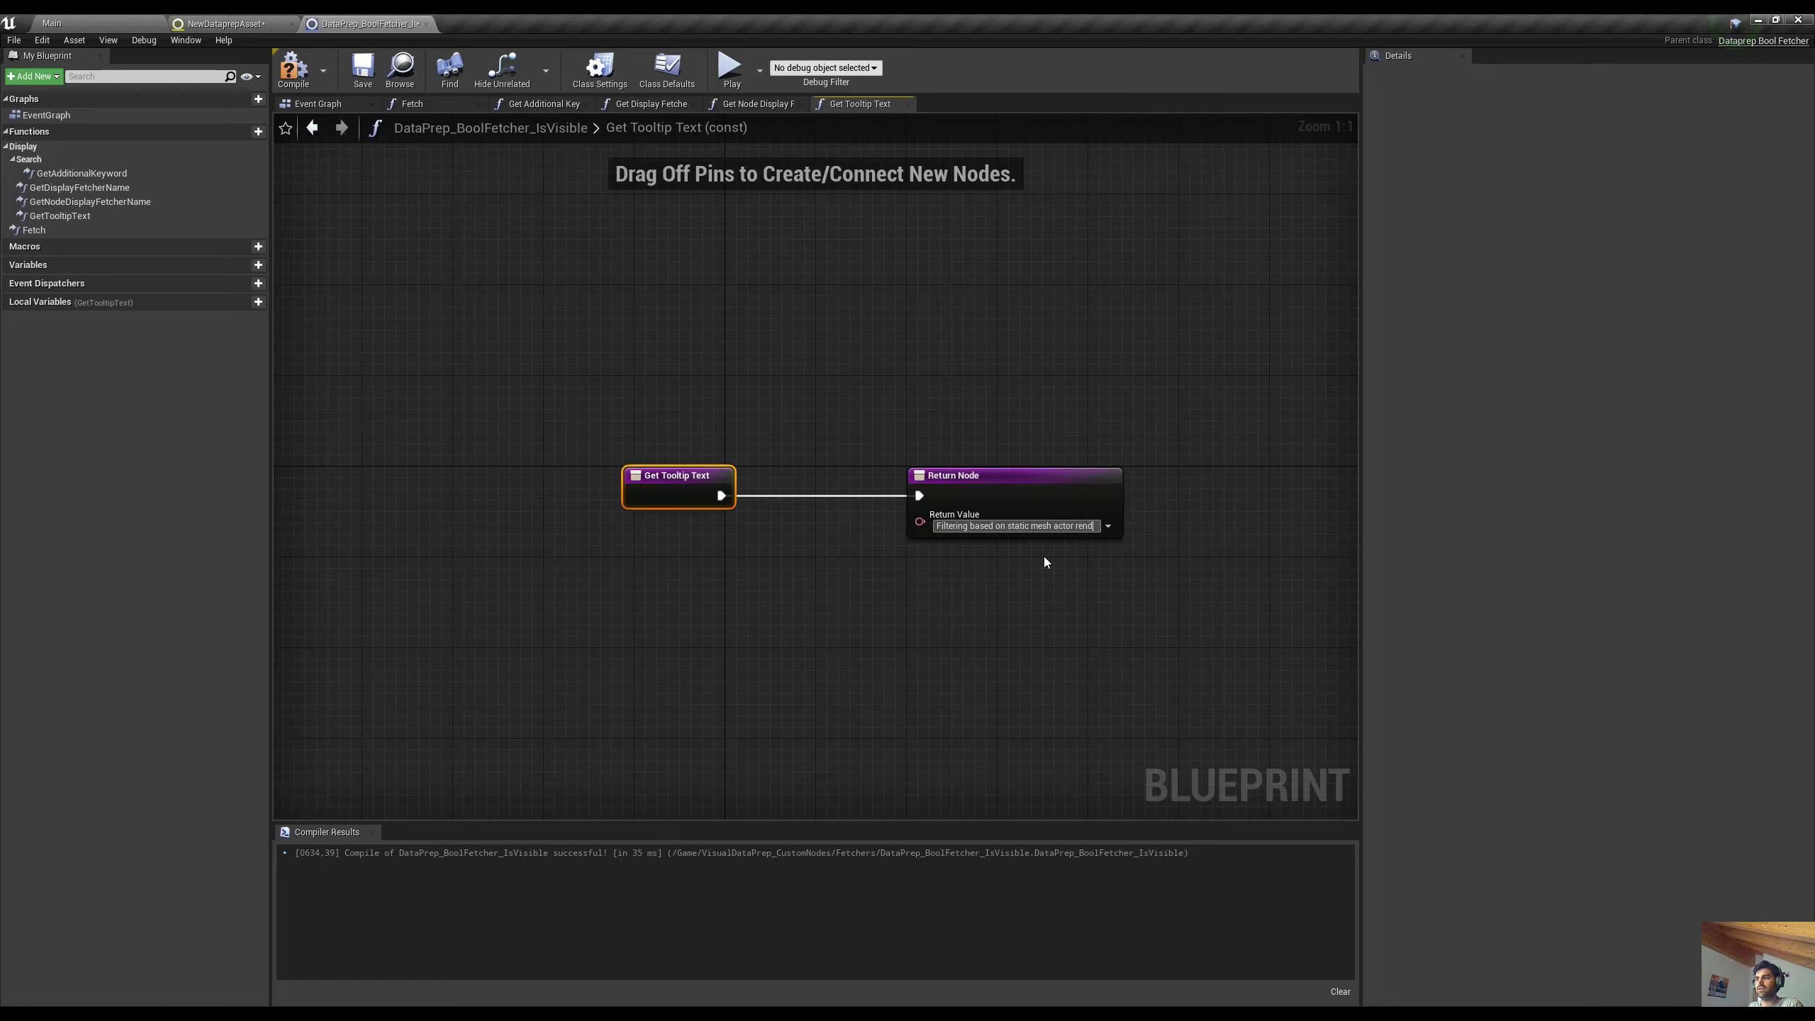
{"action": "type", "text": "ering iisibilkit"}
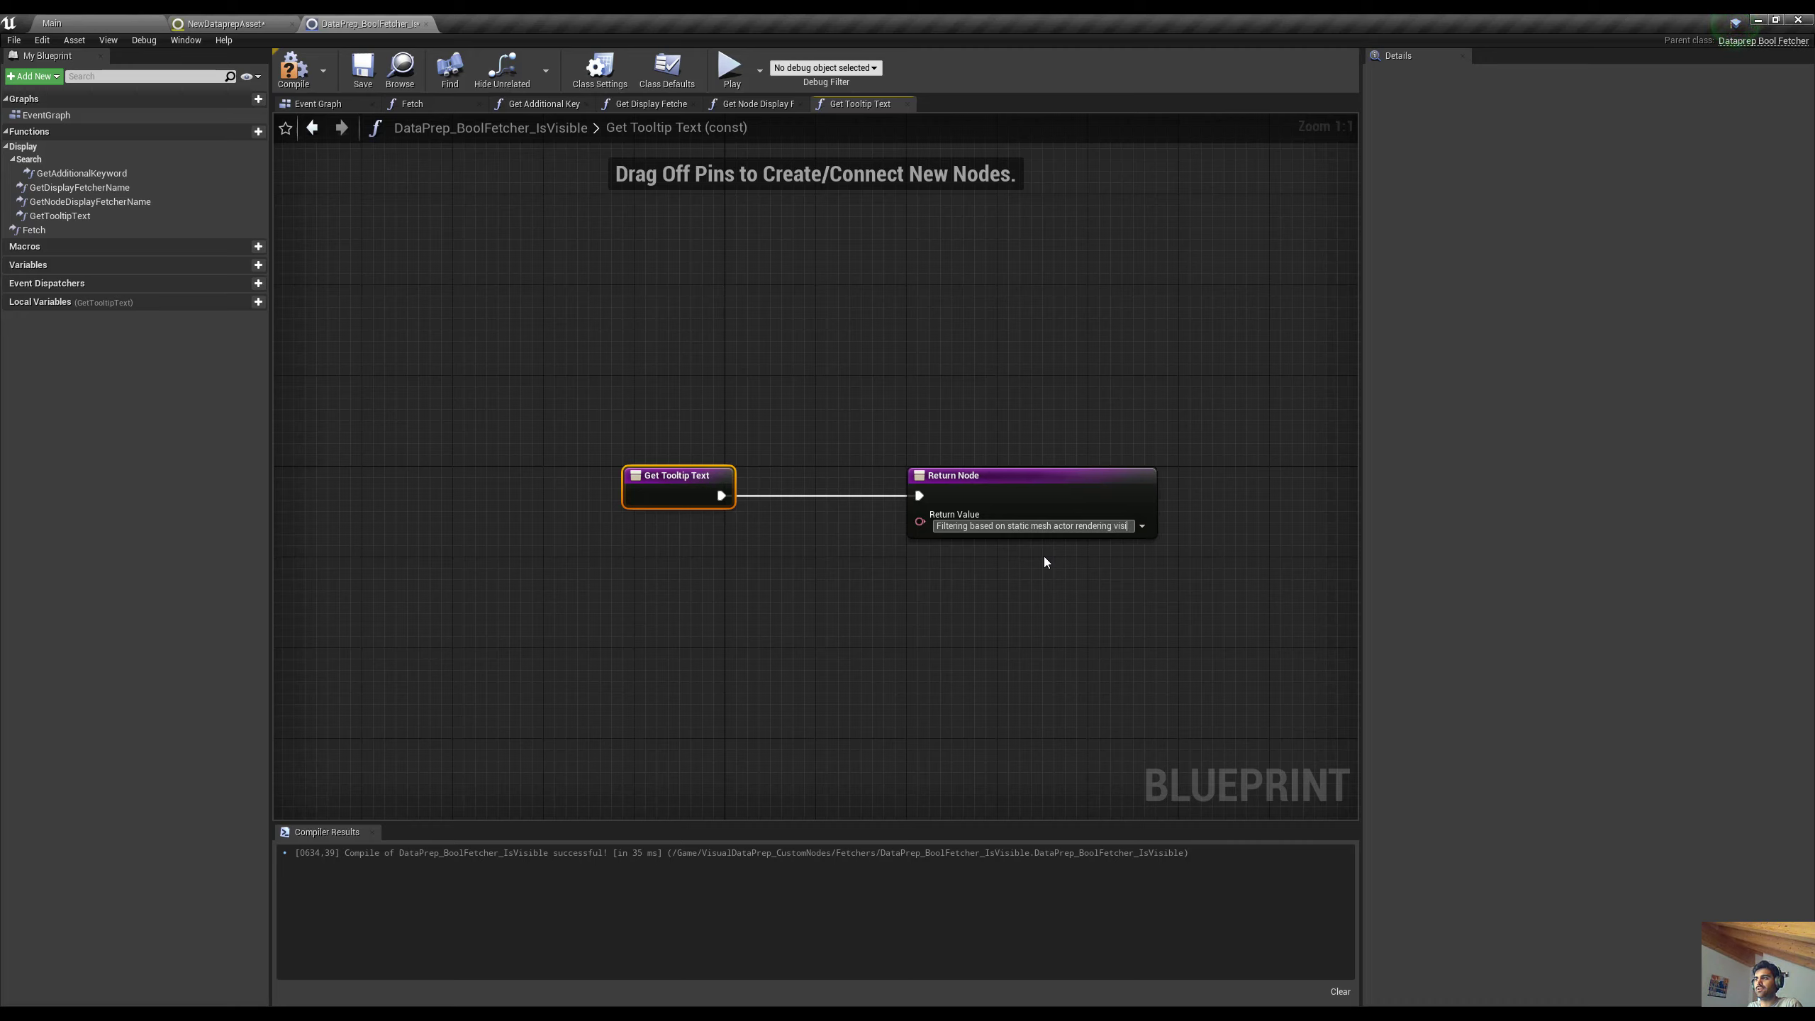
{"action": "key", "text": "BackSpace"}
{"action": "key", "text": "BackSpace"}
{"action": "key", "text": "BackSpace"}
{"action": "key", "text": "BackSpace"}
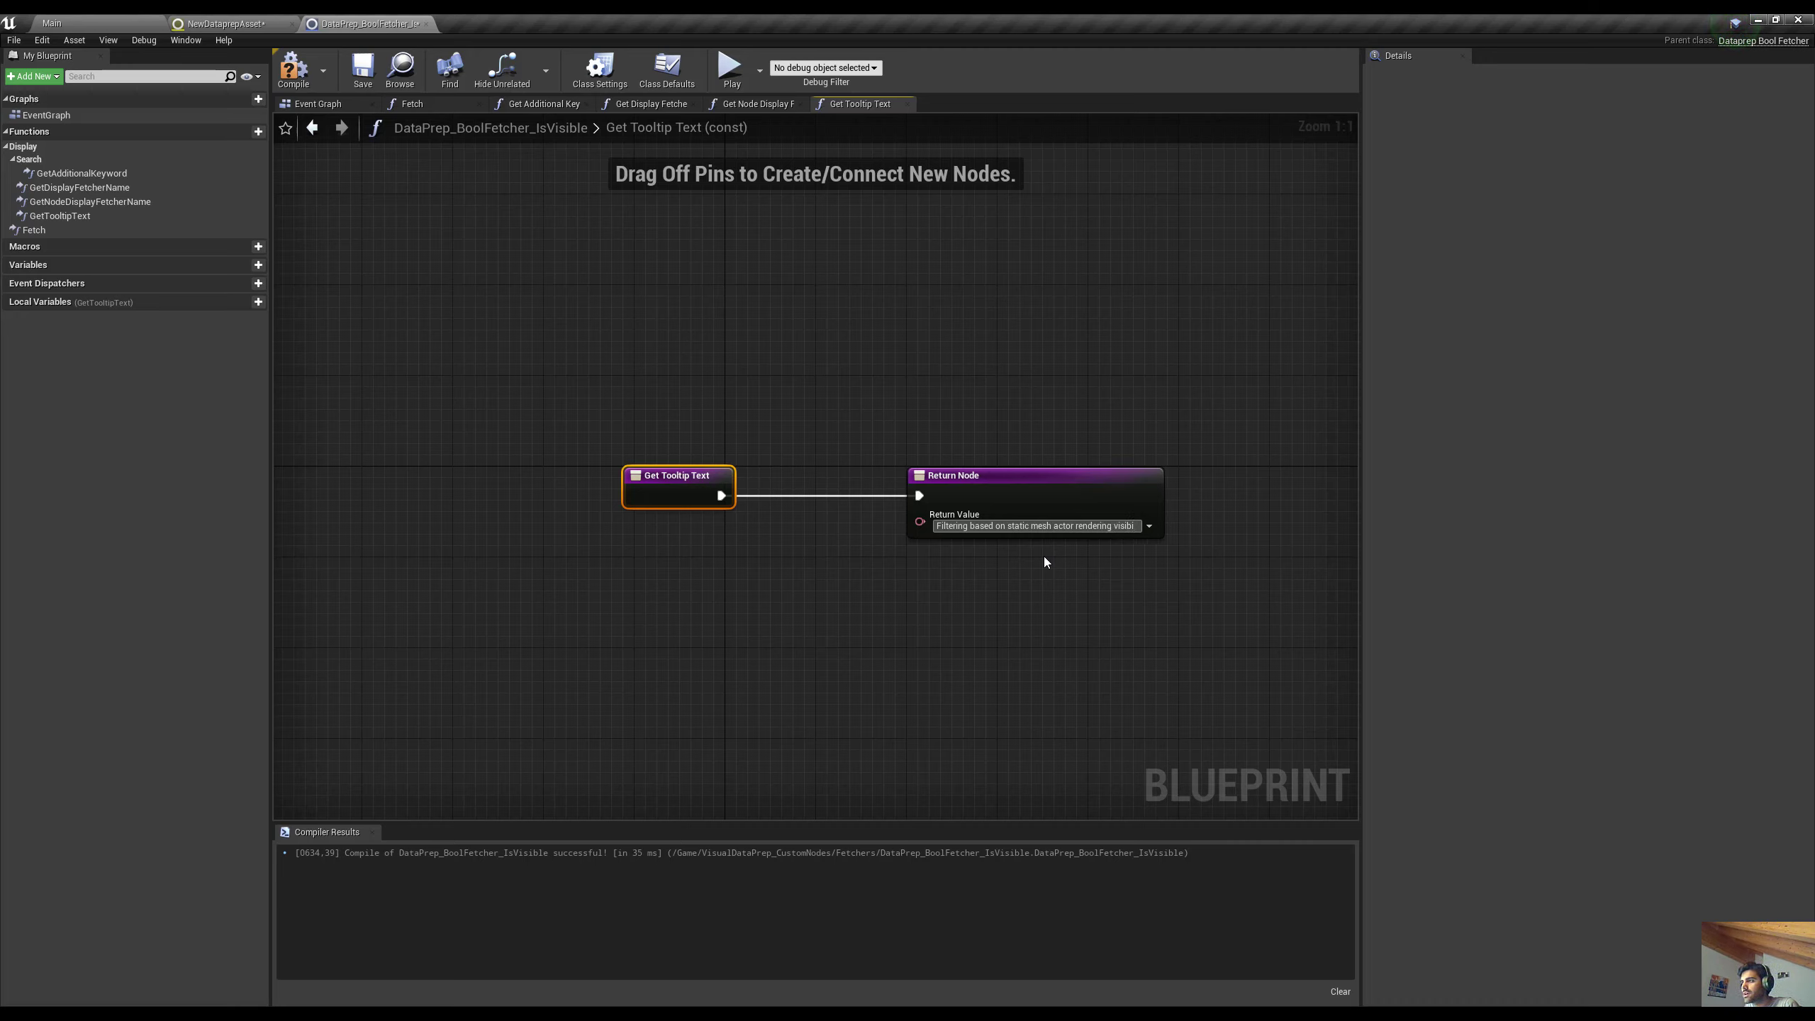
{"action": "type", "text": "lity value"}
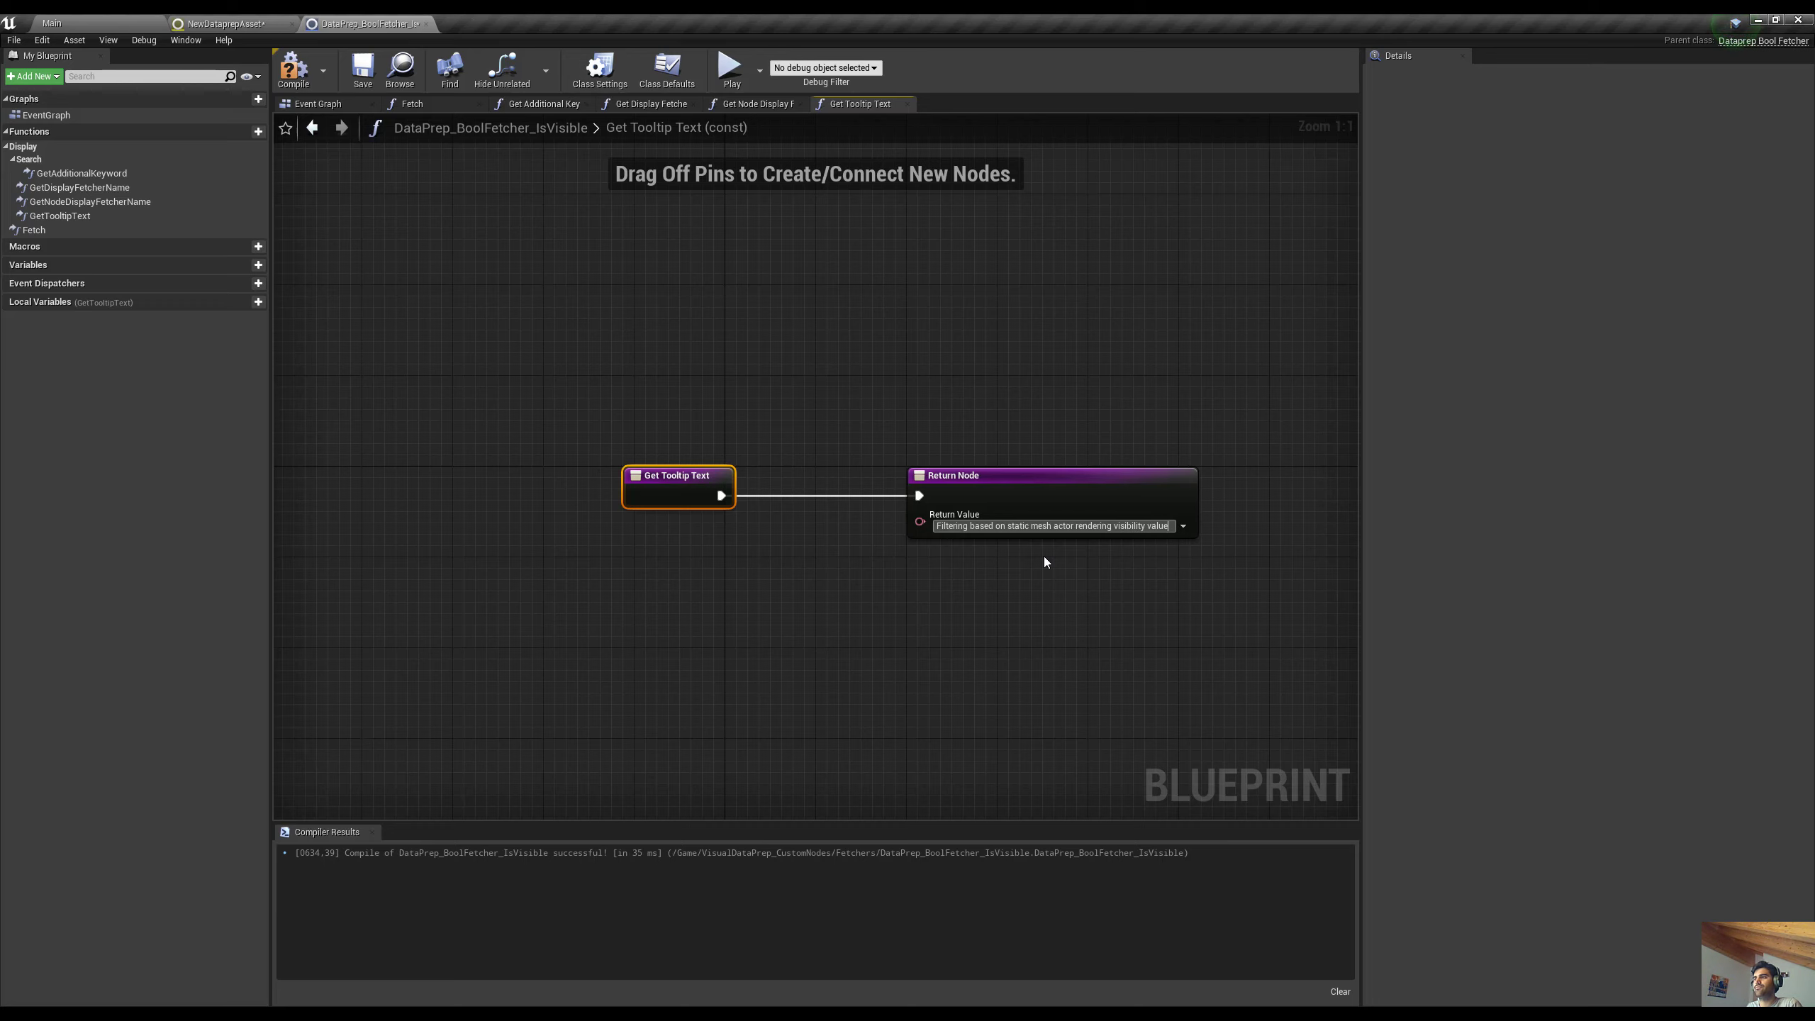
{"action": "right_click", "coordinate": [956, 582]}
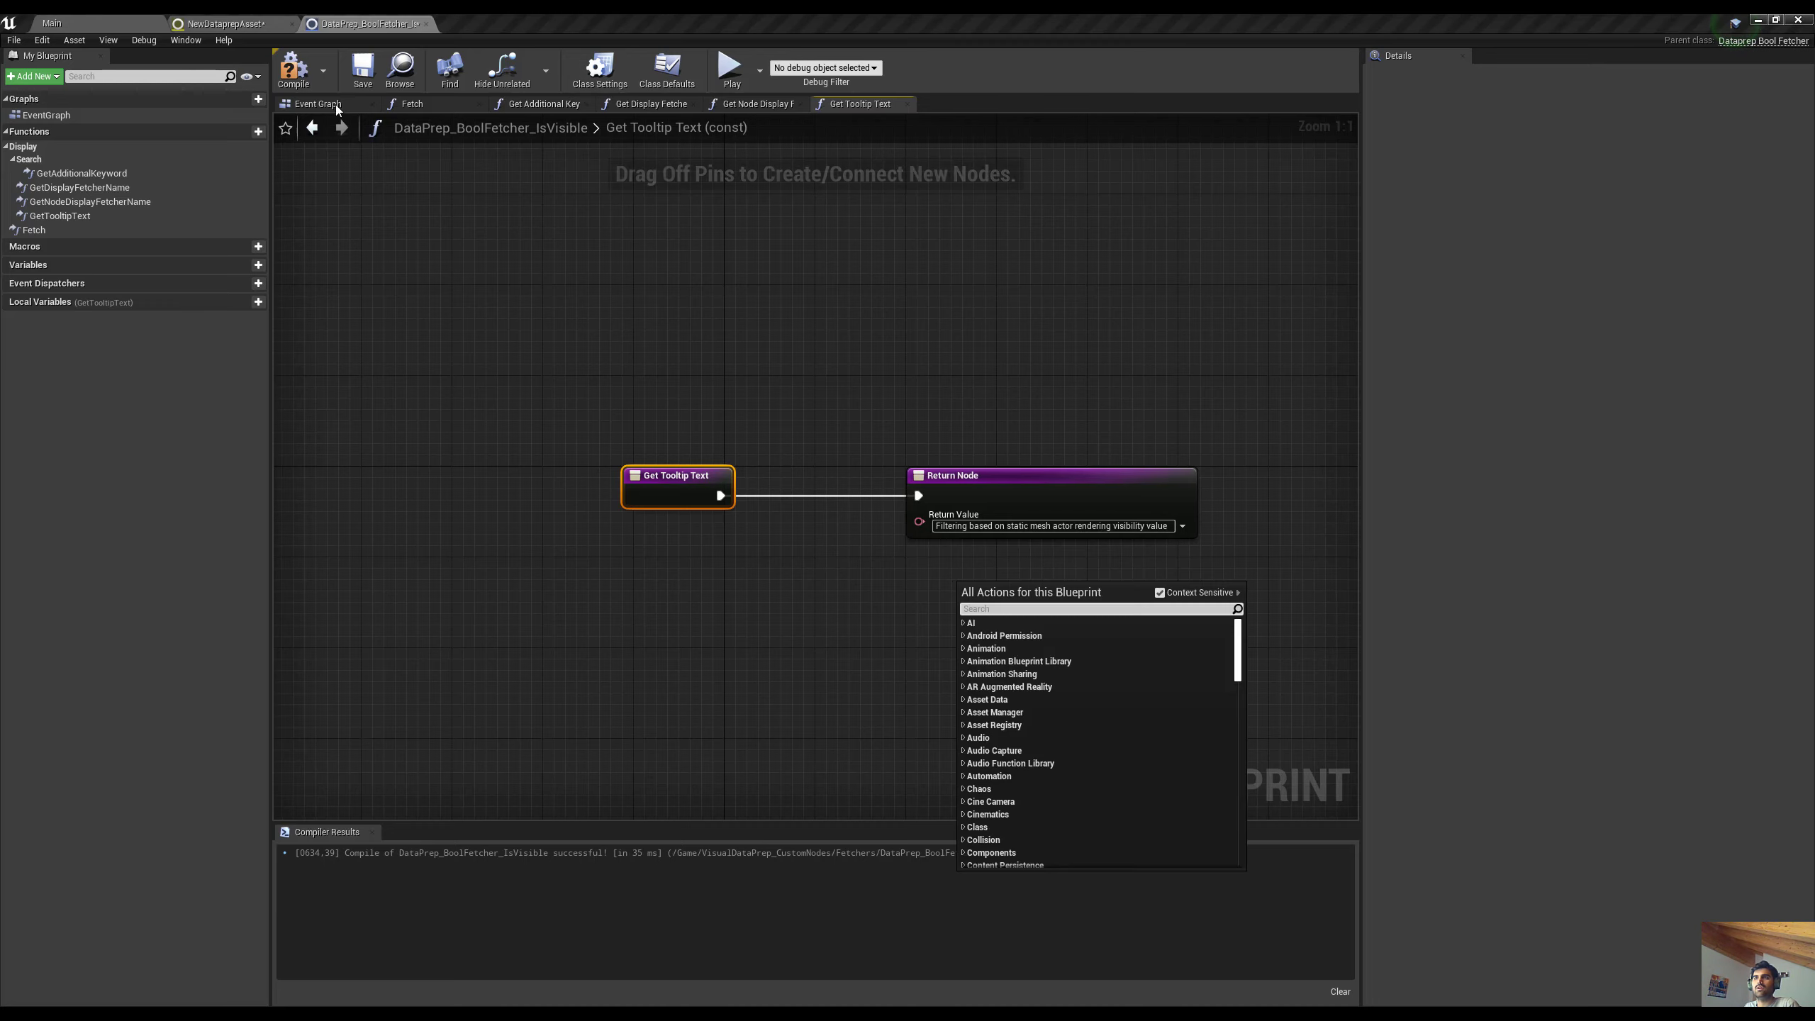
{"action": "left_click", "coordinate": [291, 71]}
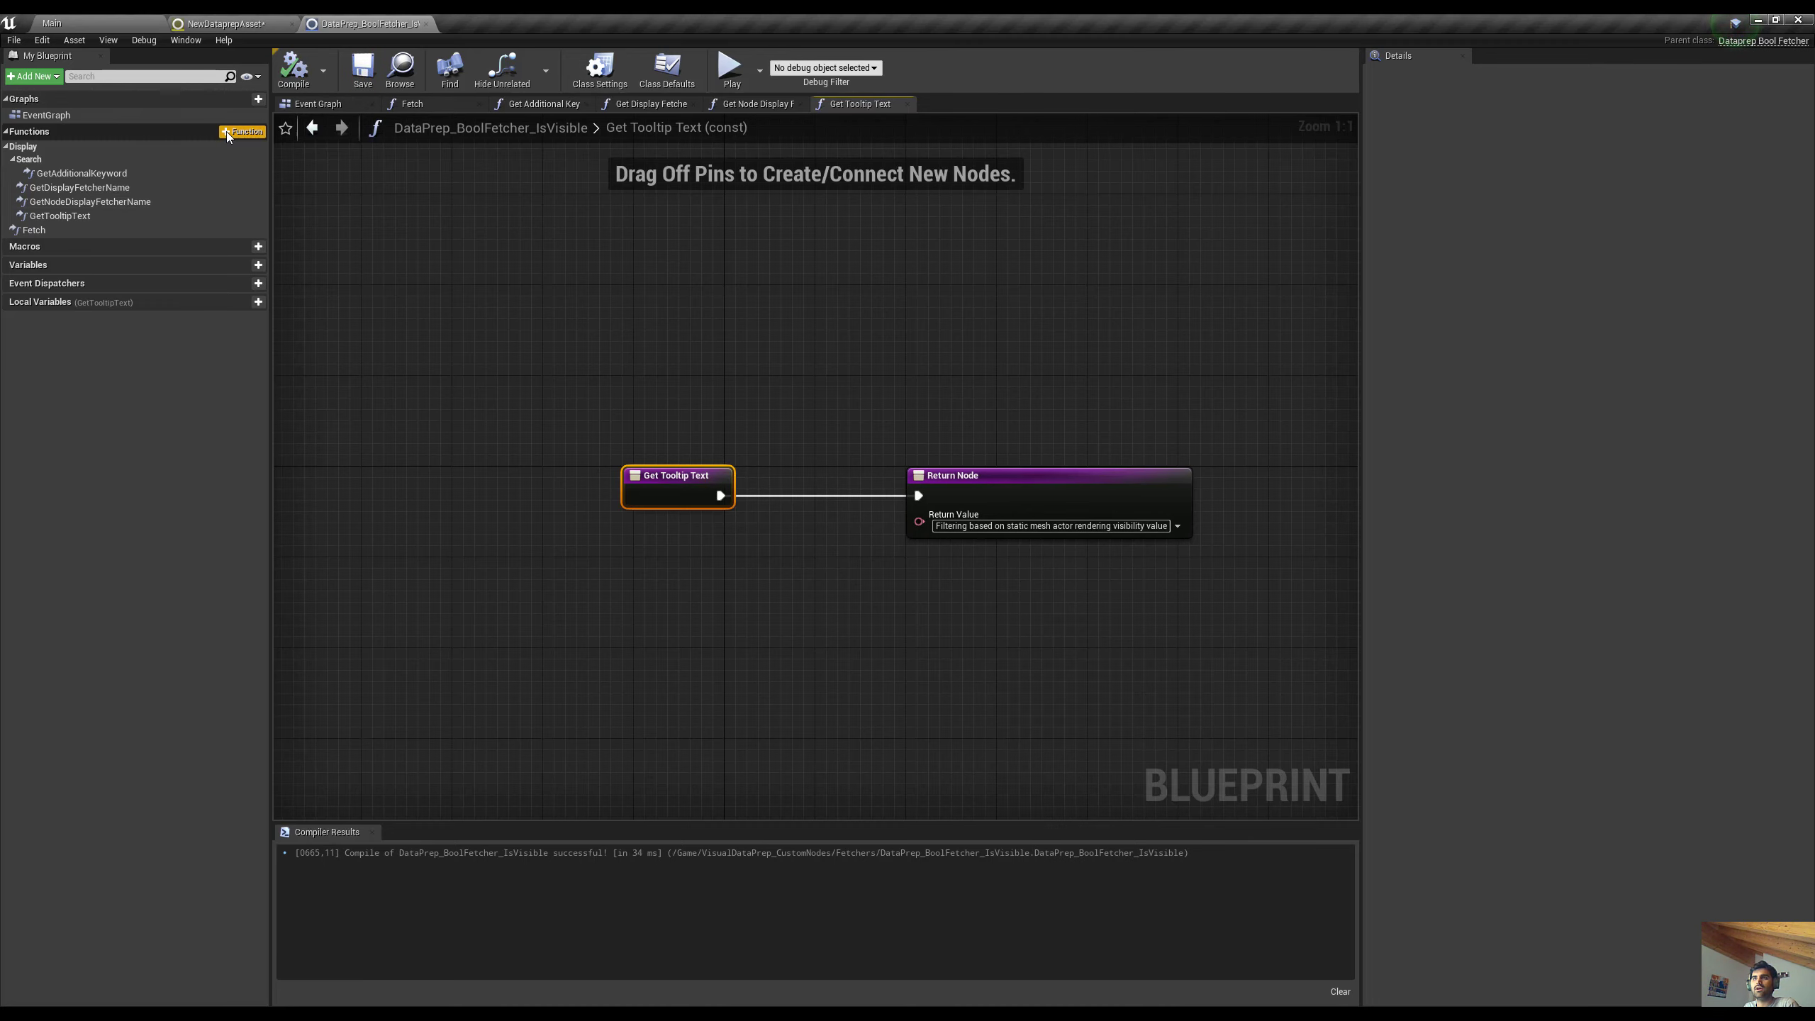
Open the Fetch function's graph, and recompile and close the fetcher blueprint
{"action": "double_click", "coordinate": [65, 229]}
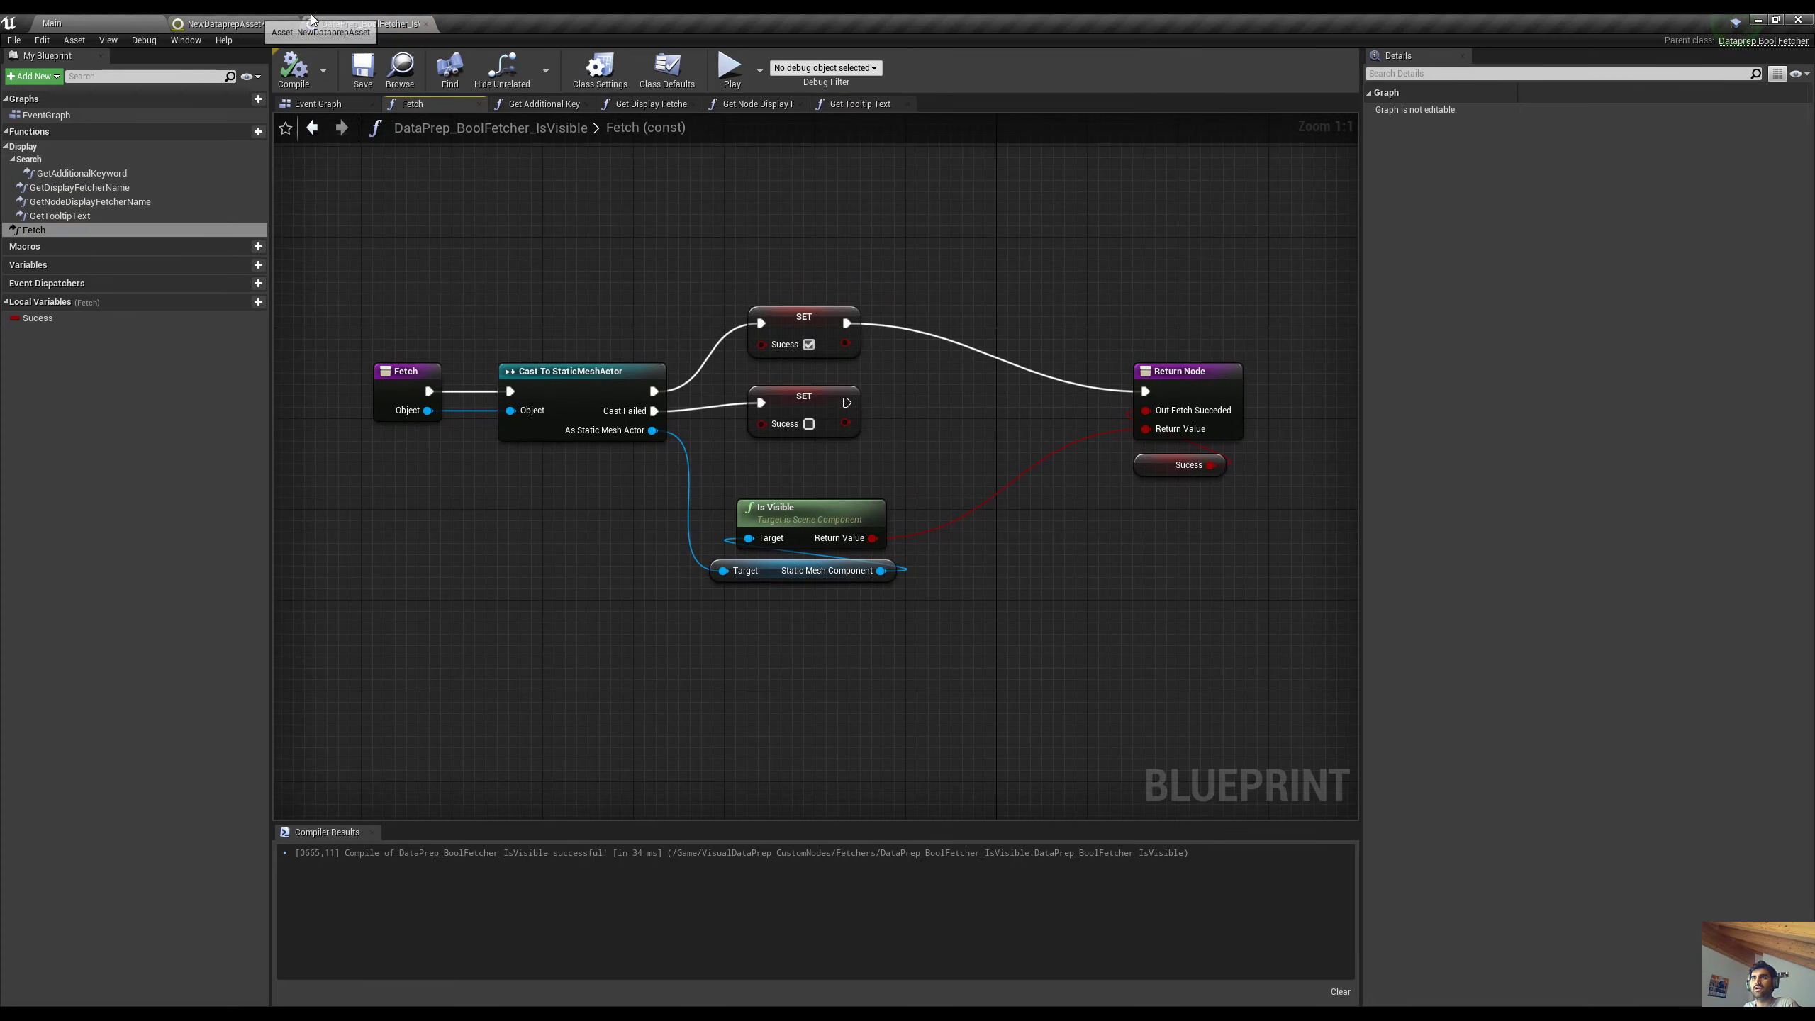
{"action": "left_click", "coordinate": [258, 22]}
{"action": "left_click", "coordinate": [368, 23]}
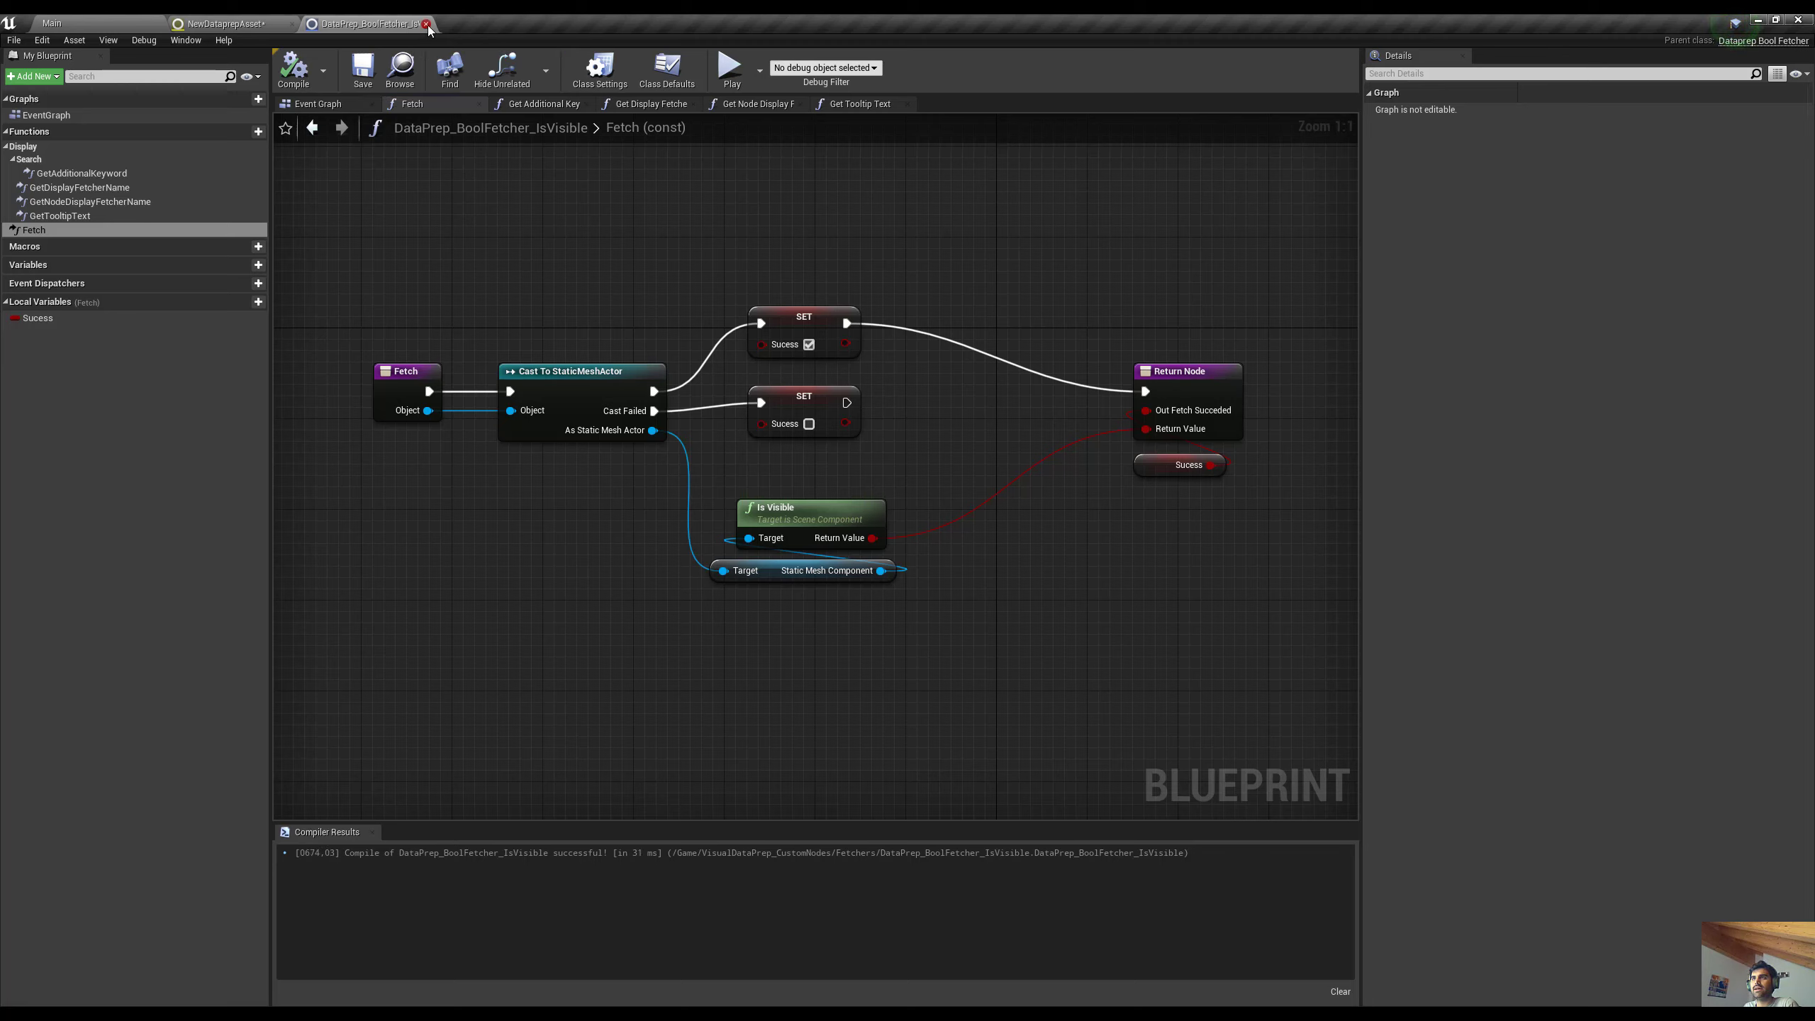
{"action": "left_click", "coordinate": [426, 24]}
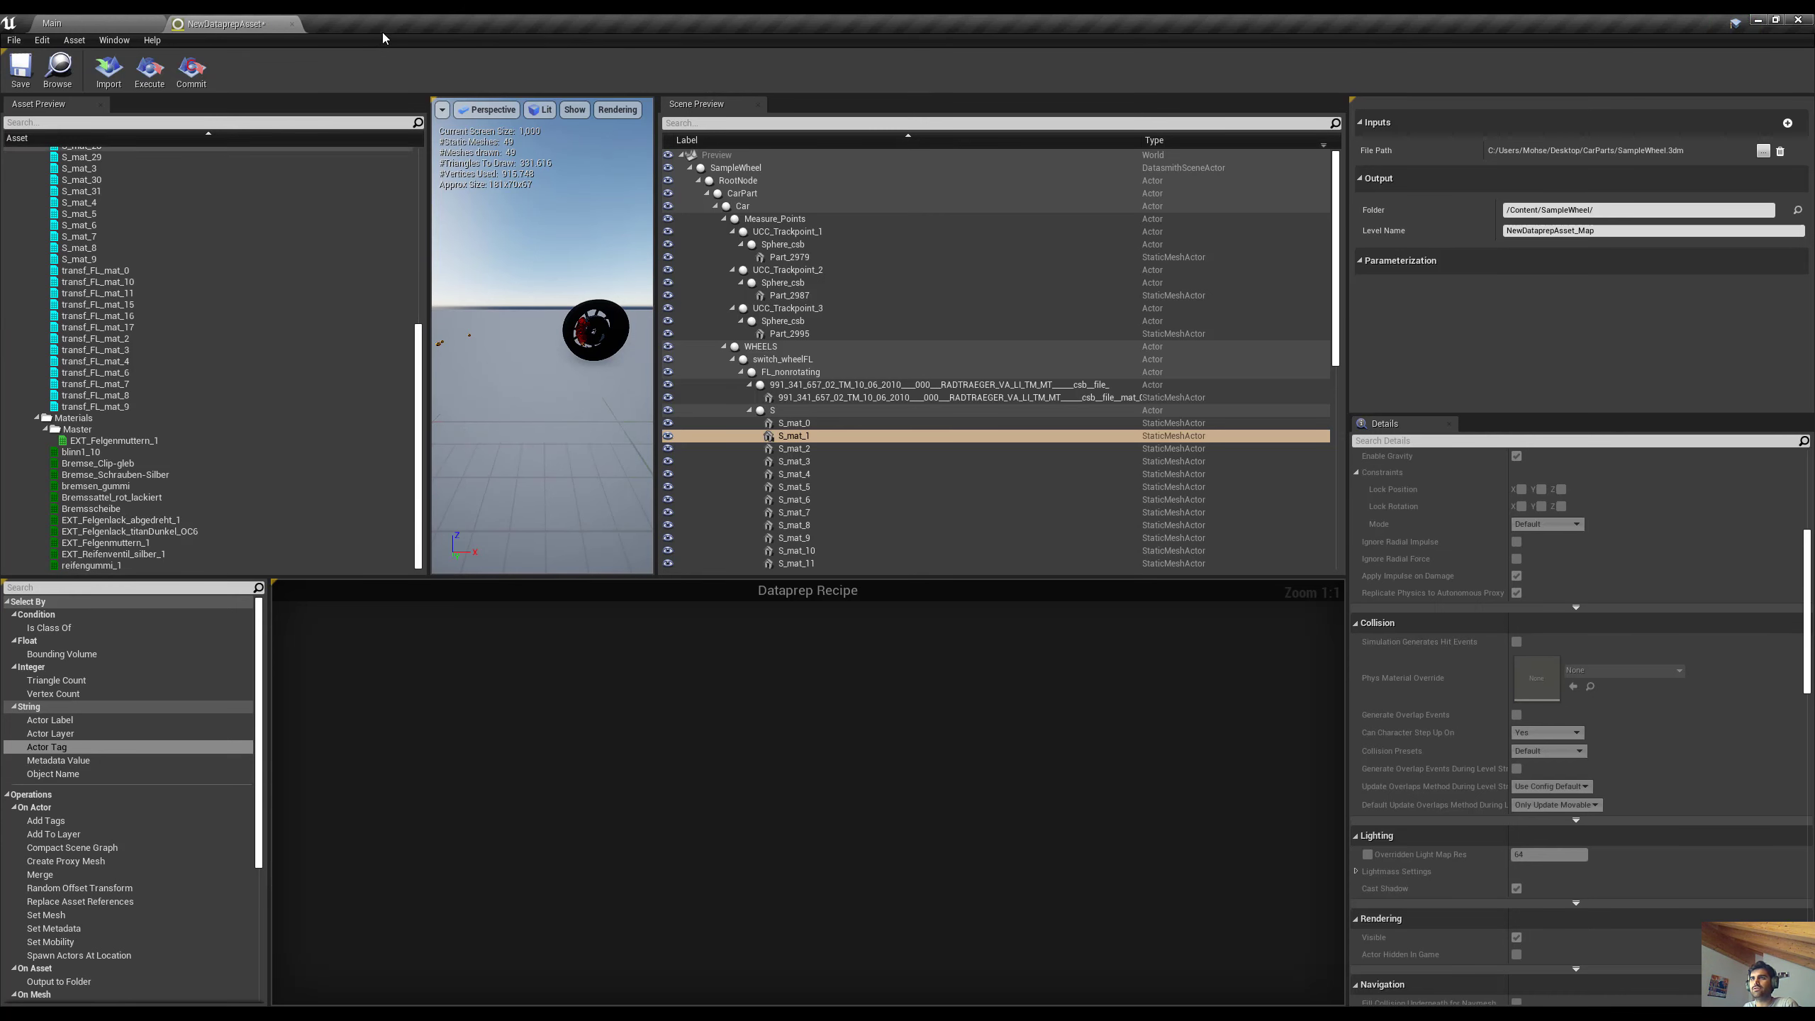
Close the Dataprep editor, discarding the uncommitted imported data, and reopen NewDataprepAsset from the Content folder
{"action": "left_click", "coordinate": [292, 24]}
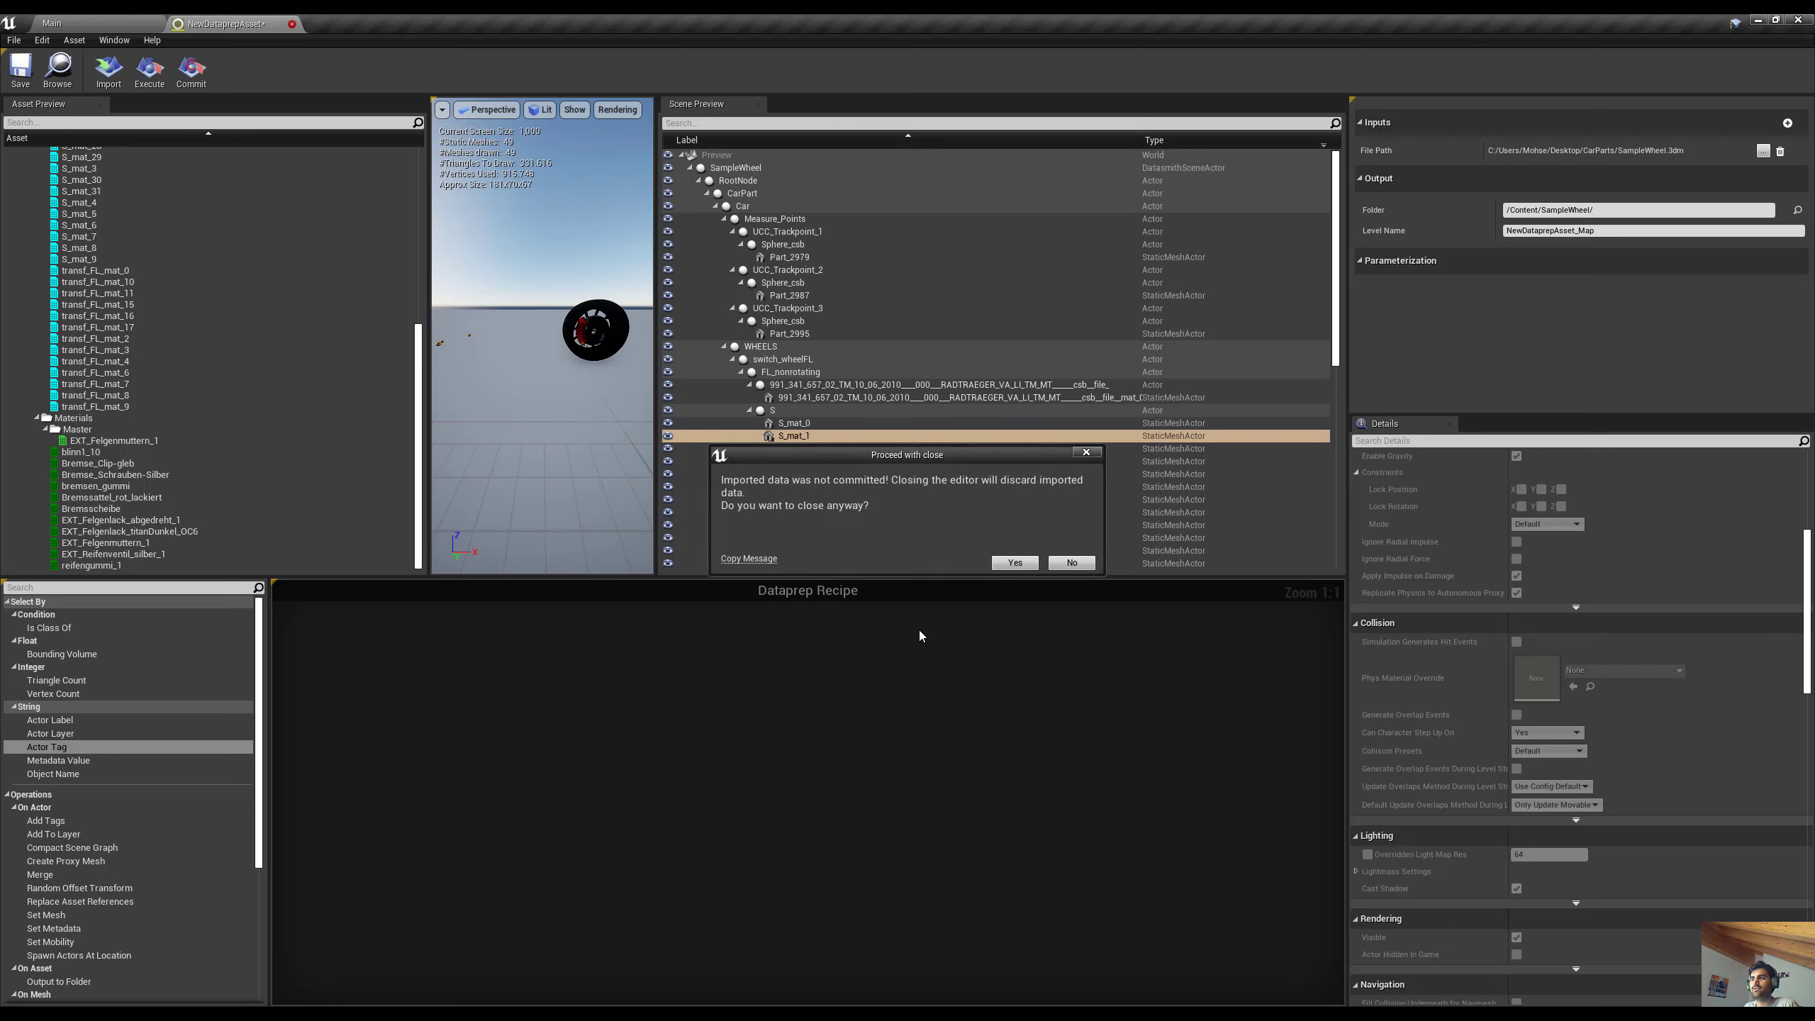
{"action": "left_click", "coordinate": [1014, 563]}
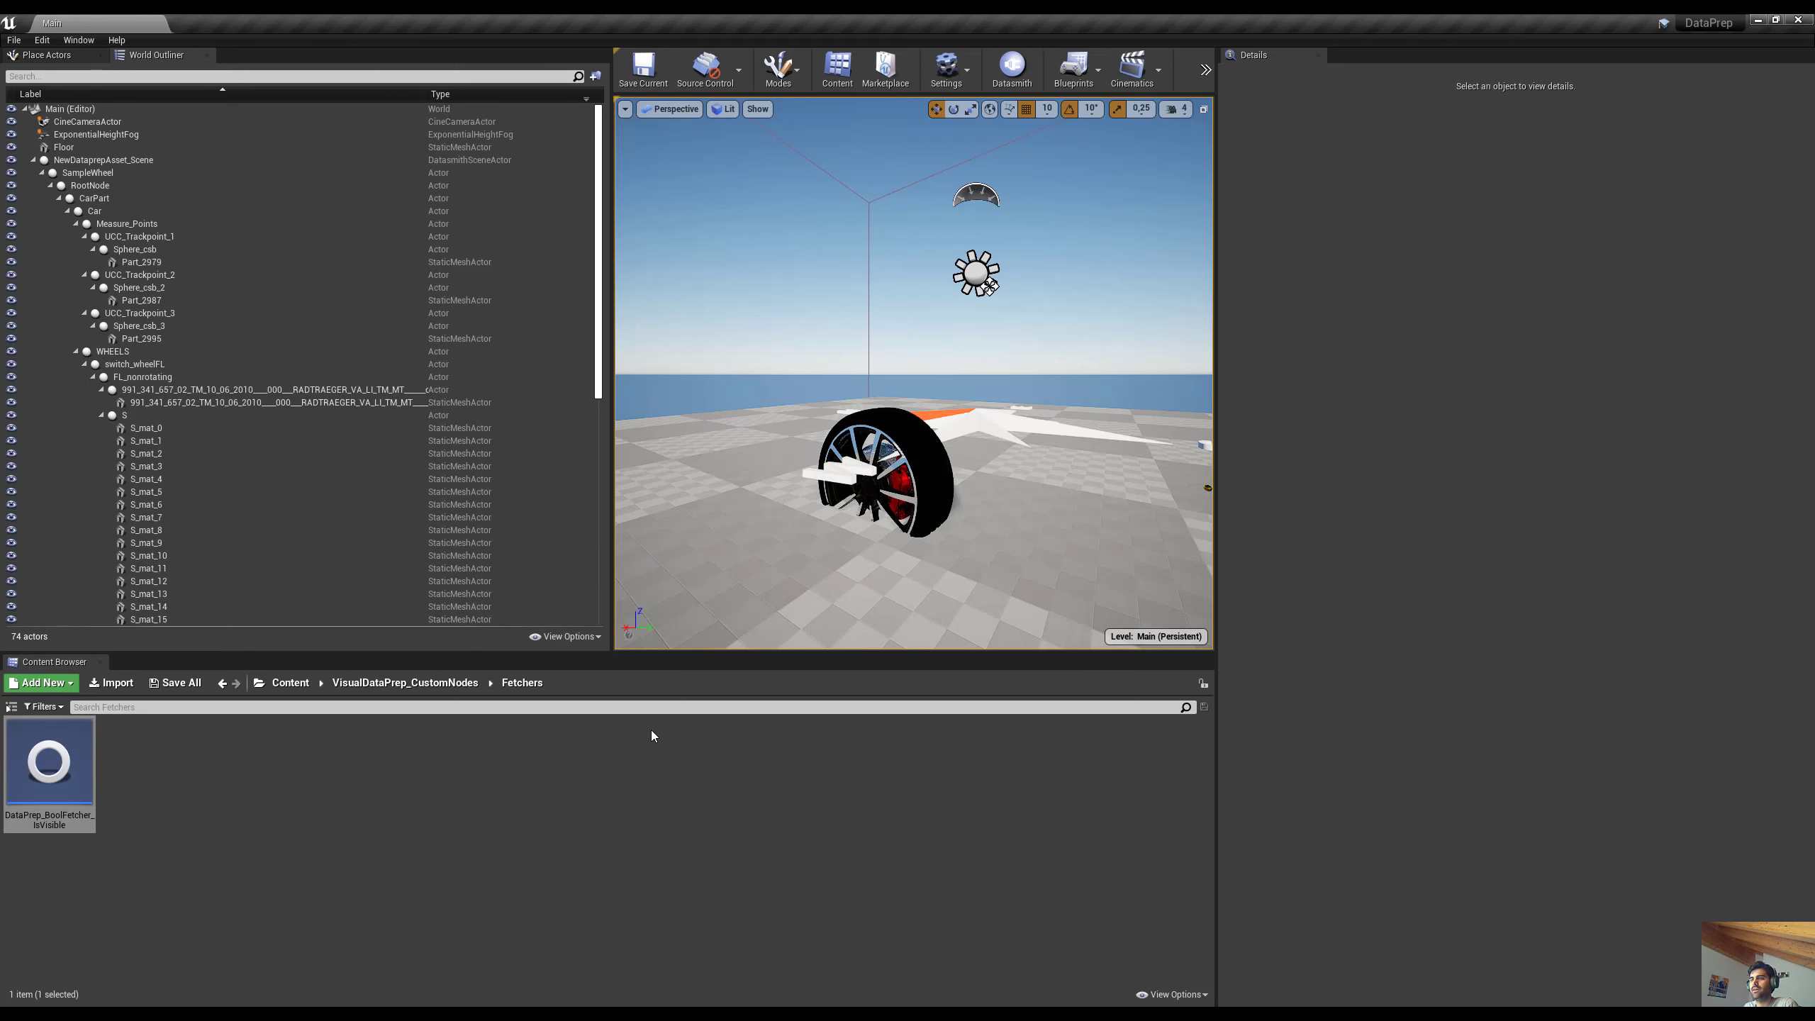
{"action": "left_click", "coordinate": [405, 683]}
{"action": "left_click", "coordinate": [290, 683]}
{"action": "double_click", "coordinate": [691, 758]}
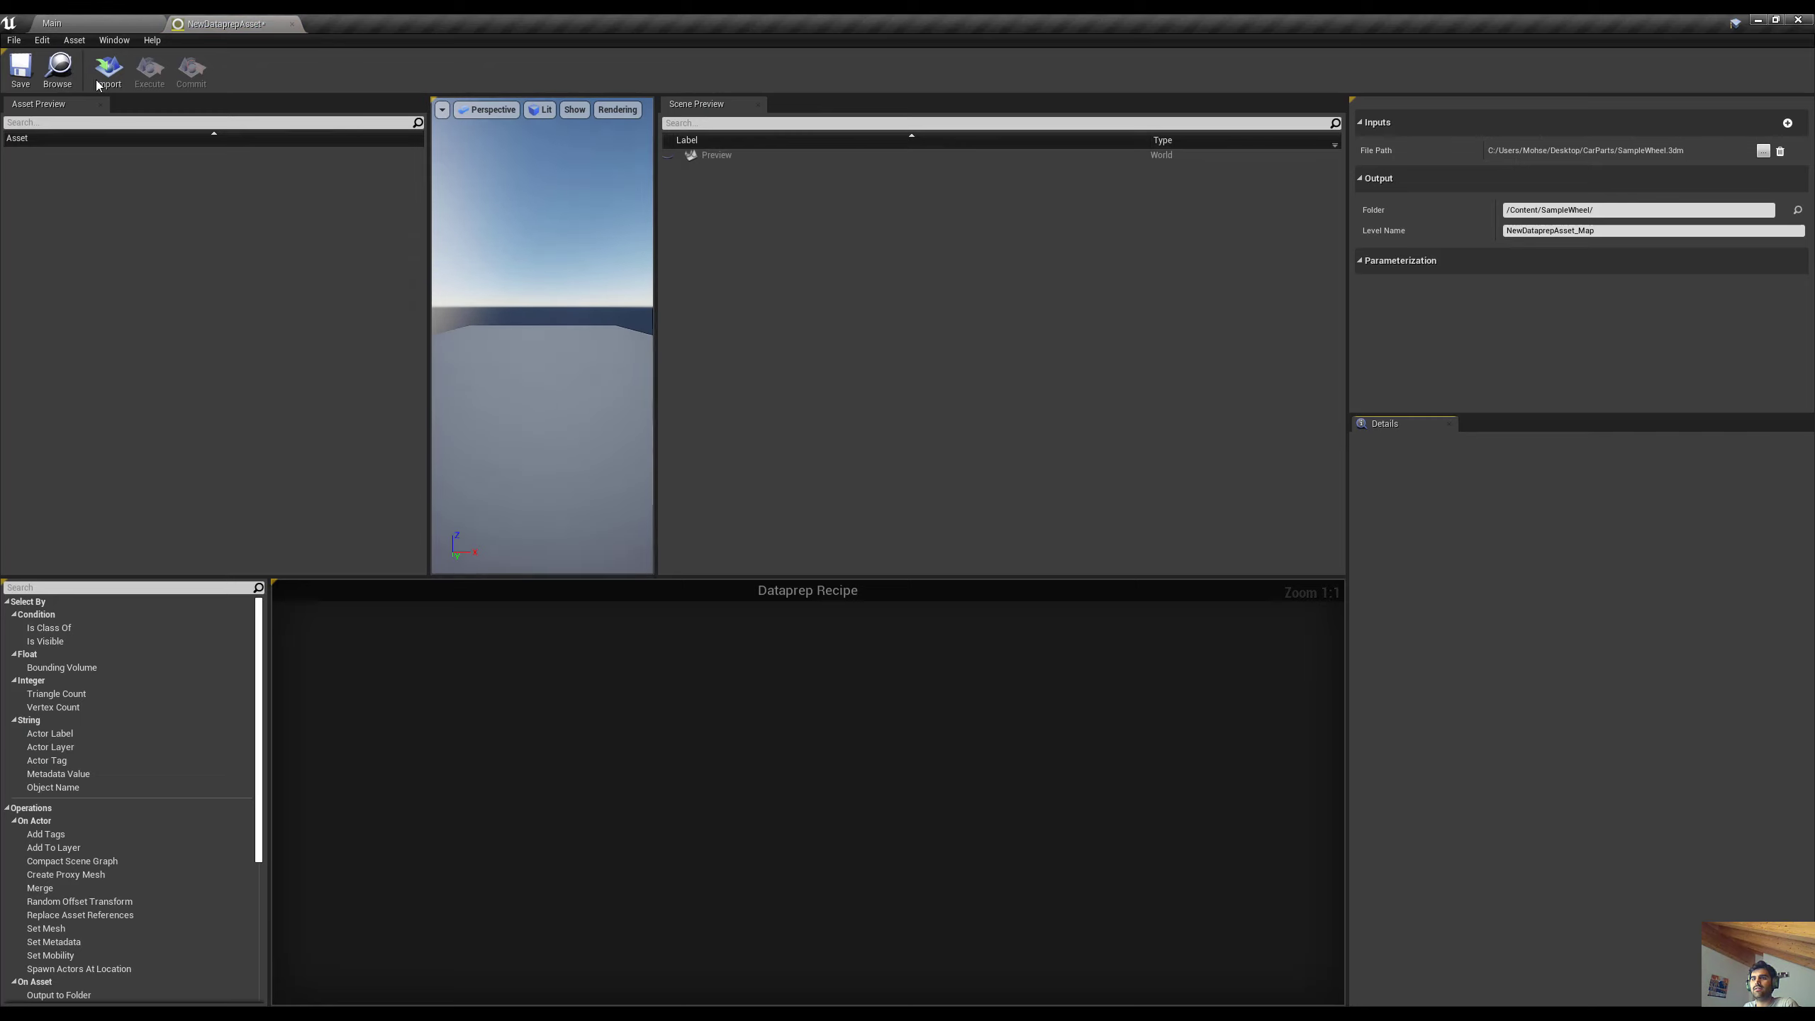
Add the custom Is Visible filter to the Dataprep recipe as a new action and import the SampleWheel source file
{"action": "left_click", "coordinate": [44, 642]}
{"action": "left_click_drag", "start_coordinate": [44, 642], "coordinate": [362, 719]}
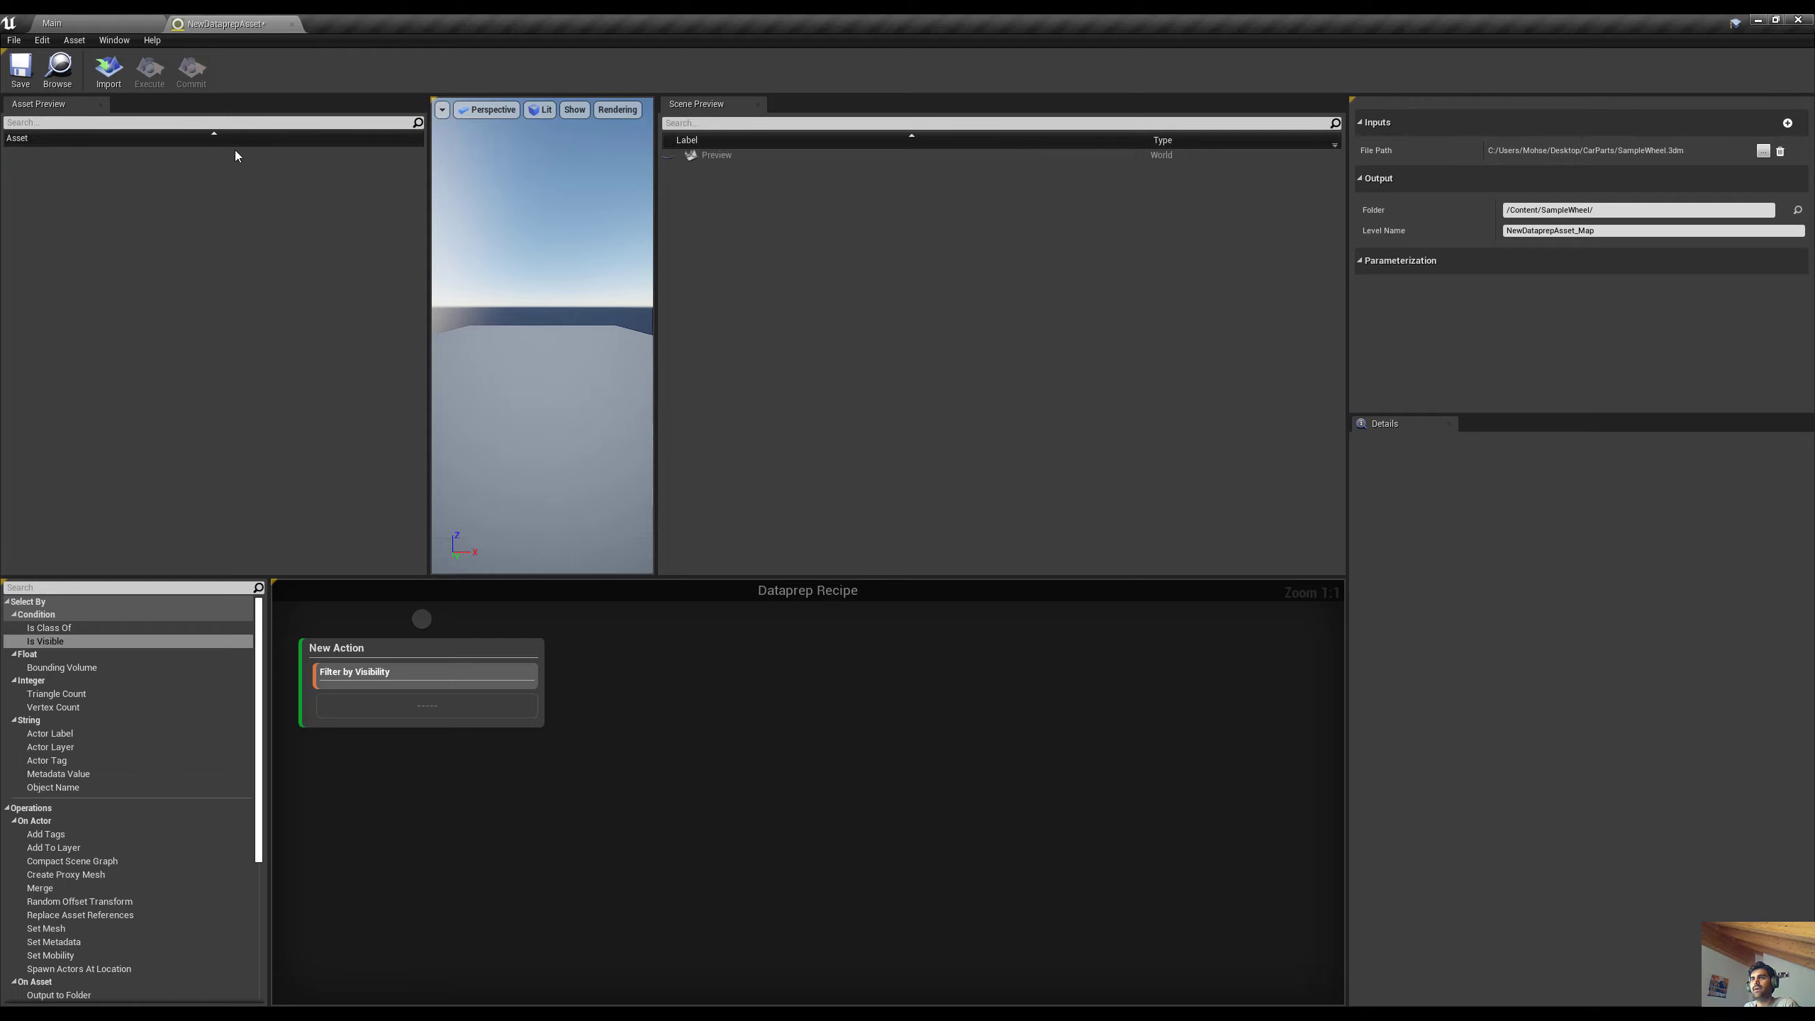
{"action": "left_click", "coordinate": [109, 70]}
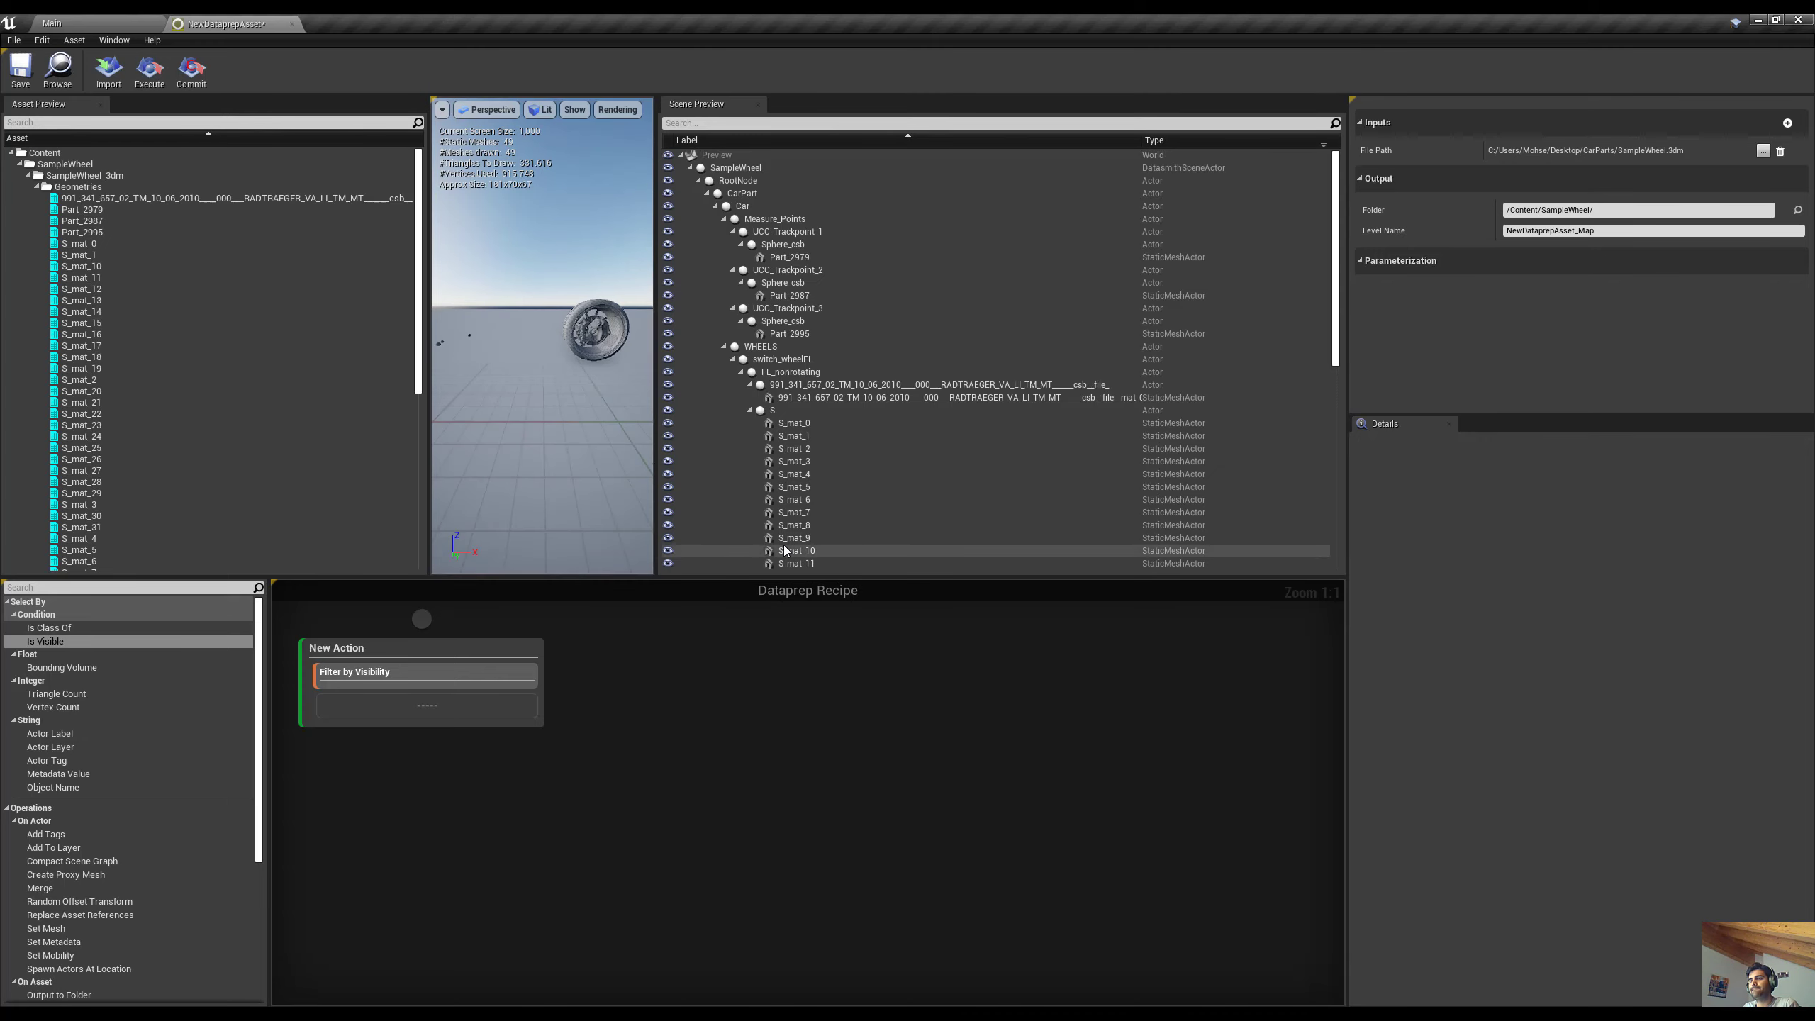
Preview the Filter by Visibility selection on the scene actors, and clear the preview and delete the filter's action
{"action": "right_click", "coordinate": [466, 672]}
{"action": "left_click", "coordinate": [533, 787]}
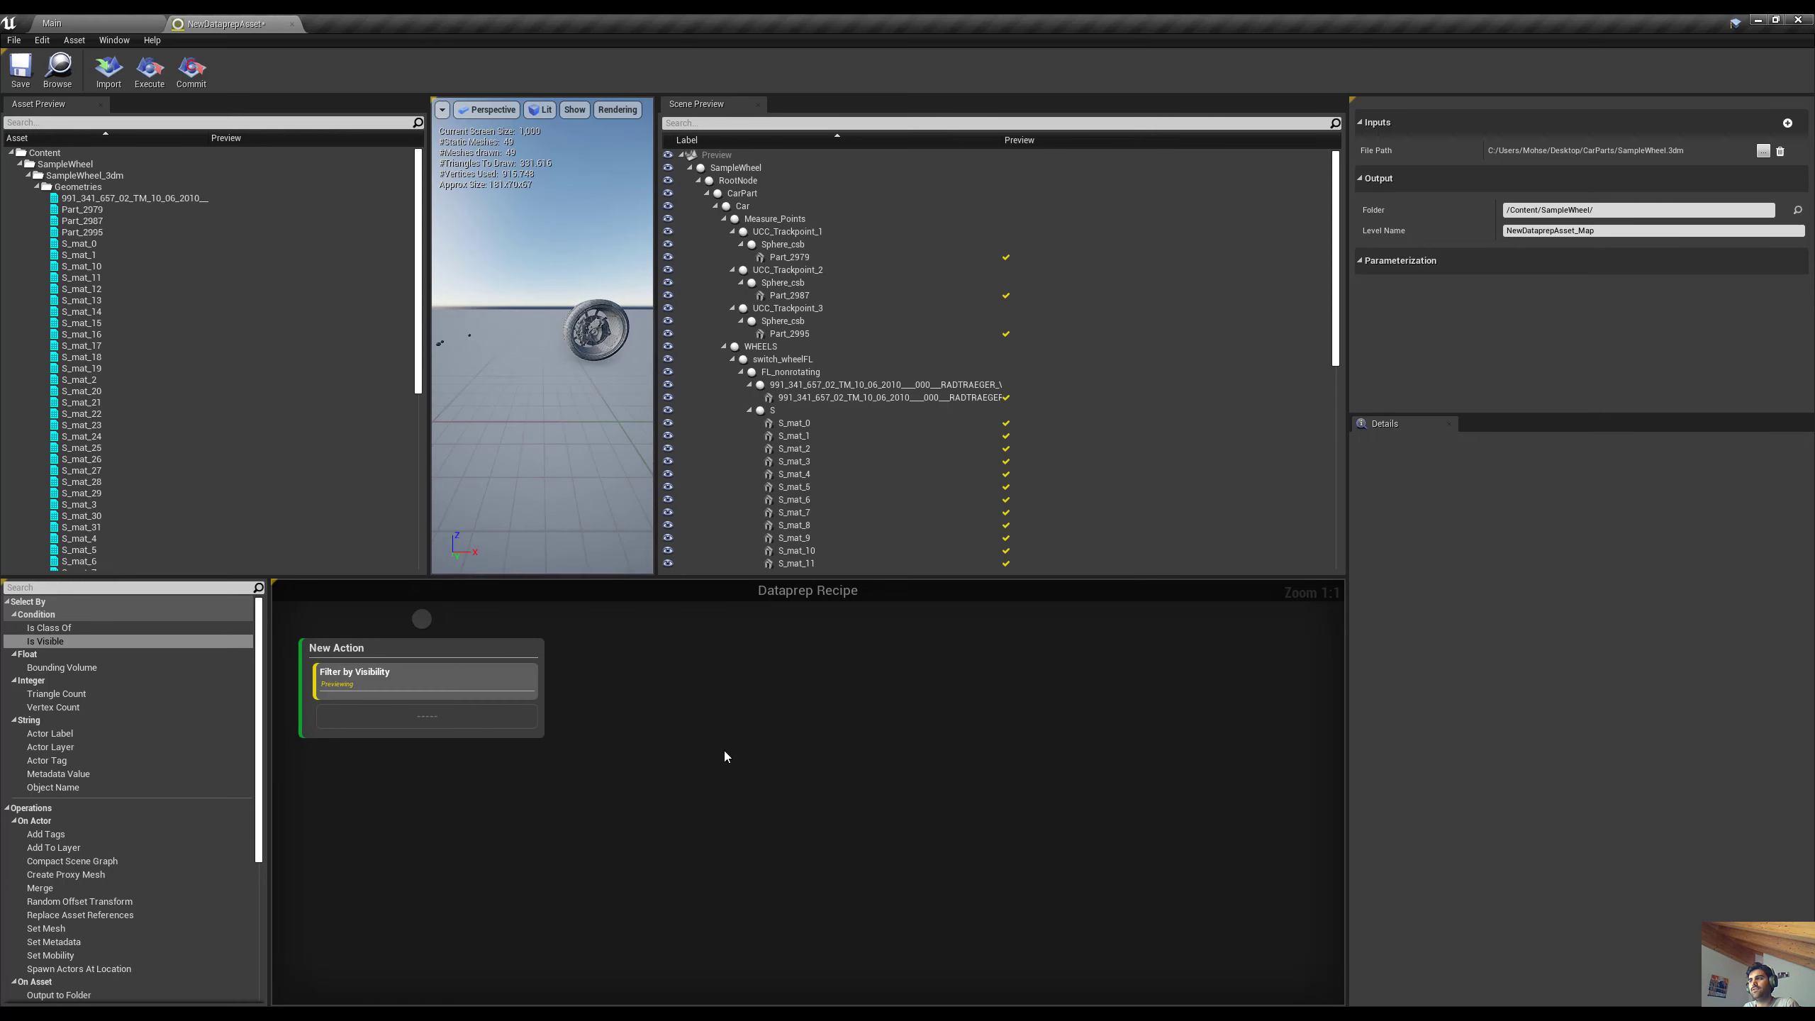
{"action": "scroll", "coordinate": [973, 389], "scroll_direction": "down", "scroll_amount": 4}
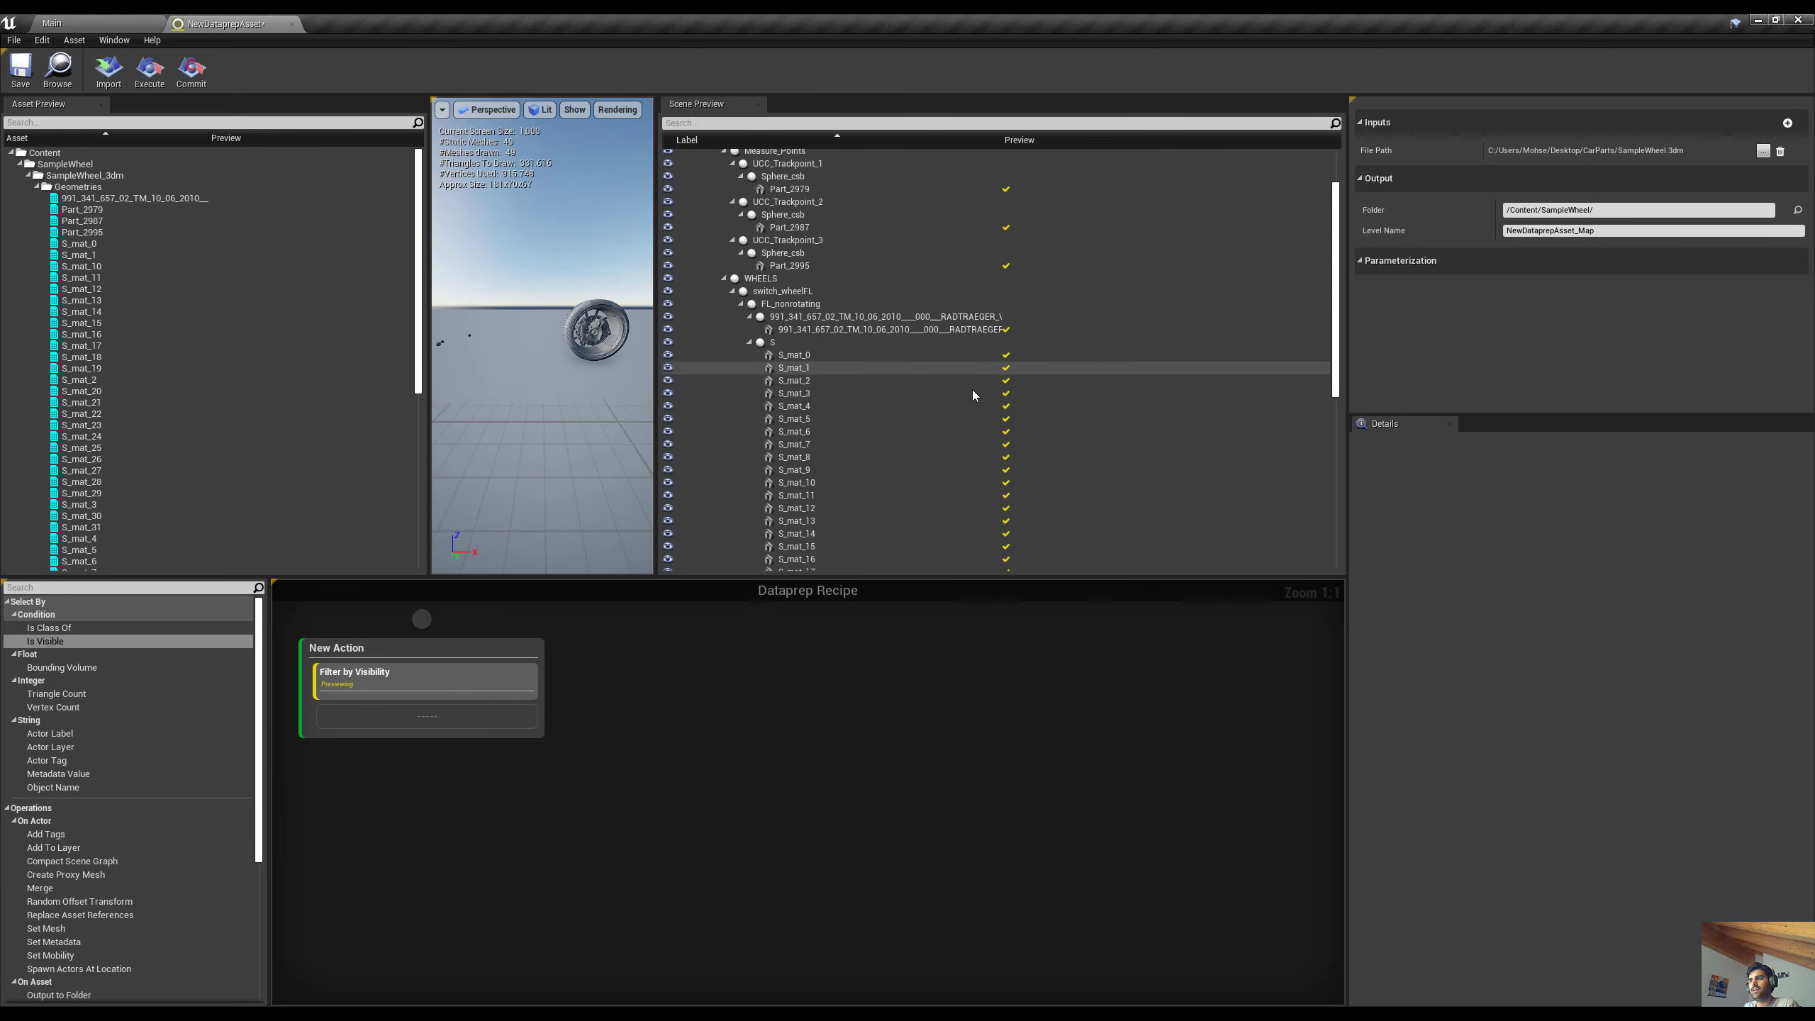
{"action": "right_click", "coordinate": [451, 675]}
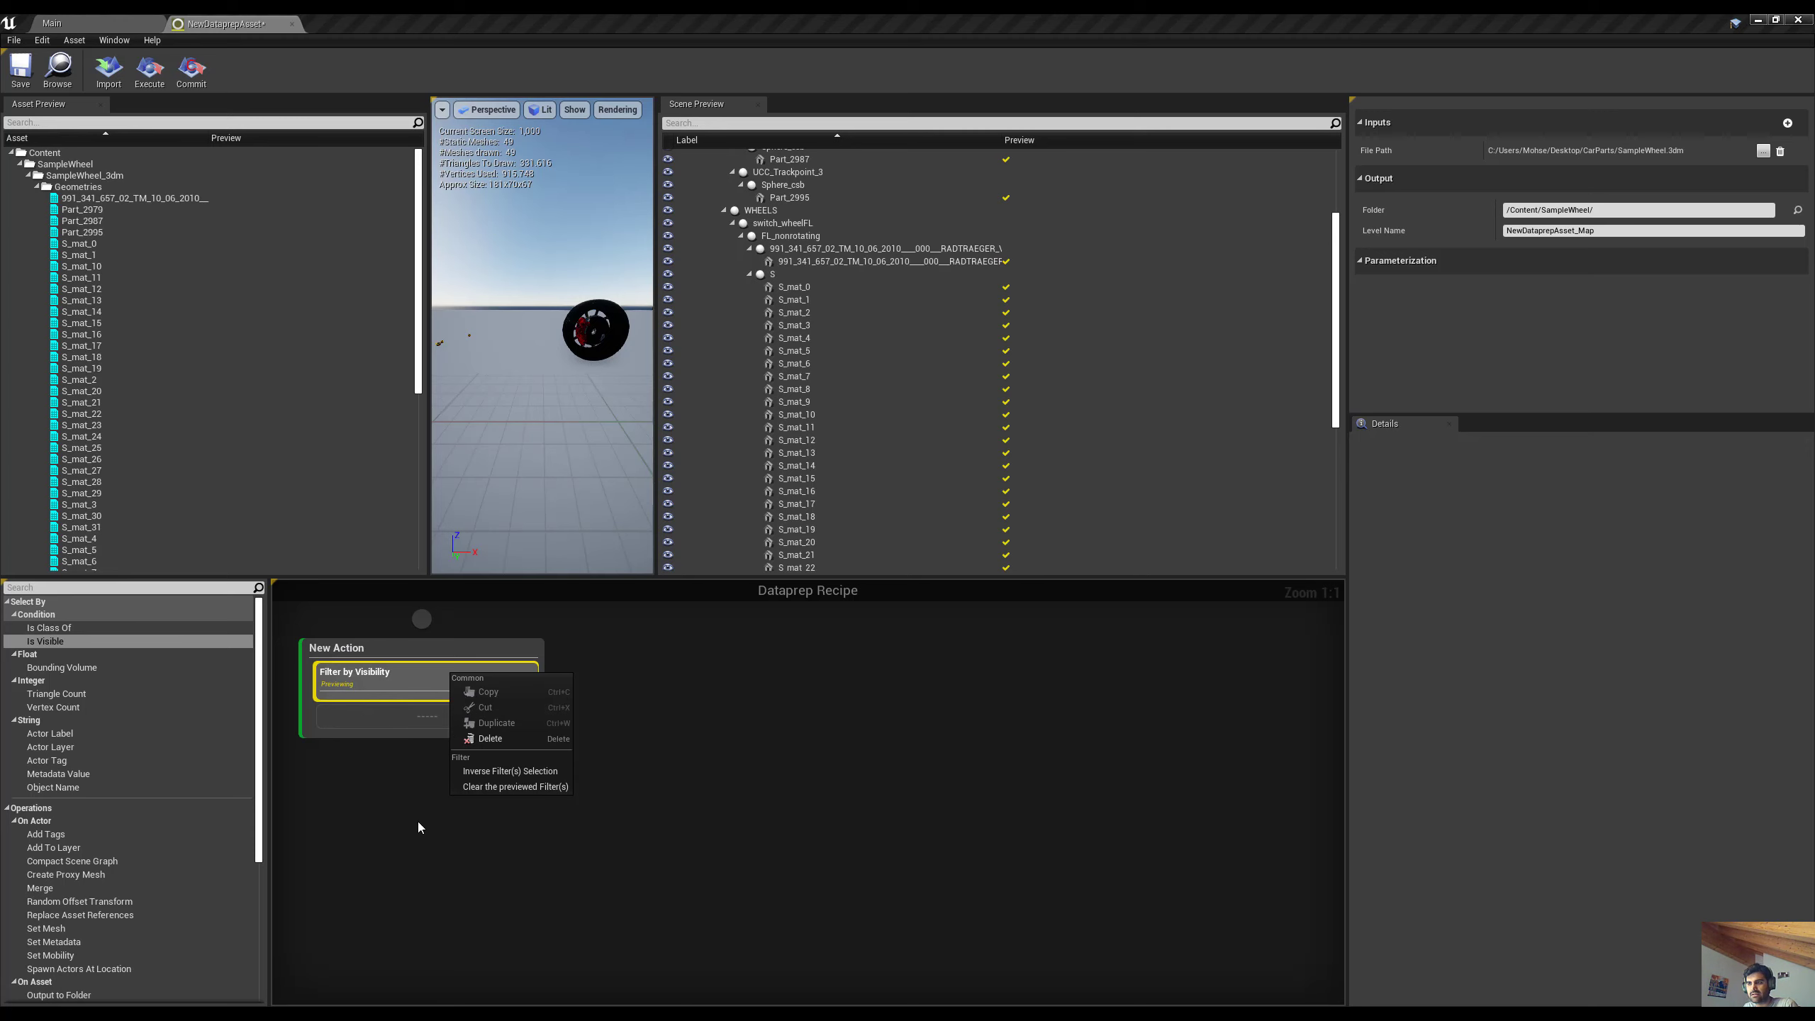
{"action": "left_click", "coordinate": [490, 786]}
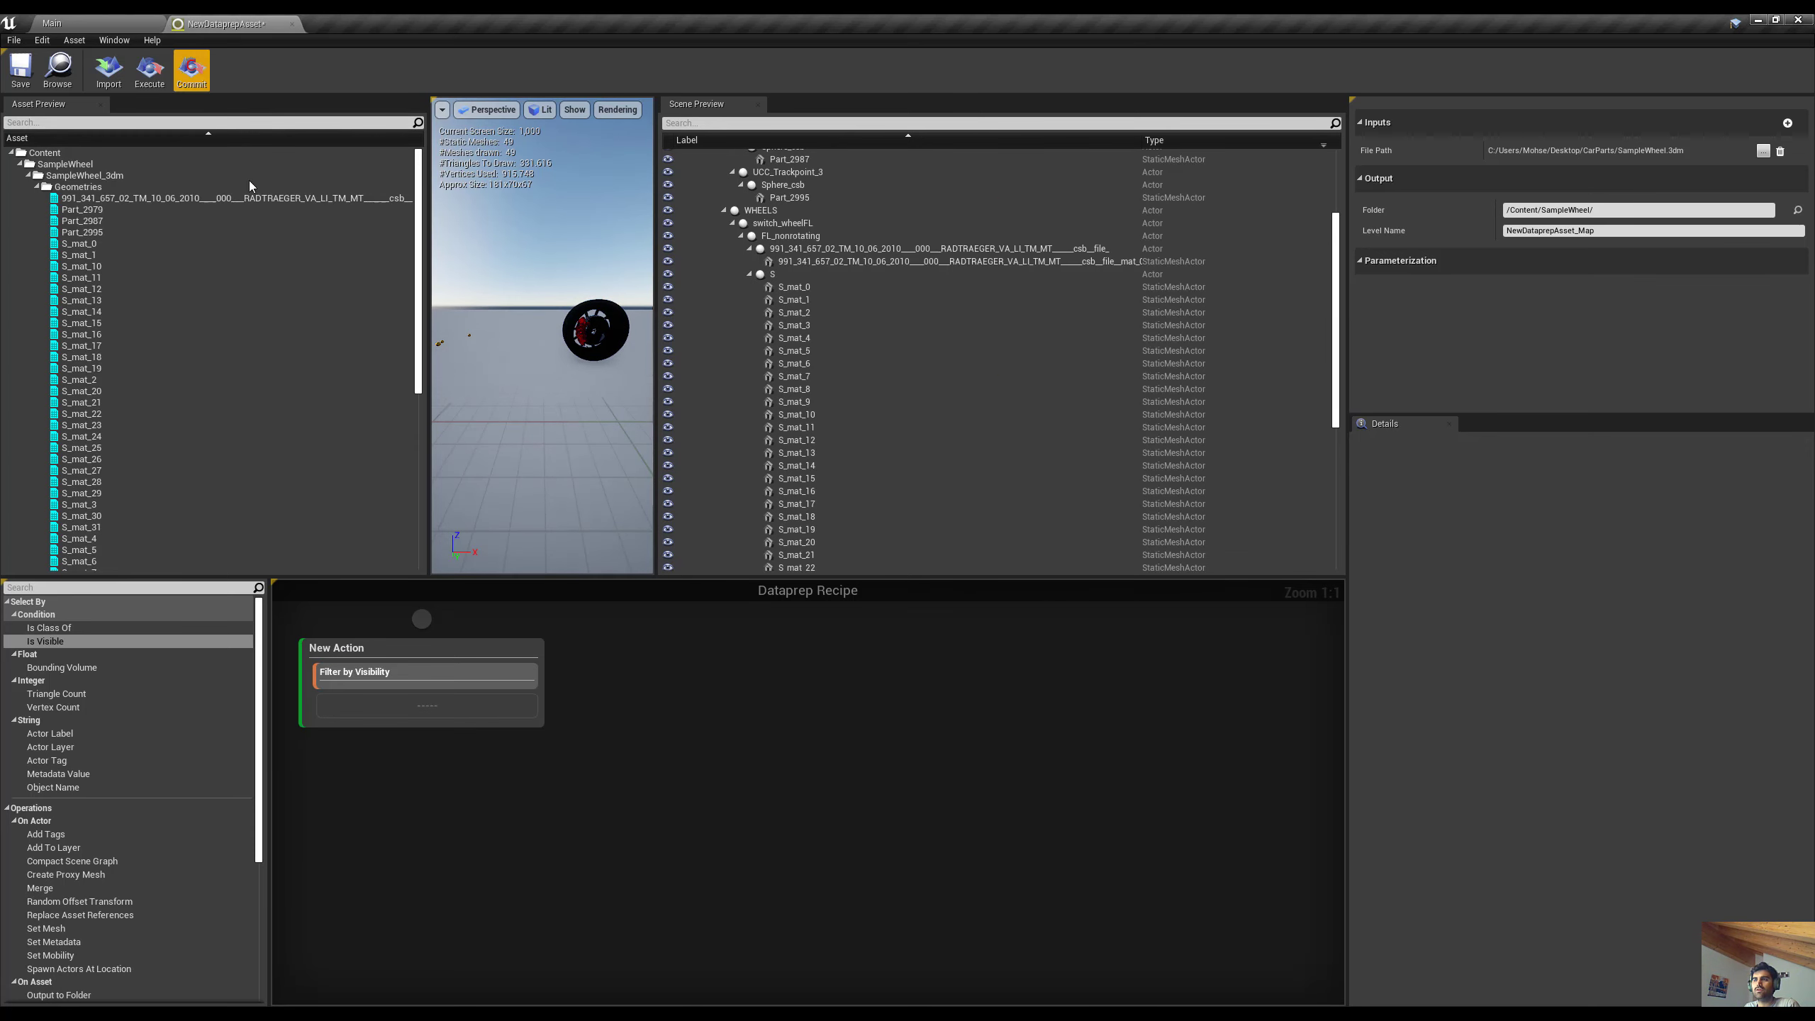
{"action": "left_click", "coordinate": [455, 656]}
{"action": "key", "text": "Delete"}
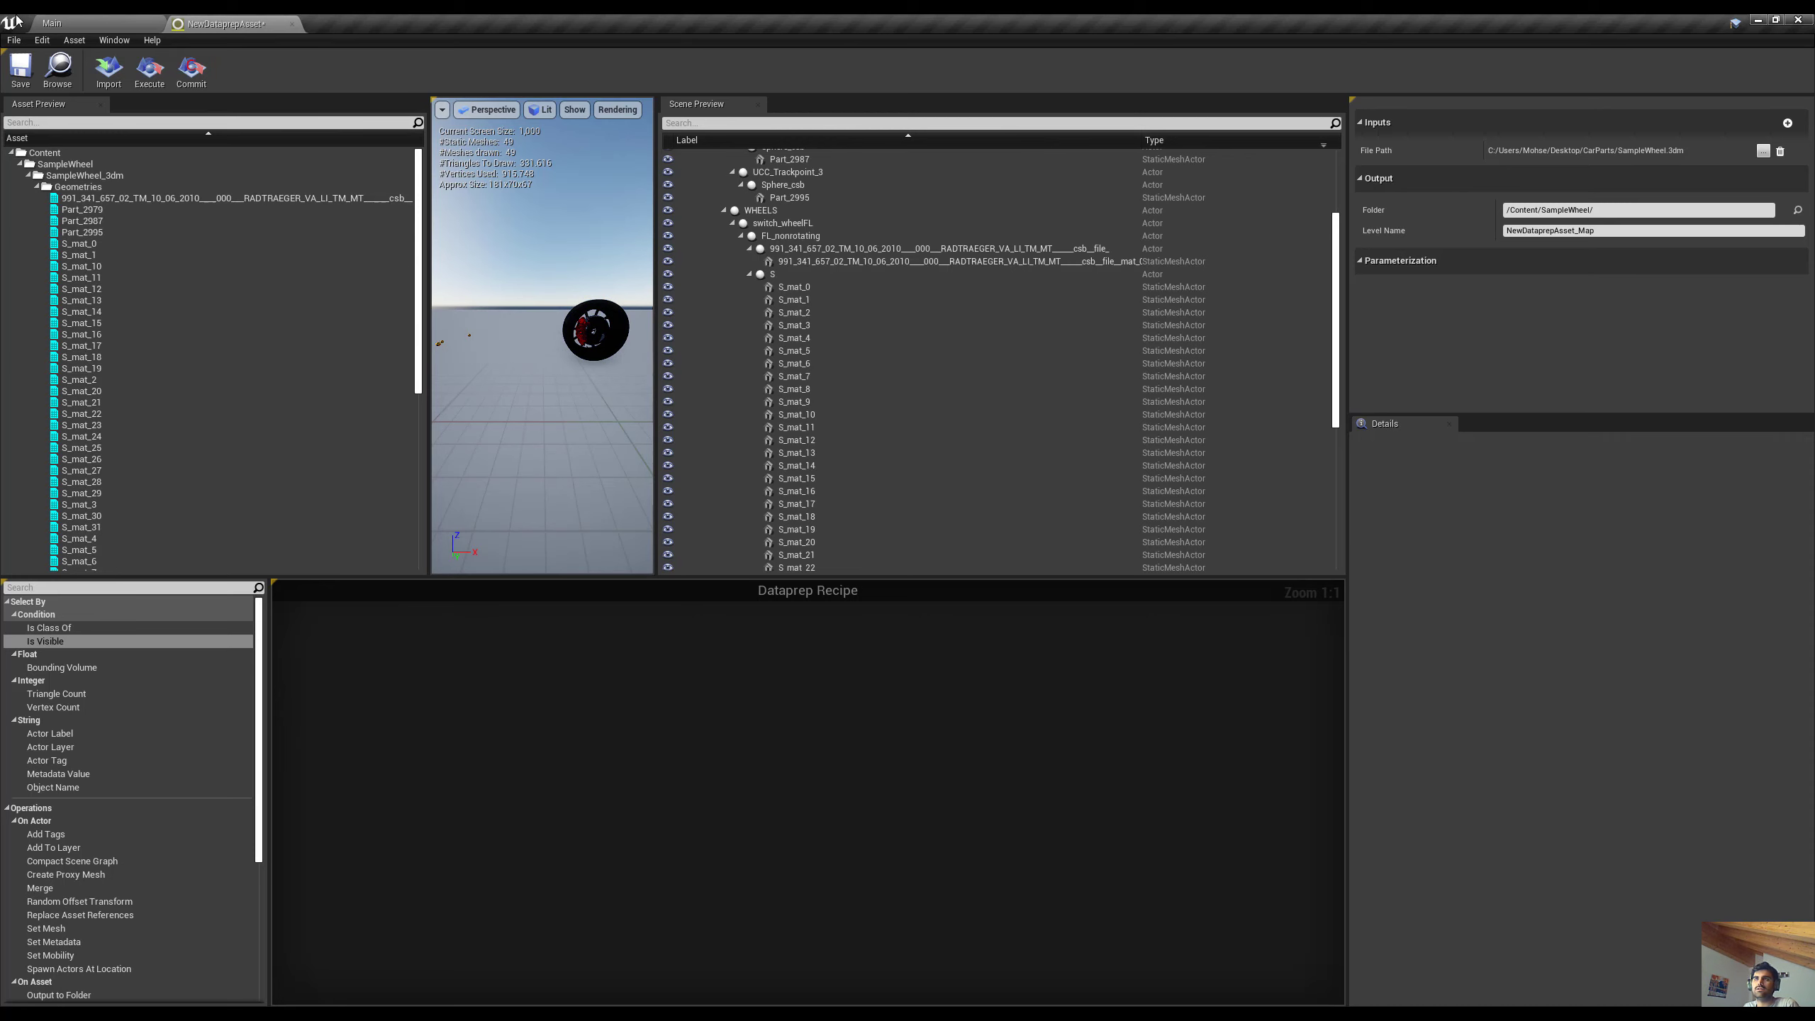
Reopen the DataPrep_BoolFetcher_IsVisible blueprint from the Fetchers folder inside VisualDataPrep_CustomNodes
{"action": "left_click", "coordinate": [85, 23]}
{"action": "double_click", "coordinate": [49, 761]}
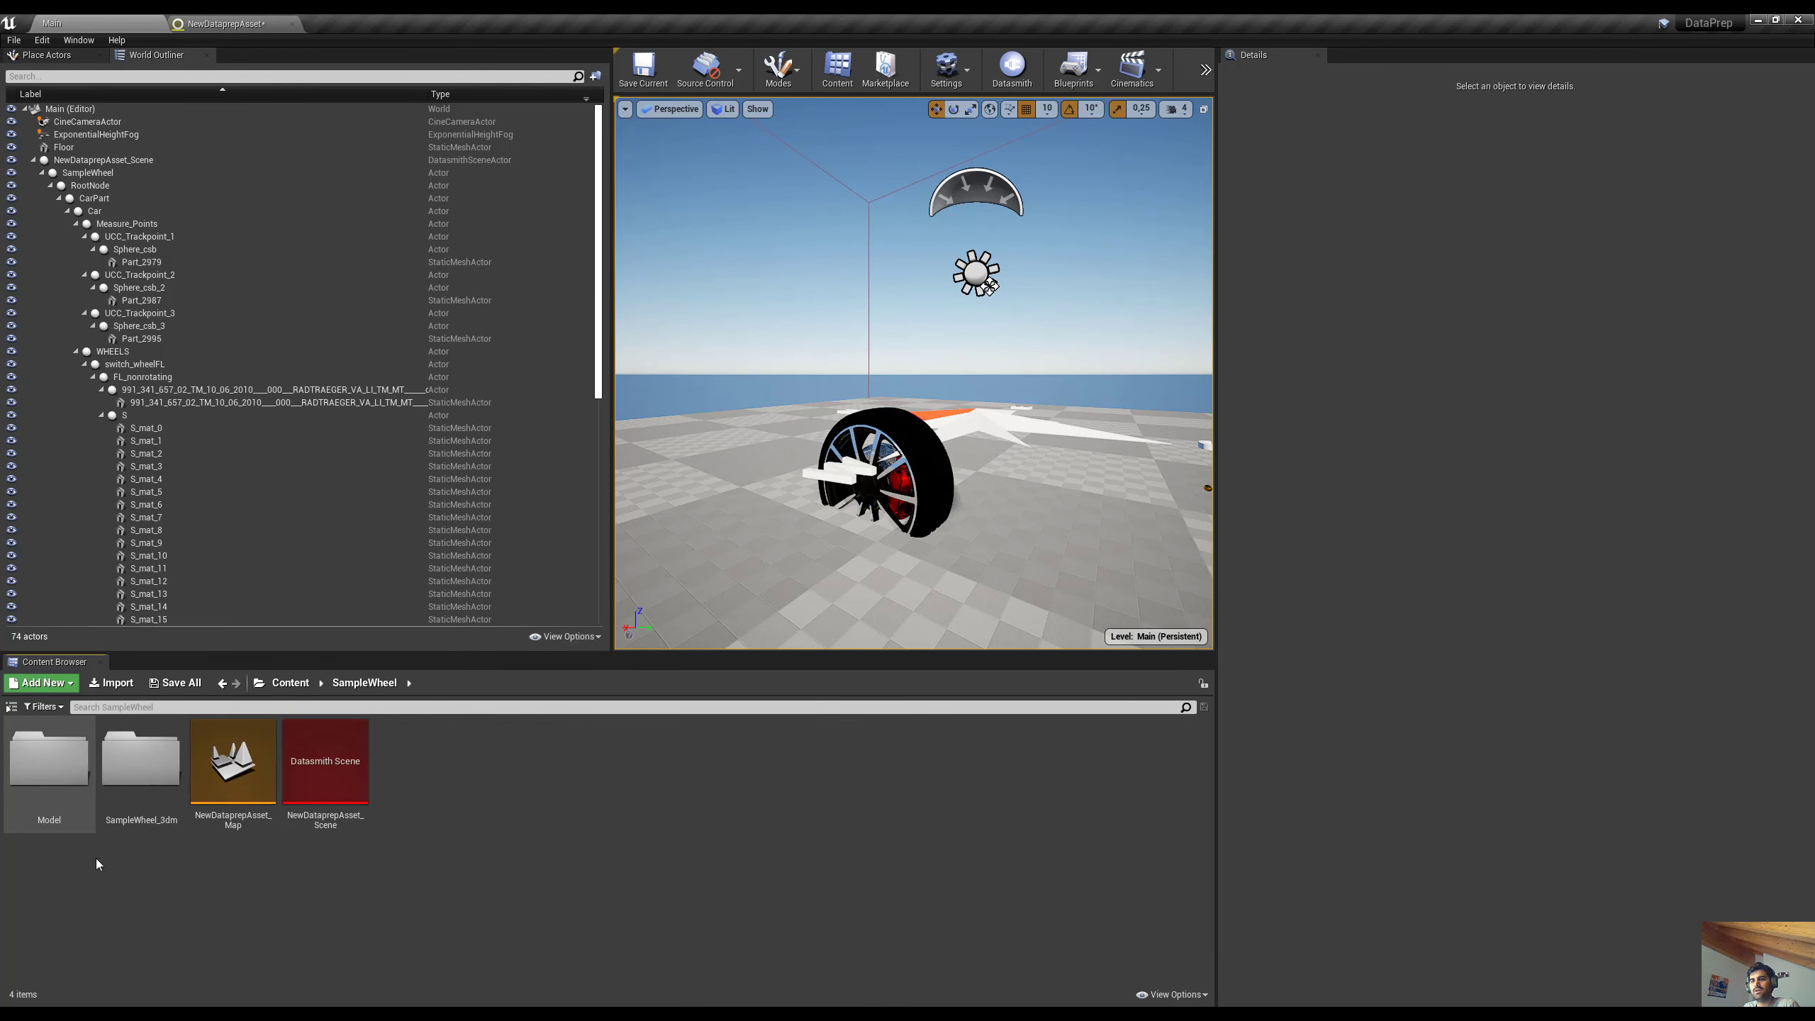
{"action": "left_click", "coordinate": [290, 682]}
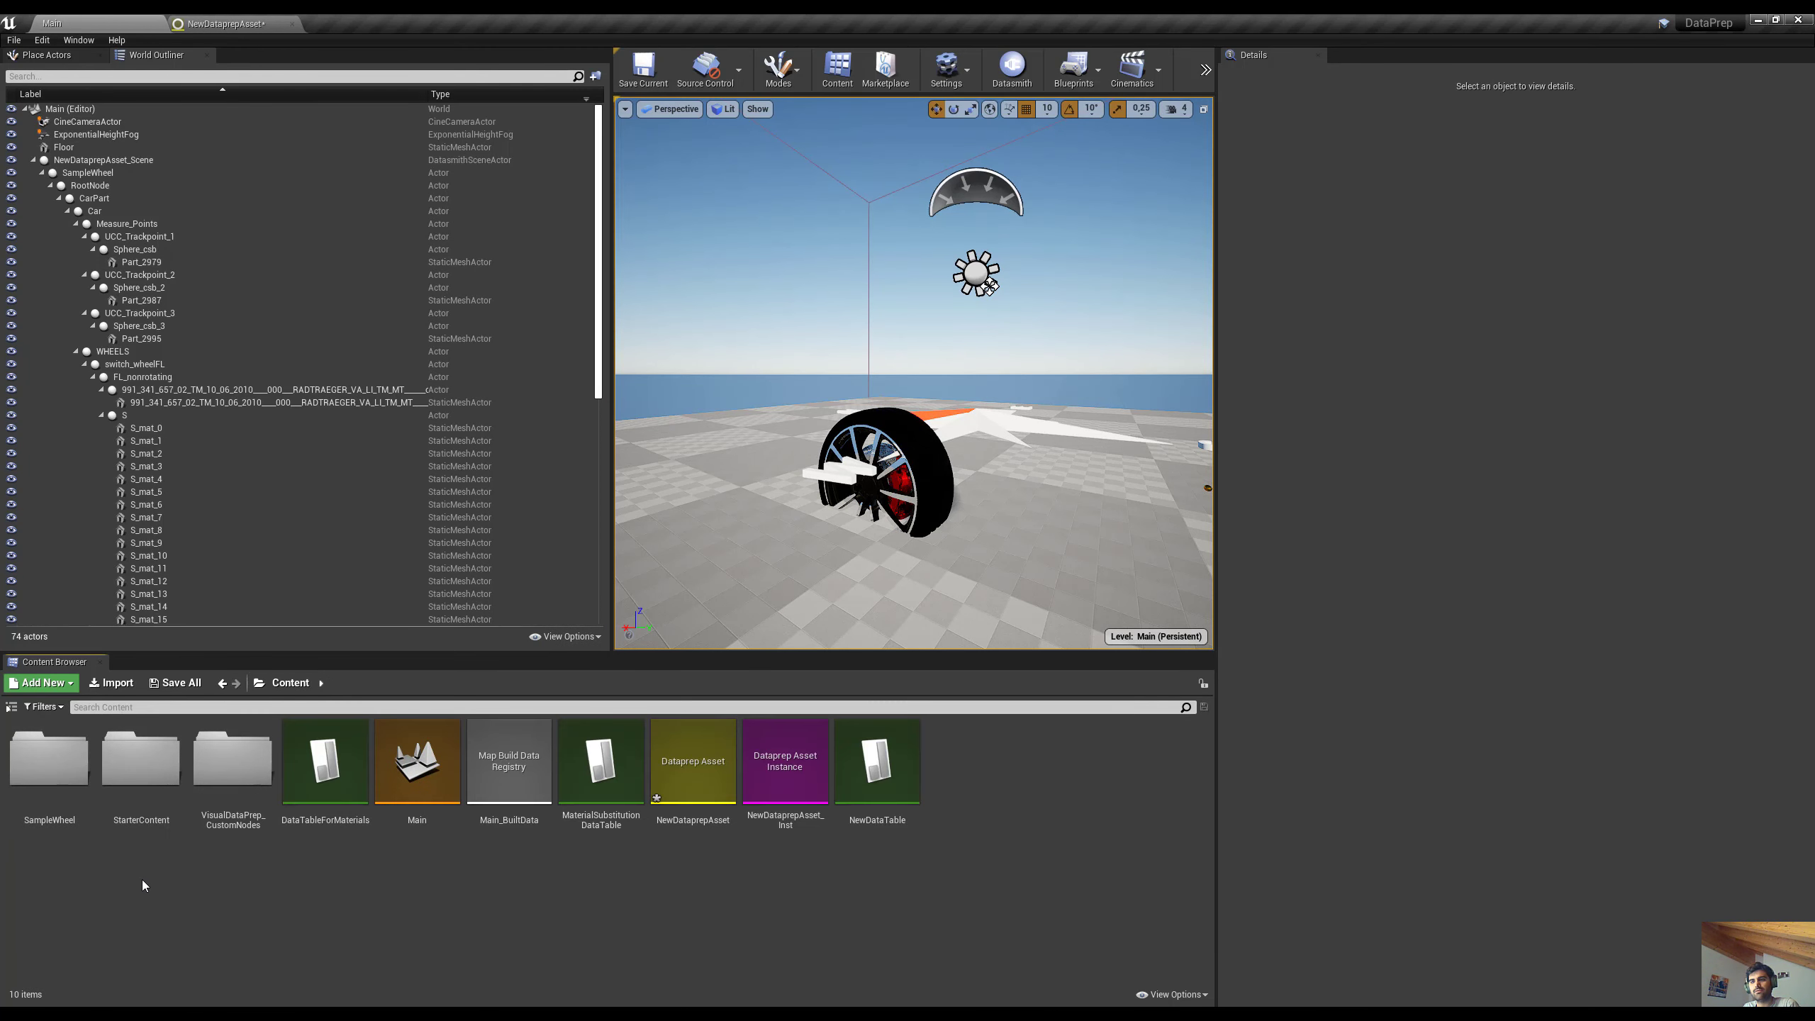
{"action": "double_click", "coordinate": [214, 761]}
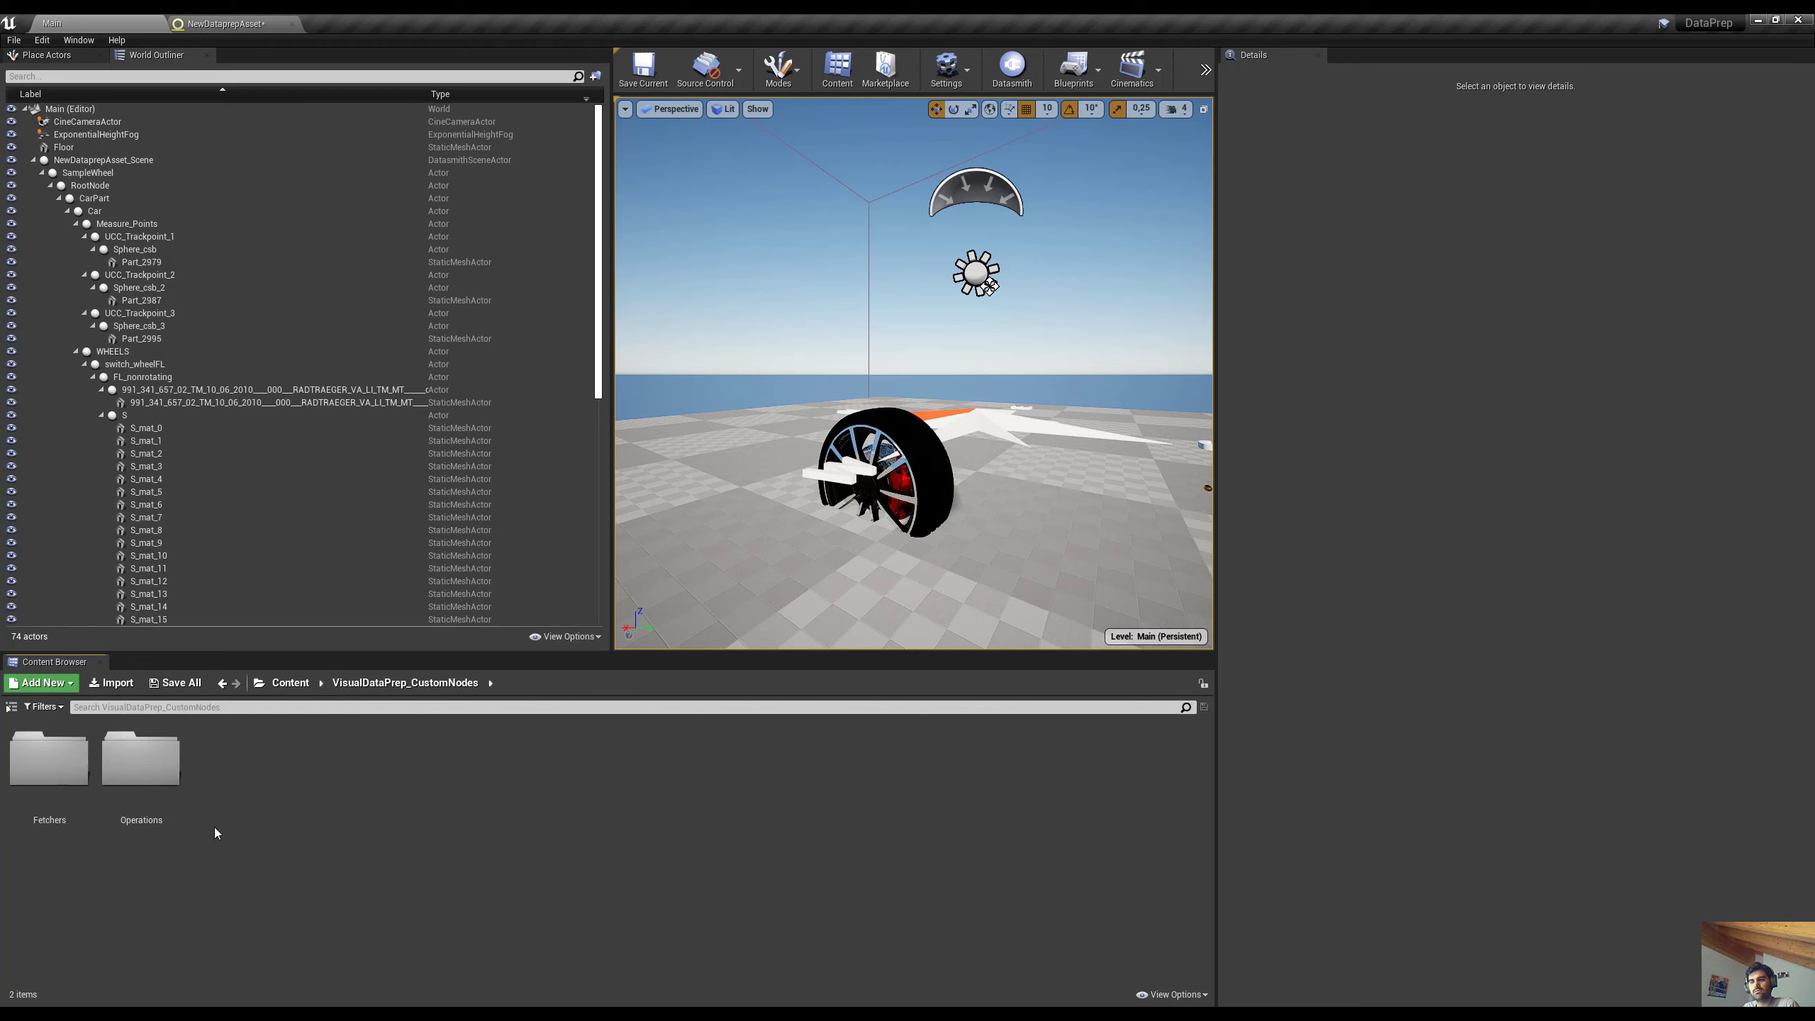
{"action": "double_click", "coordinate": [49, 758]}
{"action": "double_click", "coordinate": [49, 762]}
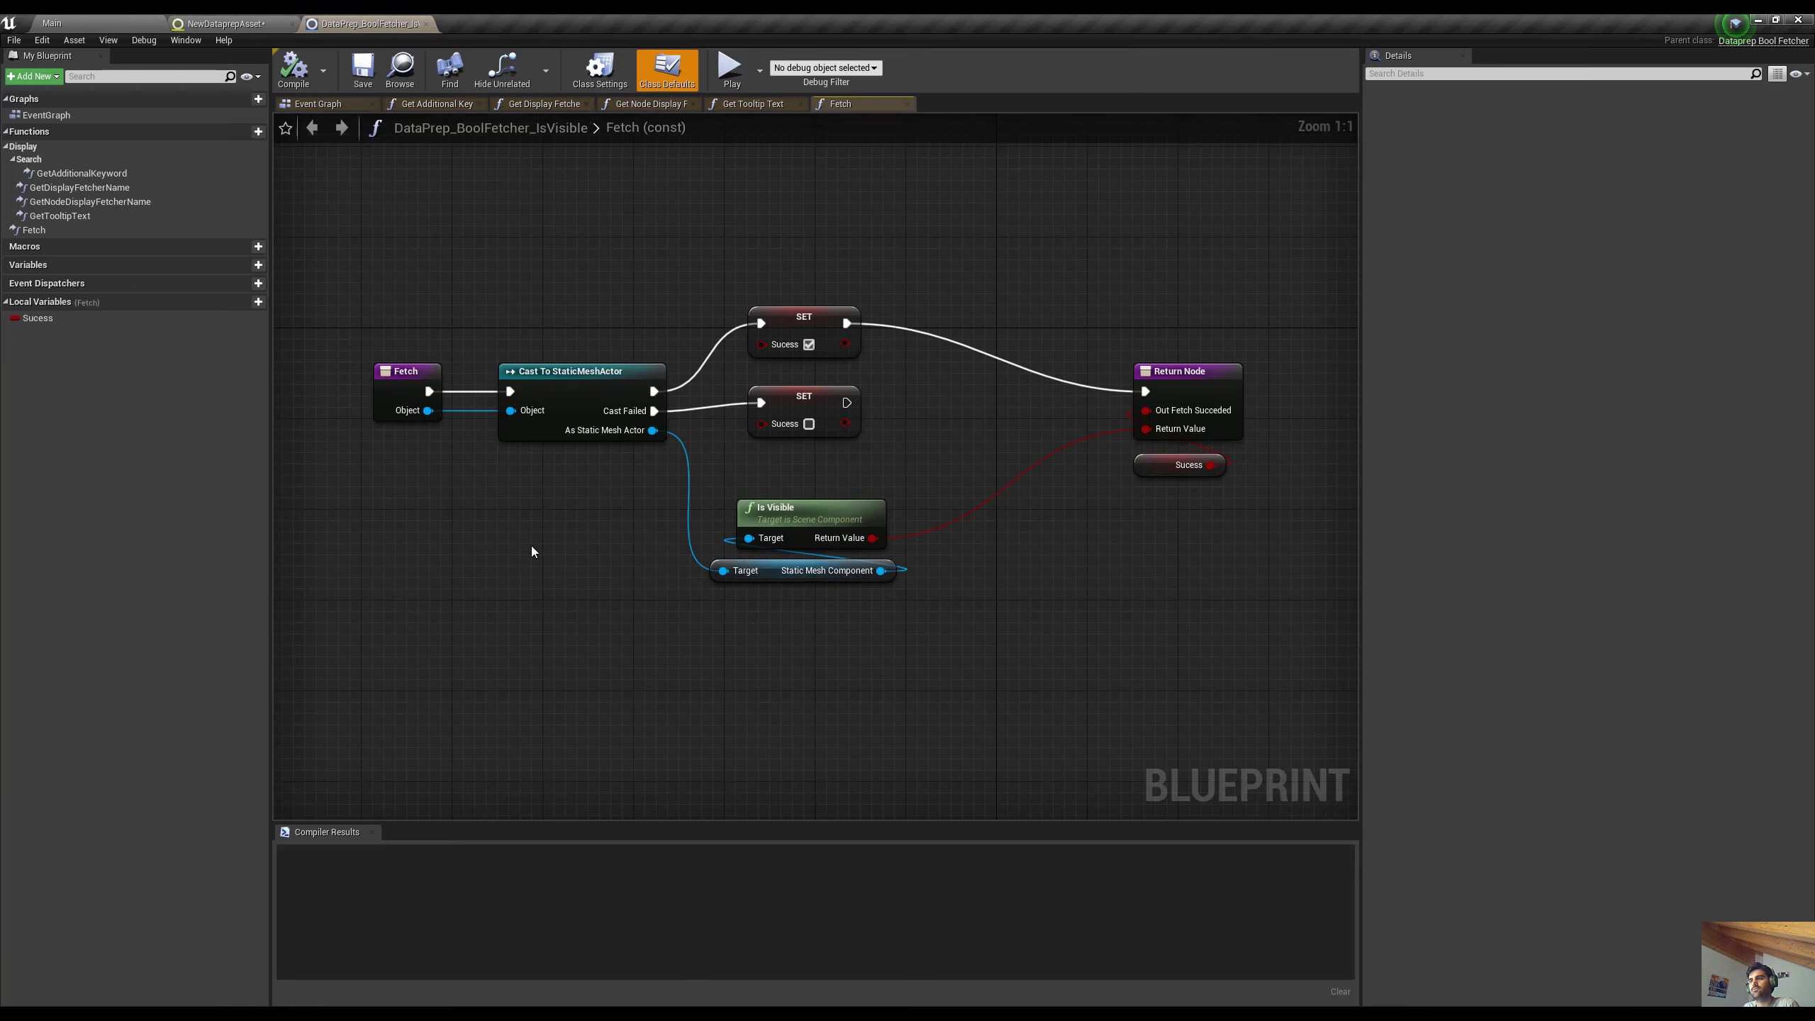
Add a Boolean variable named Visibility to the blueprint and make it instance editable
{"action": "right_click_drag", "start_coordinate": [726, 624], "coordinate": [664, 514]}
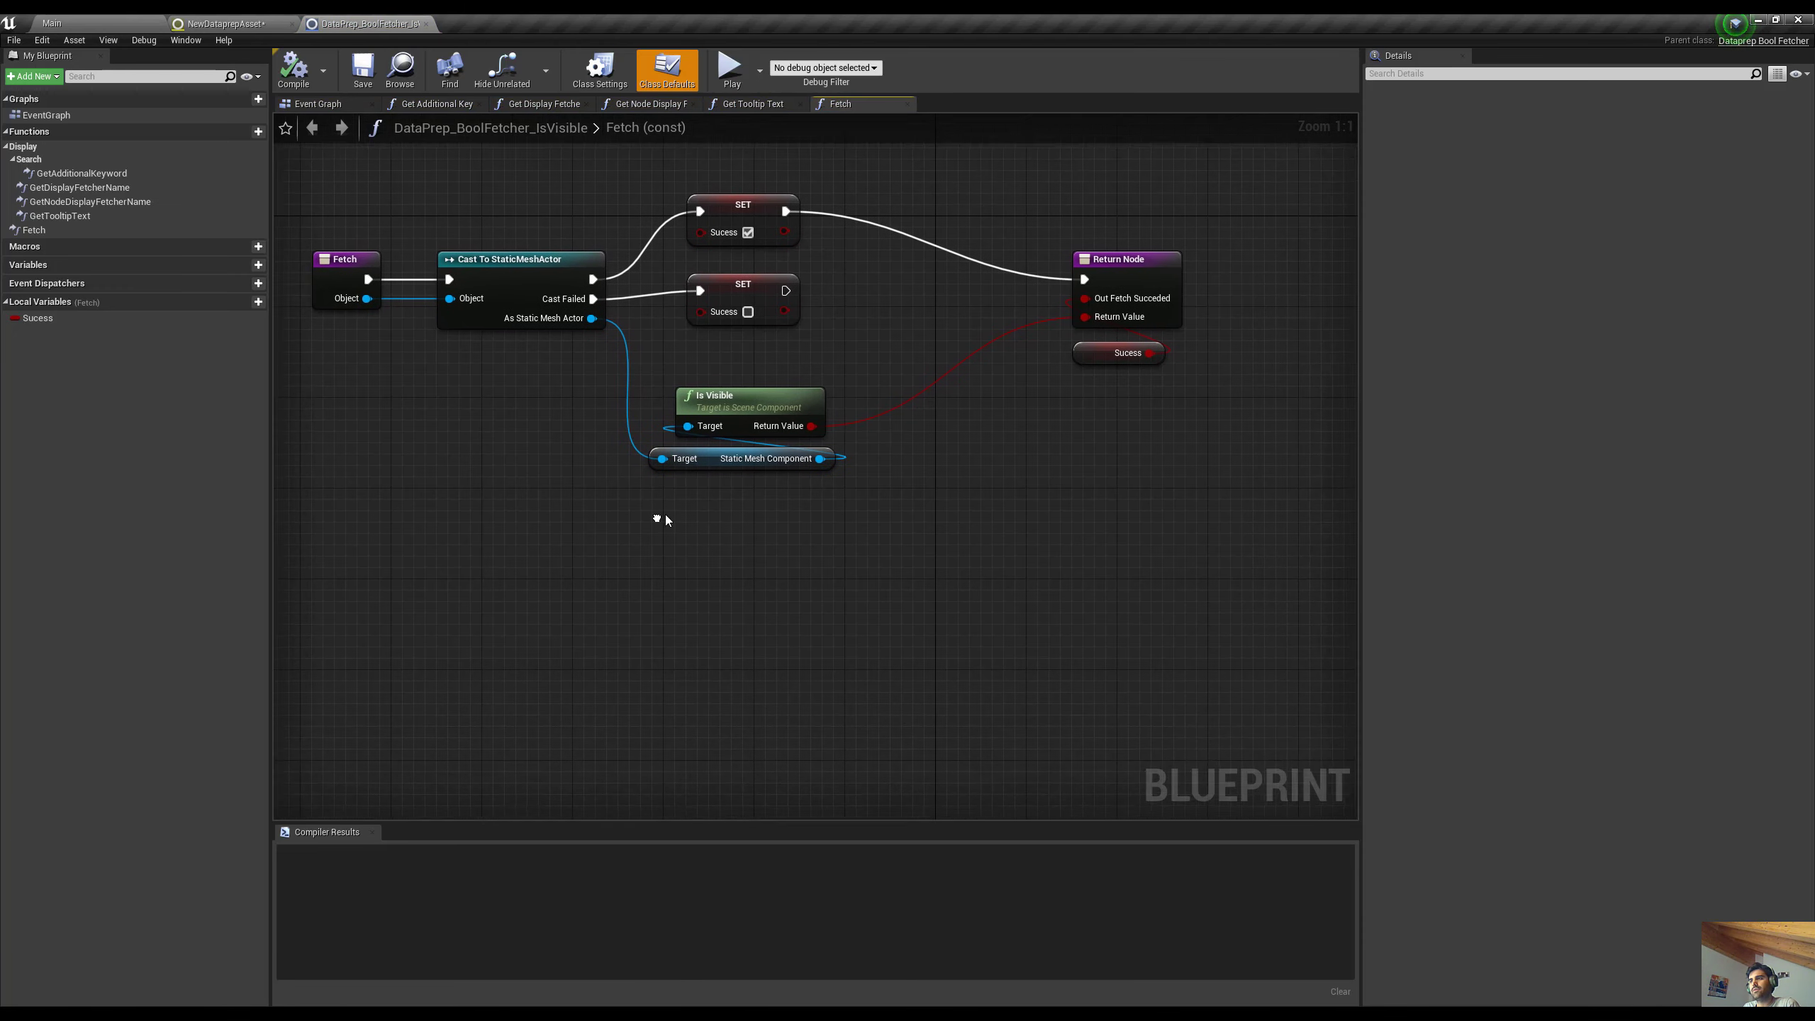
{"action": "left_click", "coordinate": [776, 401]}
{"action": "mouse_move", "coordinate": [622, 491]}
{"action": "right_mouse_down"}
{"action": "mouse_move", "coordinate": [670, 478]}
{"action": "mouse_move", "coordinate": [649, 512]}
{"action": "right_mouse_up"}
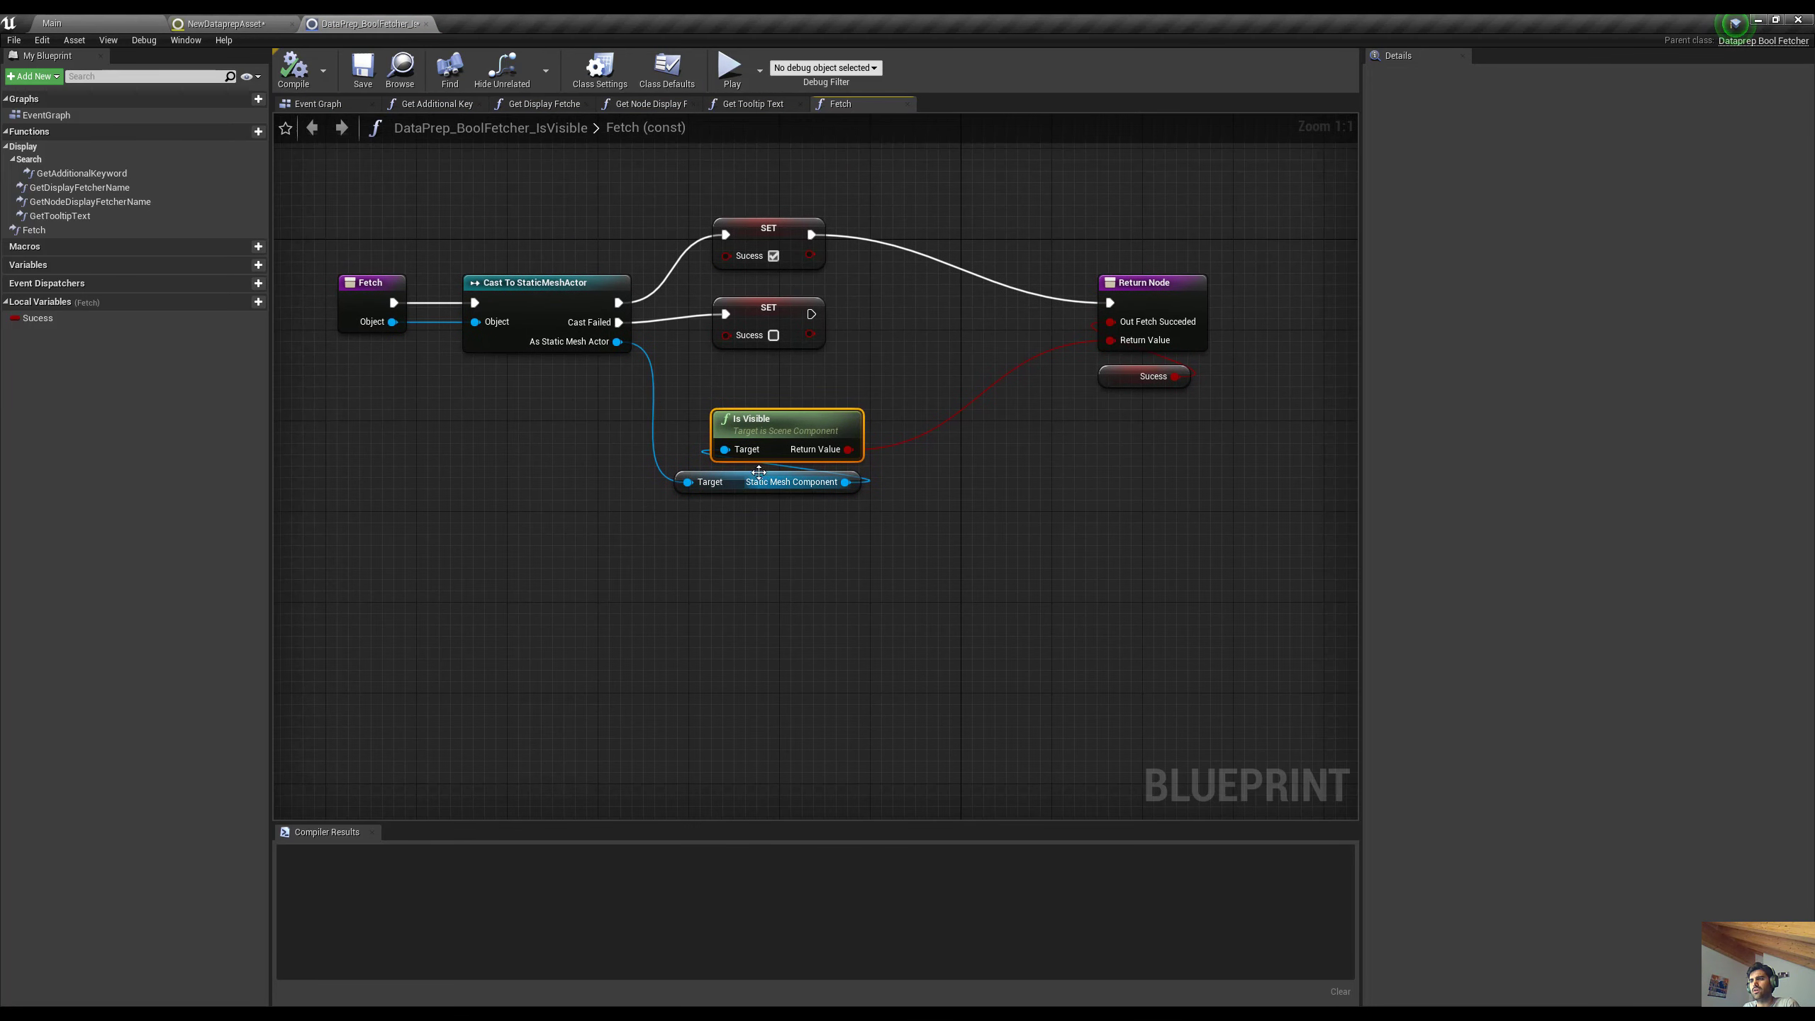
{"action": "left_click", "coordinate": [722, 481]}
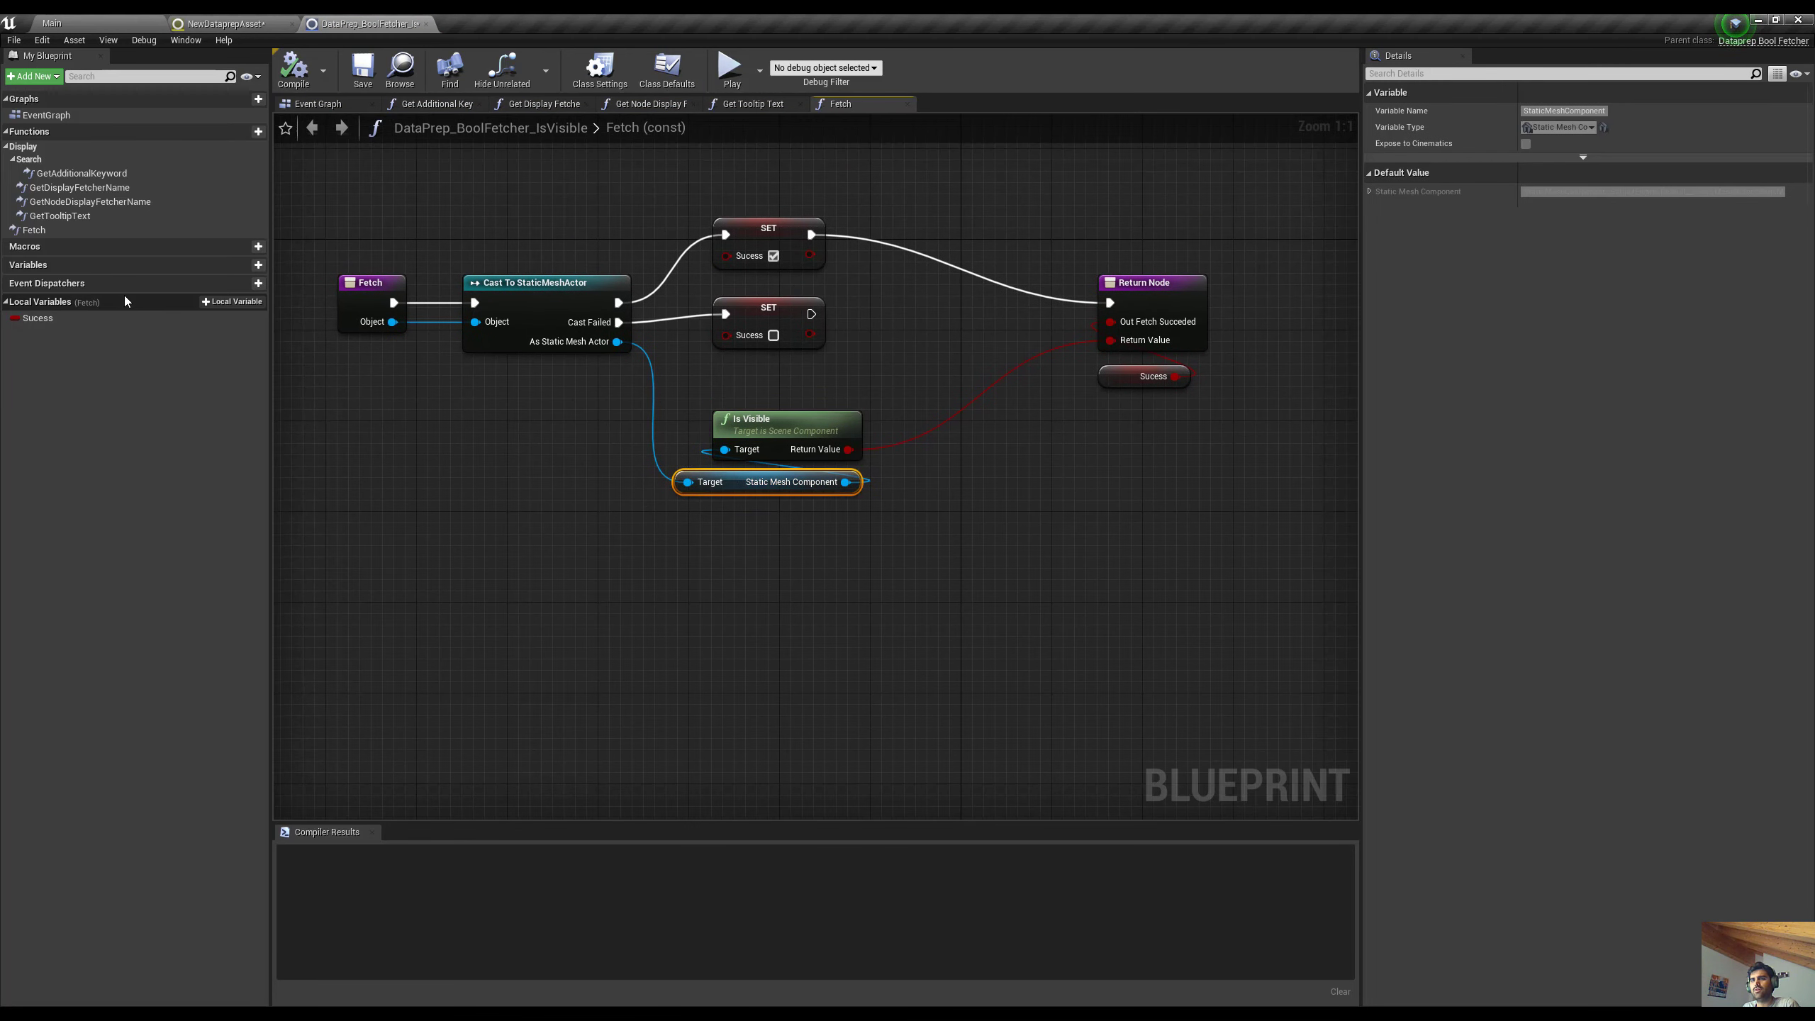
{"action": "left_click", "coordinate": [229, 265]}
{"action": "left_click", "coordinate": [1574, 110]}
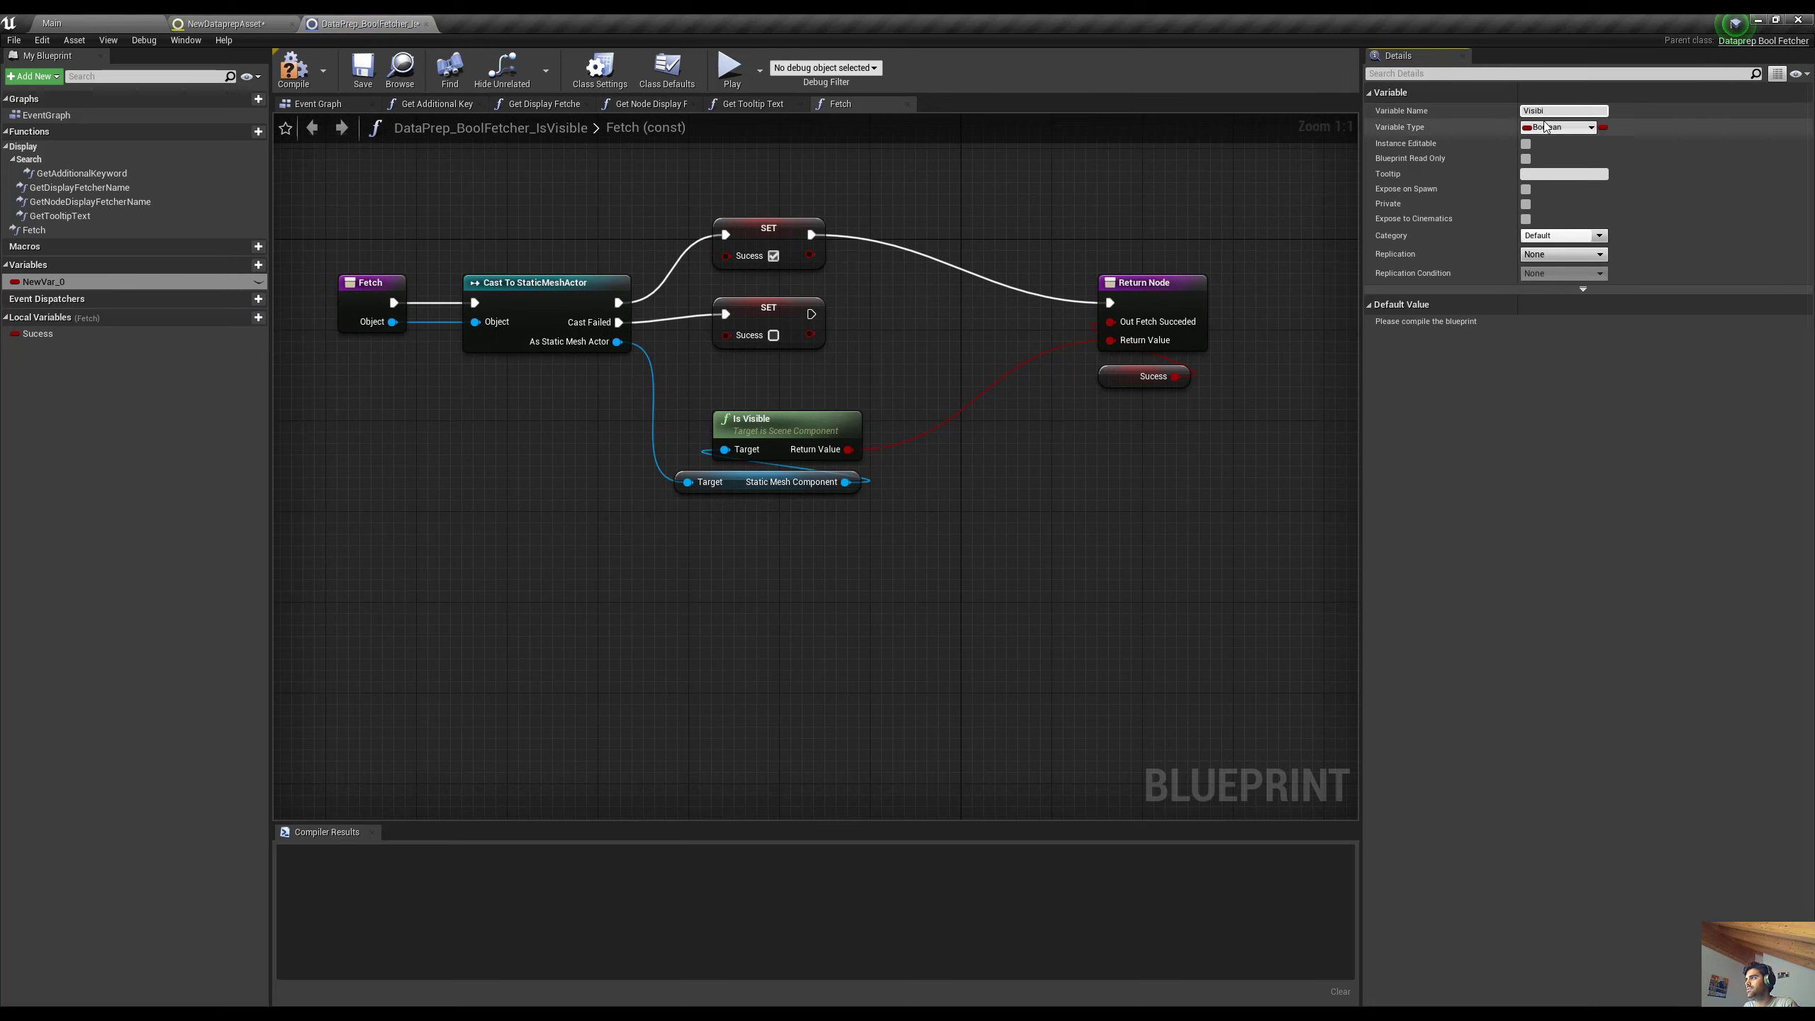
{"action": "left_click", "coordinate": [1526, 143]}
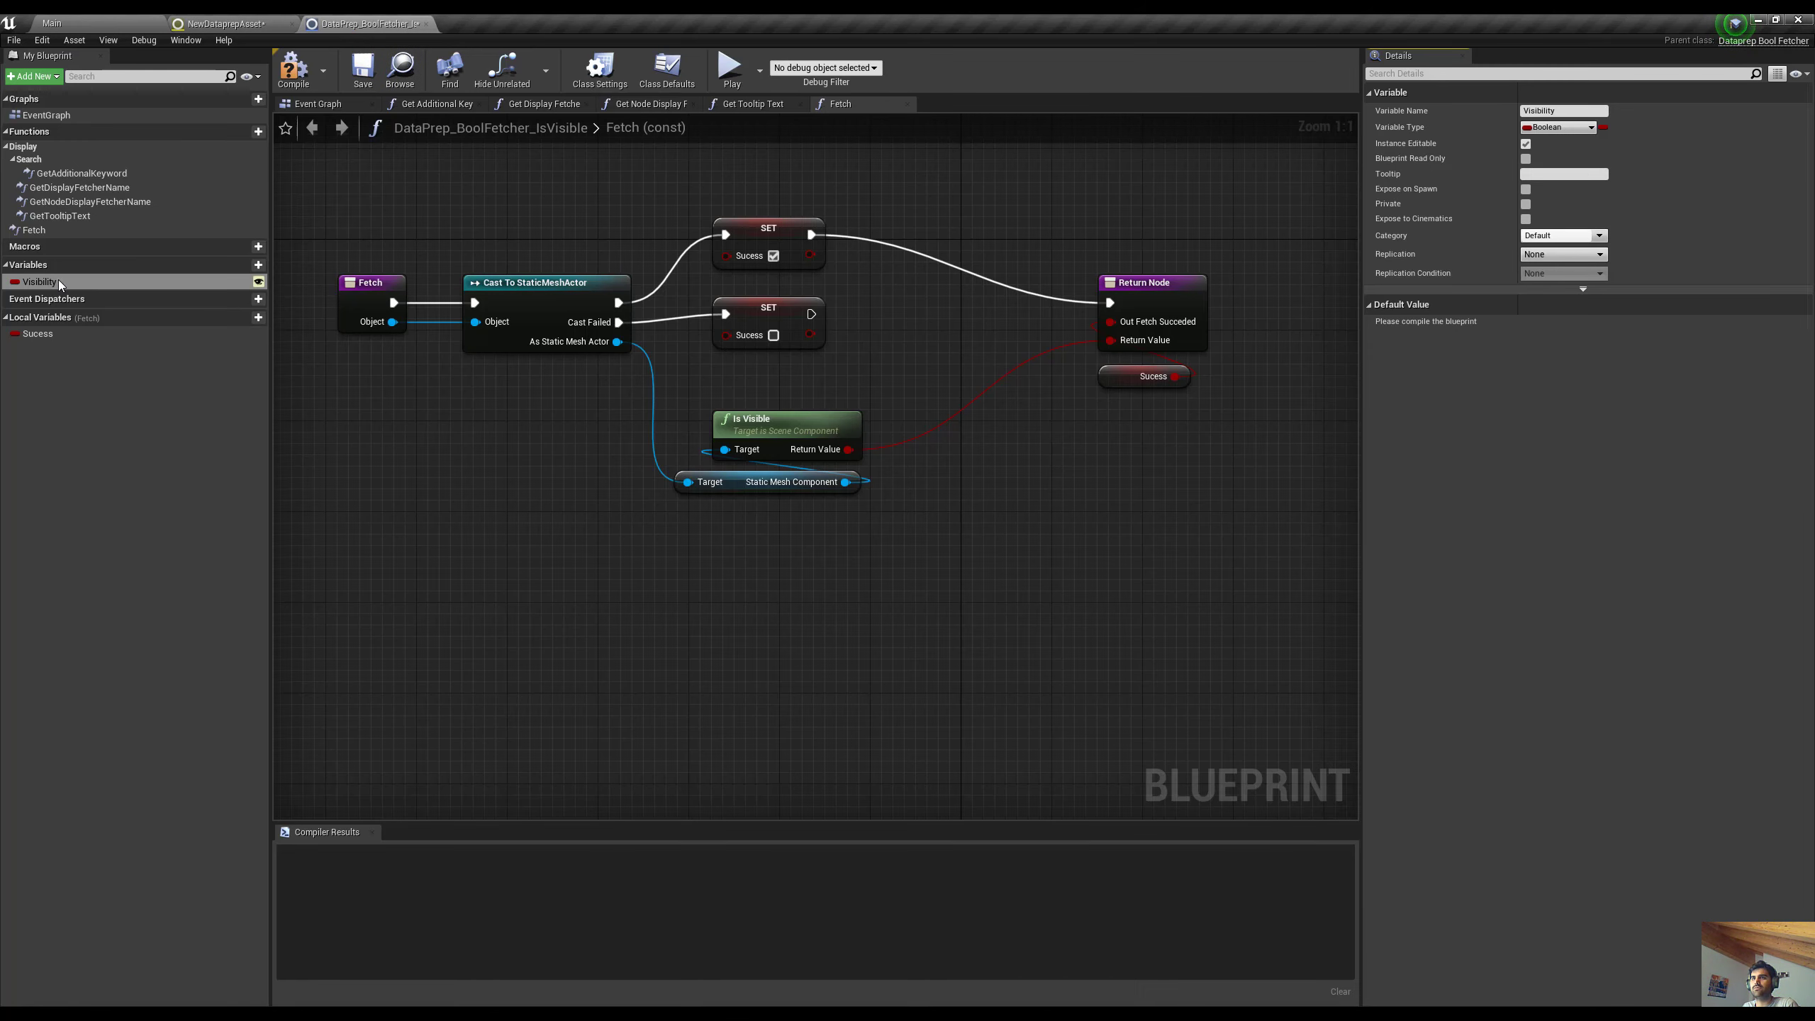
Place a getter for the Visibility variable in the Fetch graph and spread the nodes apart to make room beside it
{"action": "left_click_drag", "start_coordinate": [58, 282], "coordinate": [684, 579]}
{"action": "left_click", "coordinate": [612, 515]}
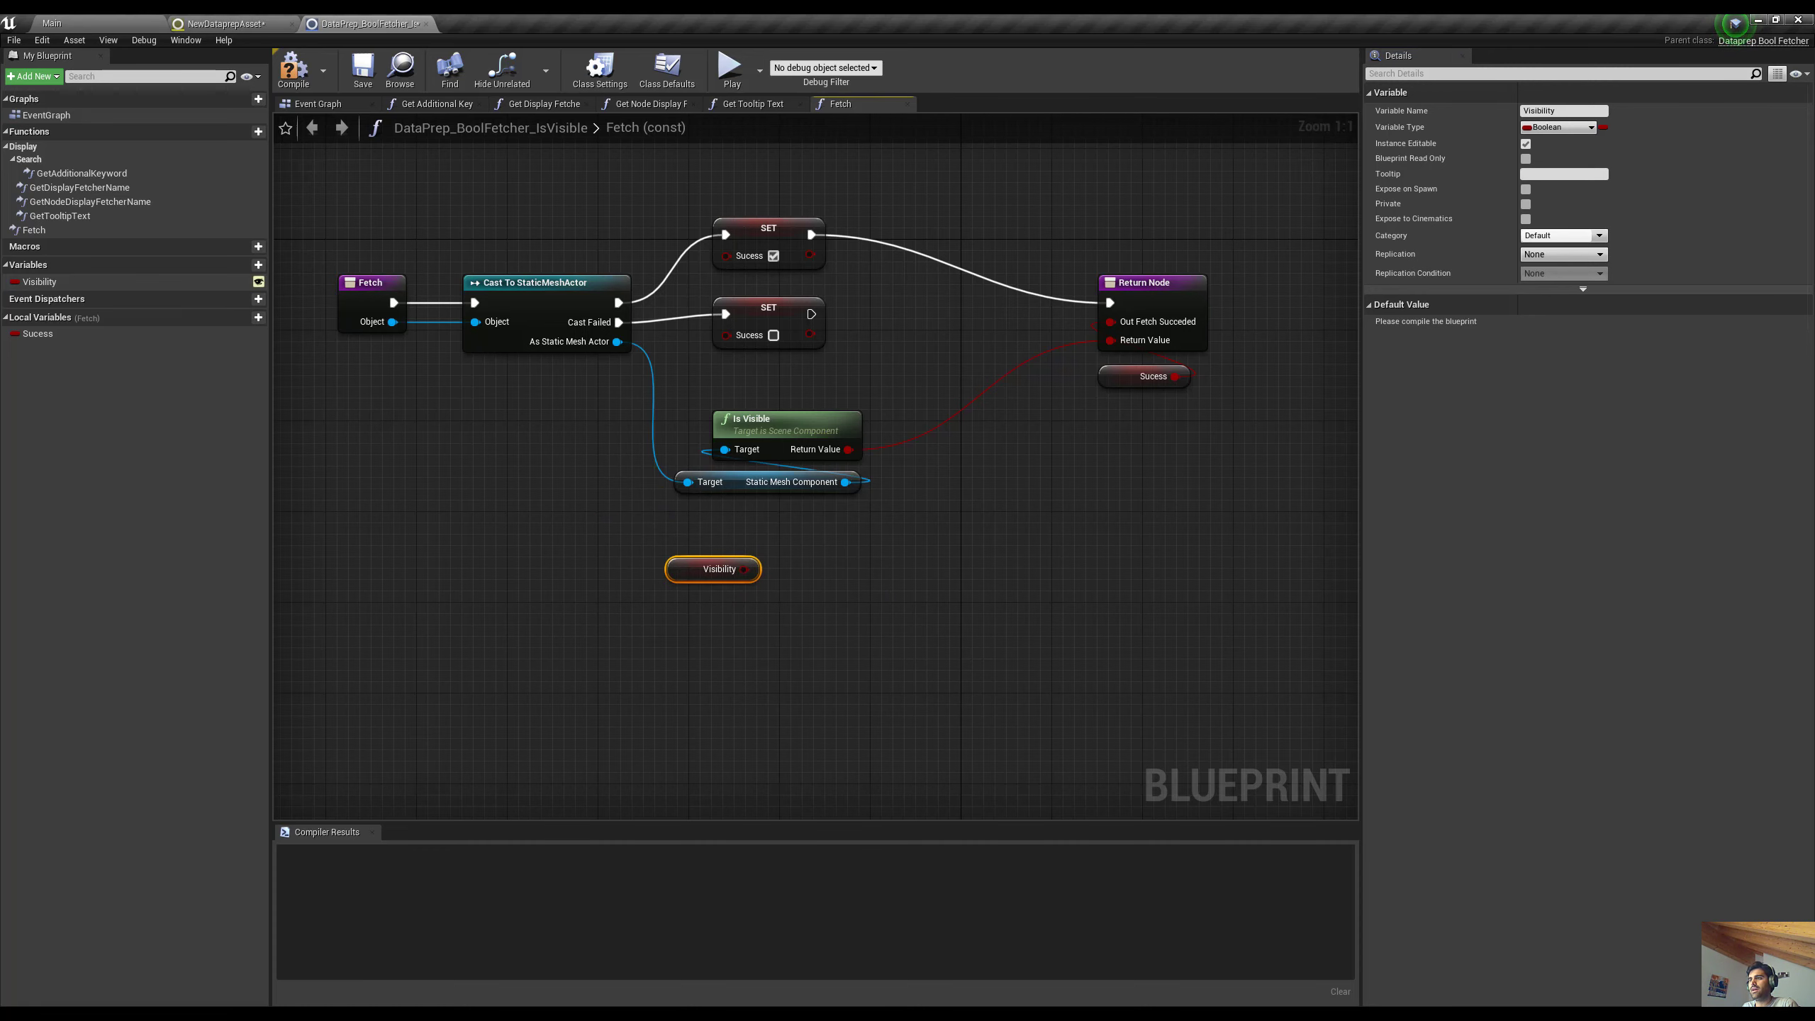
{"action": "right_click_drag", "start_coordinate": [546, 468], "coordinate": [632, 482]}
{"action": "left_click_drag", "start_coordinate": [482, 448], "coordinate": [539, 307]}
{"action": "right_click_drag", "start_coordinate": [557, 430], "coordinate": [668, 422]}
{"action": "left_click_drag", "start_coordinate": [506, 424], "coordinate": [597, 300]}
{"action": "right_click_drag", "start_coordinate": [725, 535], "coordinate": [620, 493]}
{"action": "left_click_drag", "start_coordinate": [791, 532], "coordinate": [763, 575]}
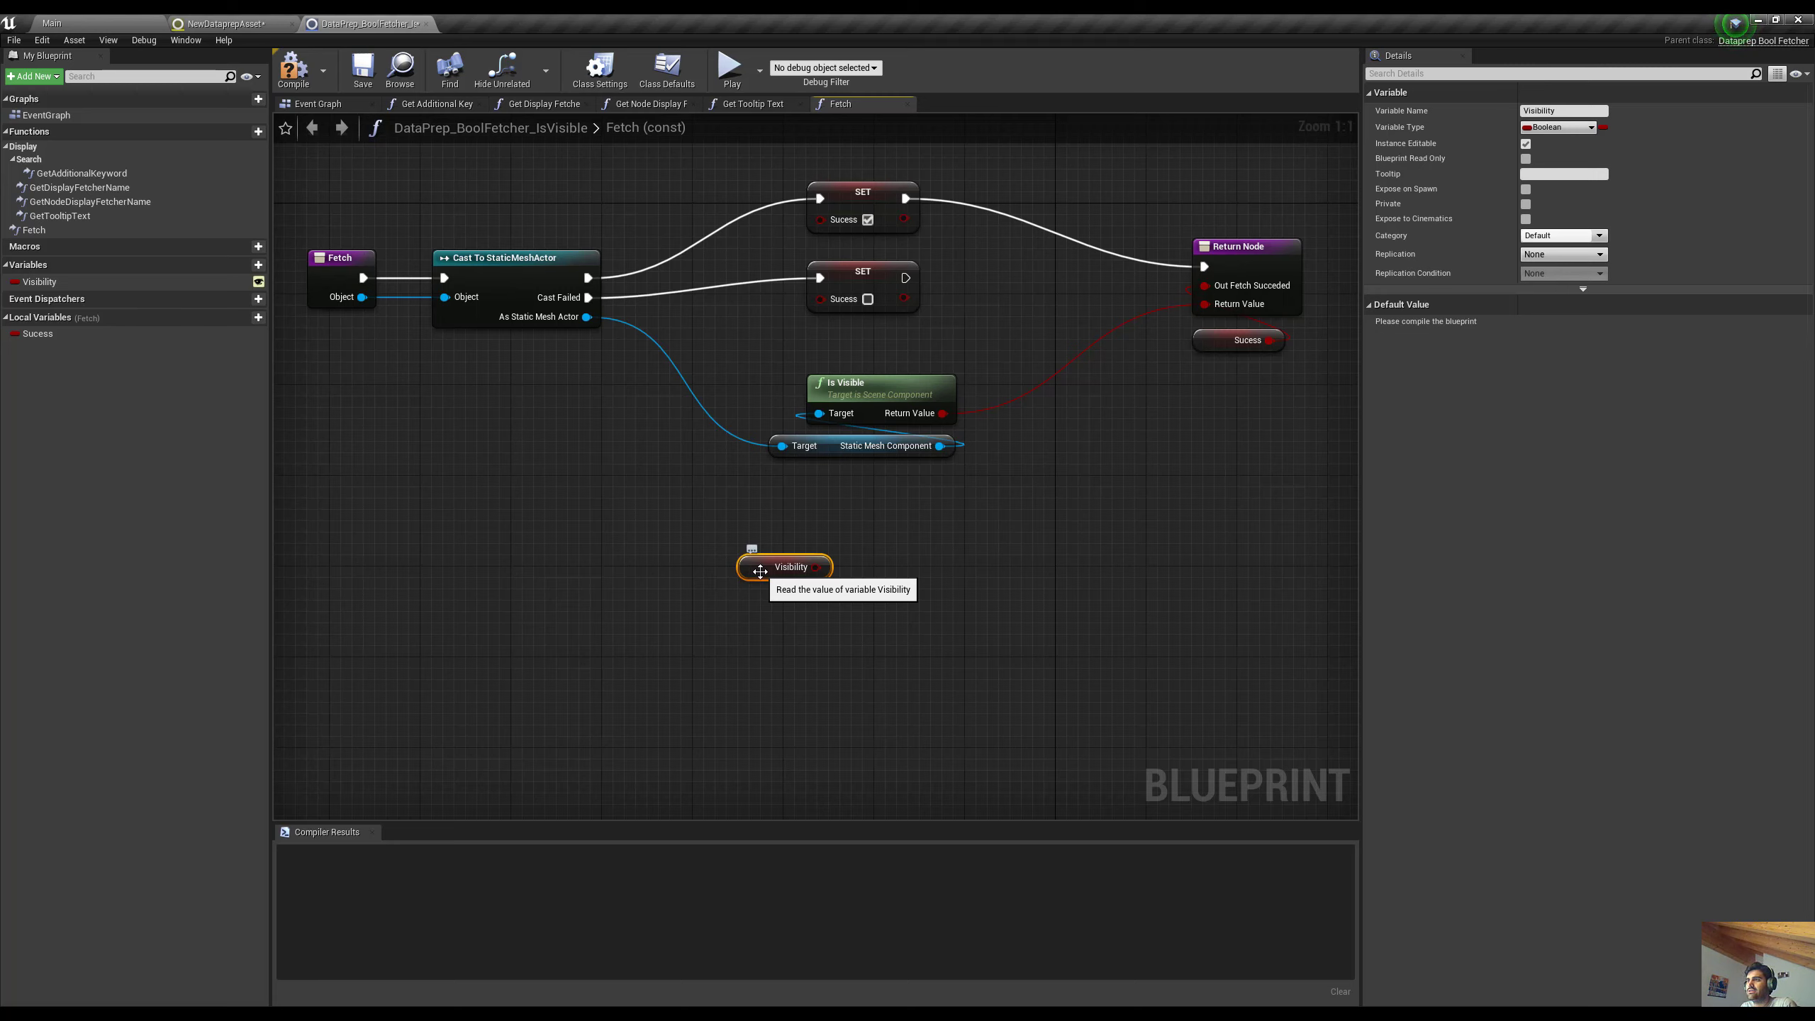
{"action": "left_click_drag", "start_coordinate": [759, 571], "coordinate": [651, 498]}
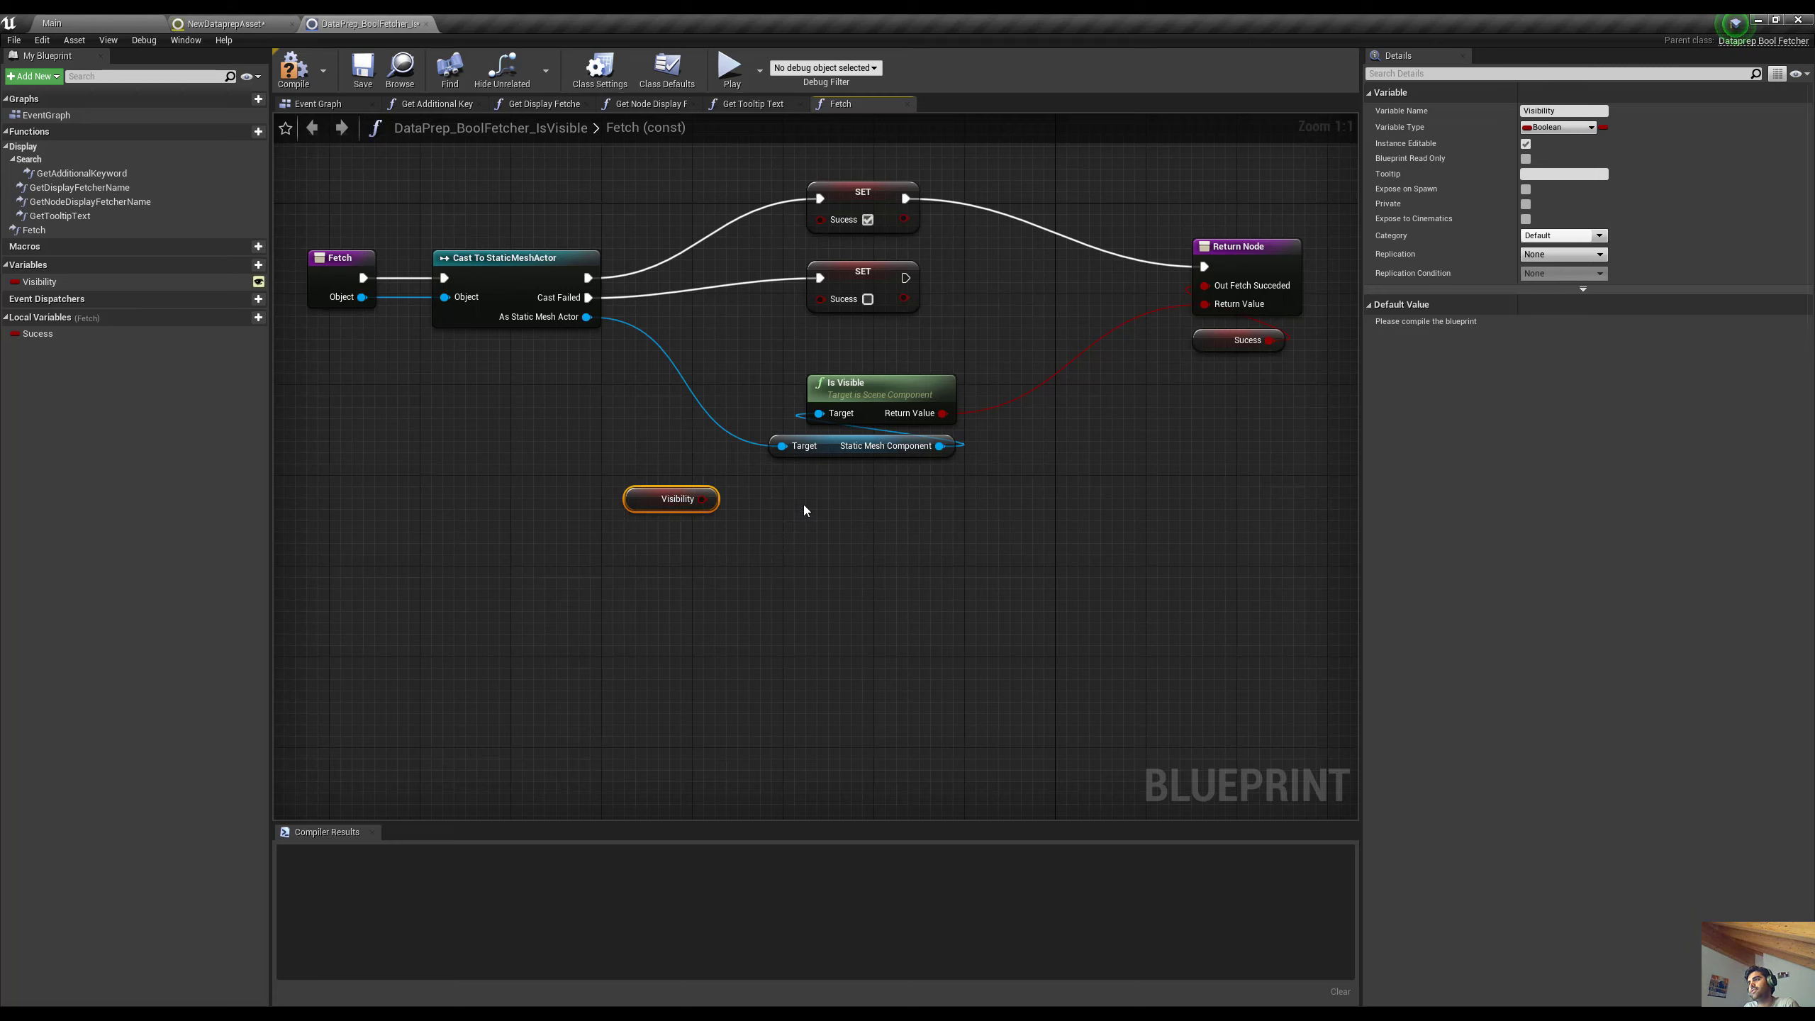
Move the Is Visible and Static Mesh Component nodes aside and break the link from Is Visible to the Return Node
{"action": "right_click_drag", "start_coordinate": [802, 505], "coordinate": [639, 573]}
{"action": "left_click_drag", "start_coordinate": [522, 590], "coordinate": [770, 659]}
{"action": "left_click_drag", "start_coordinate": [664, 546], "coordinate": [491, 519]}
{"action": "right_click_drag", "start_coordinate": [715, 572], "coordinate": [722, 586]}
{"action": "left_click", "coordinate": [572, 553], "text": "alt"}
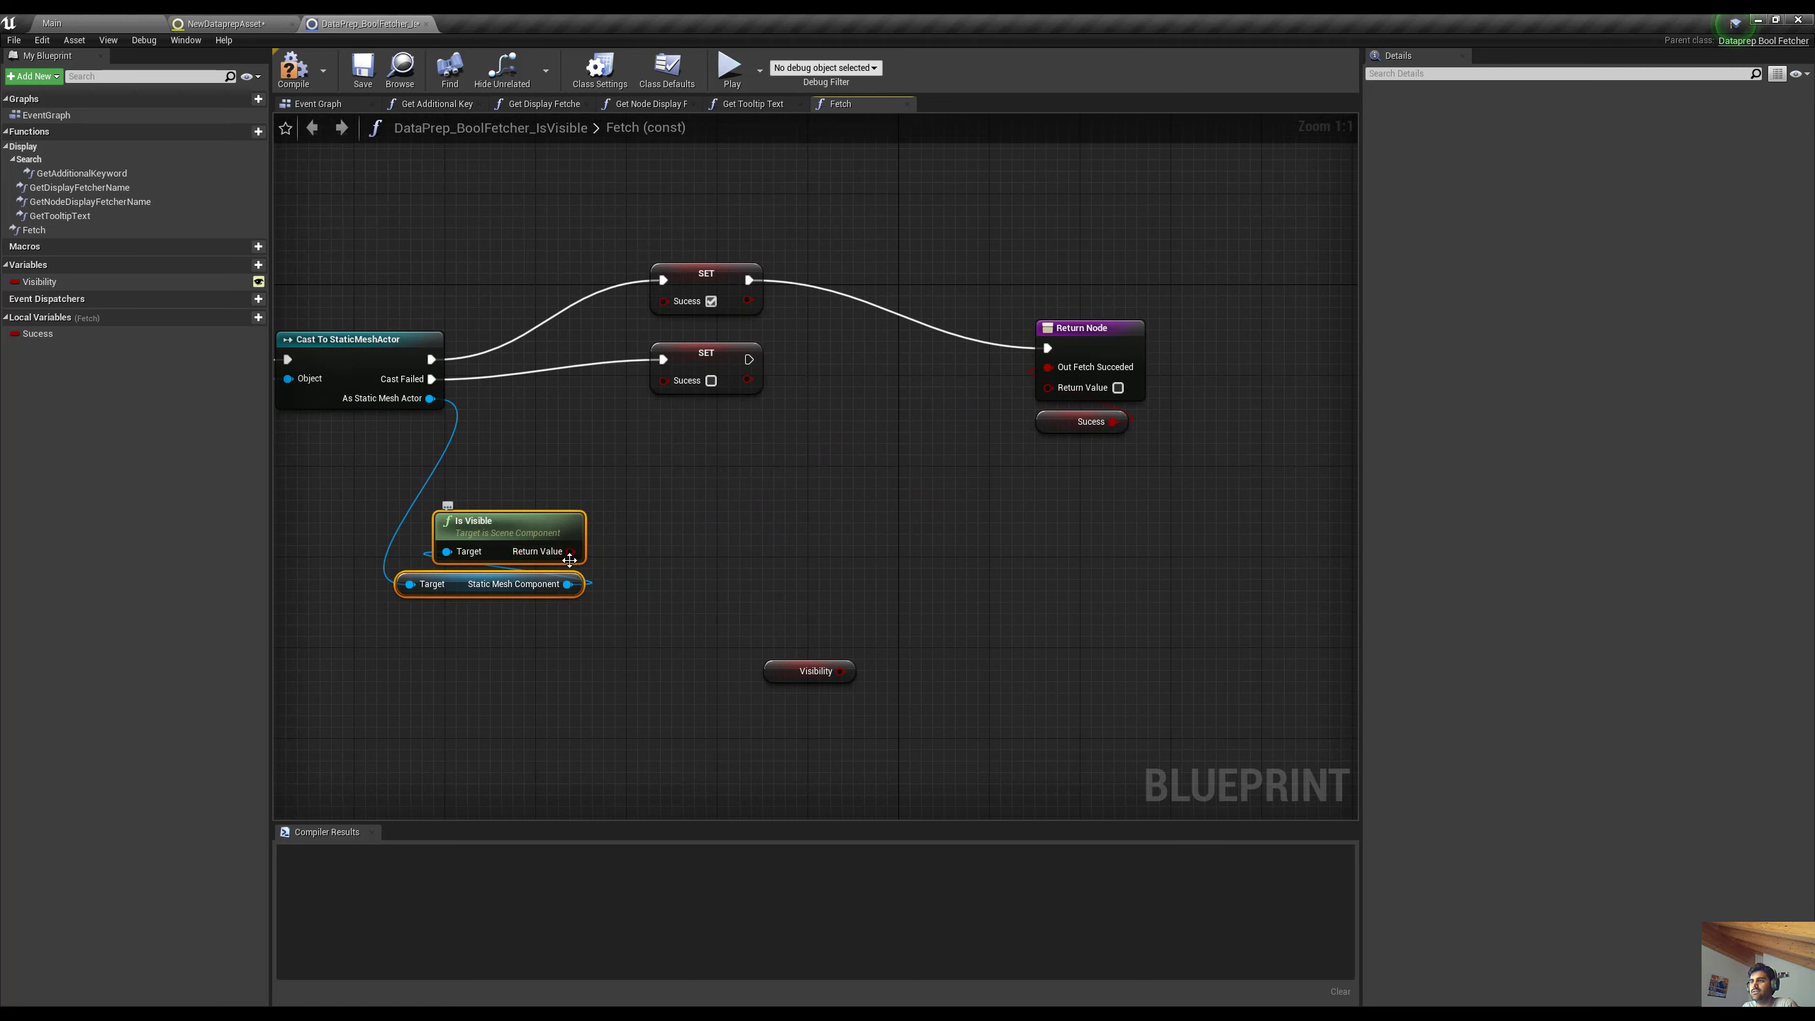
{"action": "left_click_drag", "start_coordinate": [571, 552], "coordinate": [663, 499]}
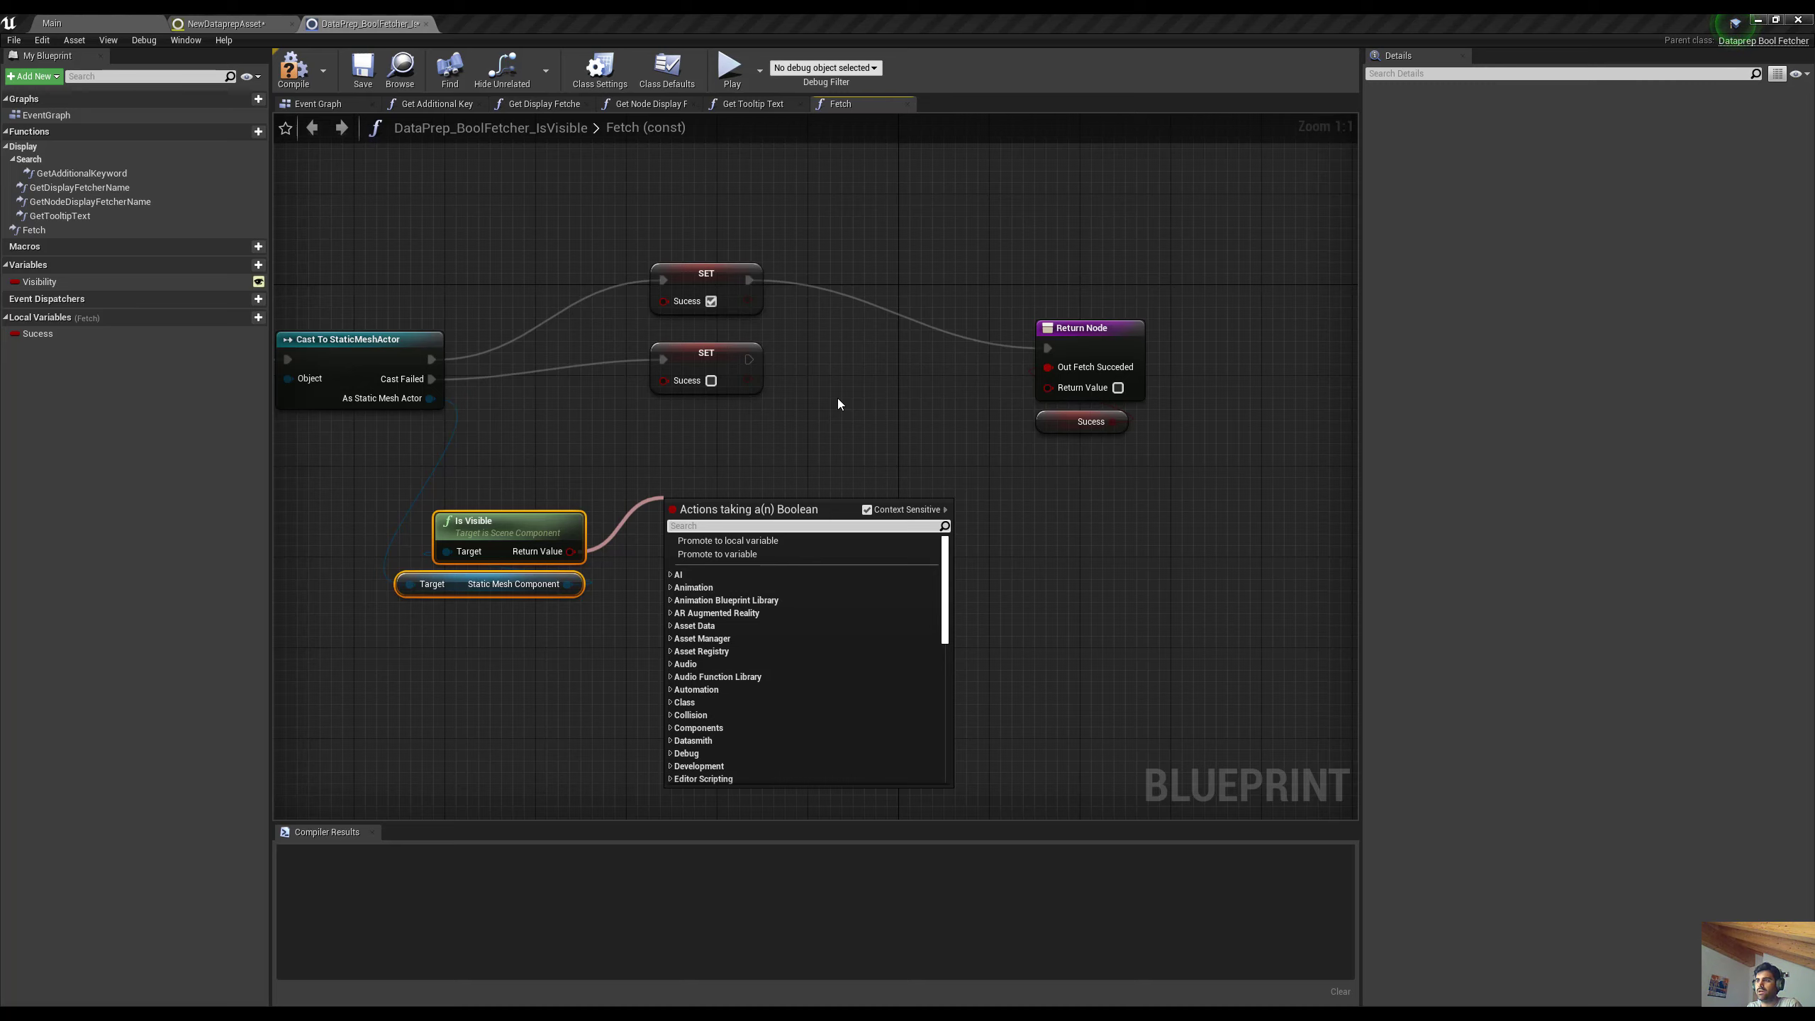
{"action": "key", "text": "Escape"}
Add an Equal Boolean node fed by the Visibility getter and group the two nodes together
{"action": "left_click_drag", "start_coordinate": [841, 673], "coordinate": [852, 588]}
{"action": "type", "text": "++"}
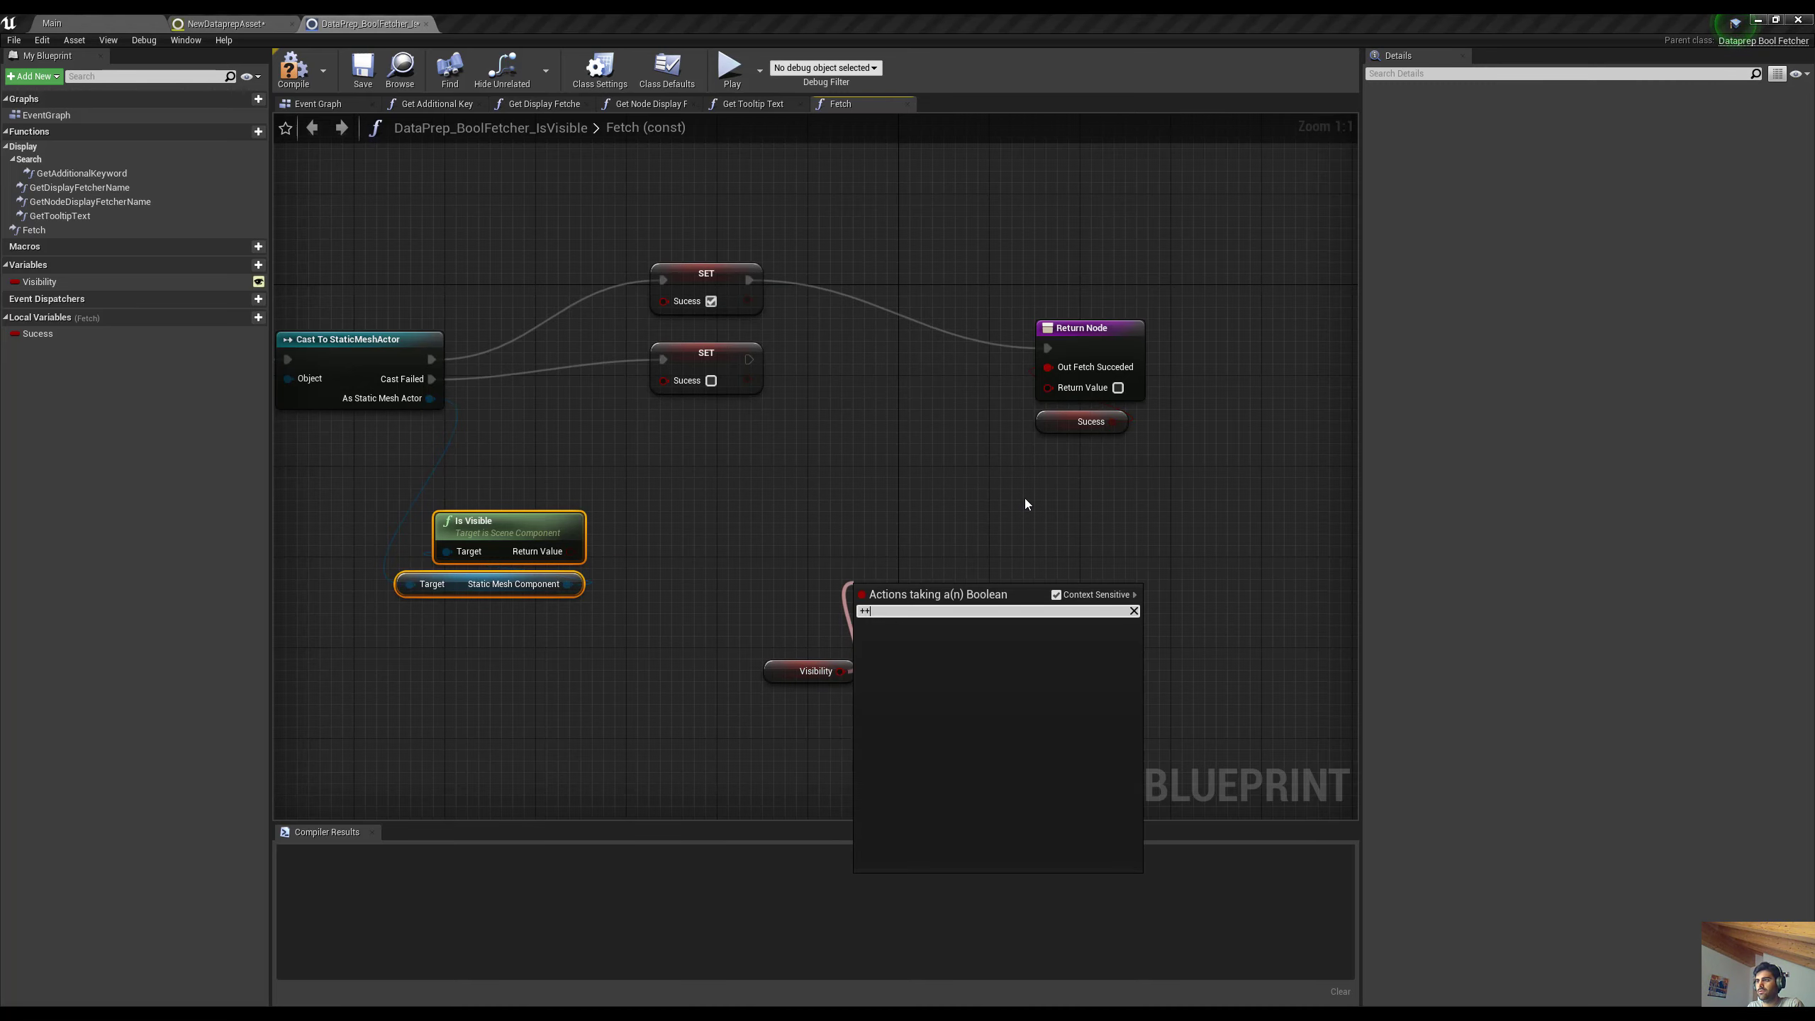
{"action": "key", "text": "BackSpace"}
{"action": "key", "text": "BackSpace"}
{"action": "type", "text": "++"}
{"action": "key", "text": "BackSpace"}
{"action": "key", "text": "BackSpace"}
{"action": "type", "text": "=="}
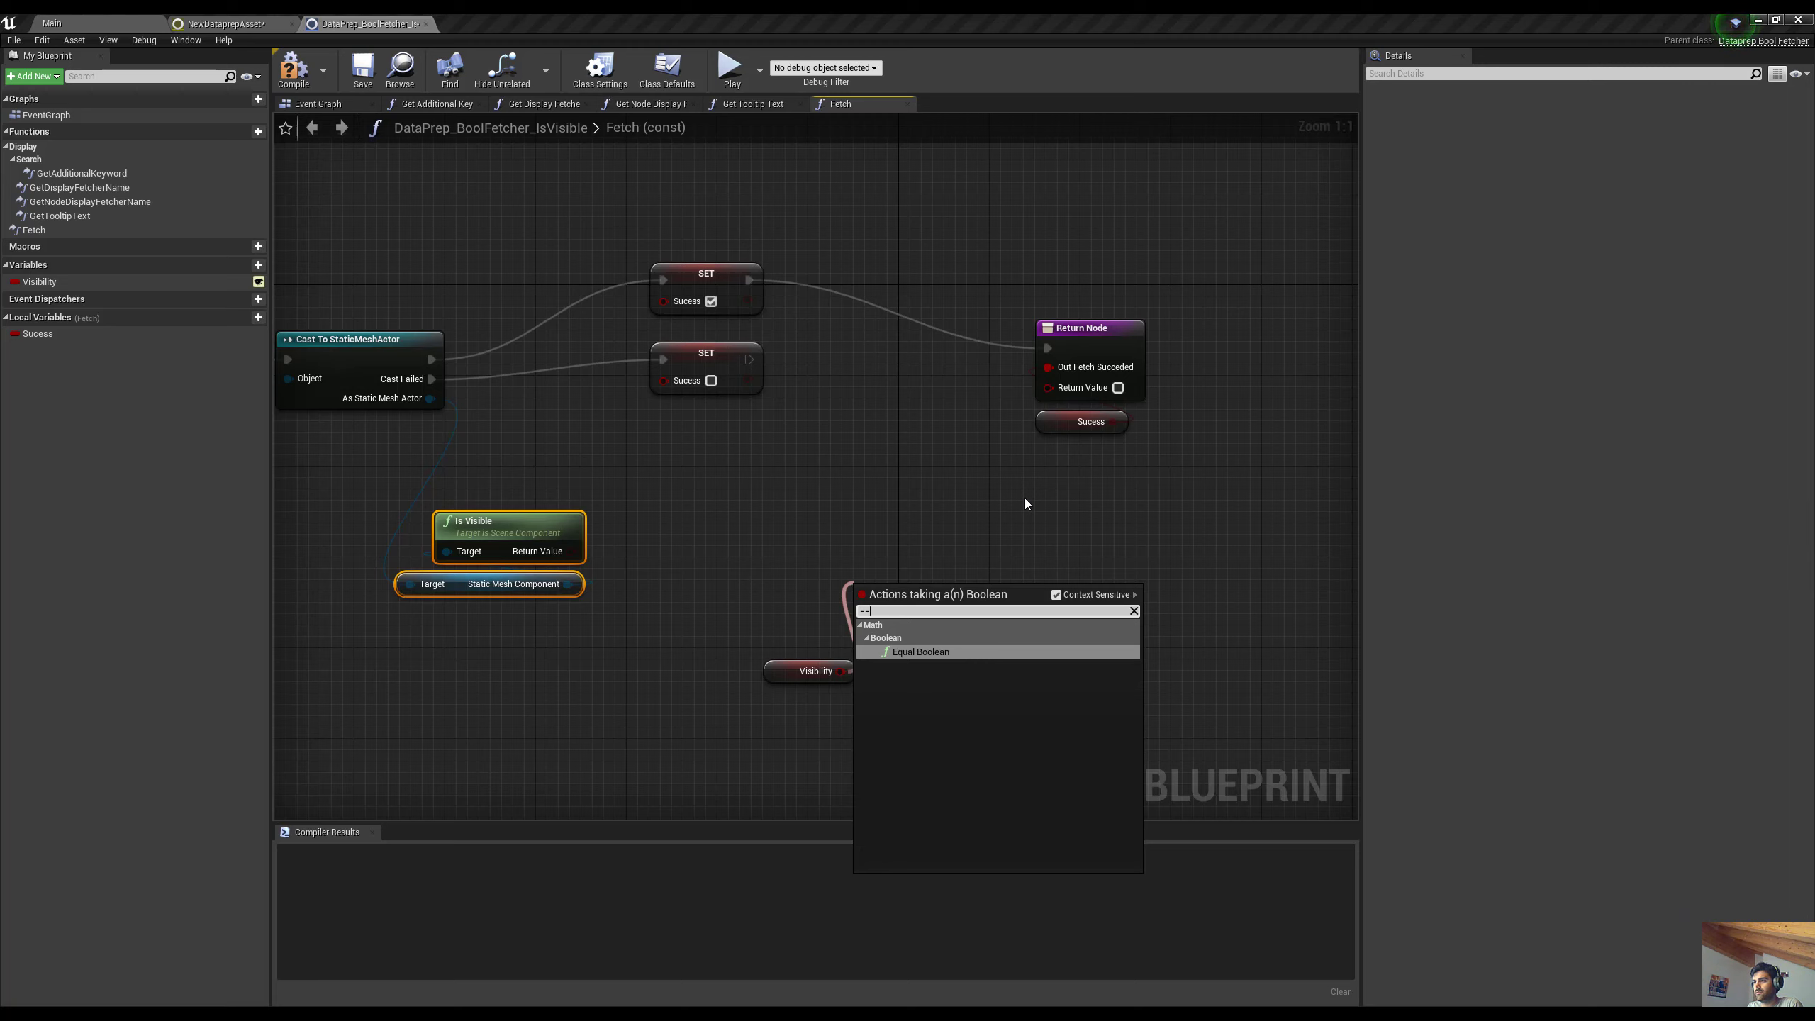
{"action": "key", "text": "Return"}
{"action": "left_click_drag", "start_coordinate": [801, 673], "coordinate": [880, 601]}
{"action": "left_click_drag", "start_coordinate": [902, 589], "coordinate": [810, 528]}
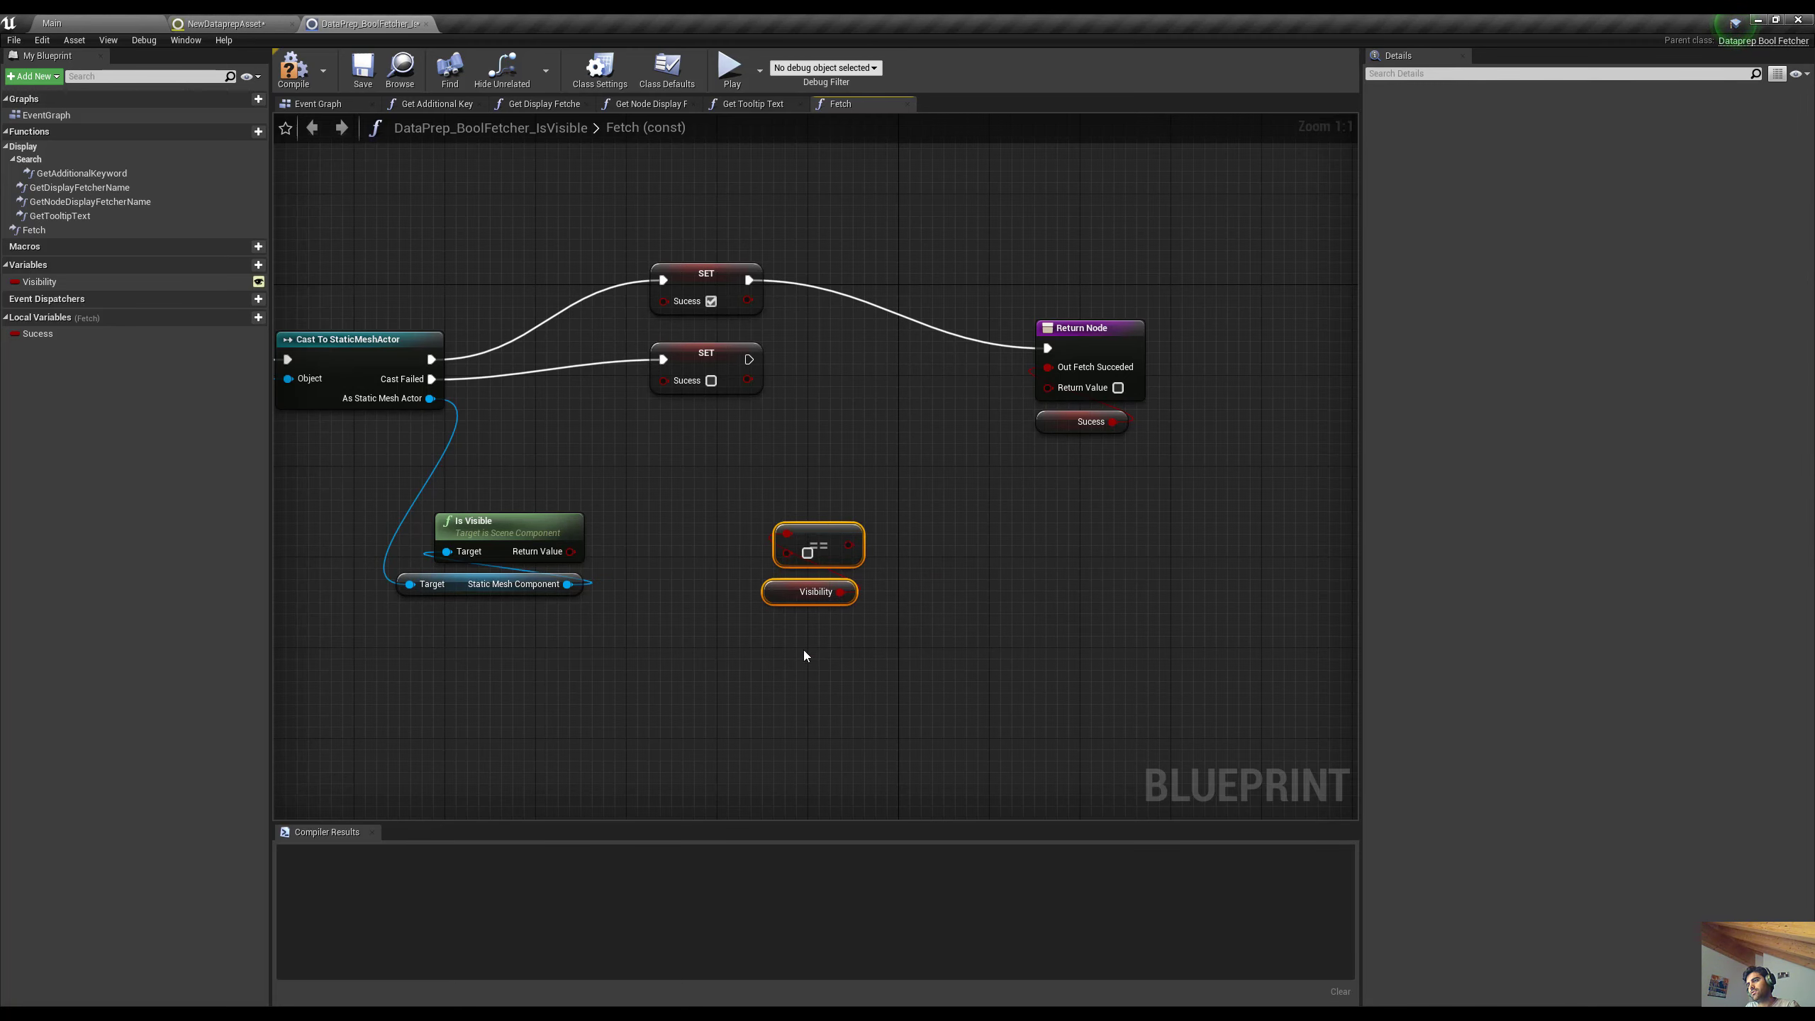
Wire Is Visible's result into the == node and the comparison into the Return Node's Return Value, and tidy the node layout
{"action": "left_click_drag", "start_coordinate": [570, 551], "coordinate": [1060, 395]}
{"action": "left_click_drag", "start_coordinate": [700, 650], "coordinate": [745, 530]}
{"action": "left_click_drag", "start_coordinate": [685, 593], "coordinate": [697, 582]}
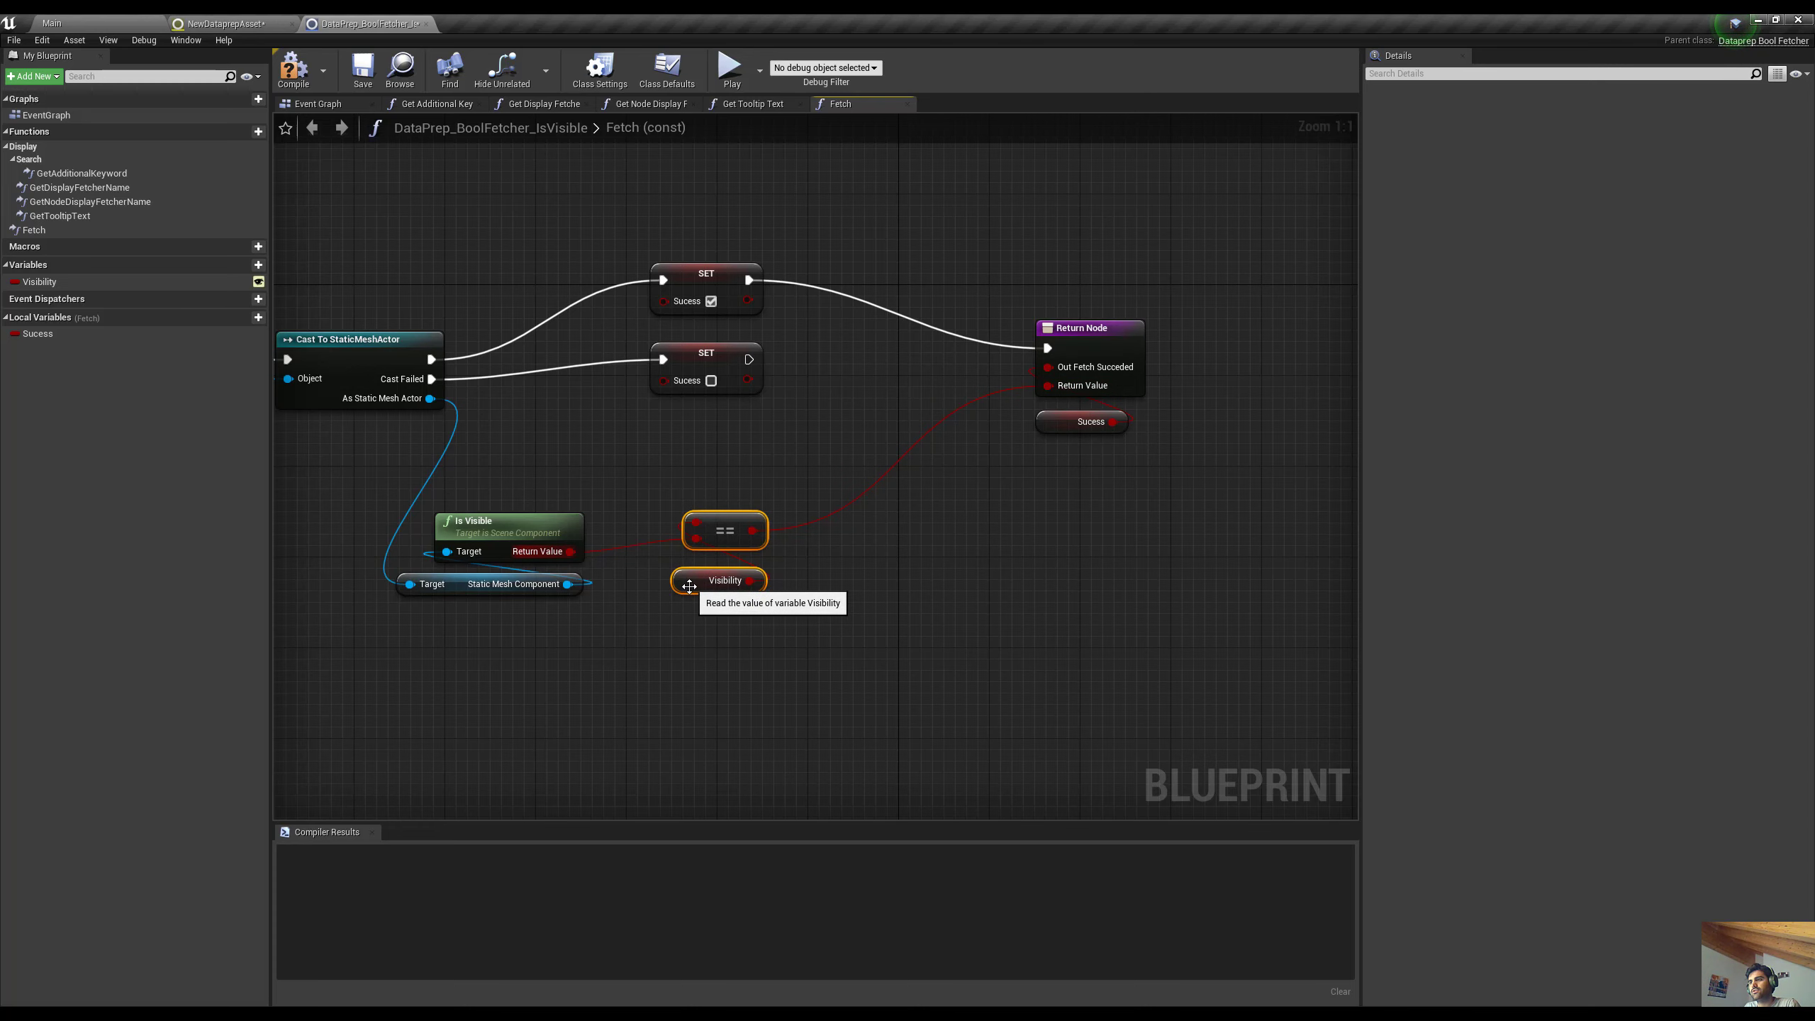
{"action": "right_click_drag", "start_coordinate": [633, 641], "coordinate": [820, 631]}
{"action": "left_click_drag", "start_coordinate": [654, 619], "coordinate": [741, 525]}
{"action": "right_click_drag", "start_coordinate": [781, 658], "coordinate": [793, 604]}
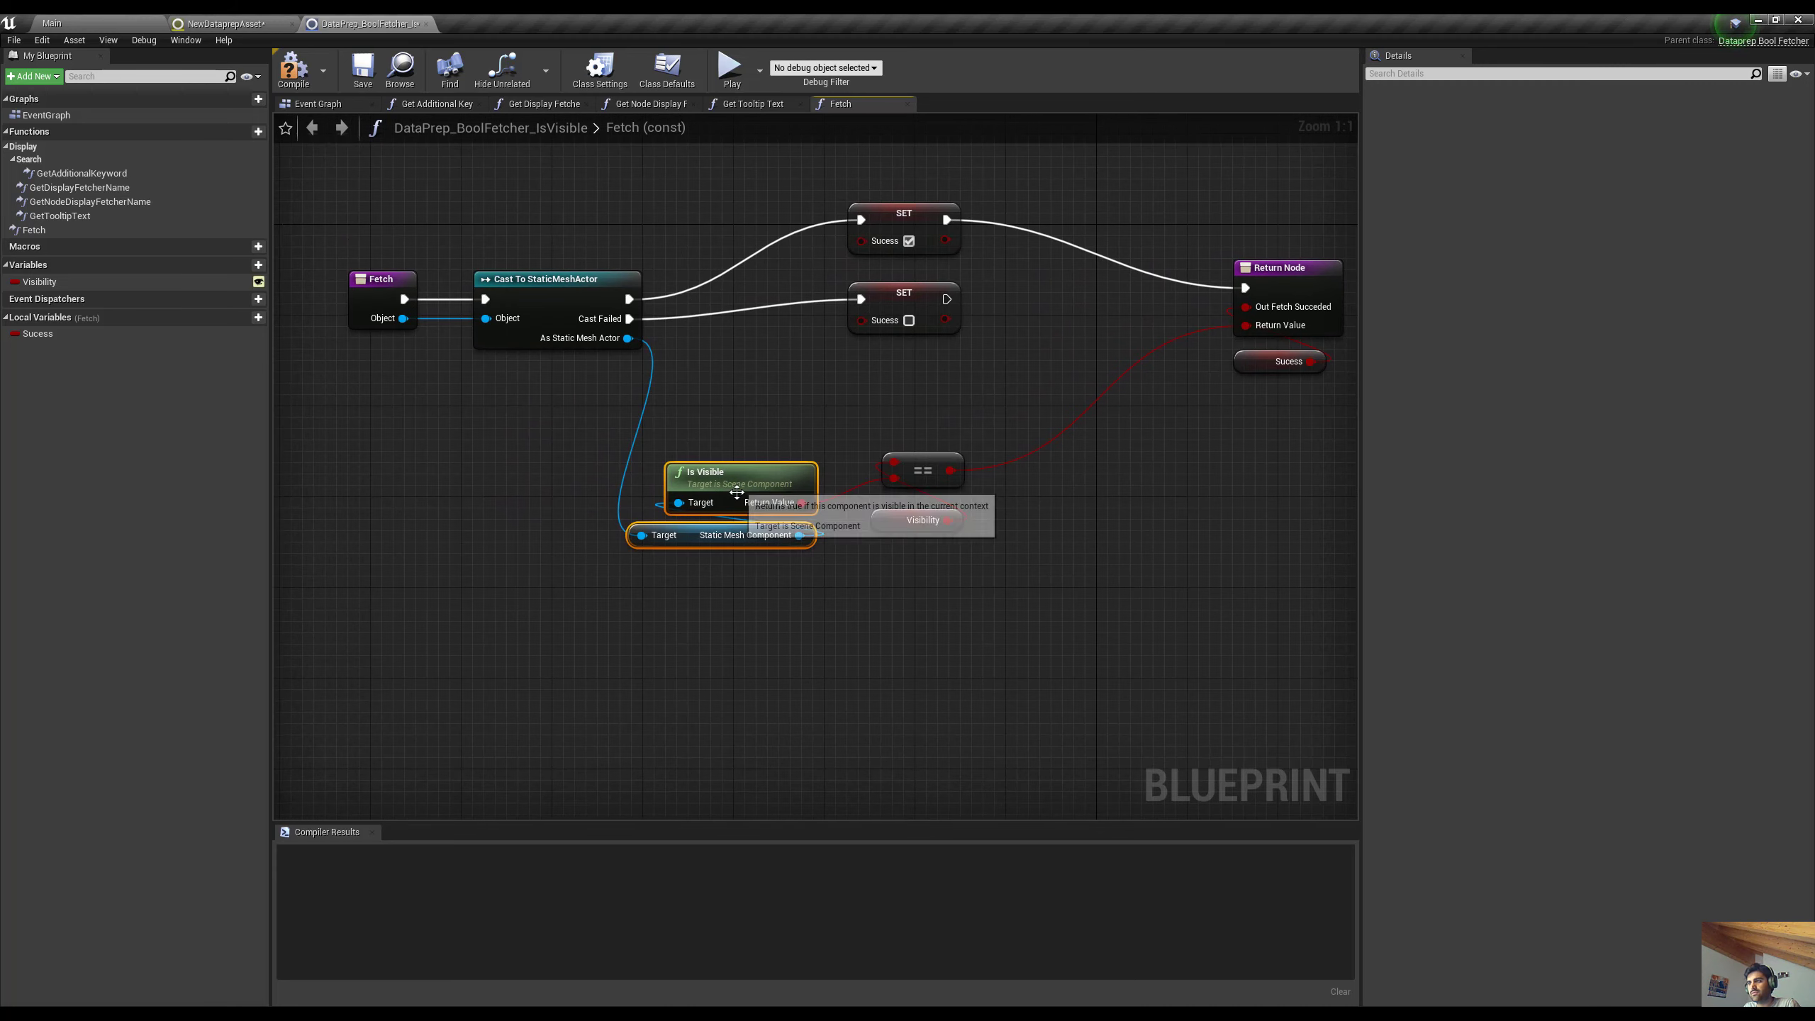
{"action": "left_click_drag", "start_coordinate": [749, 473], "coordinate": [748, 451]}
{"action": "right_click_drag", "start_coordinate": [841, 595], "coordinate": [782, 611]}
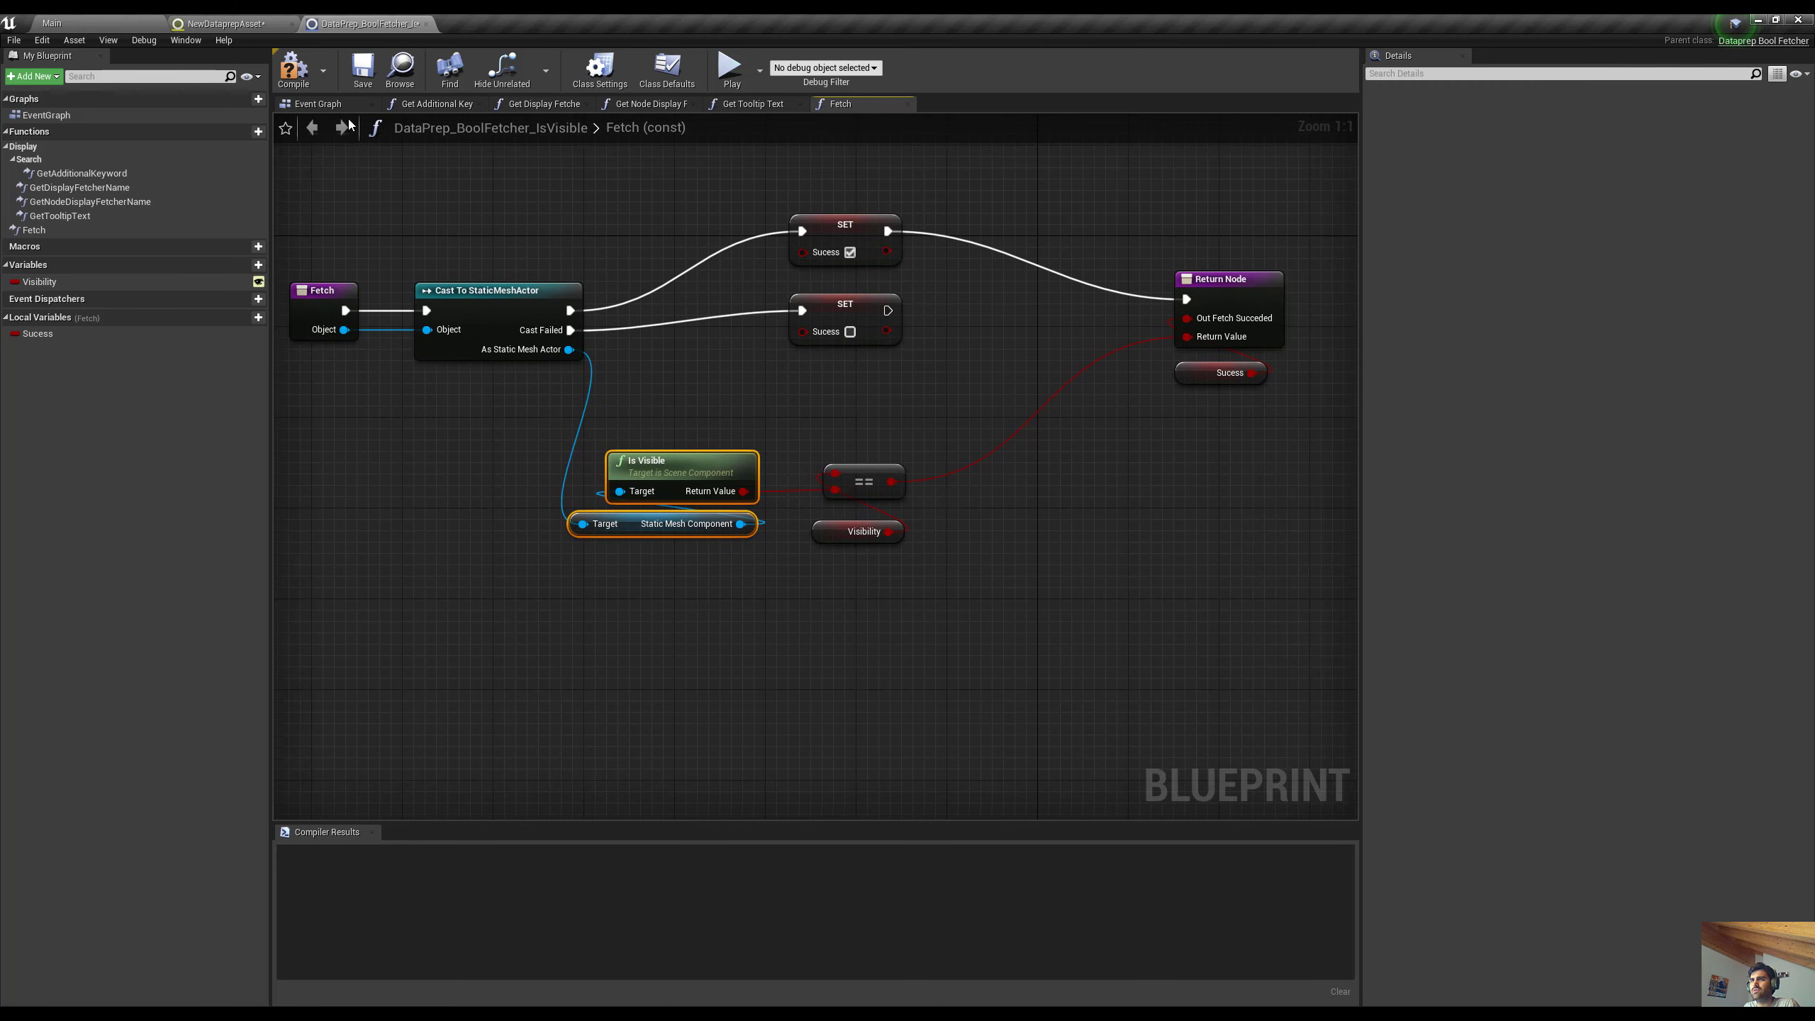
Compile the blueprint and add the Is Visible filter to the NewDataprepAsset recipe as a new action
{"action": "left_click", "coordinate": [293, 70]}
{"action": "left_click", "coordinate": [221, 24]}
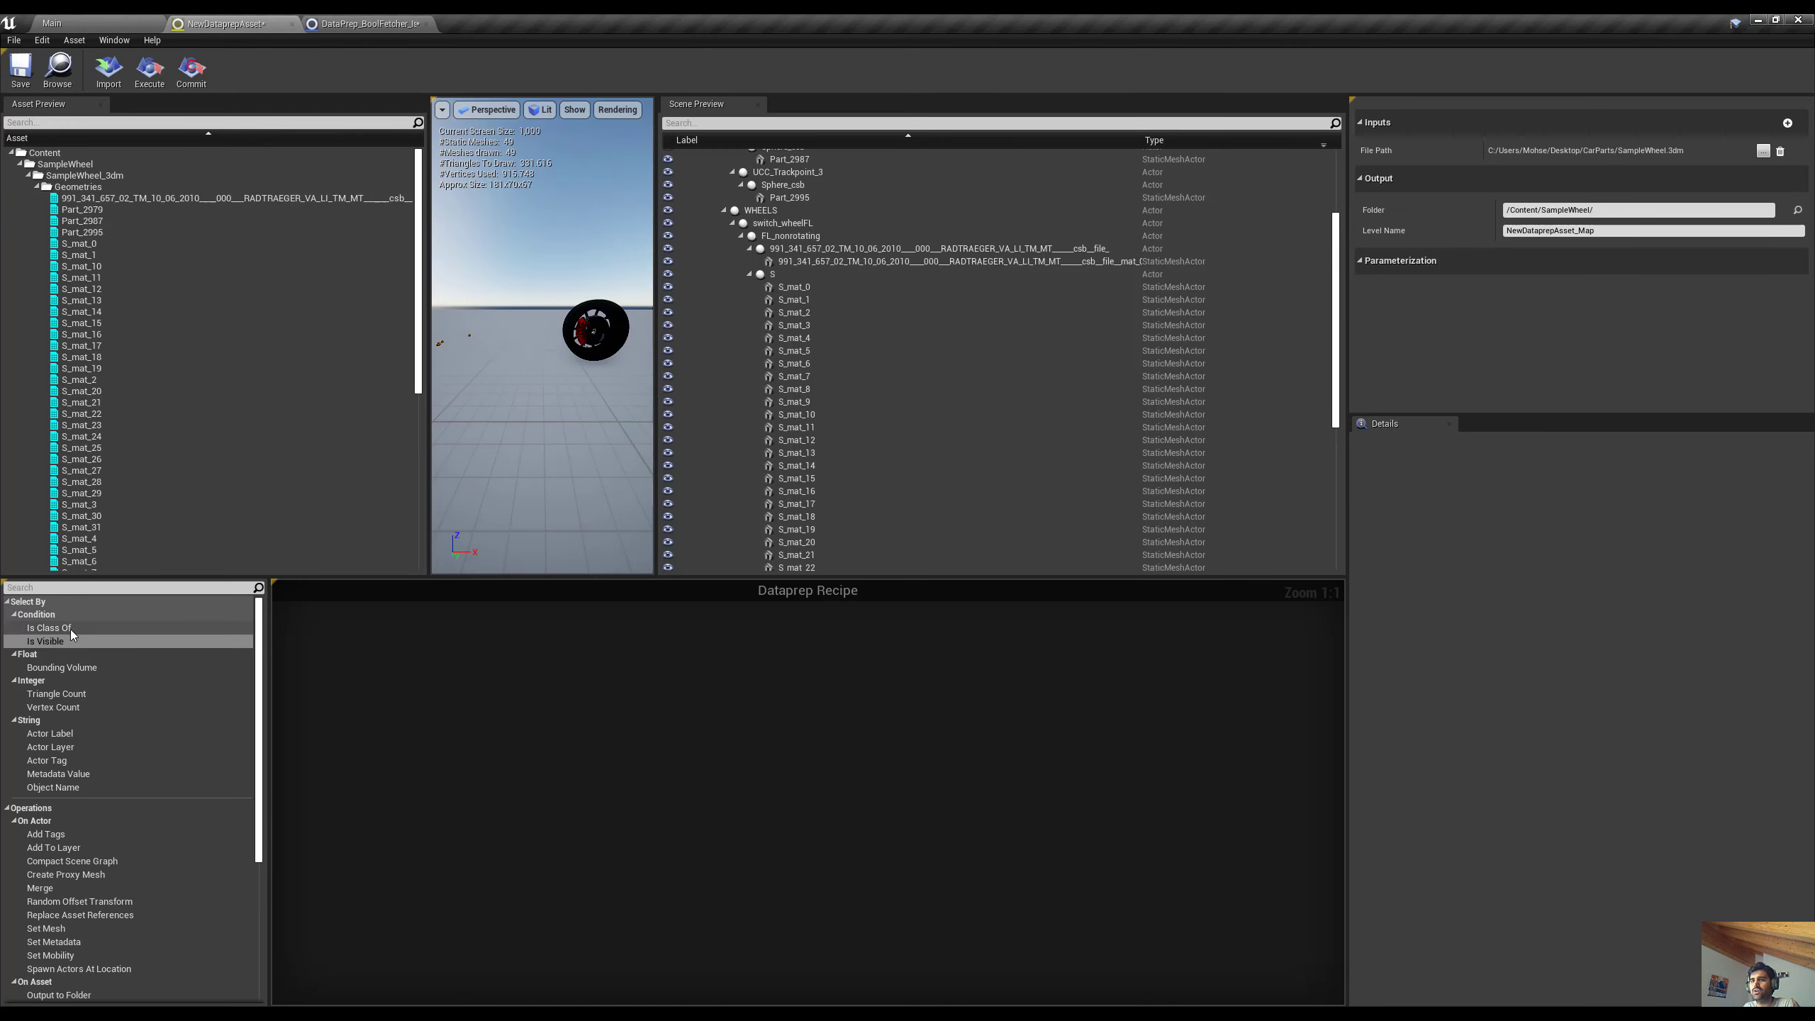
{"action": "left_click_drag", "start_coordinate": [57, 642], "coordinate": [314, 651]}
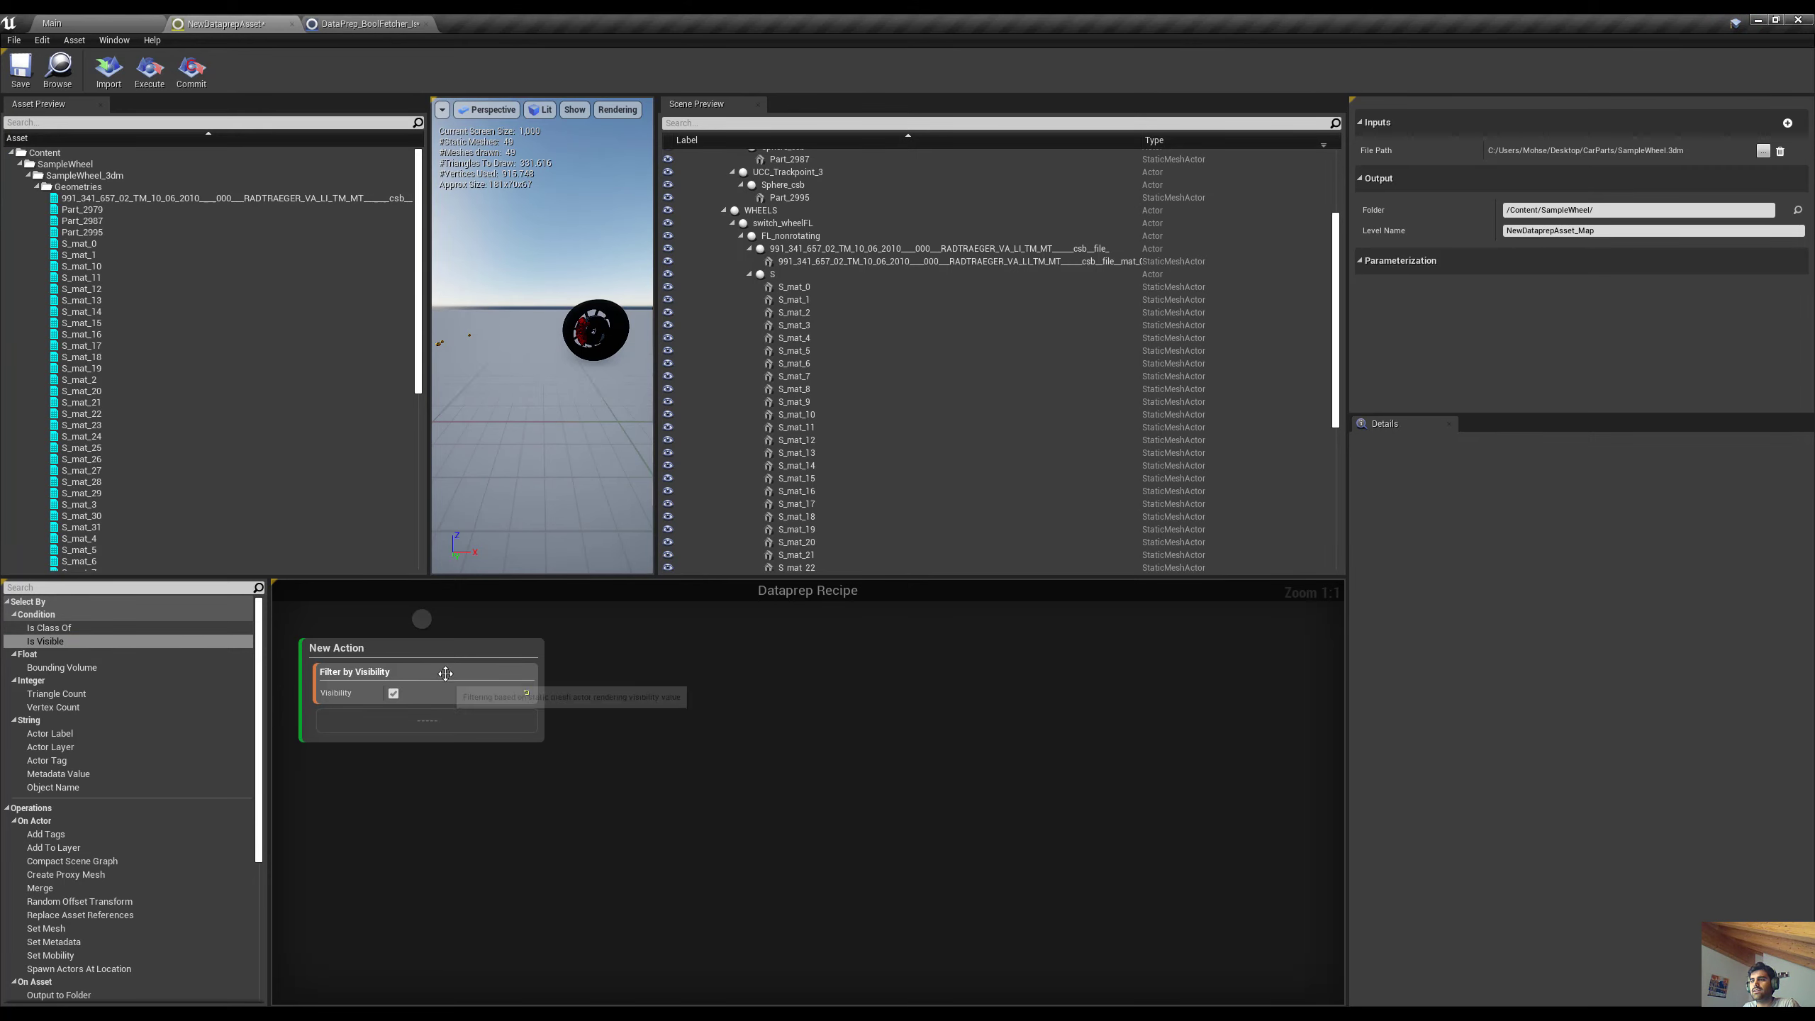
Preview the Filter by Visibility selection on the scene actors with Visibility switched off and back on
{"action": "right_click", "coordinate": [435, 673]}
{"action": "left_click", "coordinate": [493, 795]}
{"action": "right_click", "coordinate": [456, 686]}
{"action": "left_click", "coordinate": [392, 705]}
{"action": "scroll", "coordinate": [1011, 444], "scroll_direction": "down", "scroll_amount": 8}
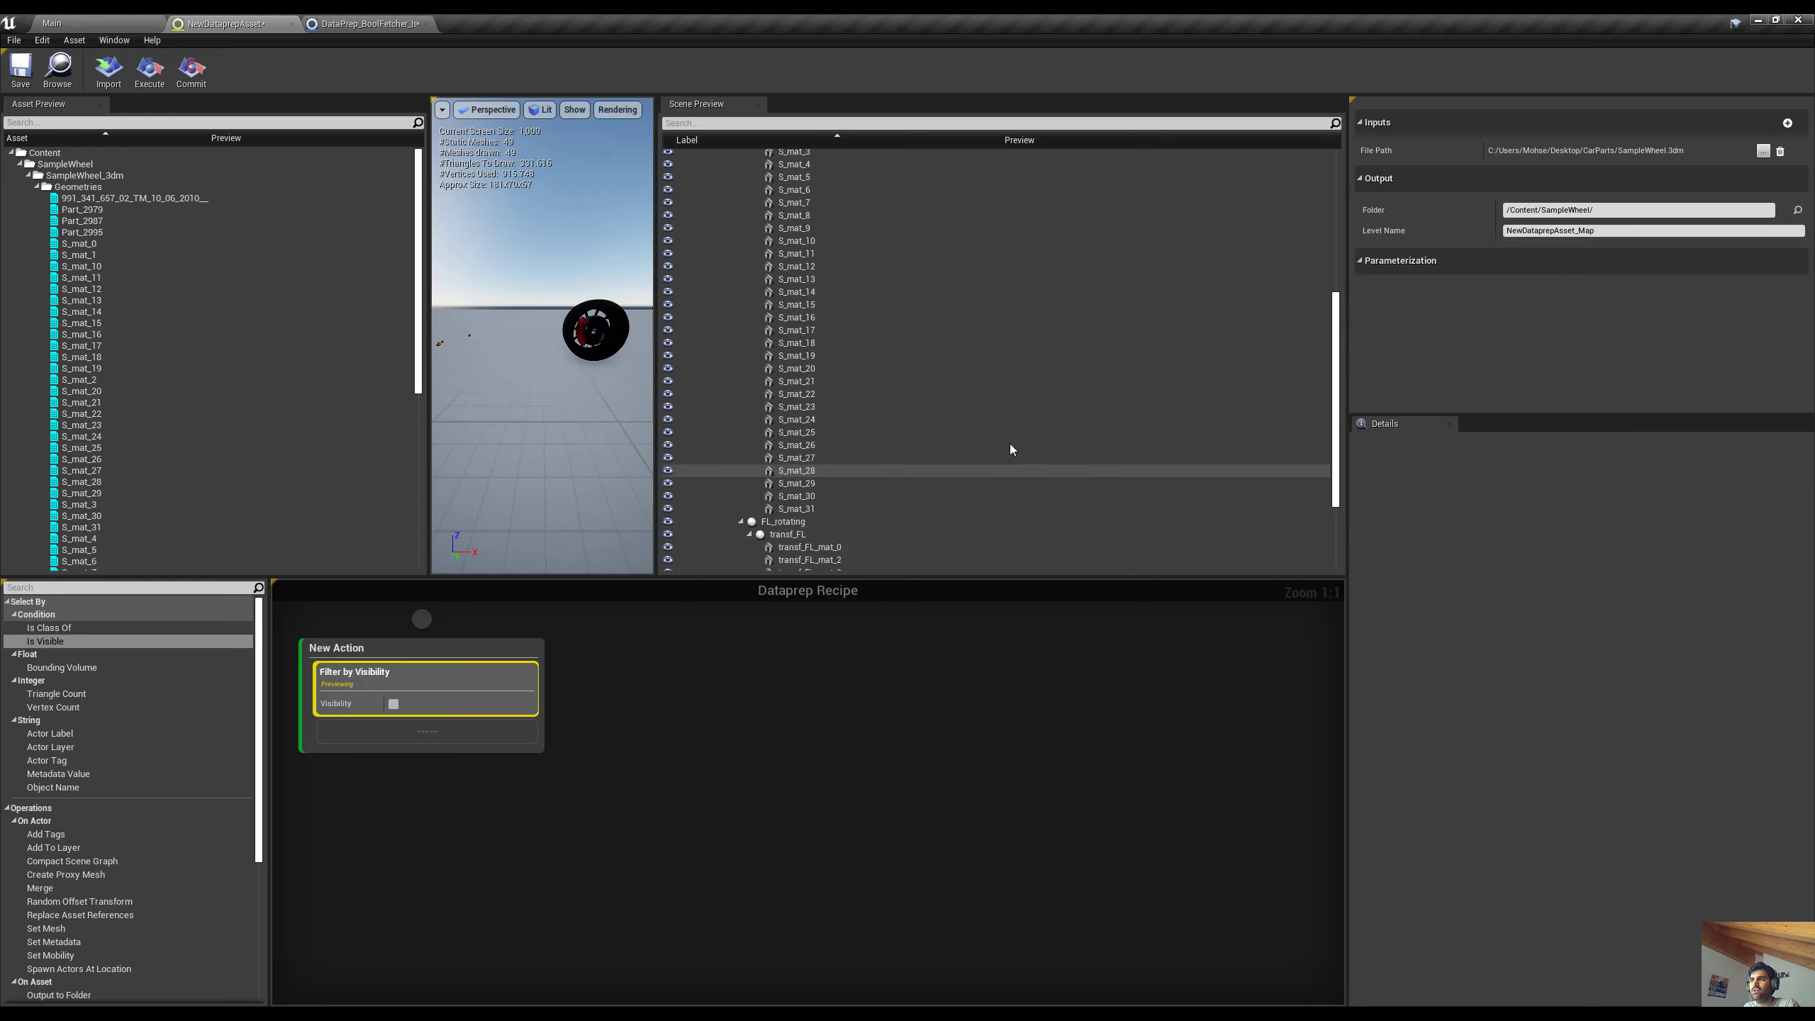
{"action": "left_click", "coordinate": [392, 704]}
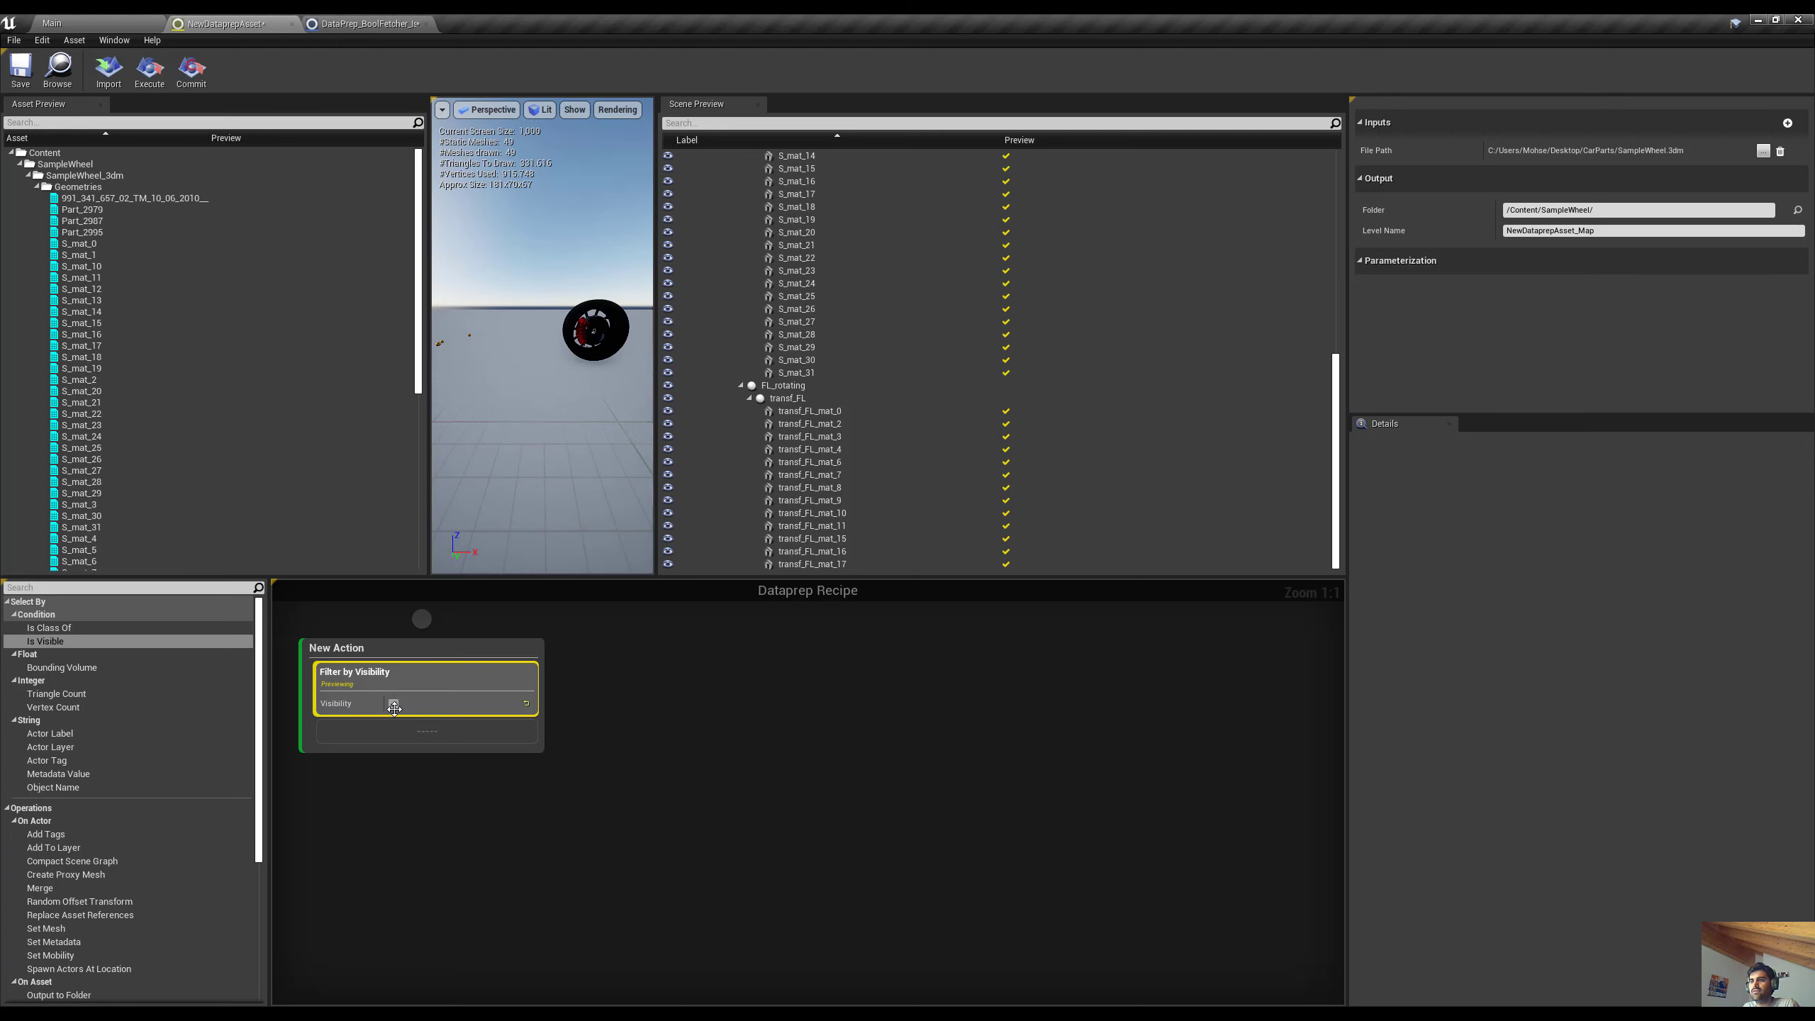
Review the visibility comparison in the Fetch graph and check which scene actors the filter preview marks
{"action": "left_click", "coordinate": [370, 23]}
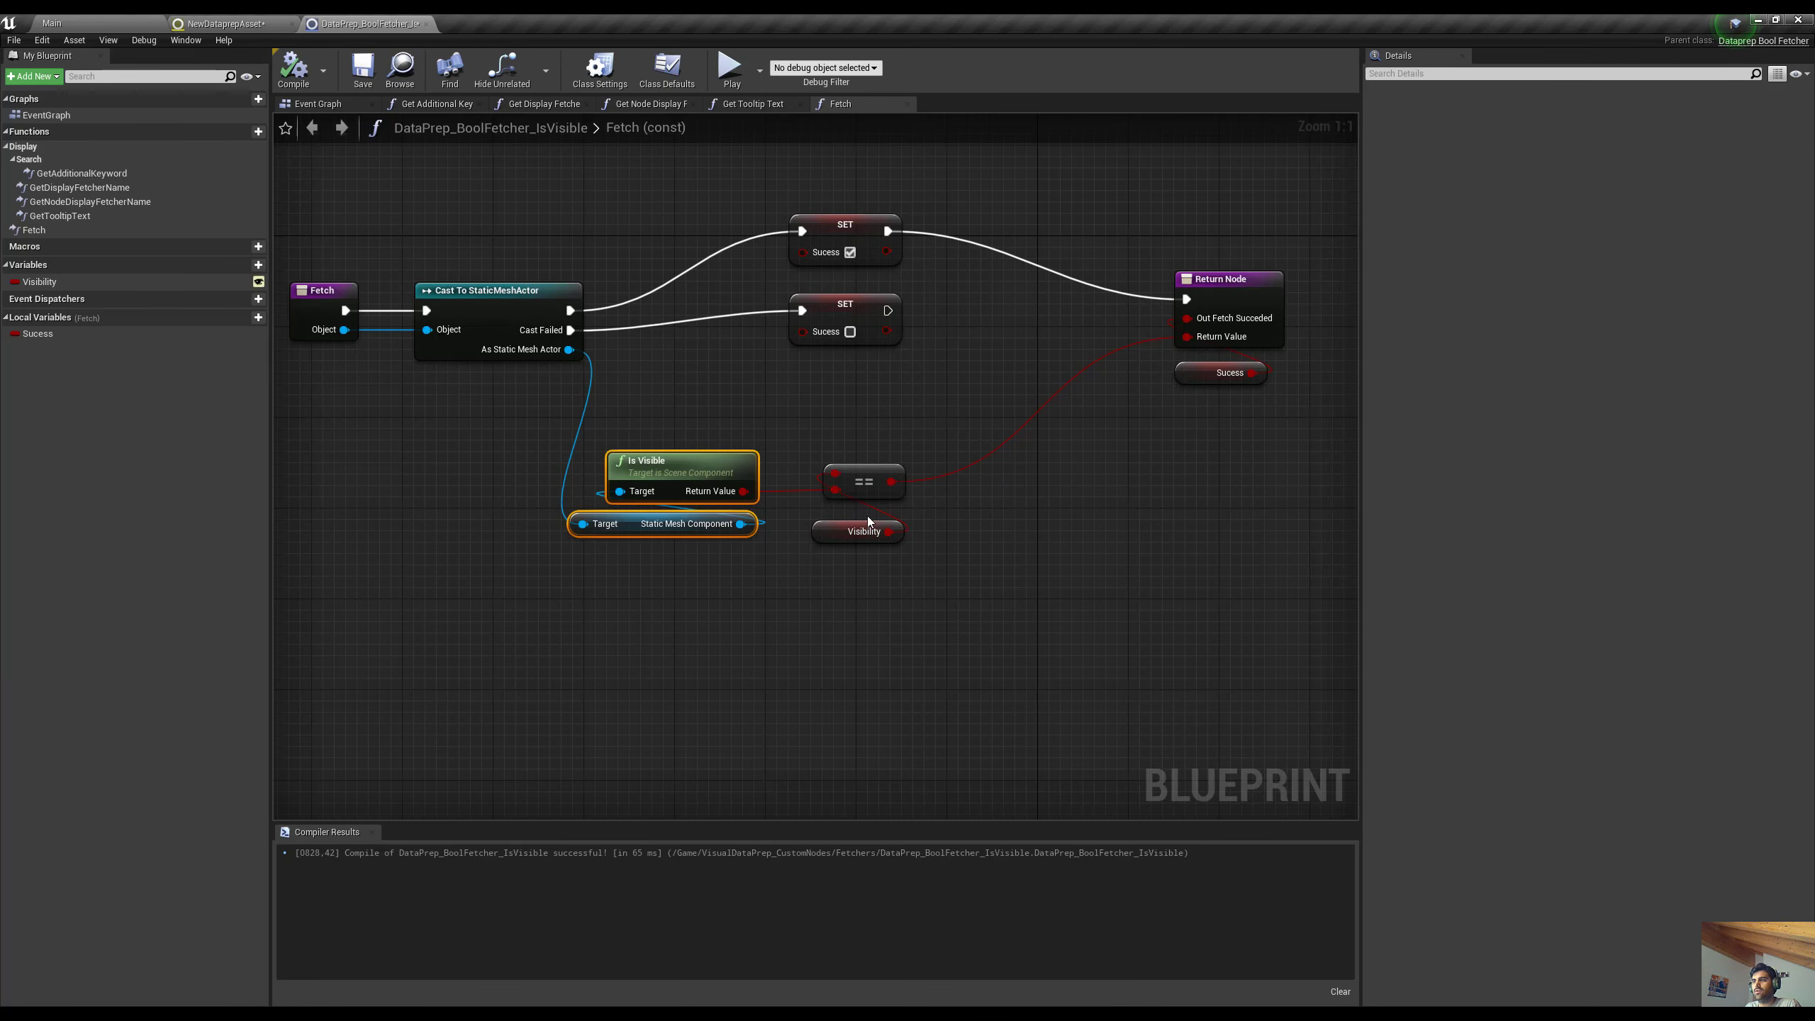
{"action": "left_click", "coordinate": [825, 529]}
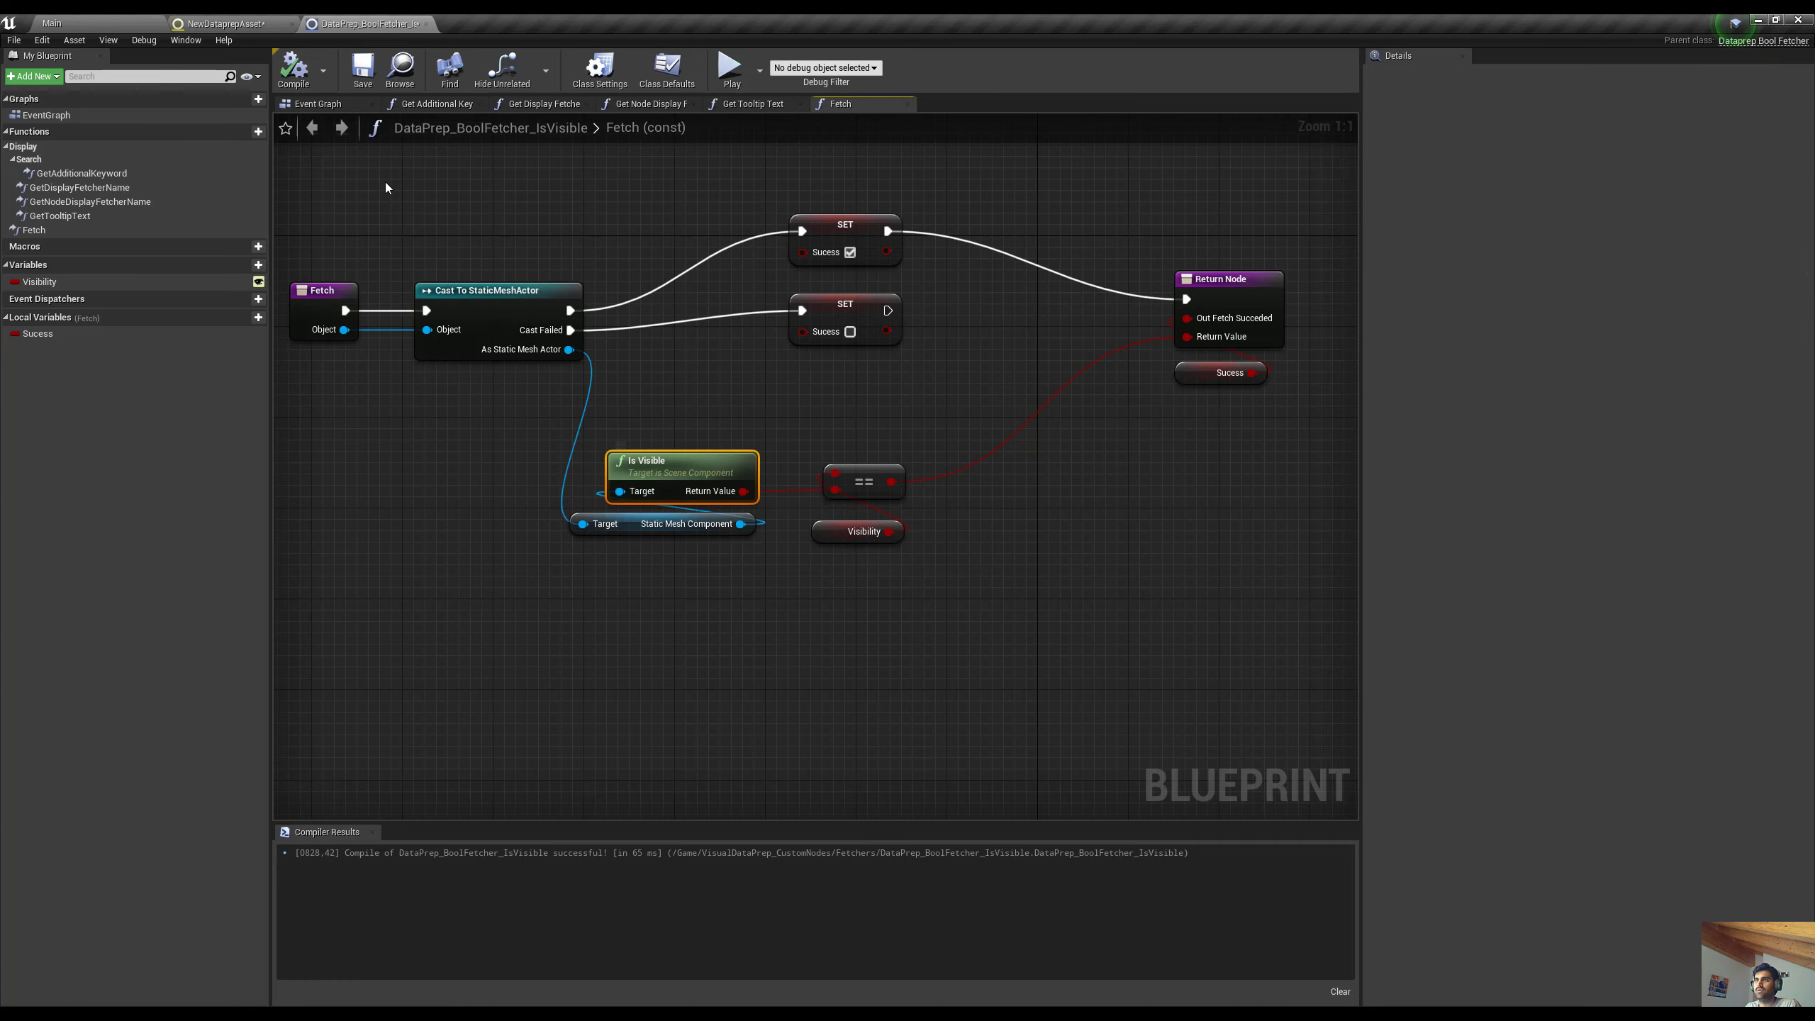
{"action": "left_click", "coordinate": [223, 23]}
{"action": "left_click", "coordinate": [474, 789]}
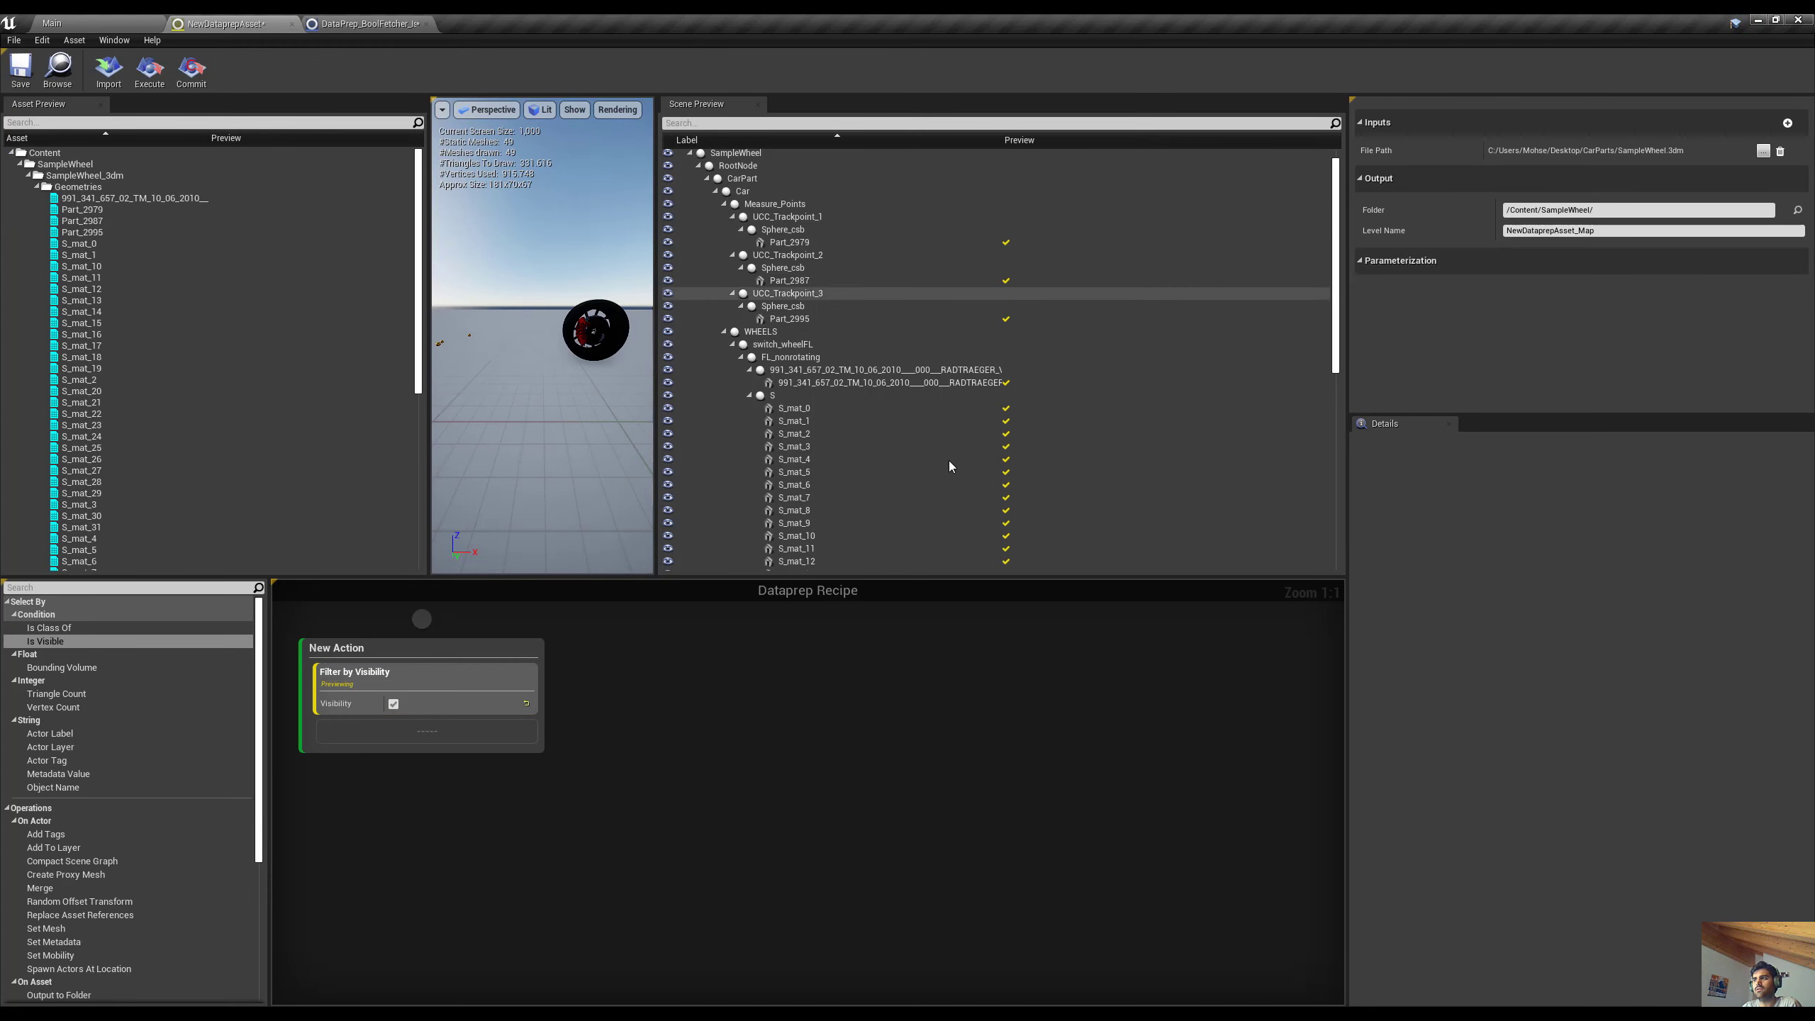
{"action": "scroll", "coordinate": [961, 437], "scroll_direction": "down", "scroll_amount": 3}
{"action": "scroll", "coordinate": [939, 443], "scroll_direction": "up", "scroll_amount": 3}
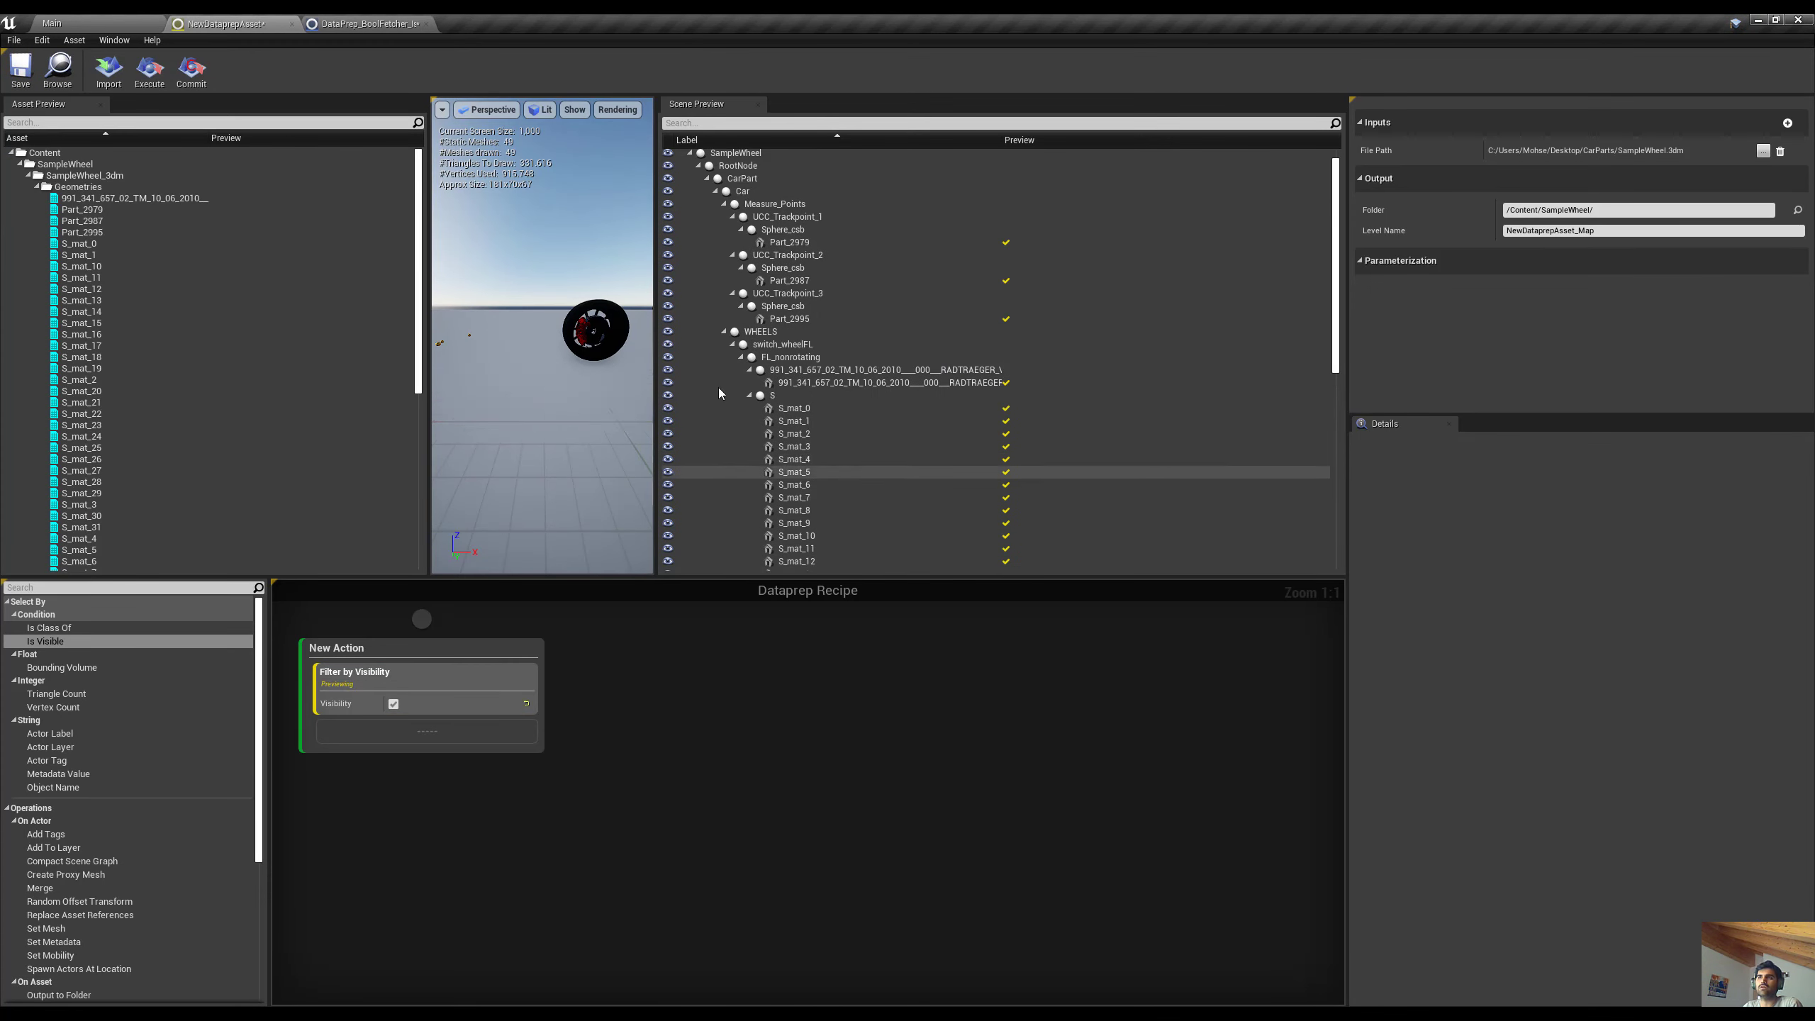
Connect the cast-failed SET Sucess node to the Return Node and align the nodes of the Fetch graph
{"action": "left_click", "coordinate": [364, 24]}
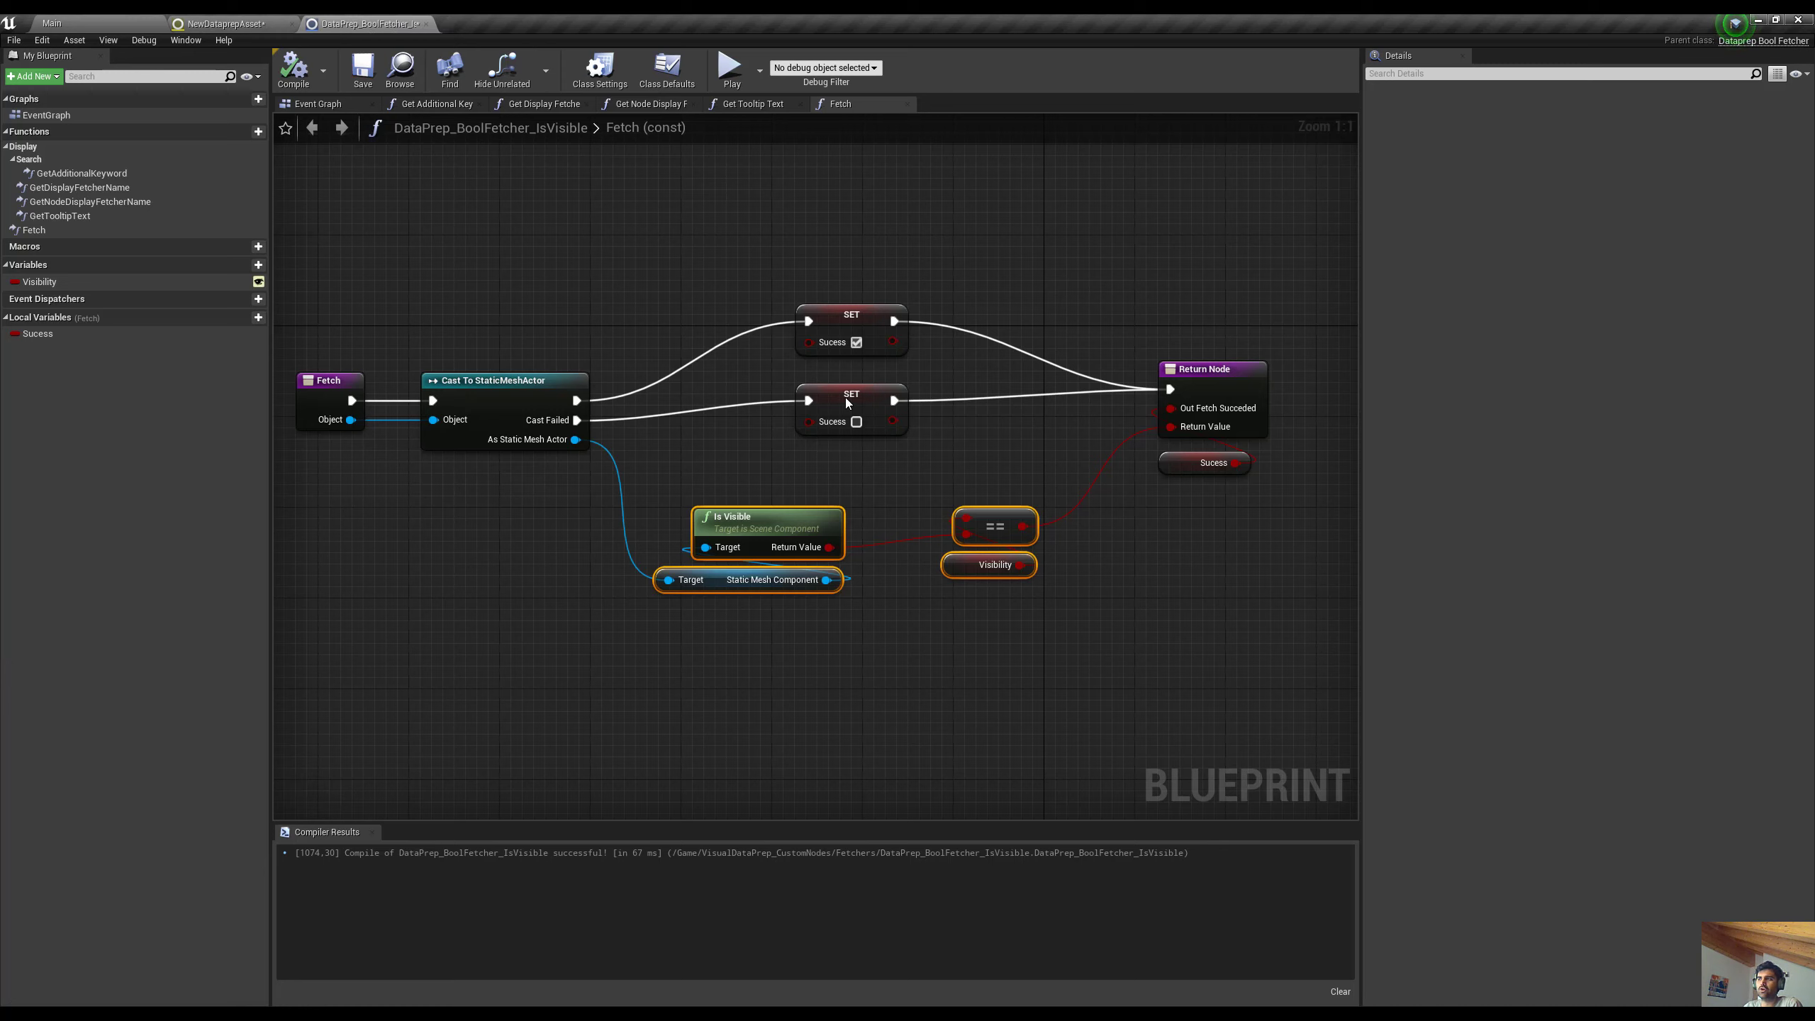
{"action": "left_click_drag", "start_coordinate": [829, 394], "coordinate": [829, 381]}
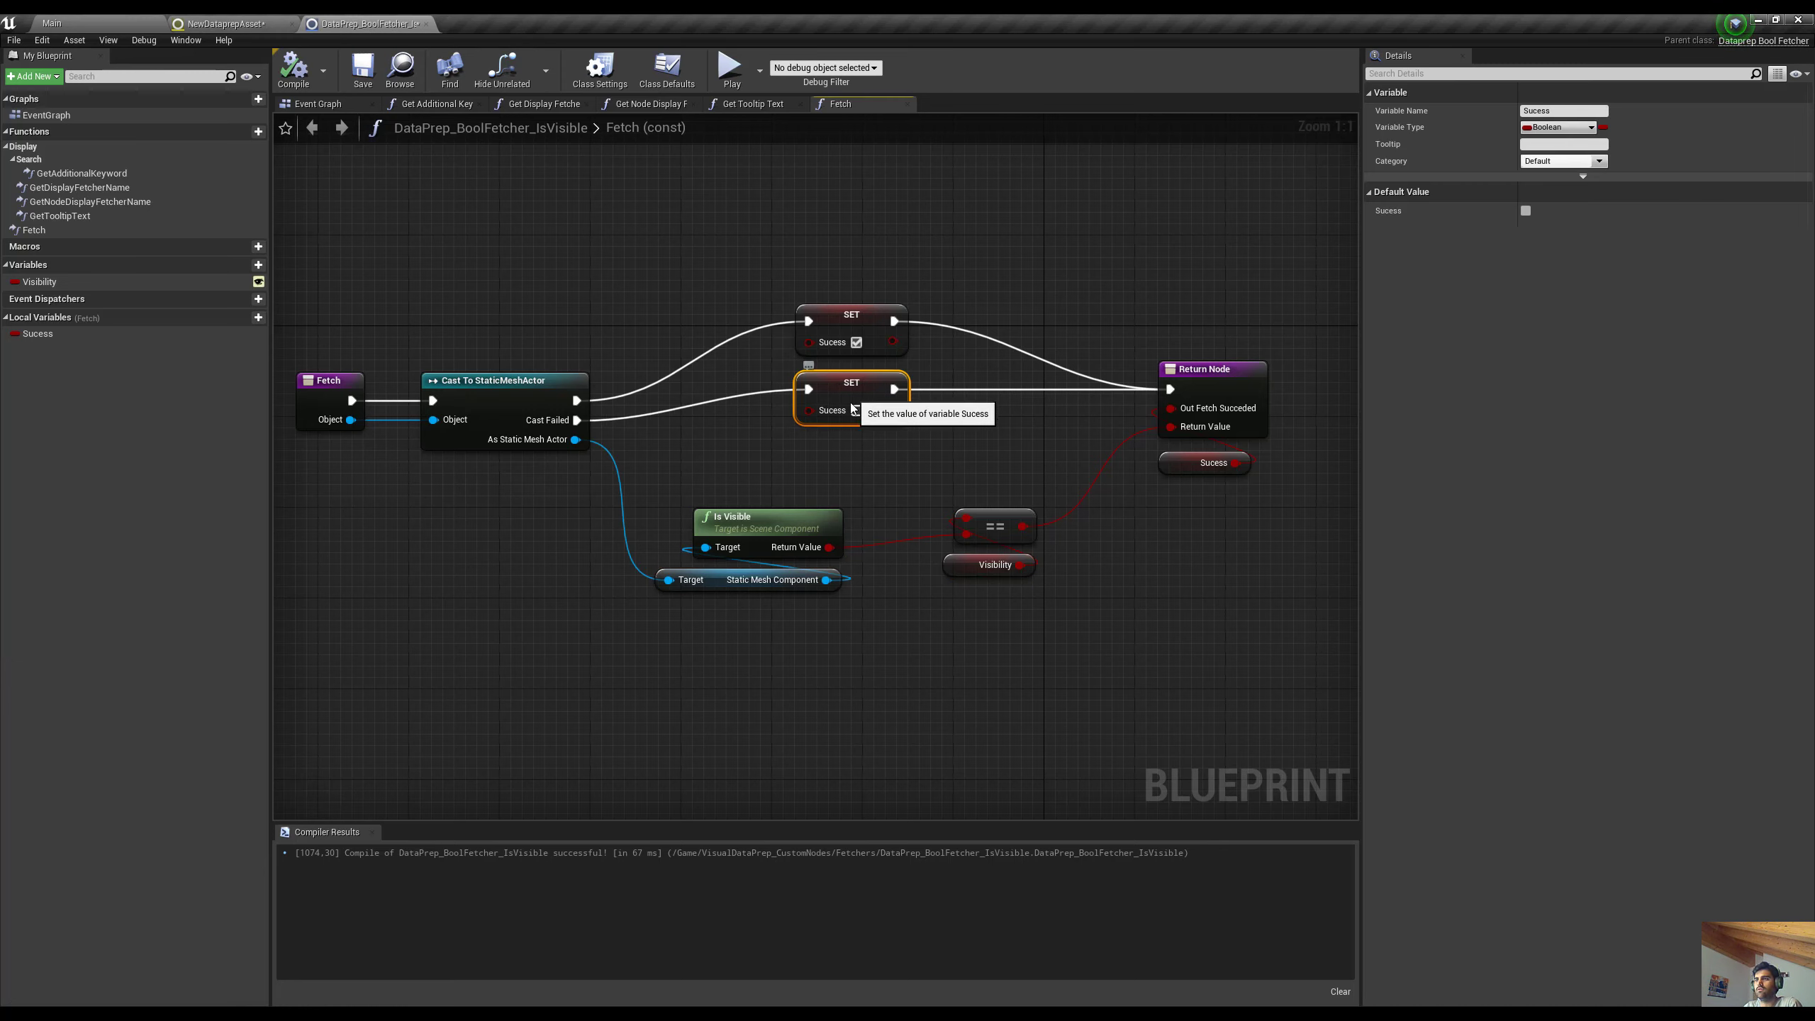
{"action": "left_click_drag", "start_coordinate": [670, 620], "coordinate": [1062, 524]}
{"action": "left_click_drag", "start_coordinate": [778, 647], "coordinate": [1083, 510]}
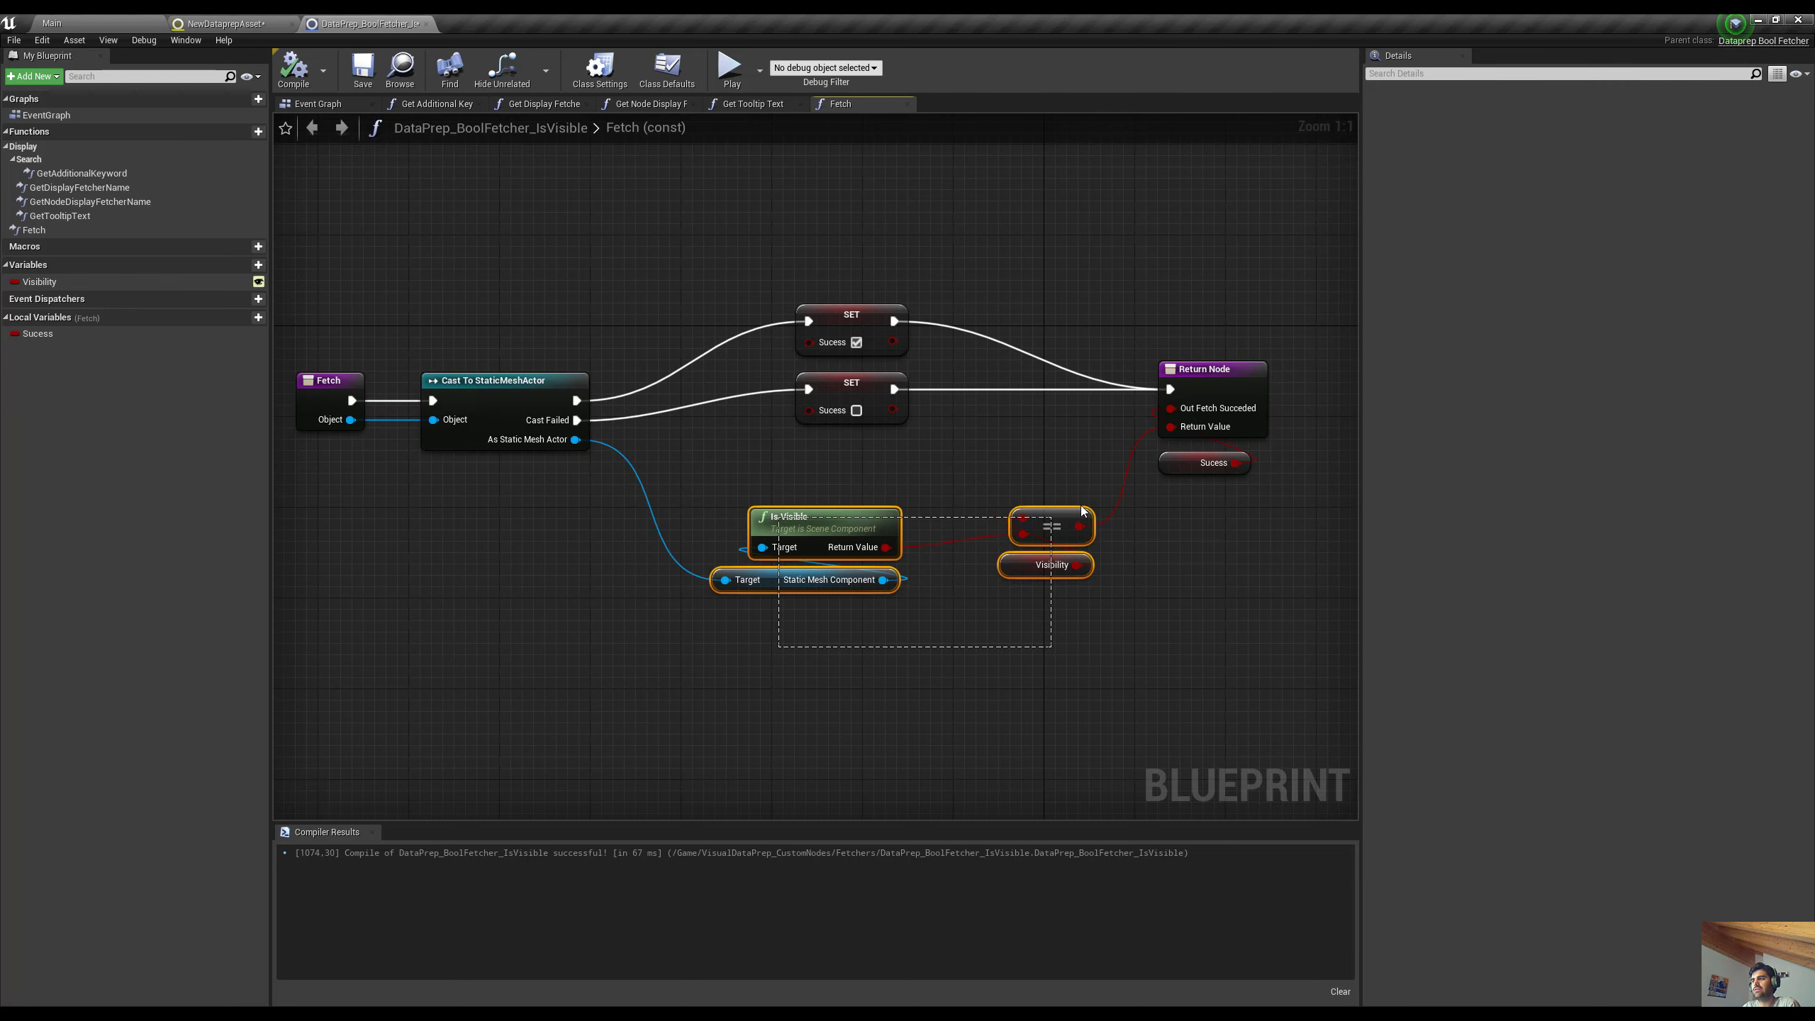
{"action": "mouse_move", "coordinate": [858, 462]}
{"action": "right_mouse_down"}
{"action": "mouse_move", "coordinate": [827, 474]}
{"action": "mouse_move", "coordinate": [876, 465]}
{"action": "right_mouse_up"}
{"action": "left_click_drag", "start_coordinate": [471, 519], "coordinate": [636, 411]}
{"action": "right_click_drag", "start_coordinate": [701, 483], "coordinate": [653, 415]}
{"action": "right_click_drag", "start_coordinate": [624, 486], "coordinate": [517, 525]}
Select the S_mat_3 actor in the Dataprep scene preview and inspect its Visible rendering property
{"action": "left_click", "coordinate": [245, 24]}
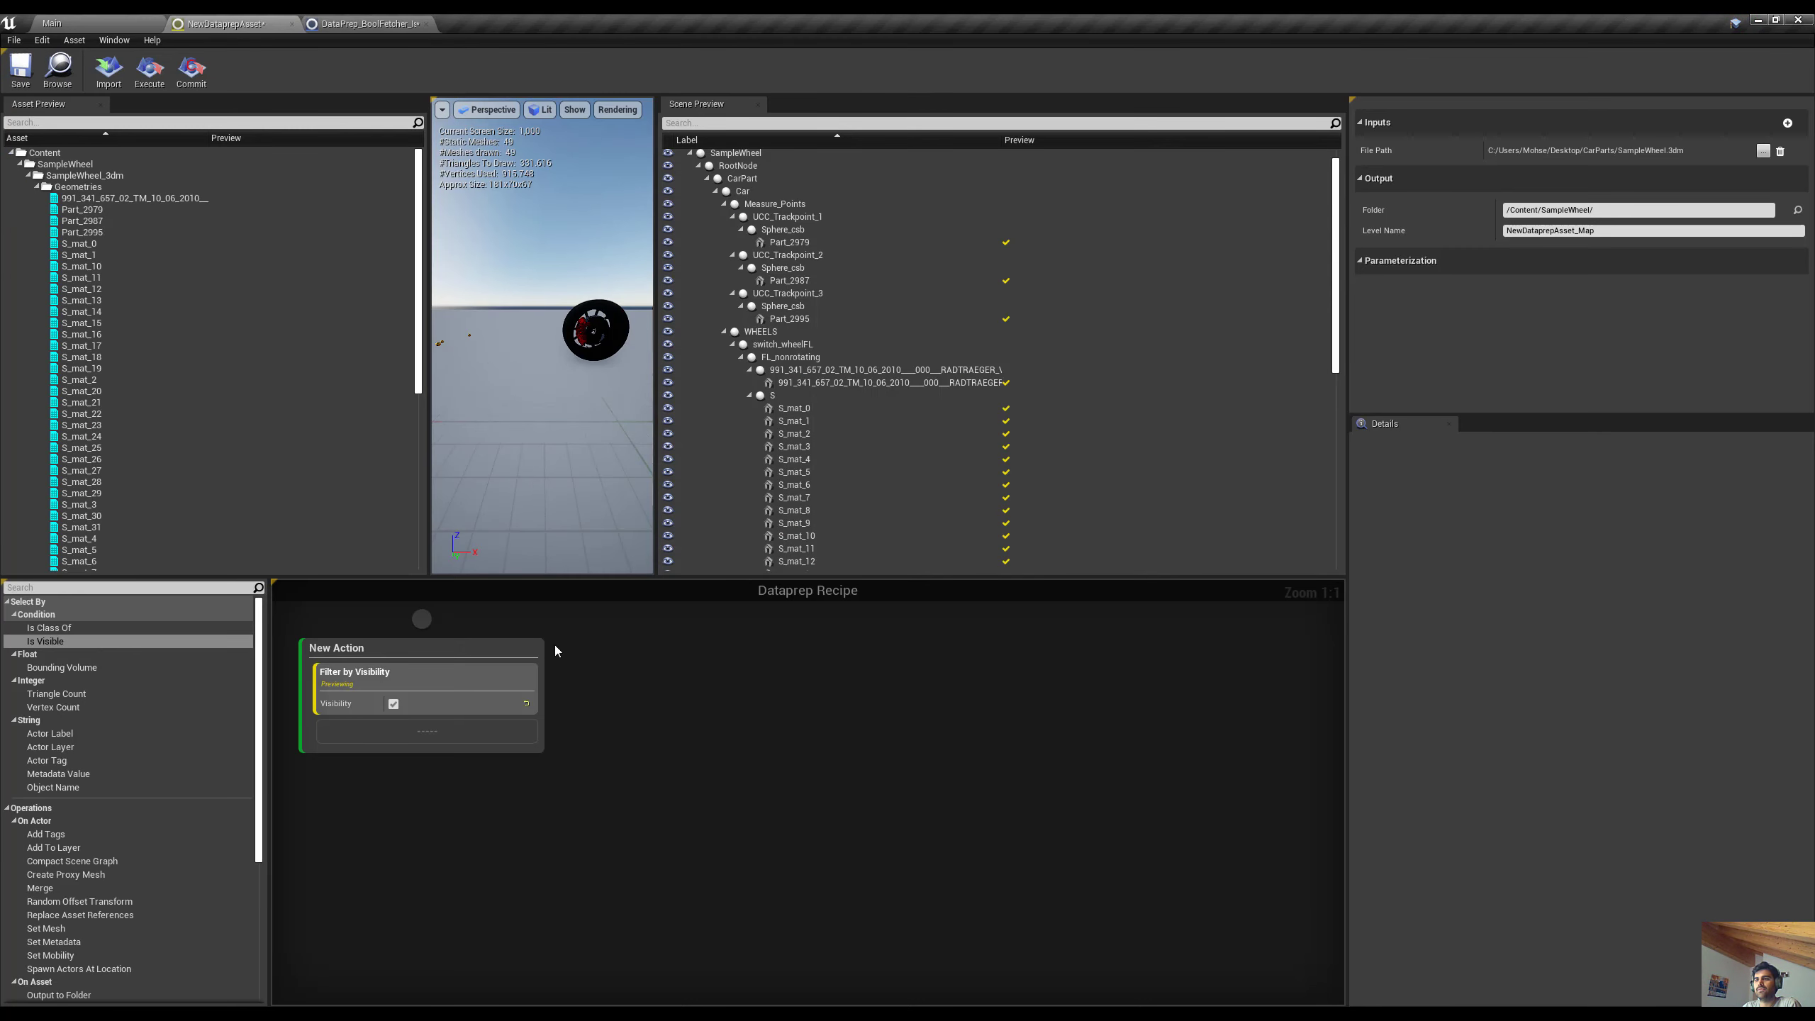
{"action": "left_click", "coordinate": [452, 688]}
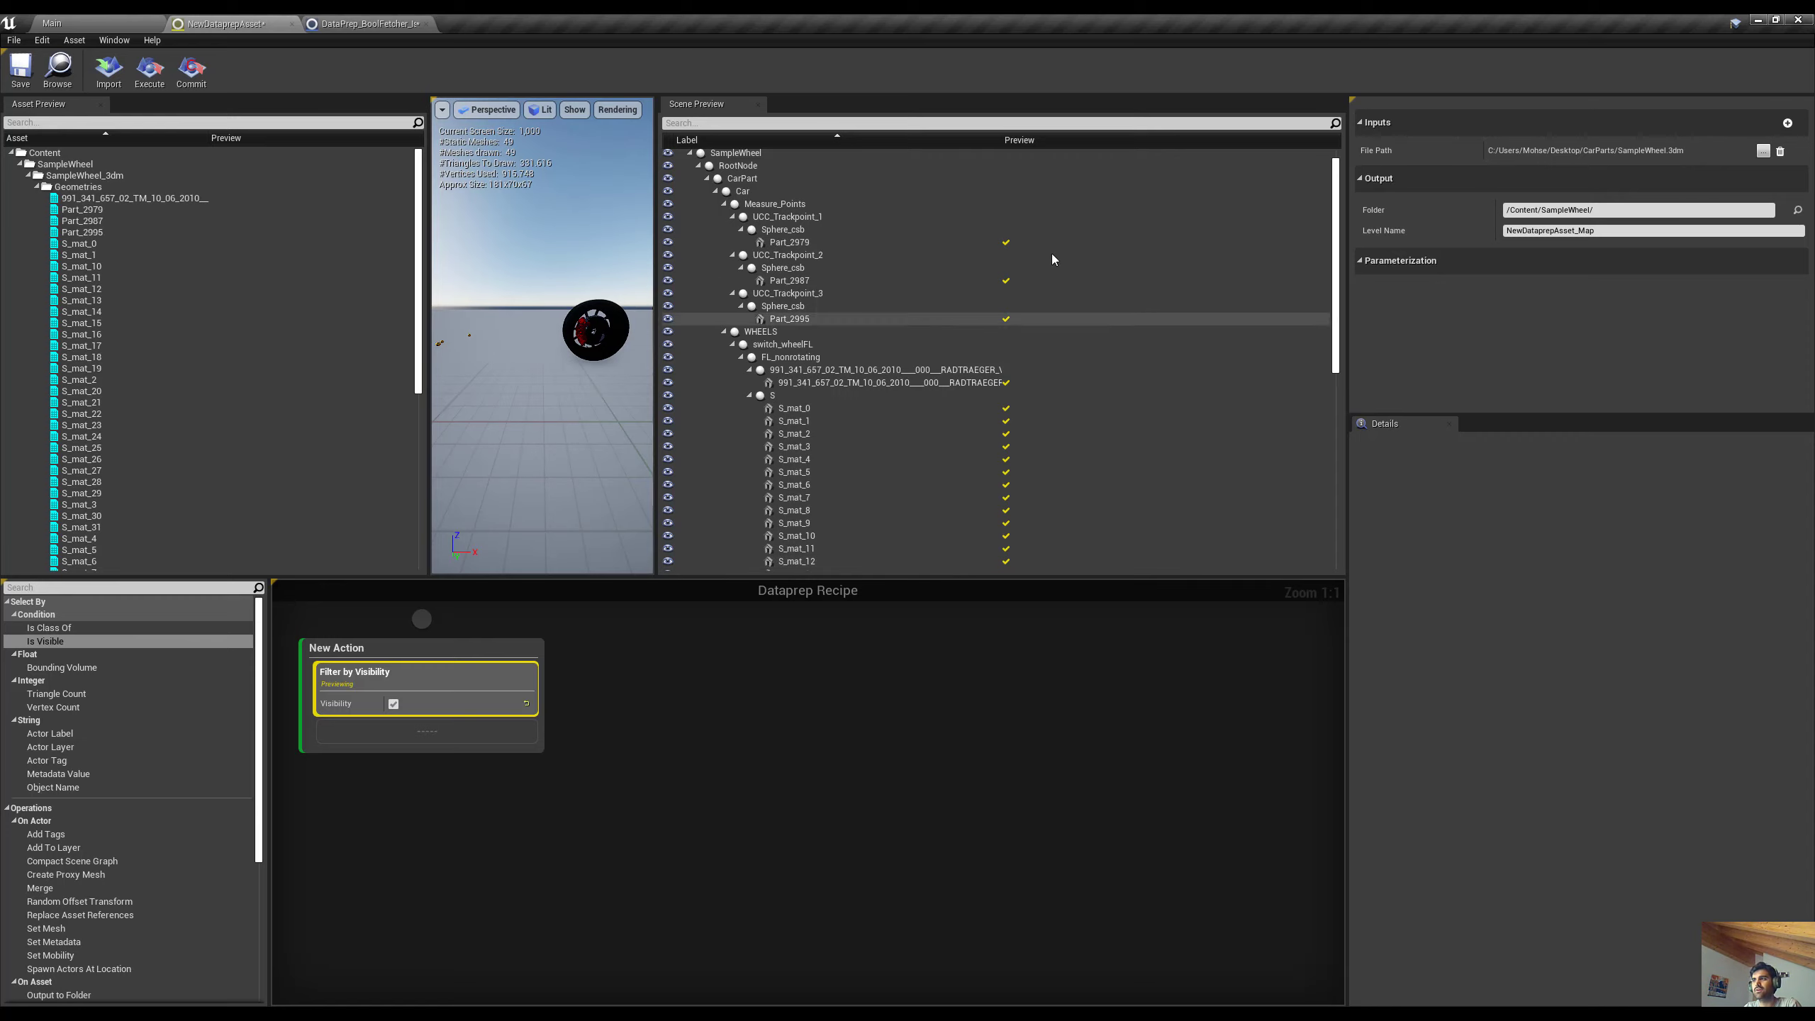
{"action": "left_click", "coordinate": [825, 446]}
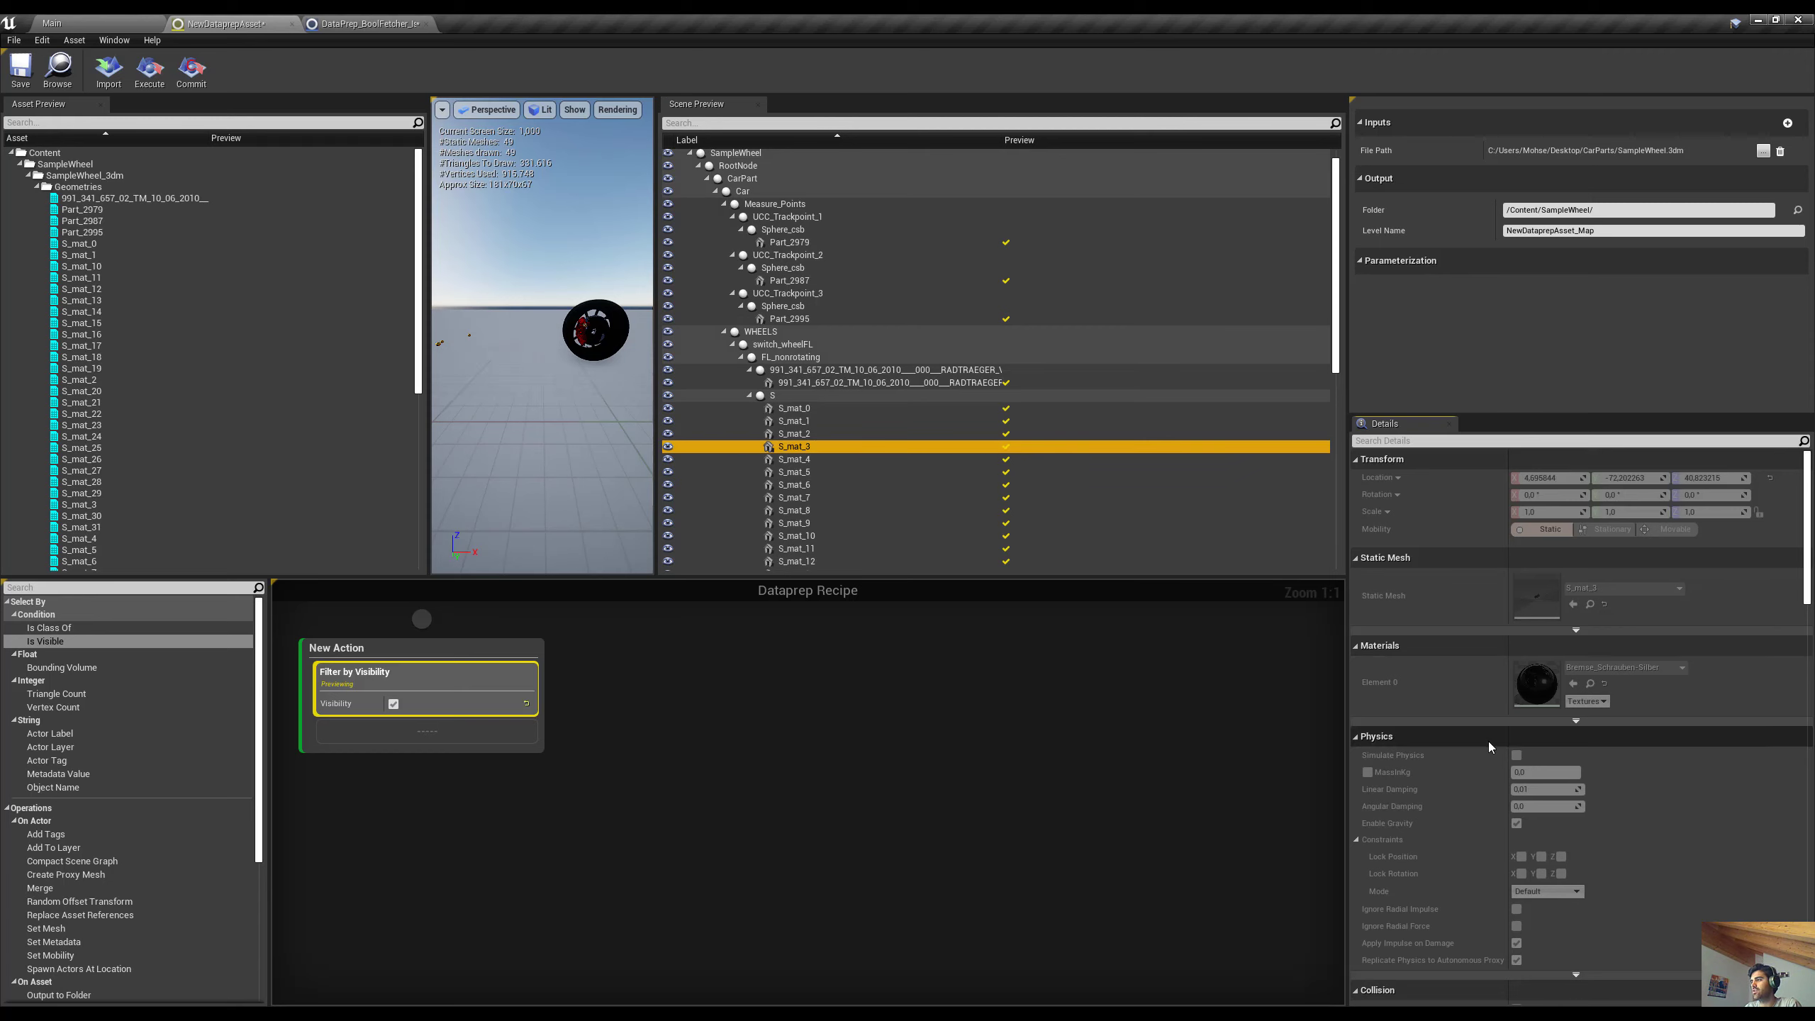
{"action": "scroll", "coordinate": [1487, 744], "scroll_direction": "down", "scroll_amount": 6}
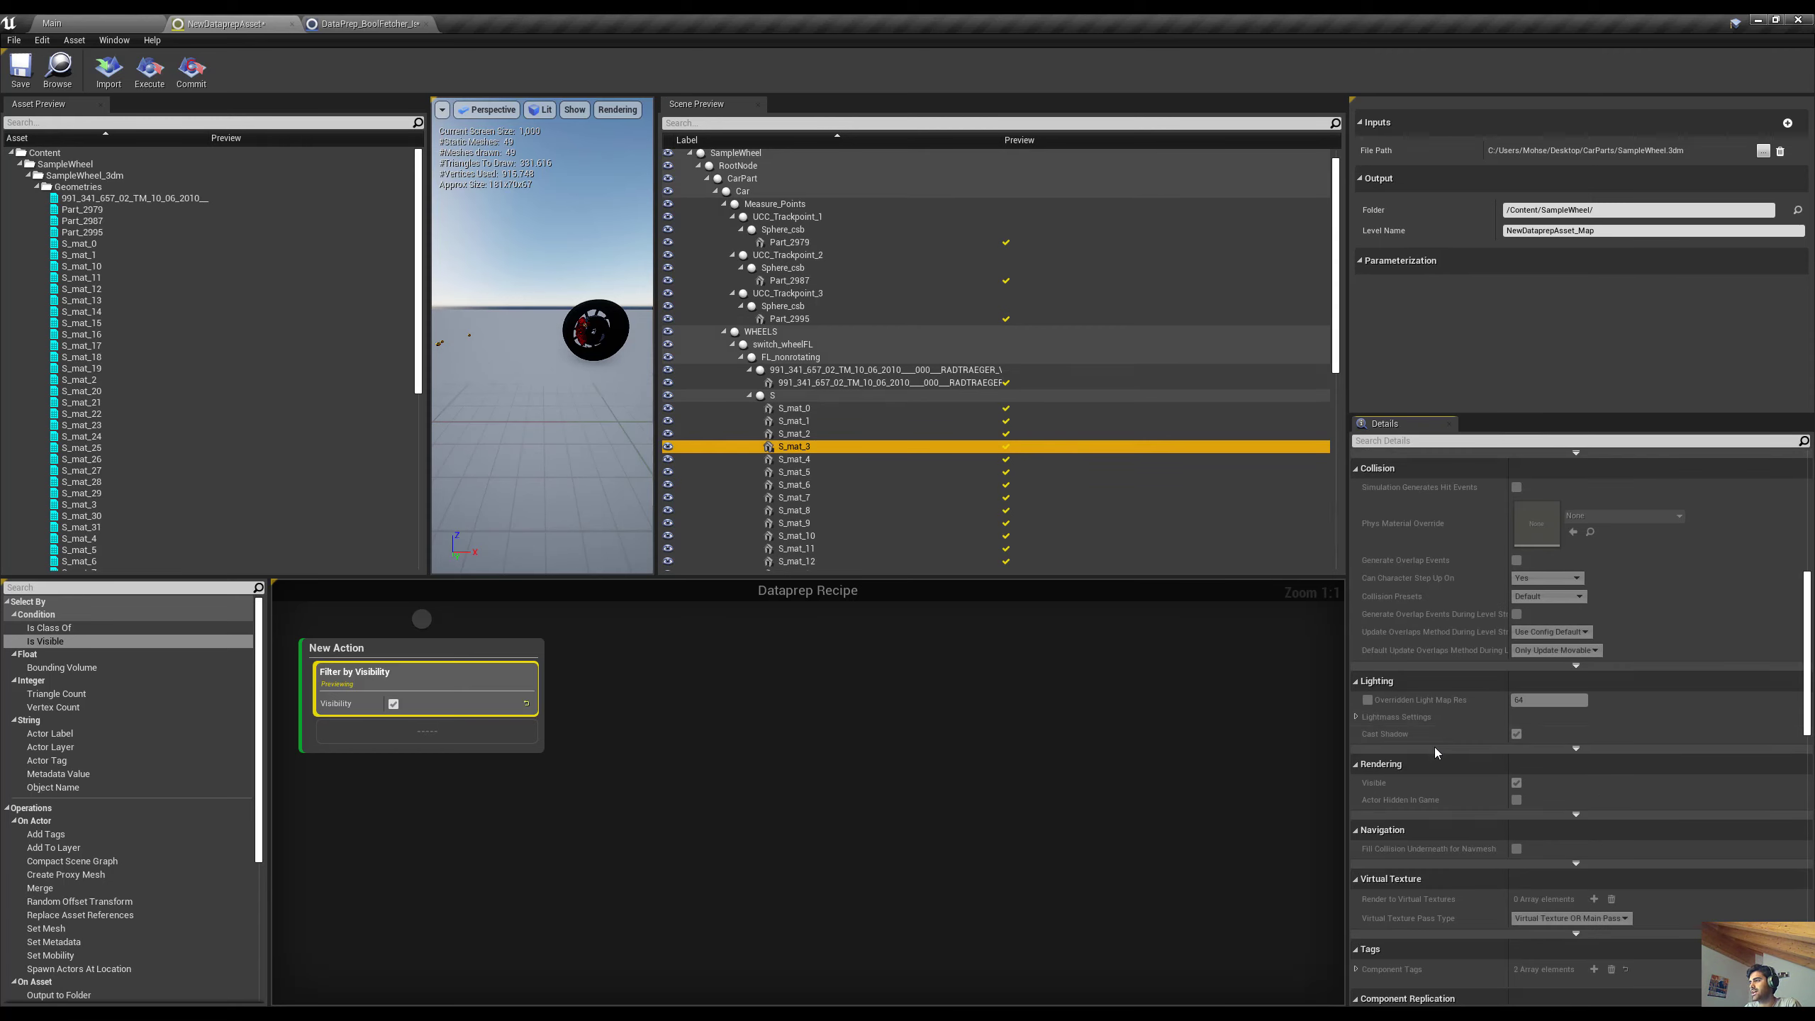
{"action": "left_click", "coordinate": [1517, 784]}
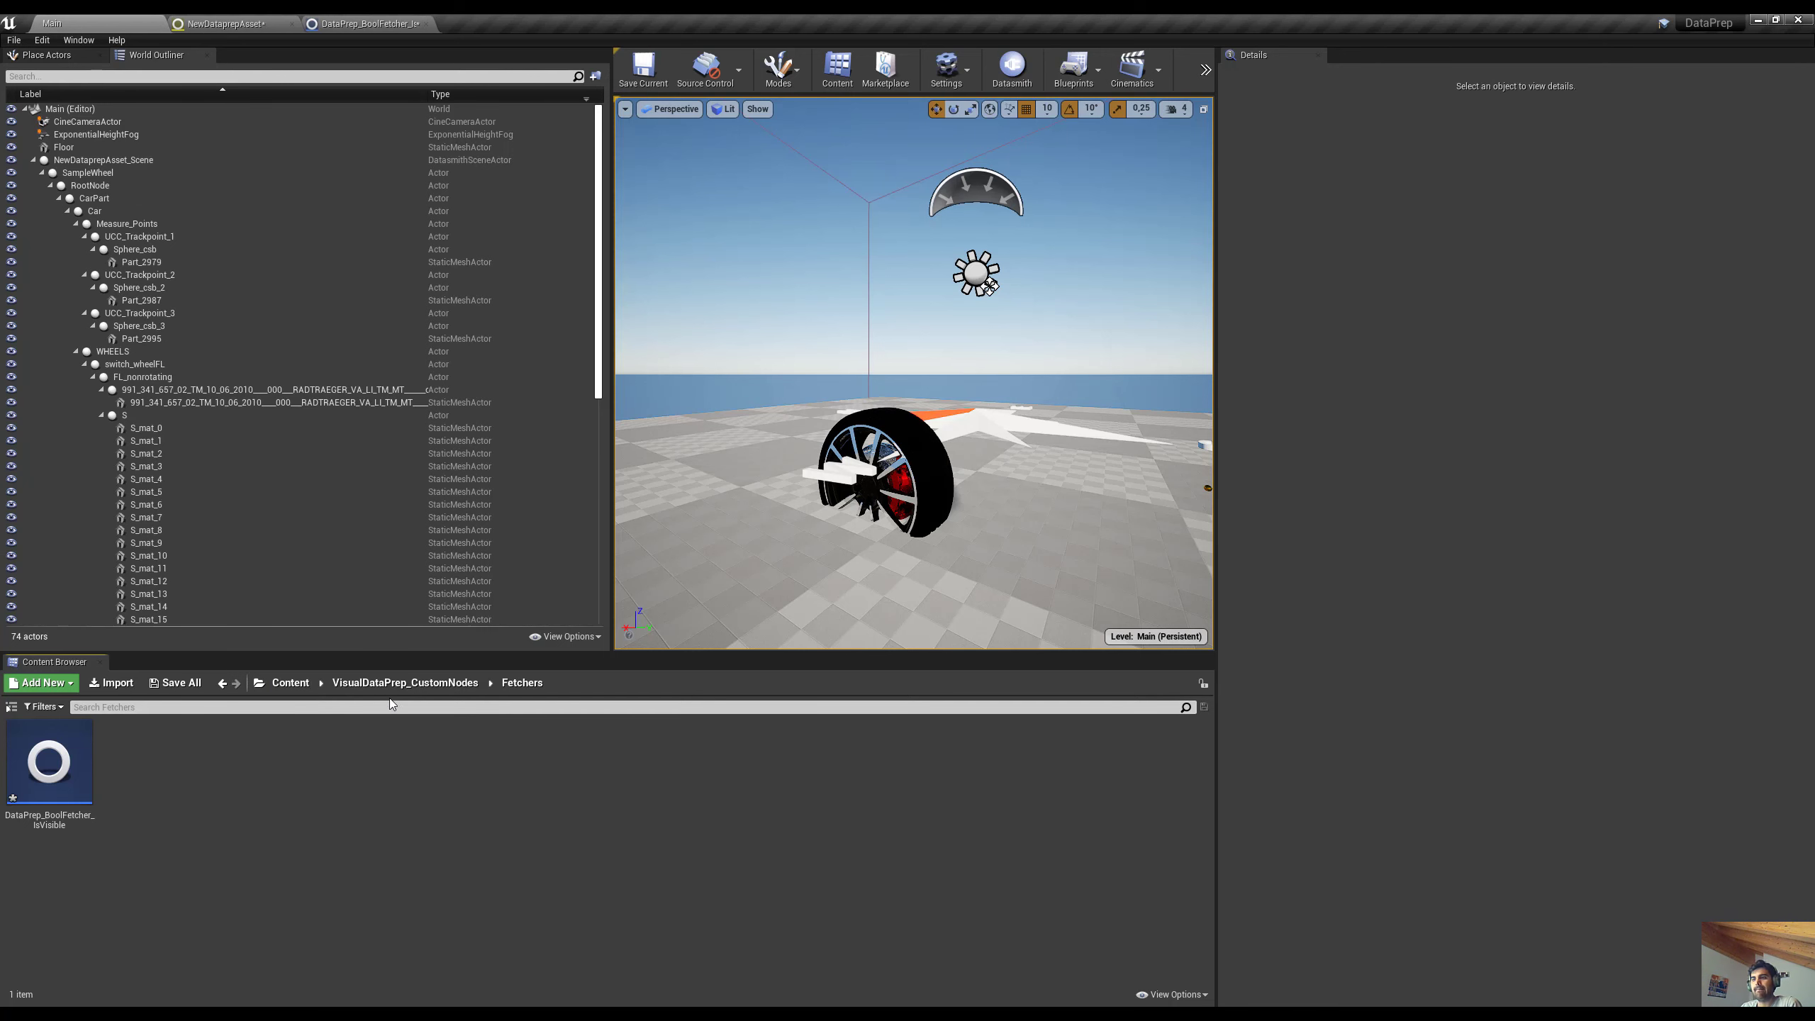
Create a new Blueprint Class in the Fetchers folder with DataprepFloatFetcher as its parent class
{"action": "right_click", "coordinate": [198, 839]}
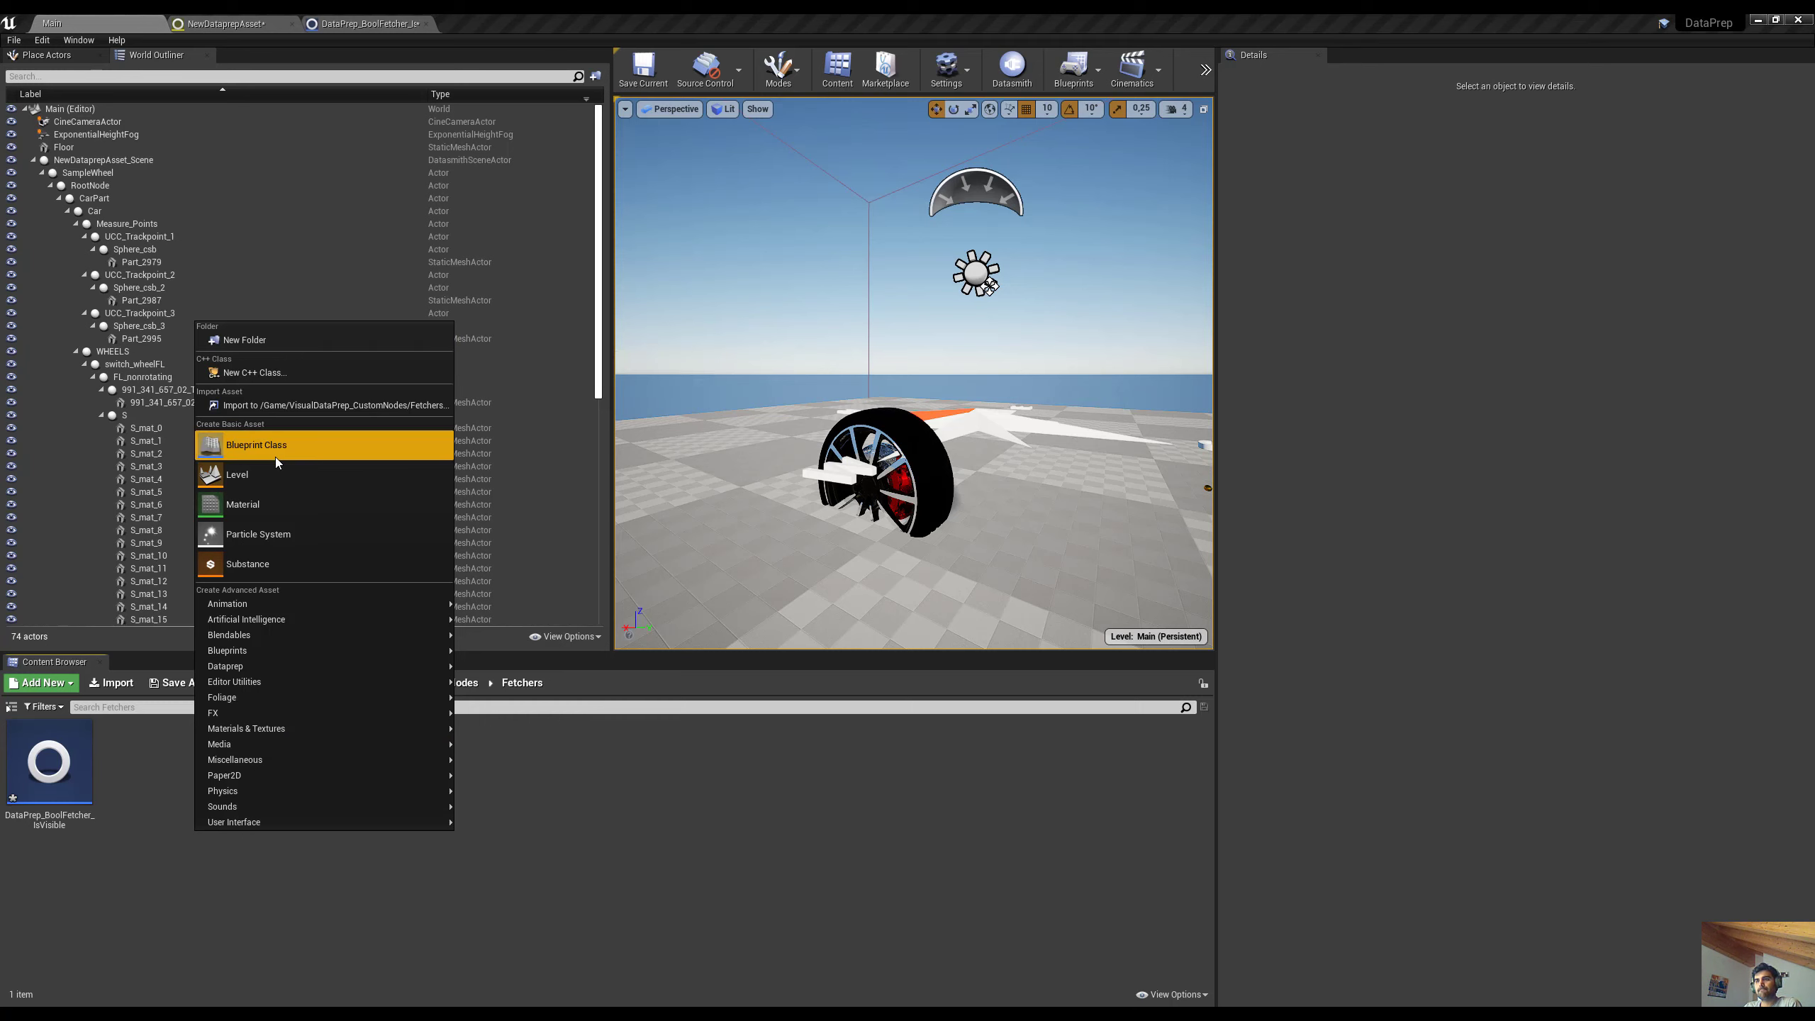
{"action": "left_click", "coordinate": [350, 501]}
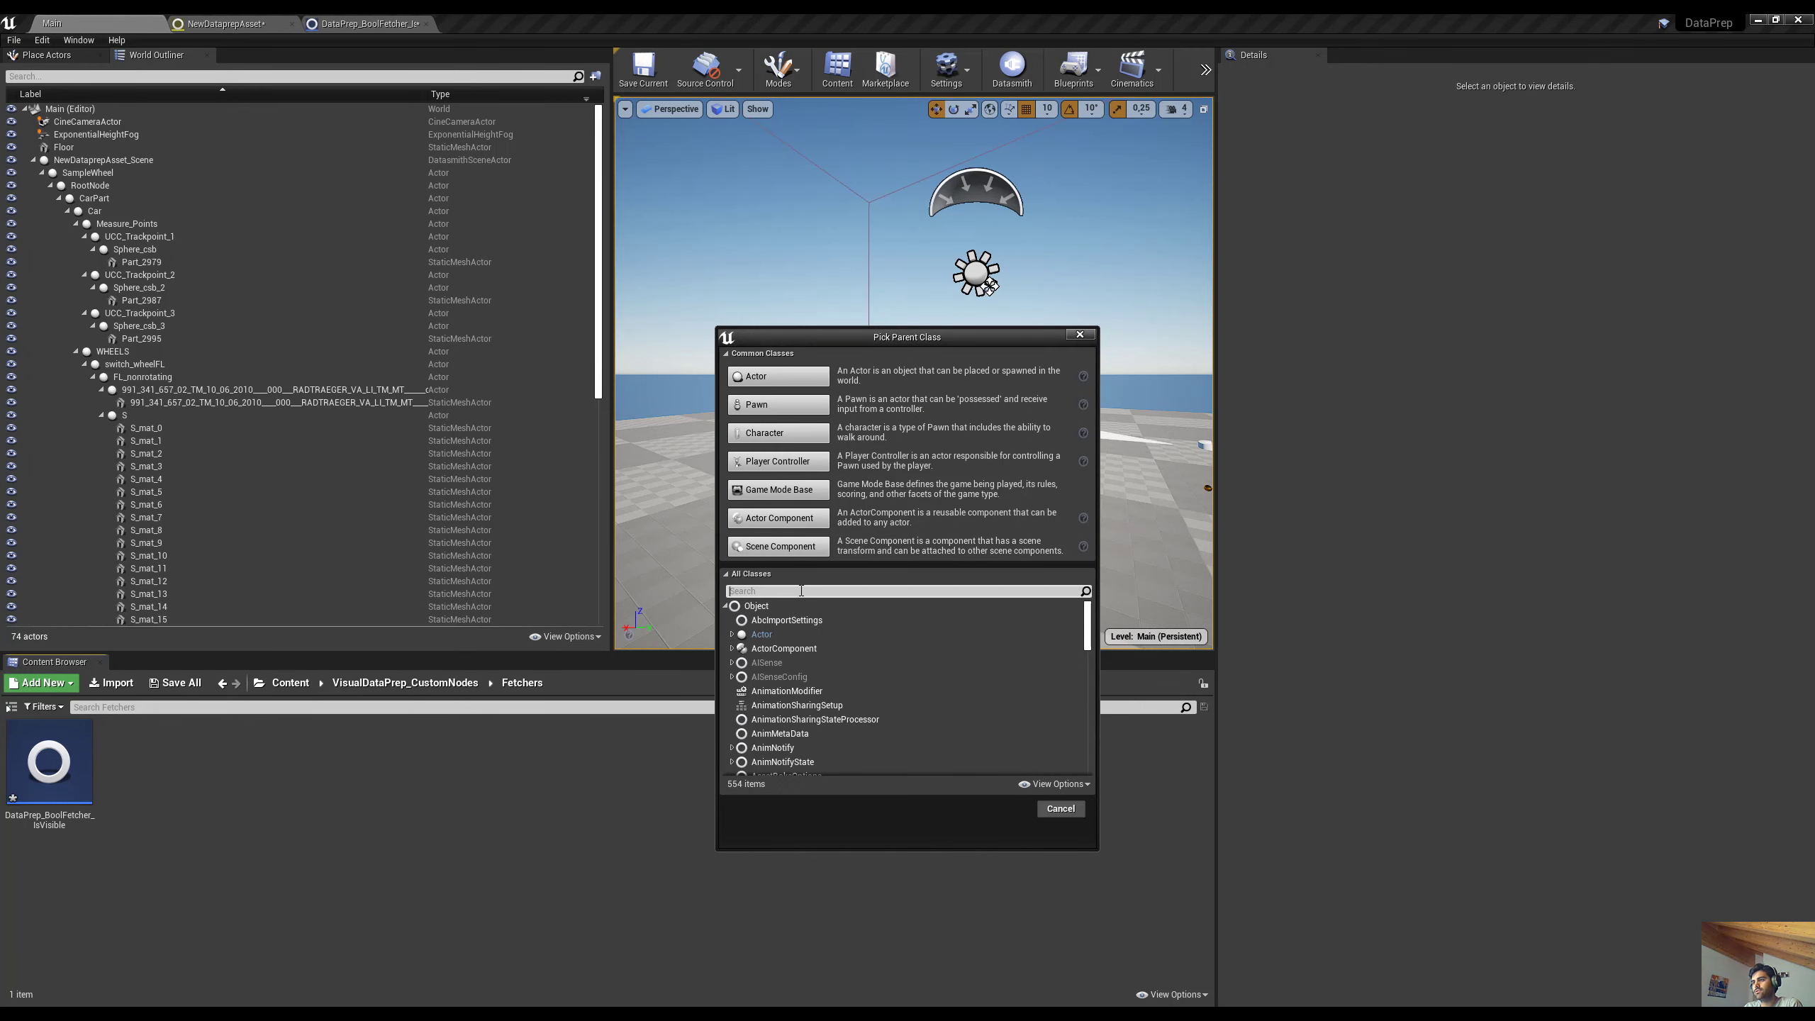
{"action": "type", "text": "dataprep"}
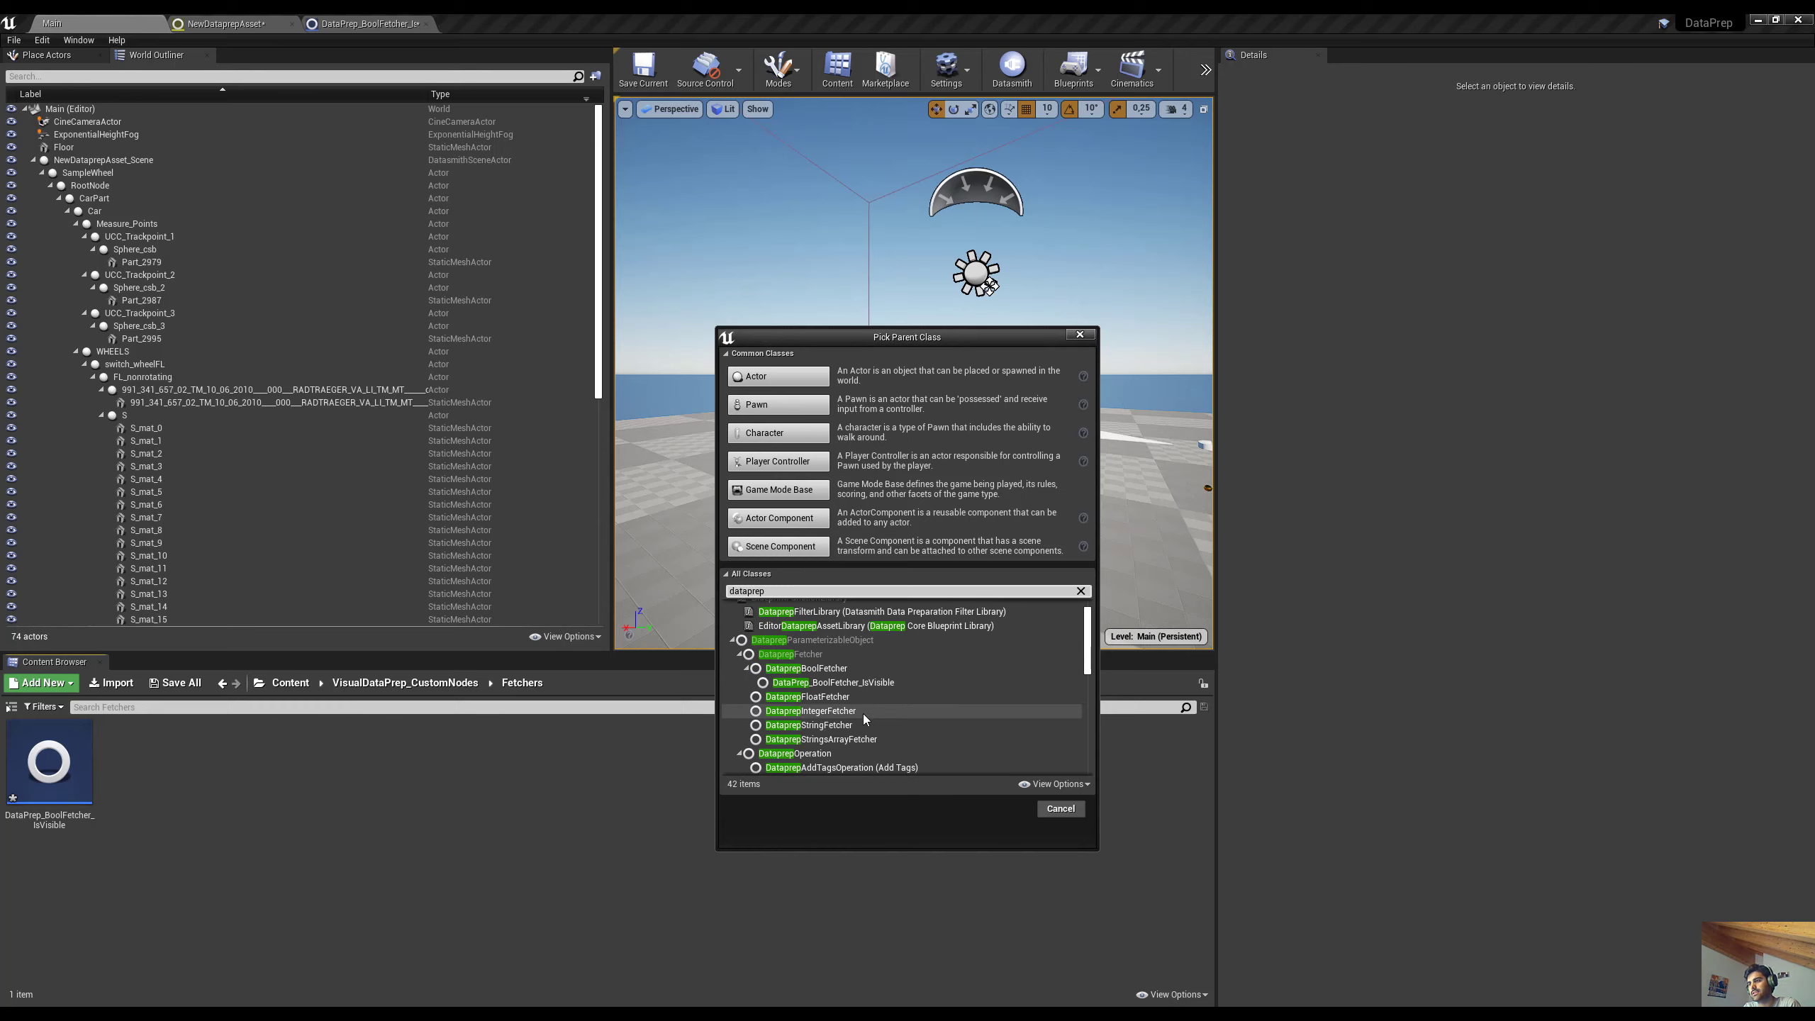
{"action": "scroll", "coordinate": [822, 722], "scroll_direction": "down", "scroll_amount": 1}
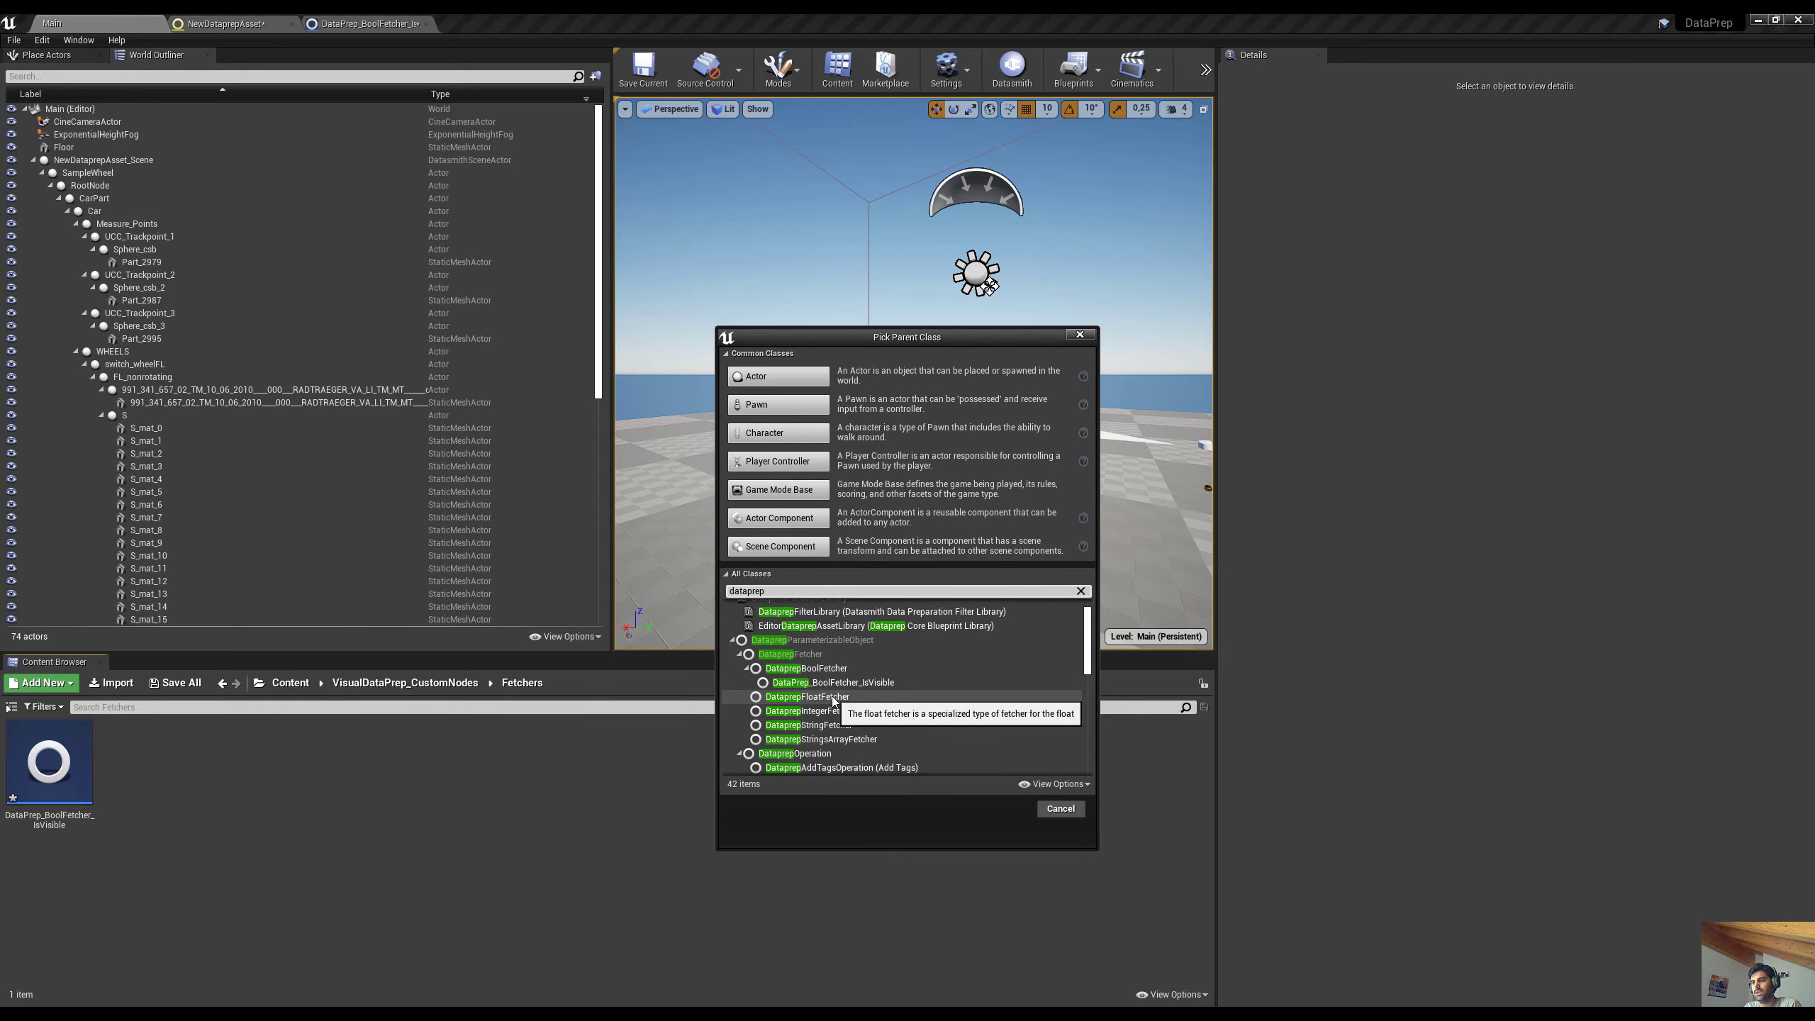
{"action": "left_click", "coordinate": [833, 697]}
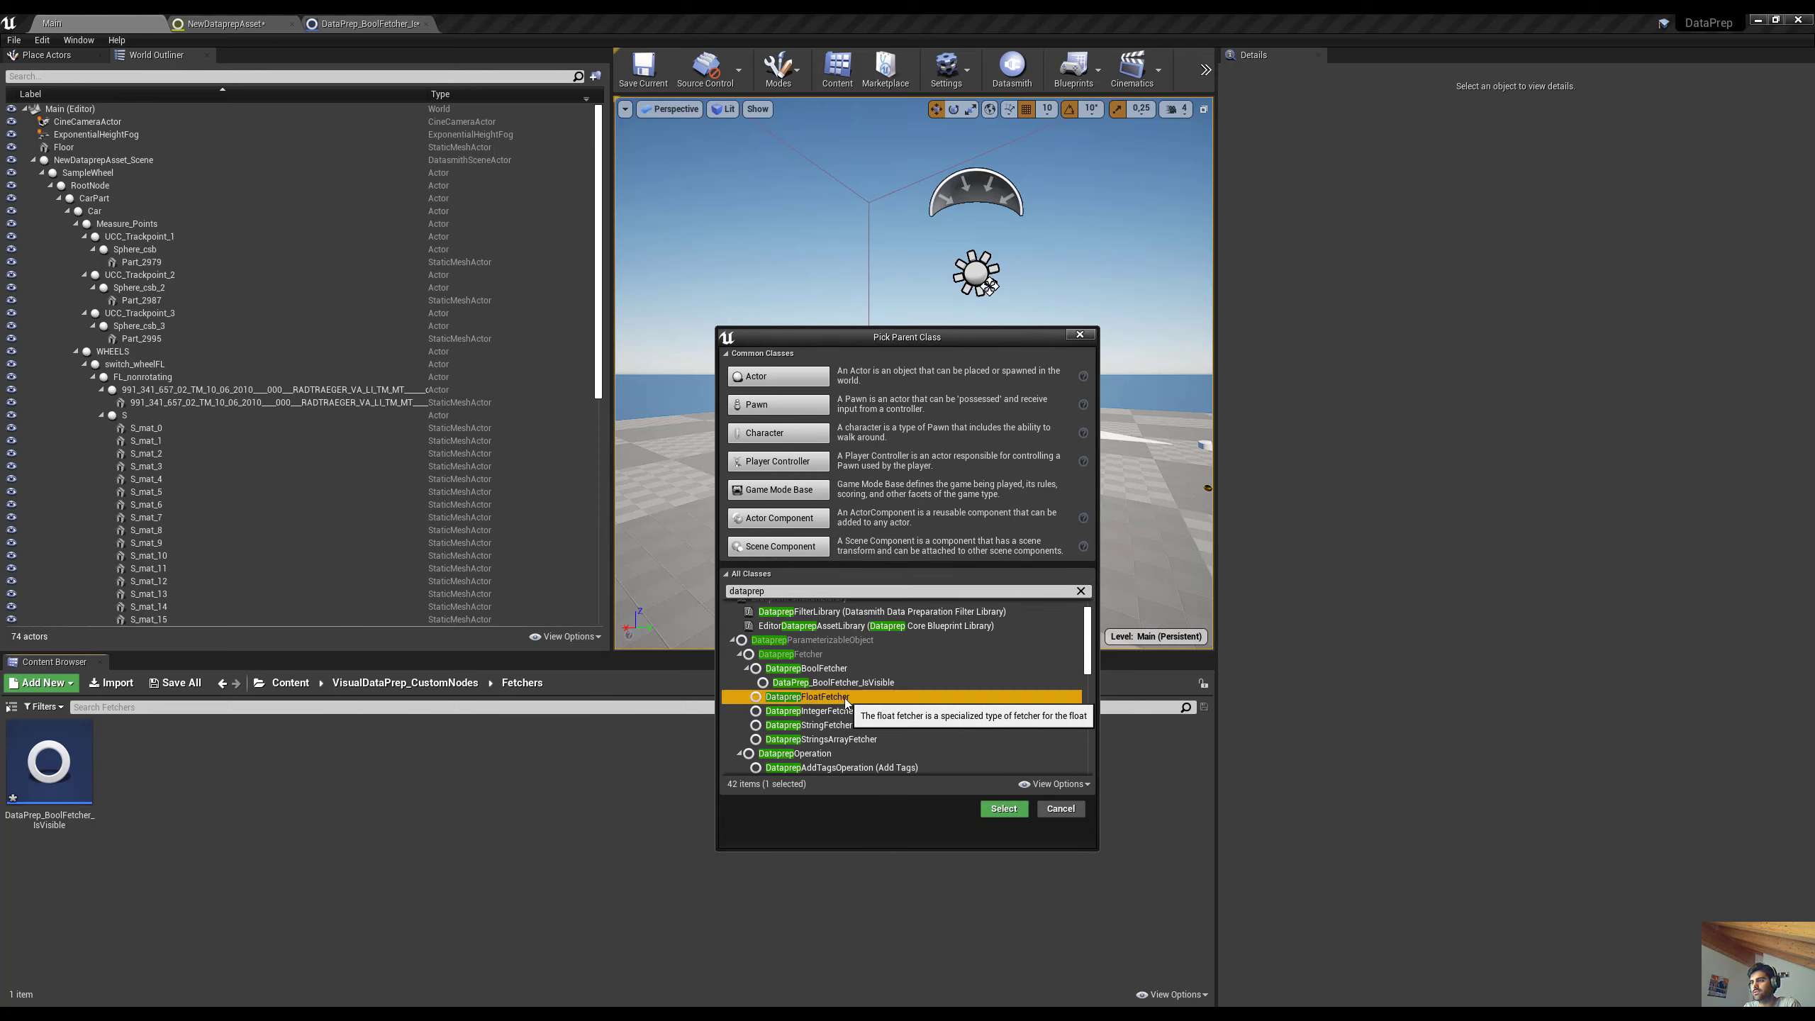
{"action": "left_click", "coordinate": [1004, 809]}
Name the new float fetcher blueprint DataPrep_FloatFetcher_WroldScale
{"action": "type", "text": "Data"}
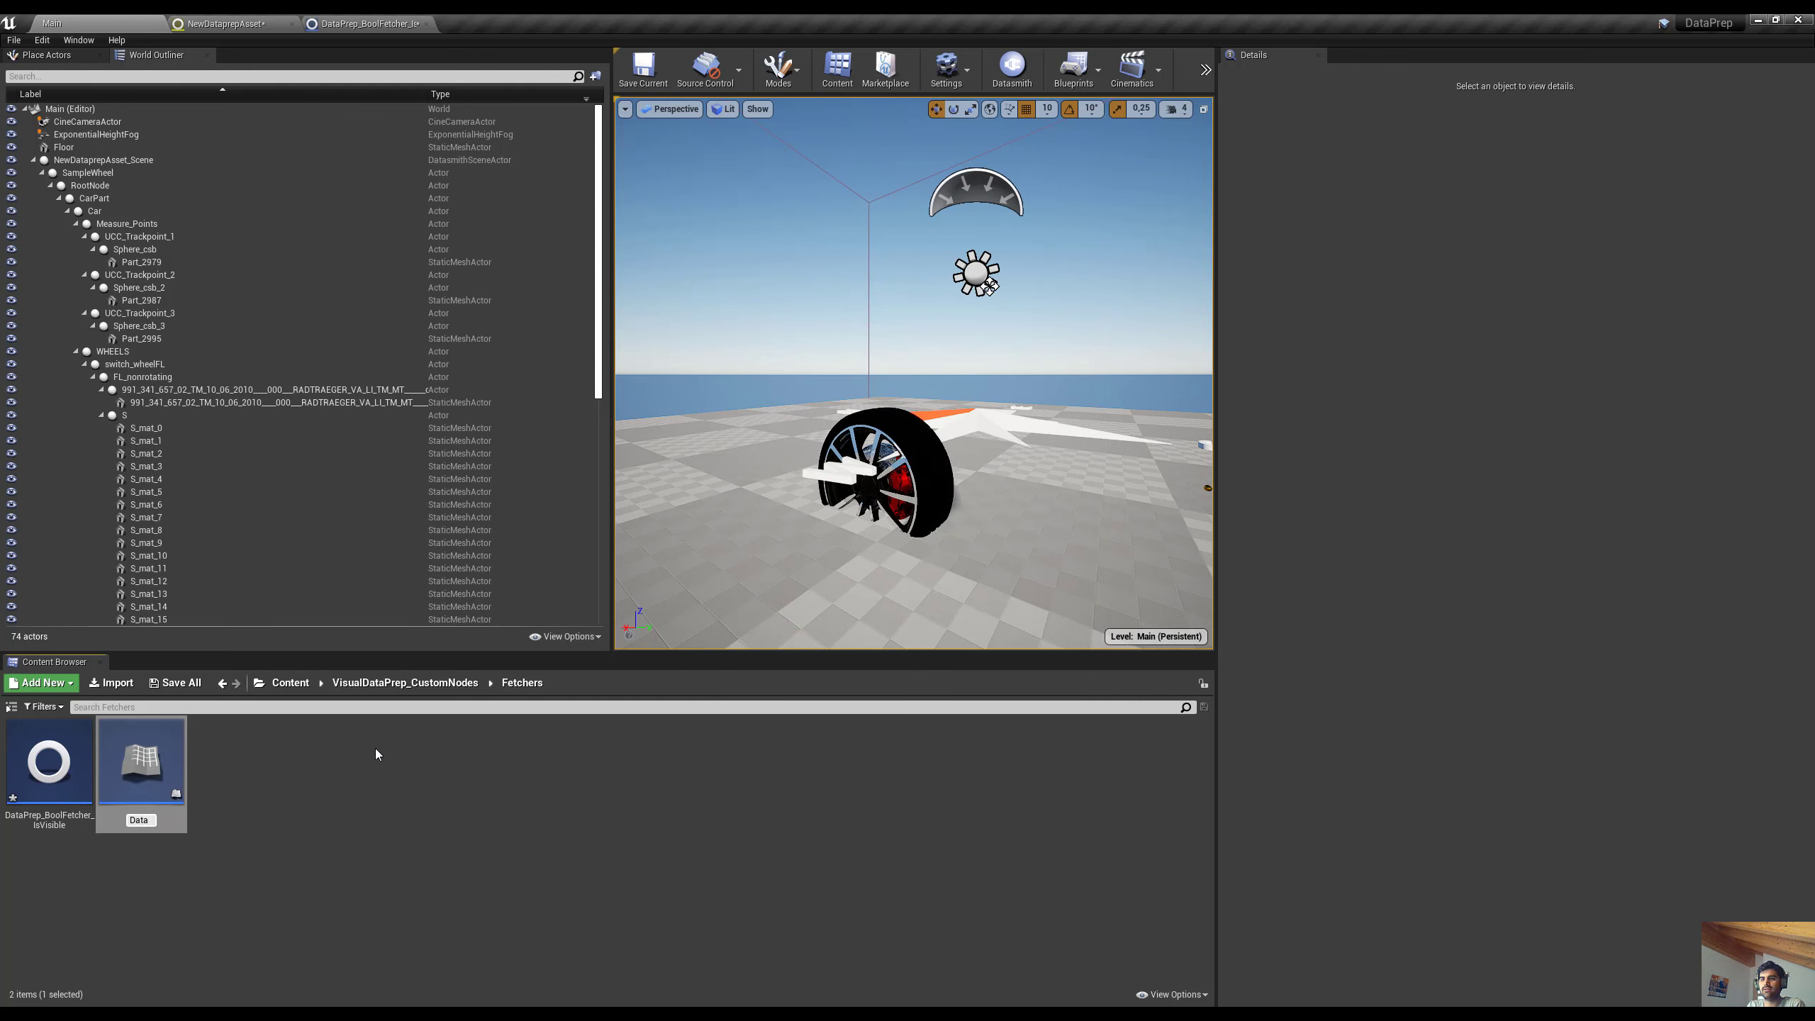
{"action": "type", "text": "Prep_FloatFetcher_"}
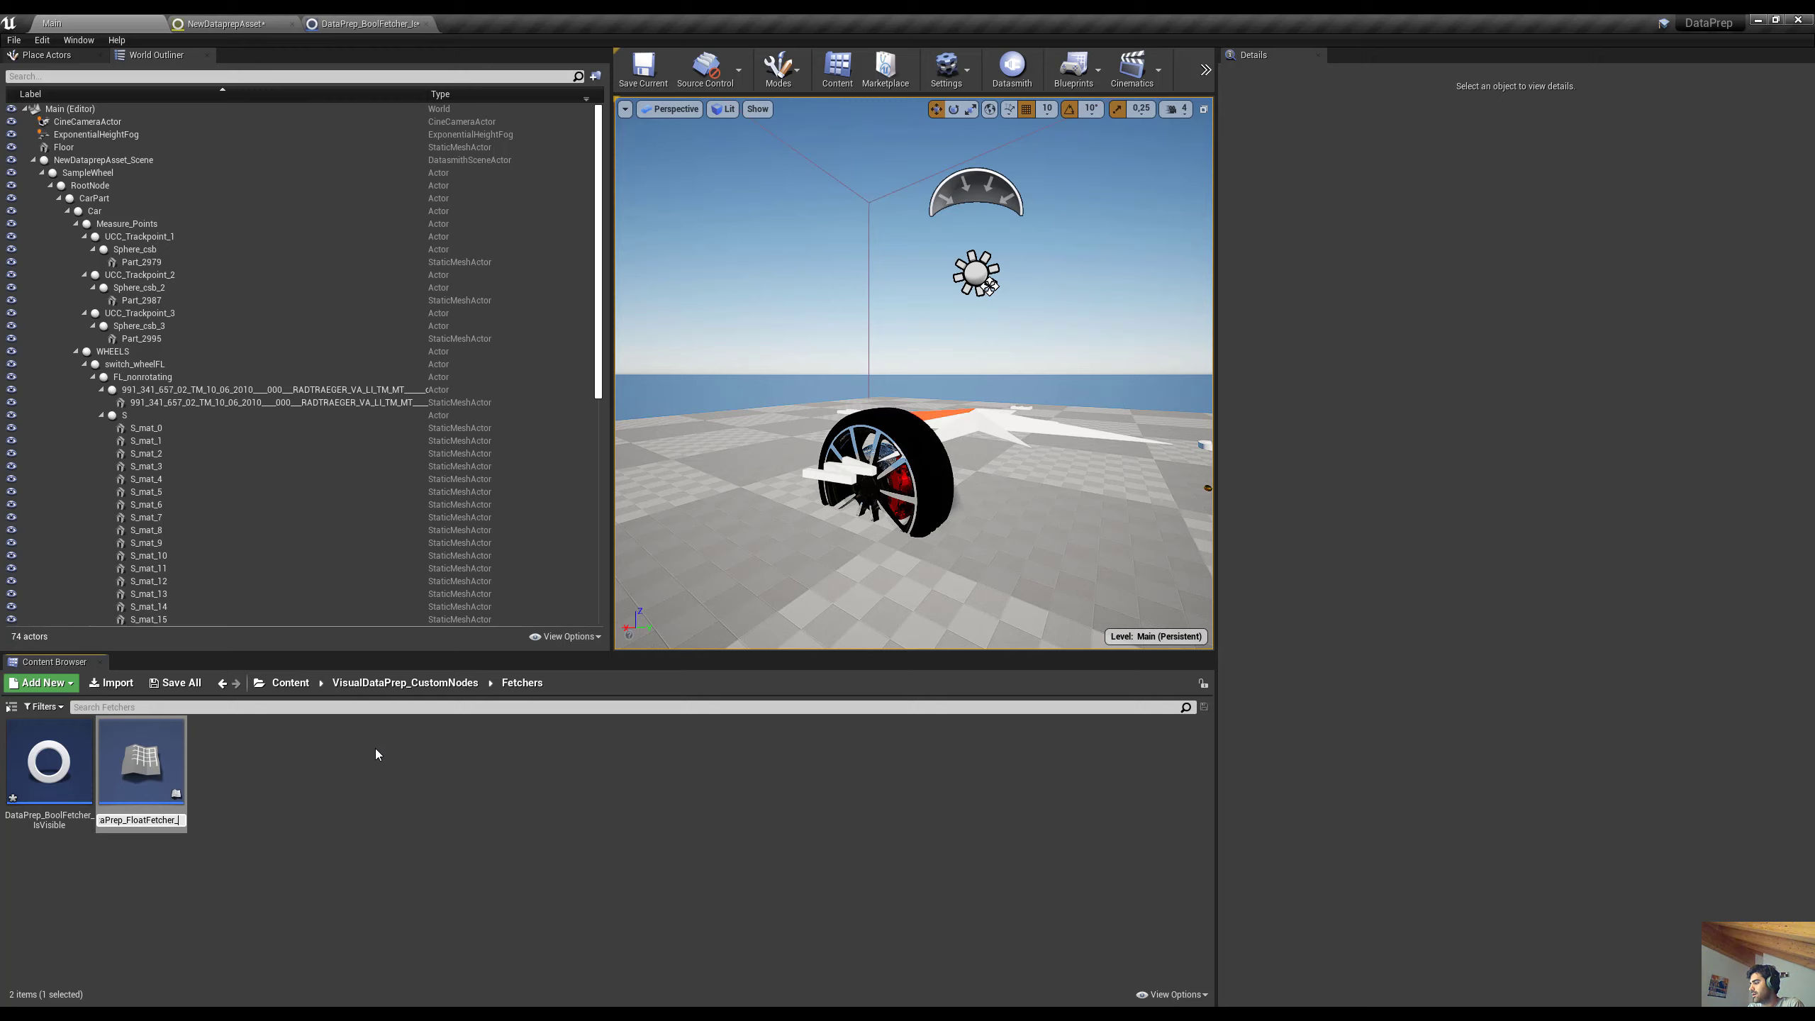
{"action": "type", "text": "WroldScale"}
{"action": "key", "text": "Return"}
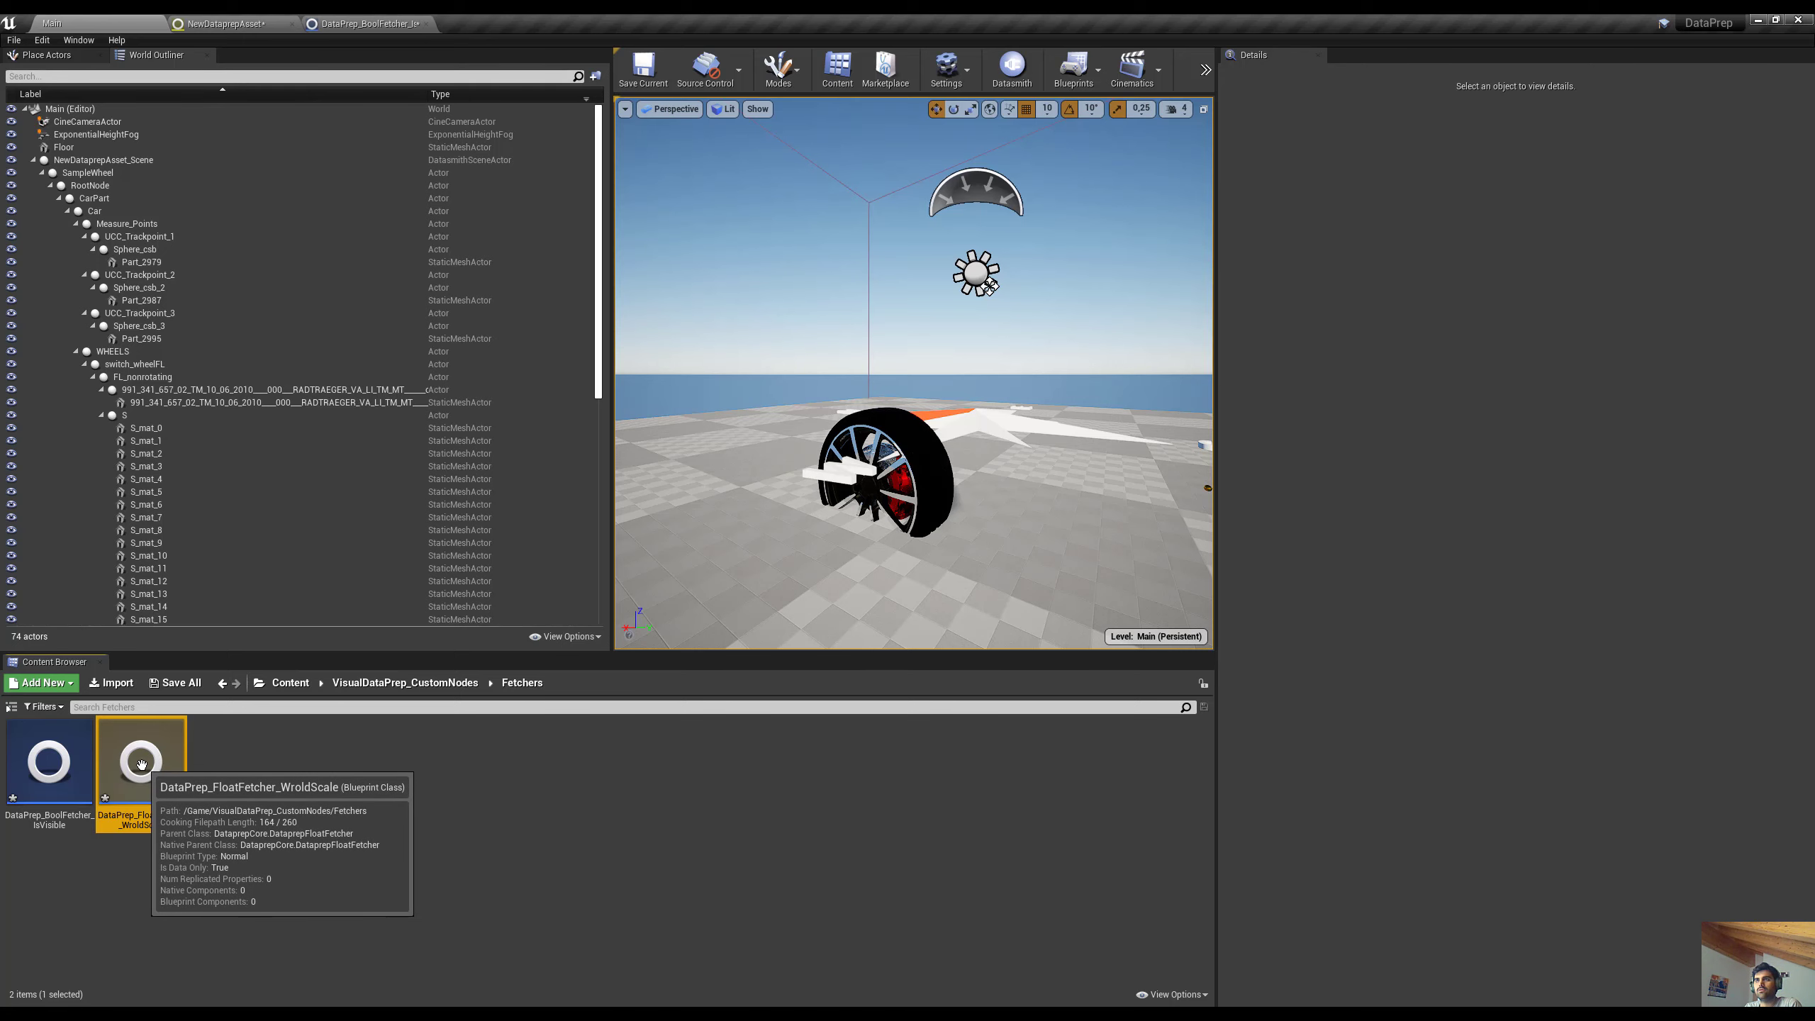
Open the DataPrep_FloatFetcher_WroldScale blueprint and dock its editor alongside the other open asset editors
{"action": "double_click", "coordinate": [171, 777]}
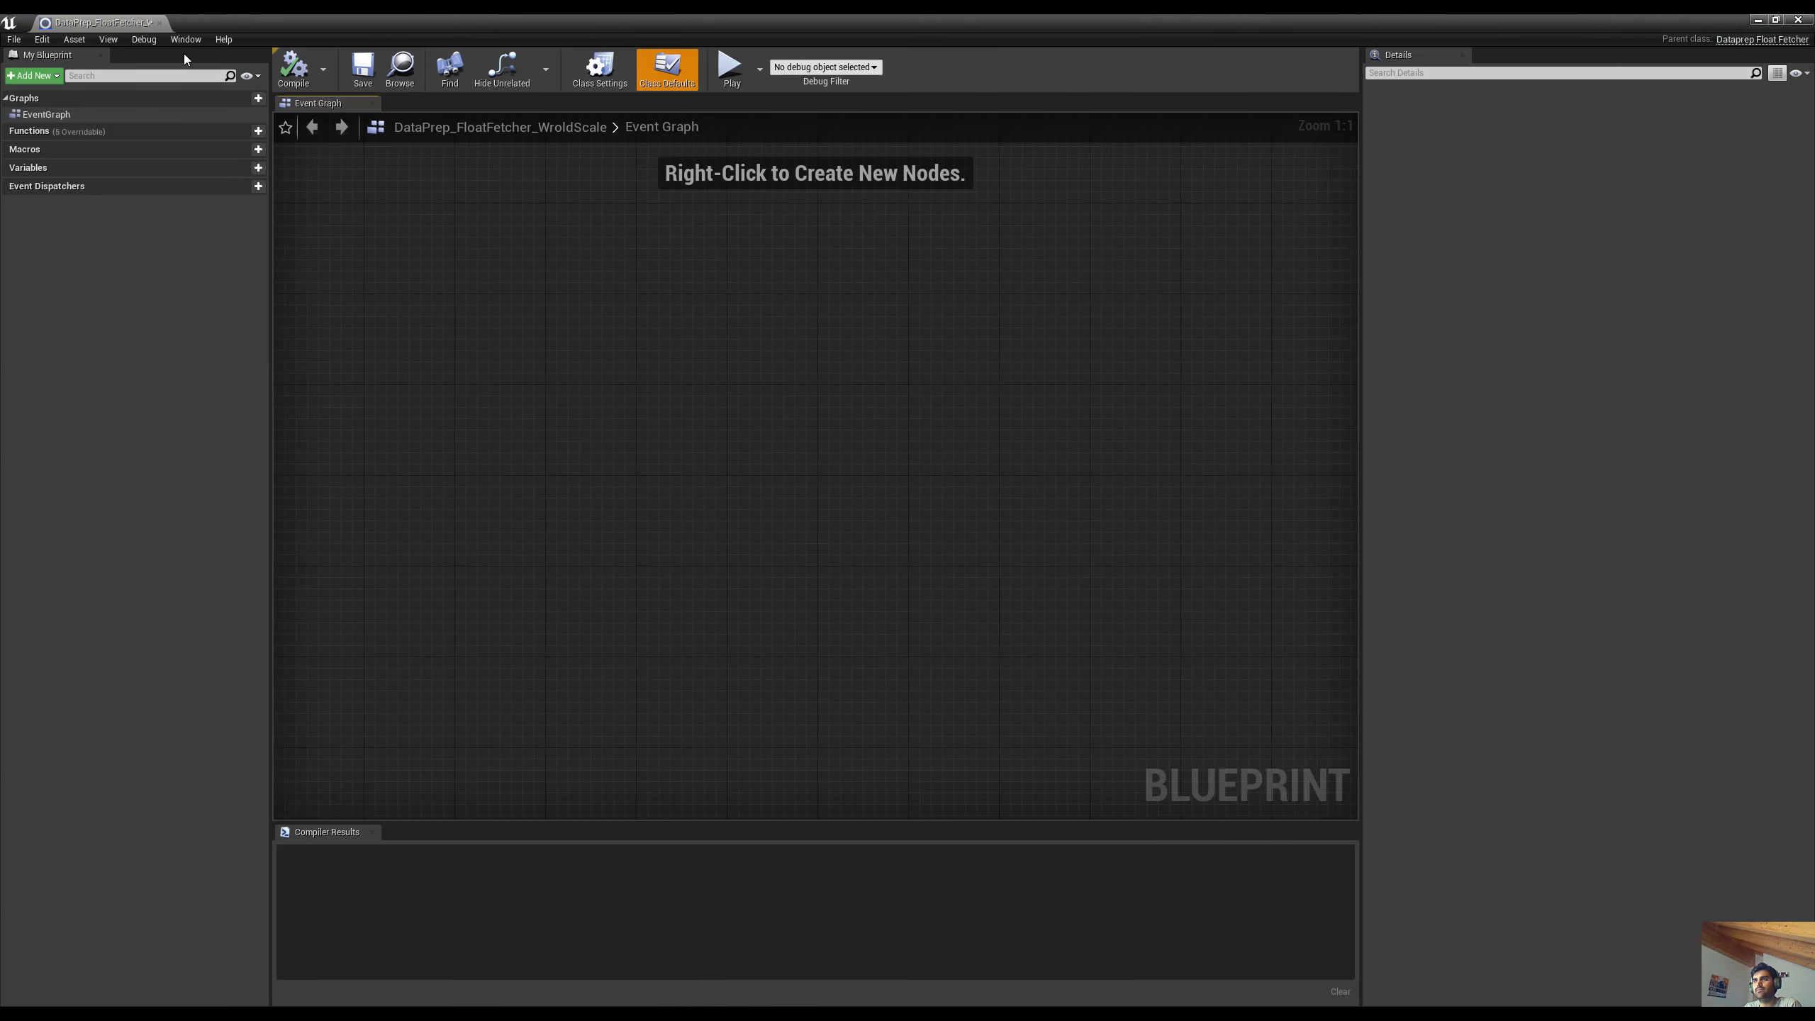
{"action": "left_click", "coordinate": [457, 23]}
{"action": "left_click", "coordinate": [561, 23]}
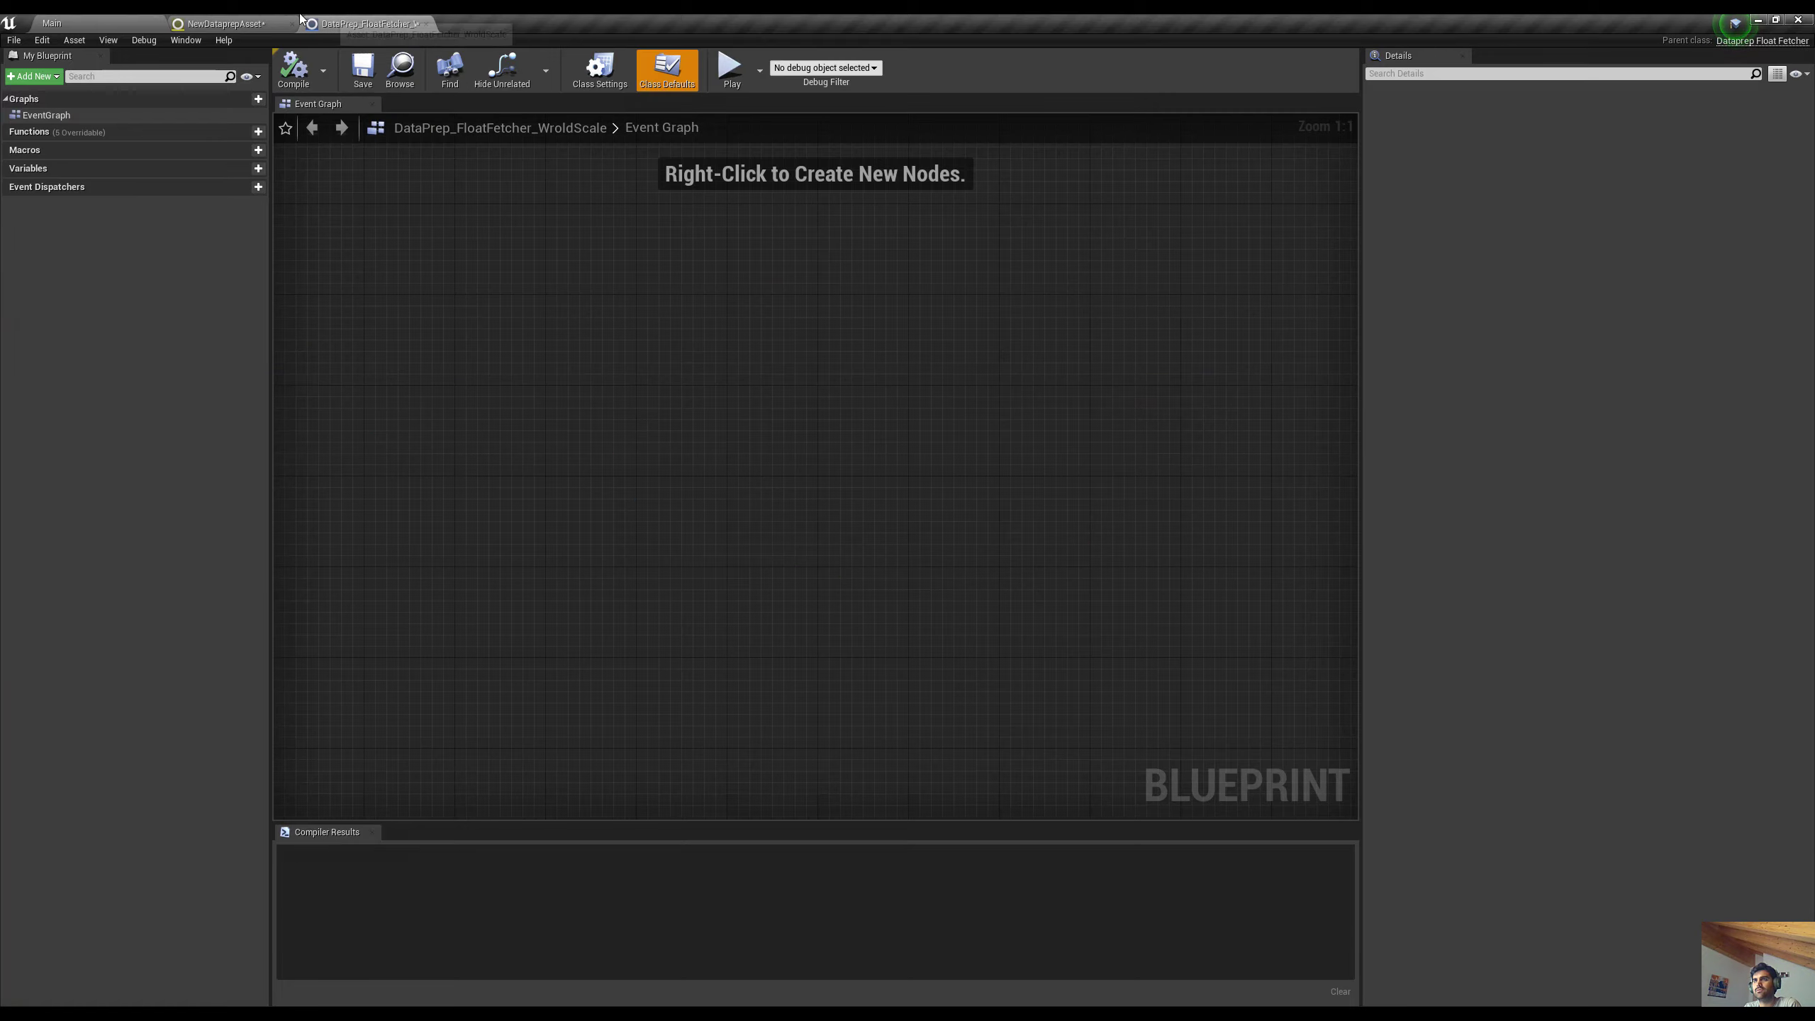
{"action": "left_click", "coordinate": [225, 23]}
{"action": "scroll", "coordinate": [1613, 668], "scroll_direction": "up", "scroll_amount": 10}
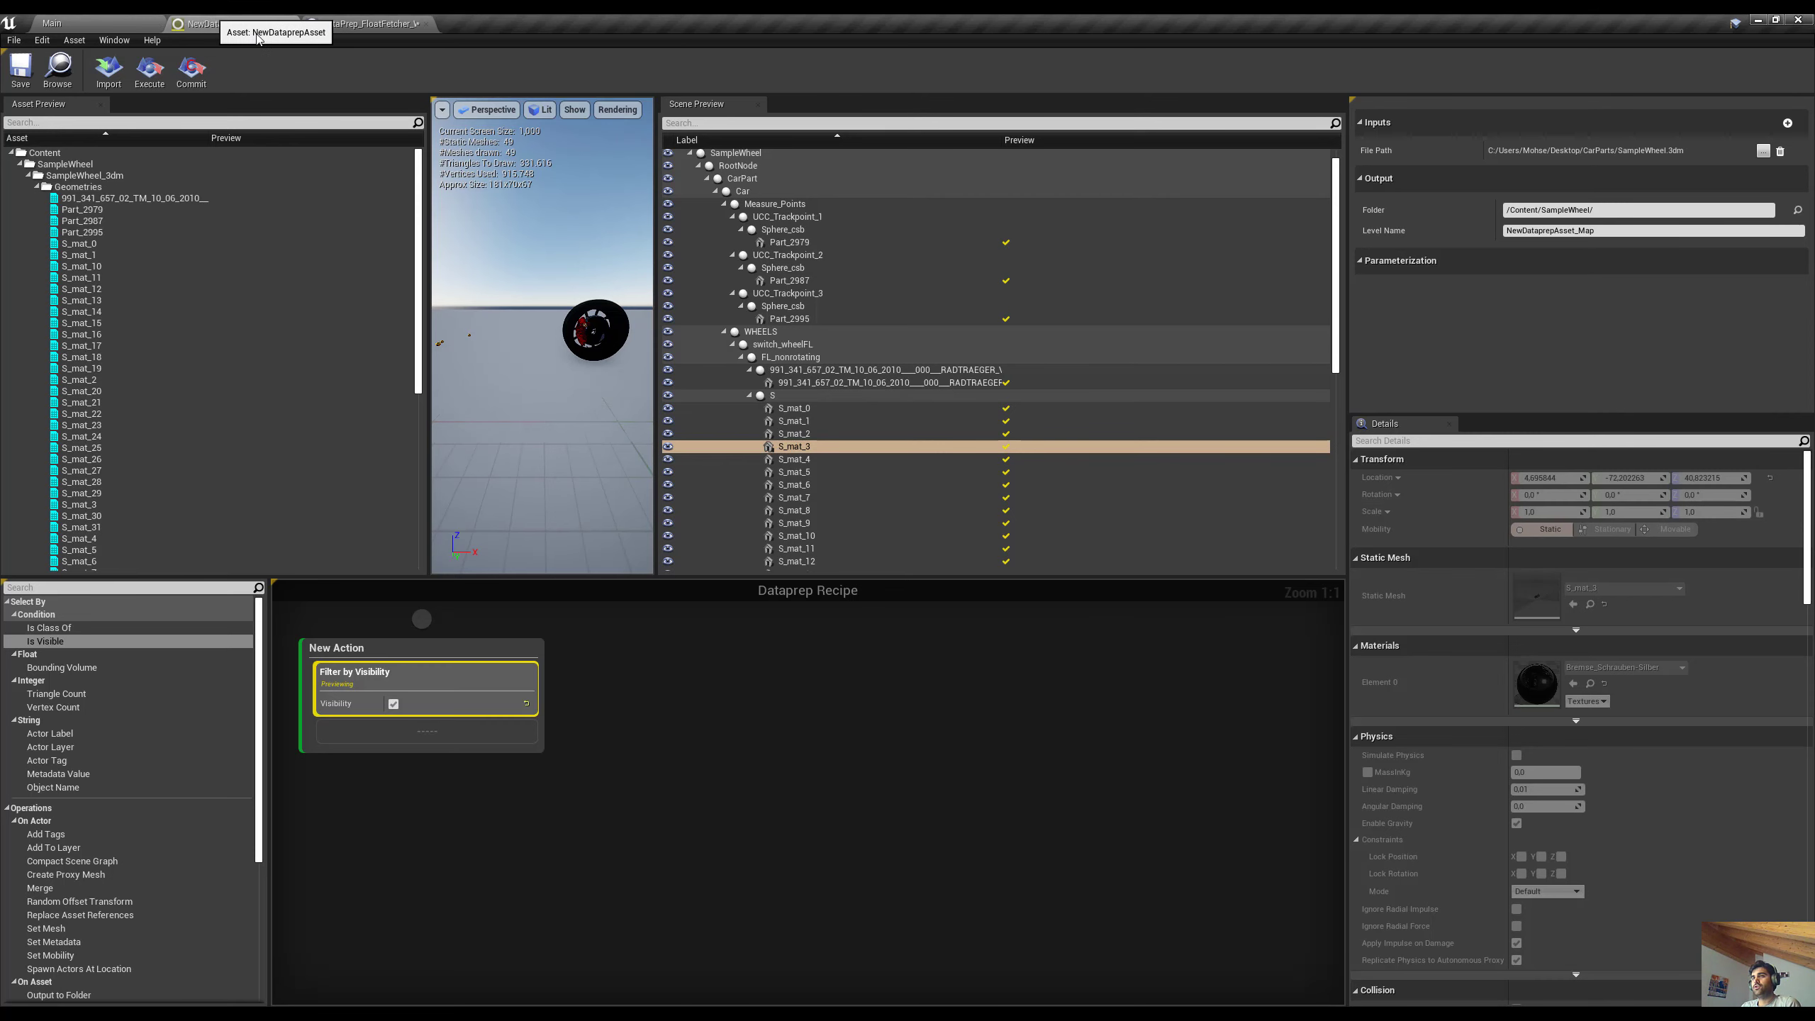
{"action": "left_click", "coordinate": [365, 21]}
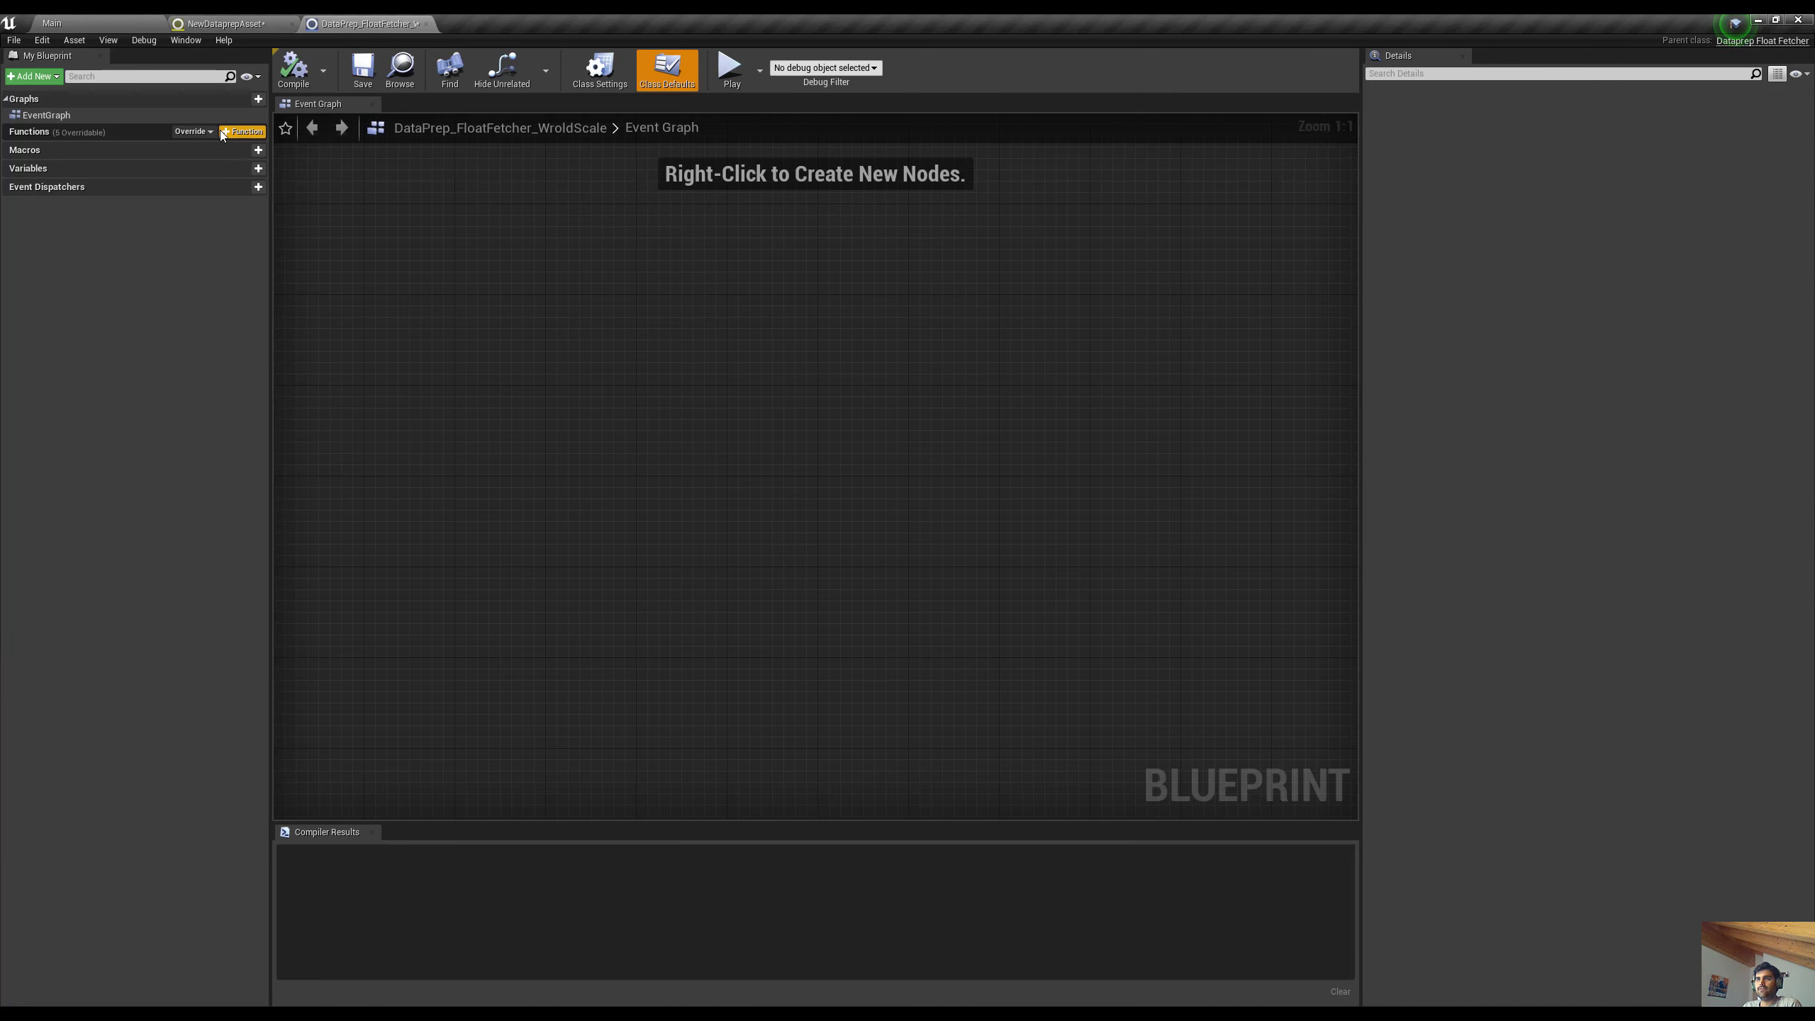
Override the Fetch function, break the link between its Fetch and Return nodes, and spread the two nodes apart
{"action": "left_click", "coordinate": [207, 132]}
{"action": "left_click", "coordinate": [207, 162]}
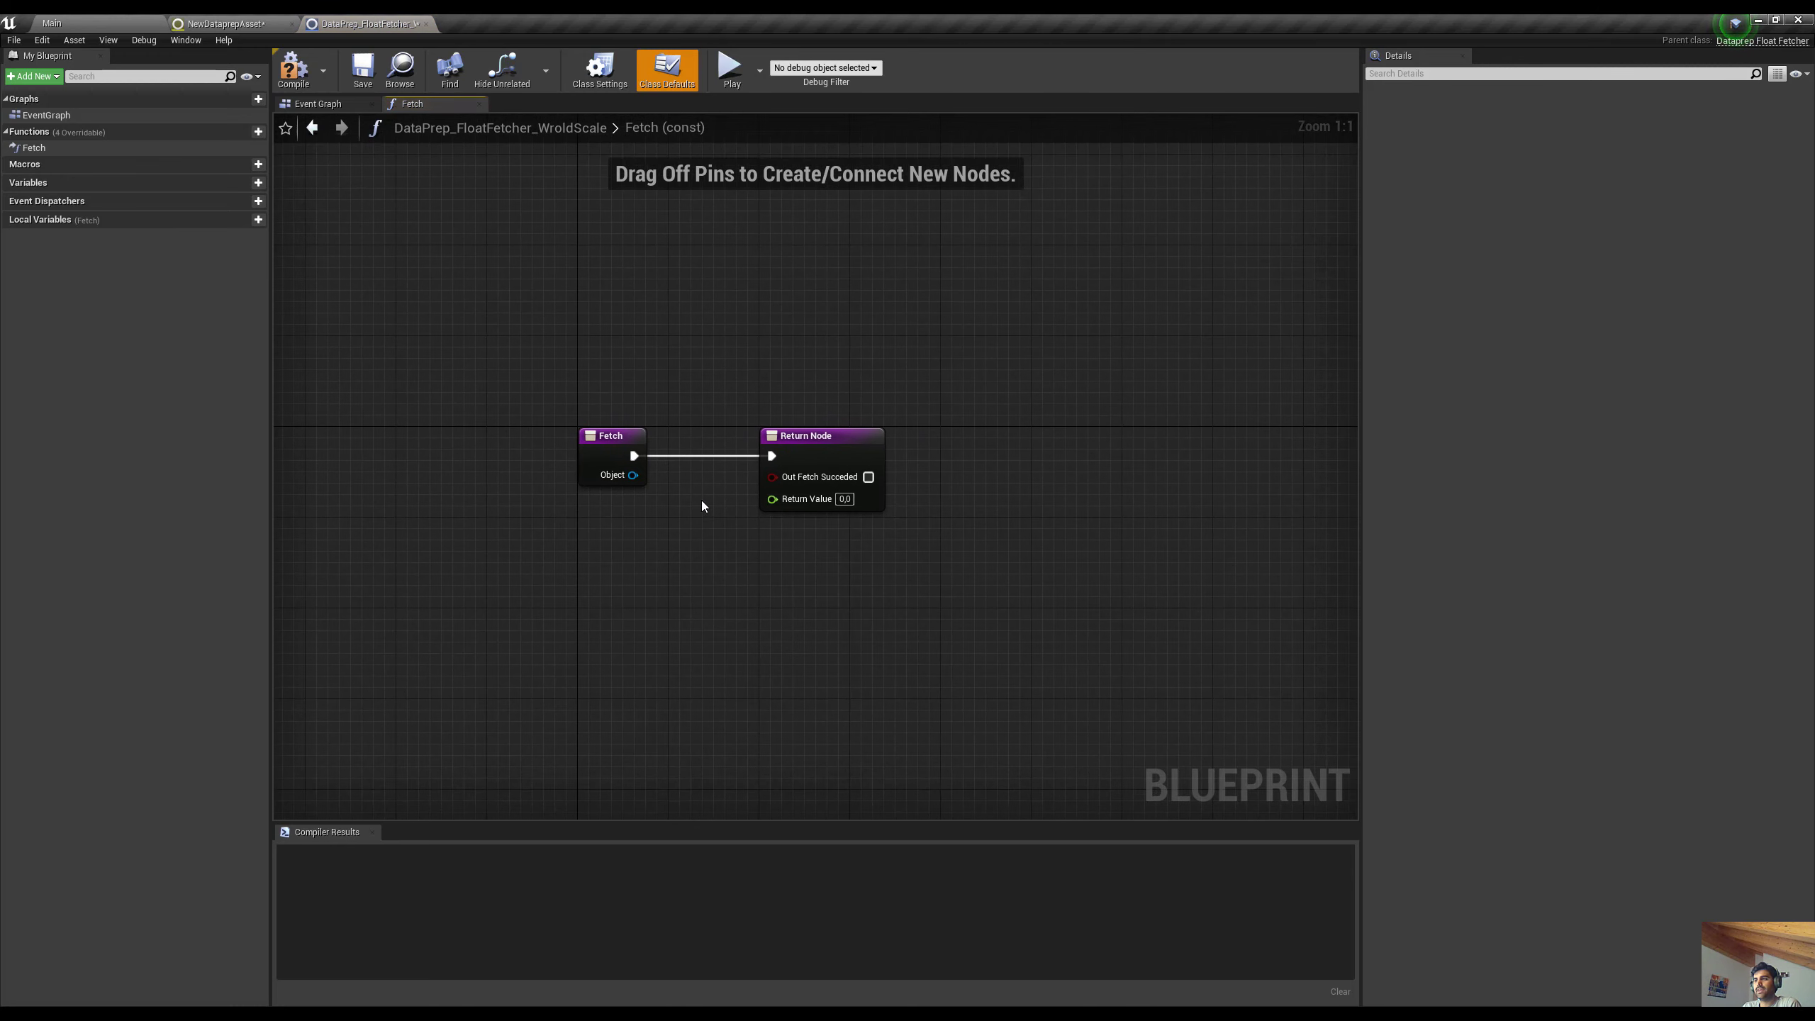
{"action": "left_click", "coordinate": [633, 456], "text": "alt"}
{"action": "left_click_drag", "start_coordinate": [593, 429], "coordinate": [366, 435]}
{"action": "right_click_drag", "start_coordinate": [614, 558], "coordinate": [770, 518]}
{"action": "left_click_drag", "start_coordinate": [540, 393], "coordinate": [496, 391]}
{"action": "right_click_drag", "start_coordinate": [570, 474], "coordinate": [633, 425]}
{"action": "left_click_drag", "start_coordinate": [579, 385], "coordinate": [591, 456]}
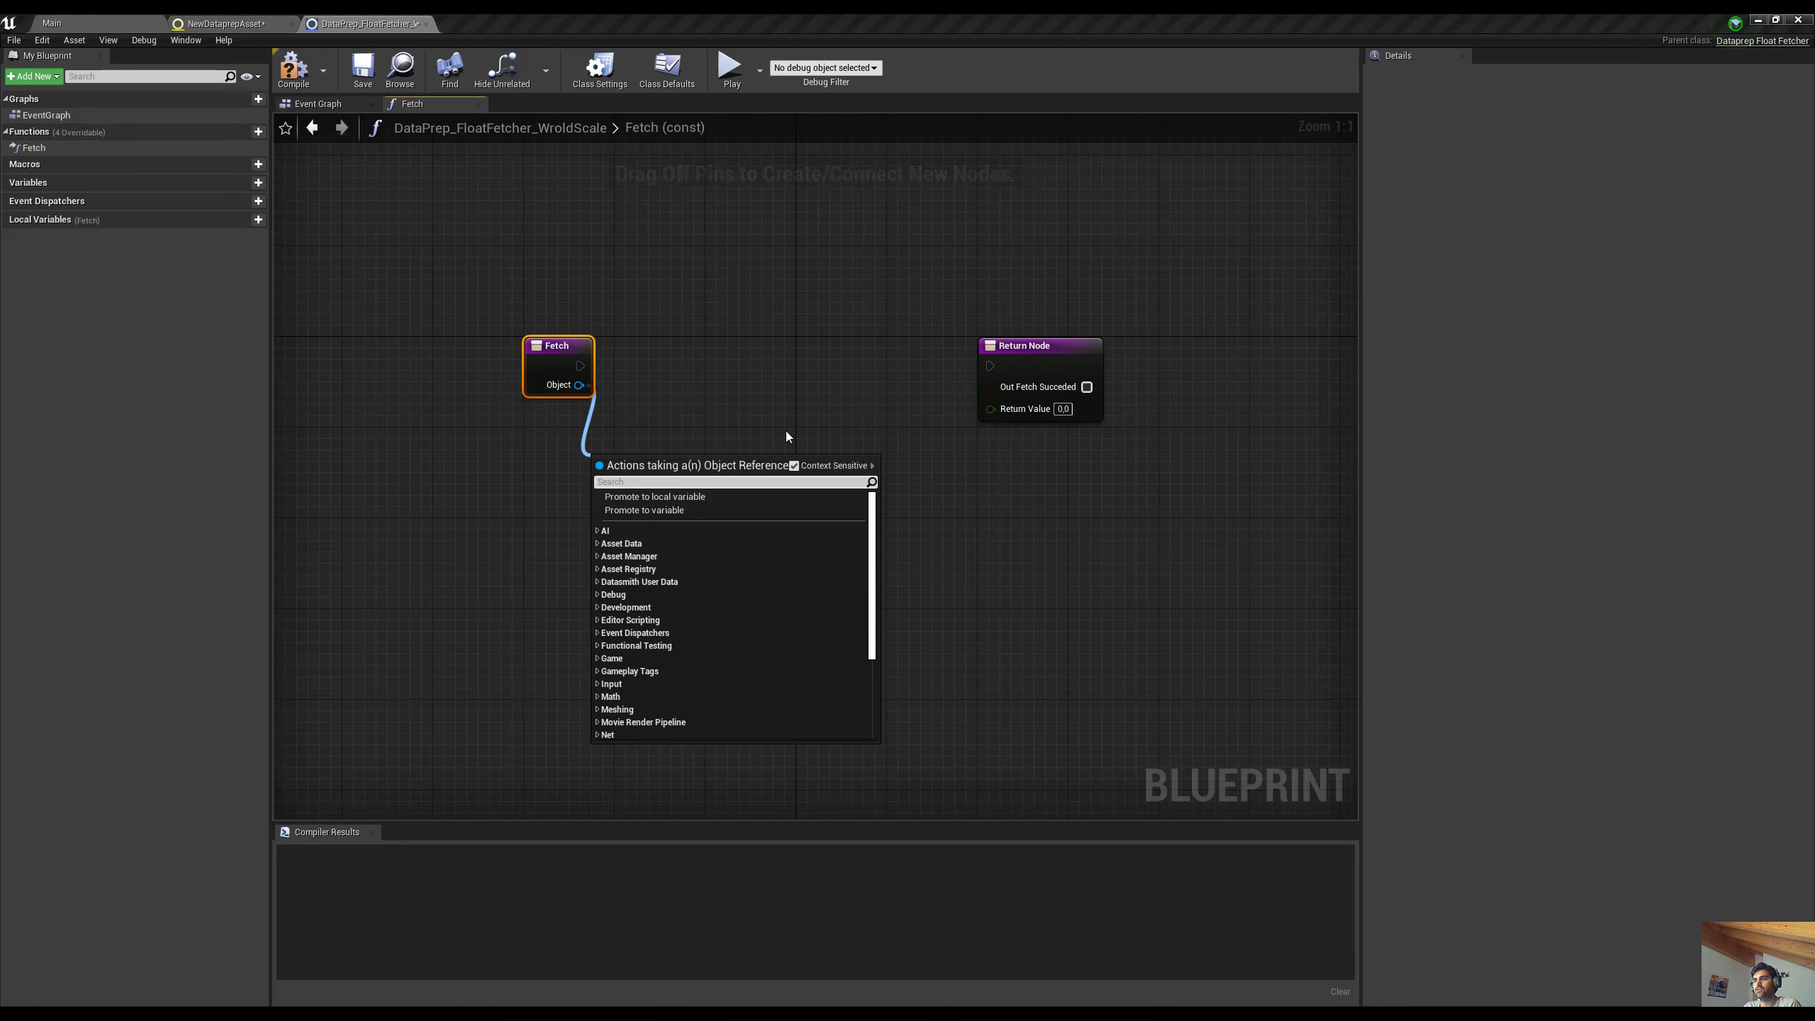
{"action": "left_click", "coordinate": [741, 399]}
{"action": "right_click_drag", "start_coordinate": [672, 449], "coordinate": [680, 423]}
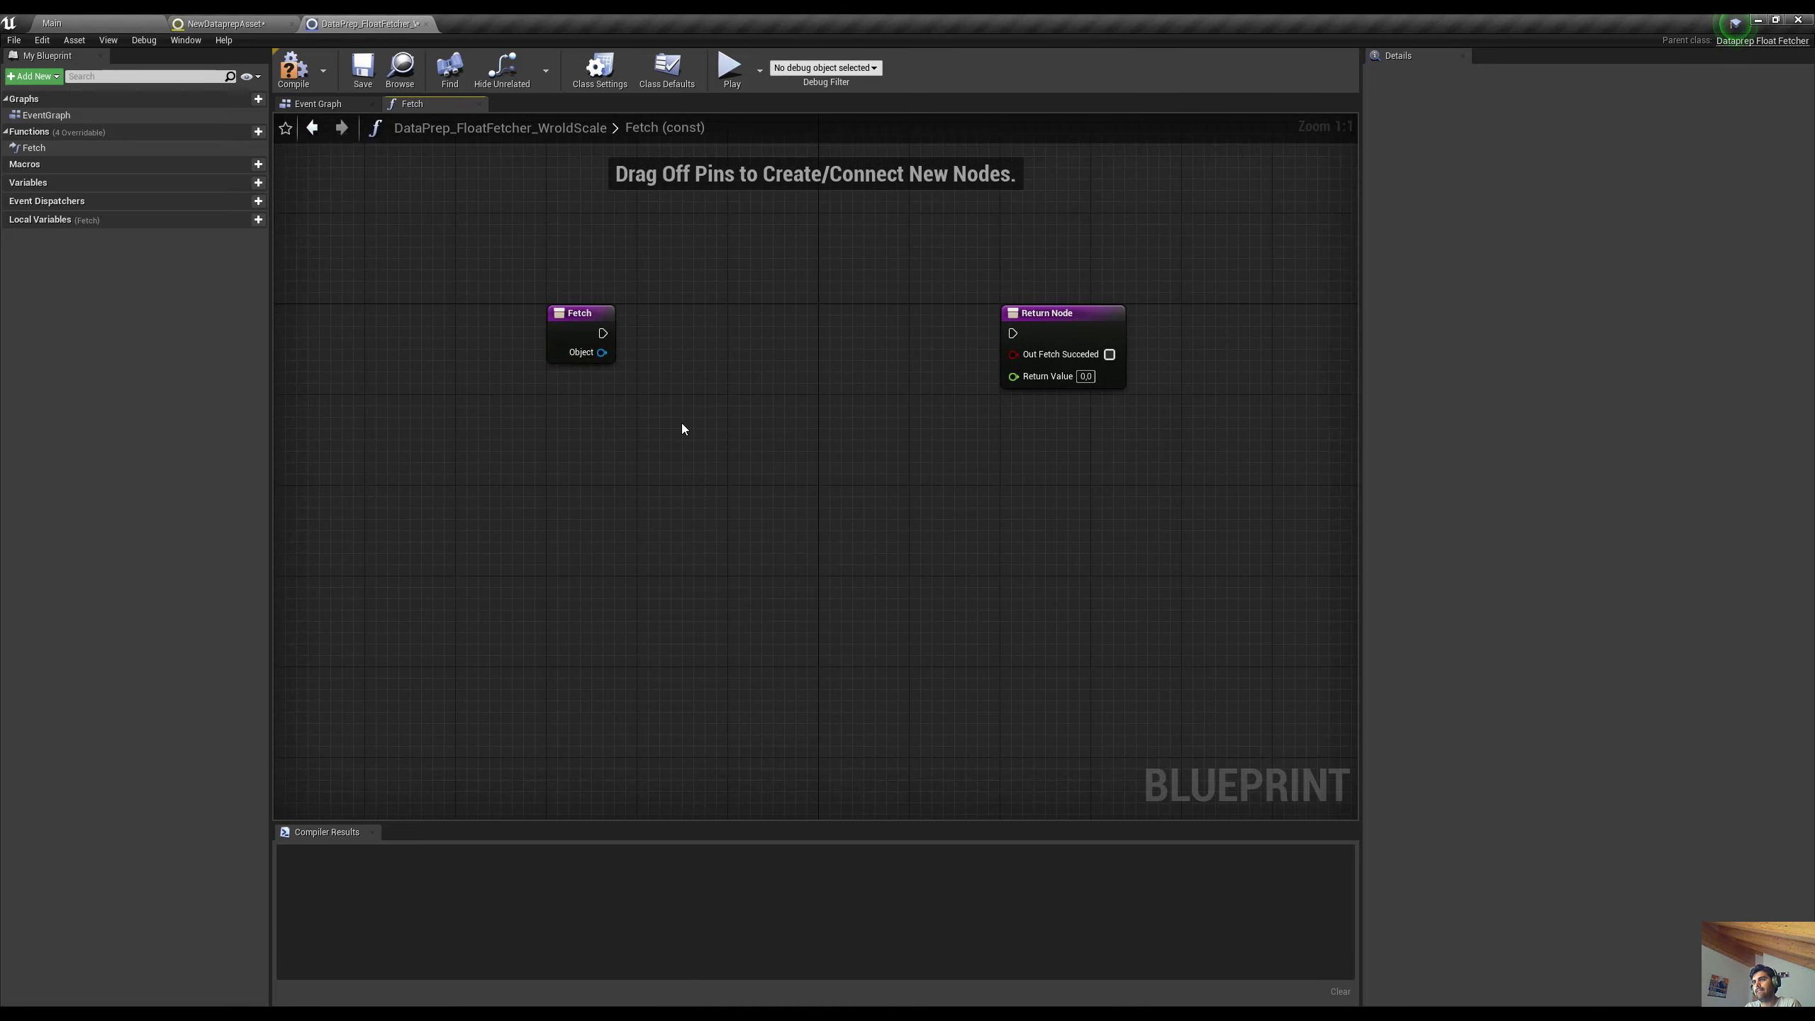
{"action": "left_click_drag", "start_coordinate": [582, 336], "coordinate": [537, 335]}
Add a GetWorldScale node to the Fetch graph from the full, non-context-sensitive list of actions
{"action": "right_click", "coordinate": [643, 442]}
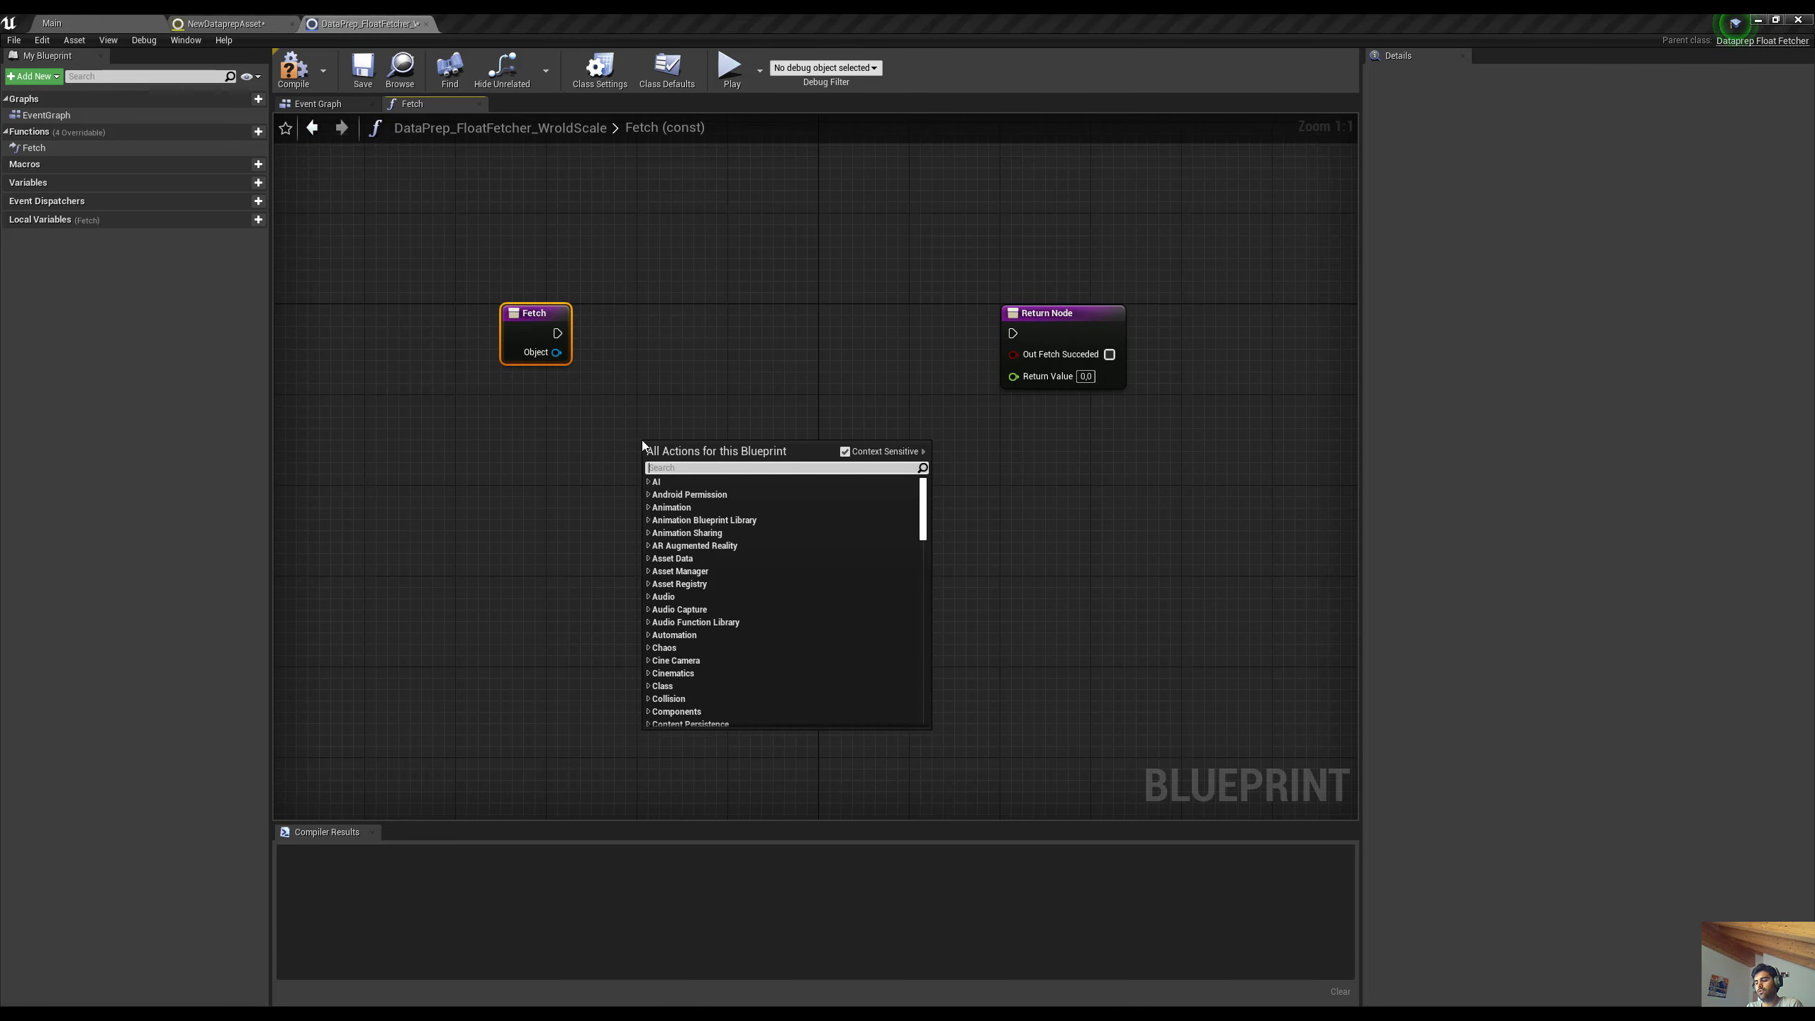
{"action": "type", "text": "get"}
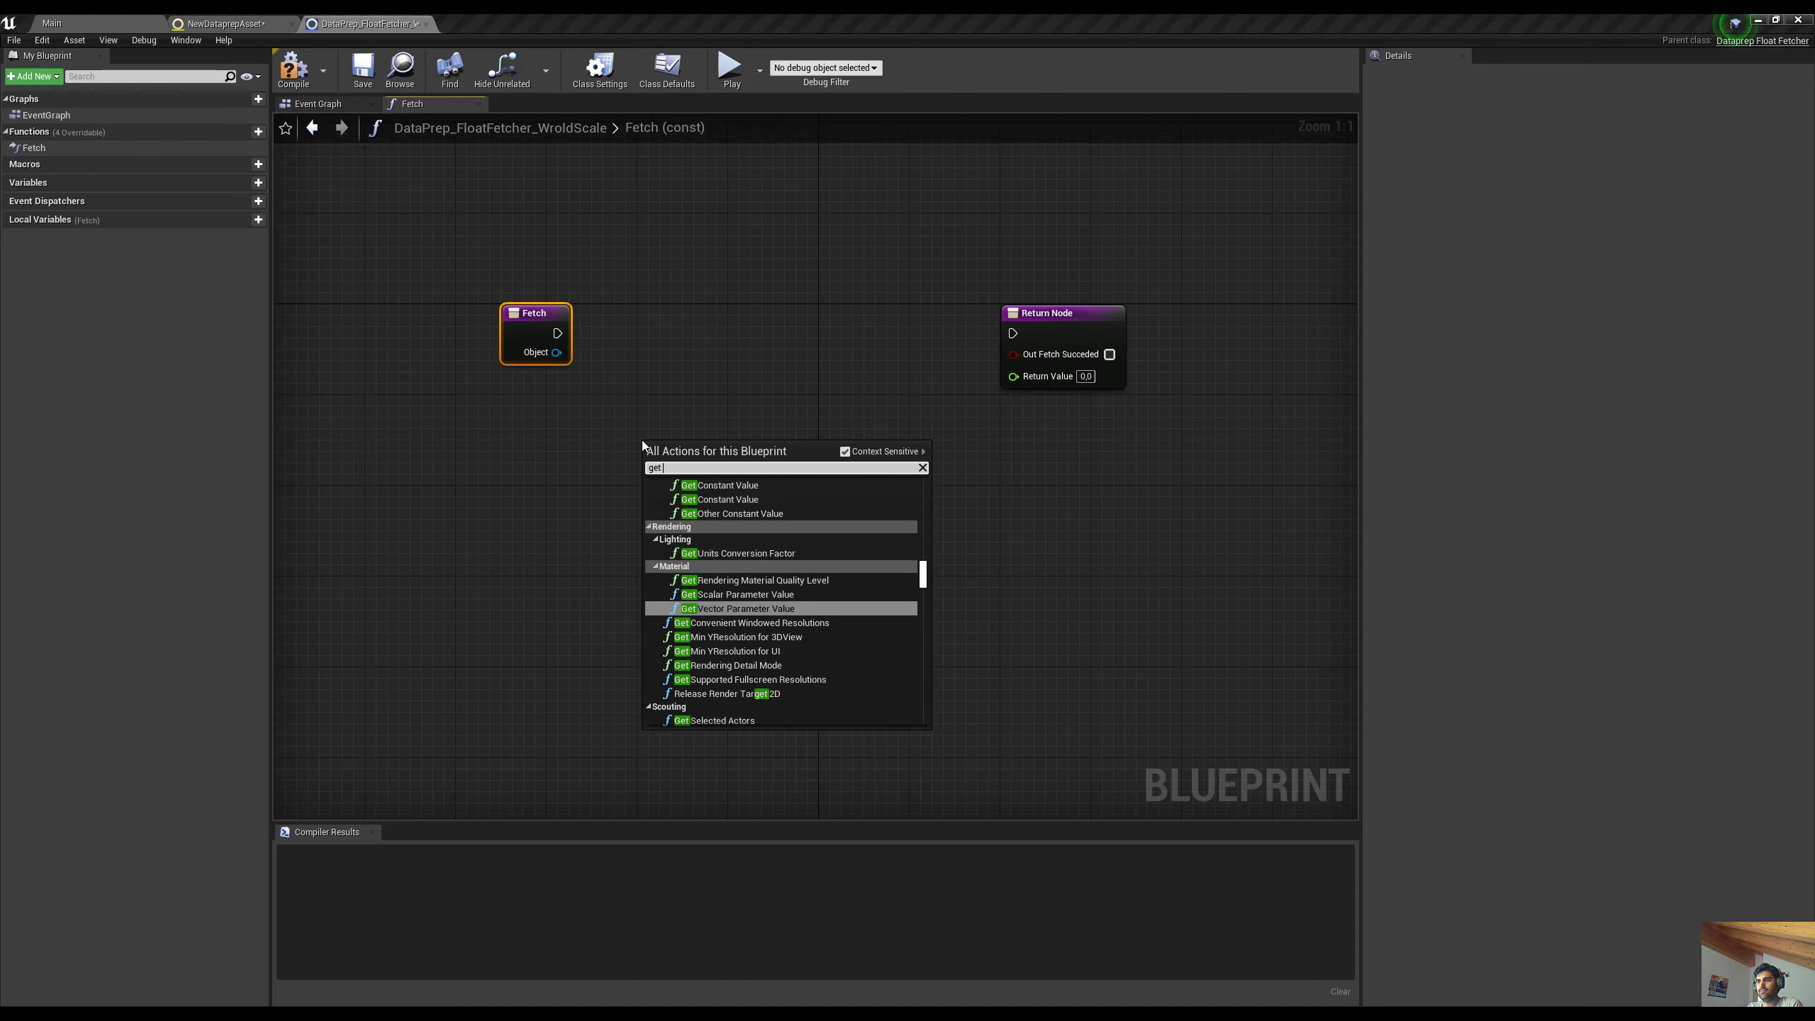
{"action": "type", "text": " world scale"}
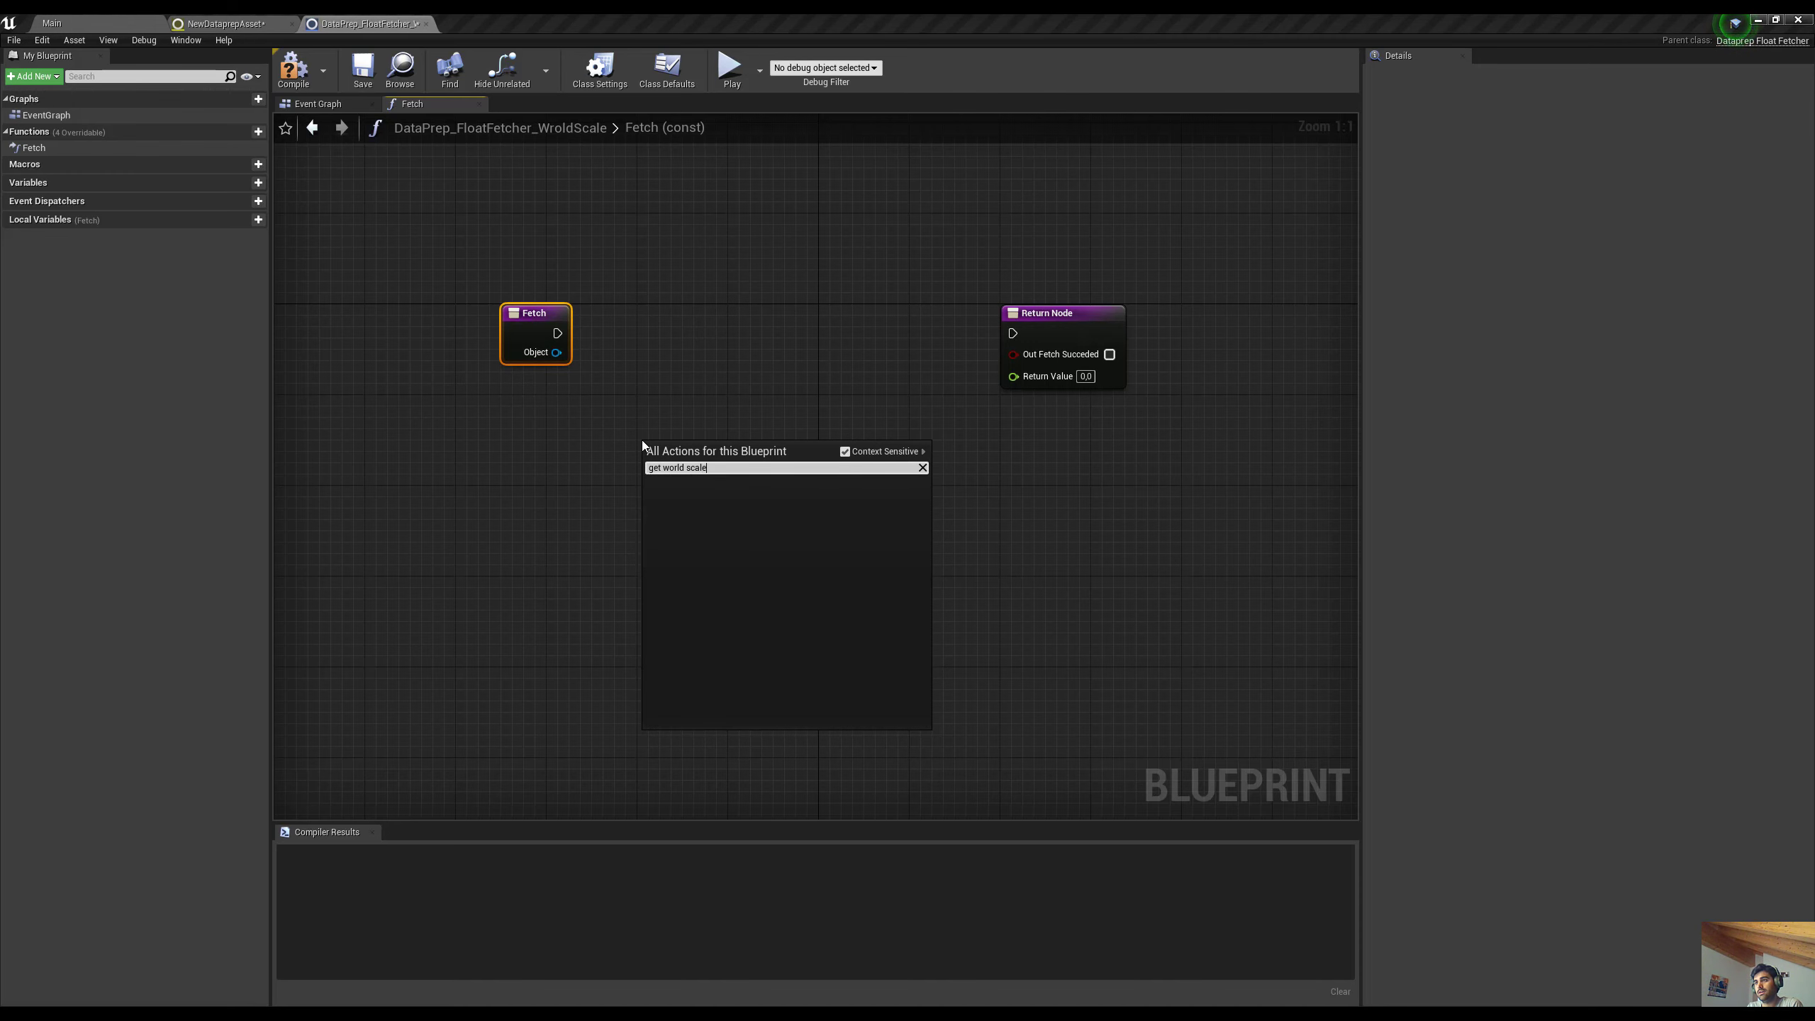
{"action": "left_click", "coordinate": [844, 451]}
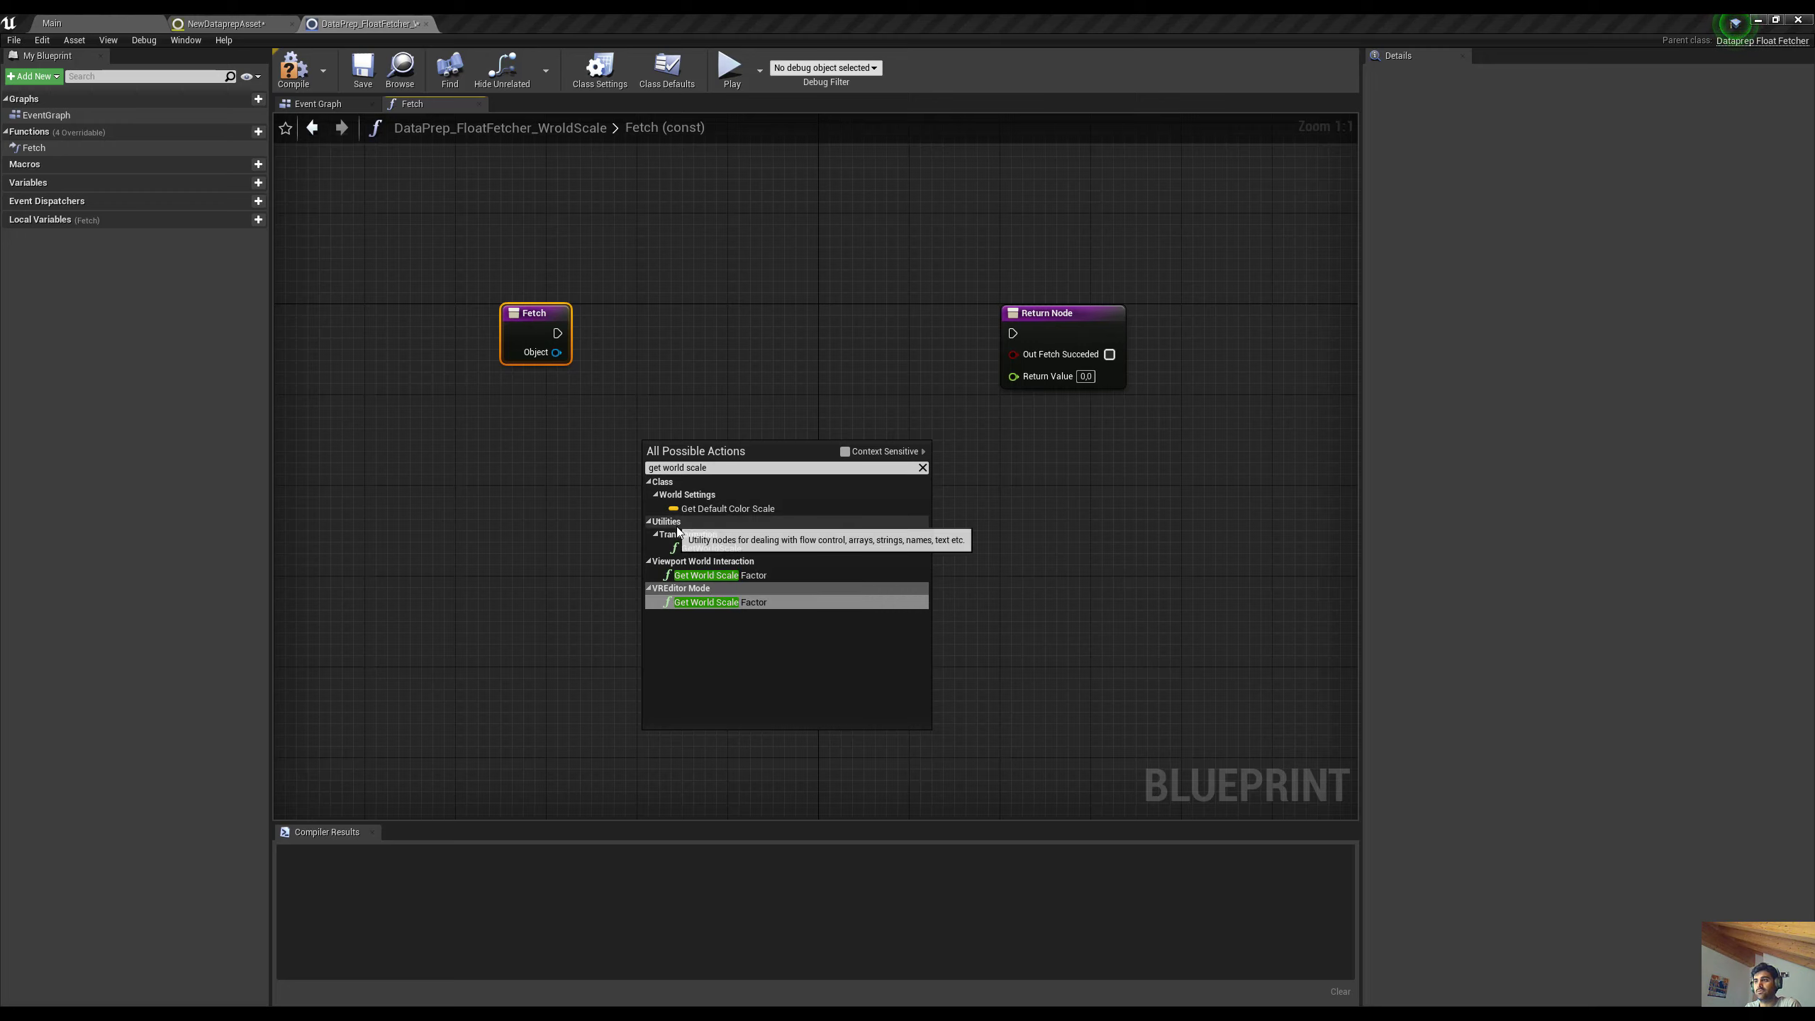
{"action": "left_click", "coordinate": [727, 551]}
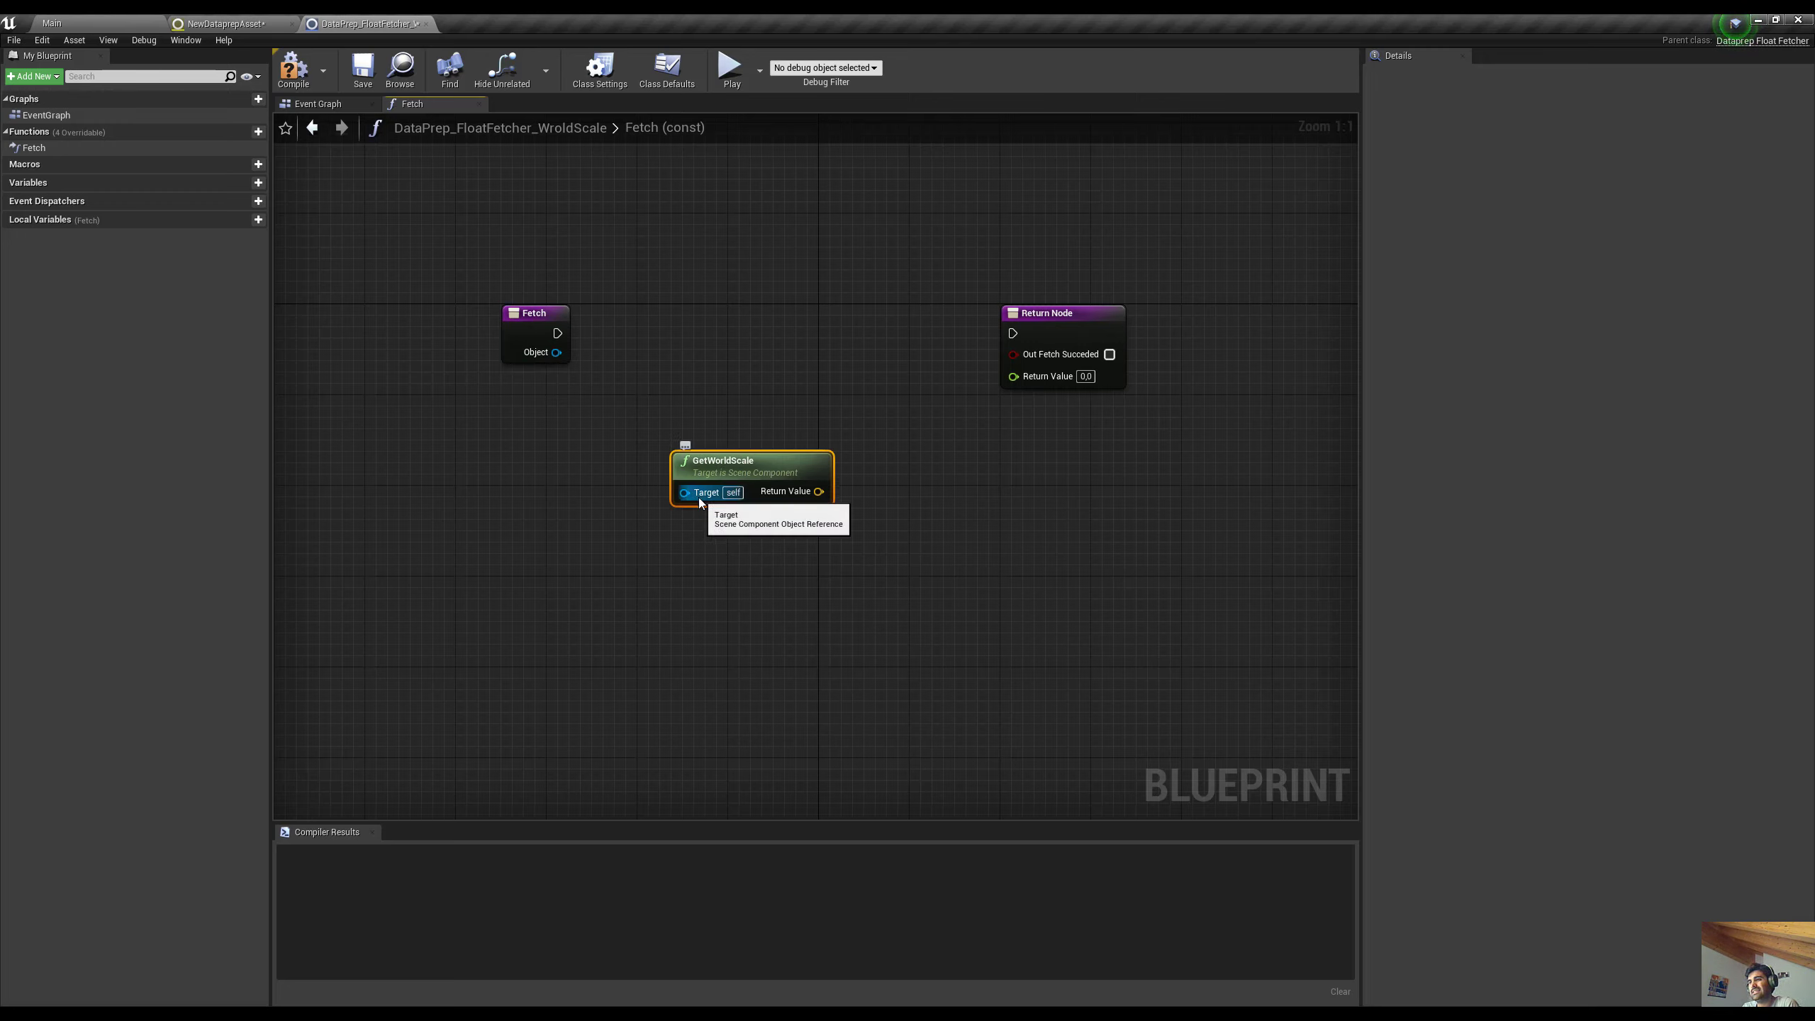
Cast the Fetch node's Object output to StaticMeshActor
{"action": "right_click_drag", "start_coordinate": [607, 513], "coordinate": [706, 541]}
{"action": "left_click_drag", "start_coordinate": [656, 380], "coordinate": [779, 524]}
{"action": "left_click", "coordinate": [658, 386]}
{"action": "left_click_drag", "start_coordinate": [655, 380], "coordinate": [656, 435]}
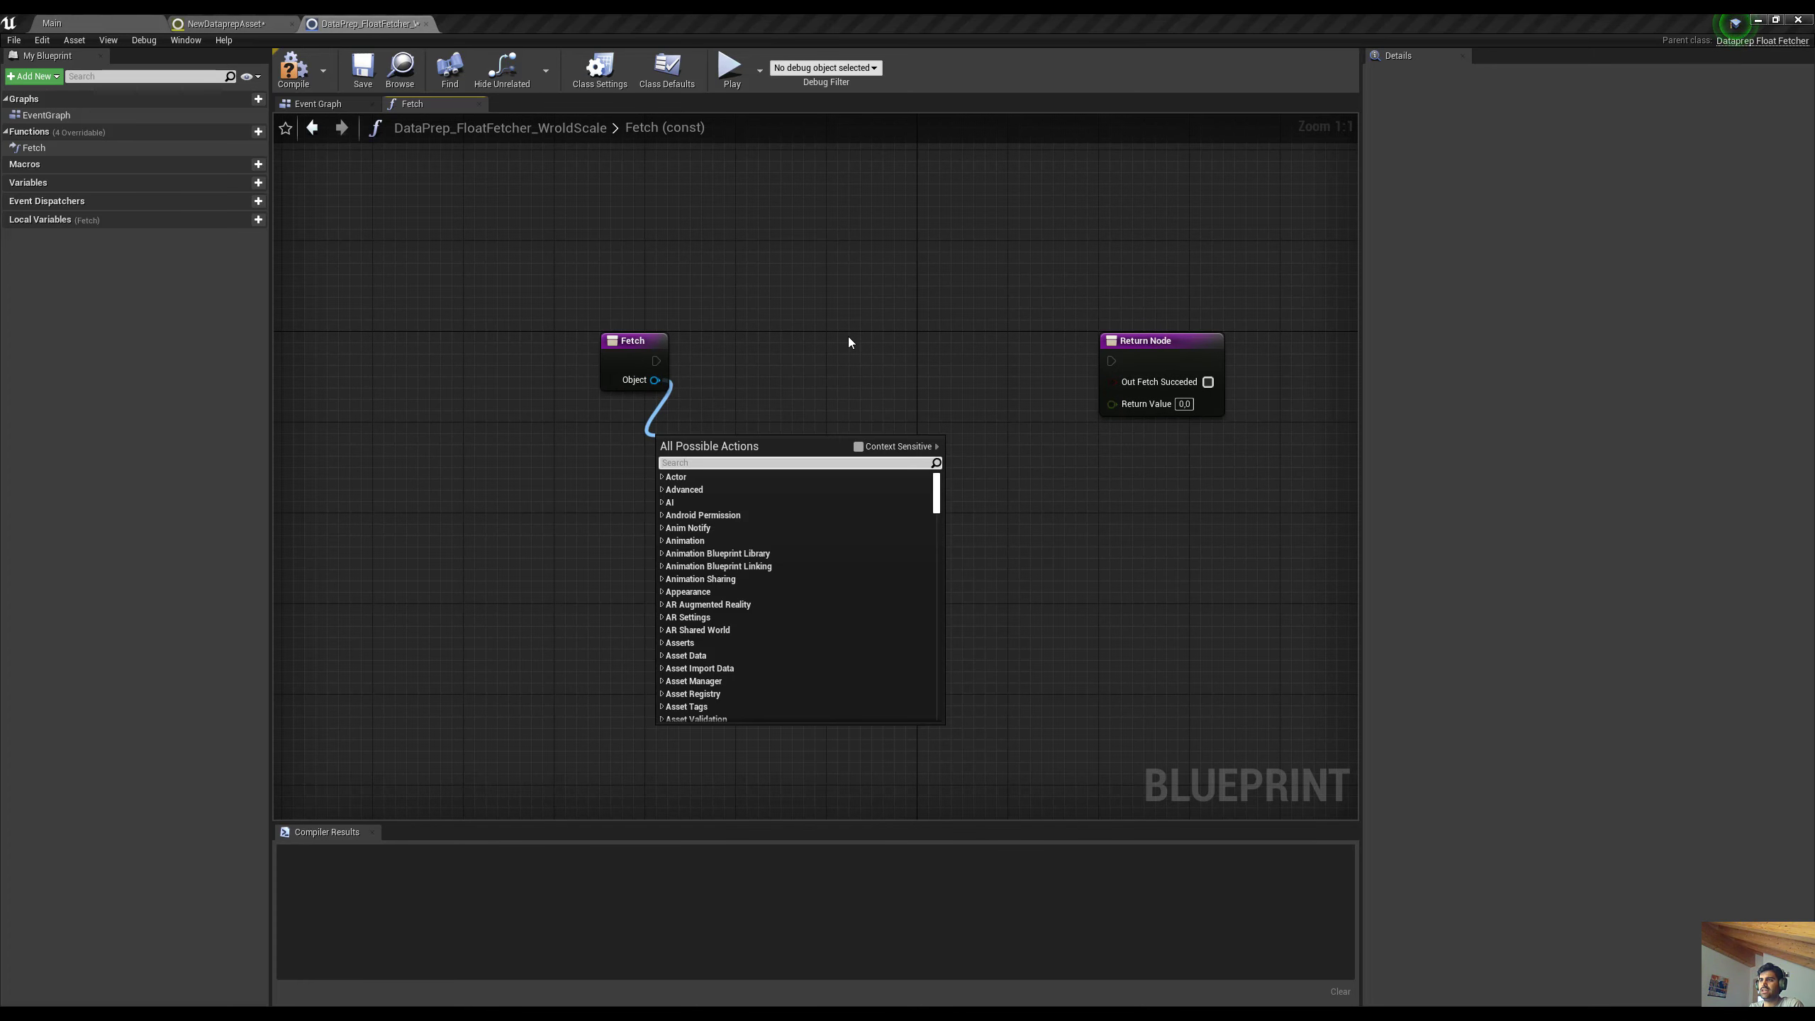
{"action": "type", "text": "cast t"}
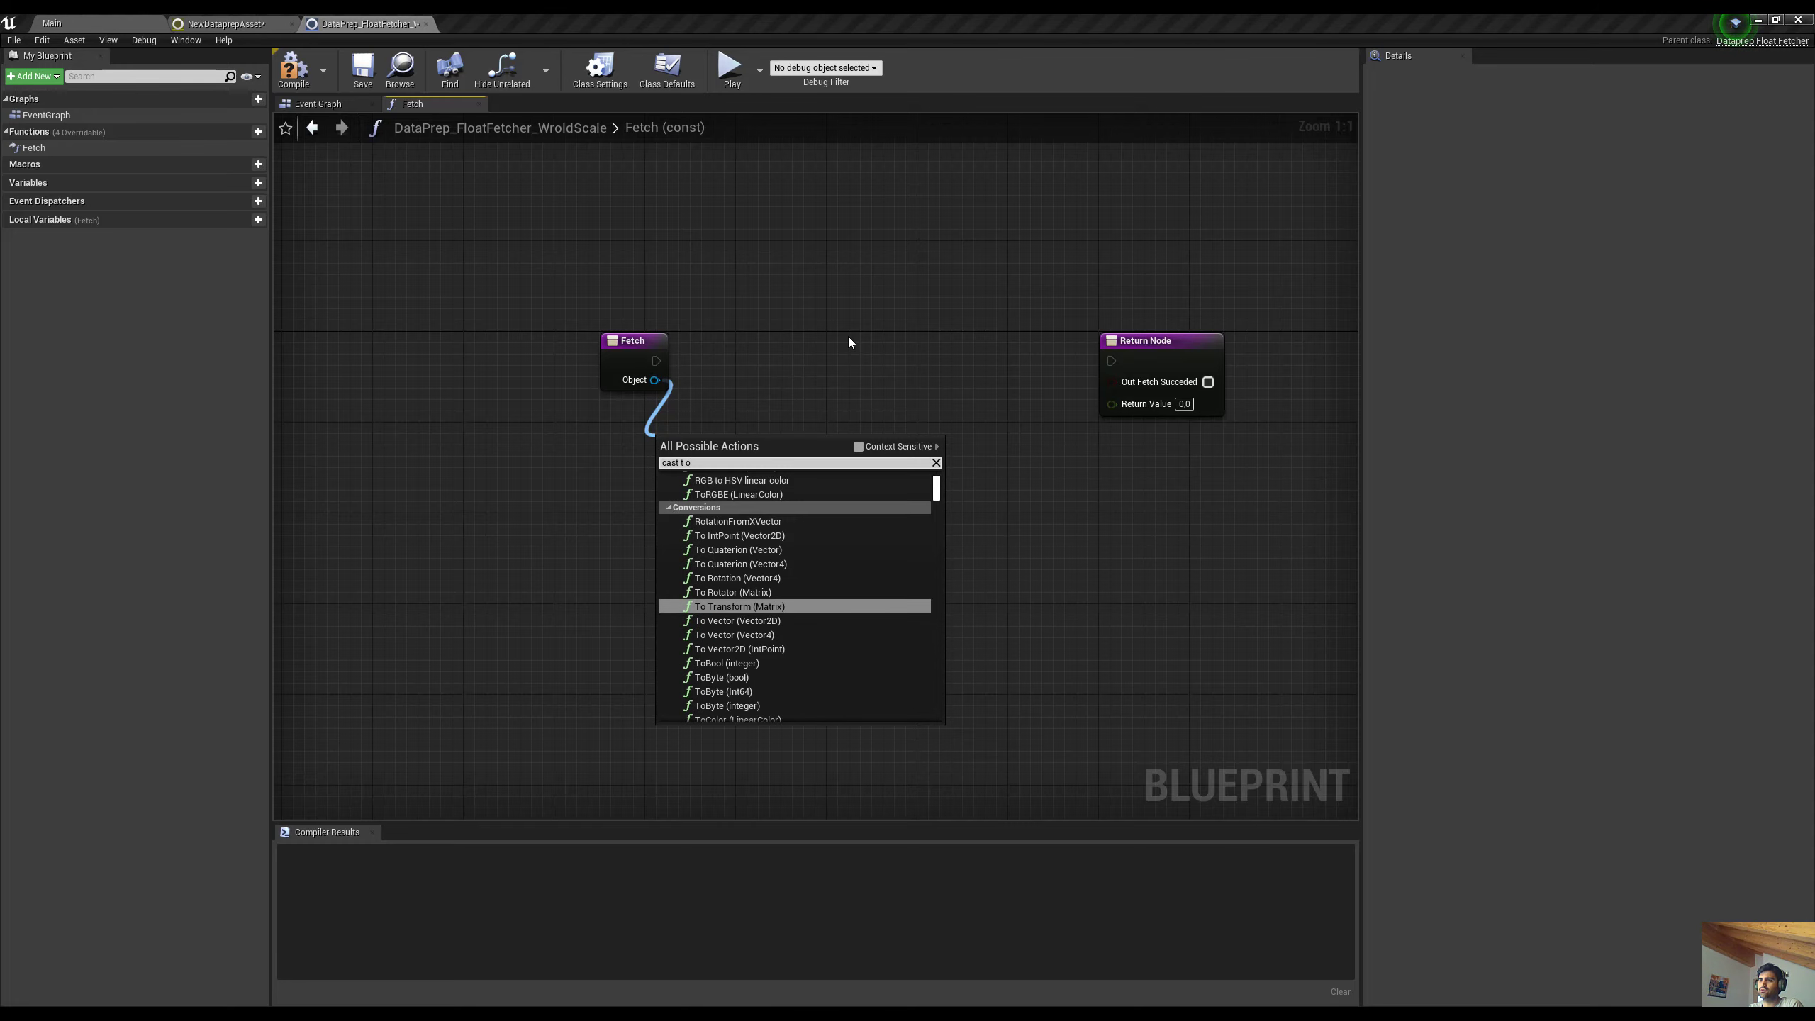
{"action": "type", "text": "o static "}
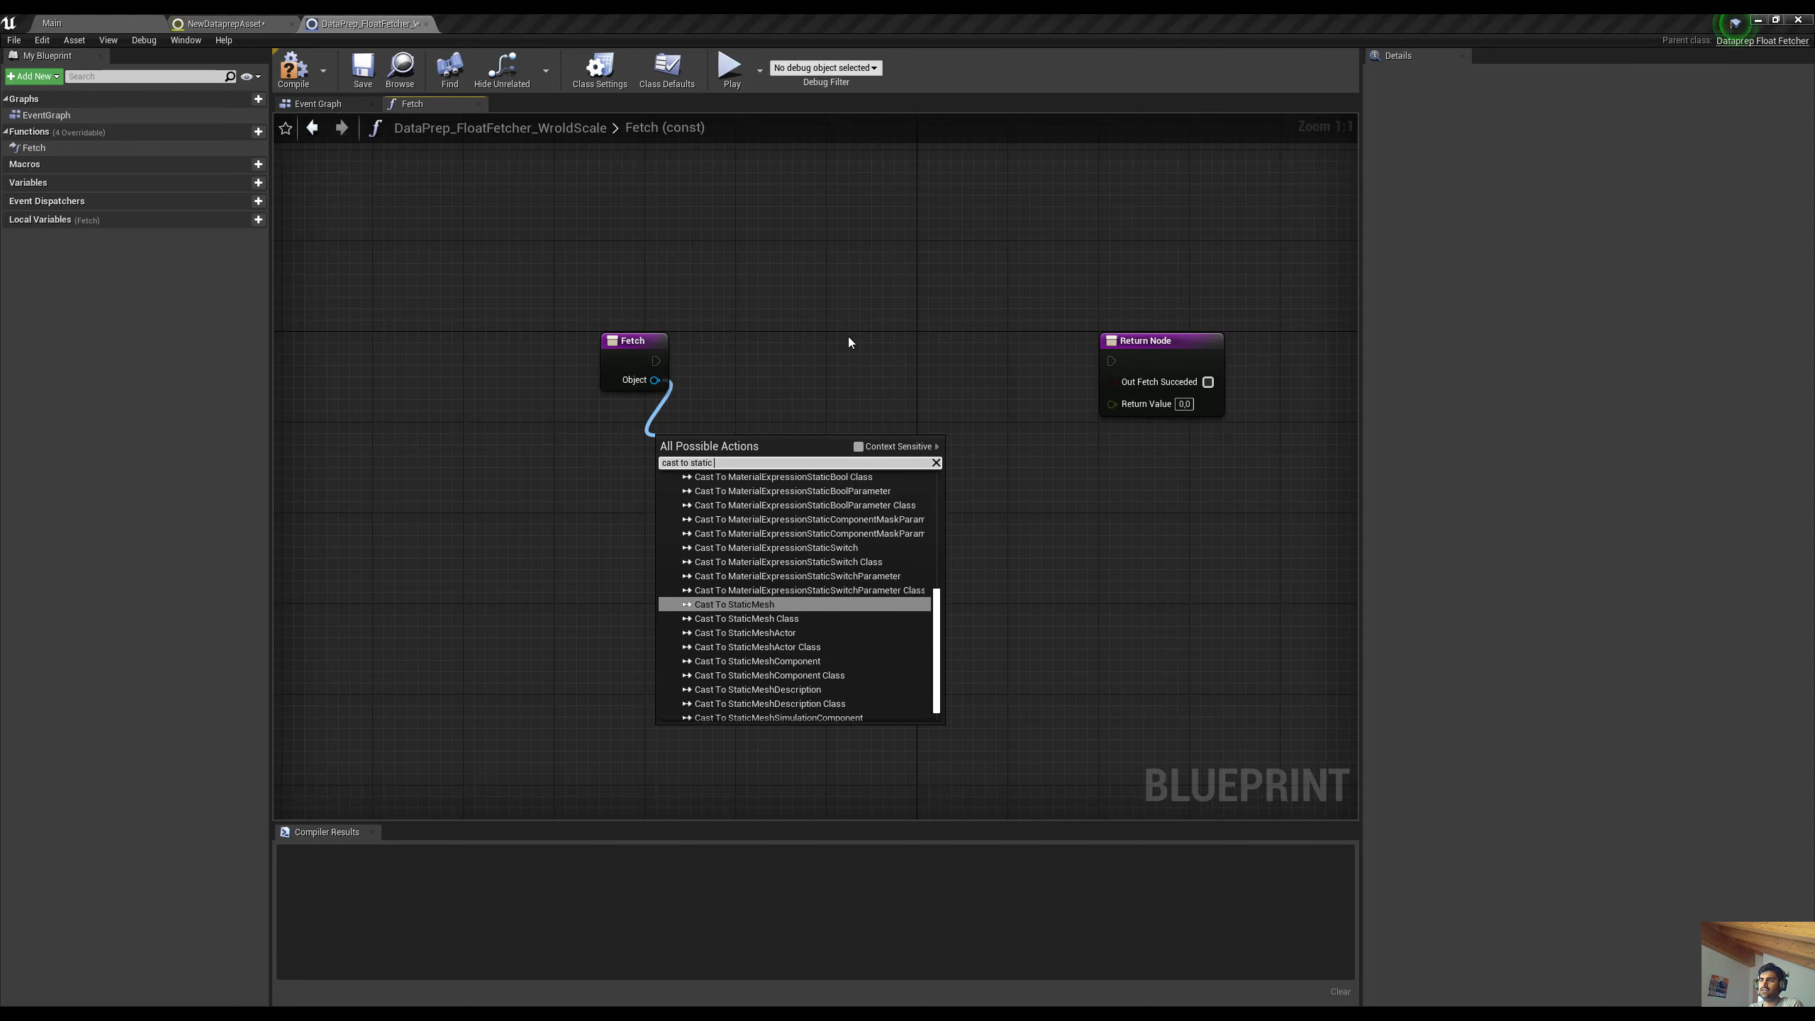
{"action": "type", "text": "mesh actor"}
{"action": "key", "text": "Return"}
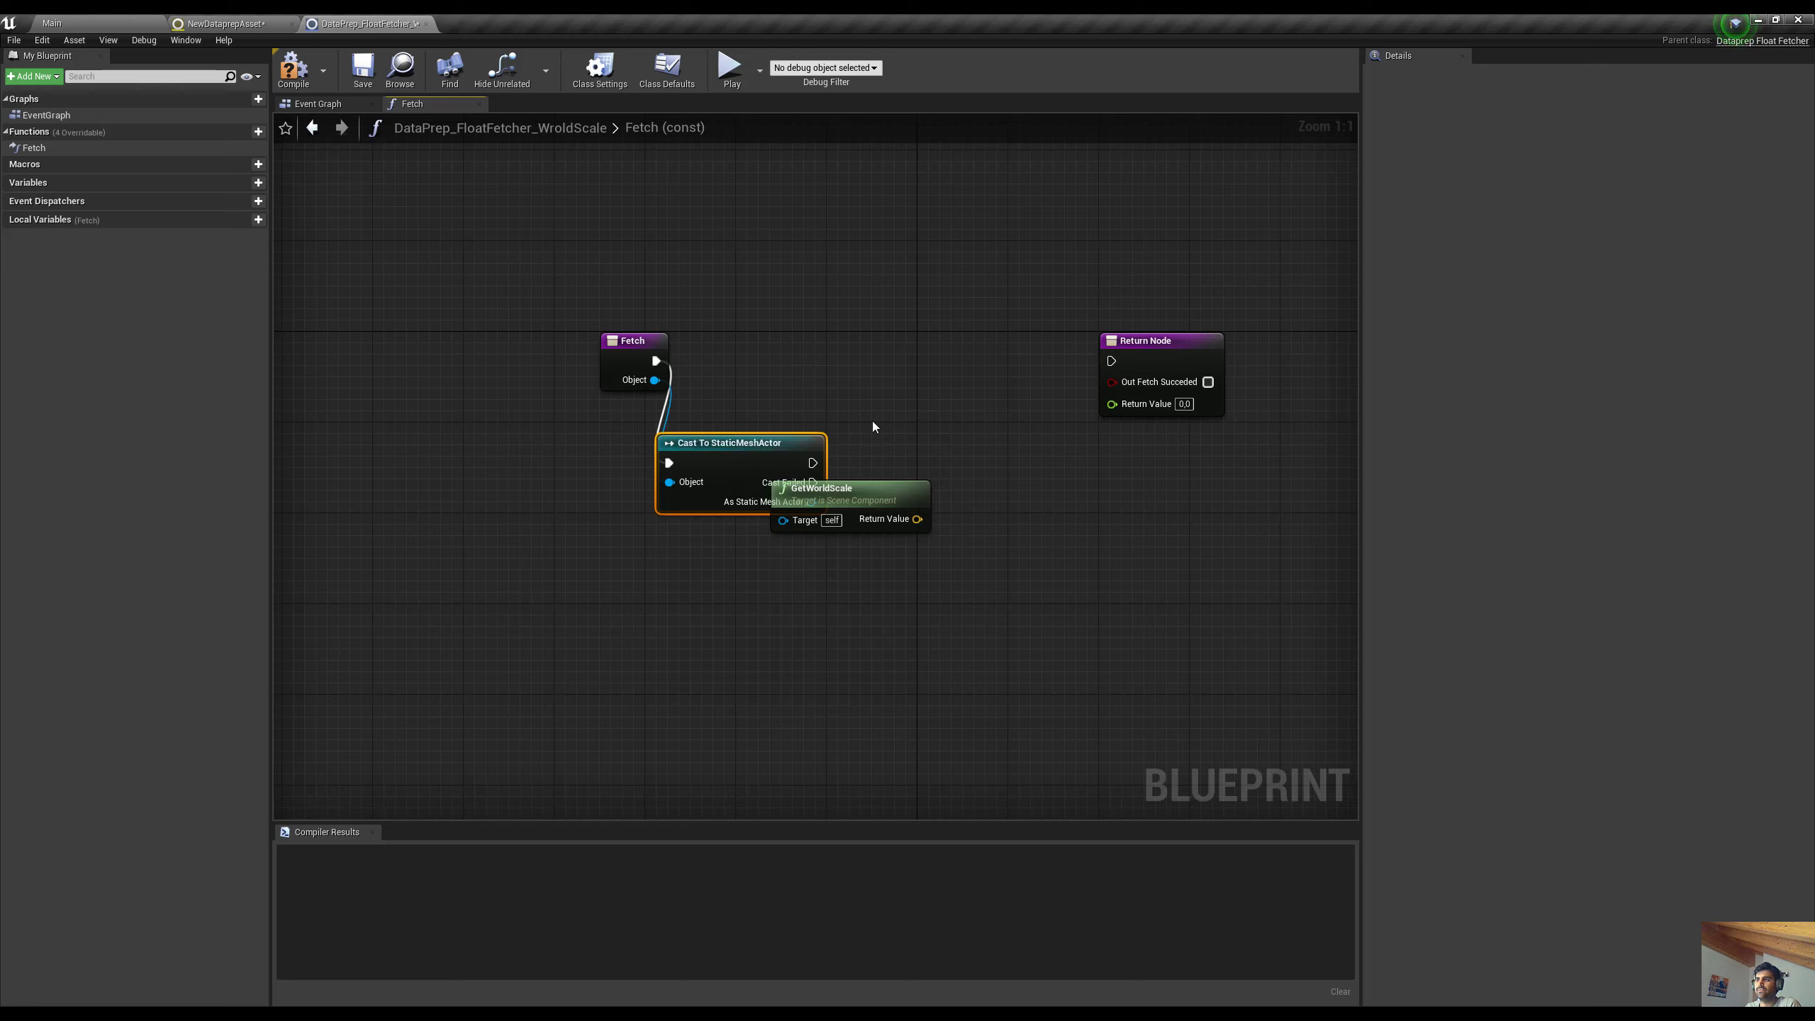
Connect the As Static Mesh Actor output to the GetWorldScale target through its Root Component, and move both nodes clear of the cast
{"action": "left_click_drag", "start_coordinate": [901, 530], "coordinate": [981, 621]}
{"action": "left_click_drag", "start_coordinate": [812, 502], "coordinate": [877, 608]}
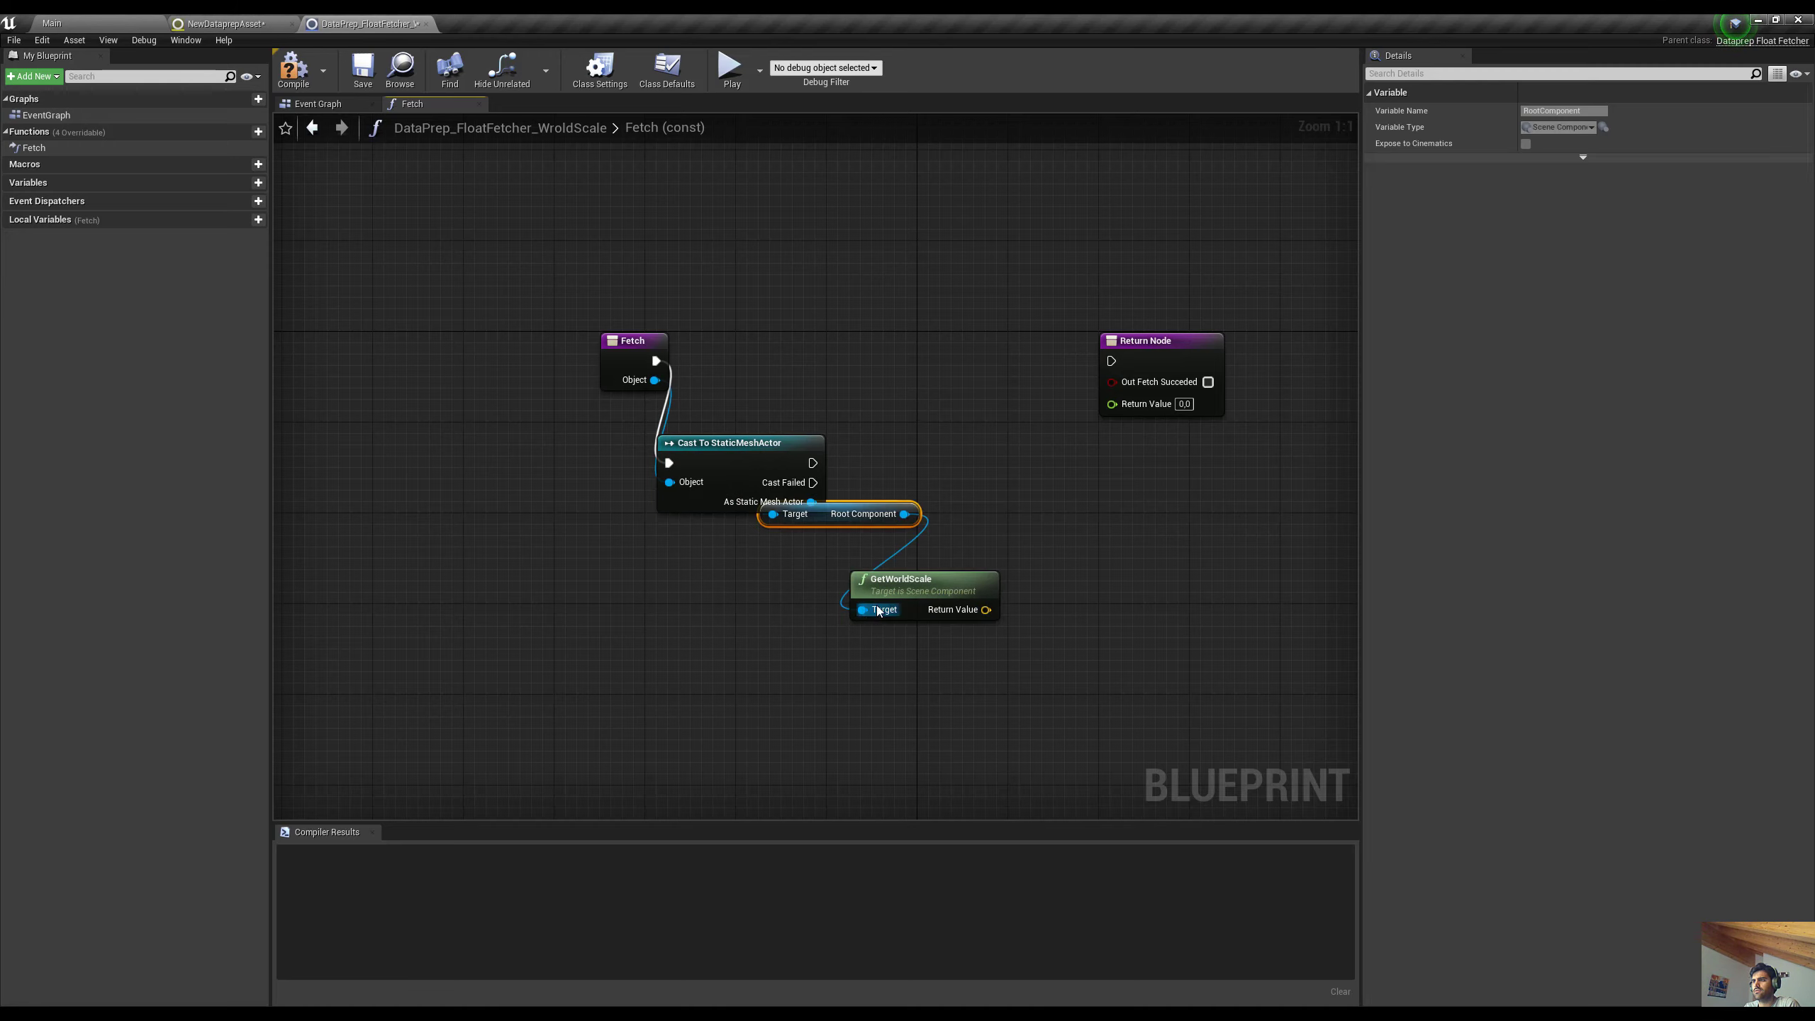
{"action": "left_click_drag", "start_coordinate": [826, 515], "coordinate": [893, 652]}
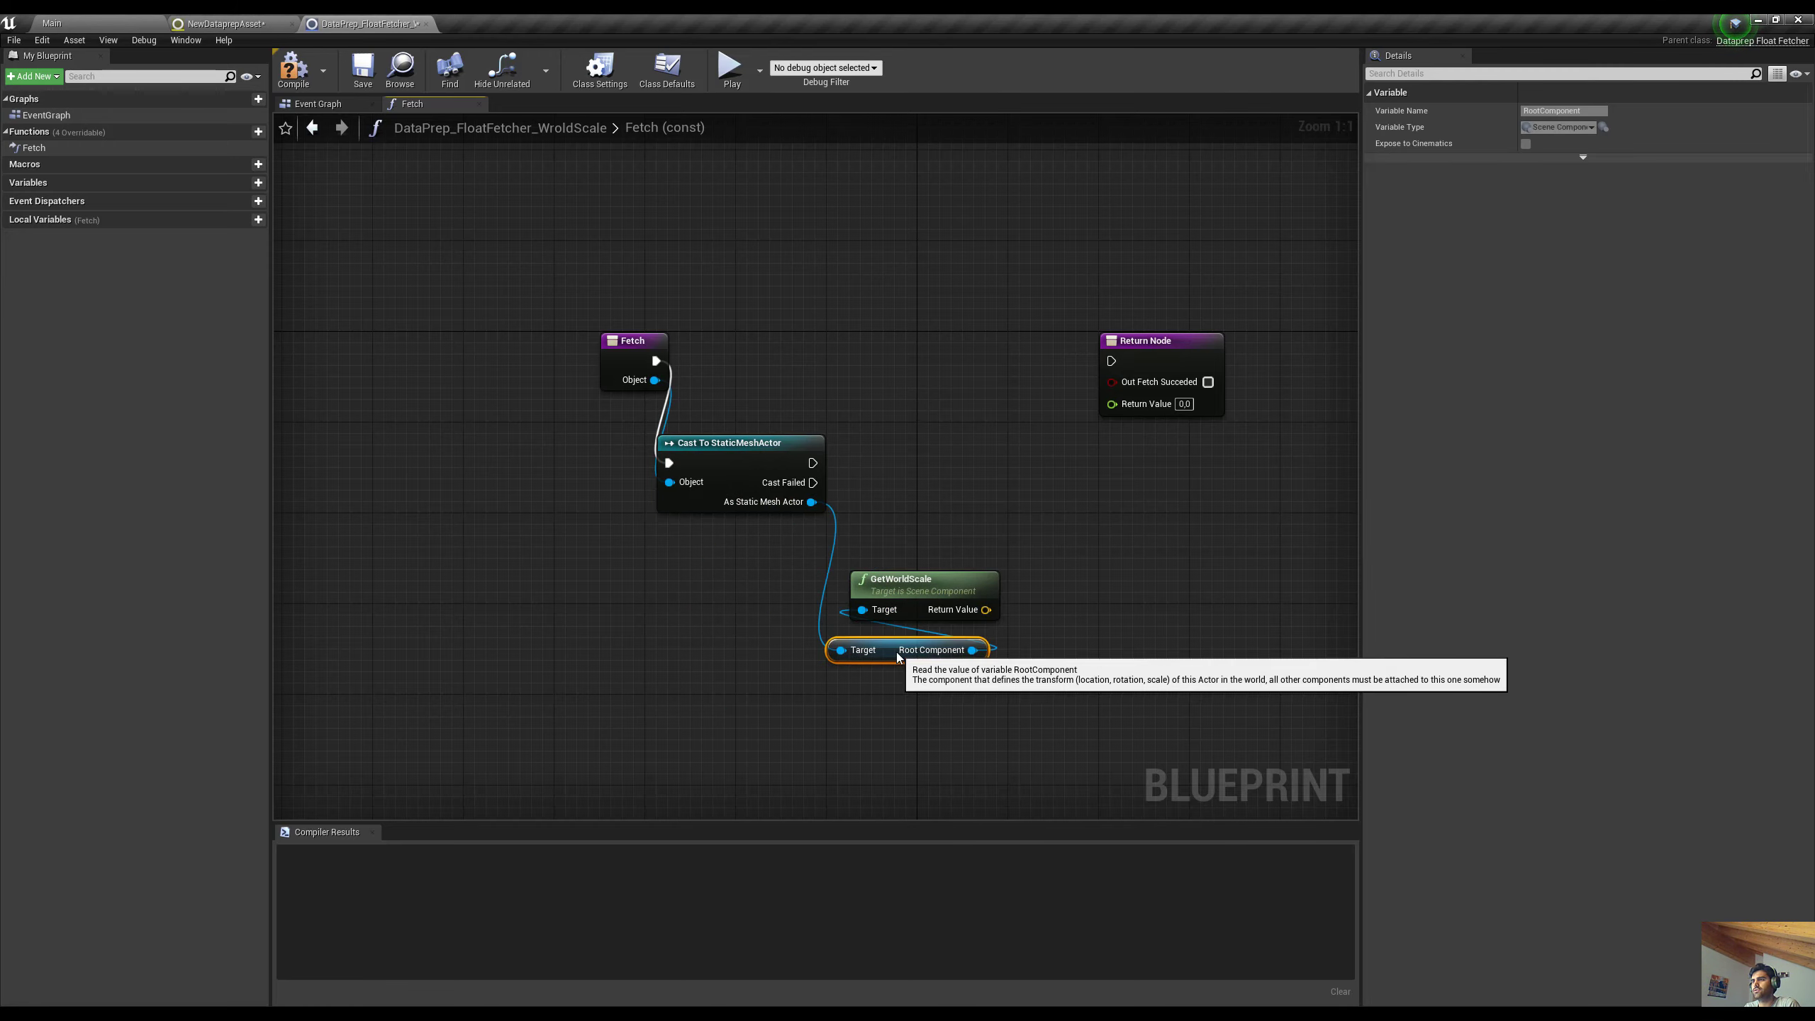
Line up the Fetch node with the cast node and group the GetWorldScale and Root Component nodes together beside the cast
{"action": "left_click_drag", "start_coordinate": [616, 343], "coordinate": [525, 444]}
{"action": "right_click_drag", "start_coordinate": [706, 601], "coordinate": [619, 528]}
{"action": "left_click", "coordinate": [626, 528]}
{"action": "left_click", "coordinate": [855, 573]}
{"action": "left_click", "coordinate": [867, 519], "text": "shift"}
{"action": "left_click_drag", "start_coordinate": [869, 520], "coordinate": [901, 531]}
{"action": "left_click", "coordinate": [871, 639]}
{"action": "left_click", "coordinate": [855, 592]}
{"action": "left_click_drag", "start_coordinate": [849, 592], "coordinate": [856, 594]}
{"action": "right_click_drag", "start_coordinate": [864, 651], "coordinate": [854, 570]}
{"action": "left_click_drag", "start_coordinate": [797, 547], "coordinate": [862, 457]}
{"action": "mouse_move", "coordinate": [882, 375]}
{"action": "right_mouse_down"}
{"action": "mouse_move", "coordinate": [835, 425]}
{"action": "mouse_move", "coordinate": [856, 364]}
{"action": "right_mouse_up"}
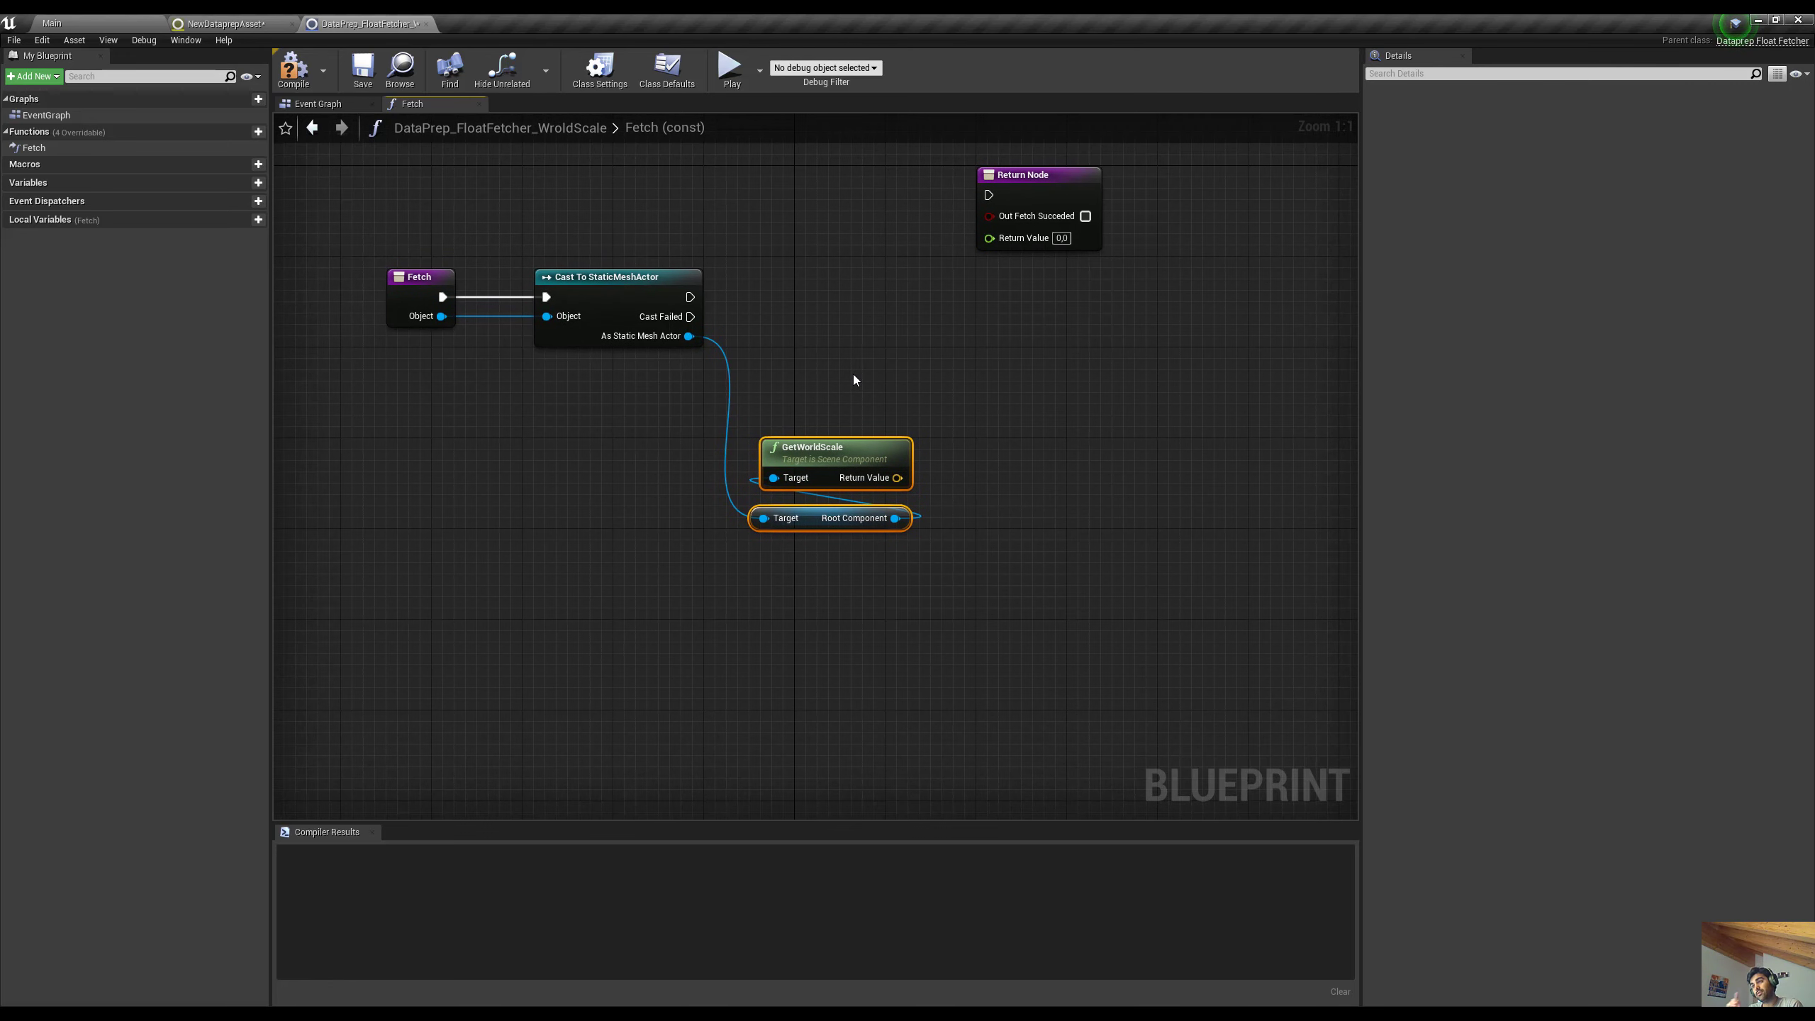
Split the GetWorldScale return value with a Break Vector node and move the Return Node beyond it
{"action": "left_click_drag", "start_coordinate": [898, 478], "coordinate": [1029, 427]}
{"action": "type", "text": "break"}
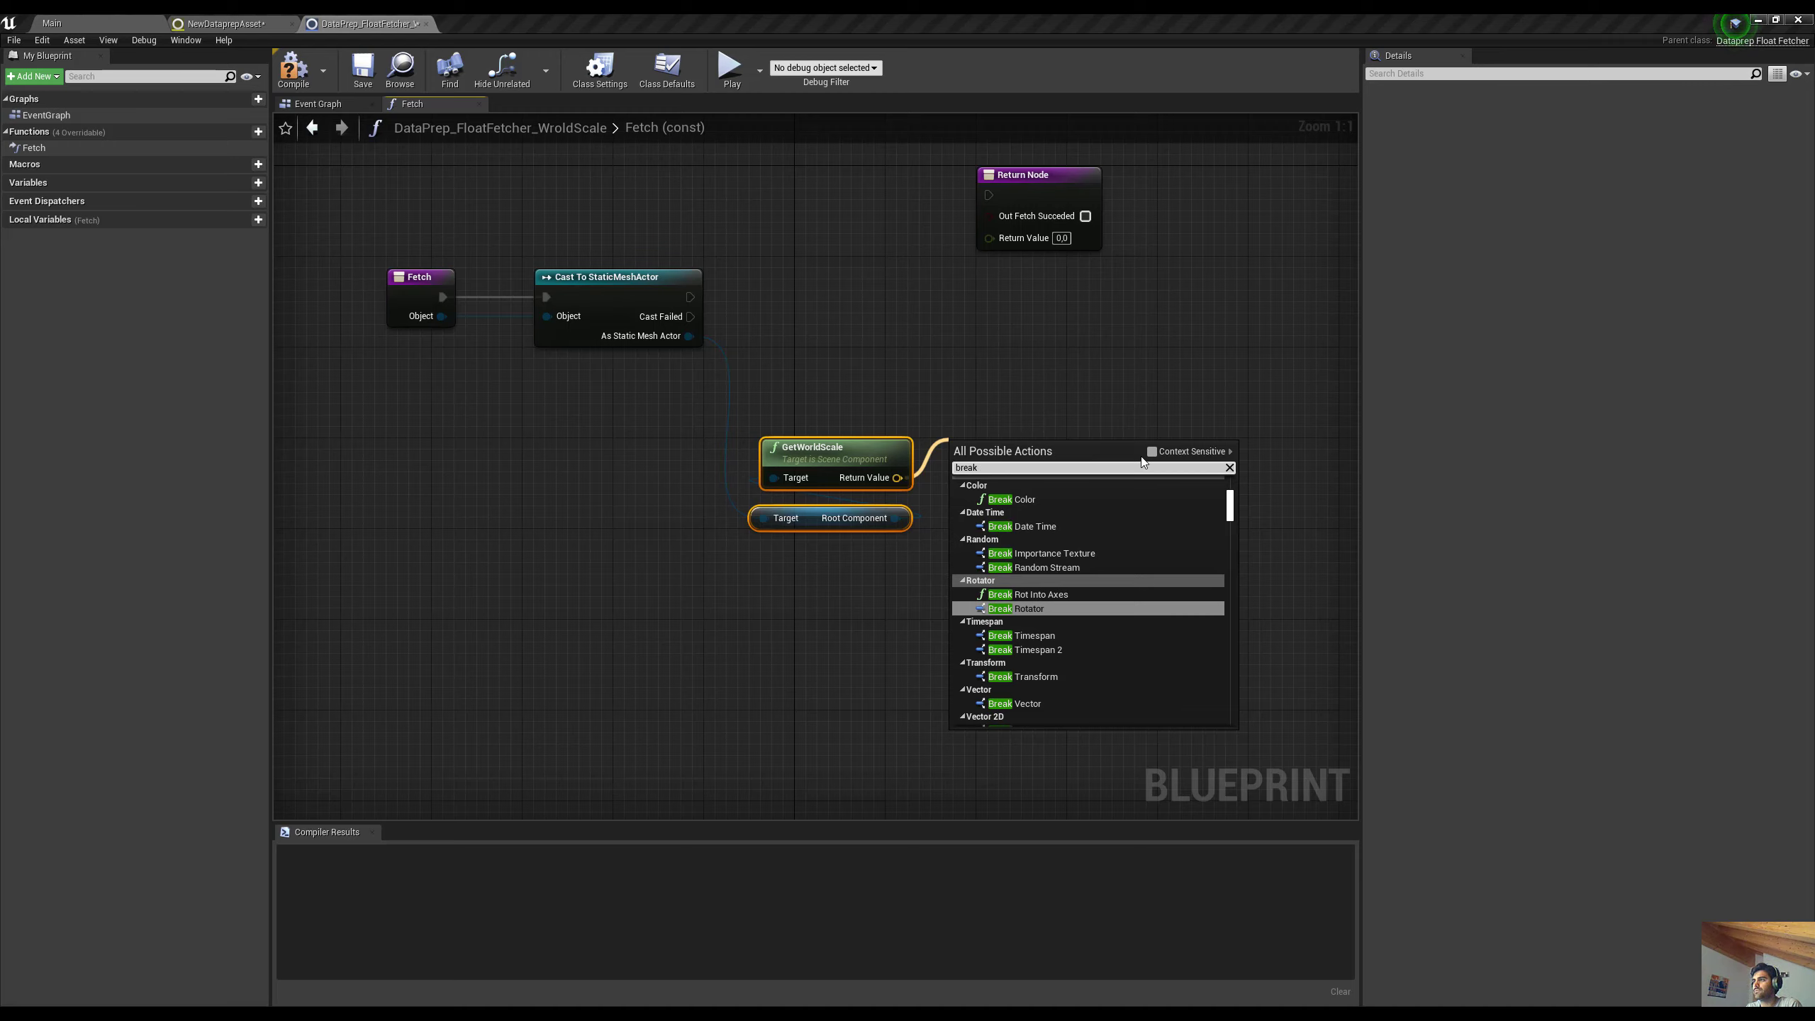
{"action": "type", "text": " vector"}
{"action": "left_click", "coordinate": [971, 478]}
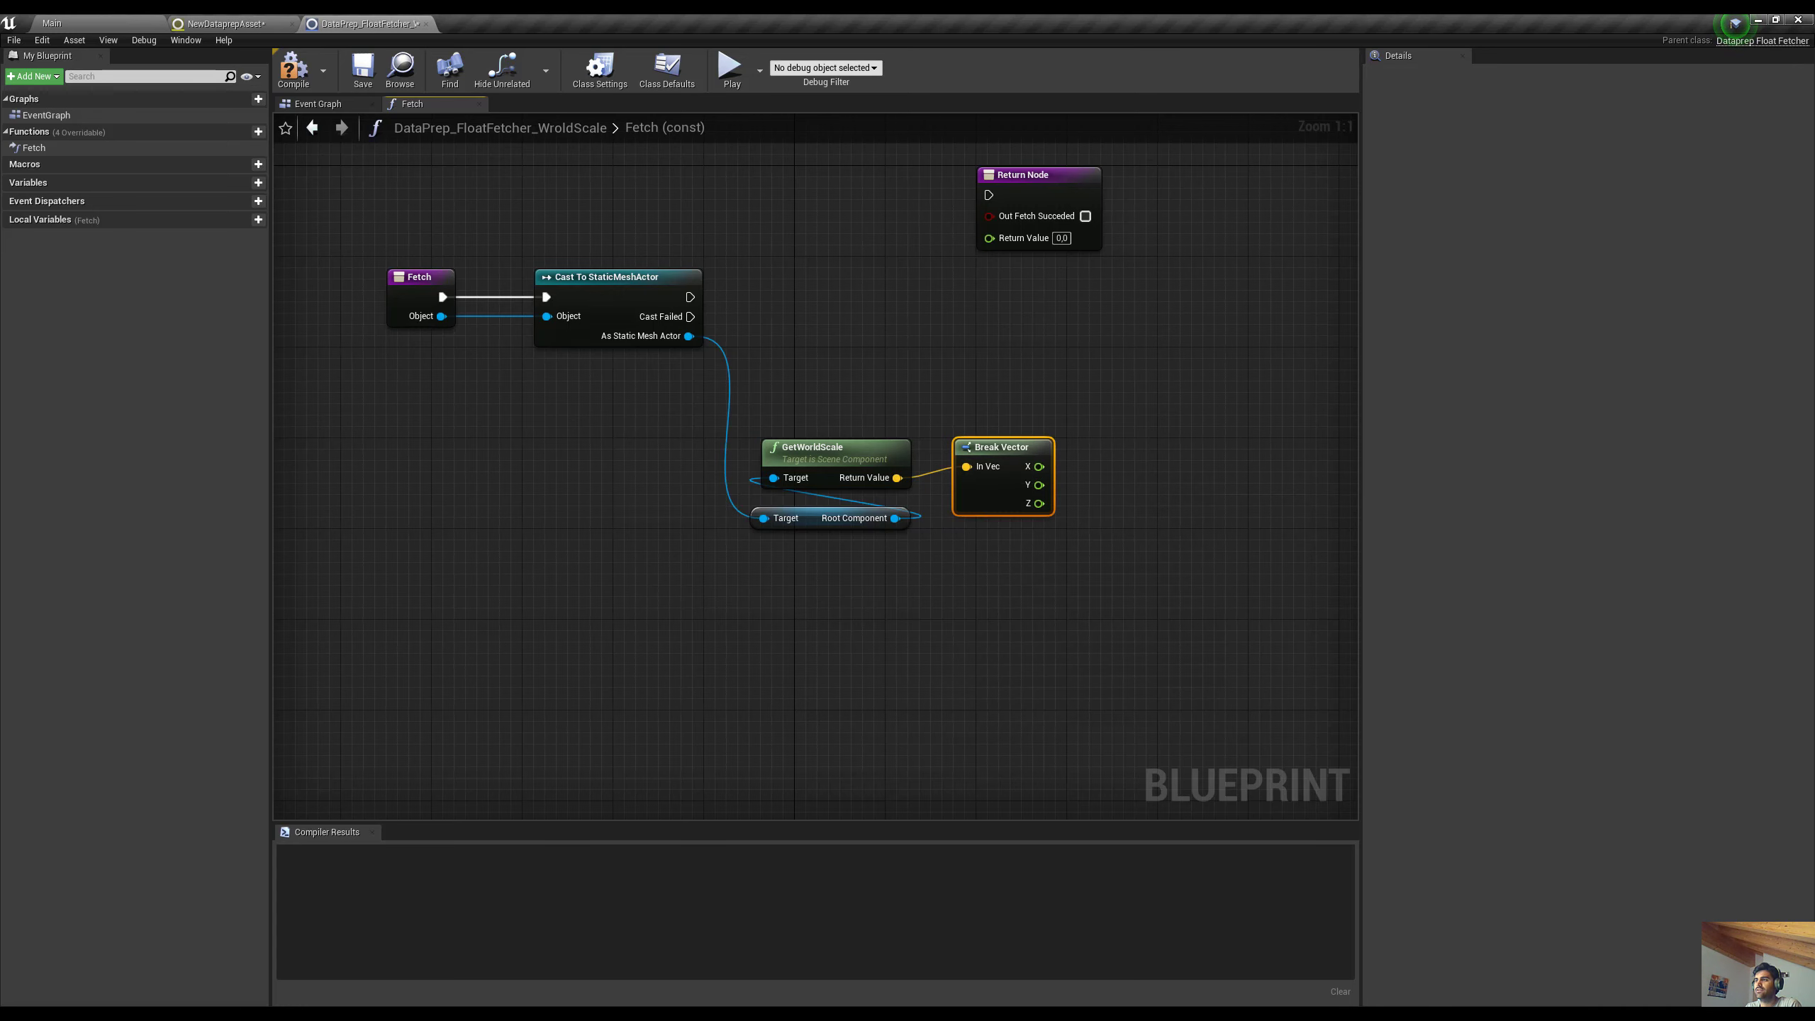
{"action": "right_click_drag", "start_coordinate": [1031, 588], "coordinate": [844, 522]}
{"action": "right_click_drag", "start_coordinate": [676, 569], "coordinate": [676, 622]}
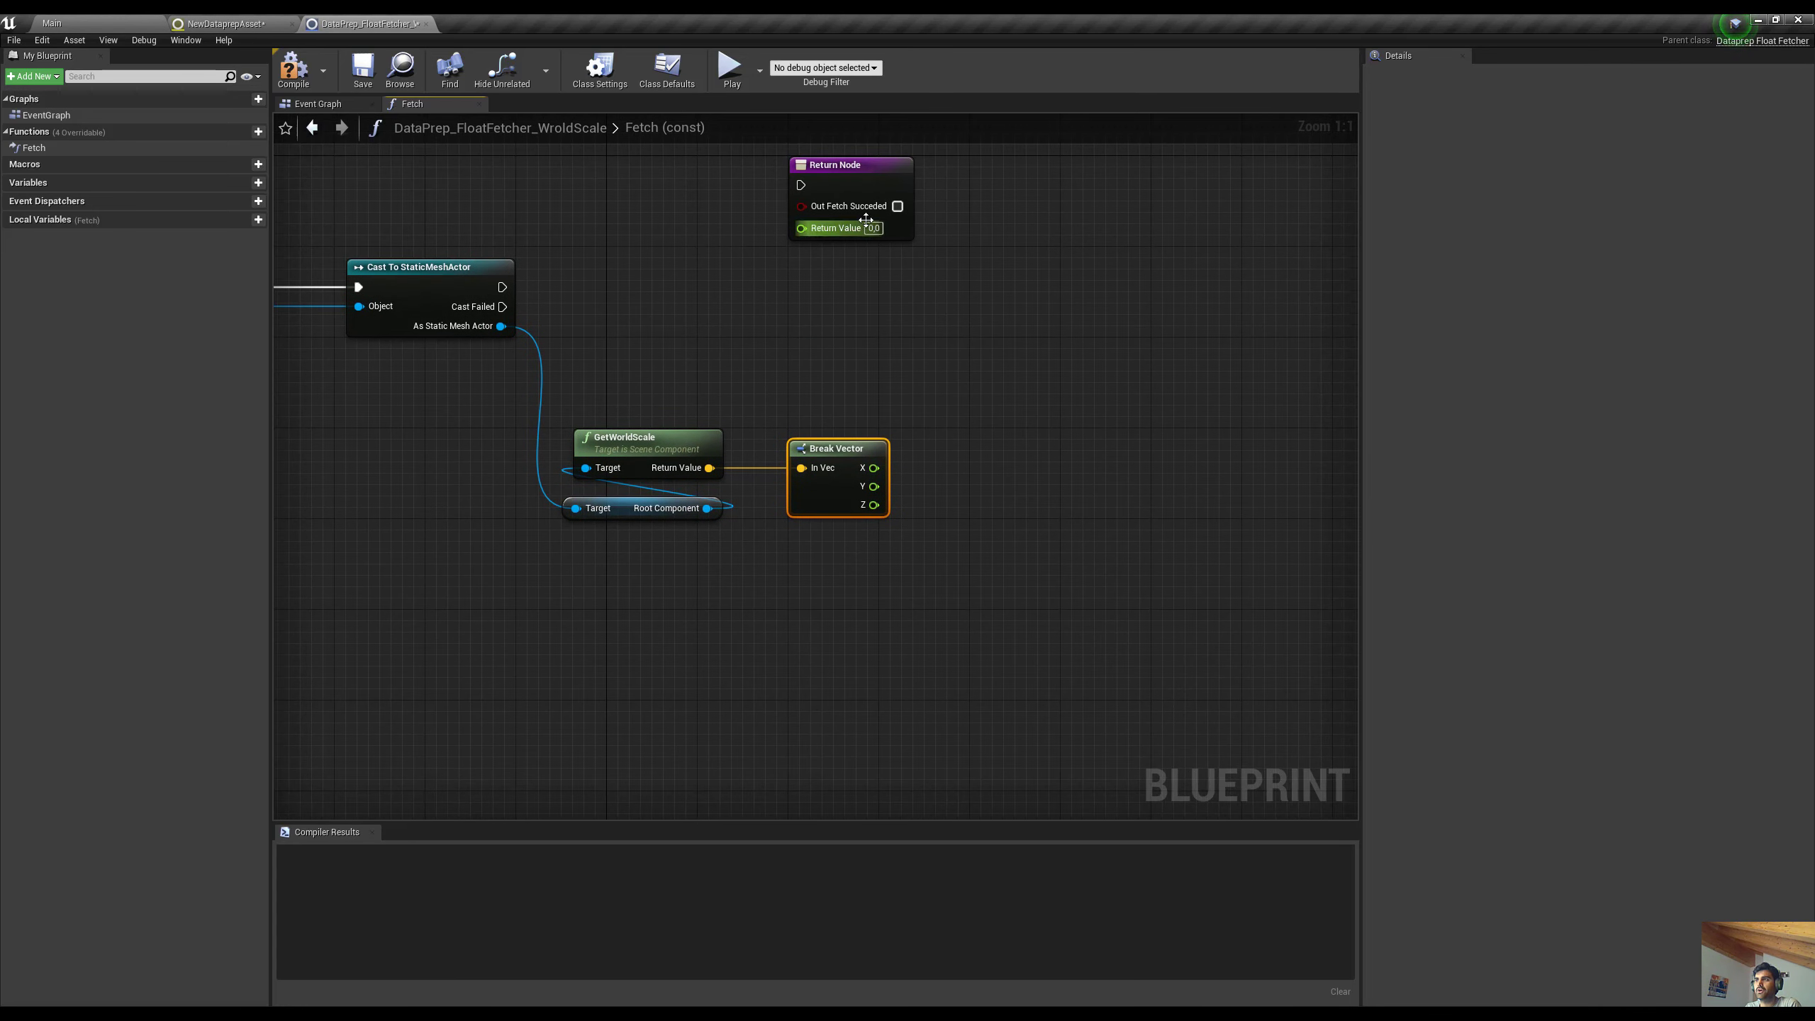
{"action": "left_click_drag", "start_coordinate": [843, 163], "coordinate": [1014, 237]}
{"action": "right_click_drag", "start_coordinate": [717, 309], "coordinate": [843, 336]}
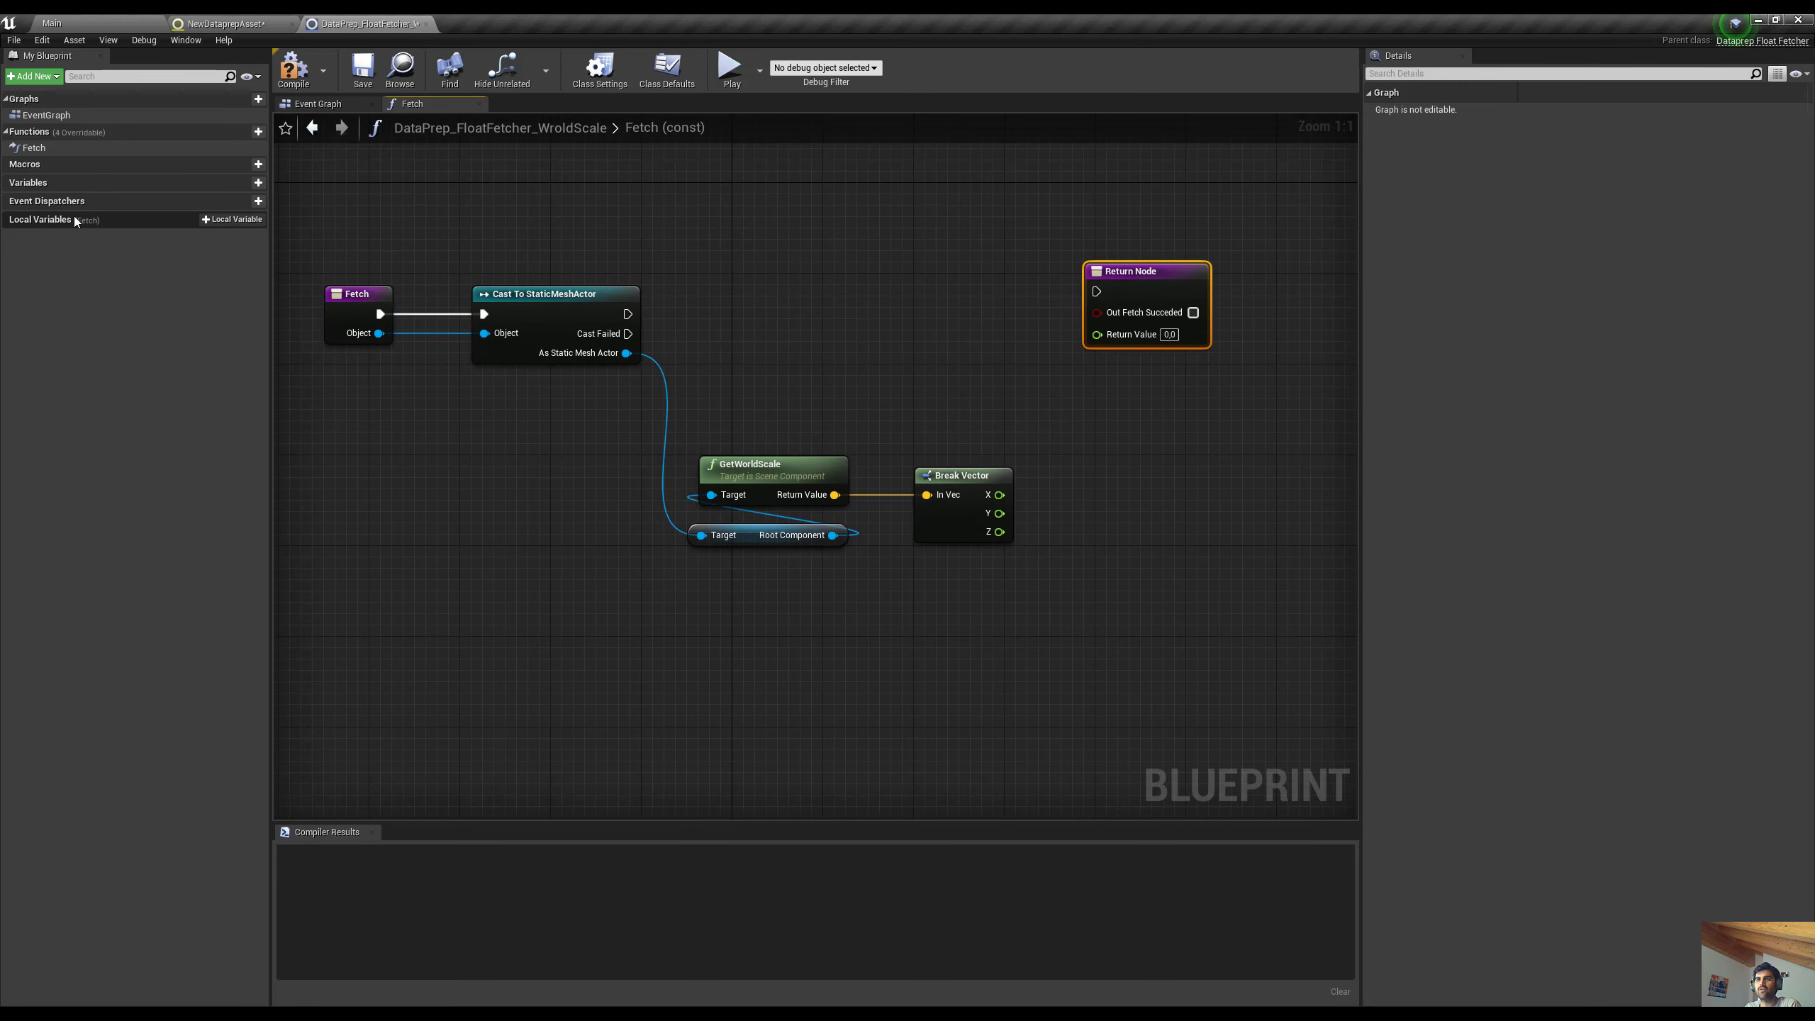
Add a blueprint variable named Scale Axis and make it instance editable
{"action": "left_click", "coordinate": [242, 183]}
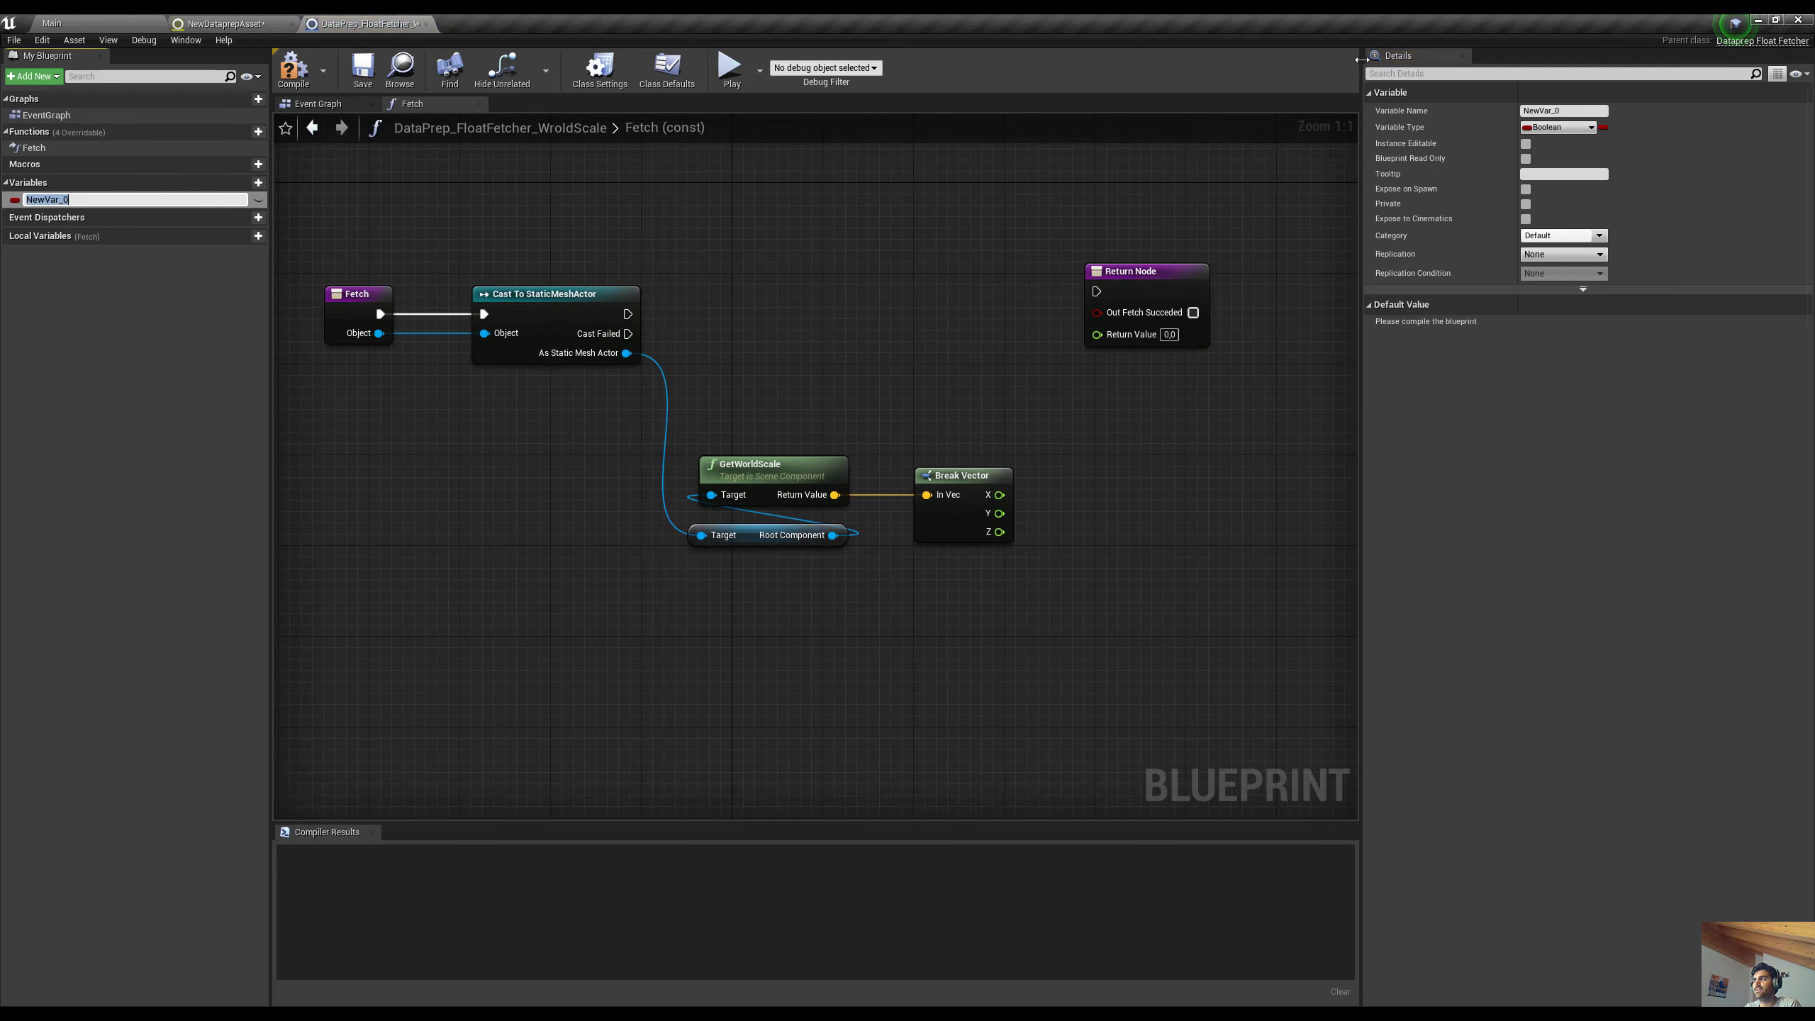
{"action": "left_click", "coordinate": [1571, 177]}
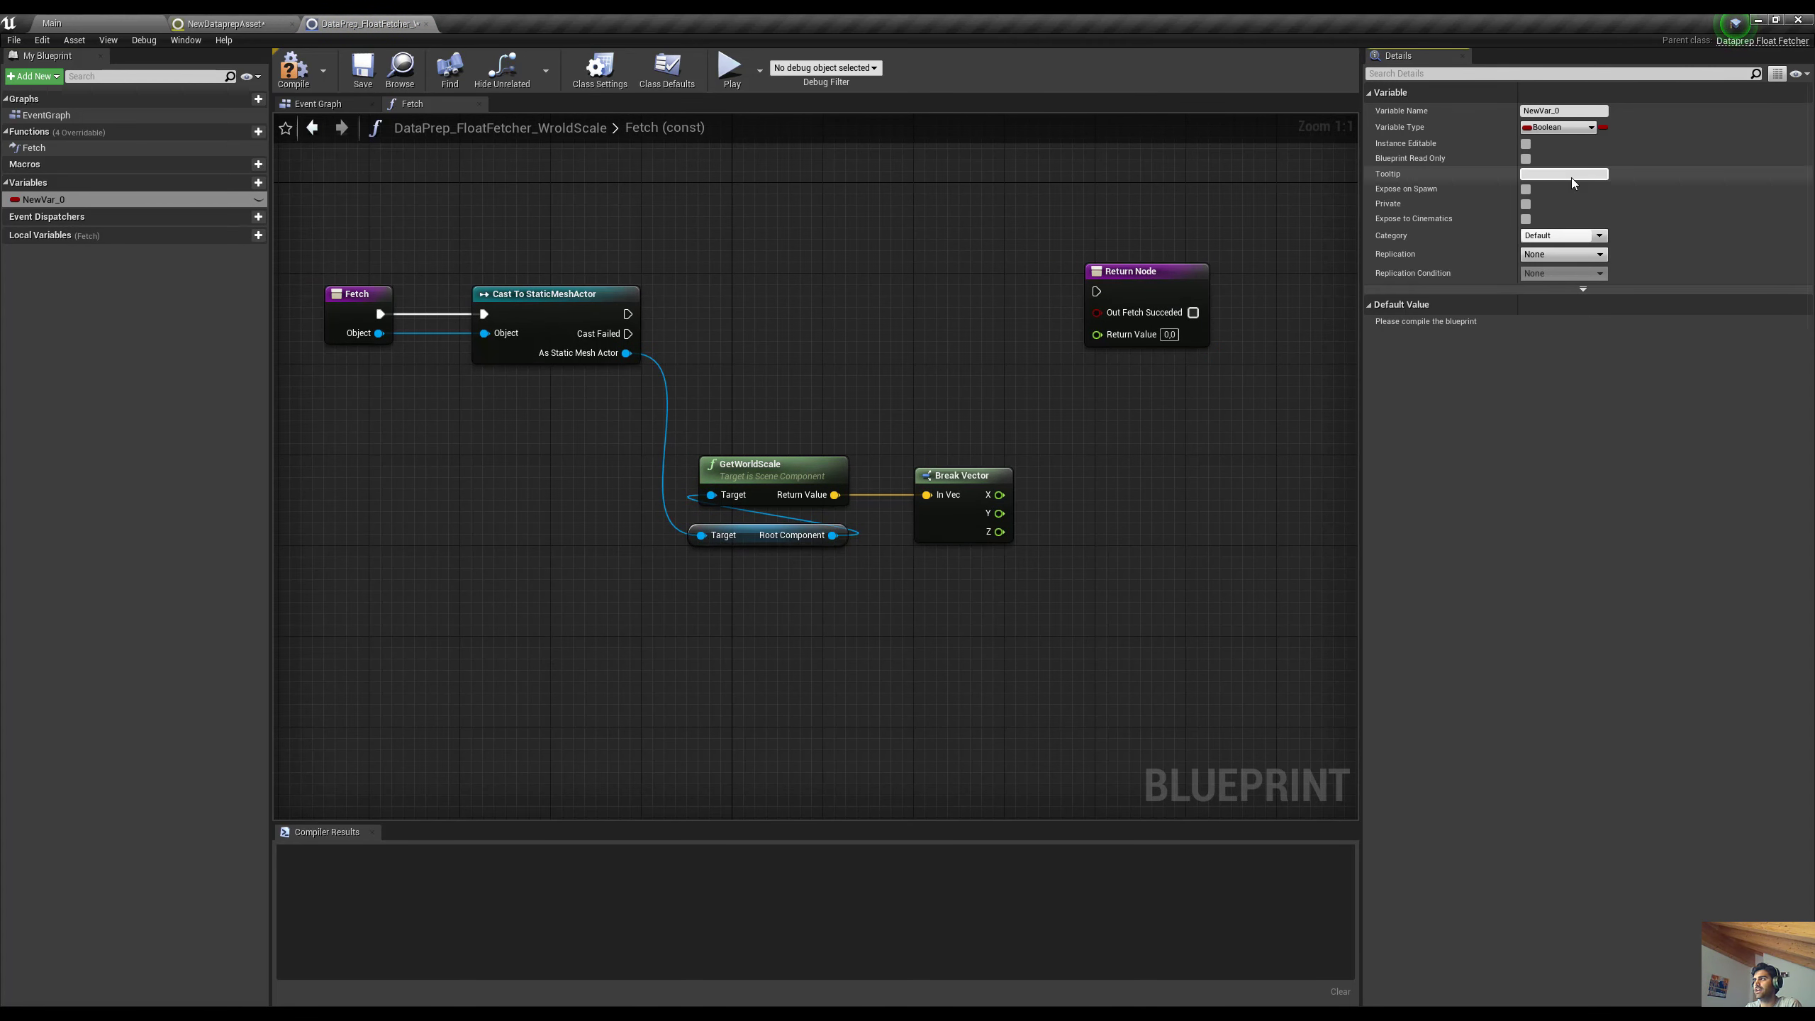
{"action": "left_click", "coordinate": [1568, 111]}
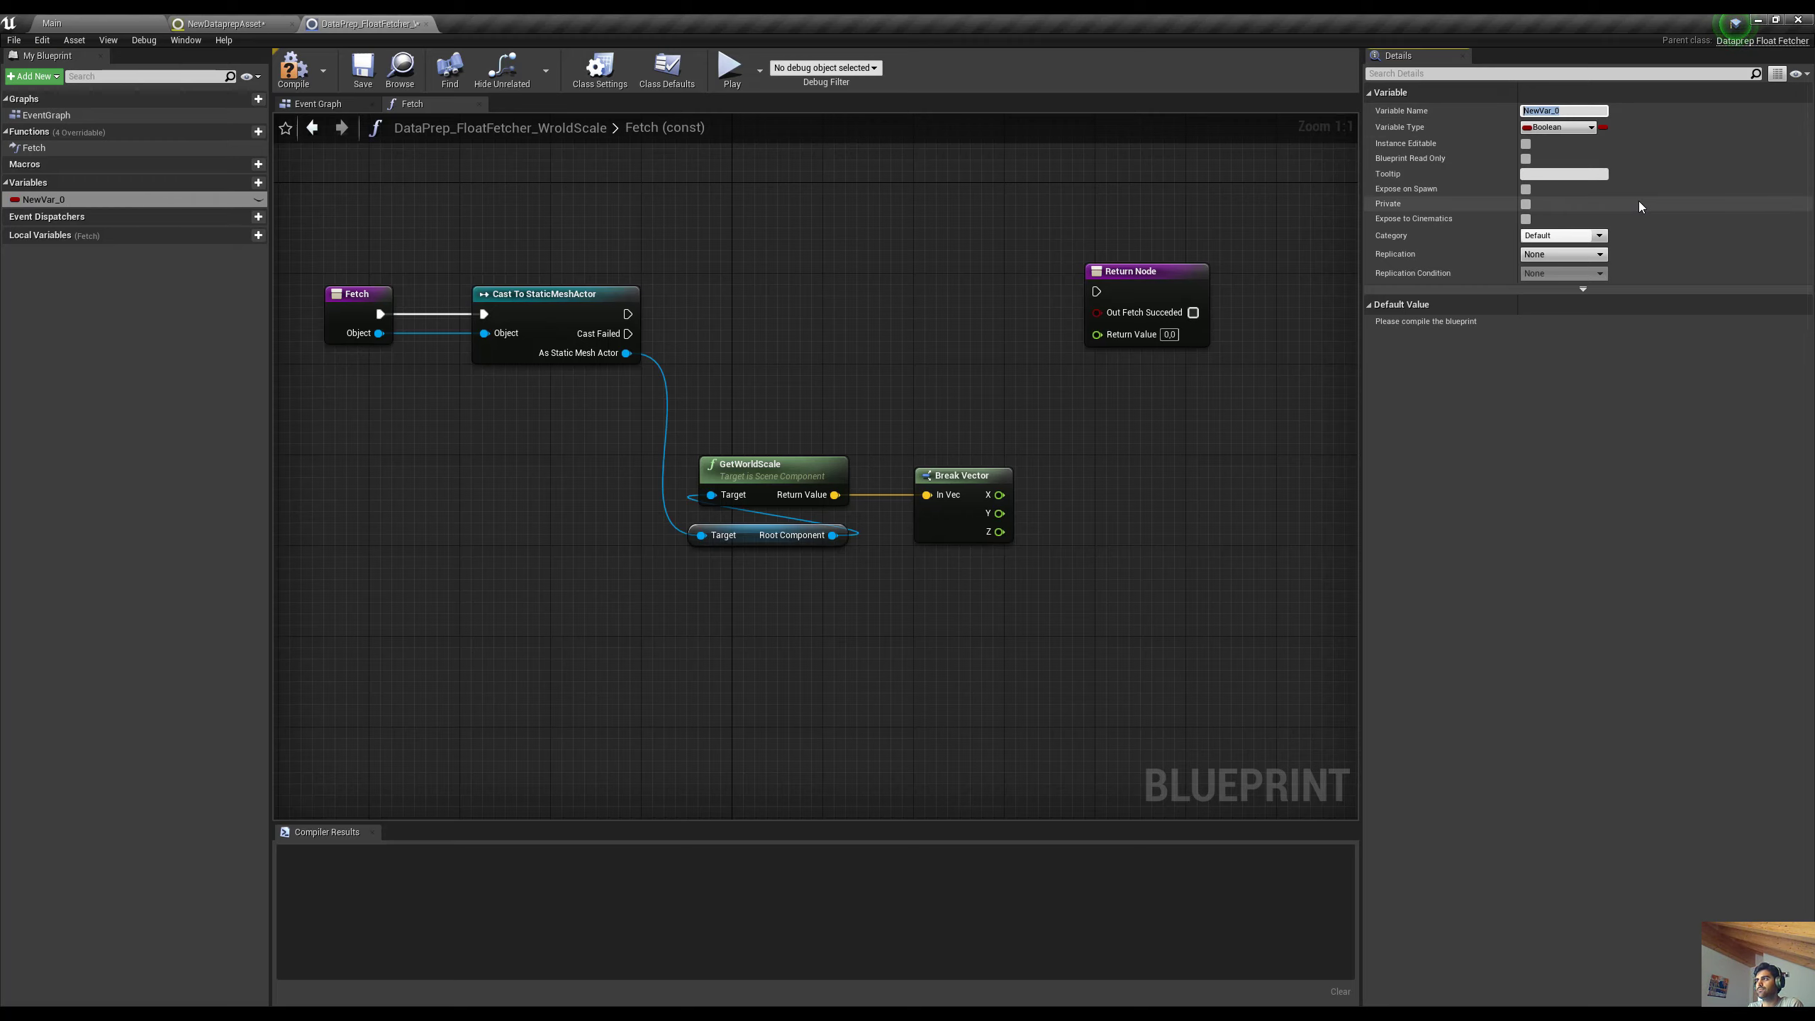
{"action": "type", "text": "Sacle"}
{"action": "key", "text": "BackSpace"}
{"action": "key", "text": "BackSpace"}
{"action": "key", "text": "BackSpace"}
{"action": "key", "text": "BackSpace"}
{"action": "key", "text": "BackSpace"}
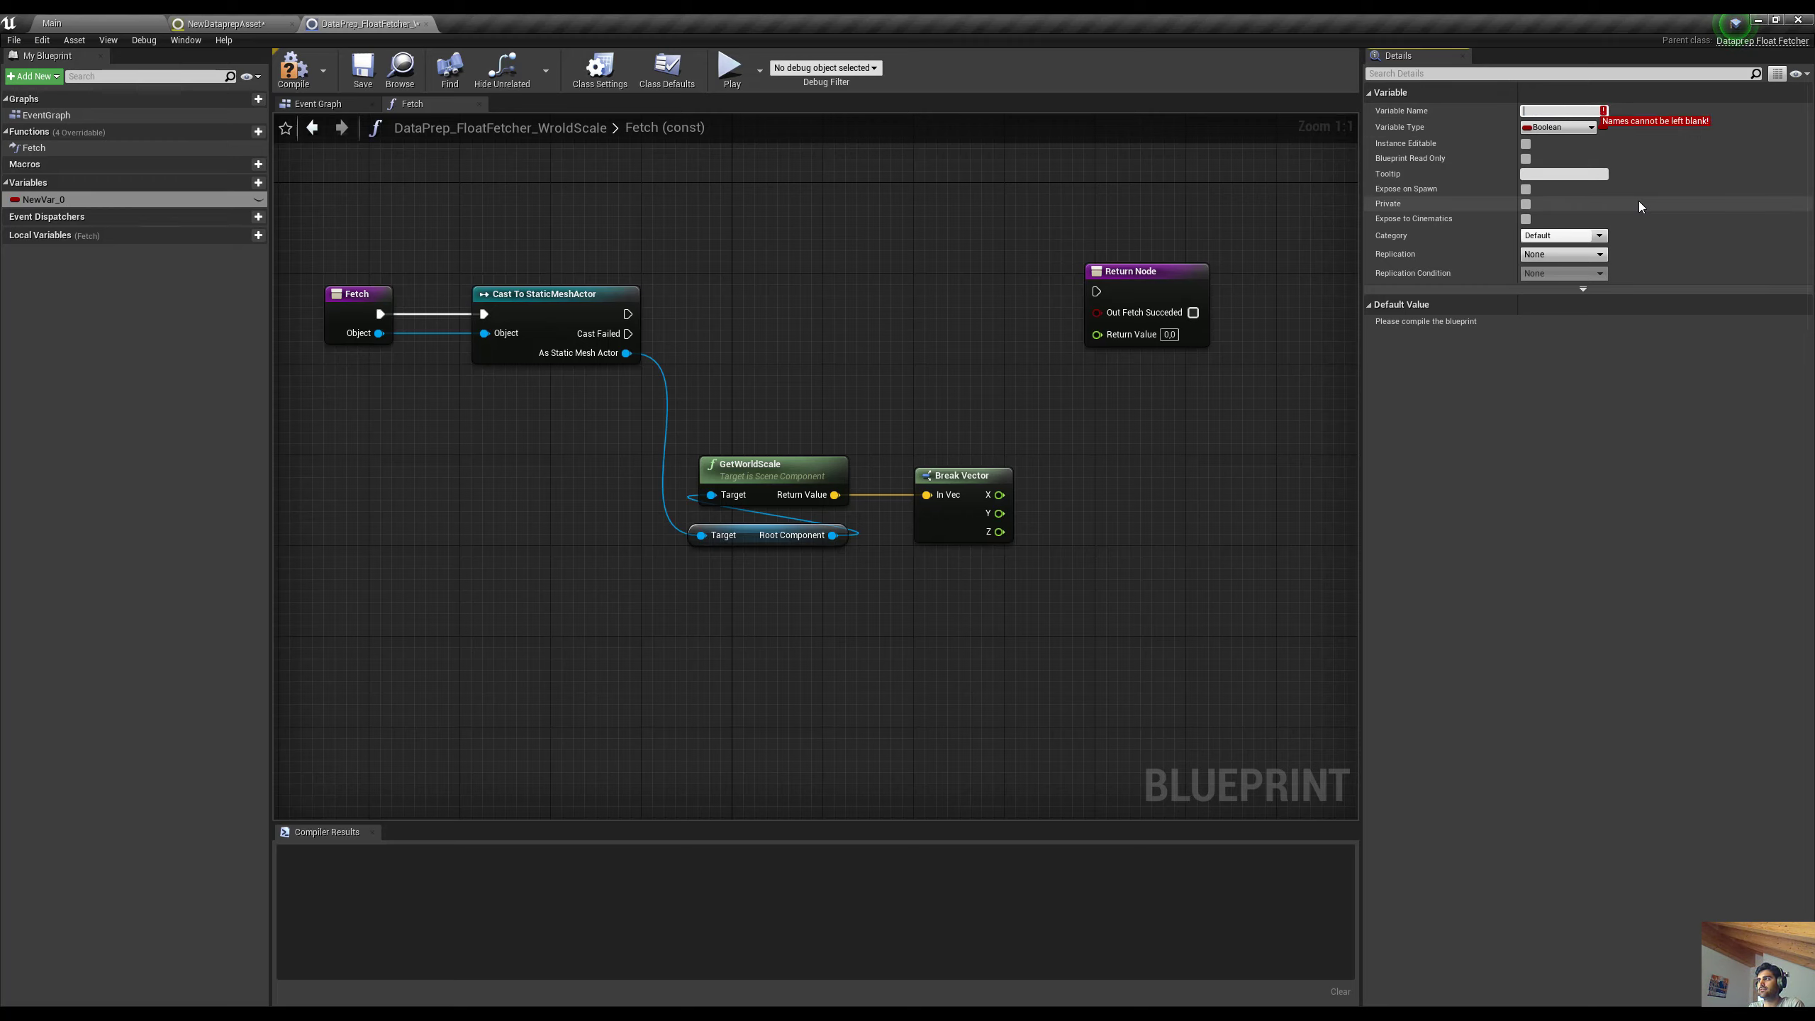
{"action": "type", "text": "Asc"}
{"action": "key", "text": "BackSpace"}
{"action": "key", "text": "BackSpace"}
{"action": "key", "text": "BackSpace"}
{"action": "type", "text": "Sc"}
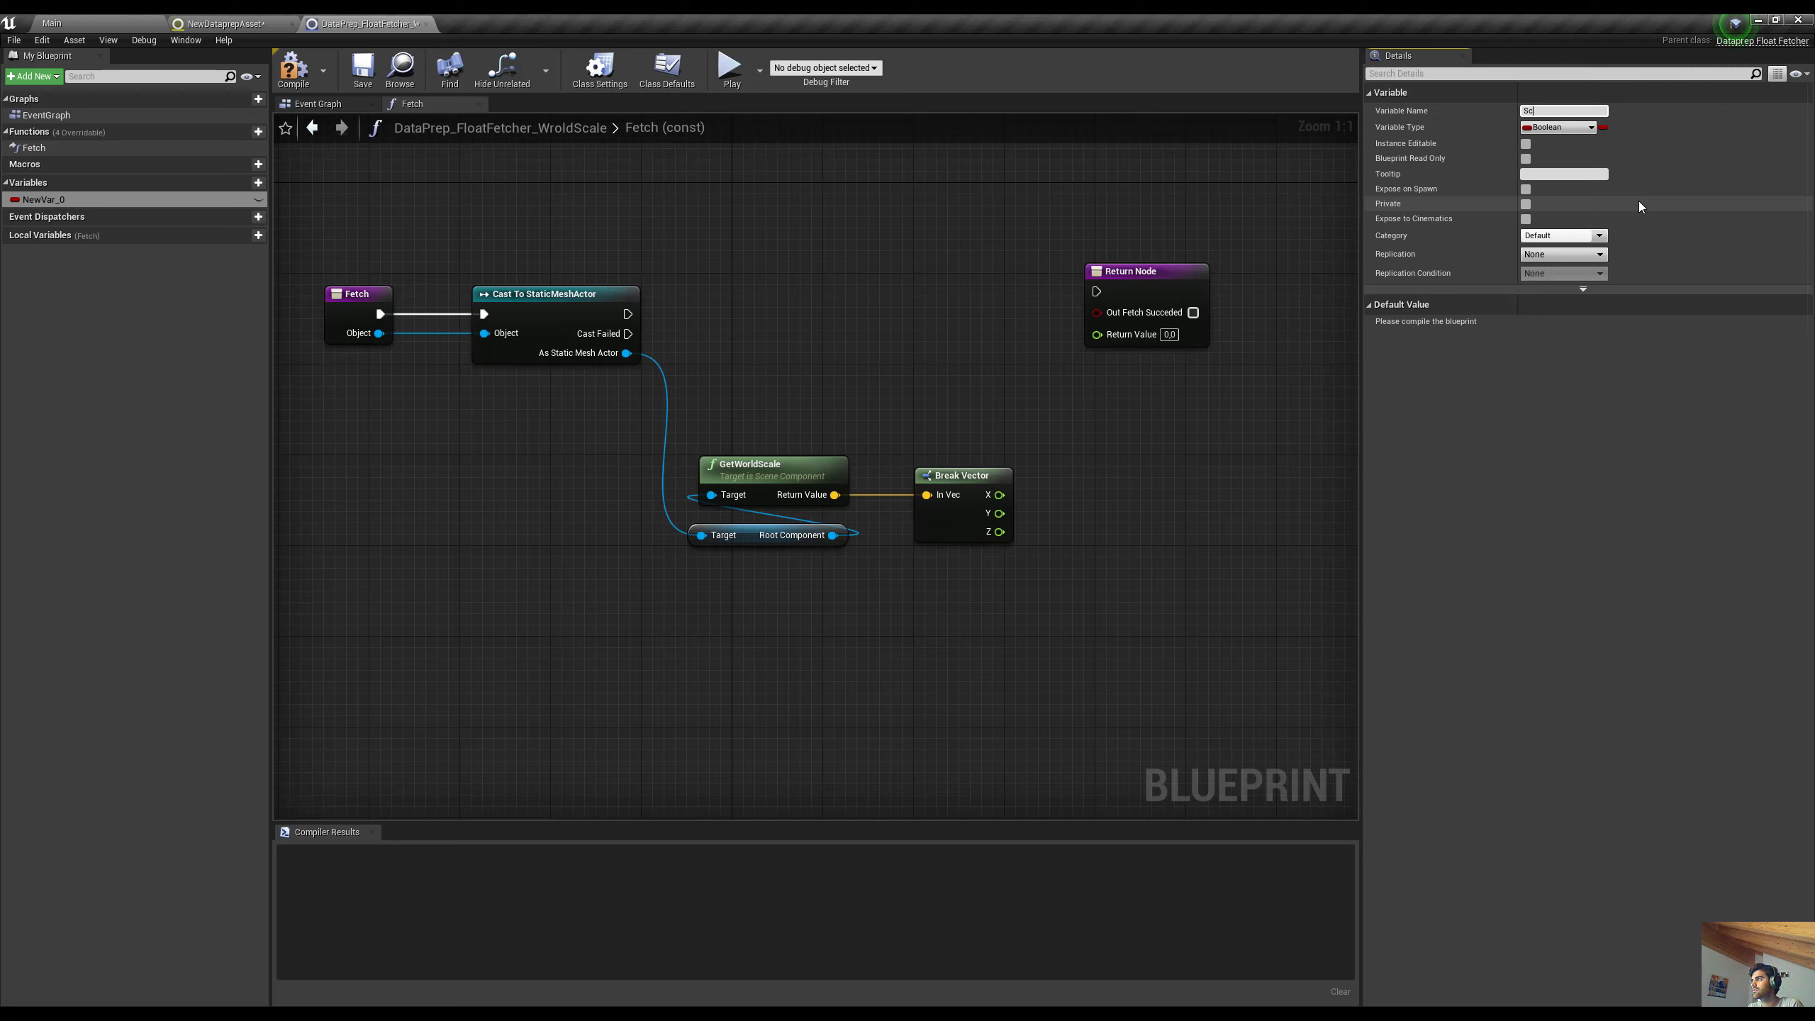
{"action": "type", "text": "ale Axis"}
{"action": "key", "text": "Return"}
{"action": "left_click", "coordinate": [1538, 129]}
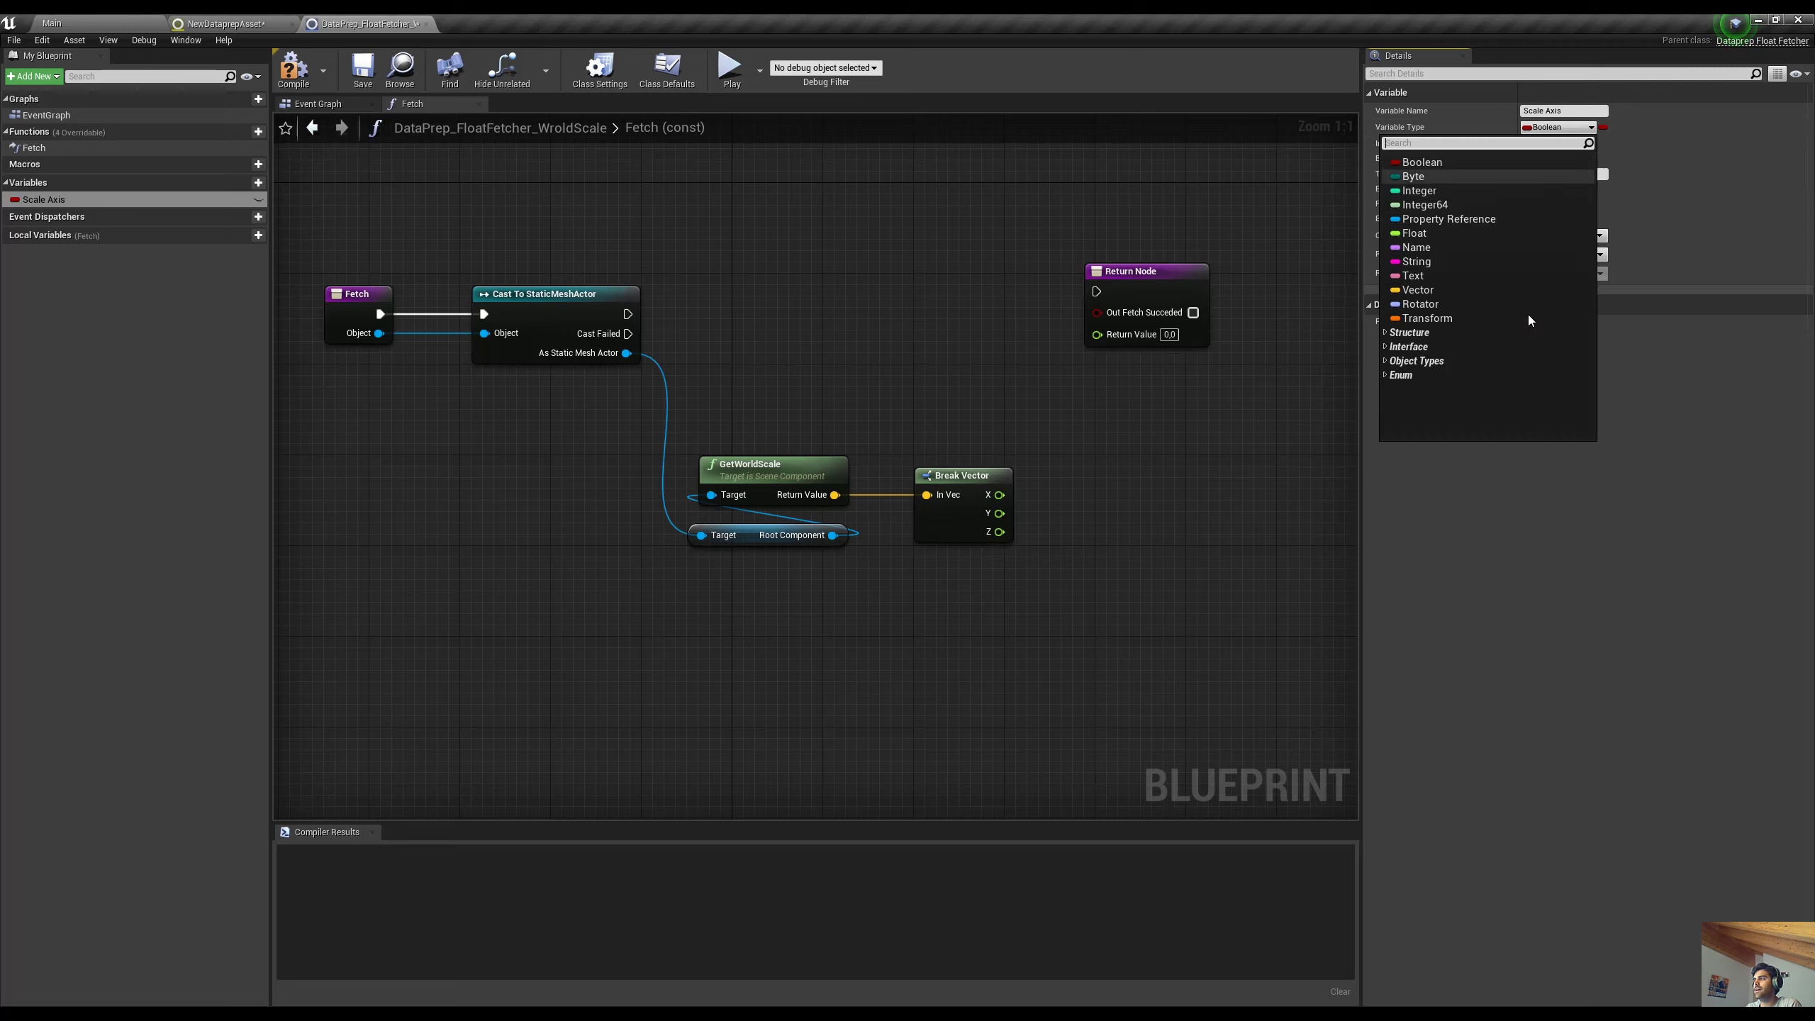
{"action": "left_click", "coordinate": [1504, 504]}
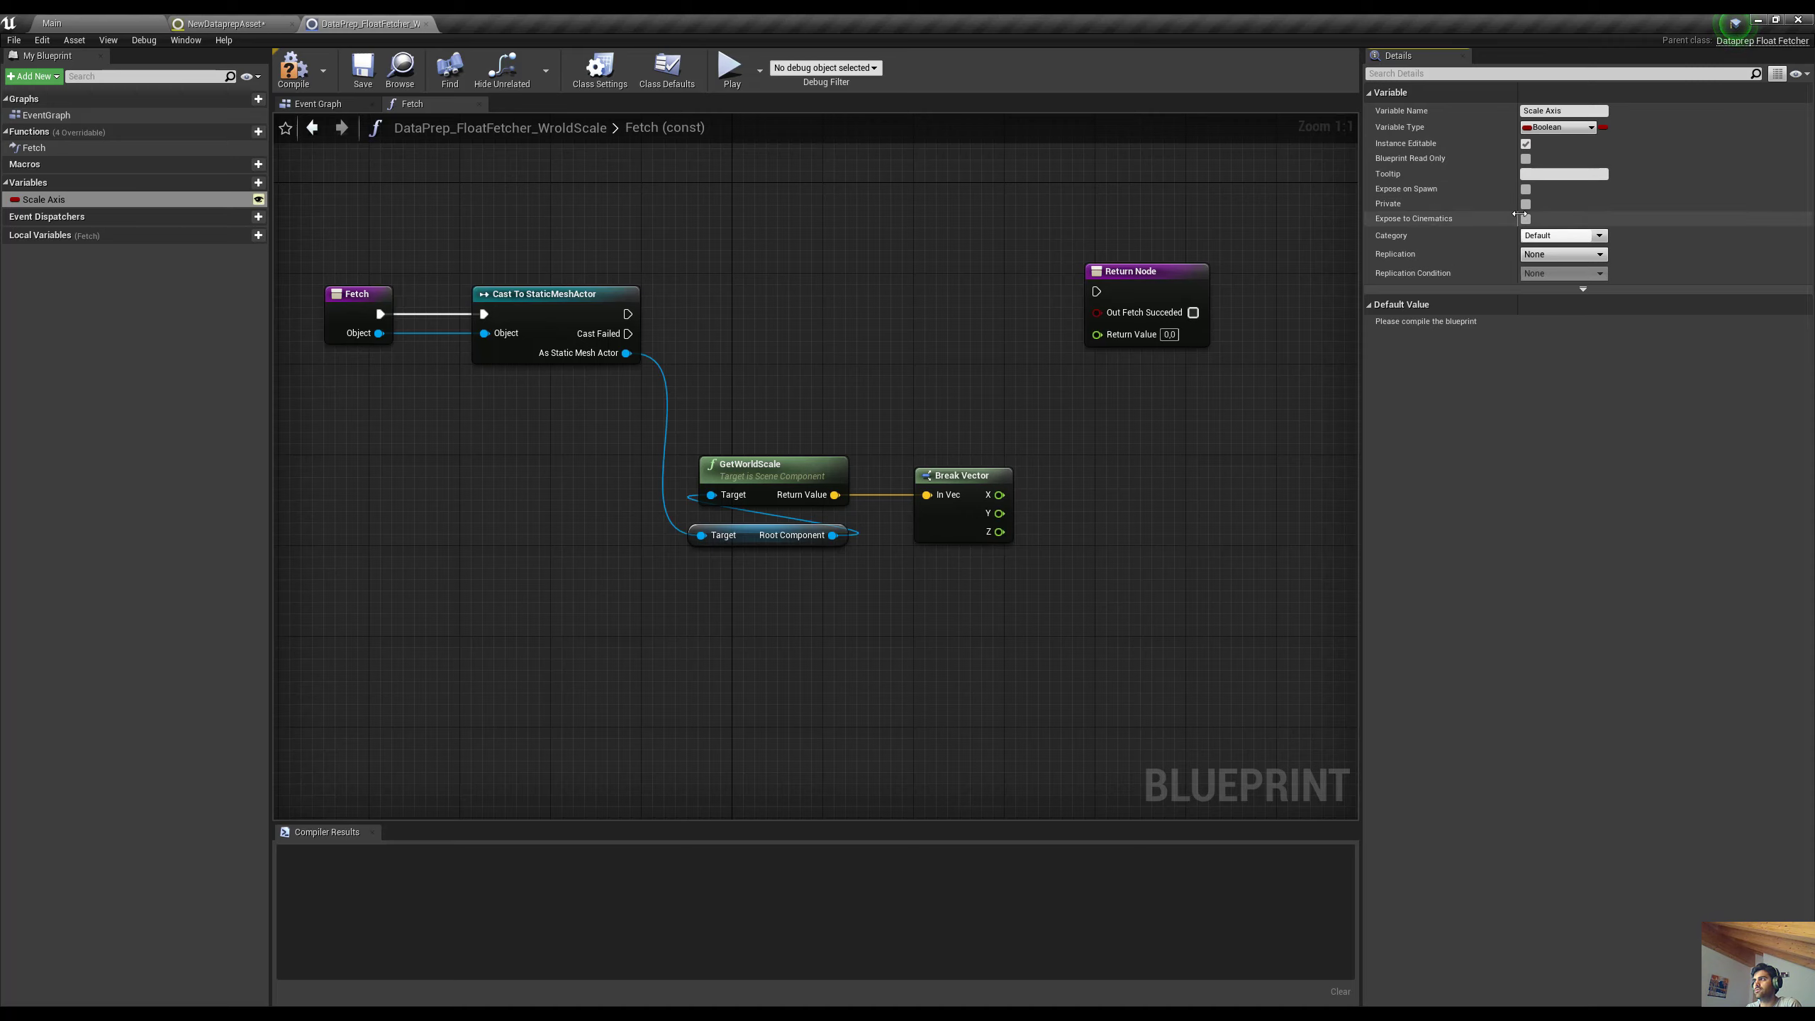
Create an enumeration asset named ScaleAxes in the Fetchers folder and open it for editing
{"action": "left_click", "coordinate": [225, 23]}
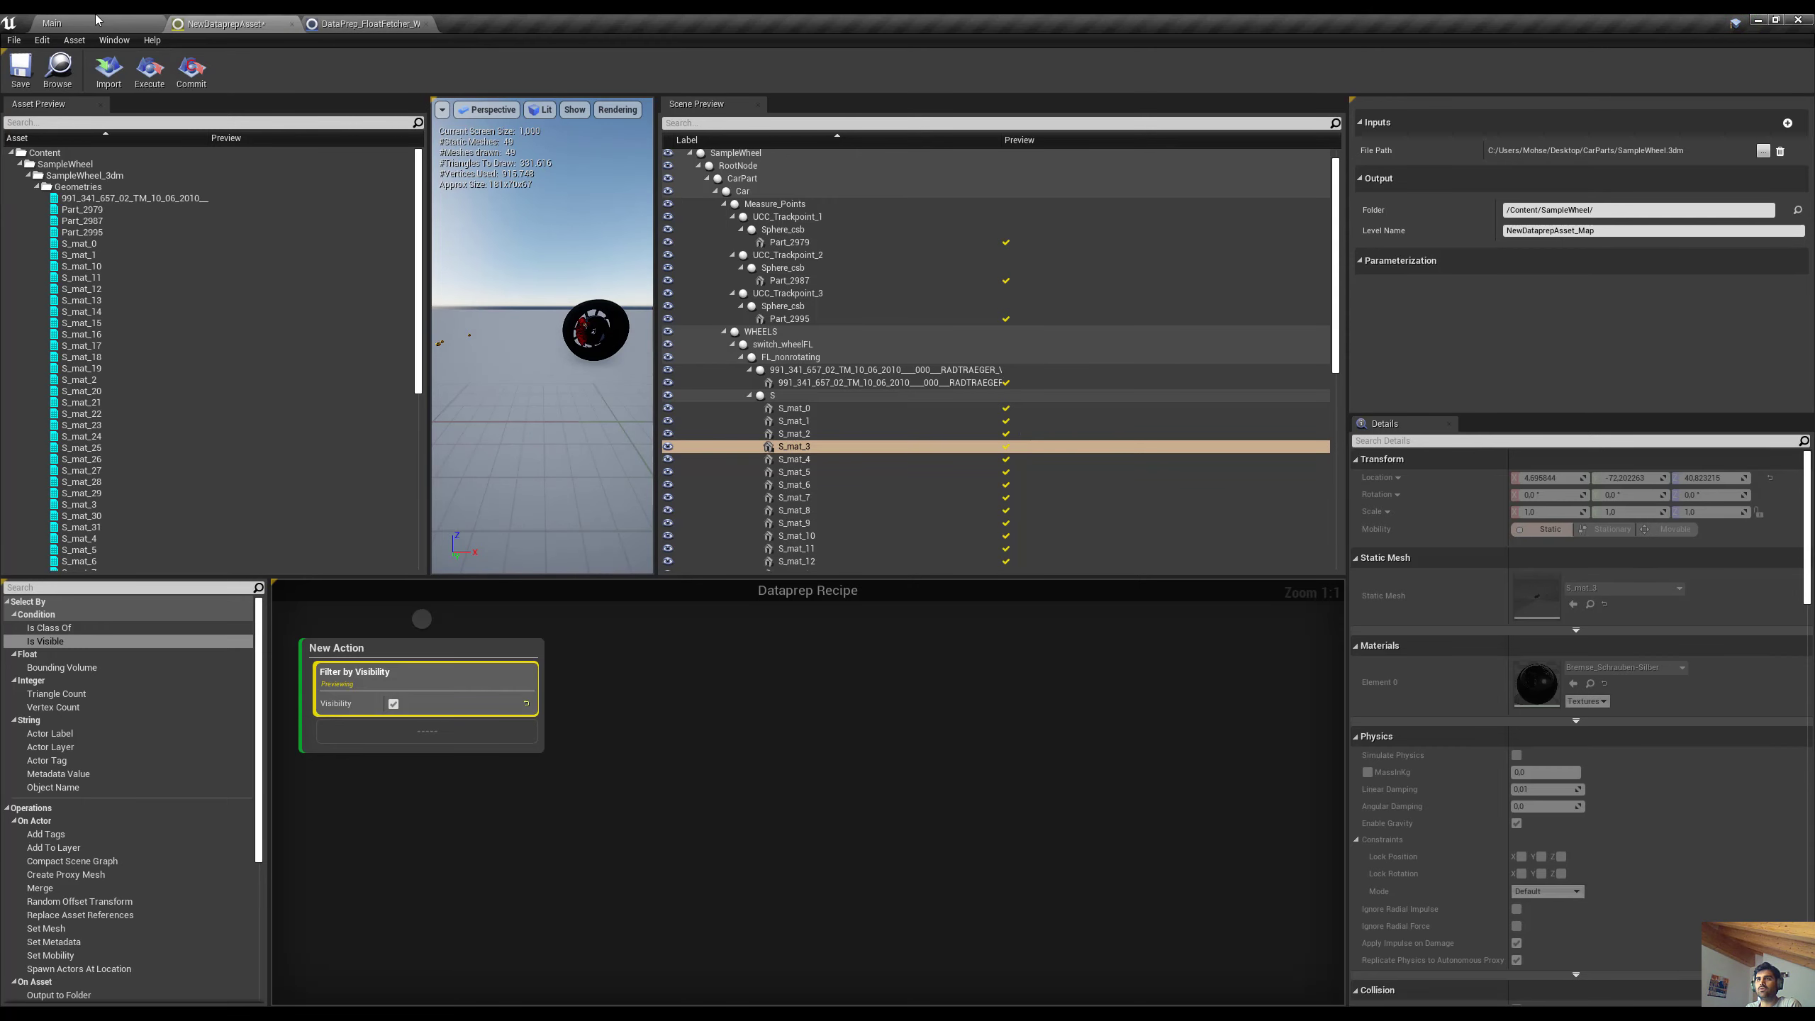
{"action": "left_click", "coordinate": [91, 21]}
{"action": "right_click", "coordinate": [277, 858]}
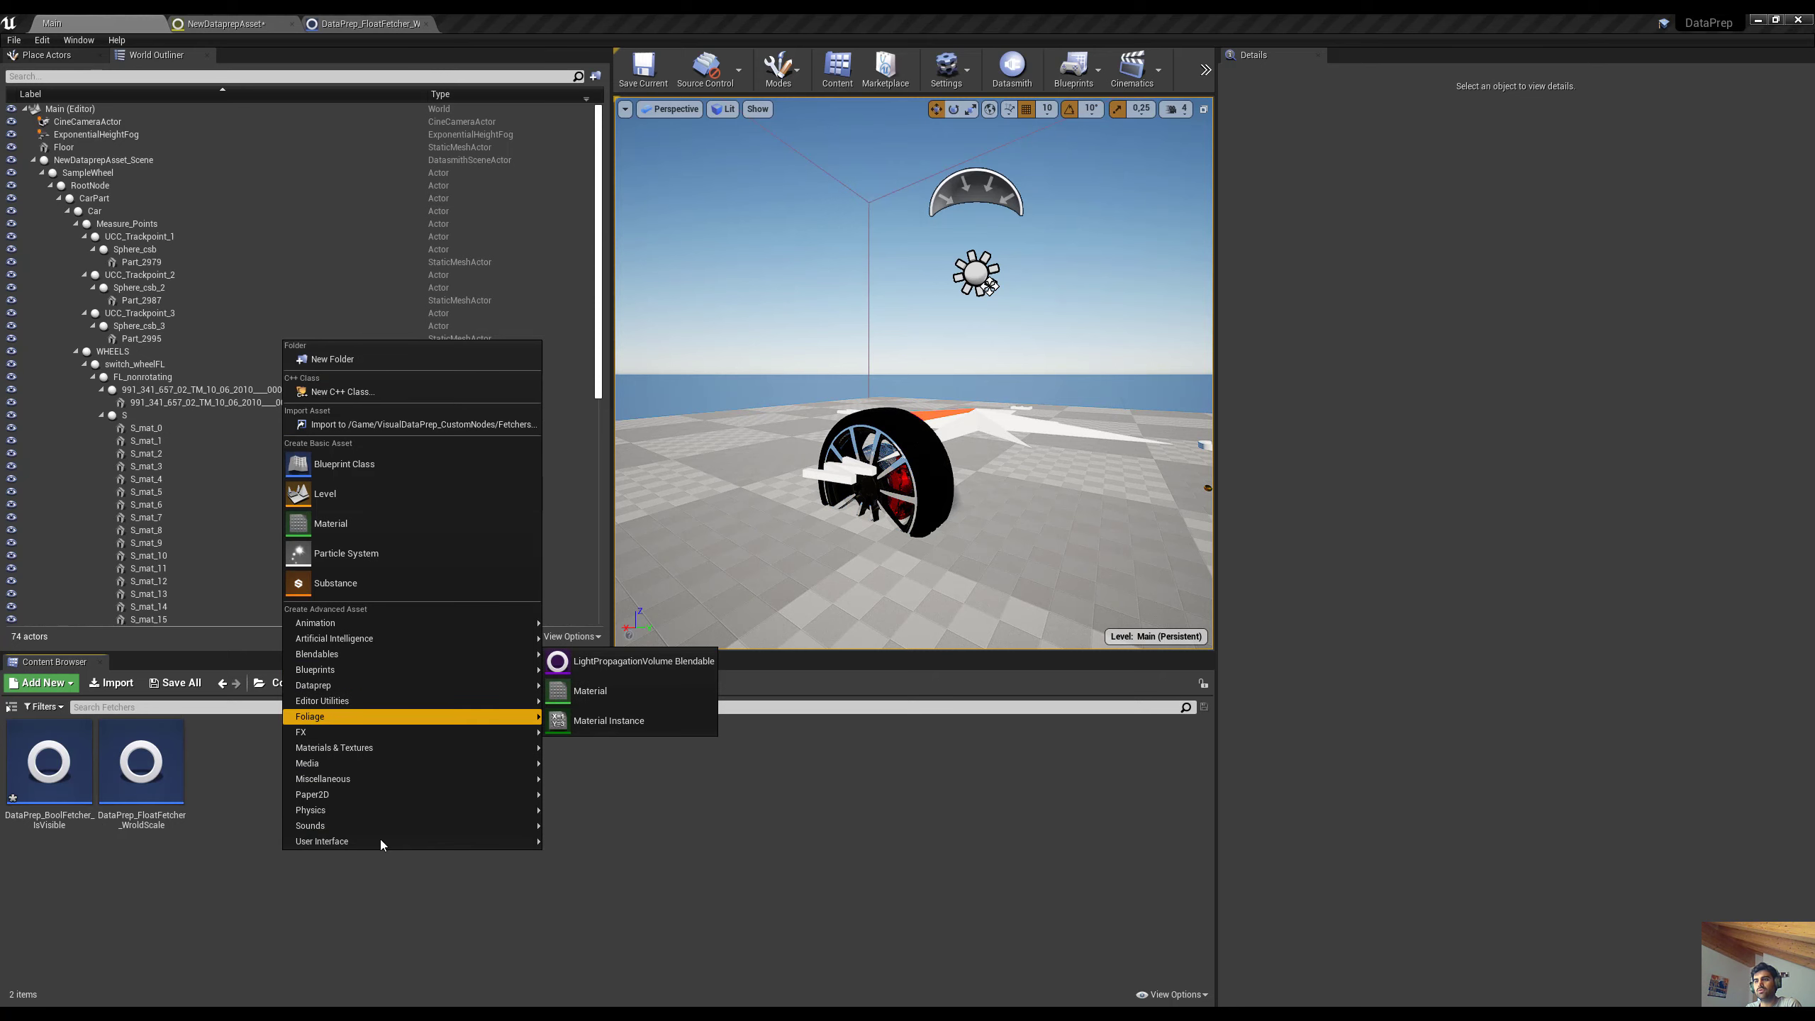
{"action": "mouse_move", "coordinate": [363, 714]}
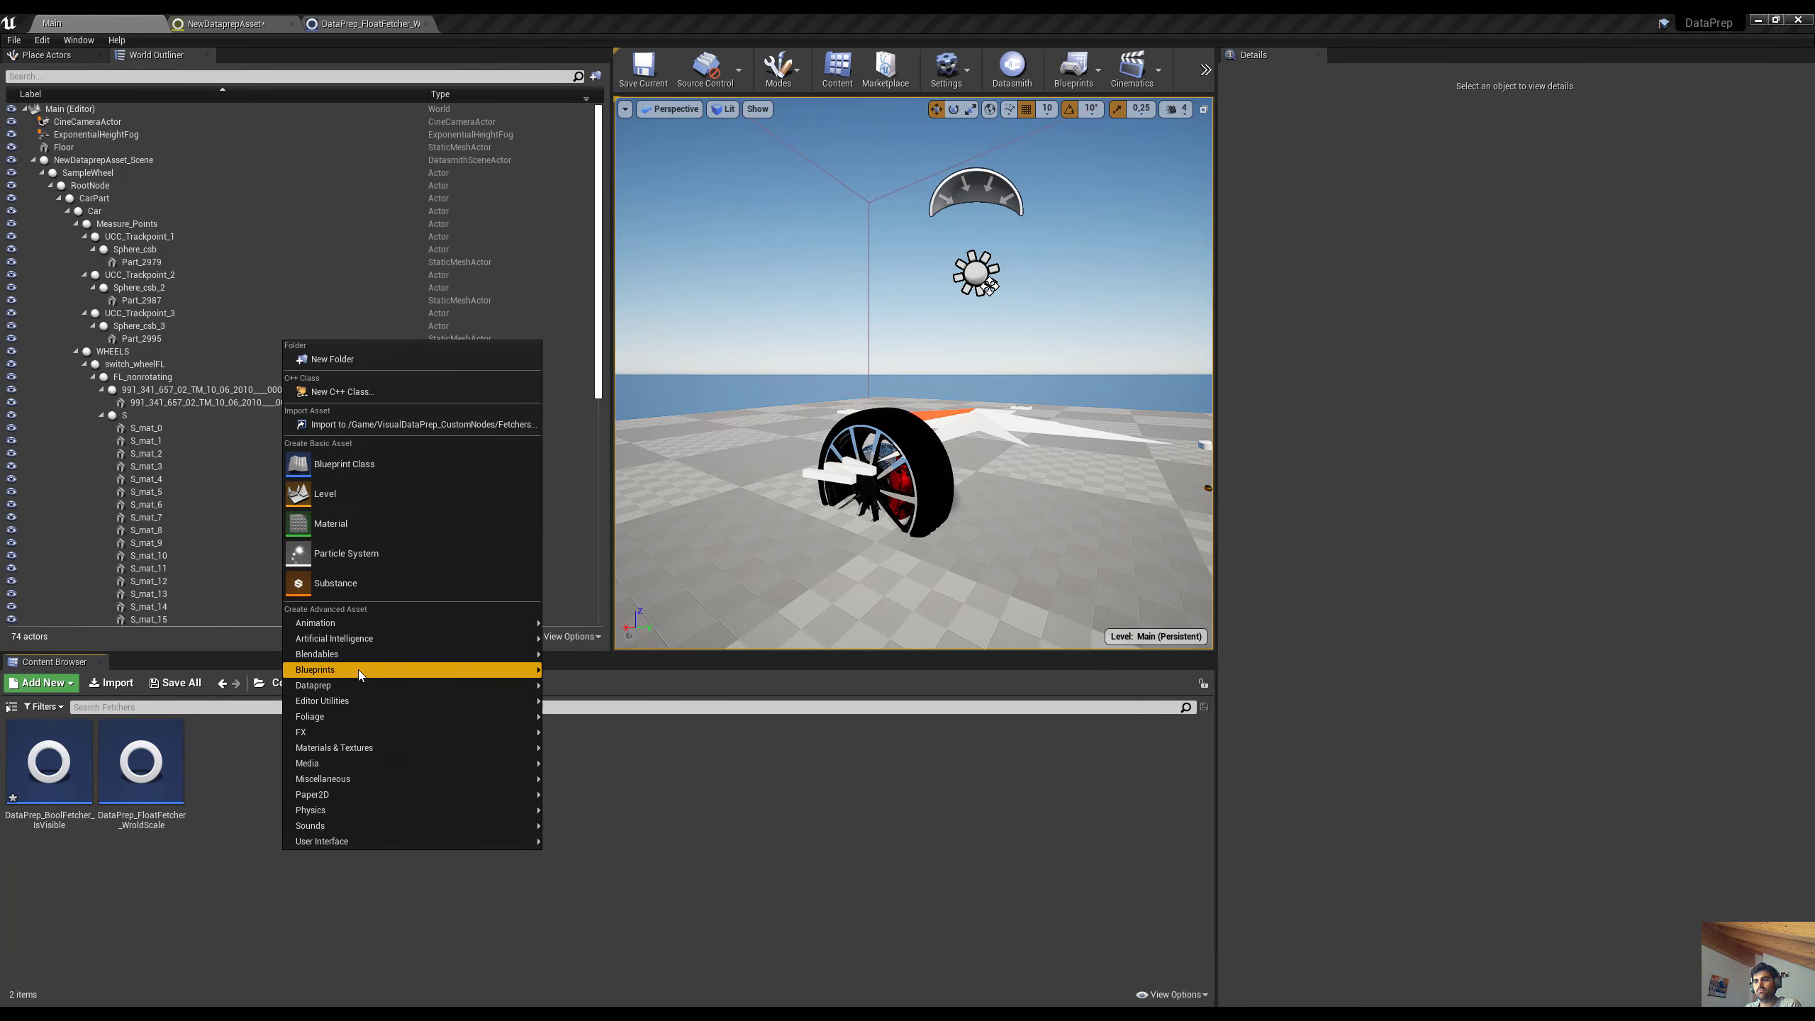
{"action": "mouse_move", "coordinate": [358, 670]}
{"action": "left_click", "coordinate": [613, 800]}
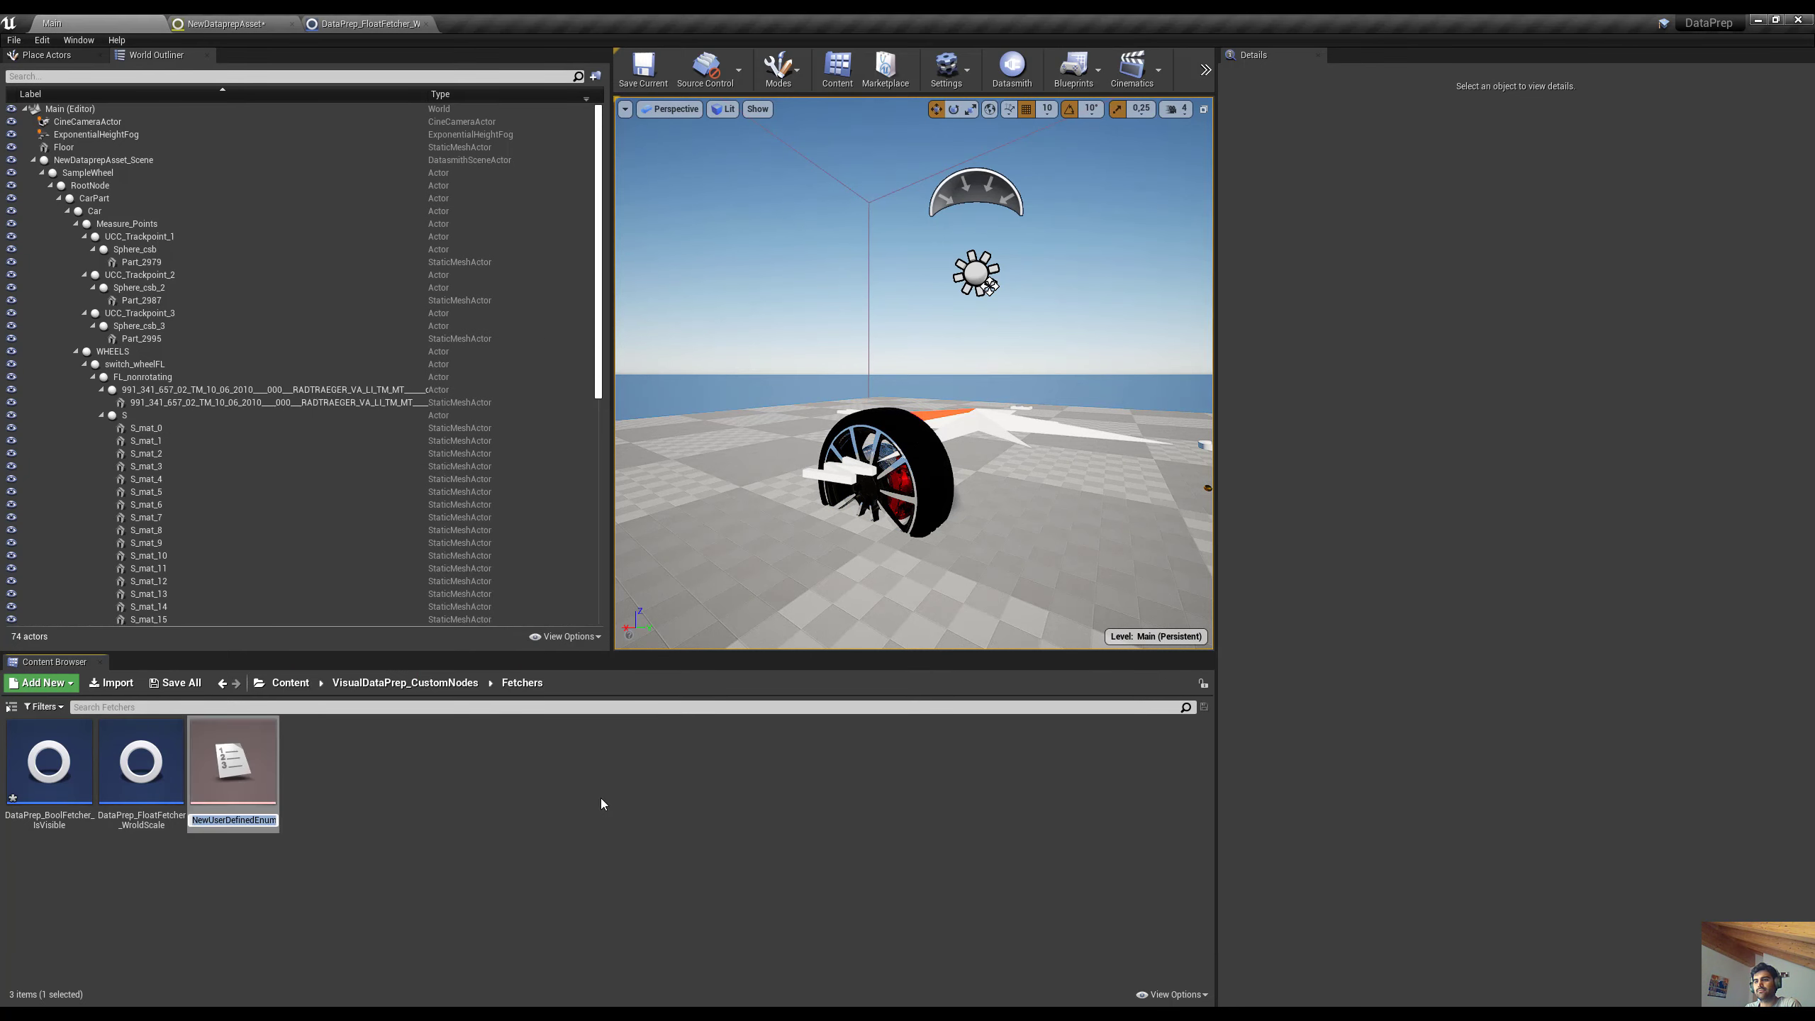
{"action": "key", "text": "BackSpace"}
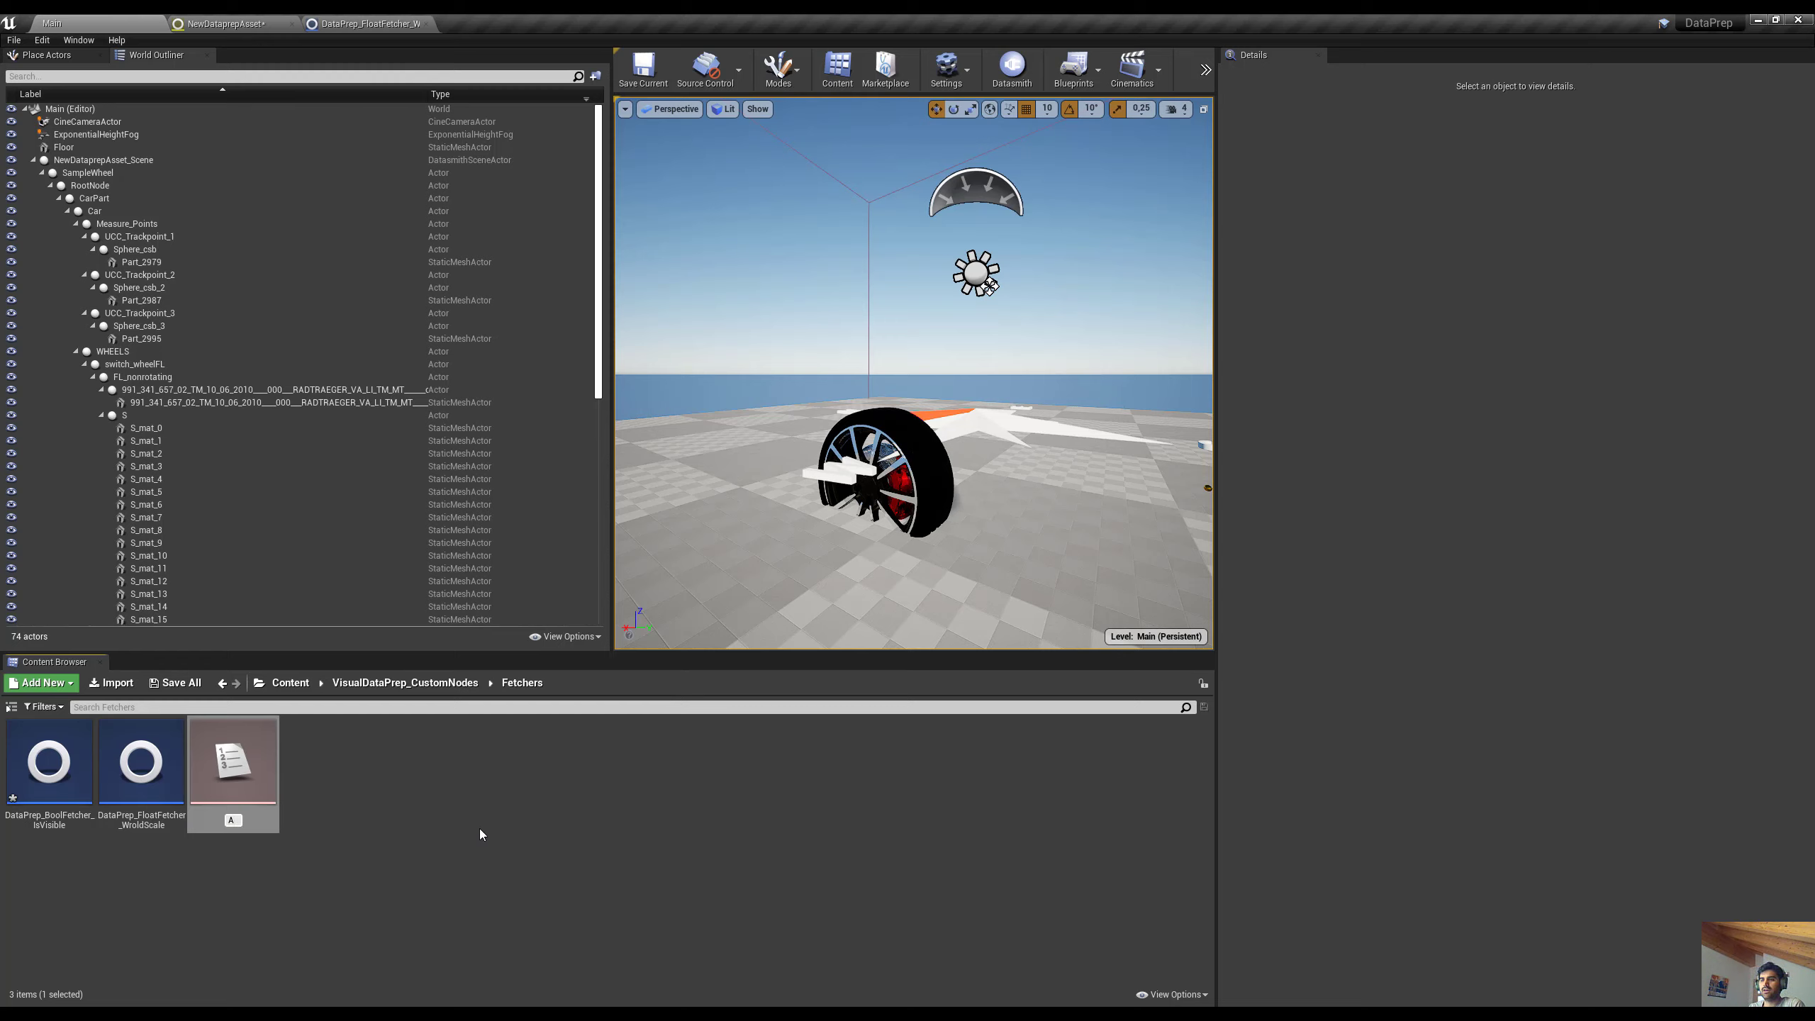
{"action": "type", "text": "ScaleAxes"}
{"action": "key", "text": "Return"}
{"action": "key", "text": "Return"}
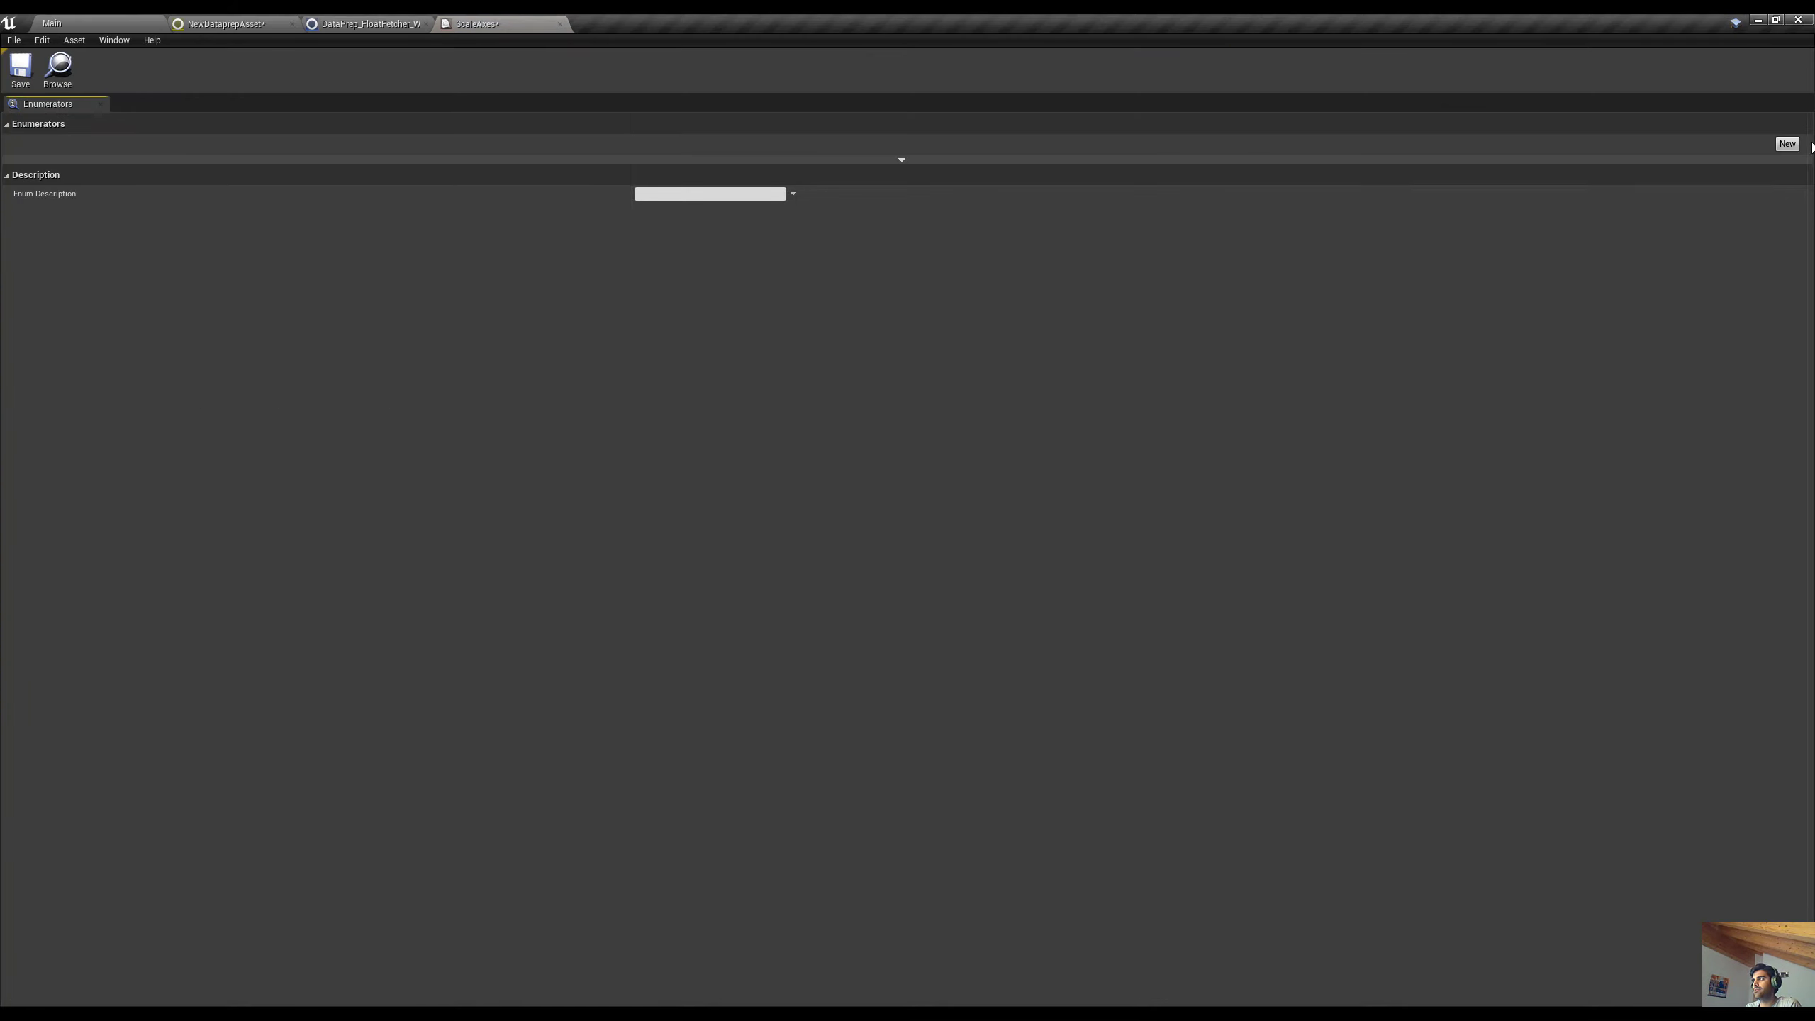
Add three enumerators with the display names X, Y and Z, and close the enumeration editor
{"action": "left_click", "coordinate": [1787, 145]}
{"action": "left_click", "coordinate": [1787, 145]}
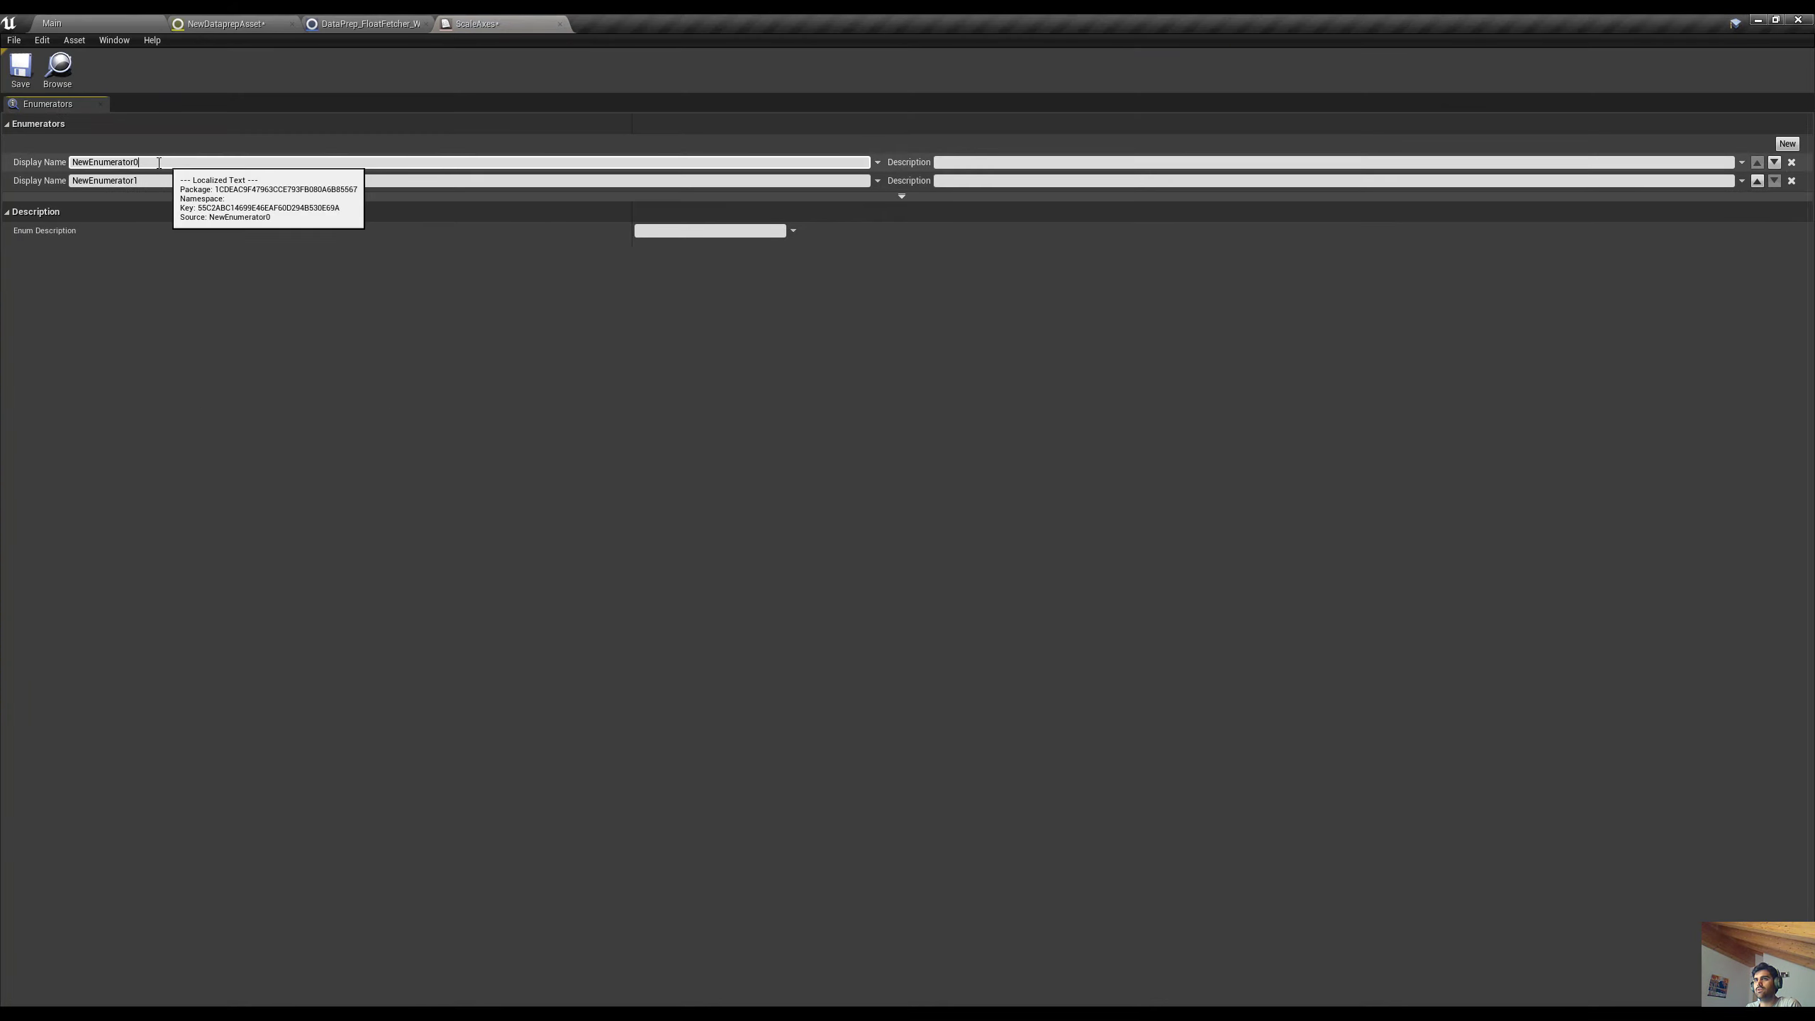
{"action": "left_click", "coordinate": [161, 163]}
{"action": "left_click", "coordinate": [1787, 145]}
{"action": "left_click", "coordinate": [149, 163]}
{"action": "type", "text": "X"}
{"action": "left_click", "coordinate": [149, 180]}
{"action": "left_click", "coordinate": [149, 180]}
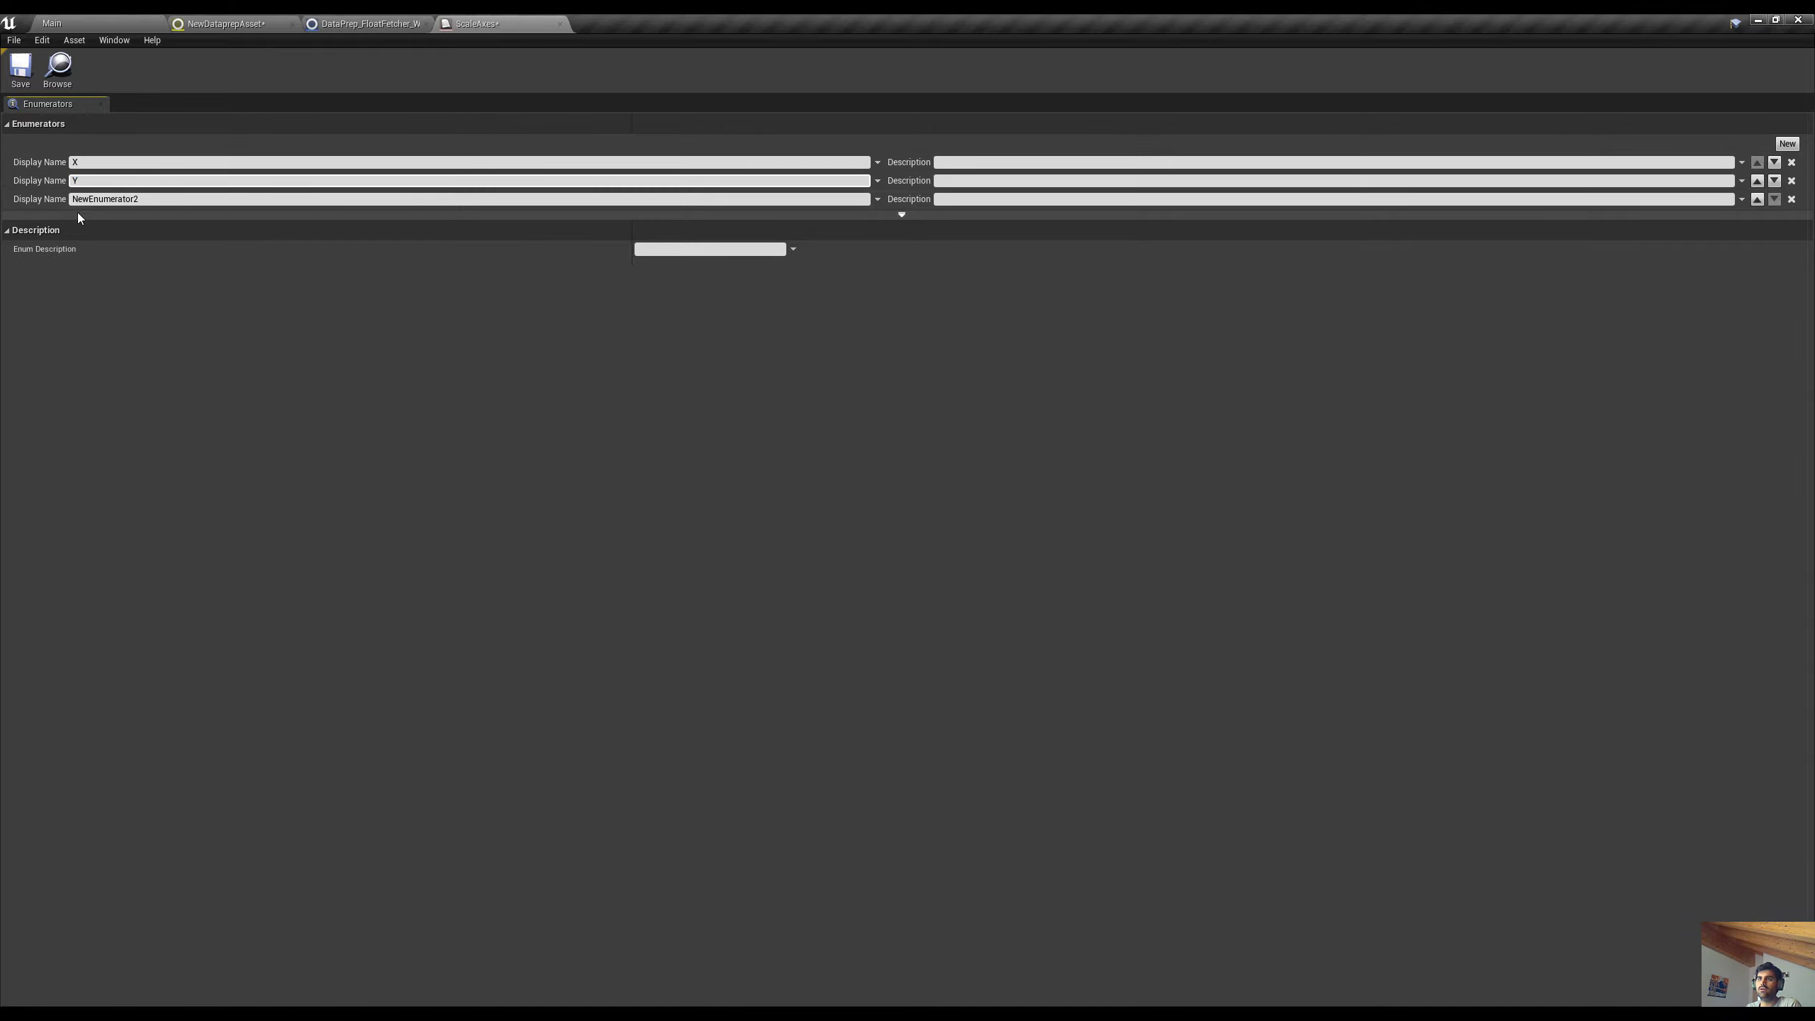
{"action": "left_click", "coordinate": [196, 200]}
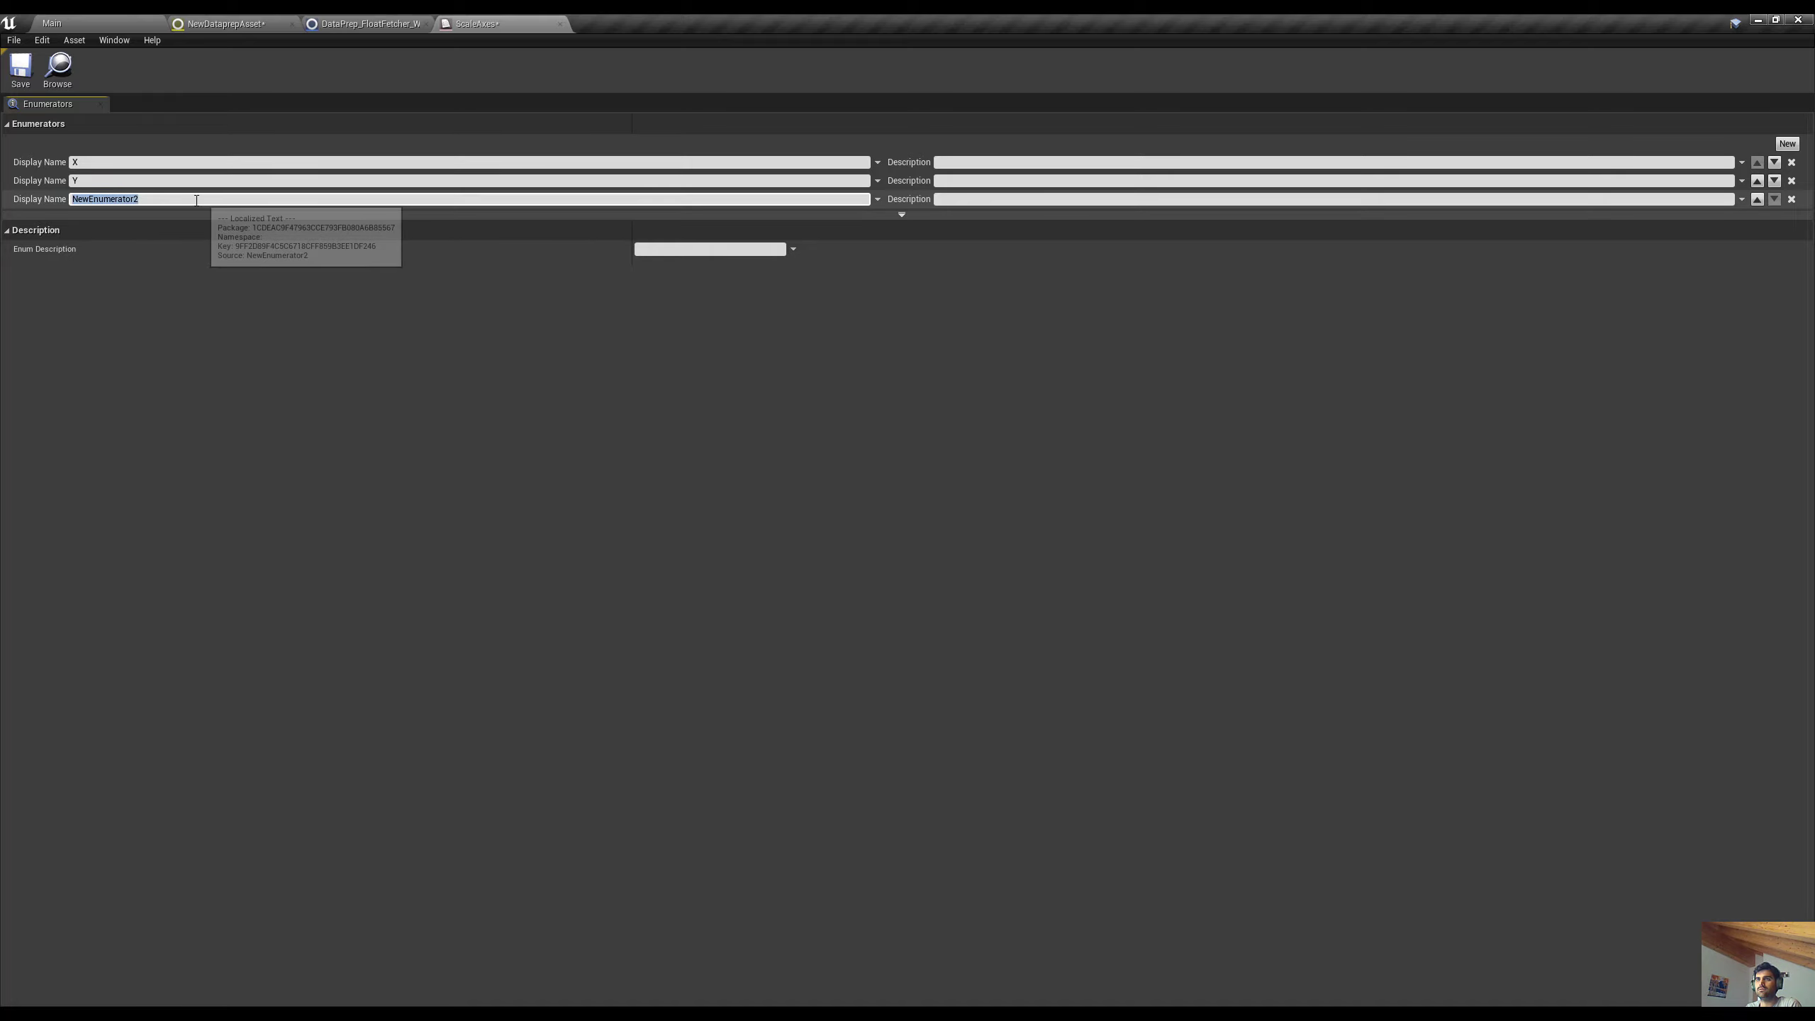
{"action": "type", "text": "Z"}
{"action": "key", "text": "Return"}
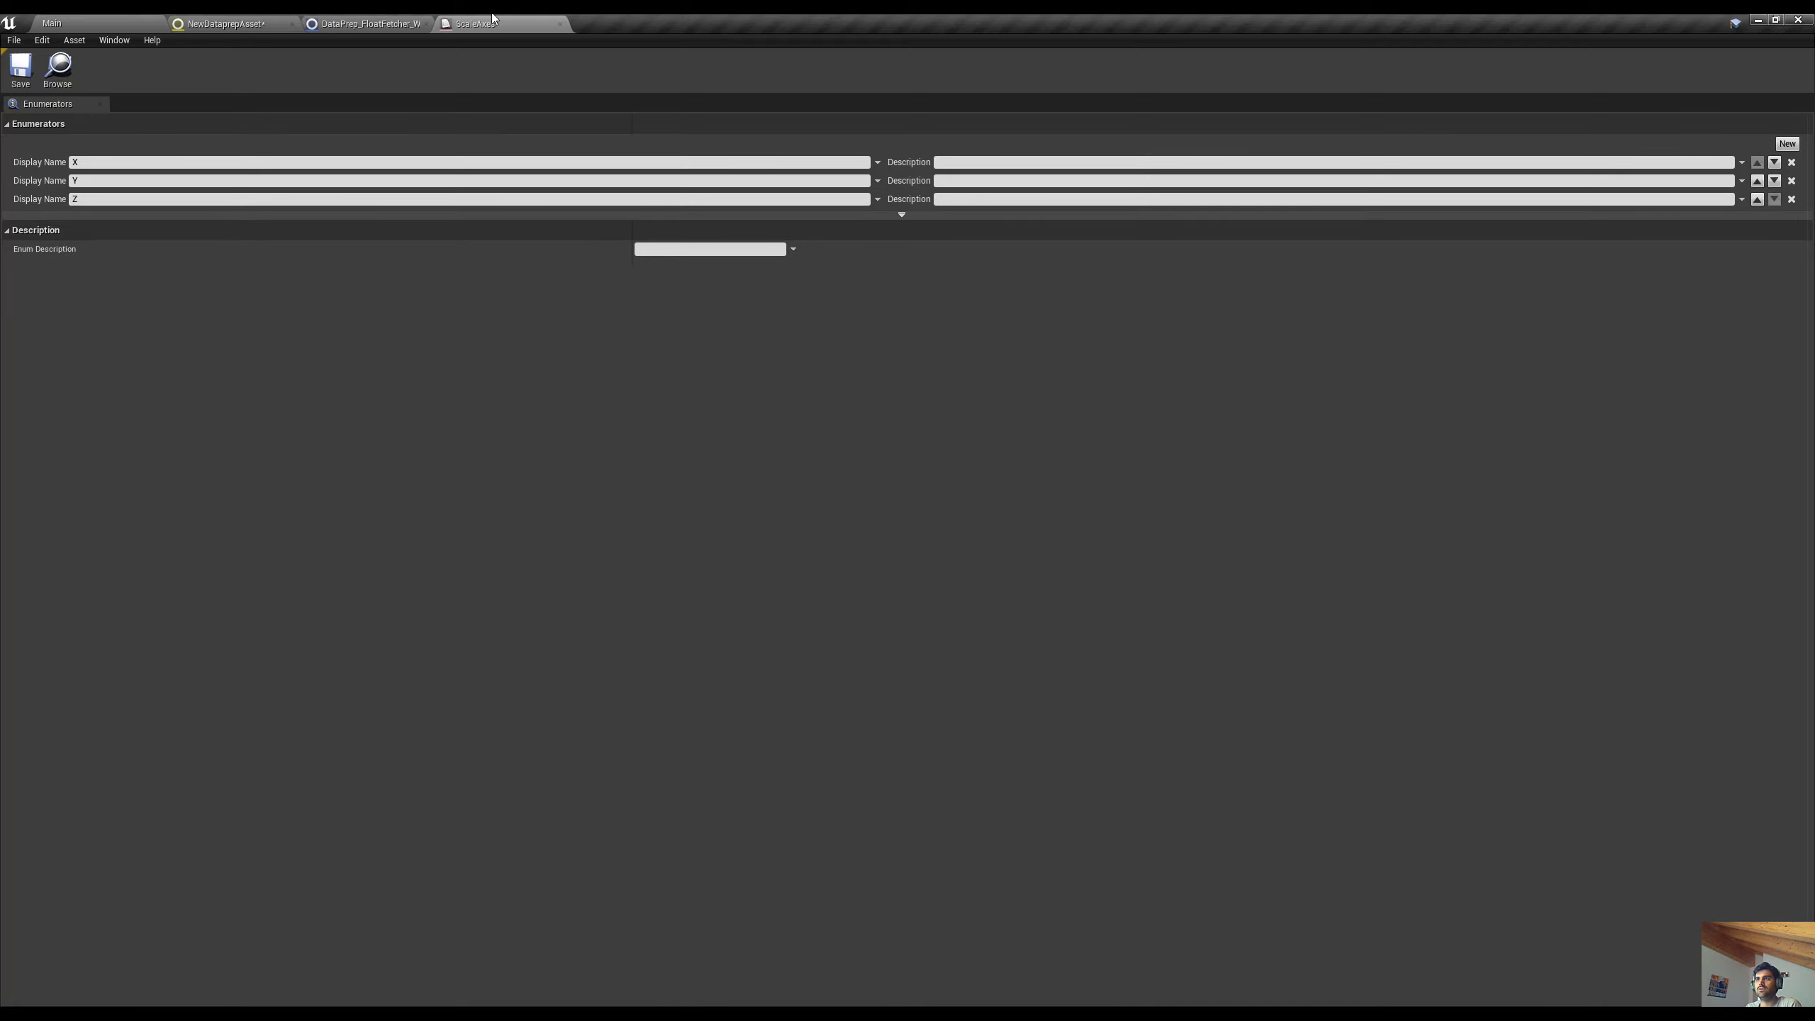
{"action": "left_click", "coordinate": [559, 23]}
In the float fetcher blueprint, set the Scale Axis variable's type to the Scale Axes enum and compile
{"action": "left_click", "coordinate": [249, 24]}
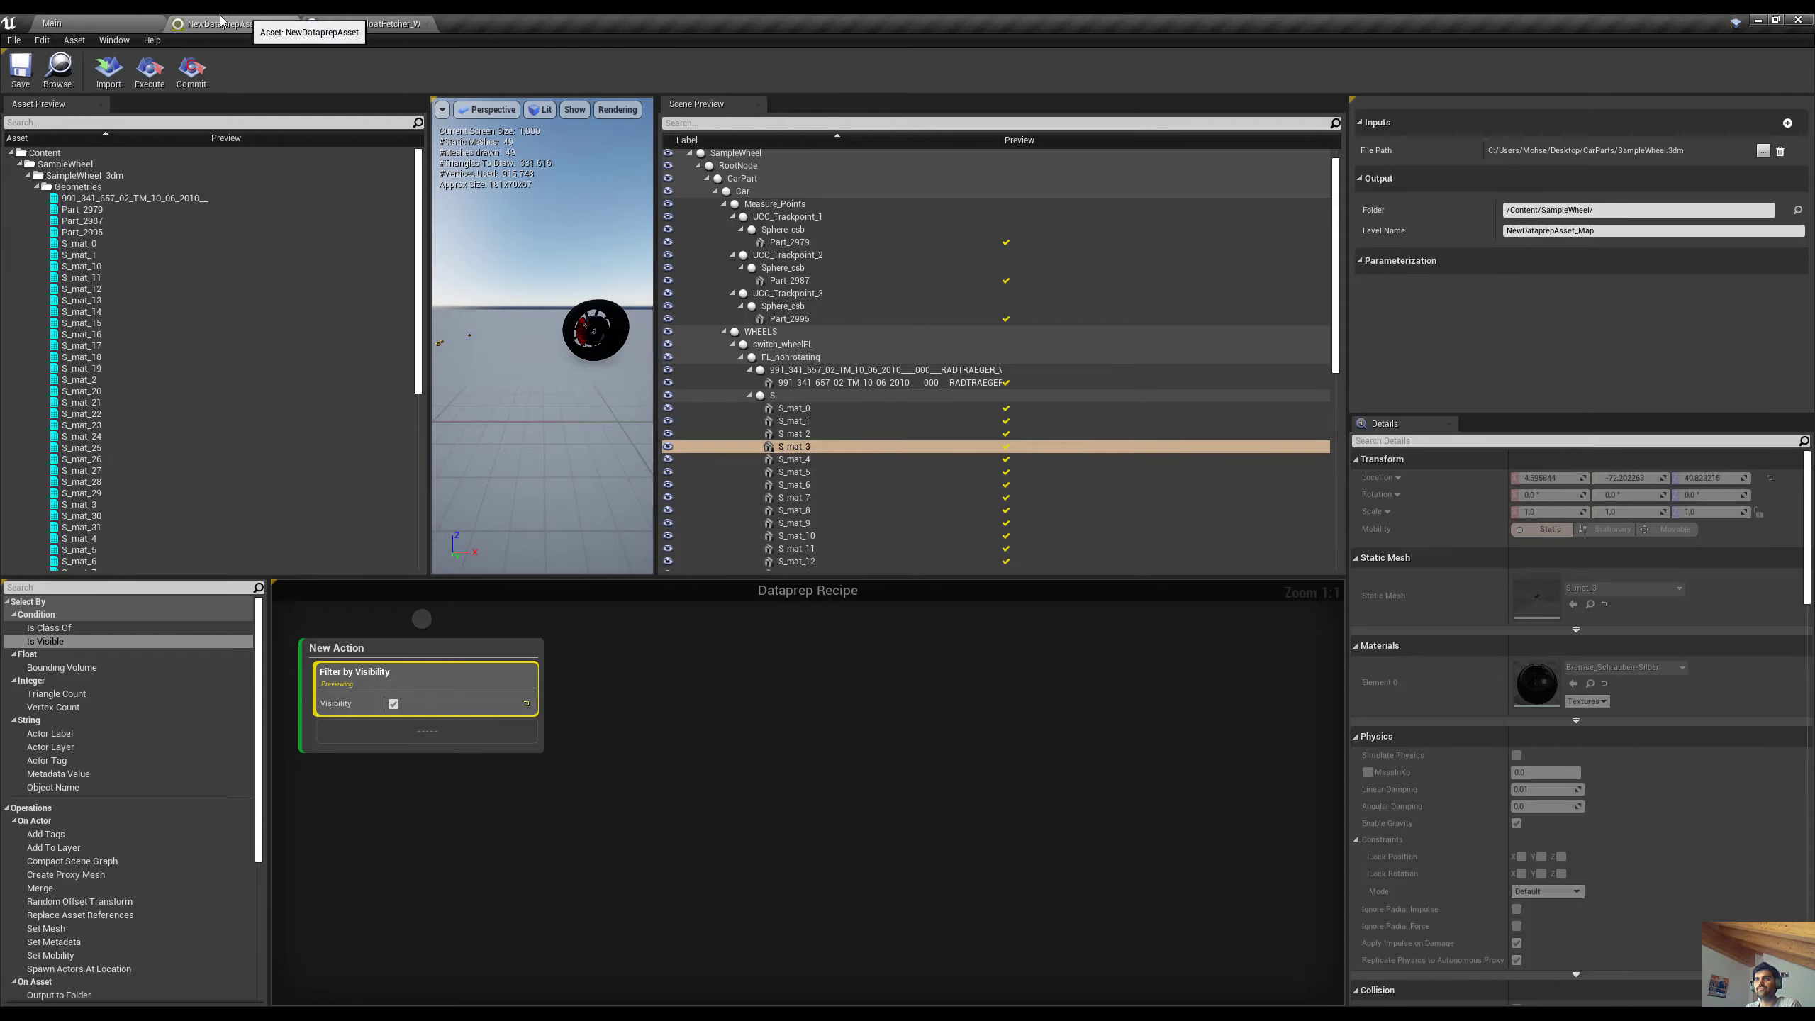
{"action": "left_click", "coordinate": [149, 18]}
{"action": "left_click", "coordinate": [286, 805]}
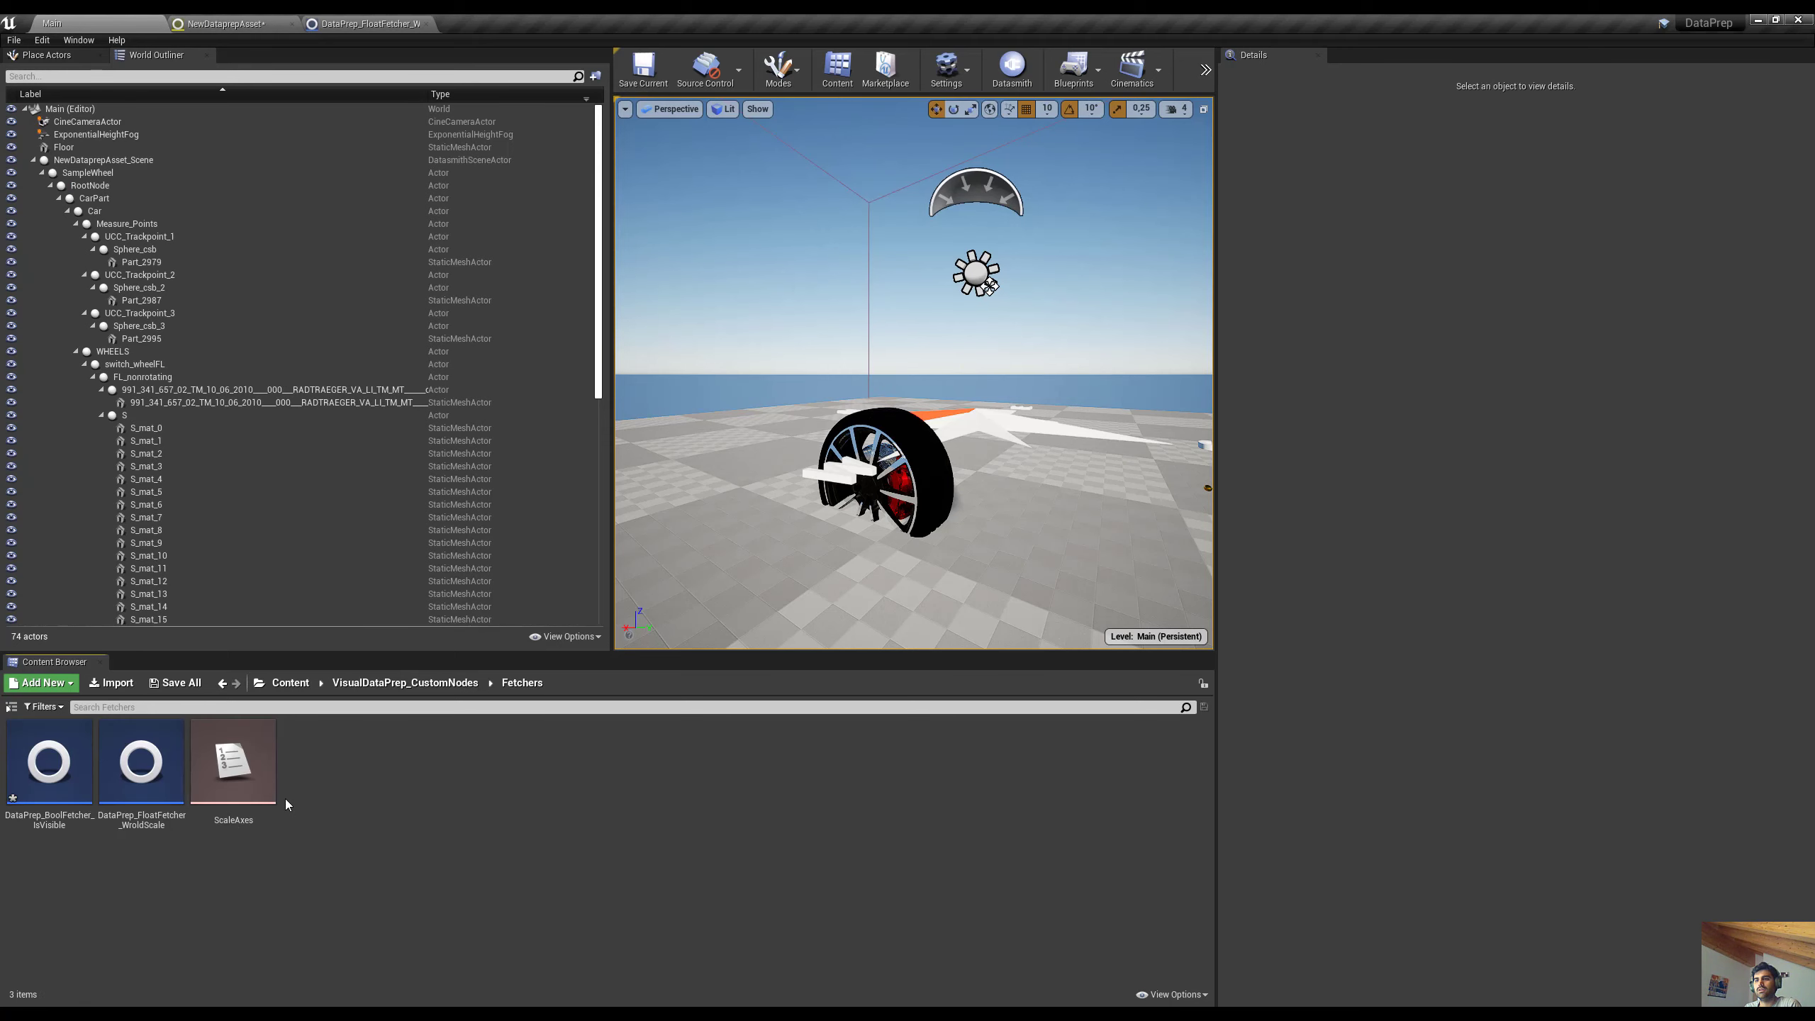
{"action": "left_click", "coordinate": [234, 761]}
{"action": "left_click", "coordinate": [368, 23]}
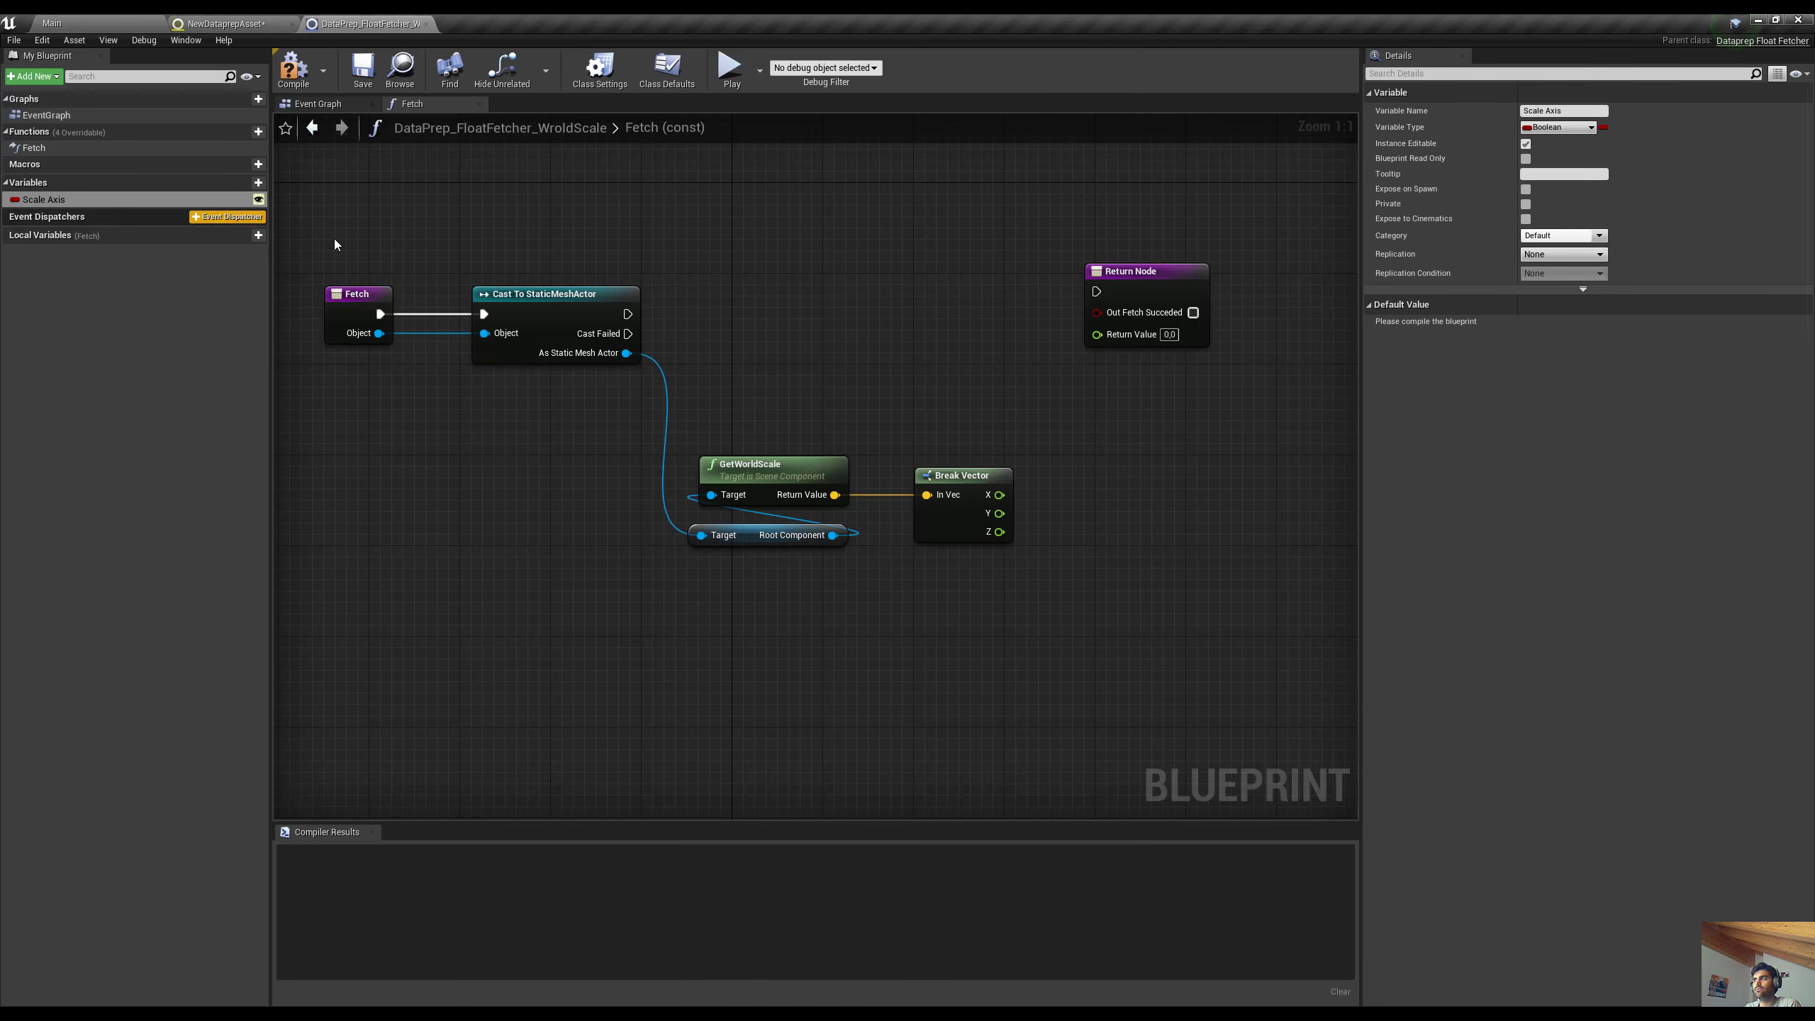
{"action": "left_click", "coordinate": [1580, 128]}
{"action": "type", "text": "scale"}
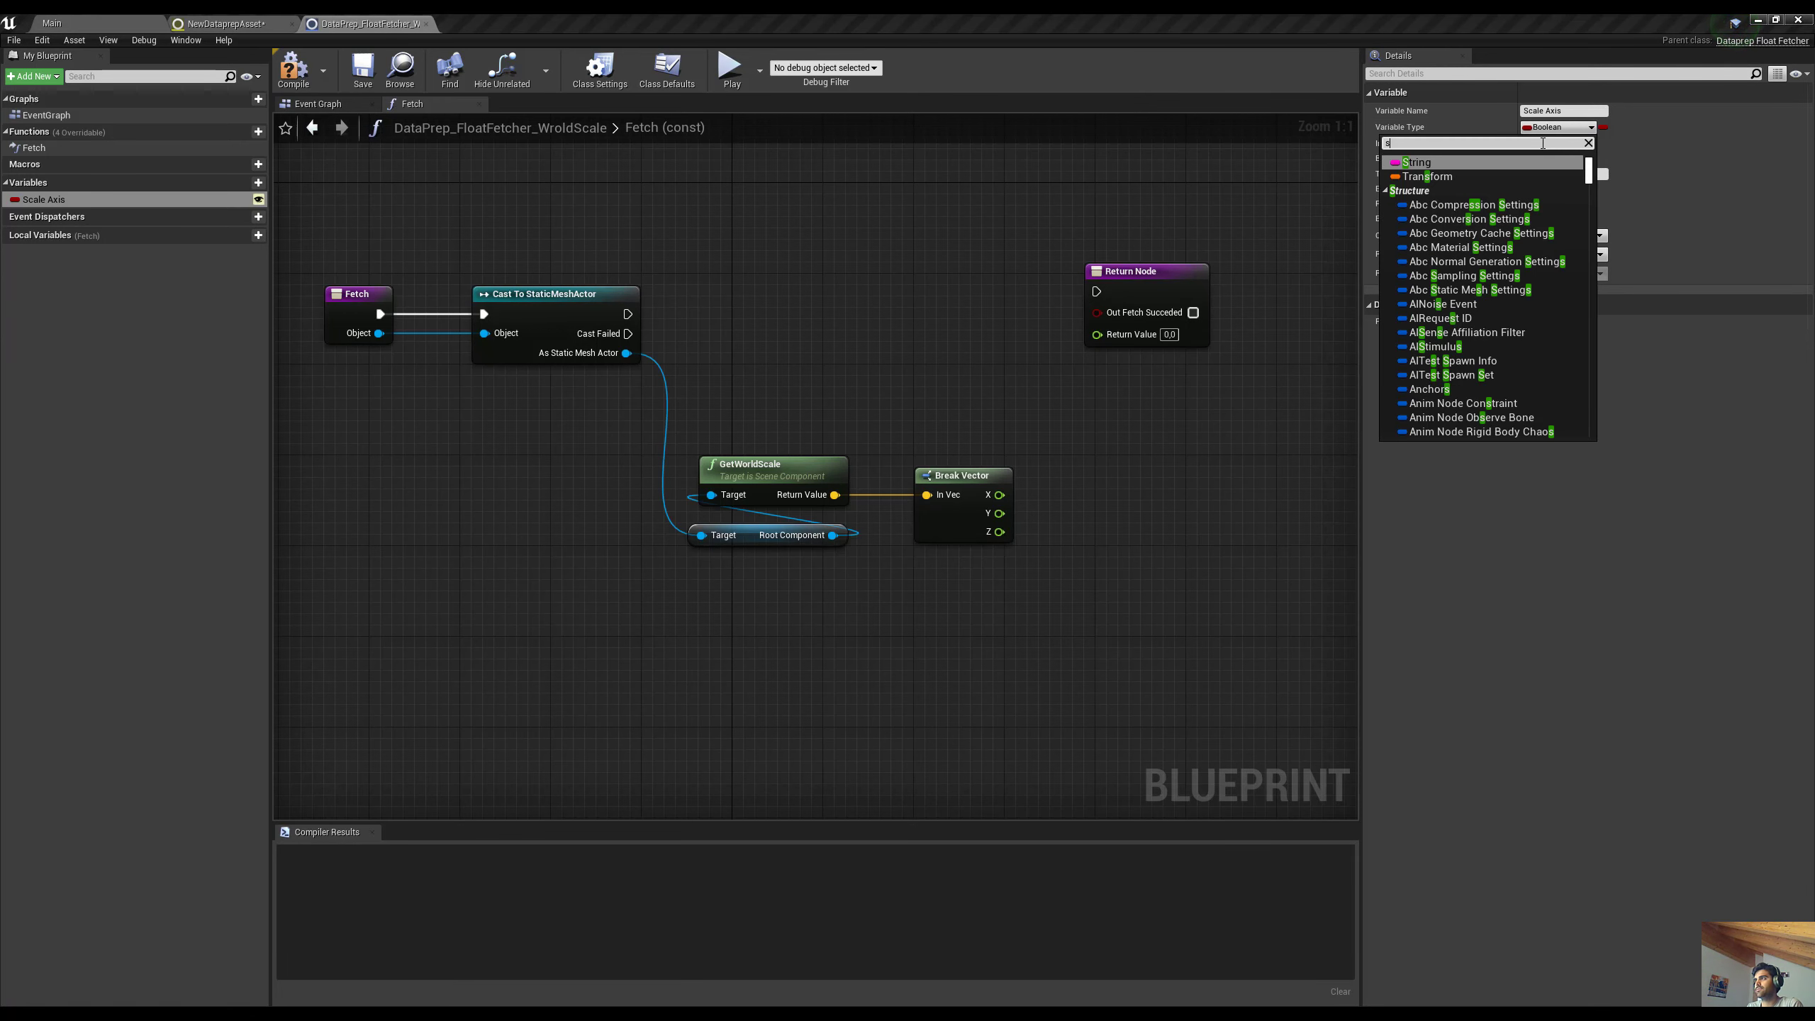
{"action": "key", "text": "Down"}
{"action": "key", "text": "Down"}
{"action": "key", "text": "Down"}
{"action": "key", "text": "Down"}
{"action": "key", "text": "Down"}
{"action": "key", "text": "Down"}
{"action": "key", "text": "Down"}
{"action": "key", "text": "Down"}
{"action": "key", "text": "Down"}
{"action": "key", "text": "Down"}
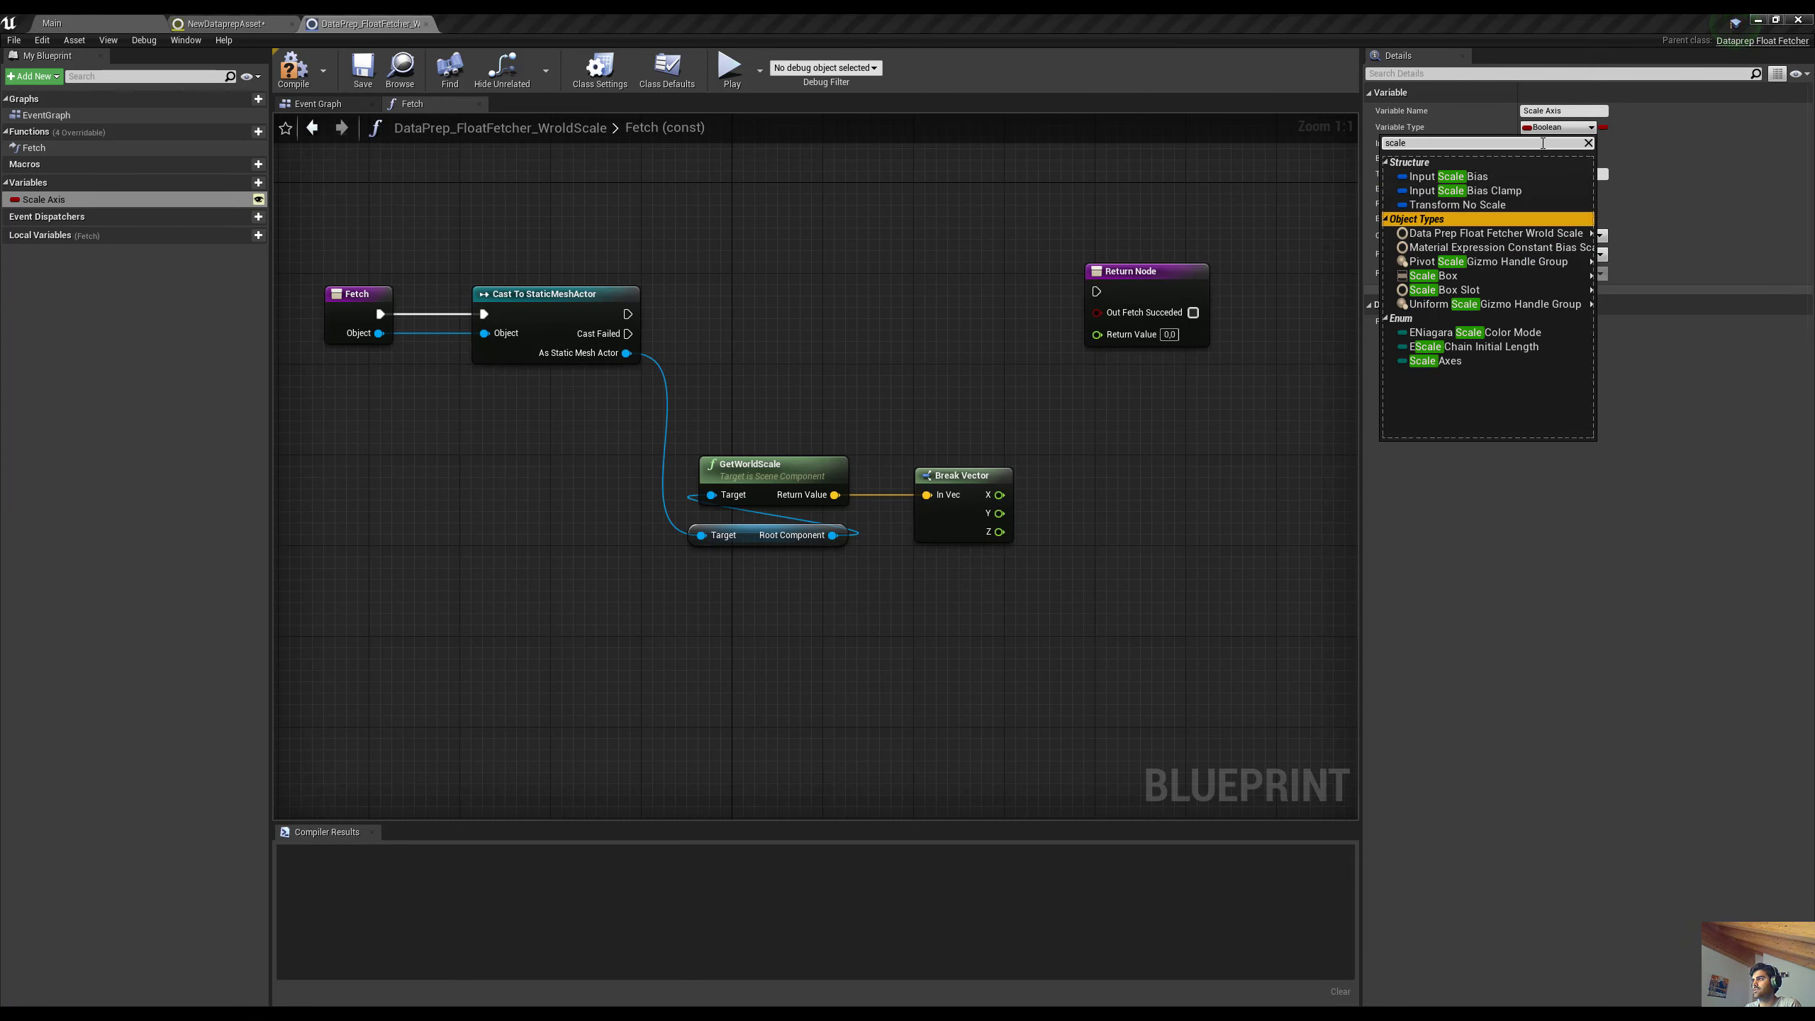
{"action": "key", "text": "Down"}
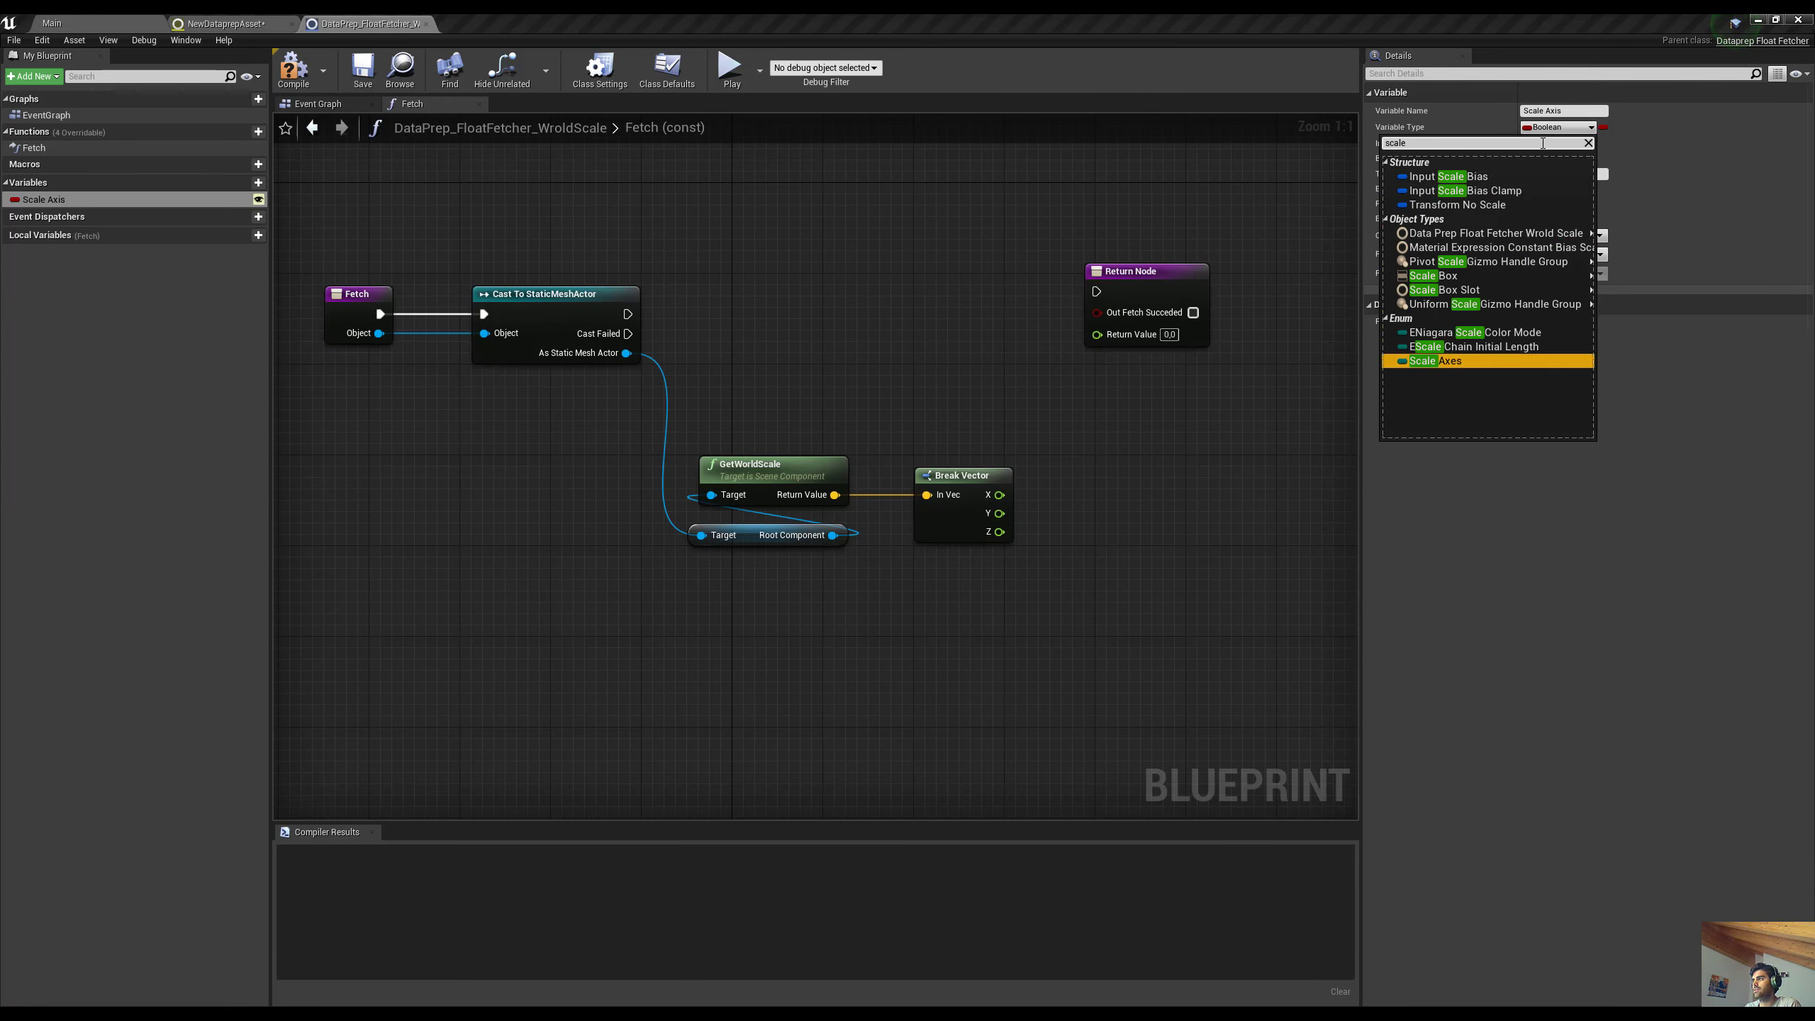
{"action": "key", "text": "Return"}
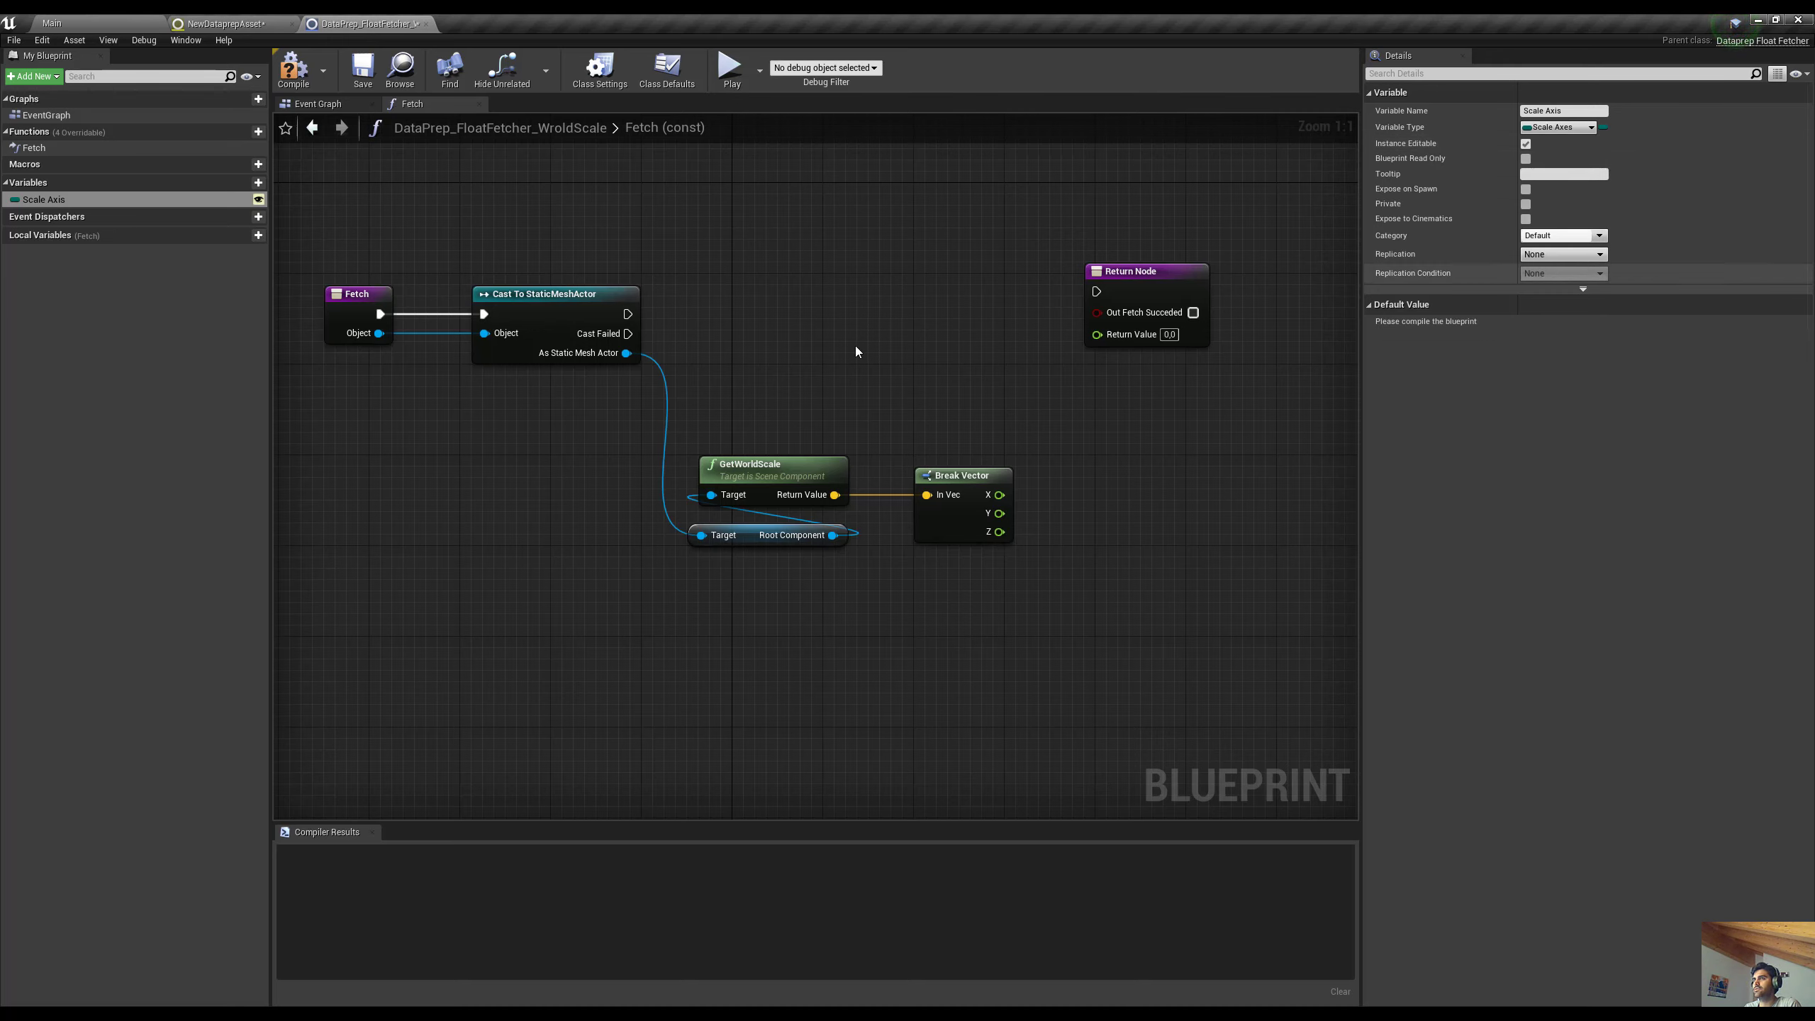
{"action": "left_click", "coordinate": [293, 69]}
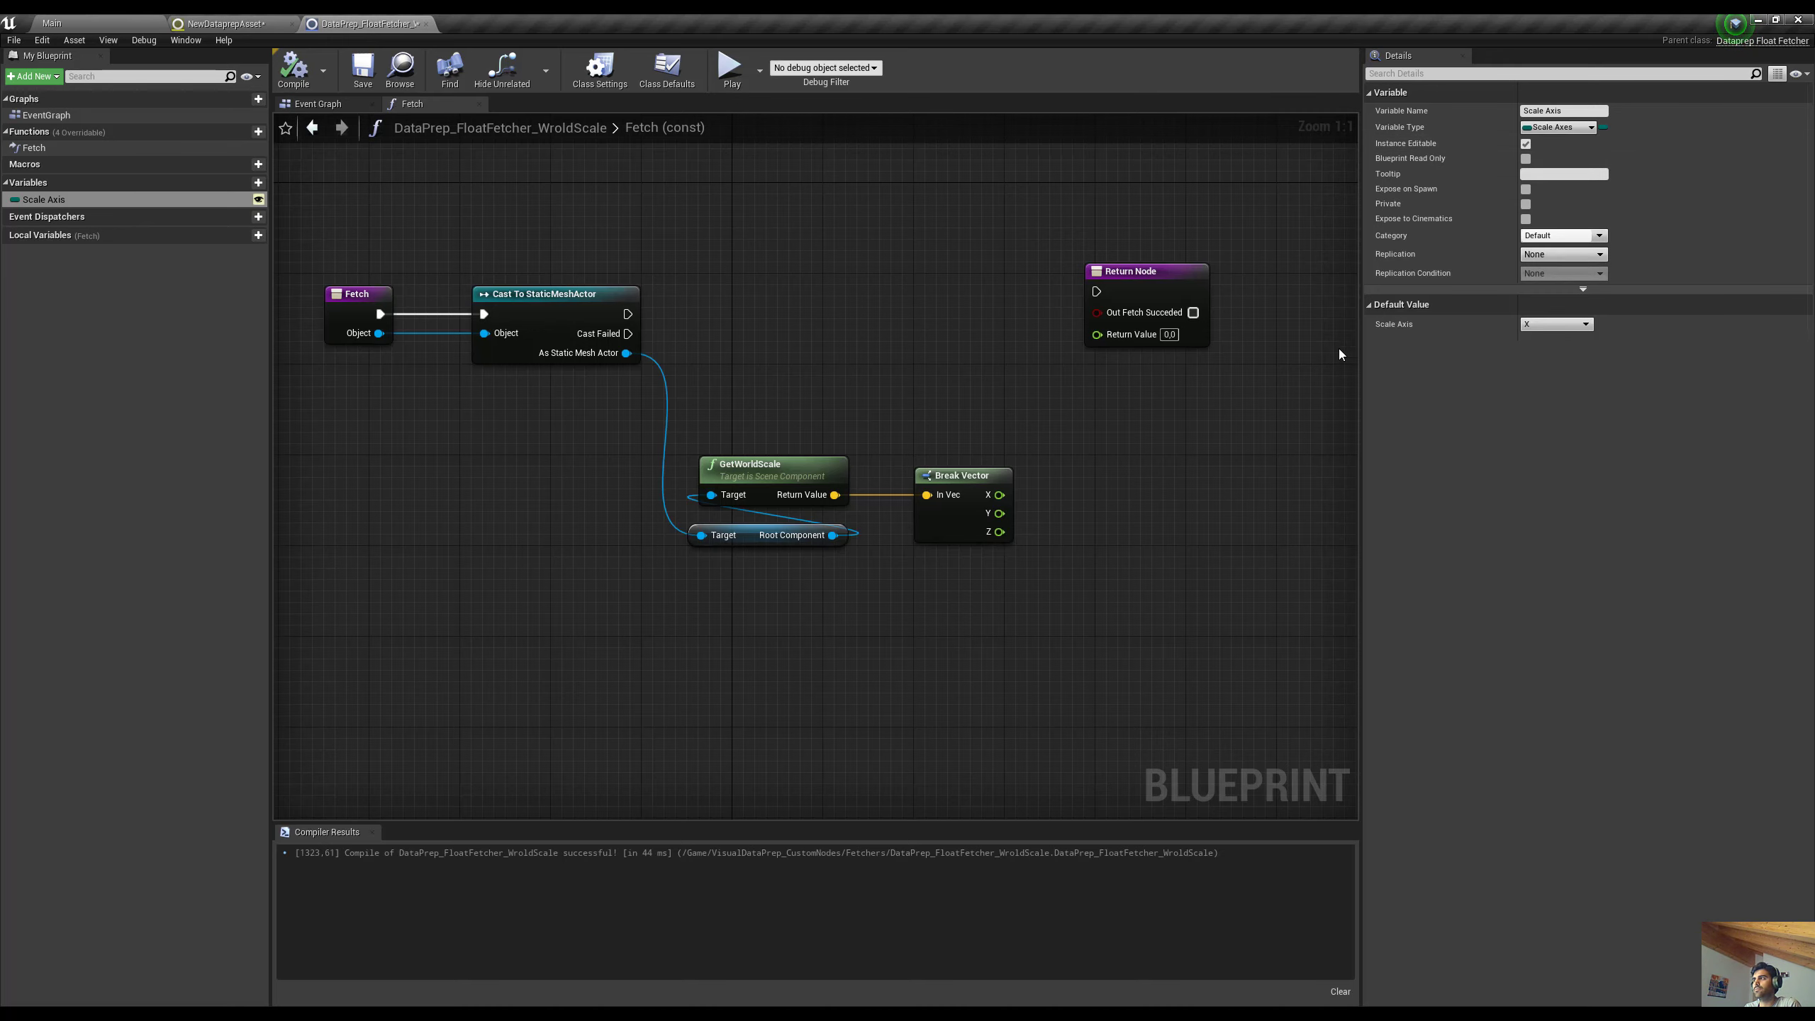
{"action": "left_click", "coordinate": [1546, 323]}
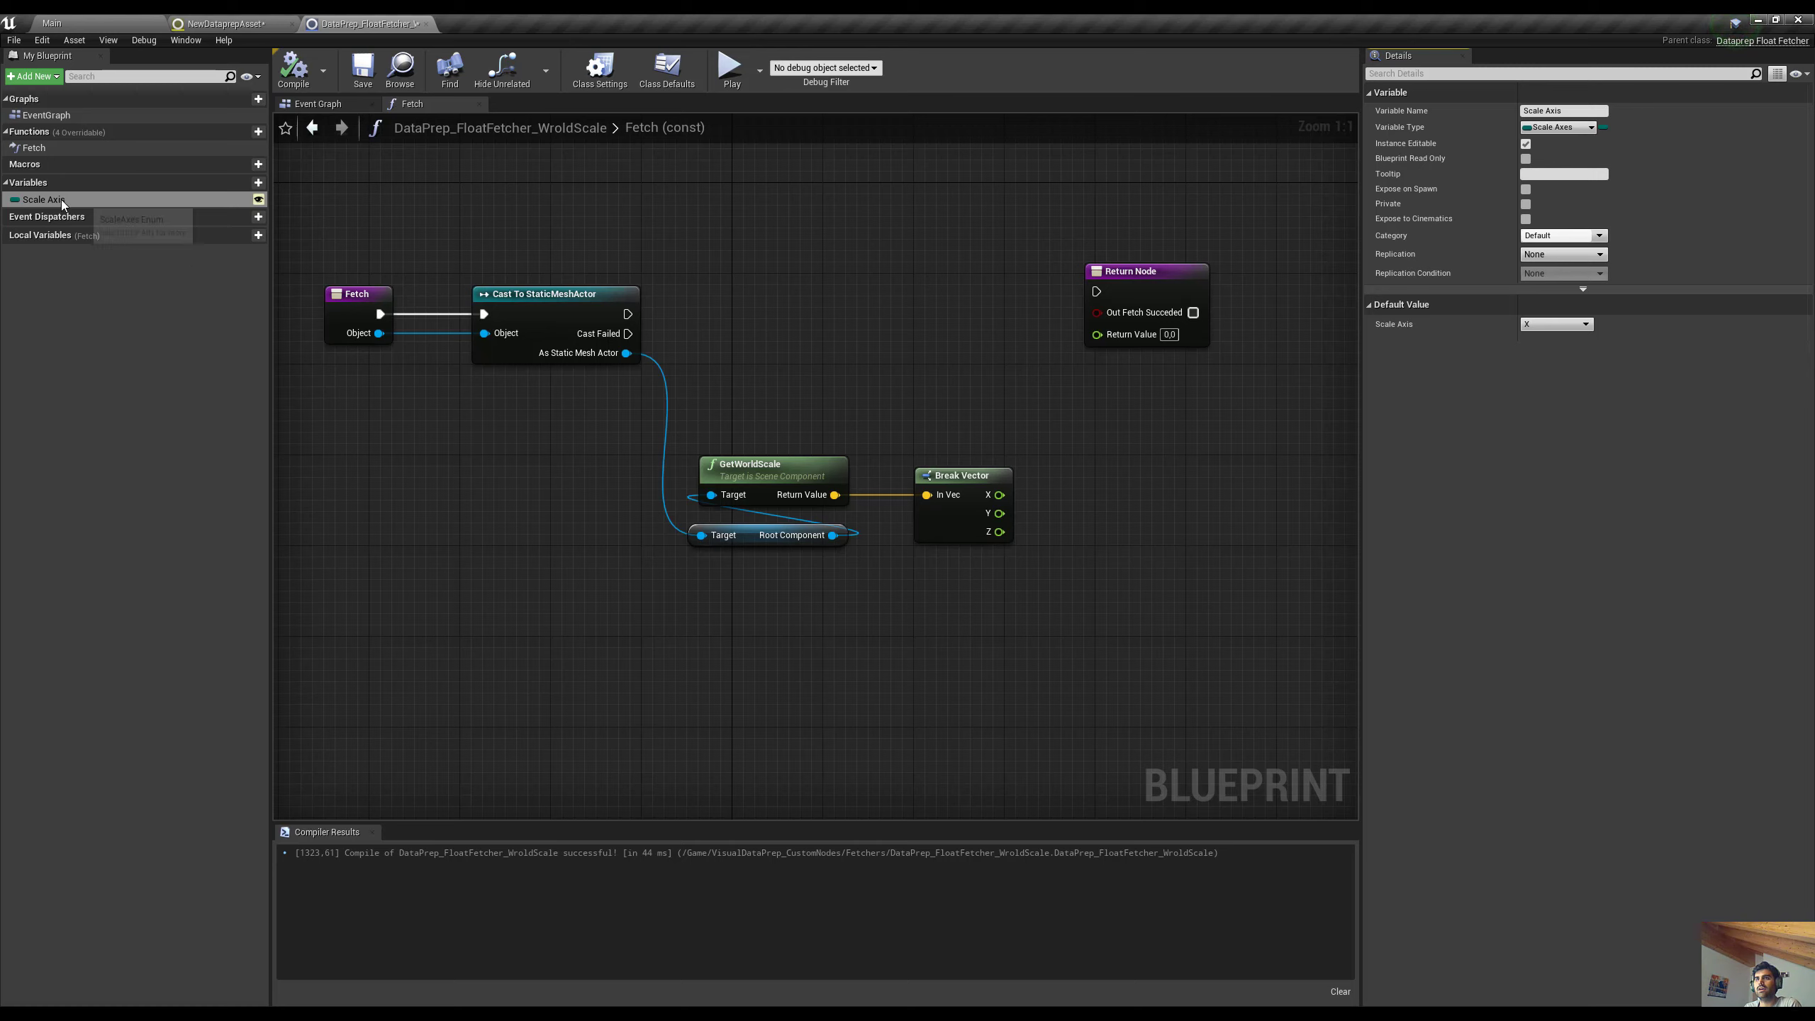
Place a Scale Axis getter in the Fetch graph and connect it to a Switch on ScaleAxes node
{"action": "left_click_drag", "start_coordinate": [61, 198], "coordinate": [822, 630], "text": "ctrl"}
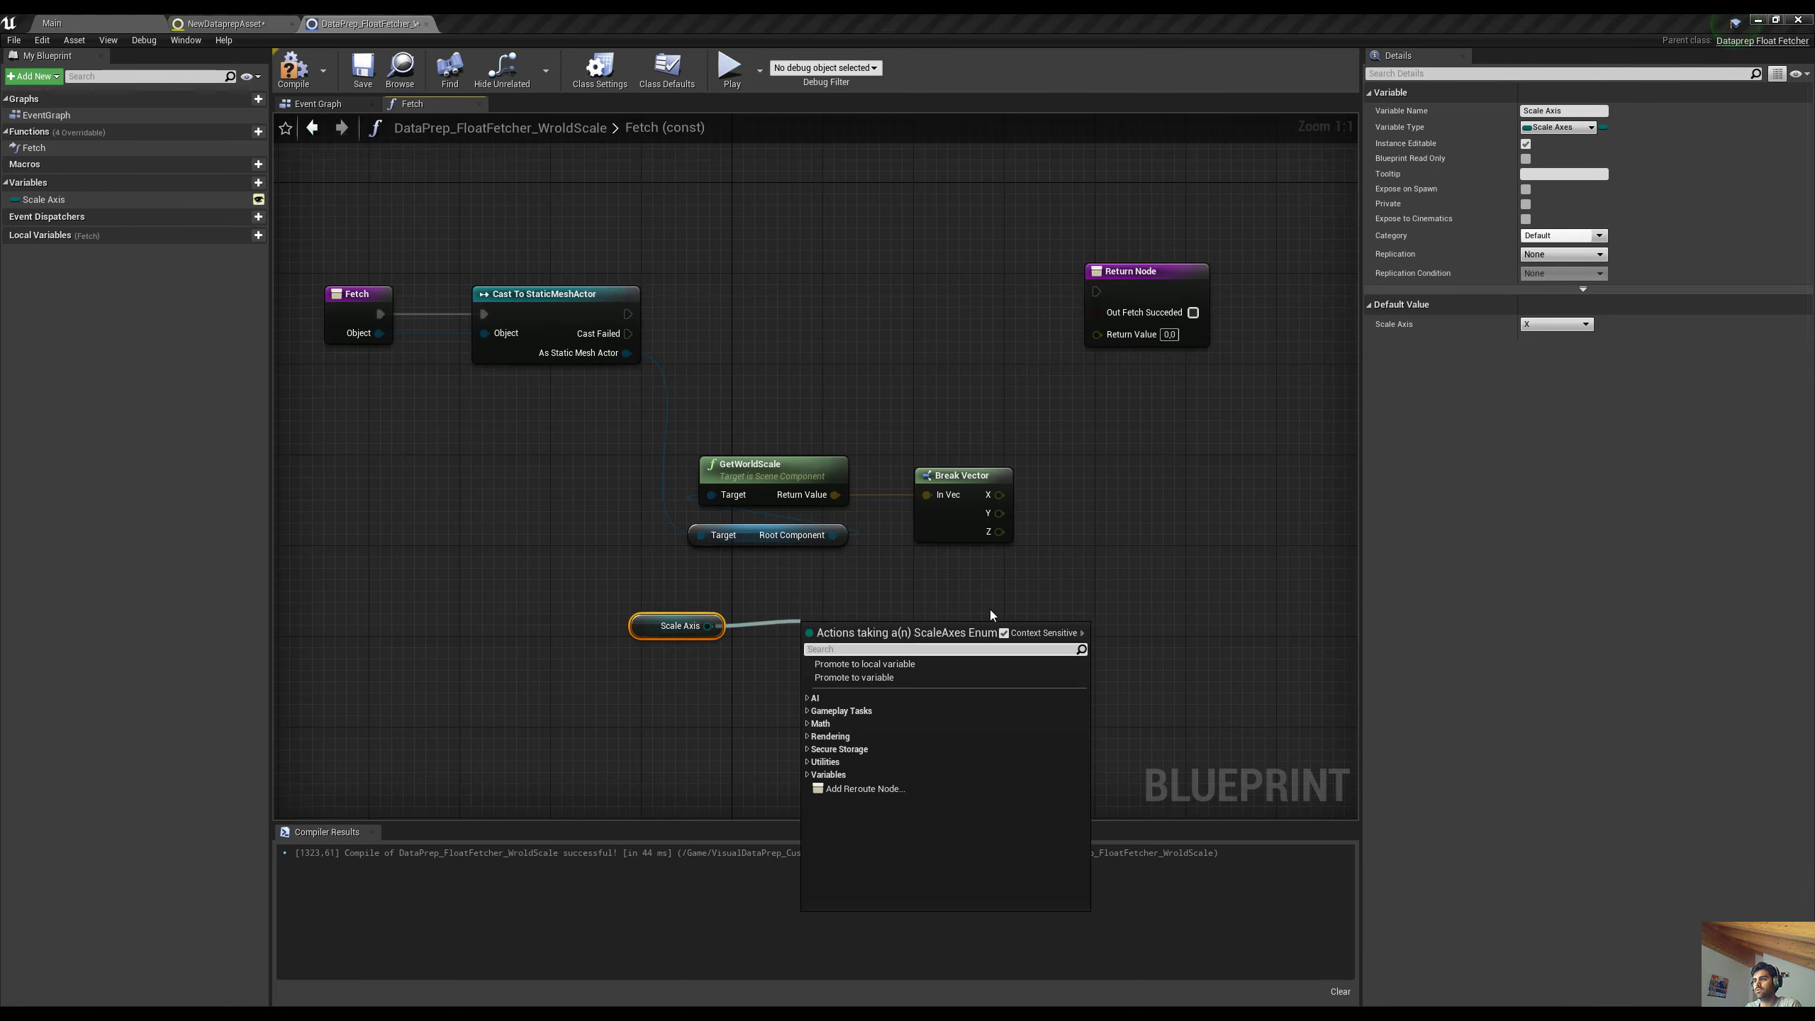
{"action": "type", "text": "swit"}
{"action": "key", "text": "Return"}
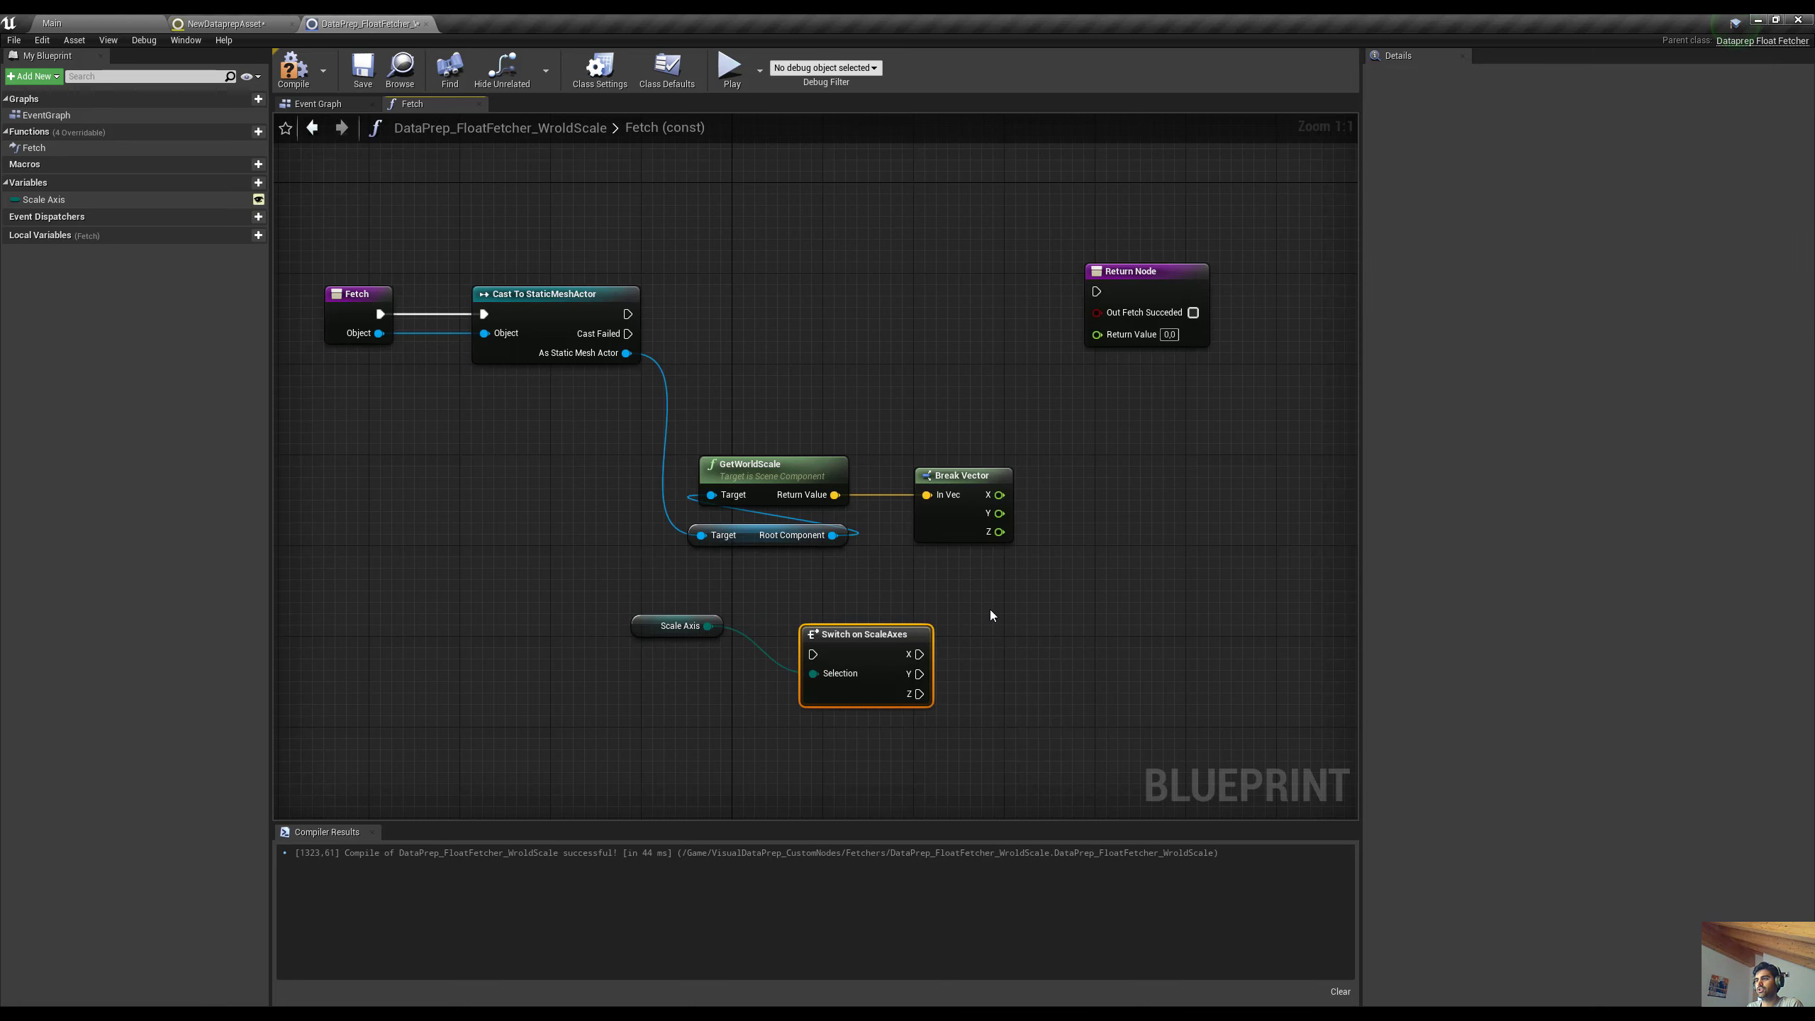
Tuck the Scale Axis getter under the Switch on ScaleAxes node and move both below the Break Vector node
{"action": "left_click_drag", "start_coordinate": [645, 632], "coordinate": [848, 704]}
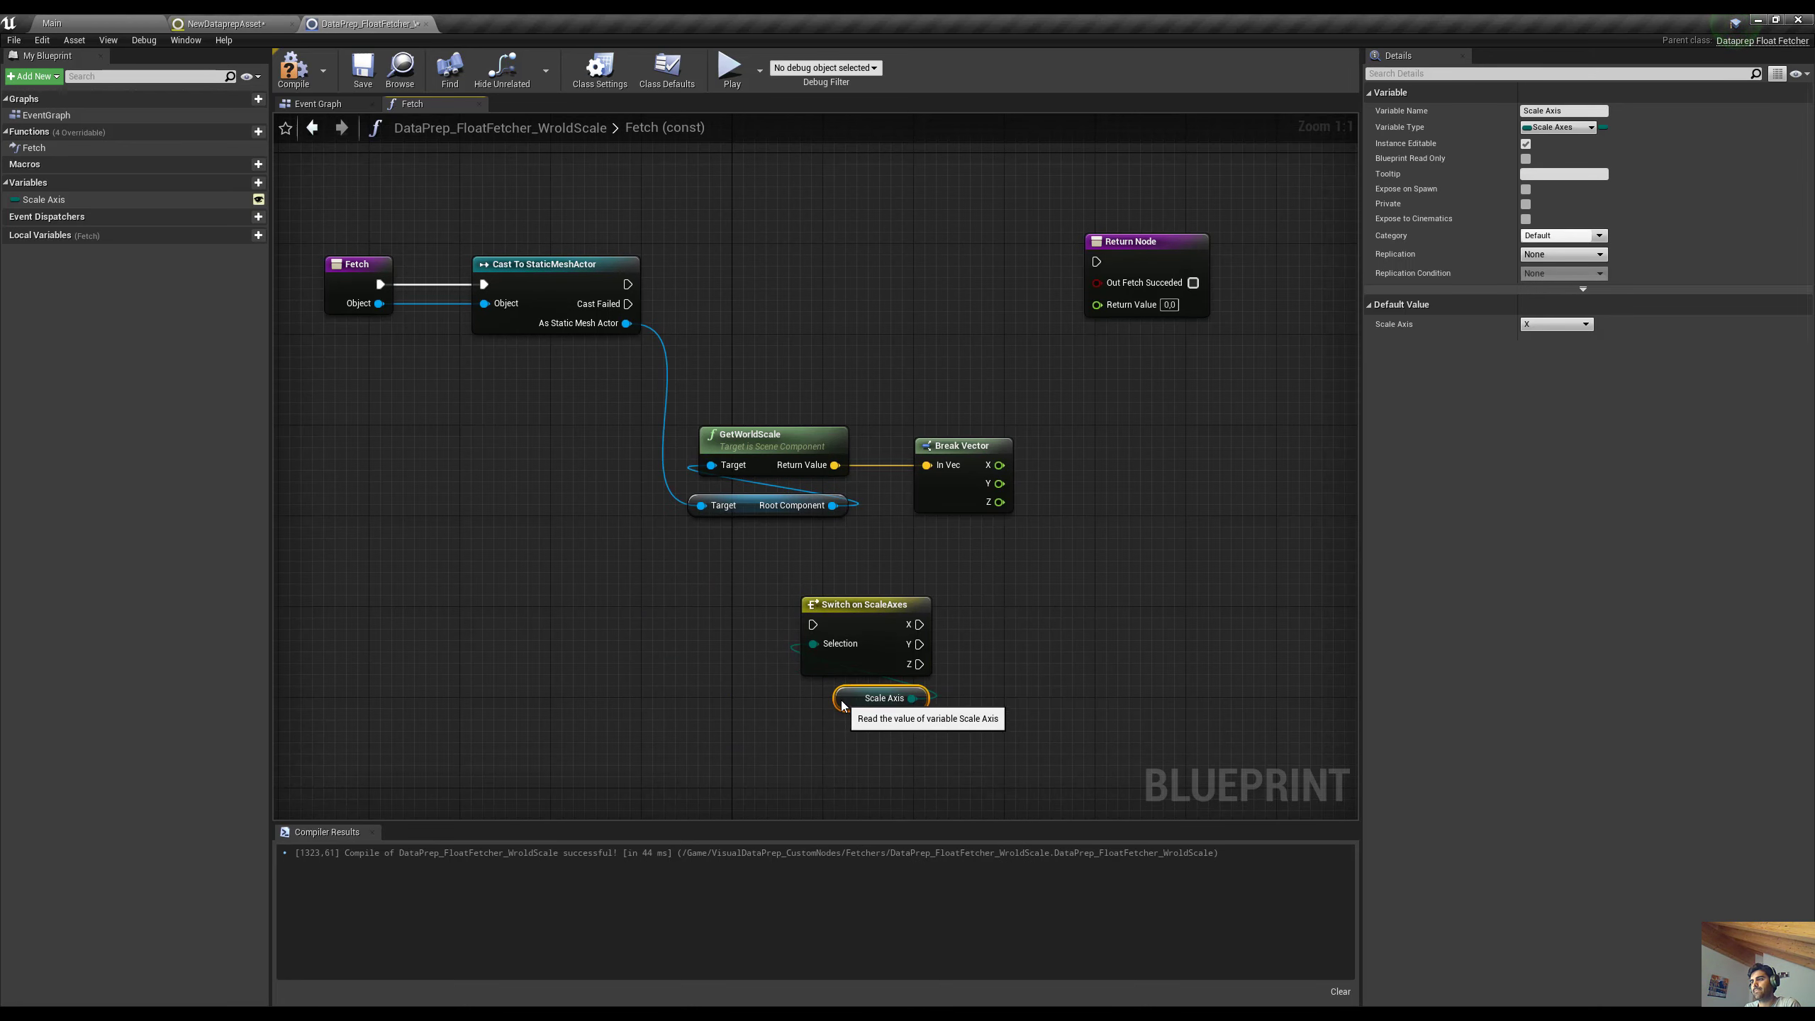
{"action": "right_click_drag", "start_coordinate": [848, 704], "coordinate": [673, 677]}
{"action": "left_click_drag", "start_coordinate": [706, 738], "coordinate": [811, 585]}
{"action": "left_click_drag", "start_coordinate": [776, 582], "coordinate": [1071, 492]}
{"action": "right_click_drag", "start_coordinate": [864, 653], "coordinate": [663, 696]}
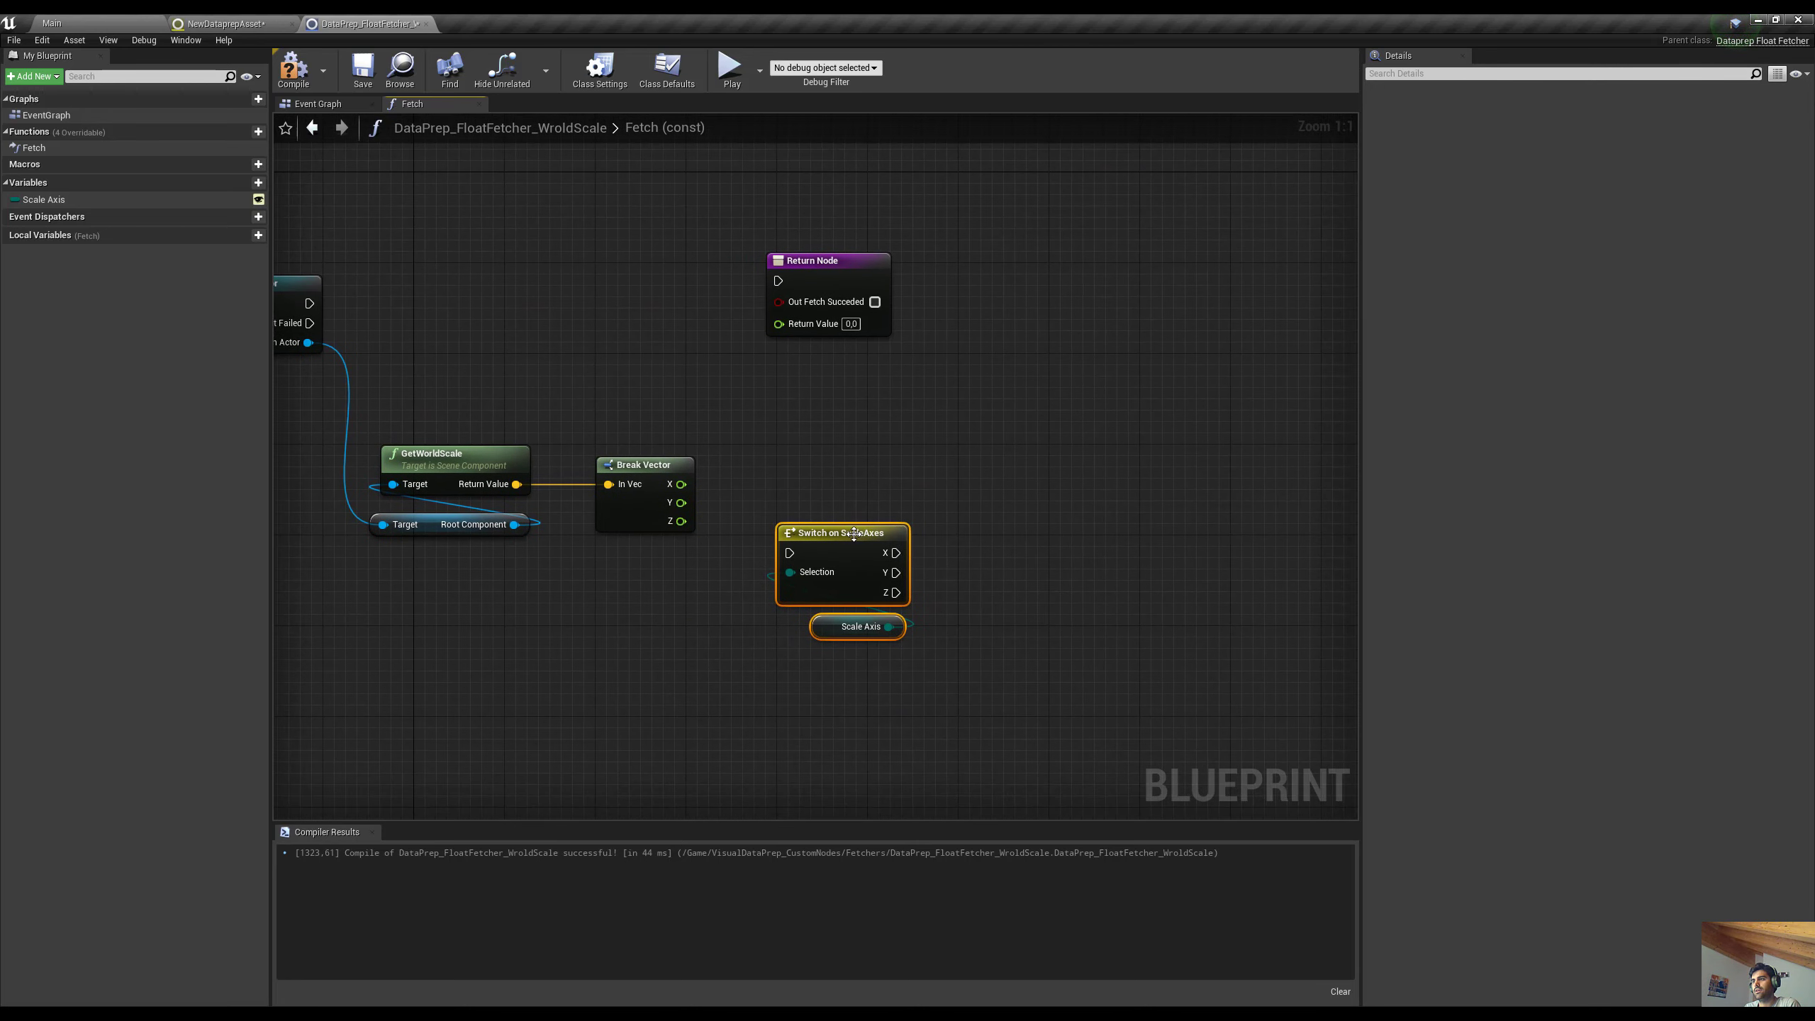
{"action": "left_click_drag", "start_coordinate": [854, 533], "coordinate": [718, 624]}
{"action": "right_click_drag", "start_coordinate": [363, 435], "coordinate": [374, 355]}
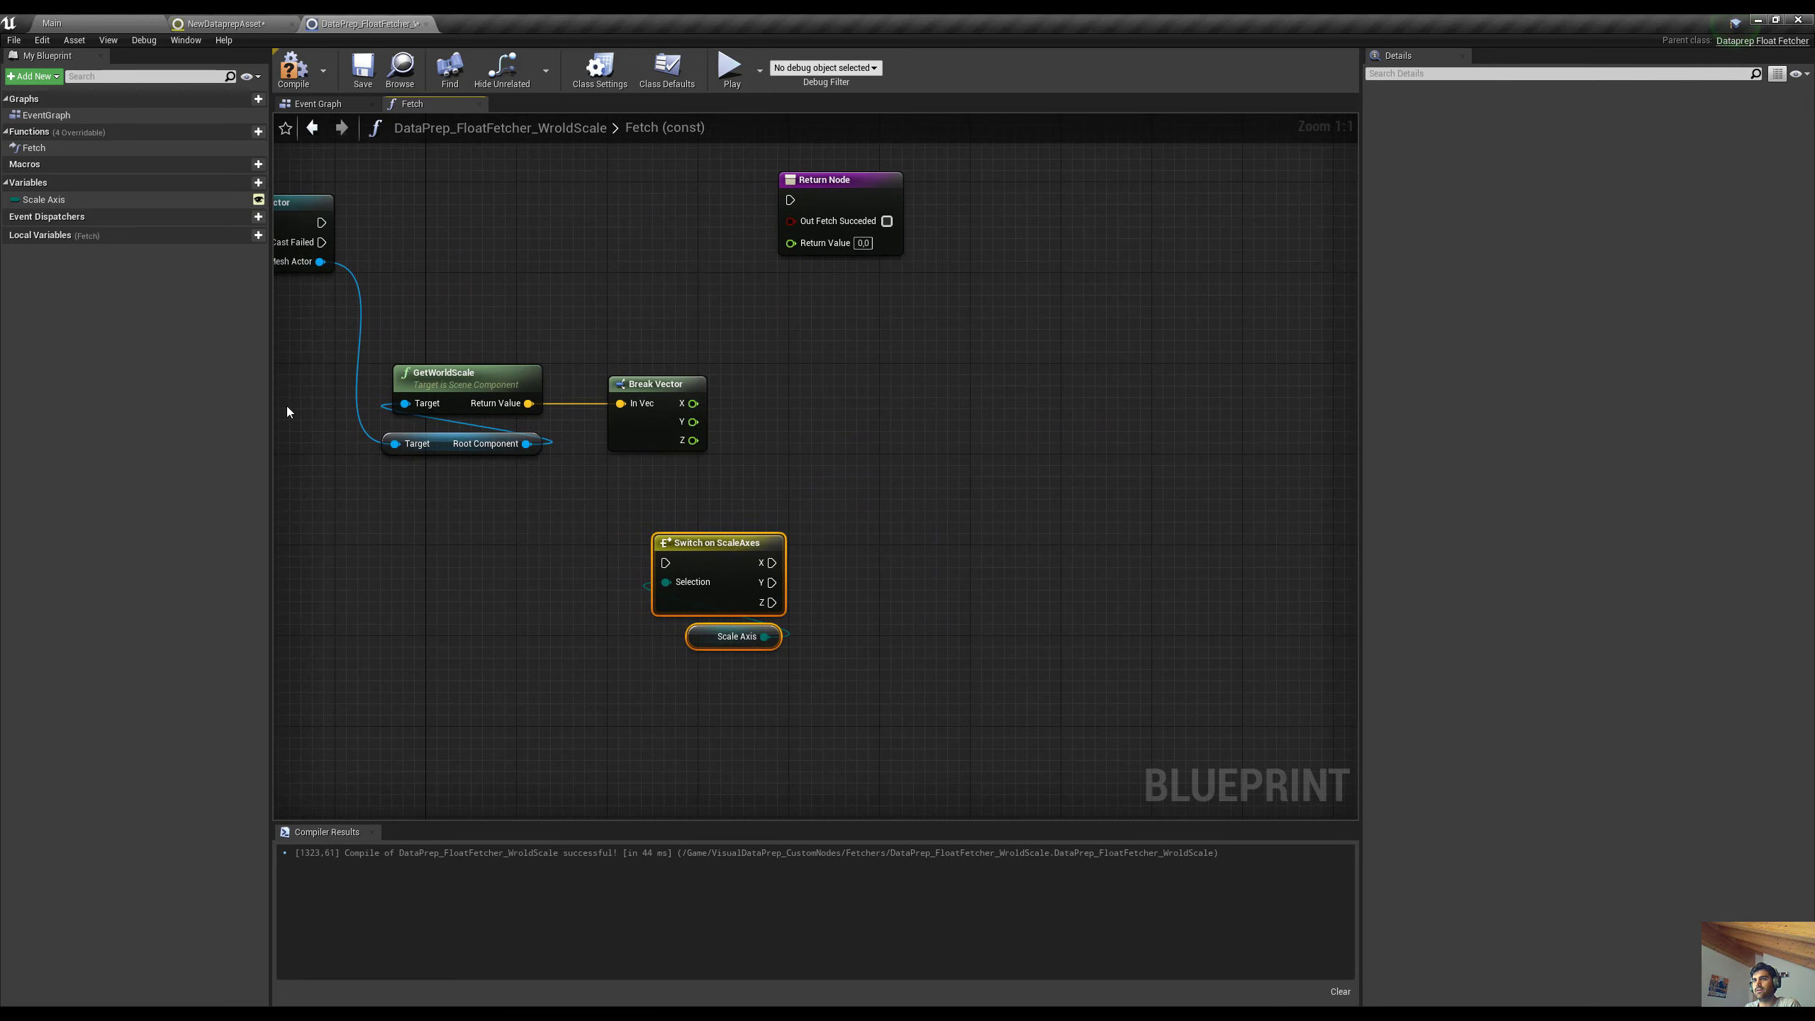
Add a local variable of type Float to the Fetch function and name it Return Scale Value
{"action": "left_click", "coordinate": [223, 235]}
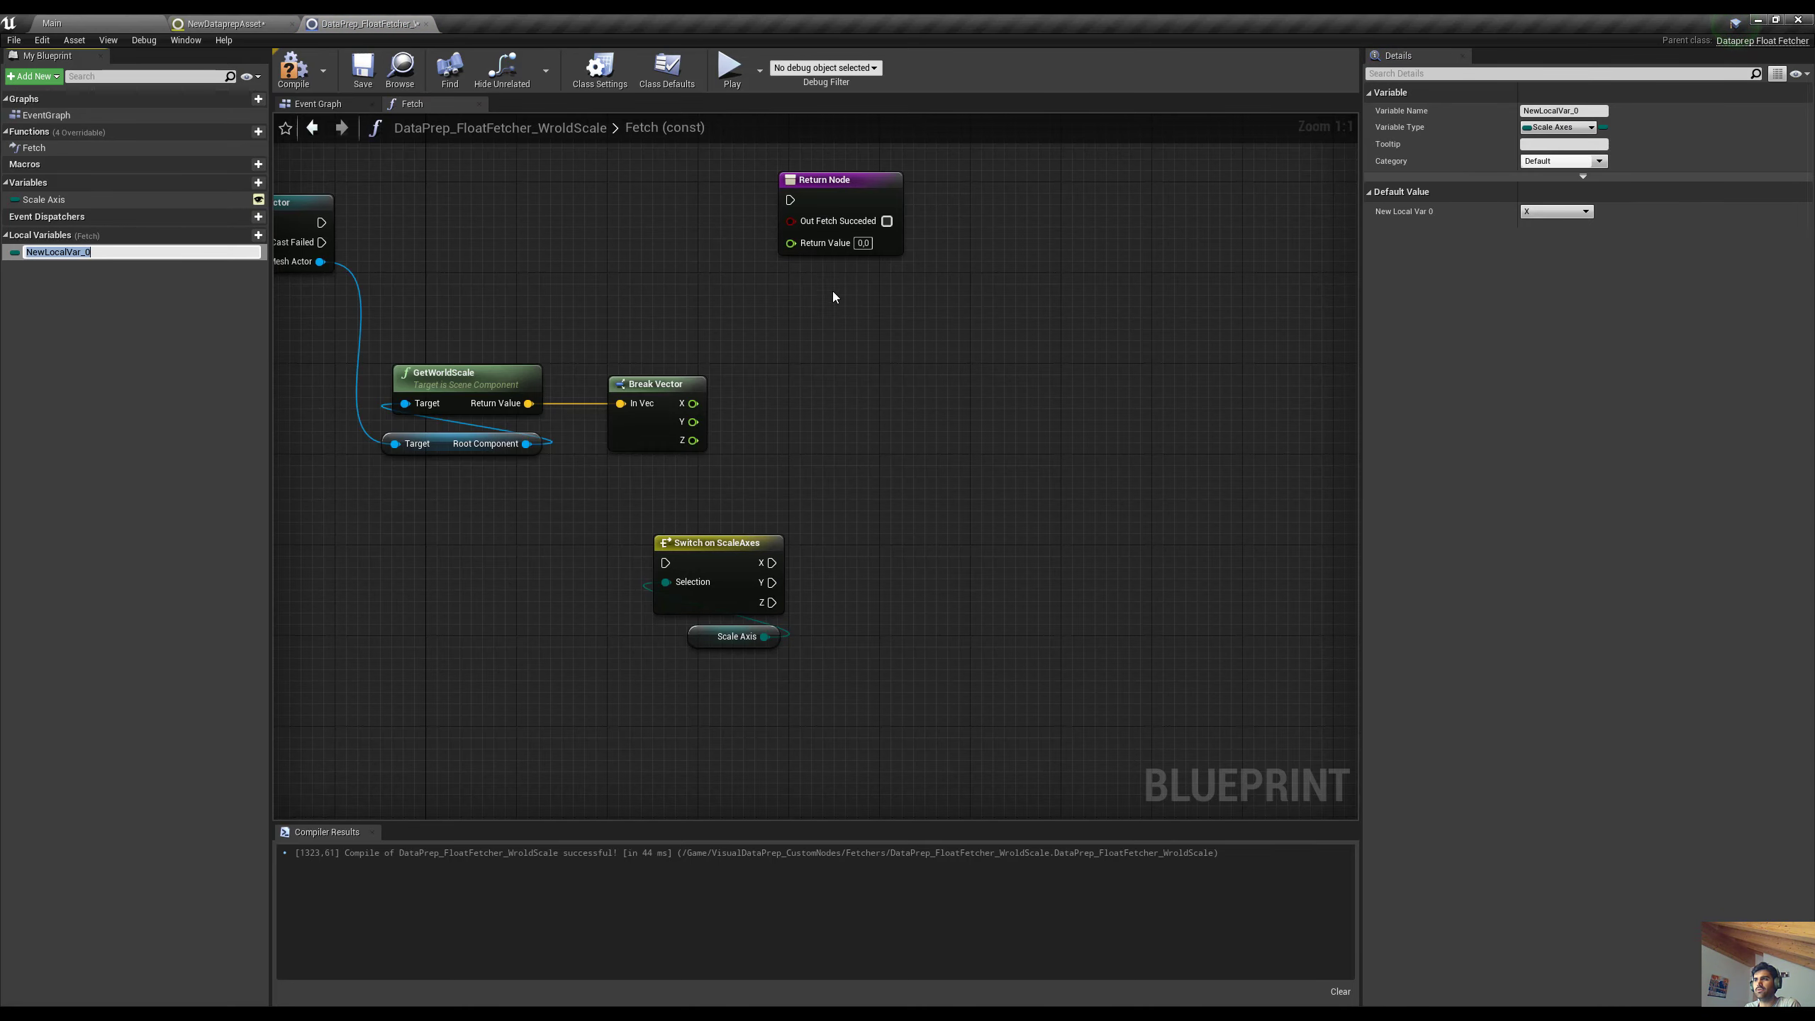
{"action": "right_click_drag", "start_coordinate": [832, 296], "coordinate": [888, 328]}
{"action": "left_click", "coordinate": [1568, 128]}
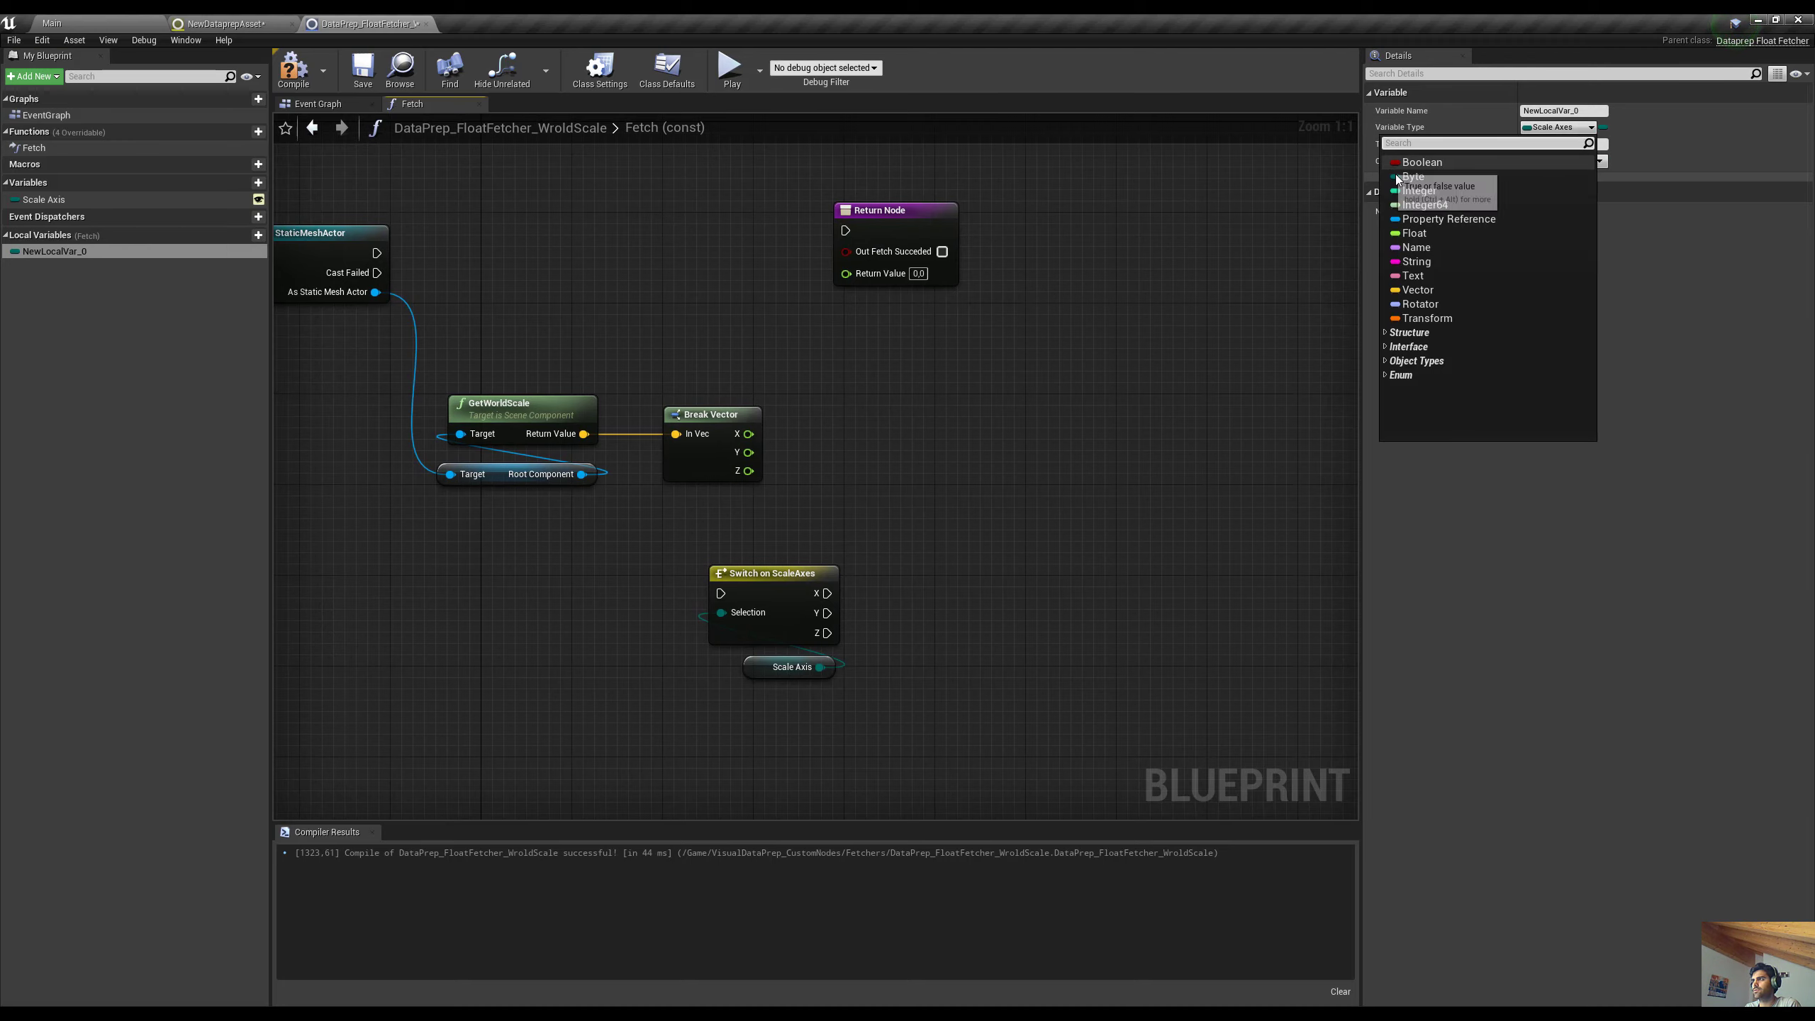
{"action": "left_click", "coordinate": [1429, 231]}
{"action": "left_click", "coordinate": [1583, 110]}
{"action": "type", "text": "Return"}
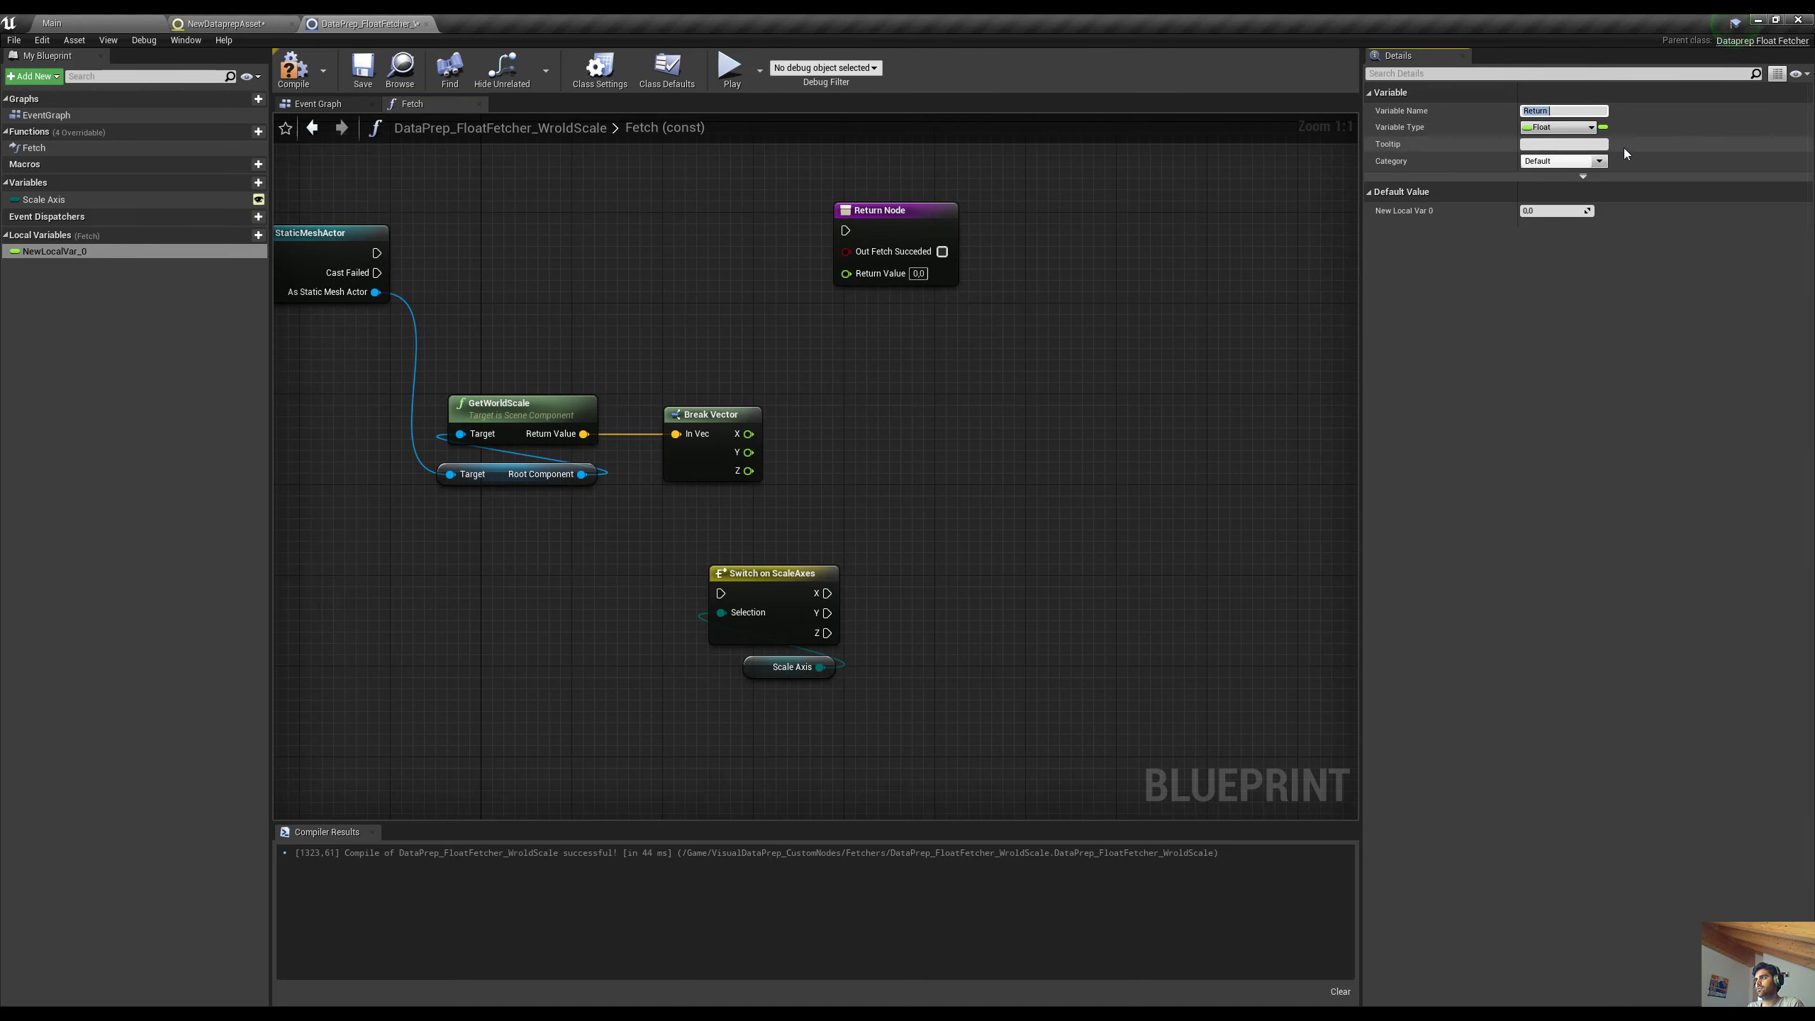
{"action": "key", "text": "ctrl+a"}
{"action": "type", "text": "R"}
{"action": "key", "text": "Return"}
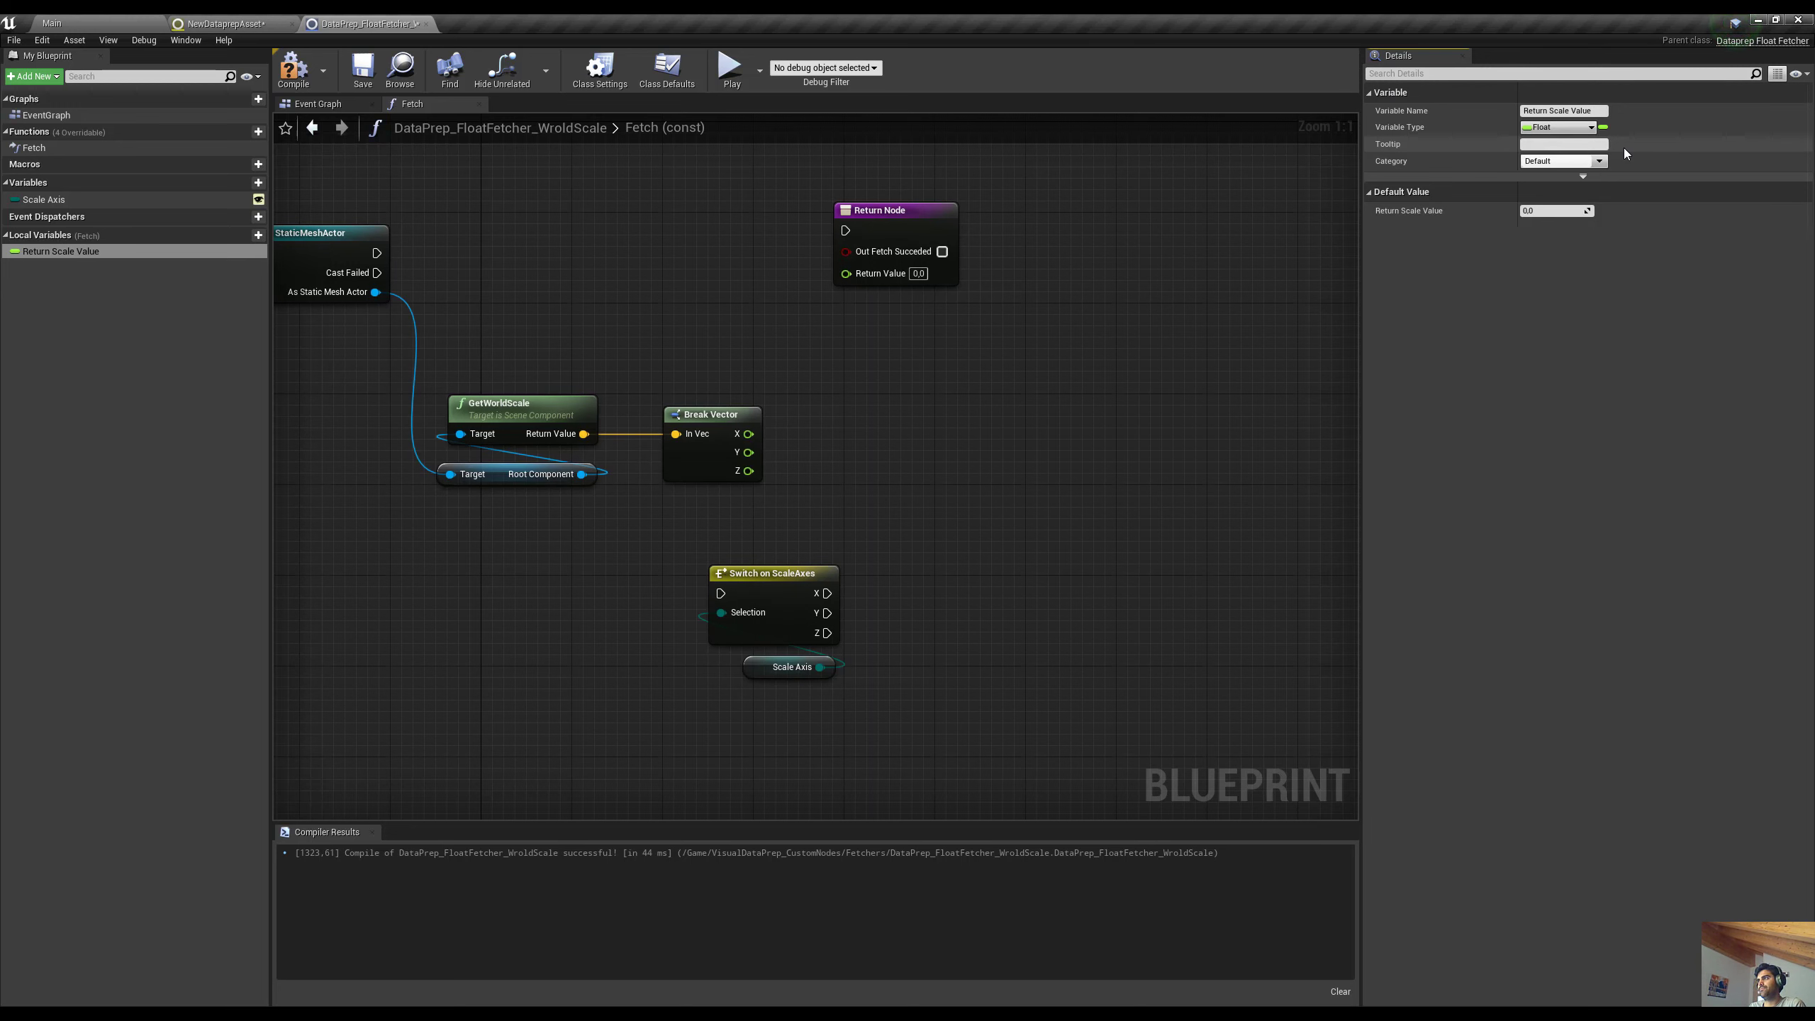
Place a Set Return Scale Value node beside the Break Vector node and move the Return Node farther along the graph
{"action": "left_click_drag", "start_coordinate": [73, 255], "coordinate": [996, 465]}
{"action": "left_click", "coordinate": [1053, 486]}
{"action": "left_click_drag", "start_coordinate": [918, 212], "coordinate": [1299, 237]}
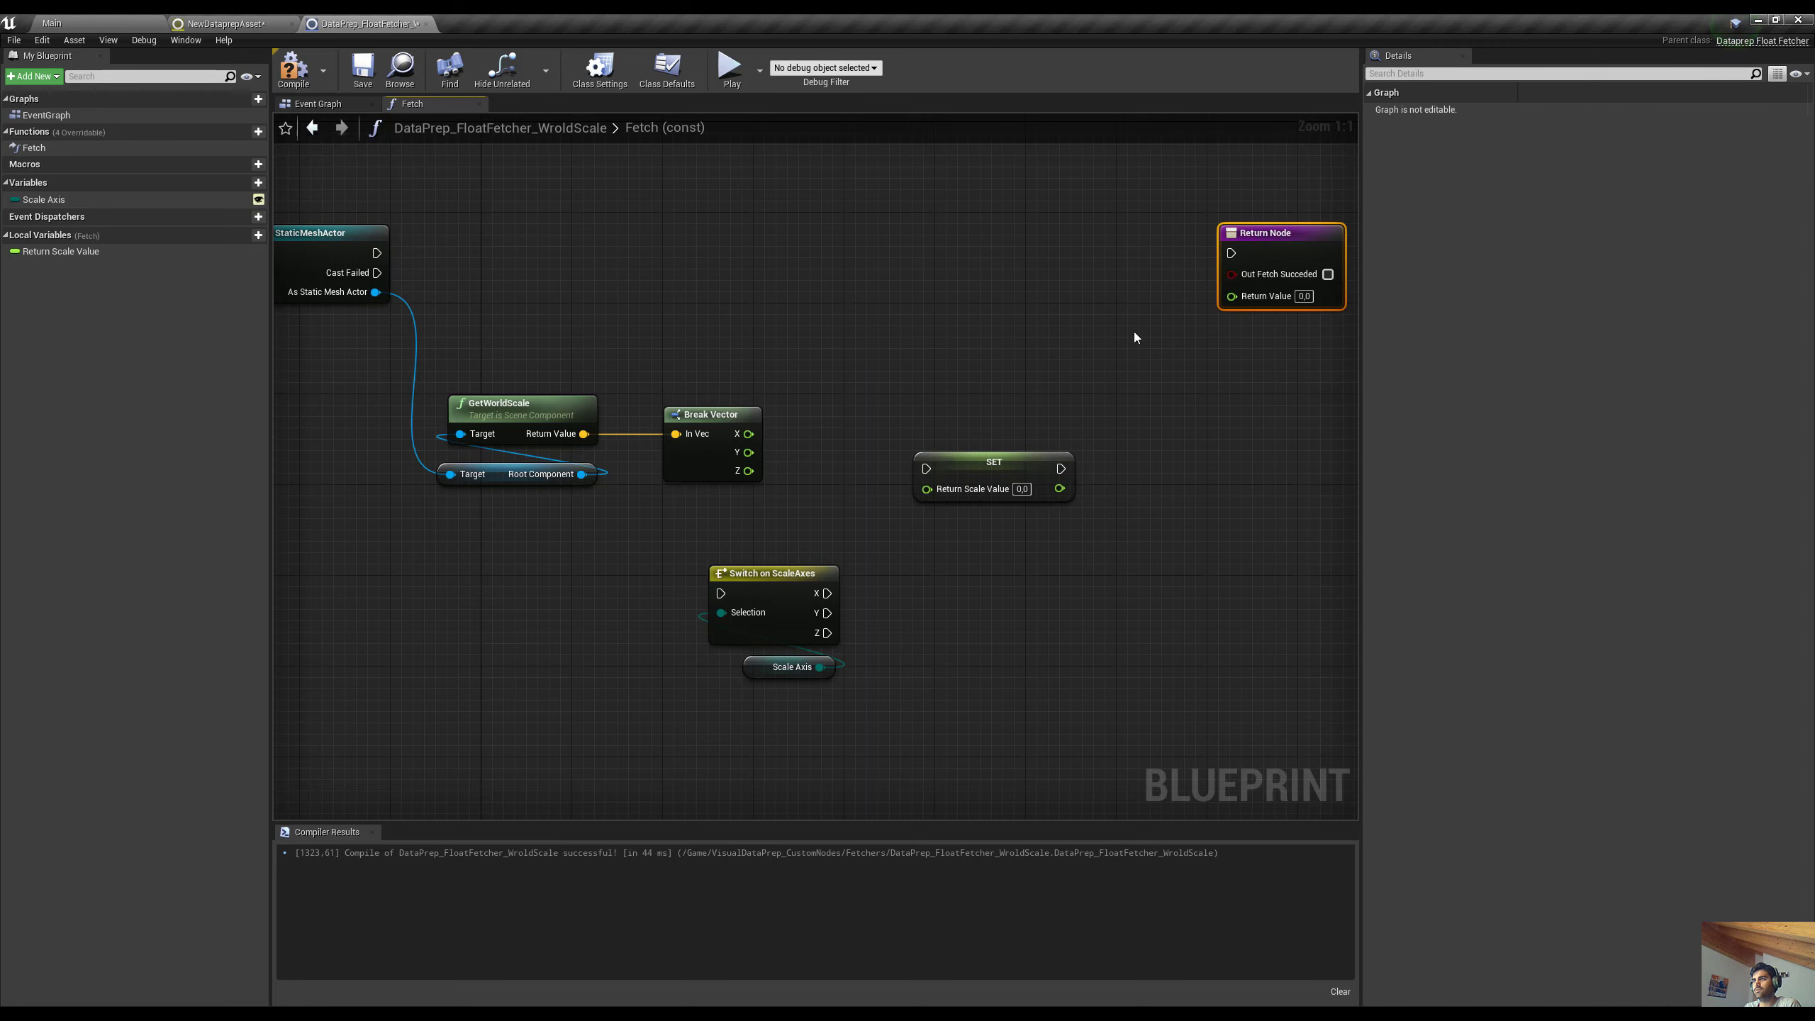
Add a Return Scale Value getter, connect it to the Return Node's Return Value, and tuck it under that node
{"action": "scroll", "coordinate": [1082, 343], "scroll_direction": "down", "scroll_amount": 3}
{"action": "right_click_drag", "start_coordinate": [1083, 344], "coordinate": [1058, 372]}
{"action": "left_click_drag", "start_coordinate": [61, 251], "coordinate": [1081, 364]}
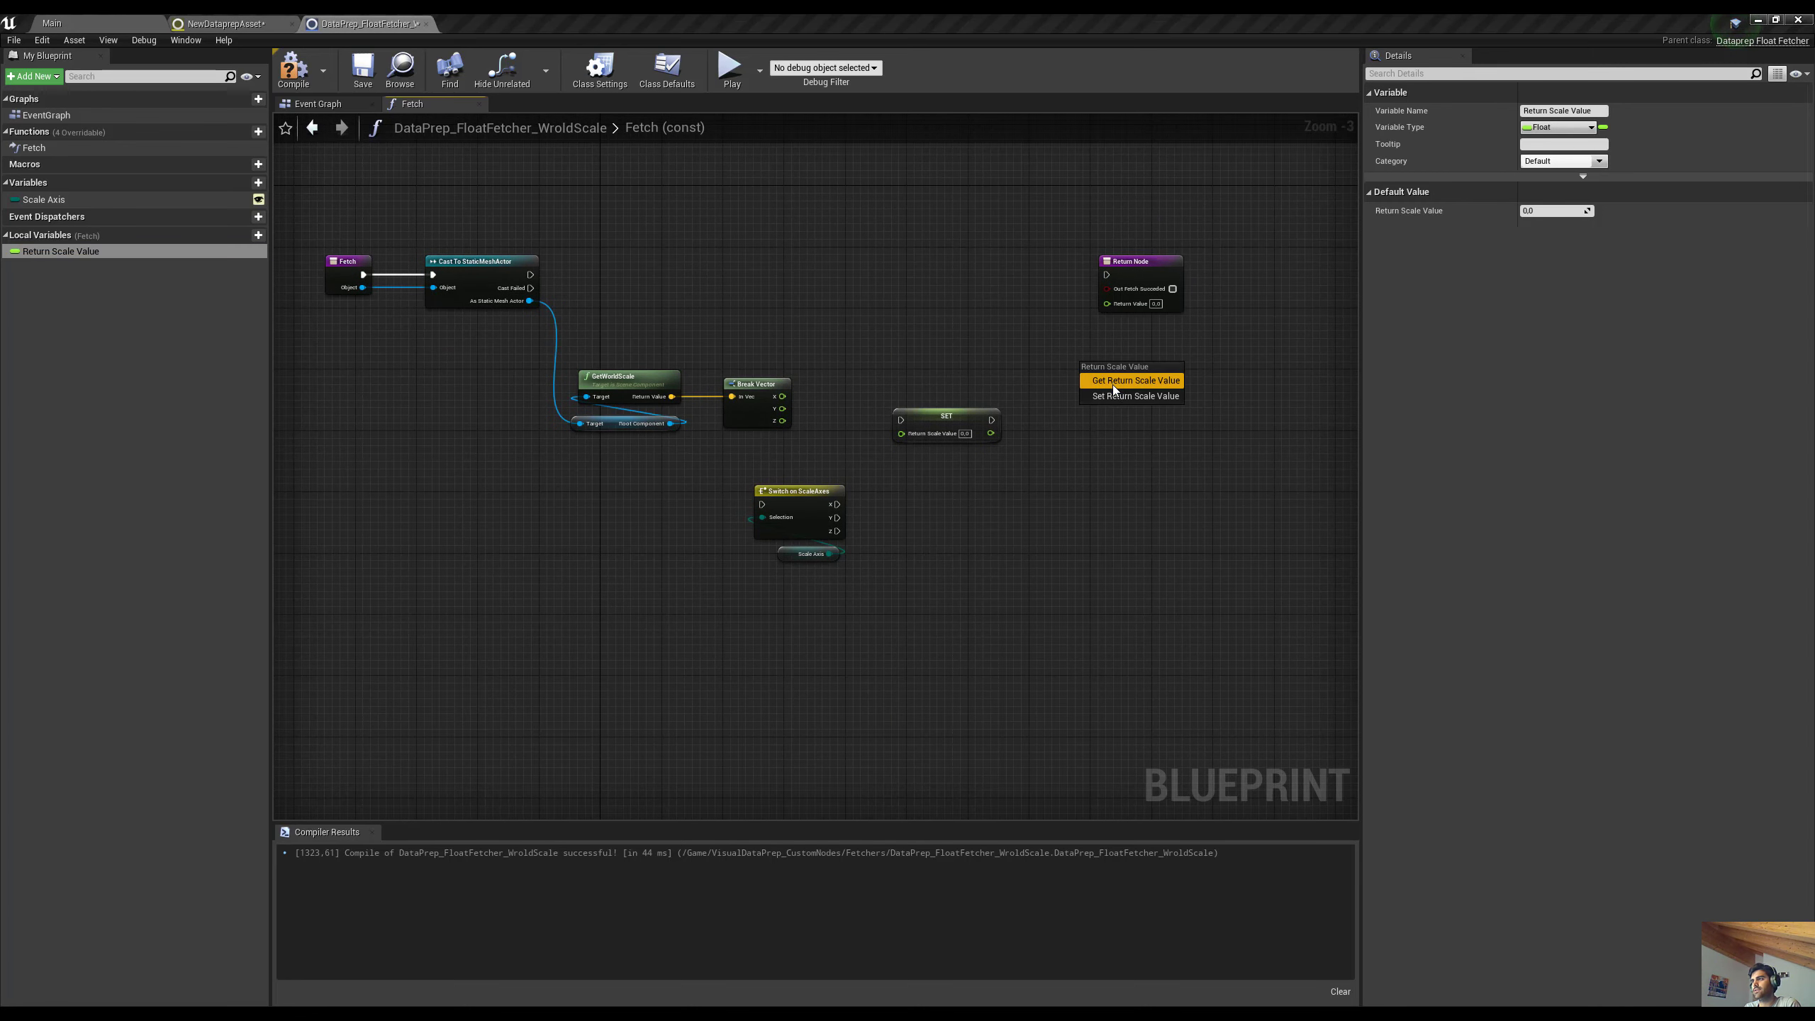
{"action": "left_click", "coordinate": [1133, 381]}
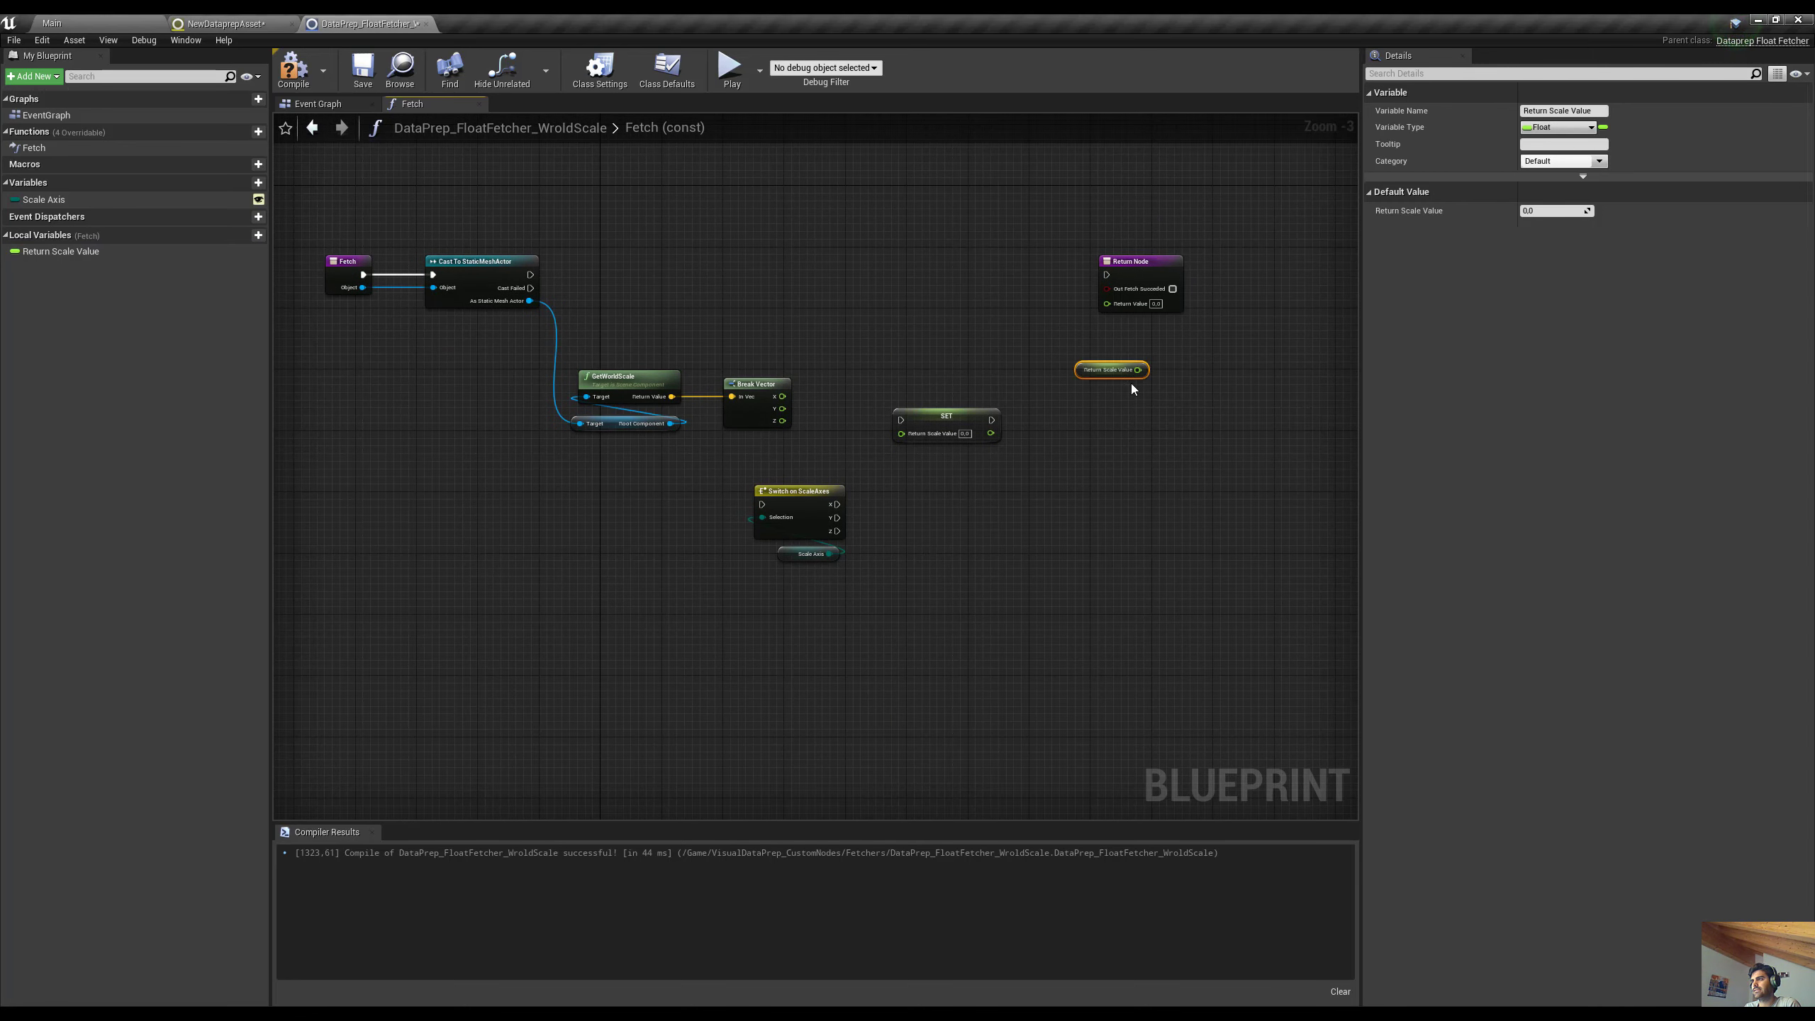
{"action": "scroll", "coordinate": [1051, 332], "scroll_direction": "up", "scroll_amount": 3}
{"action": "left_click_drag", "start_coordinate": [1012, 454], "coordinate": [973, 361]}
{"action": "left_click_drag", "start_coordinate": [936, 458], "coordinate": [971, 402]}
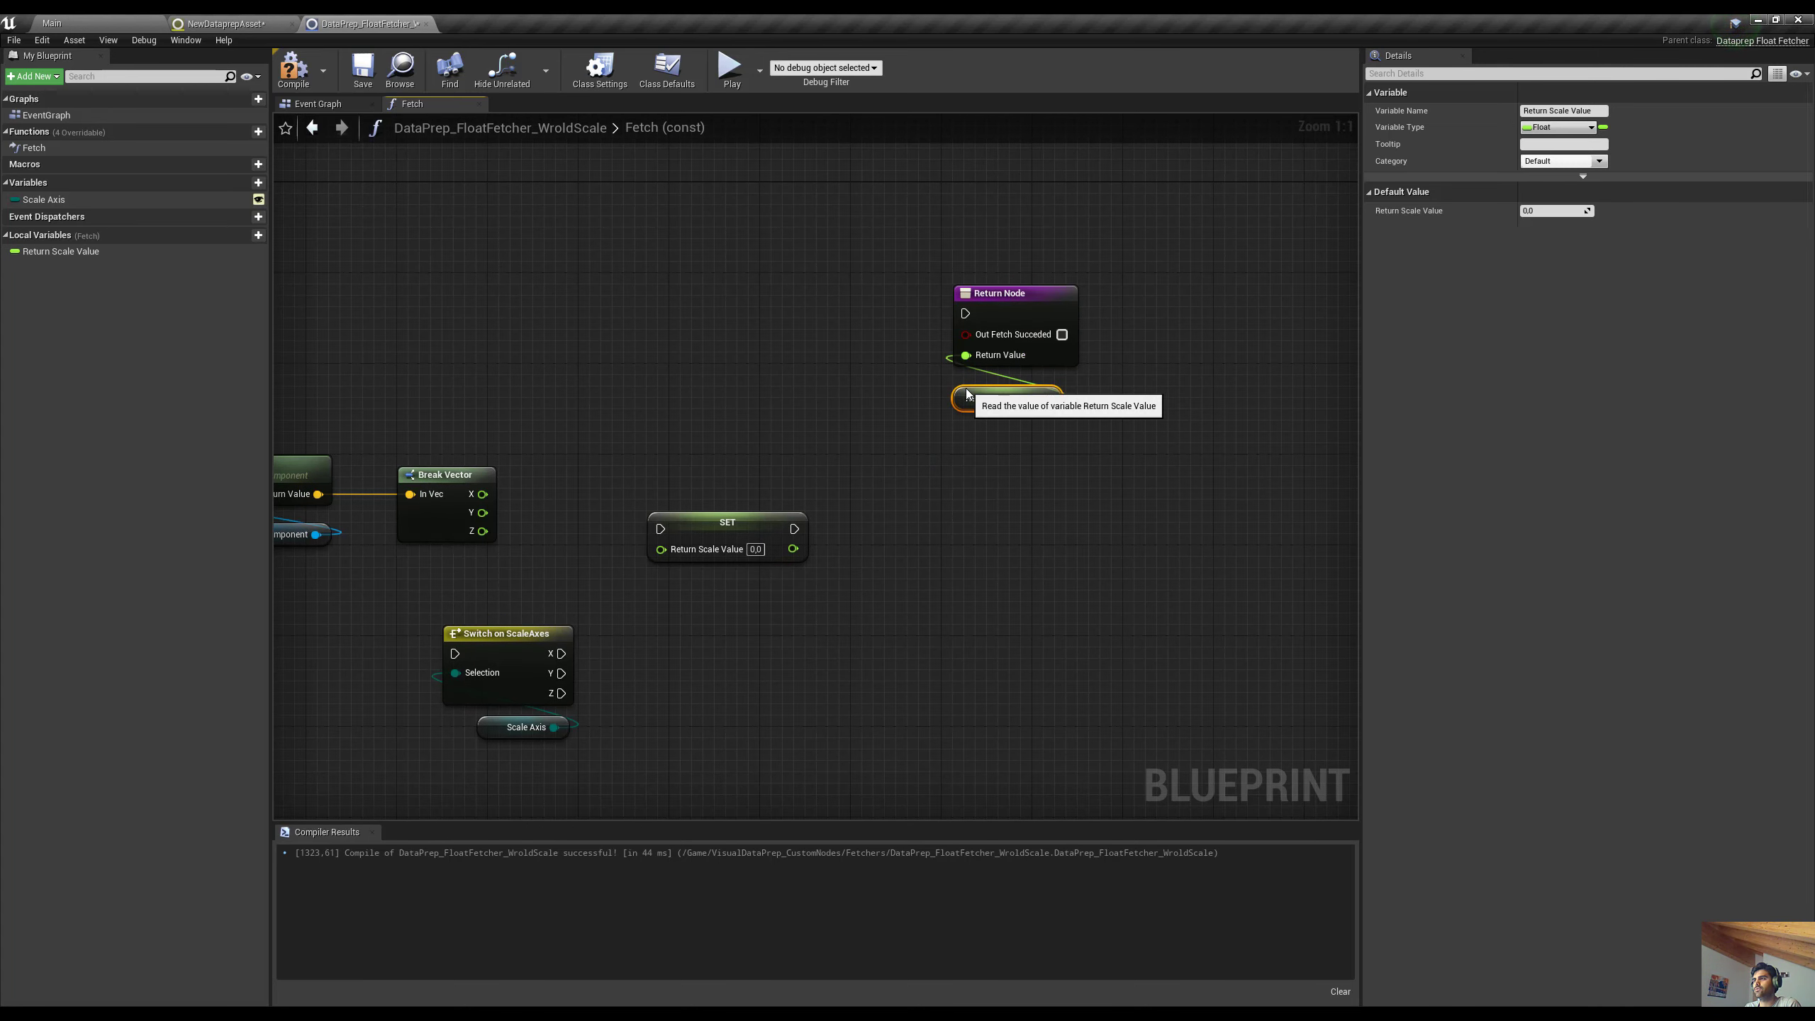
Connect the switch's X execution output and Break Vector's X value to the Set Return Scale Value node
{"action": "right_click_drag", "start_coordinate": [936, 458], "coordinate": [1227, 373]}
{"action": "left_click", "coordinate": [958, 429]}
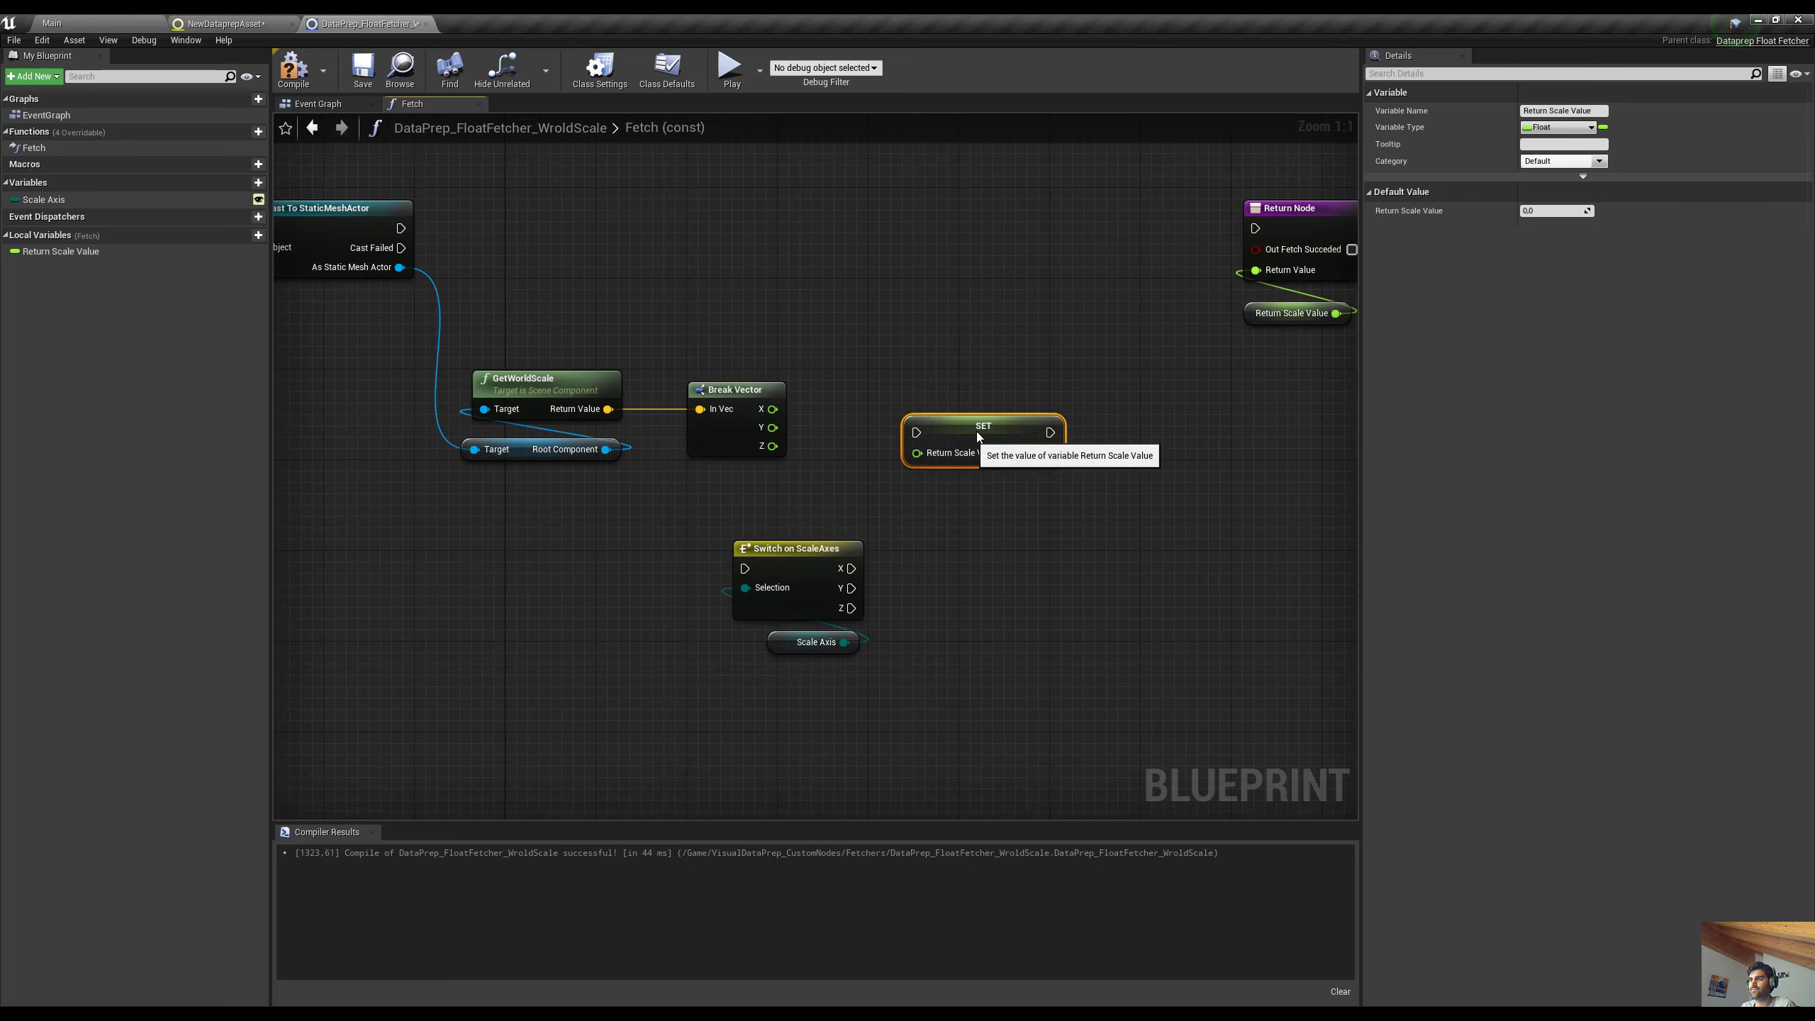
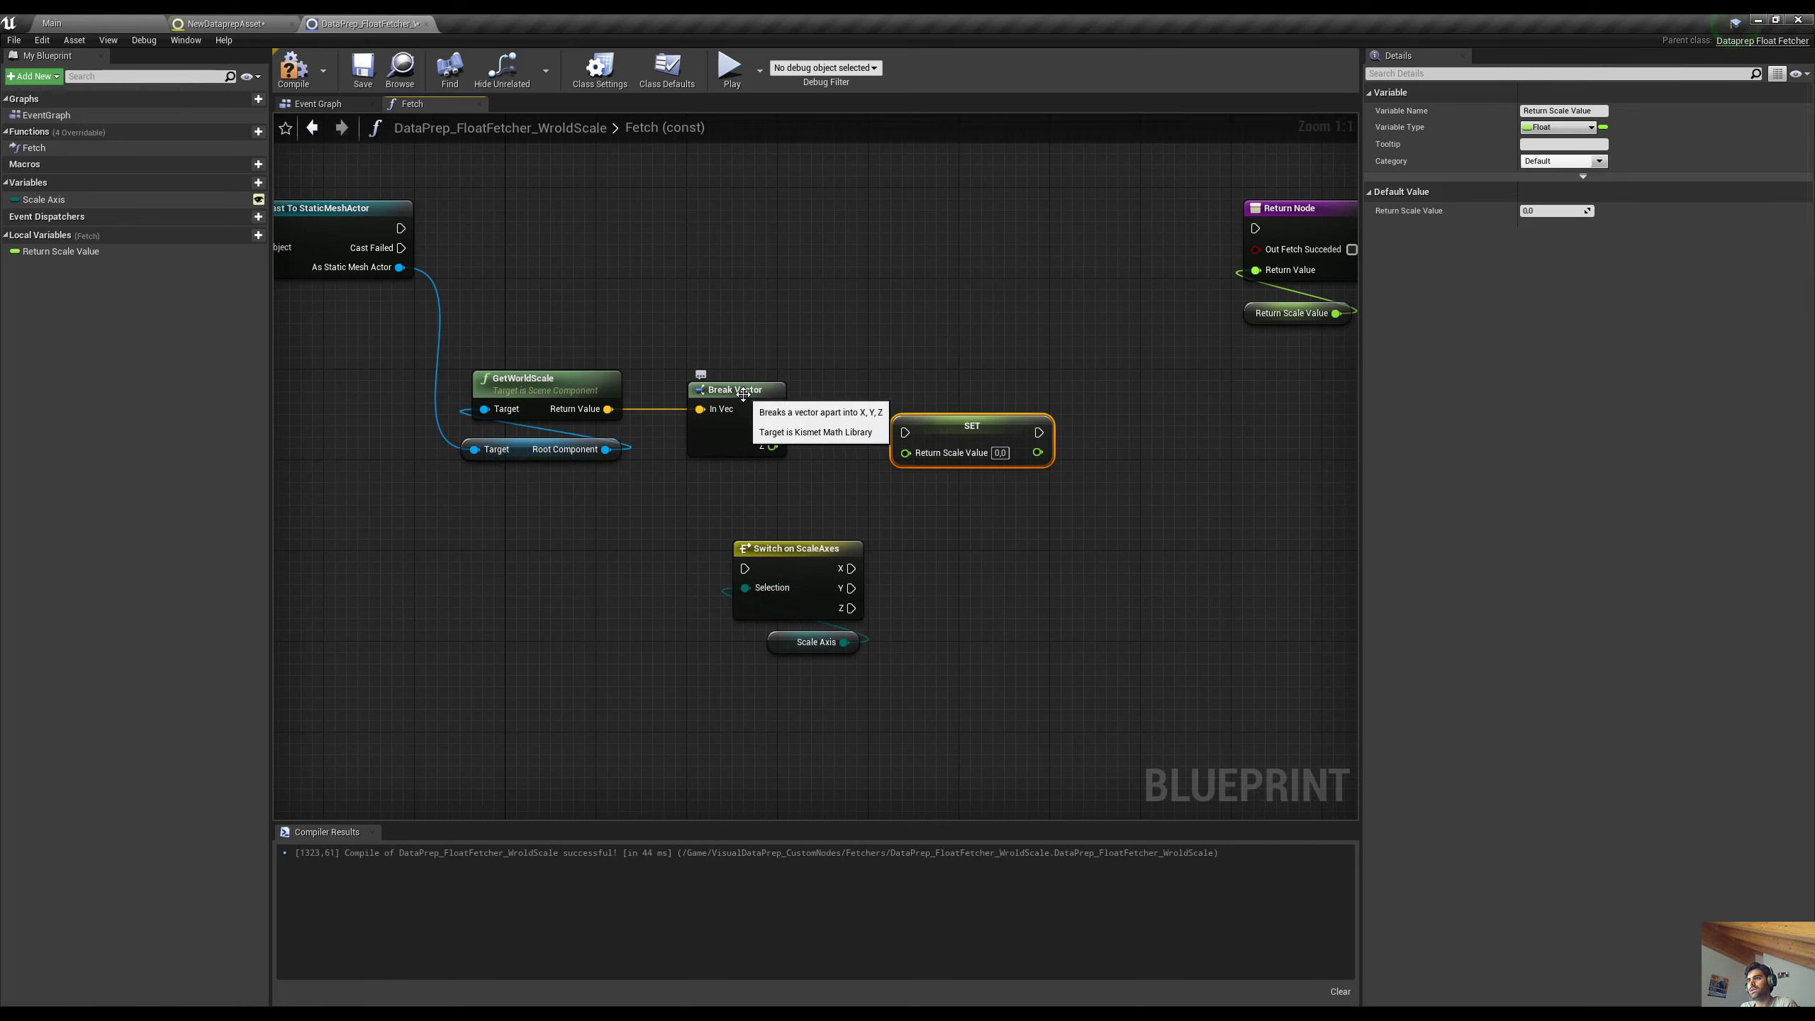
{"action": "mouse_move", "coordinate": [985, 426]}
{"action": "left_mouse_down"}
{"action": "mouse_move", "coordinate": [1029, 425]}
{"action": "mouse_move", "coordinate": [998, 426]}
{"action": "left_mouse_up"}
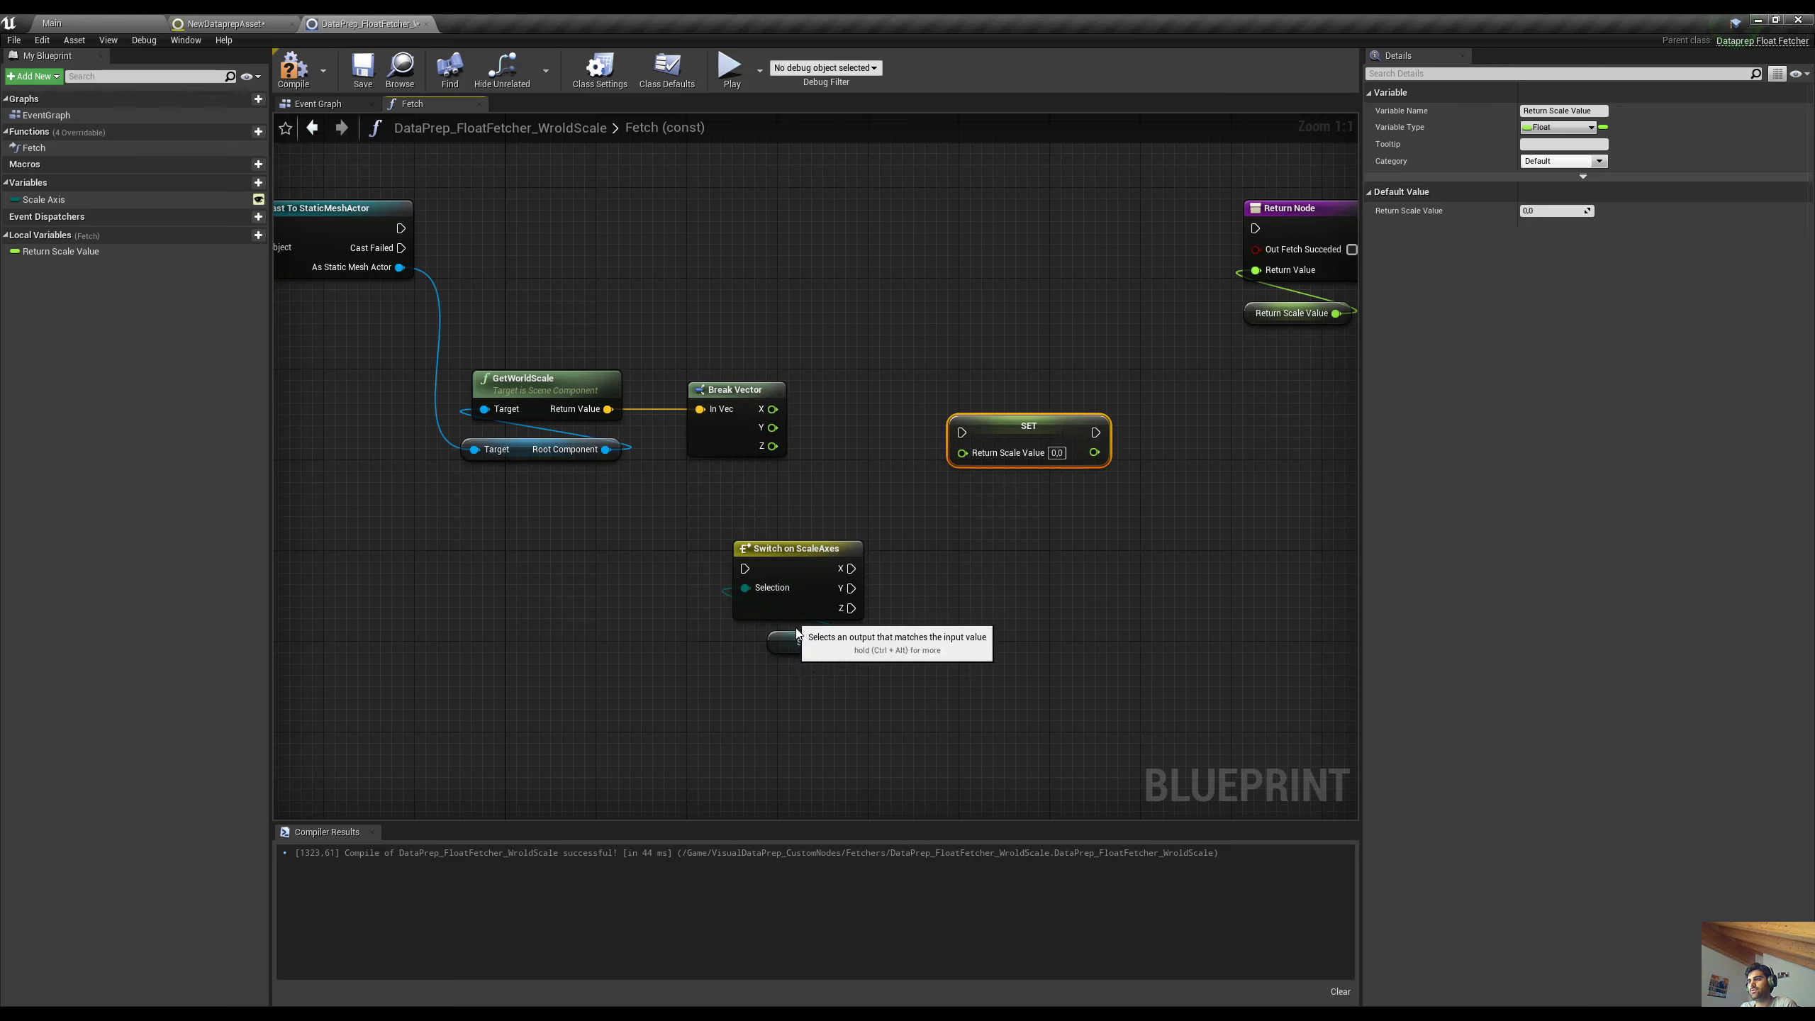
{"action": "left_click", "coordinate": [782, 648]}
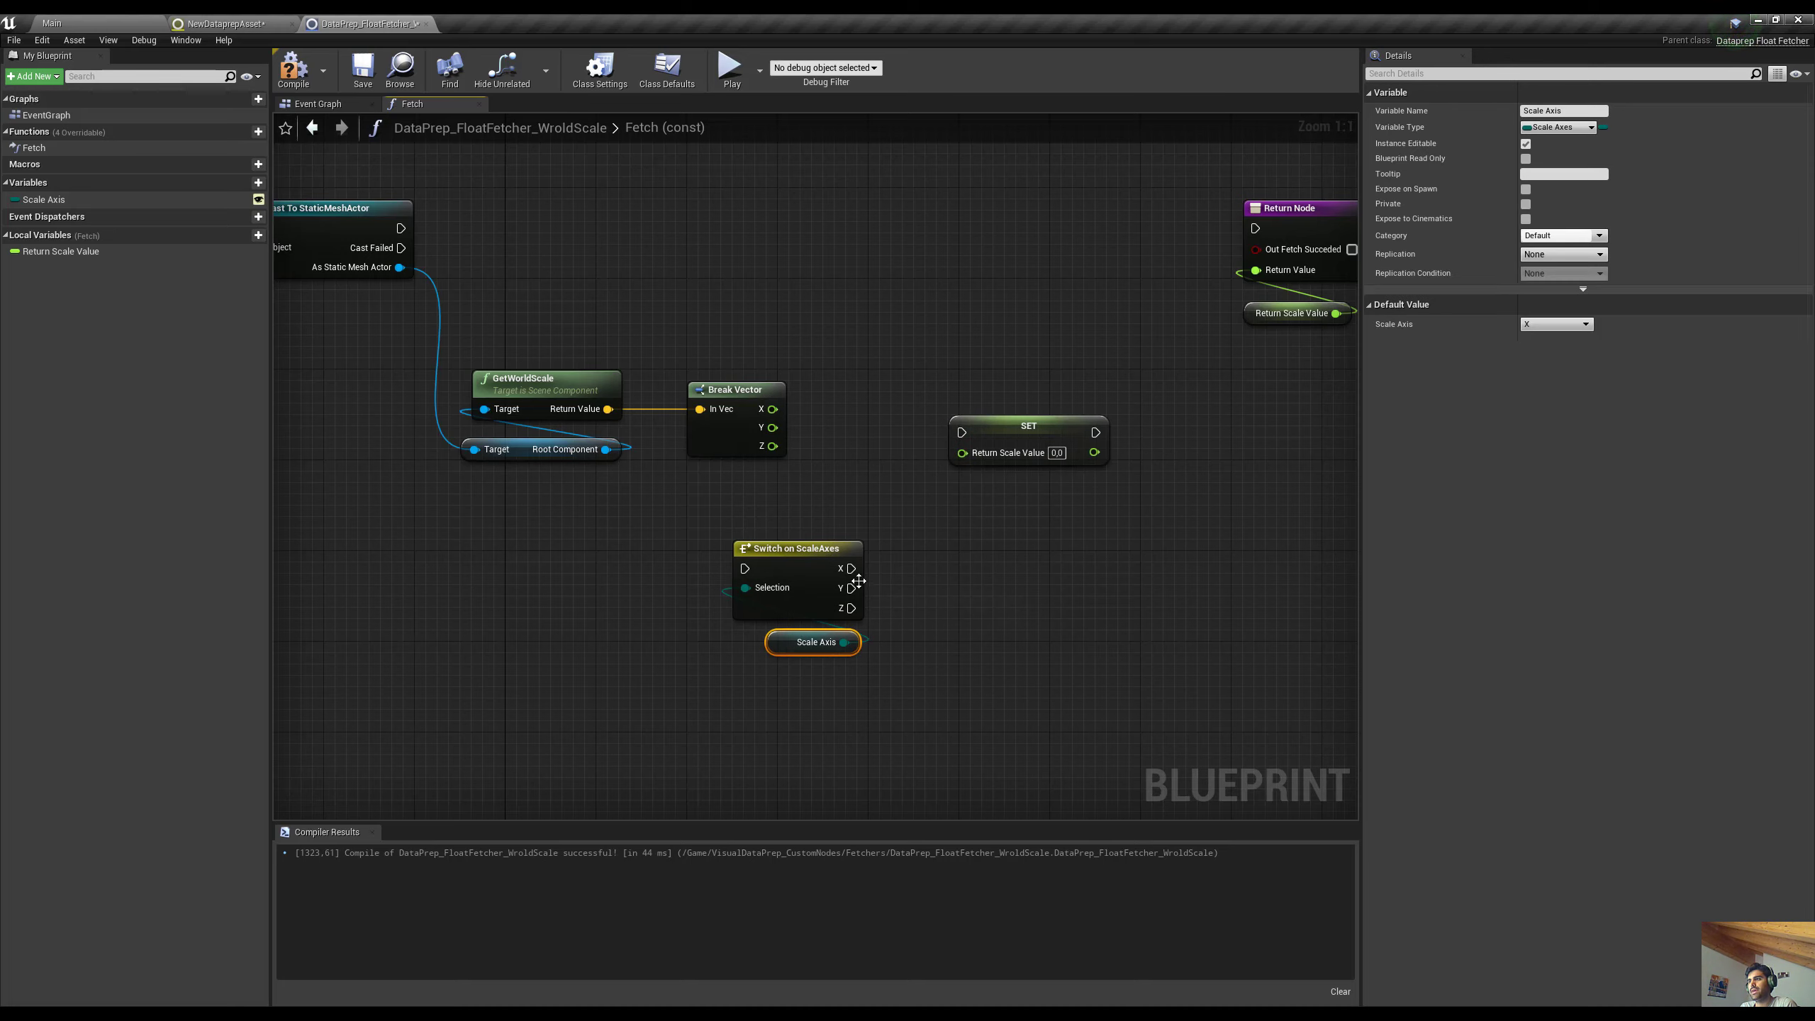
{"action": "left_click", "coordinate": [1024, 432]}
{"action": "left_click_drag", "start_coordinate": [851, 569], "coordinate": [962, 432]}
{"action": "right_click_drag", "start_coordinate": [999, 443], "coordinate": [940, 383]}
{"action": "left_click_drag", "start_coordinate": [758, 349], "coordinate": [1003, 363]}
Paste two copies of the Set Return Scale Value node and stack them below the original
{"action": "key", "text": "ctrl+v"}
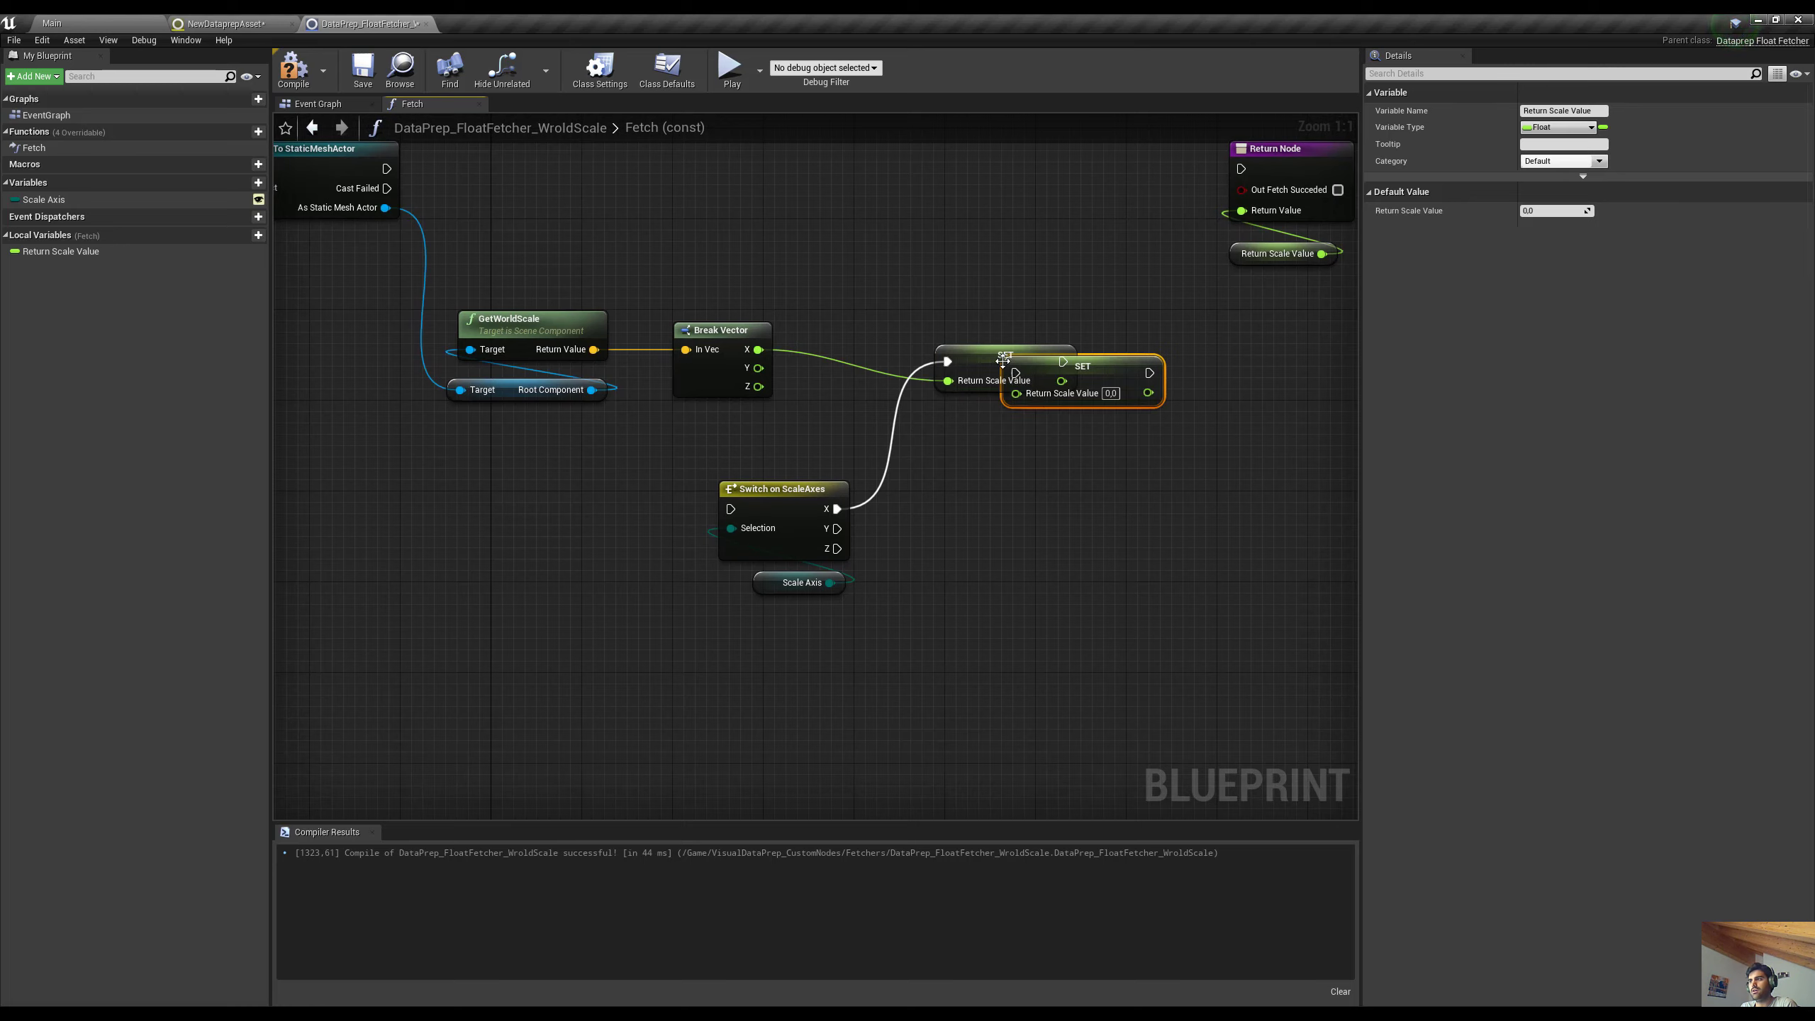
{"action": "key", "text": "ctrl+v"}
{"action": "left_click_drag", "start_coordinate": [1119, 420], "coordinate": [1015, 481]}
{"action": "left_click_drag", "start_coordinate": [1100, 369], "coordinate": [1043, 426]}
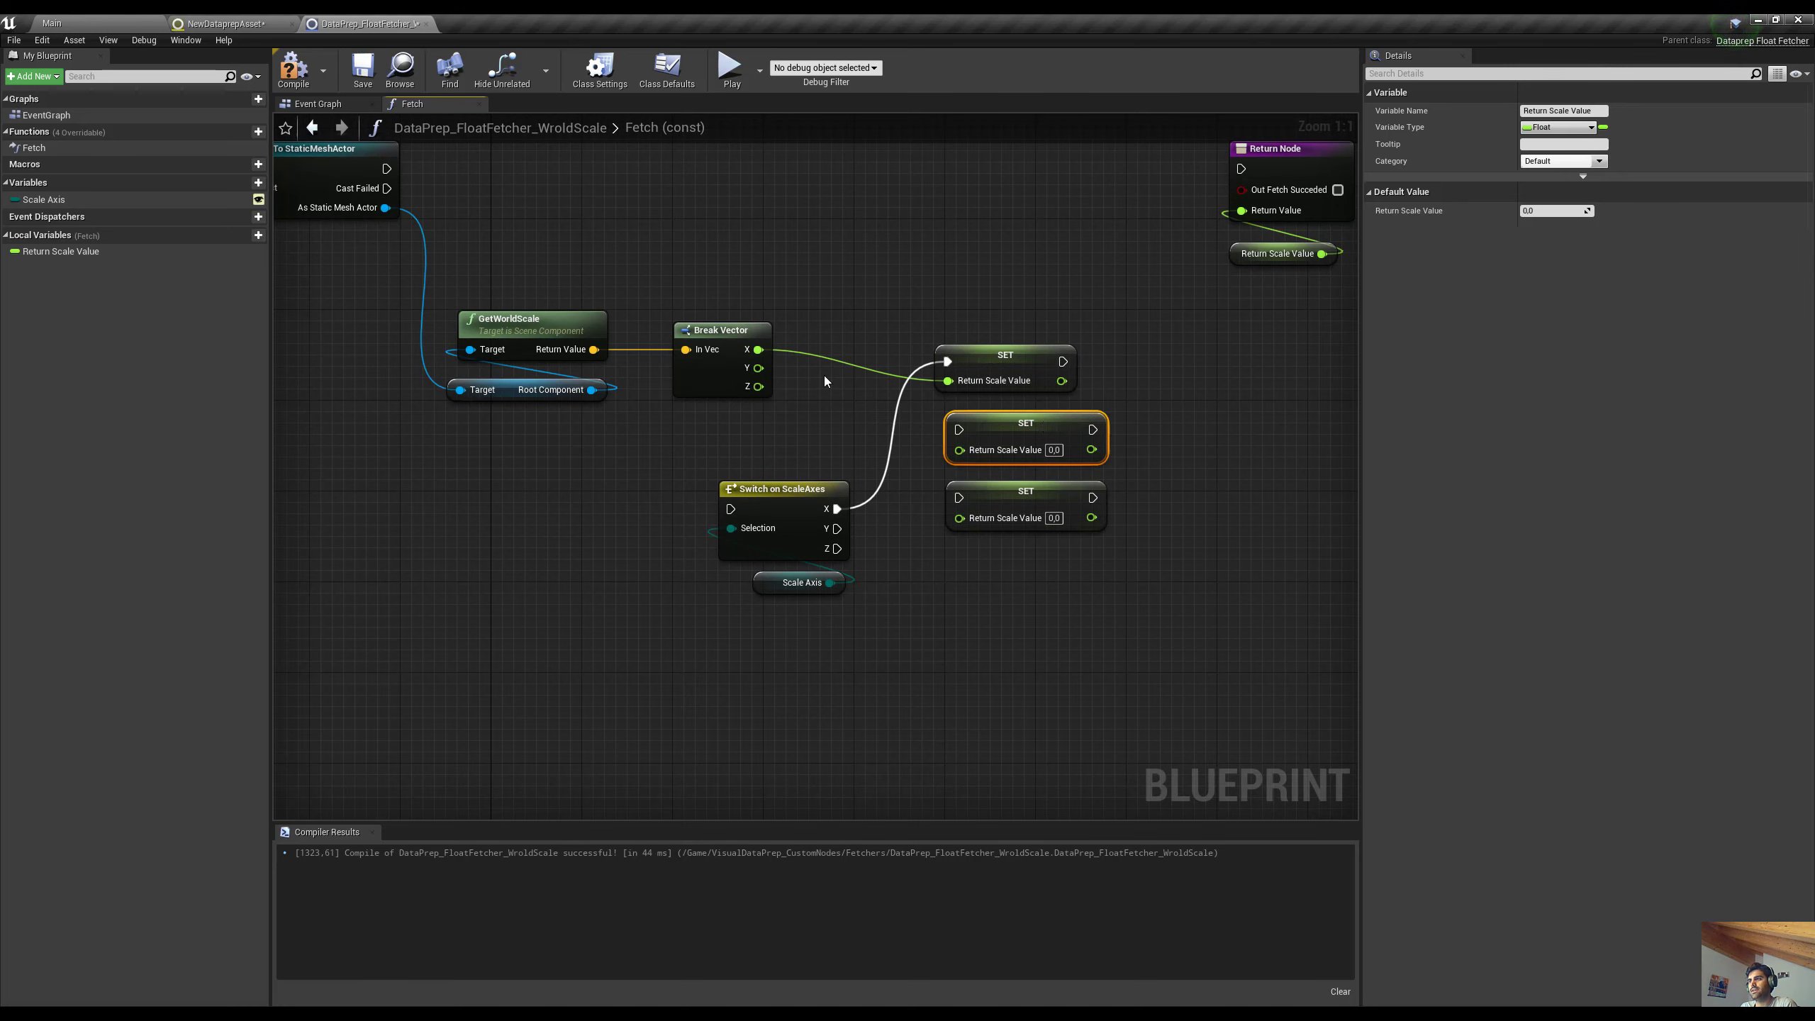
Connect the Y and Z outputs of the switch and Break Vector to the two copied Set nodes, and line up the setters
{"action": "left_click_drag", "start_coordinate": [756, 368], "coordinate": [960, 517]}
{"action": "left_click_drag", "start_coordinate": [837, 528], "coordinate": [1007, 522]}
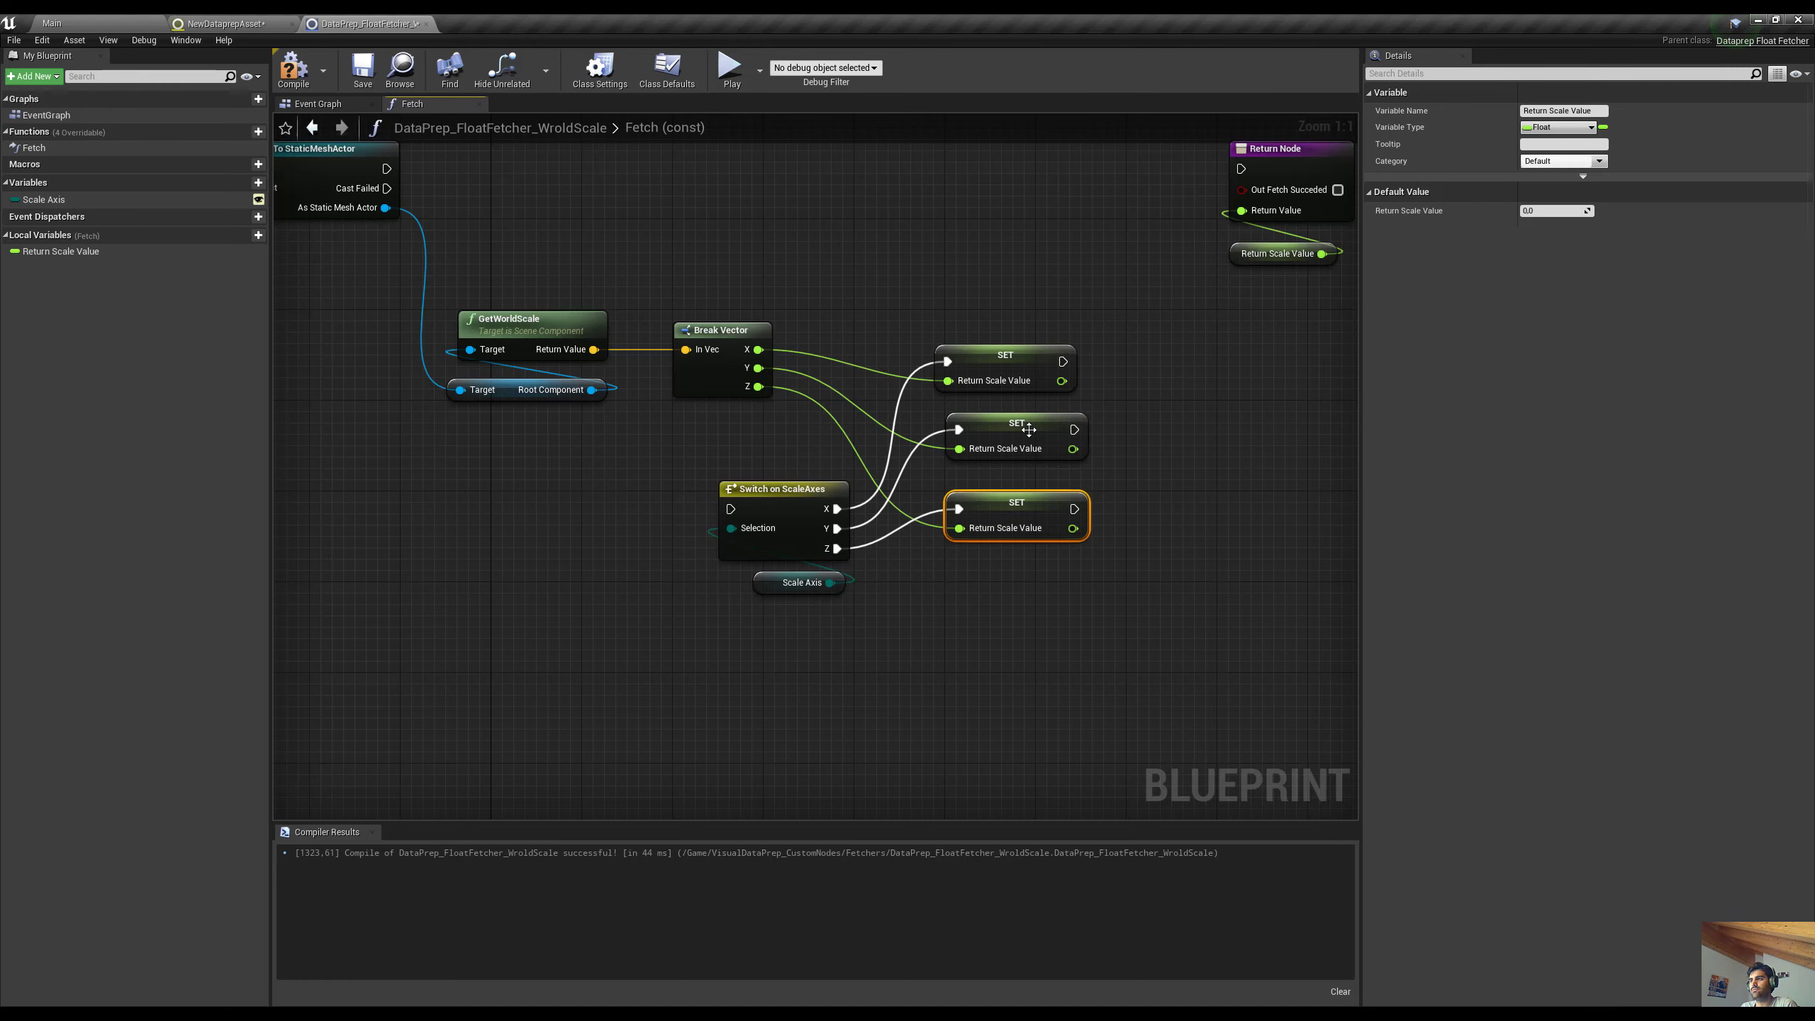
{"action": "left_click_drag", "start_coordinate": [1029, 426], "coordinate": [1016, 425]}
{"action": "left_click", "coordinate": [1004, 500]}
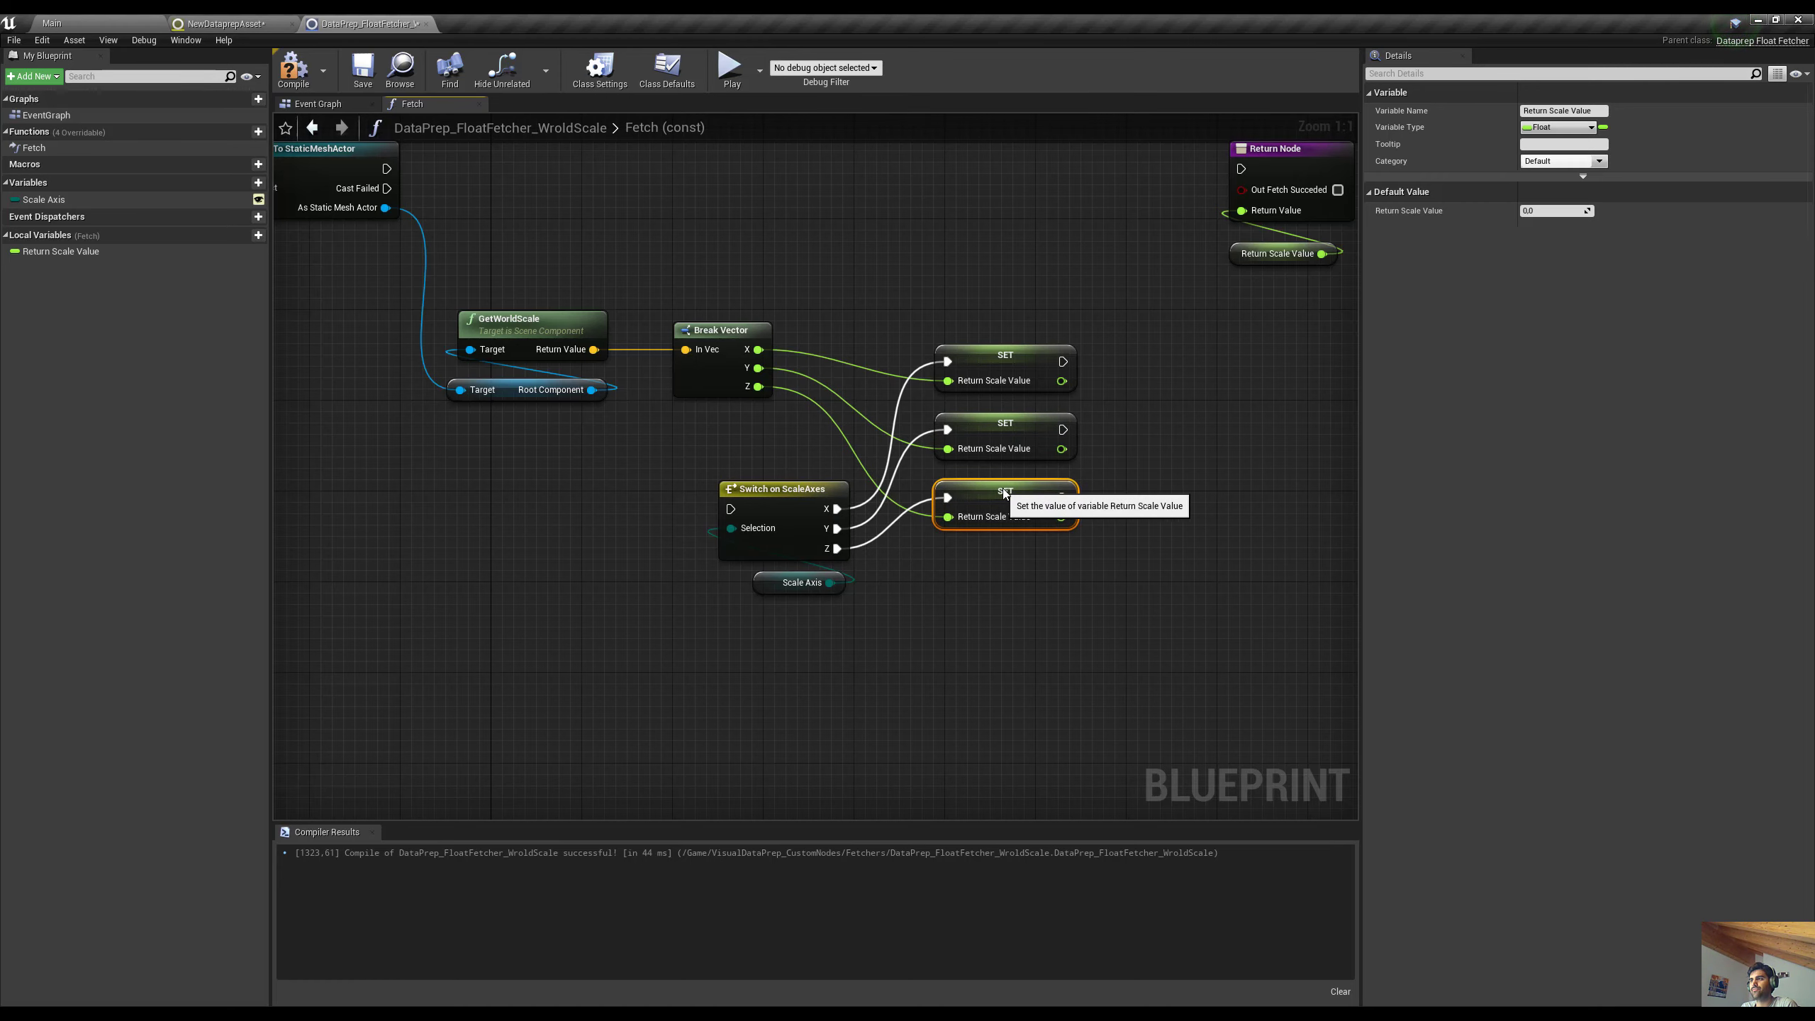
{"action": "left_click_drag", "start_coordinate": [1003, 501], "coordinate": [1002, 490]}
{"action": "key", "text": "Home"}
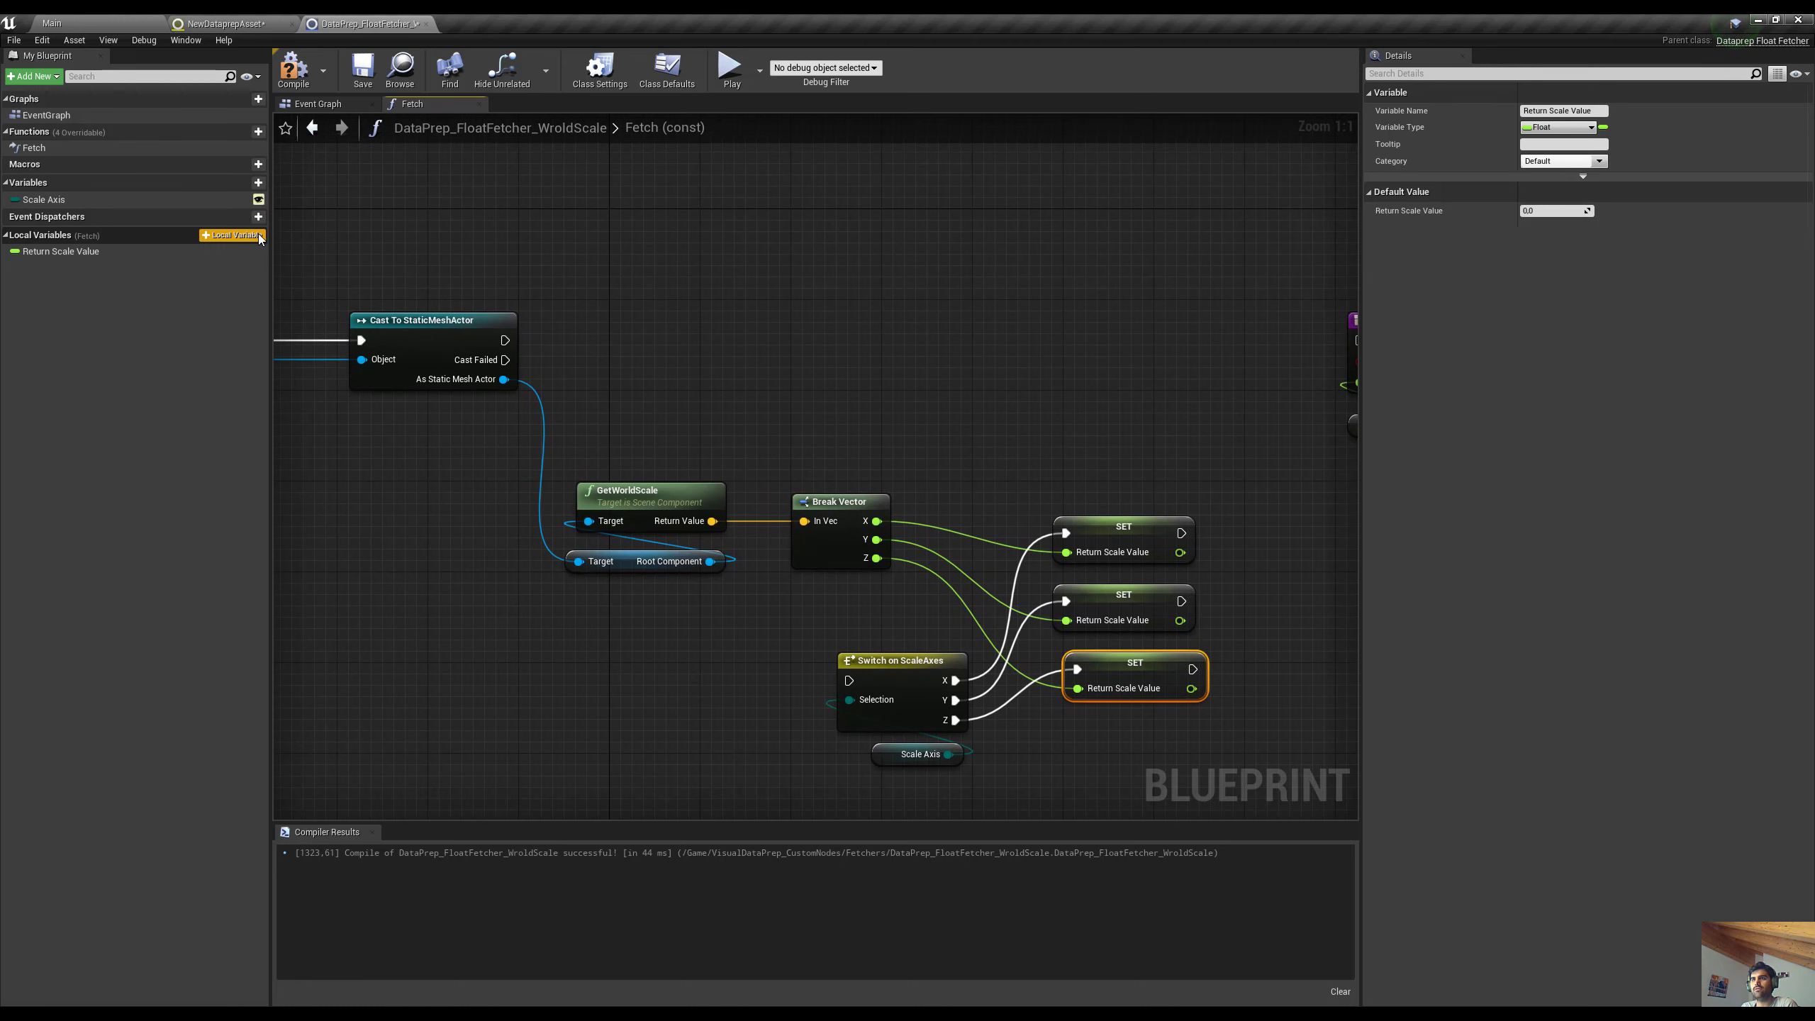
Add a local variable named Success to the Fetch function and set its type to Boolean
{"action": "left_click", "coordinate": [233, 234]}
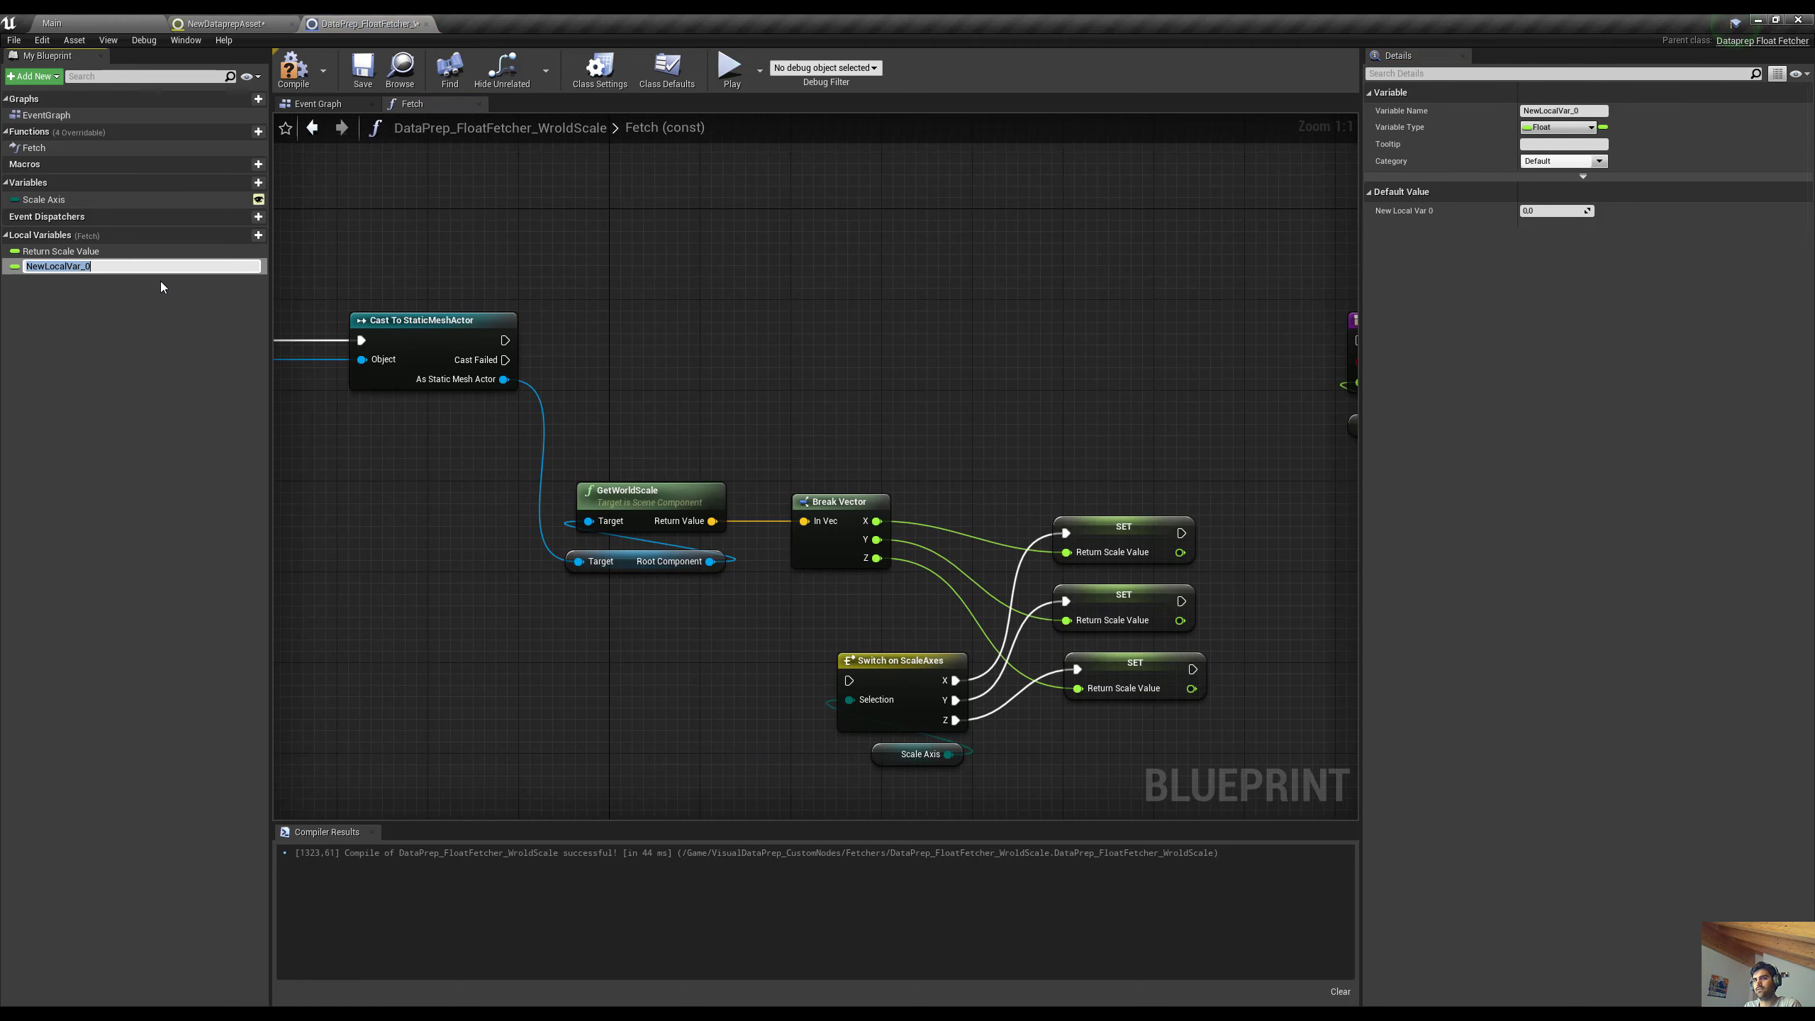
{"action": "type", "text": "Success"}
{"action": "key", "text": "Return"}
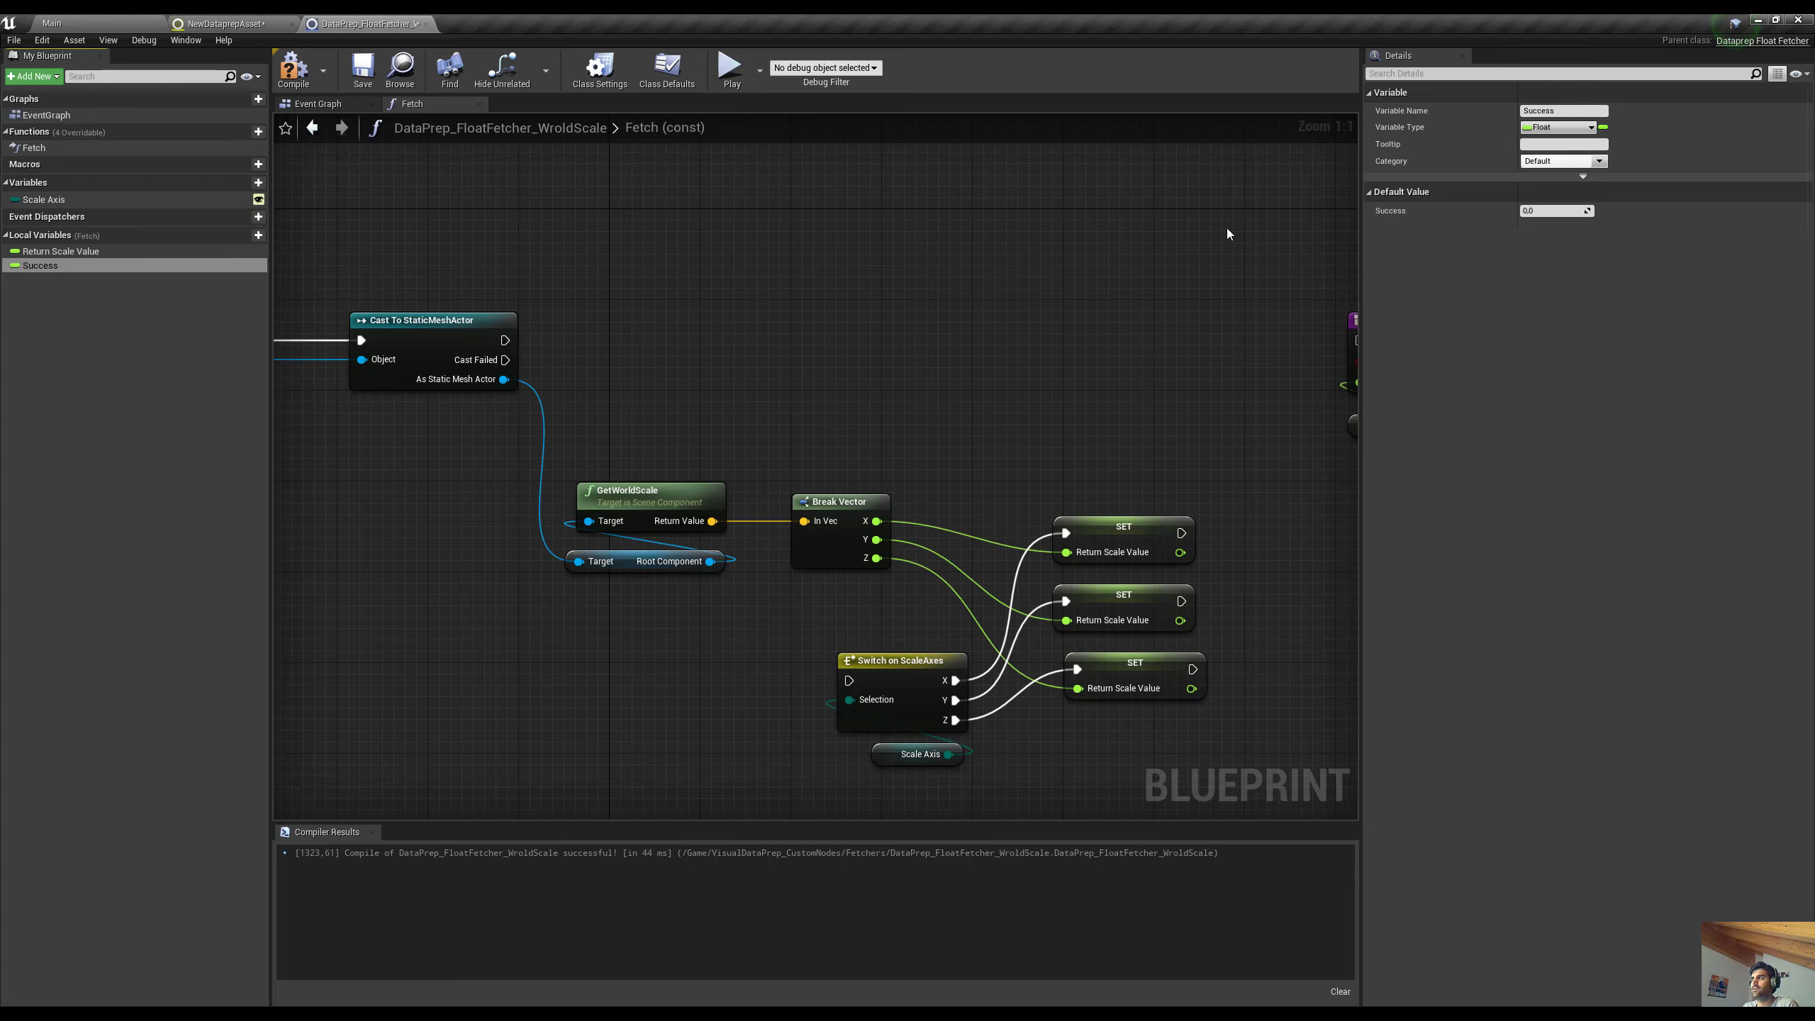
{"action": "left_click", "coordinate": [1578, 129]}
{"action": "left_click", "coordinate": [1431, 162]}
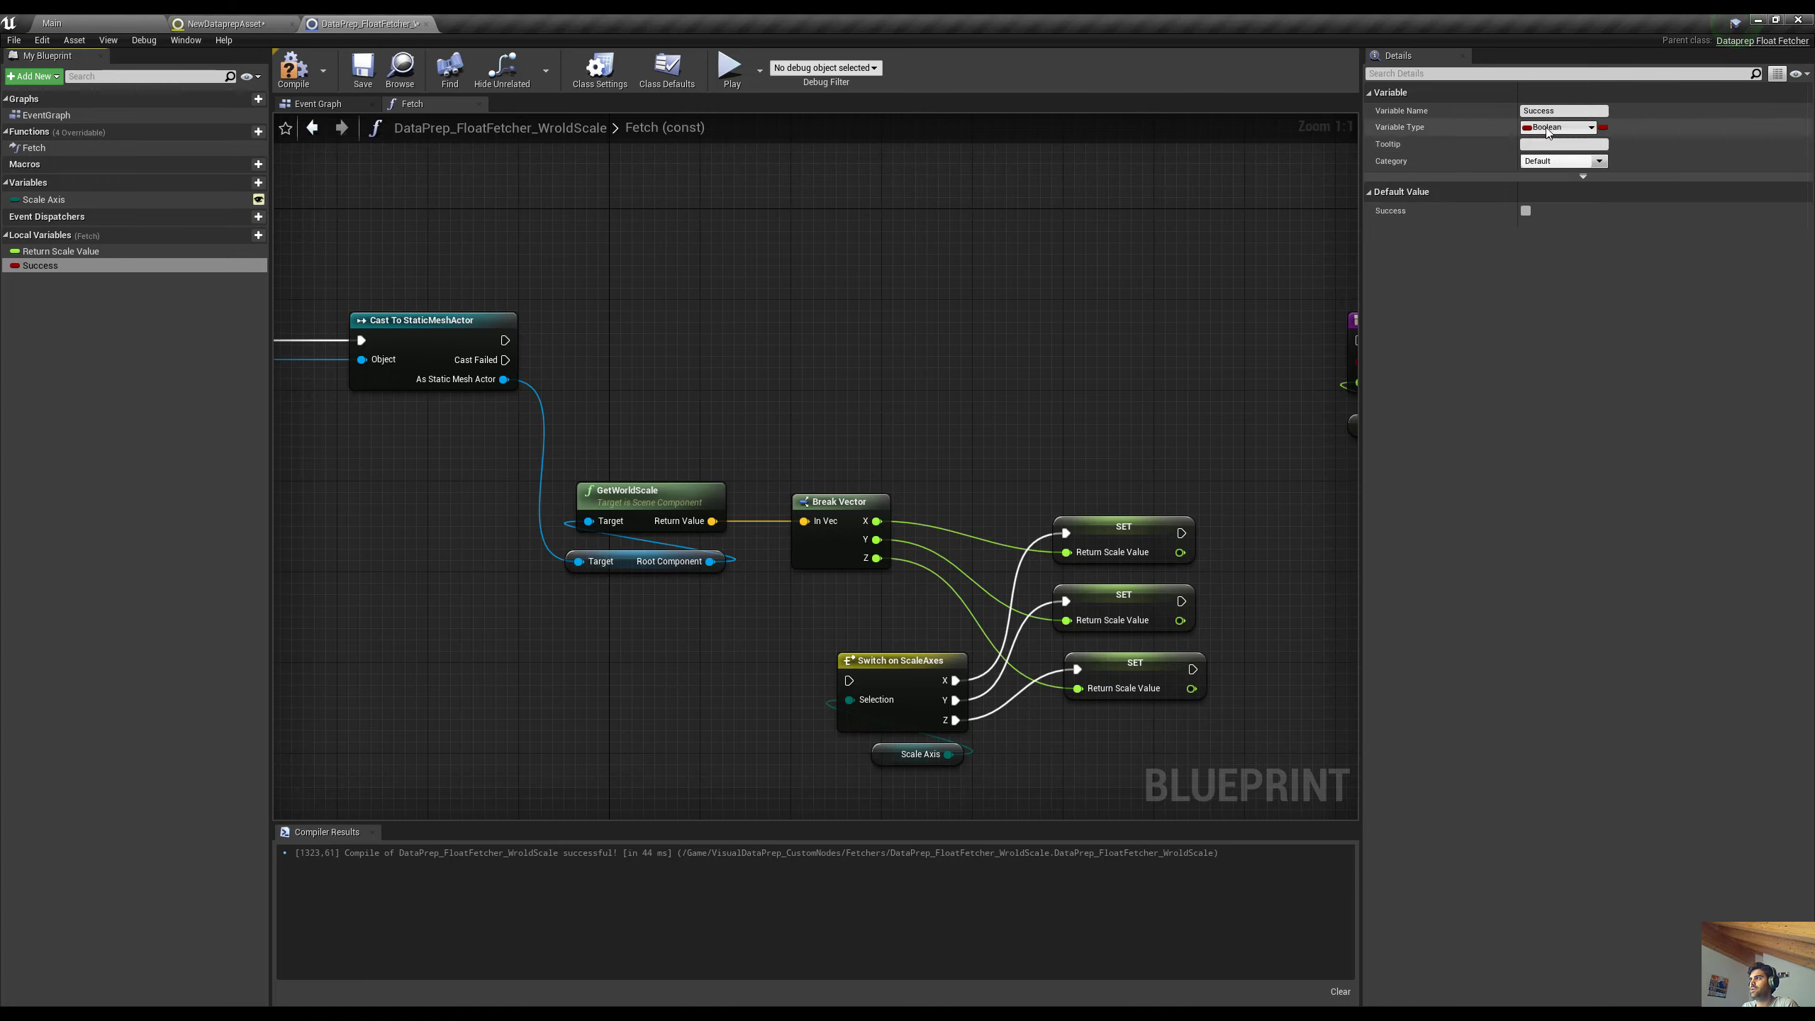
Place a Set Success node with the value unchecked and connect the cast's Cast Failed output to it
{"action": "left_click", "coordinate": [51, 262]}
{"action": "left_click_drag", "start_coordinate": [596, 632], "coordinate": [674, 337]}
{"action": "left_click", "coordinate": [629, 666]}
{"action": "left_click_drag", "start_coordinate": [506, 360], "coordinate": [677, 352]}
{"action": "right_click_drag", "start_coordinate": [678, 352], "coordinate": [638, 351]}
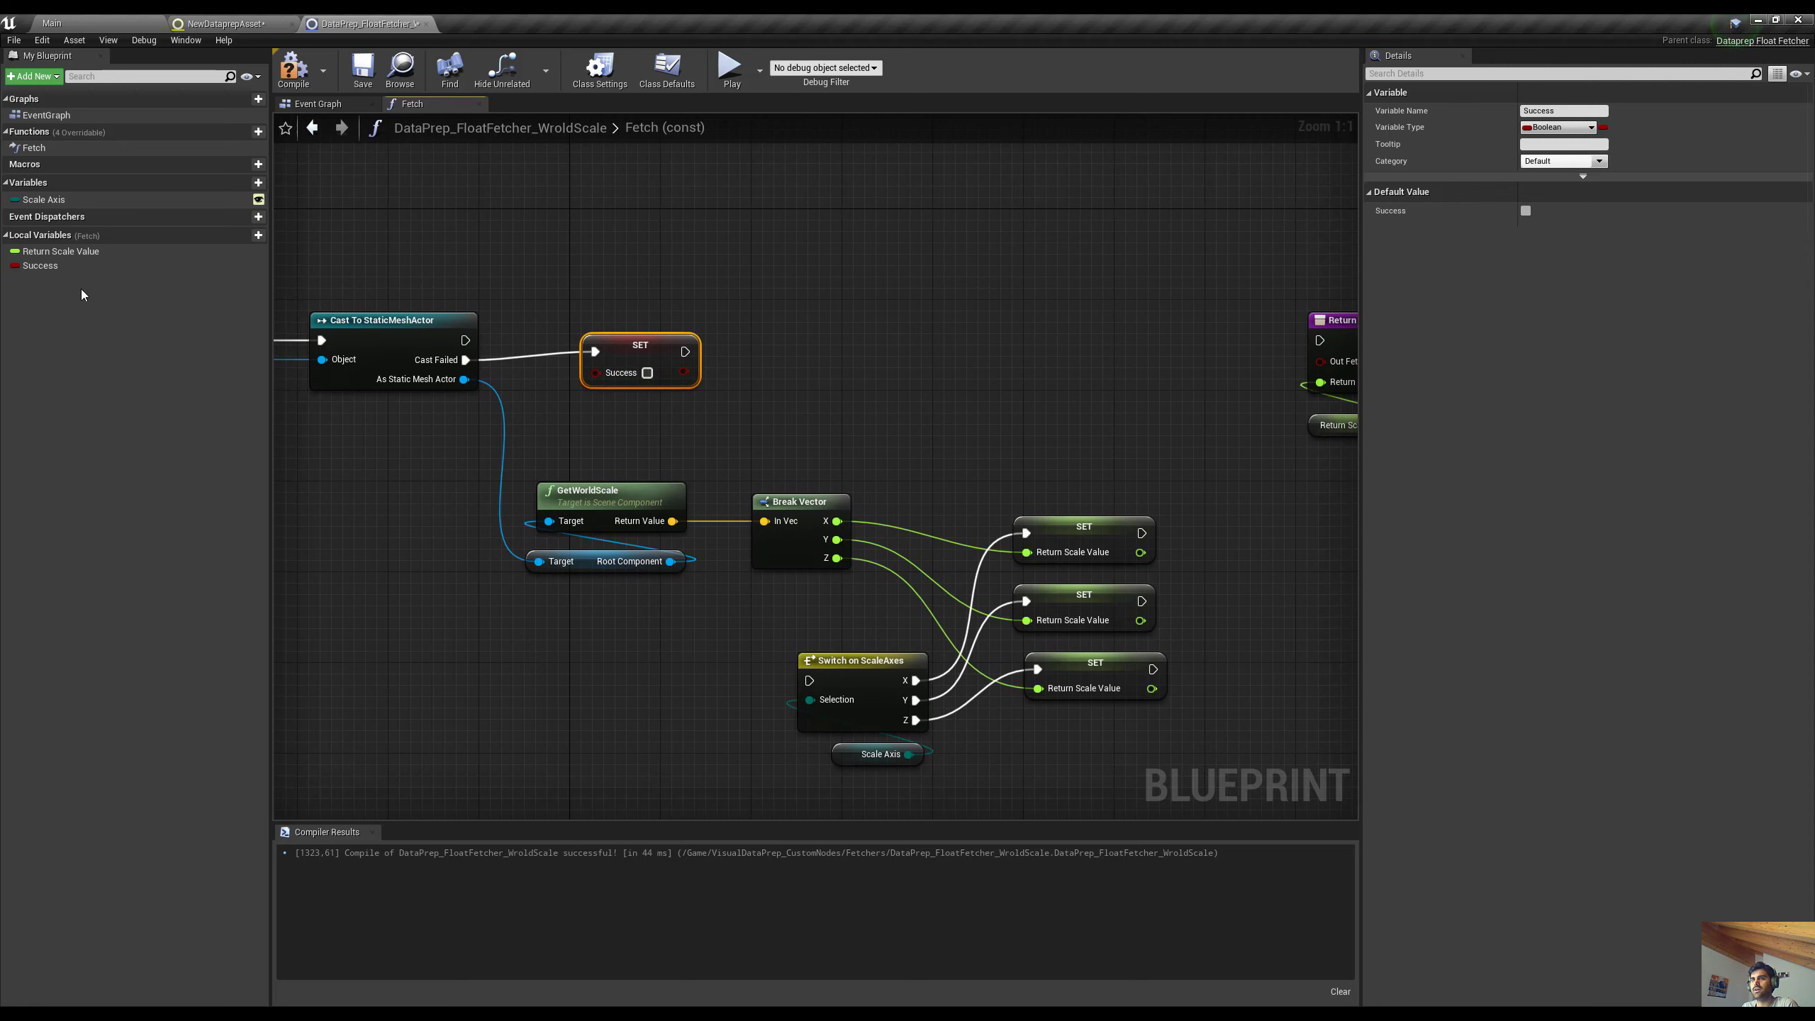
Add a Success getter, connect it to the Return Node's Out Fetch Succeeded, and stack both getters under the node
{"action": "left_click_drag", "start_coordinate": [46, 268], "coordinate": [953, 363]}
{"action": "left_click", "coordinate": [993, 375]}
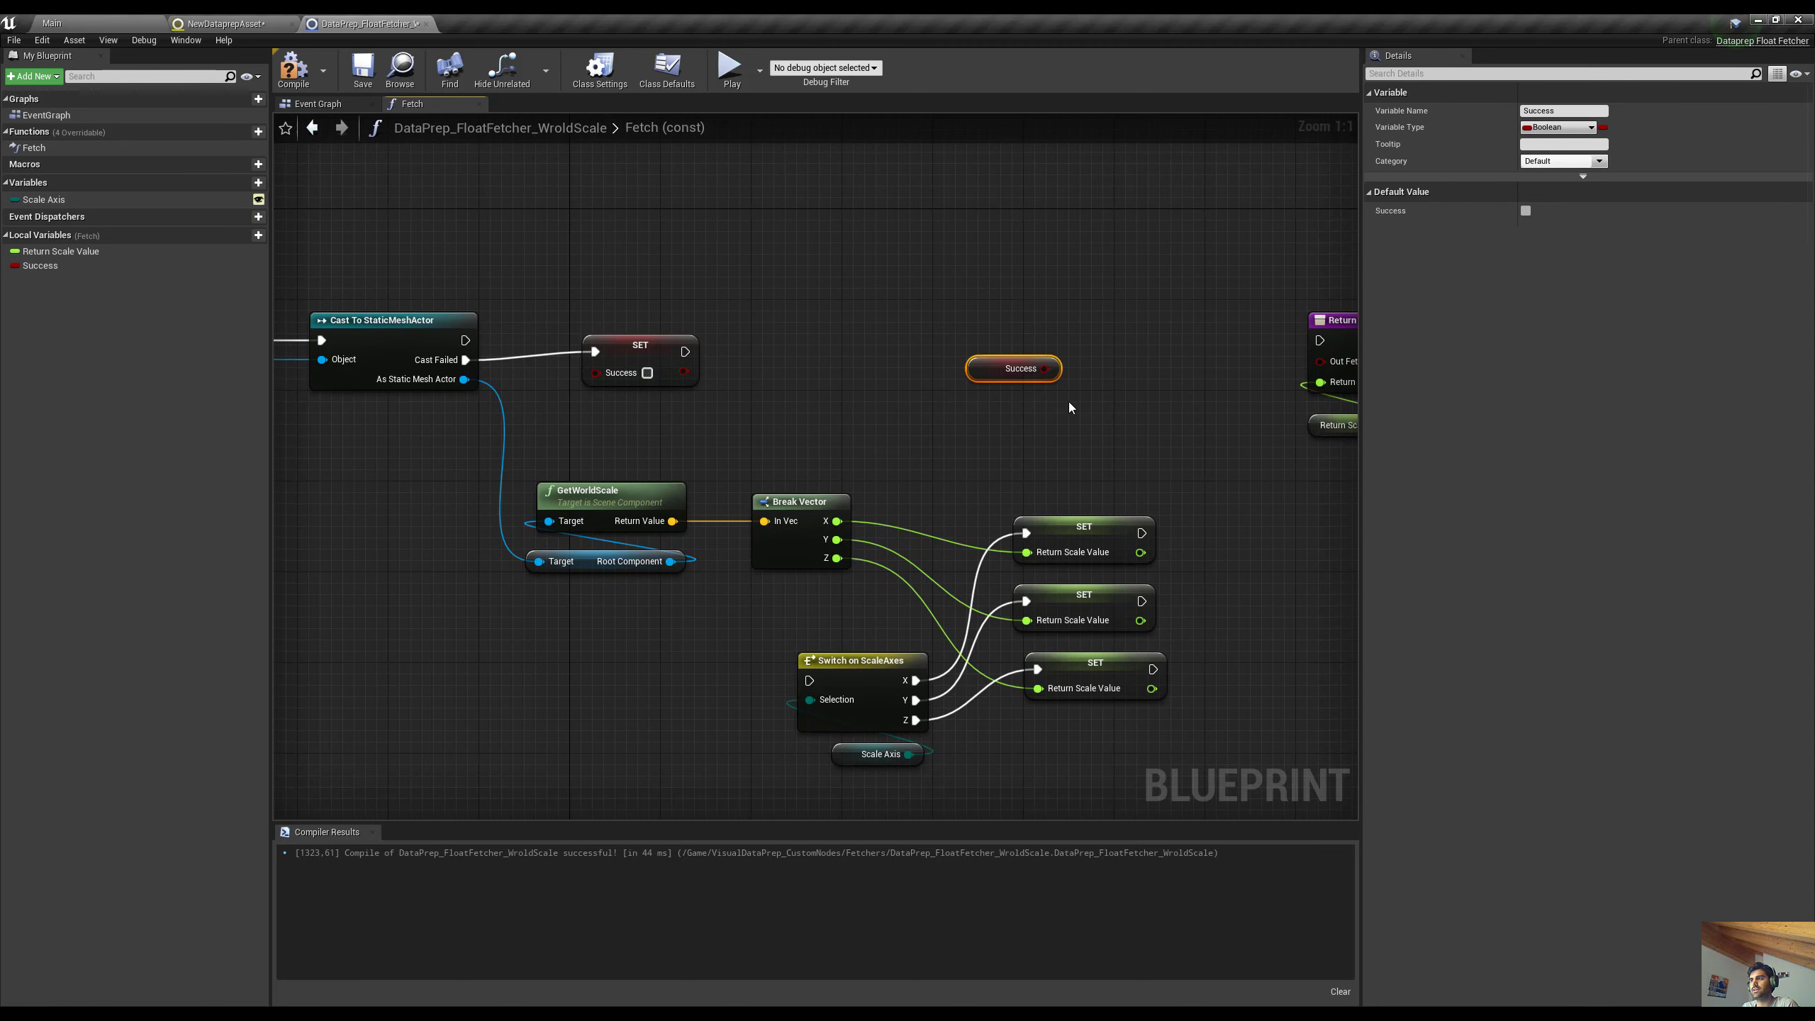
{"action": "right_click_drag", "start_coordinate": [1088, 374], "coordinate": [864, 372]}
{"action": "left_click_drag", "start_coordinate": [817, 366], "coordinate": [1146, 370]}
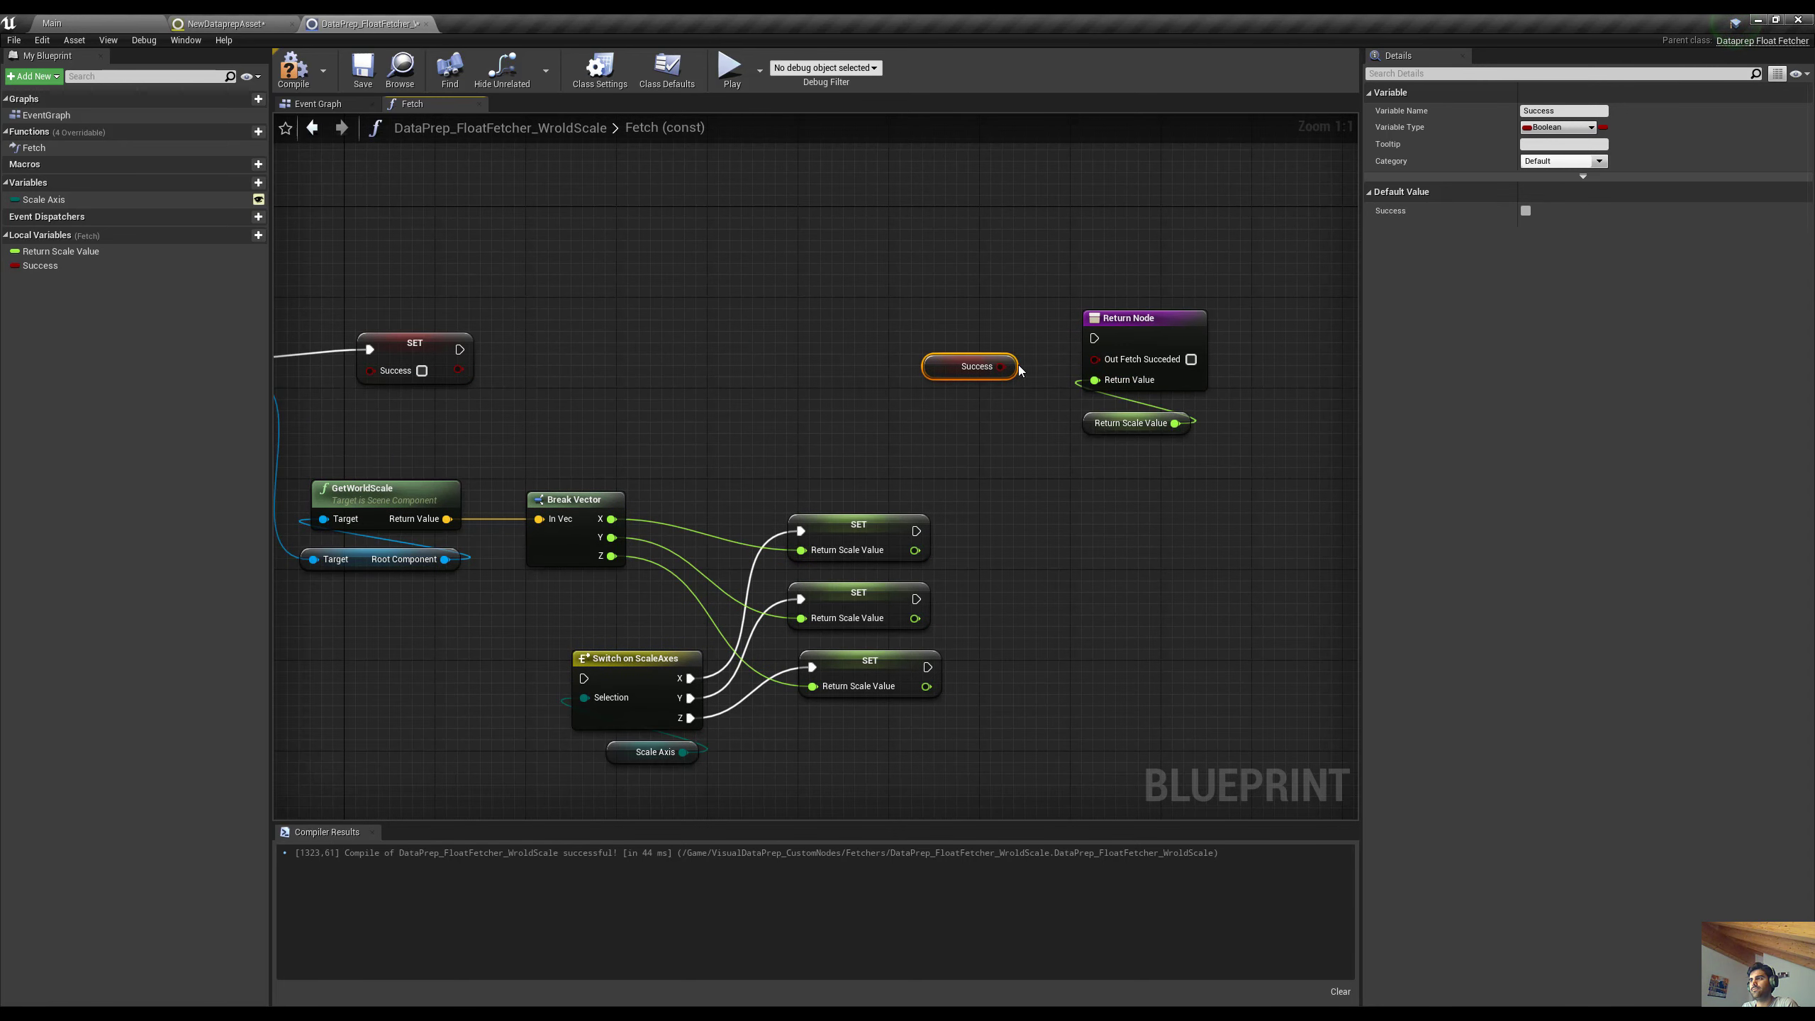
{"action": "left_click_drag", "start_coordinate": [1004, 372], "coordinate": [1109, 427]}
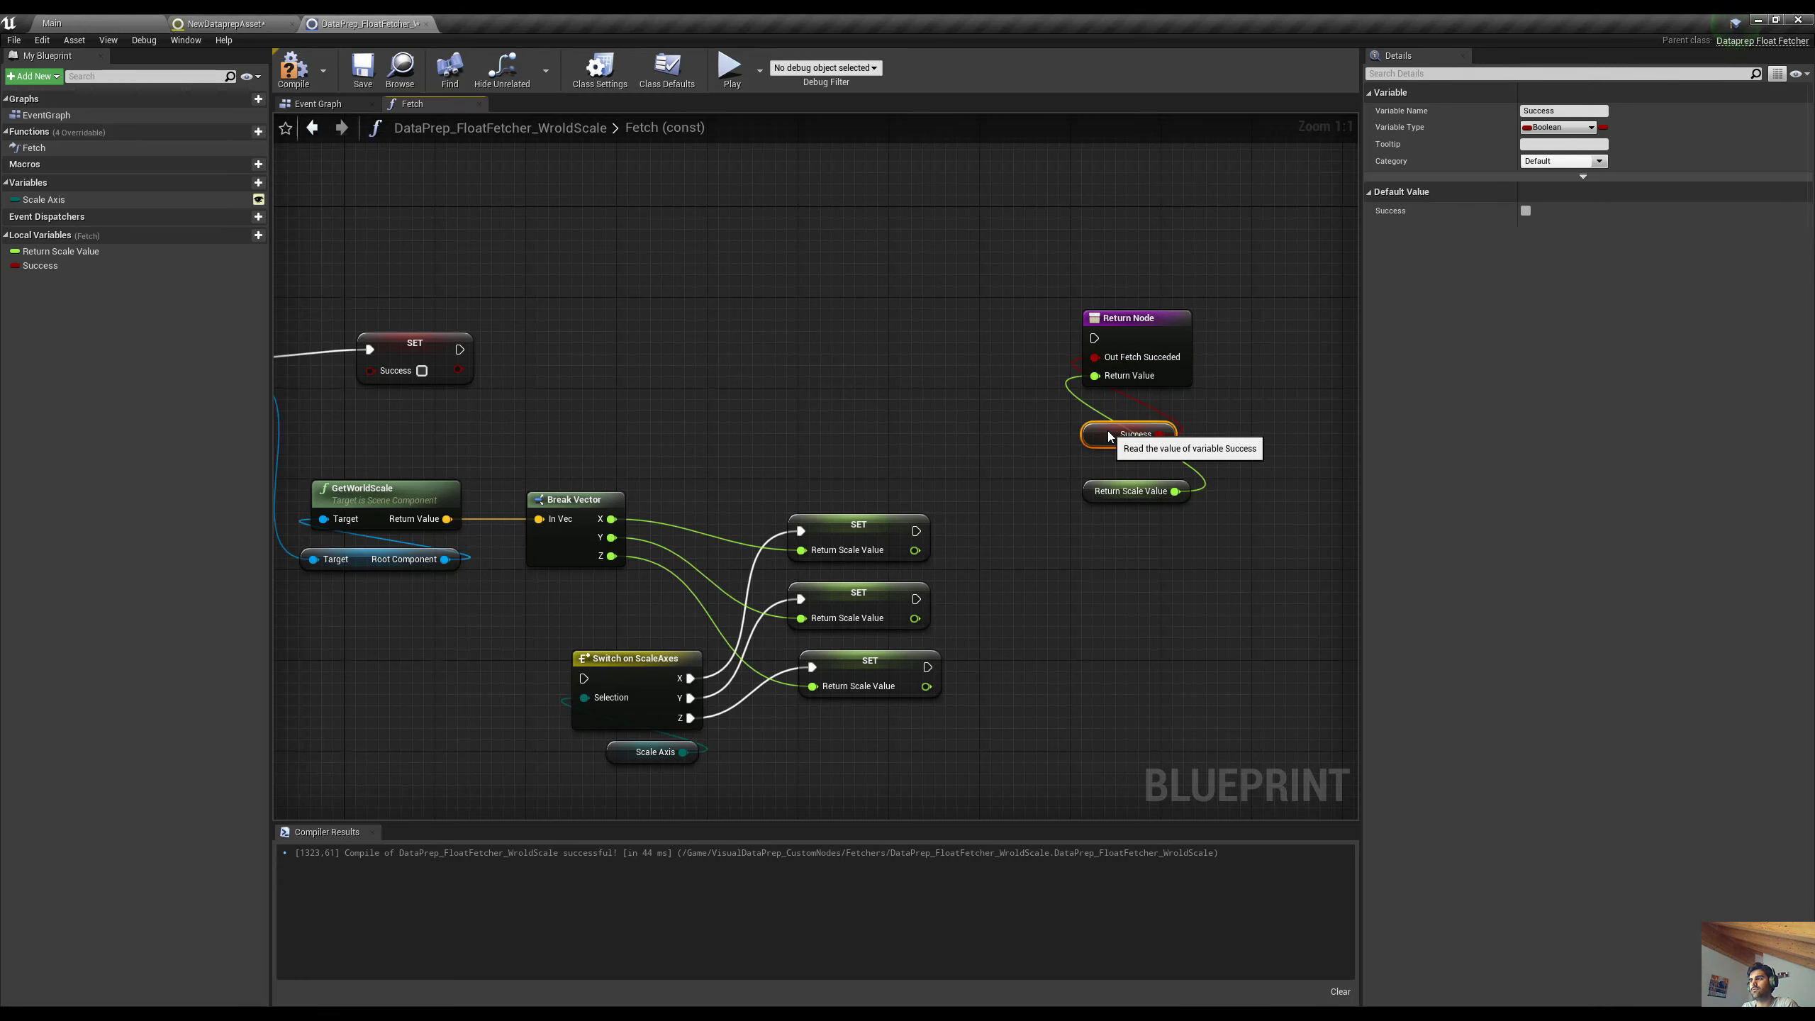
{"action": "left_click_drag", "start_coordinate": [1105, 498], "coordinate": [1100, 469]}
Duplicate the Set Success node above the original, connect the cast's success execution output to it, and check its Success value
{"action": "right_click_drag", "start_coordinate": [412, 351], "coordinate": [663, 383]}
{"action": "left_click_drag", "start_coordinate": [663, 382], "coordinate": [663, 395]}
{"action": "key", "text": "ctrl+c"}
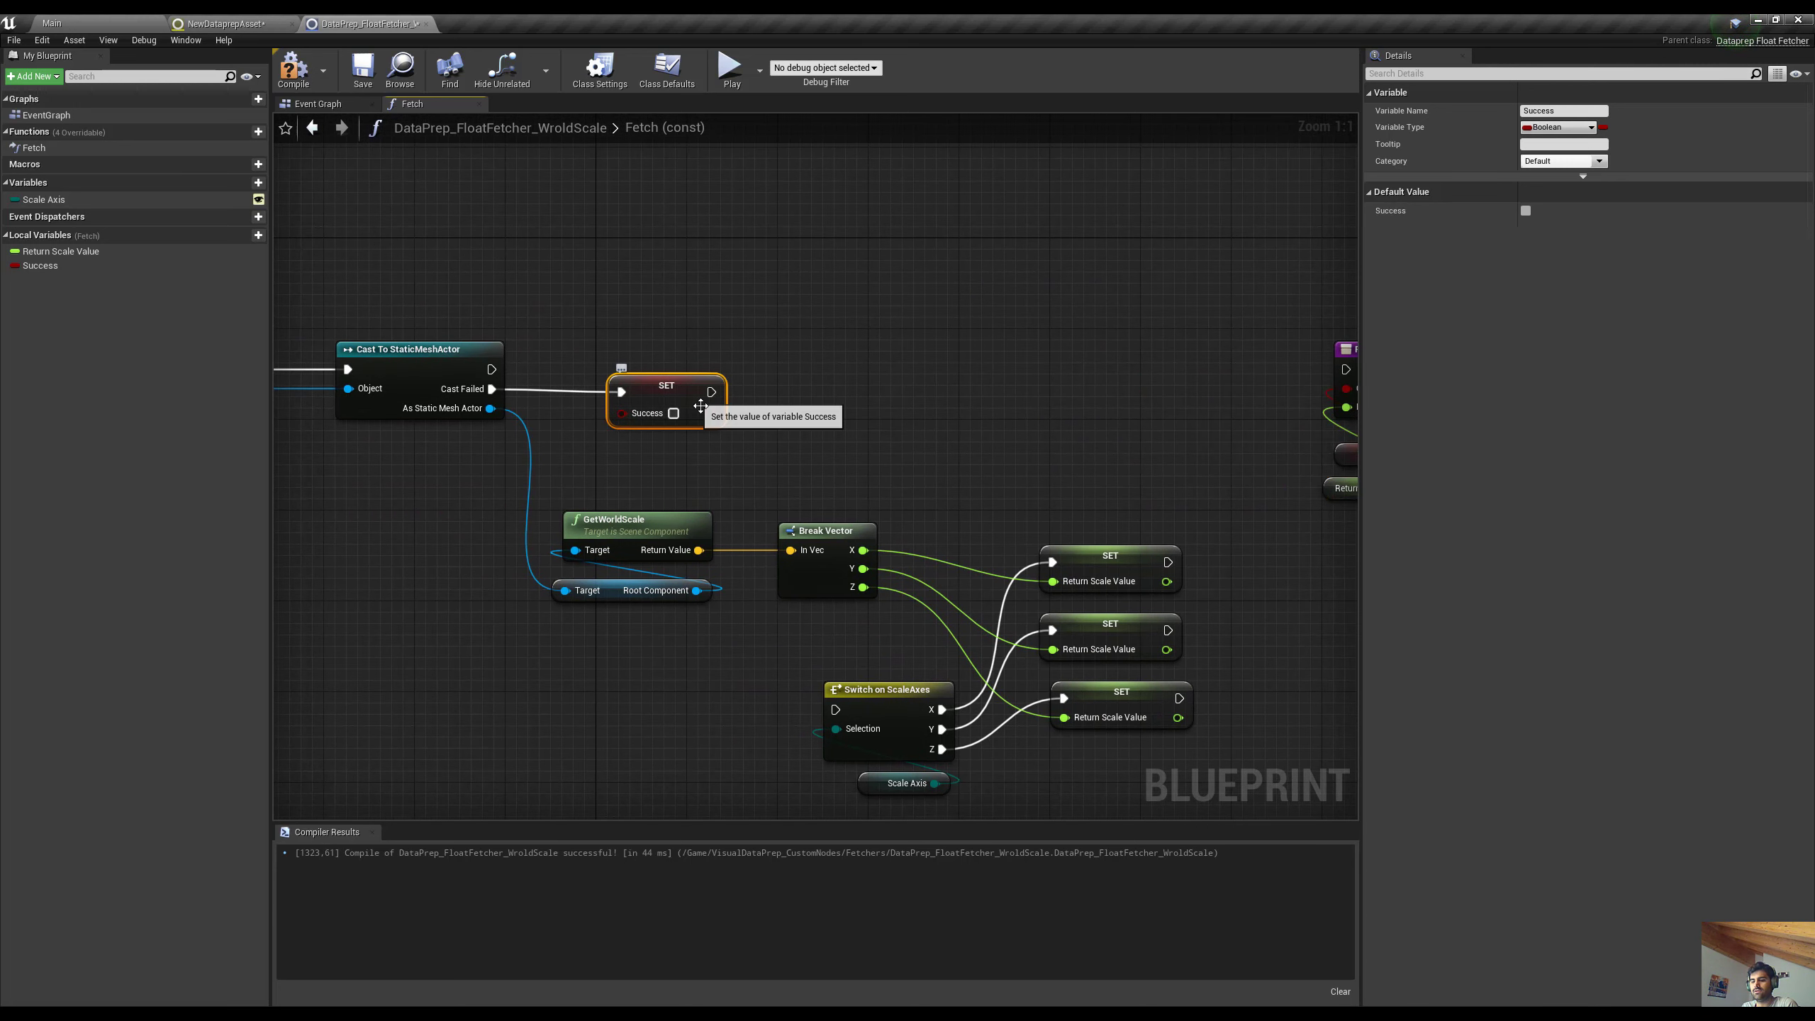
{"action": "key", "text": "ctrl+v"}
{"action": "left_click_drag", "start_coordinate": [792, 435], "coordinate": [678, 310]}
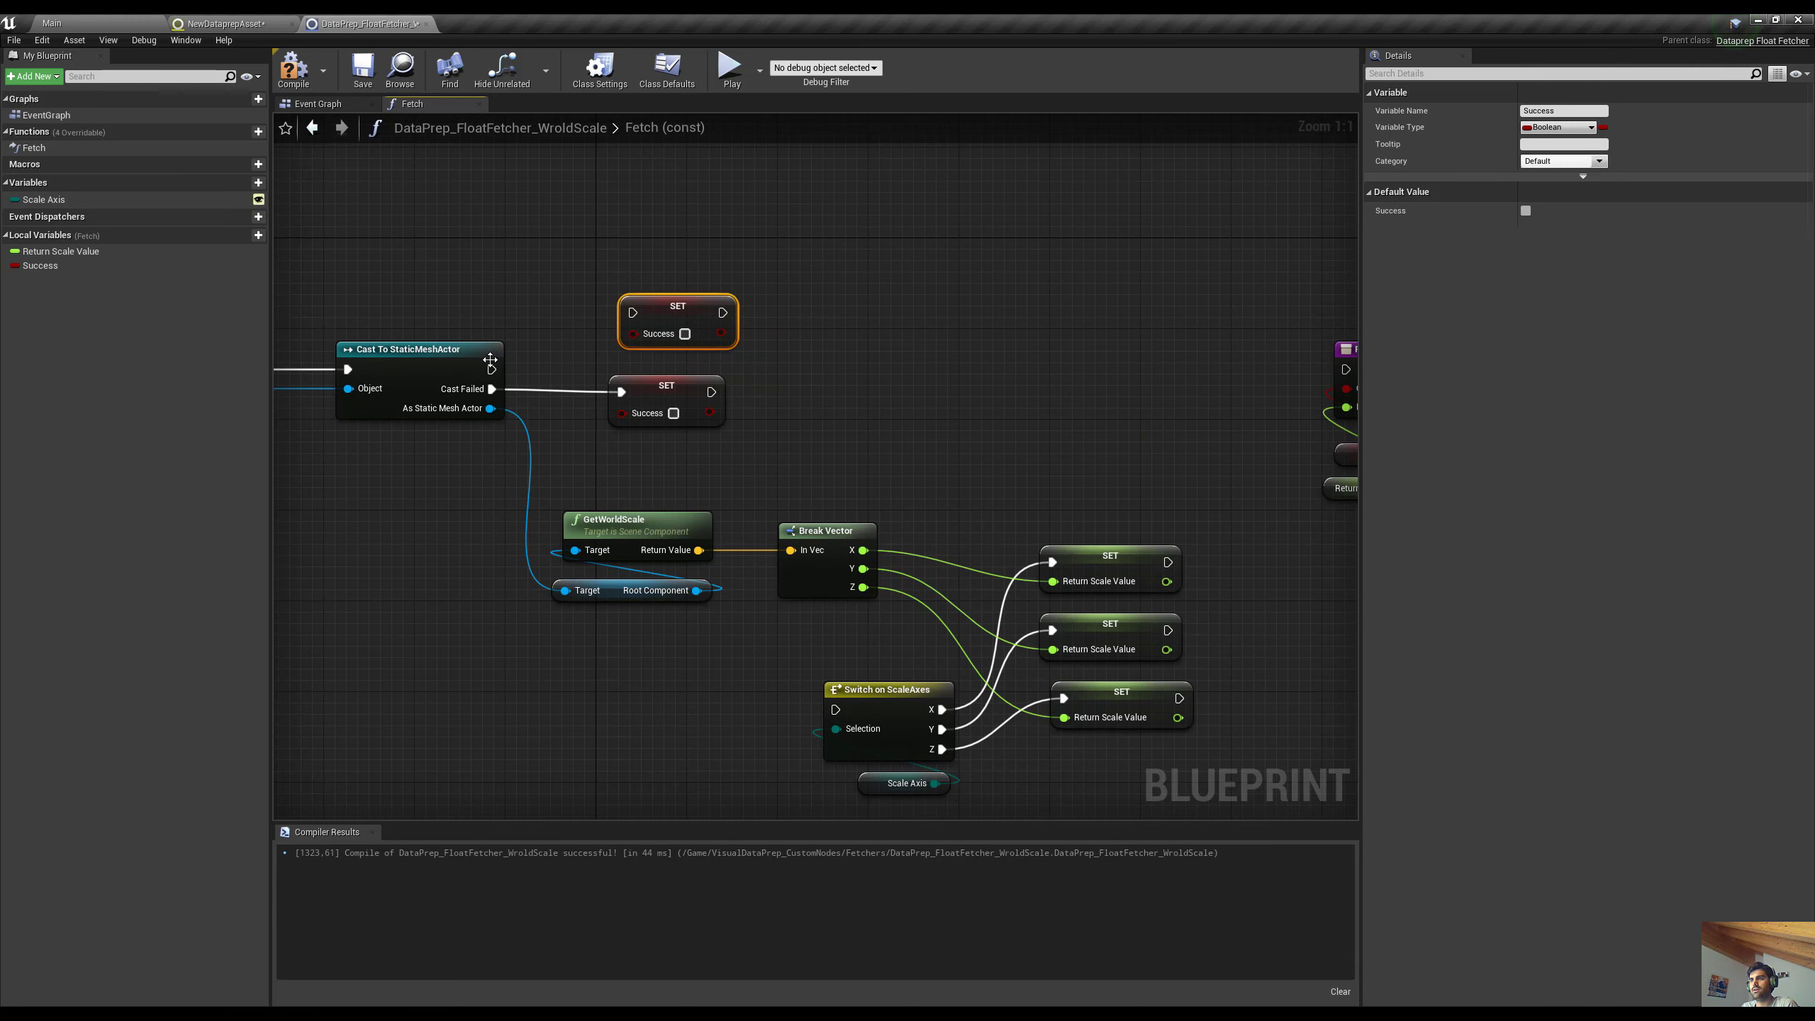
{"action": "left_click_drag", "start_coordinate": [491, 368], "coordinate": [633, 315]}
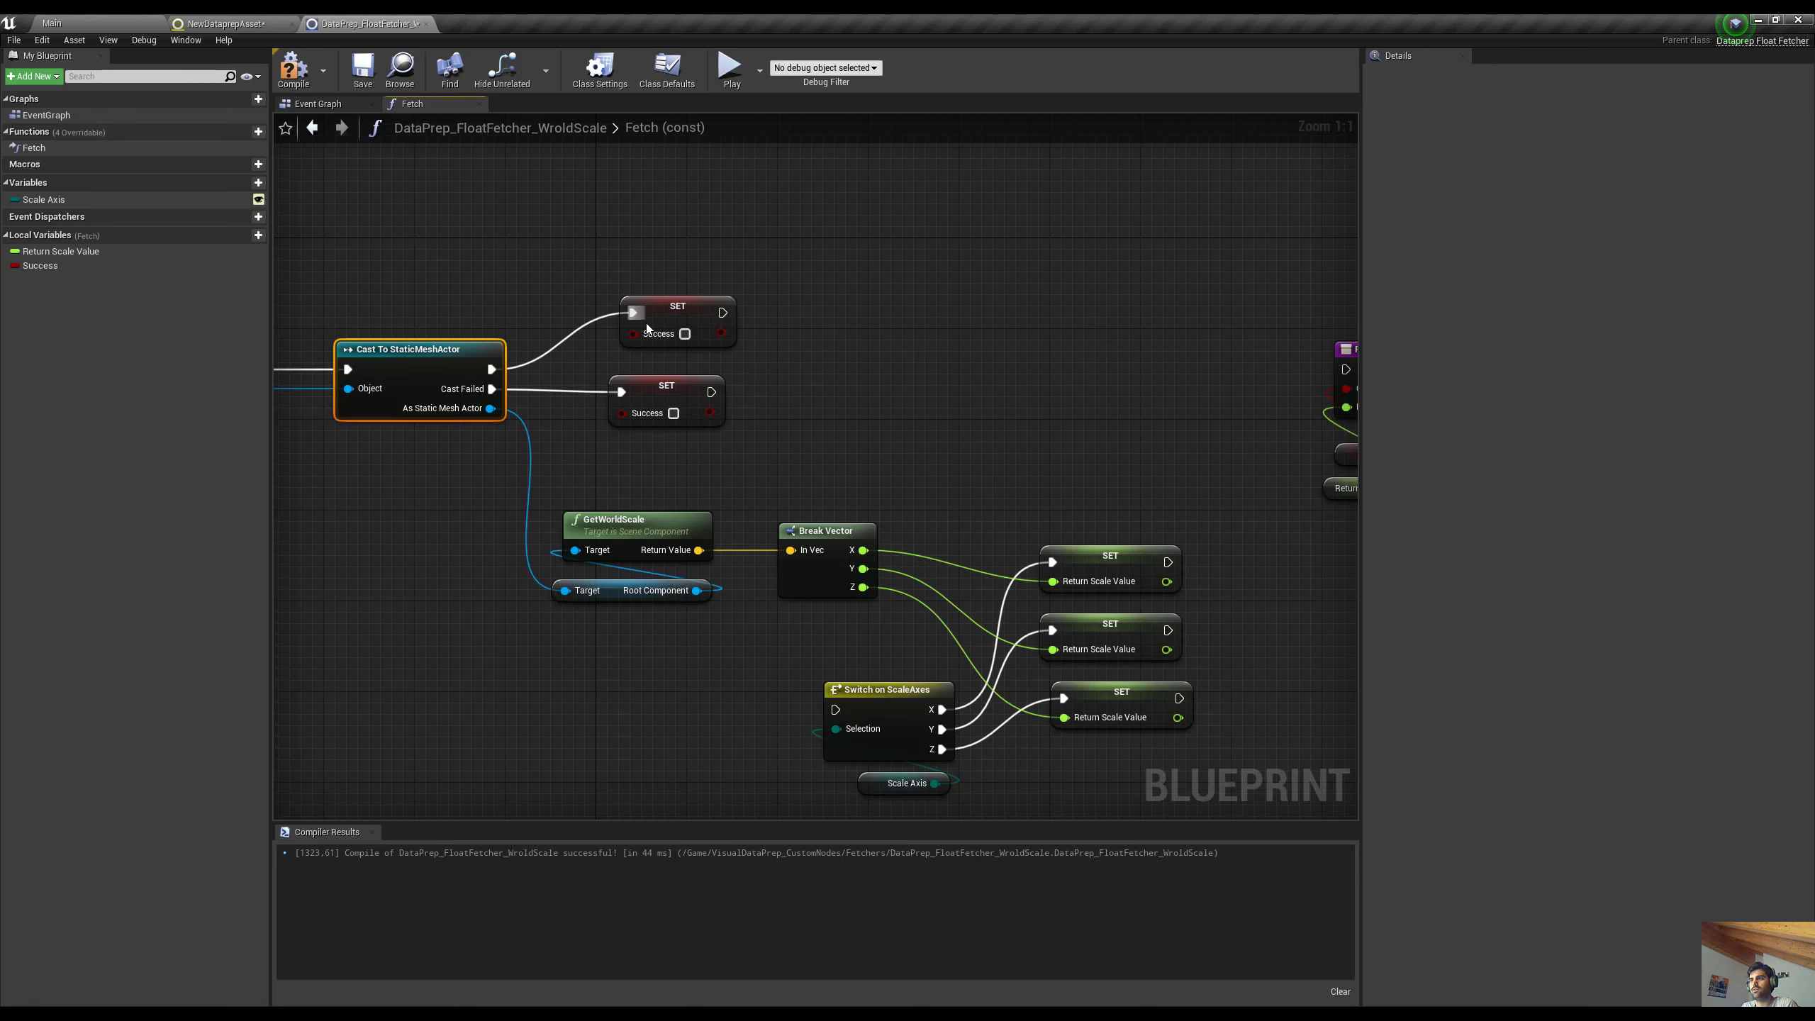
{"action": "left_click", "coordinate": [686, 334]}
Connect the checked Set Success node's execution output to the Switch on ScaleAxes node
{"action": "right_click_drag", "start_coordinate": [812, 387], "coordinate": [769, 328]}
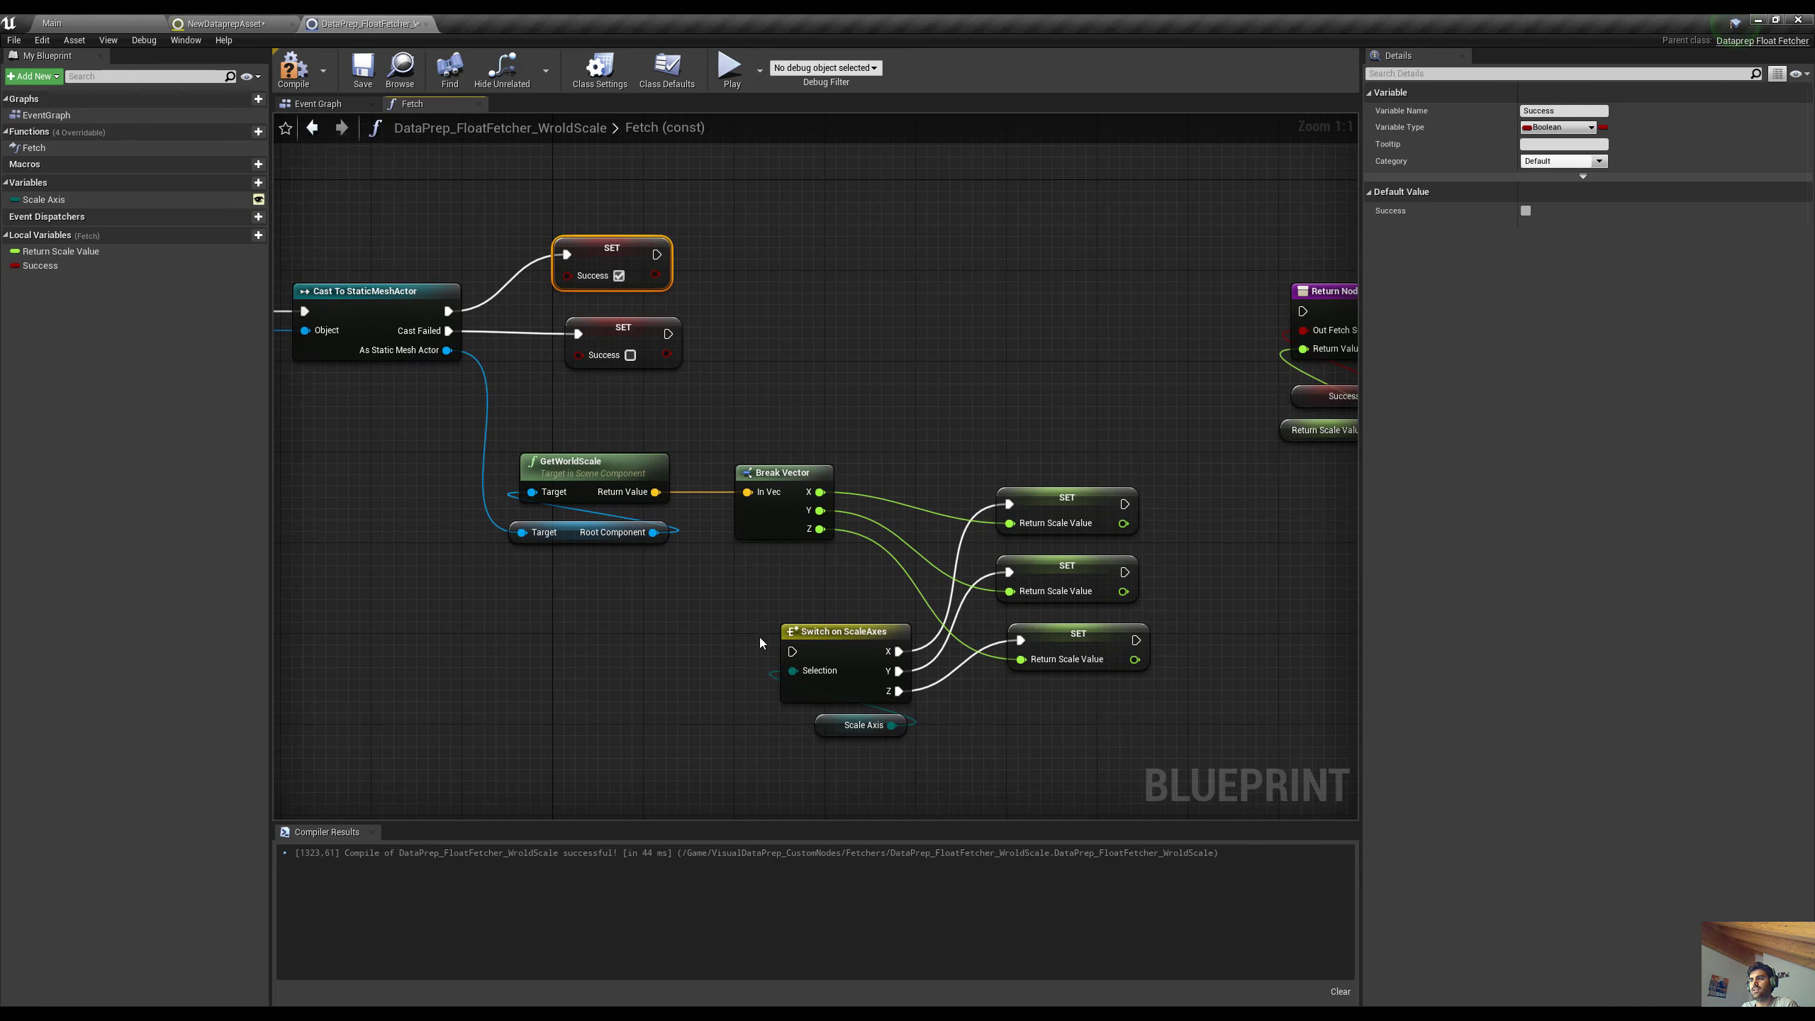
{"action": "left_click_drag", "start_coordinate": [660, 250], "coordinate": [792, 652]}
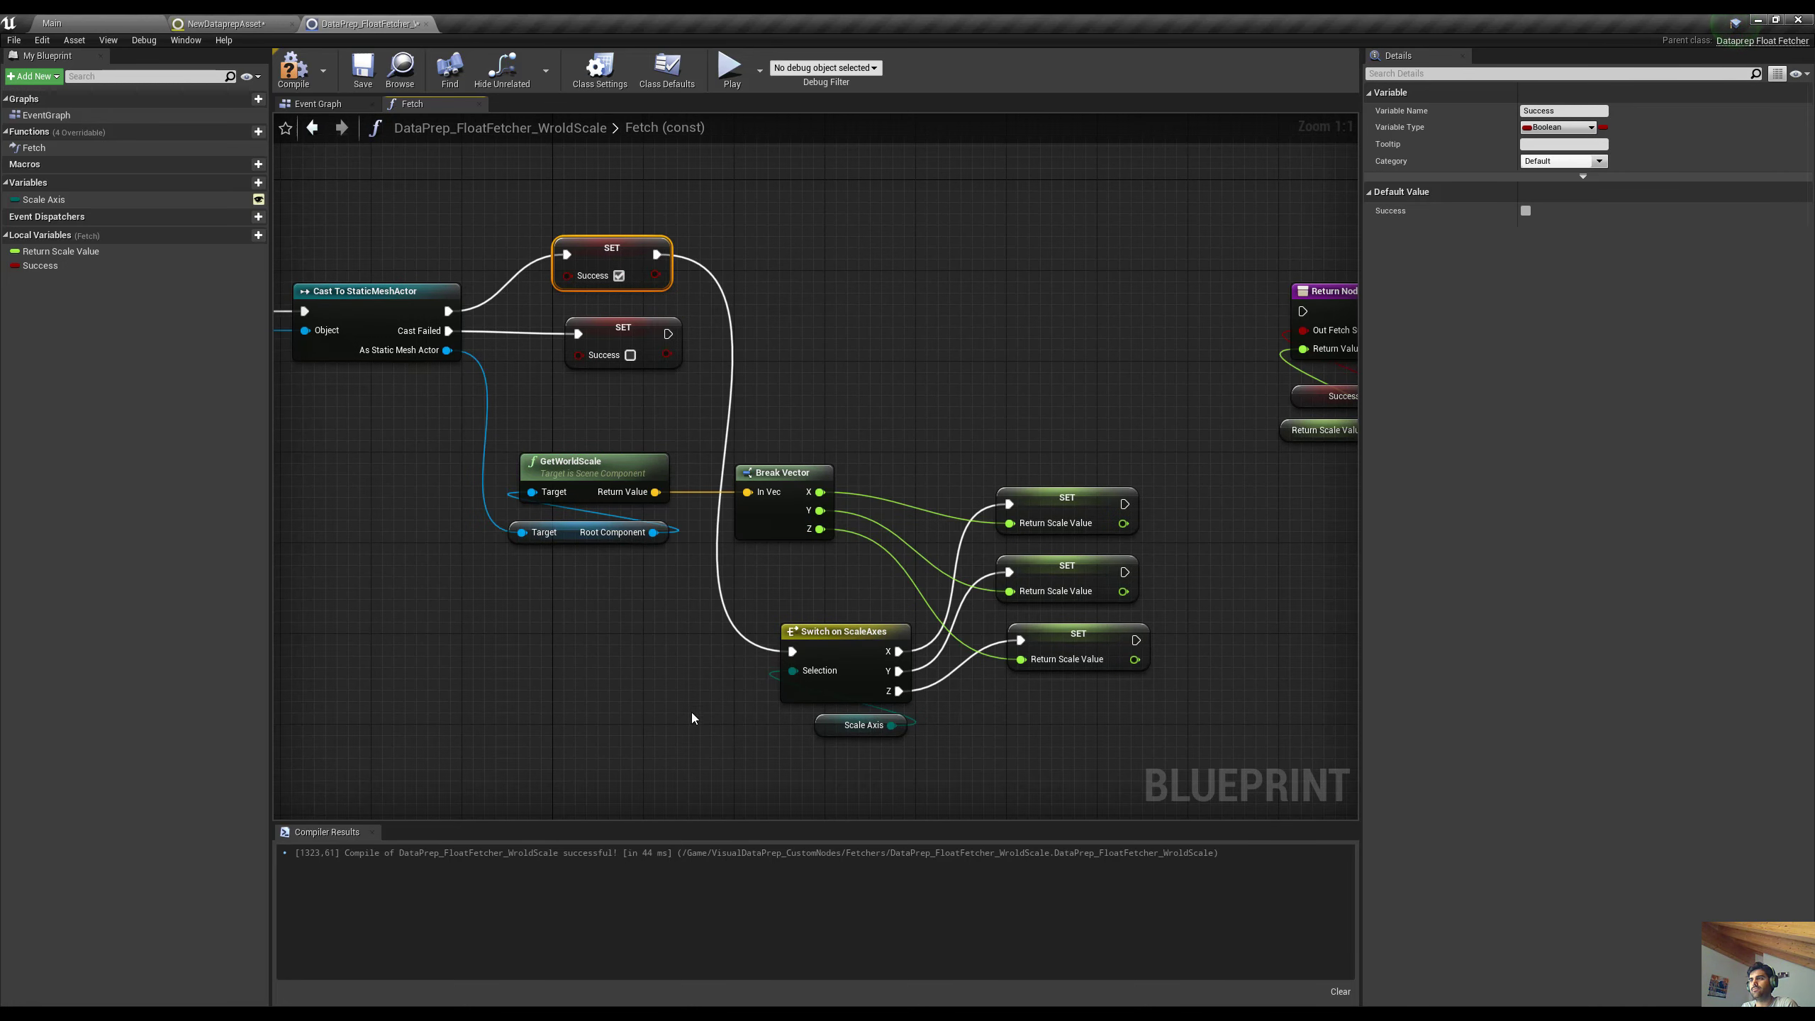
{"action": "right_click_drag", "start_coordinate": [692, 712], "coordinate": [774, 643]}
{"action": "scroll", "coordinate": [737, 635], "scroll_direction": "down", "scroll_amount": 3}
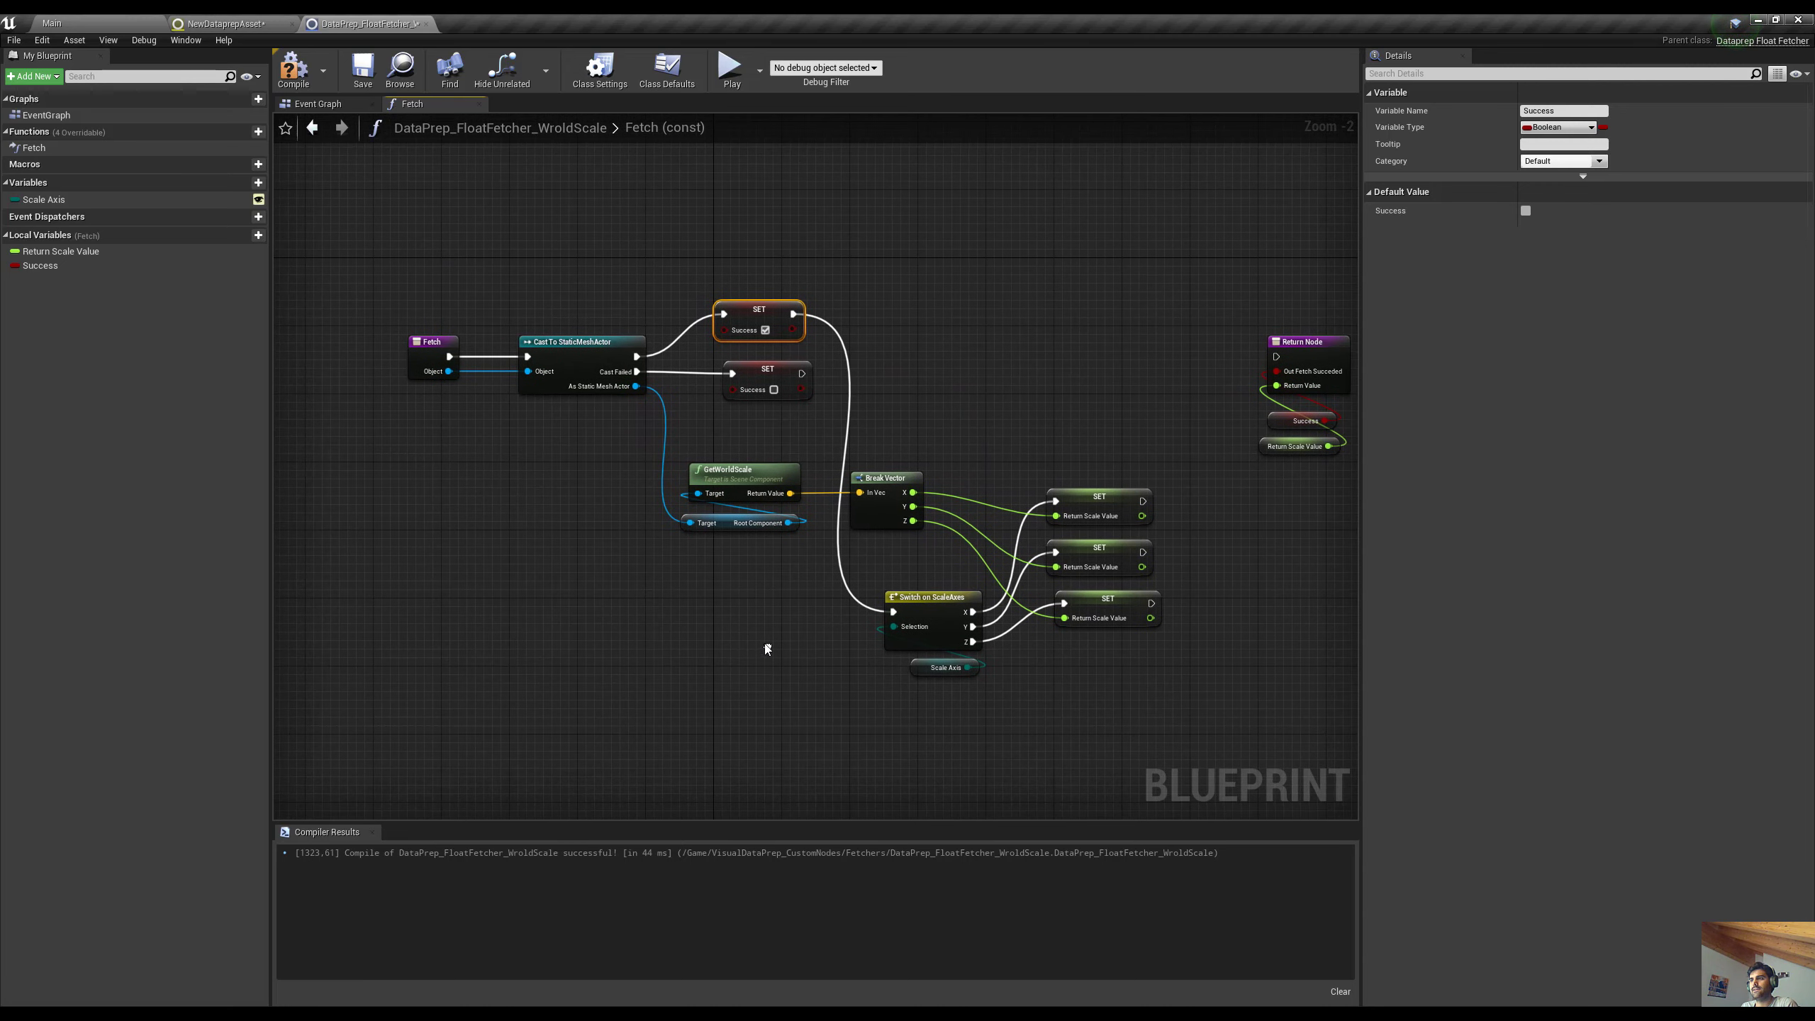
Move the unchecked Set Success node lower and select the switch, Scale Axis getter and lowest Return Scale Value setter for rearranging
{"action": "right_click_drag", "start_coordinate": [597, 541], "coordinate": [491, 524]}
{"action": "right_click_drag", "start_coordinate": [651, 567], "coordinate": [567, 554]}
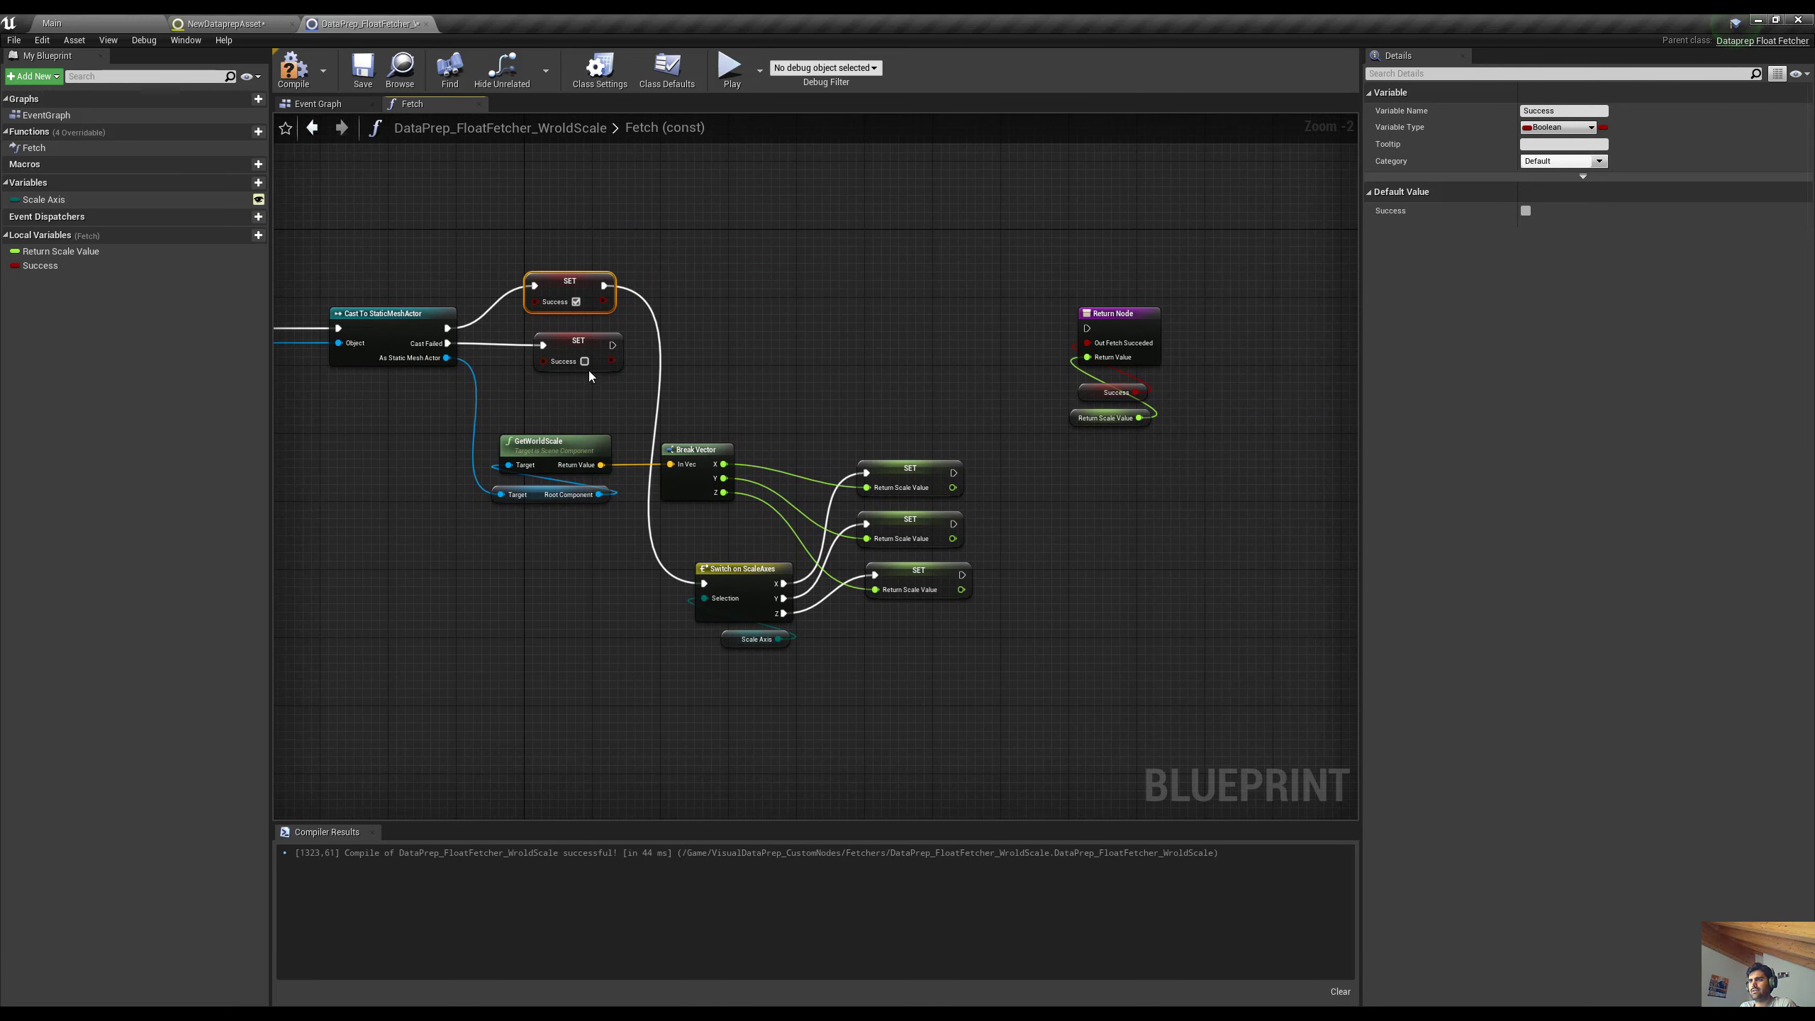
{"action": "left_click_drag", "start_coordinate": [602, 342], "coordinate": [568, 369]}
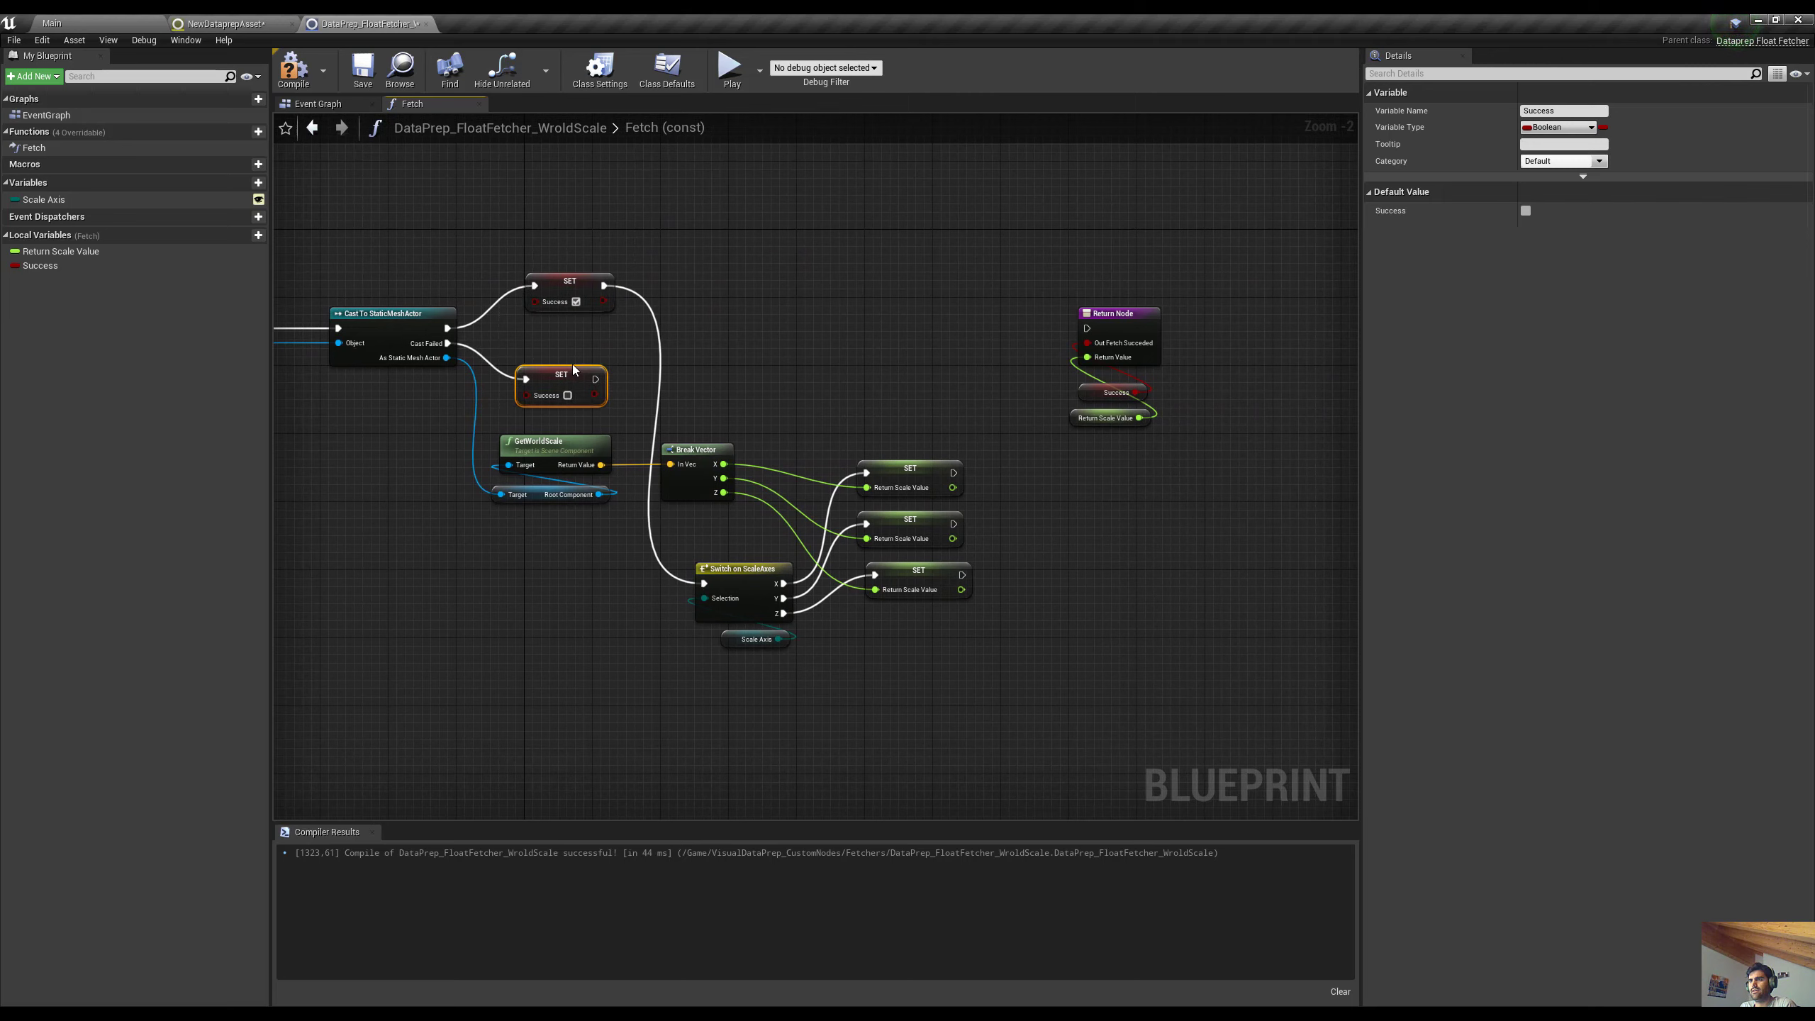
{"action": "left_click_drag", "start_coordinate": [859, 564], "coordinate": [869, 565]}
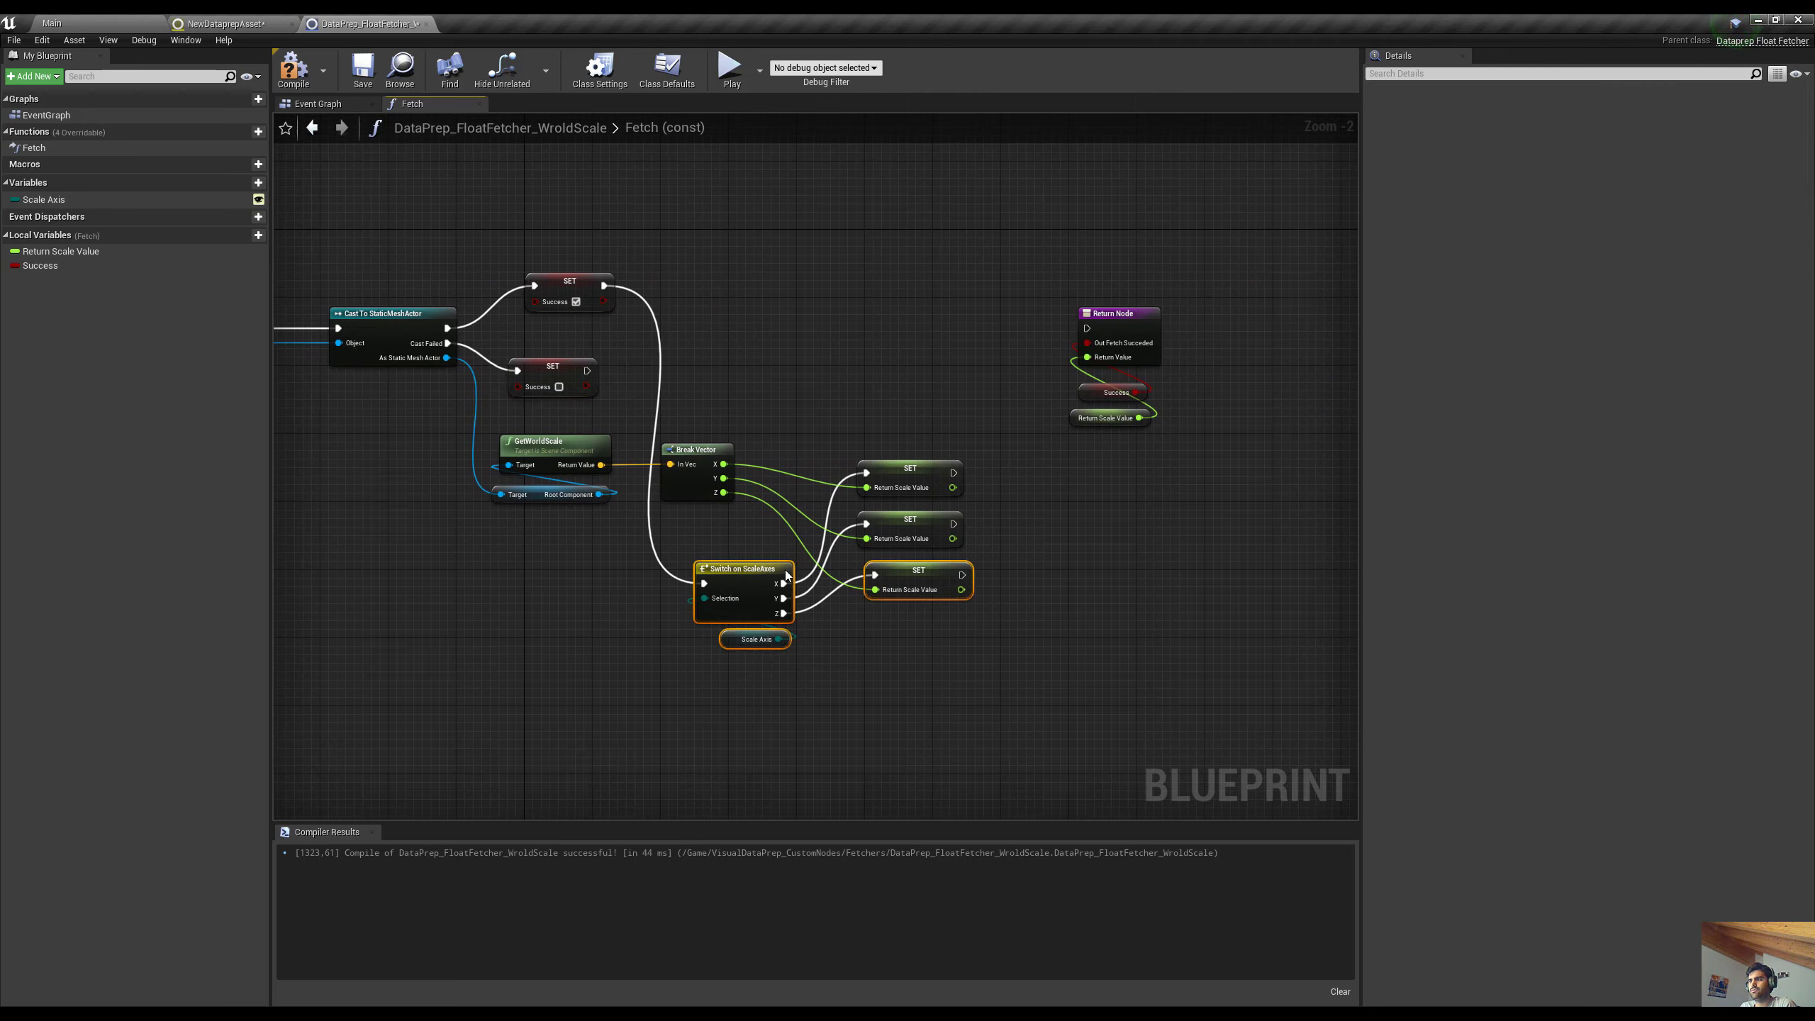
Place the Switch on ScaleAxes and Scale Axis nodes beside the Success SET node, and line up the three Return Scale Value SET nodes
{"action": "left_click_drag", "start_coordinate": [755, 573], "coordinate": [736, 284]}
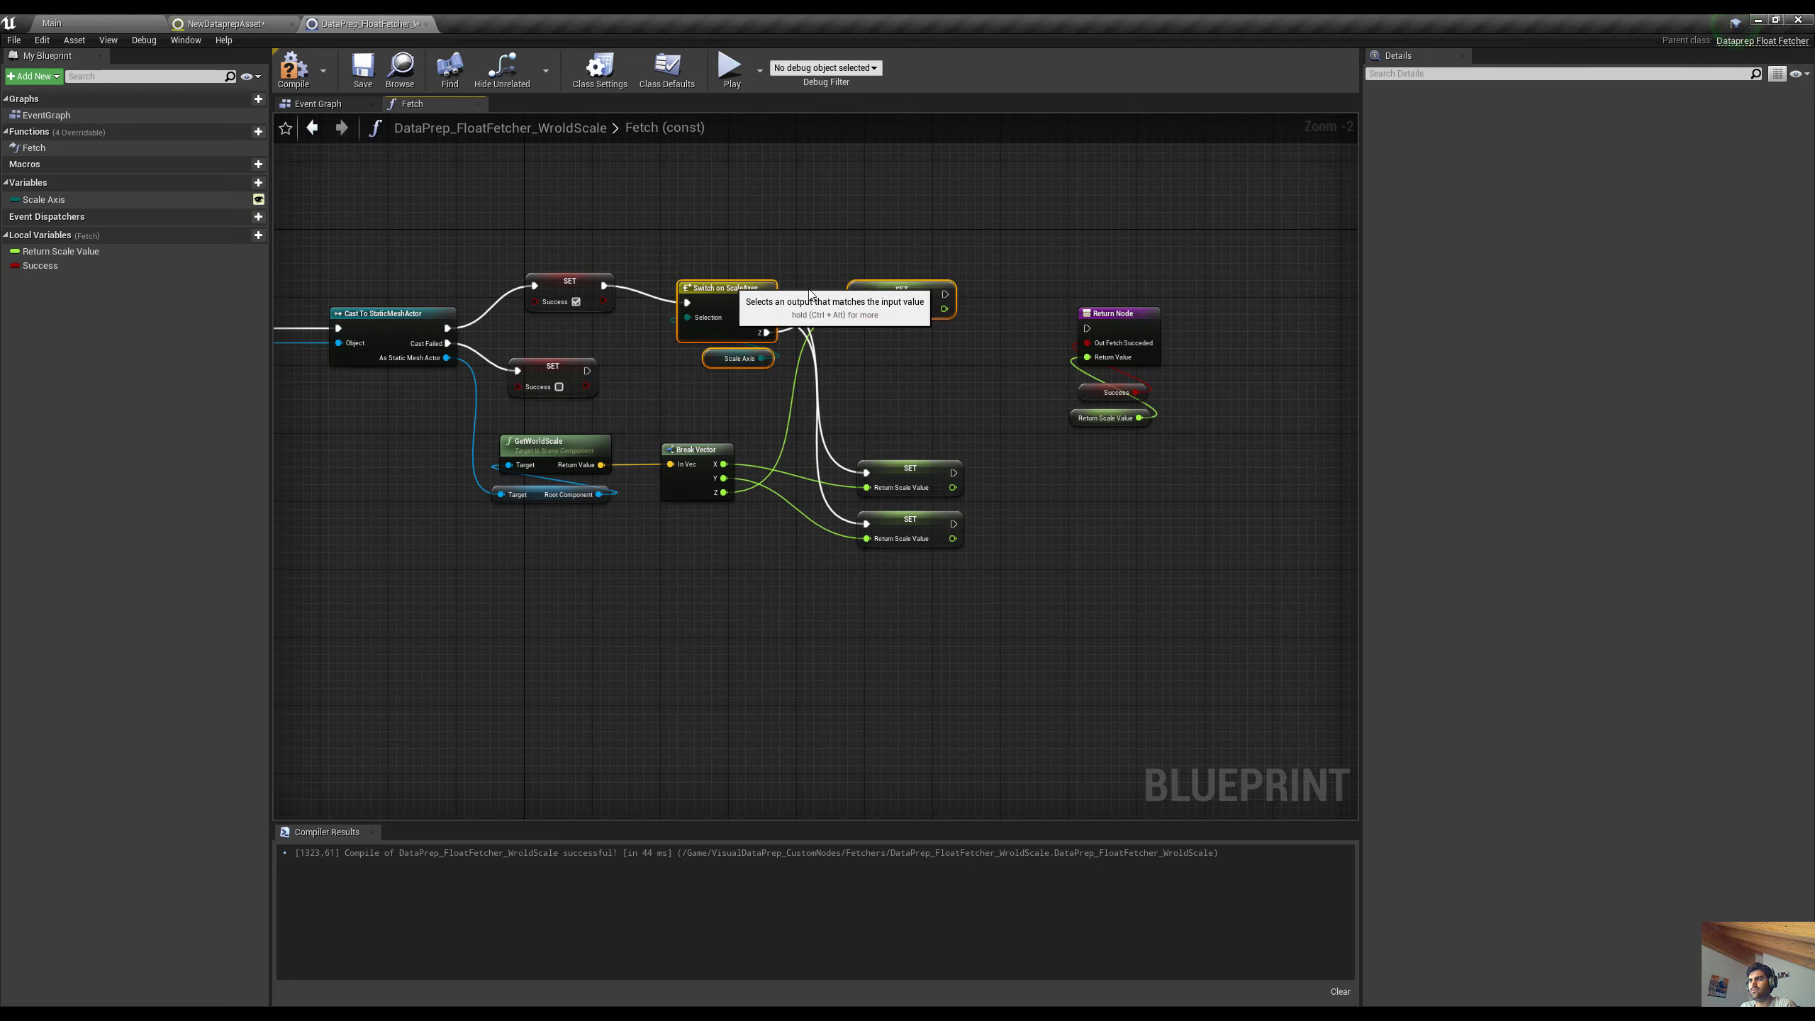
{"action": "left_click_drag", "start_coordinate": [879, 288], "coordinate": [916, 582]}
{"action": "left_click", "coordinate": [893, 301]}
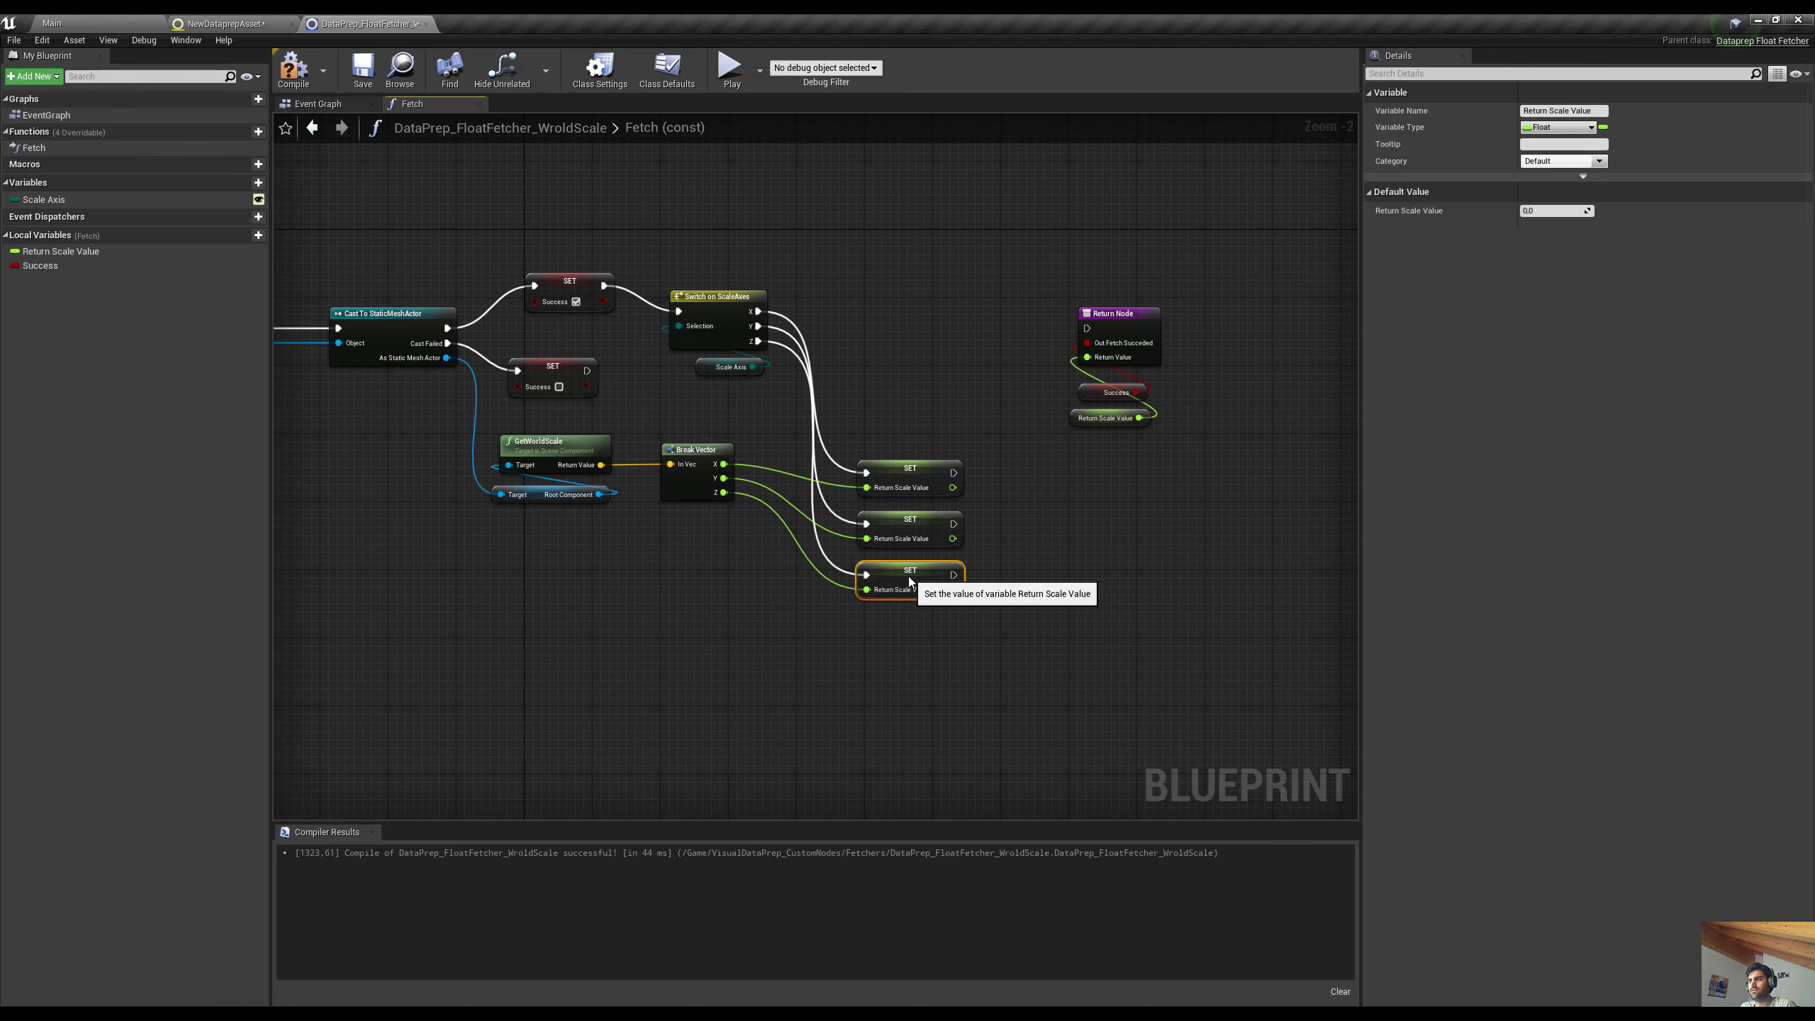
{"action": "left_click_drag", "start_coordinate": [887, 647], "coordinate": [961, 389]}
Move the Return Node together with its Success and Return Scale Value getters as one group near the SET nodes
{"action": "right_click_drag", "start_coordinate": [1092, 529], "coordinate": [1039, 493]}
{"action": "left_click_drag", "start_coordinate": [1039, 493], "coordinate": [1132, 270]}
{"action": "right_click_drag", "start_coordinate": [1123, 478], "coordinate": [1080, 516]}
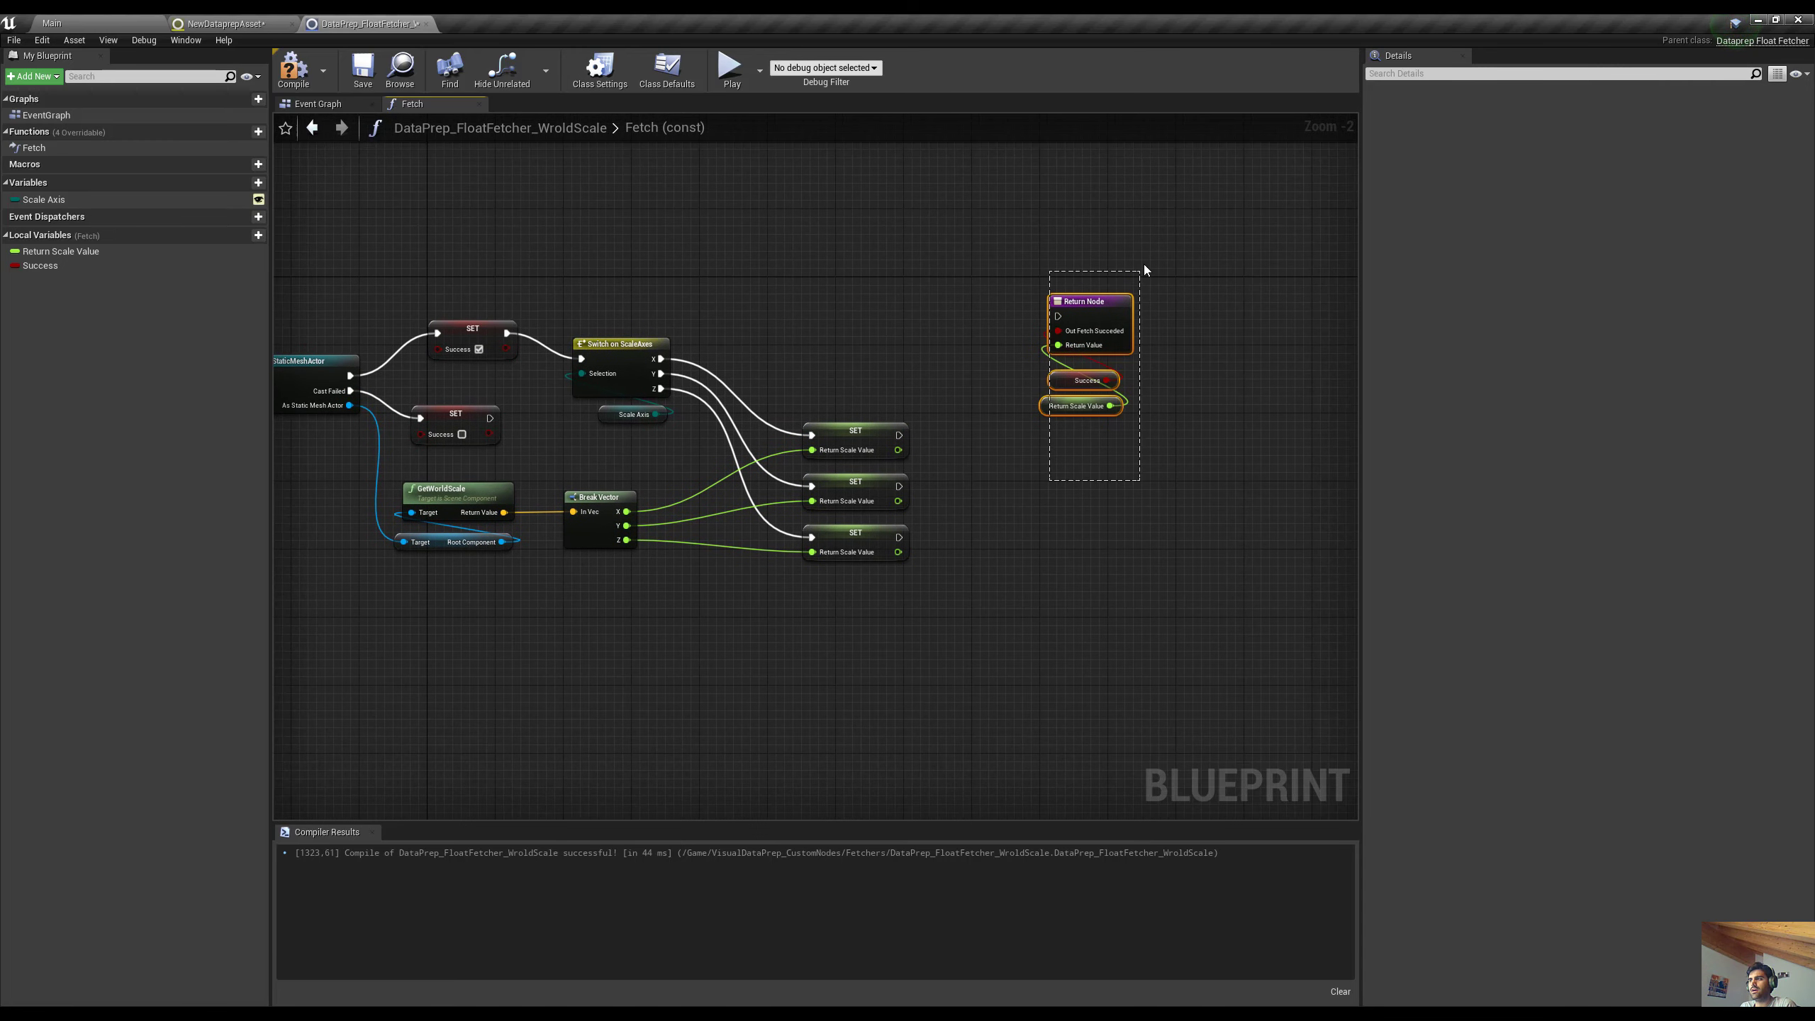
{"action": "left_click_drag", "start_coordinate": [1144, 265], "coordinate": [1100, 370]}
{"action": "right_click_drag", "start_coordinate": [987, 469], "coordinate": [936, 463]}
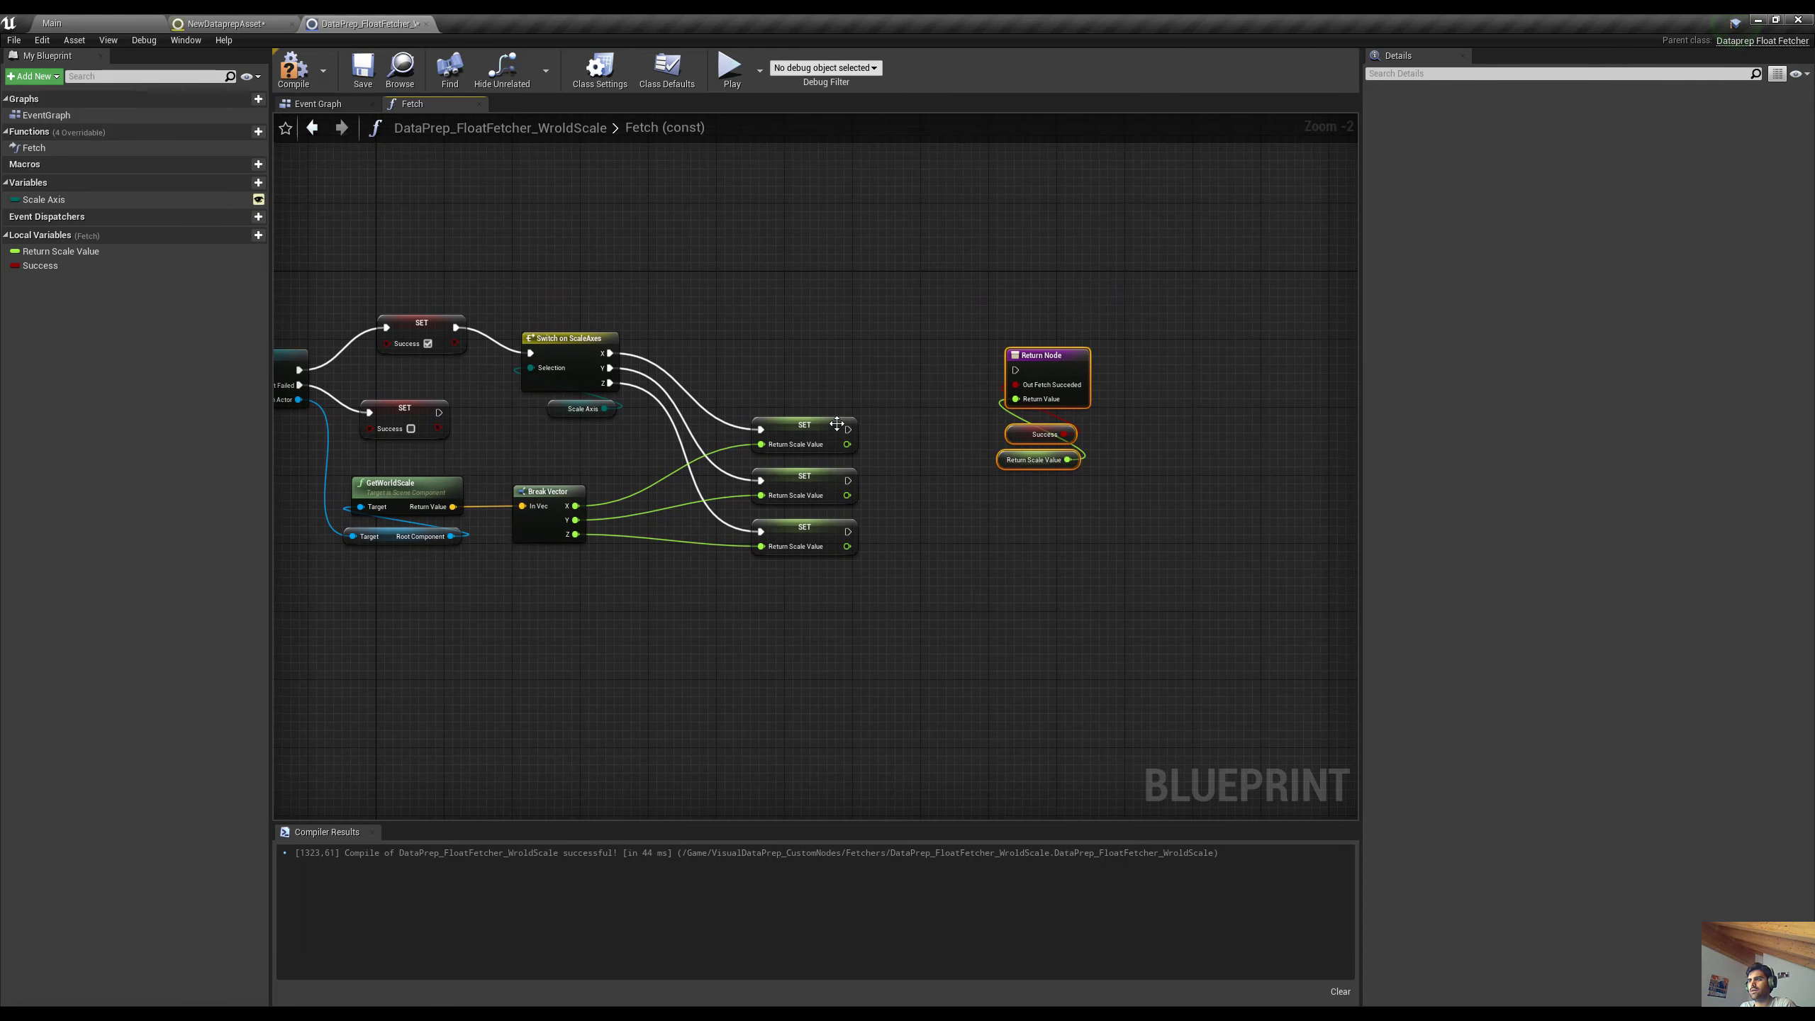
Connect the execution outputs of the three Return Scale Value SET nodes to the Return Node and compile the blueprint
{"action": "left_click_drag", "start_coordinate": [847, 430], "coordinate": [1015, 371]}
{"action": "left_click_drag", "start_coordinate": [847, 481], "coordinate": [1017, 375]}
{"action": "left_click_drag", "start_coordinate": [848, 531], "coordinate": [1041, 427]}
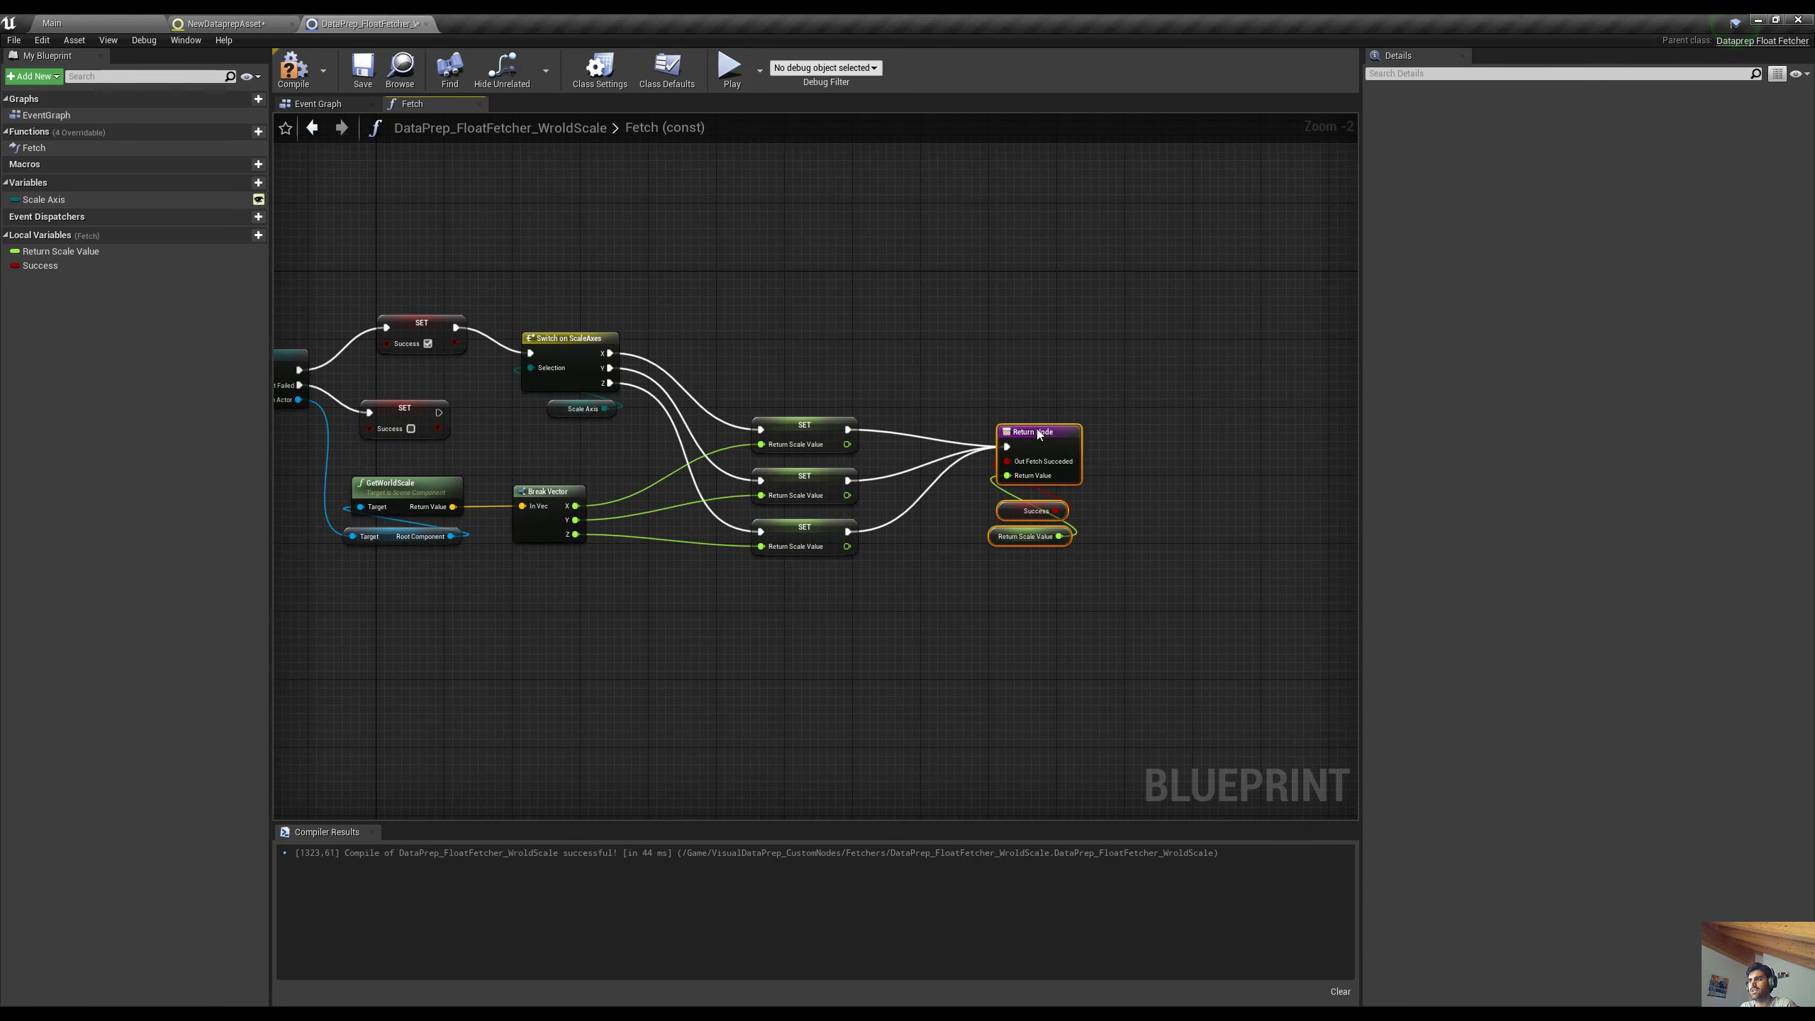
{"action": "right_click_drag", "start_coordinate": [929, 607], "coordinate": [1083, 513]}
{"action": "right_click_drag", "start_coordinate": [541, 523], "coordinate": [640, 603]}
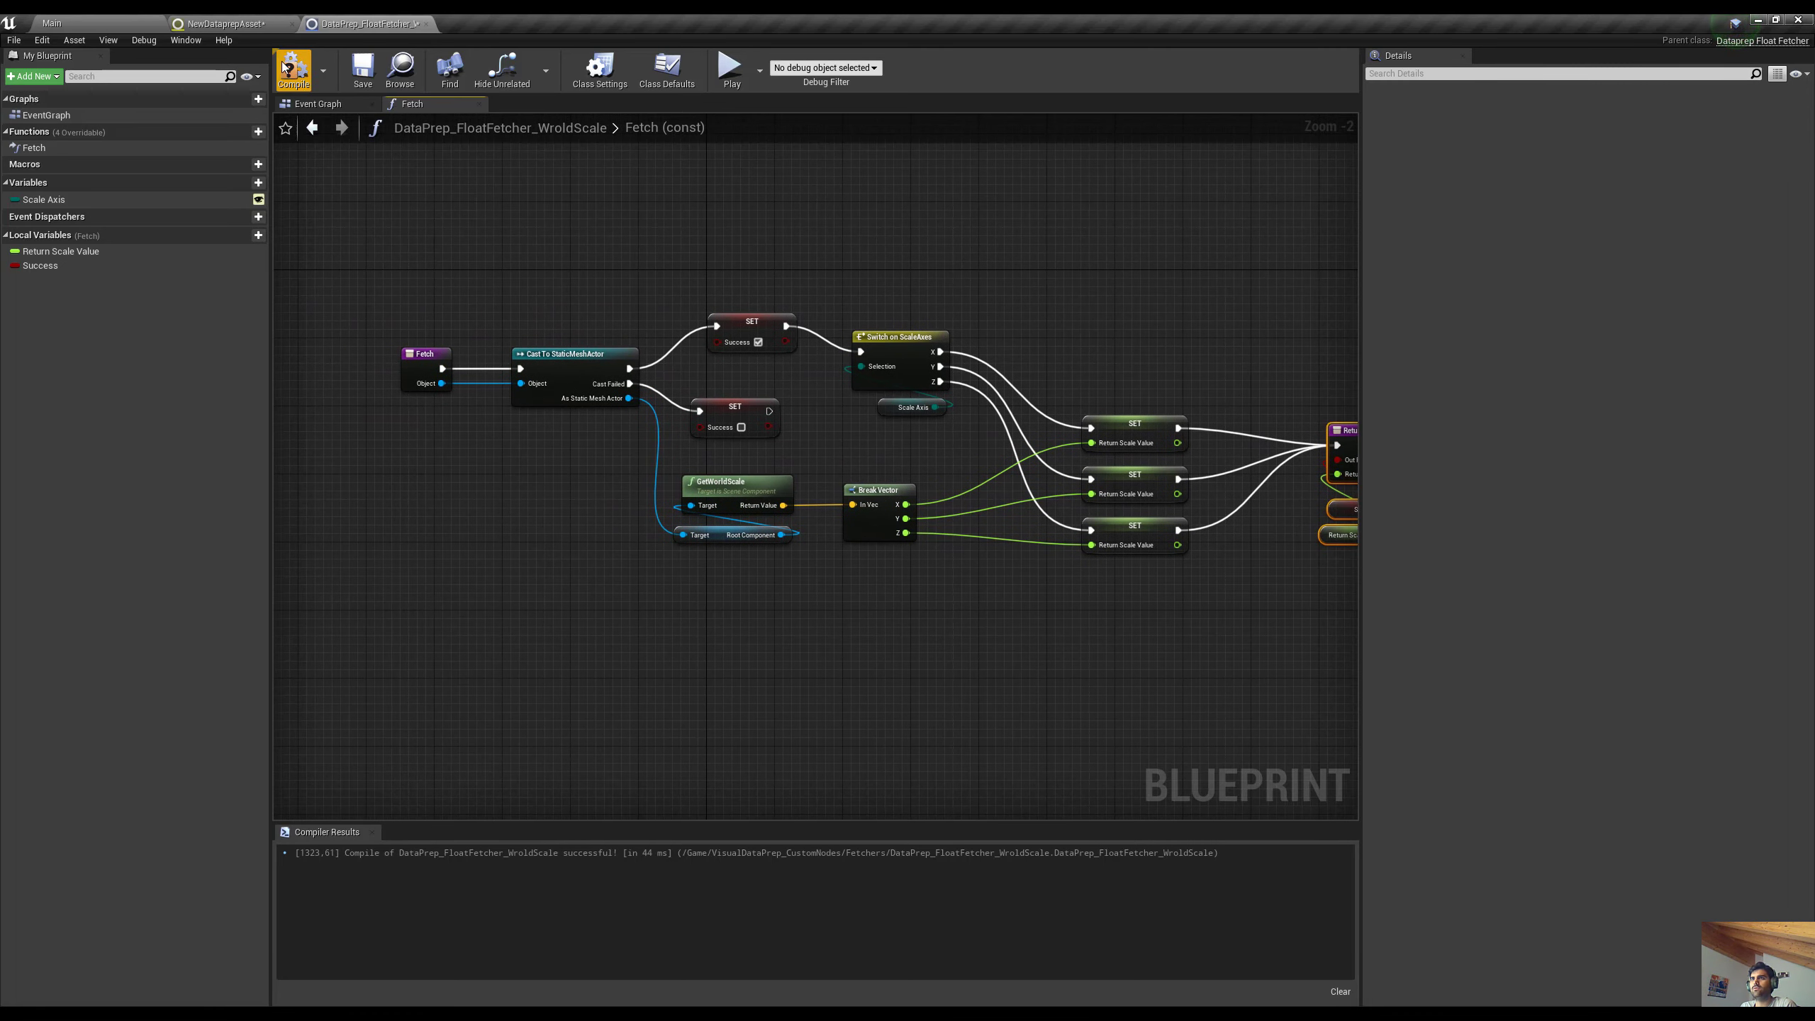
{"action": "right_click_drag", "start_coordinate": [436, 250], "coordinate": [439, 288]}
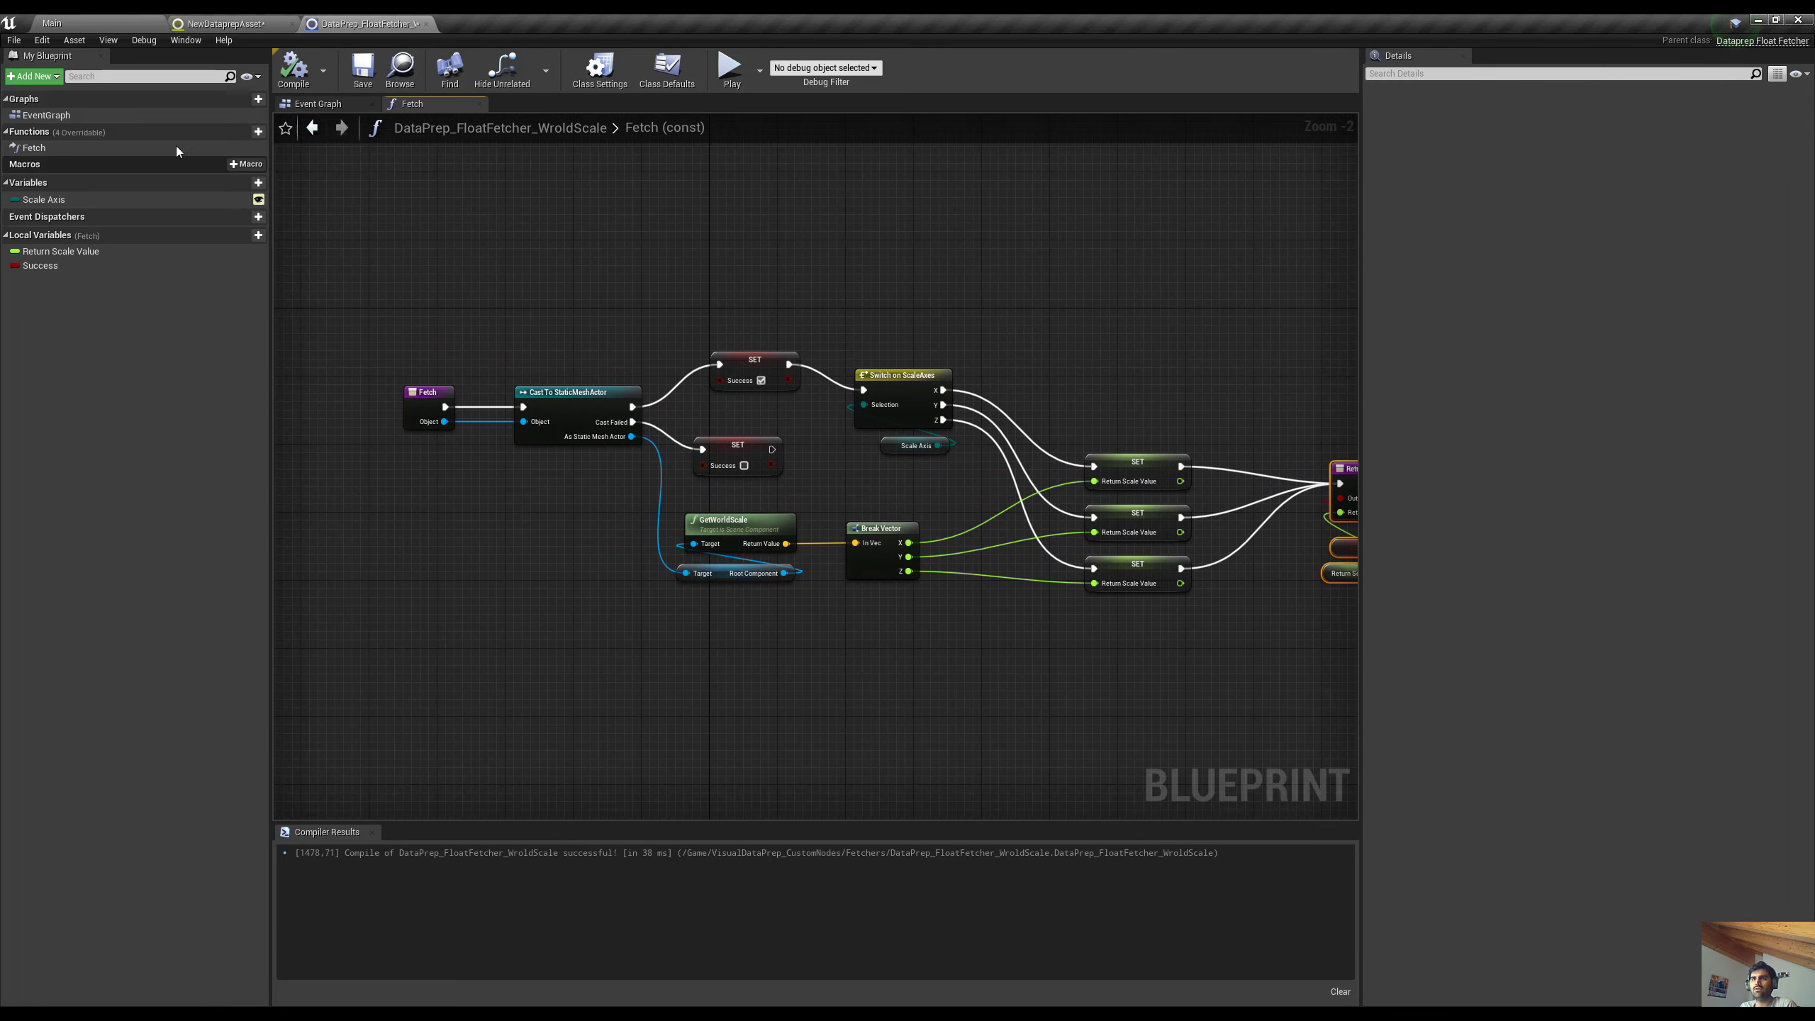
Override the Get Additional Keyword function so it returns "Transformation World Scale", and compile the blueprint
{"action": "left_click", "coordinate": [203, 132]}
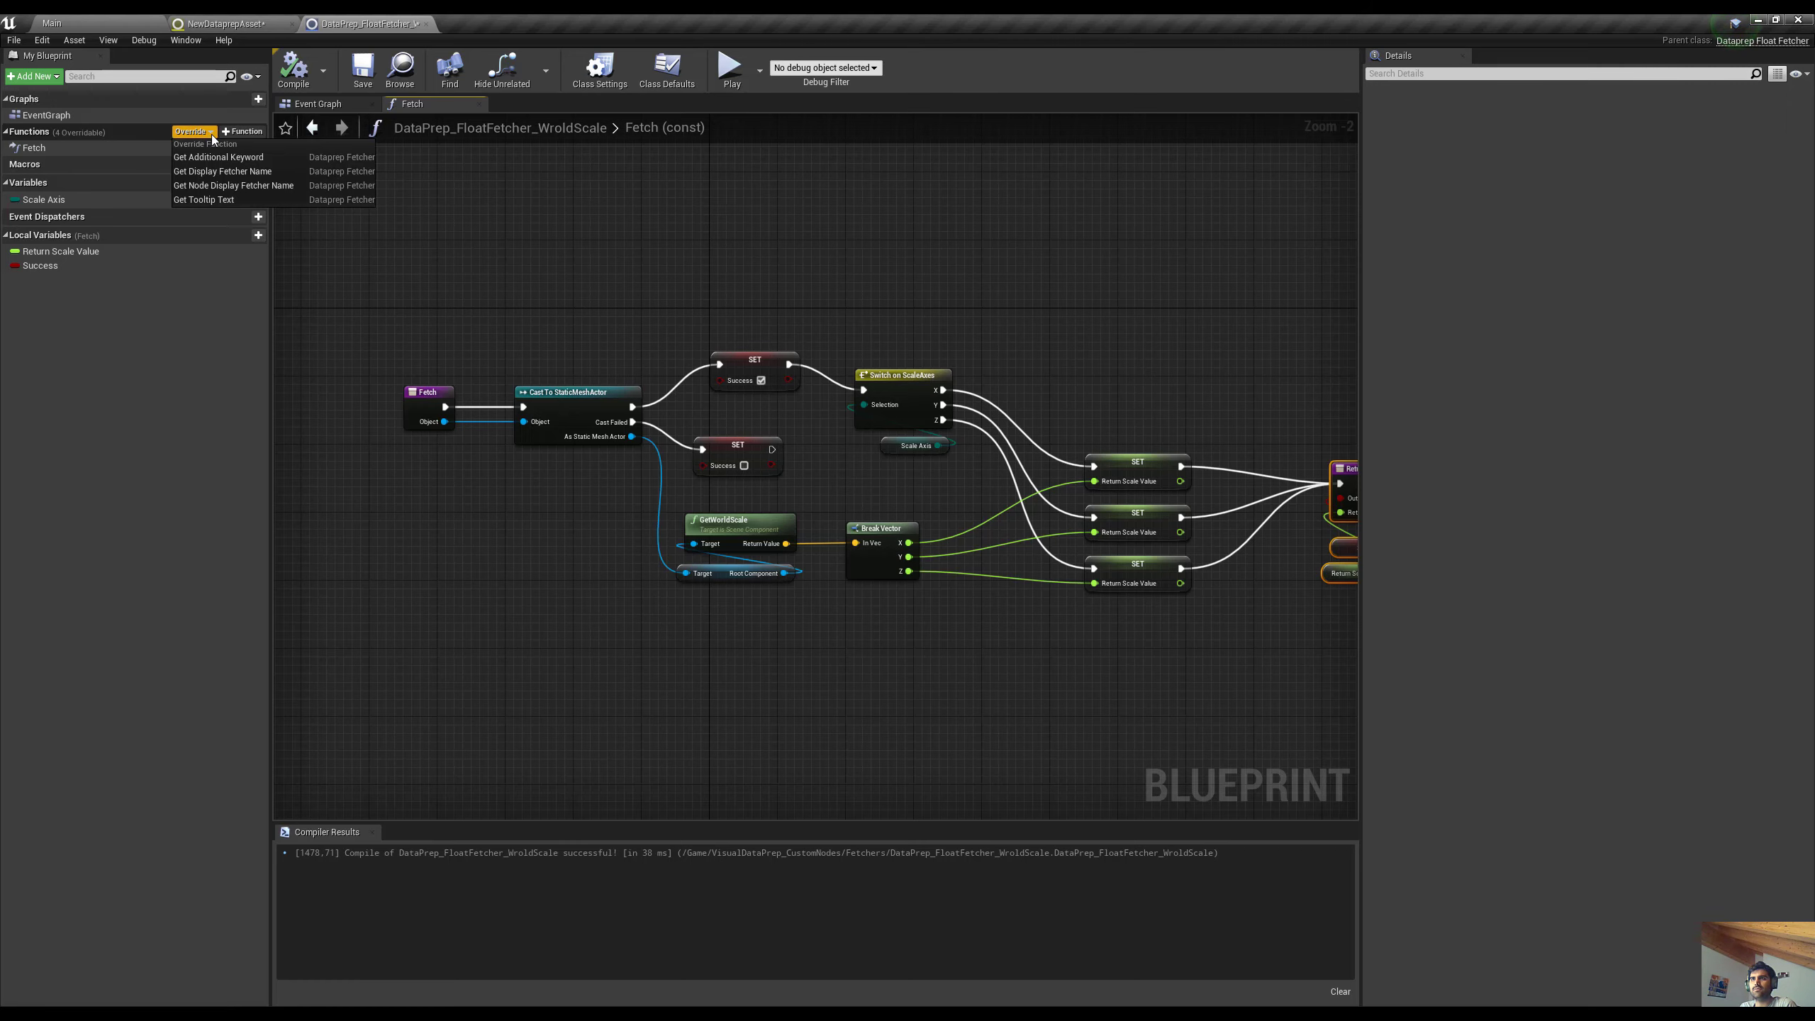
{"action": "left_click", "coordinate": [246, 159]}
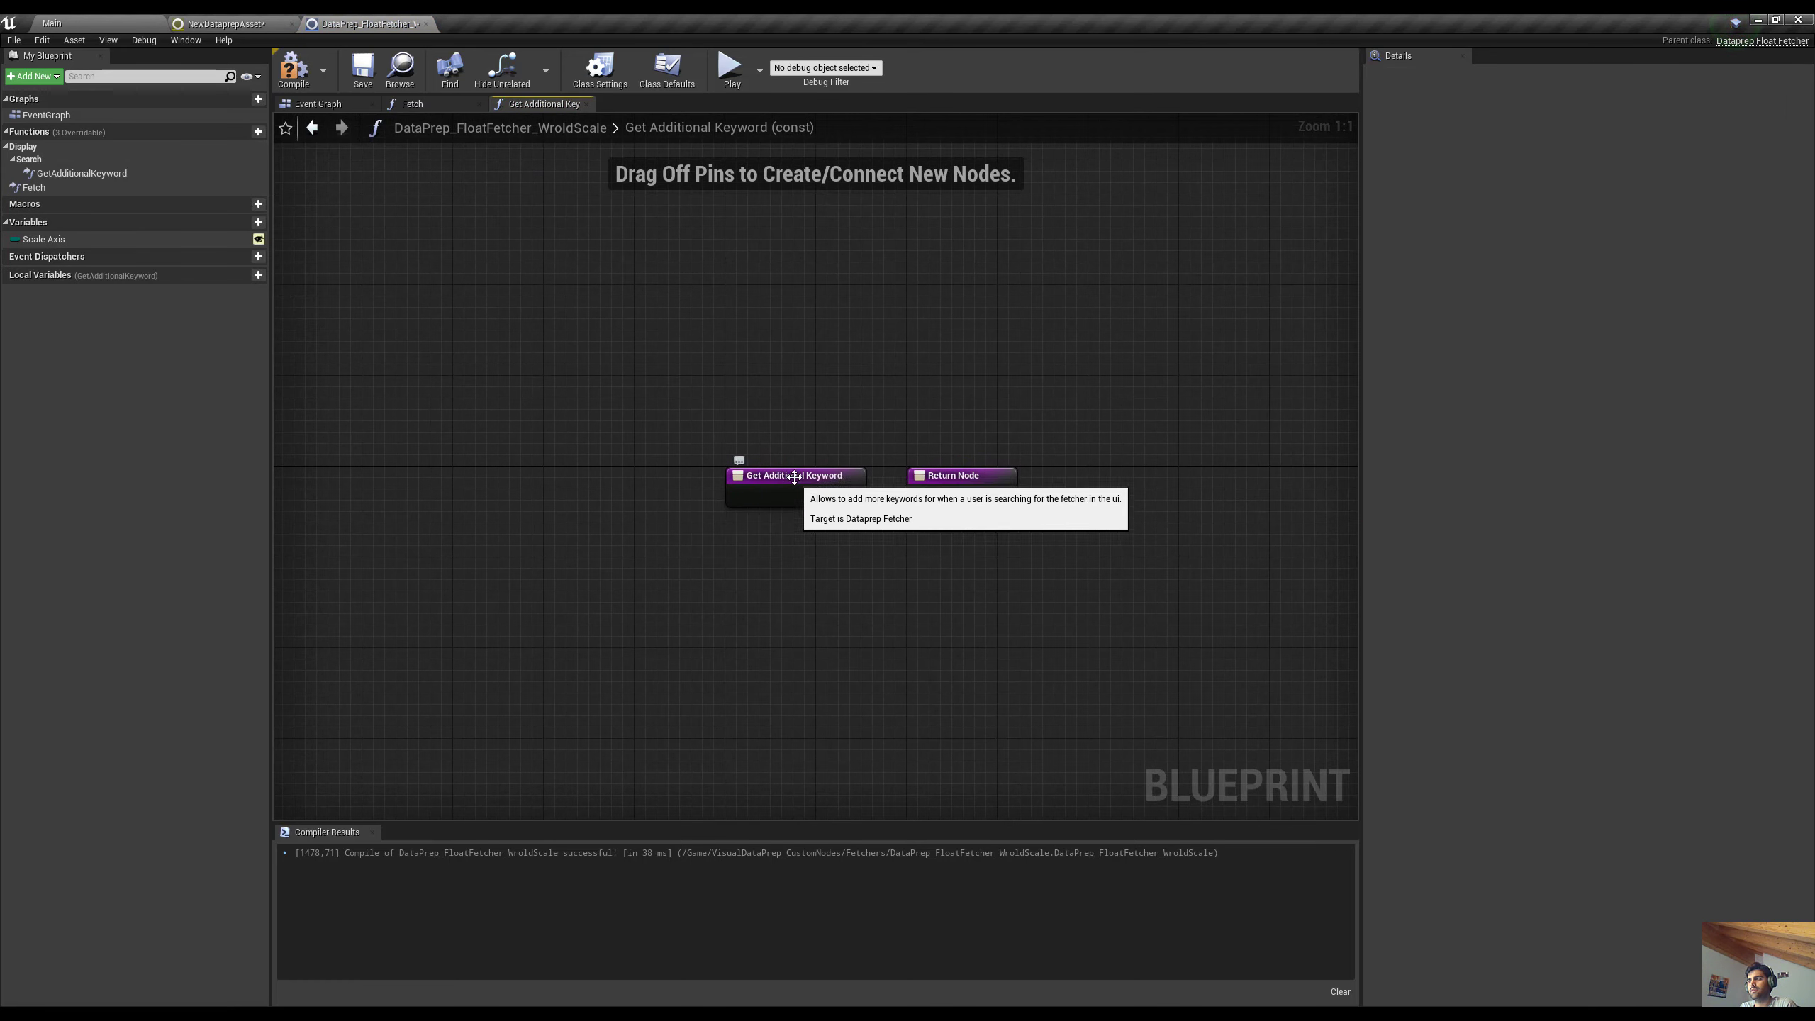
{"action": "left_click_drag", "start_coordinate": [794, 477], "coordinate": [591, 476]}
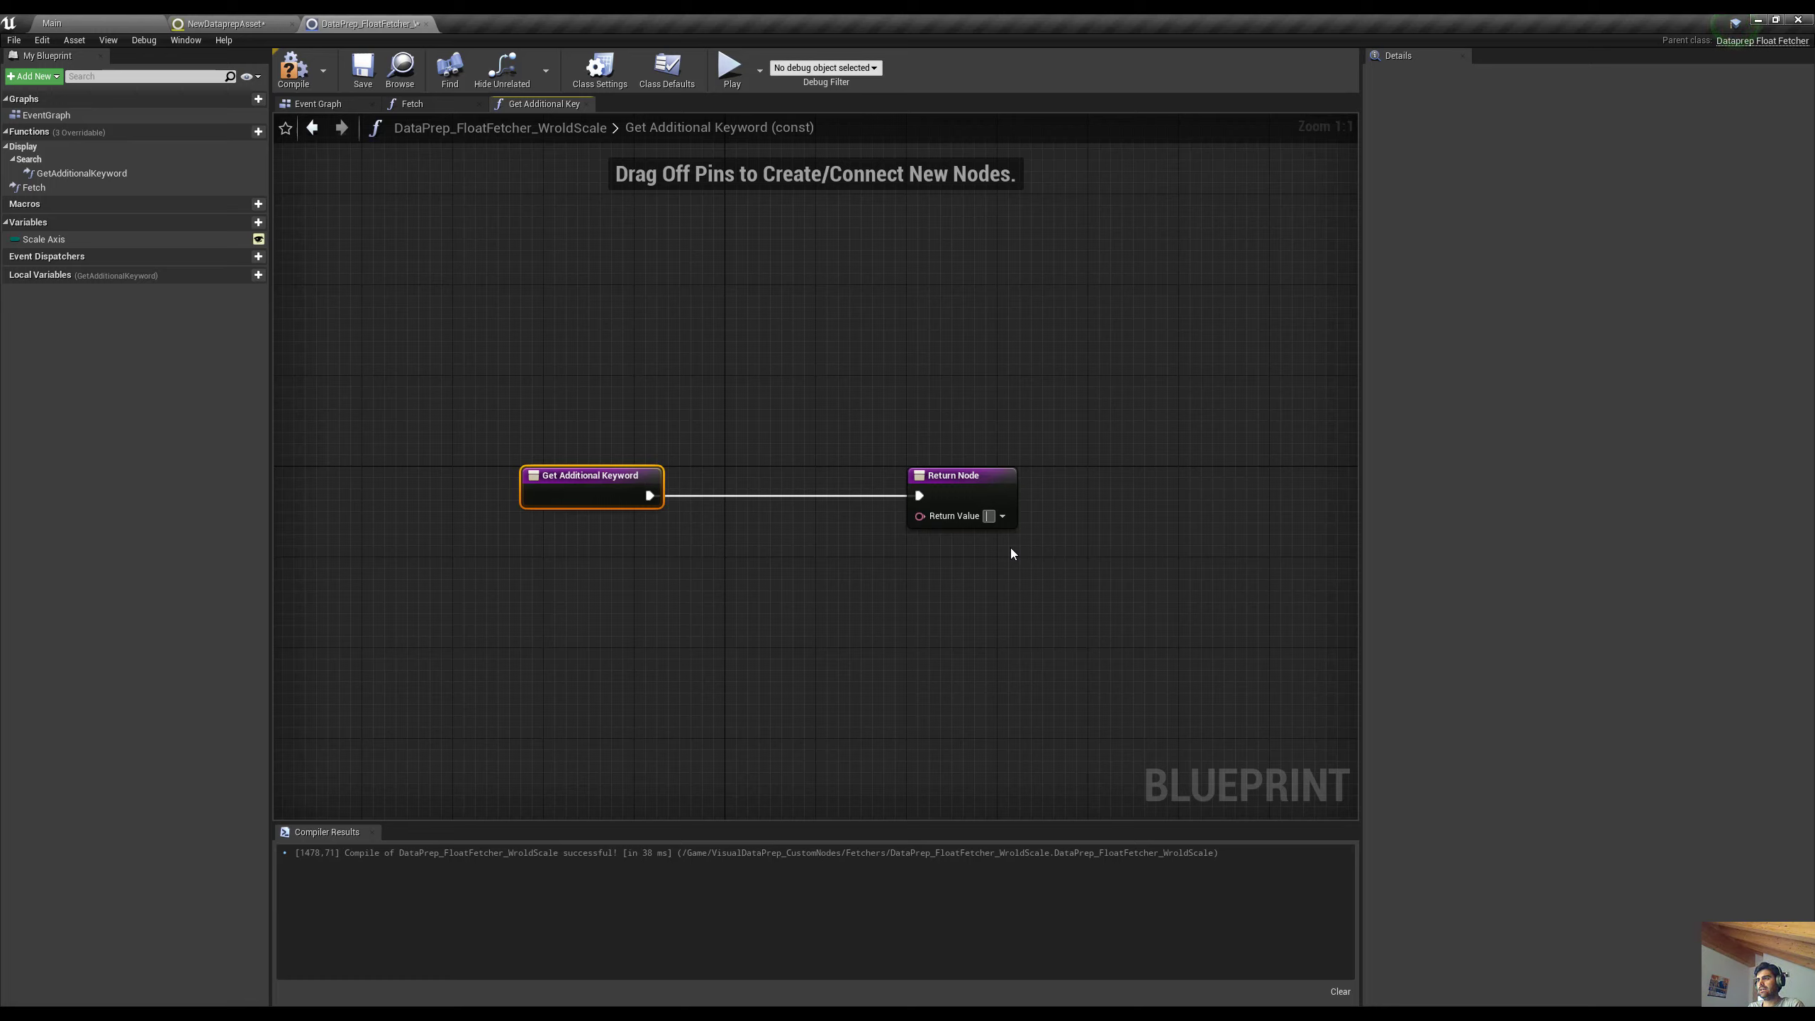
{"action": "type", "text": "Transfor"}
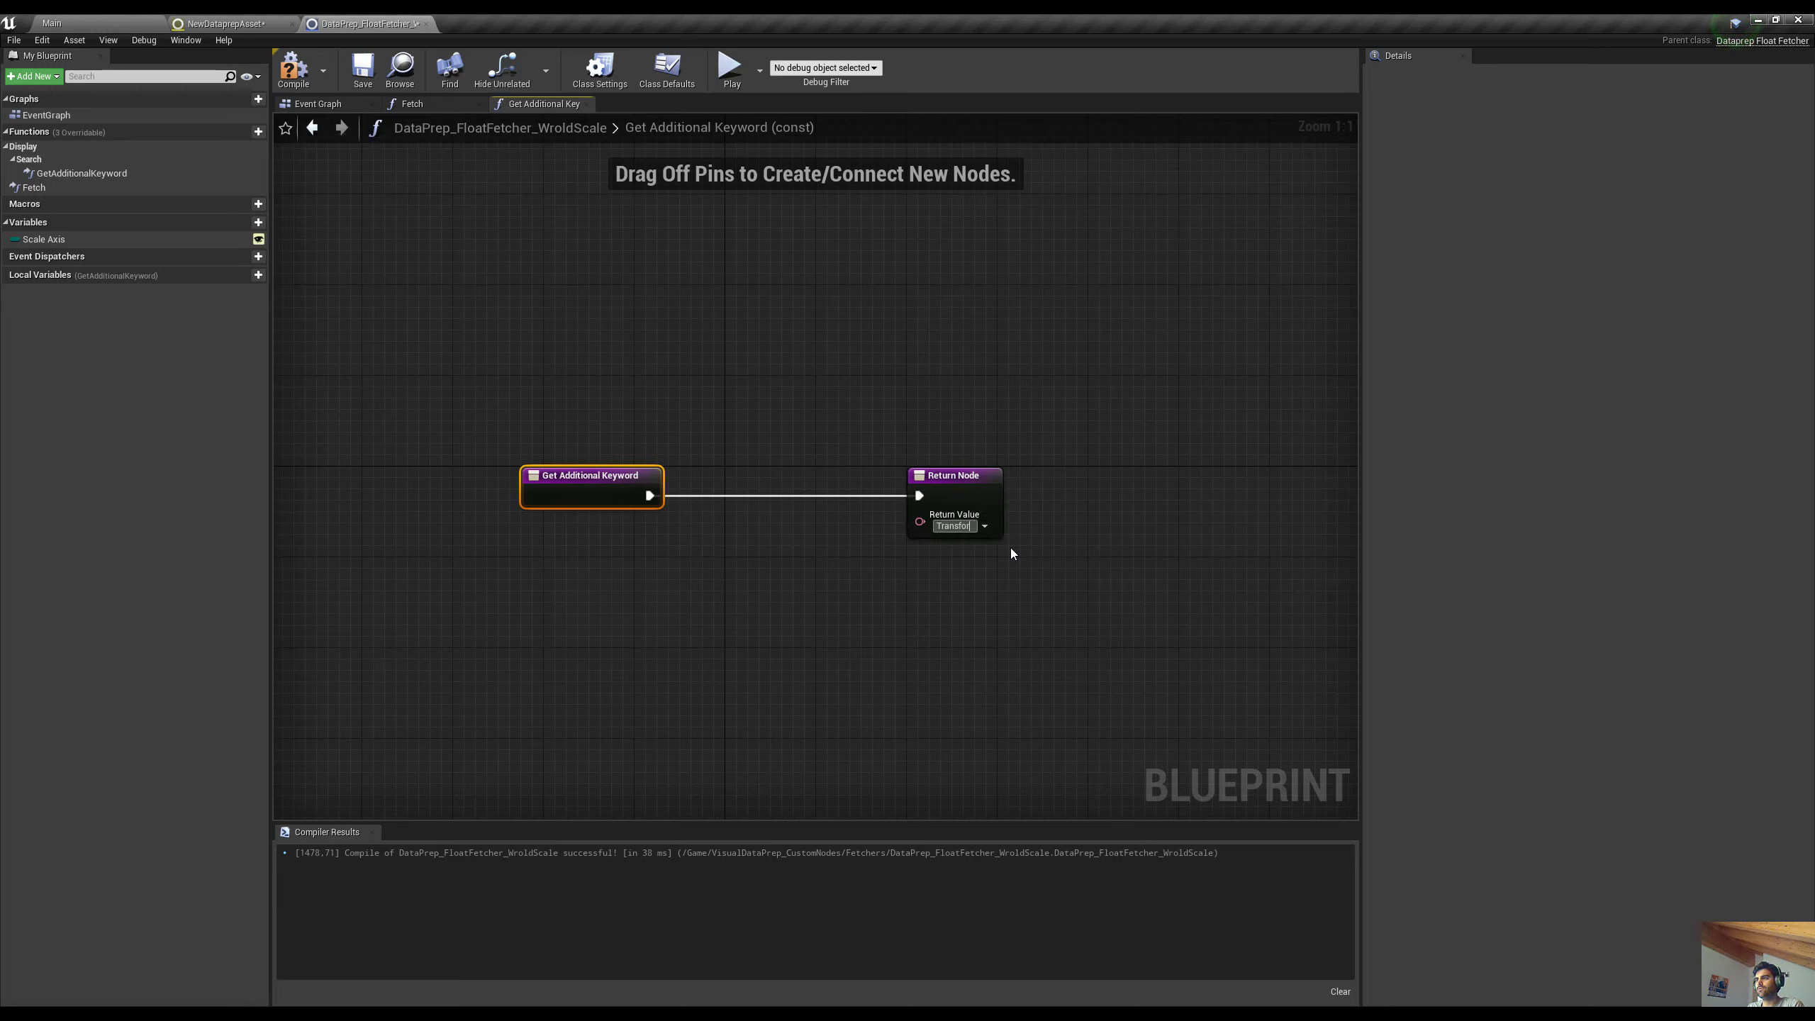
{"action": "type", "text": "mation World Scale"}
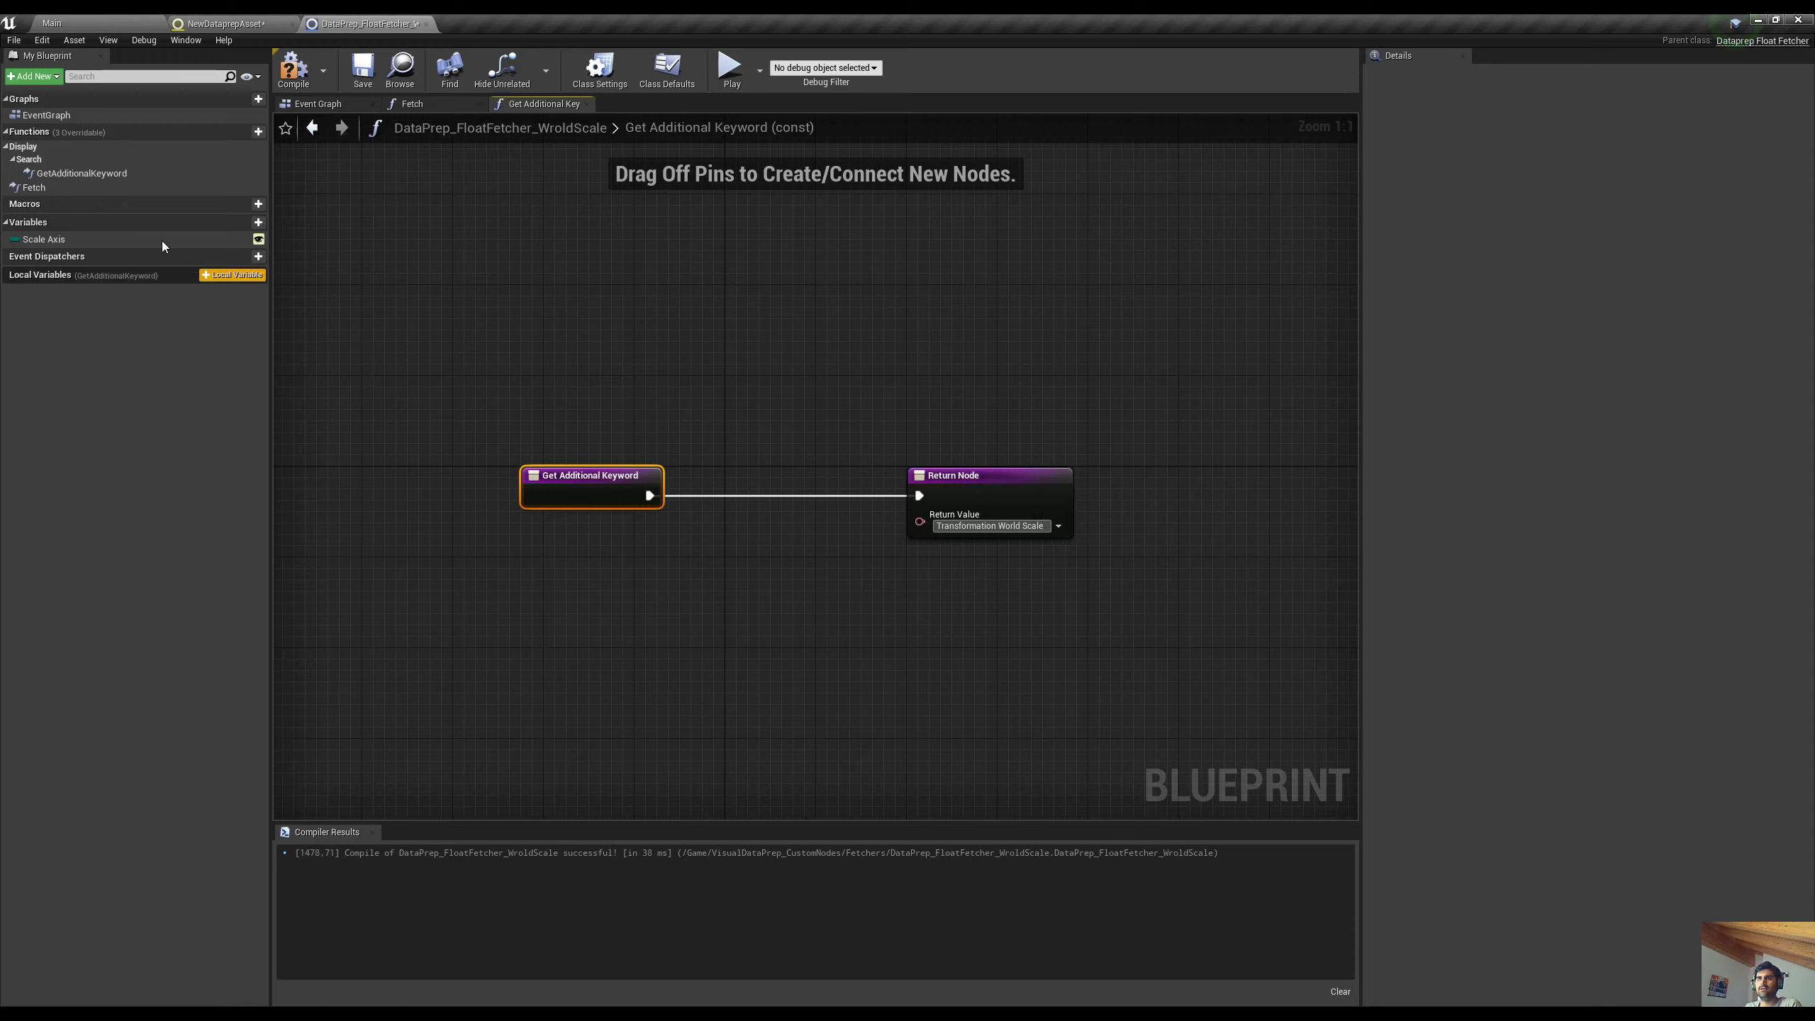
{"action": "left_click", "coordinate": [293, 68]}
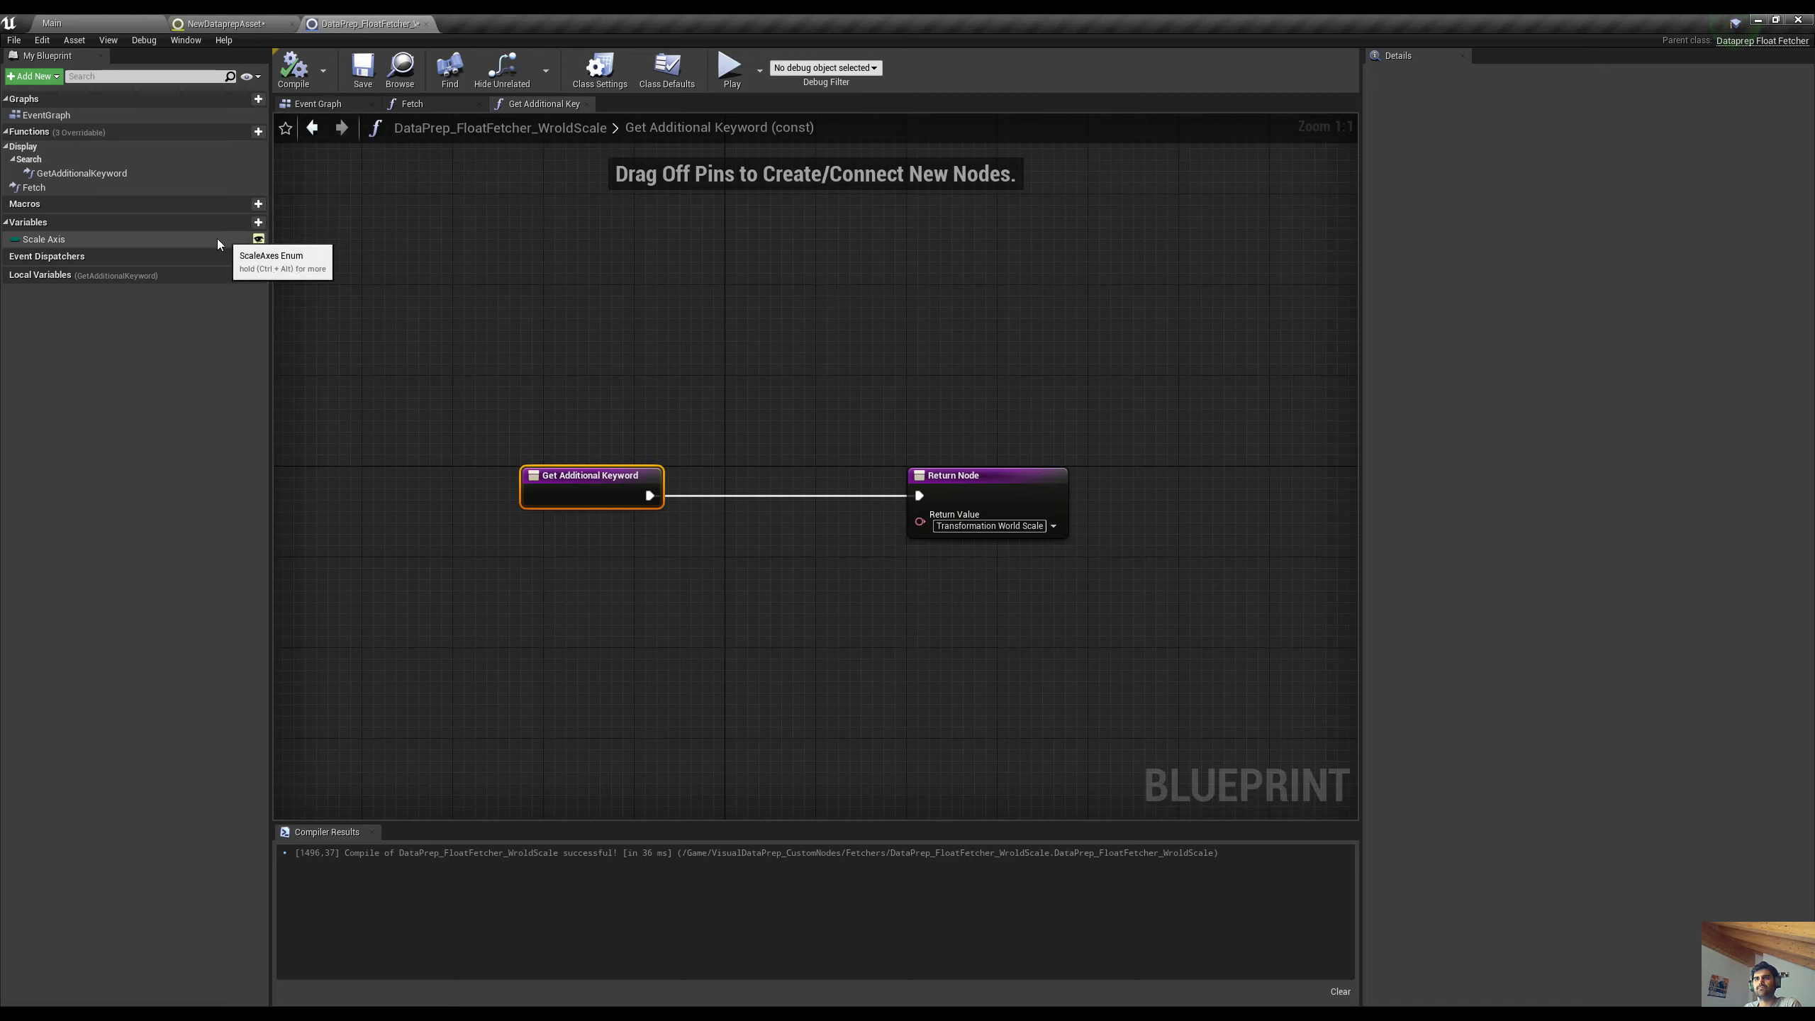
Override the Get Display Fetcher Name function so it returns "World Scale"
{"action": "left_click", "coordinate": [191, 131]}
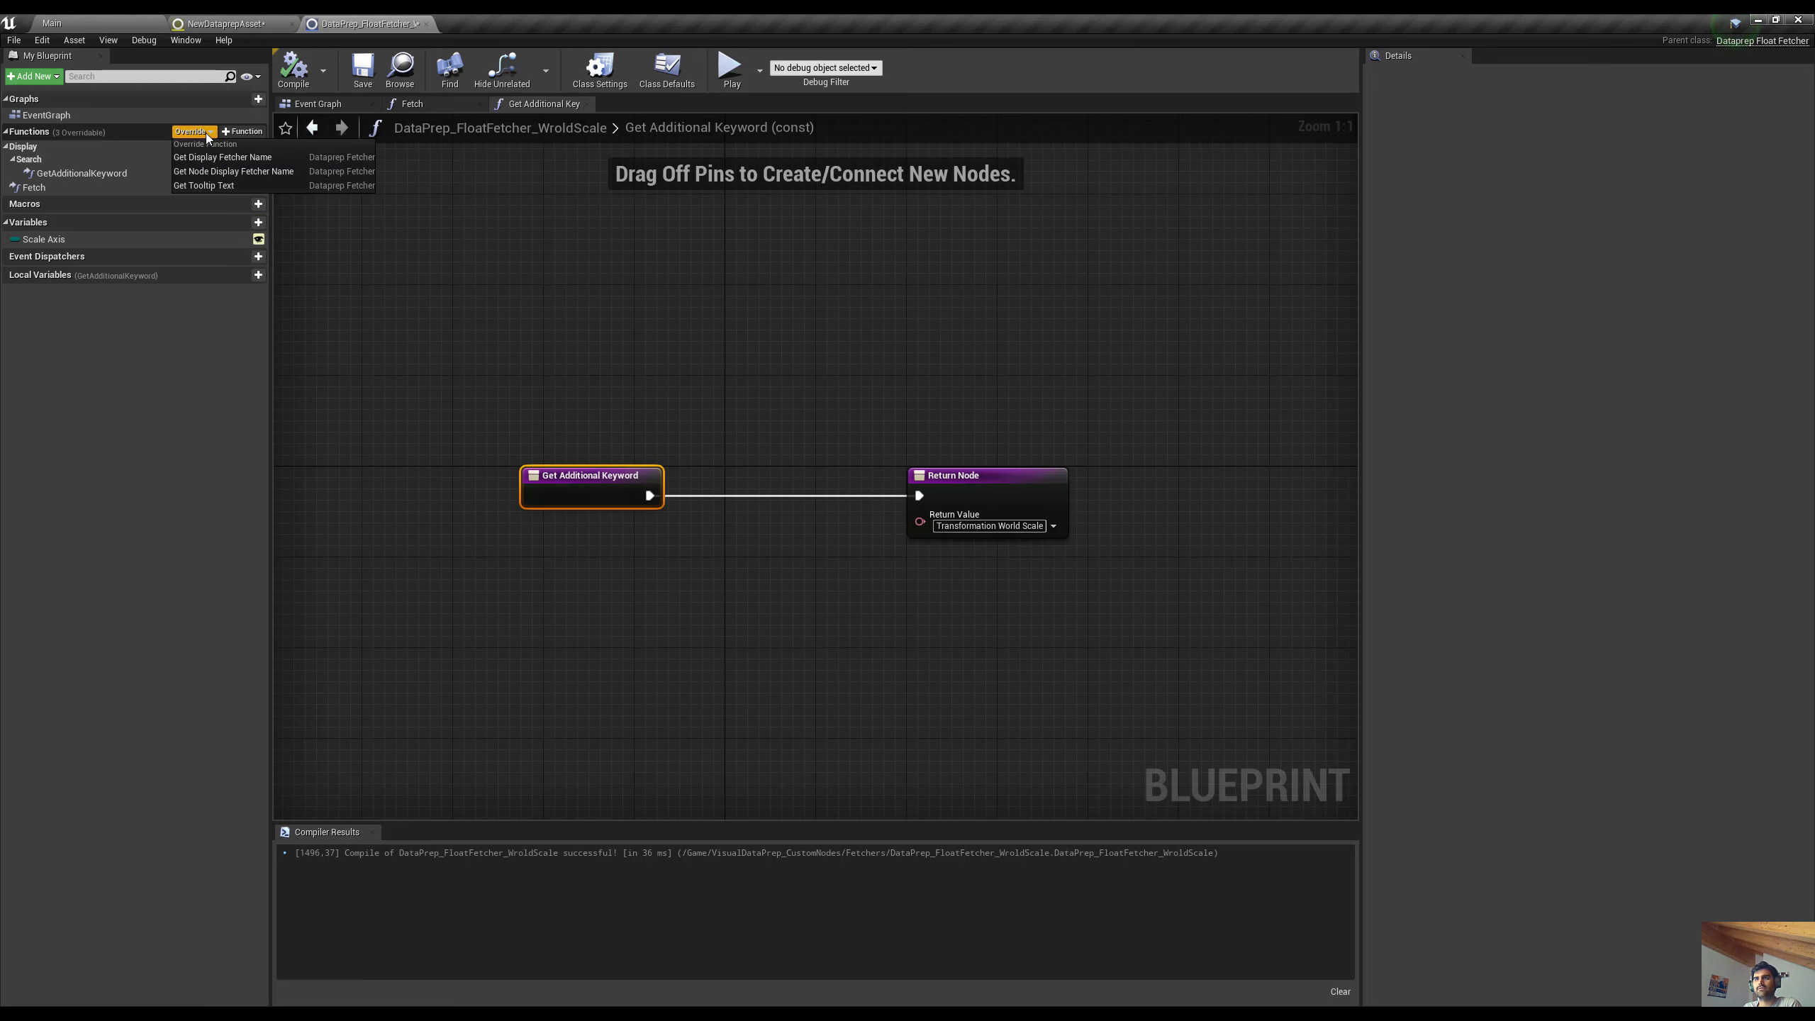
{"action": "left_click", "coordinate": [225, 159]}
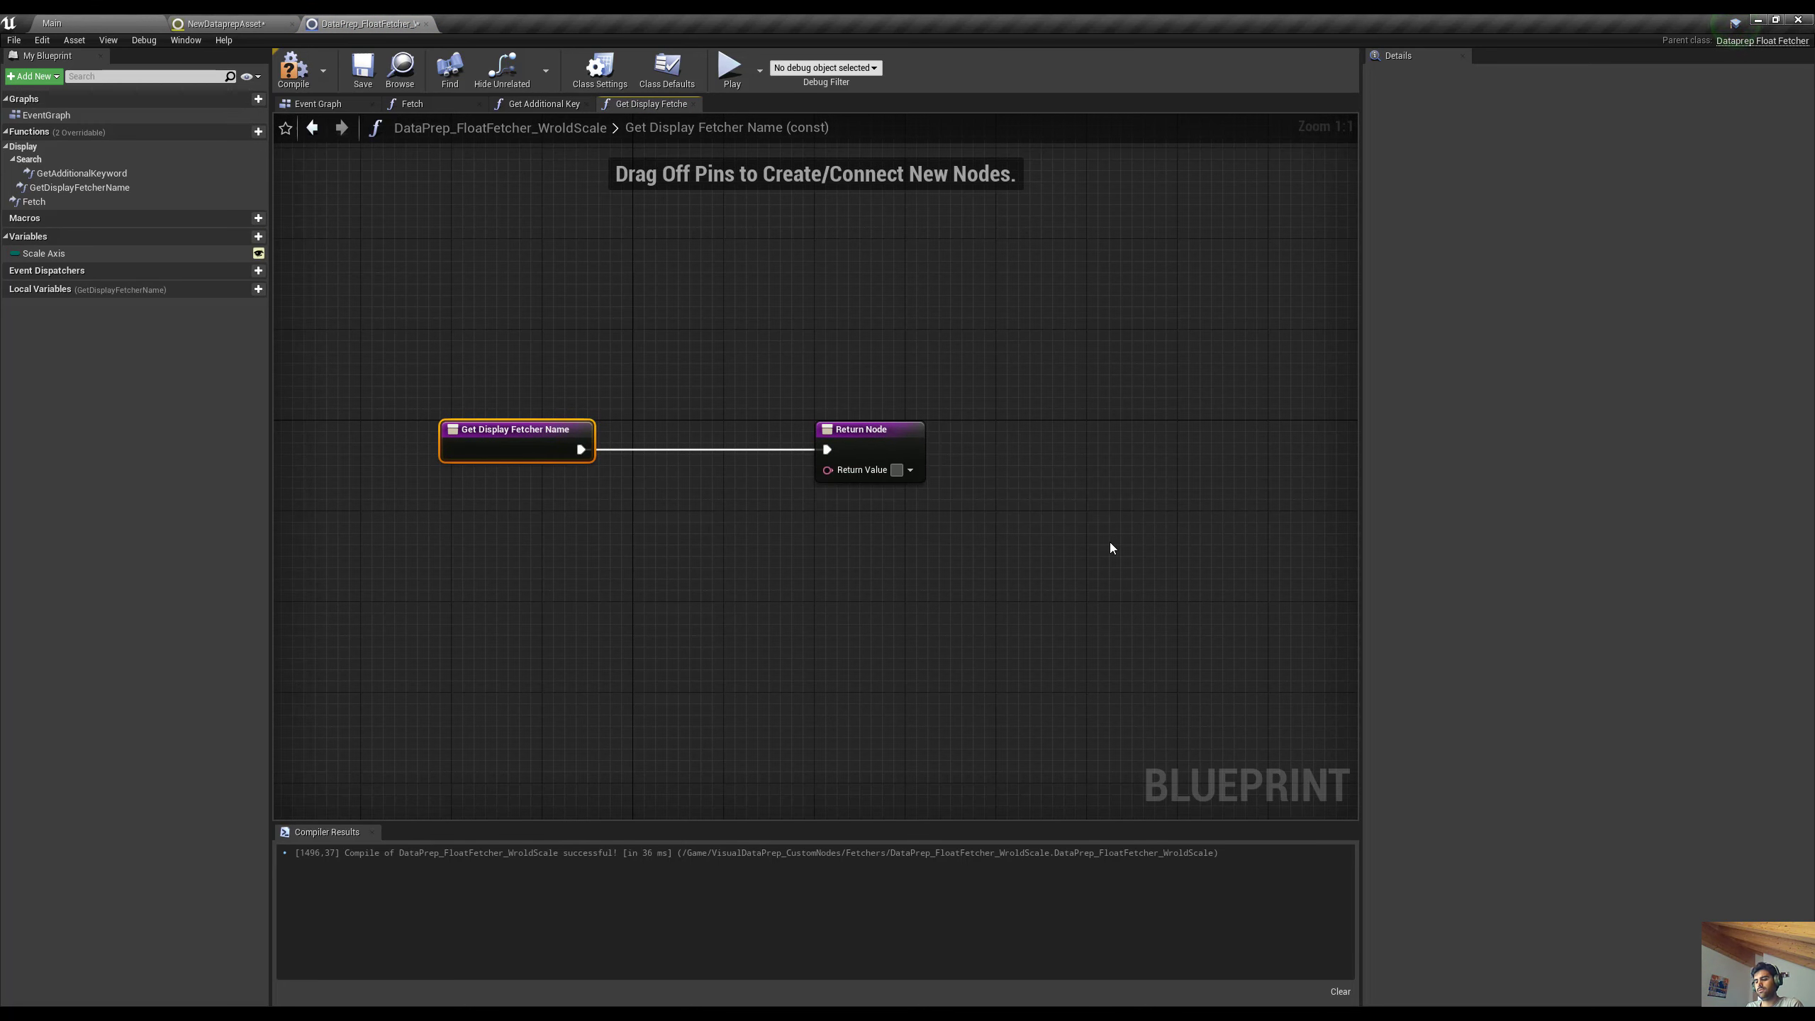
{"action": "type", "text": "Wor"}
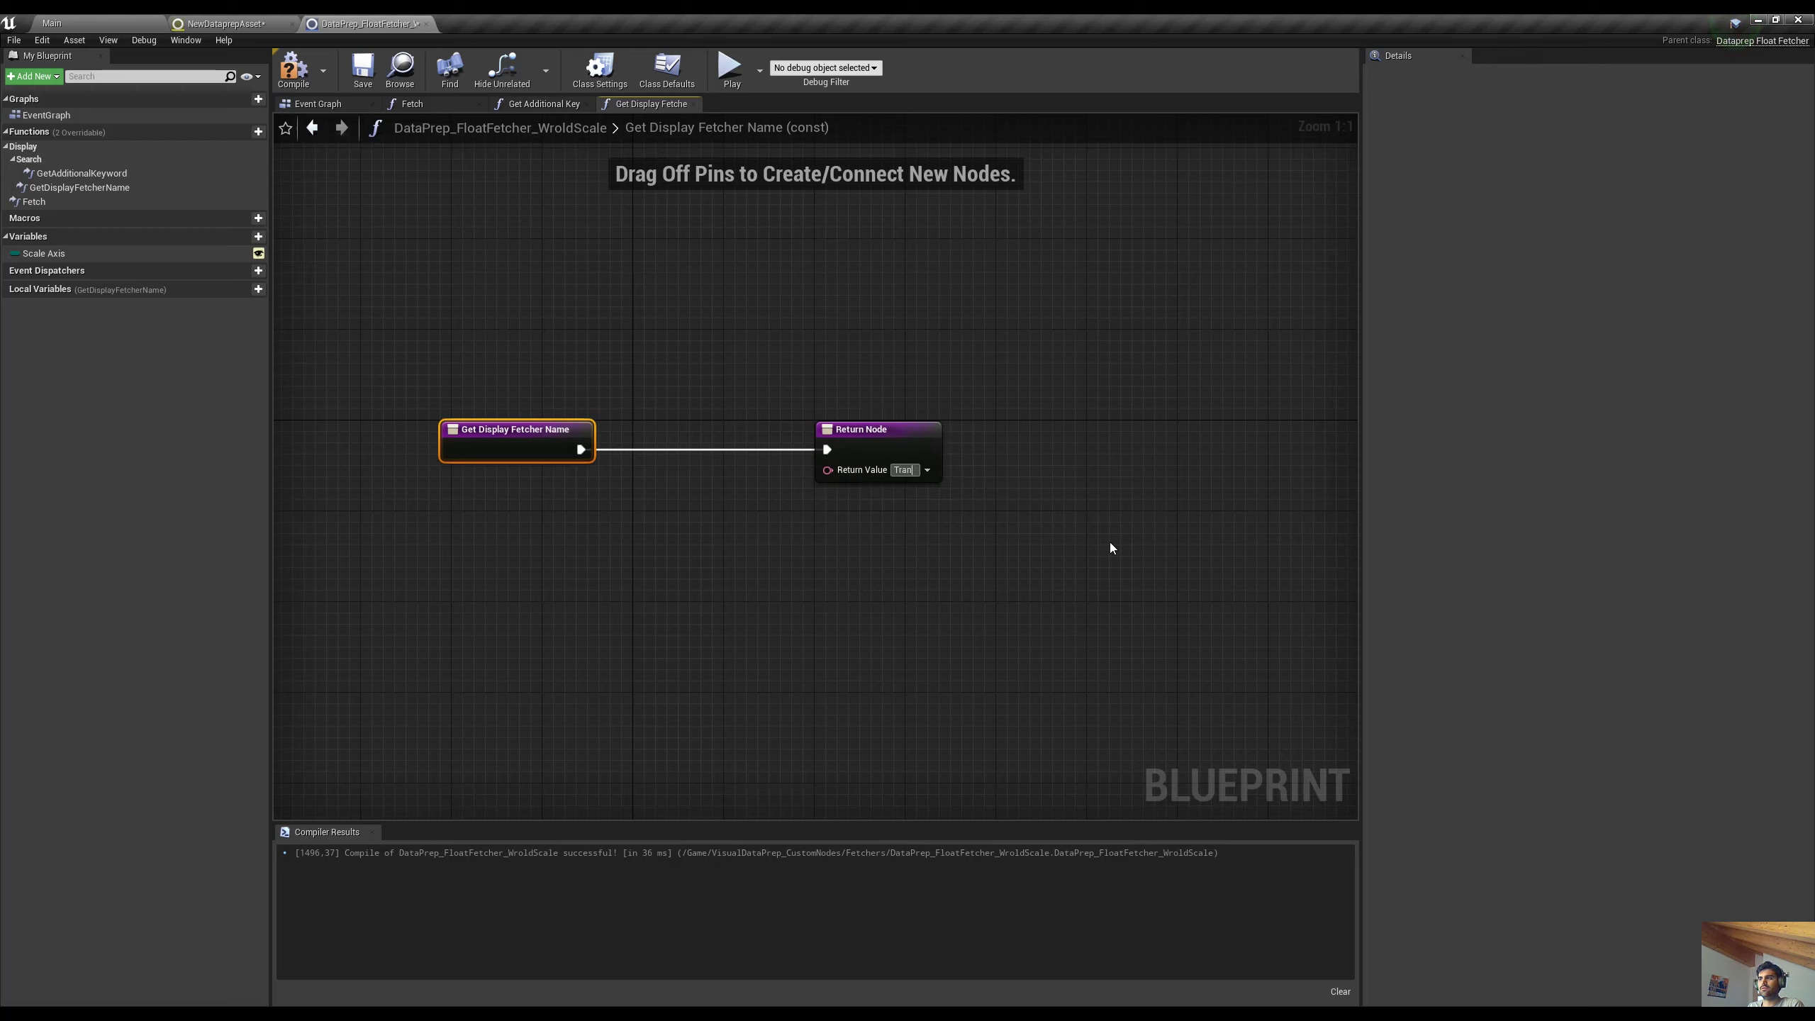
{"action": "type", "text": "ld Scale"}
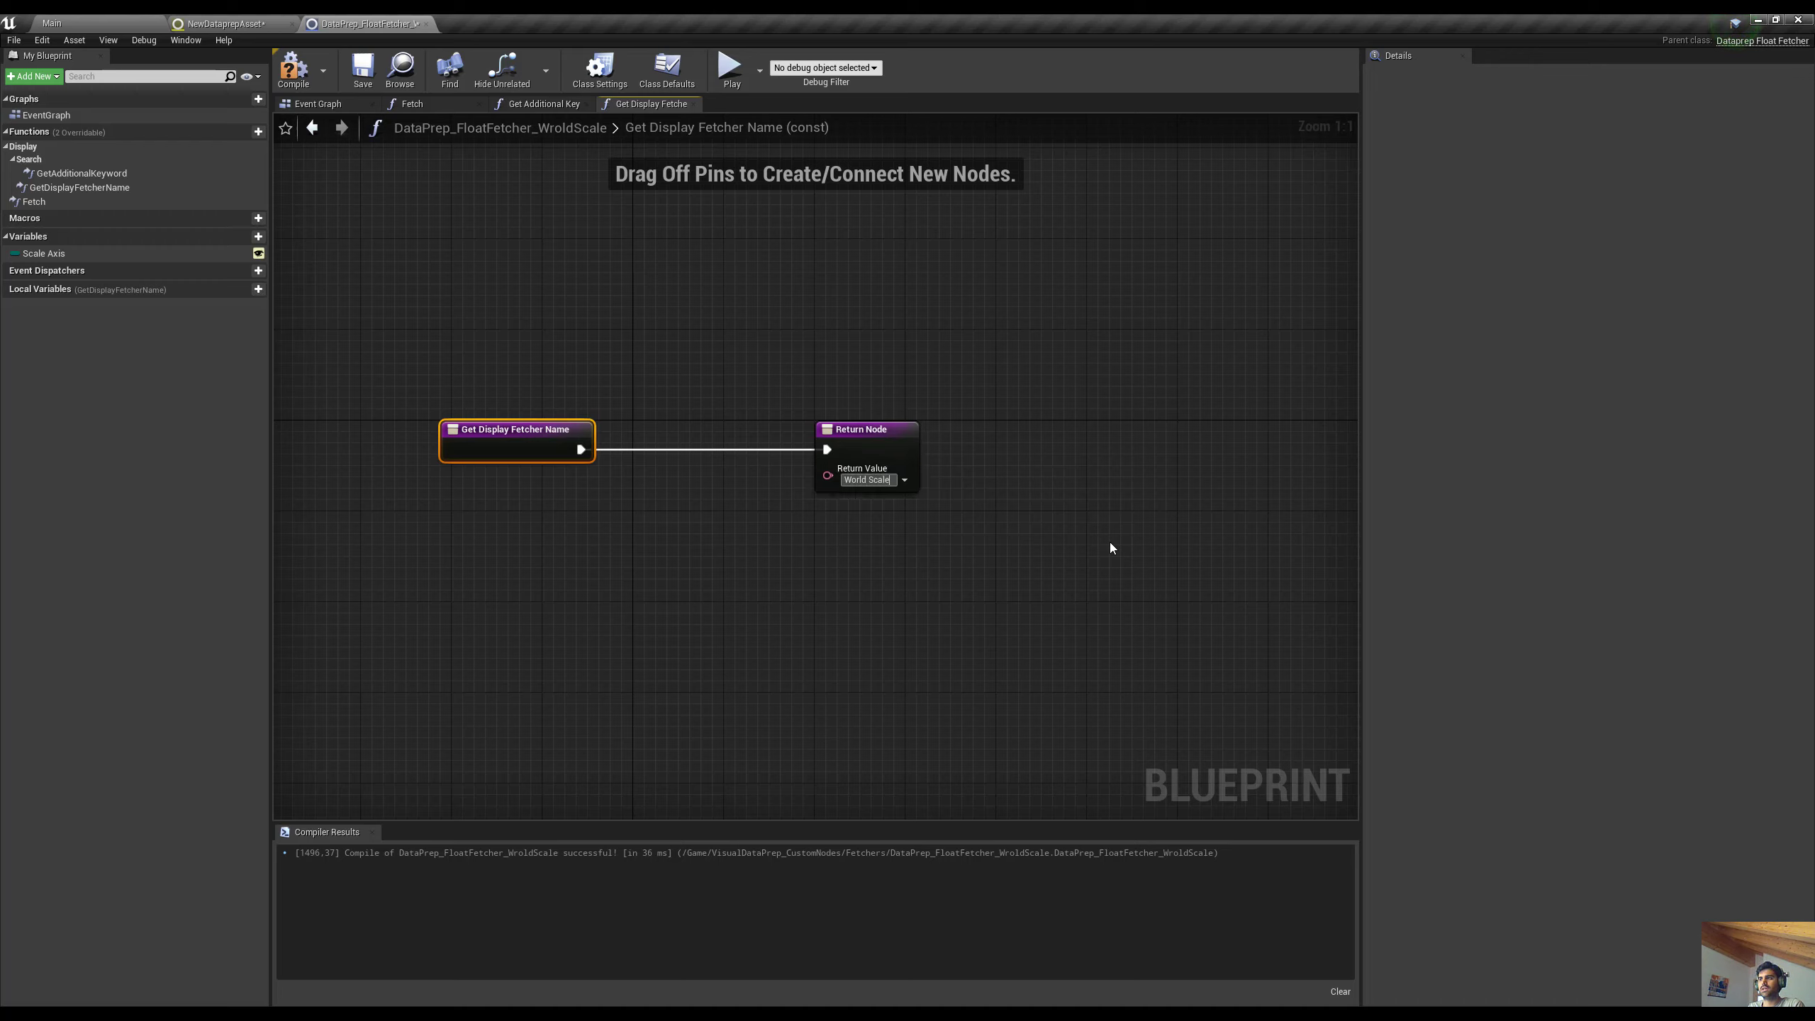
Override the Get Node Display Fetcher Name function so it returns "World Scale", and compile the blueprint
{"action": "left_click", "coordinate": [207, 132]}
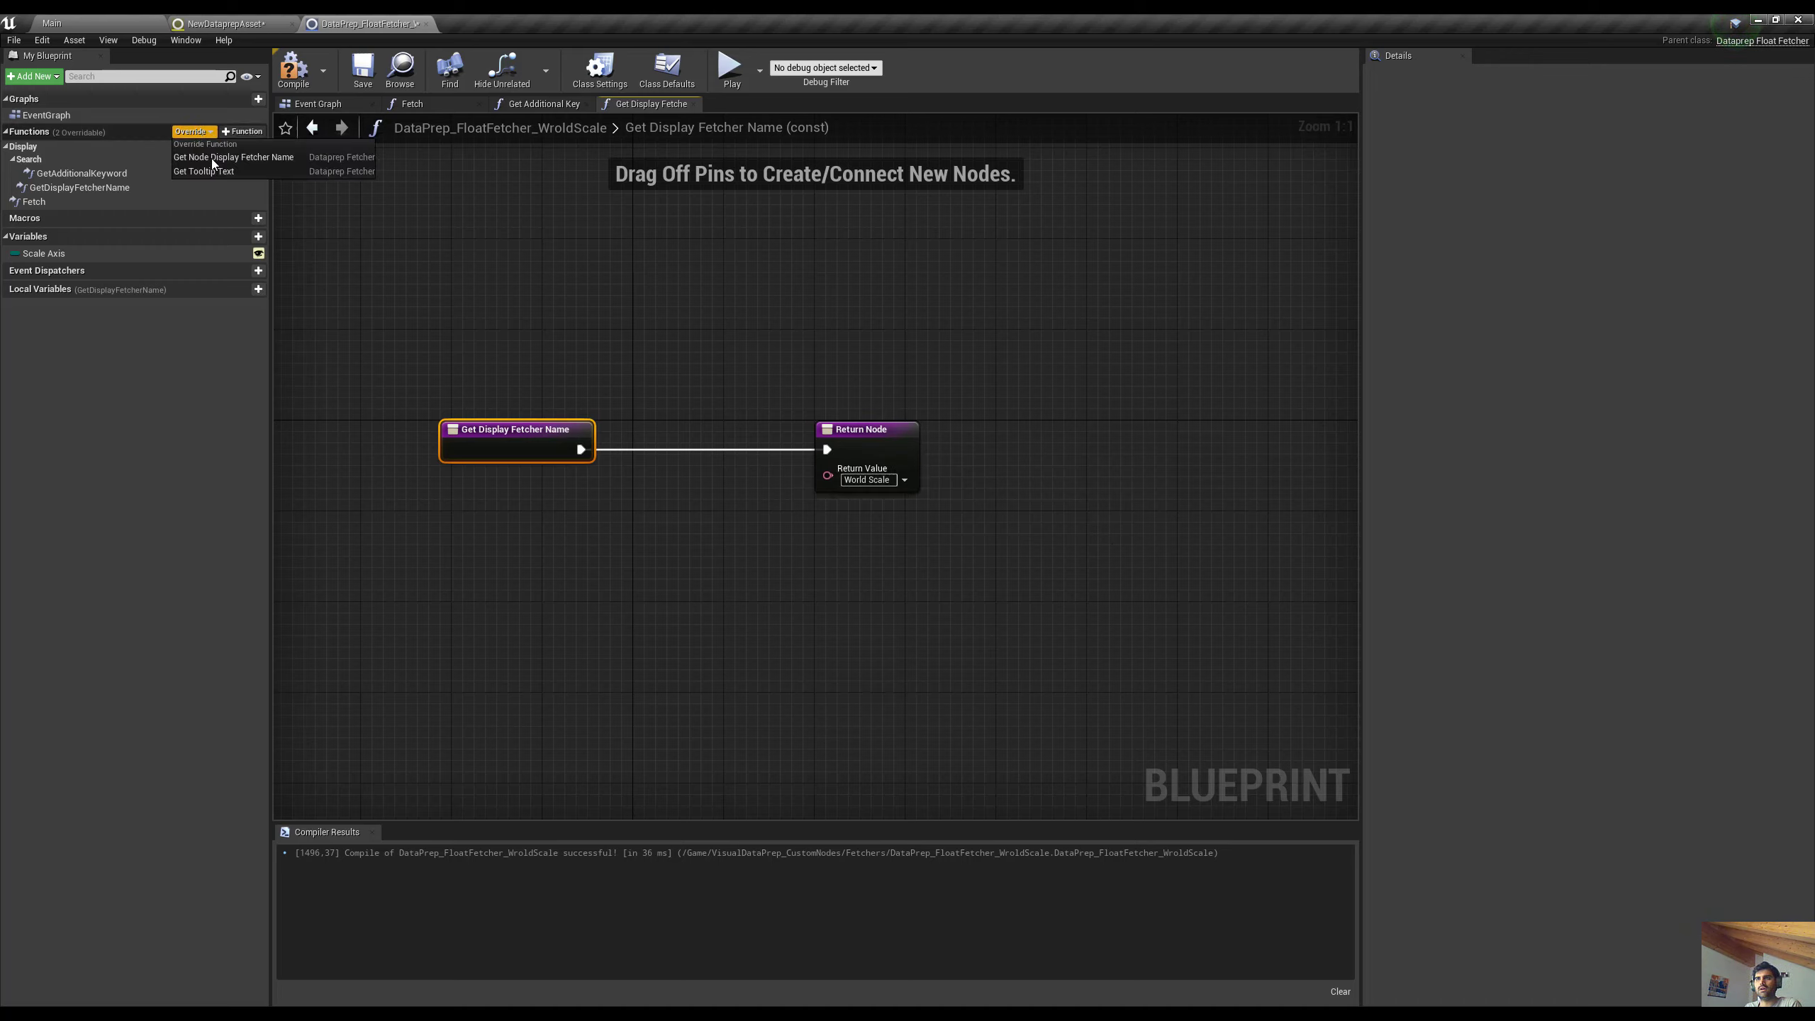
{"action": "left_click", "coordinate": [329, 171]}
{"action": "left_click_drag", "start_coordinate": [787, 478], "coordinate": [588, 489]}
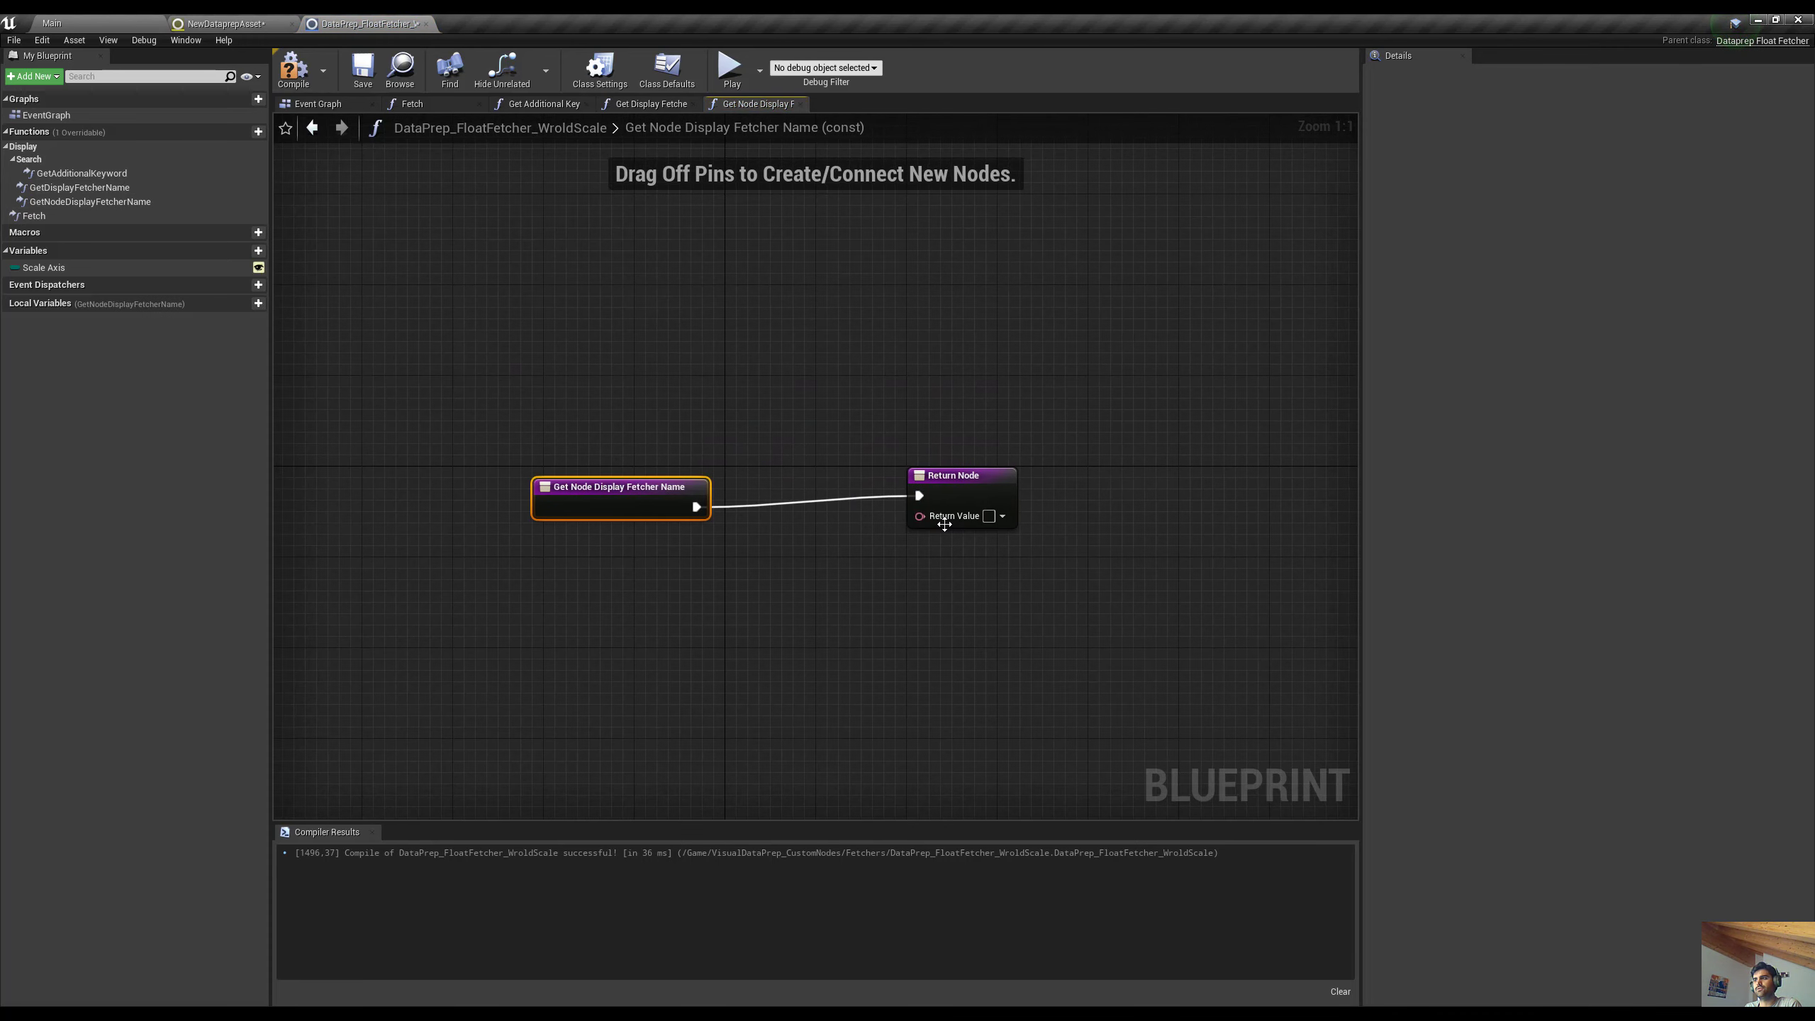
{"action": "type", "text": "World Scale"}
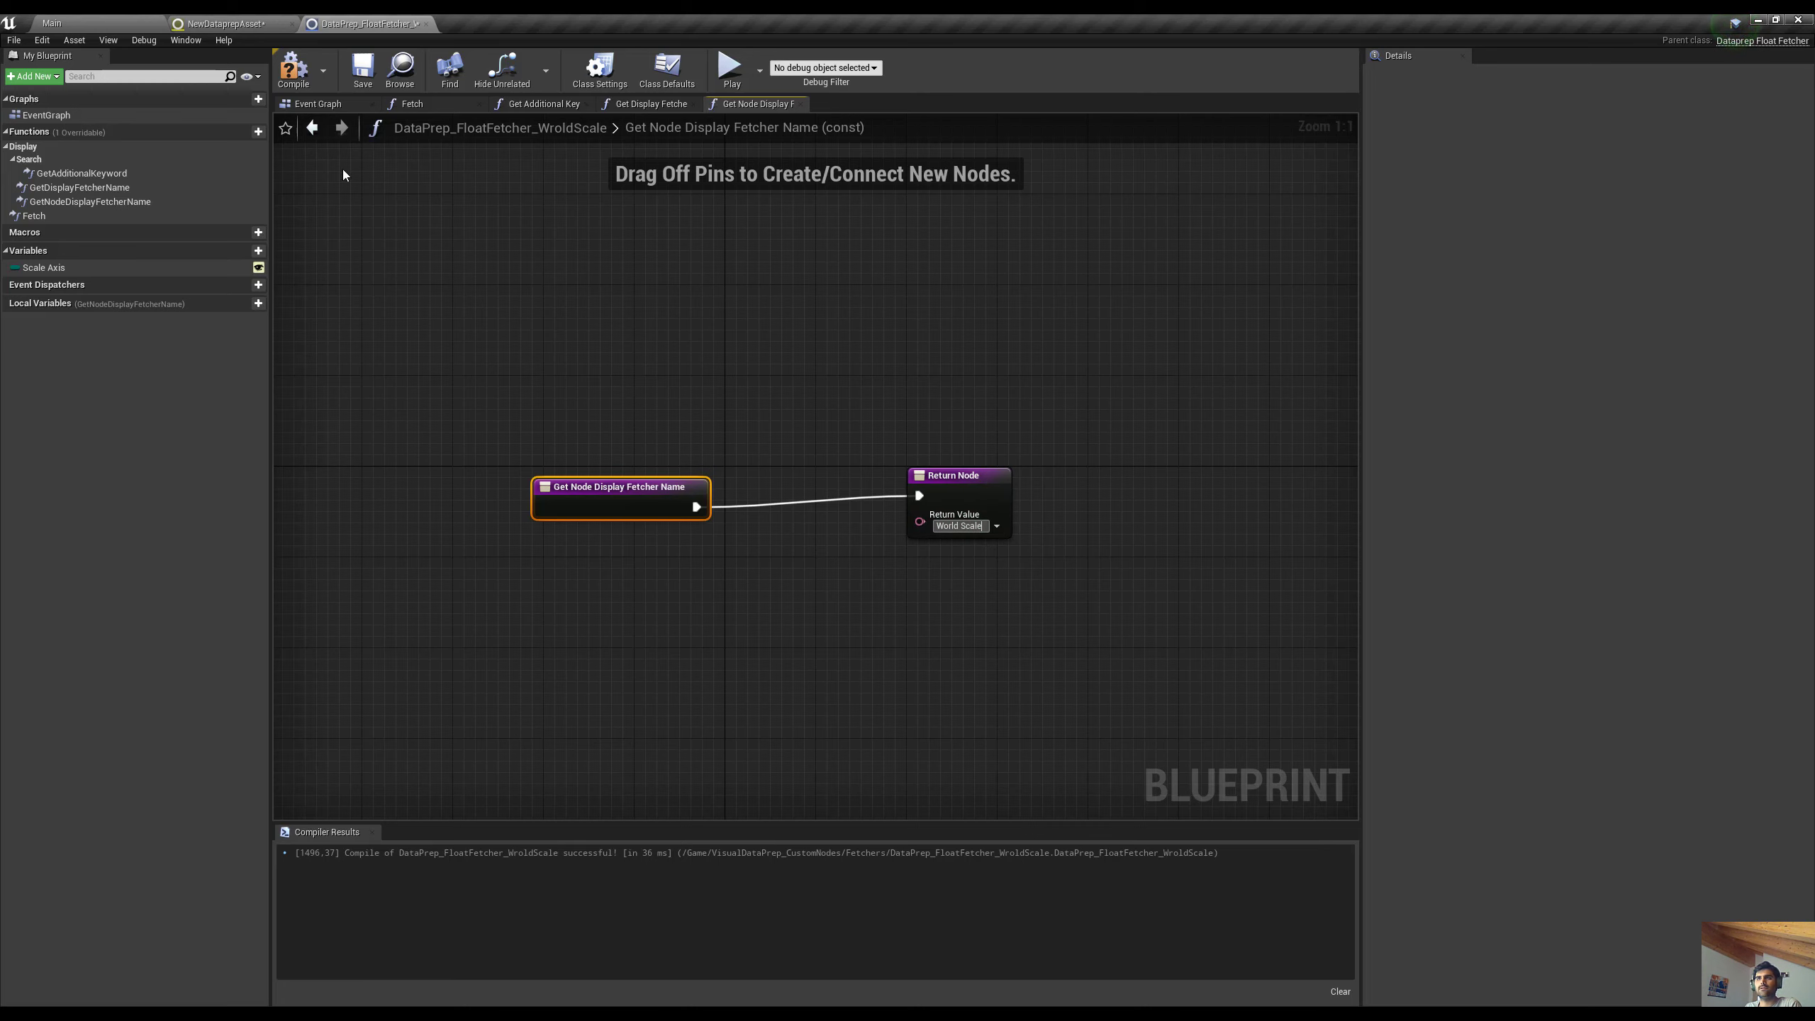
{"action": "left_click", "coordinate": [298, 85]}
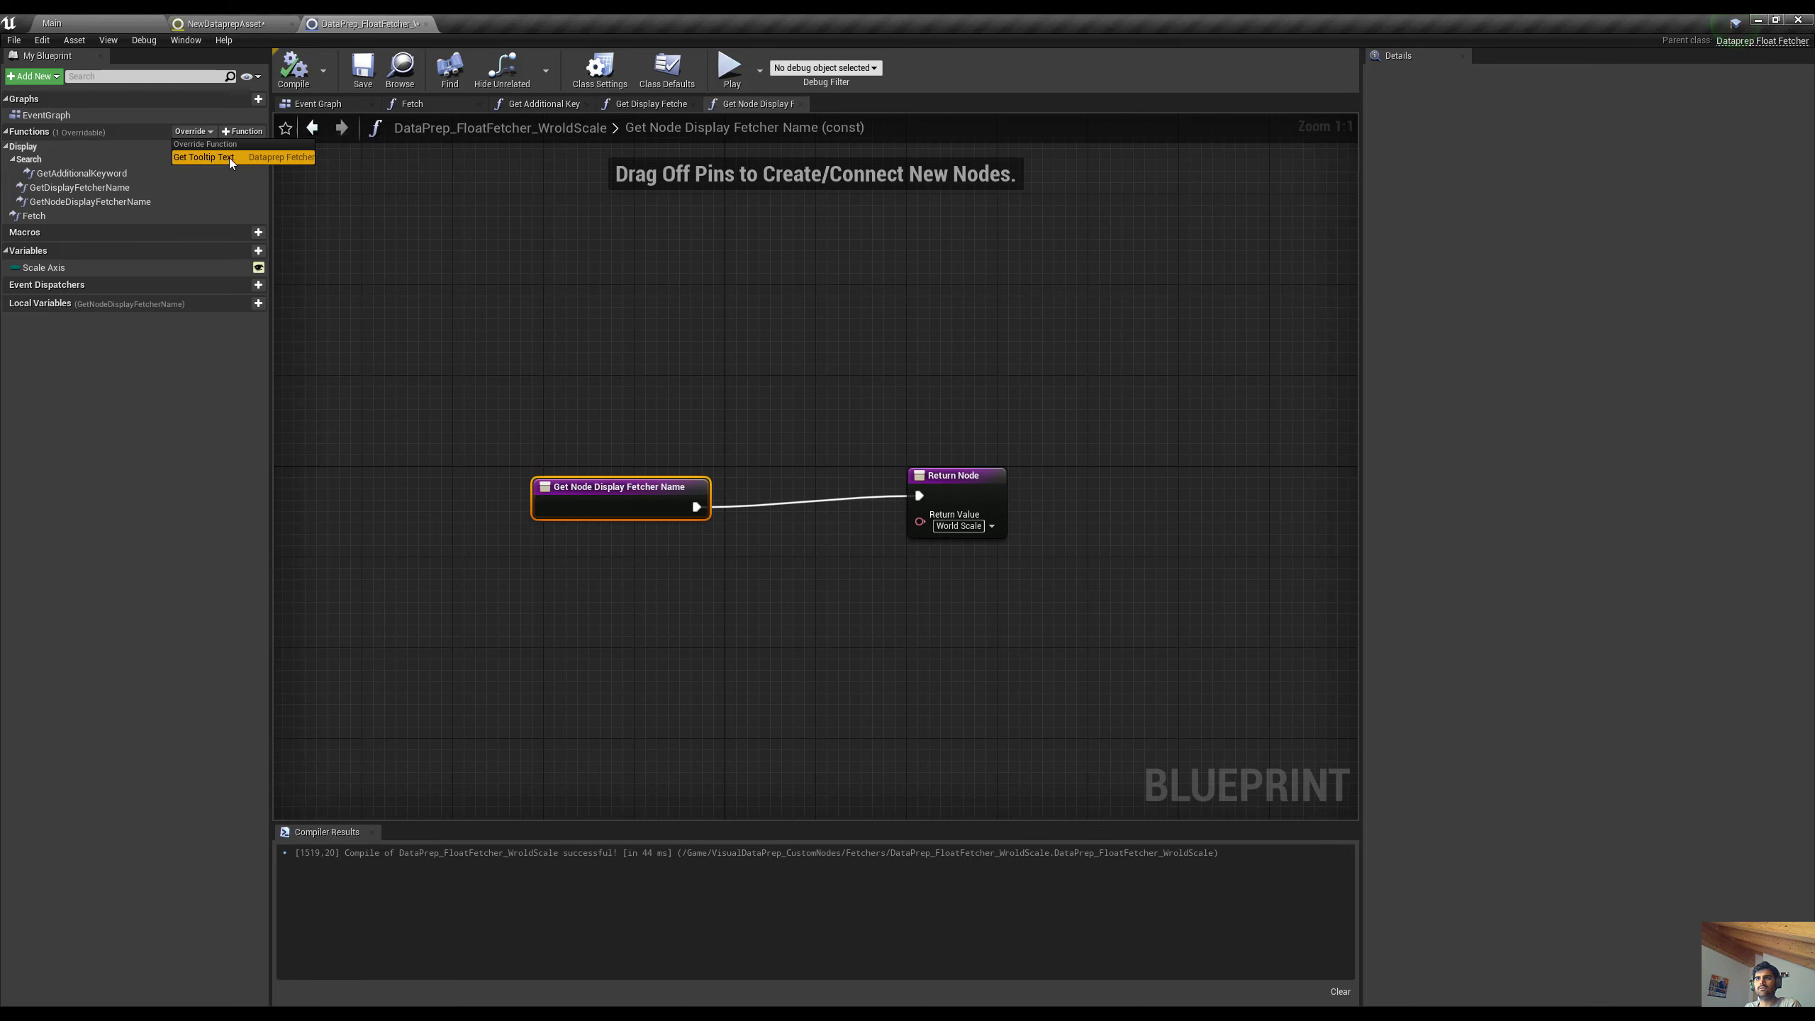
Override the Get Tooltip Text function so it returns "Filtering by transformation world scale.", and compile the blueprint
{"action": "left_click", "coordinate": [230, 157]}
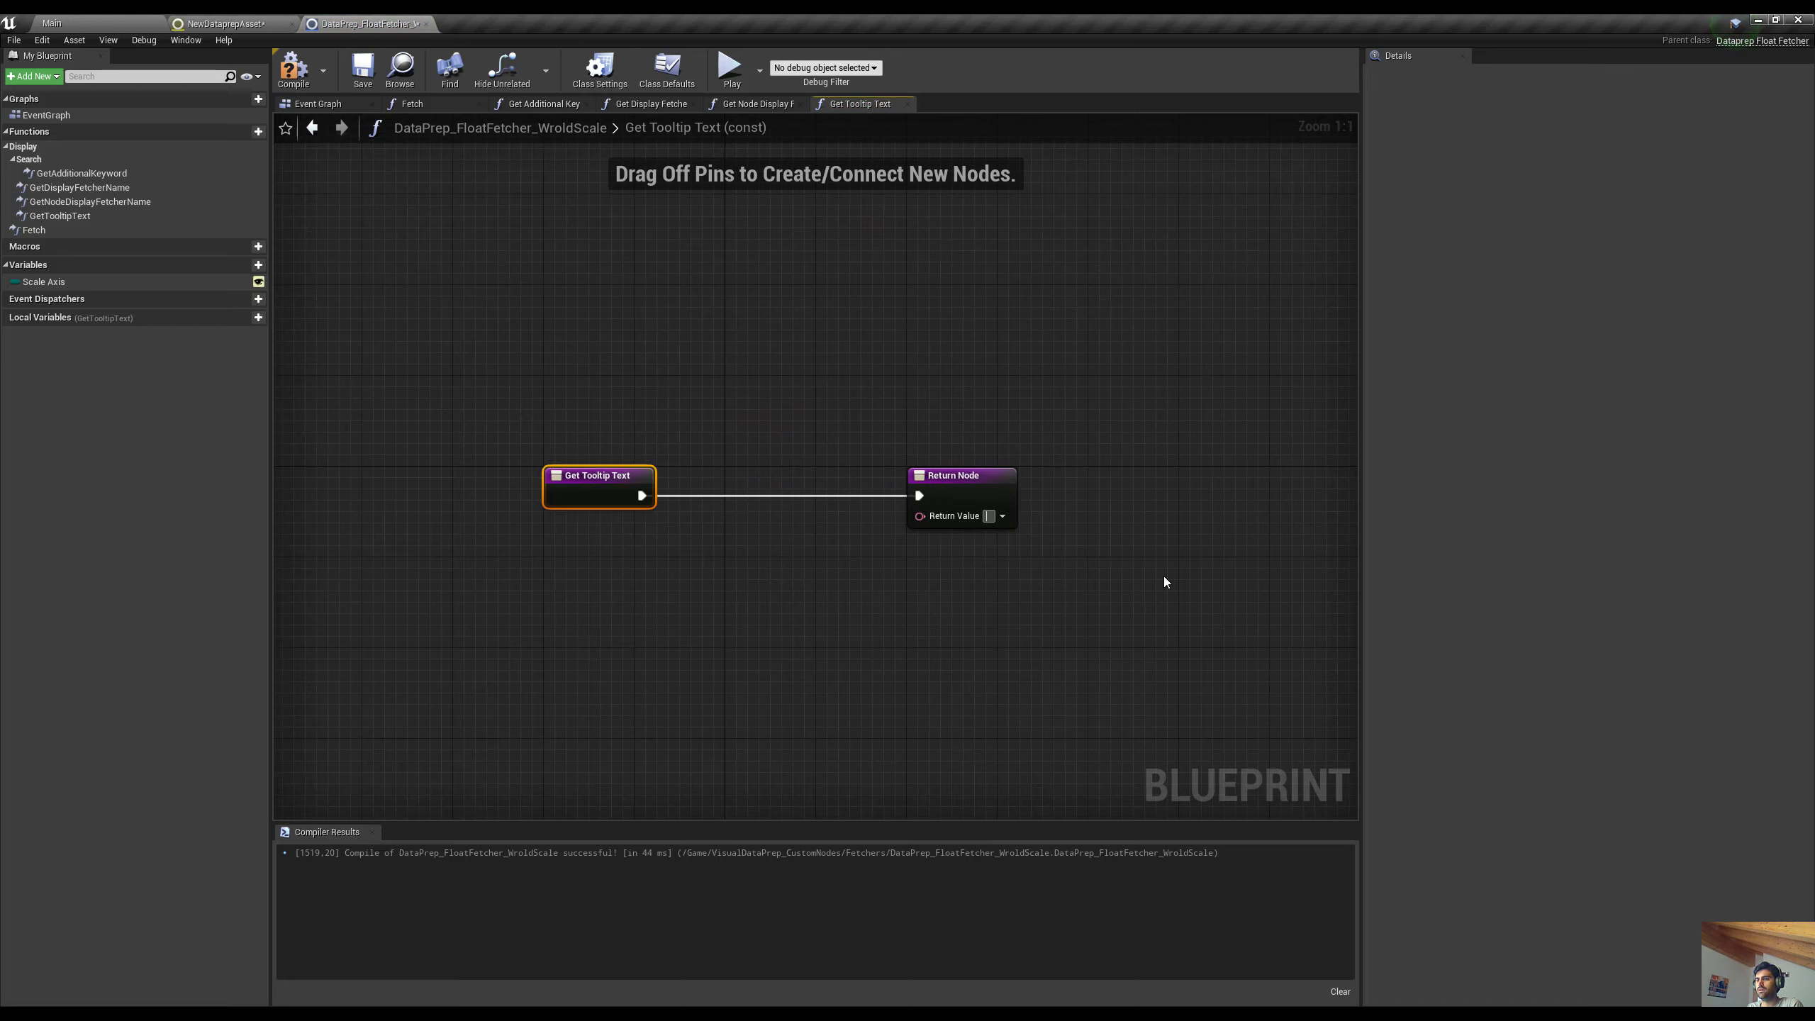
{"action": "type", "text": "Filtering by"}
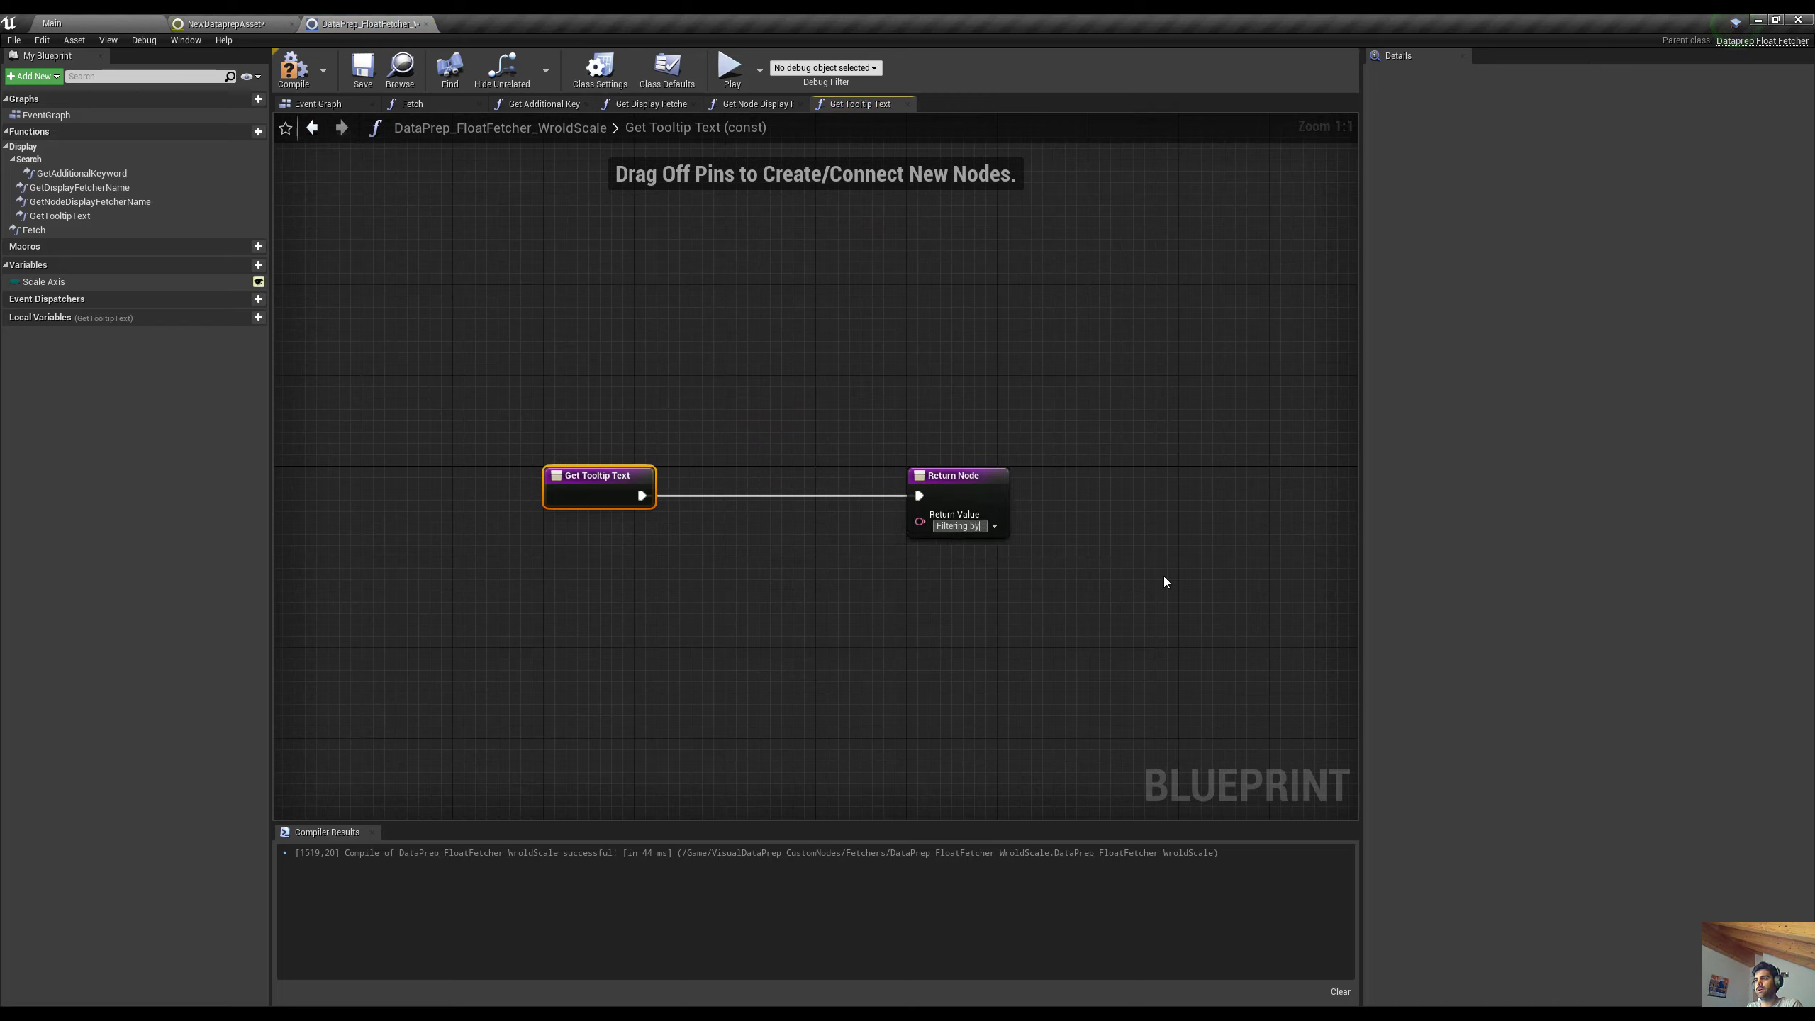
{"action": "type", "text": " transfor"}
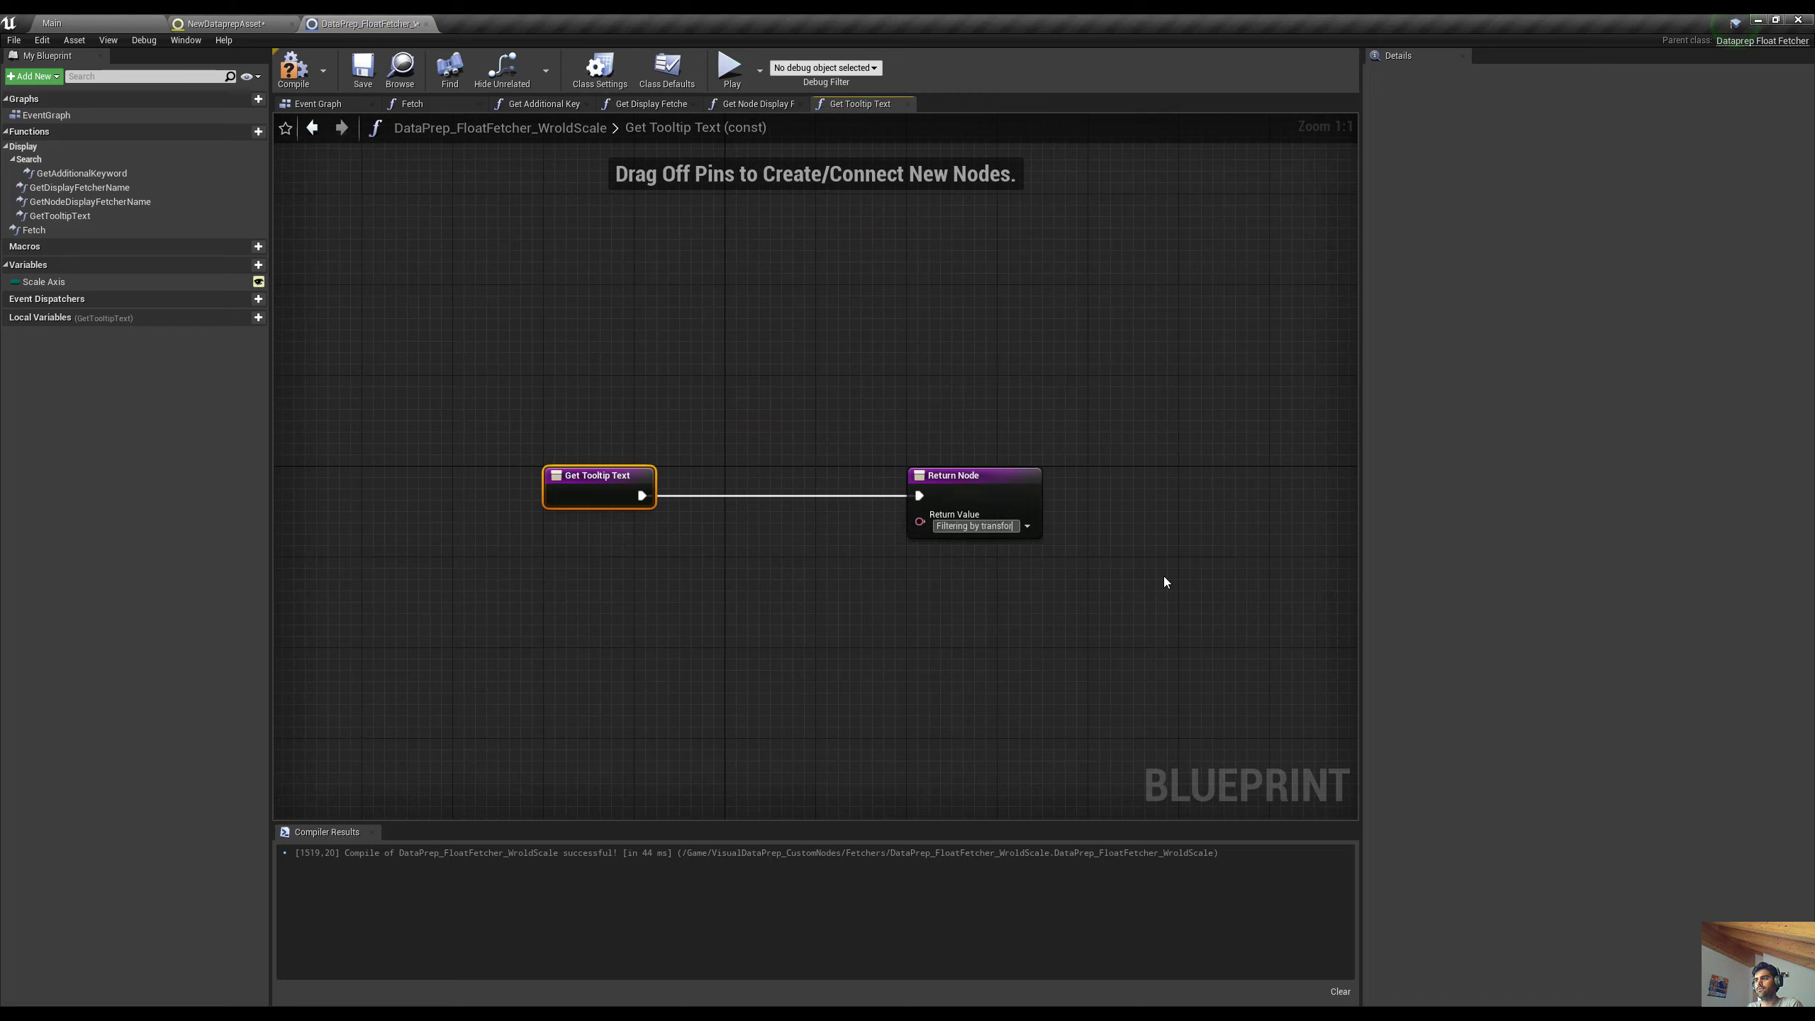
{"action": "type", "text": "mation world scale."}
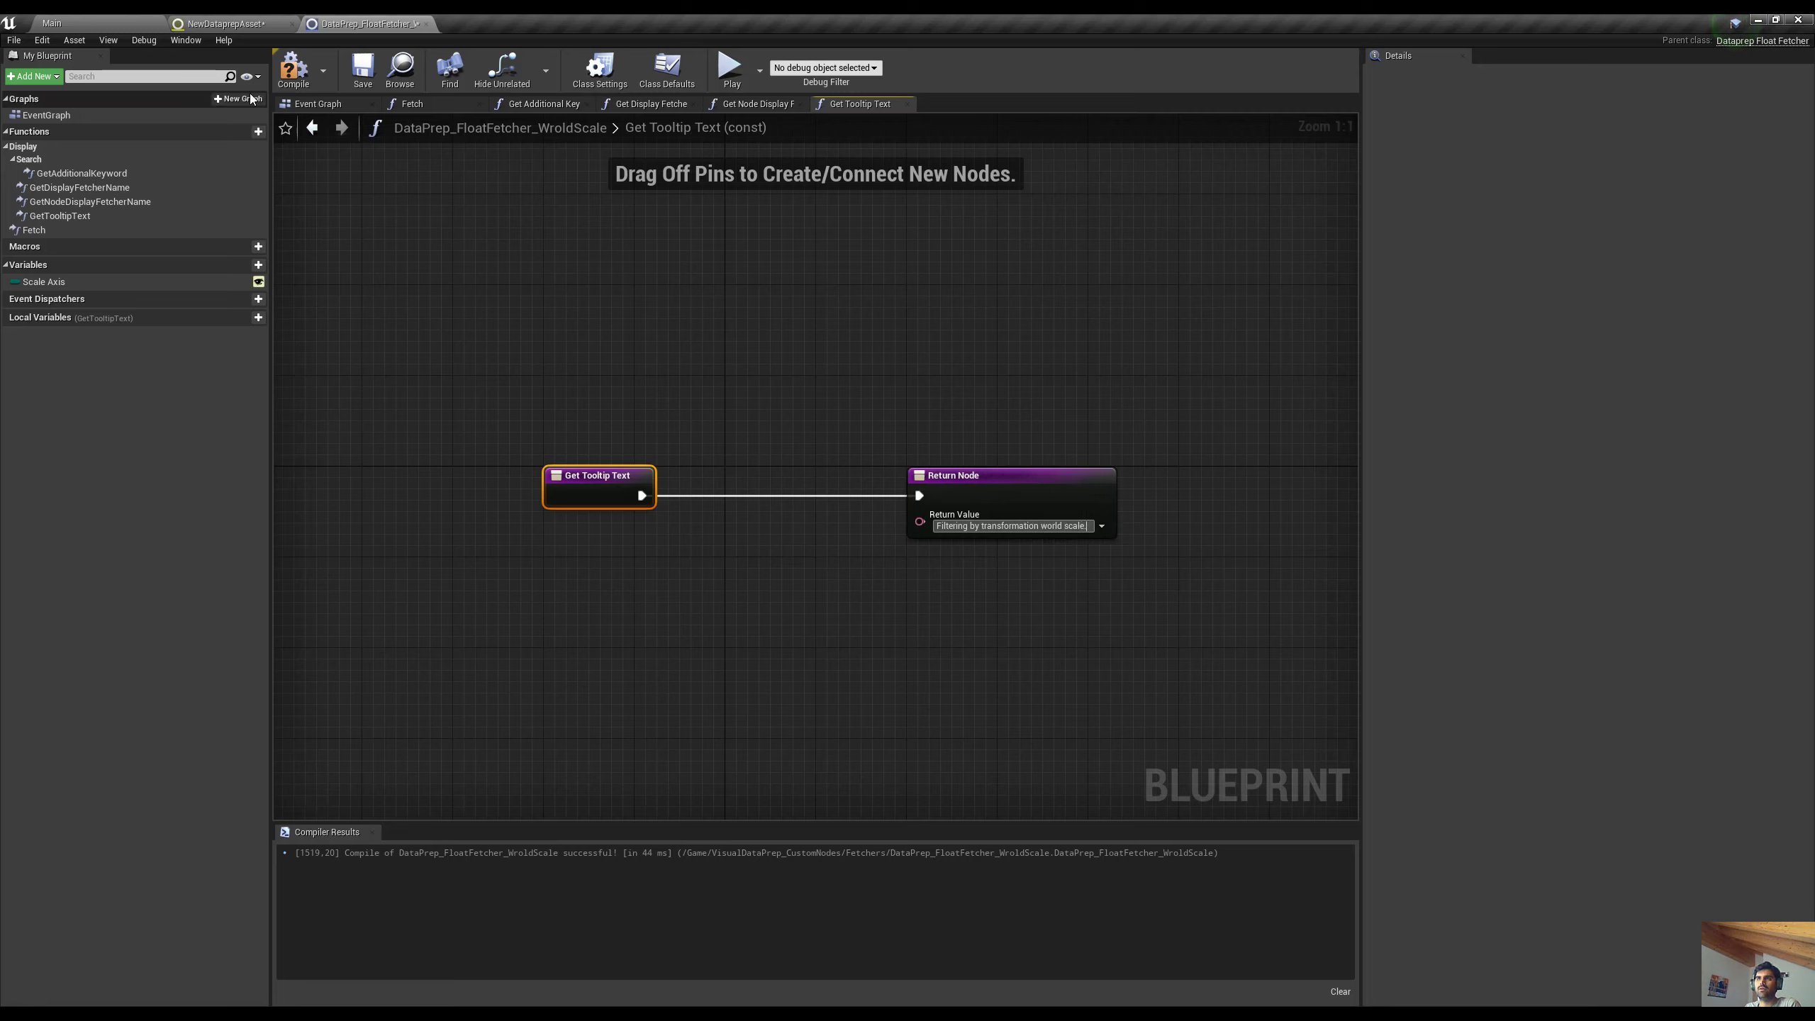
{"action": "left_click", "coordinate": [292, 68]}
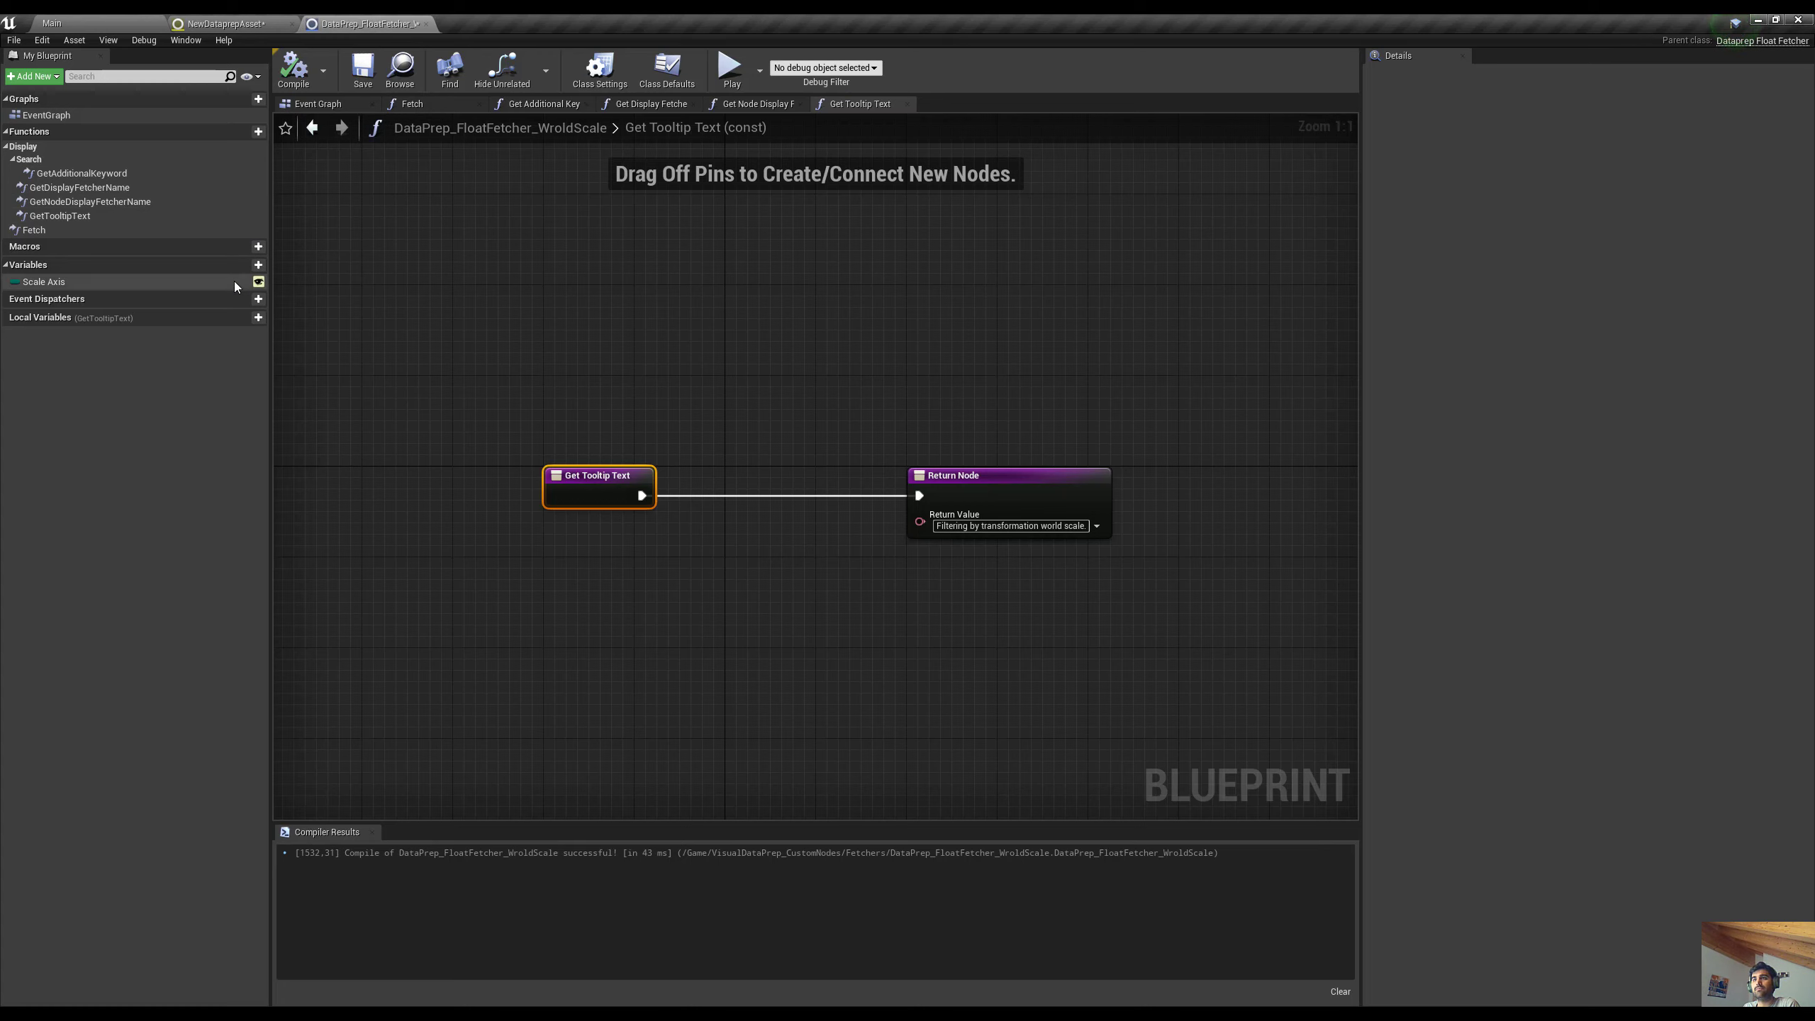
{"action": "right_click_drag", "start_coordinate": [371, 275], "coordinate": [407, 259]}
Close the NewDataprepAsset editor, discarding its uncommitted imported data, and reopen the asset from the Content folder
{"action": "left_click", "coordinate": [231, 19]}
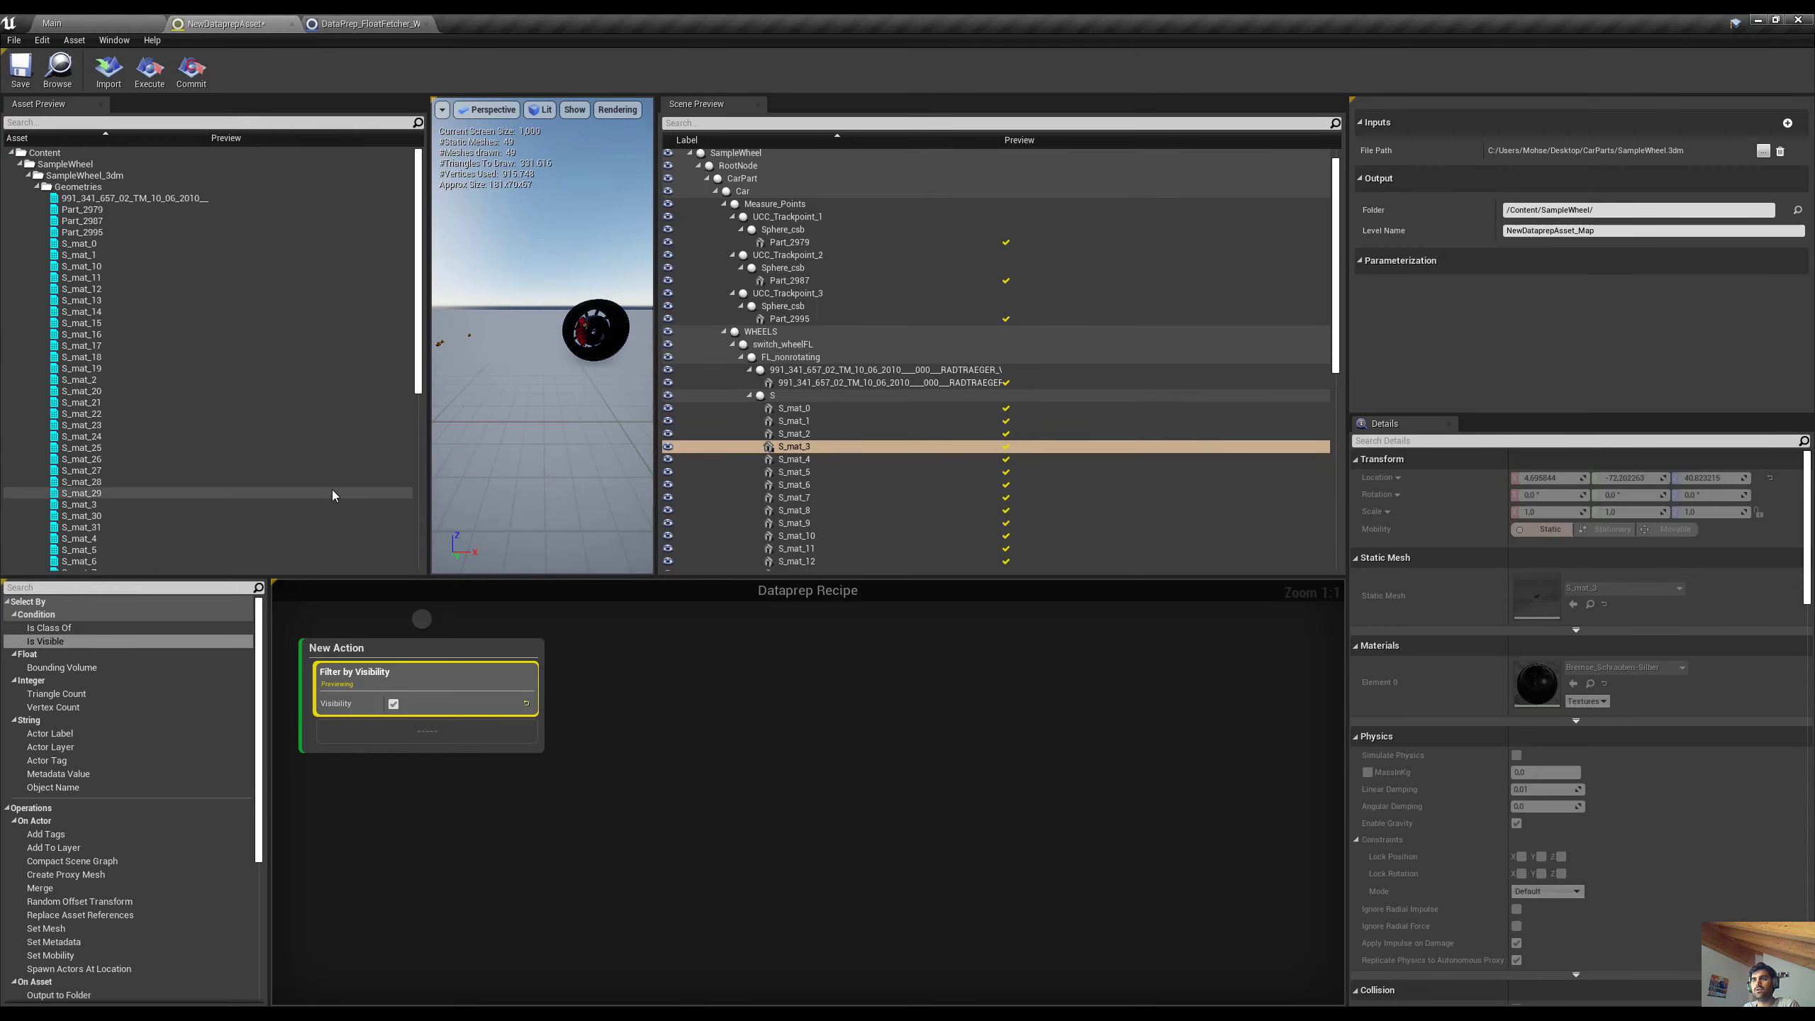
{"action": "left_click", "coordinate": [291, 24]}
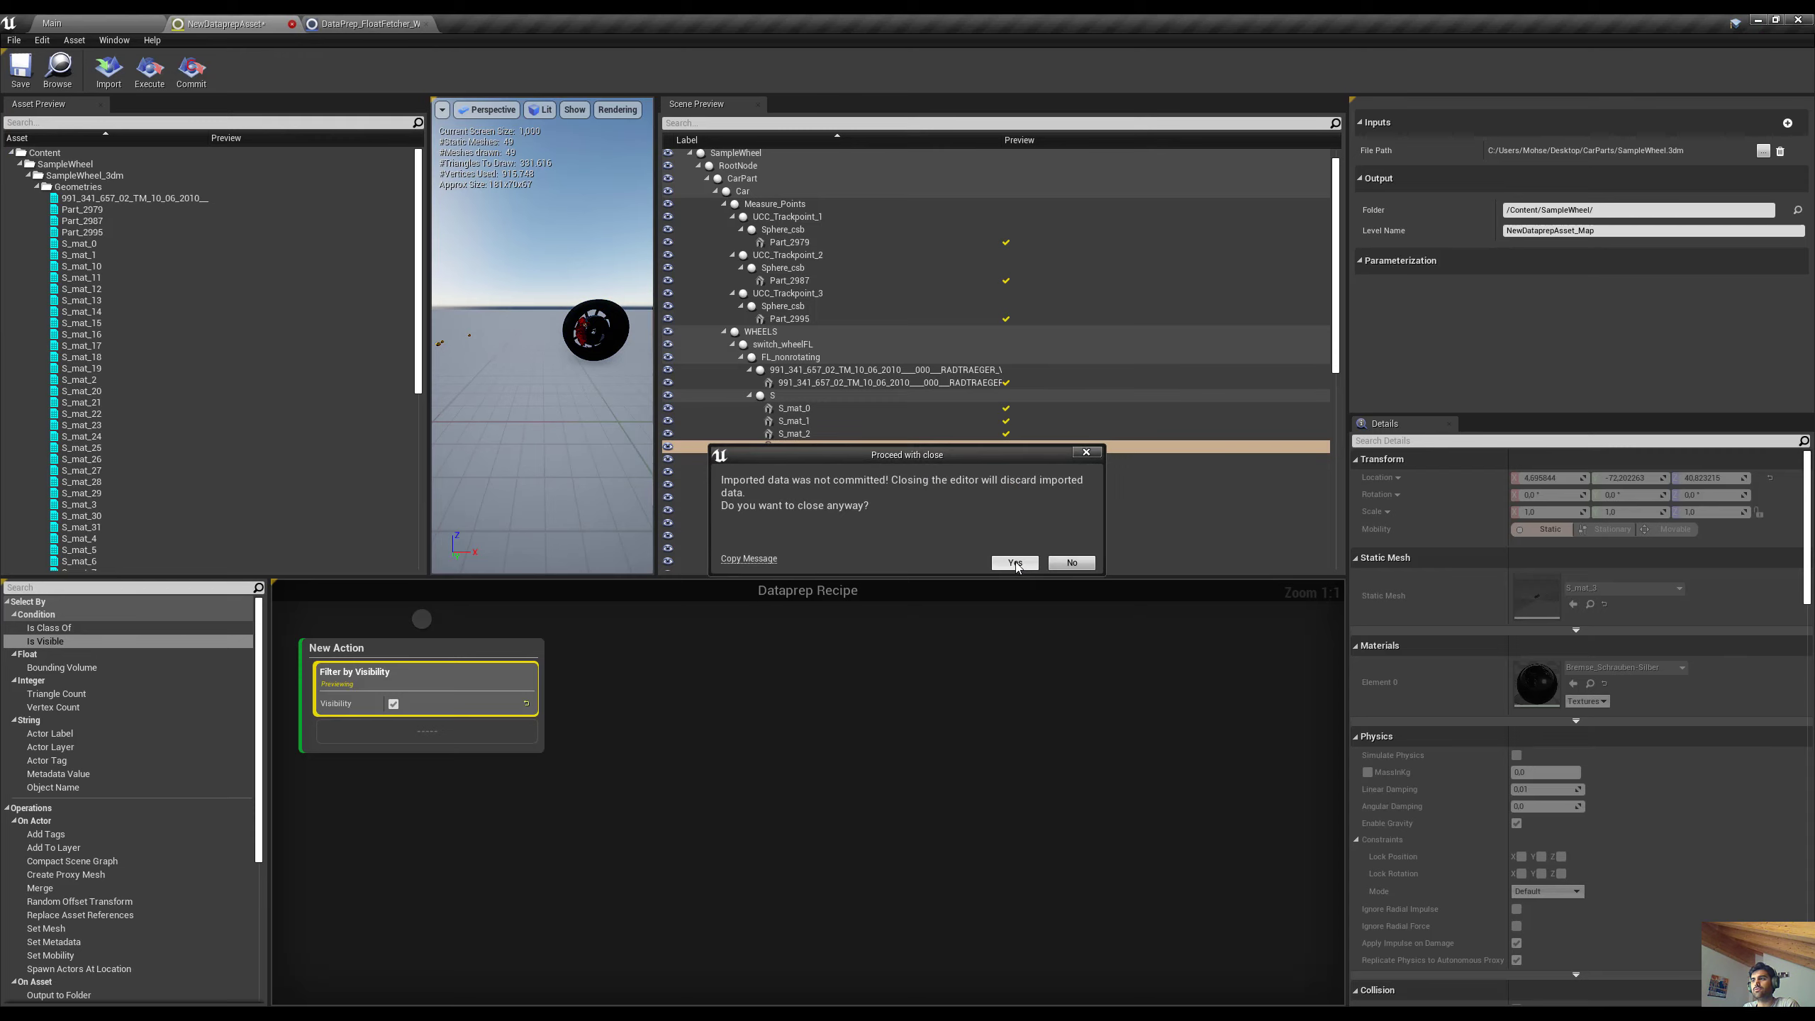
{"action": "left_click", "coordinate": [1015, 563]}
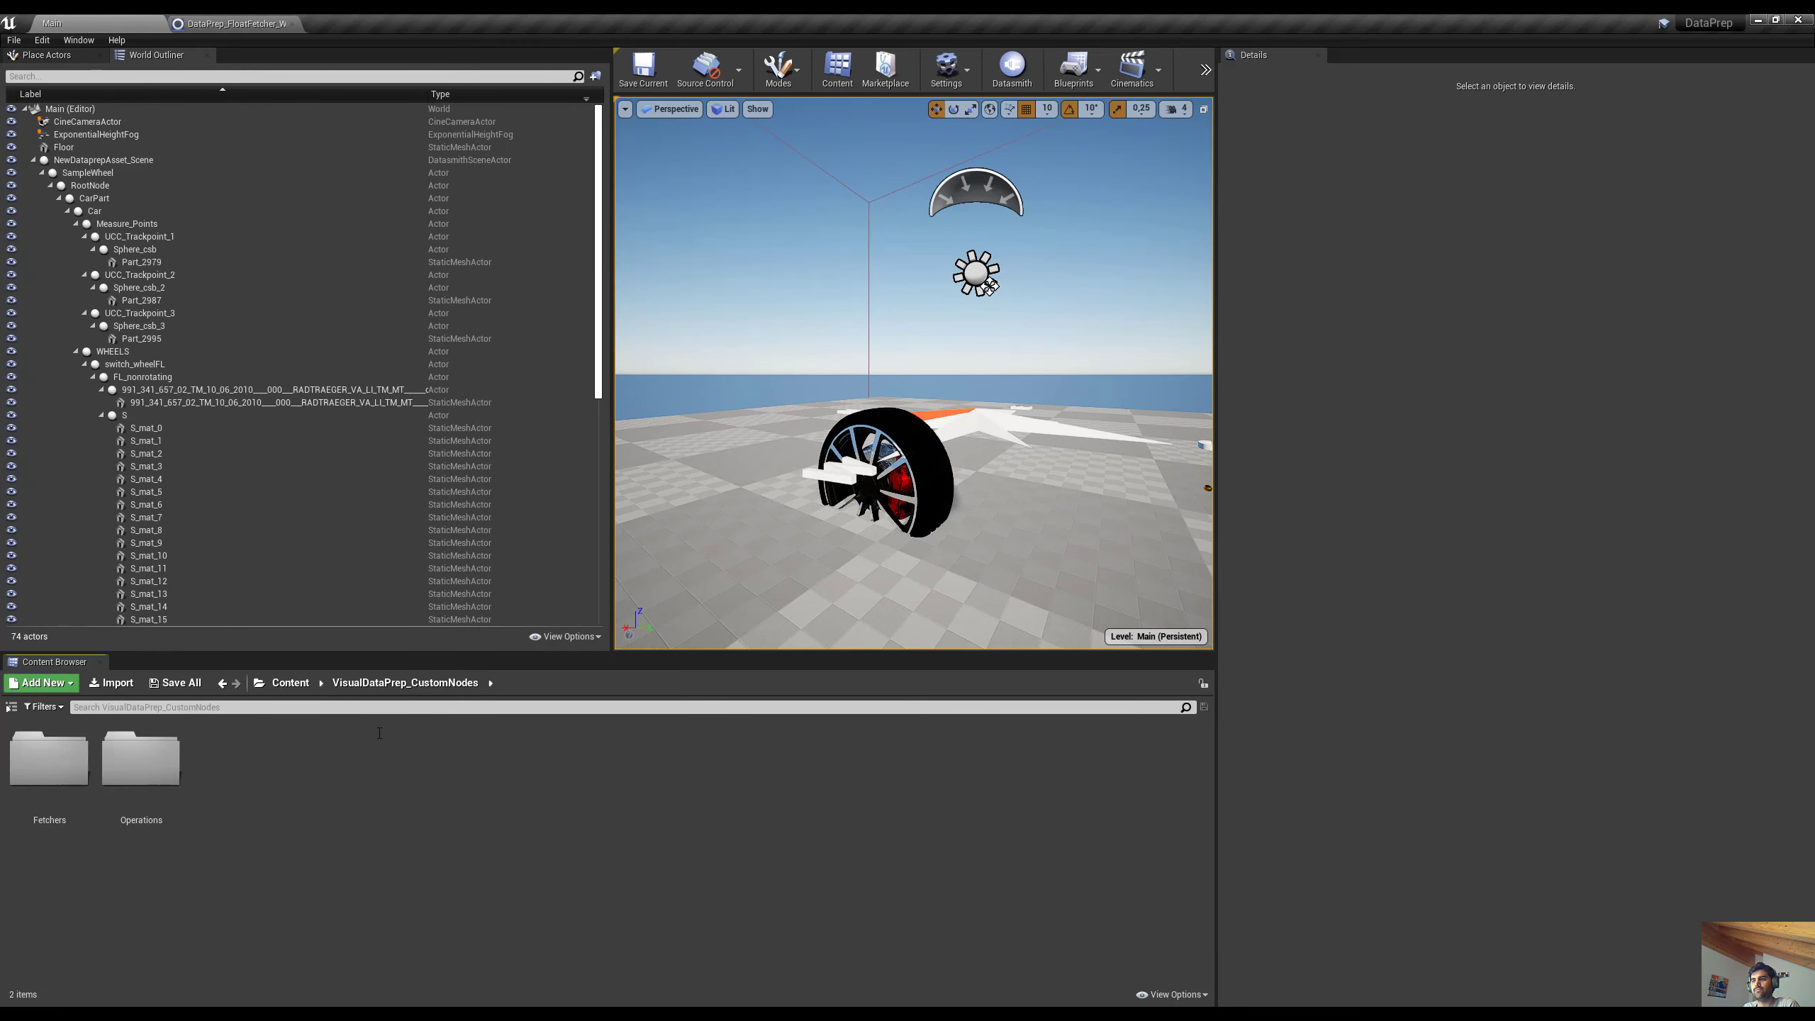
{"action": "left_click", "coordinate": [290, 683]}
{"action": "double_click", "coordinate": [694, 768]}
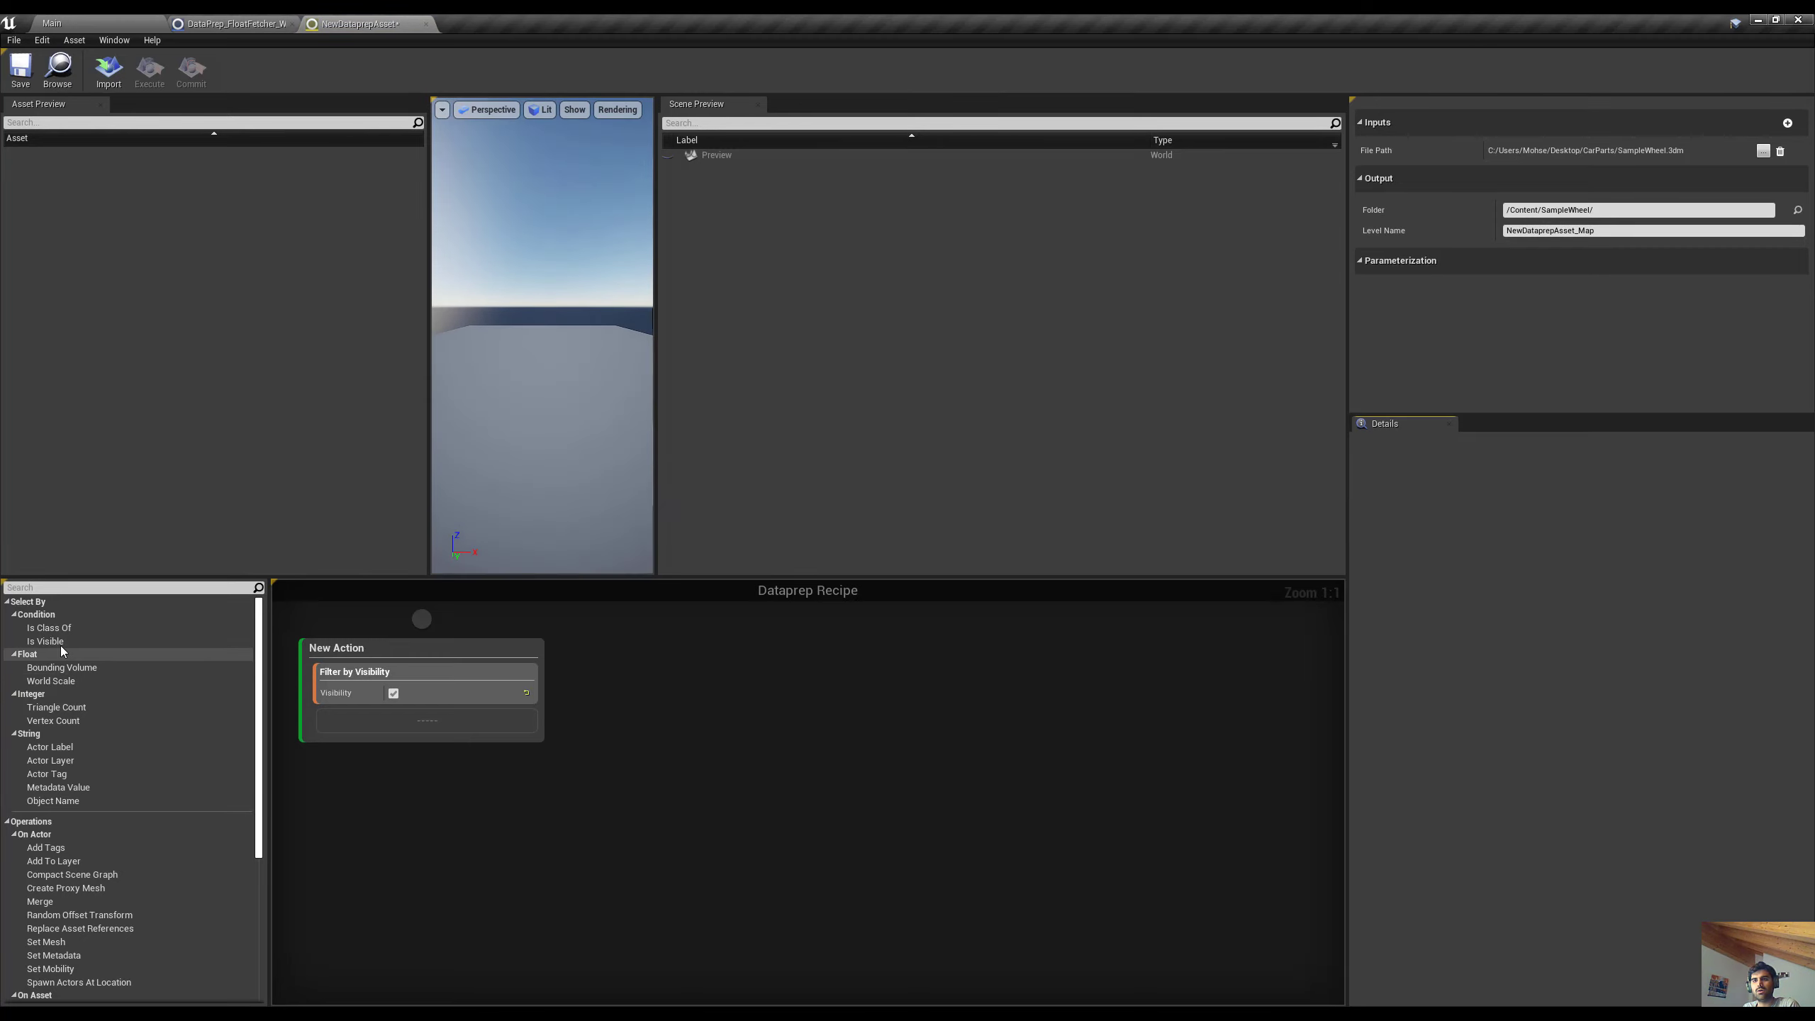
Replace the action's visibility filter with the World Scale filter and import the SampleWheel data into the Dataprep scene
{"action": "left_click_drag", "start_coordinate": [50, 681], "coordinate": [644, 708]}
{"action": "right_click", "coordinate": [462, 661]}
{"action": "left_click", "coordinate": [483, 727]}
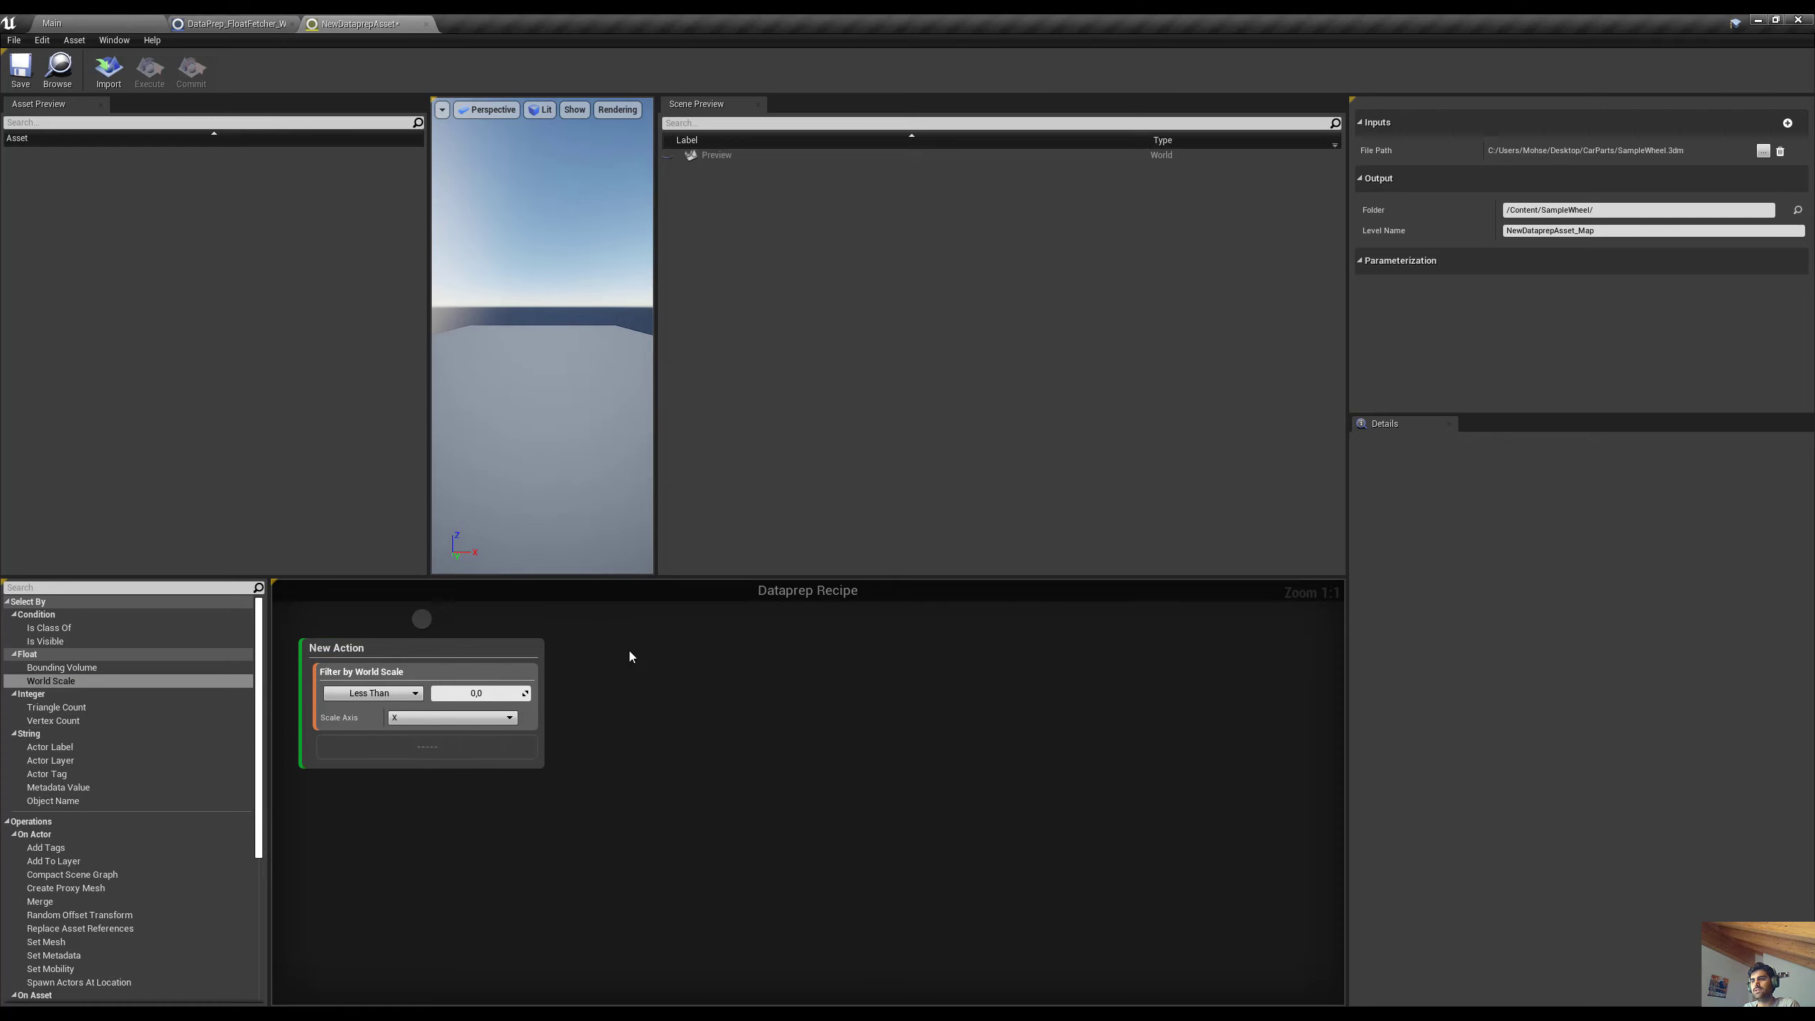
{"action": "left_click", "coordinate": [108, 70]}
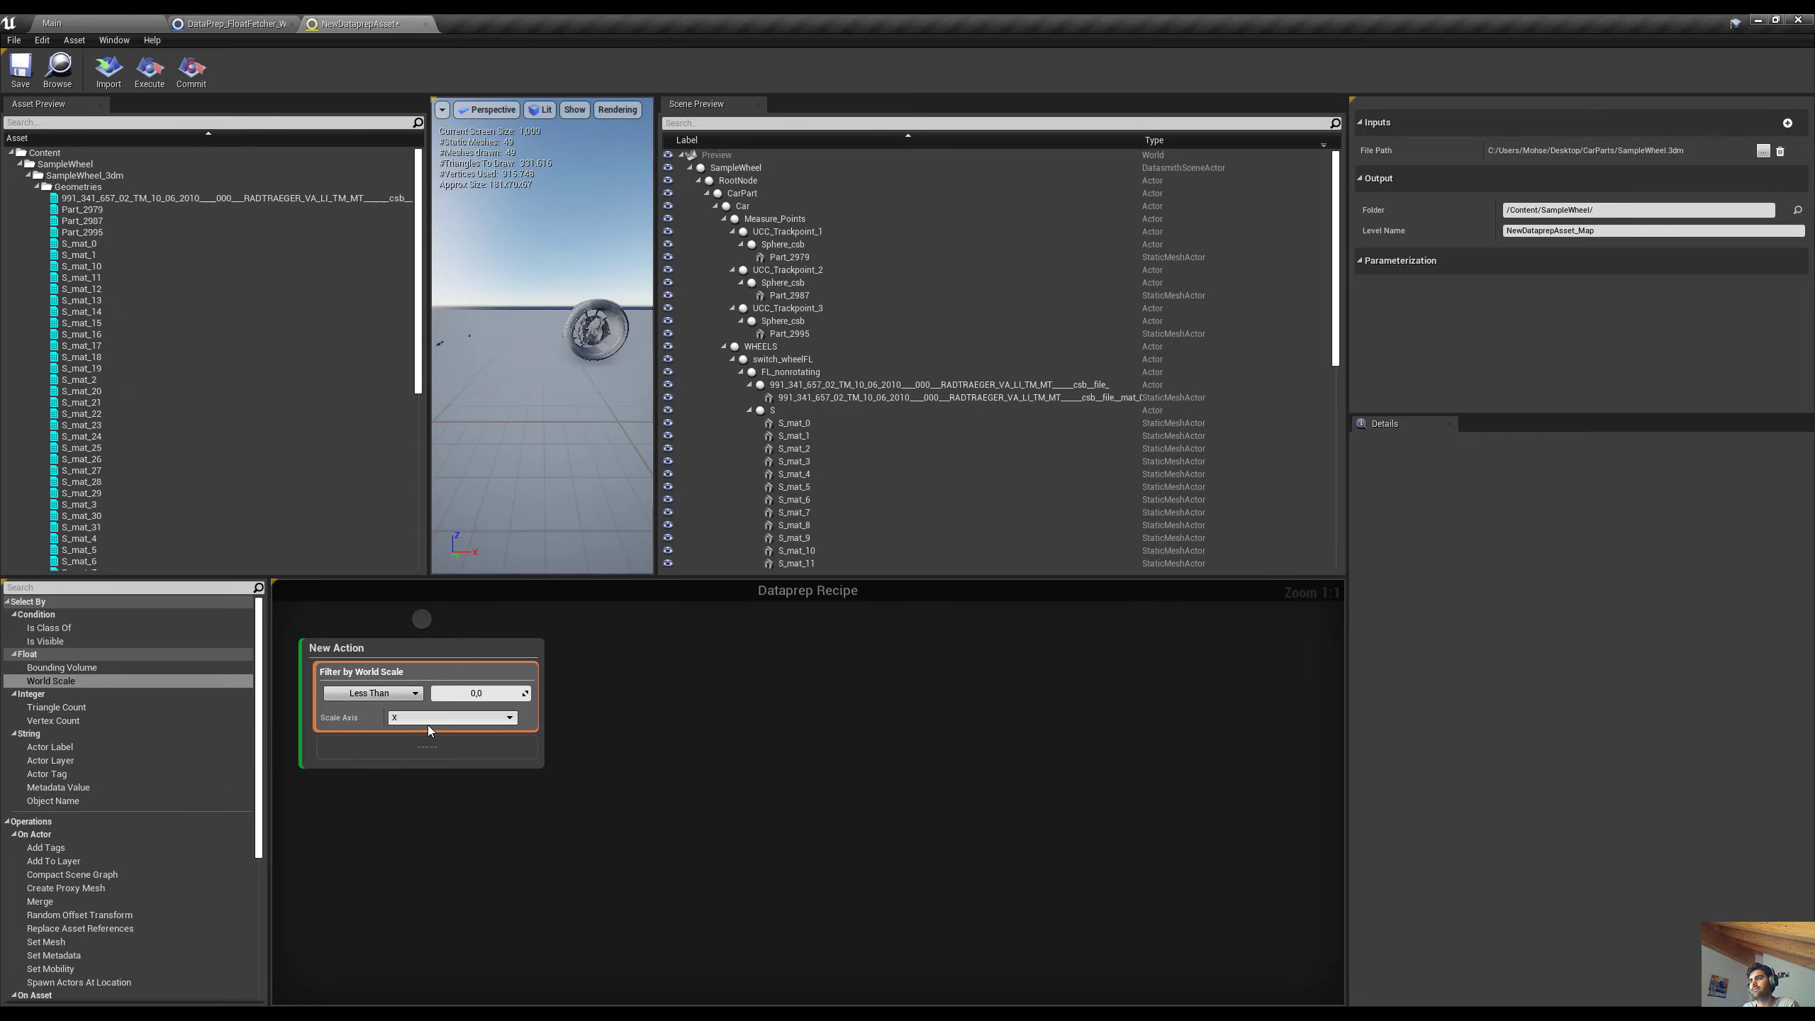
Check the scale of the S_mat_1 actor and set the World Scale filter to Less Than 2 on the X axis
{"action": "left_click", "coordinate": [795, 438]}
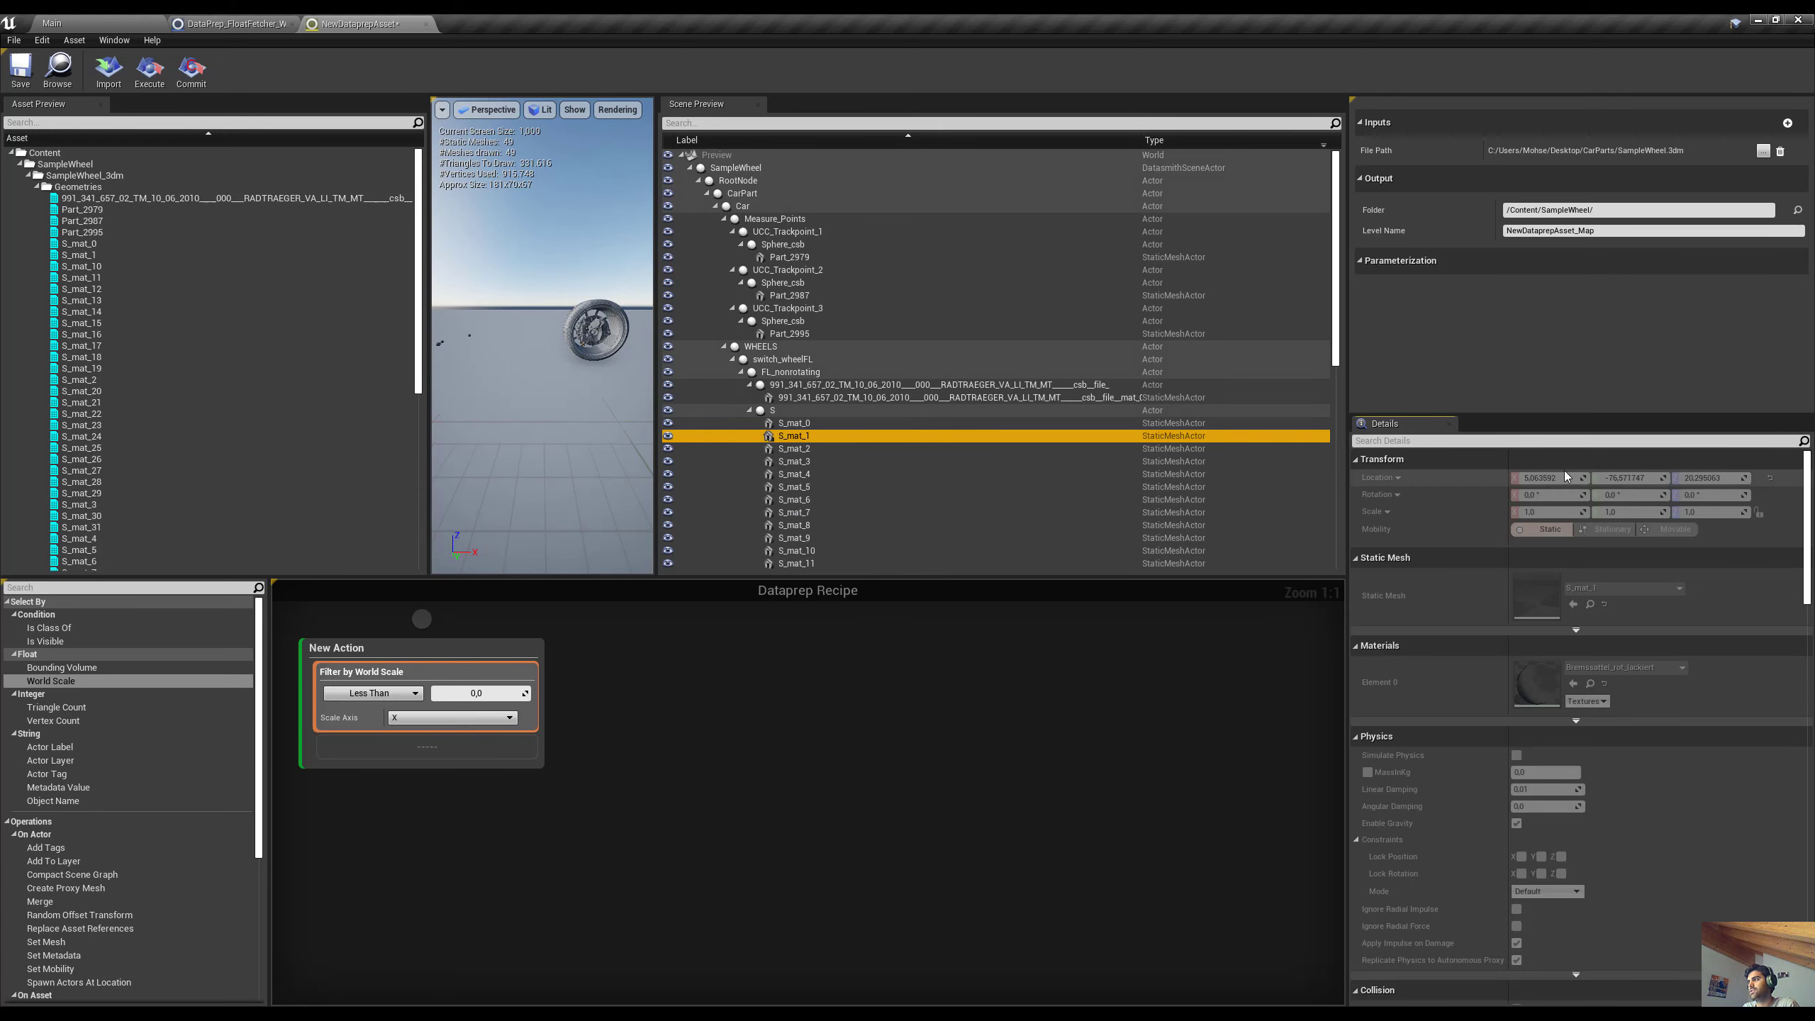
{"action": "left_click", "coordinate": [369, 693]}
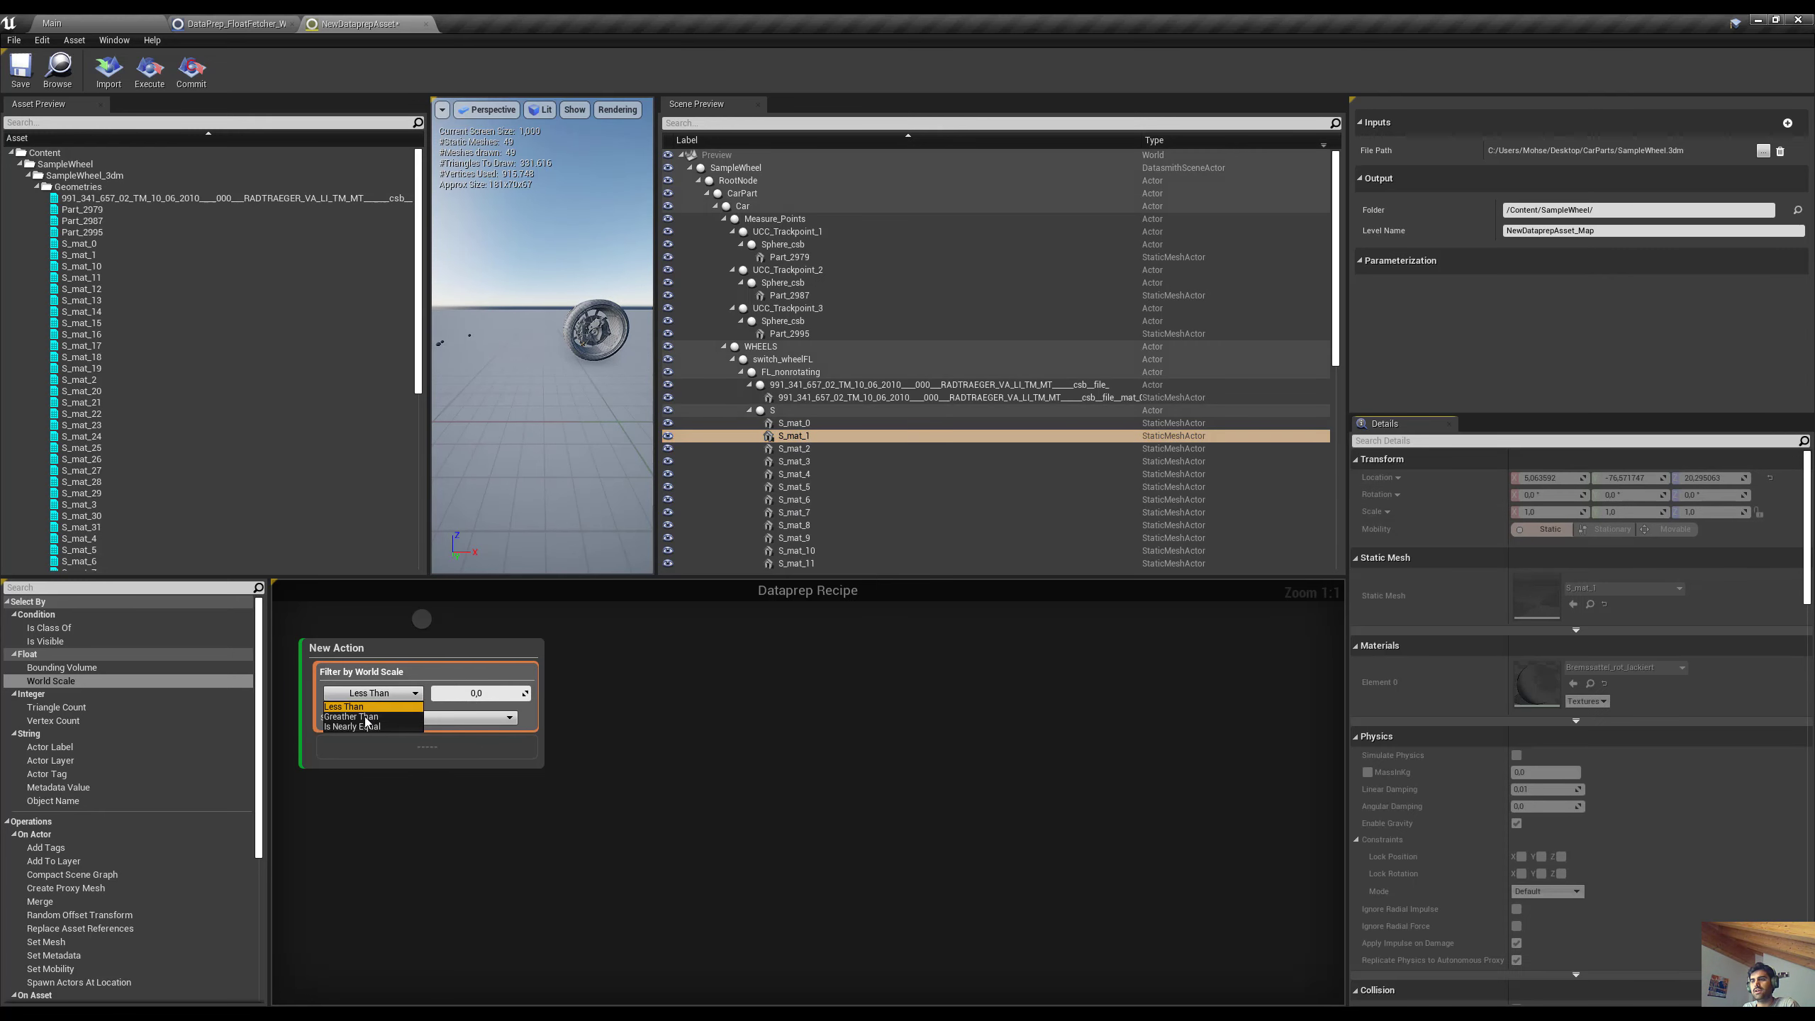
{"action": "left_click", "coordinate": [466, 698]}
{"action": "type", "text": "2"}
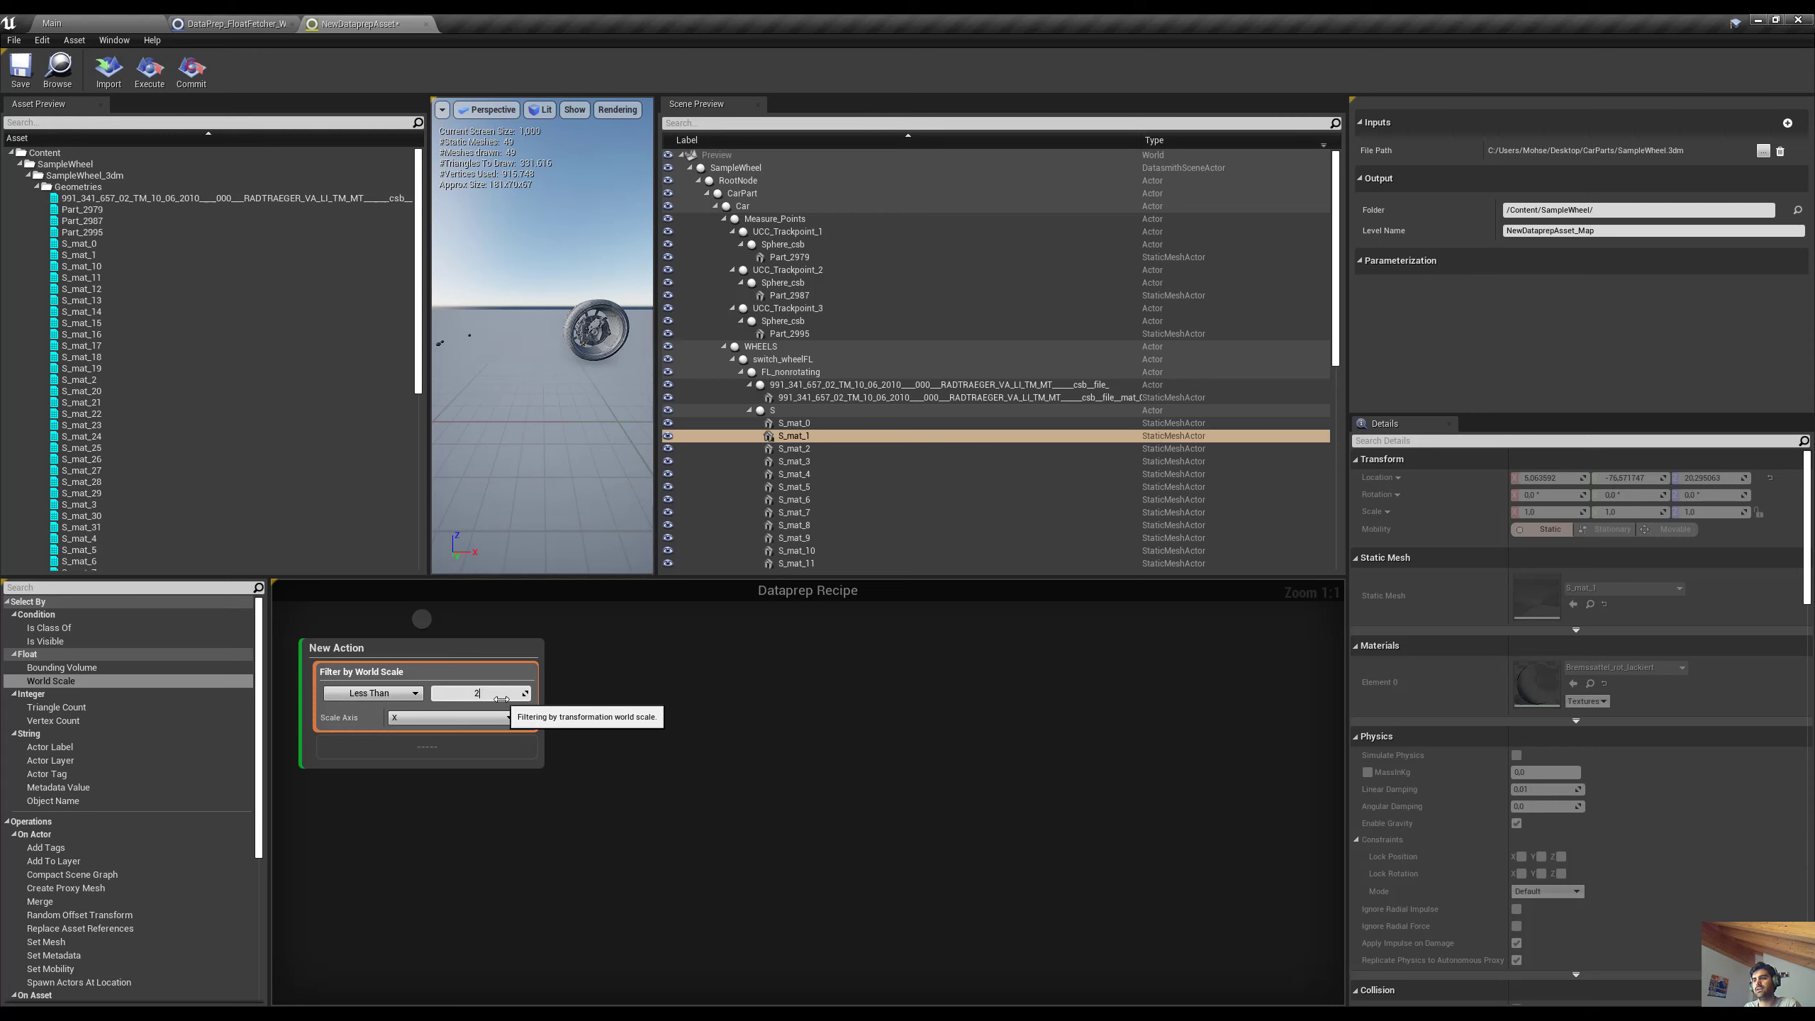
Preview the World Scale filter's selection on the scene and look through the actors in the Scene Preview
{"action": "right_click", "coordinate": [487, 679]}
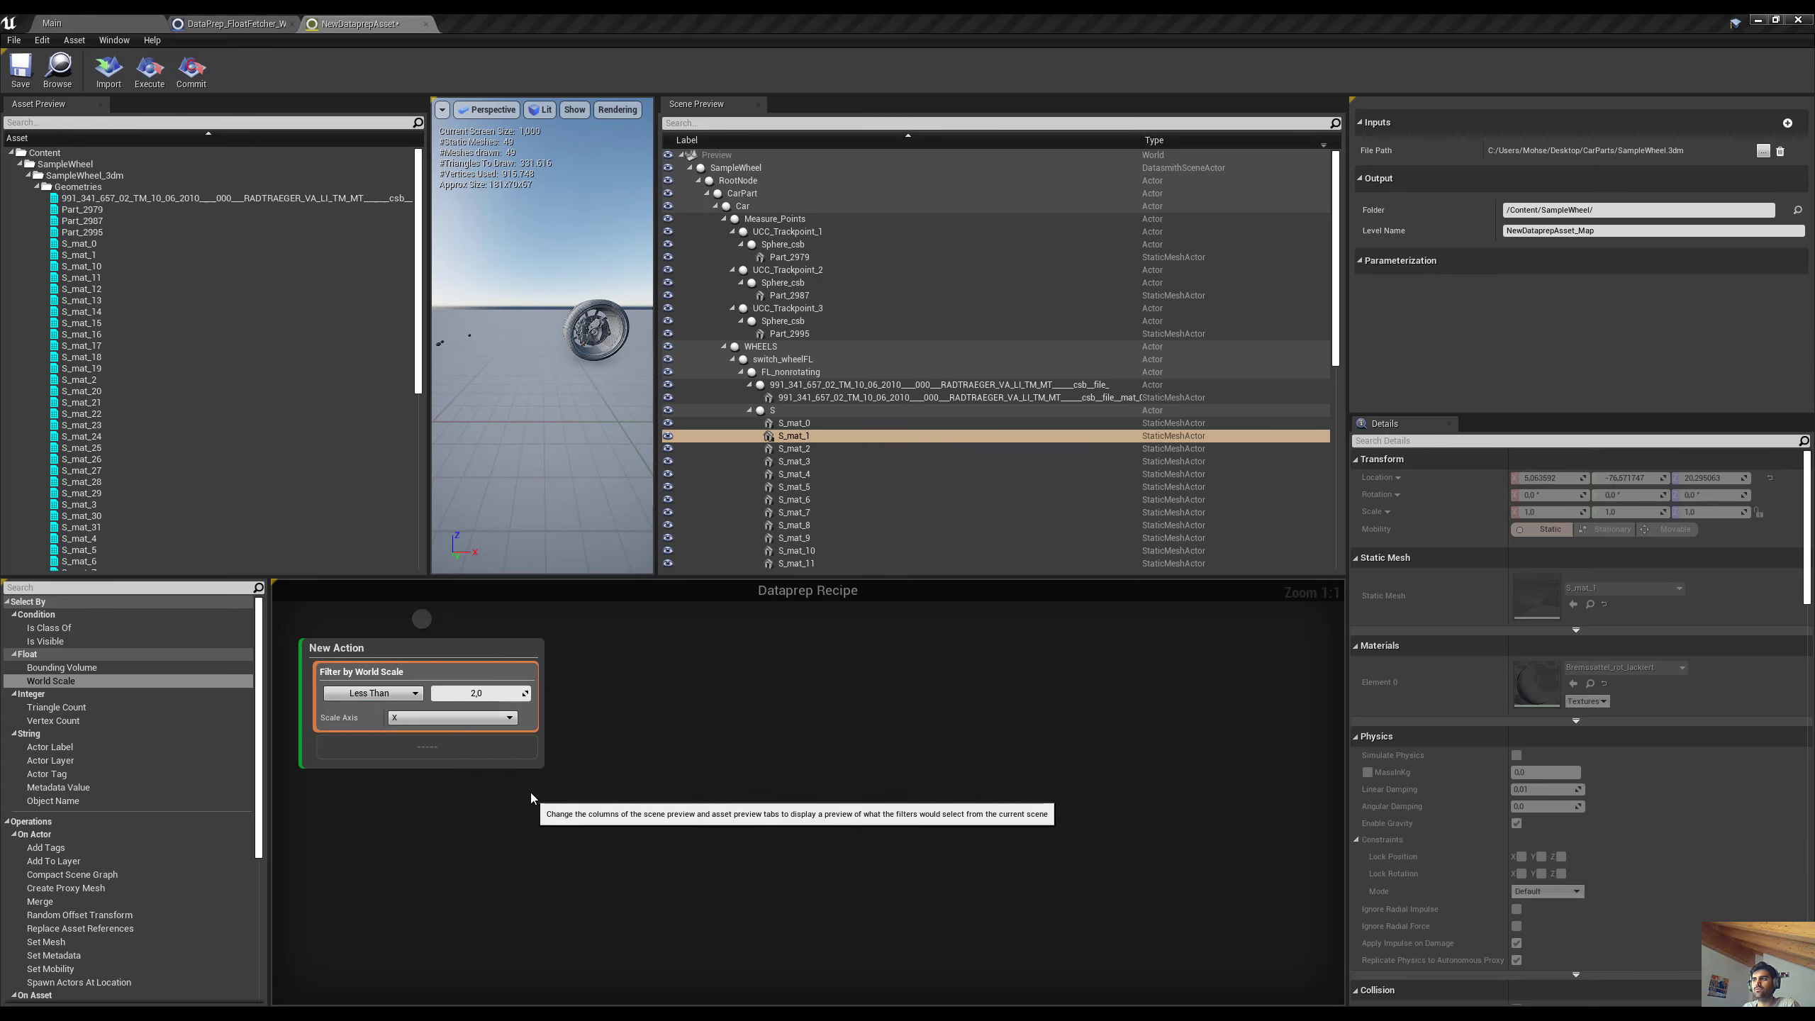
{"action": "left_click", "coordinate": [539, 780]}
{"action": "scroll", "coordinate": [994, 382], "scroll_direction": "down", "scroll_amount": 5}
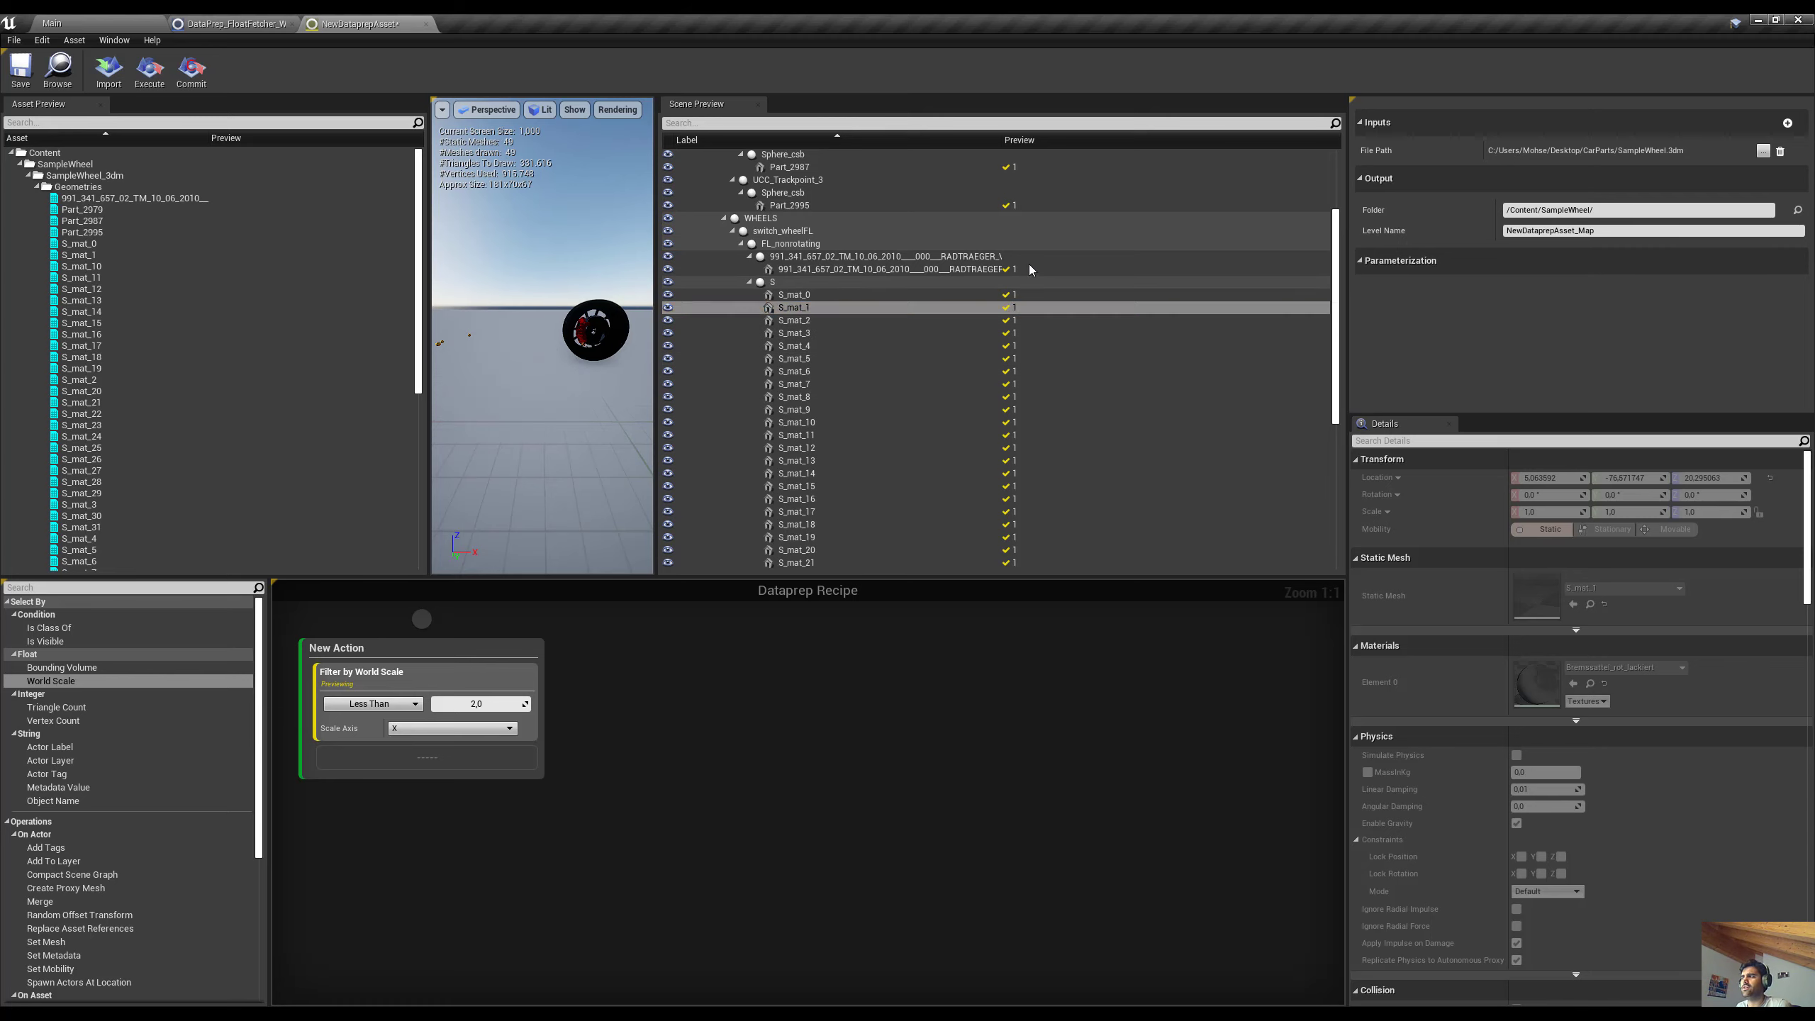
{"action": "scroll", "coordinate": [1036, 388], "scroll_direction": "down", "scroll_amount": 4}
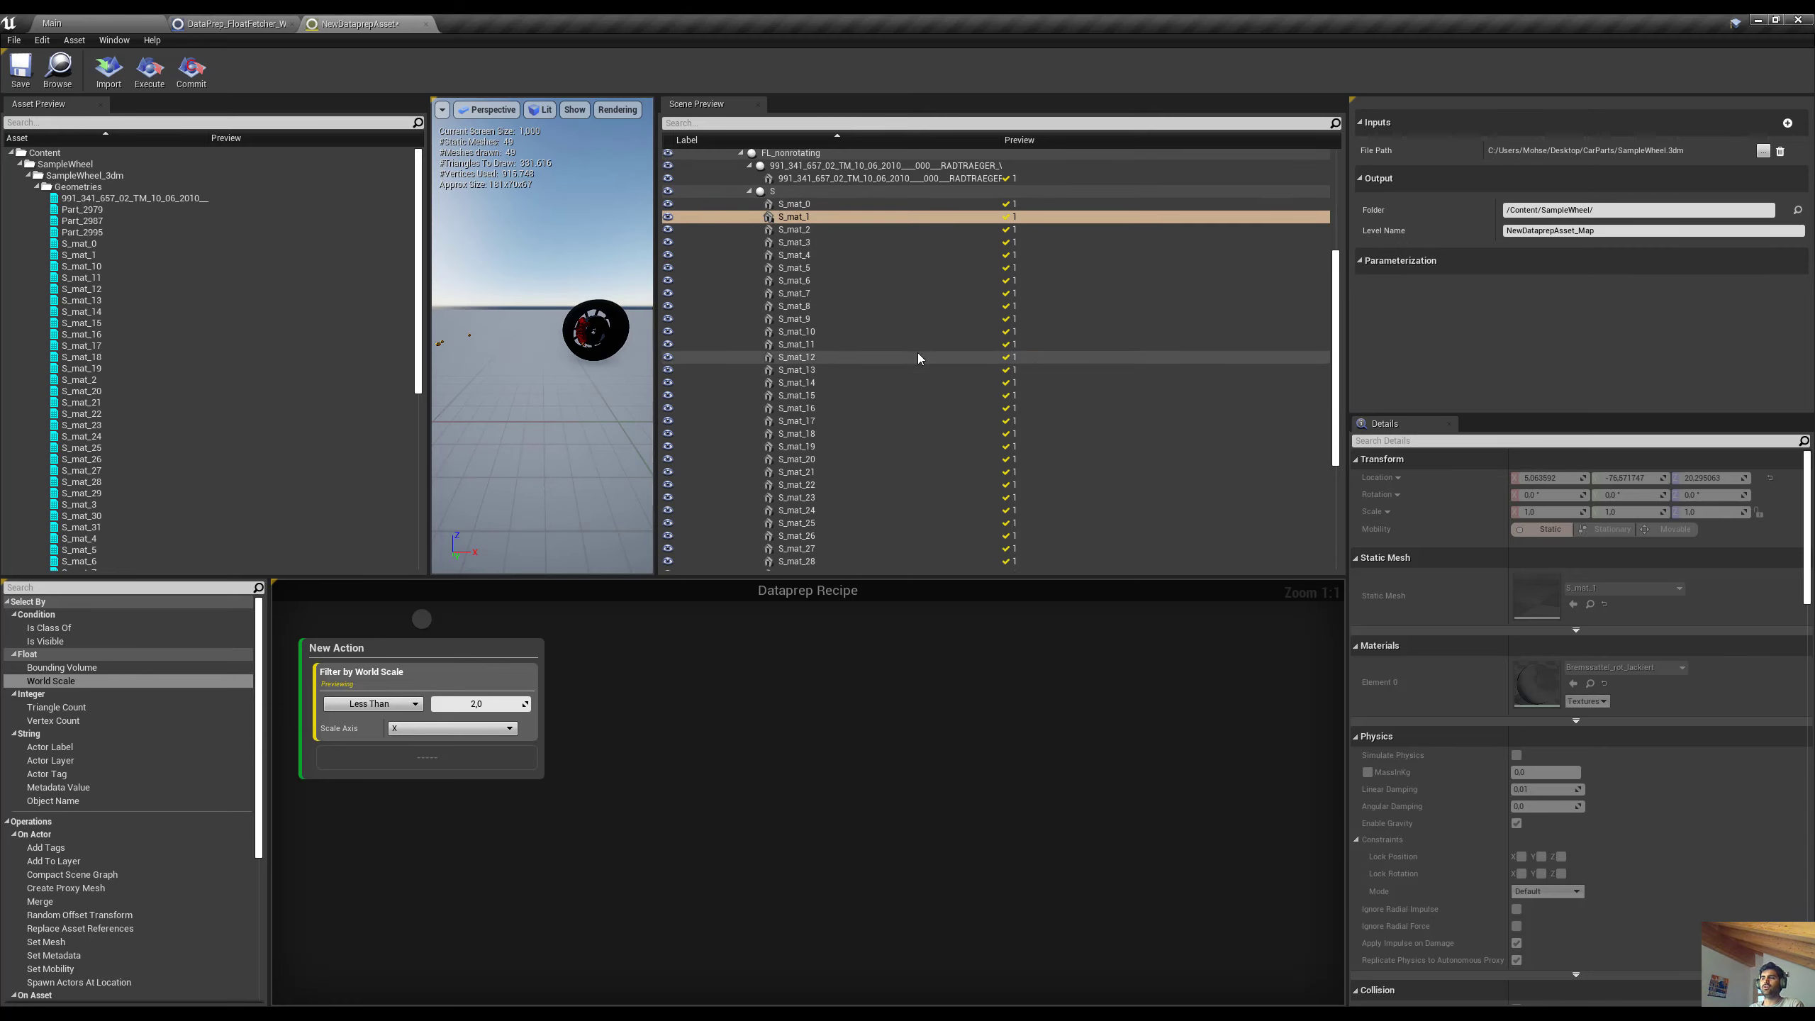
{"action": "scroll", "coordinate": [929, 364], "scroll_direction": "down", "scroll_amount": 3}
{"action": "scroll", "coordinate": [939, 378], "scroll_direction": "down", "scroll_amount": 5}
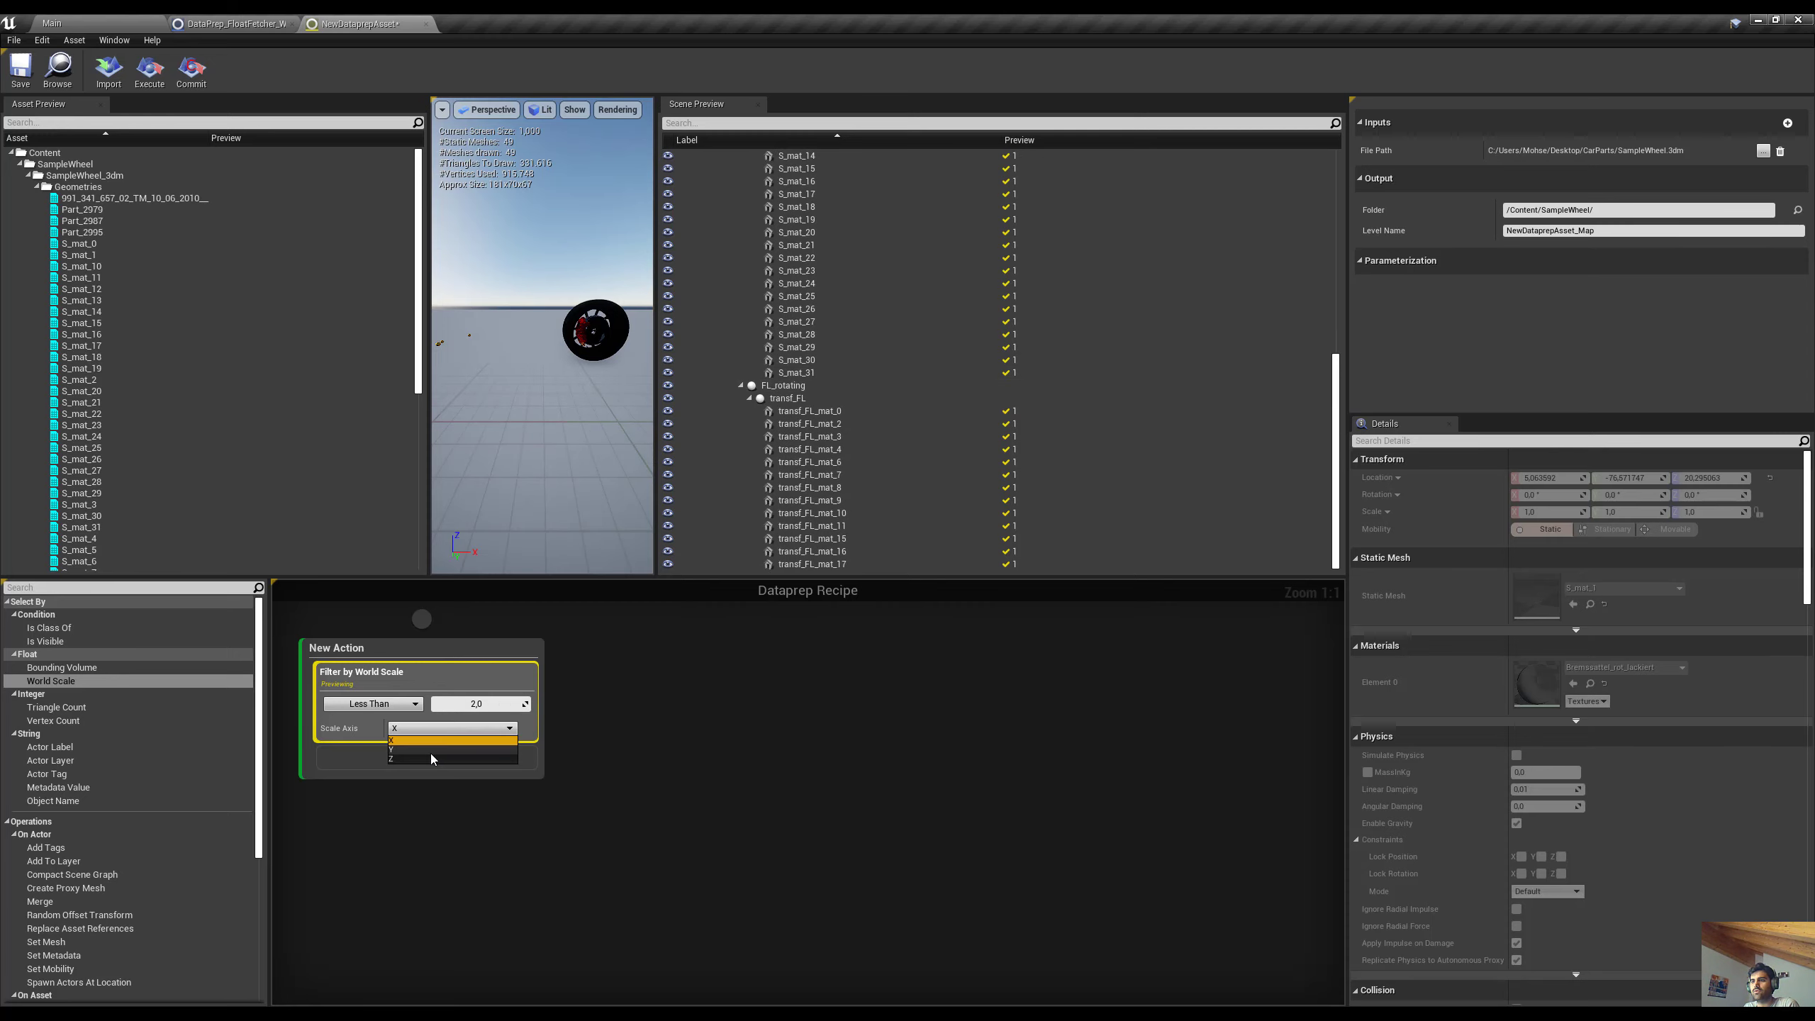
Switch the World Scale filter's Scale Axis to Y and then to Z, and delete the action from the recipe
{"action": "left_click", "coordinate": [419, 749]}
{"action": "left_click", "coordinate": [451, 728]}
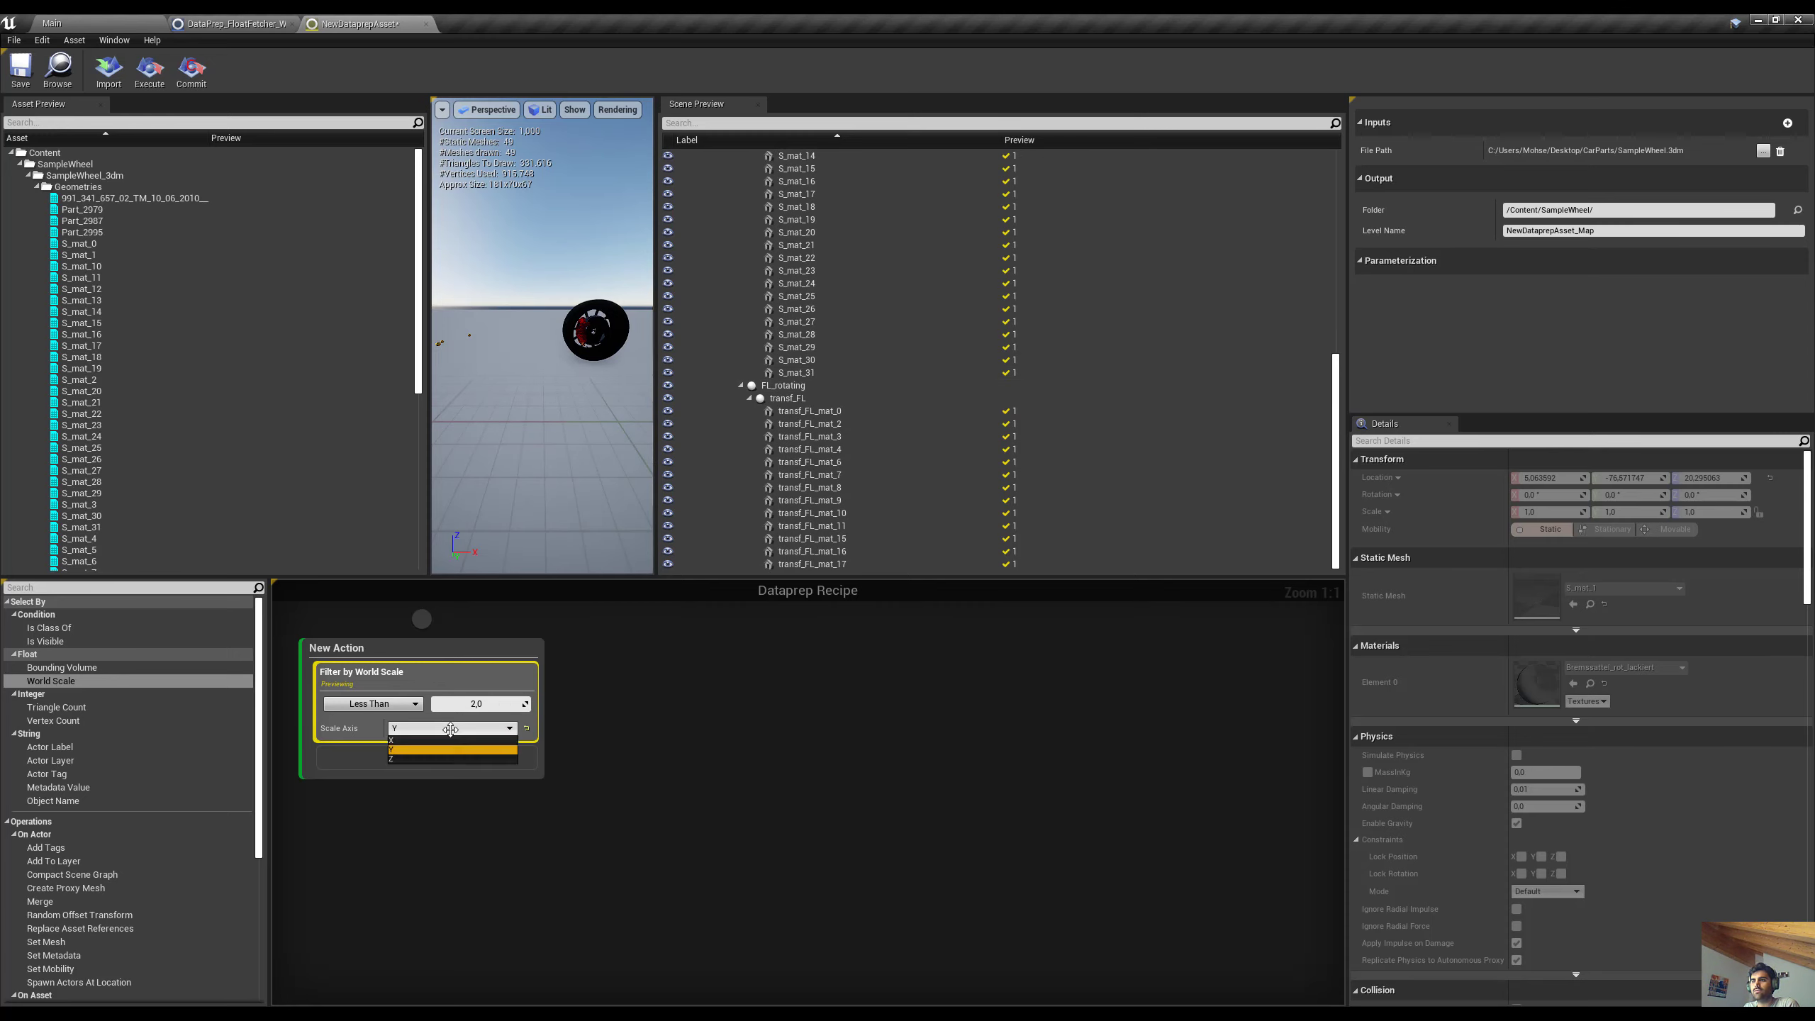
{"action": "left_click", "coordinate": [420, 759]}
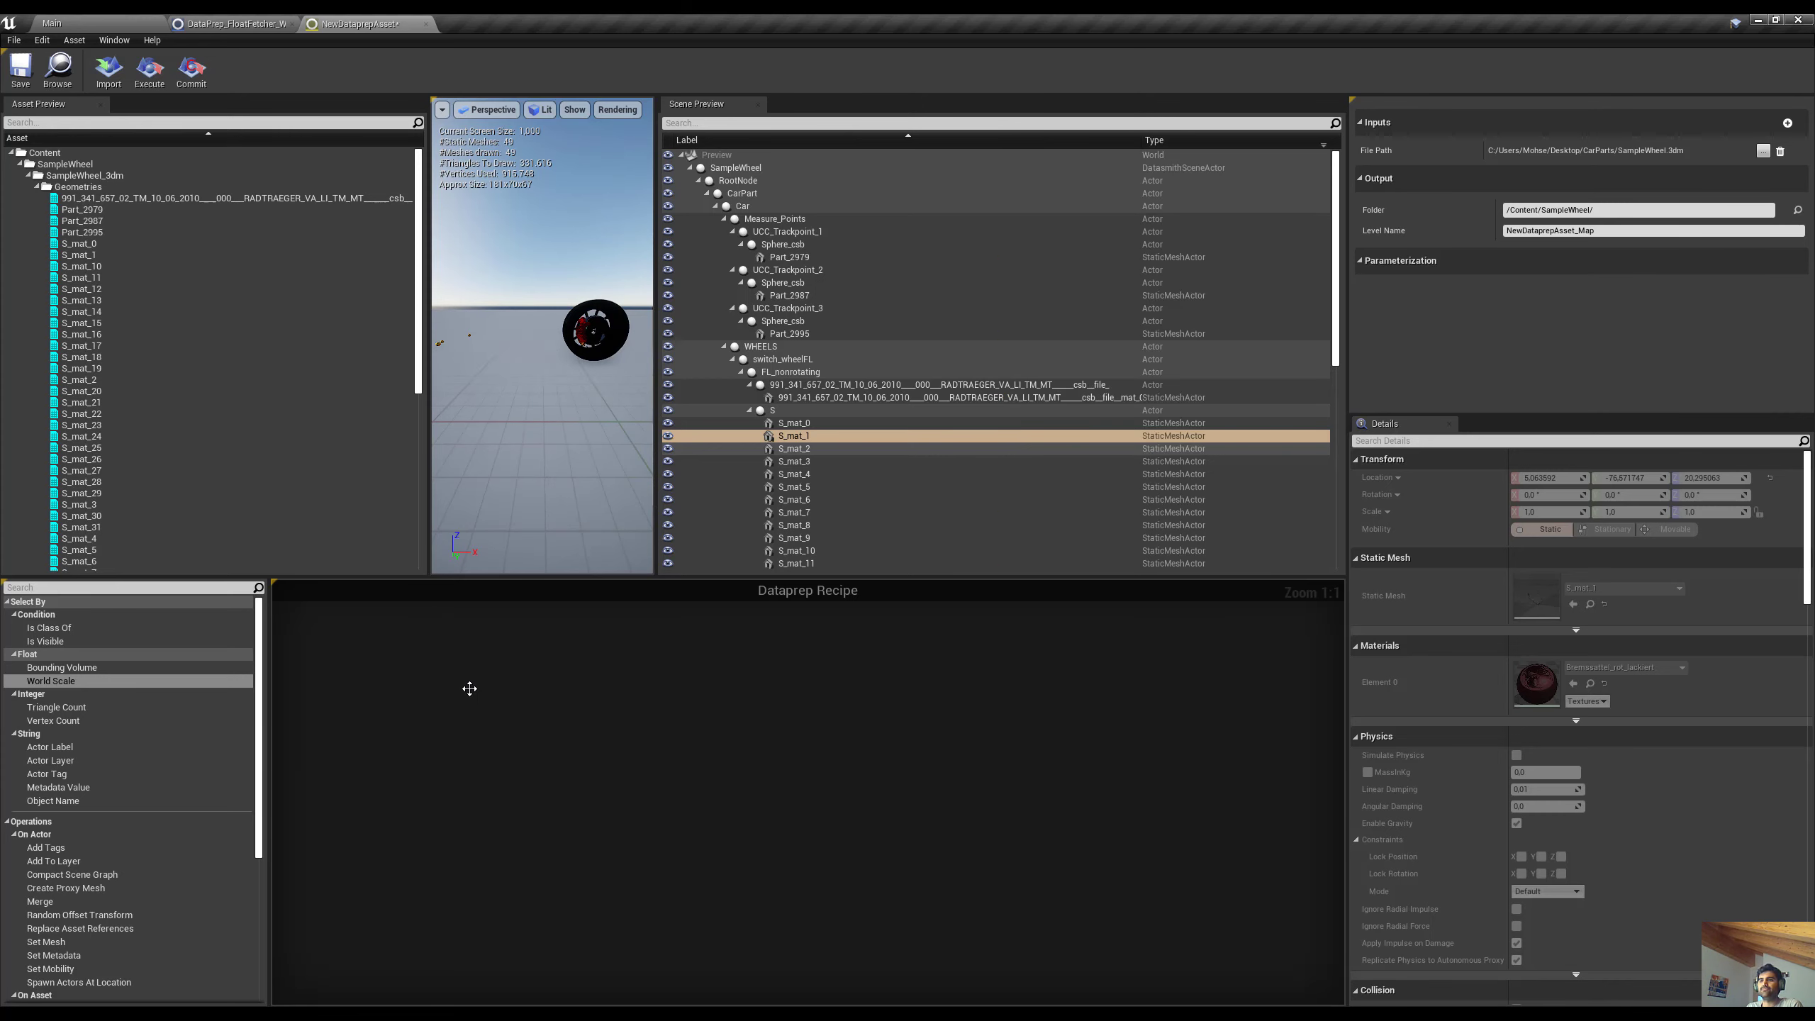
{"action": "double_click", "coordinate": [468, 686]}
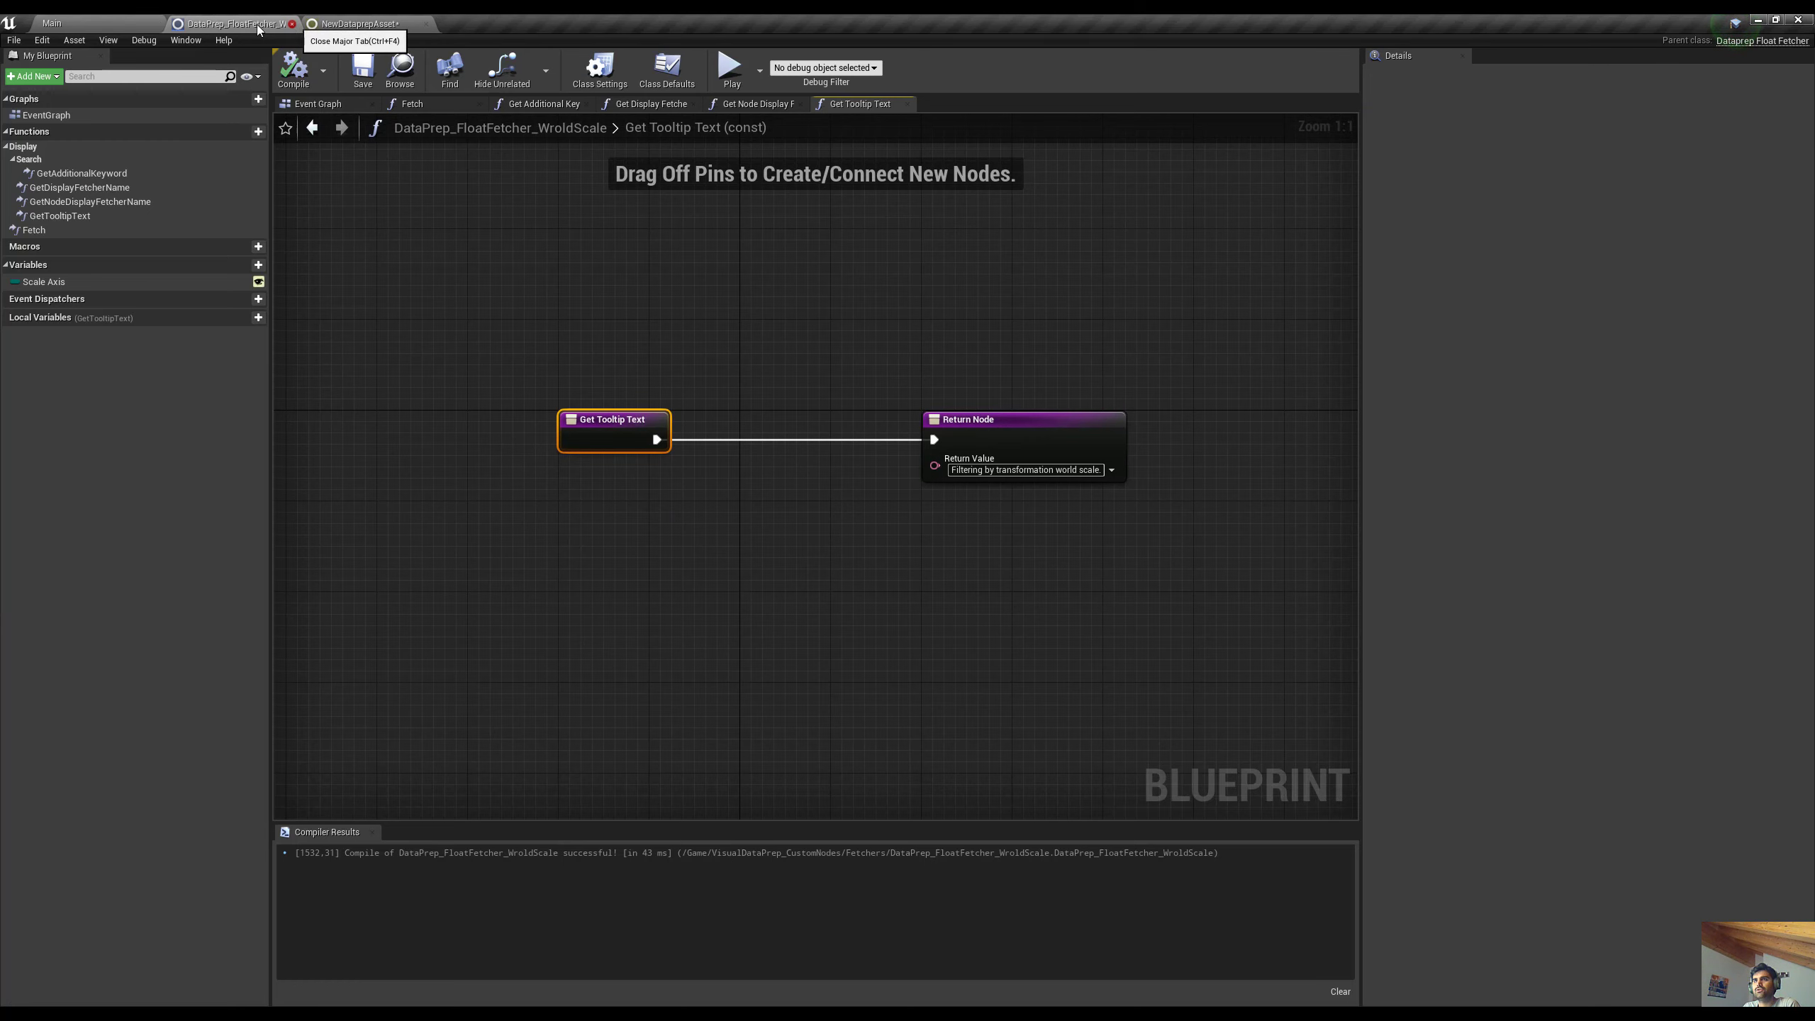
Close the DataPrep_FloatFetcher_WroldScale blueprint and open the Fetchers folder inside VisualDataPrep_CustomNodes
{"action": "left_click", "coordinate": [283, 23]}
{"action": "left_click", "coordinate": [237, 684]}
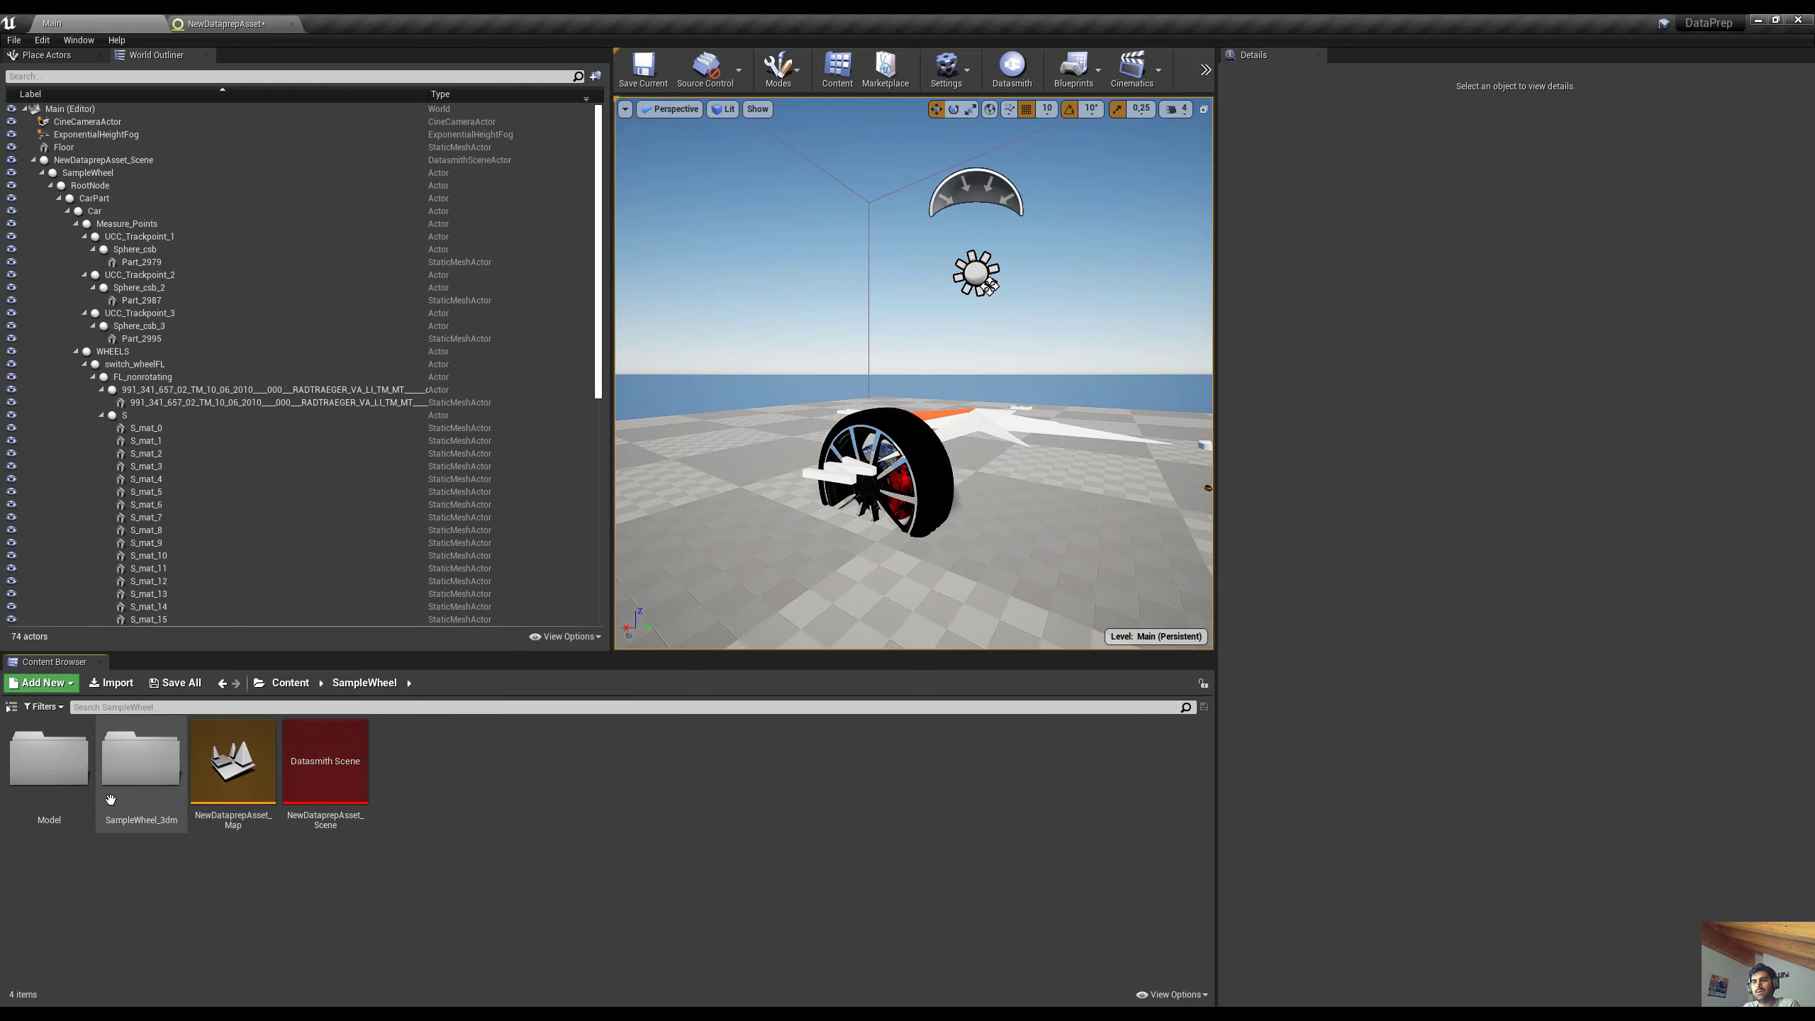
{"action": "left_click", "coordinate": [222, 683]}
{"action": "left_click", "coordinate": [228, 770]}
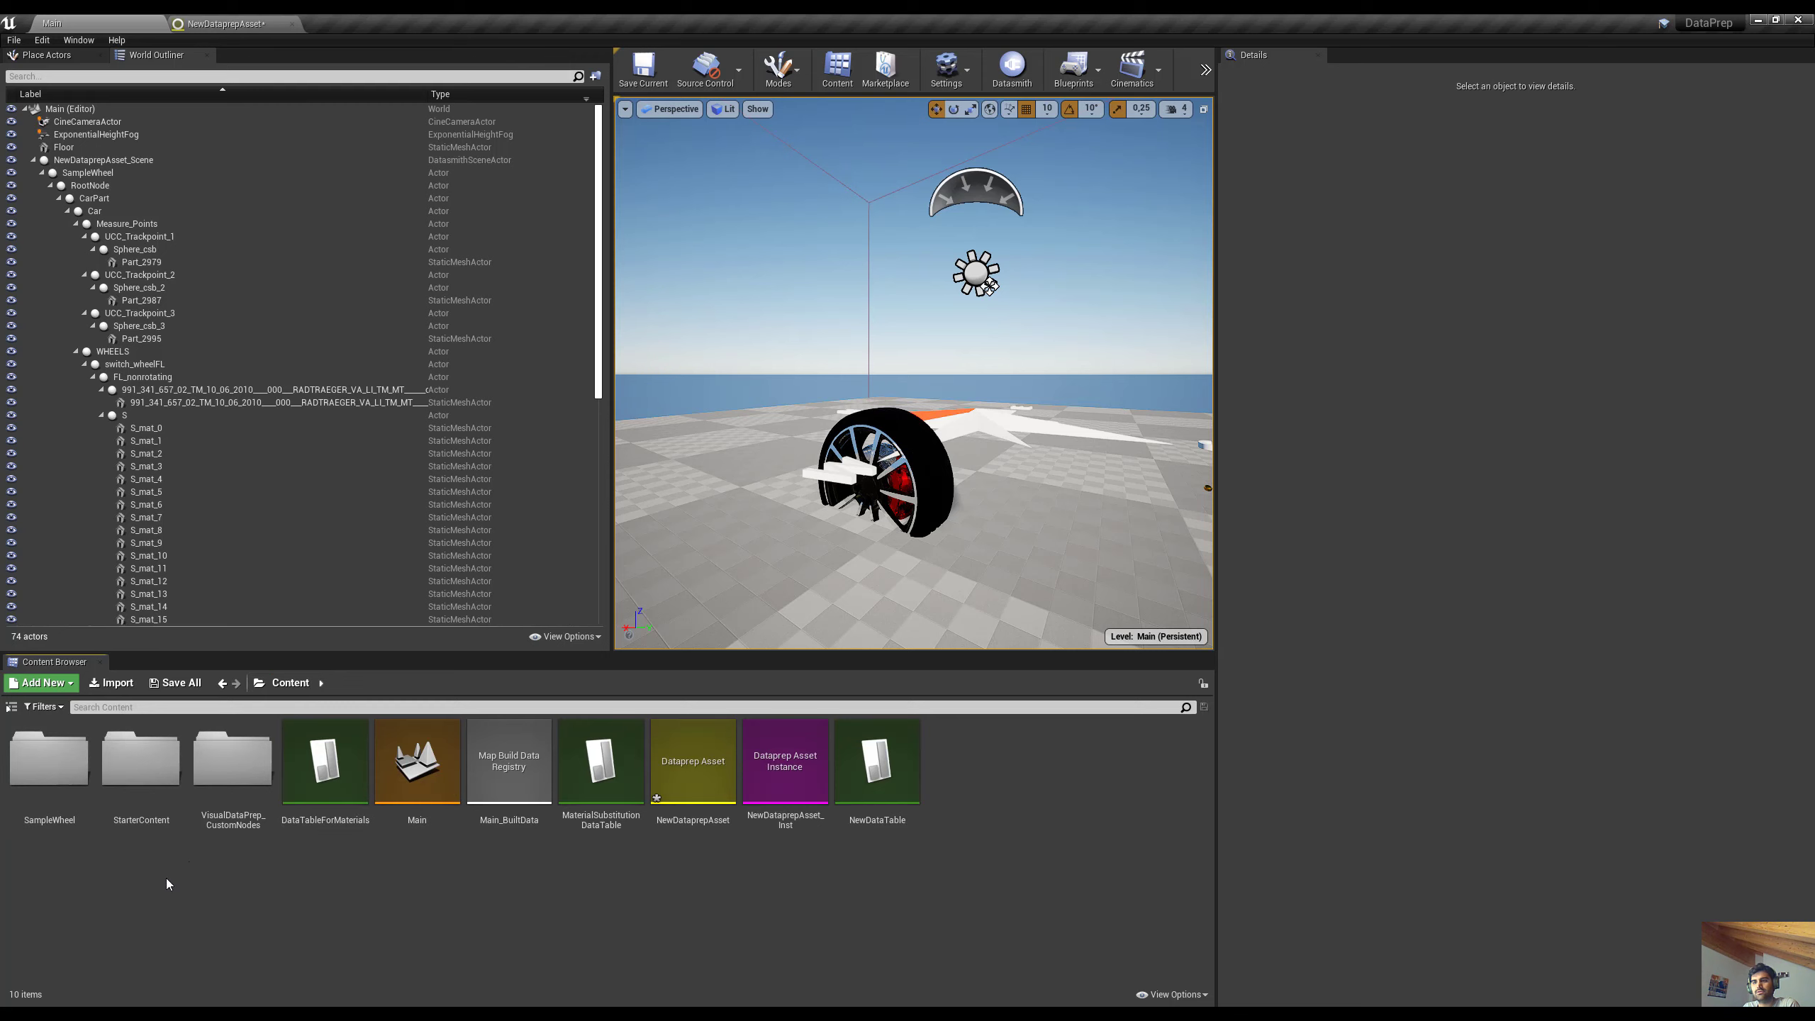
{"action": "double_click", "coordinate": [229, 771]}
{"action": "double_click", "coordinate": [53, 790]}
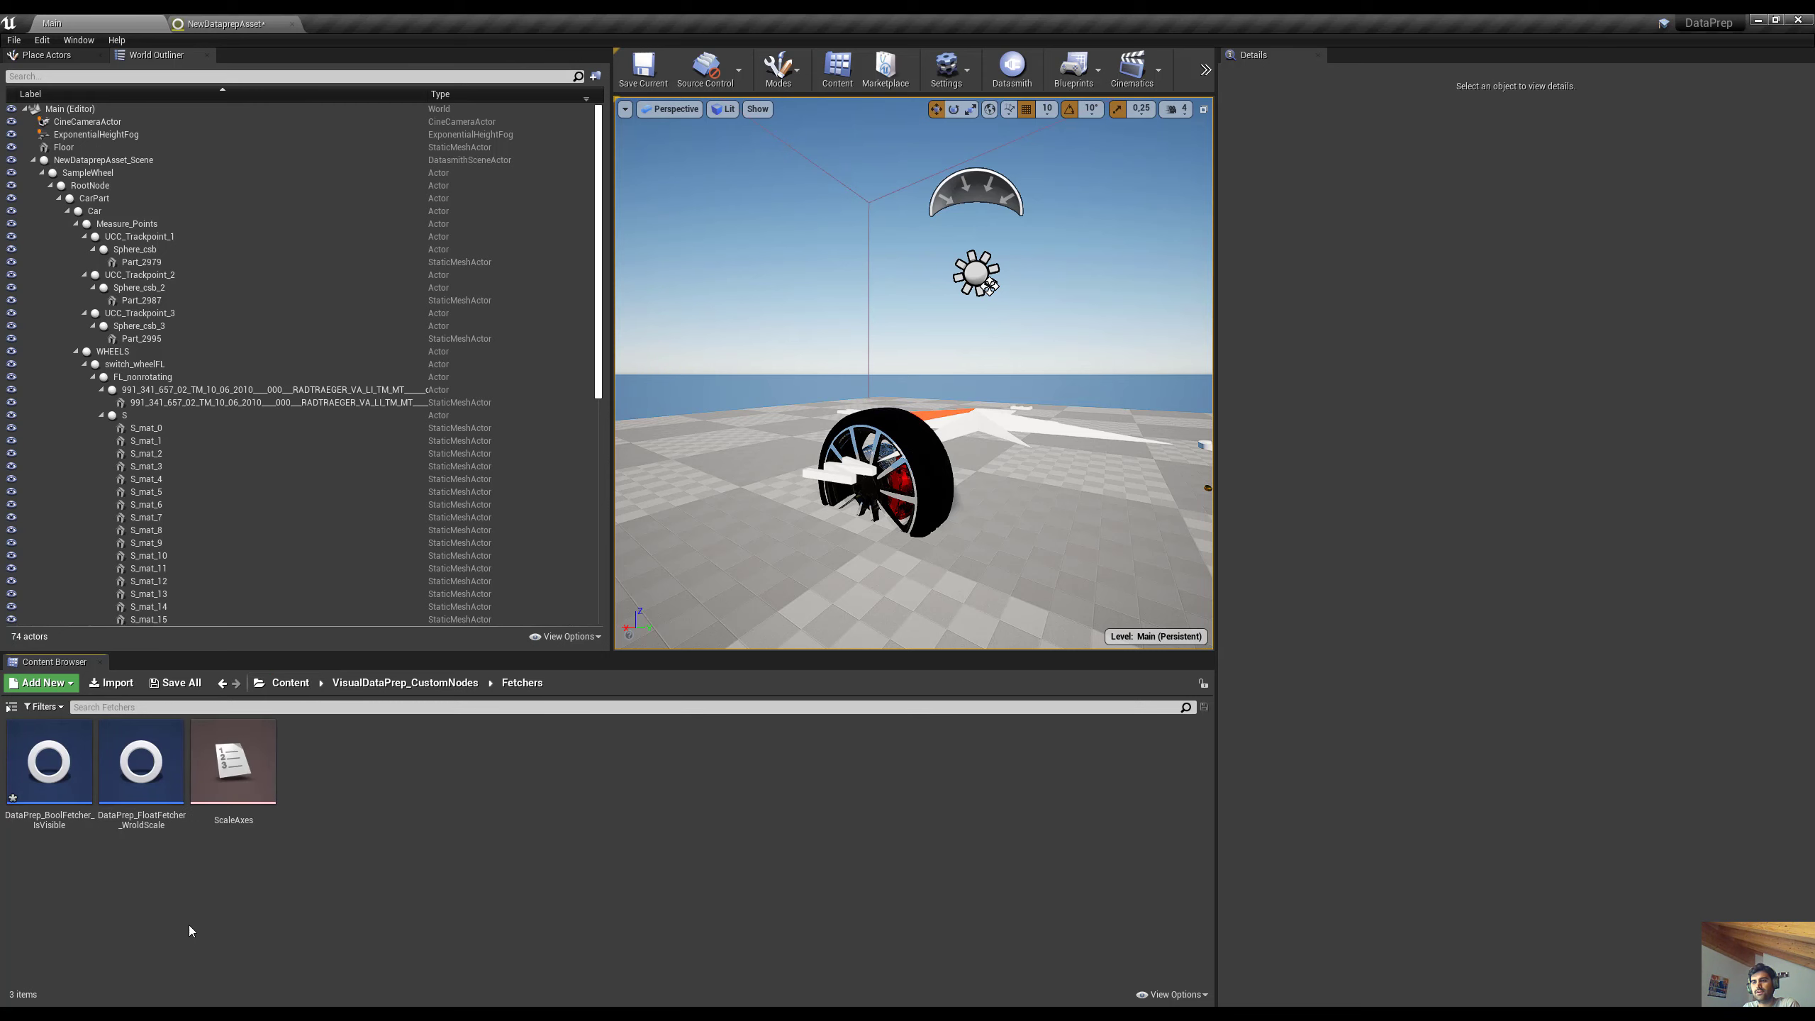
Create a new Blueprint class in the Fetchers folder with DataprepIntegerFetcher as its parent class
{"action": "right_click", "coordinate": [425, 794]}
{"action": "left_click", "coordinate": [503, 401]}
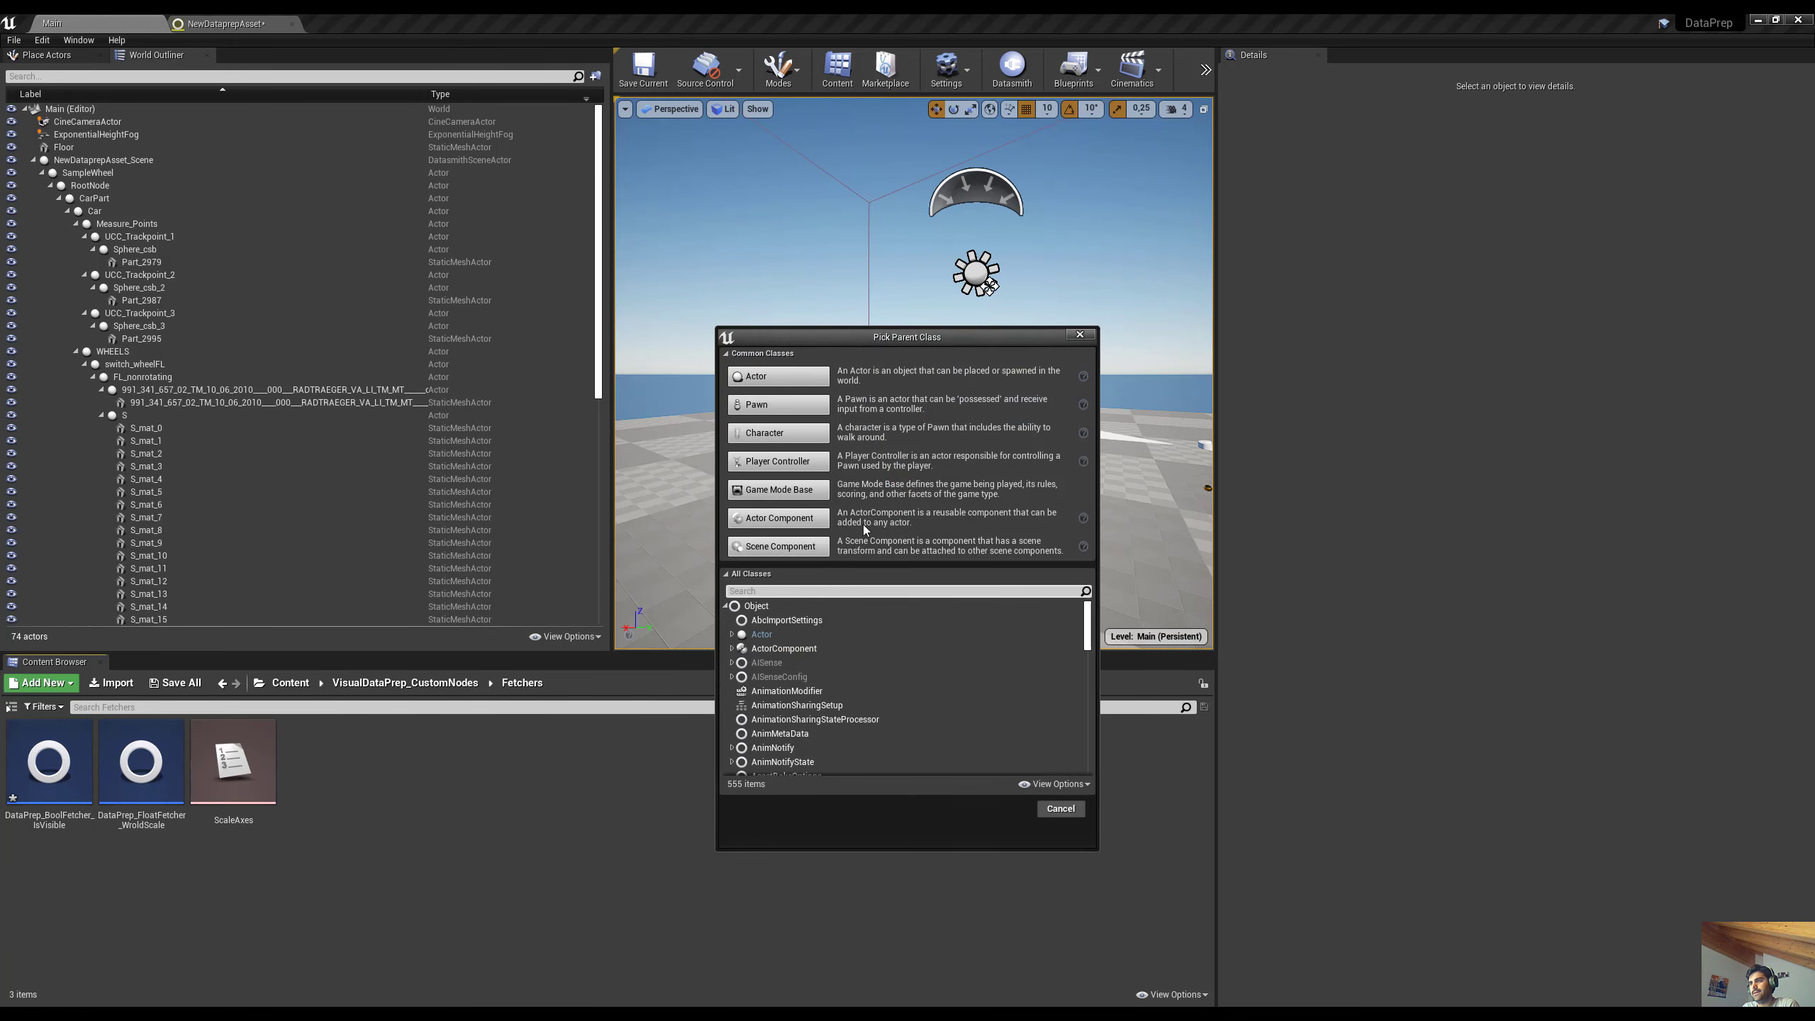
{"action": "left_click", "coordinate": [822, 590]}
{"action": "type", "text": "dataprep"}
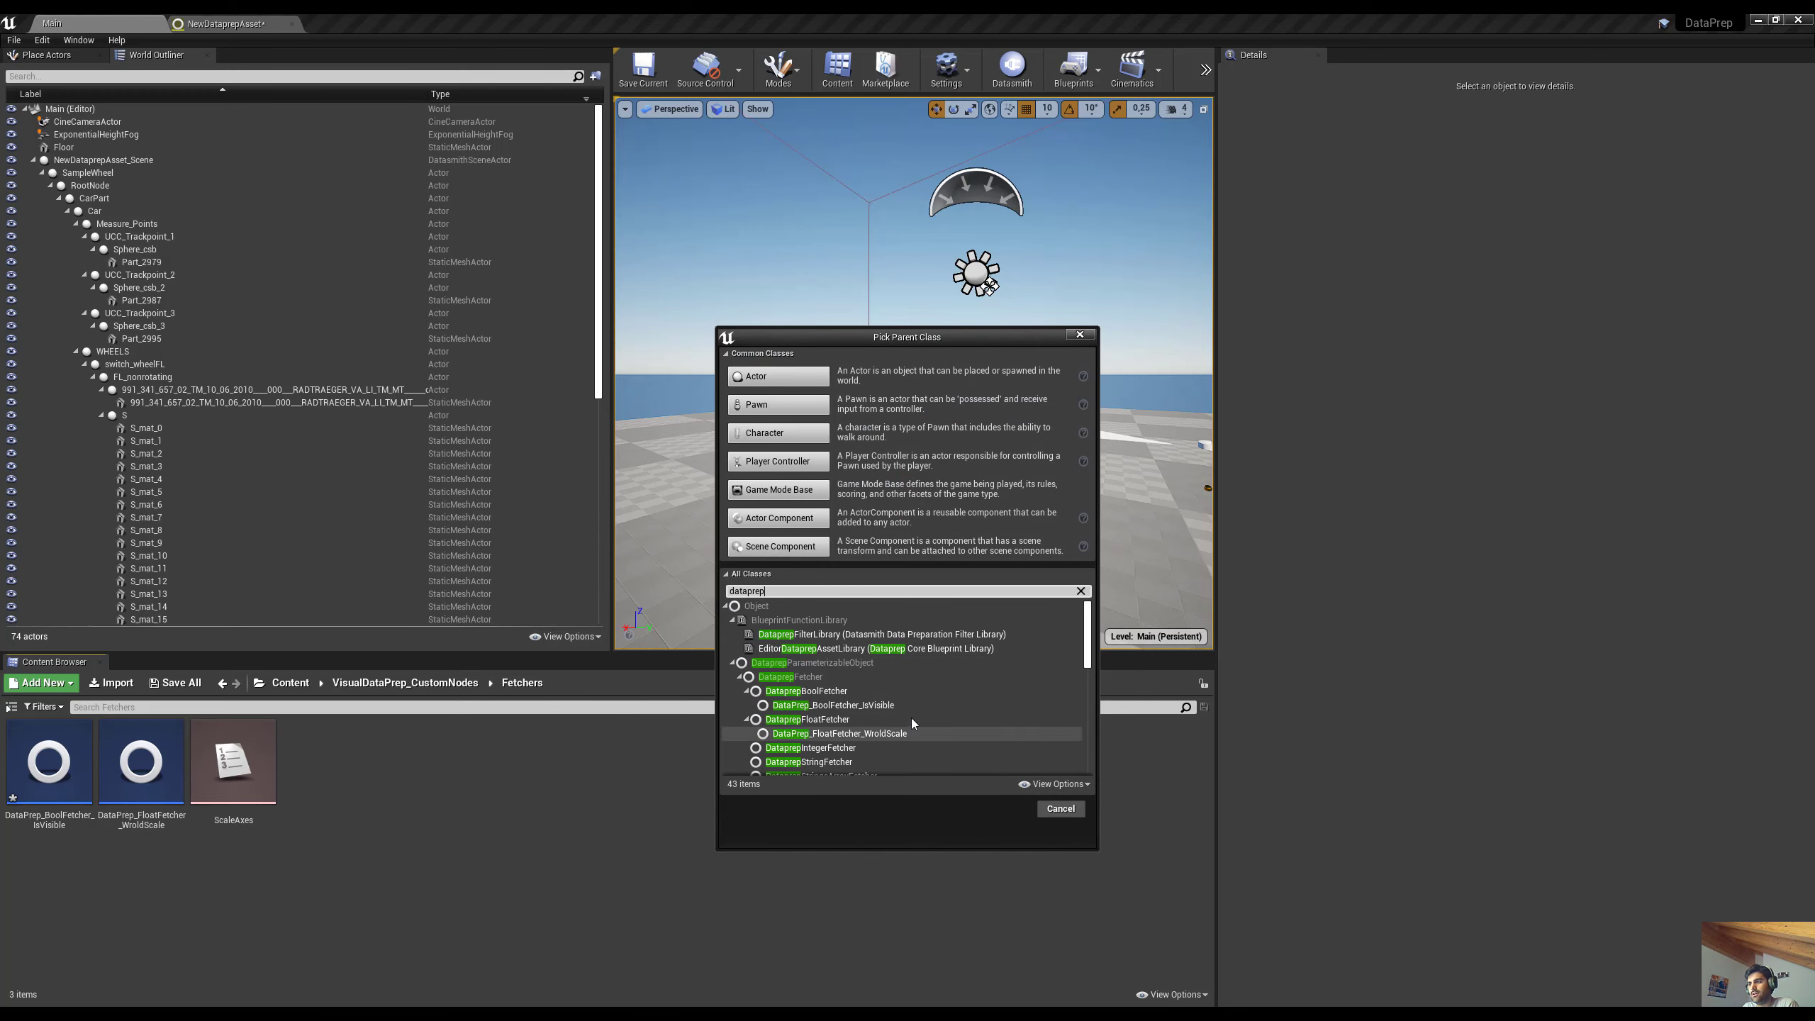
{"action": "scroll", "coordinate": [907, 728], "scroll_direction": "down", "scroll_amount": 1}
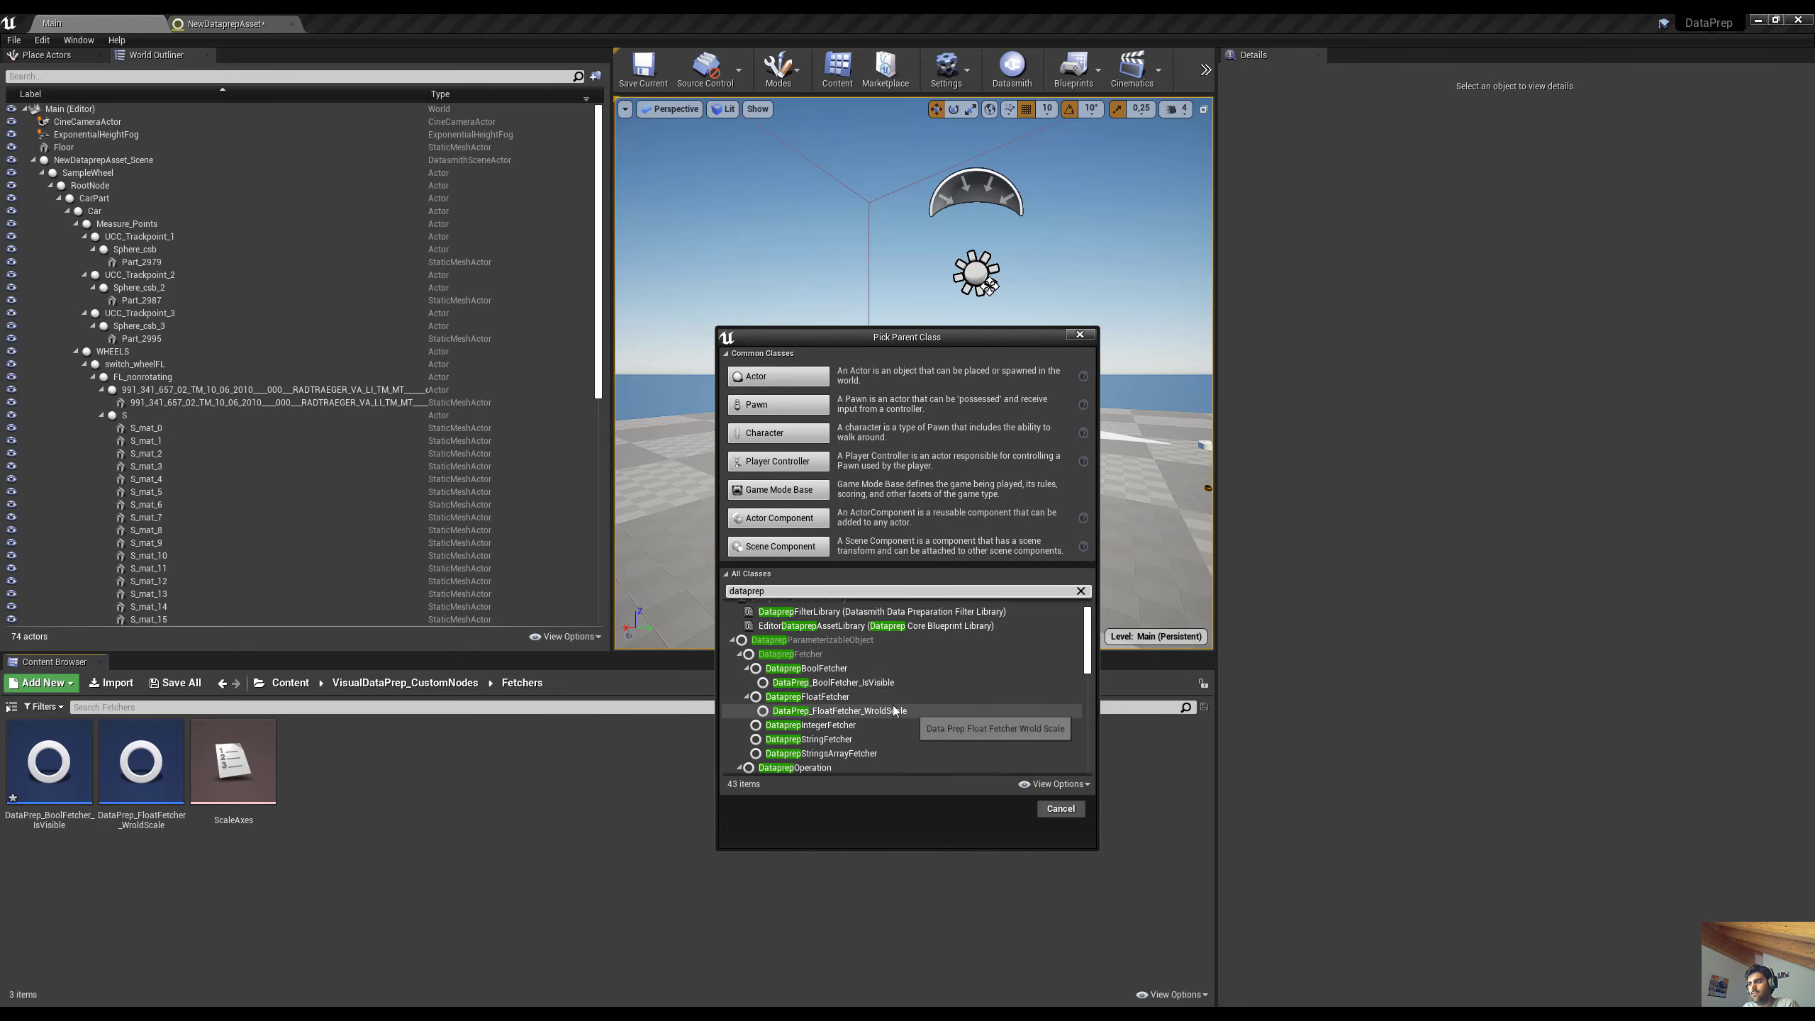
{"action": "left_click", "coordinate": [879, 727]}
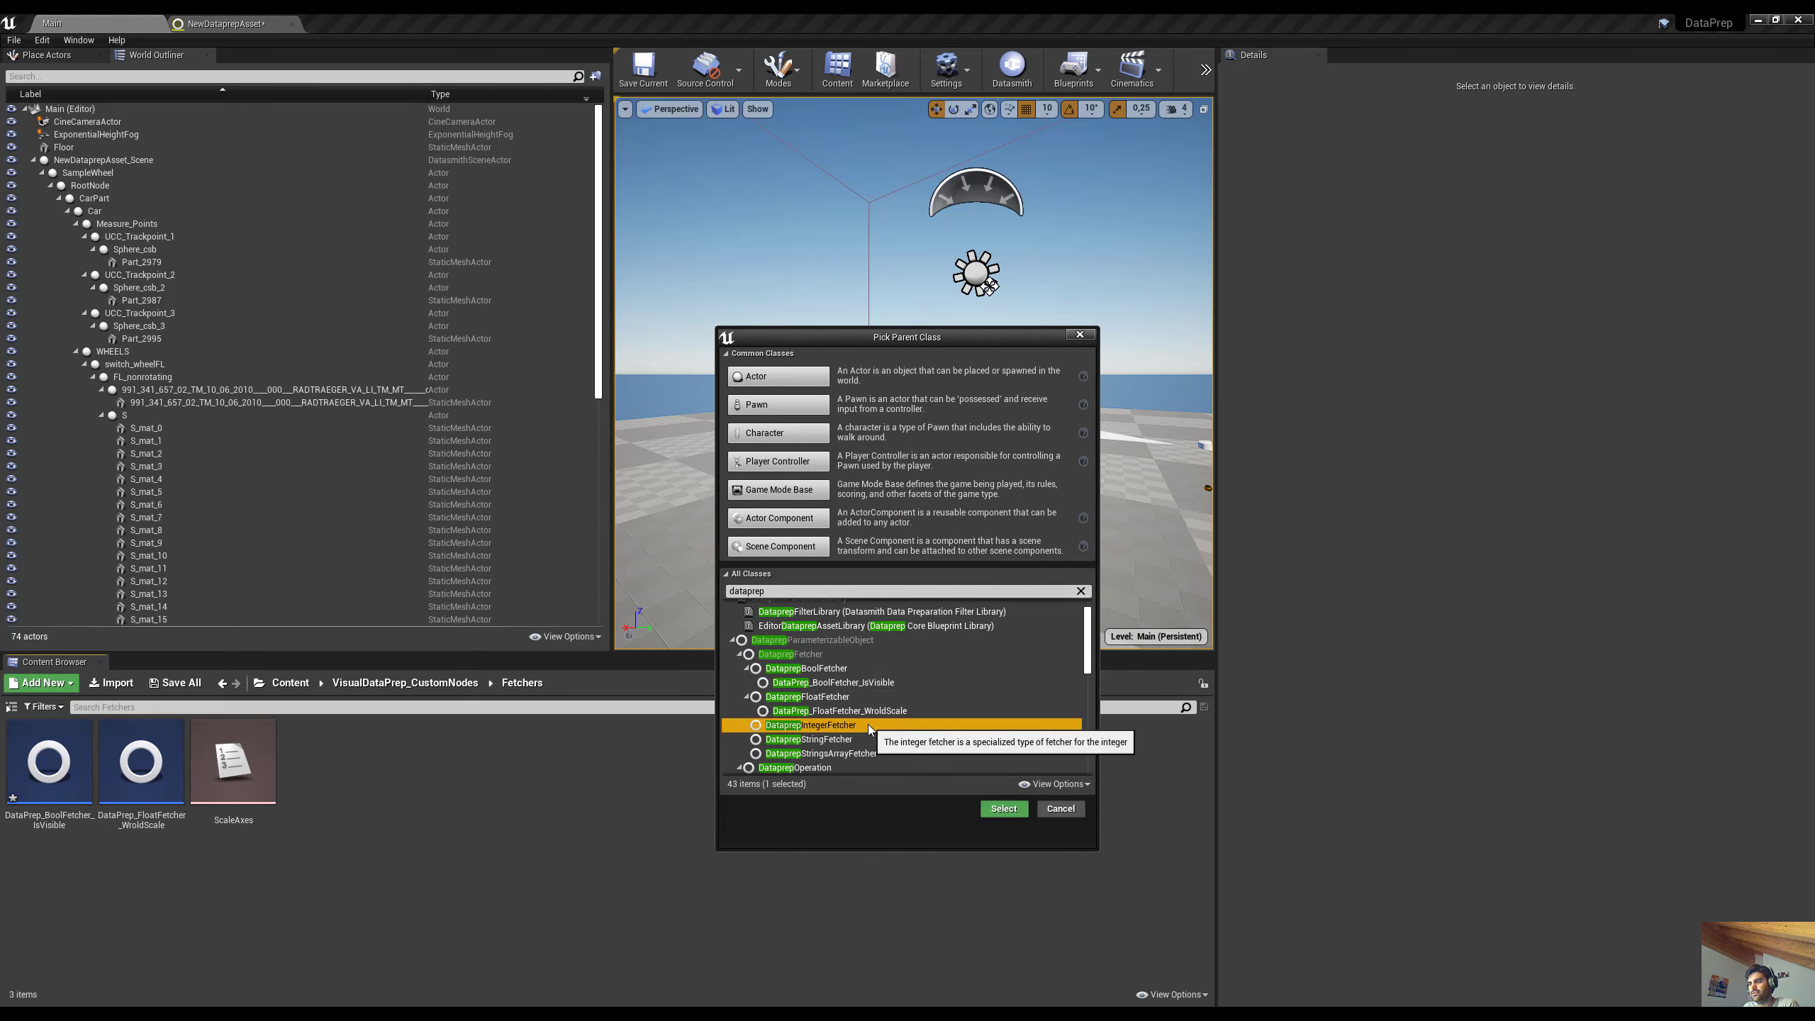
{"action": "left_click", "coordinate": [1006, 809]}
Name the new integer fetcher blueprint DataPrep_IntFetcher_LightMapRes
{"action": "key", "text": "BackSpace"}
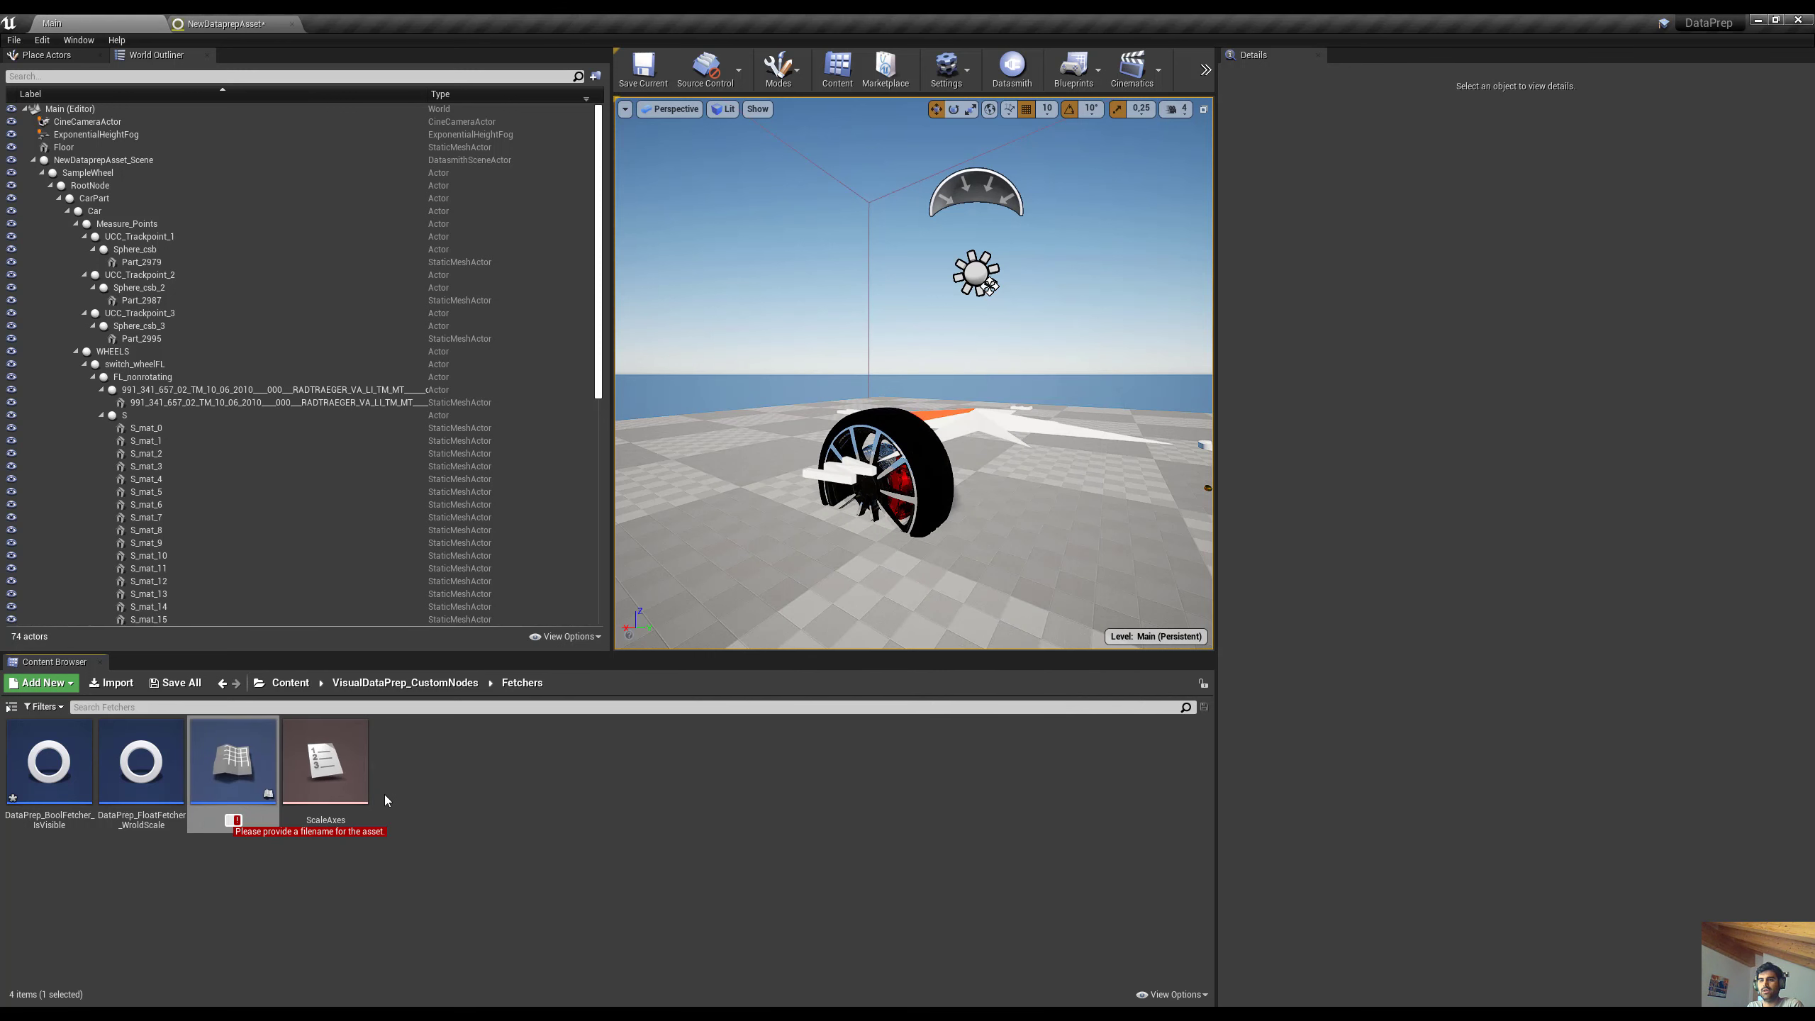
{"action": "type", "text": "DataPrep_"}
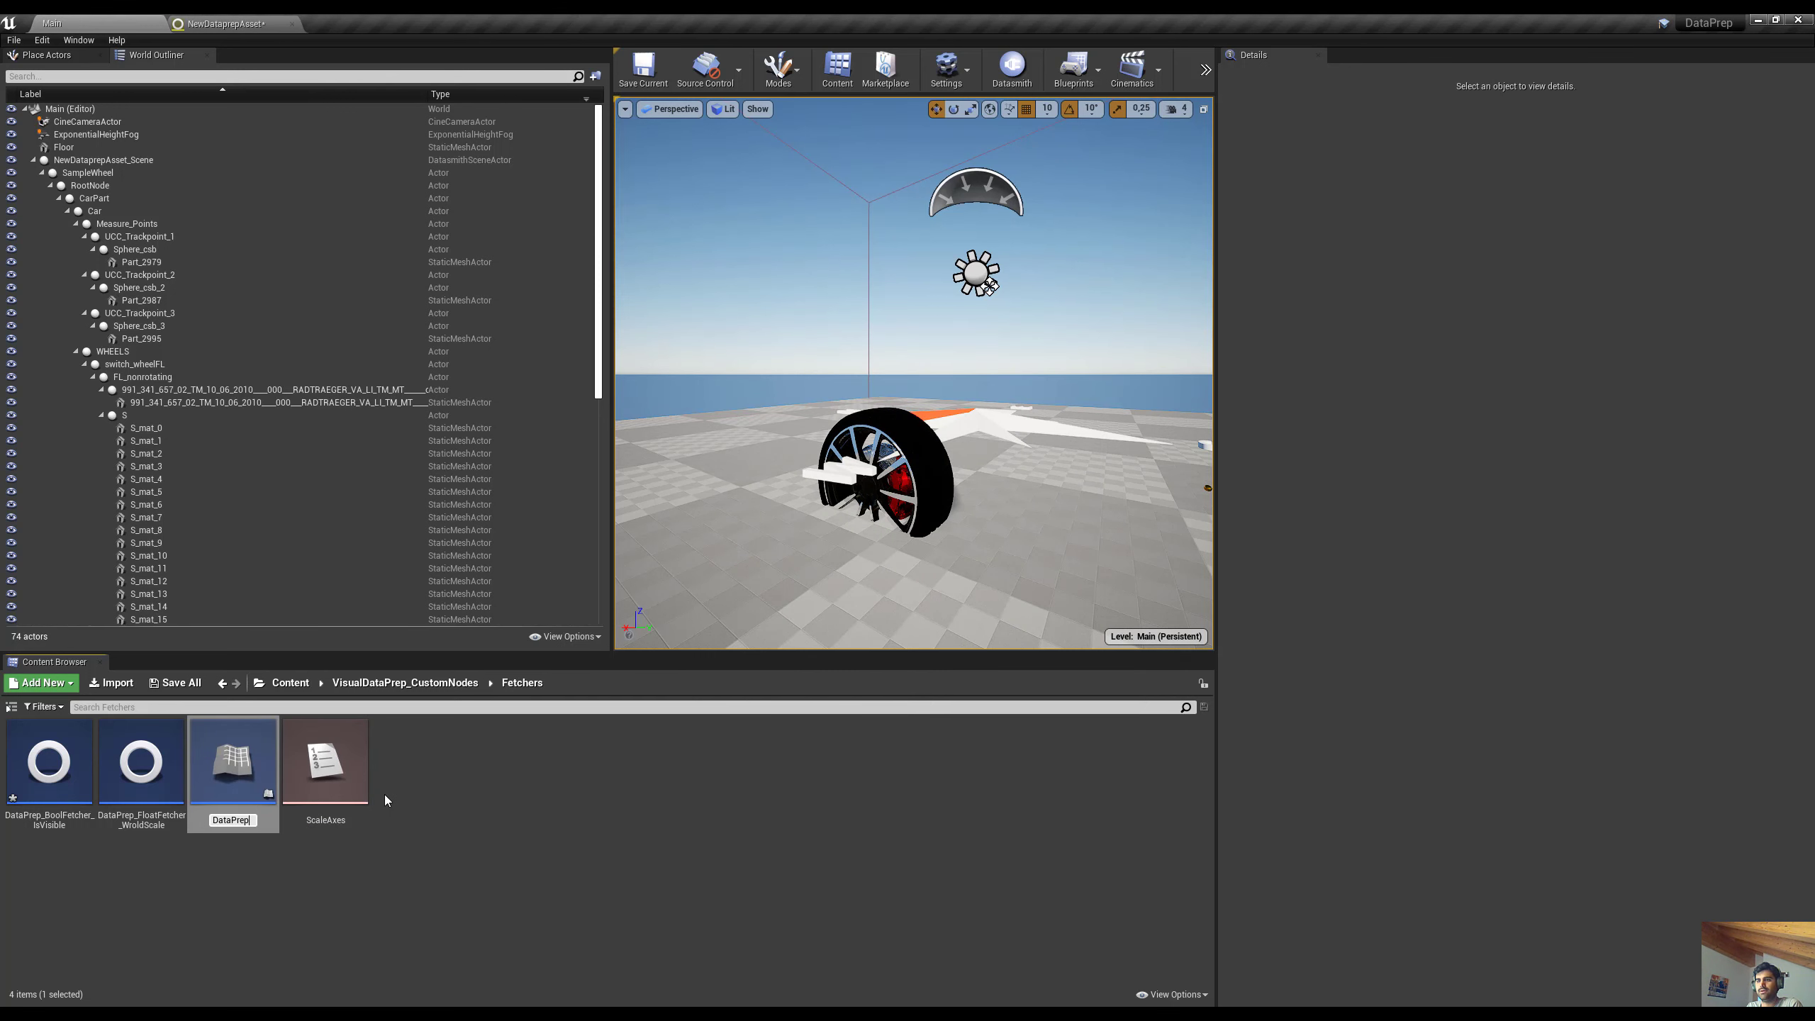
{"action": "type", "text": "IntFetcher_"}
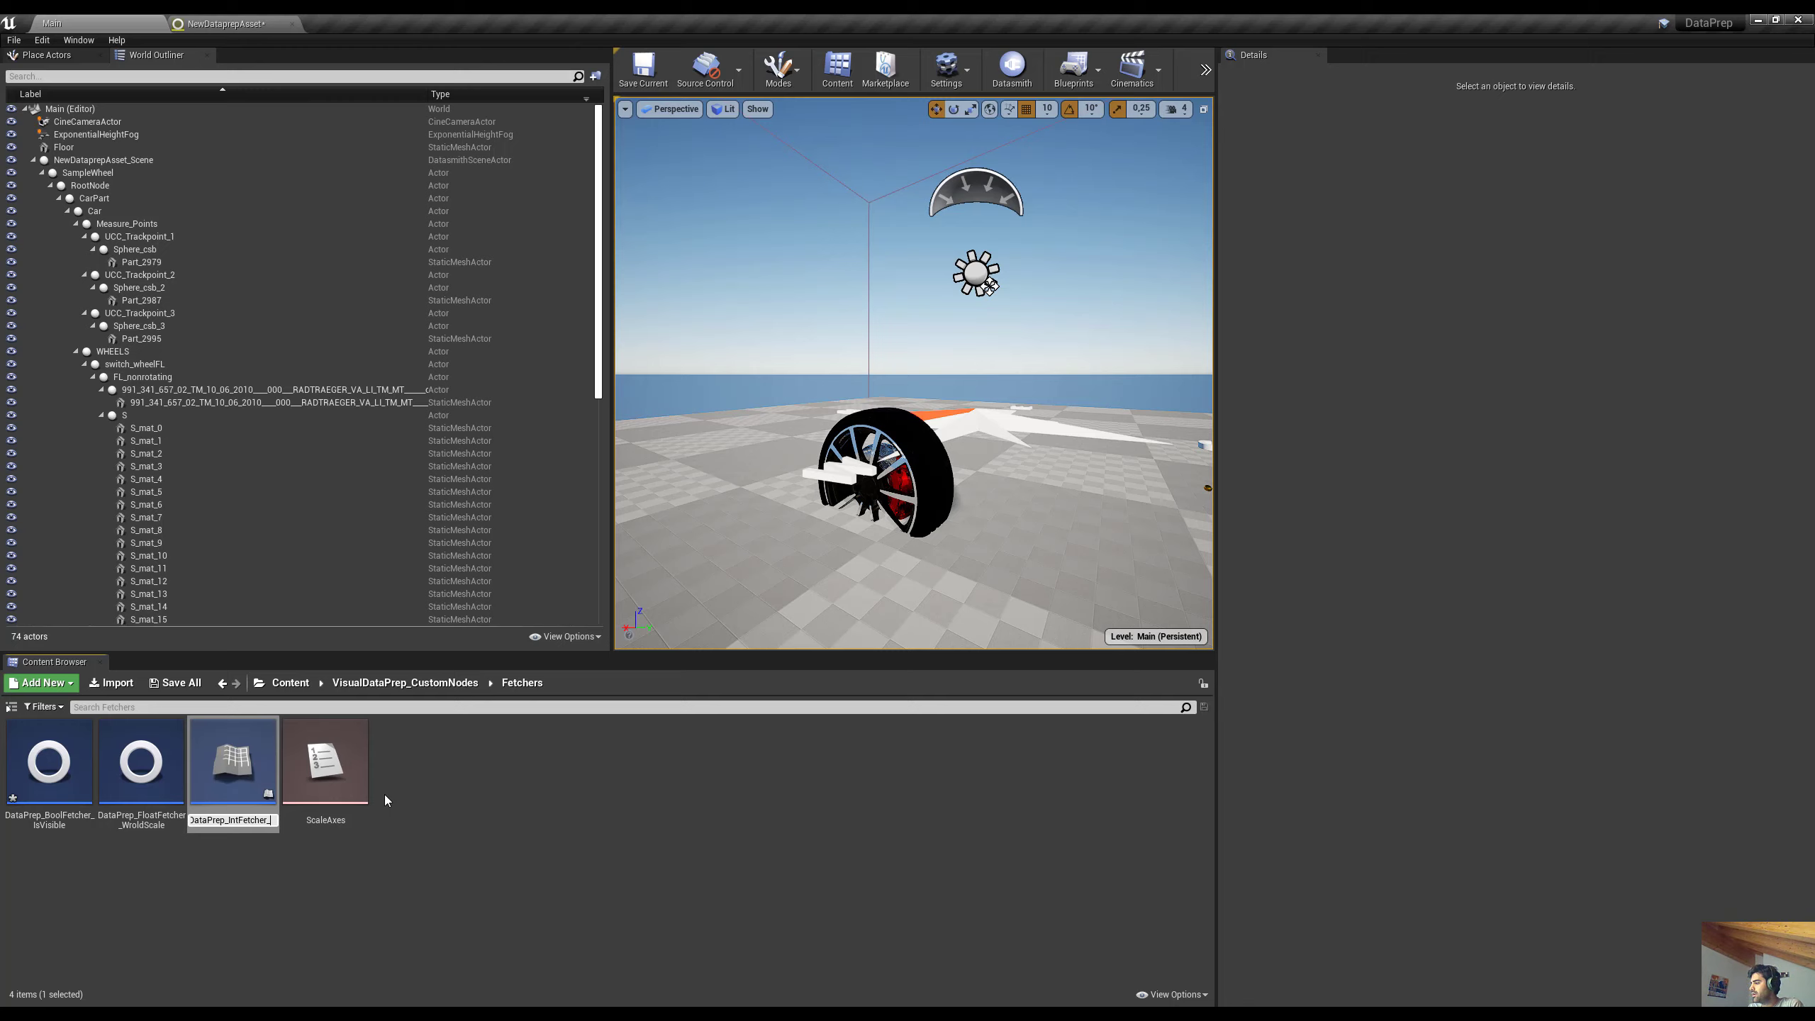
{"action": "type", "text": "LightMapRes"}
{"action": "key", "text": "Return"}
{"action": "left_click", "coordinate": [422, 827]}
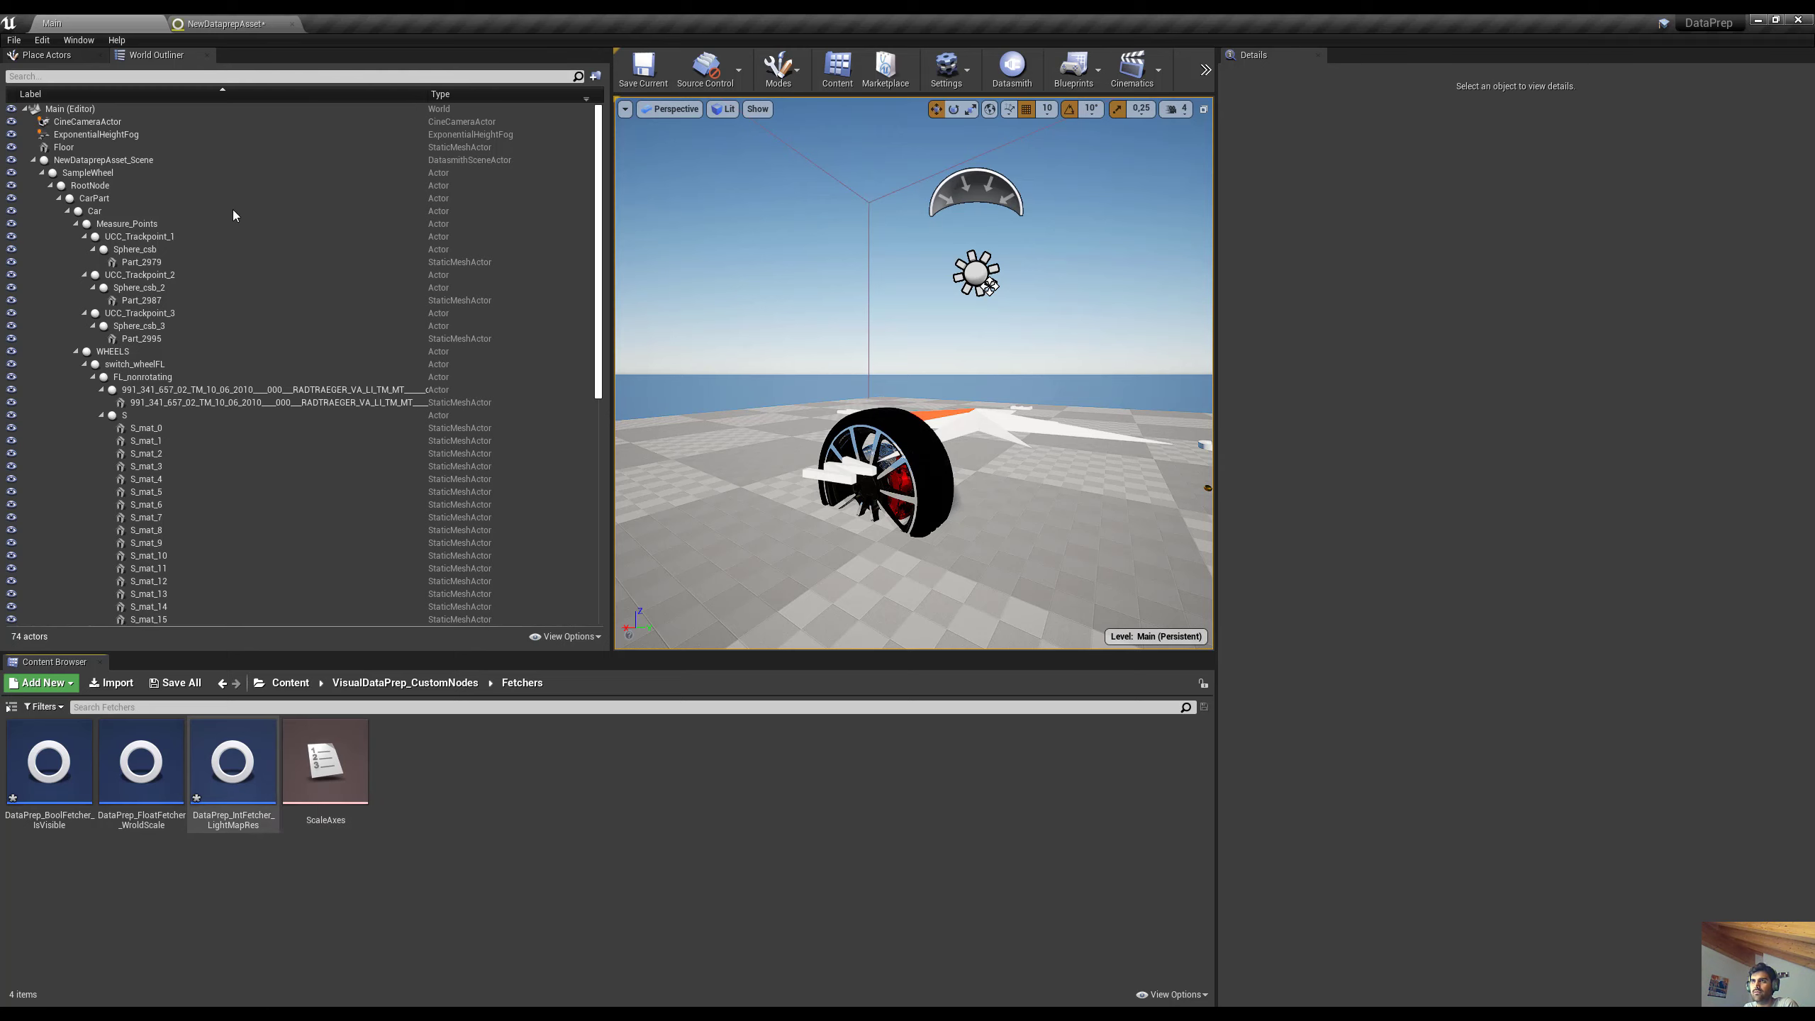
Examine the Overridden Light Map Res setting in the details of the S_mat_2 actor in NewDataprepAsset
{"action": "left_click", "coordinate": [212, 21]}
{"action": "left_click", "coordinate": [819, 450]}
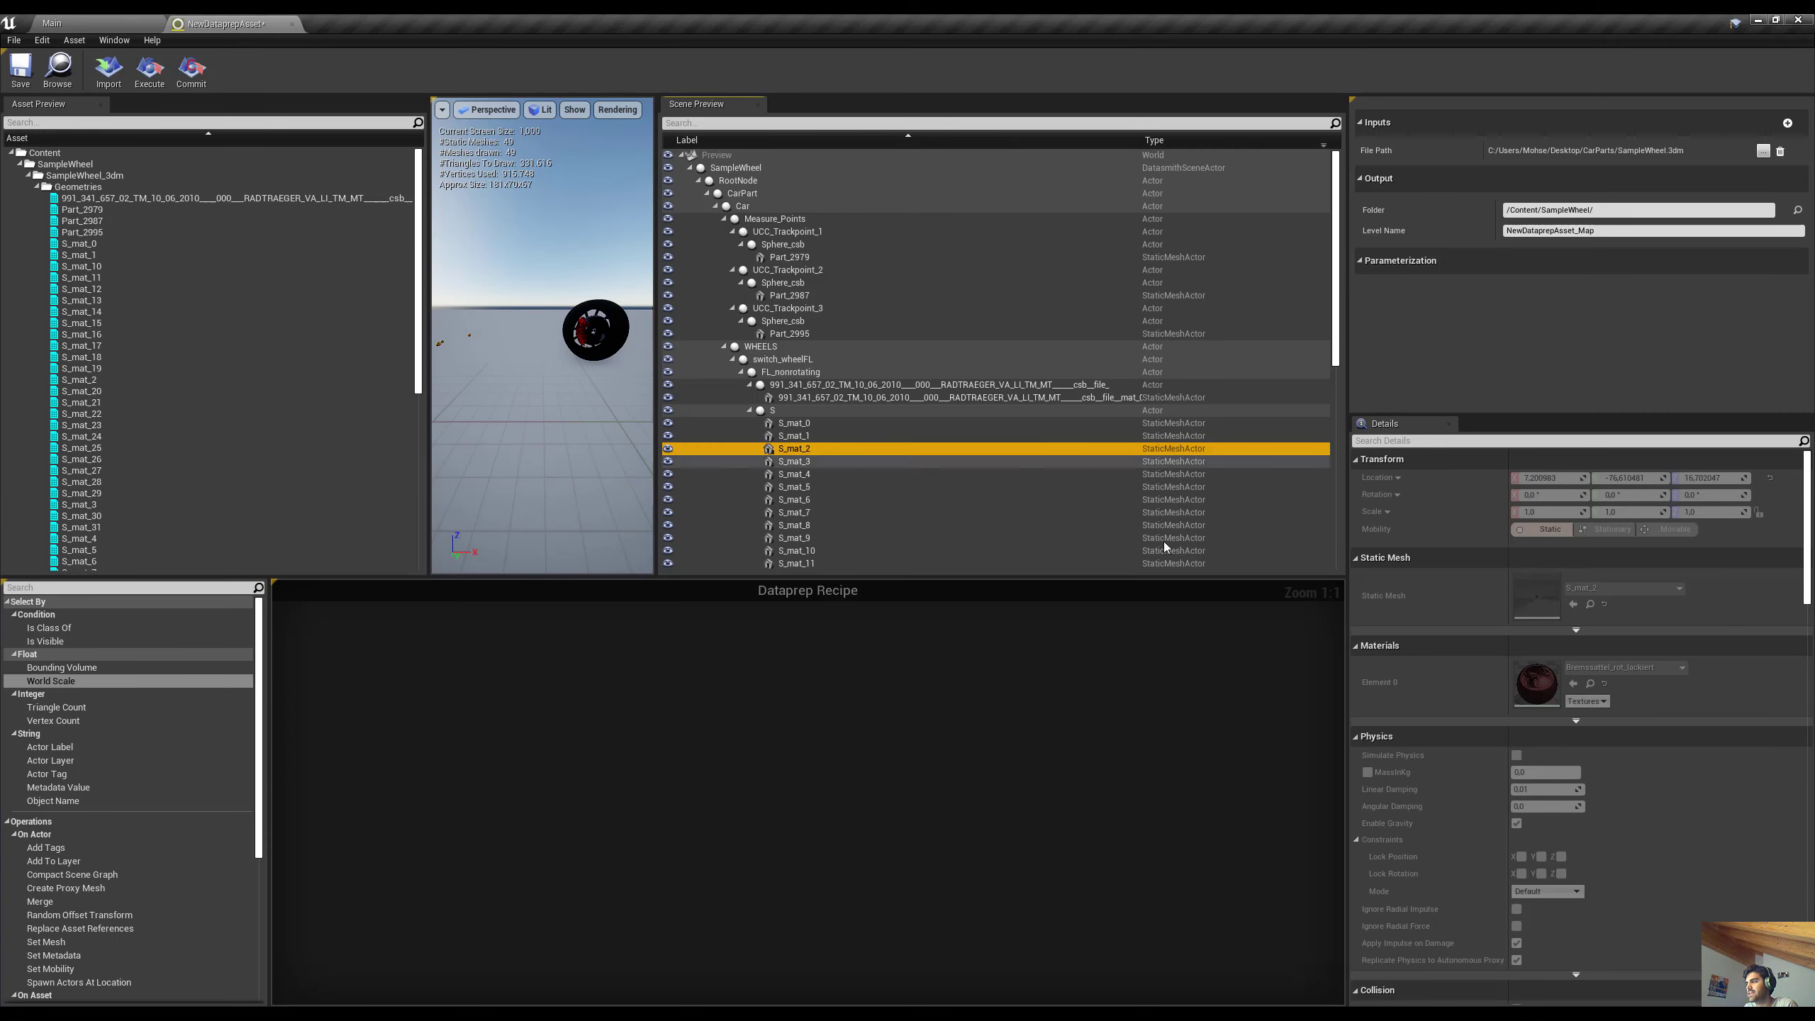
{"action": "scroll", "coordinate": [1432, 618], "scroll_direction": "down", "scroll_amount": 6}
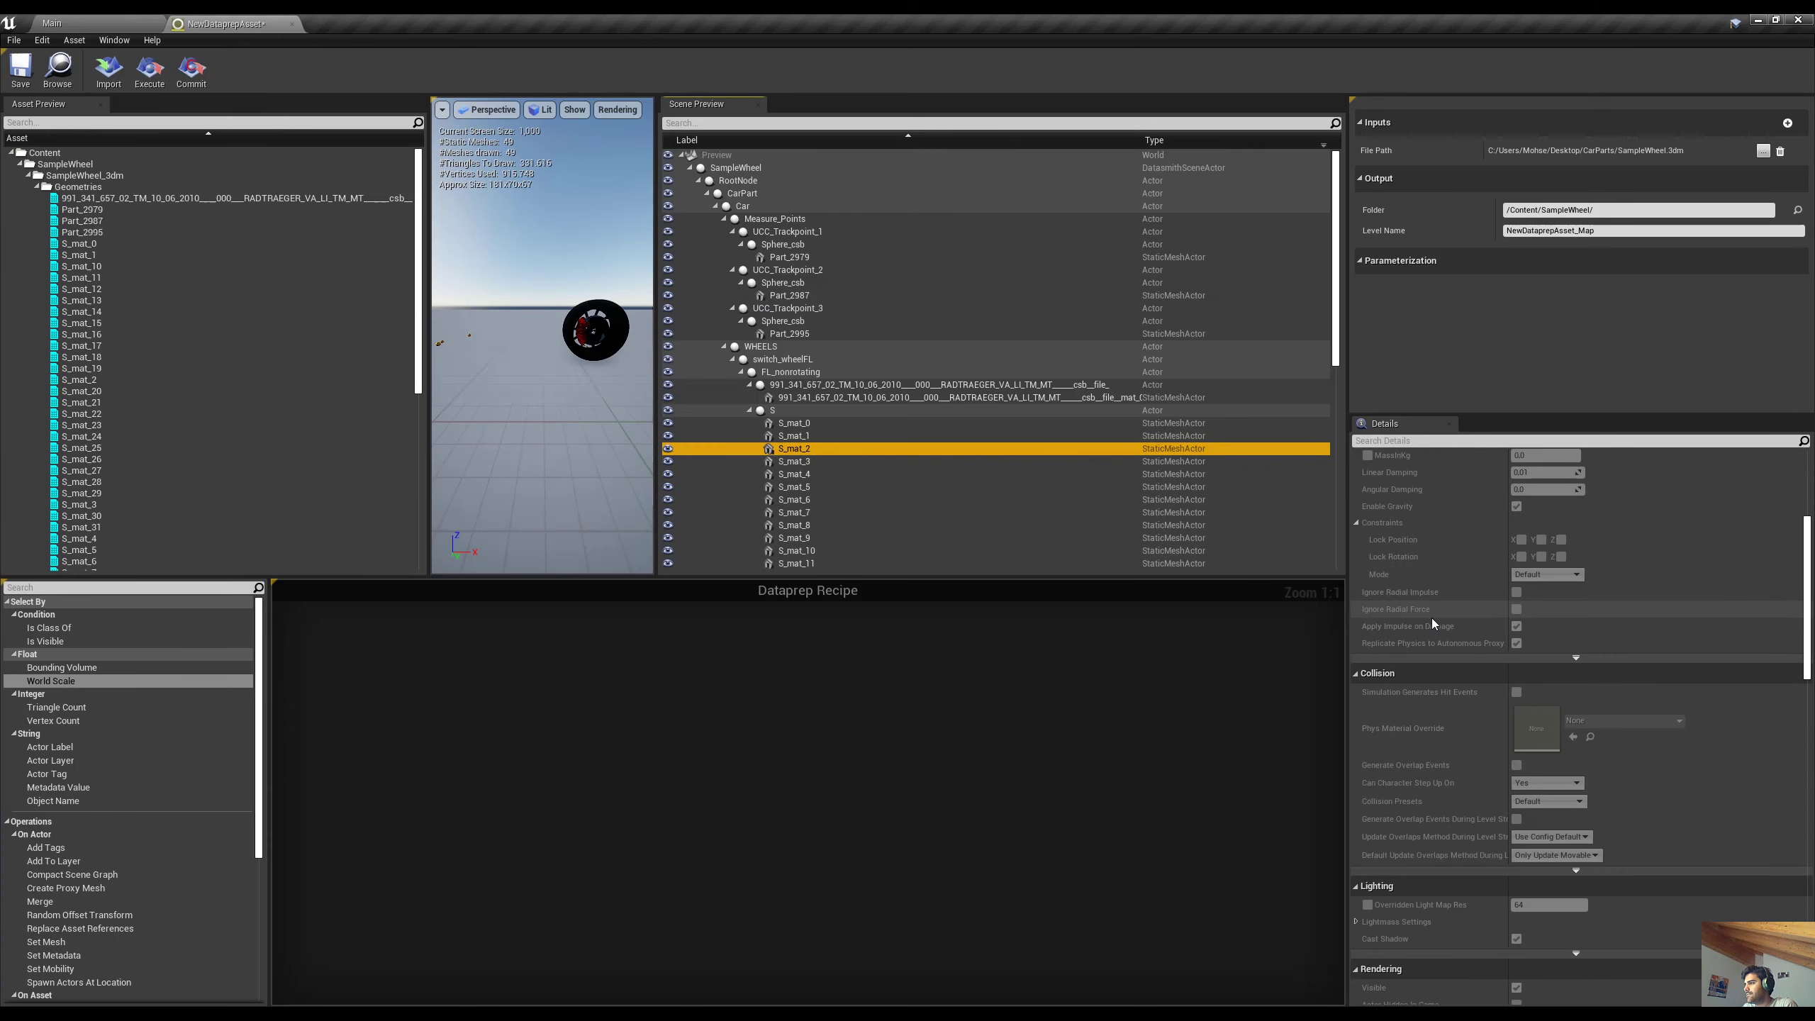
{"action": "scroll", "coordinate": [1432, 618], "scroll_direction": "down", "scroll_amount": 2}
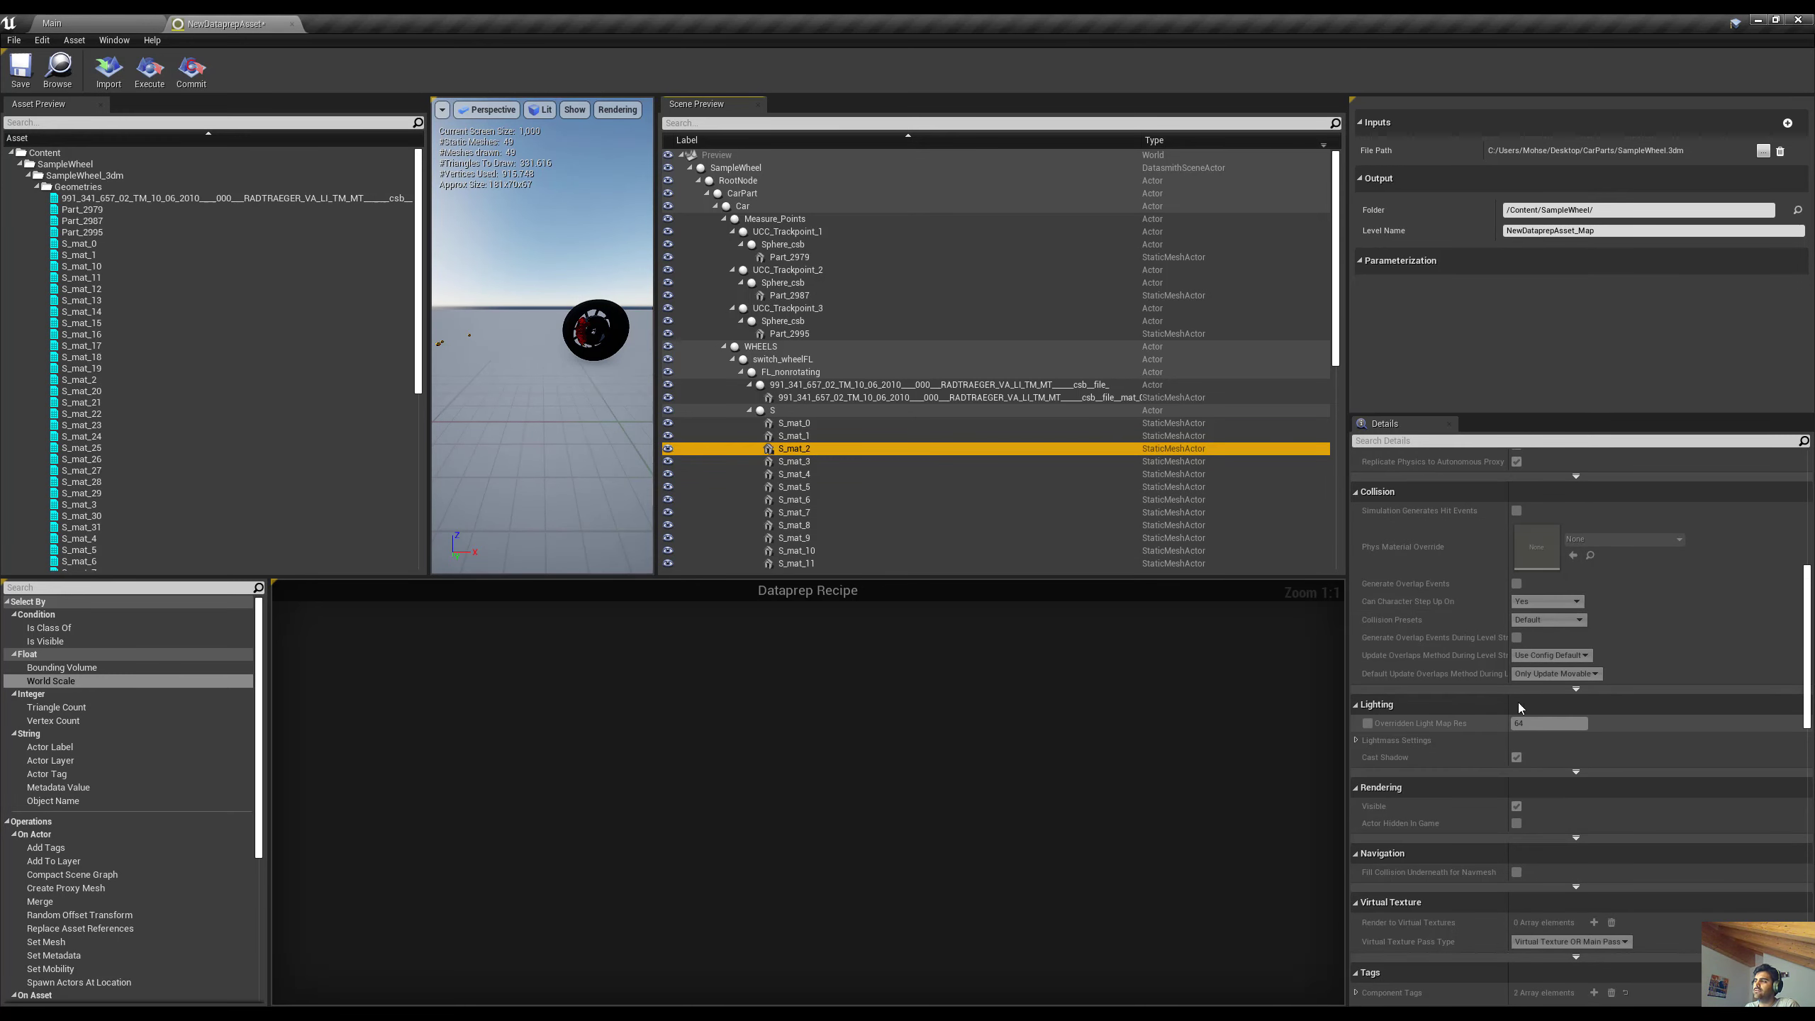
Open the DataPrep_IntFetcher_LightMapRes blueprint and override its Fetch function
{"action": "left_click", "coordinate": [67, 19]}
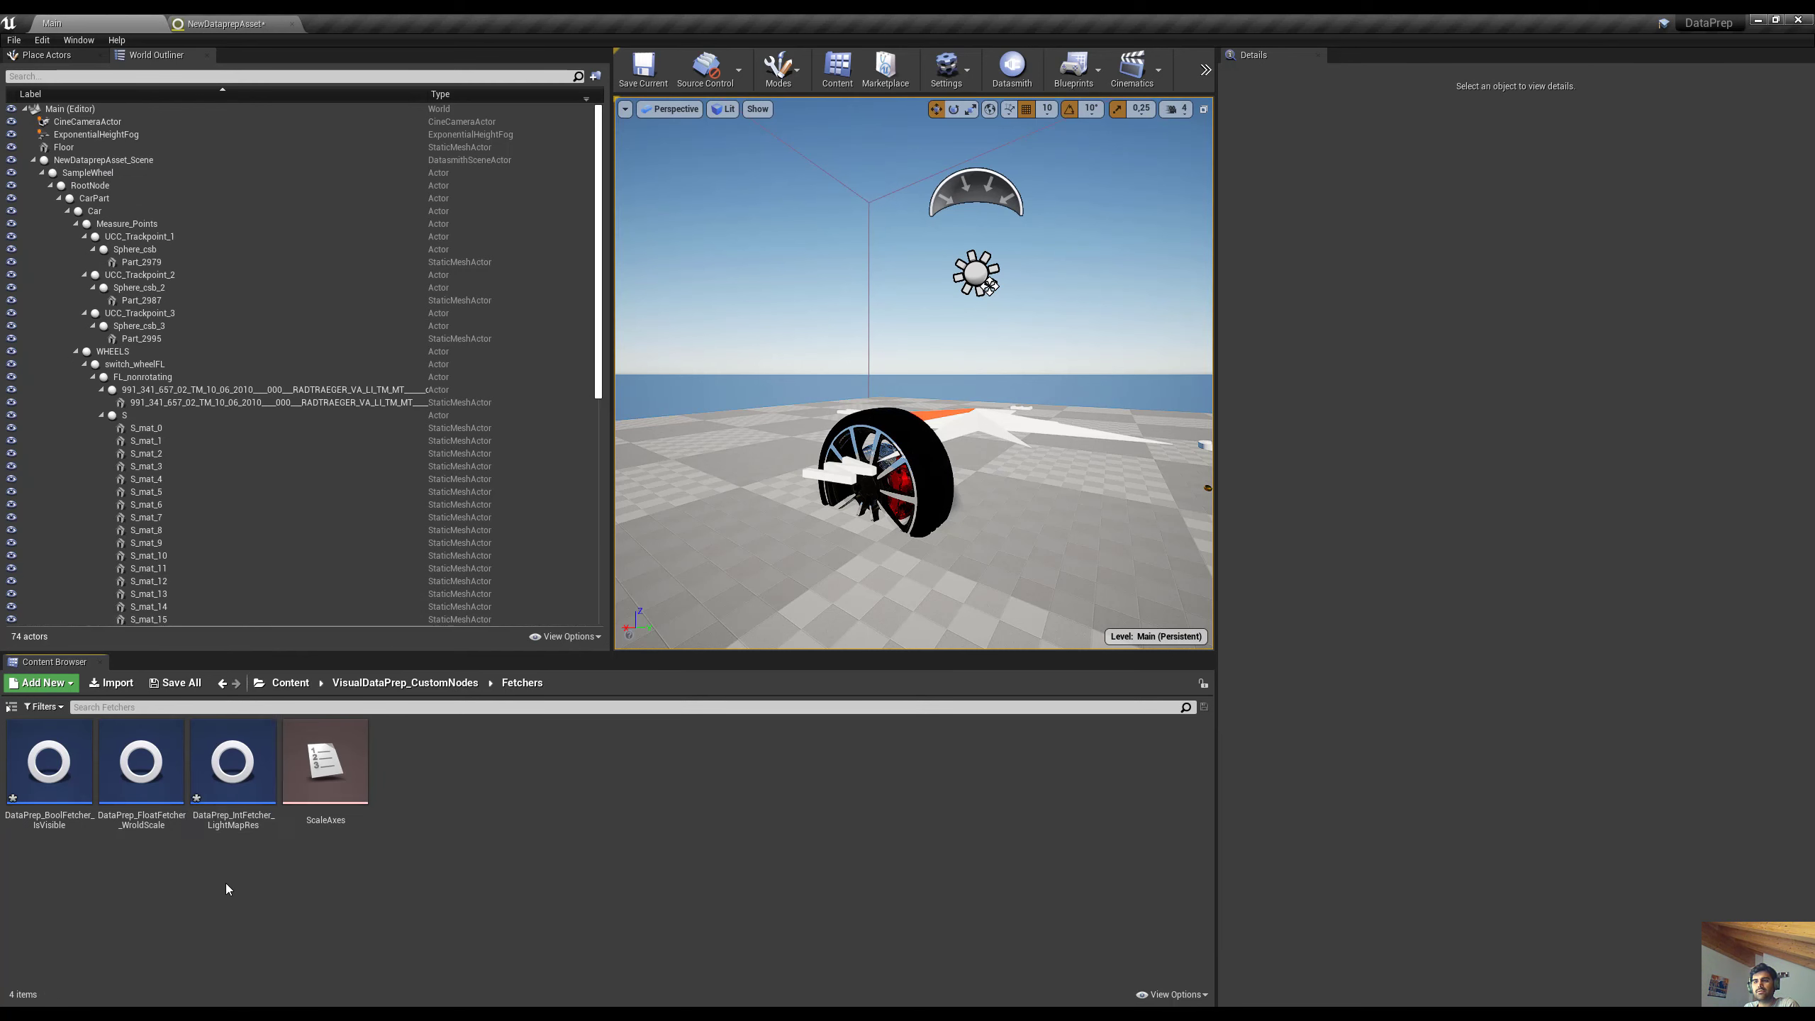
{"action": "left_click", "coordinate": [233, 766]}
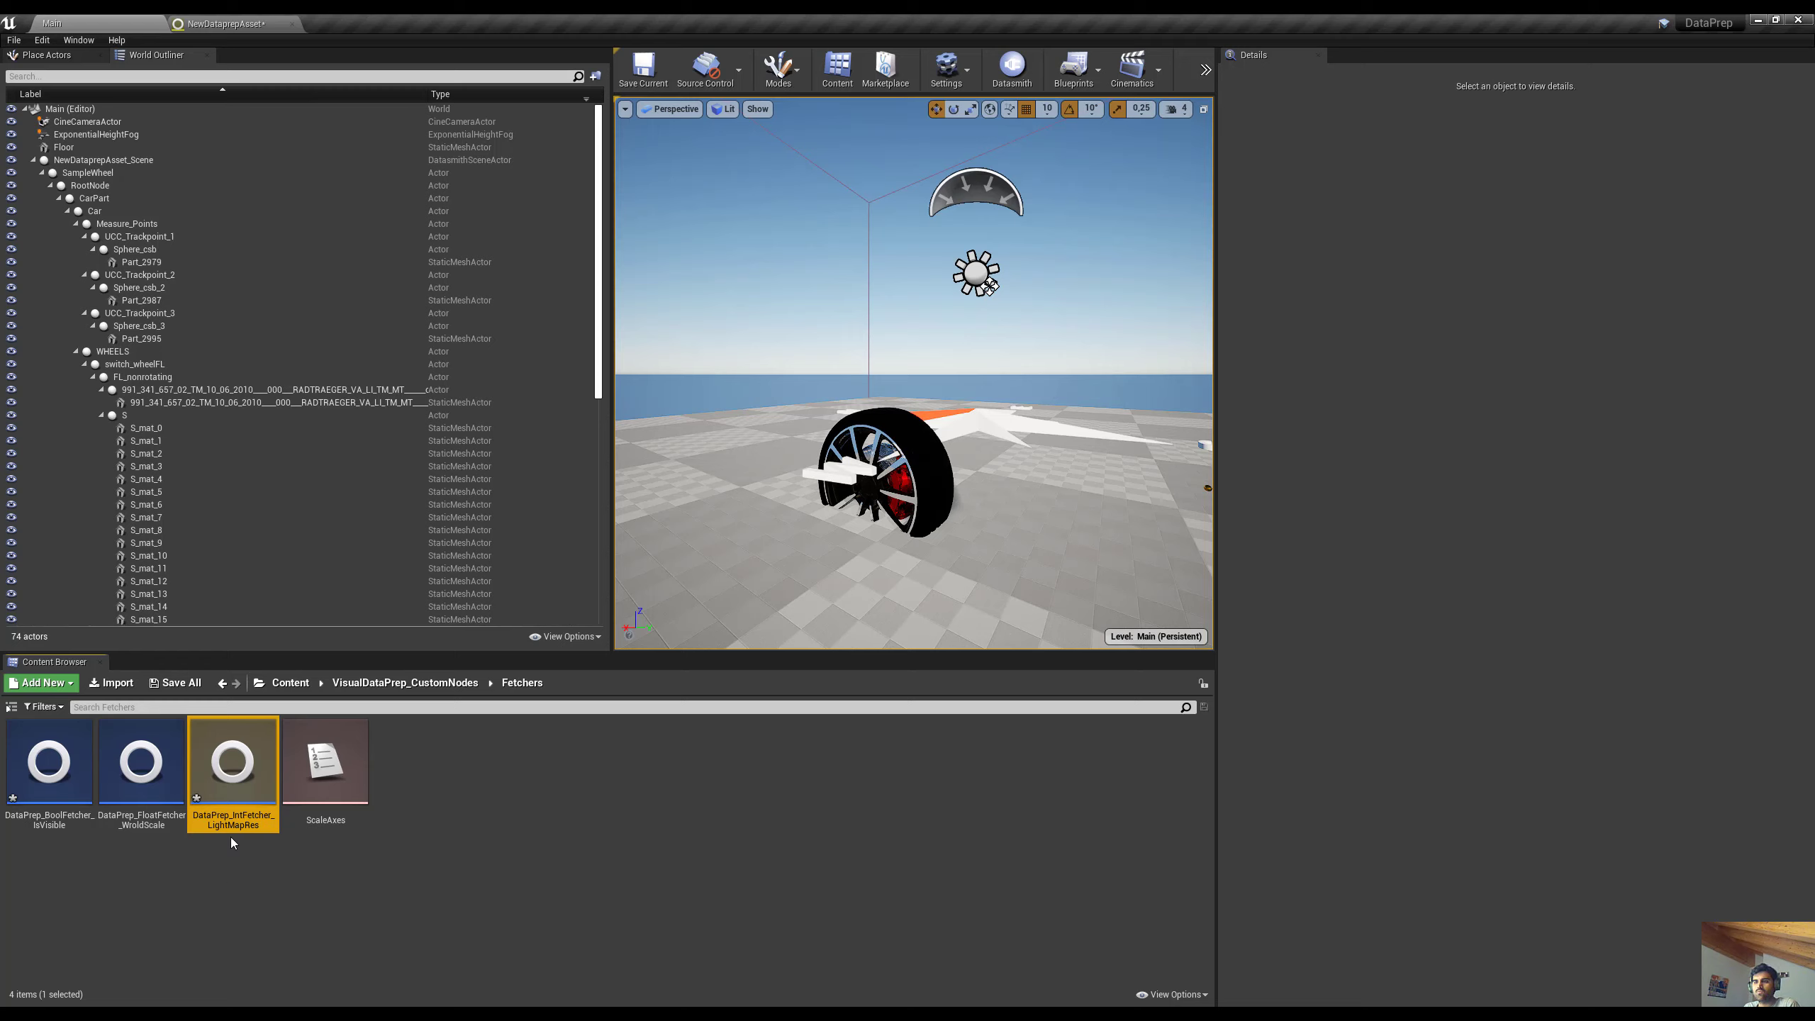
{"action": "double_click", "coordinate": [234, 769]}
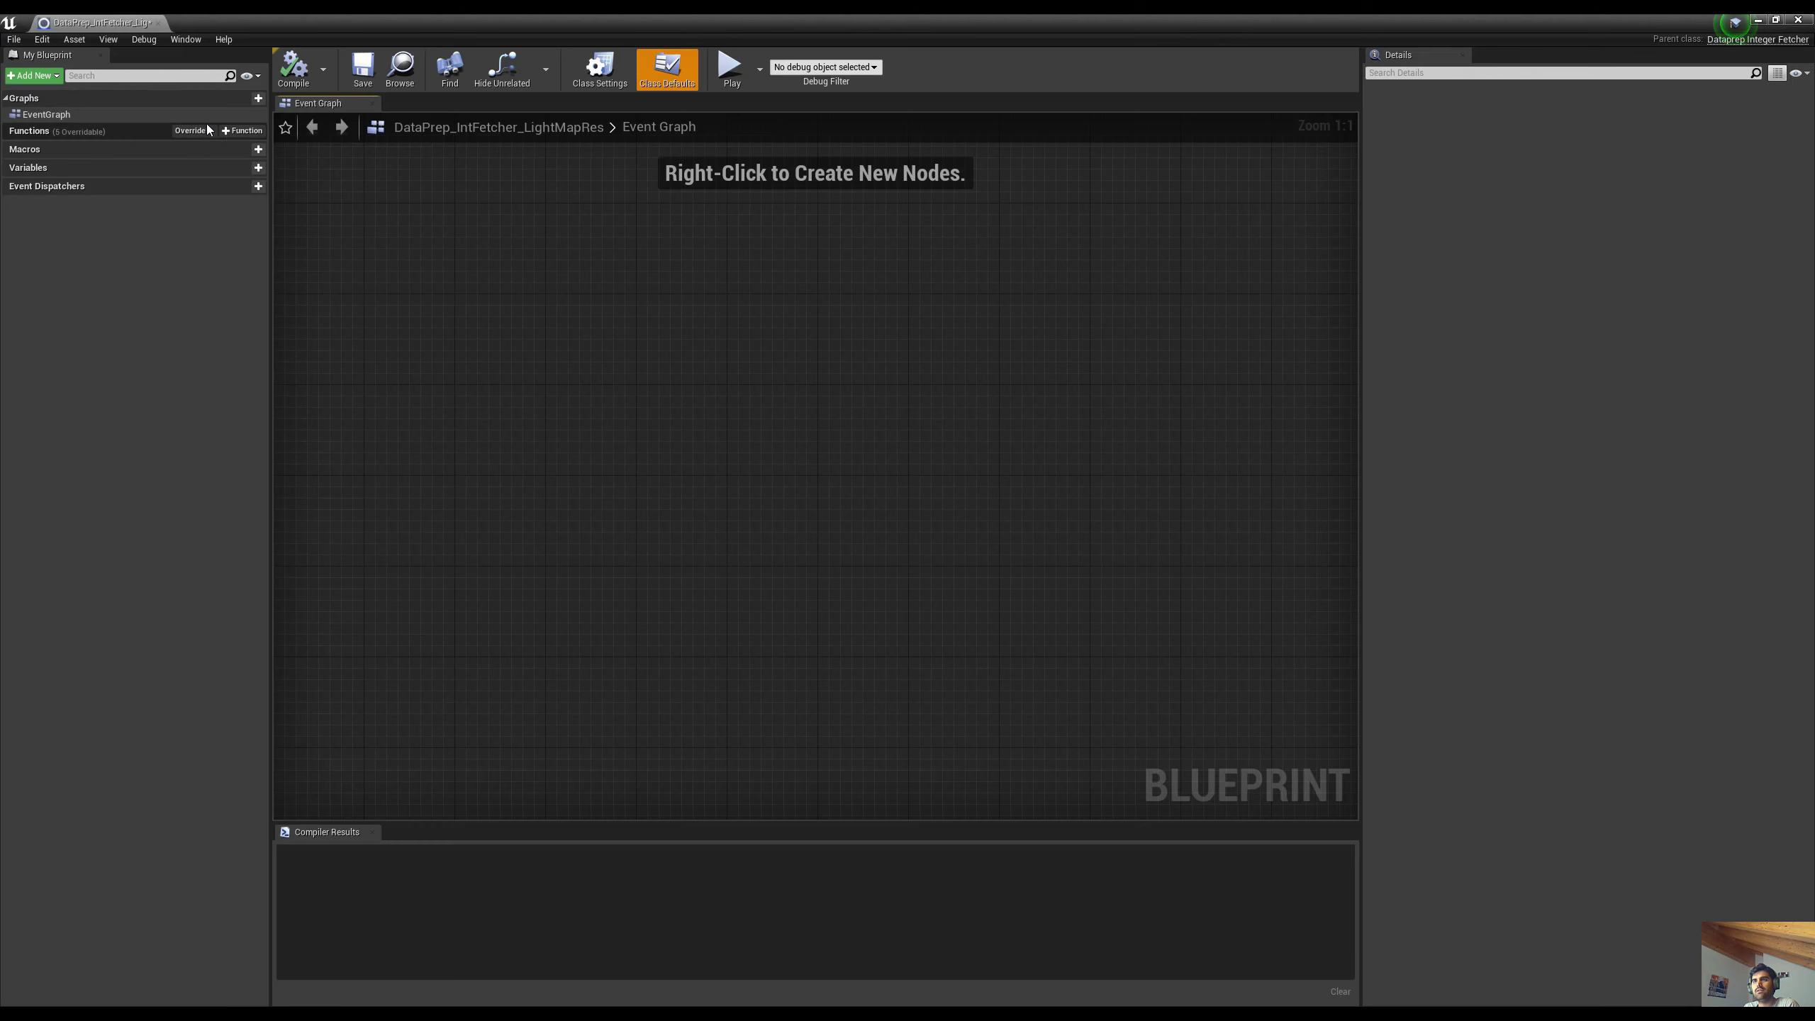
{"action": "left_click", "coordinate": [191, 131]}
{"action": "left_click", "coordinate": [208, 159]}
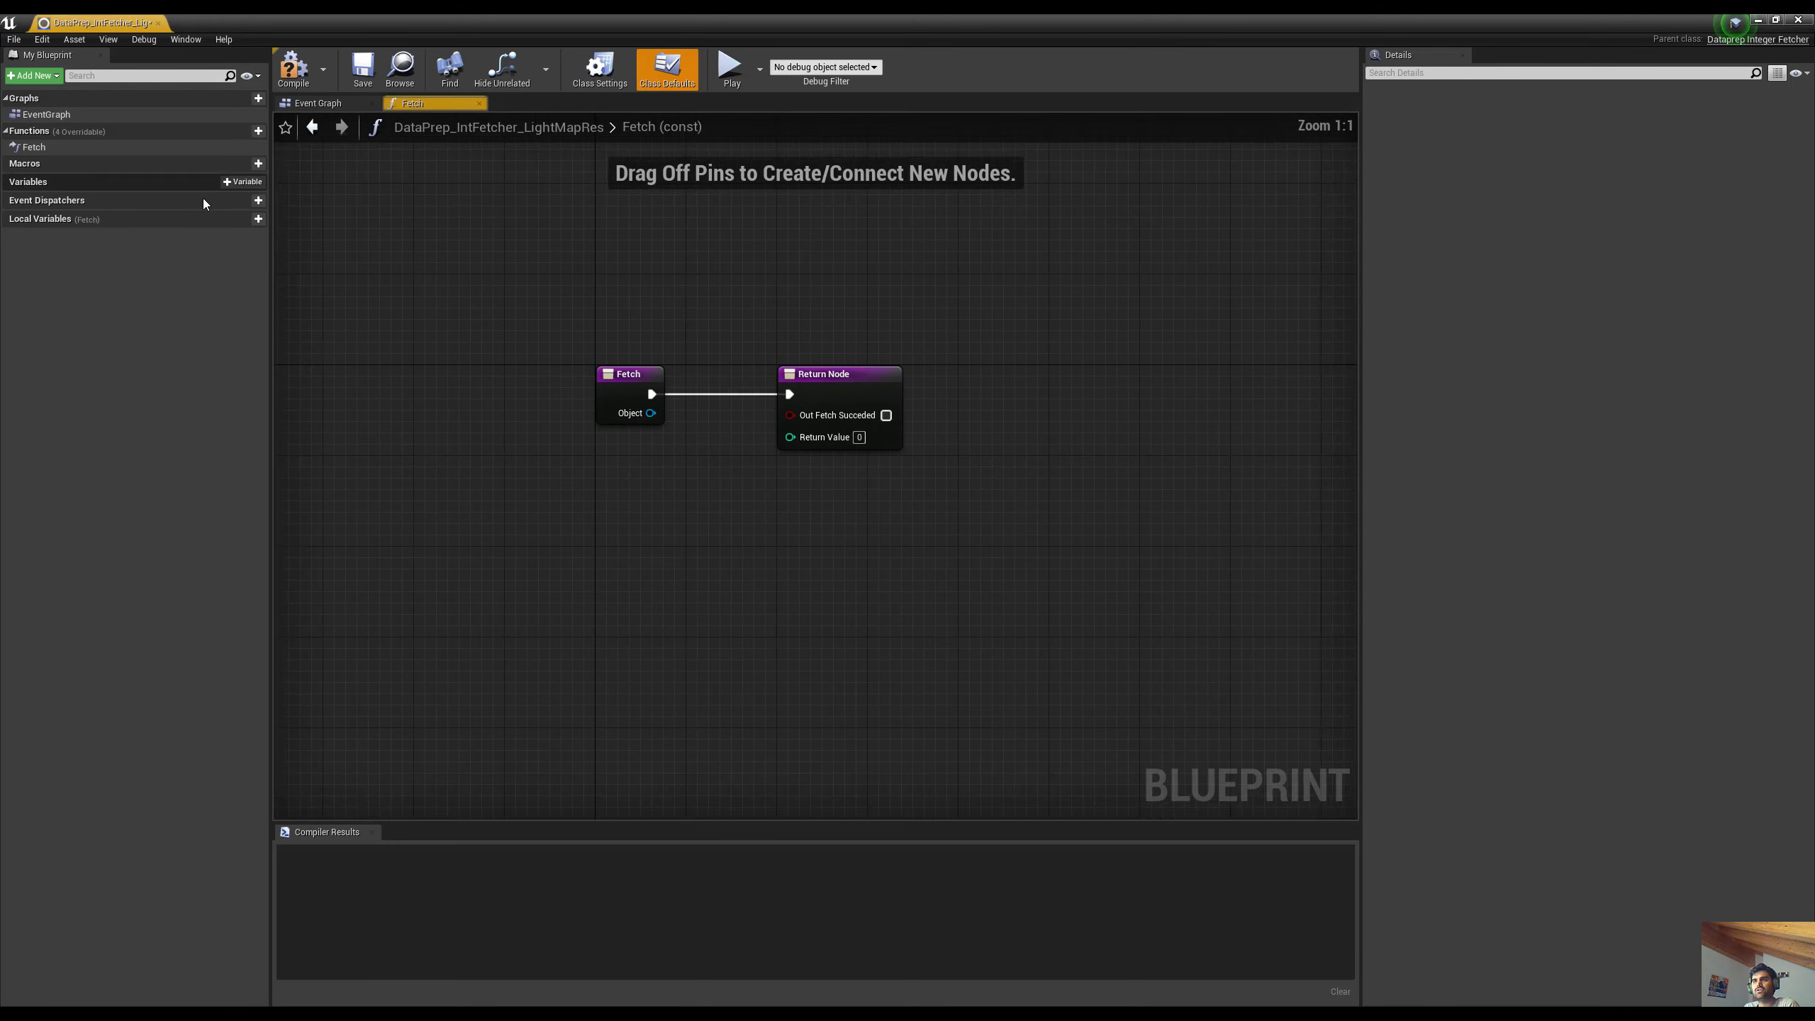
Break the link between the Fetch and Return nodes and move the two nodes farther apart
{"action": "left_click_drag", "start_coordinate": [783, 495], "coordinate": [486, 477]}
{"action": "left_click", "coordinate": [784, 495], "text": "alt"}
{"action": "right_click_drag", "start_coordinate": [279, 426], "coordinate": [433, 389]}
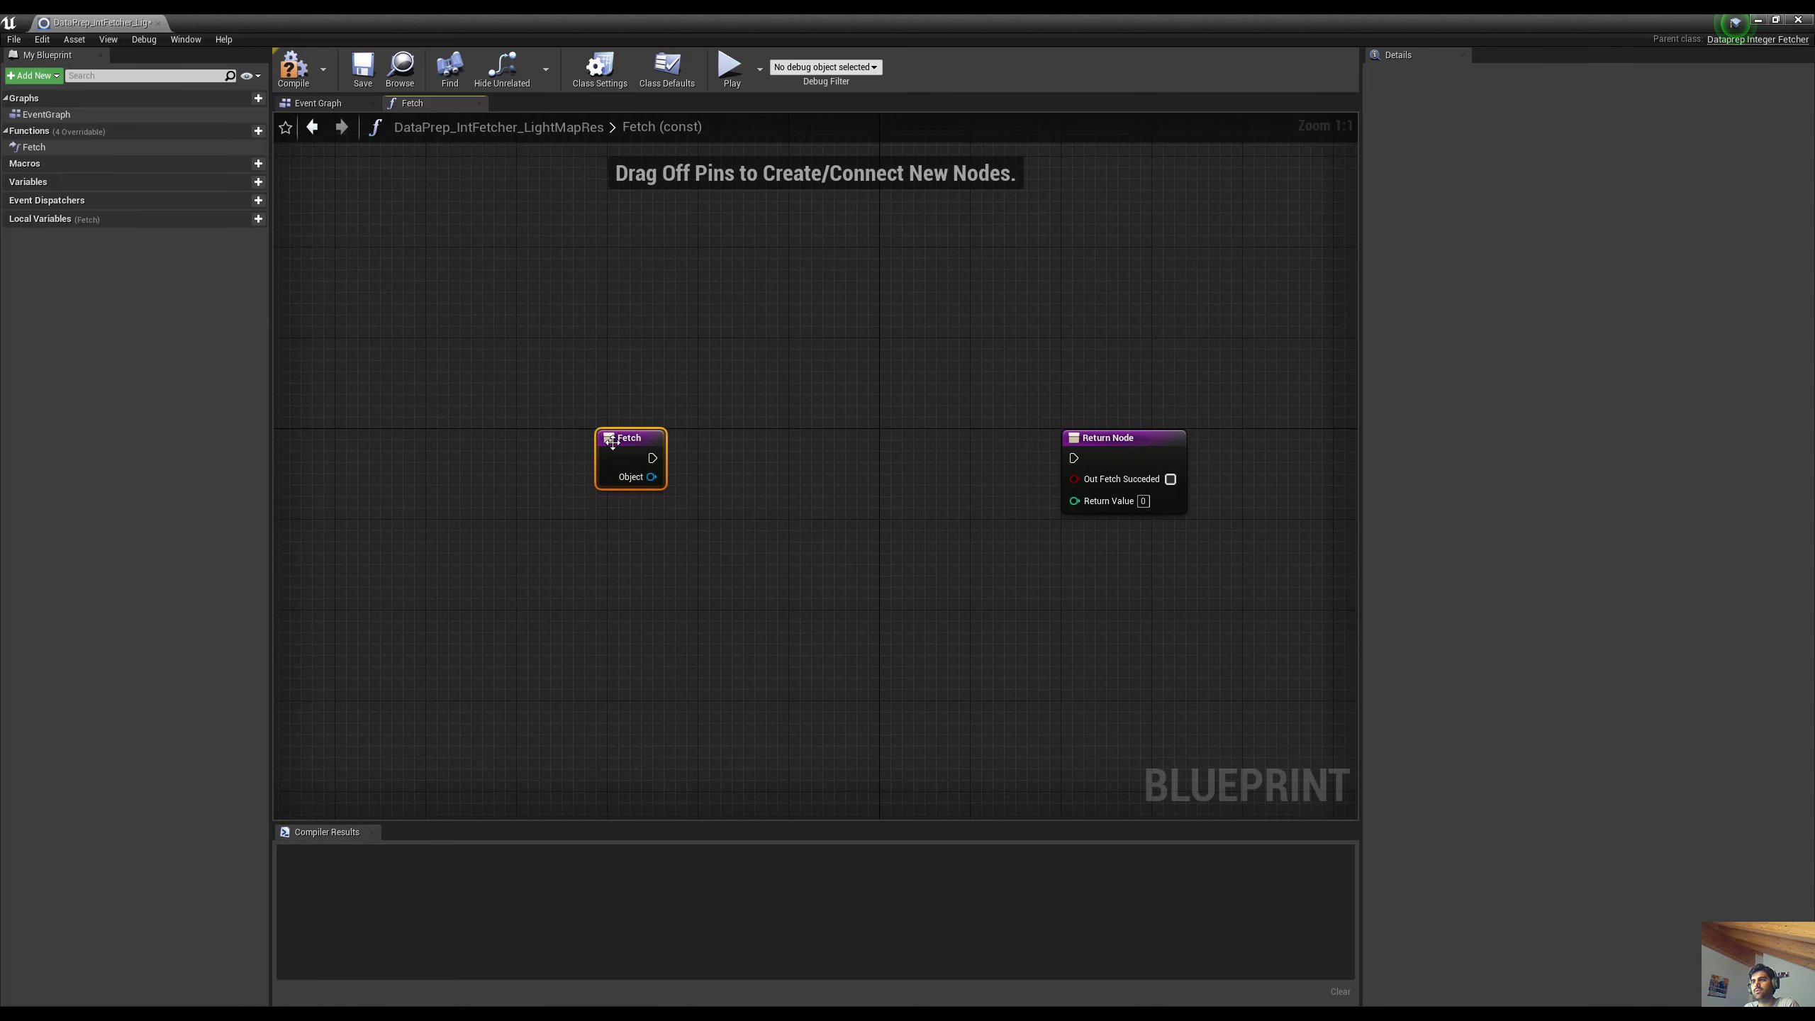
{"action": "left_click_drag", "start_coordinate": [612, 442], "coordinate": [490, 440]}
{"action": "right_click_drag", "start_coordinate": [490, 441], "coordinate": [551, 381]}
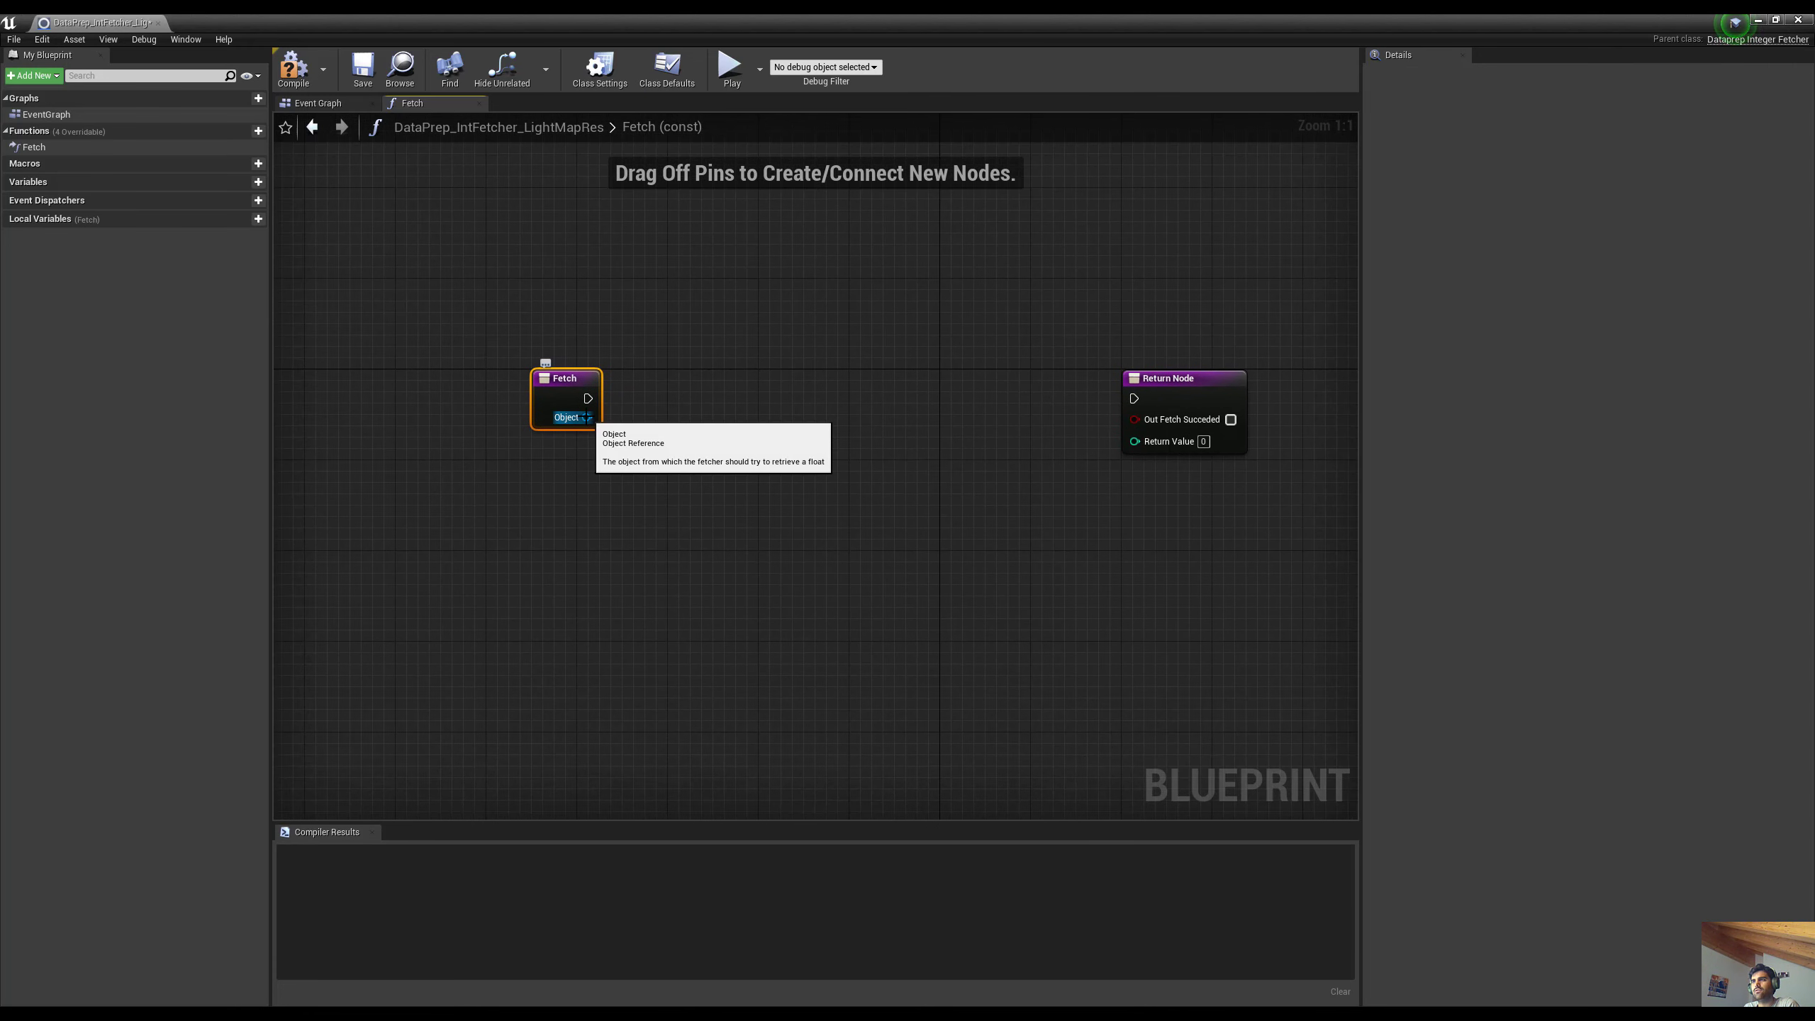
Add a Get Overridden Light Map Res node below the Fetch node, with context-sensitive filtering turned off for the search
{"action": "right_click", "coordinate": [743, 572]}
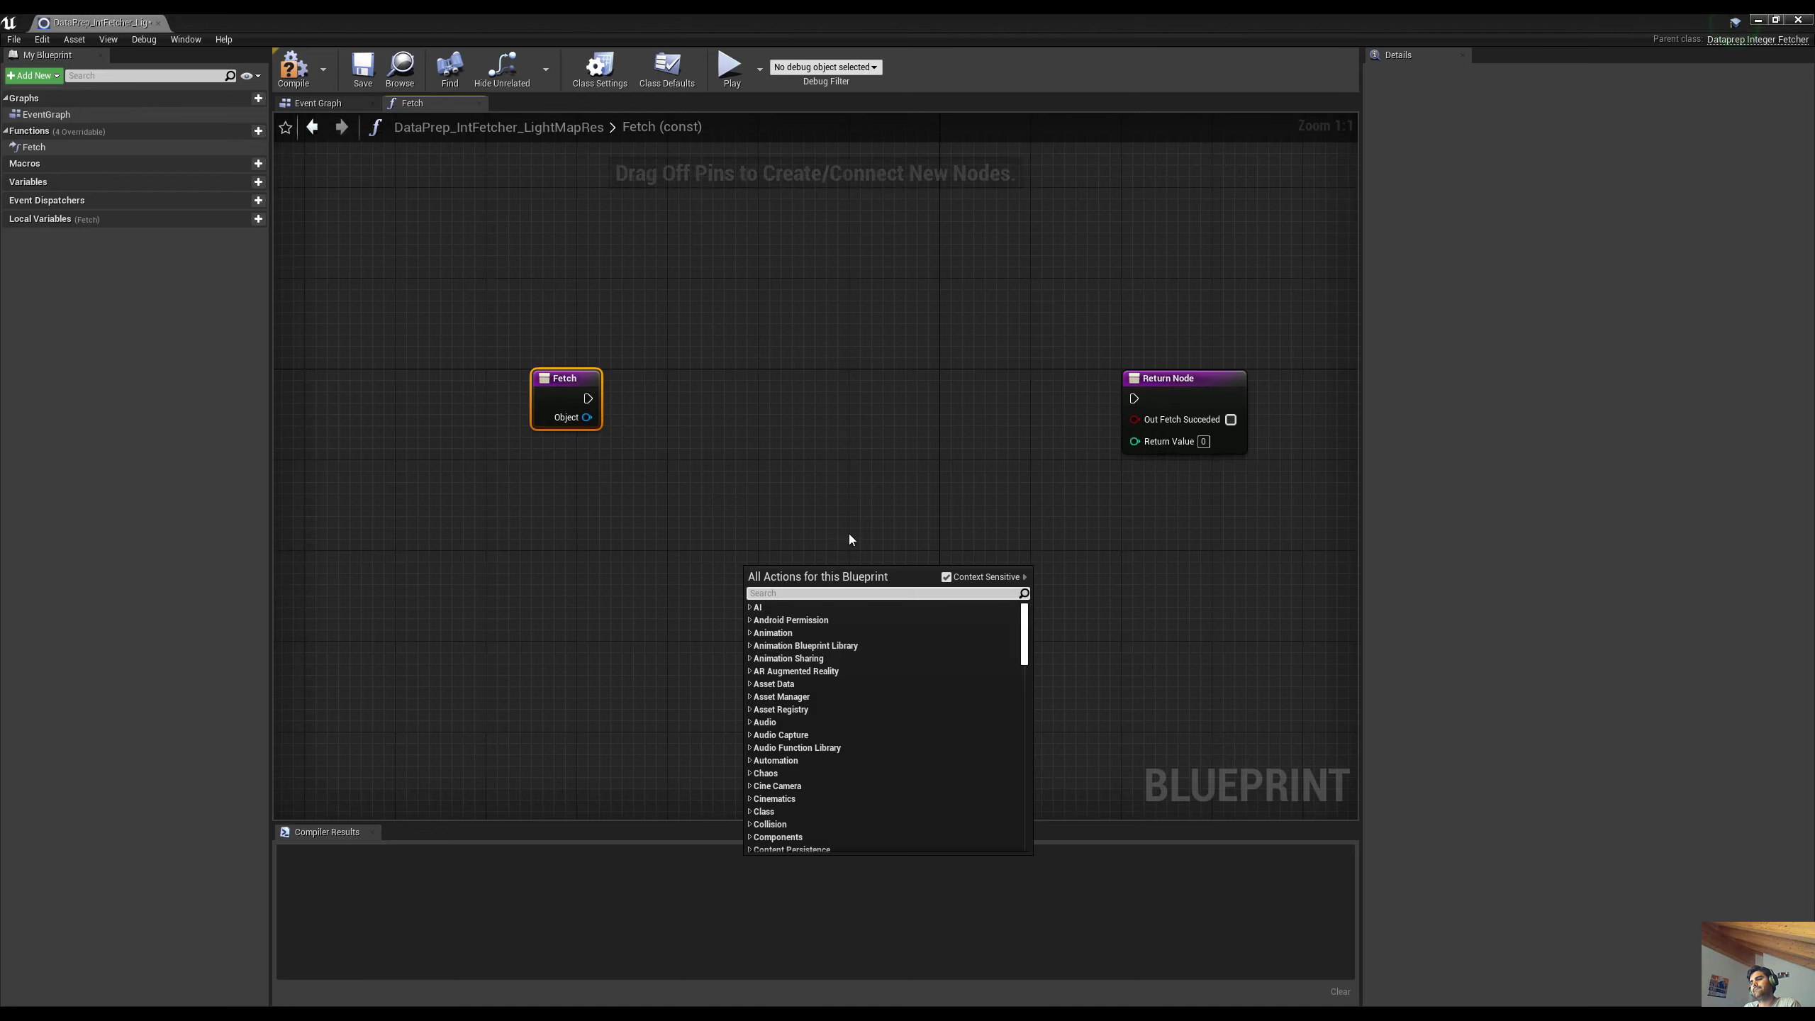
{"action": "left_click", "coordinate": [946, 578]}
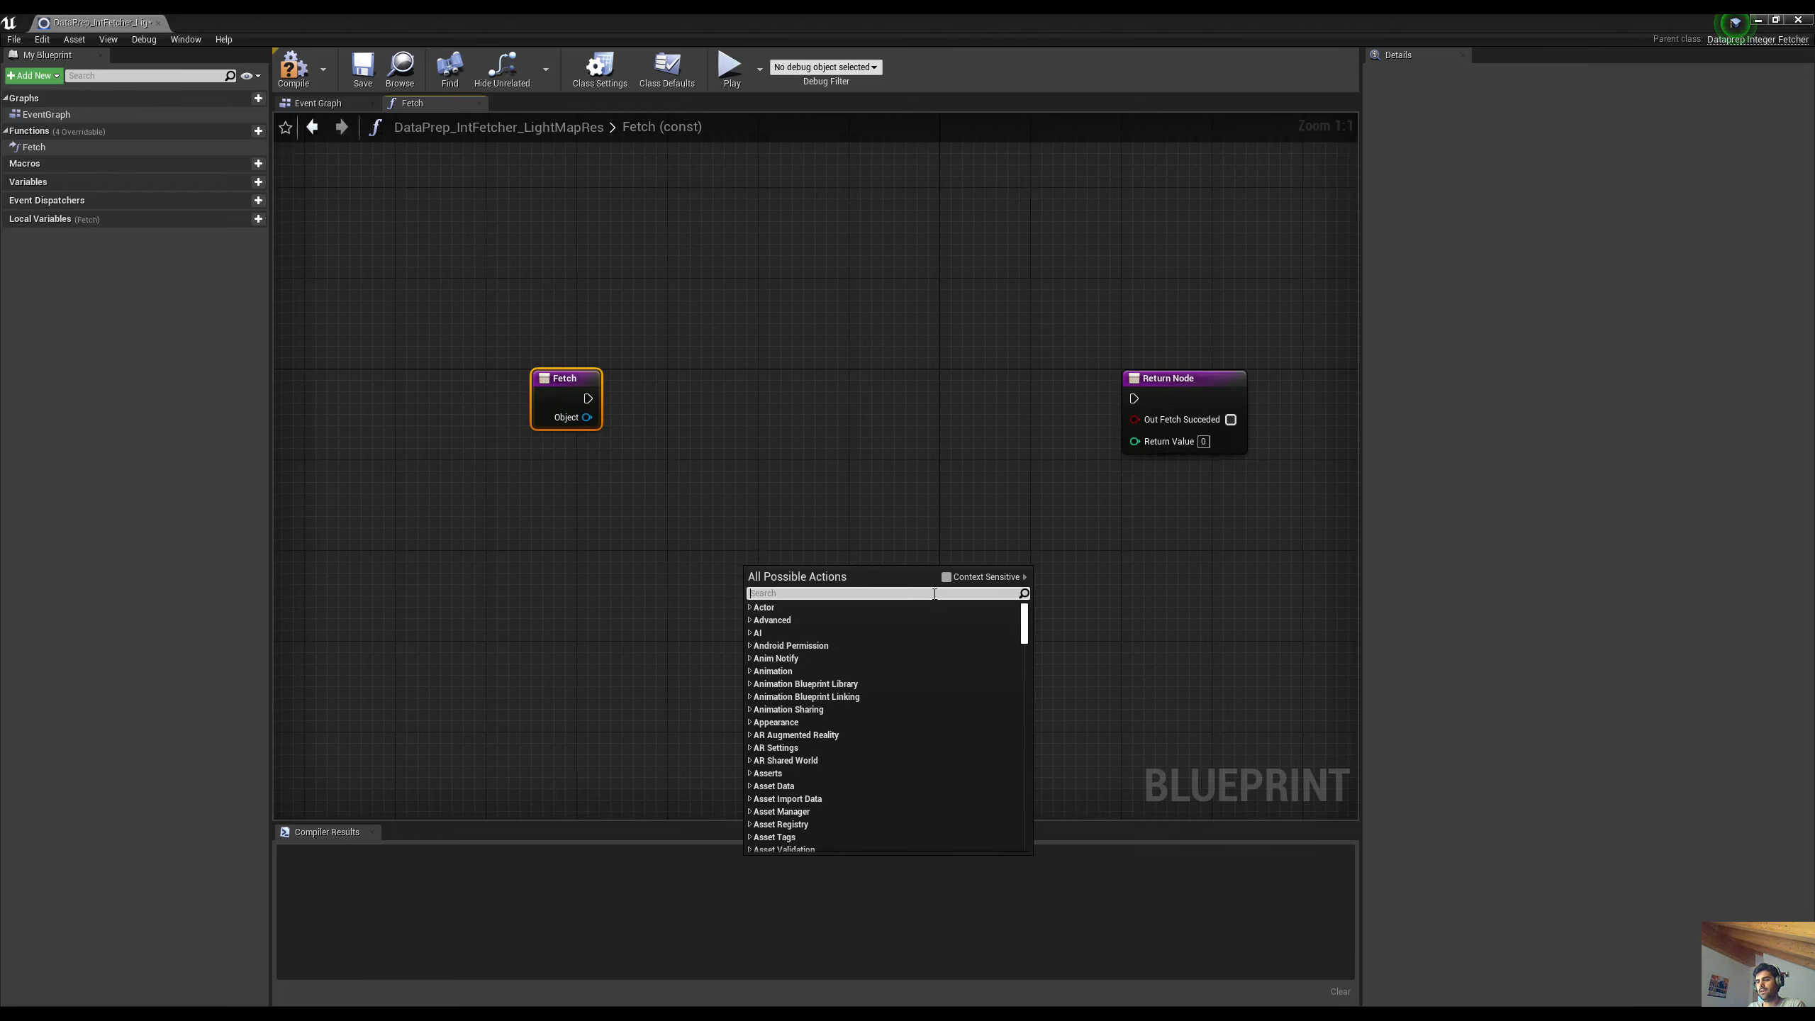
{"action": "type", "text": "over"}
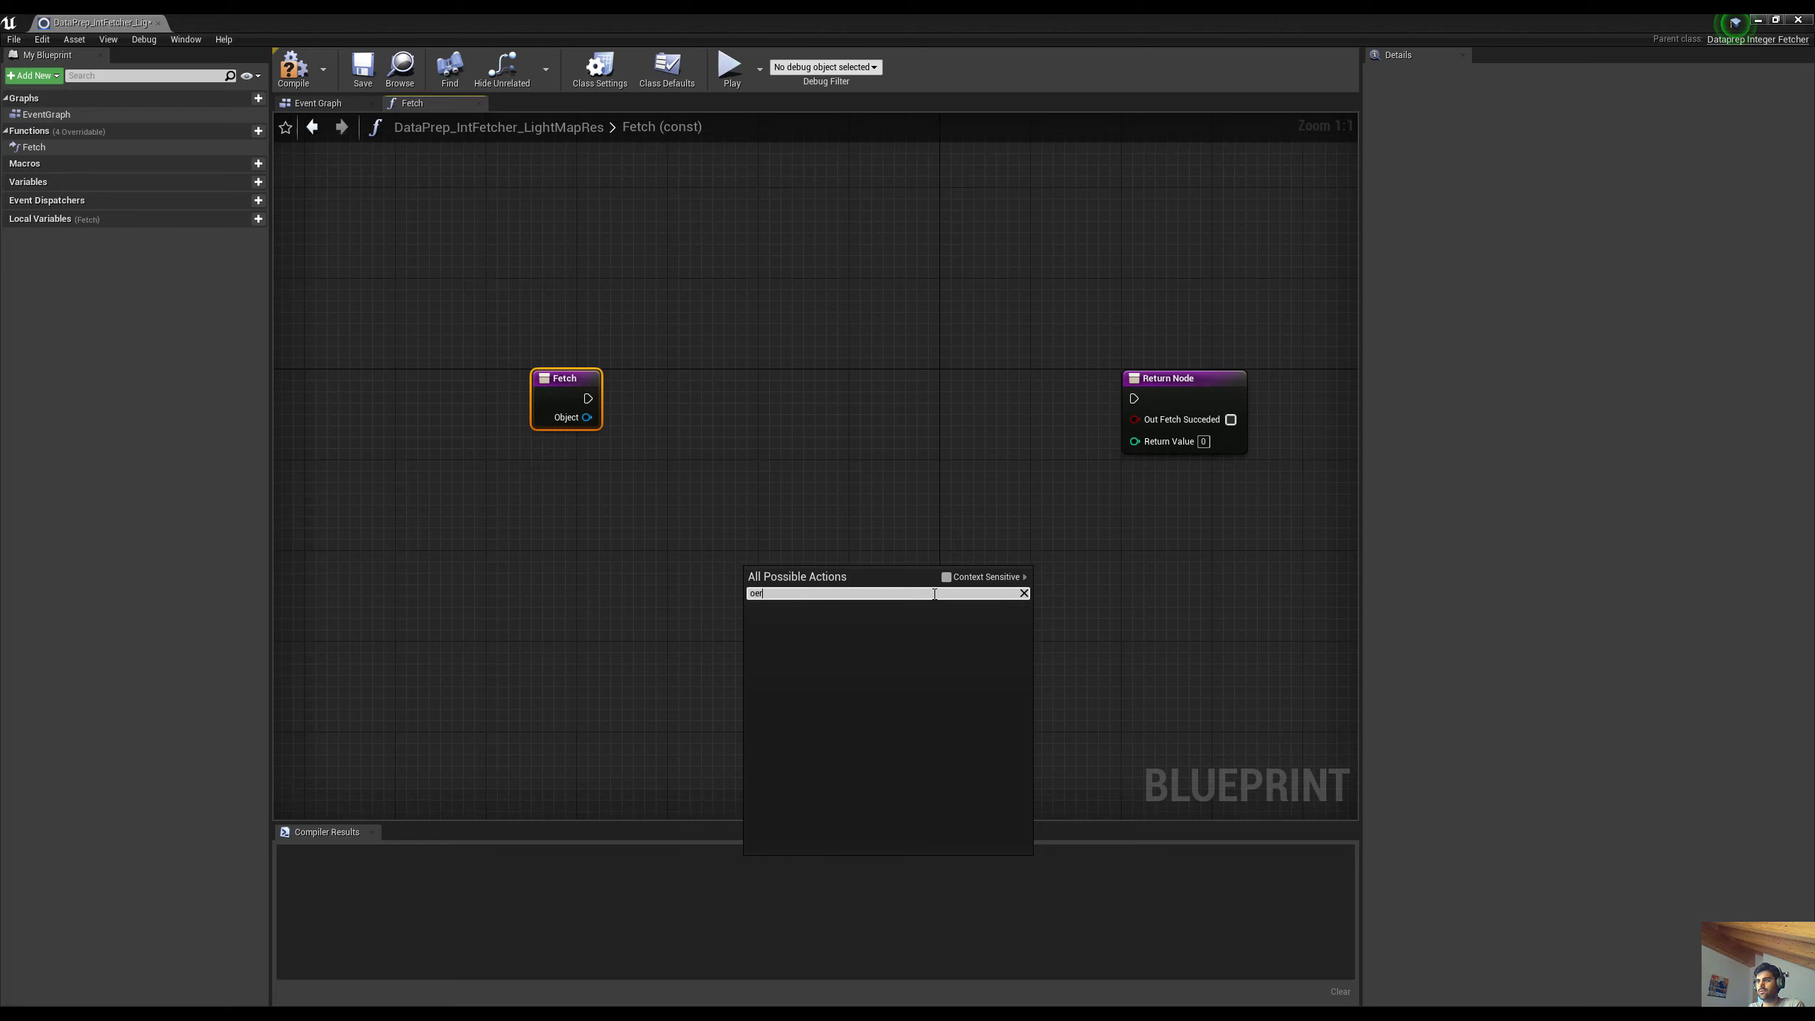
{"action": "type", "text": "riden"}
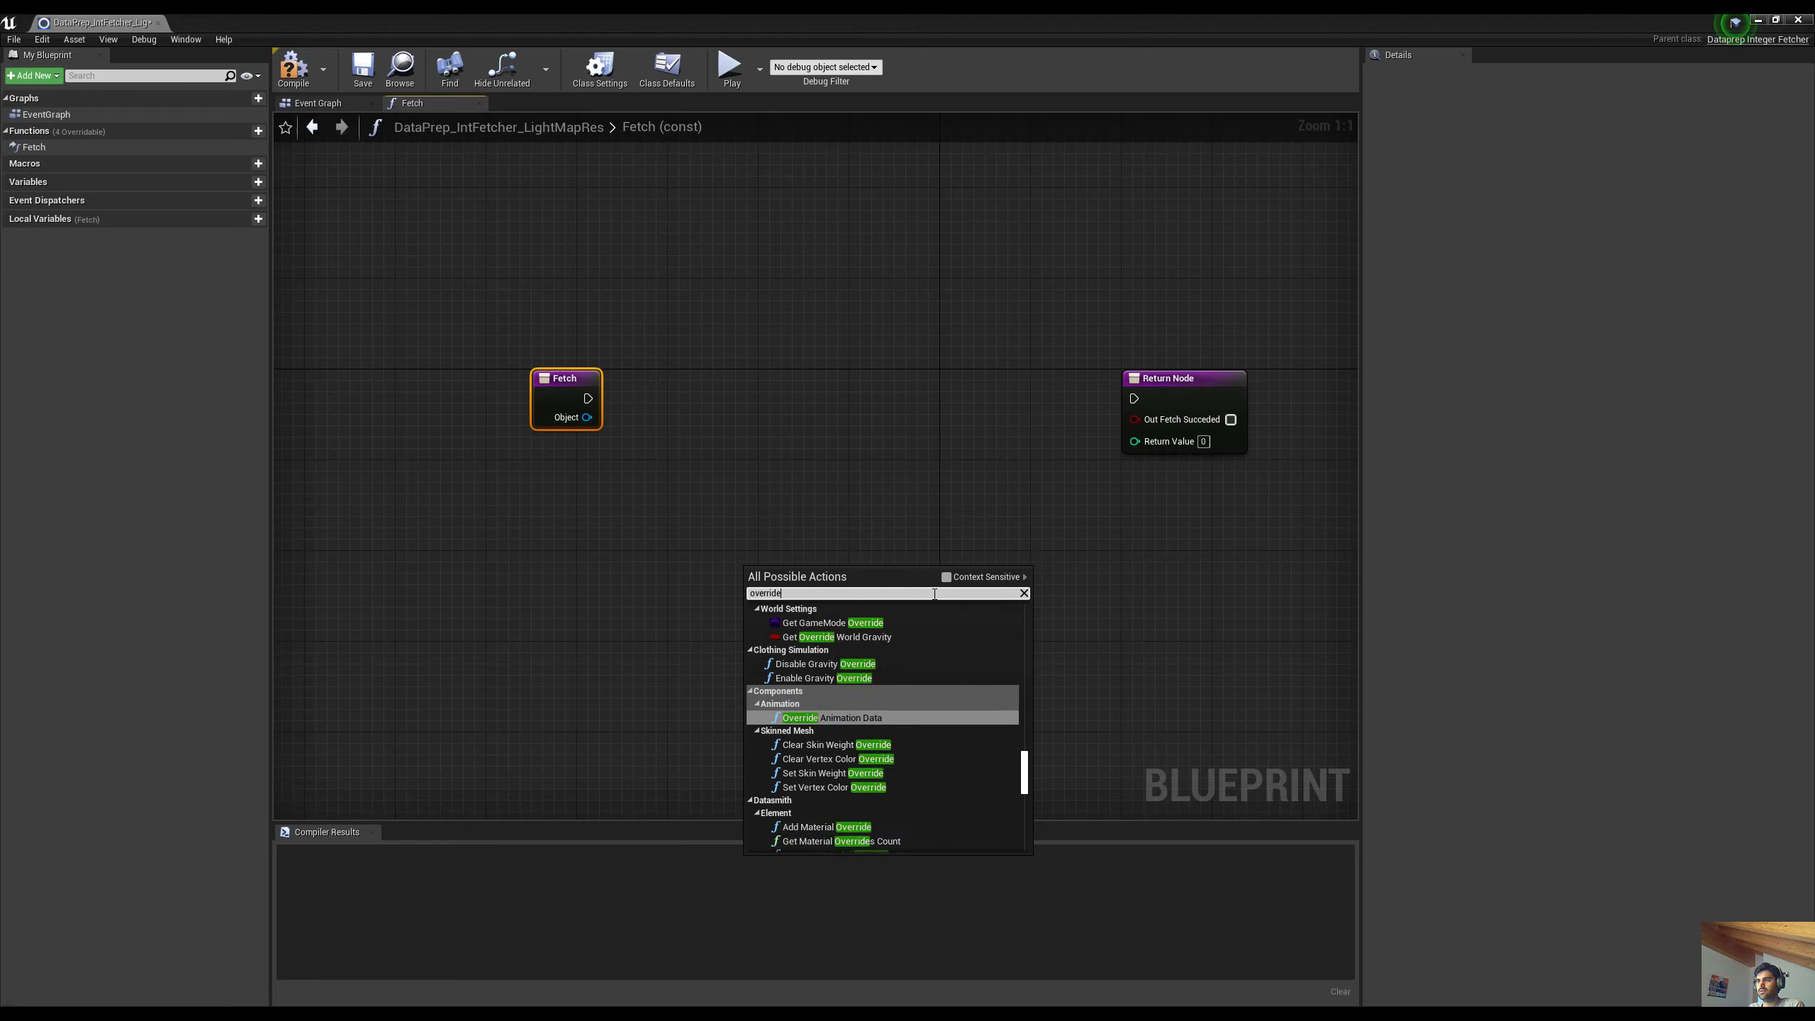
{"action": "key", "text": "BackSpace"}
{"action": "key", "text": "BackSpace"}
{"action": "type", "text": "den"}
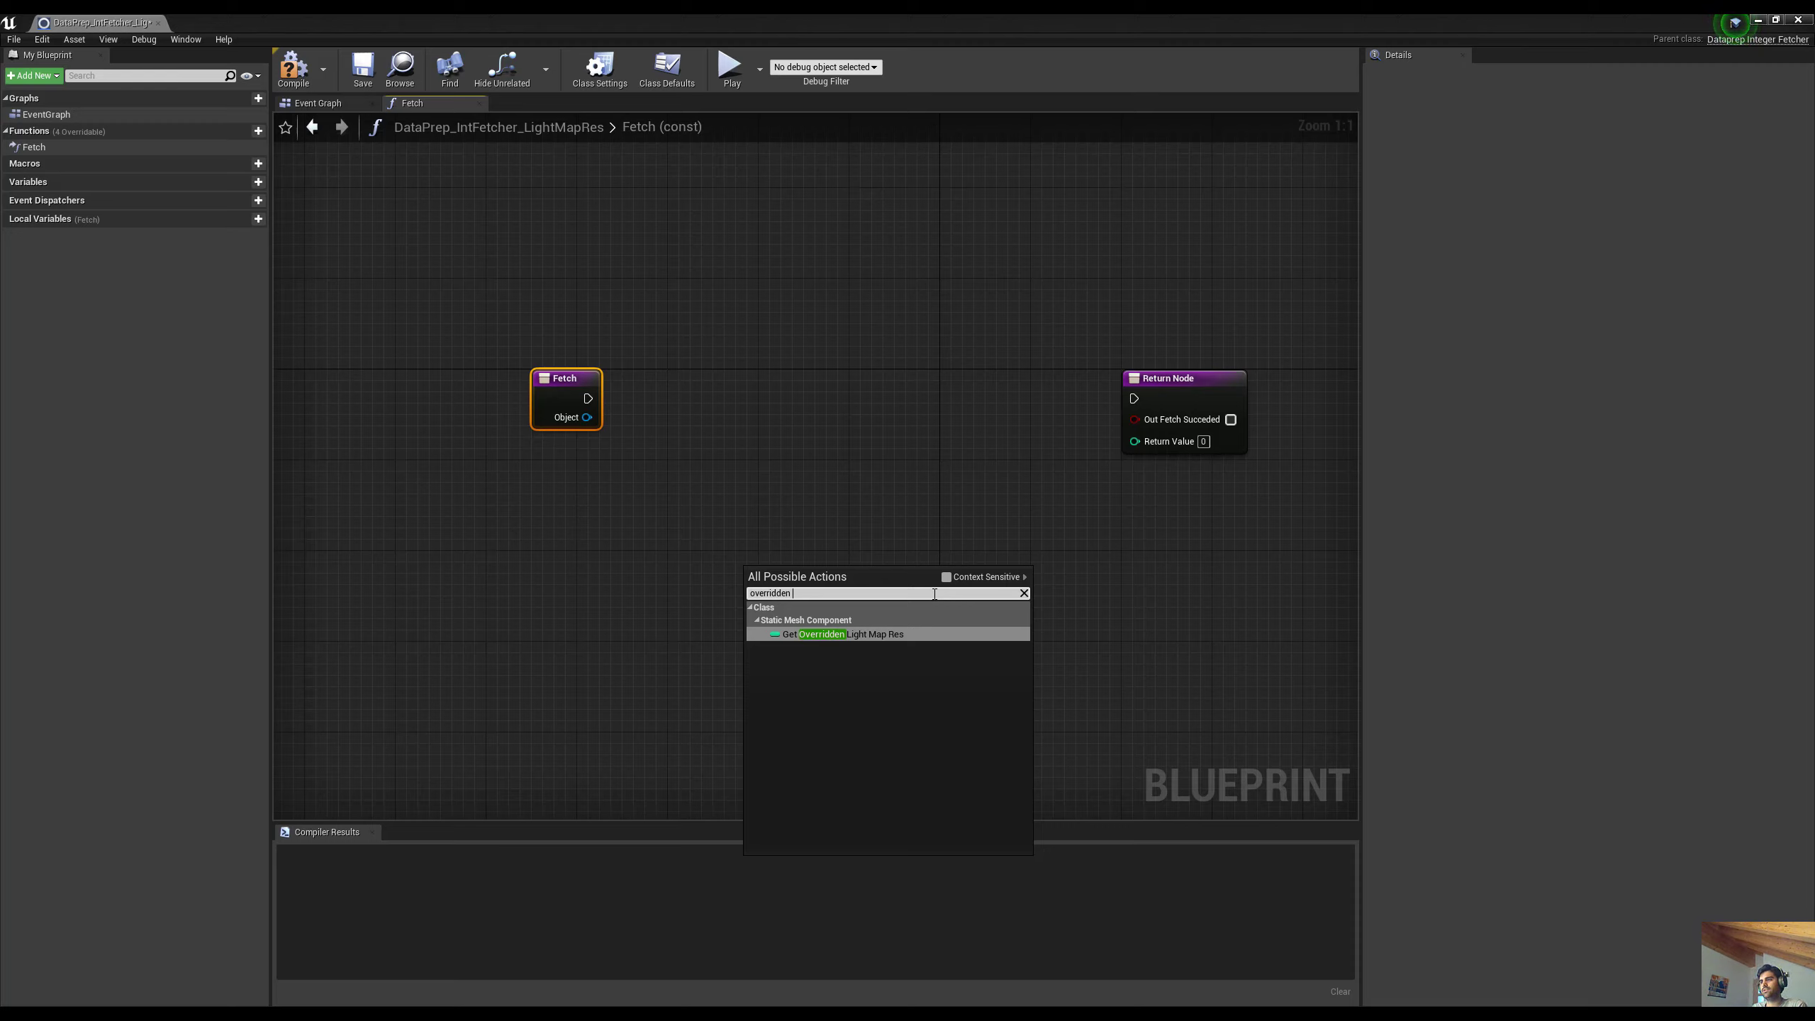
{"action": "key", "text": "Return"}
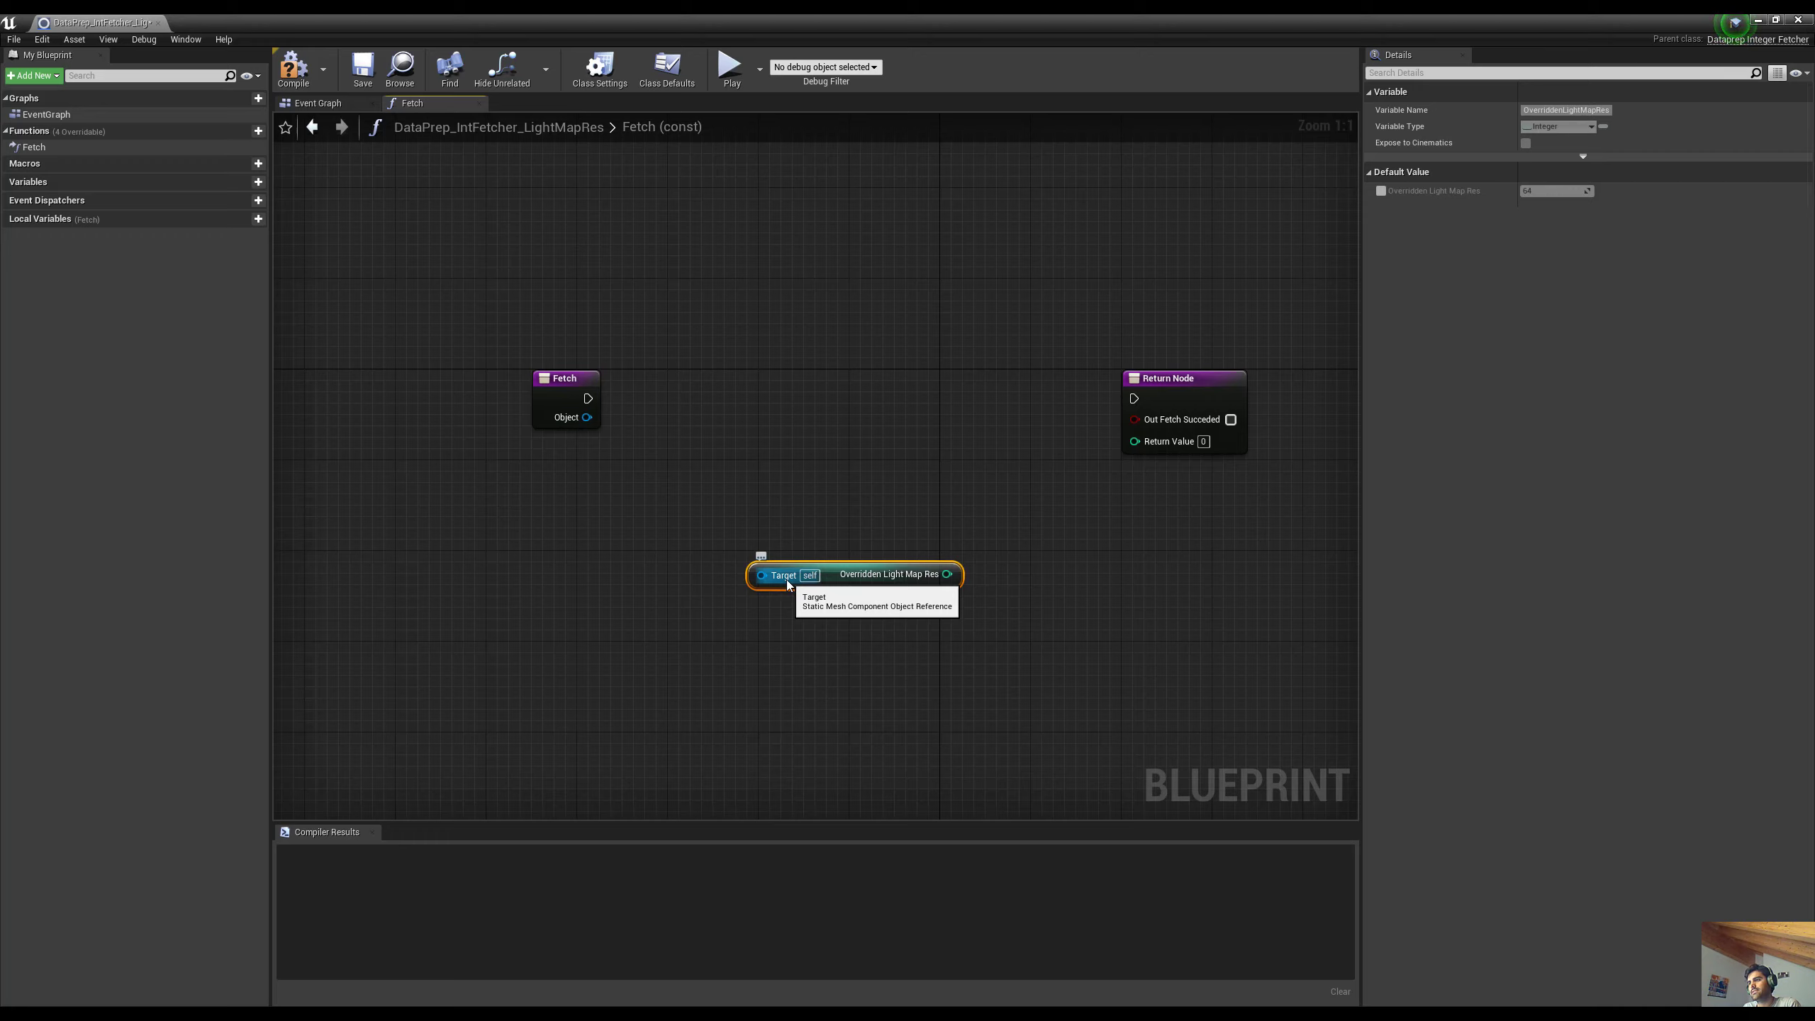
{"action": "left_click_drag", "start_coordinate": [586, 417], "coordinate": [670, 421]}
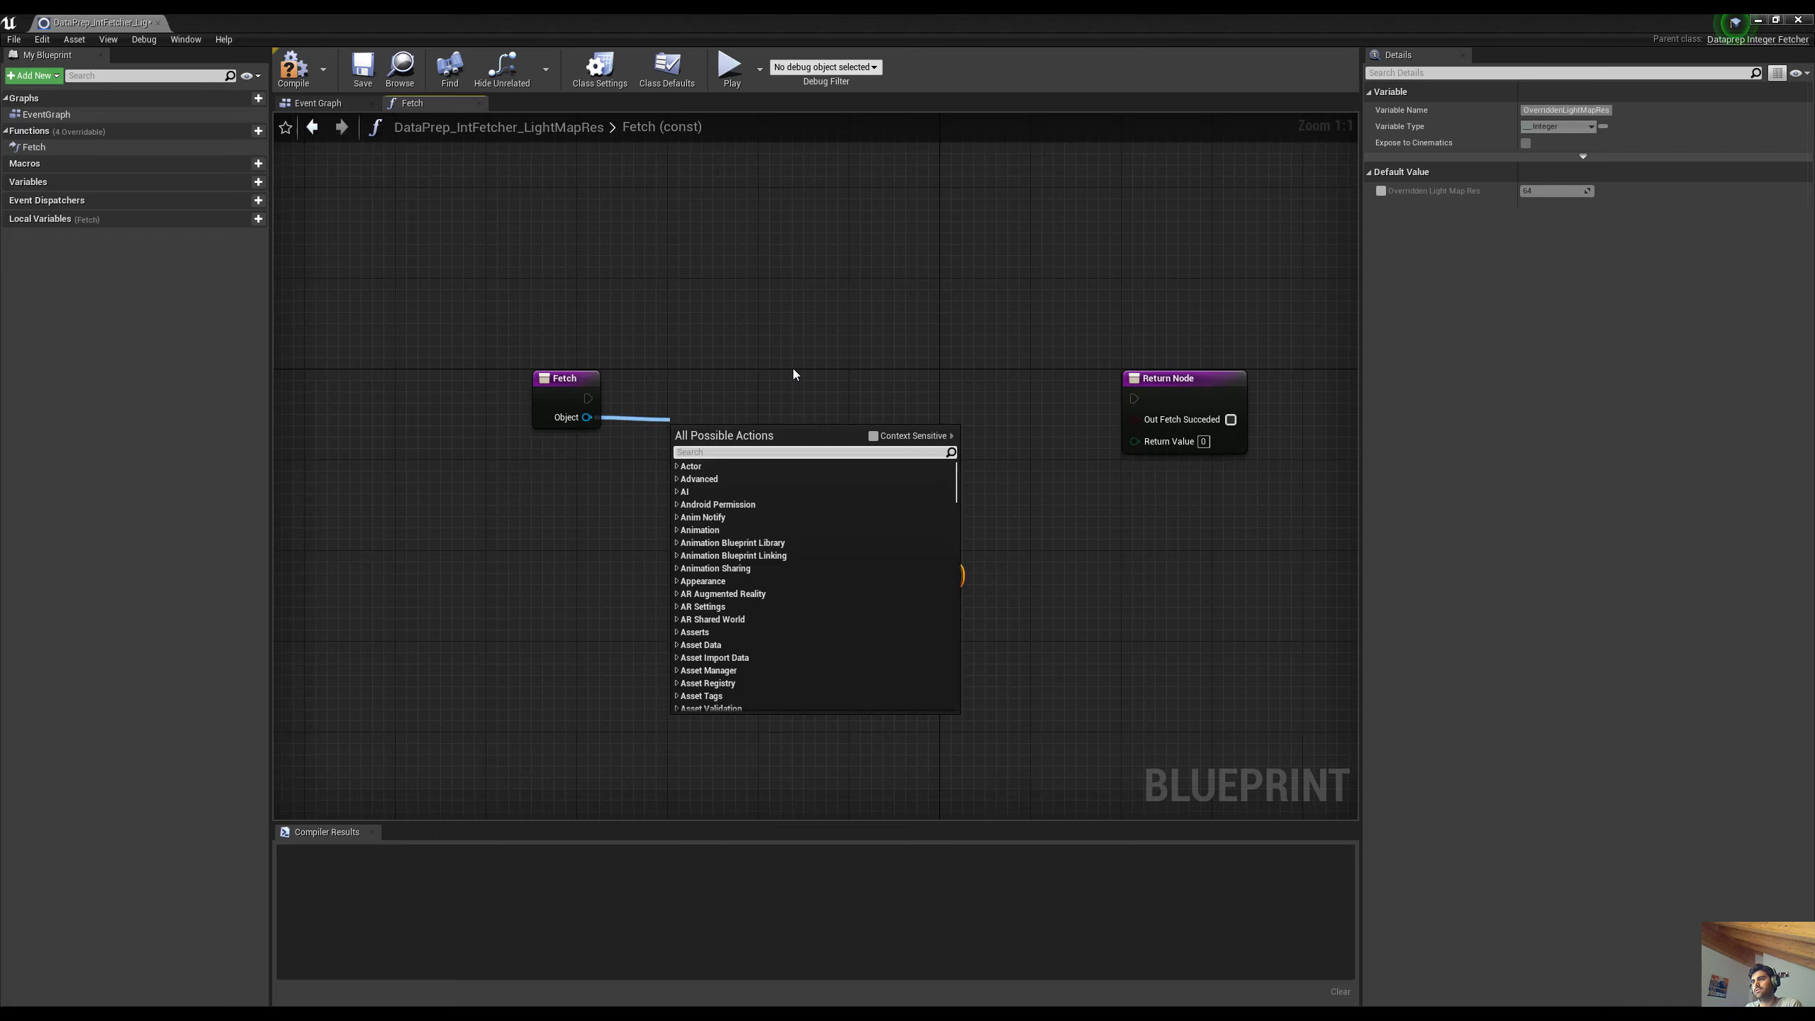
{"action": "type", "text": "stat"}
{"action": "key", "text": "Escape"}
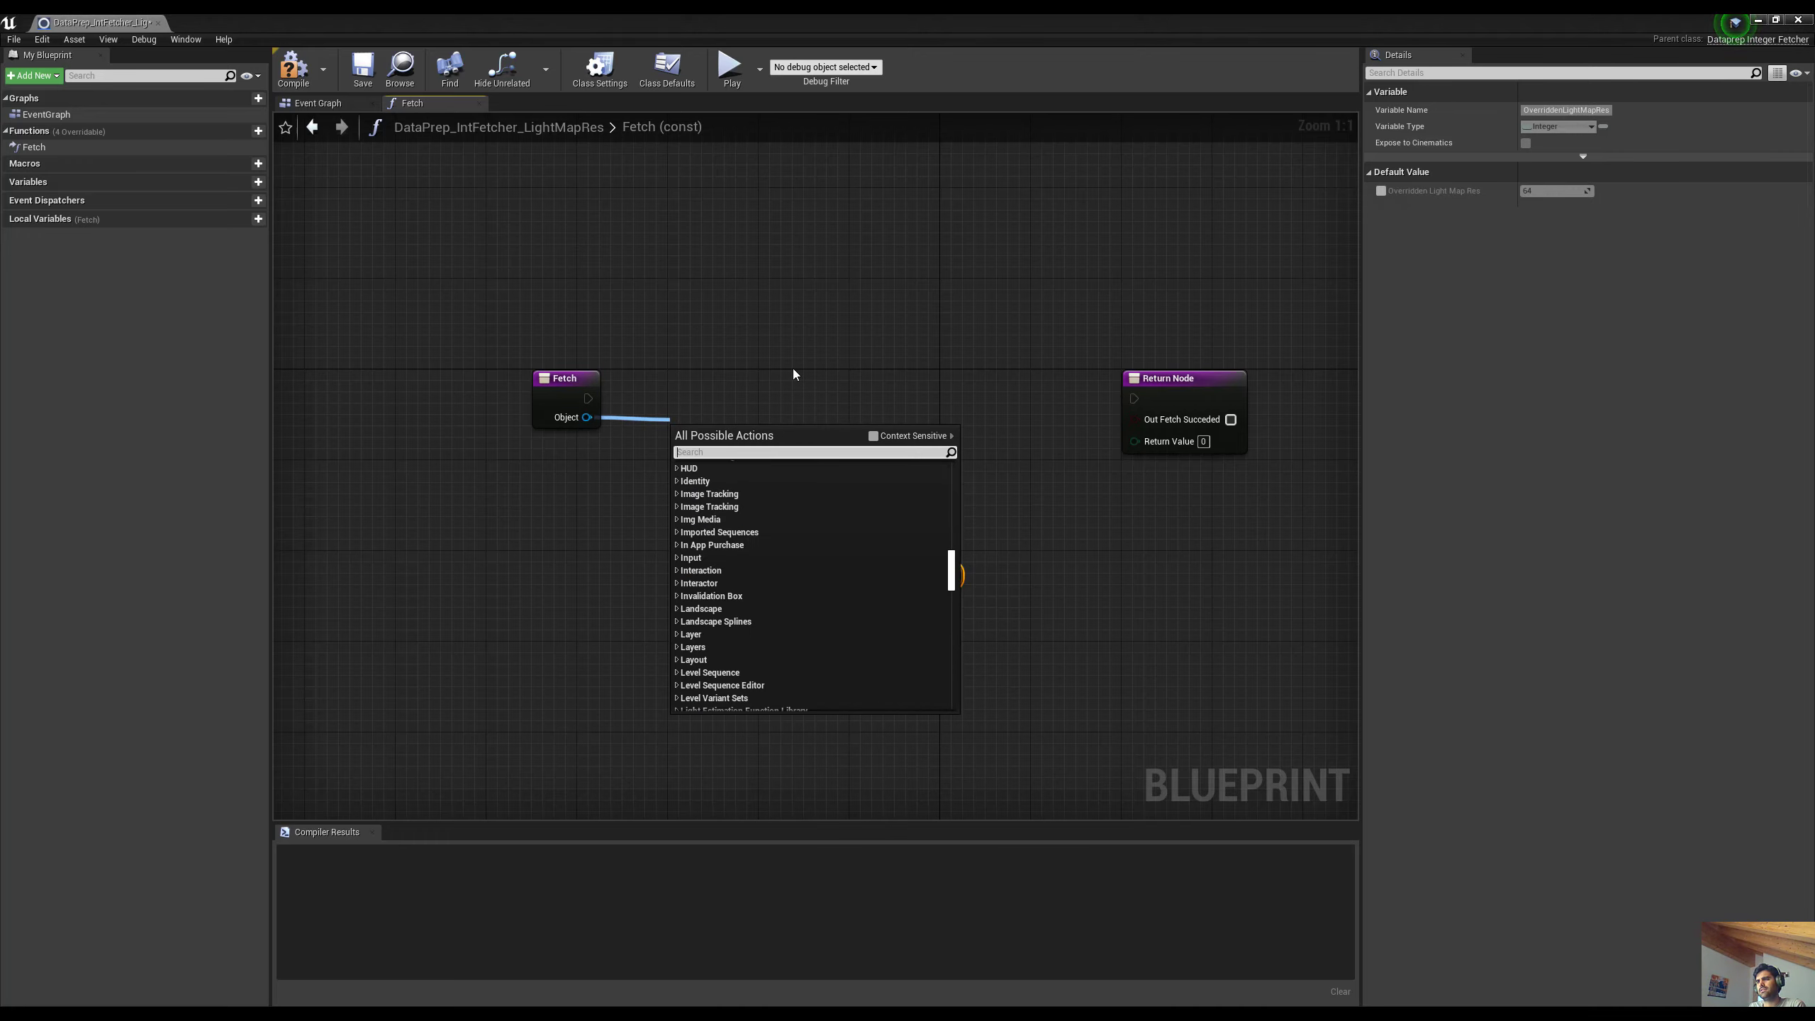
{"action": "left_click", "coordinate": [760, 346]}
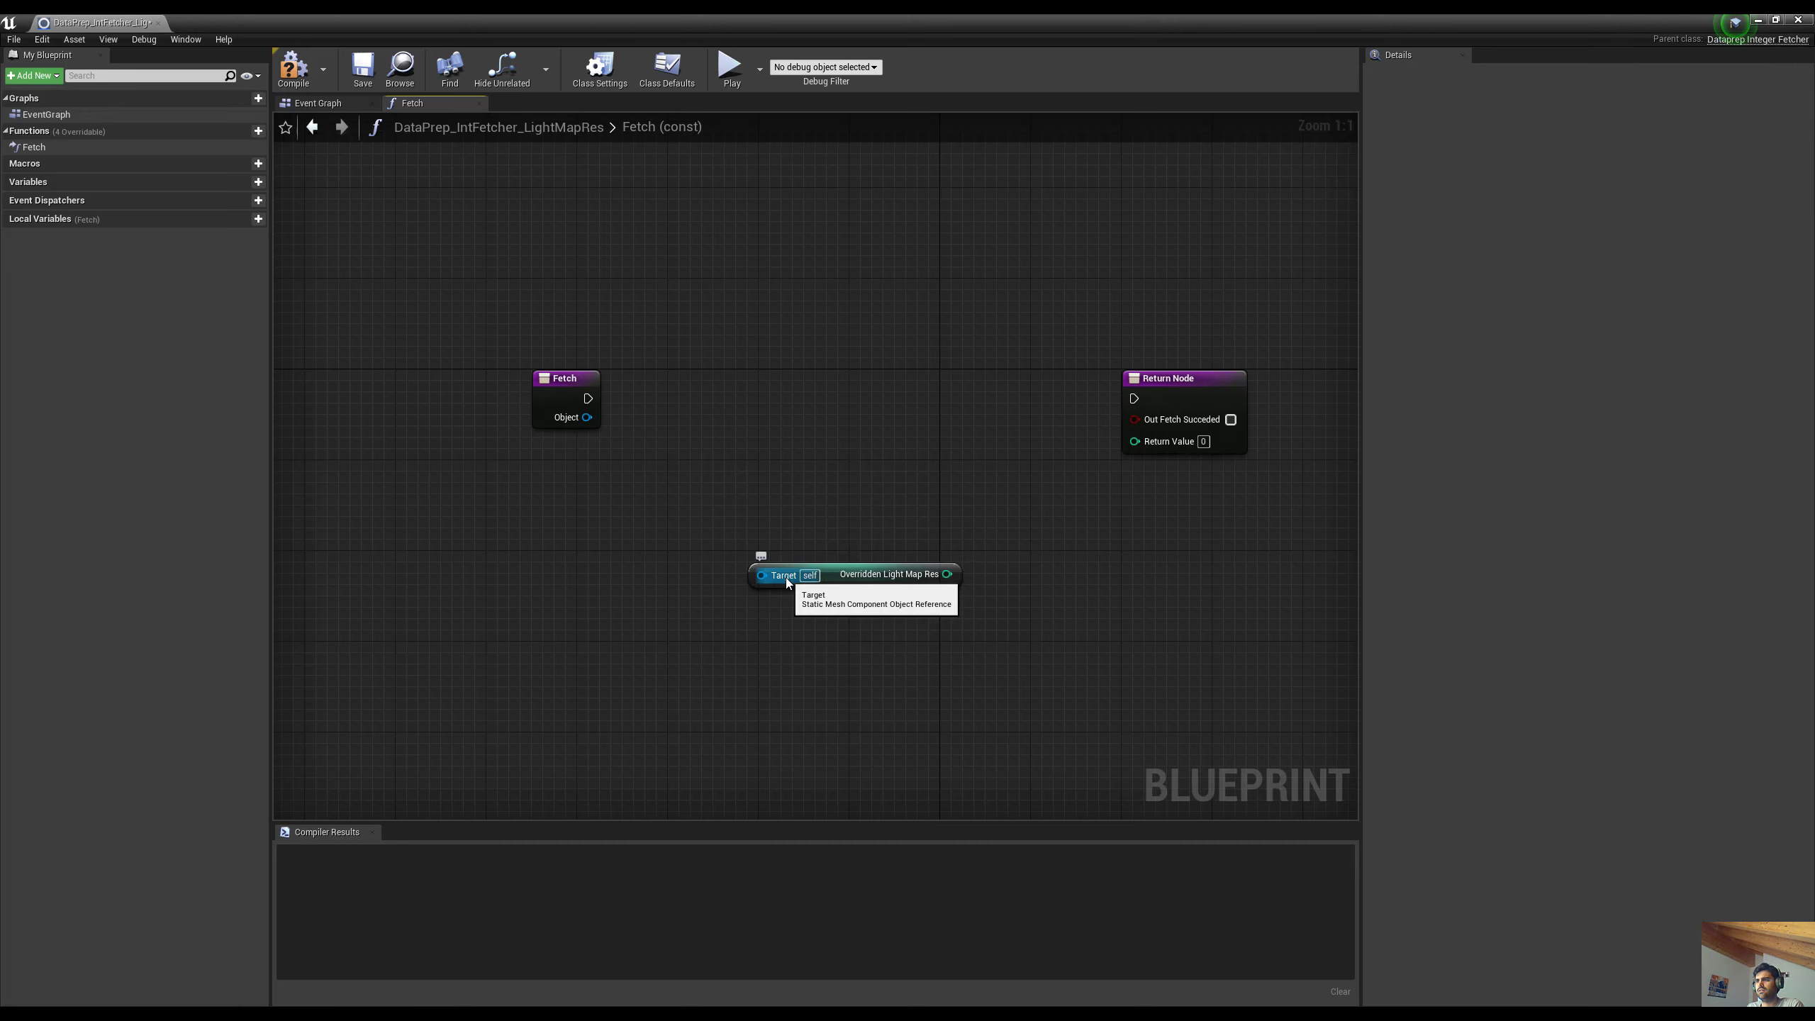
Try casting the Fetch object to StaticMesh as the target of the Overridden Light Map Res node, and delete that cast
{"action": "right_click_drag", "start_coordinate": [636, 535], "coordinate": [724, 532]}
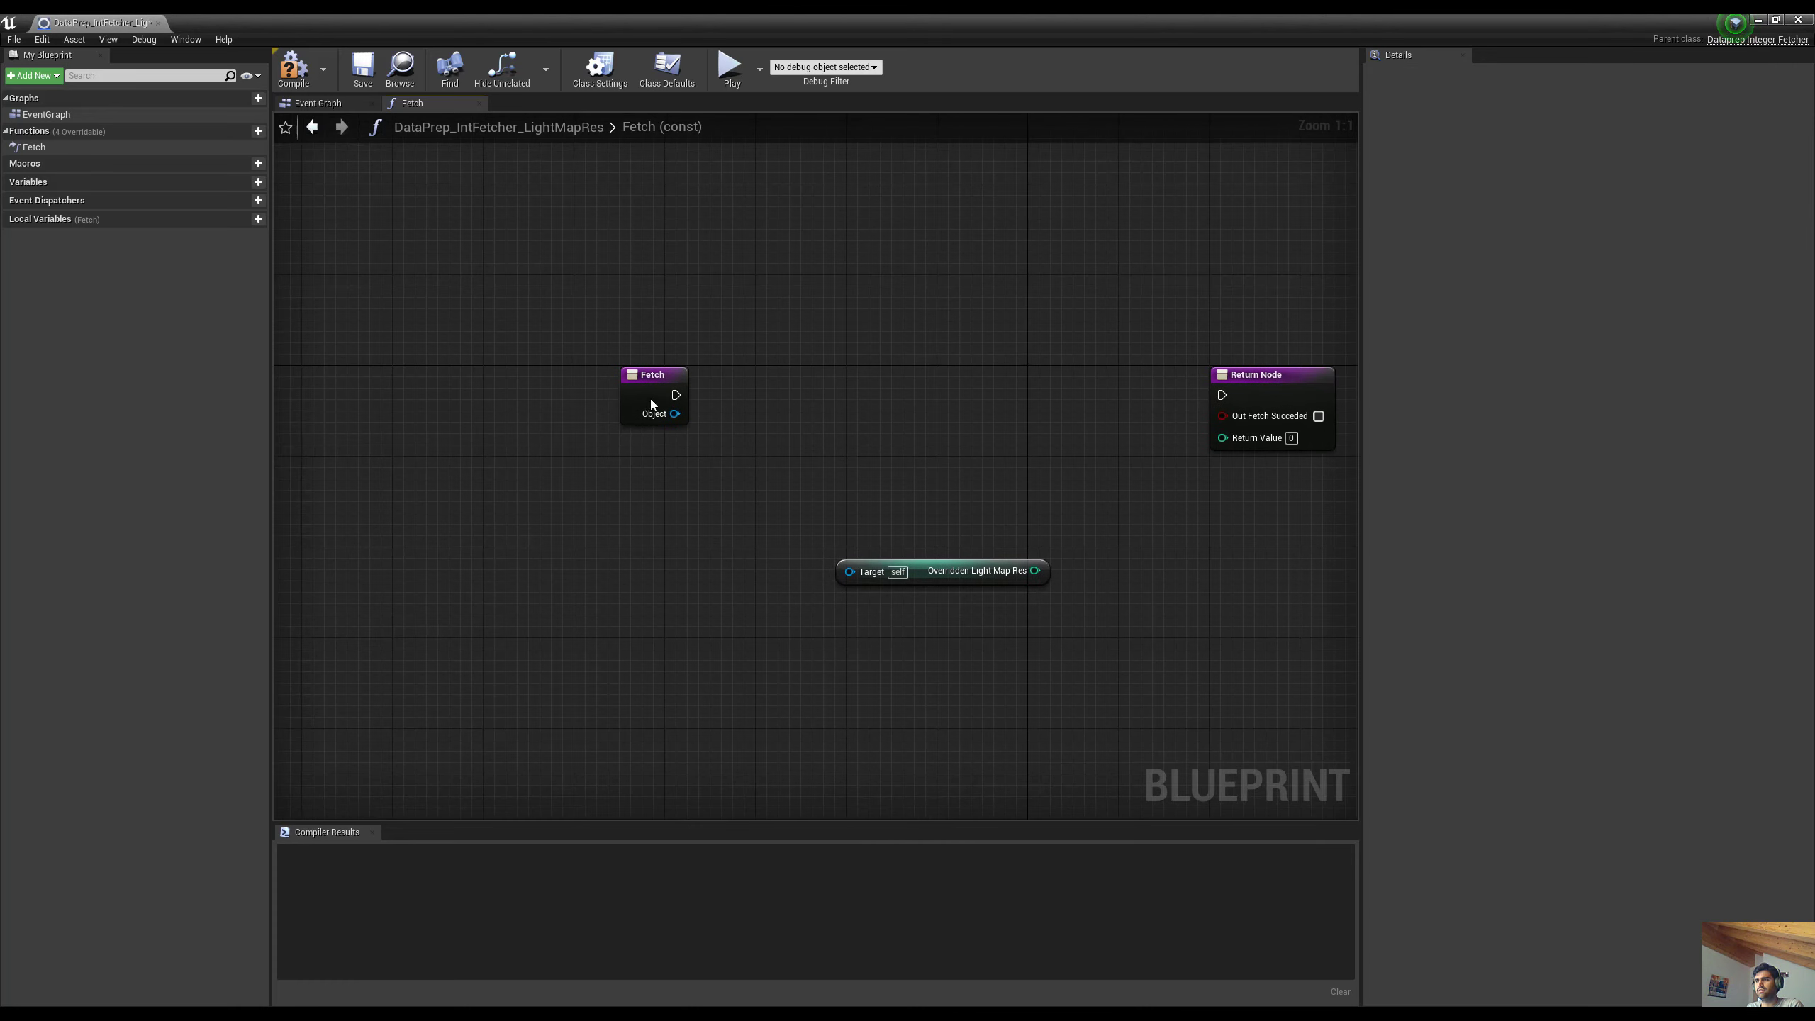
{"action": "left_click_drag", "start_coordinate": [640, 379], "coordinate": [696, 396]}
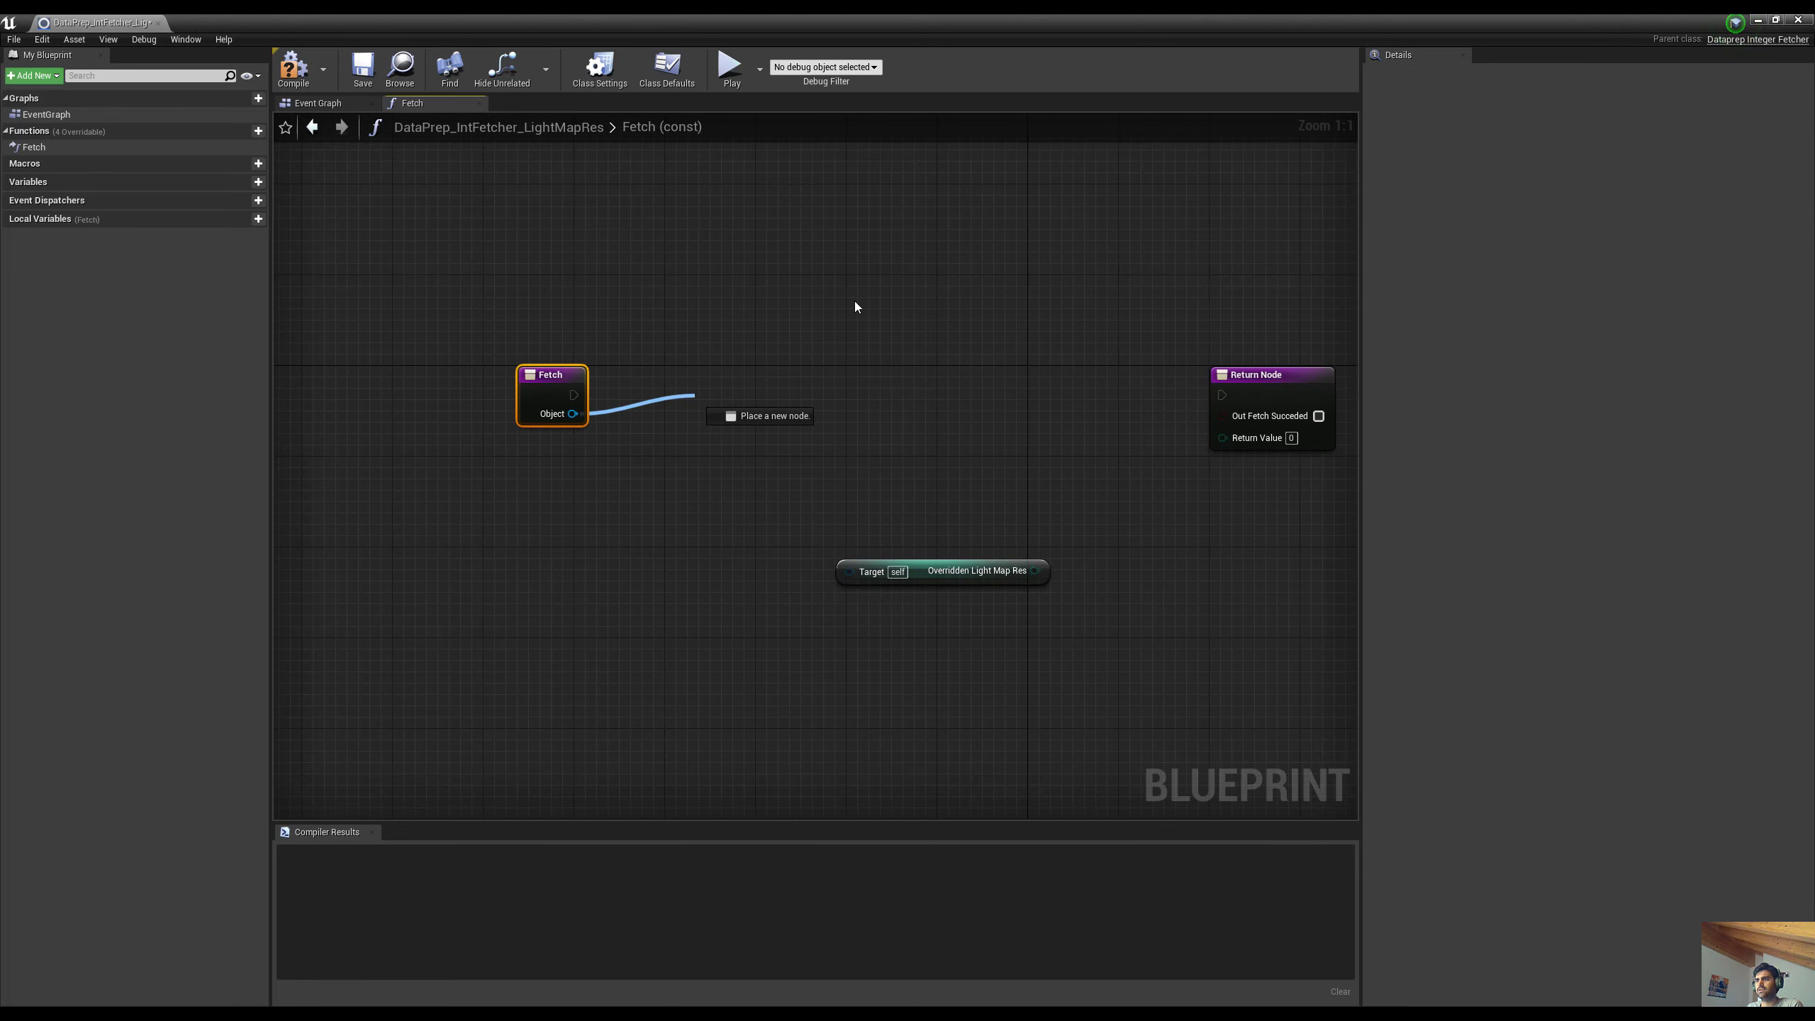
{"action": "type", "text": "cast to static mesh"}
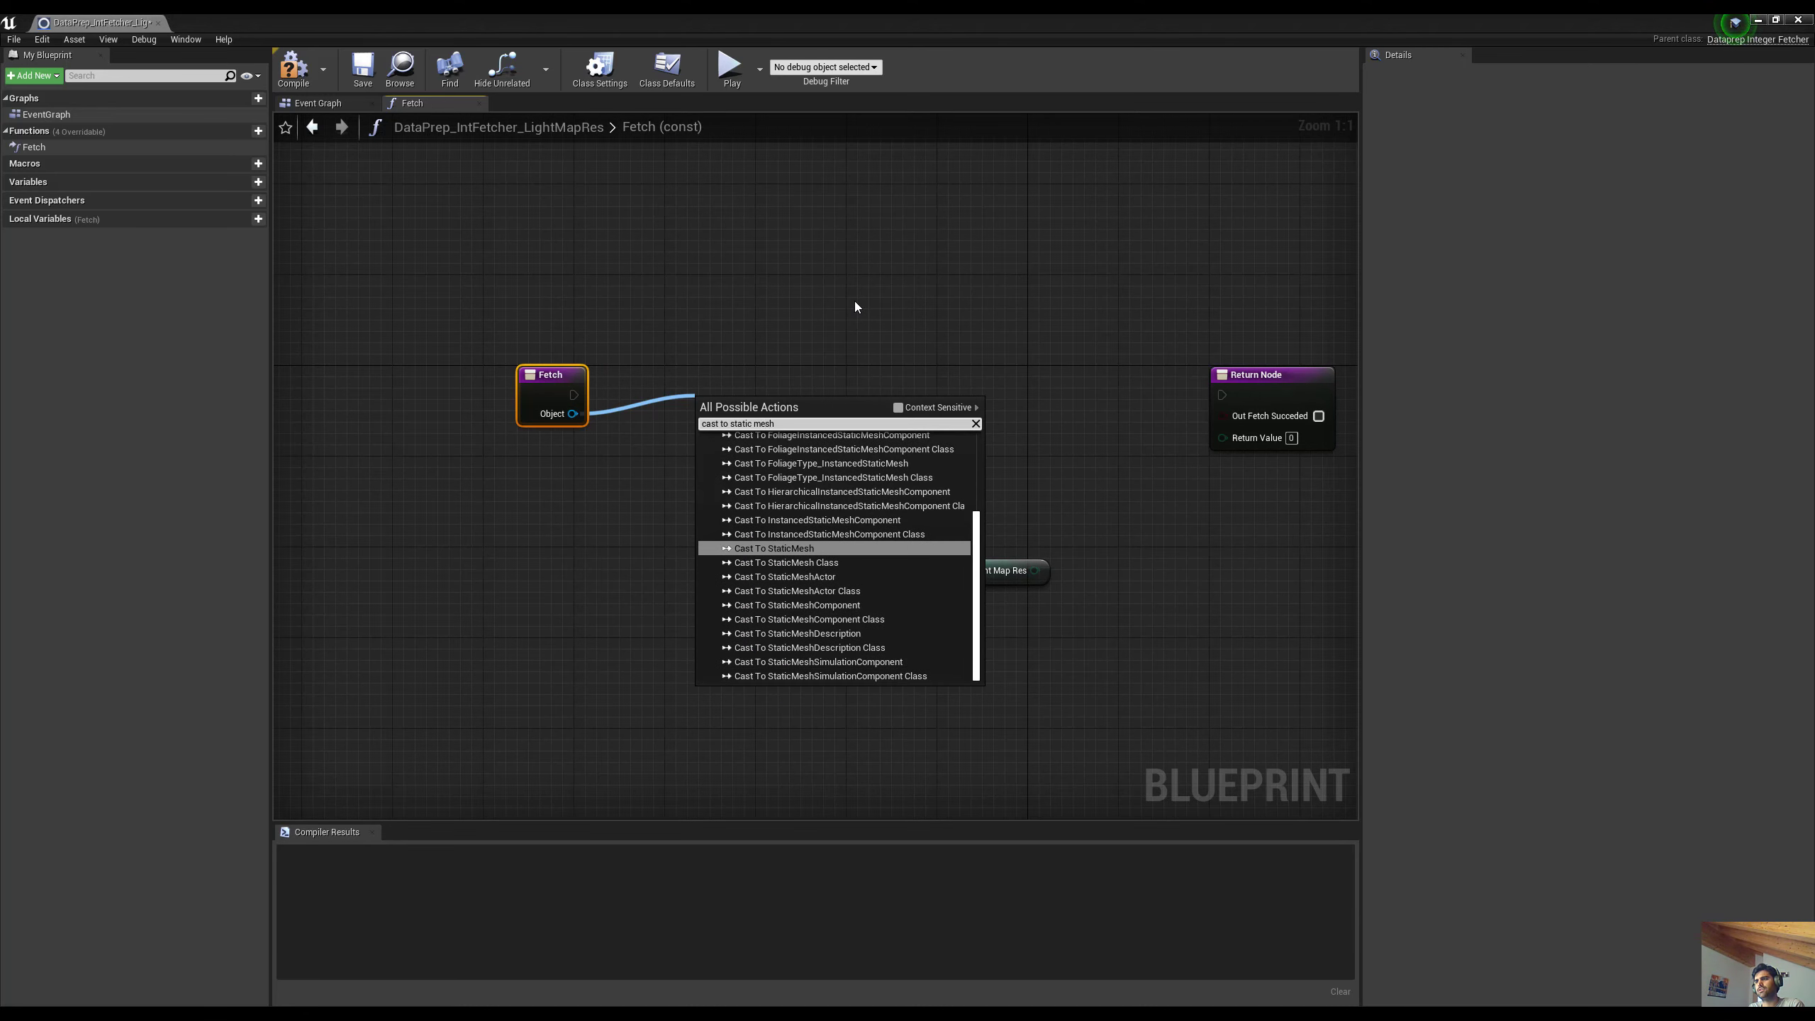
{"action": "key", "text": "Return"}
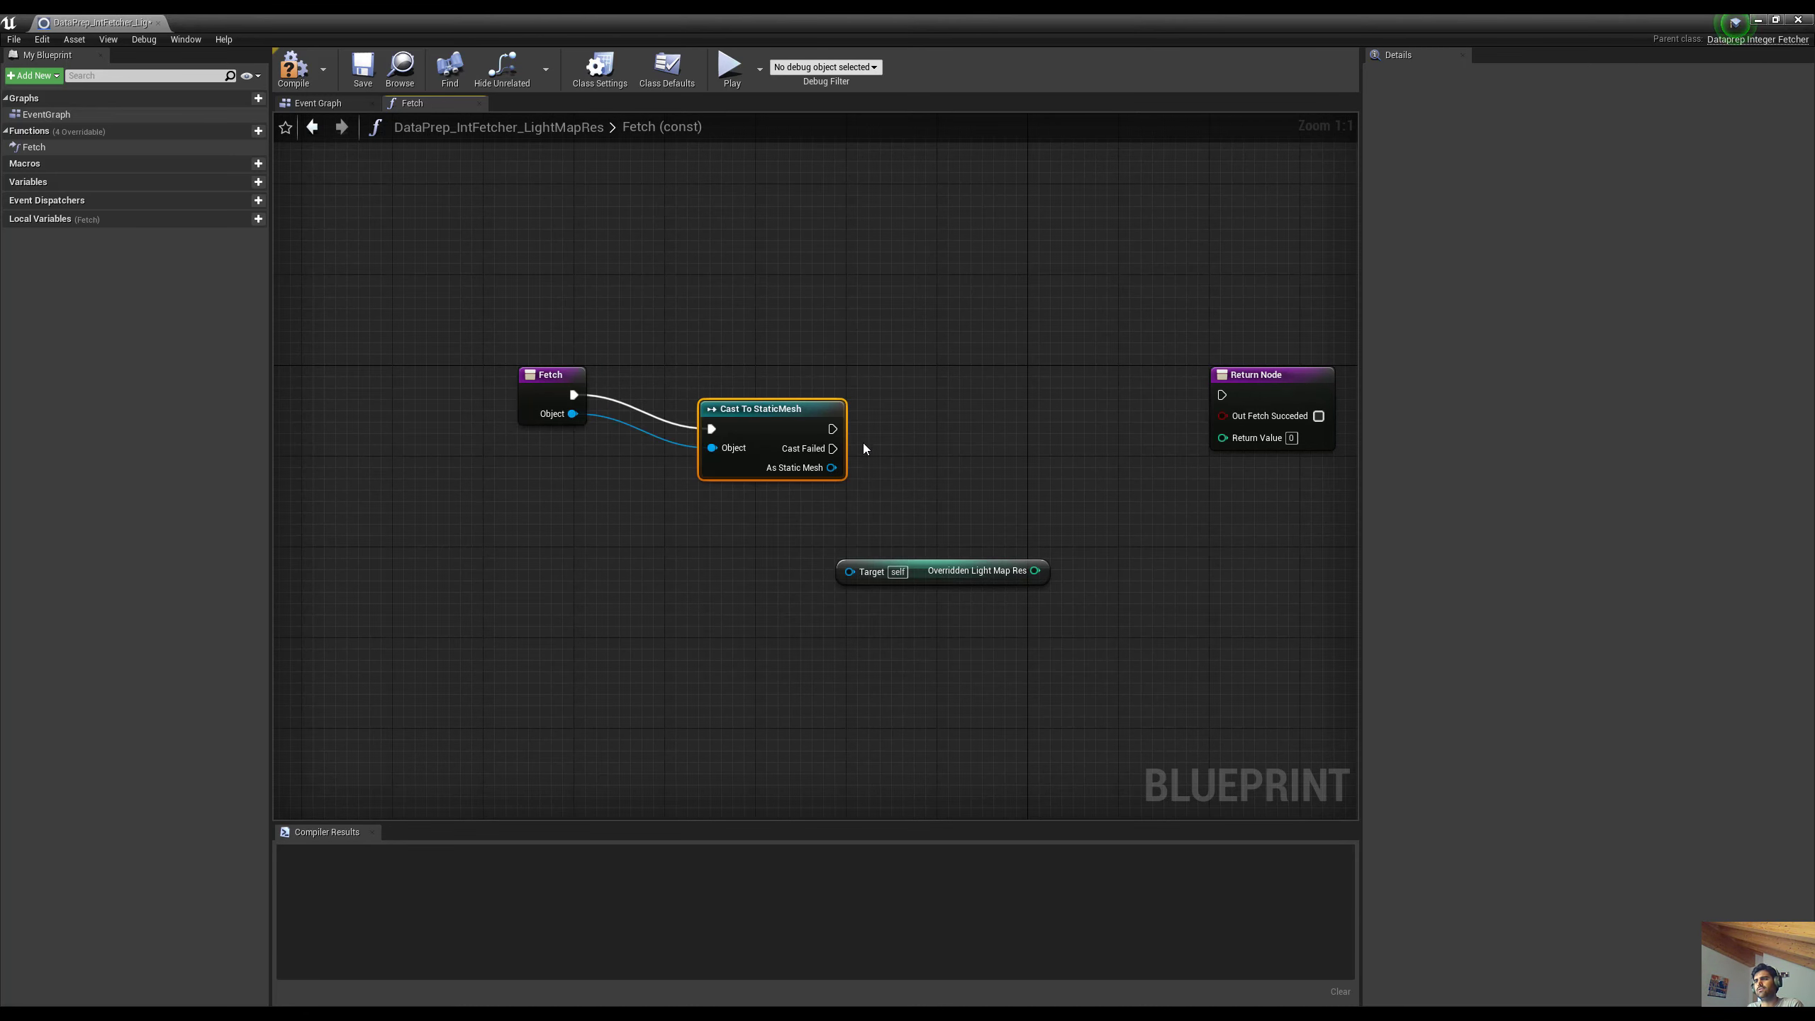
{"action": "left_click_drag", "start_coordinate": [962, 576], "coordinate": [1018, 610]}
{"action": "left_click_drag", "start_coordinate": [831, 467], "coordinate": [902, 606]}
{"action": "left_click_drag", "start_coordinate": [715, 495], "coordinate": [877, 333]}
{"action": "key", "text": "Delete"}
Cast the Fetch node's Object output to StaticMeshActor with a Cast To StaticMeshActor node
{"action": "left_click_drag", "start_coordinate": [572, 414], "coordinate": [643, 409]}
{"action": "type", "text": "Cast to st"}
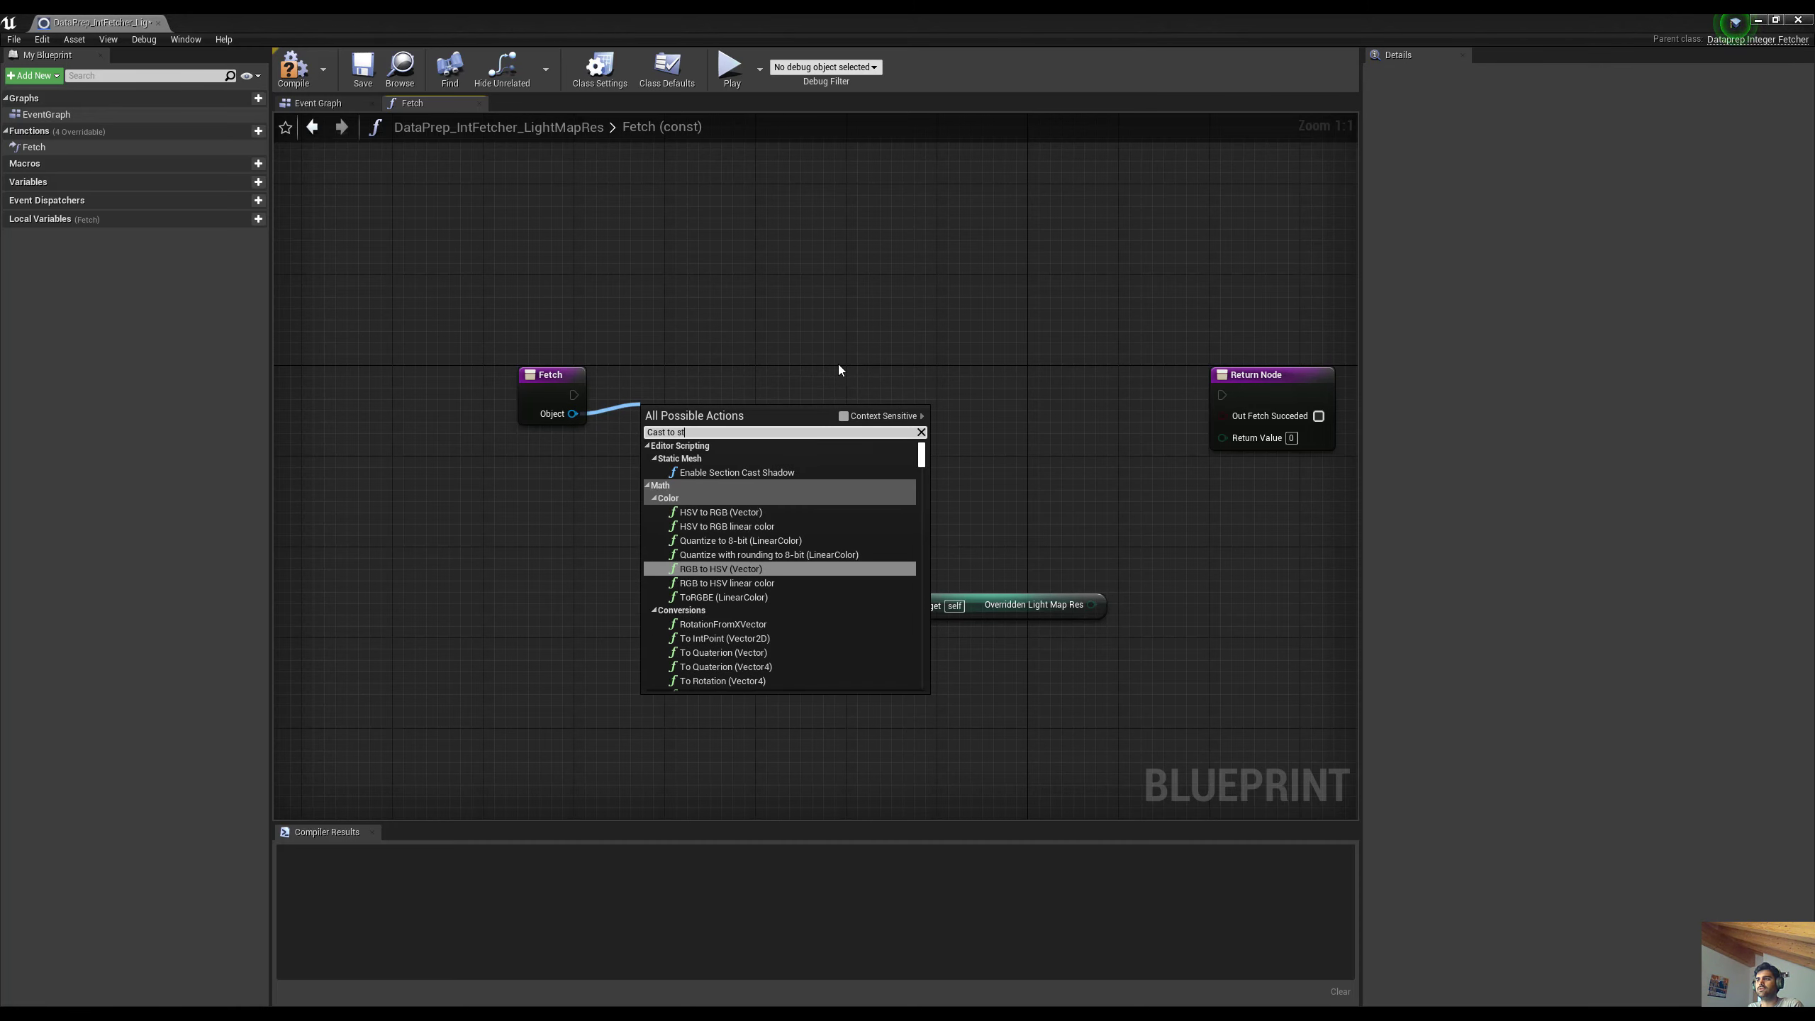
{"action": "type", "text": "atic mesh ac"}
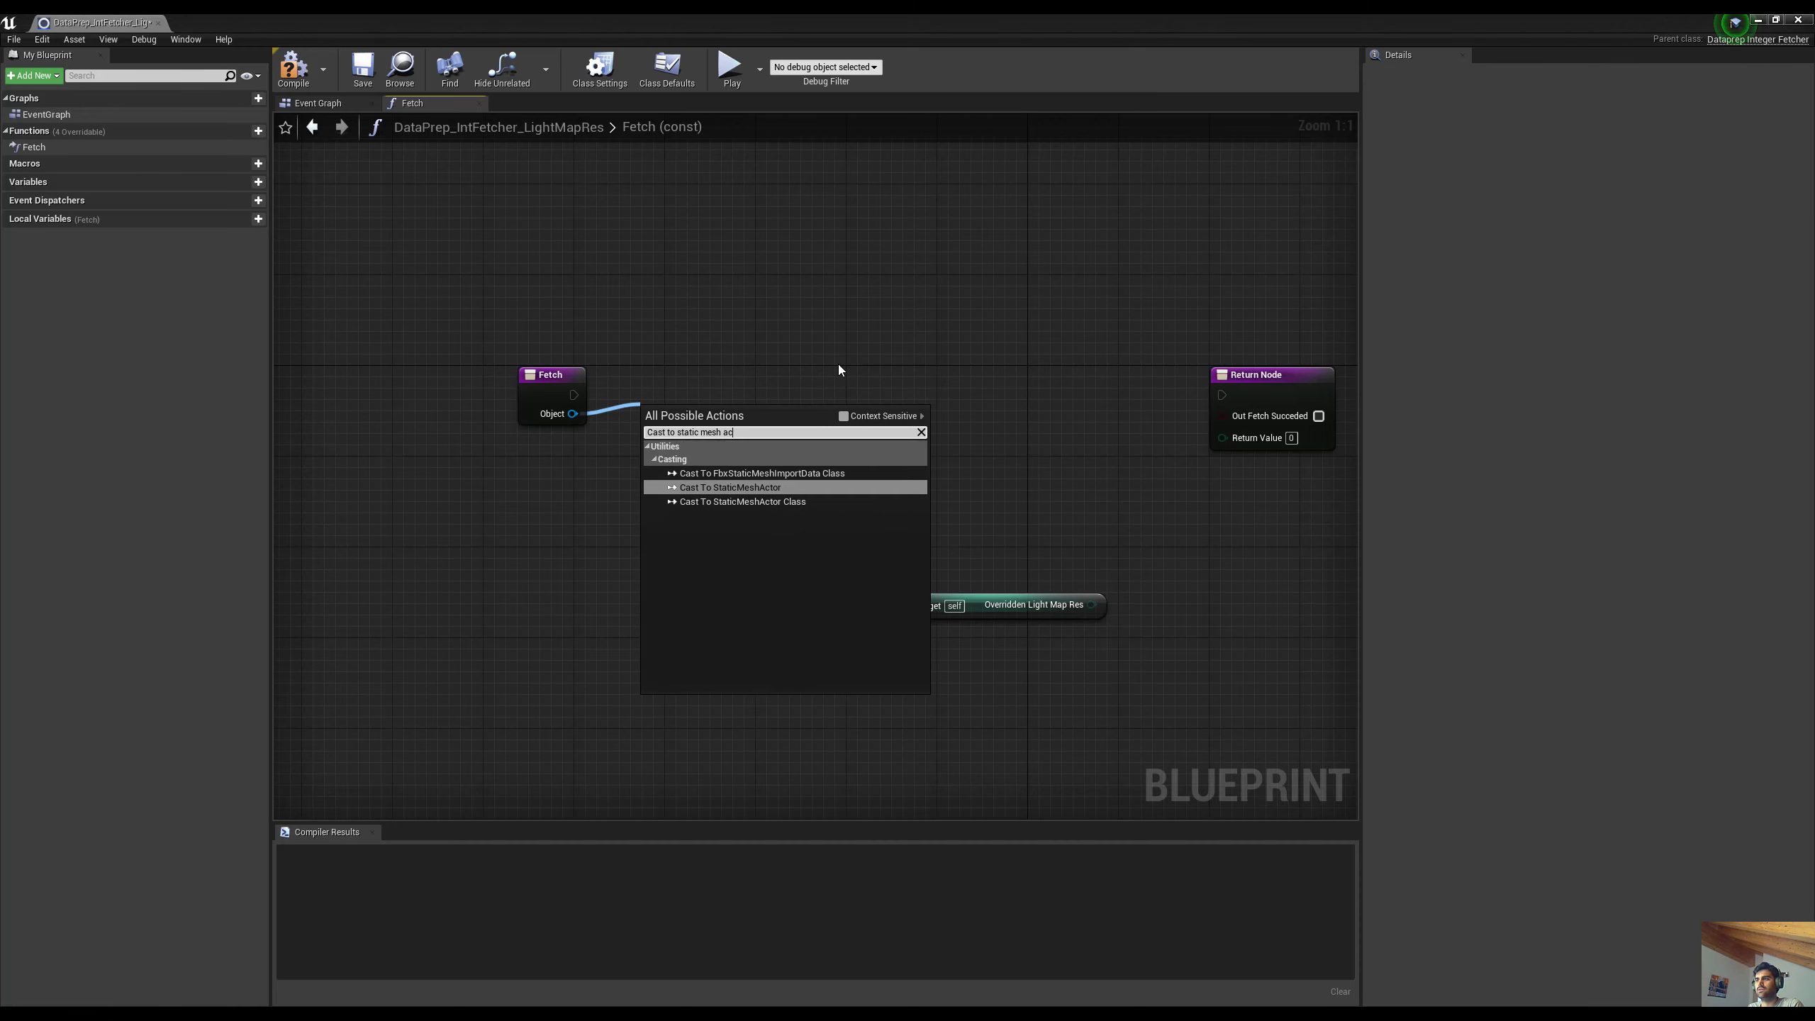
{"action": "key", "text": "Return"}
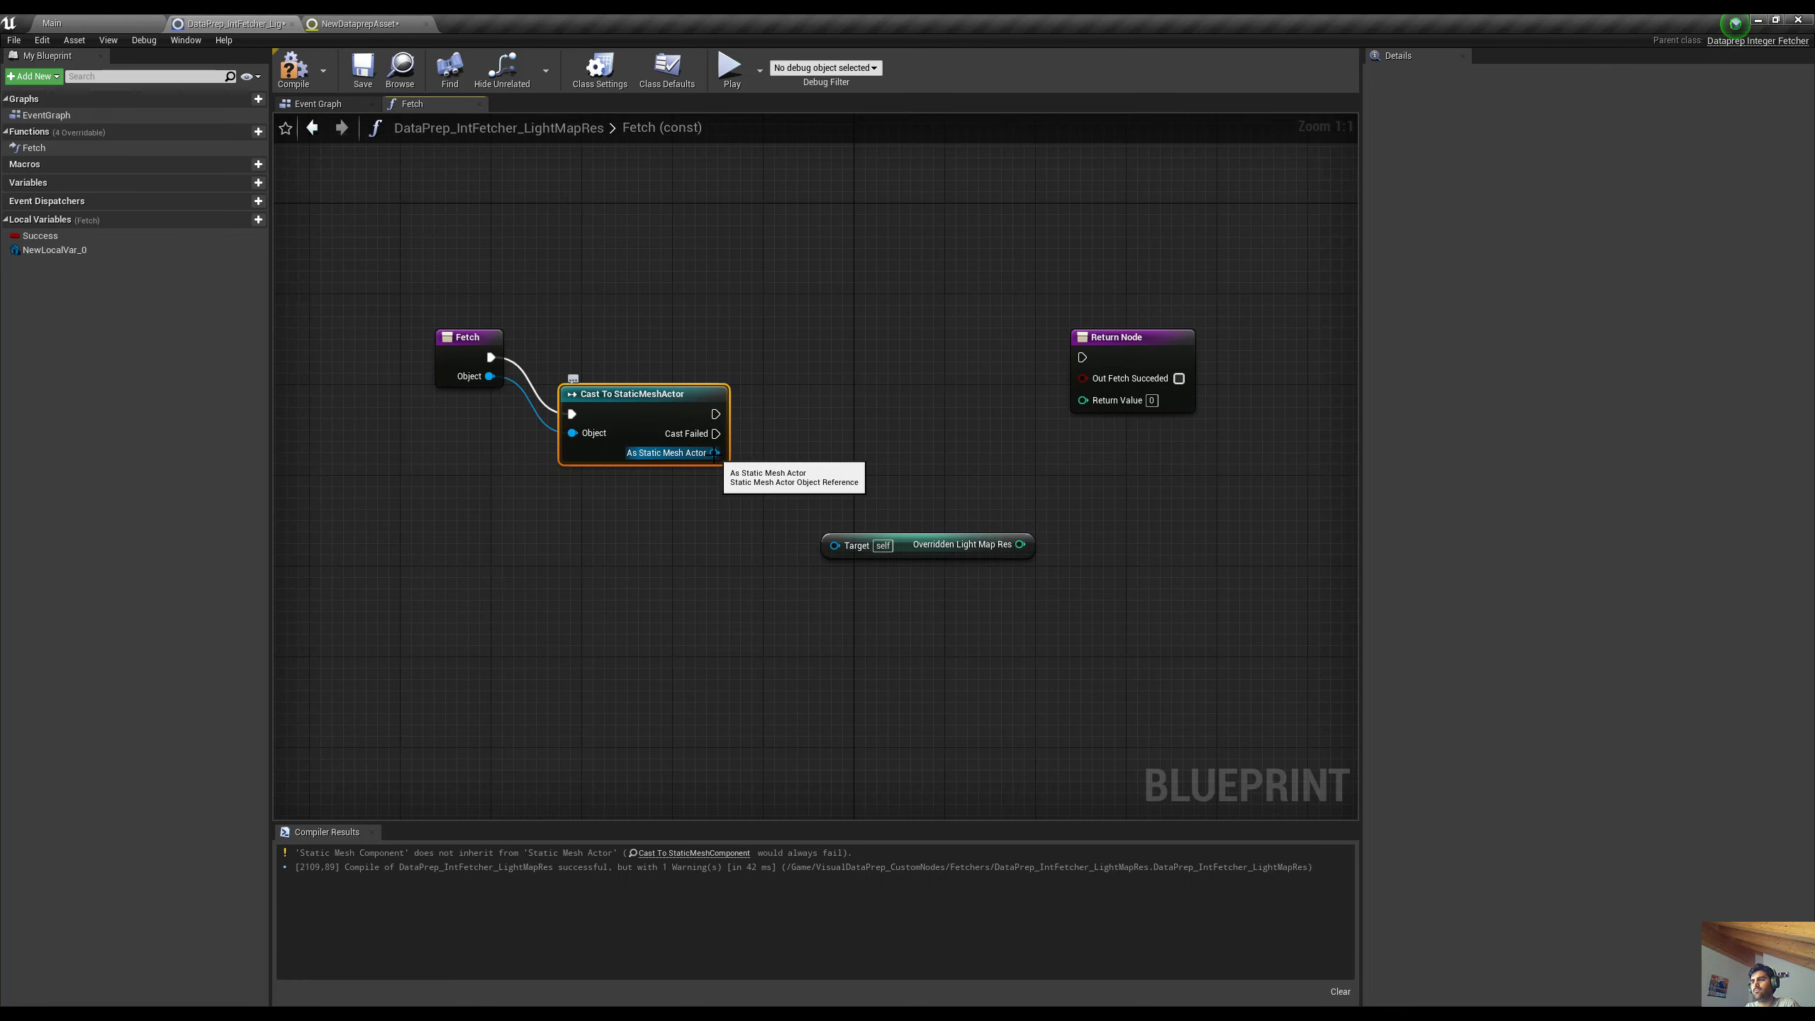
Get the Static Mesh Component from the cast actor and feed it into the Overridden Light Map Res target
{"action": "left_click_drag", "start_coordinate": [714, 453], "coordinate": [654, 610]}
{"action": "type", "text": "to st"}
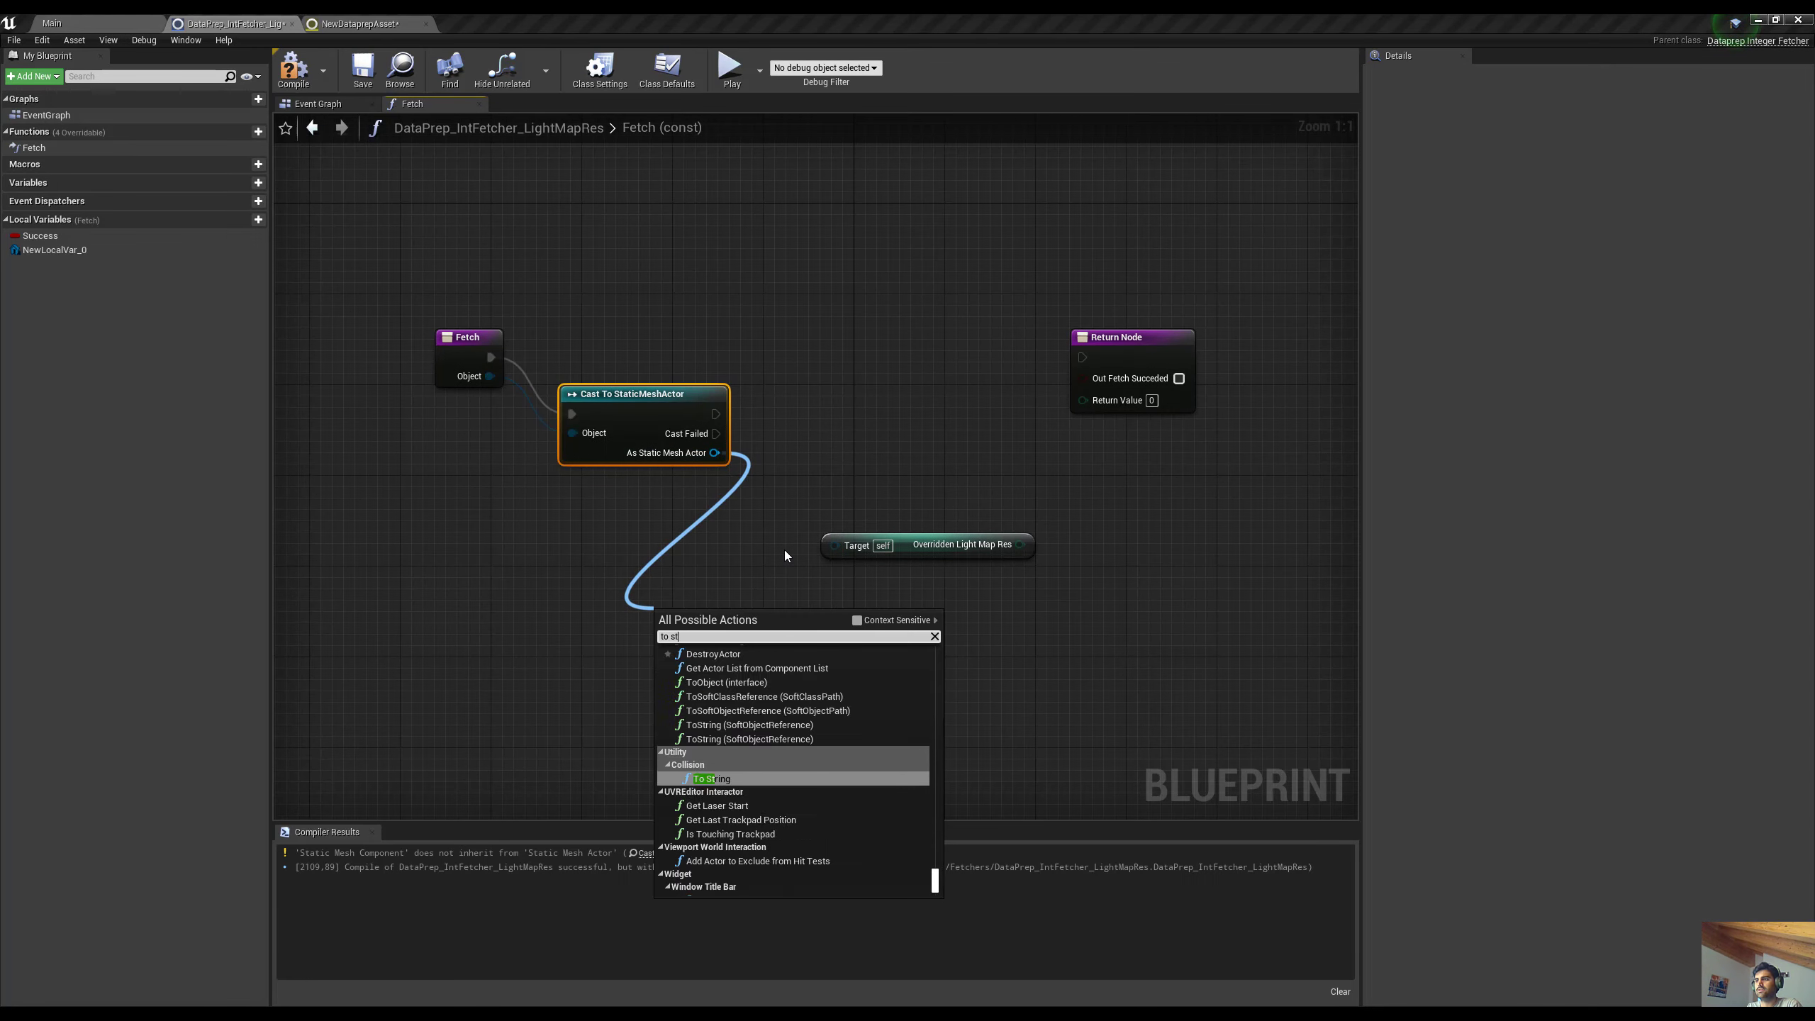
{"action": "type", "text": "atic mesh componen"}
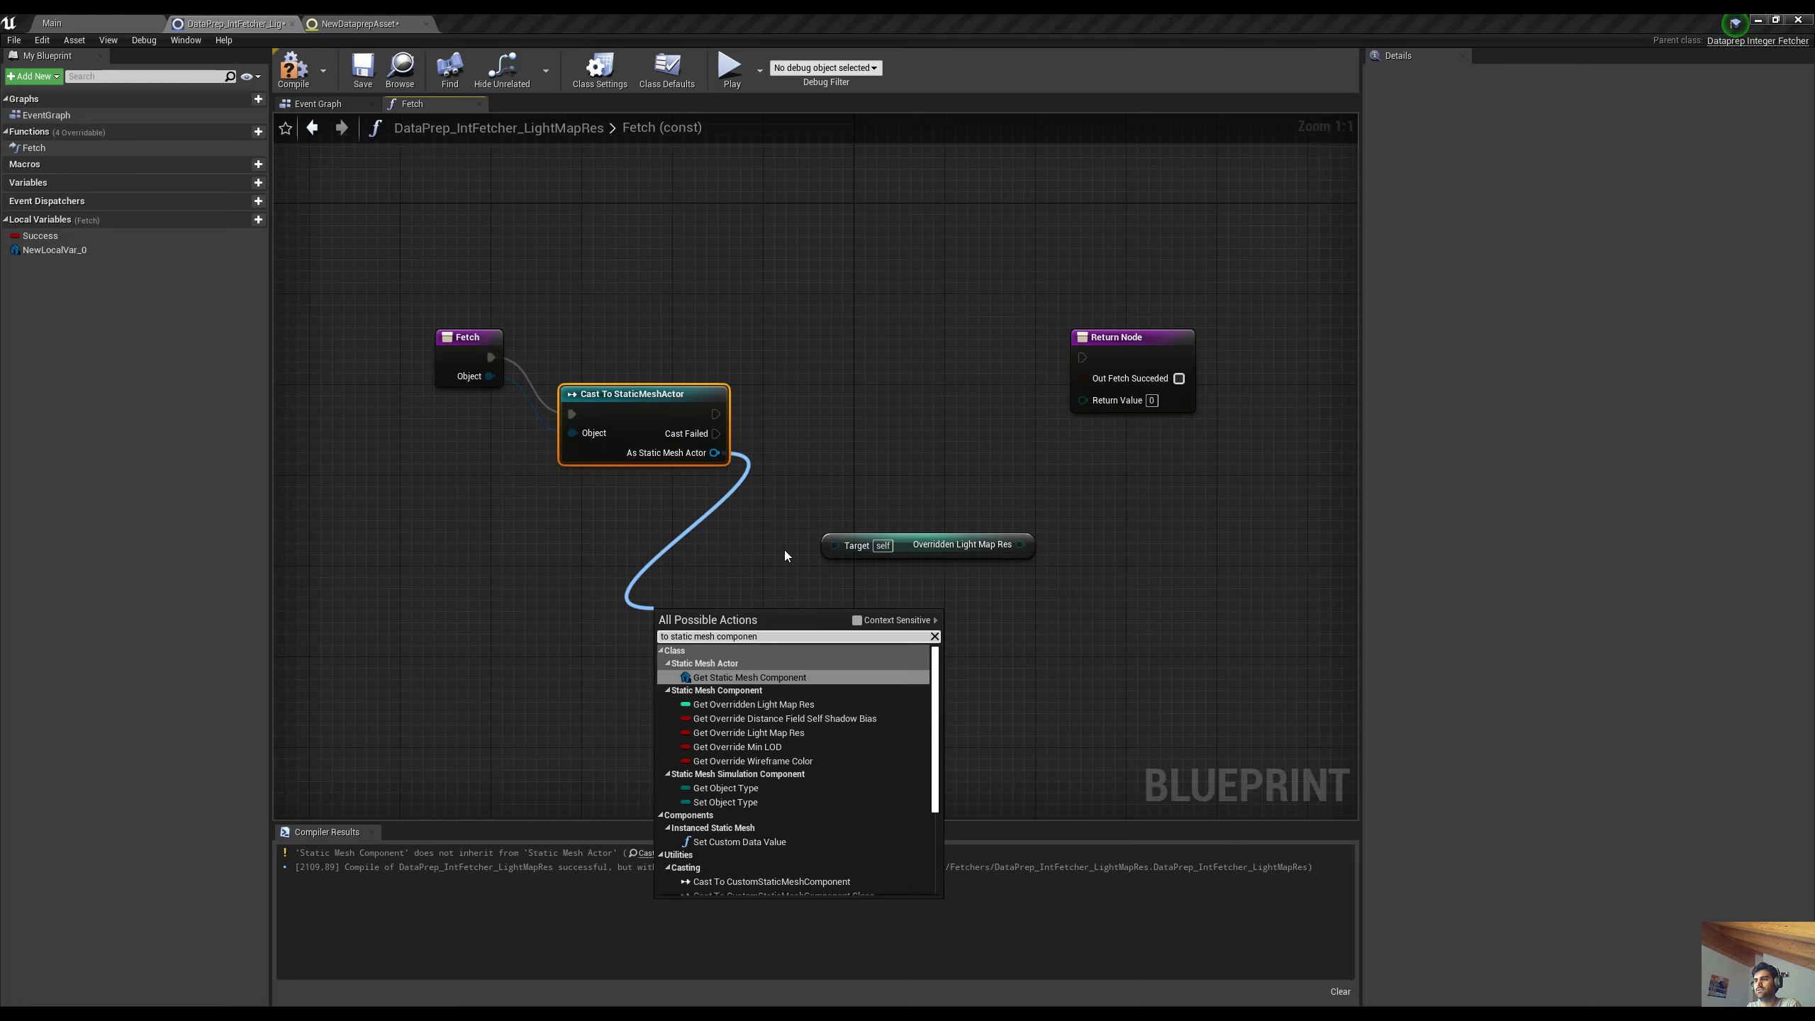
{"action": "key", "text": "Return"}
{"action": "left_click_drag", "start_coordinate": [823, 624], "coordinate": [837, 549]}
{"action": "mouse_move", "coordinate": [724, 634]}
{"action": "left_mouse_down"}
{"action": "mouse_move", "coordinate": [881, 610]}
{"action": "mouse_move", "coordinate": [884, 588]}
{"action": "mouse_move", "coordinate": [720, 646]}
{"action": "left_mouse_up"}
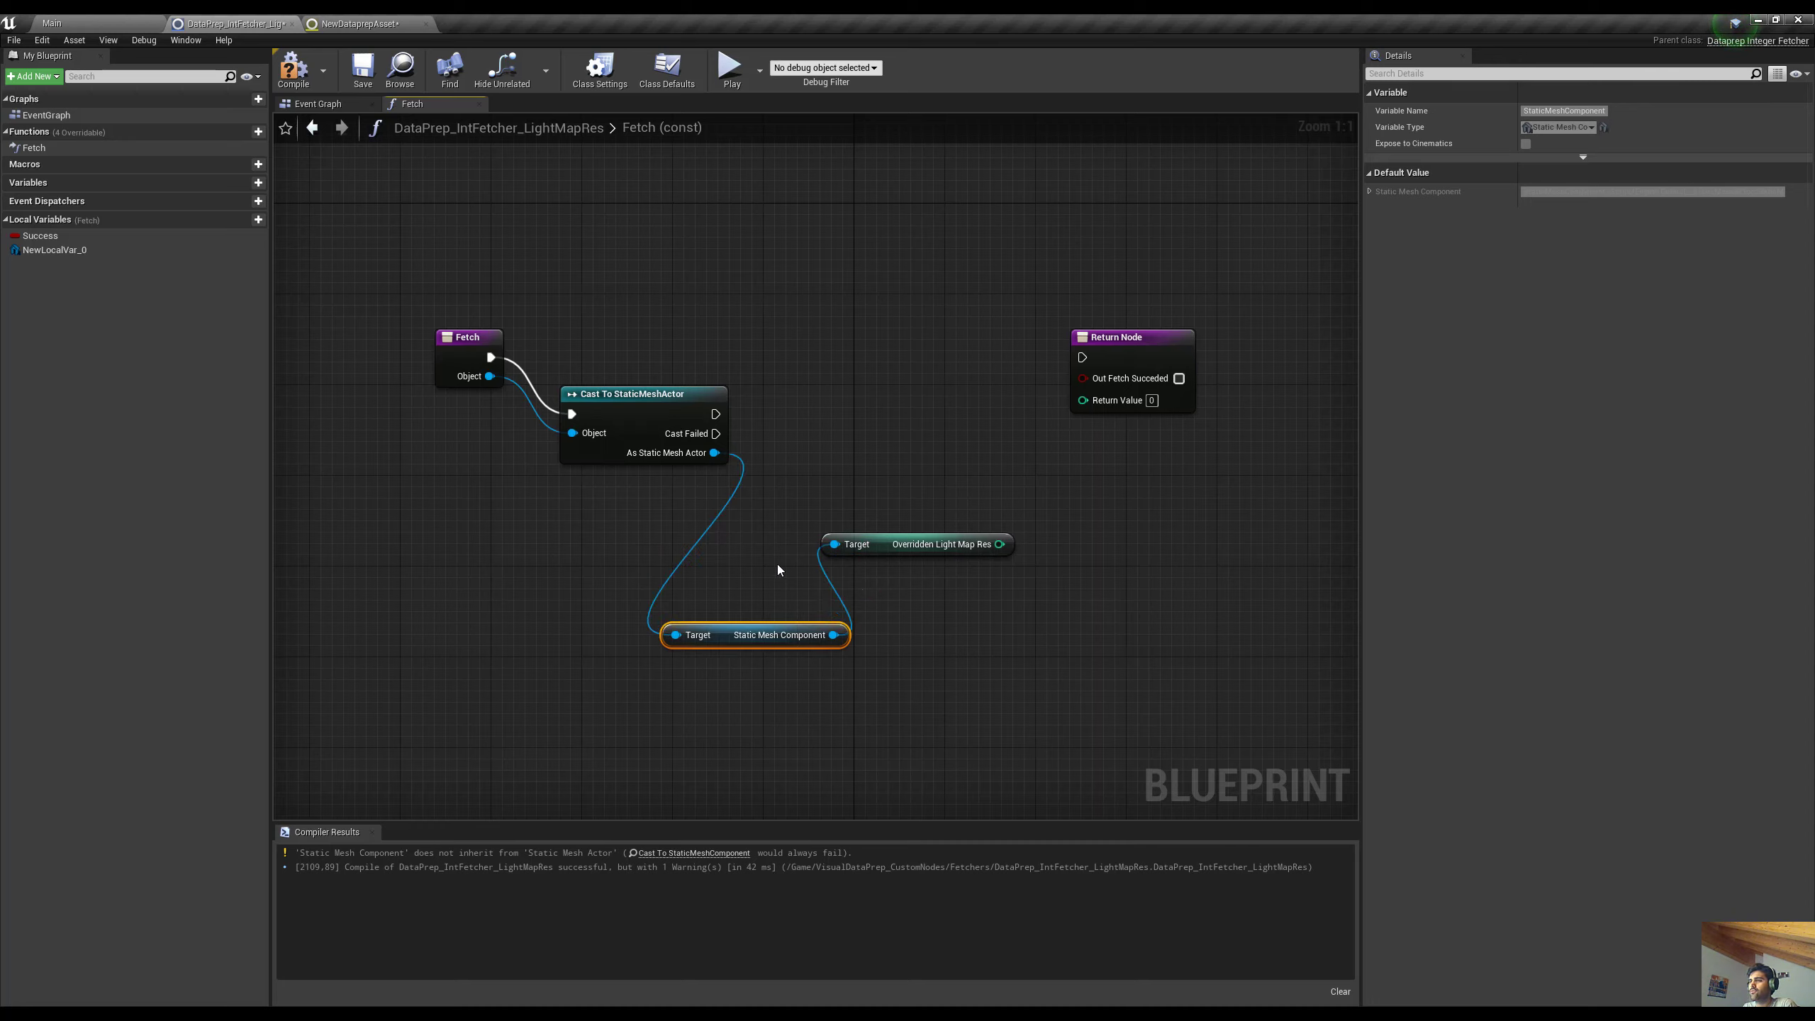
Break both links of the Static Mesh Component node and reconnect it between the cast and Overridden Light Map Res
{"action": "left_click", "coordinate": [834, 635], "text": "alt"}
{"action": "left_click", "coordinate": [675, 635], "text": "alt"}
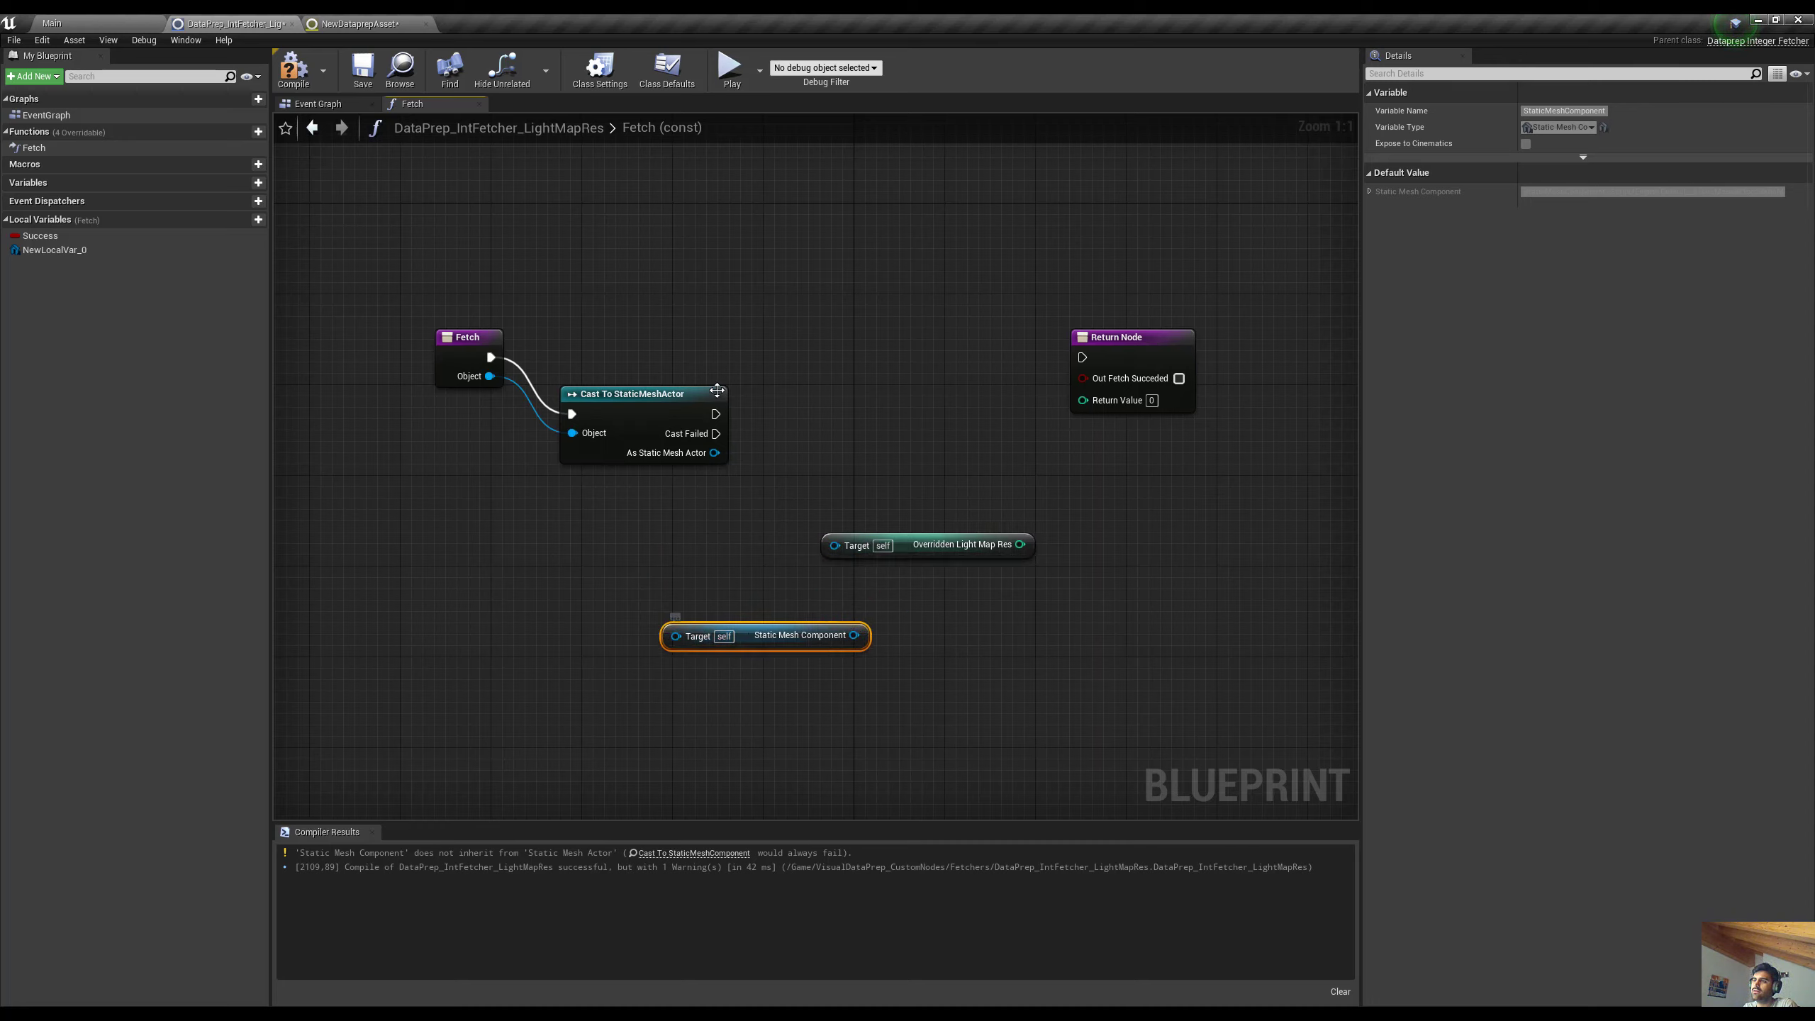
{"action": "left_click_drag", "start_coordinate": [713, 452], "coordinate": [820, 557]}
{"action": "left_click", "coordinate": [790, 580]}
{"action": "left_click_drag", "start_coordinate": [713, 452], "coordinate": [675, 634]}
{"action": "left_click_drag", "start_coordinate": [833, 635], "coordinate": [829, 545]}
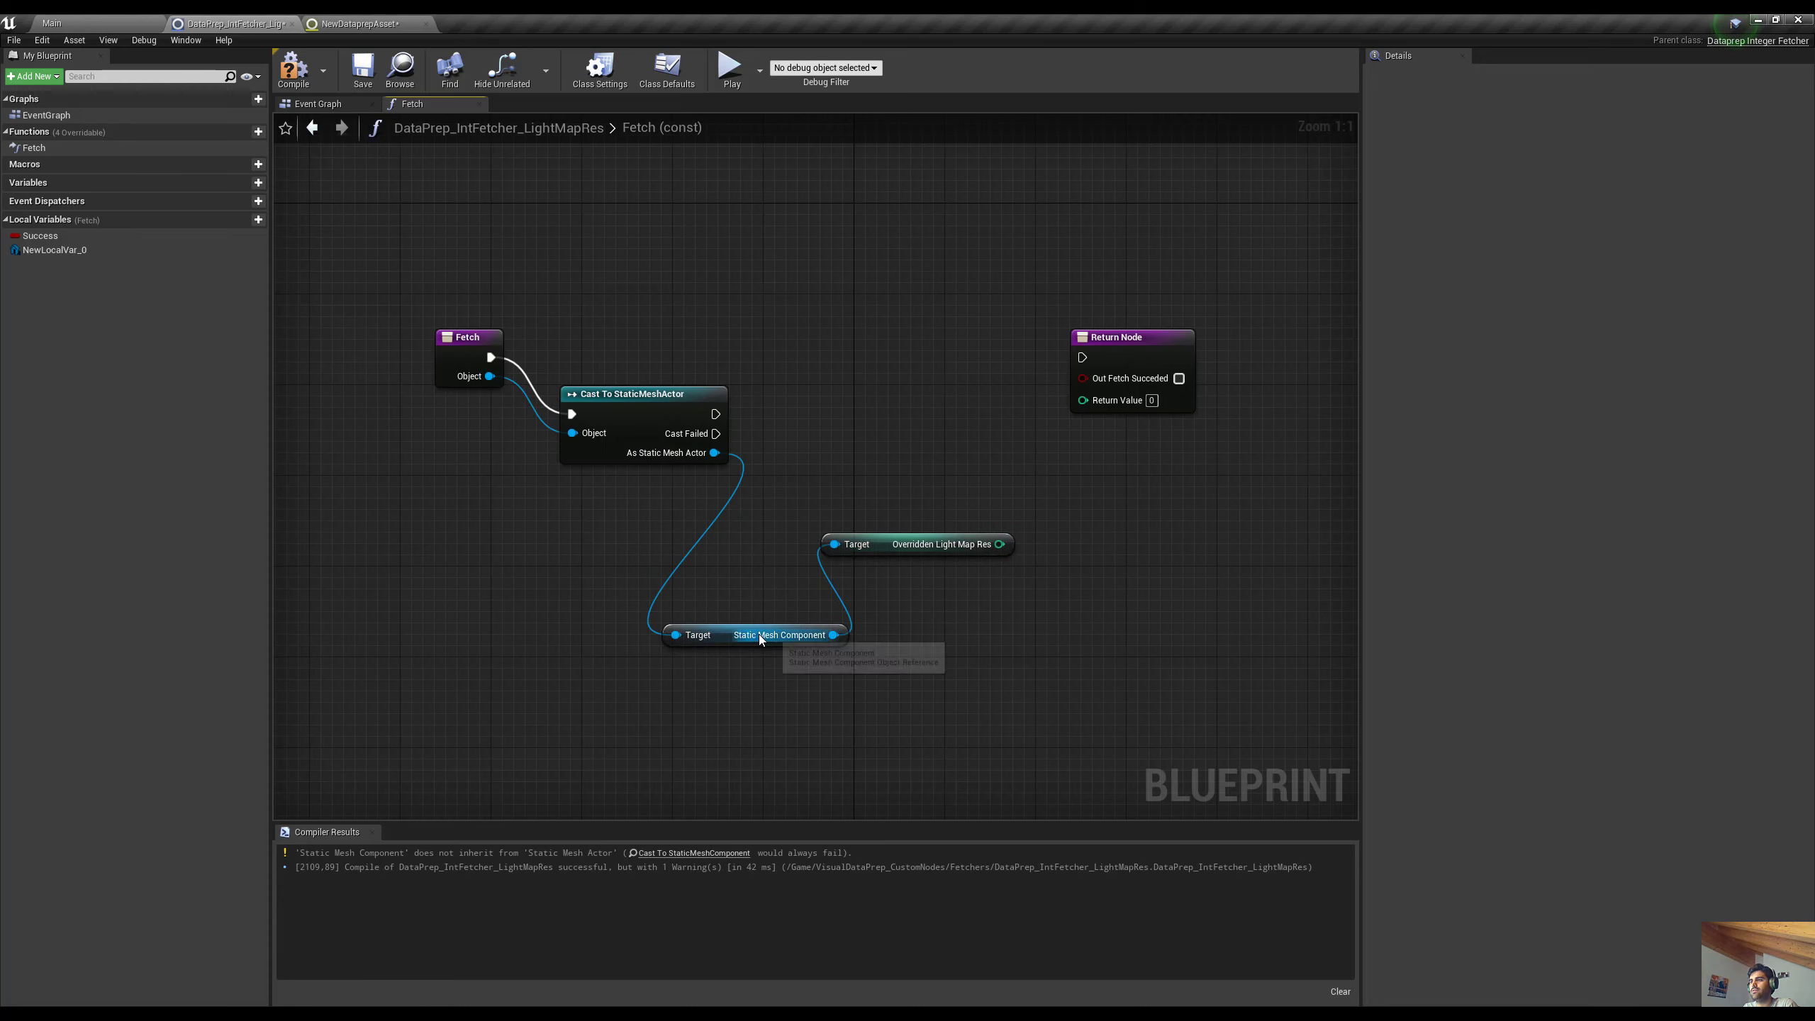
Place the Static Mesh Component node directly beneath Overridden Light Map Res and align the Fetch node with the cast node
{"action": "left_click_drag", "start_coordinate": [718, 642], "coordinate": [875, 584]}
{"action": "right_click_drag", "start_coordinate": [444, 344], "coordinate": [401, 441]}
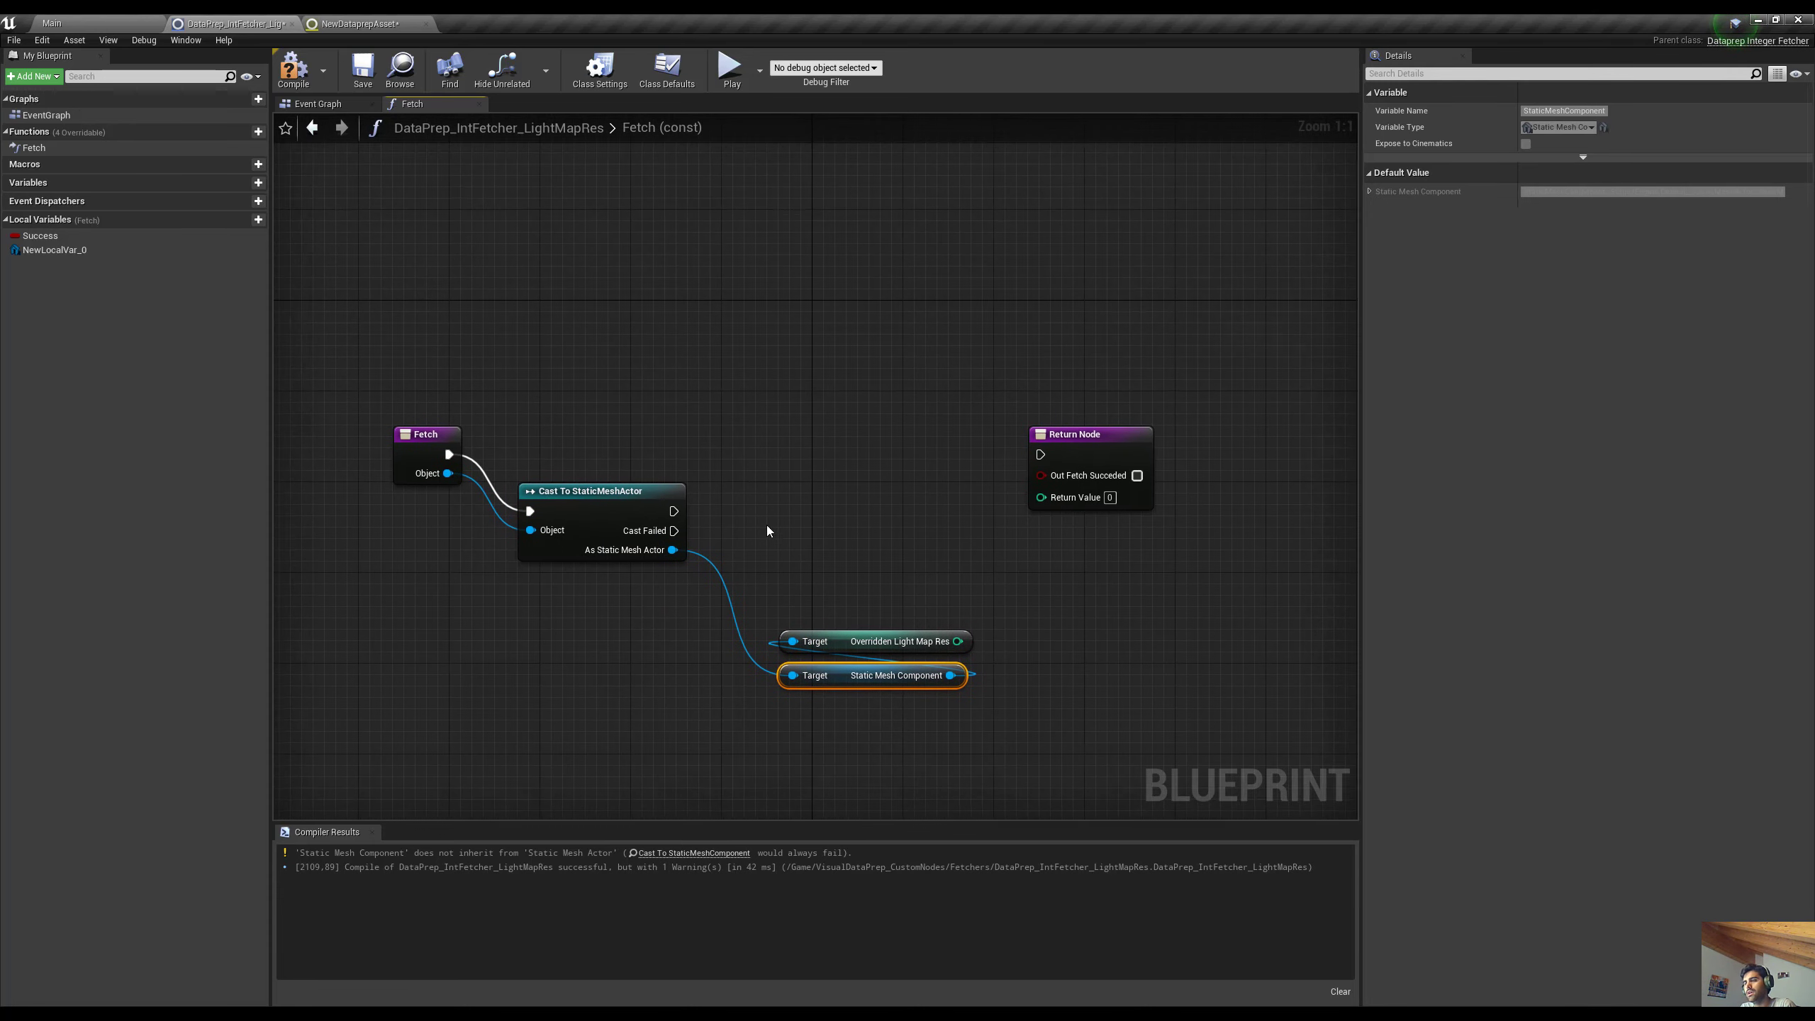
{"action": "left_click_drag", "start_coordinate": [403, 445], "coordinate": [380, 501]}
{"action": "right_click_drag", "start_coordinate": [538, 631], "coordinate": [506, 614]}
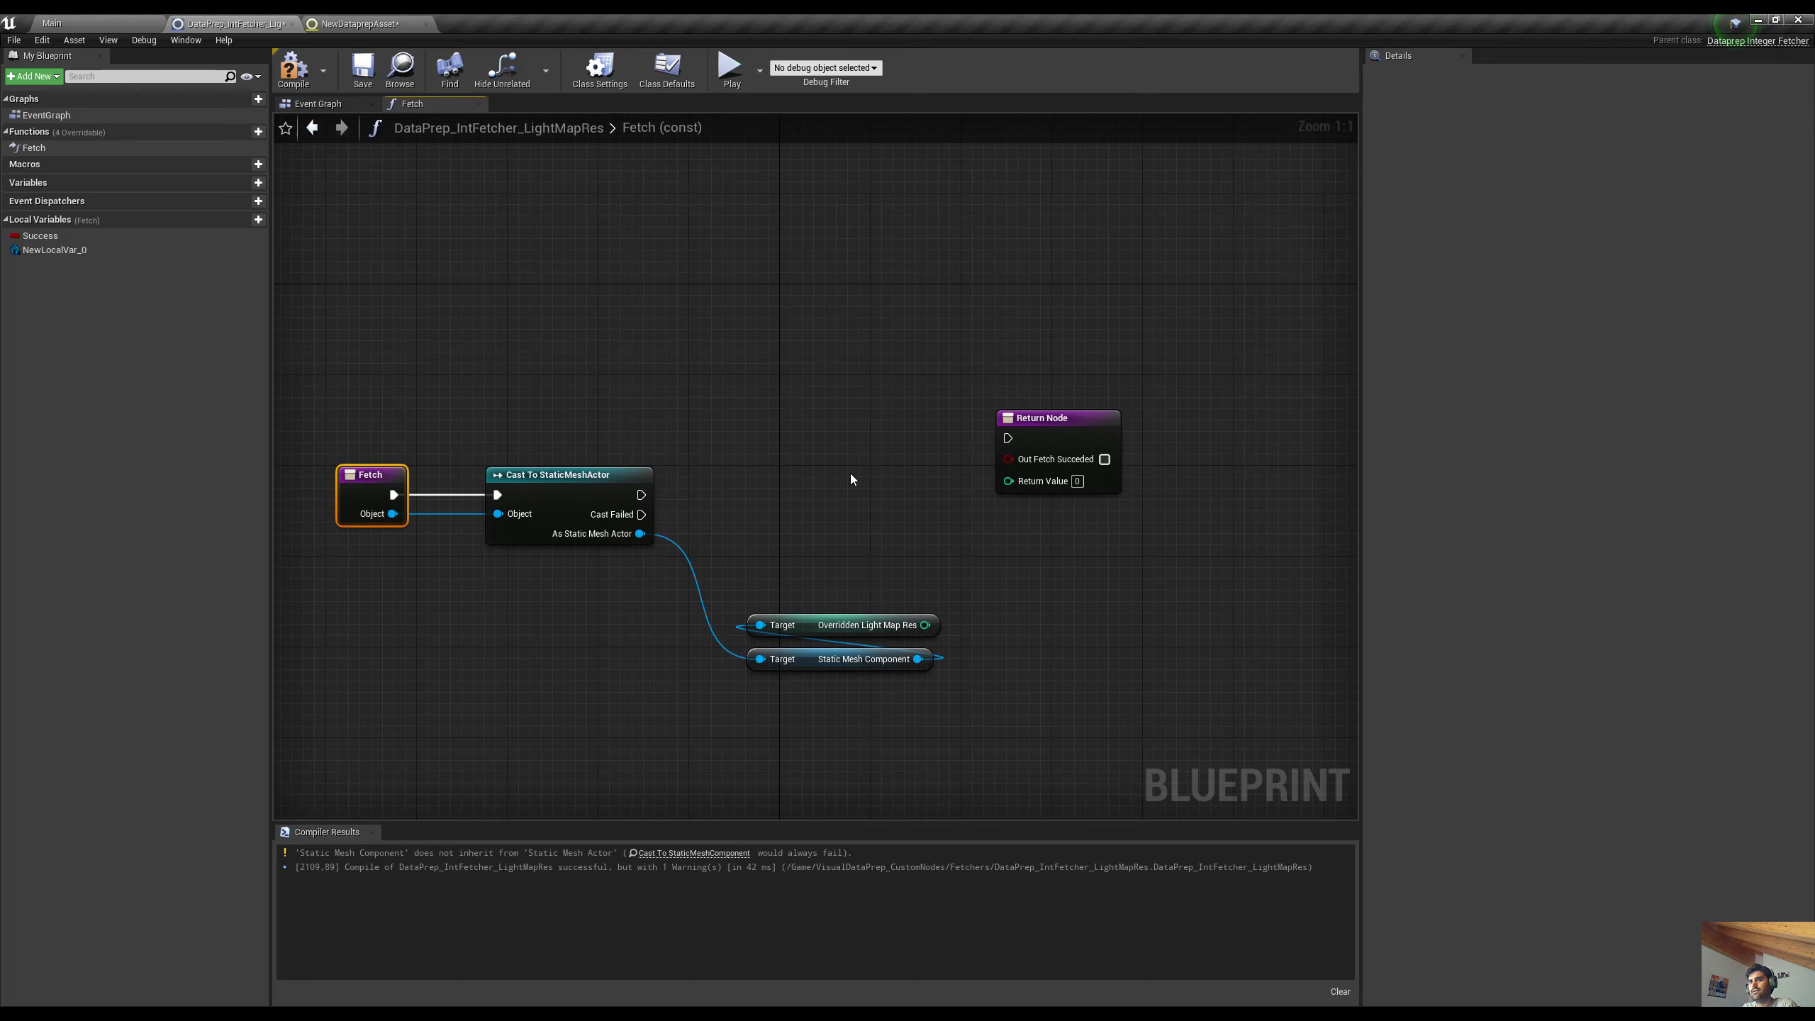
Feed a Success getter into the Return node's Out Fetch Succeded input, and delete the local variable NewLocalVar_0
{"action": "left_click_drag", "start_coordinate": [39, 236], "coordinate": [951, 539]}
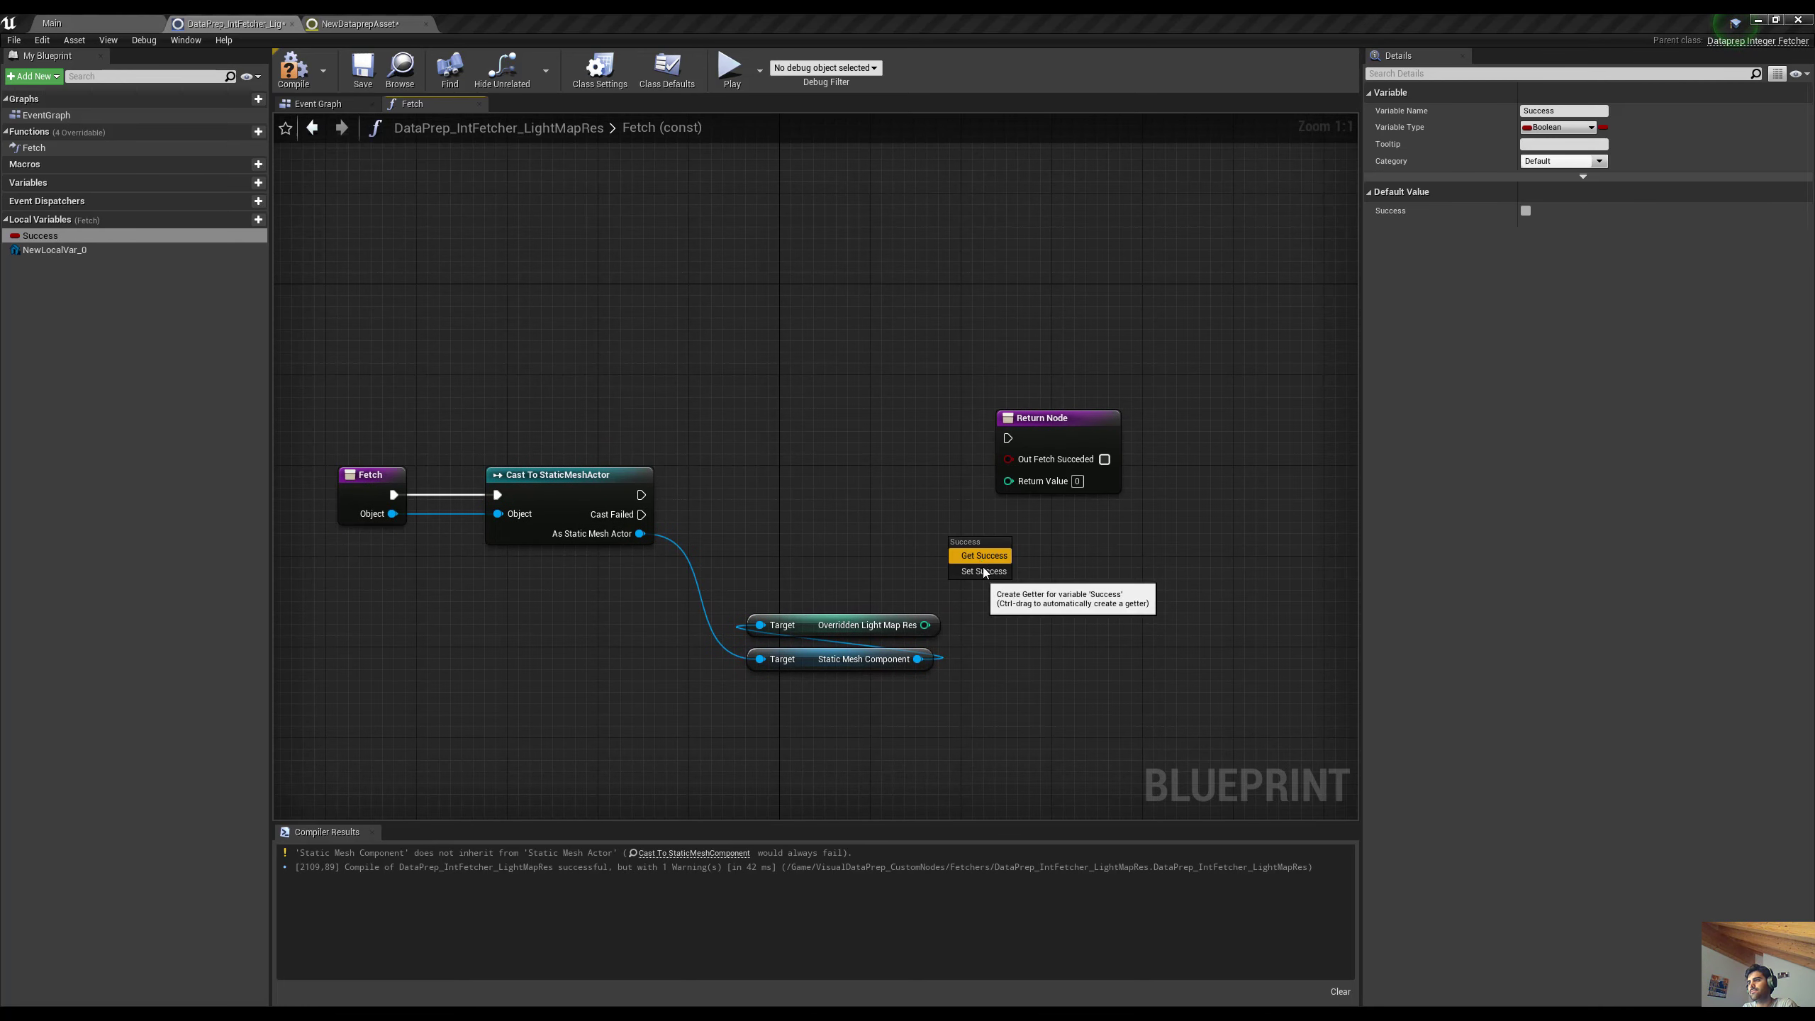
{"action": "left_click", "coordinate": [984, 557]}
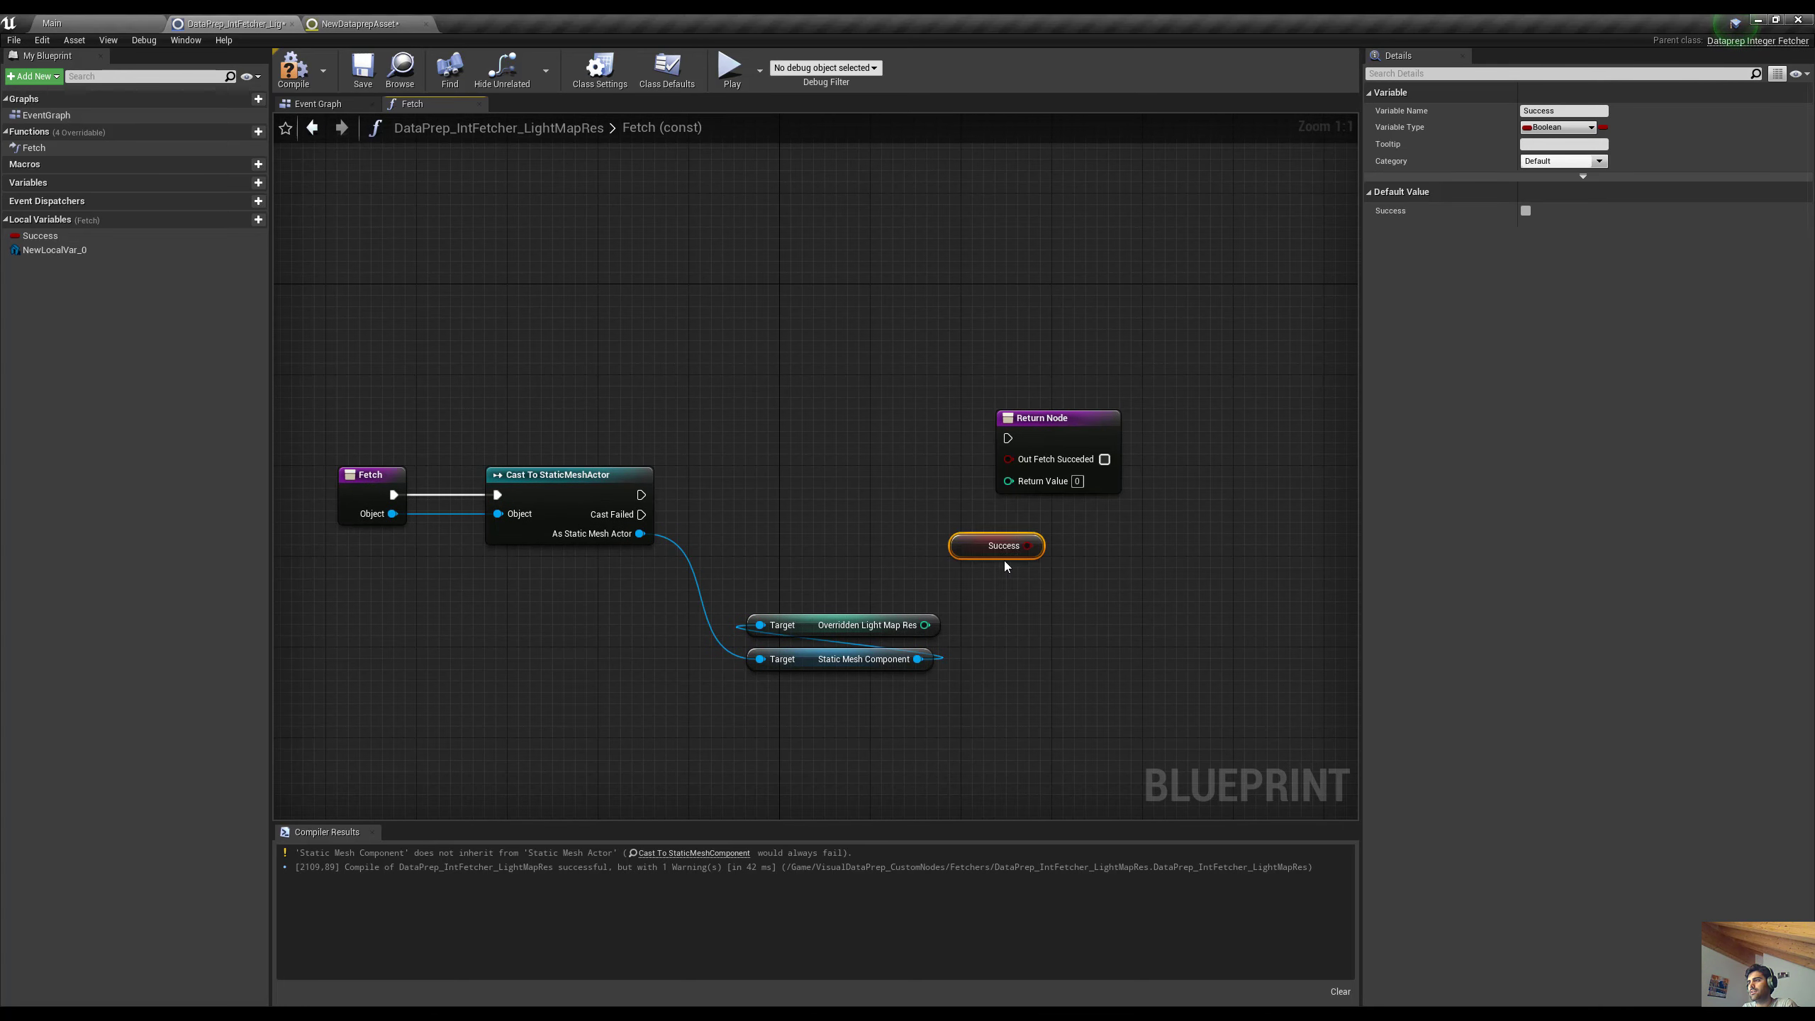
{"action": "left_click_drag", "start_coordinate": [1027, 545], "coordinate": [1009, 457]}
{"action": "left_click_drag", "start_coordinate": [966, 547], "coordinate": [1143, 478]}
{"action": "left_click", "coordinate": [52, 250]}
{"action": "key", "text": "Delete"}
Add a Set Success node with the value left false and run it from the cast's Cast Failed output
{"action": "right_click_drag", "start_coordinate": [944, 491], "coordinate": [1023, 449]}
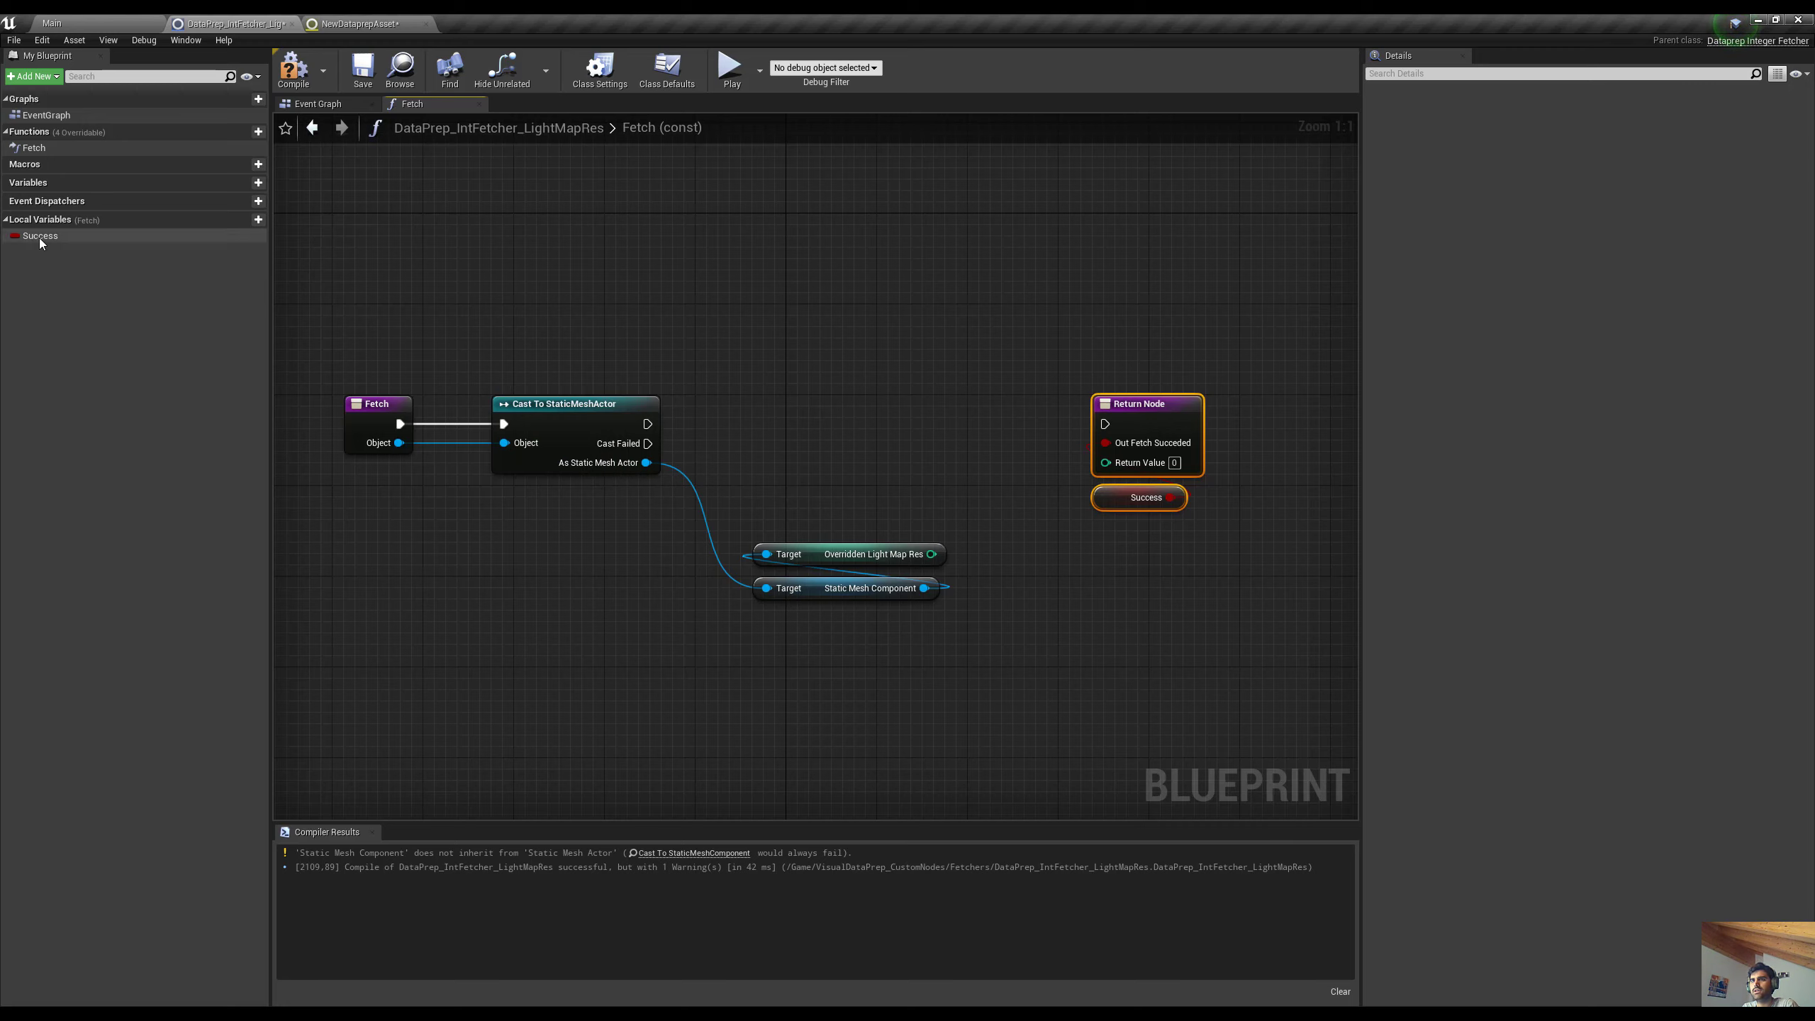
{"action": "left_click_drag", "start_coordinate": [39, 236], "coordinate": [807, 395]}
{"action": "left_click", "coordinate": [834, 423]}
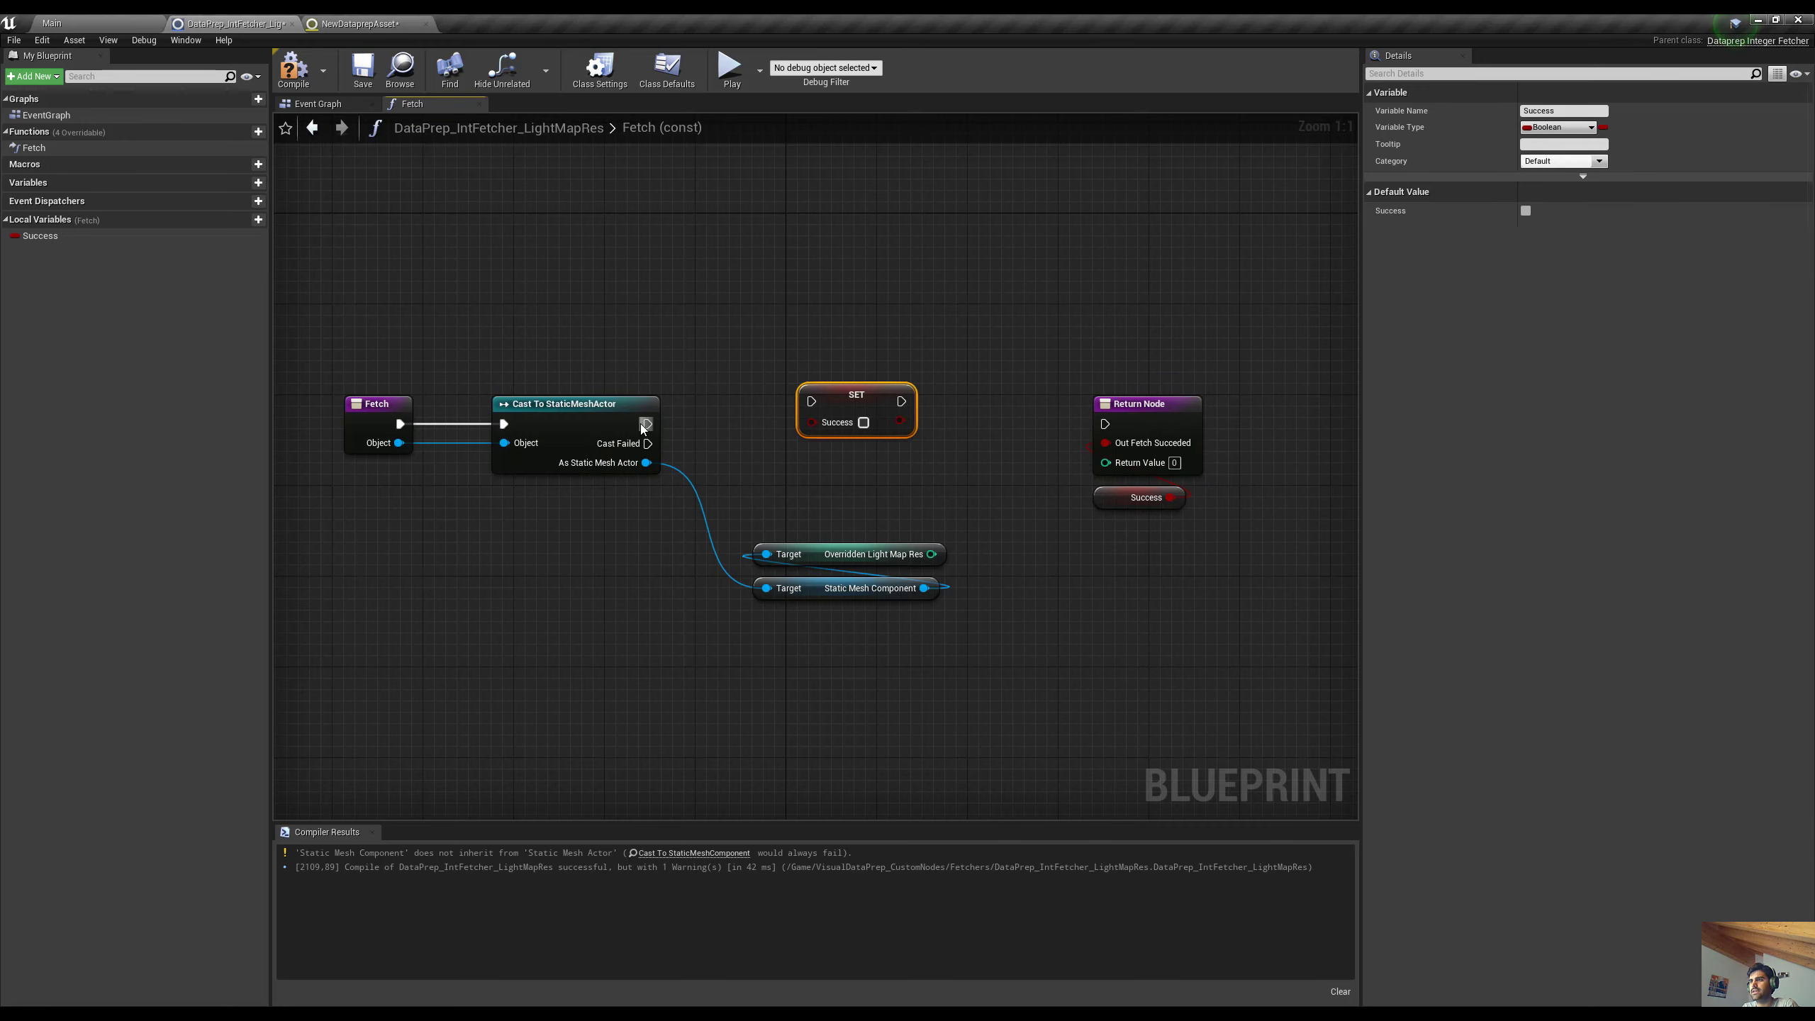
{"action": "left_click_drag", "start_coordinate": [647, 443], "coordinate": [789, 434]}
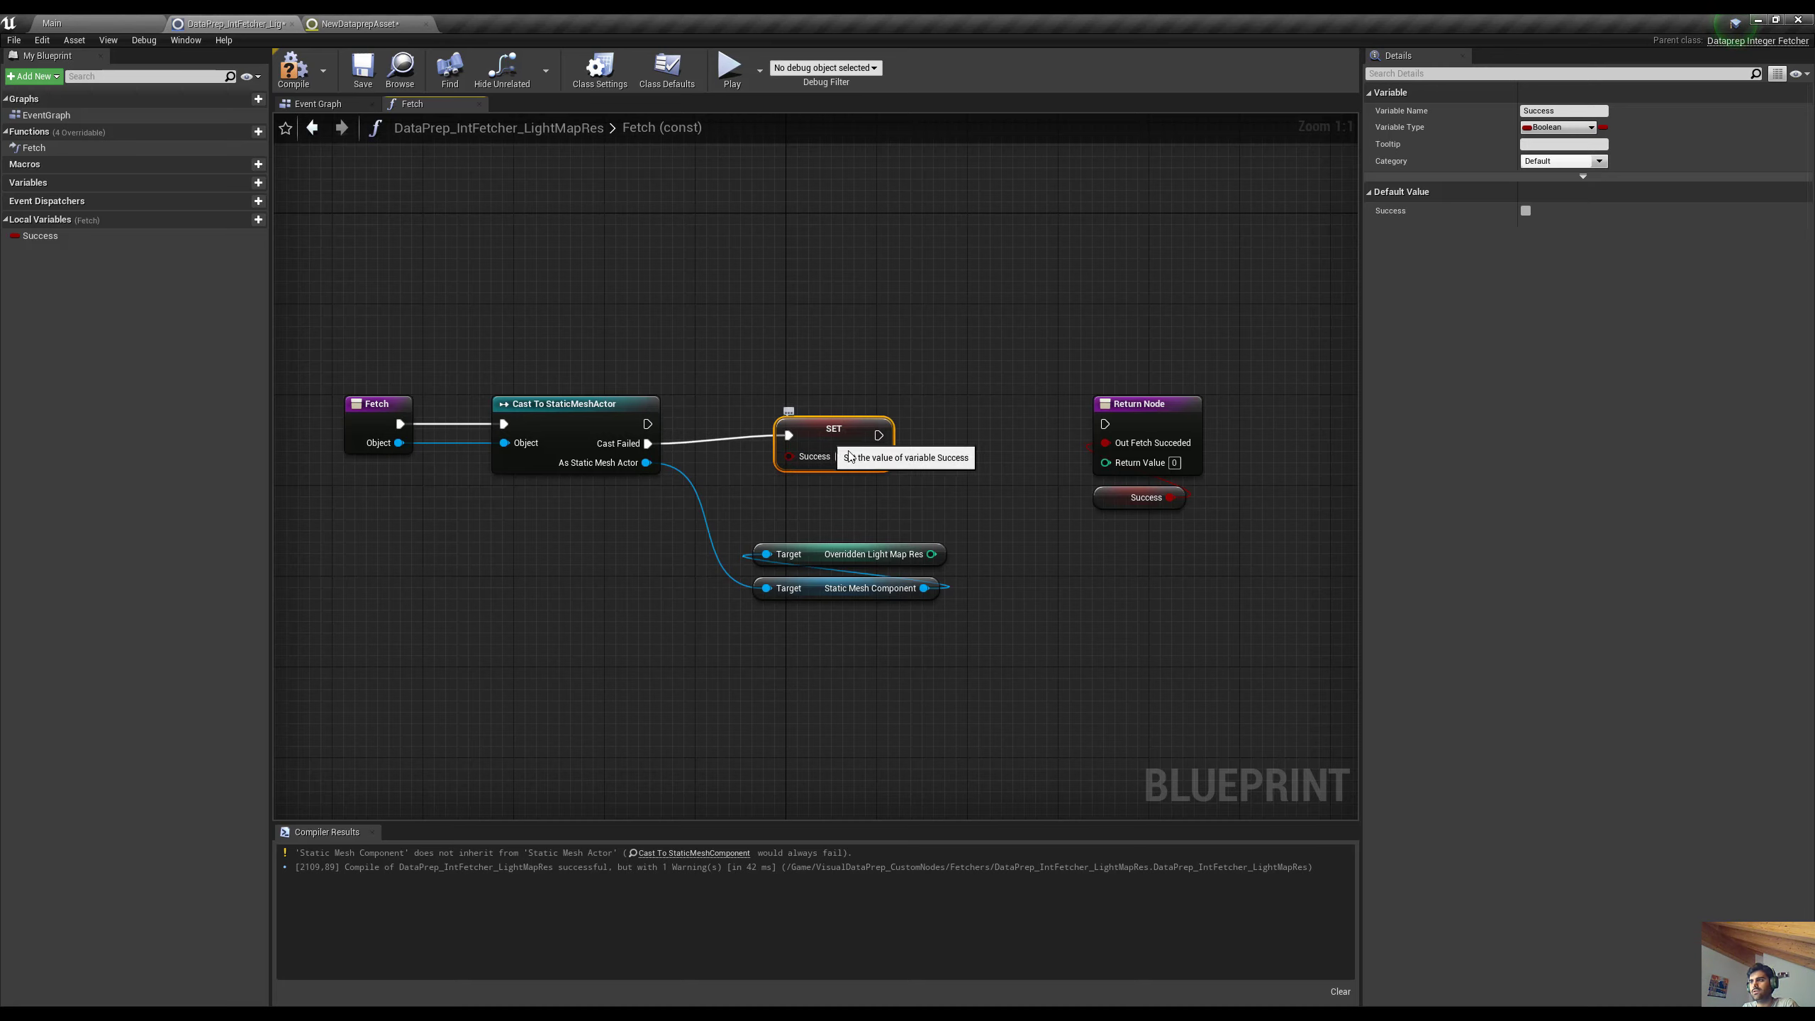
{"action": "left_click", "coordinate": [829, 437]}
{"action": "left_click", "coordinate": [878, 481]}
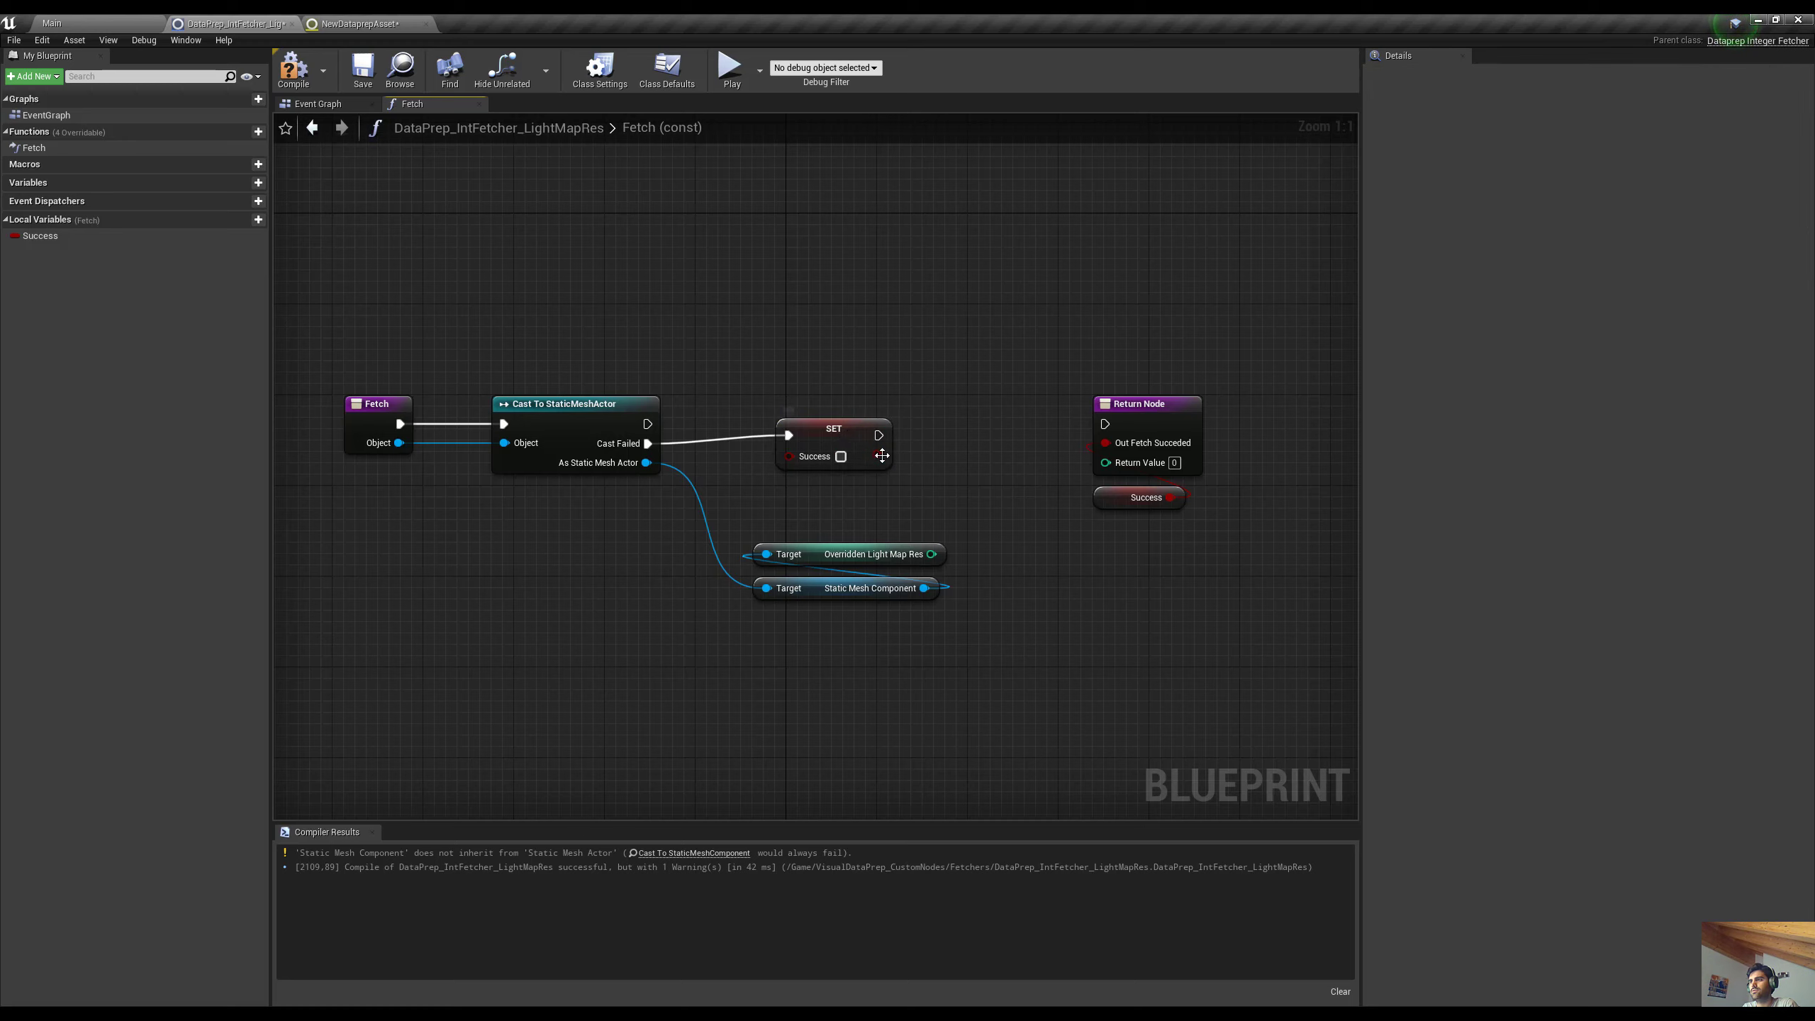
Duplicate the Set Success node above the original, run it from the cast's success output and set its value to true
{"action": "left_click", "coordinate": [849, 437]}
{"action": "key", "text": "ctrl+w"}
{"action": "left_click_drag", "start_coordinate": [918, 439], "coordinate": [829, 360]}
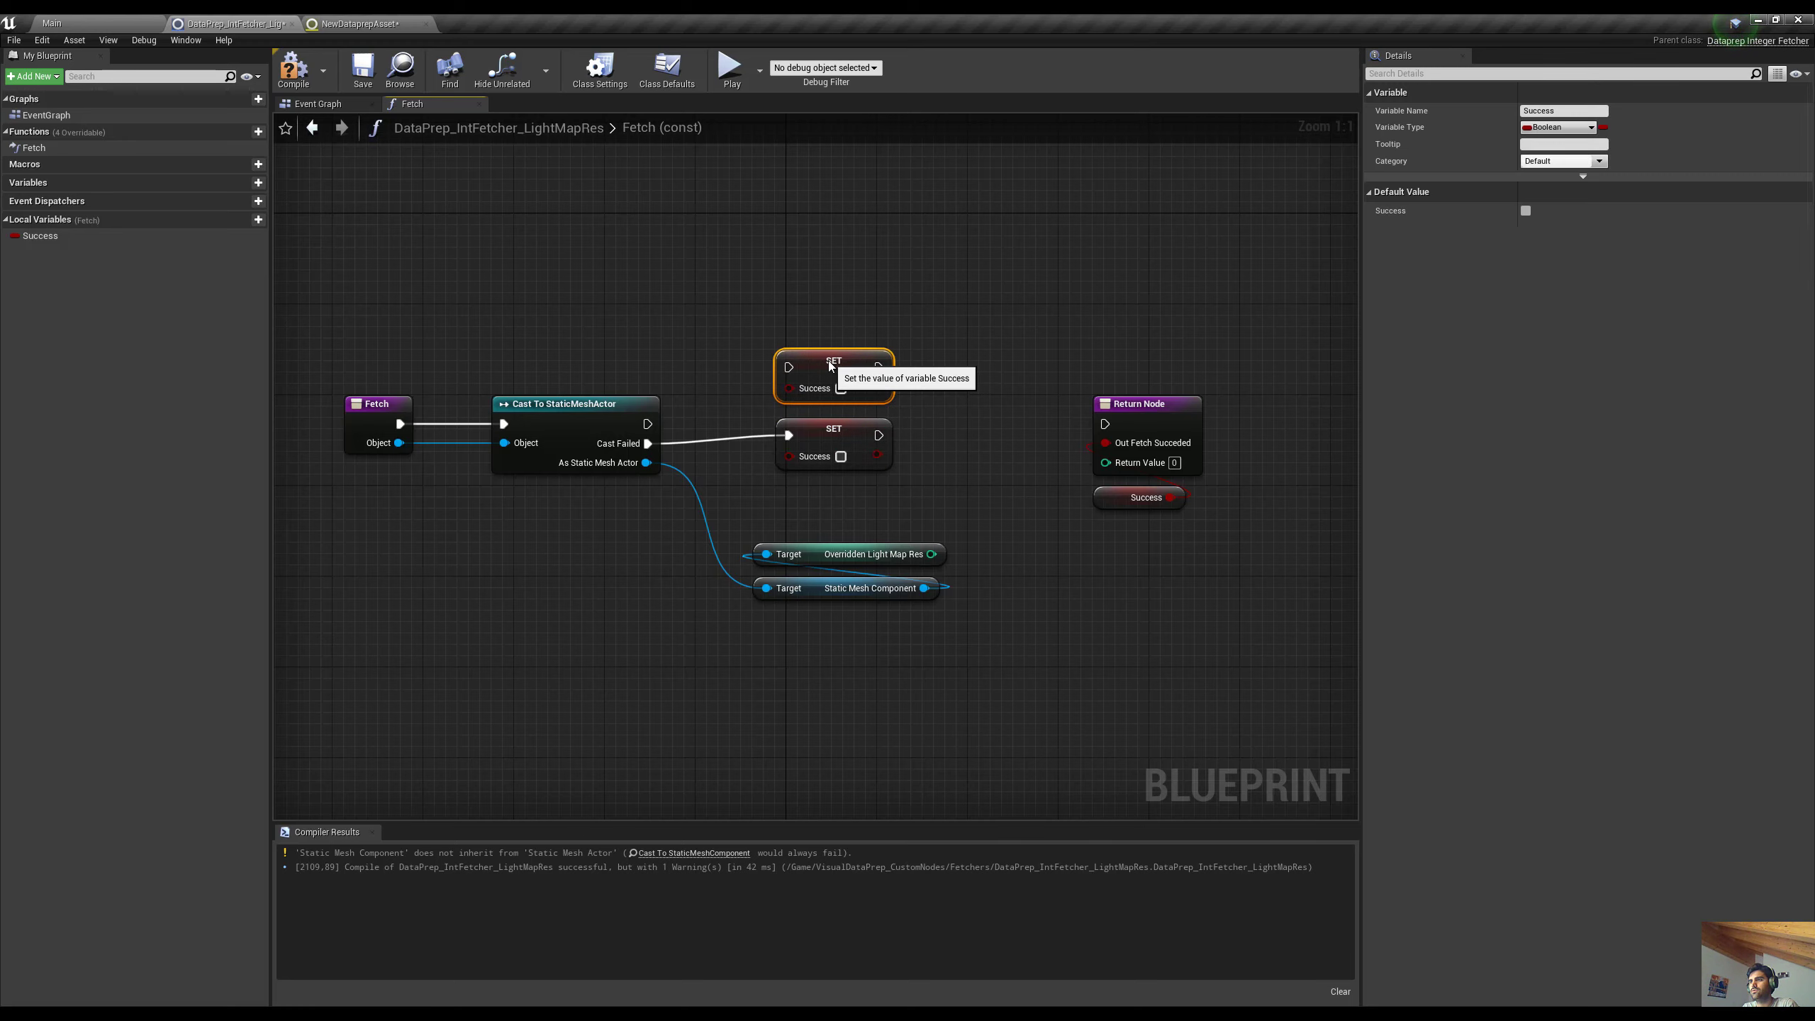
{"action": "left_click_drag", "start_coordinate": [647, 424], "coordinate": [790, 367]}
{"action": "left_click", "coordinate": [840, 388]}
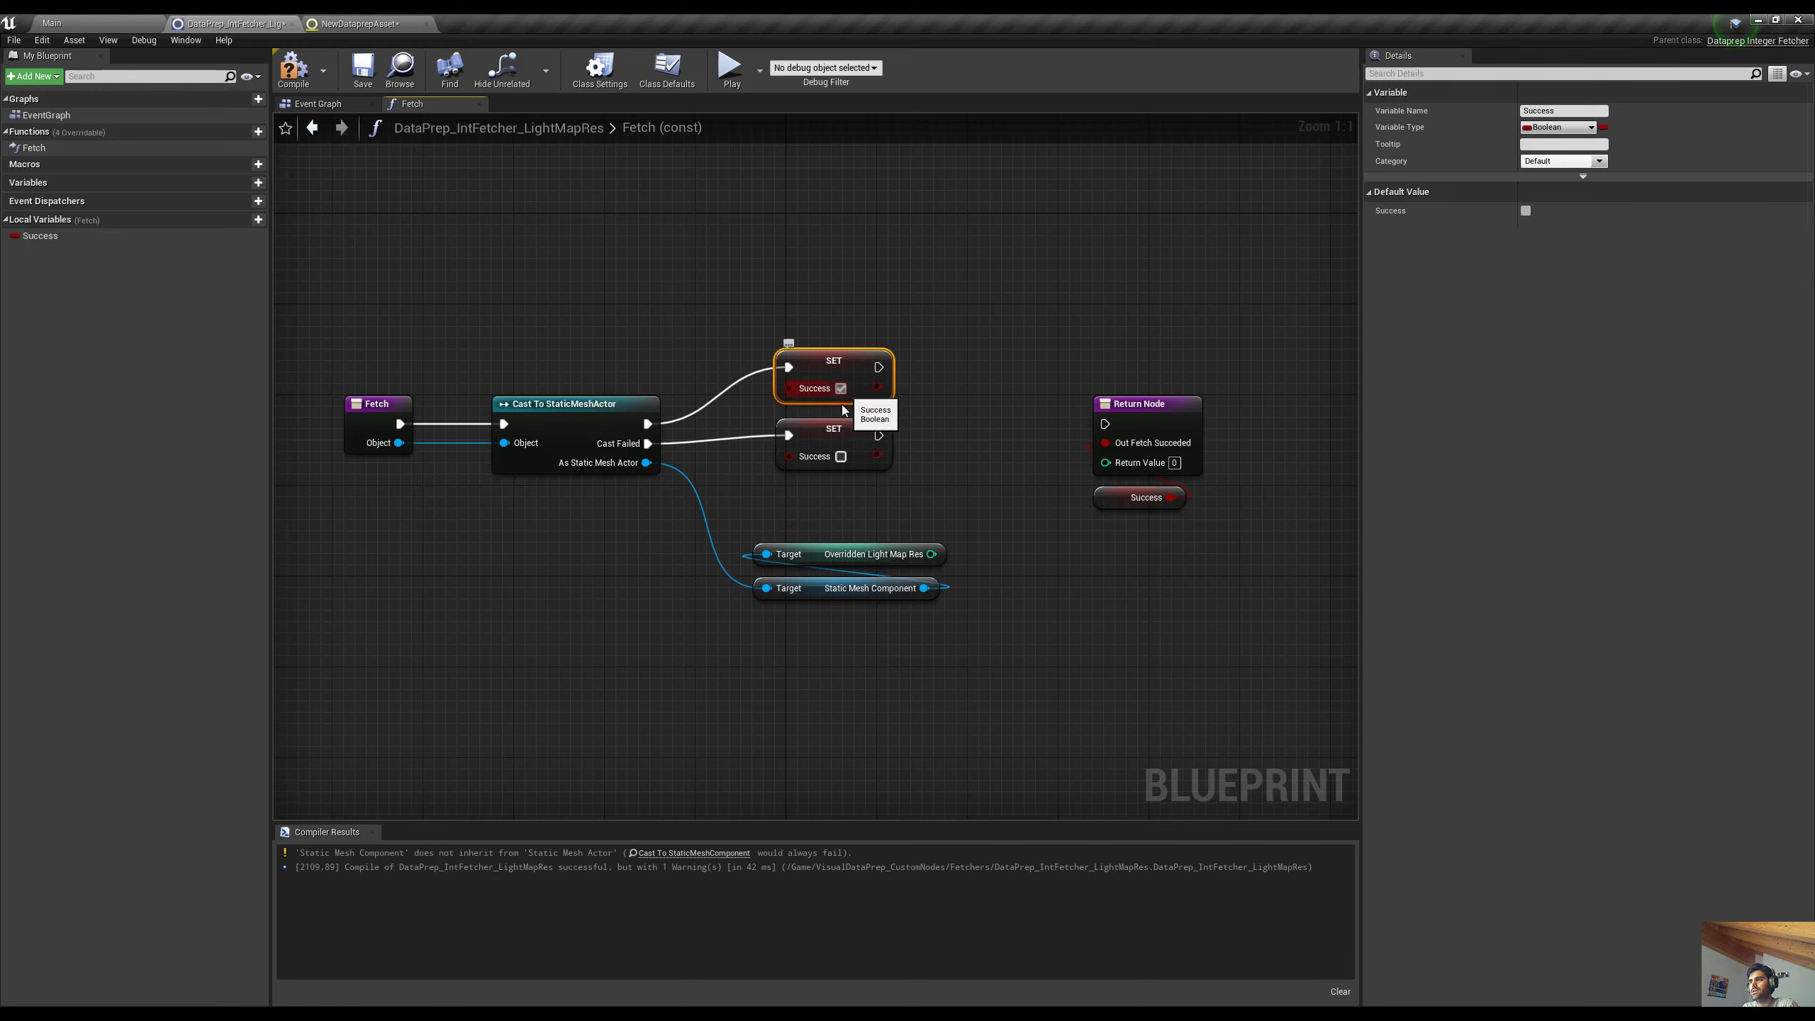
{"action": "left_click_drag", "start_coordinate": [822, 429], "coordinate": [822, 441]}
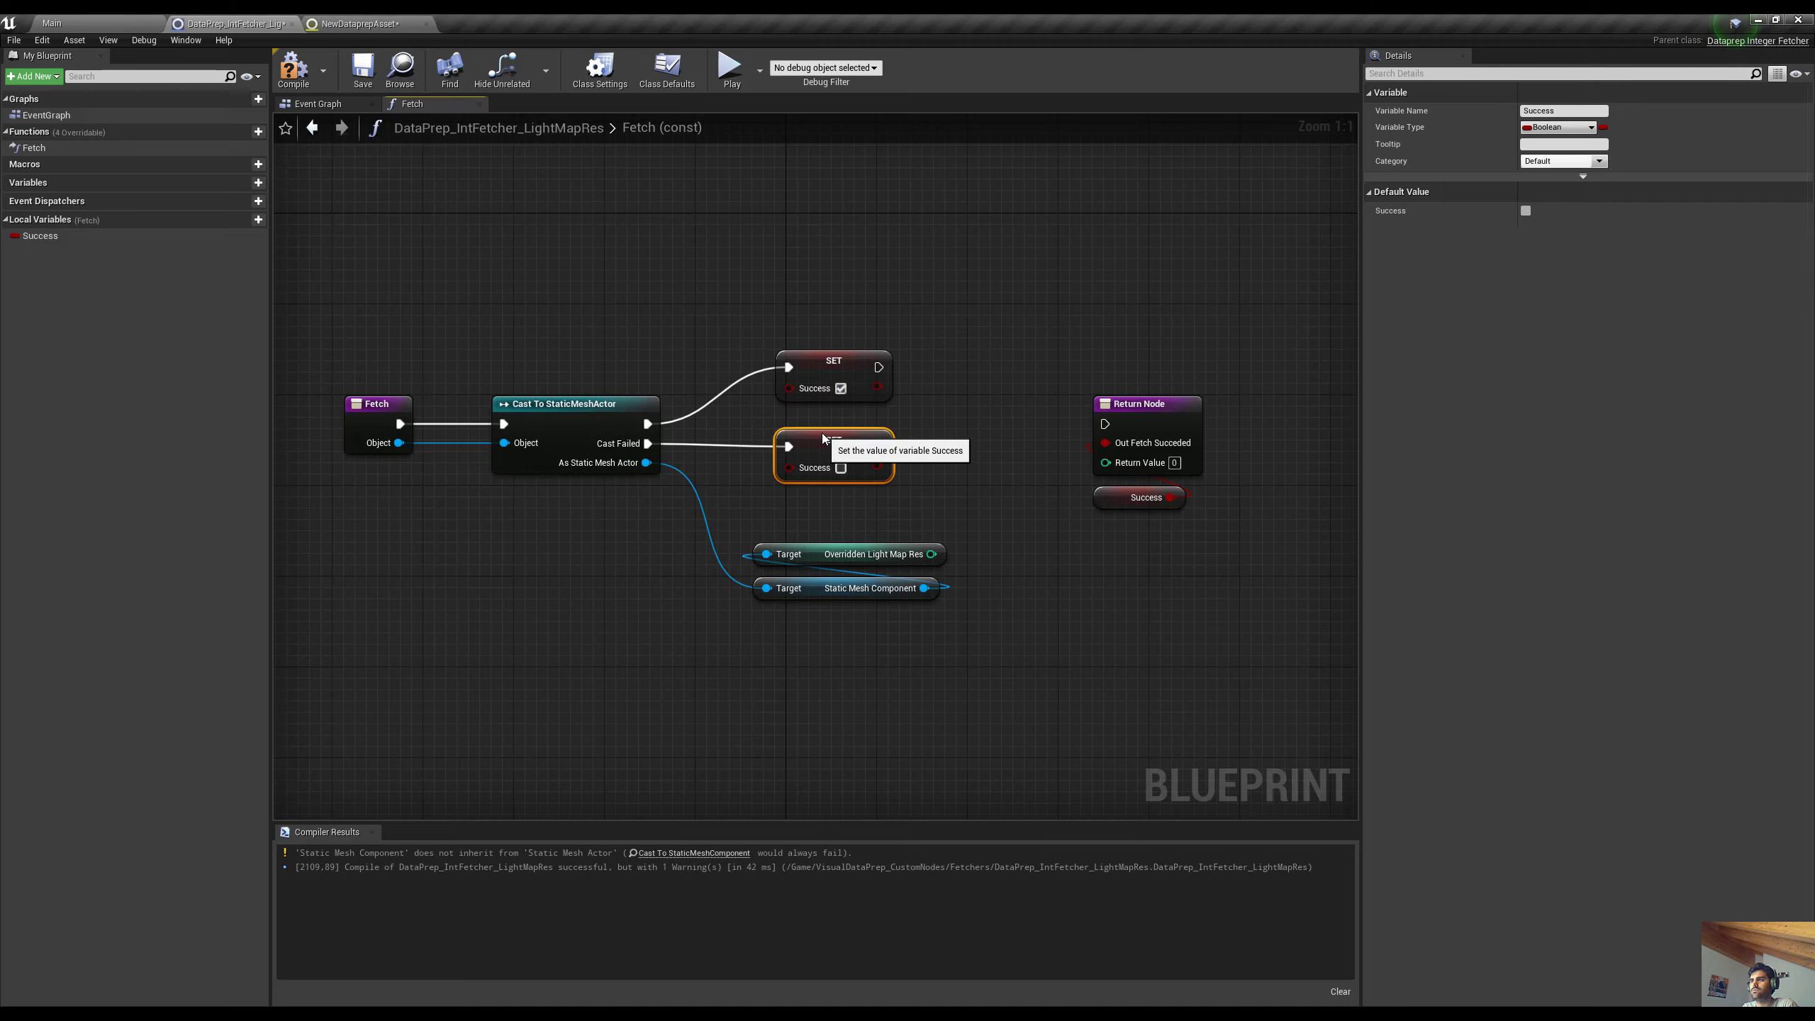
Link the true Set Success node to the Return node, feed Overridden Light Map Res into Return Value, and compile
{"action": "left_click_drag", "start_coordinate": [880, 368], "coordinate": [1106, 423]}
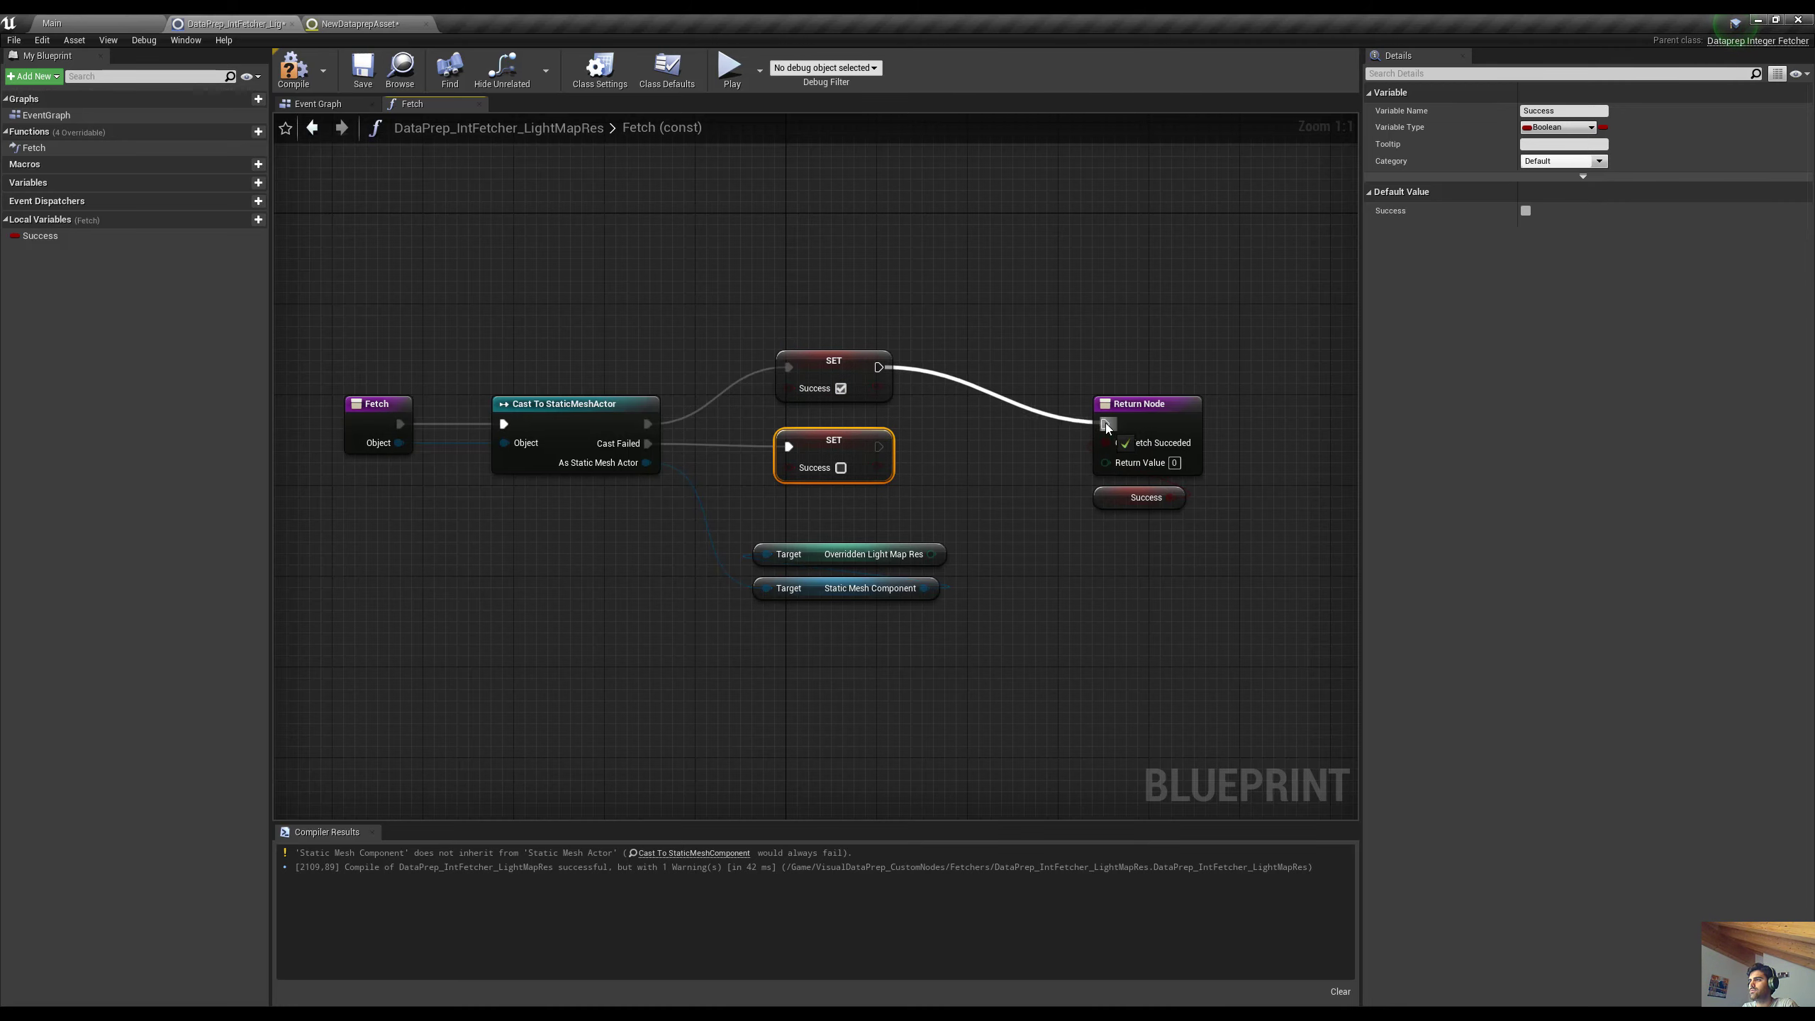
{"action": "right_click_drag", "start_coordinate": [1018, 477], "coordinate": [985, 444]}
{"action": "left_click_drag", "start_coordinate": [906, 509], "coordinate": [1081, 418]}
{"action": "right_click_drag", "start_coordinate": [1010, 527], "coordinate": [1063, 539]}
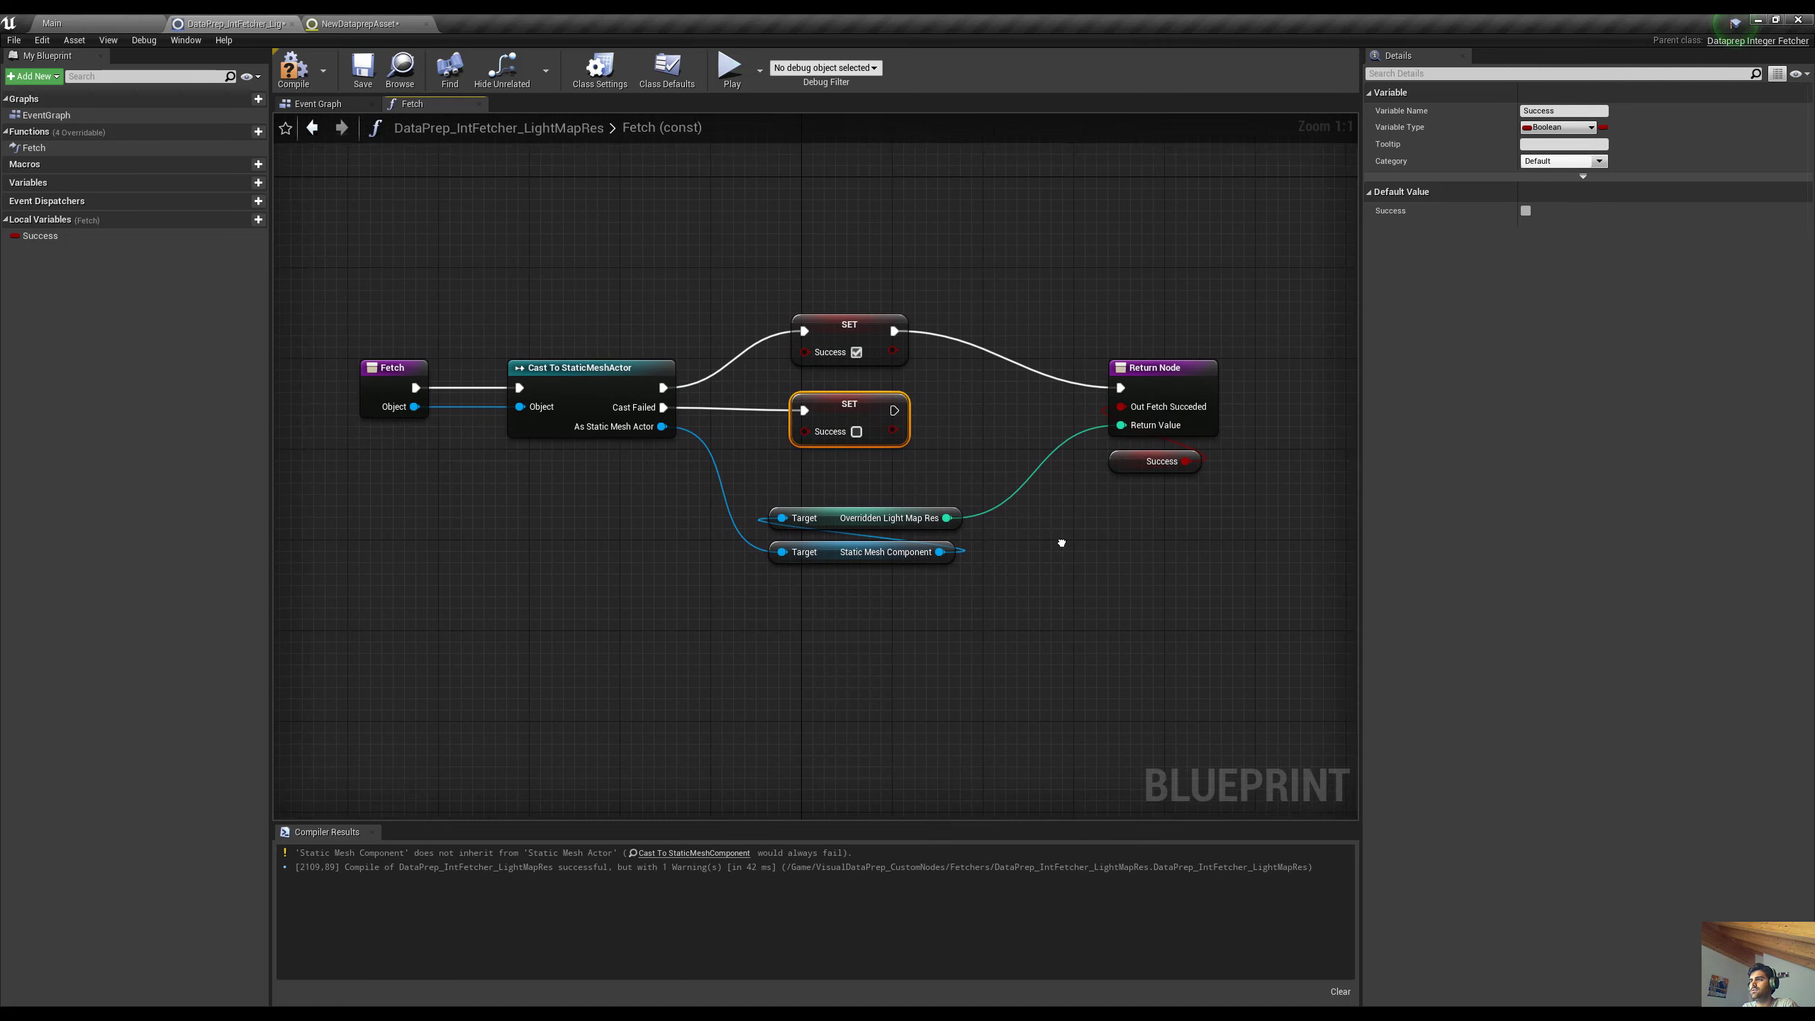
{"action": "left_click", "coordinate": [293, 70]}
Override the Get Additional Keyword function and move its entry node farther from the Return node
{"action": "left_click", "coordinate": [203, 132]}
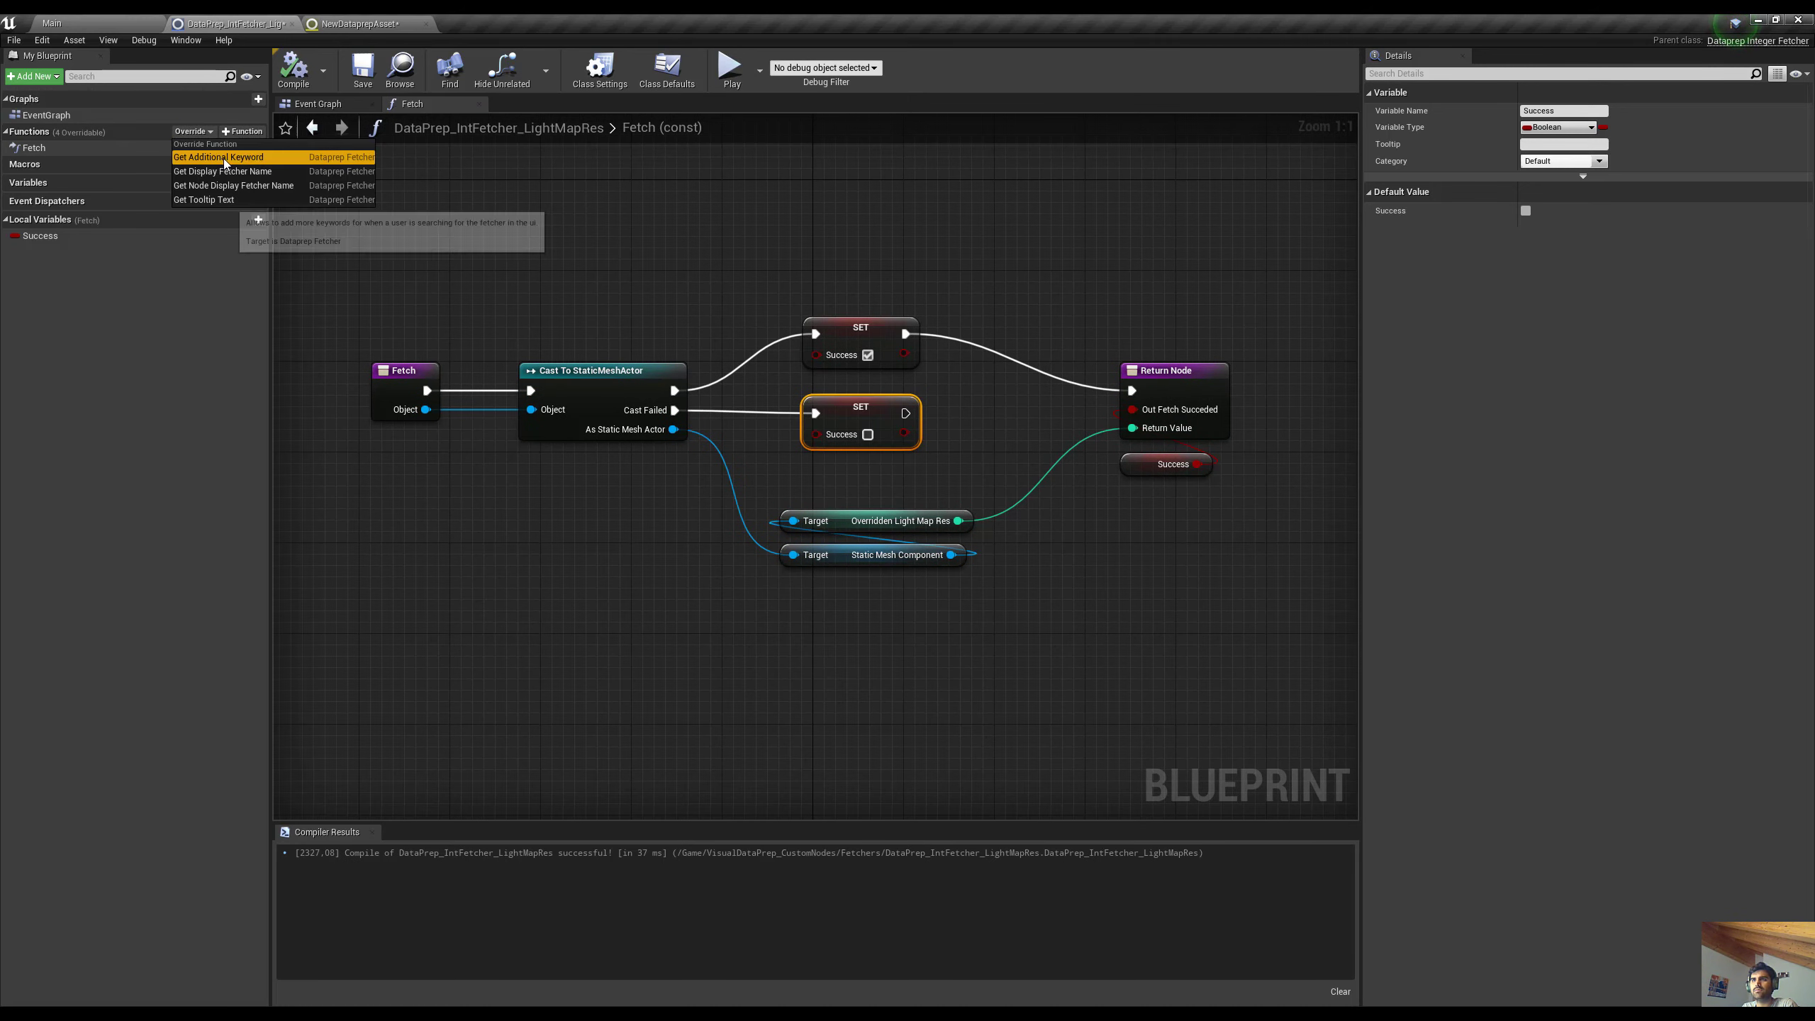
{"action": "left_click", "coordinate": [218, 157]}
{"action": "right_click_drag", "start_coordinate": [914, 464], "coordinate": [1018, 543]}
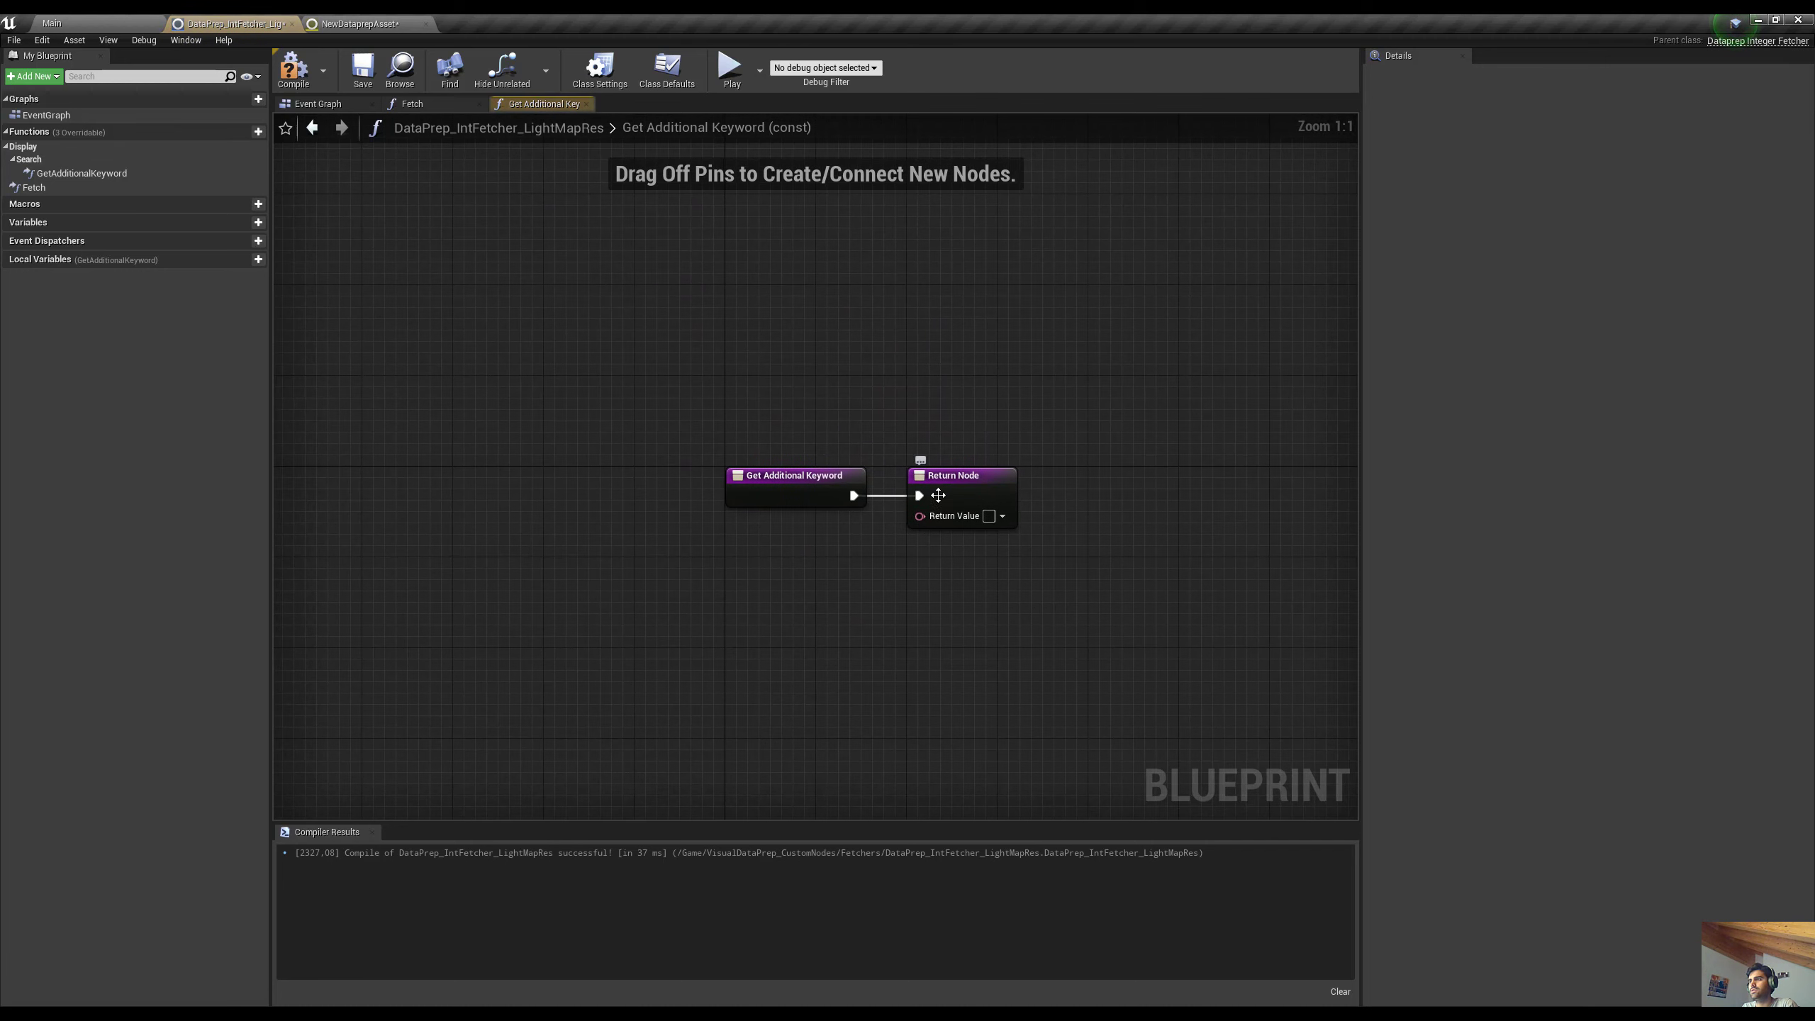
{"action": "left_click_drag", "start_coordinate": [814, 477], "coordinate": [689, 475]}
Set the Return Value of Get Additional Keyword to "Get overridden LightMap Res"
{"action": "left_click", "coordinate": [989, 516]}
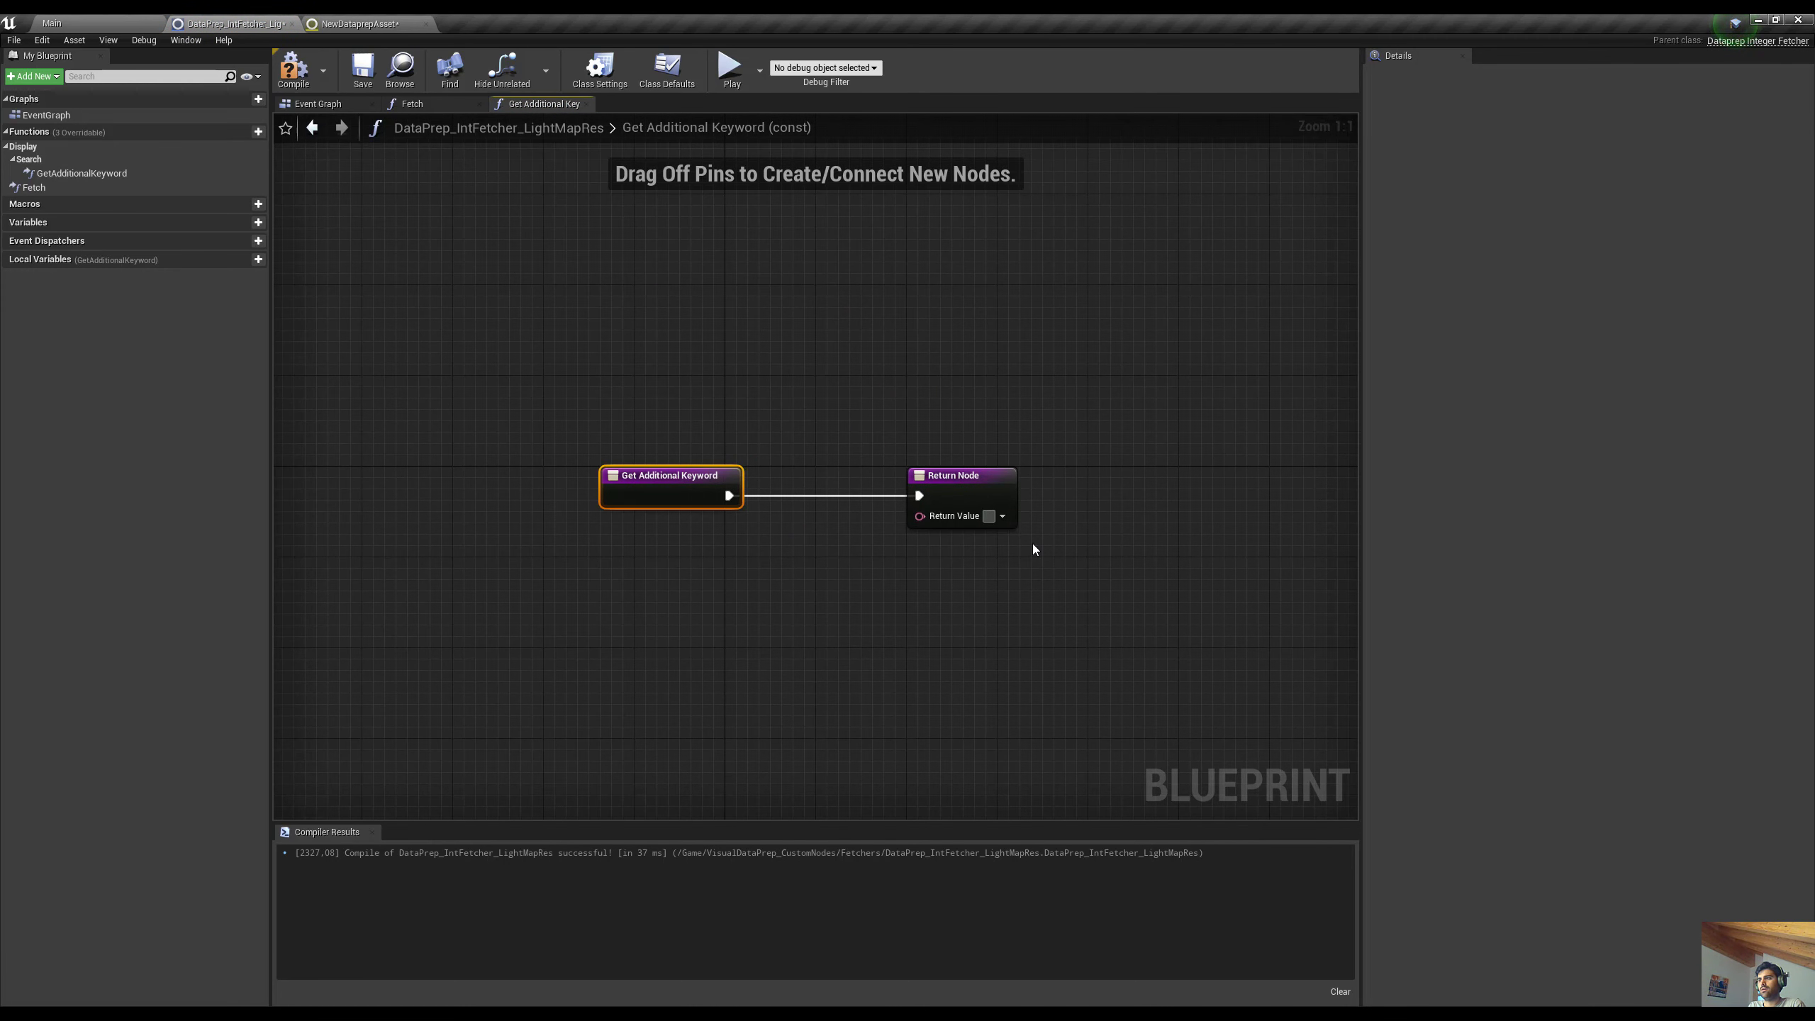
{"action": "type", "text": "Get ov"}
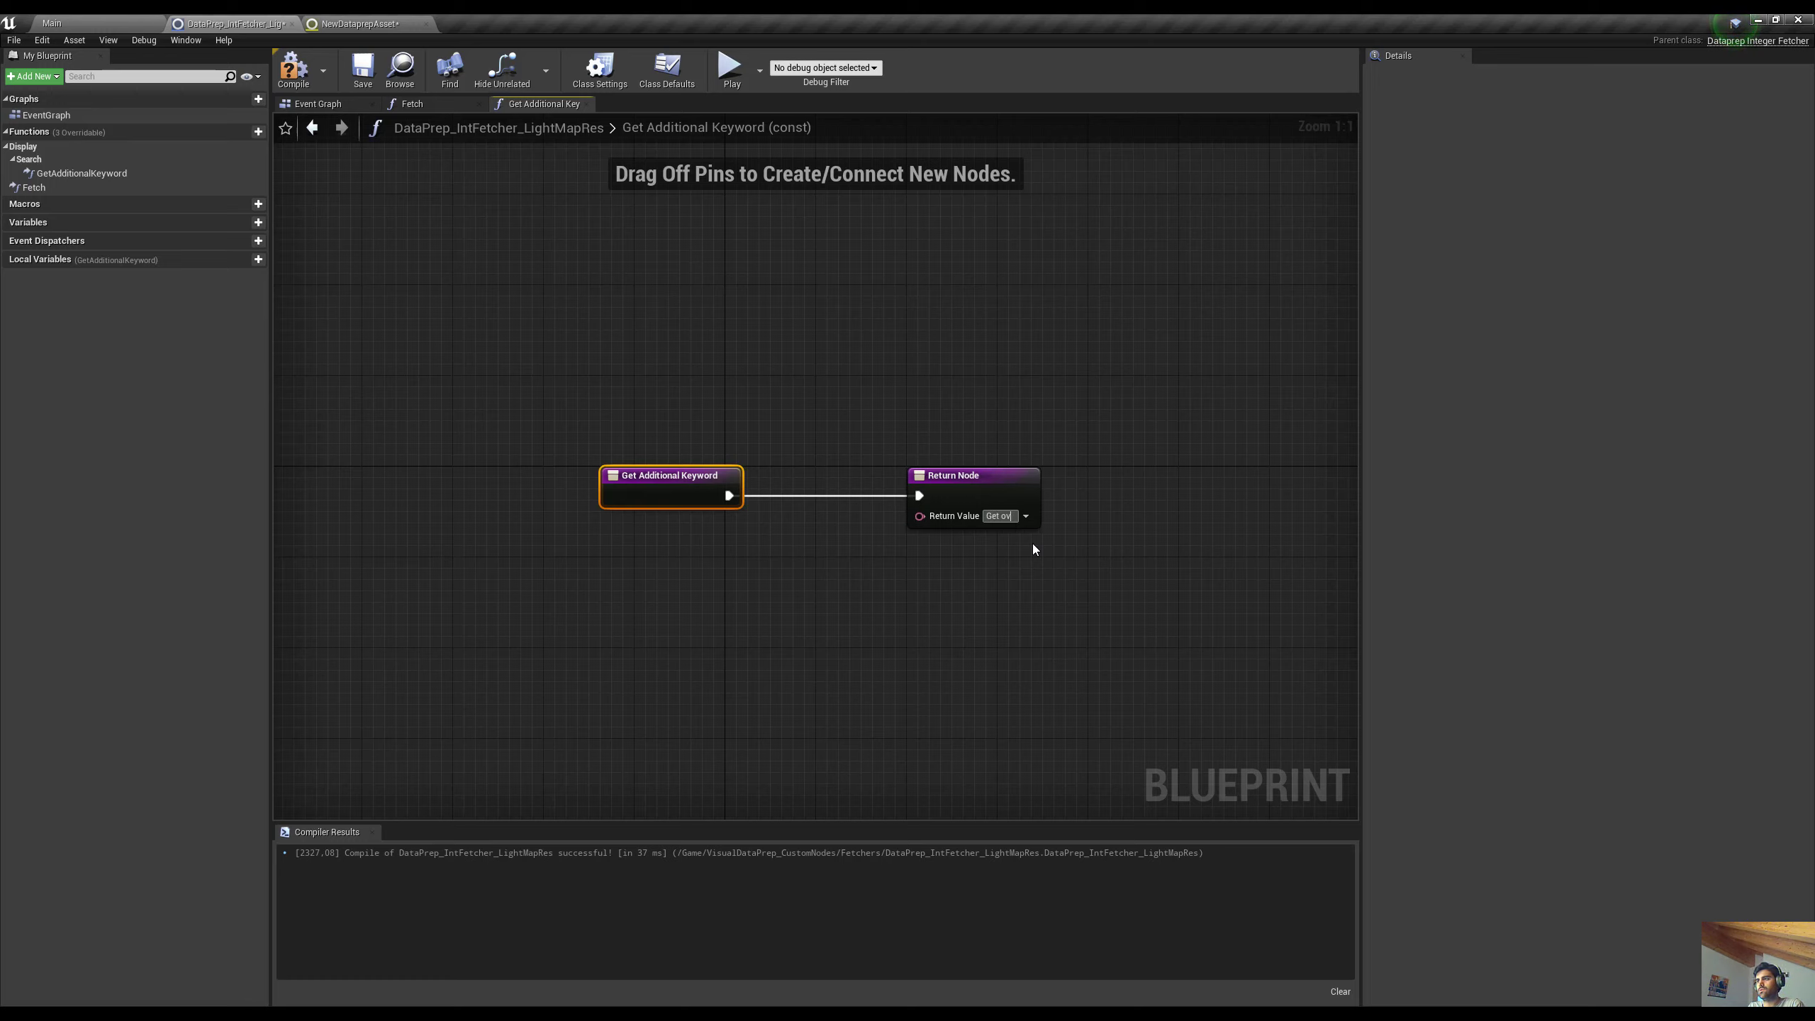
{"action": "type", "text": "erridde"}
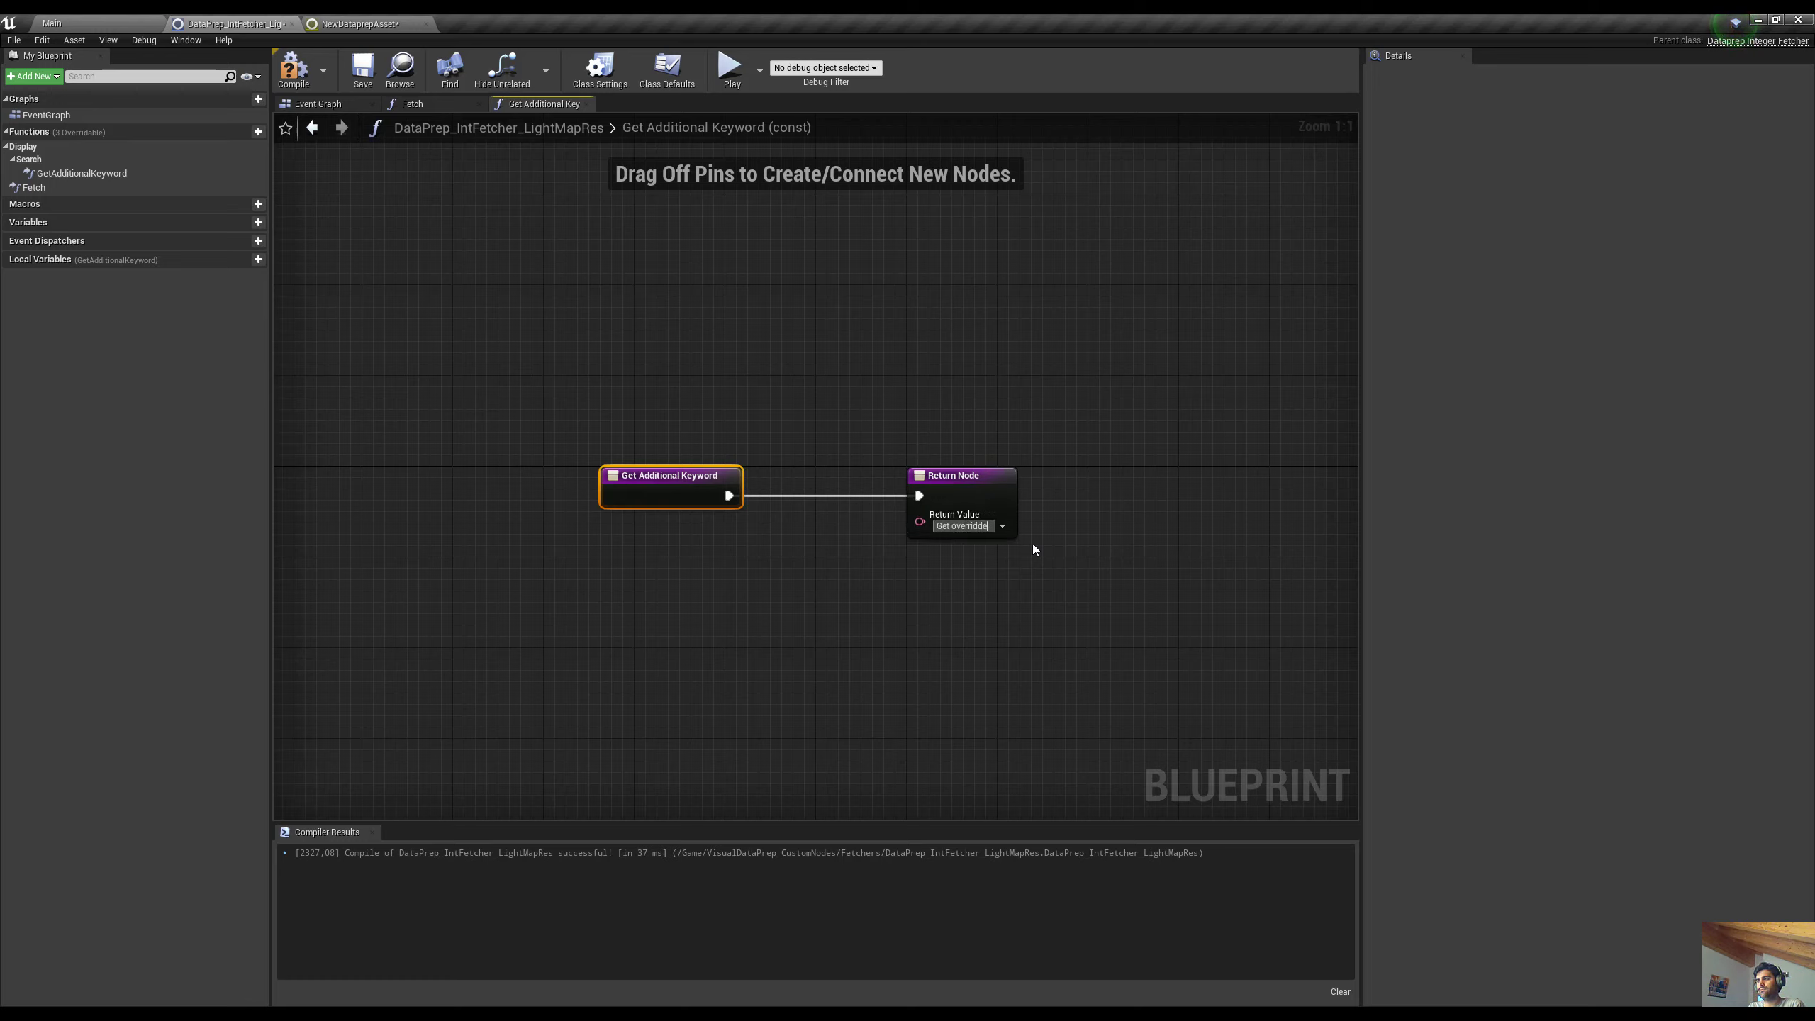
{"action": "type", "text": "n Light"}
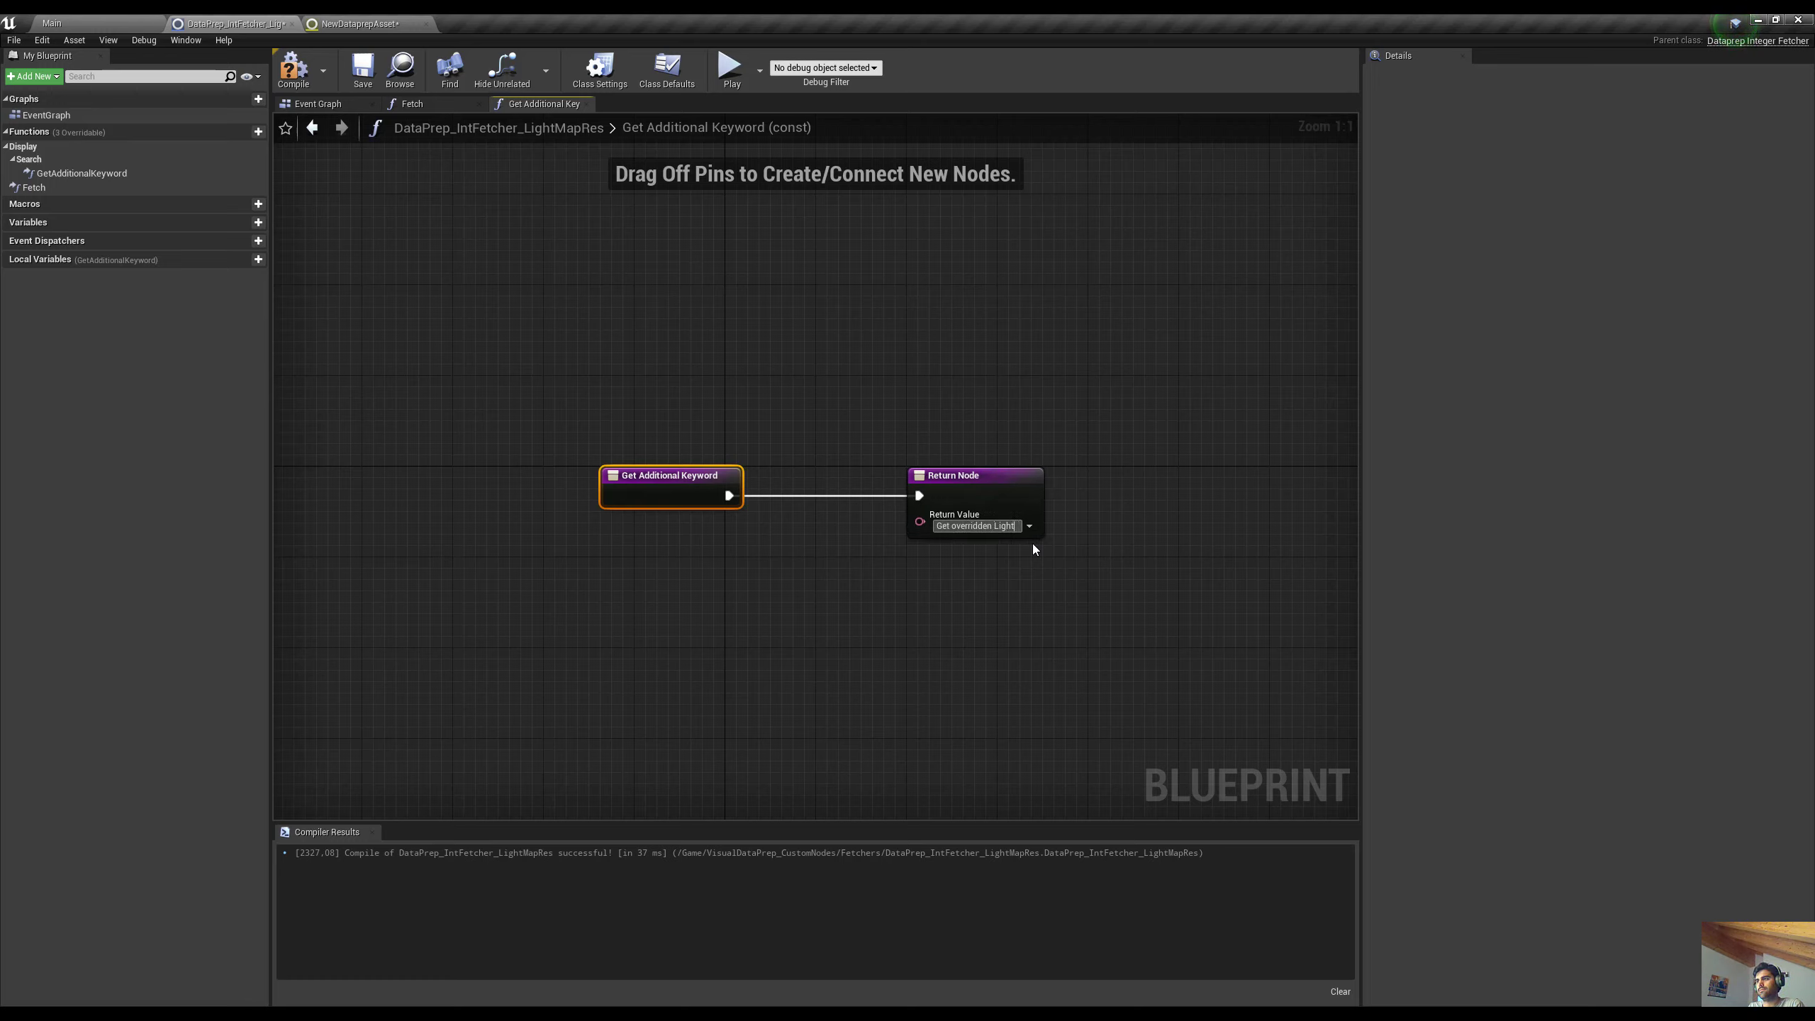
{"action": "type", "text": "Map Res"}
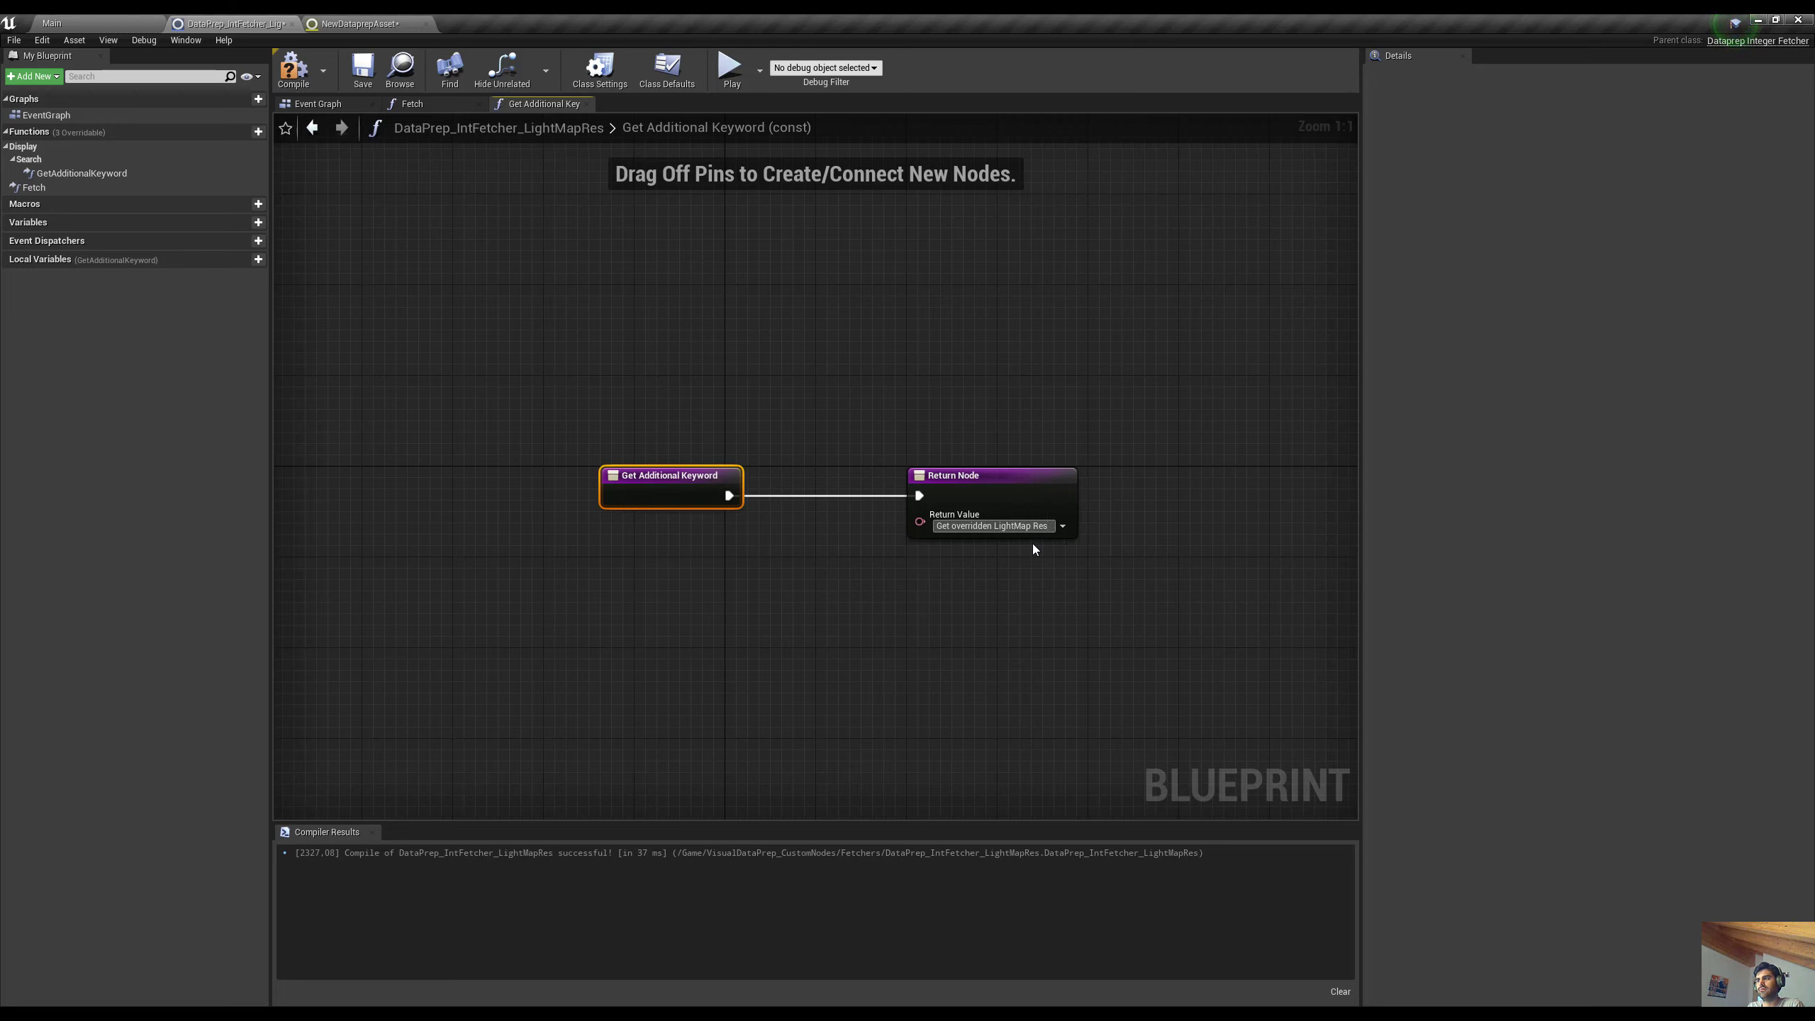
Override the Get Display Fetcher Name function and move its entry node farther from the Return node
{"action": "left_click", "coordinate": [891, 635]}
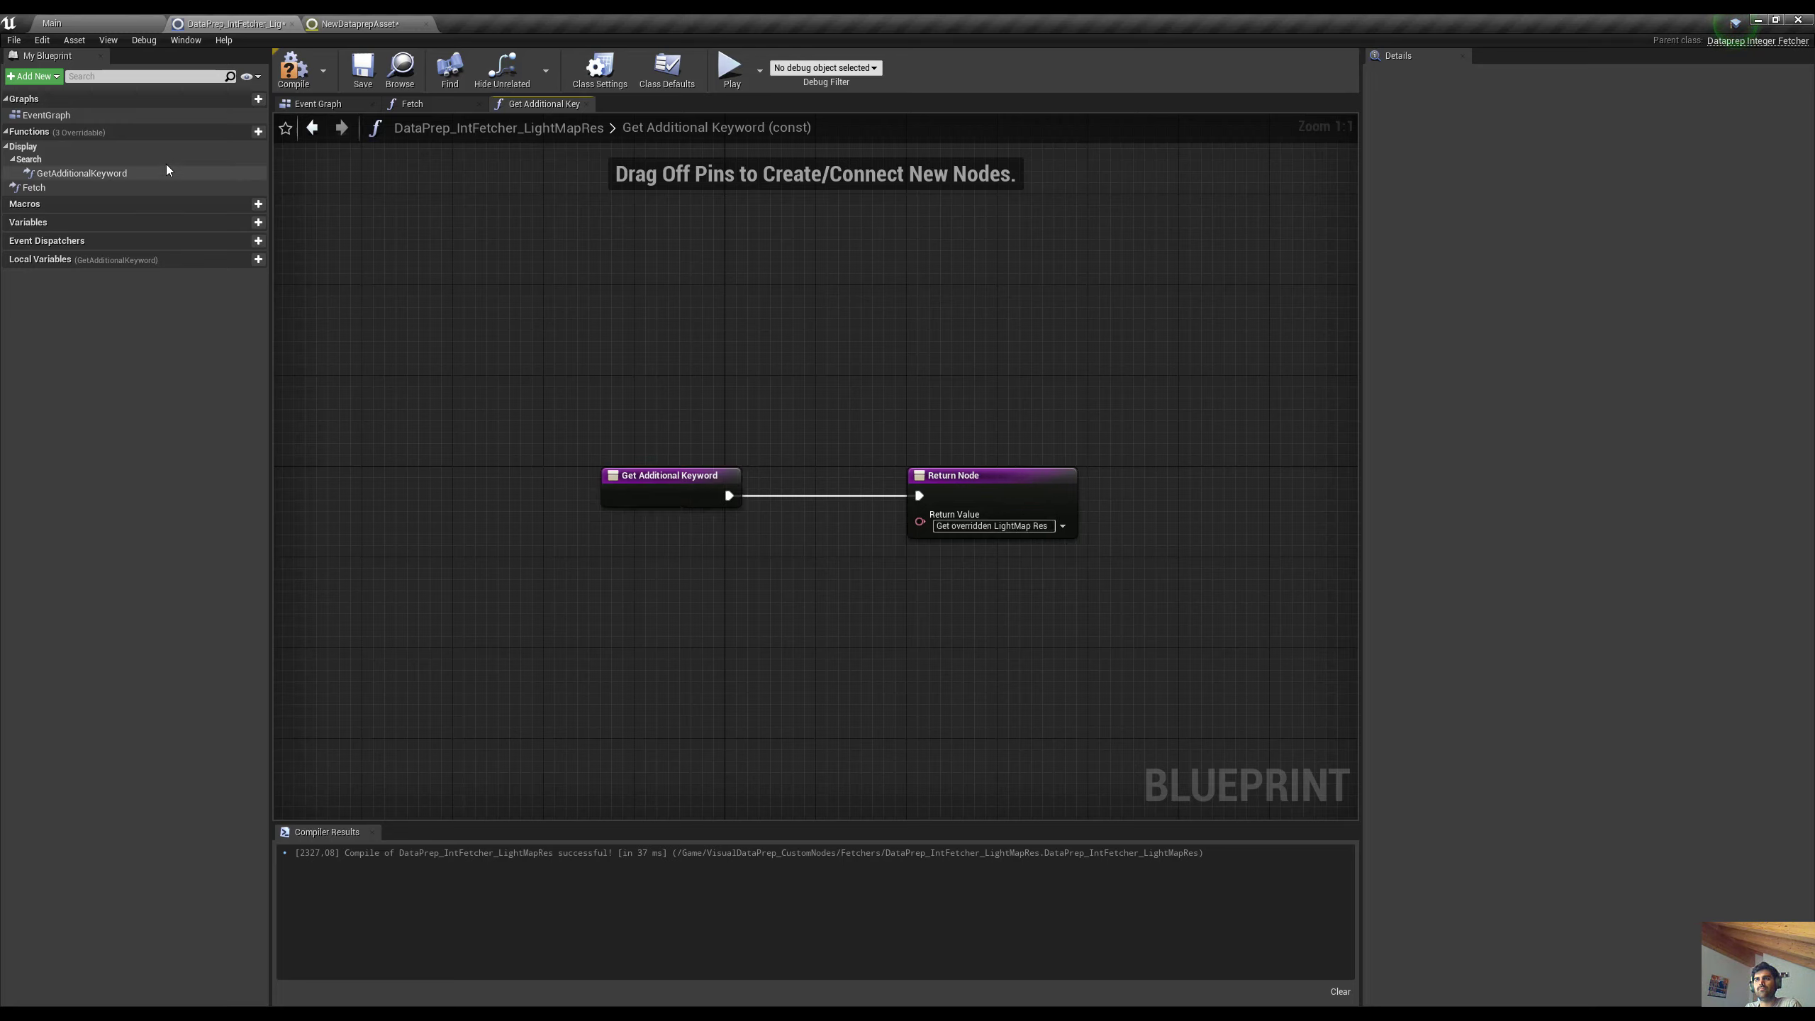
{"action": "left_click", "coordinate": [187, 133]}
{"action": "left_click", "coordinate": [230, 157]}
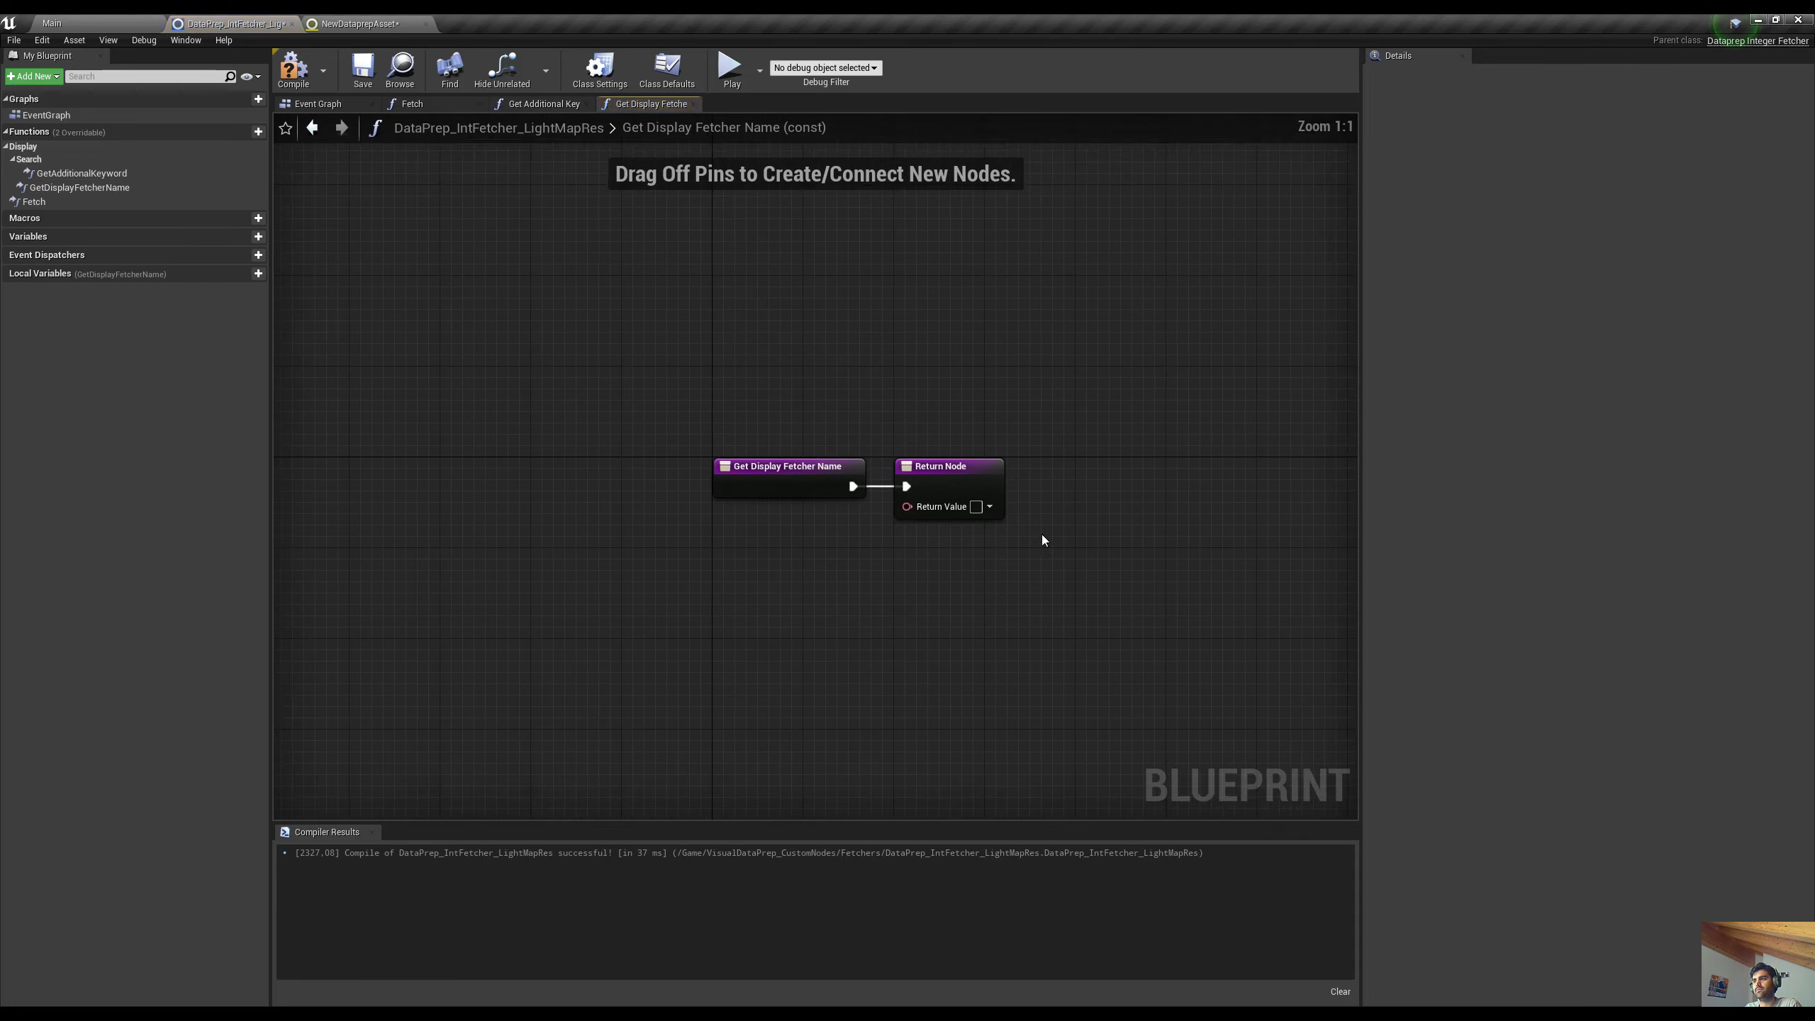
{"action": "left_click_drag", "start_coordinate": [842, 492], "coordinate": [704, 492]}
Set the Return Value of Get Display Fetcher Name to "Overridden Lightmap Res"
{"action": "left_click", "coordinate": [989, 515]}
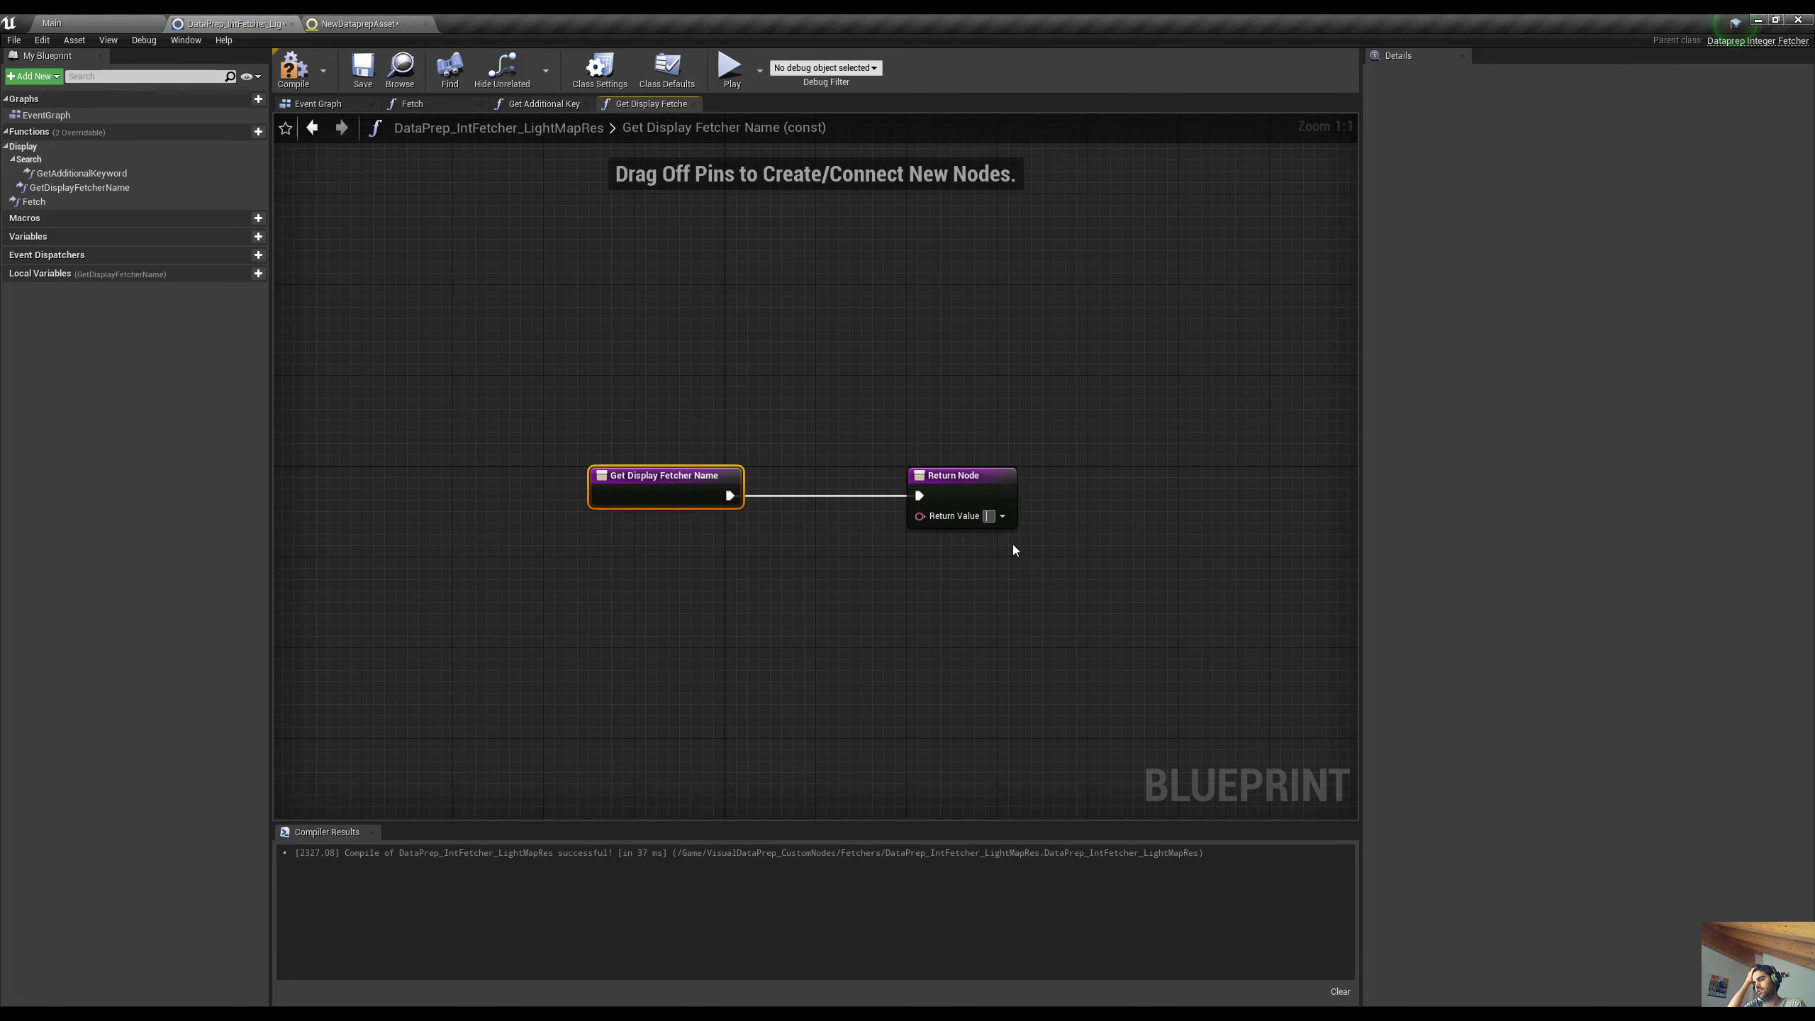
{"action": "type", "text": "0"}
{"action": "type", "text": "verridden"}
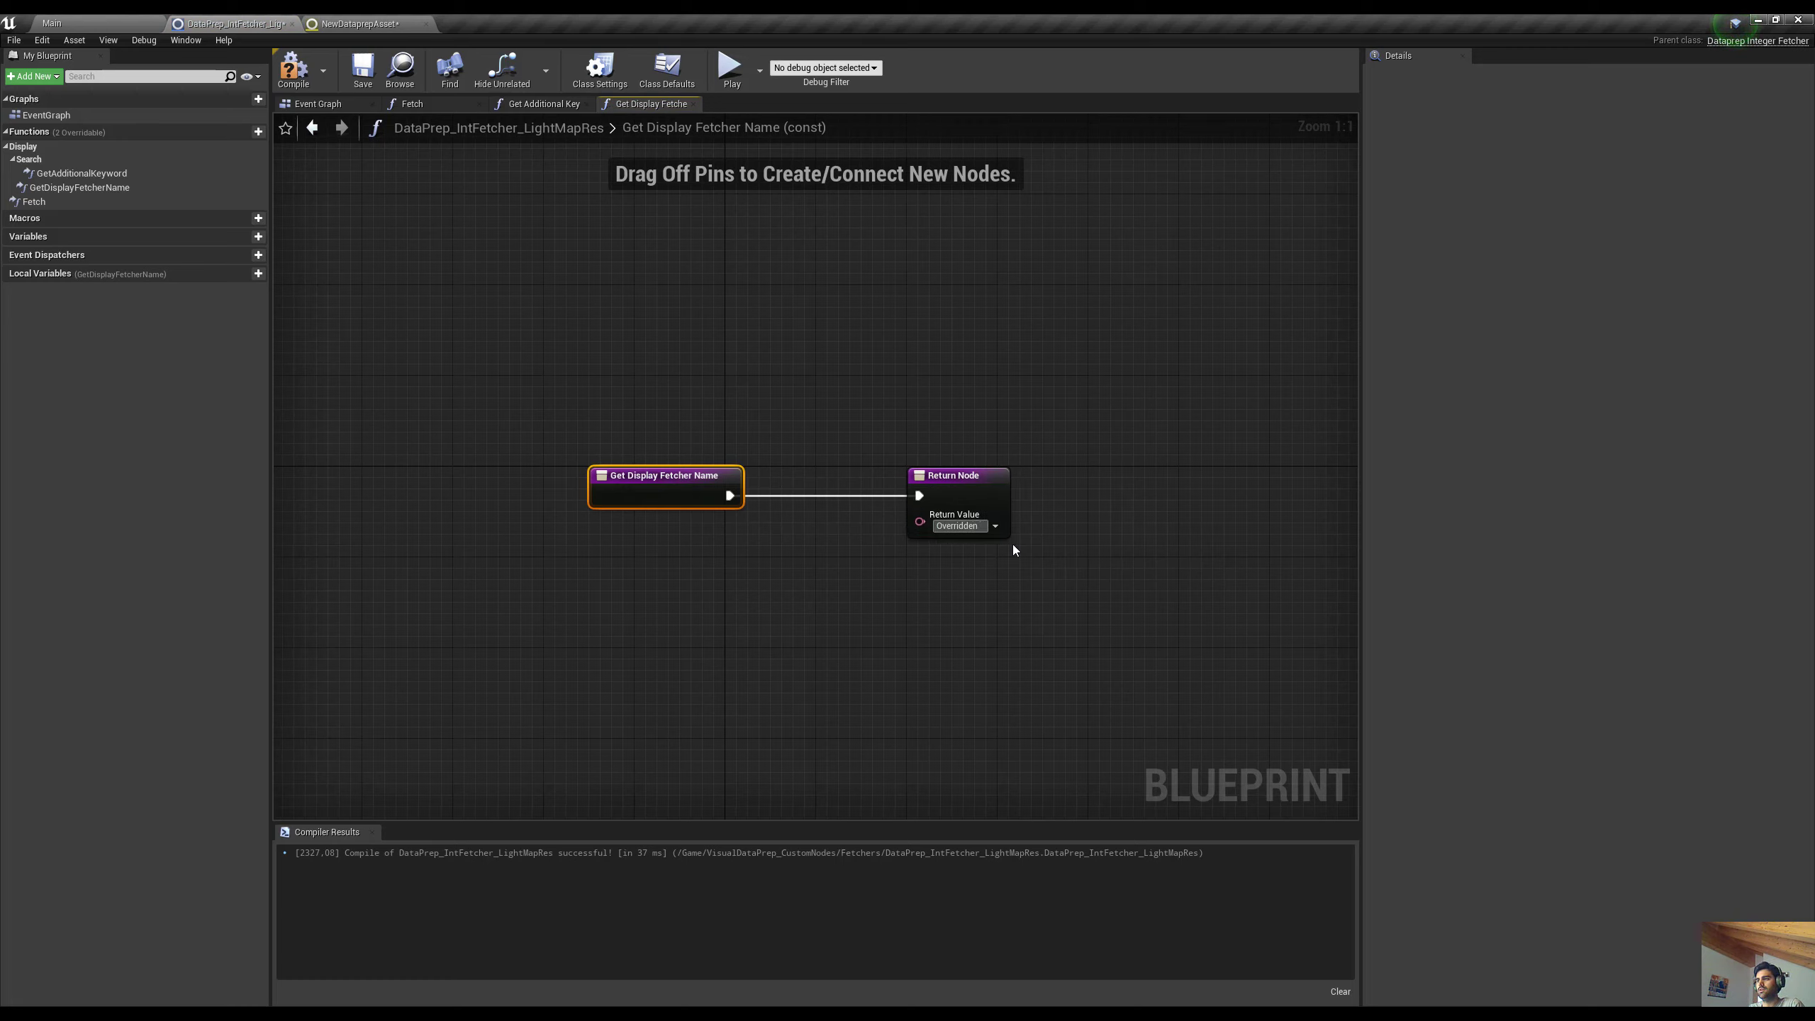
{"action": "type", "text": " Lightmap Res"}
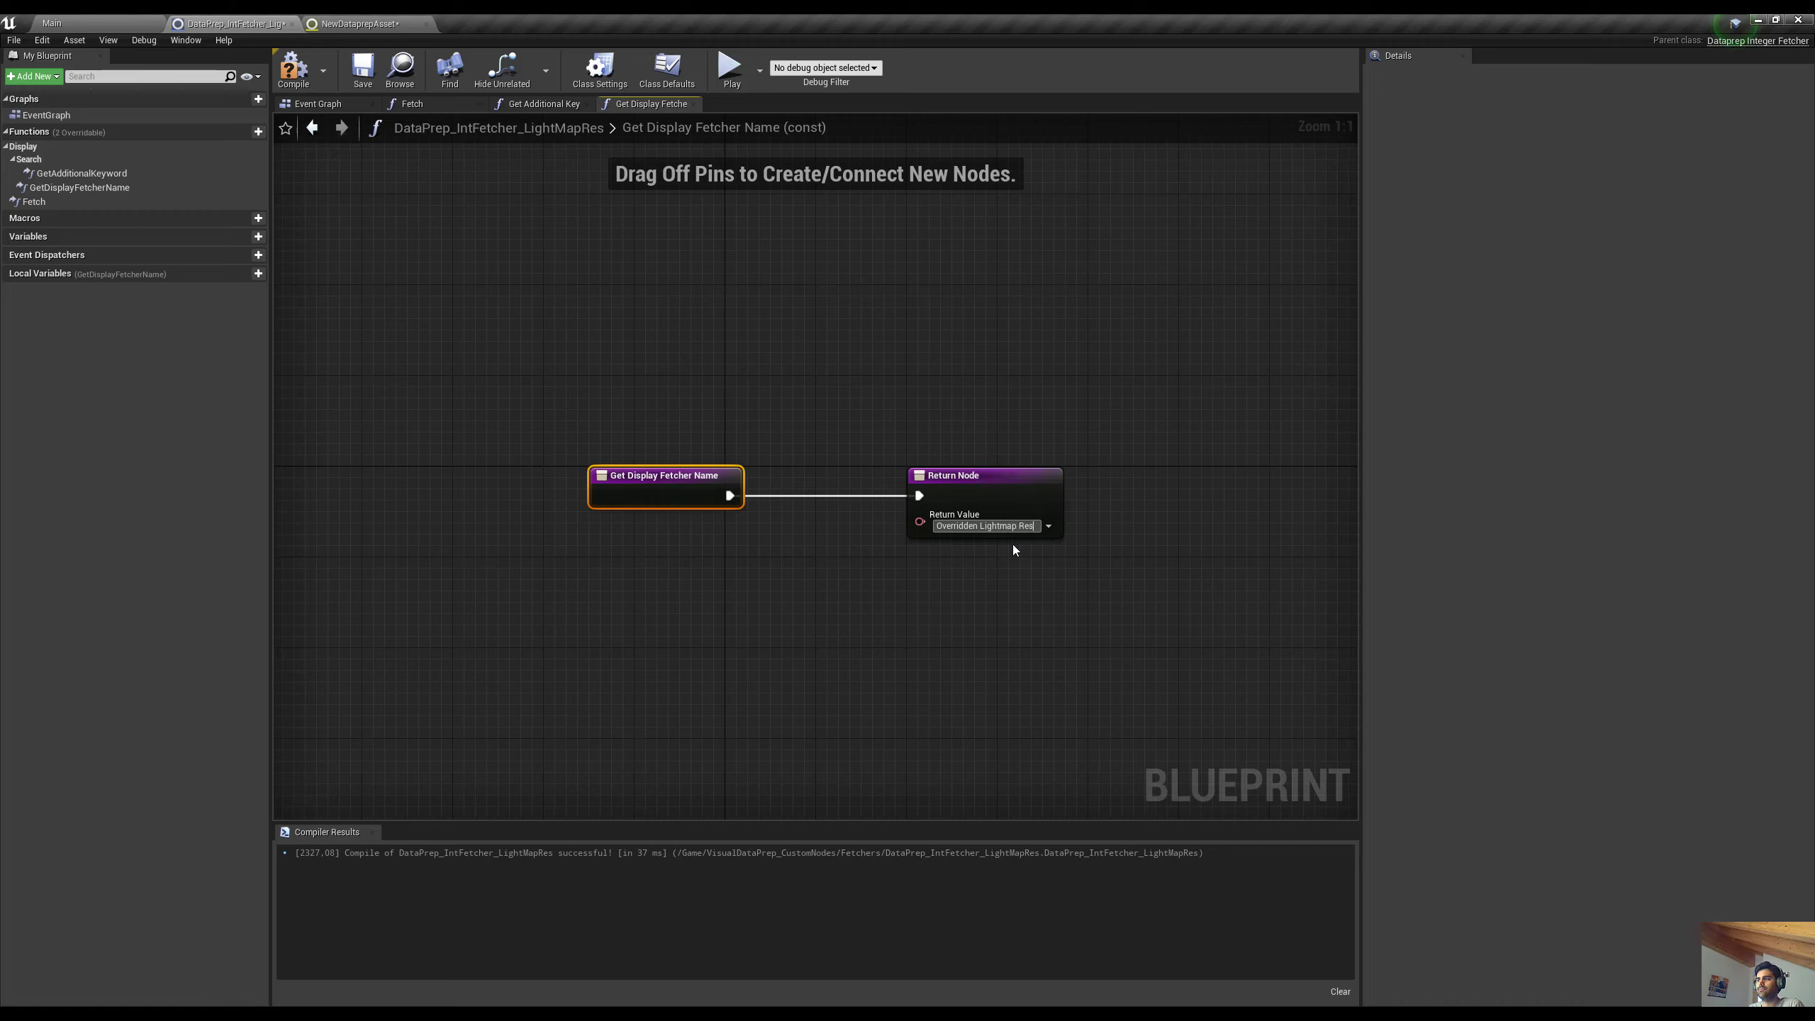
{"action": "left_click", "coordinate": [942, 593]}
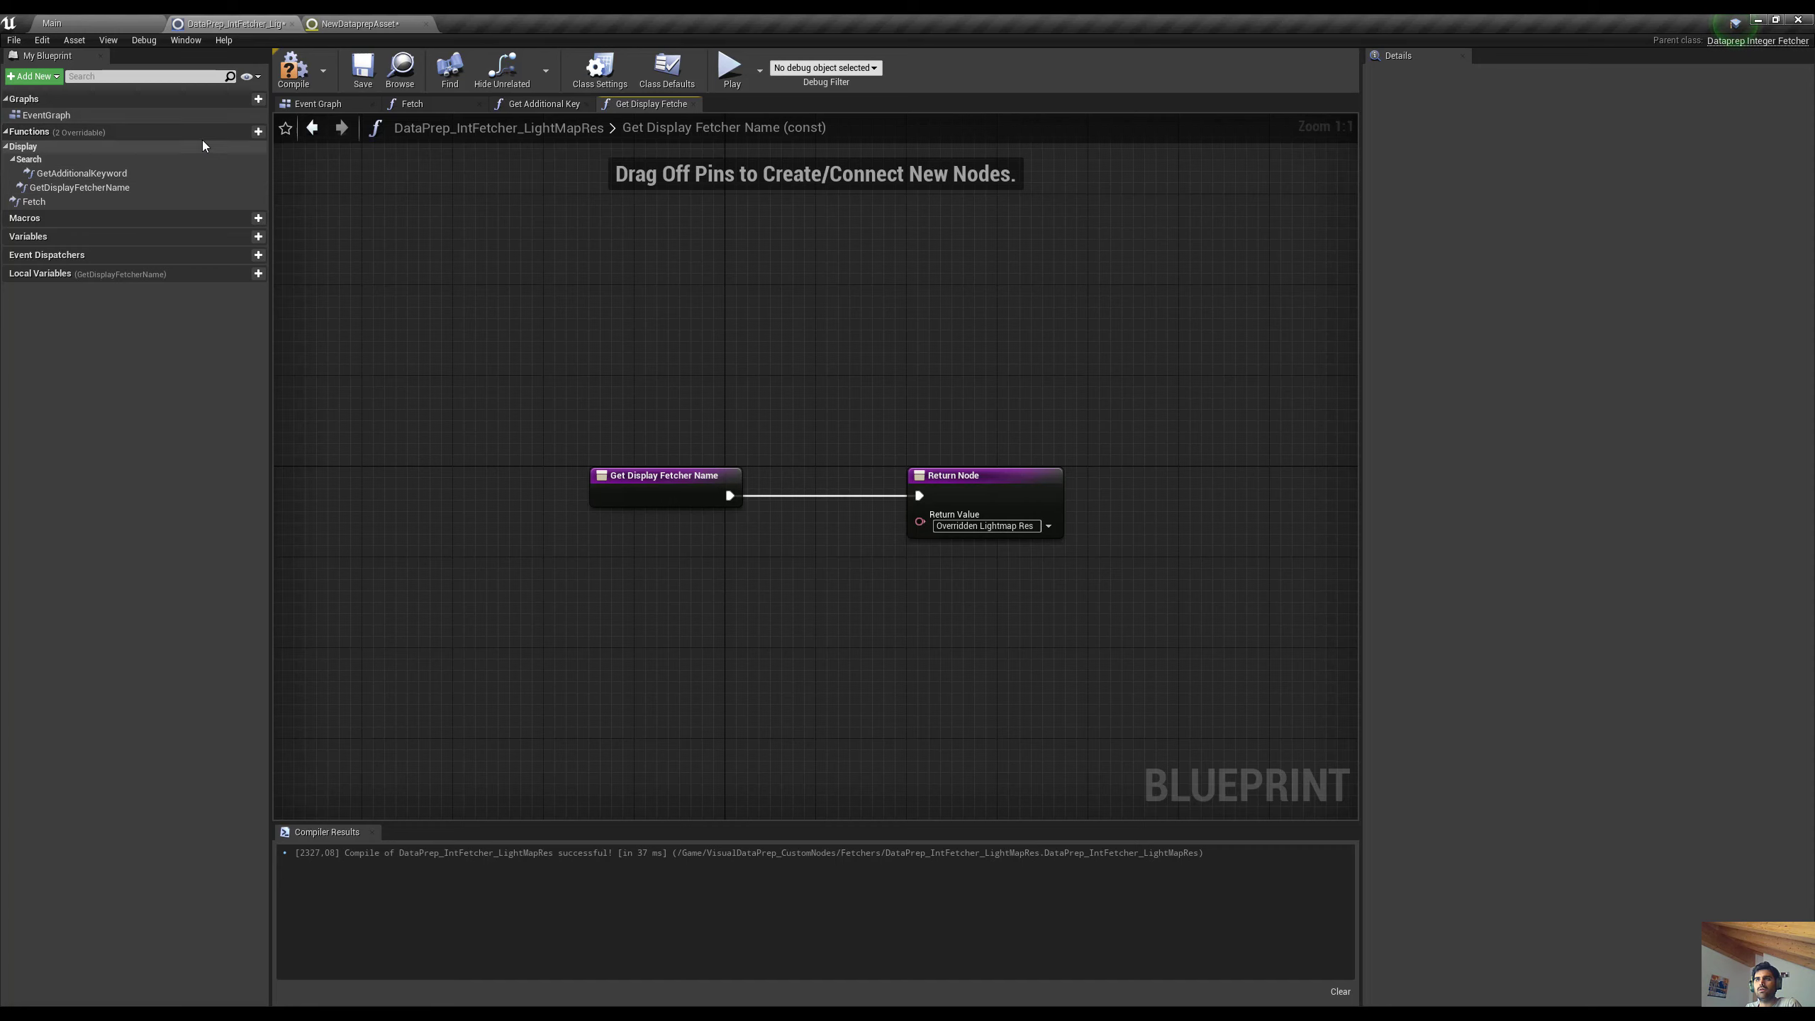
Override Get Node Display Fetcher Name, space its nodes apart and set its Return Value to "Overridden LightMap Res"
{"action": "left_click", "coordinate": [230, 156]}
{"action": "left_click", "coordinate": [300, 188]}
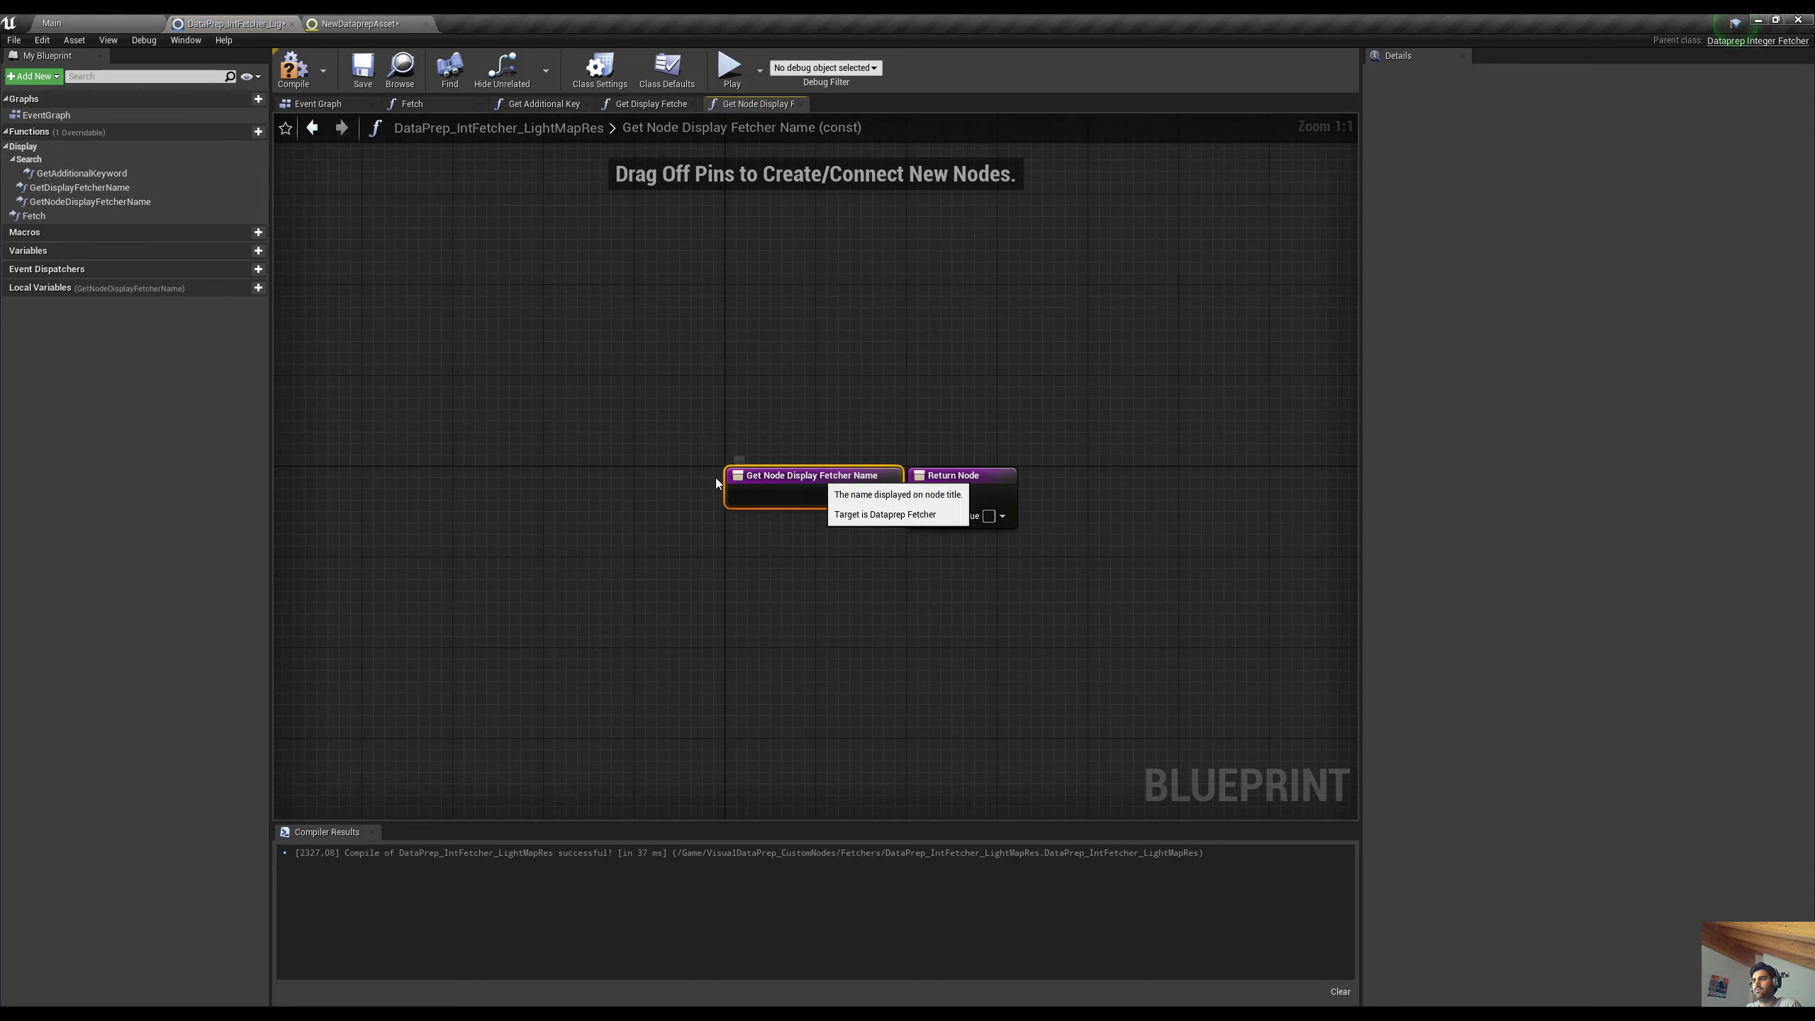
{"action": "left_click_drag", "start_coordinate": [743, 477], "coordinate": [516, 488]}
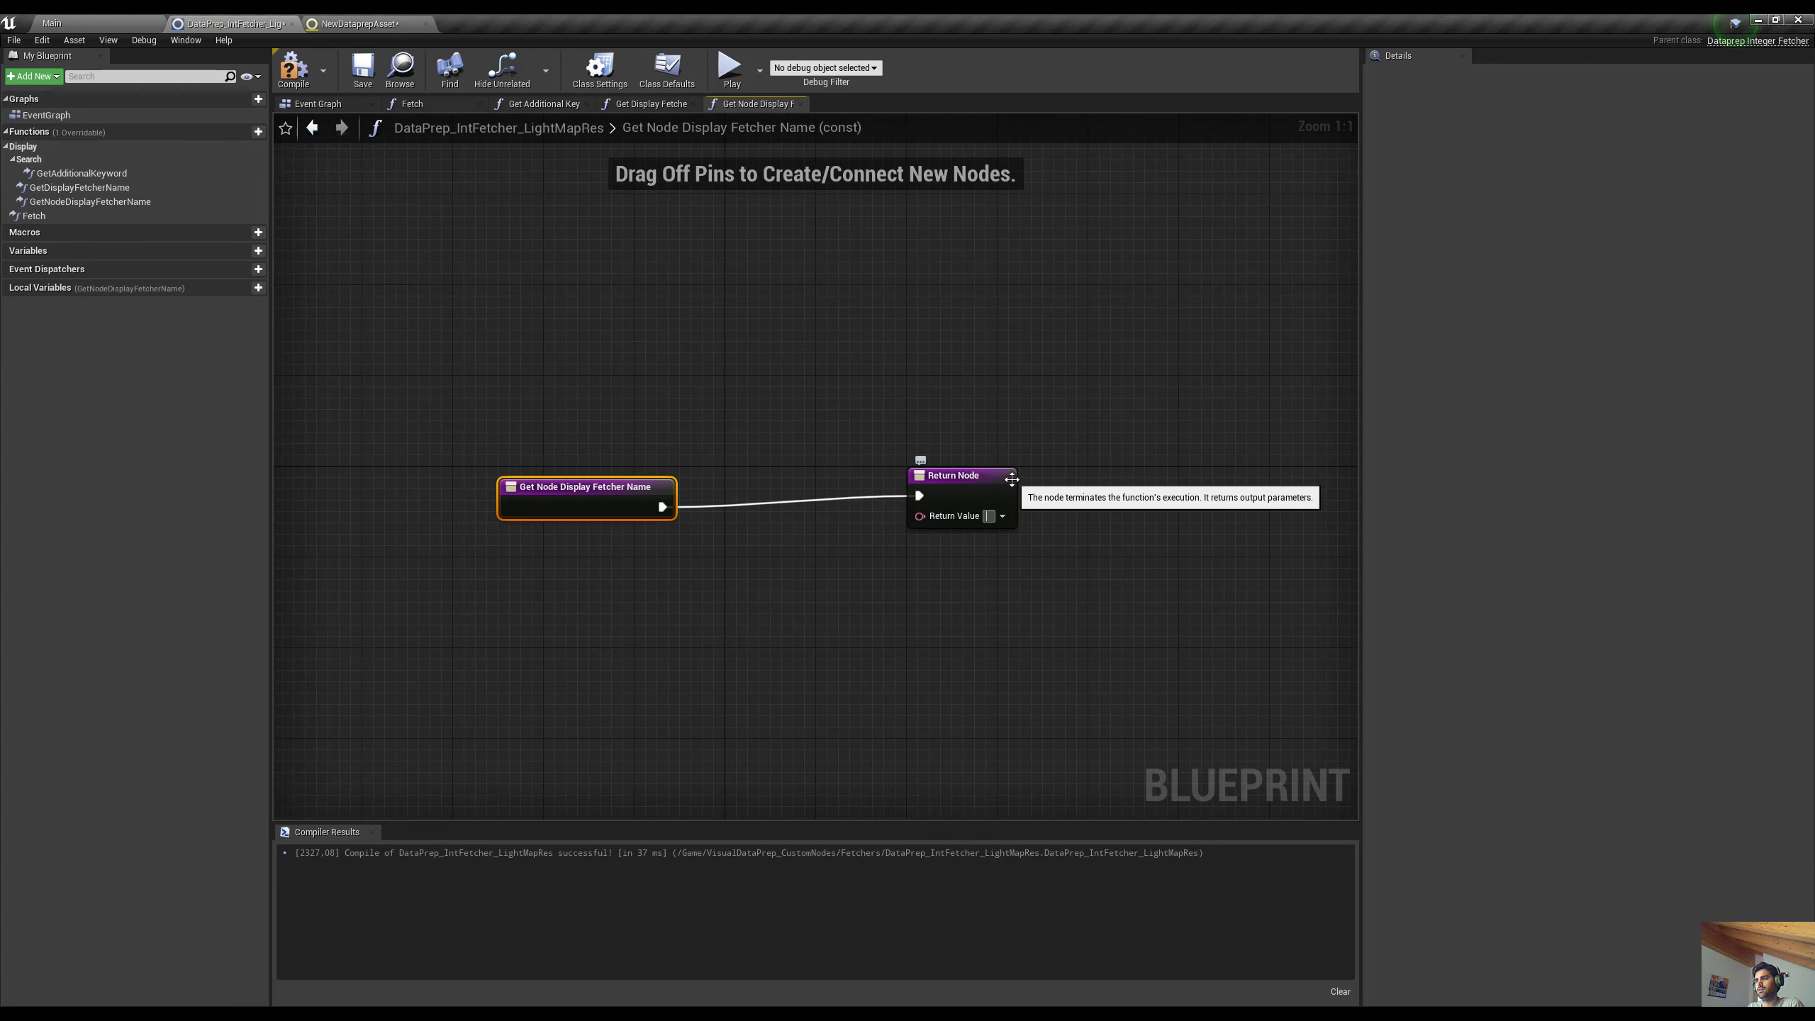
{"action": "type", "text": "Overridden Li"}
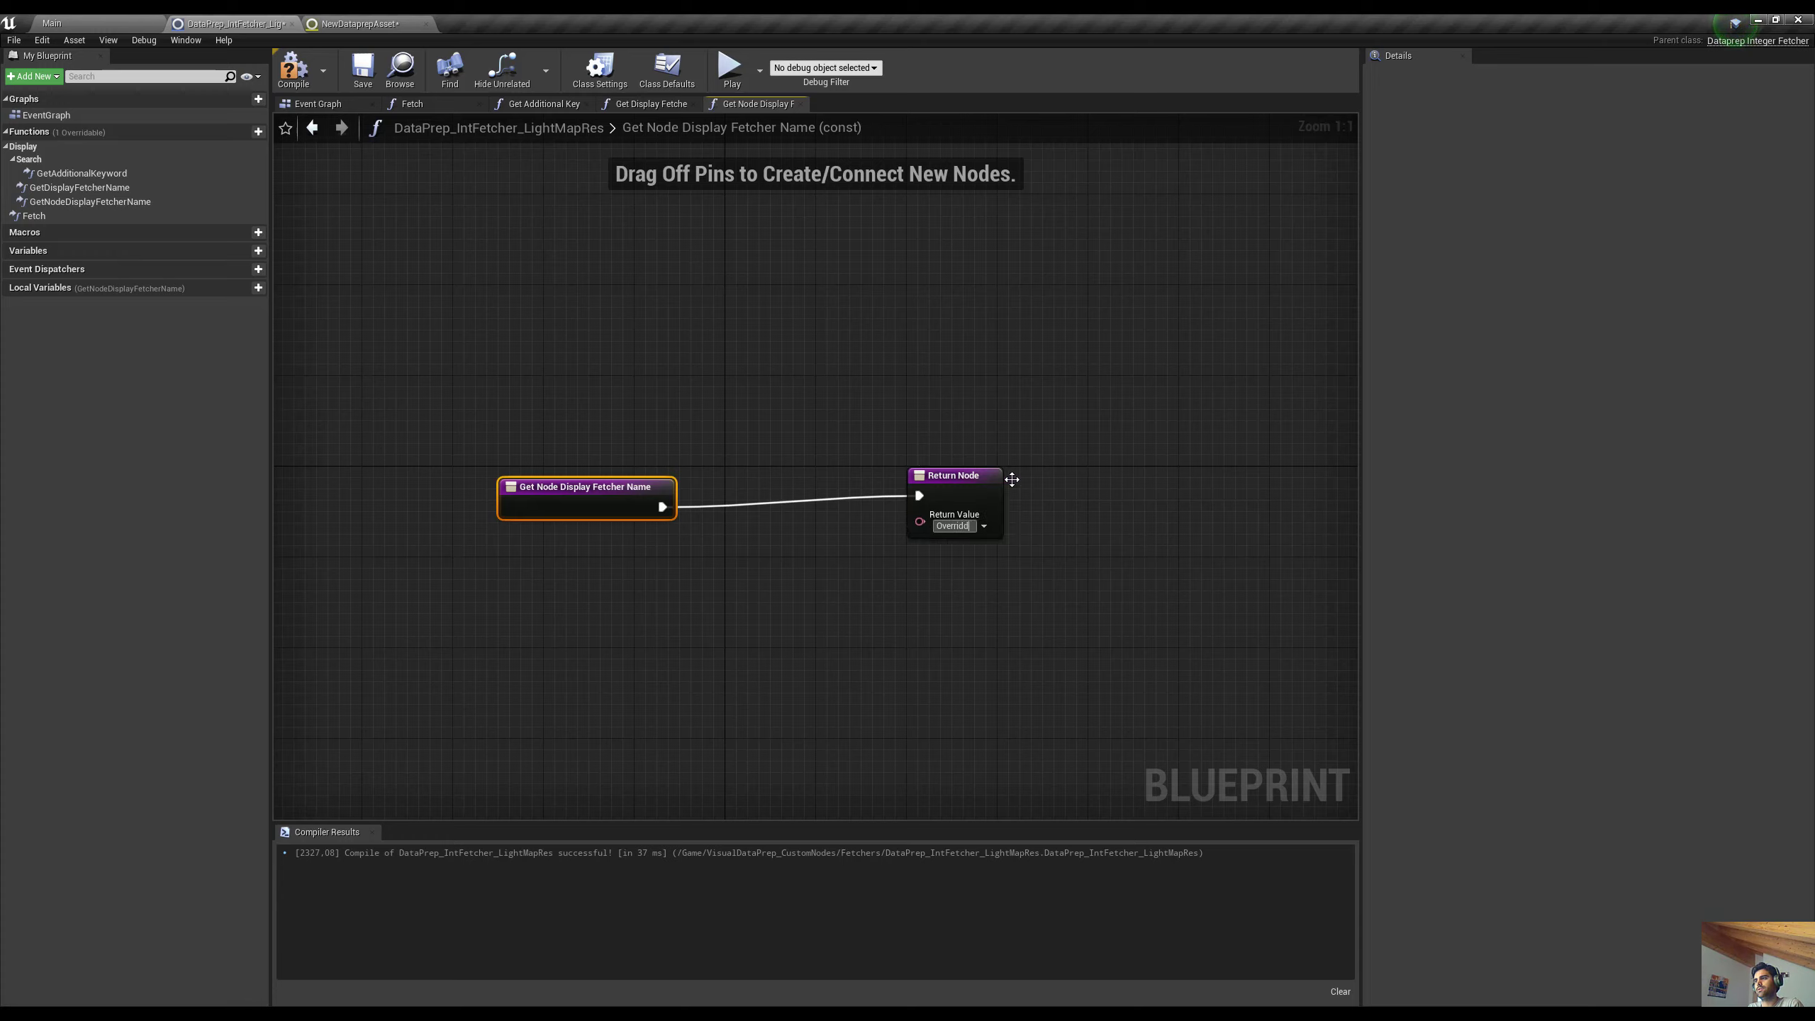
{"action": "type", "text": "Map Res"}
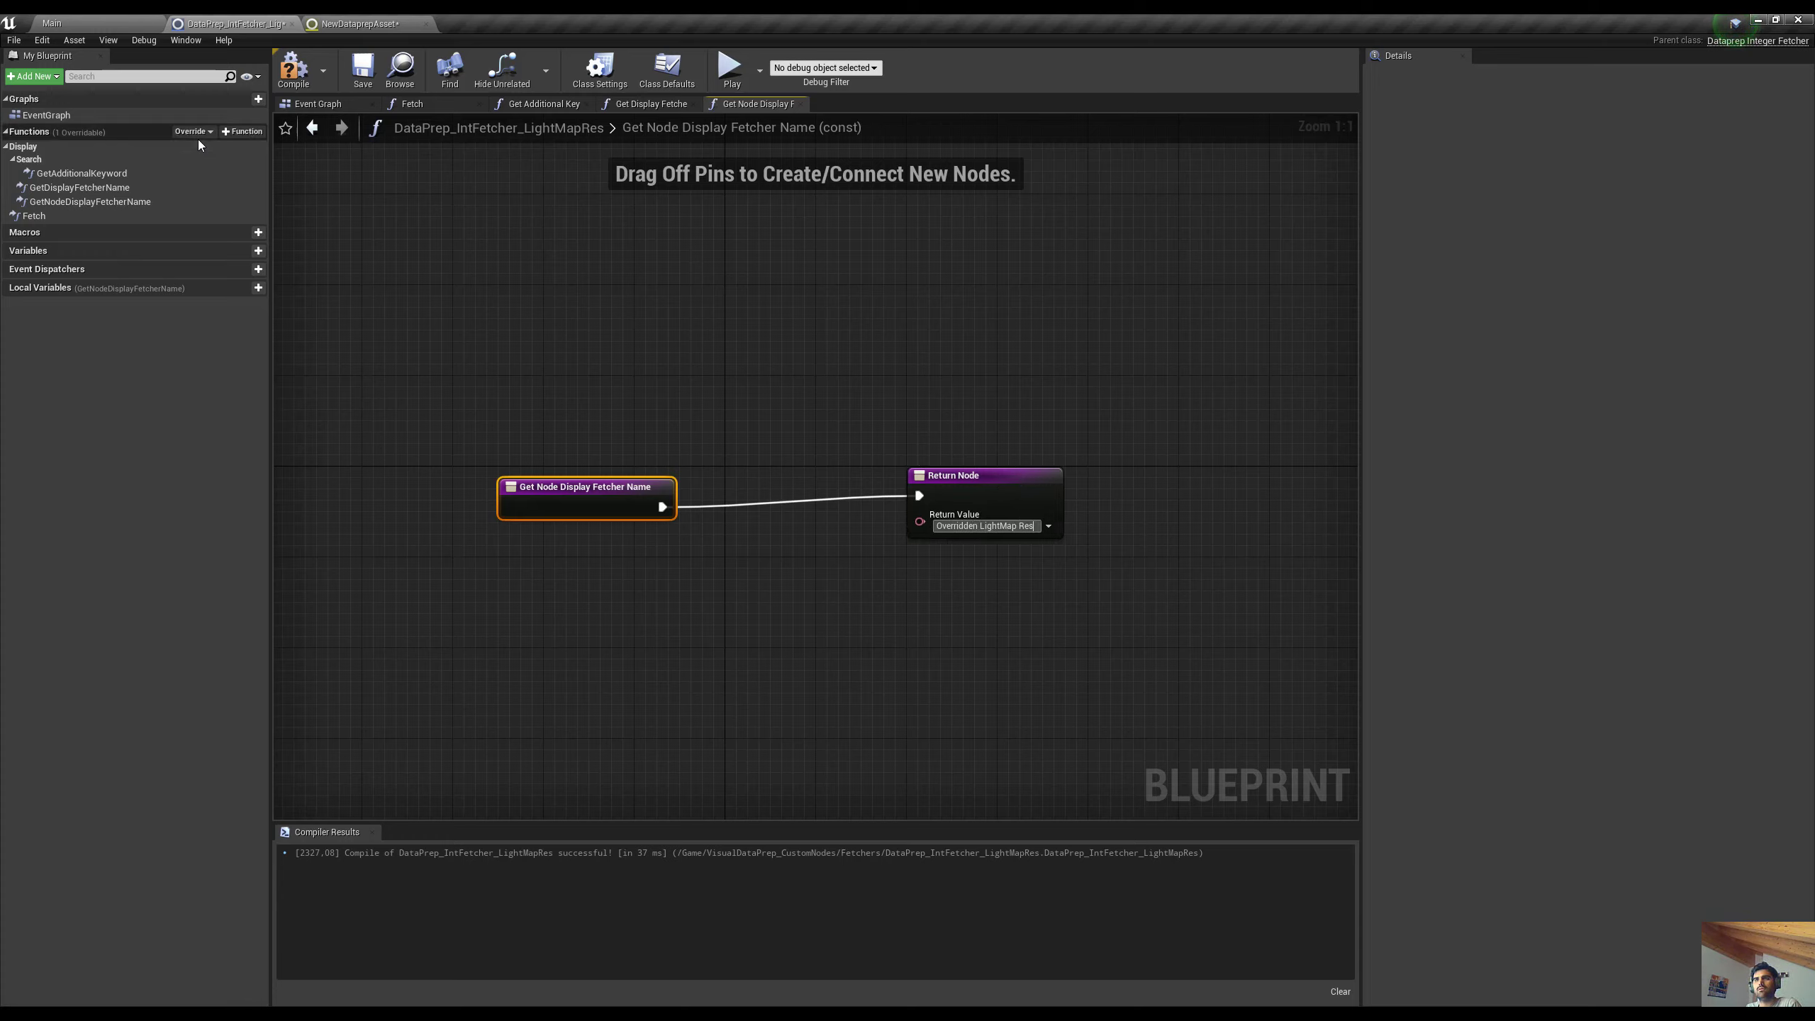
Override the Get Tooltip Text function and move its entry node farther from the Return node
{"action": "left_click", "coordinate": [214, 132]}
{"action": "left_click", "coordinate": [322, 188]}
{"action": "left_click_drag", "start_coordinate": [779, 470], "coordinate": [656, 473]}
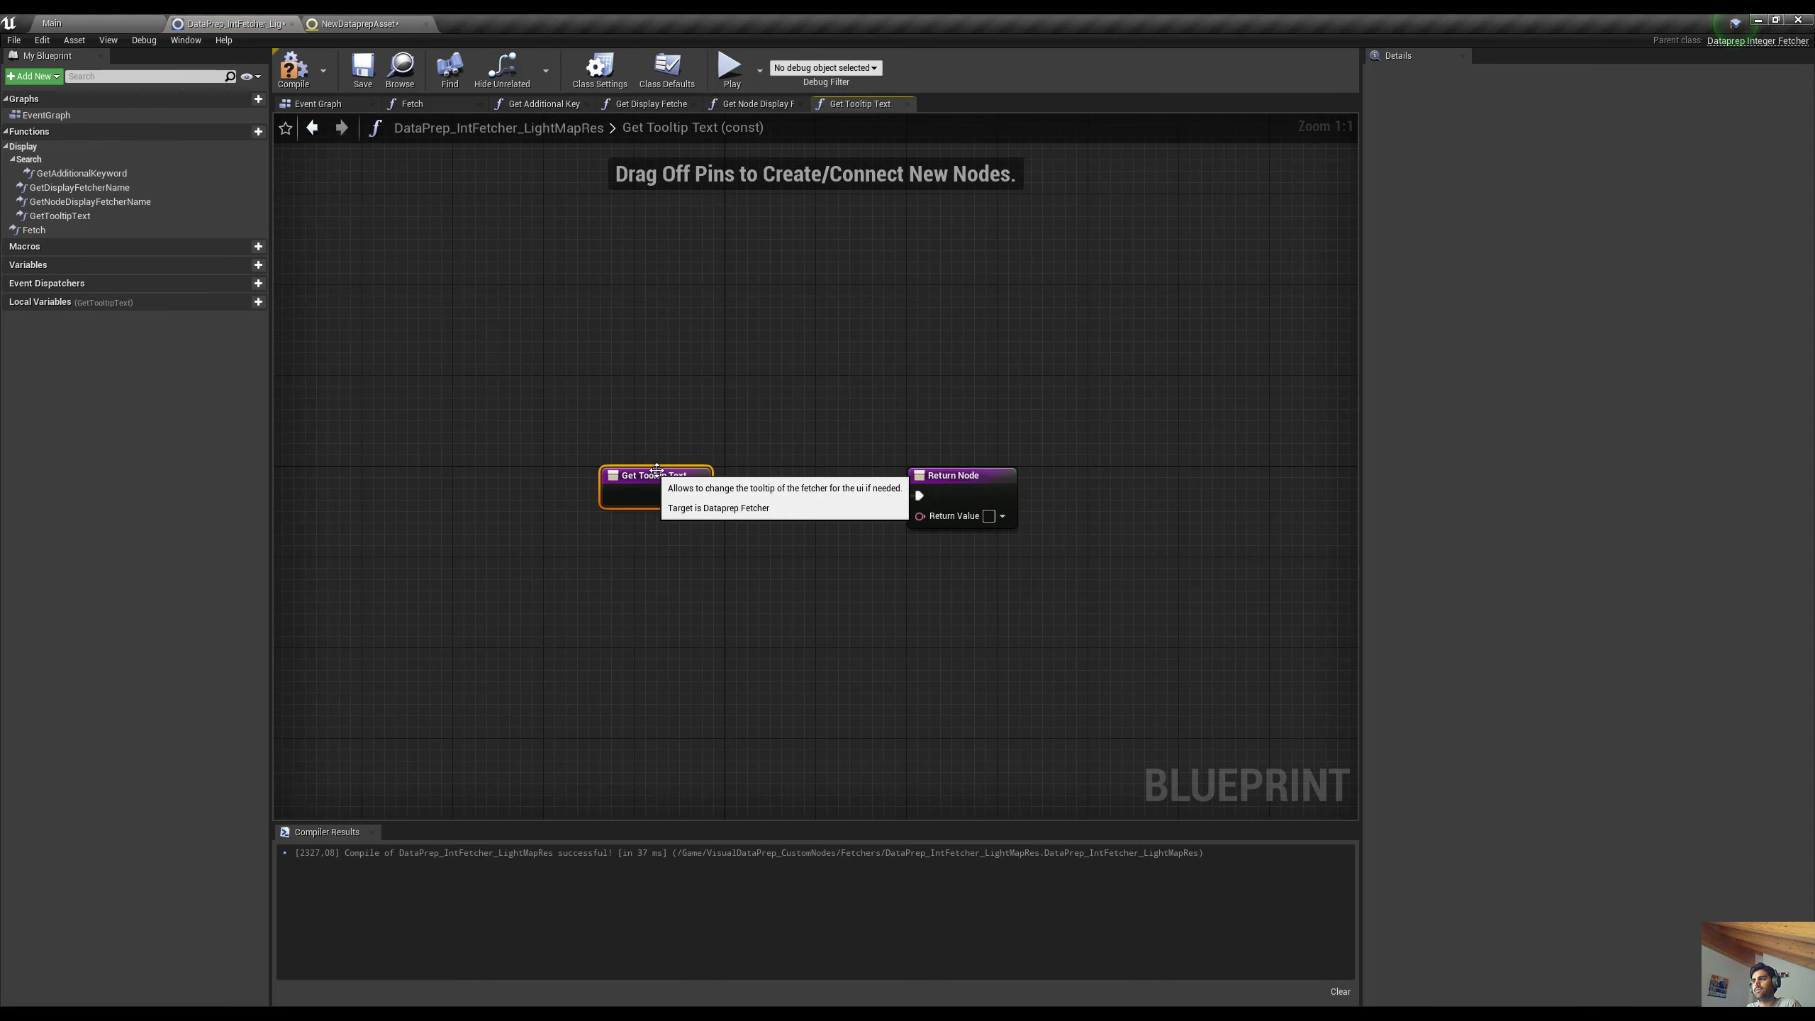
Set Get Tooltip Text's Return Value to "Filtering by overridden LightMap Res from Static Mesh Component", and compile and save the blueprint
{"action": "type", "text": "Fil"}
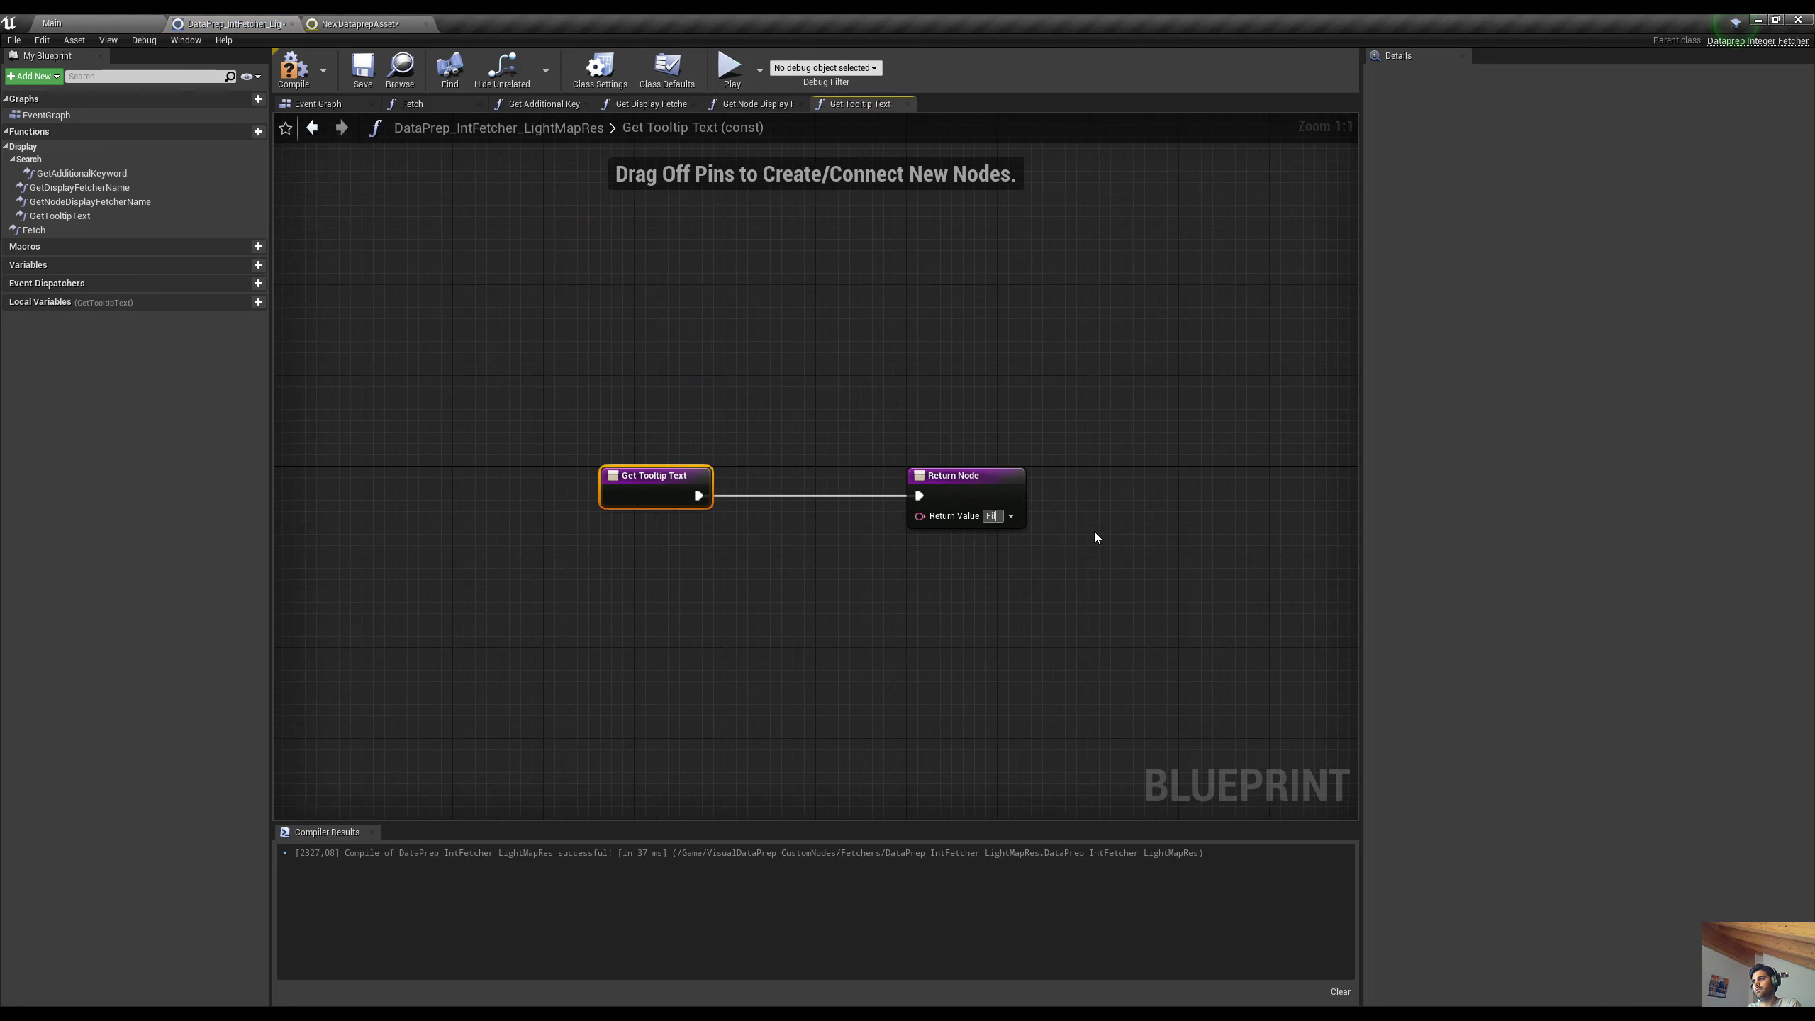
{"action": "type", "text": "tering by overriden"}
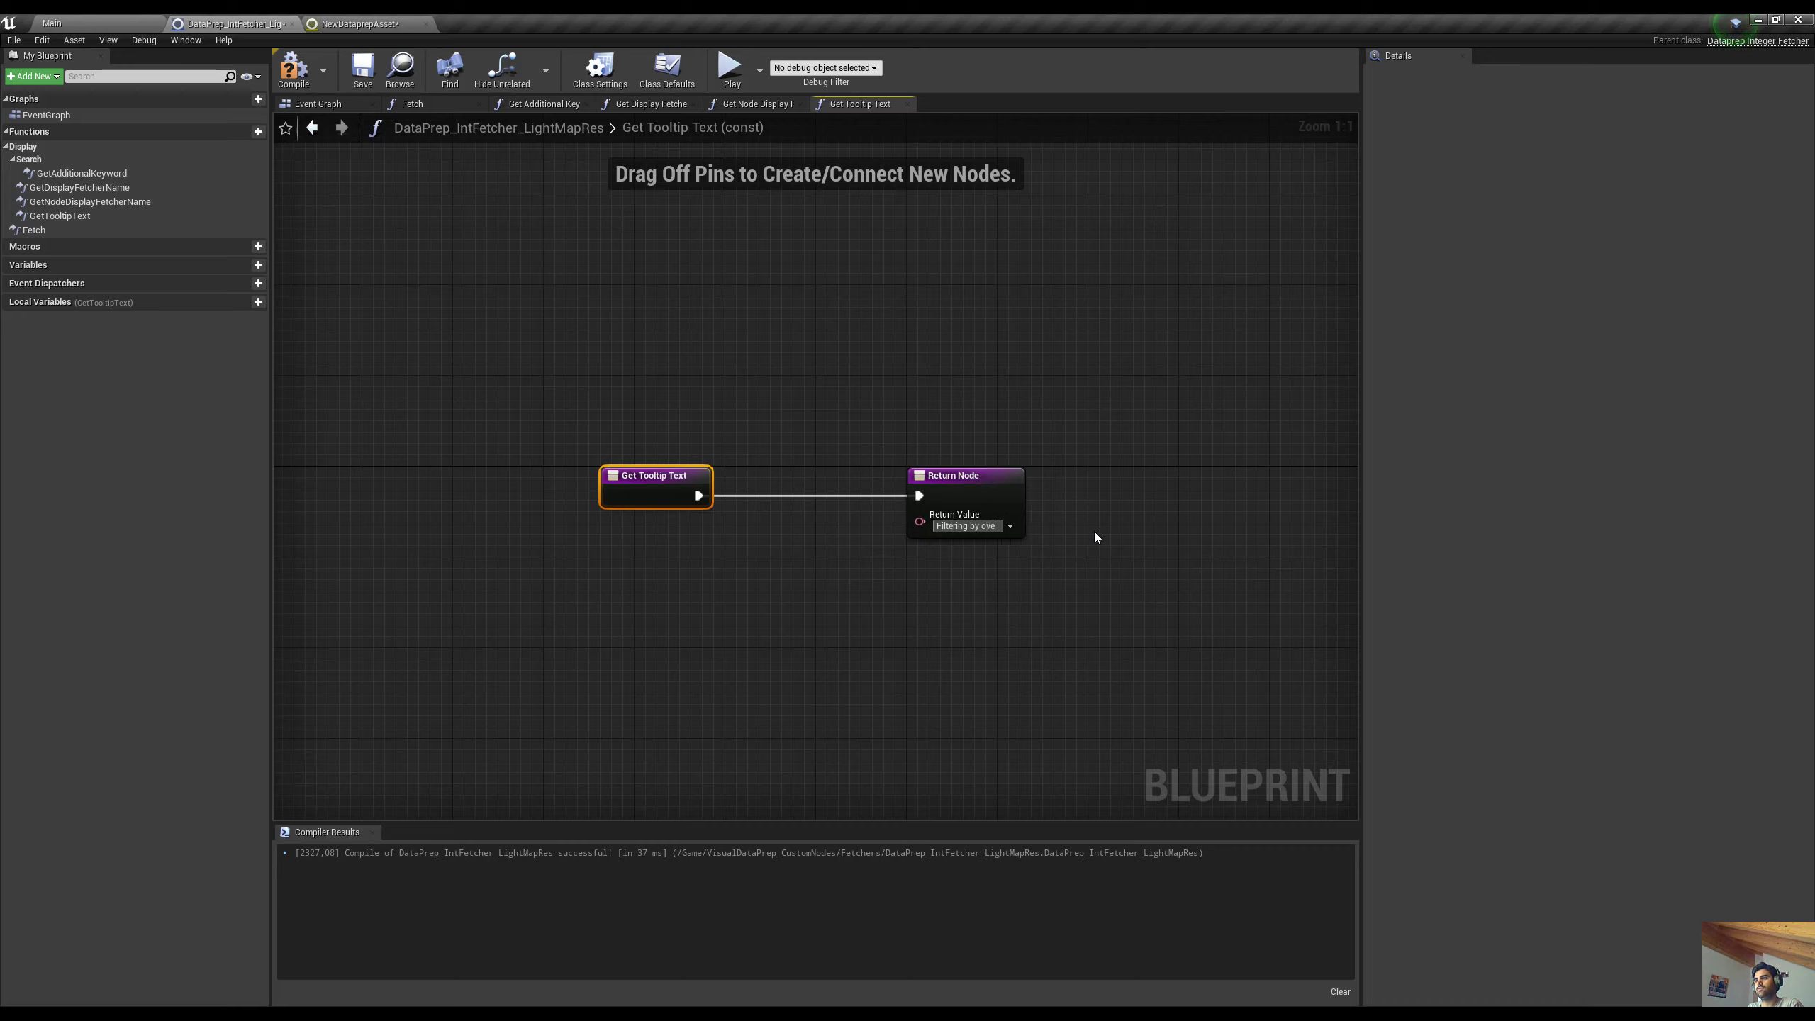
{"action": "key", "text": "BackSpace"}
{"action": "key", "text": "BackSpace"}
{"action": "type", "text": "den"}
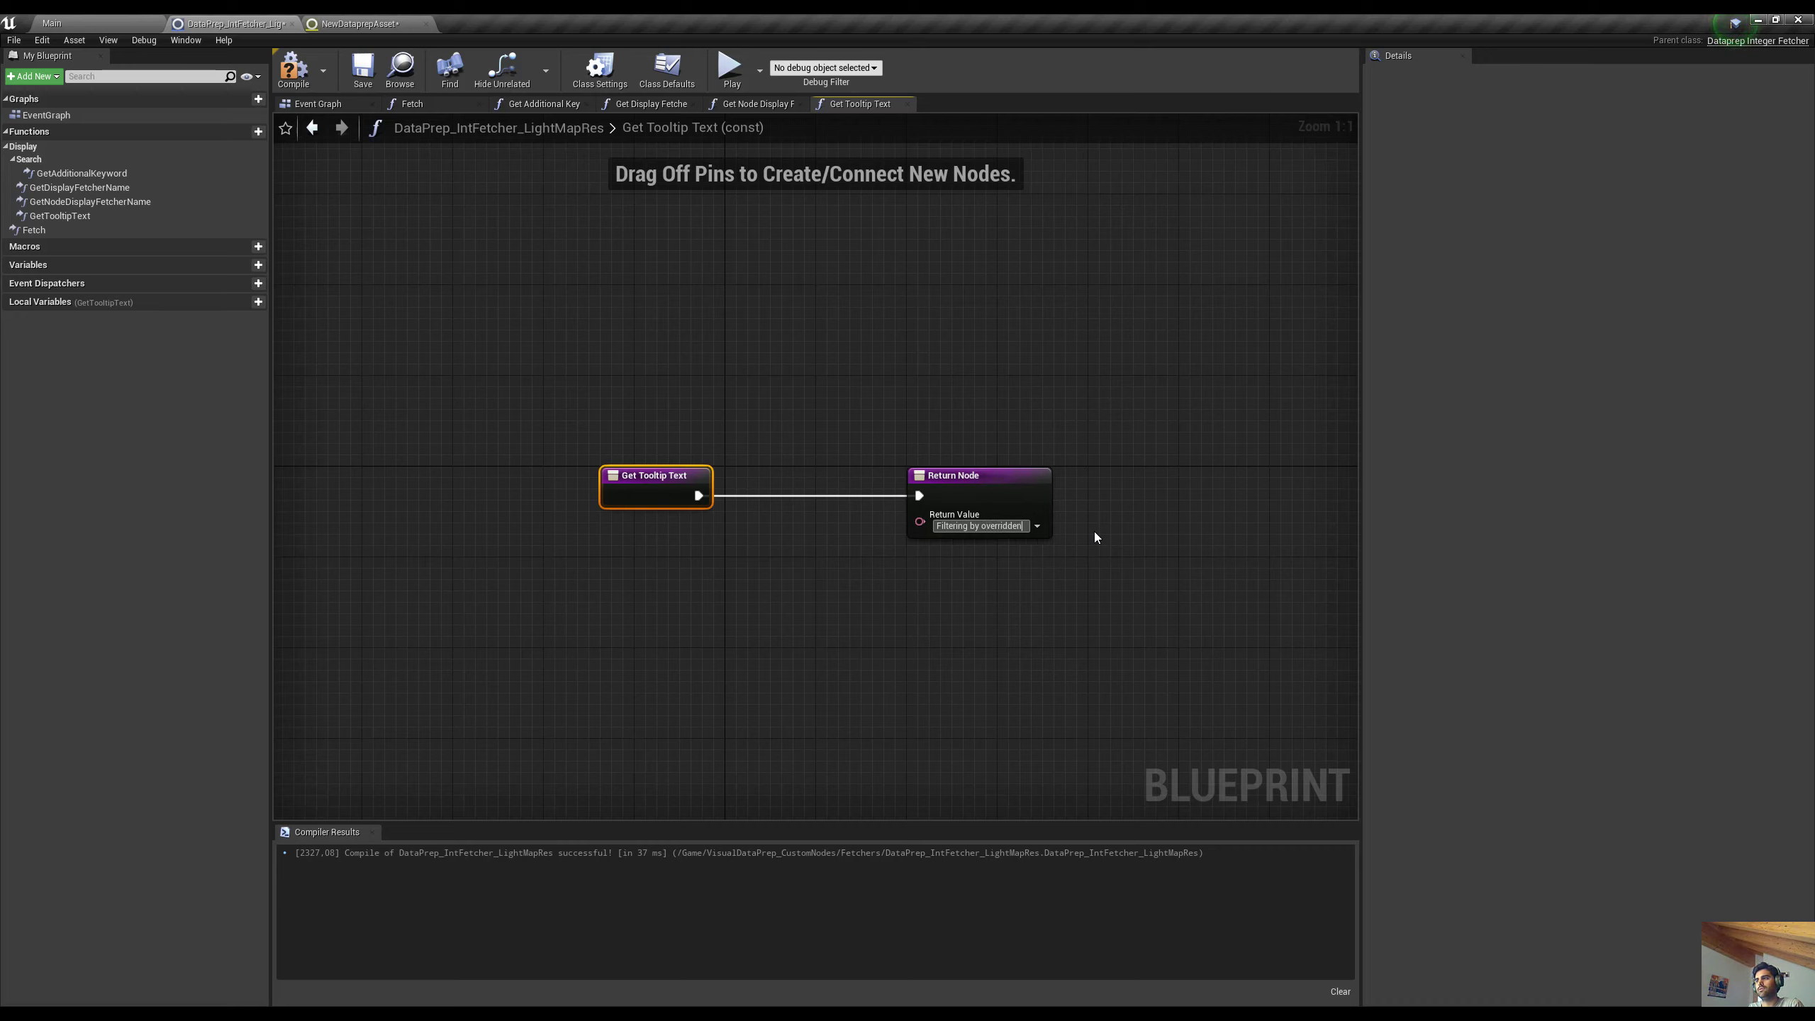
{"action": "type", "text": " LightMap Res"}
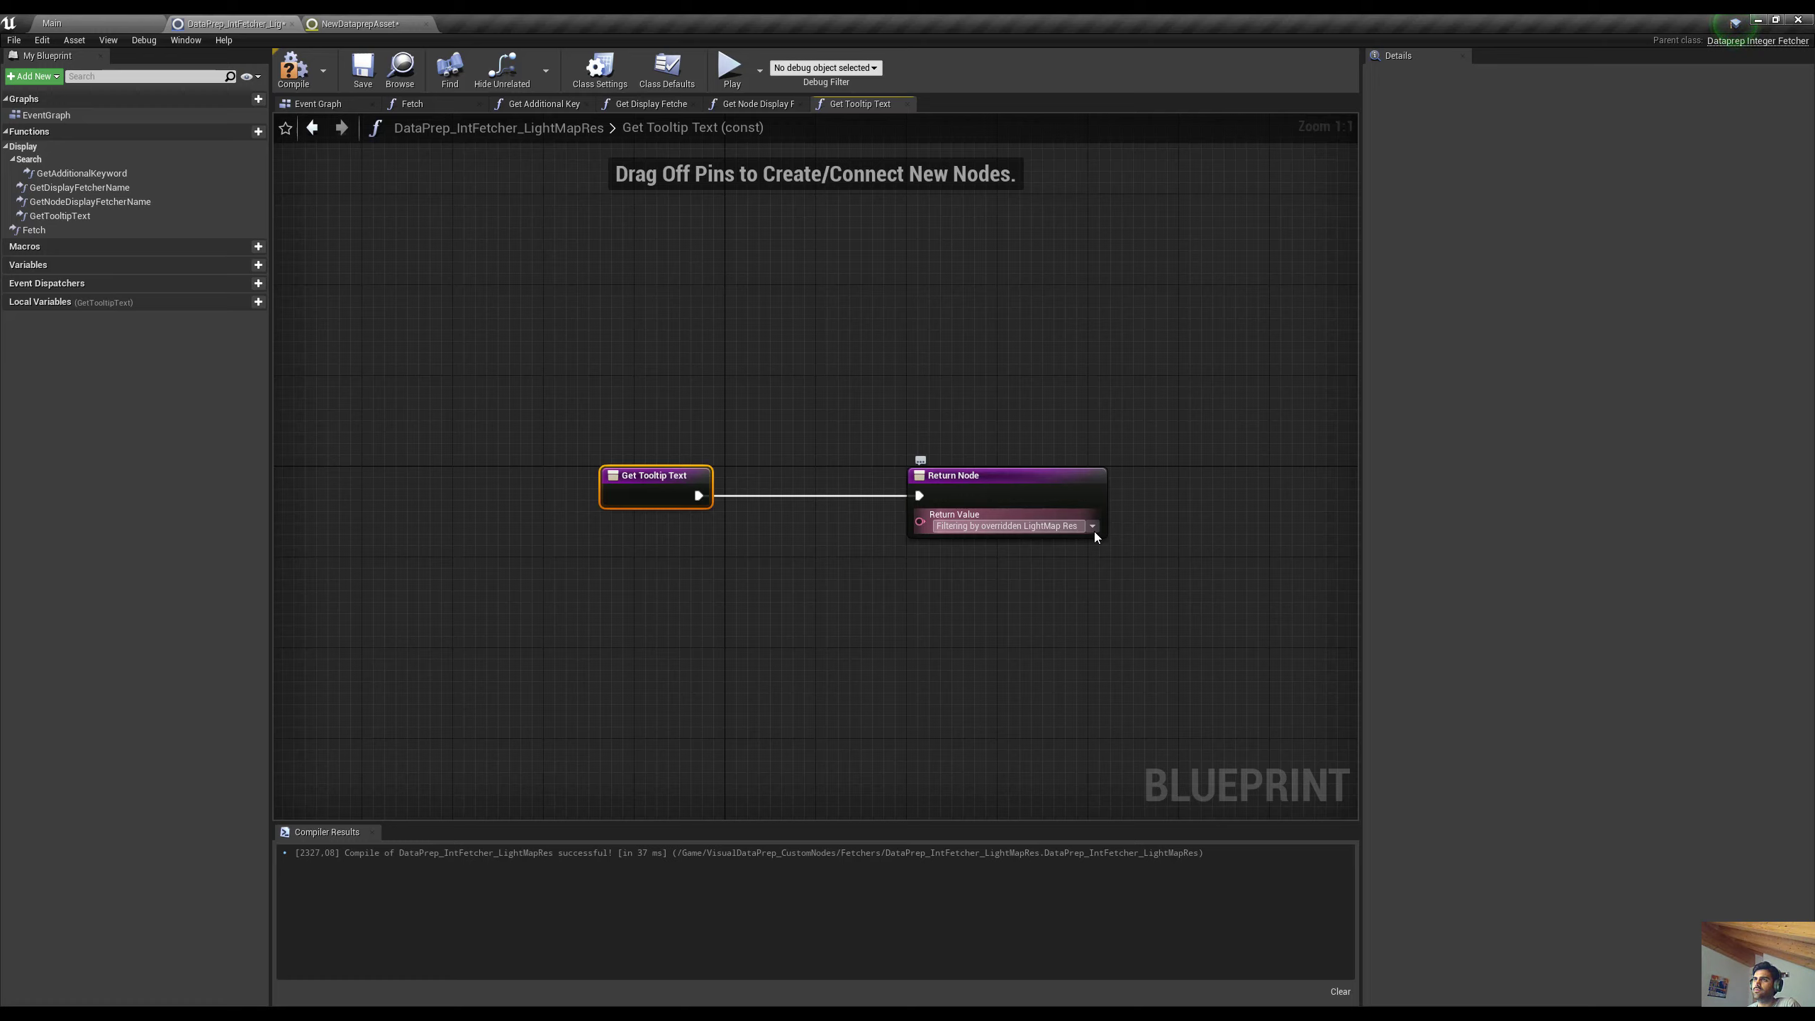
{"action": "type", "text": " from S"}
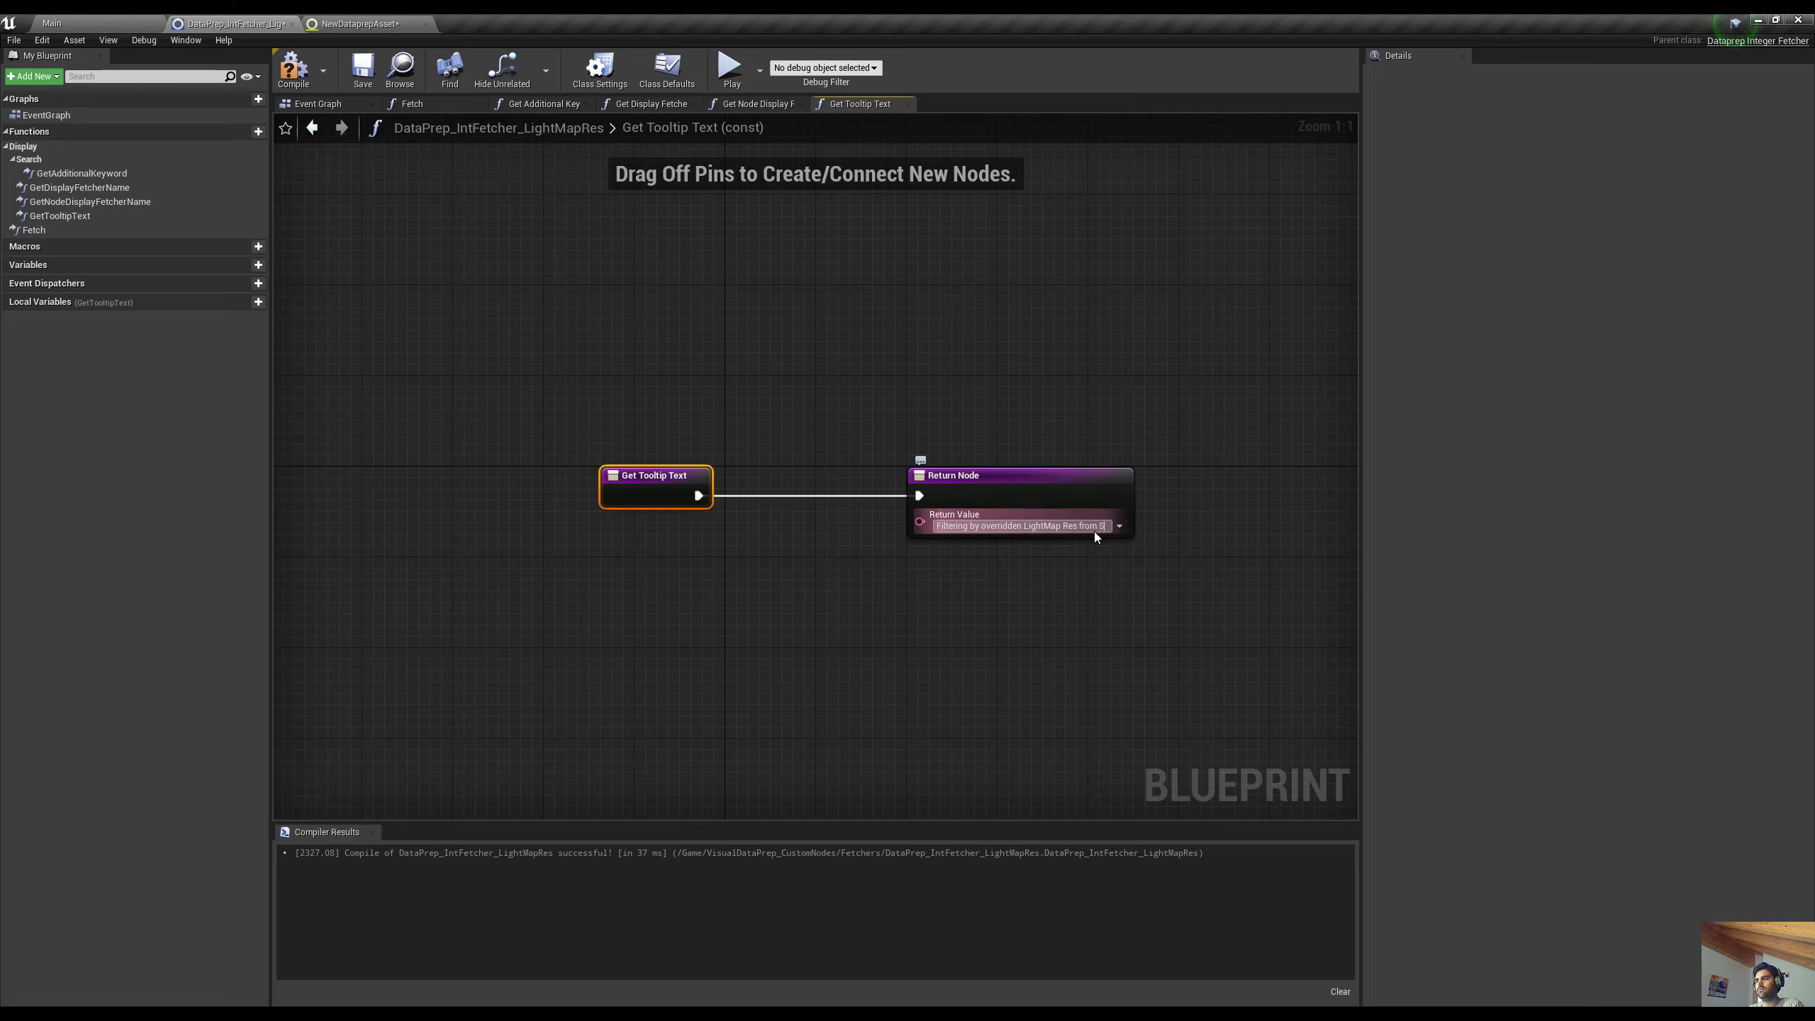
{"action": "type", "text": "tatic Mesh Component"}
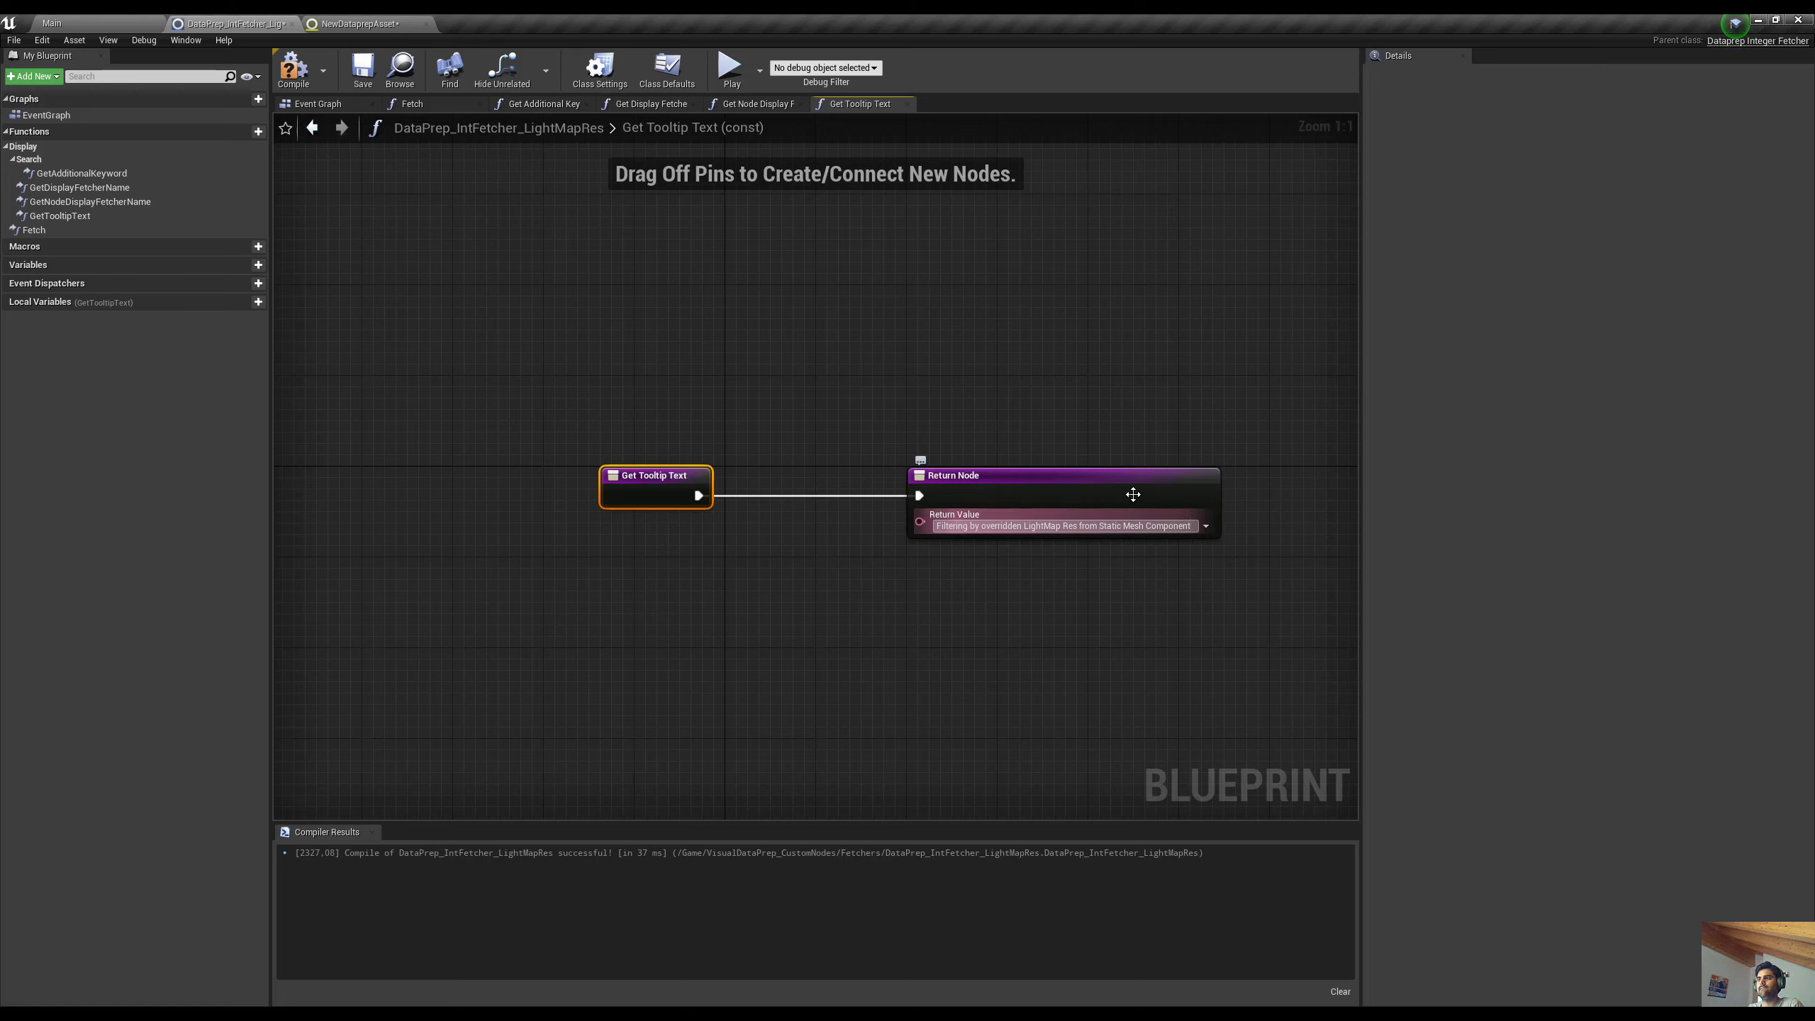
{"action": "left_click", "coordinate": [293, 70]}
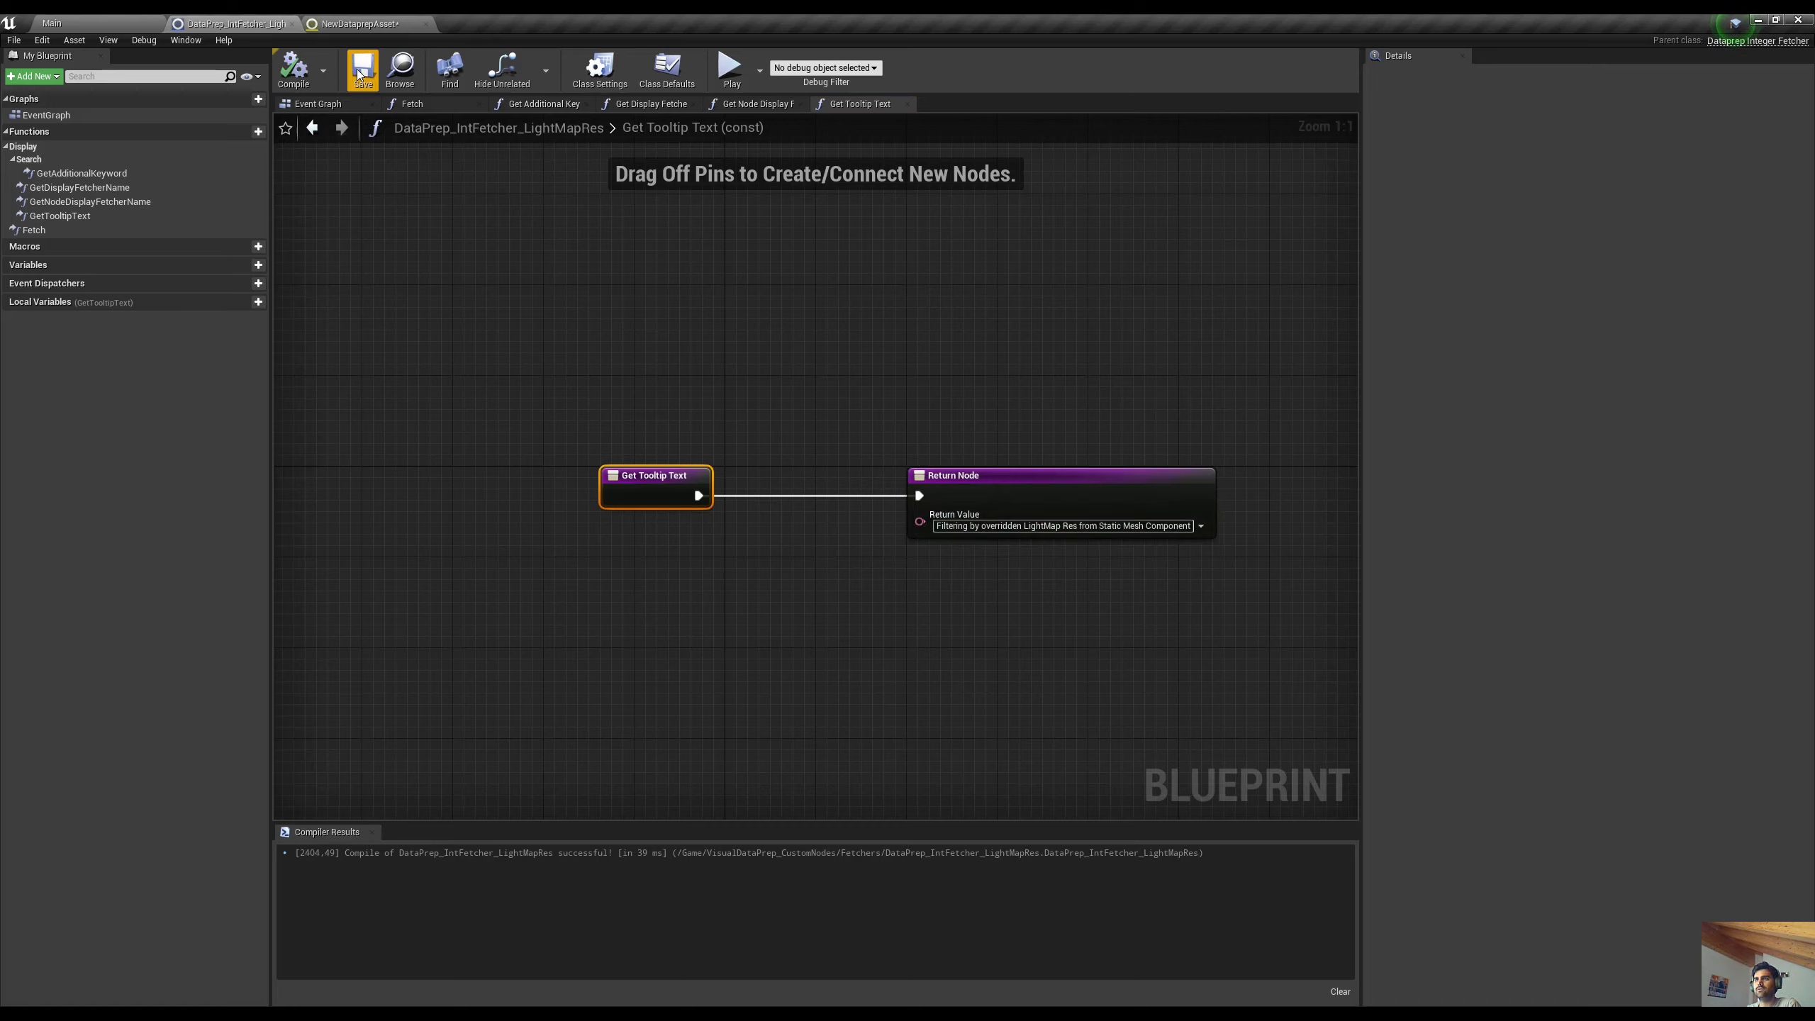
{"action": "left_click", "coordinate": [363, 69]}
Close the Dataprep asset editor, discarding the uncommitted import, and reopen NewDataprepAsset from the Content folder
{"action": "left_click", "coordinate": [334, 24]}
{"action": "left_click", "coordinate": [426, 24]}
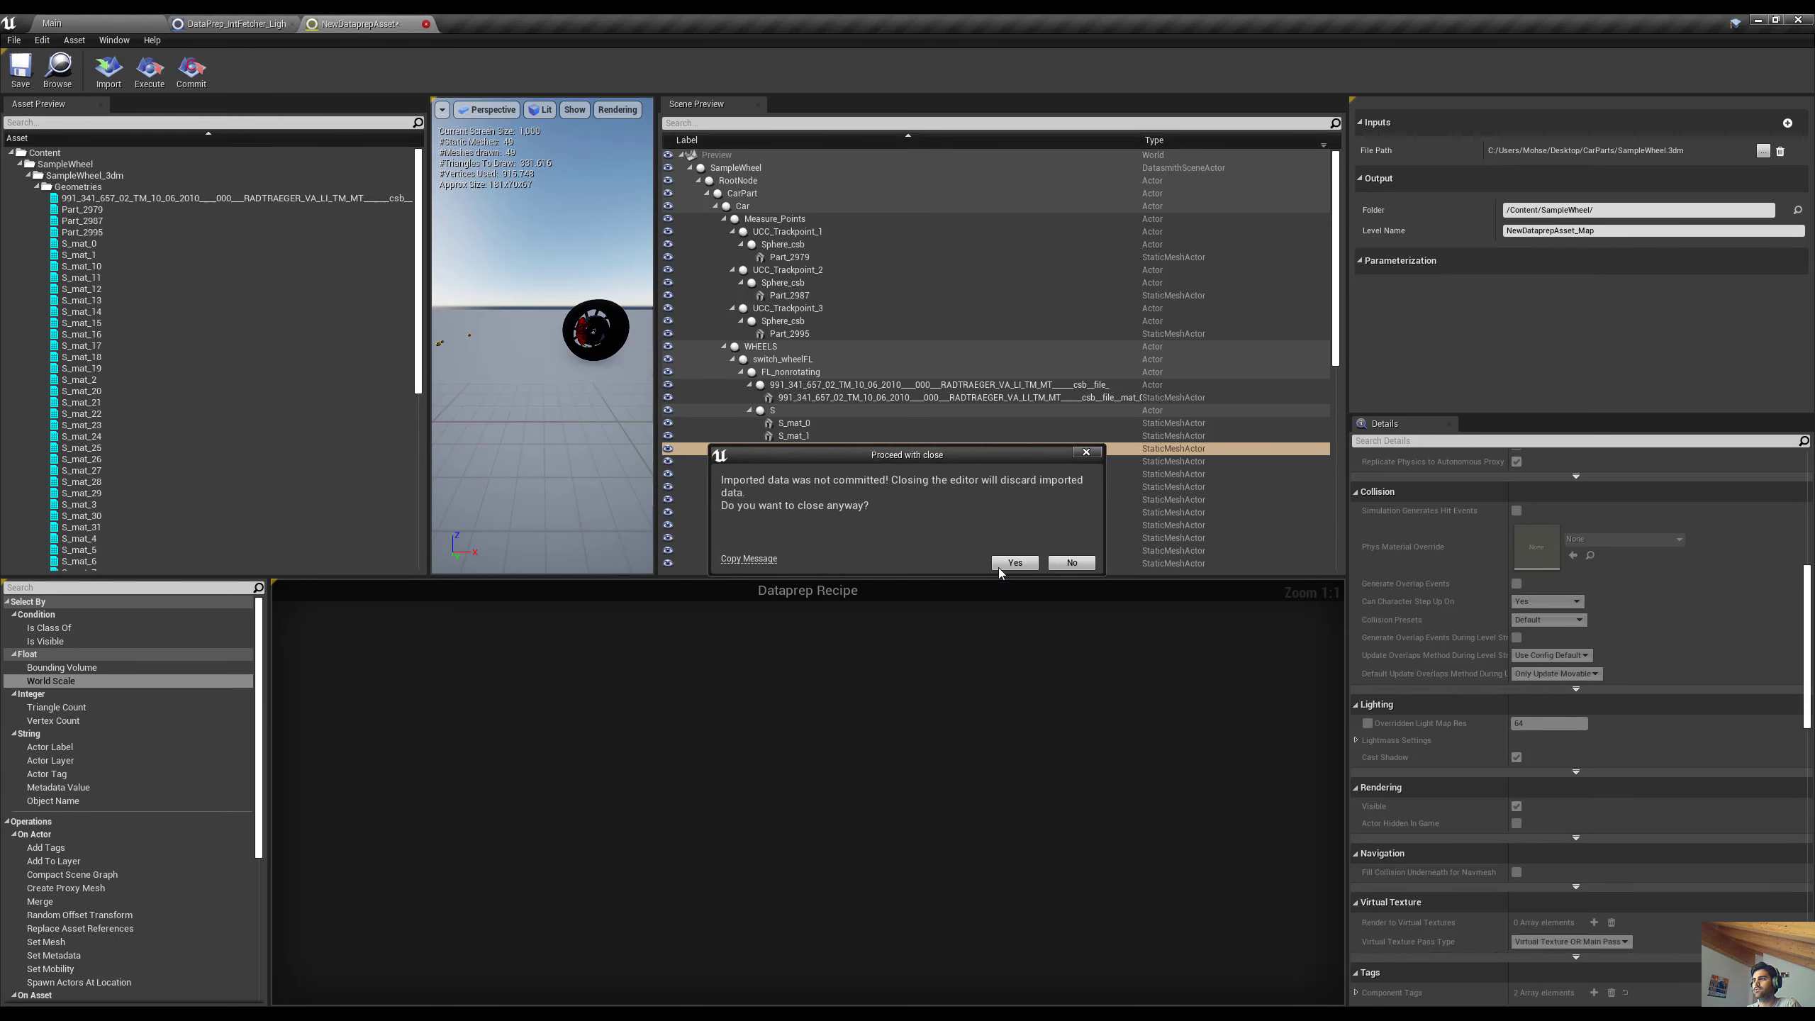
{"action": "left_click", "coordinate": [1001, 565]}
{"action": "left_click", "coordinate": [74, 20]}
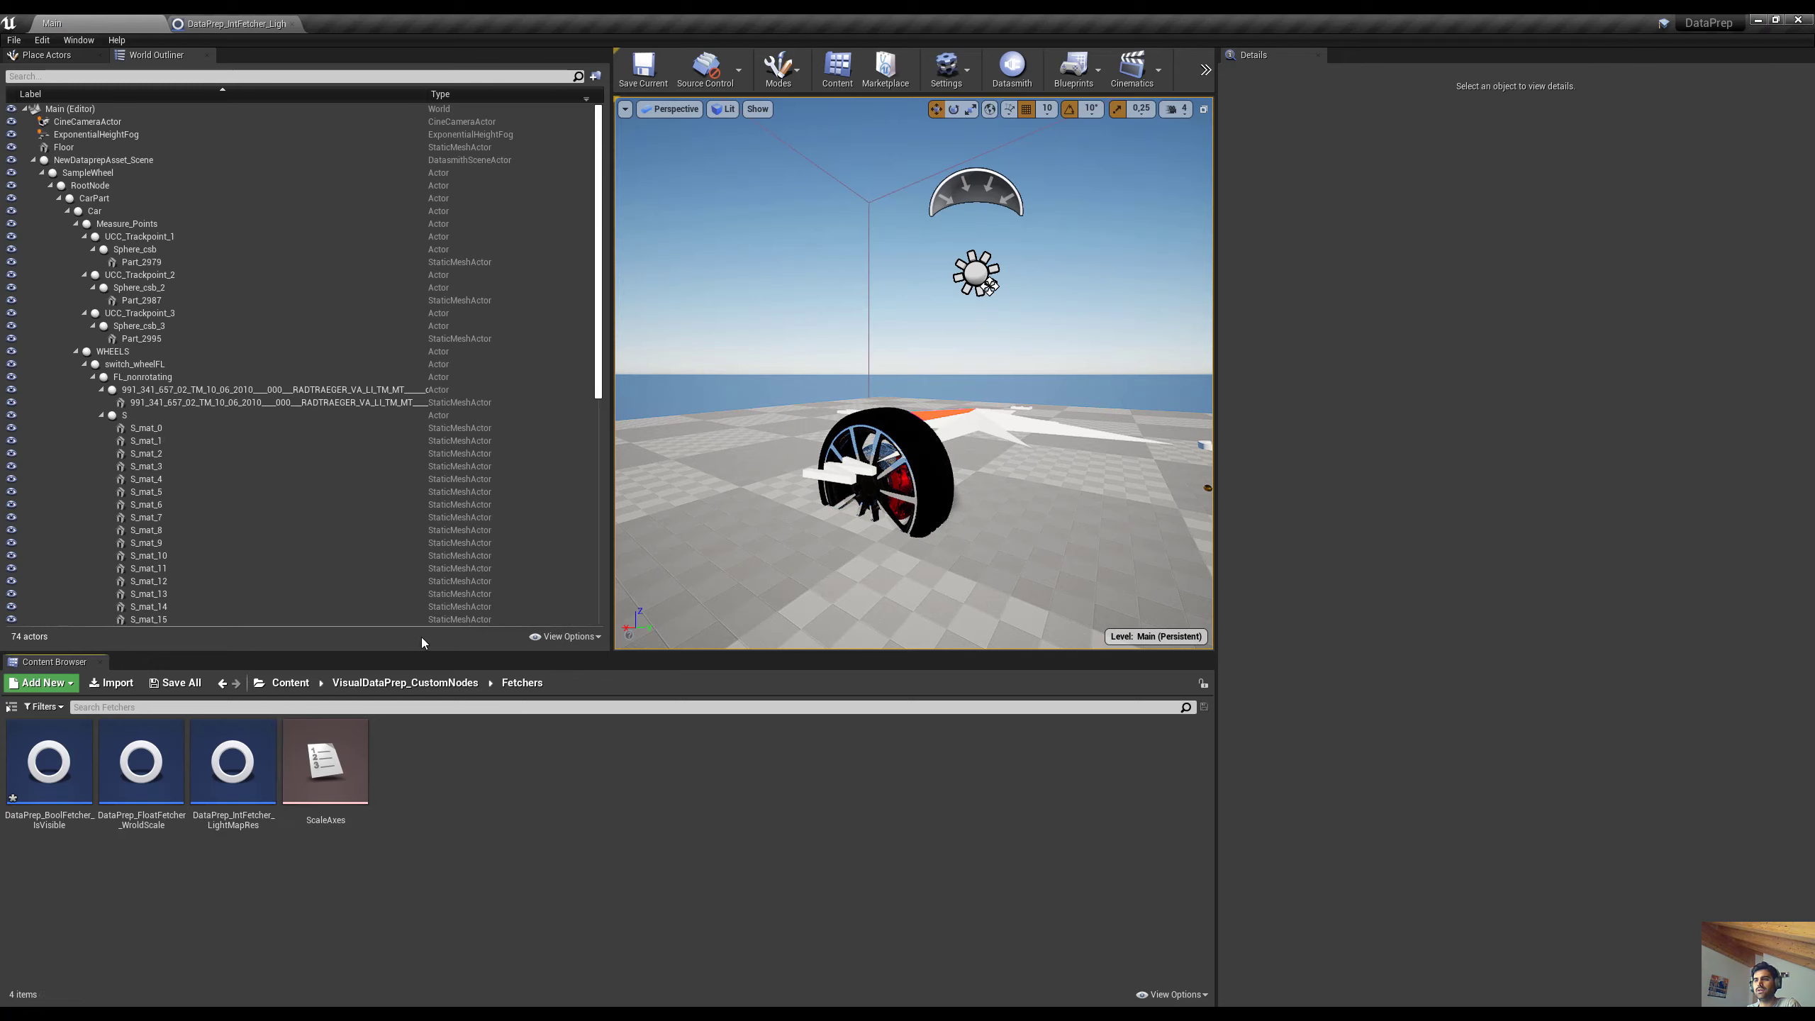
{"action": "left_click", "coordinate": [301, 684]}
{"action": "double_click", "coordinate": [685, 771]}
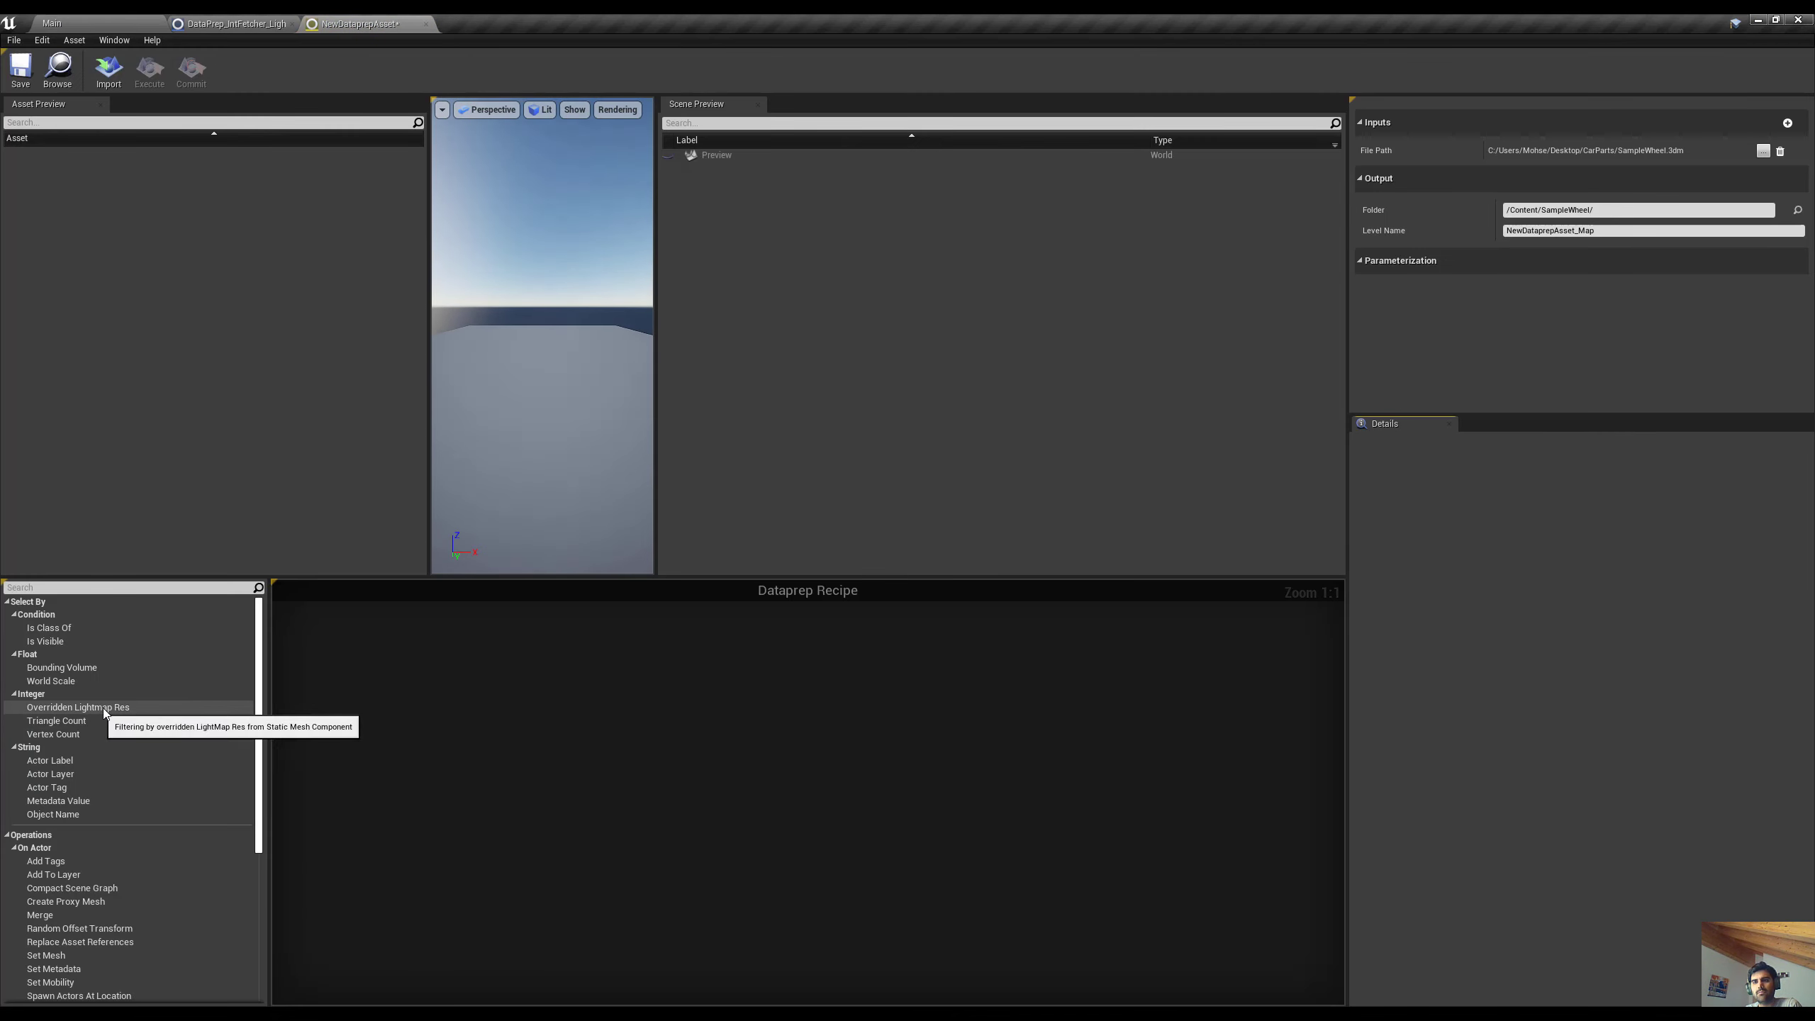
Add an Overridden Lightmap Res filter to the Dataprep recipe, import SampleWheel.3dm and inspect the lighting details of S_mat_2
{"action": "left_click_drag", "start_coordinate": [102, 708], "coordinate": [314, 648]}
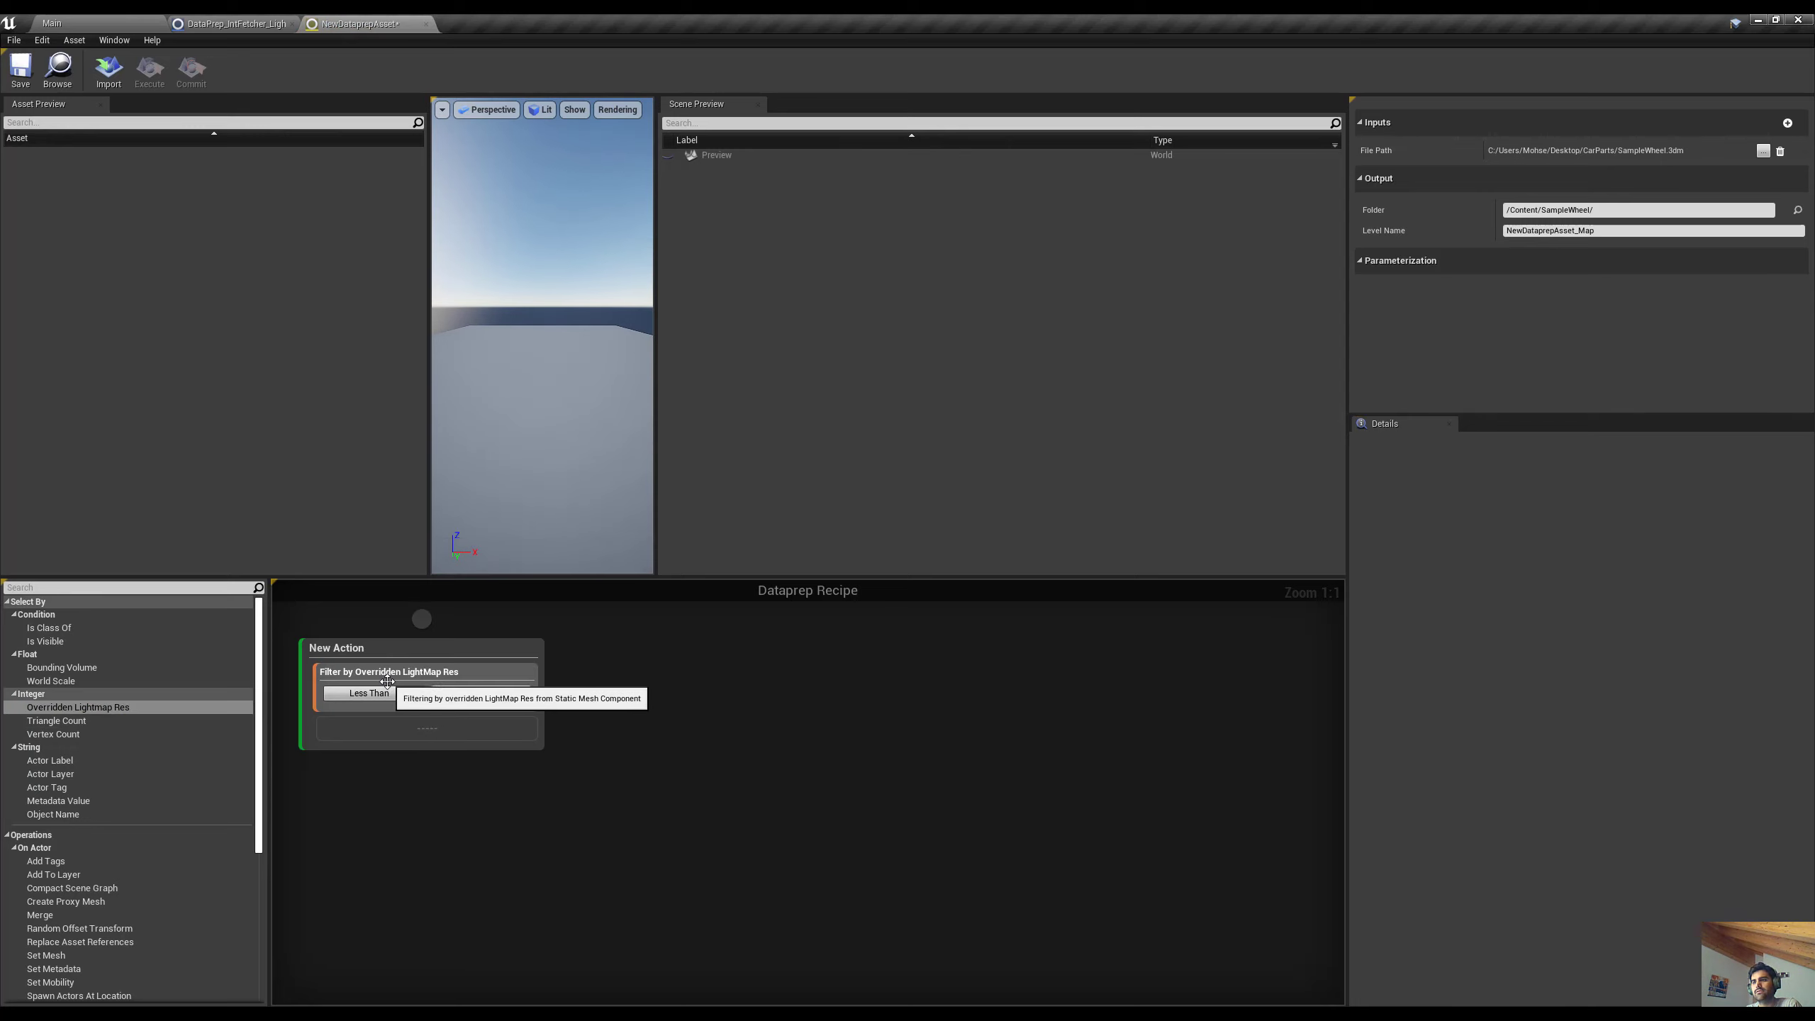
{"action": "left_click", "coordinate": [110, 73]}
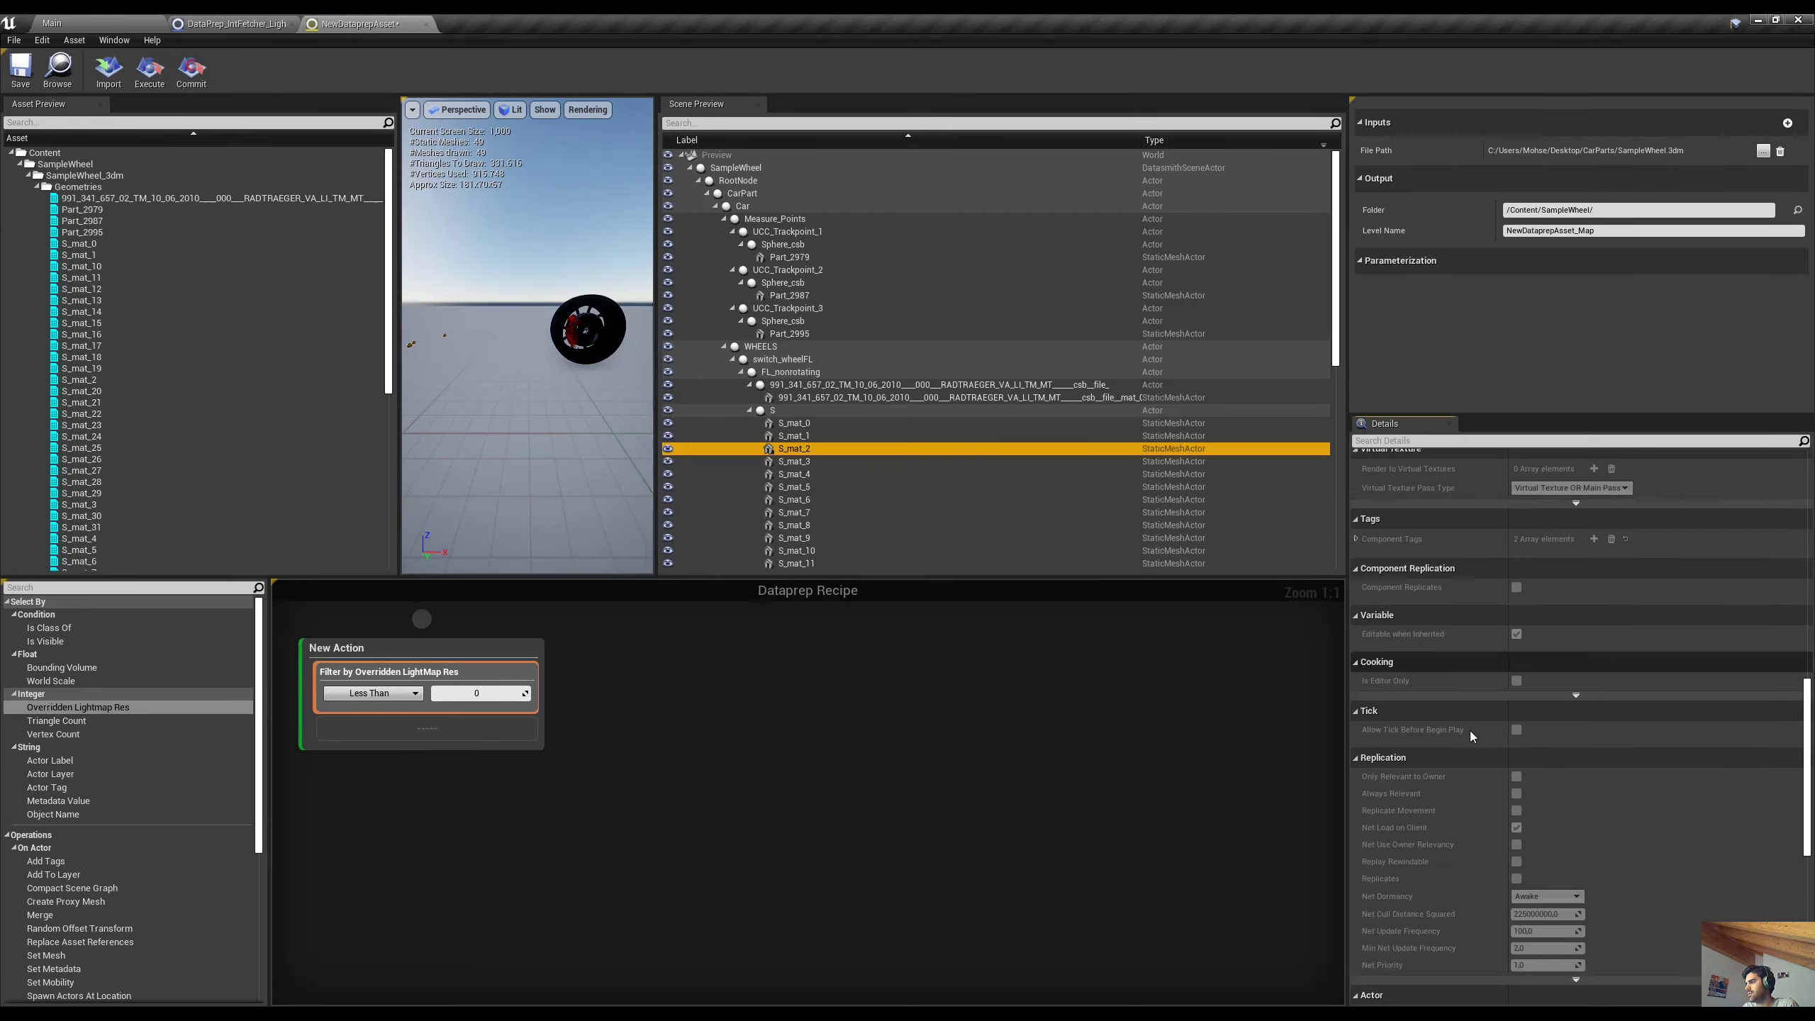
{"action": "scroll", "coordinate": [1469, 730], "scroll_direction": "down", "scroll_amount": 8}
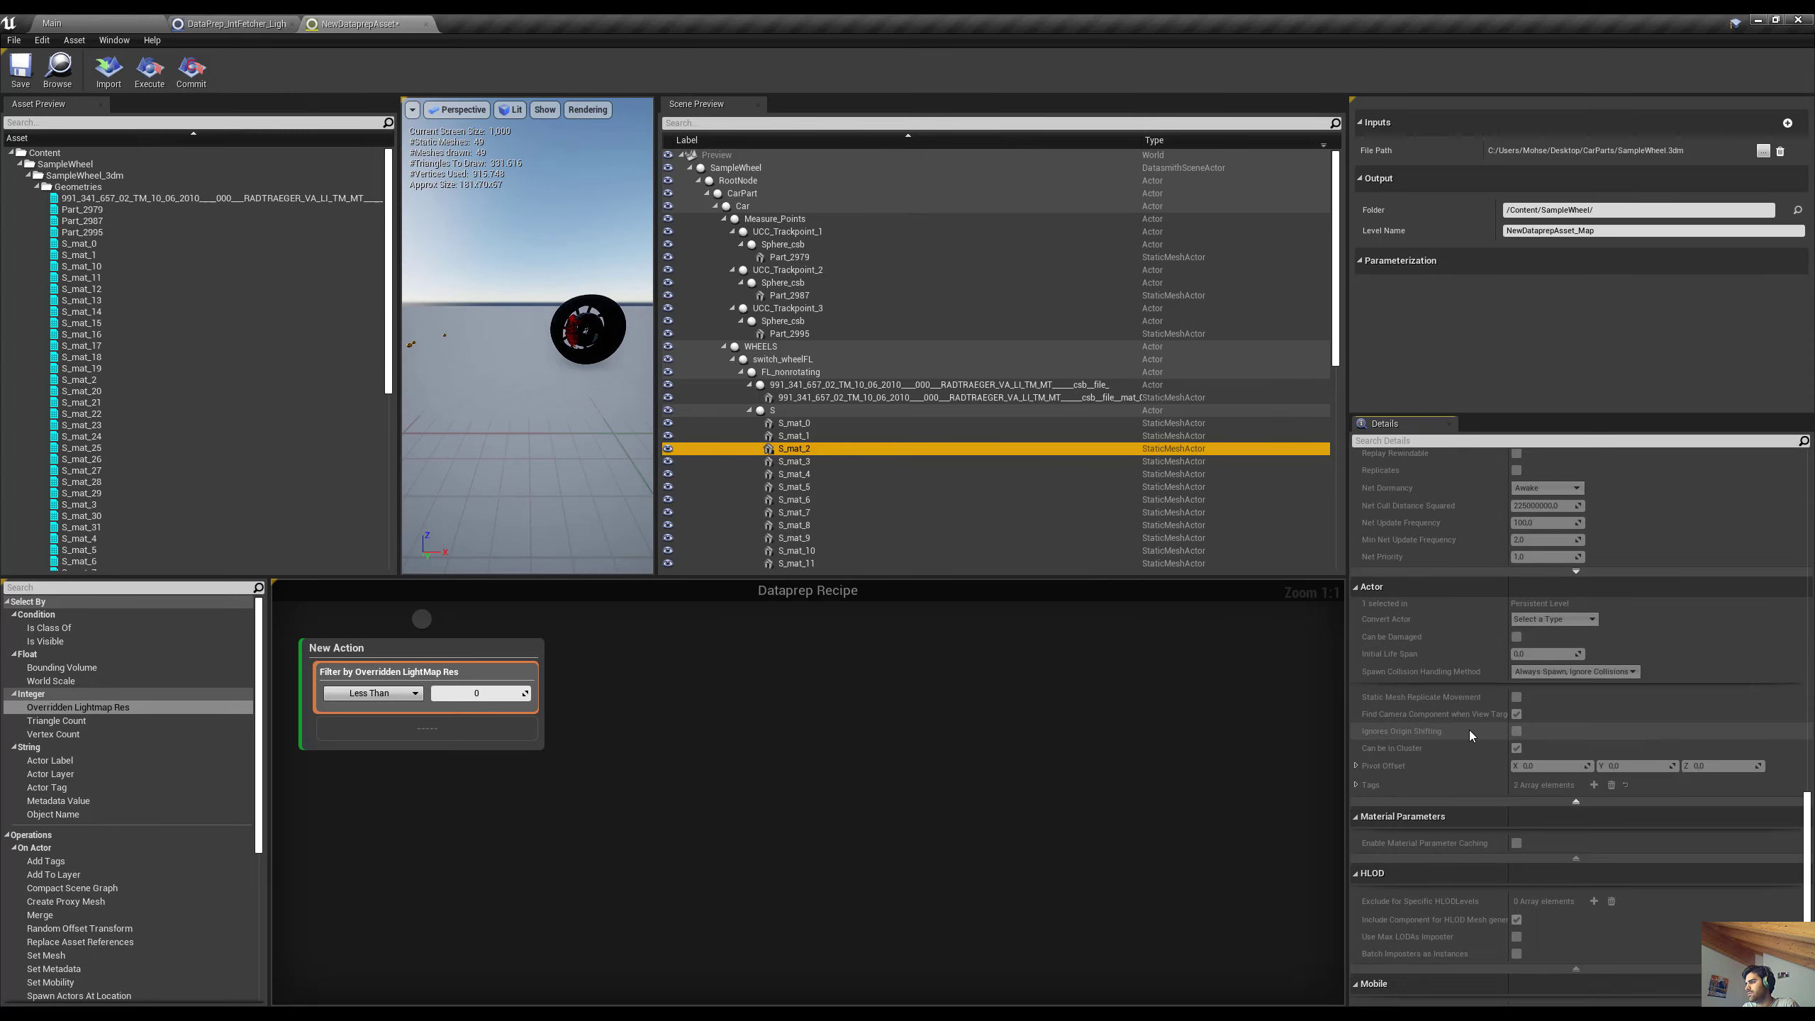
{"action": "scroll", "coordinate": [1469, 731], "scroll_direction": "up", "scroll_amount": 9}
{"action": "scroll", "coordinate": [1469, 730], "scroll_direction": "down", "scroll_amount": 12}
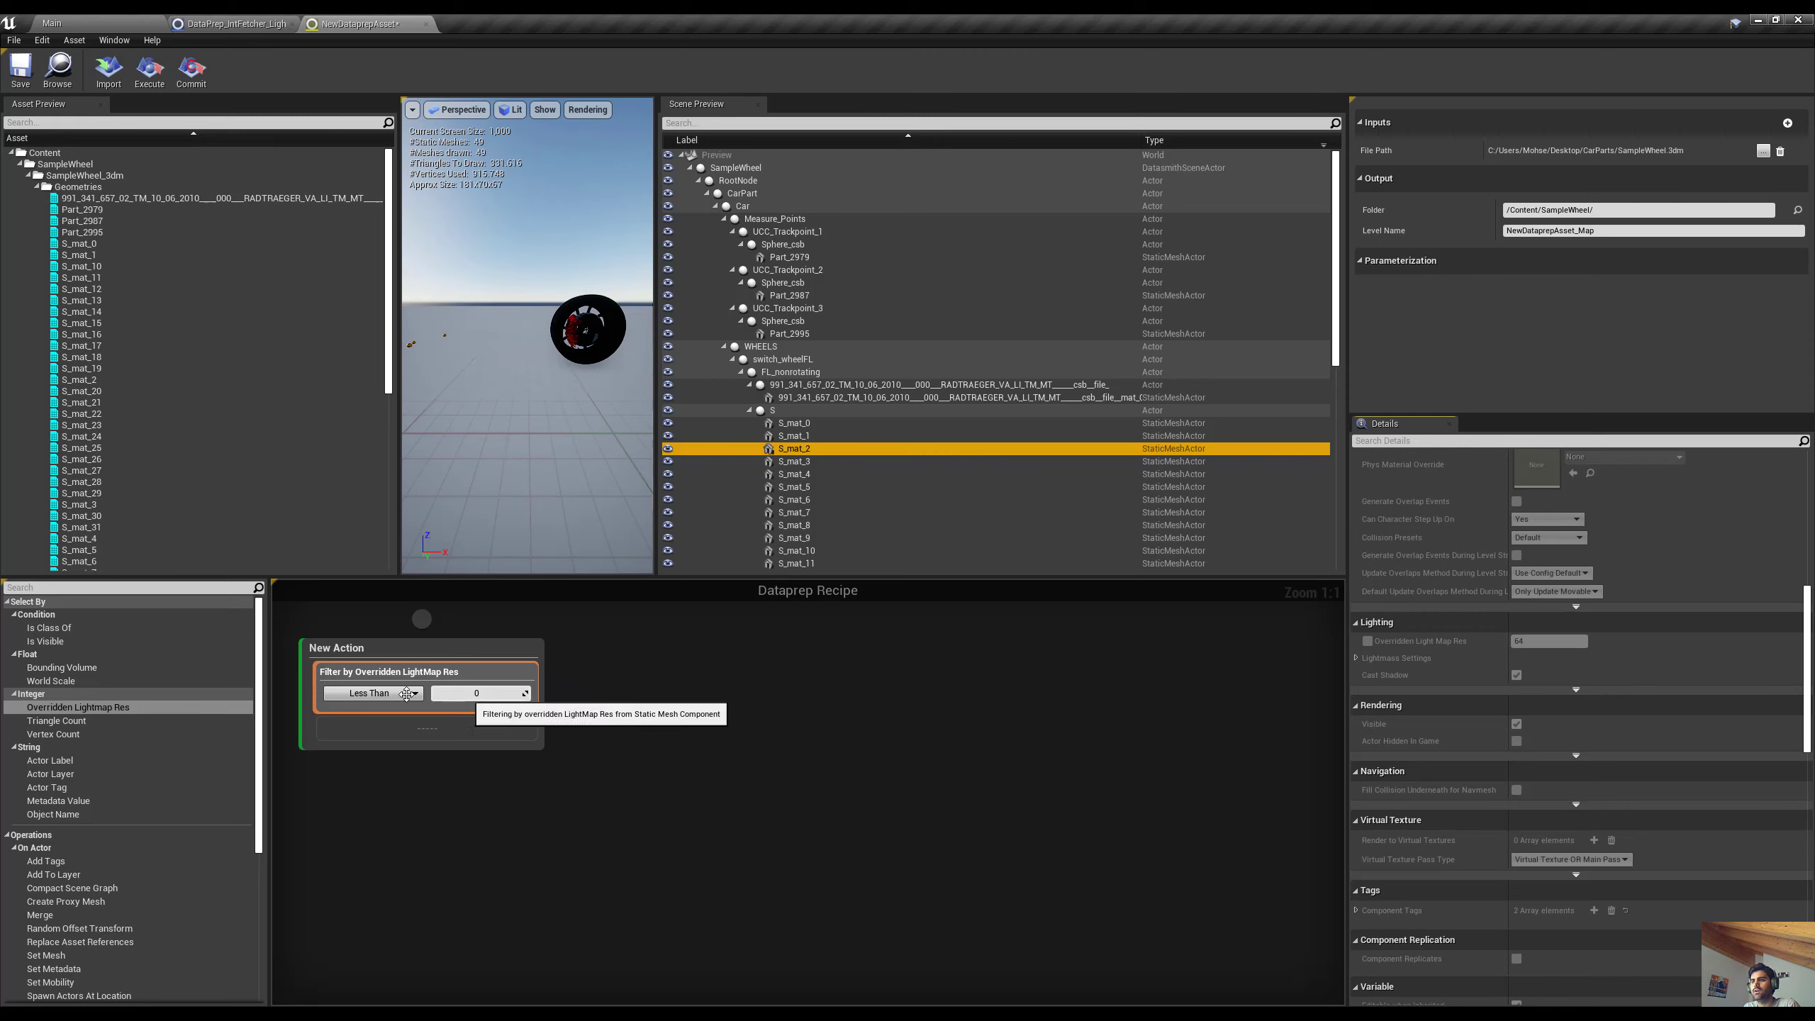
Set the Overridden LightMap Res filter to Less Than 70 and preview its matches across the scene actors
{"action": "left_click", "coordinate": [373, 693]}
{"action": "left_click", "coordinate": [492, 694]}
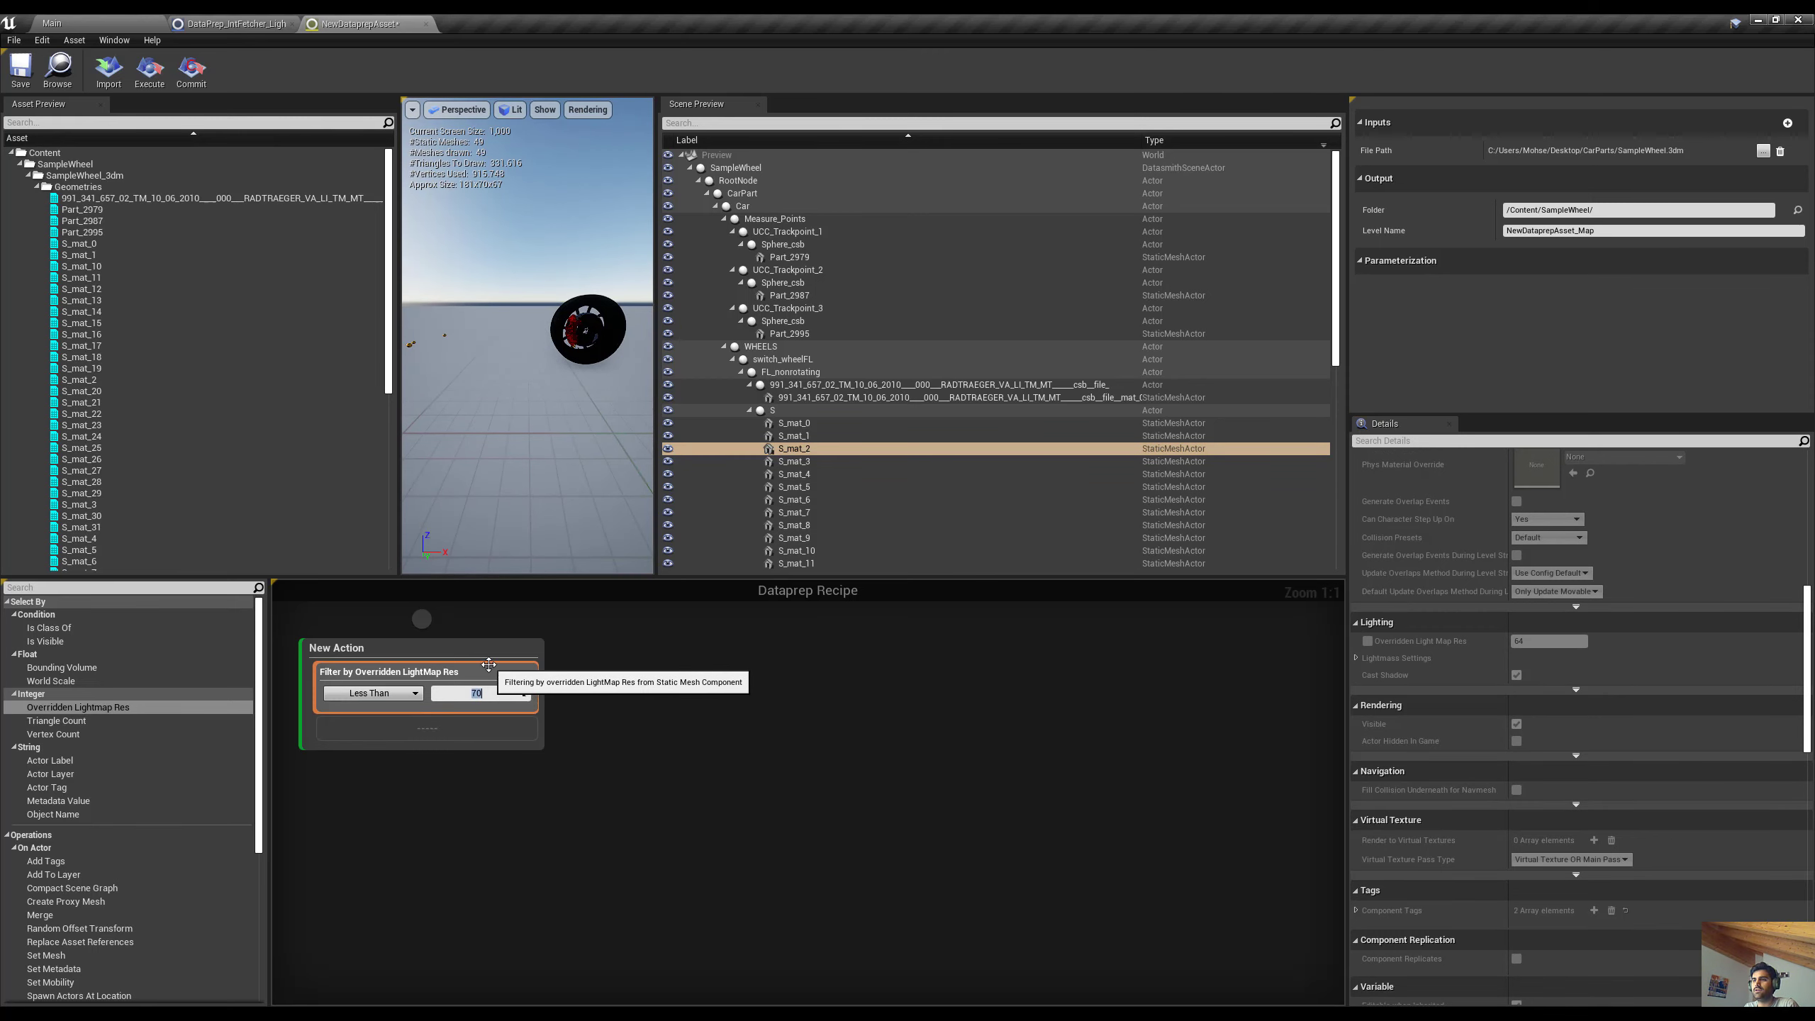
{"action": "right_click", "coordinate": [512, 729]}
{"action": "left_click", "coordinate": [535, 790]}
{"action": "scroll", "coordinate": [931, 369], "scroll_direction": "down", "scroll_amount": 6}
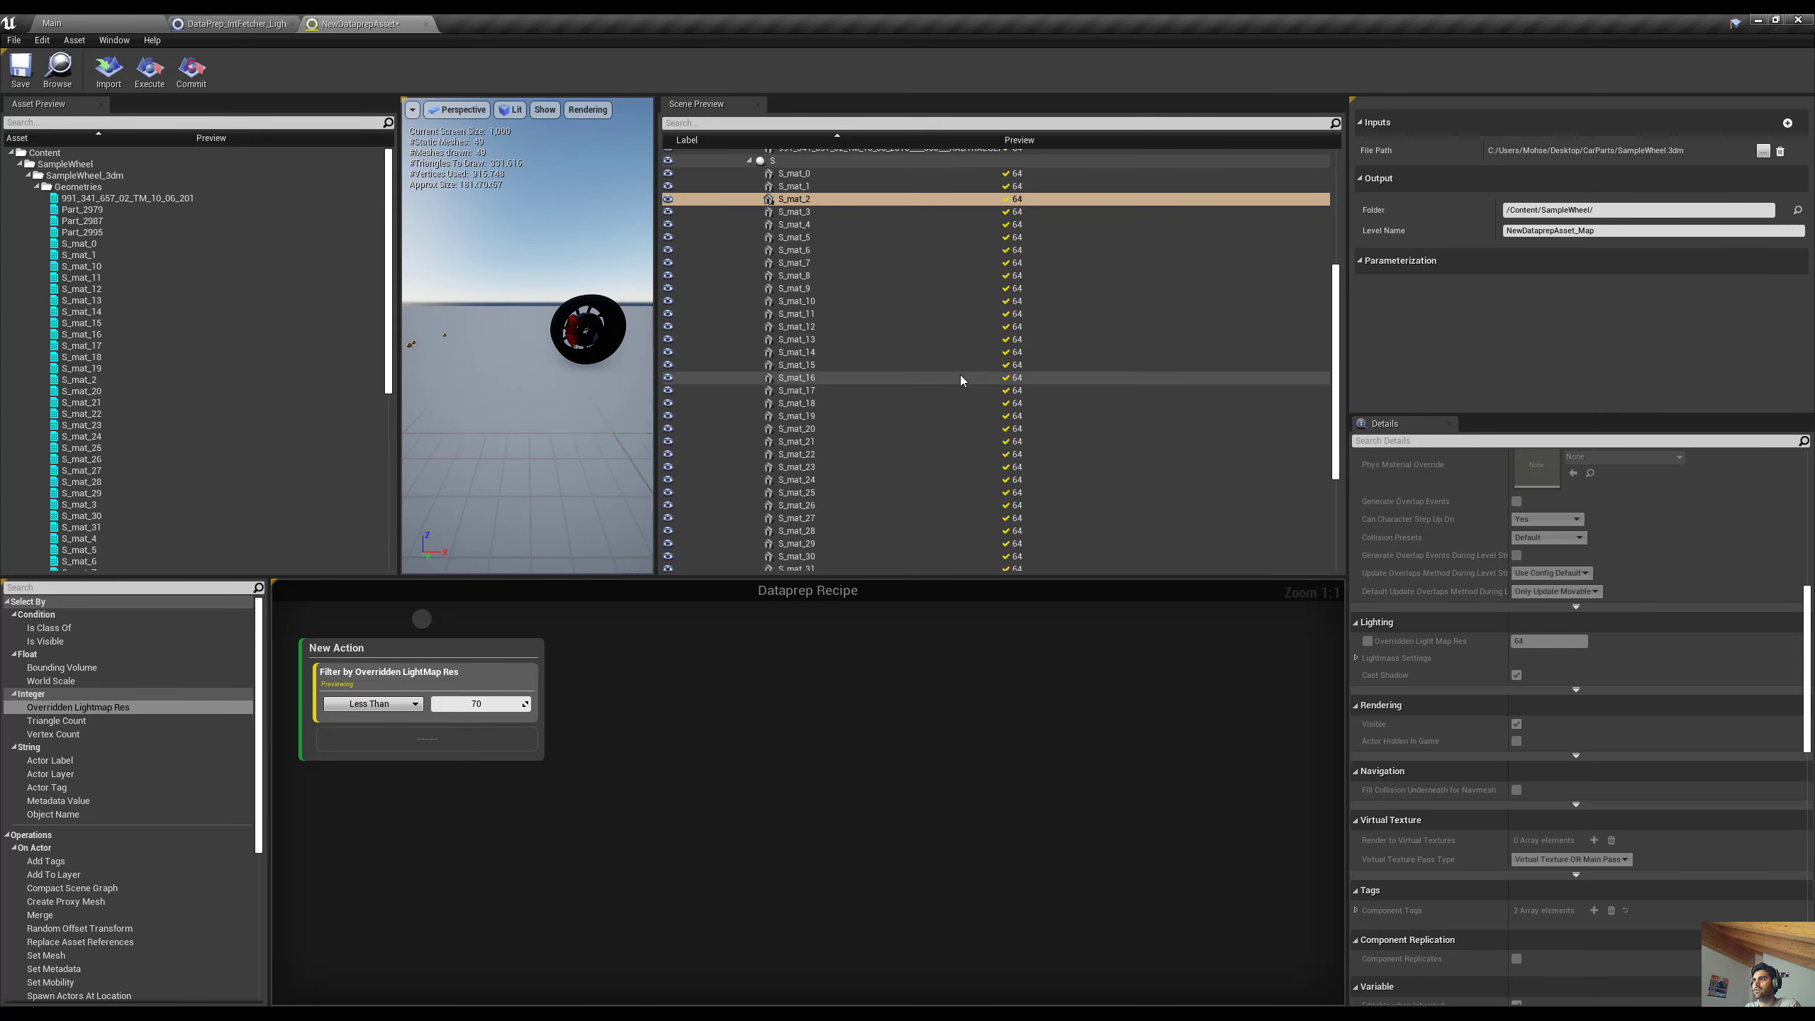
{"action": "scroll", "coordinate": [961, 378], "scroll_direction": "down", "scroll_amount": 3}
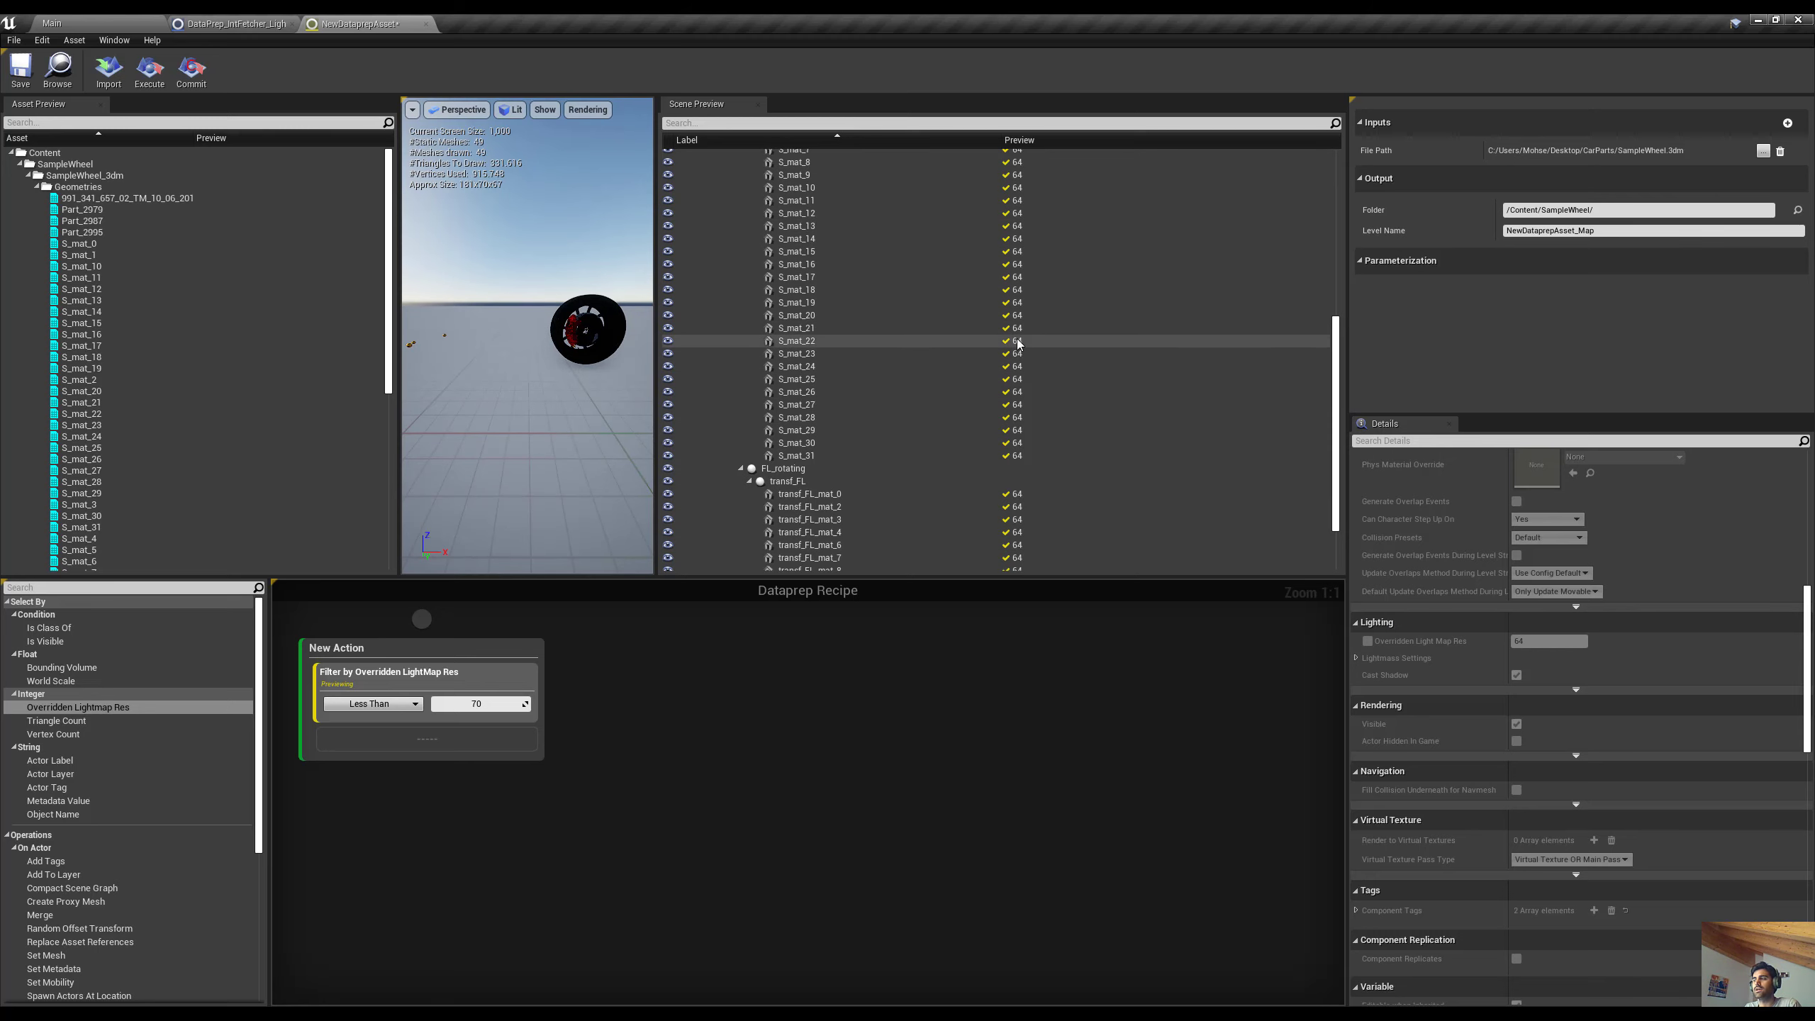
{"action": "scroll", "coordinate": [1007, 355], "scroll_direction": "down", "scroll_amount": 1}
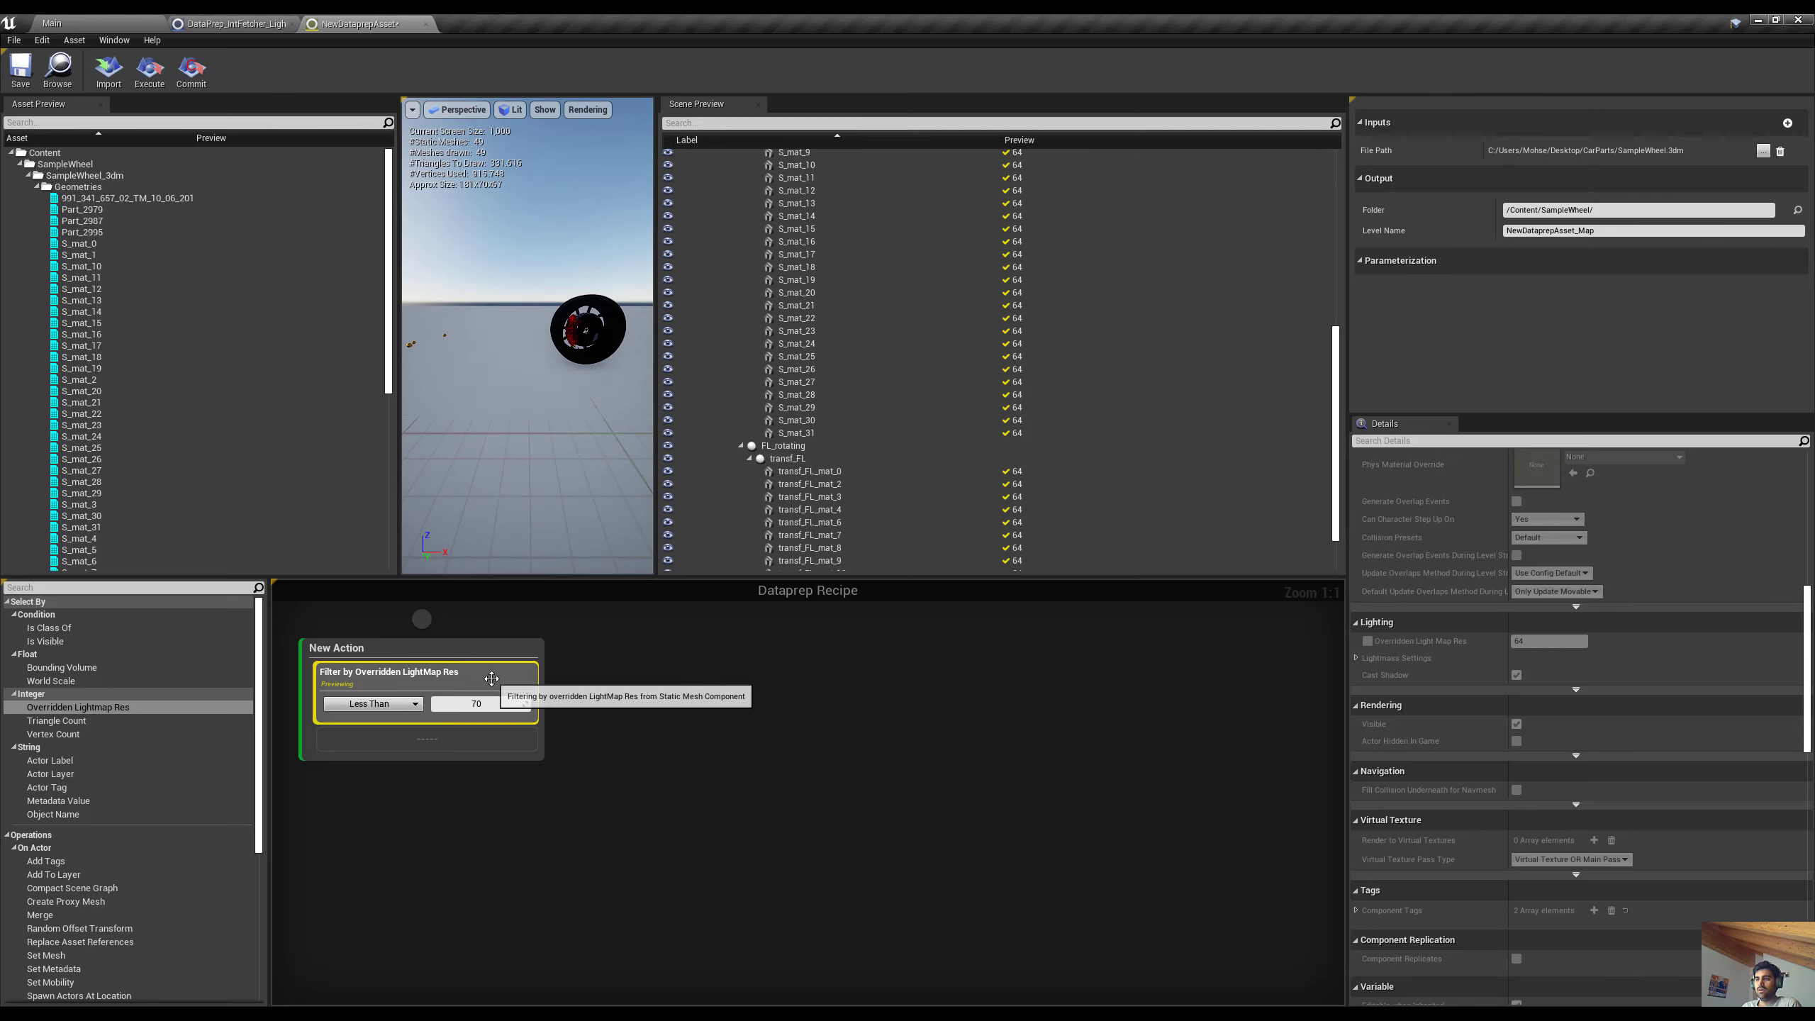
Delete the test filter action from the recipe and close the DataPrep_IntFetcher_LightMapRes blueprint
{"action": "key", "text": "Delete"}
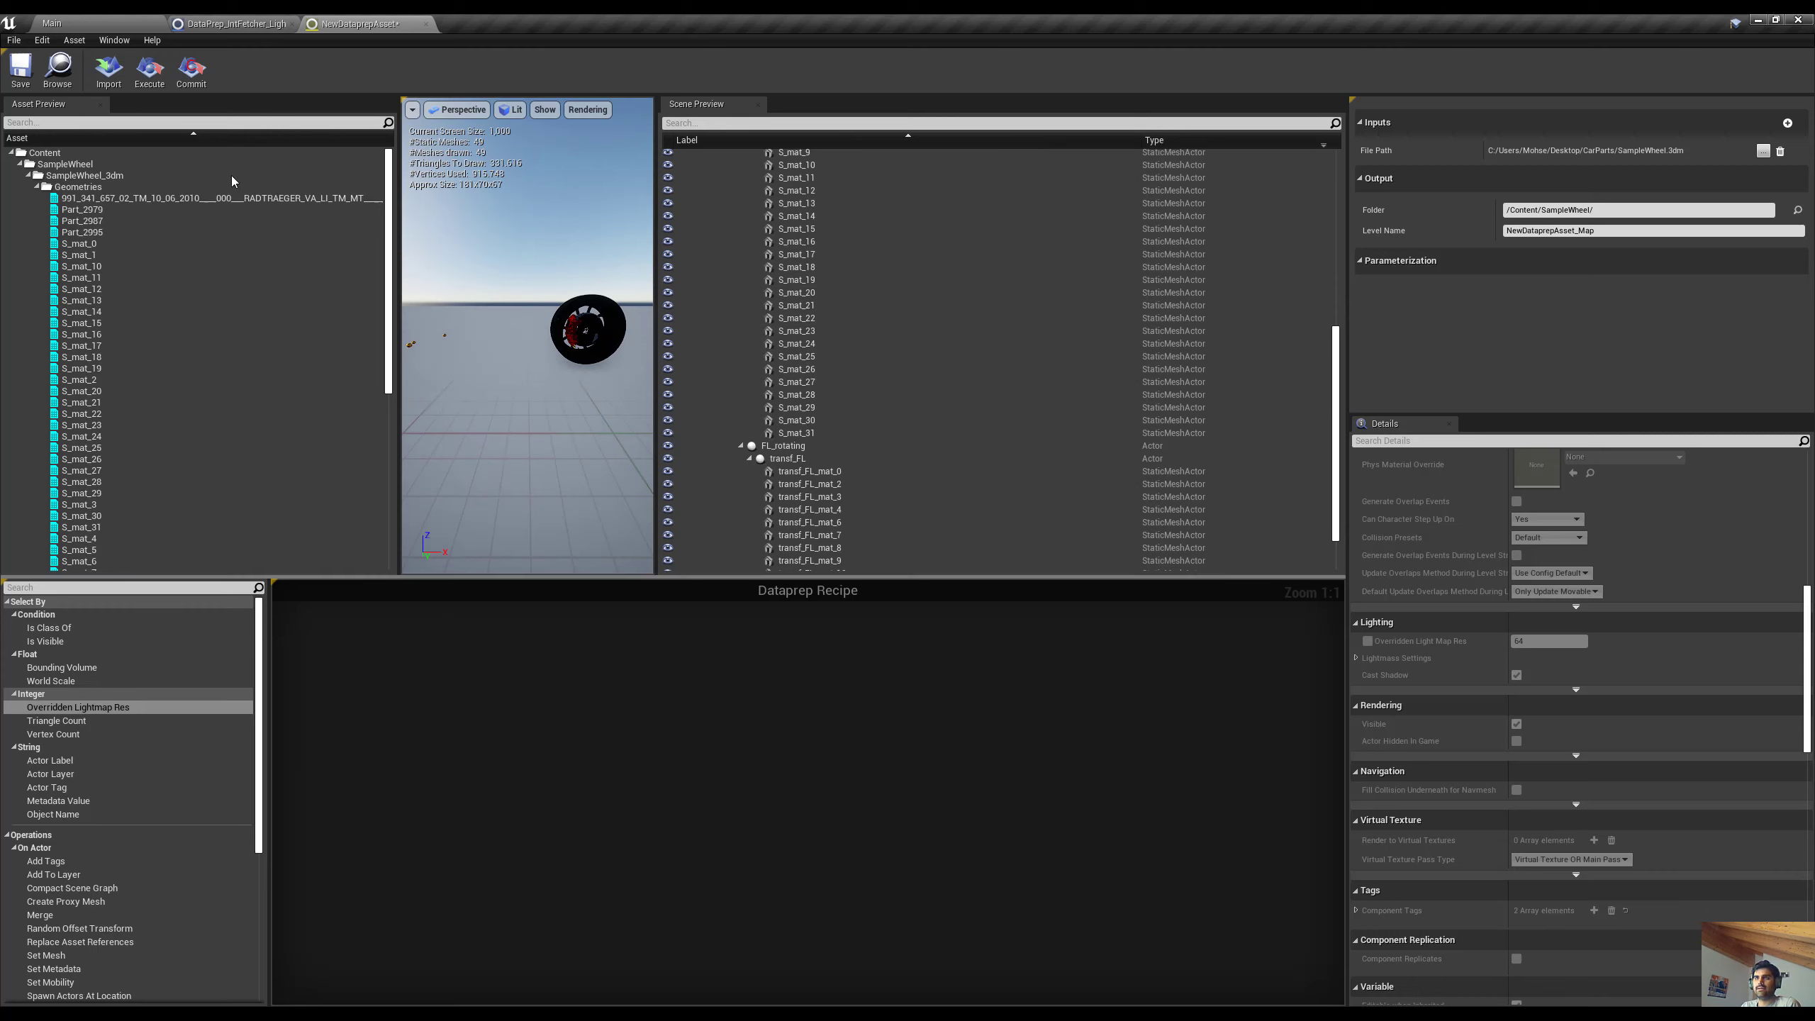
{"action": "left_click", "coordinate": [221, 22]}
{"action": "left_click", "coordinate": [333, 24]}
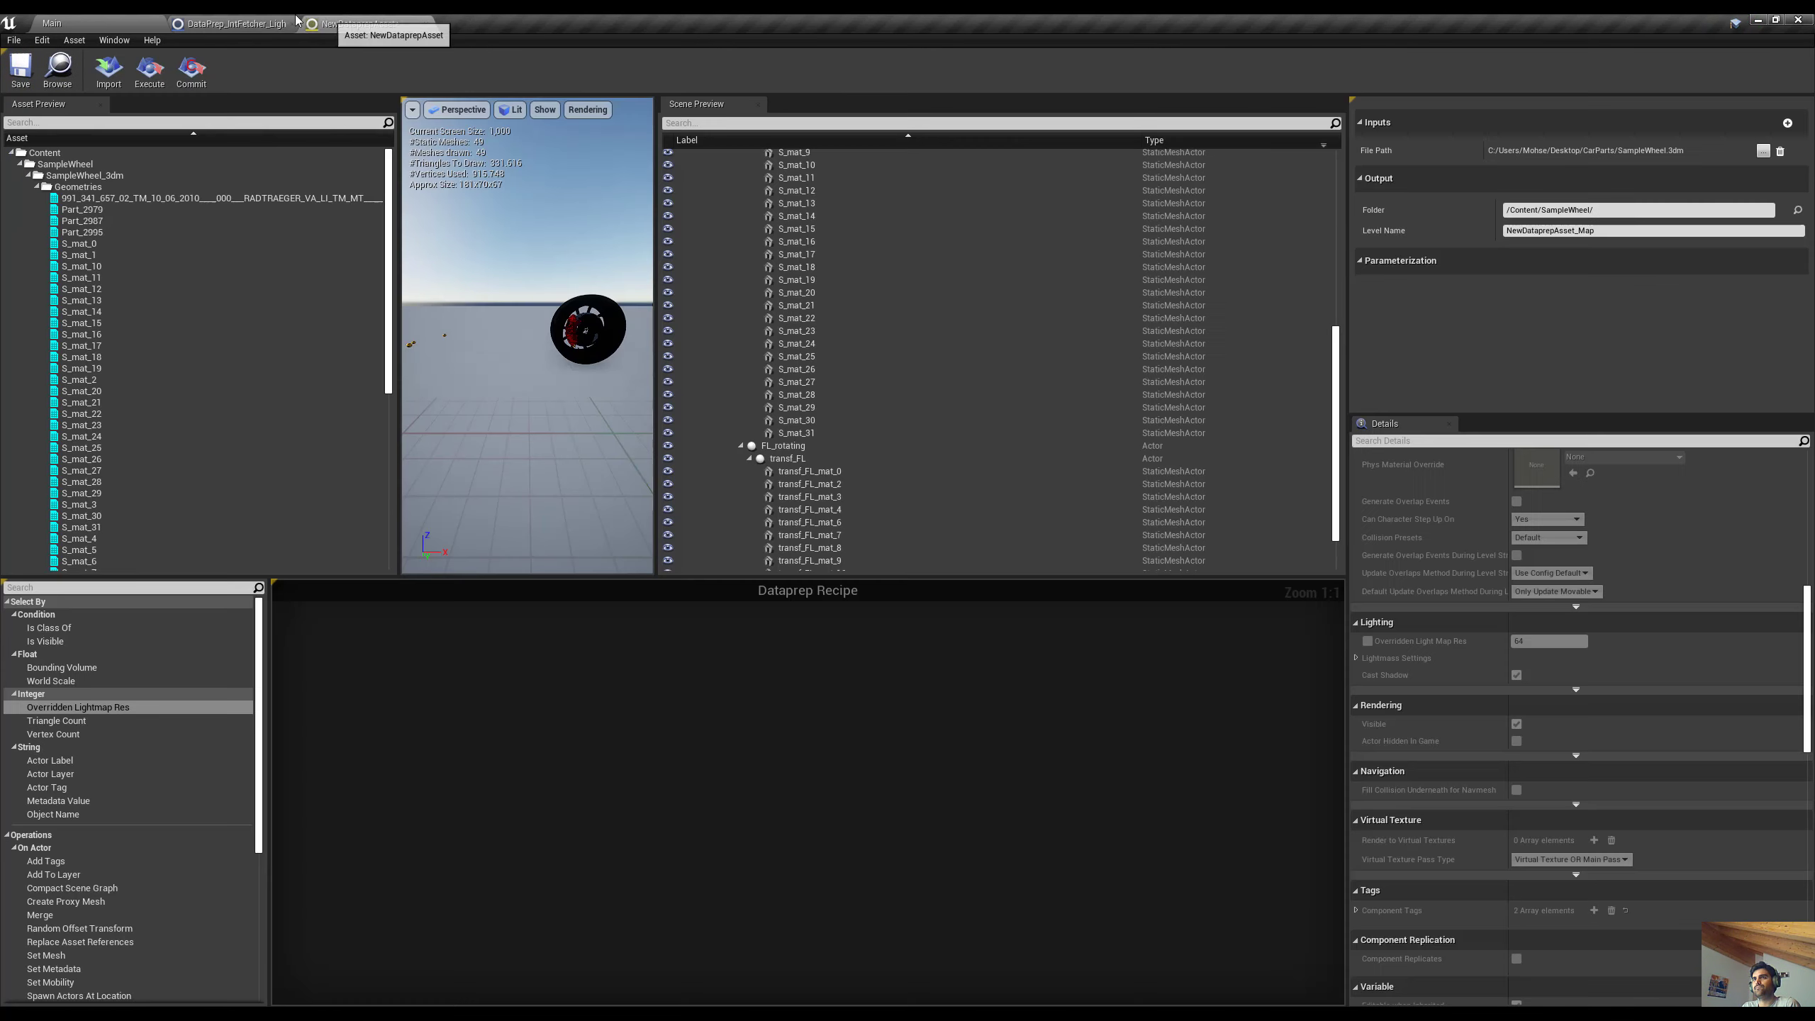
{"action": "left_click", "coordinate": [287, 23]}
{"action": "left_click", "coordinate": [292, 24]}
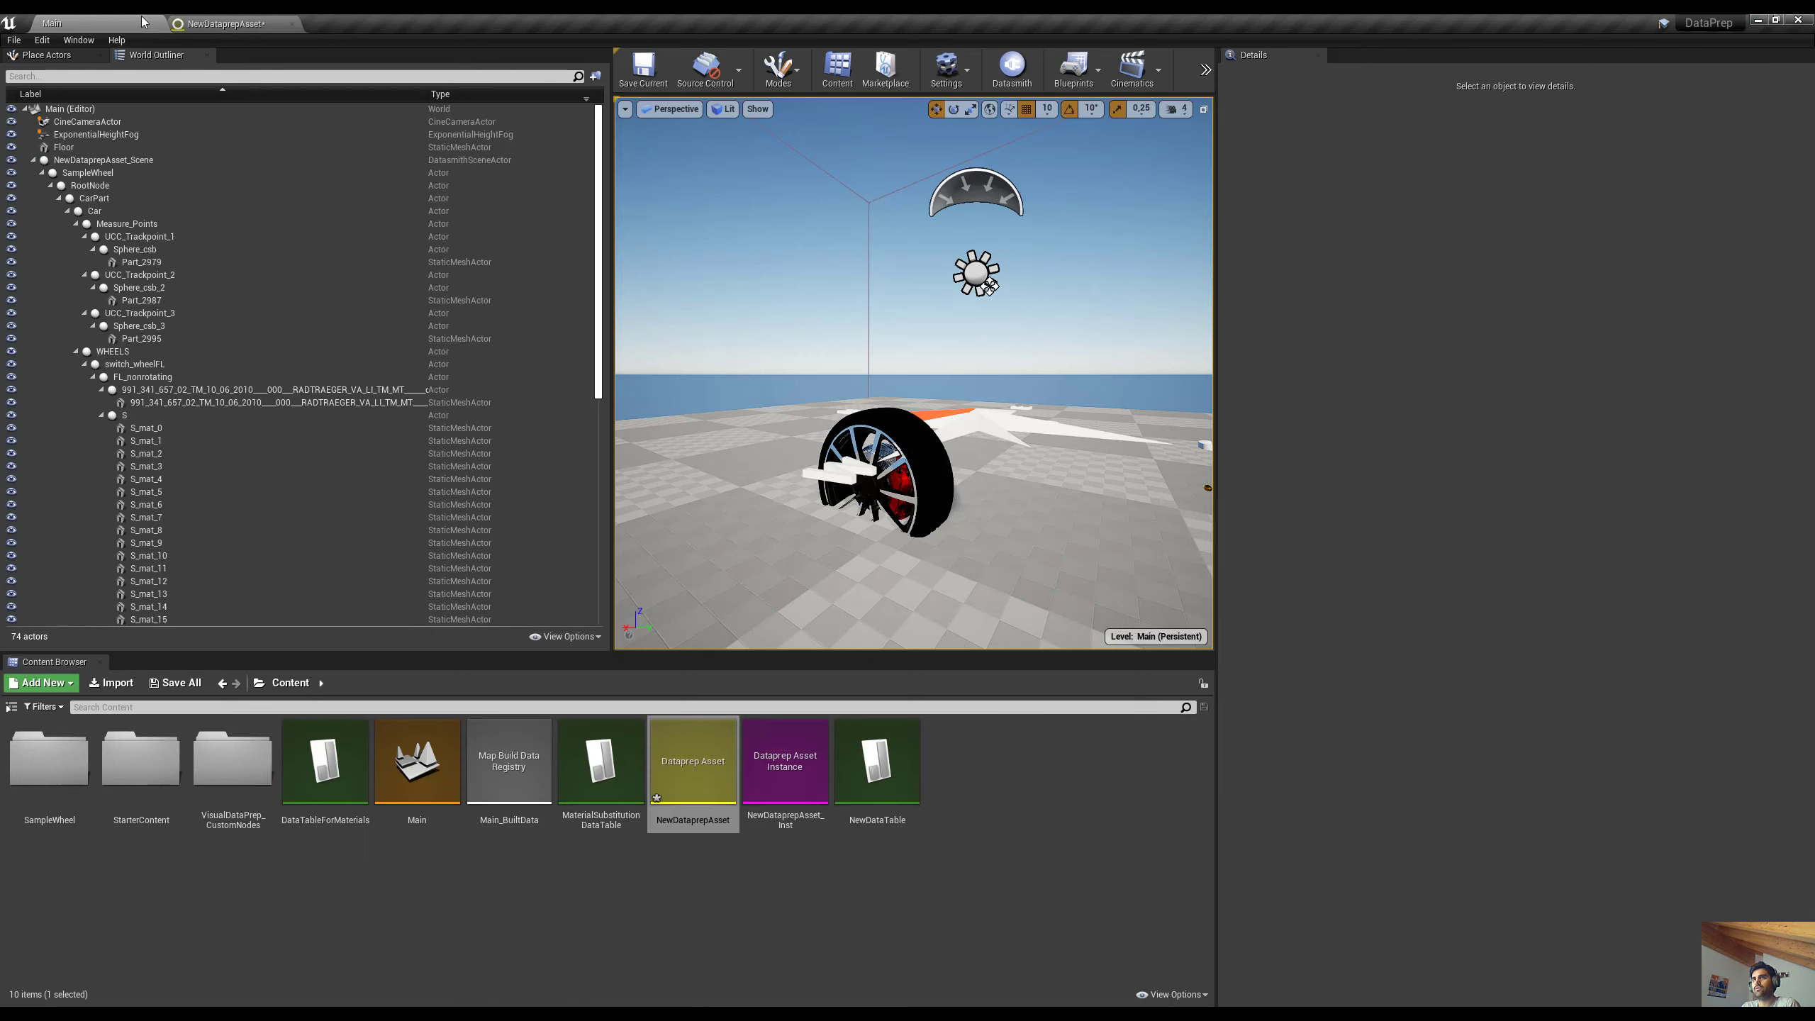
Create a new Blueprint class in VisualDataPrep_CustomNodes/Fetchers with DataprepStringFetcher as its parent class
{"action": "double_click", "coordinate": [233, 758]}
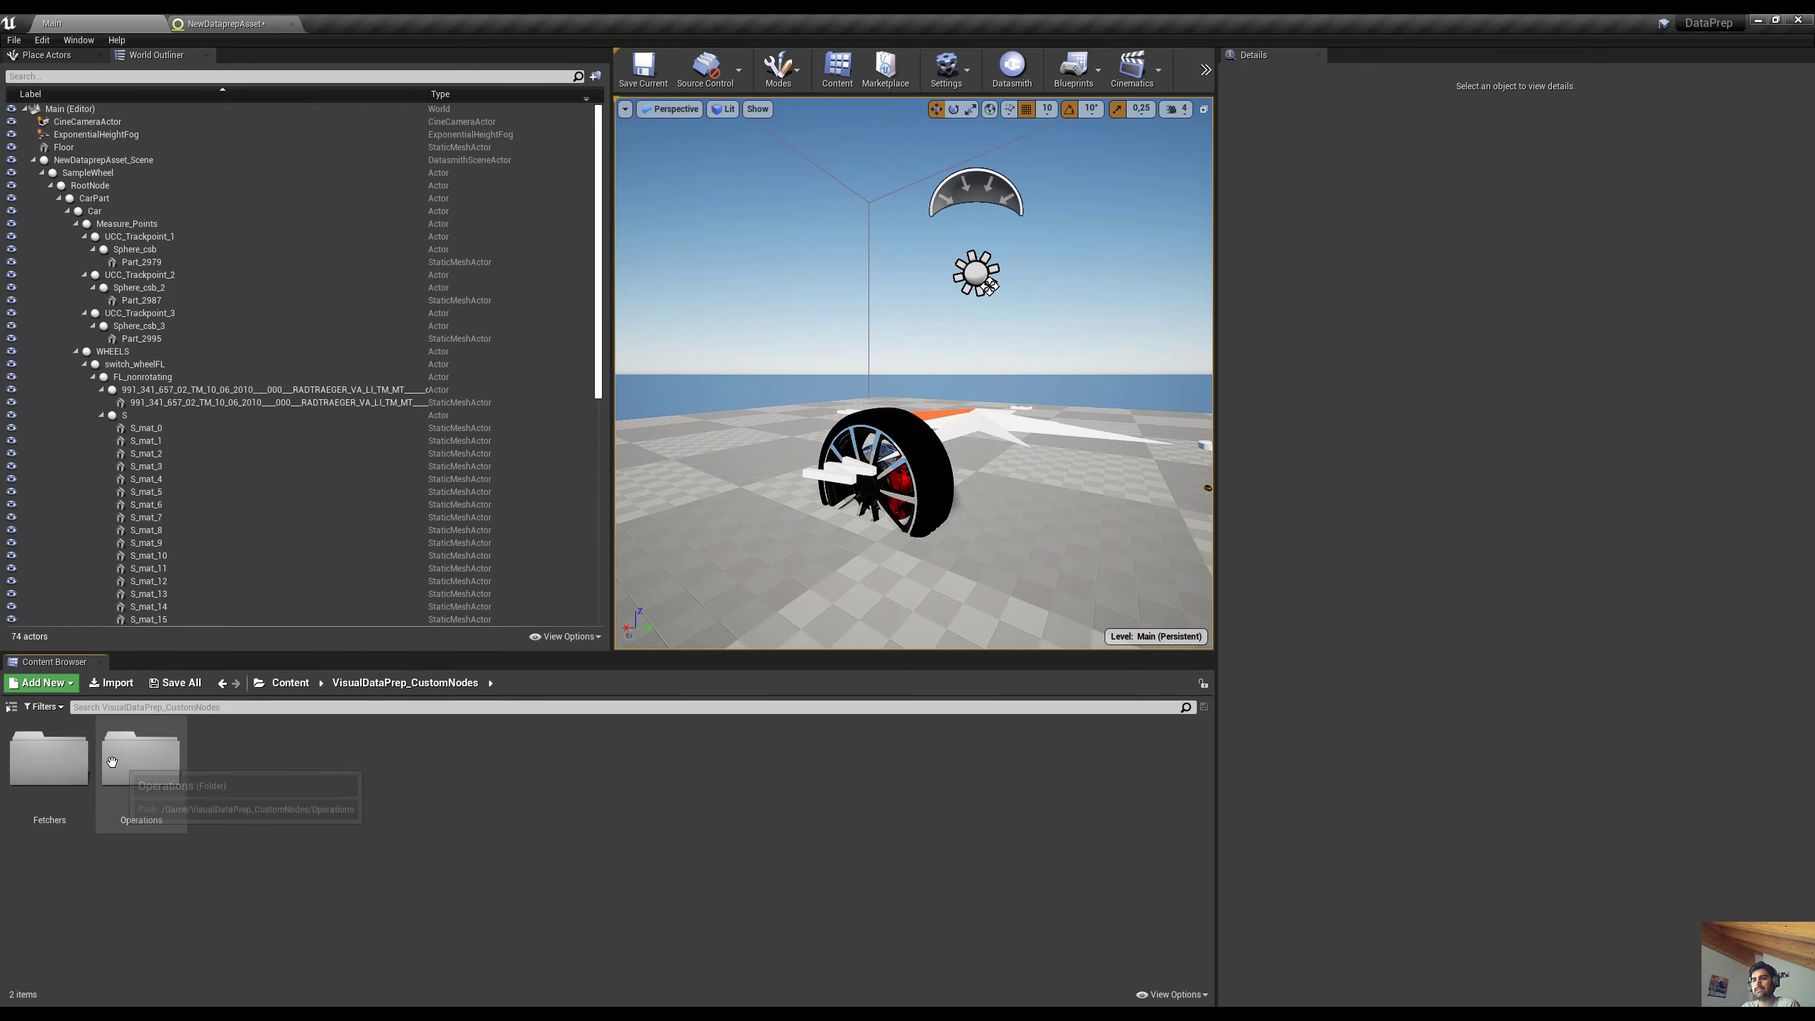
{"action": "double_click", "coordinate": [128, 759]}
{"action": "right_click", "coordinate": [474, 868]}
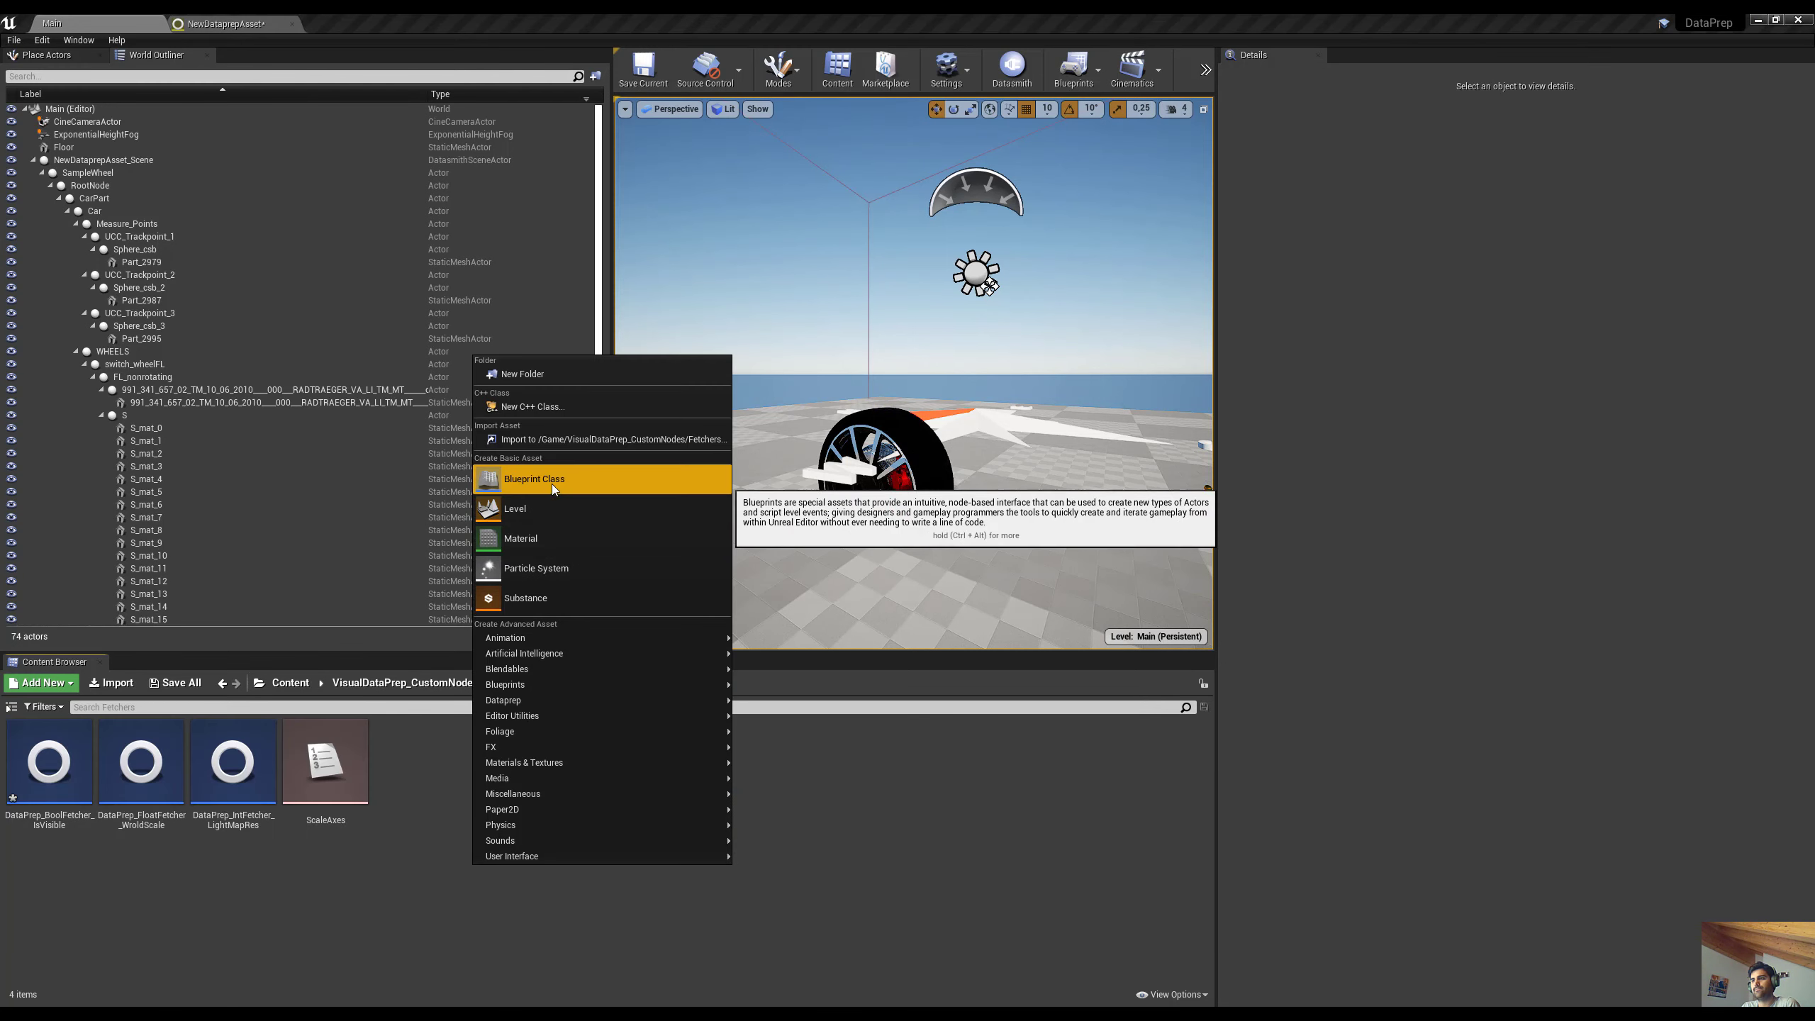
{"action": "left_click", "coordinate": [608, 505]}
{"action": "type", "text": "da"}
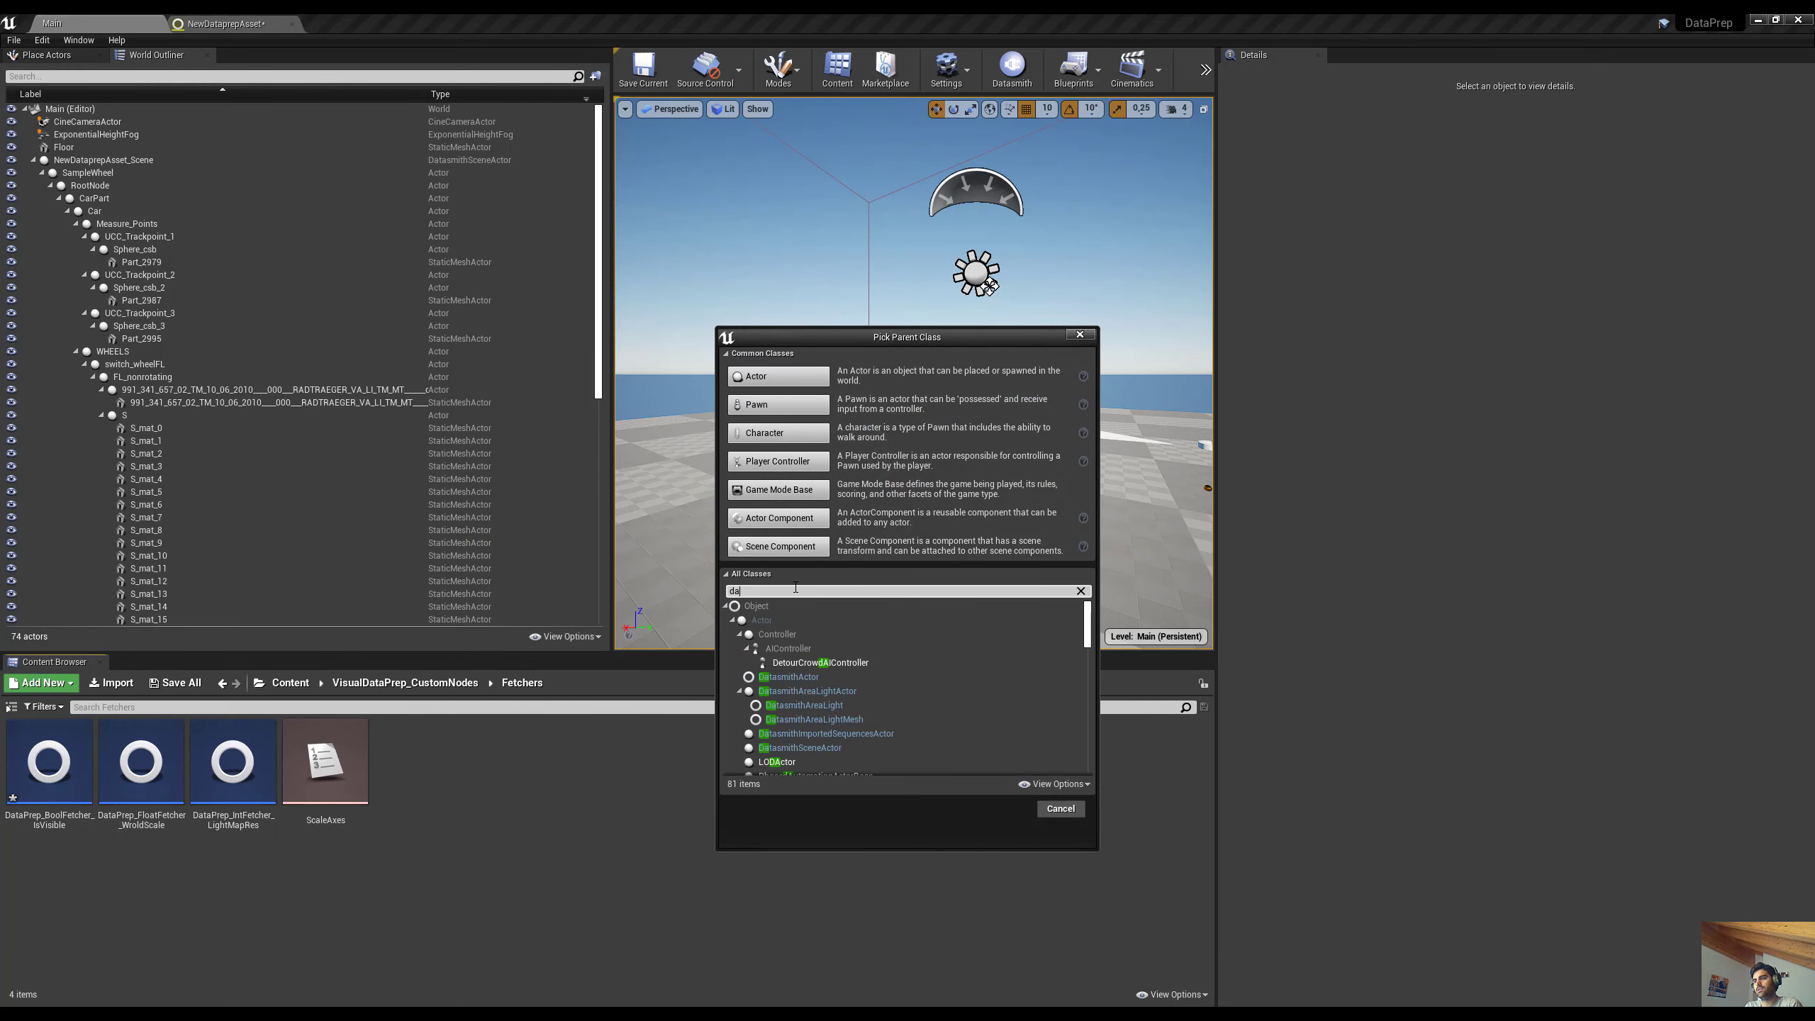
{"action": "type", "text": "taprep"}
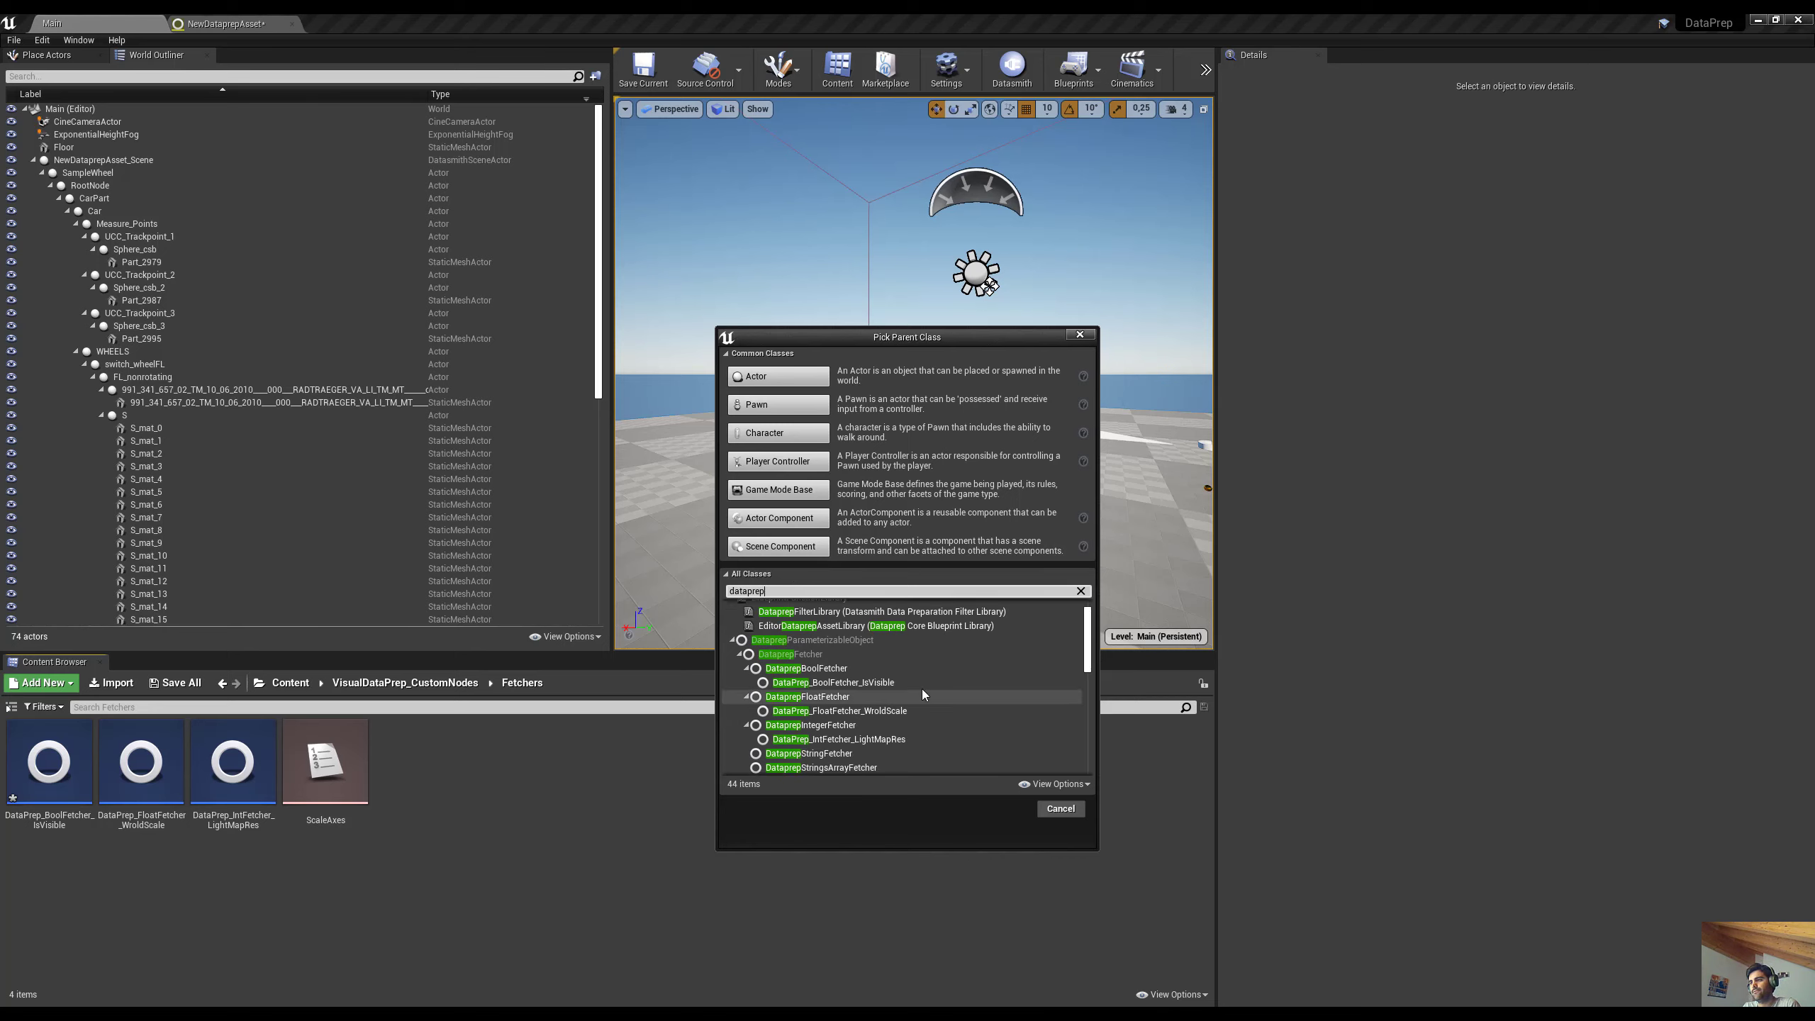
{"action": "scroll", "coordinate": [861, 722], "scroll_direction": "down", "scroll_amount": 1}
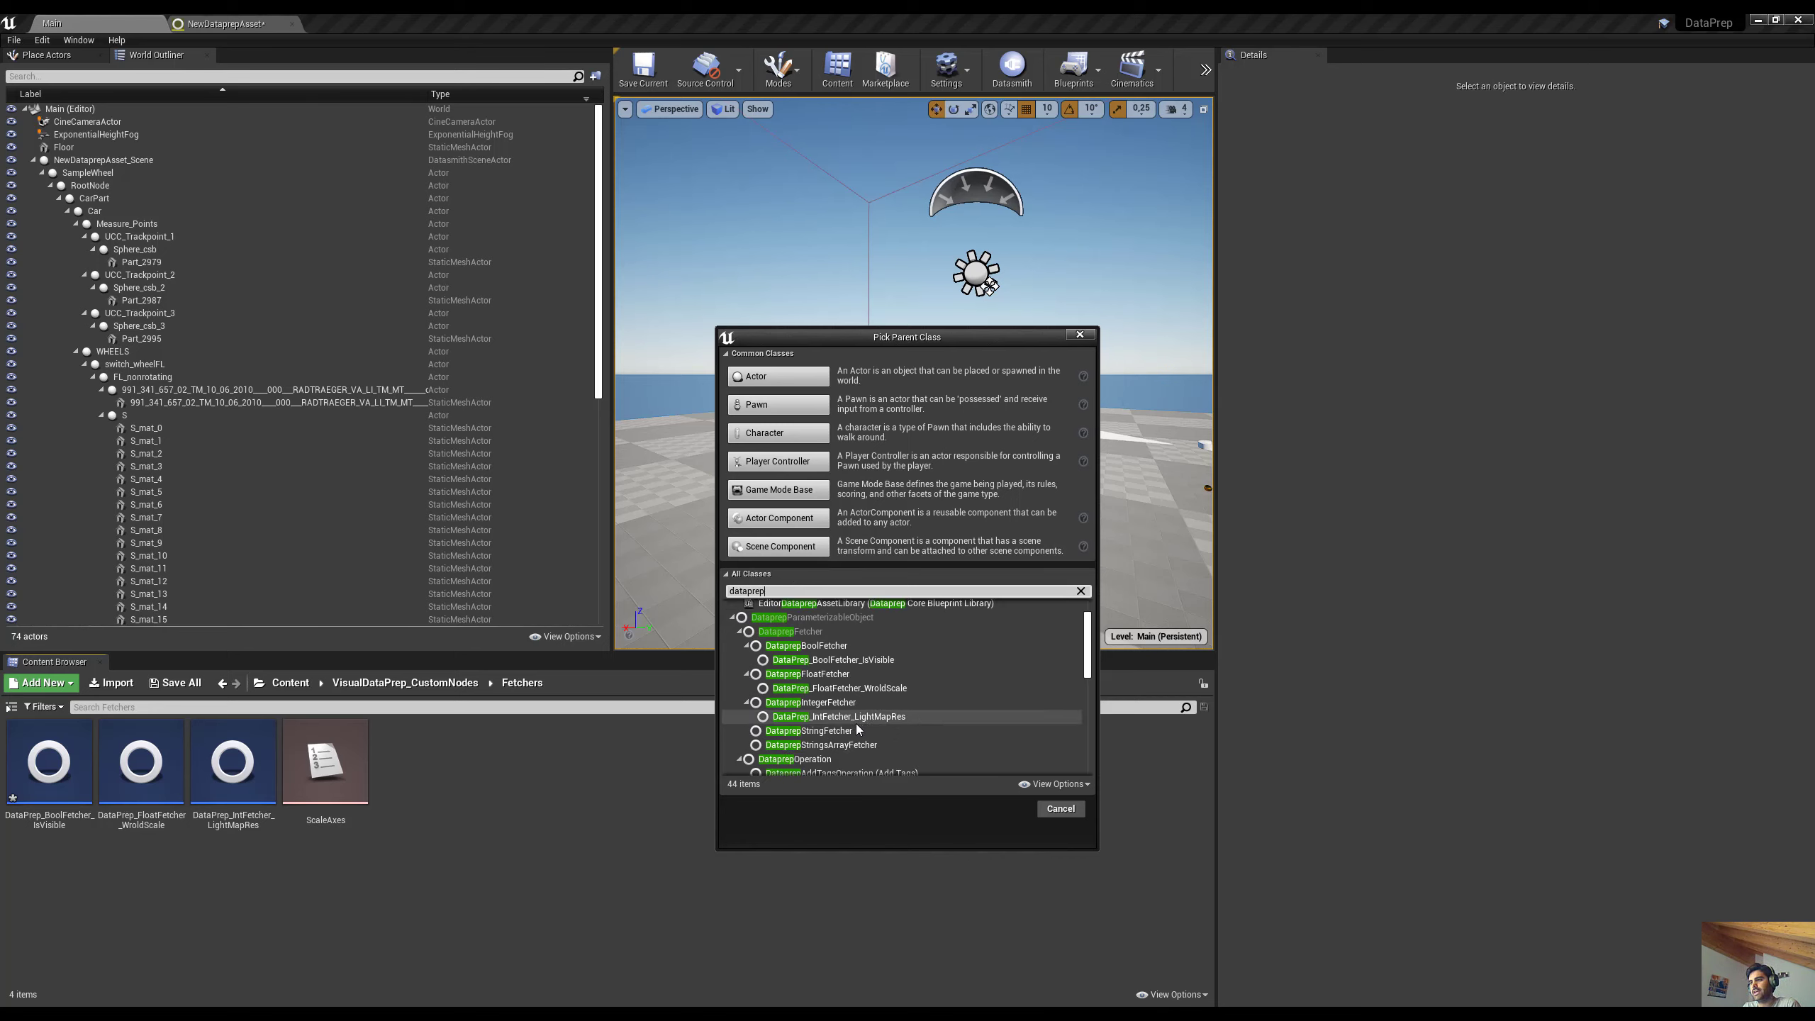
{"action": "left_click", "coordinate": [843, 731]}
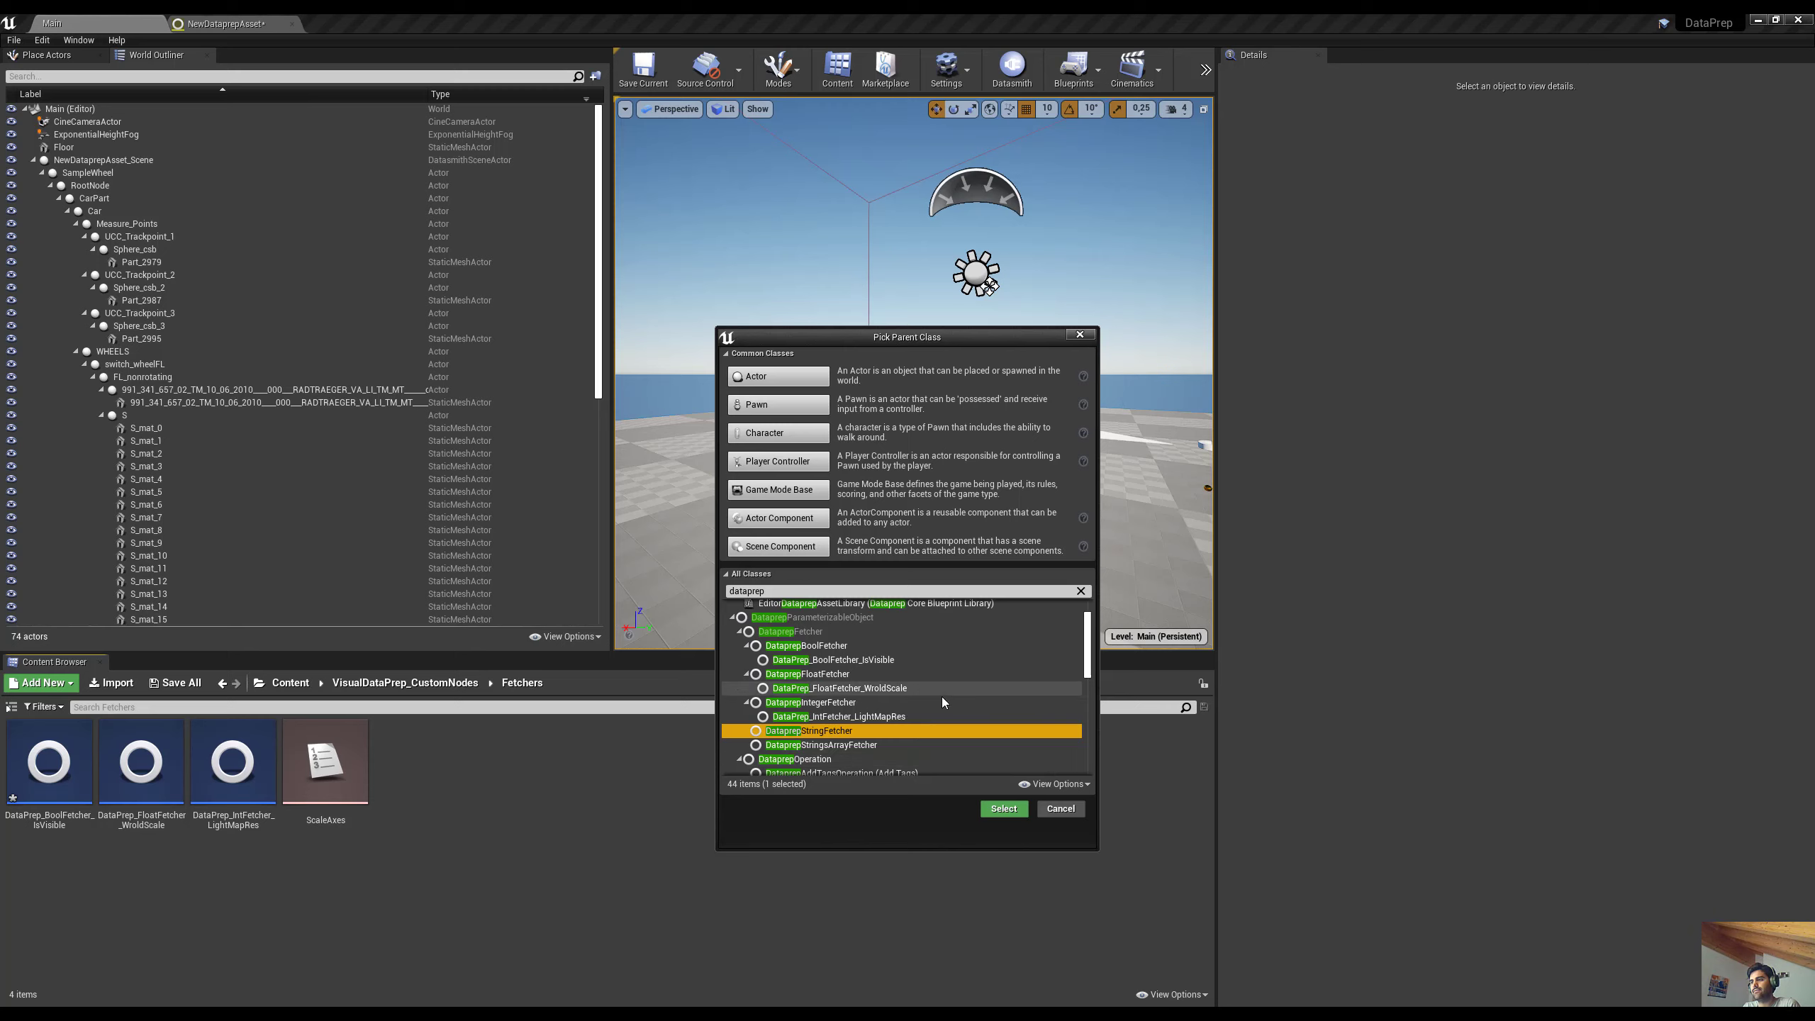
{"action": "left_click", "coordinate": [1004, 809]}
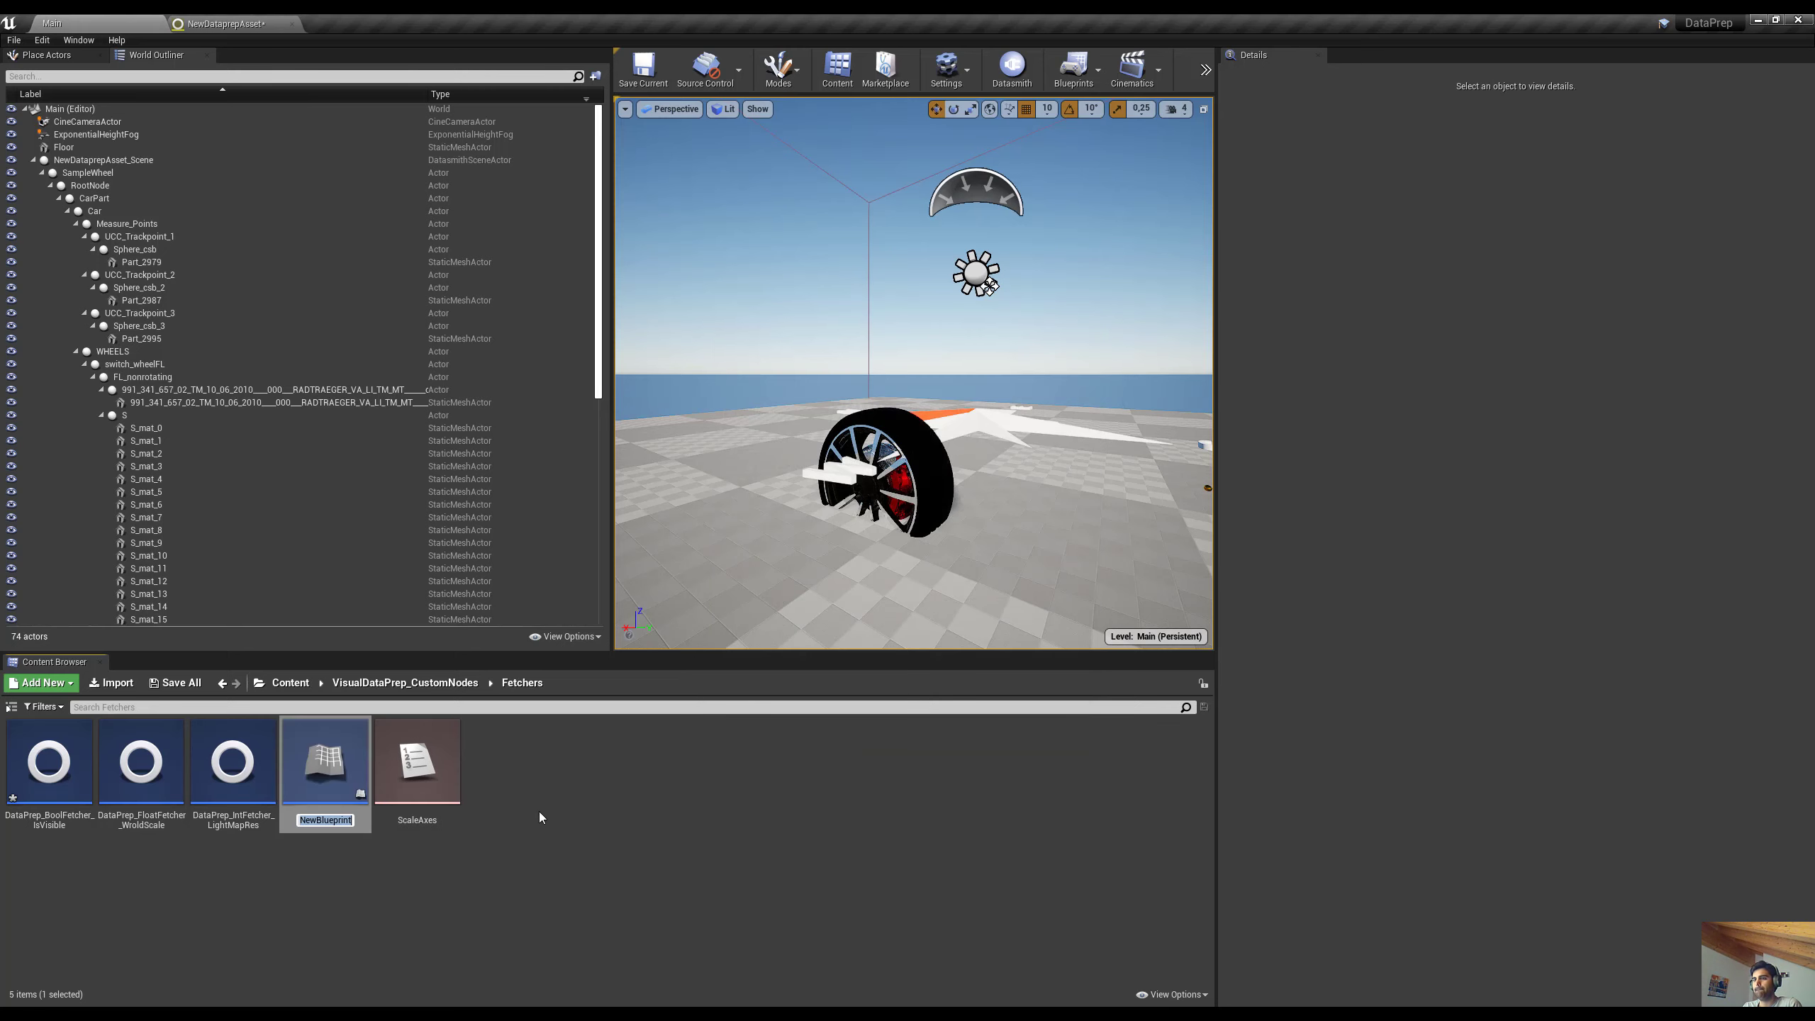
Name the new string fetcher blueprint DataPrep_StringFetcher_MaterialName
{"action": "type", "text": "Data"}
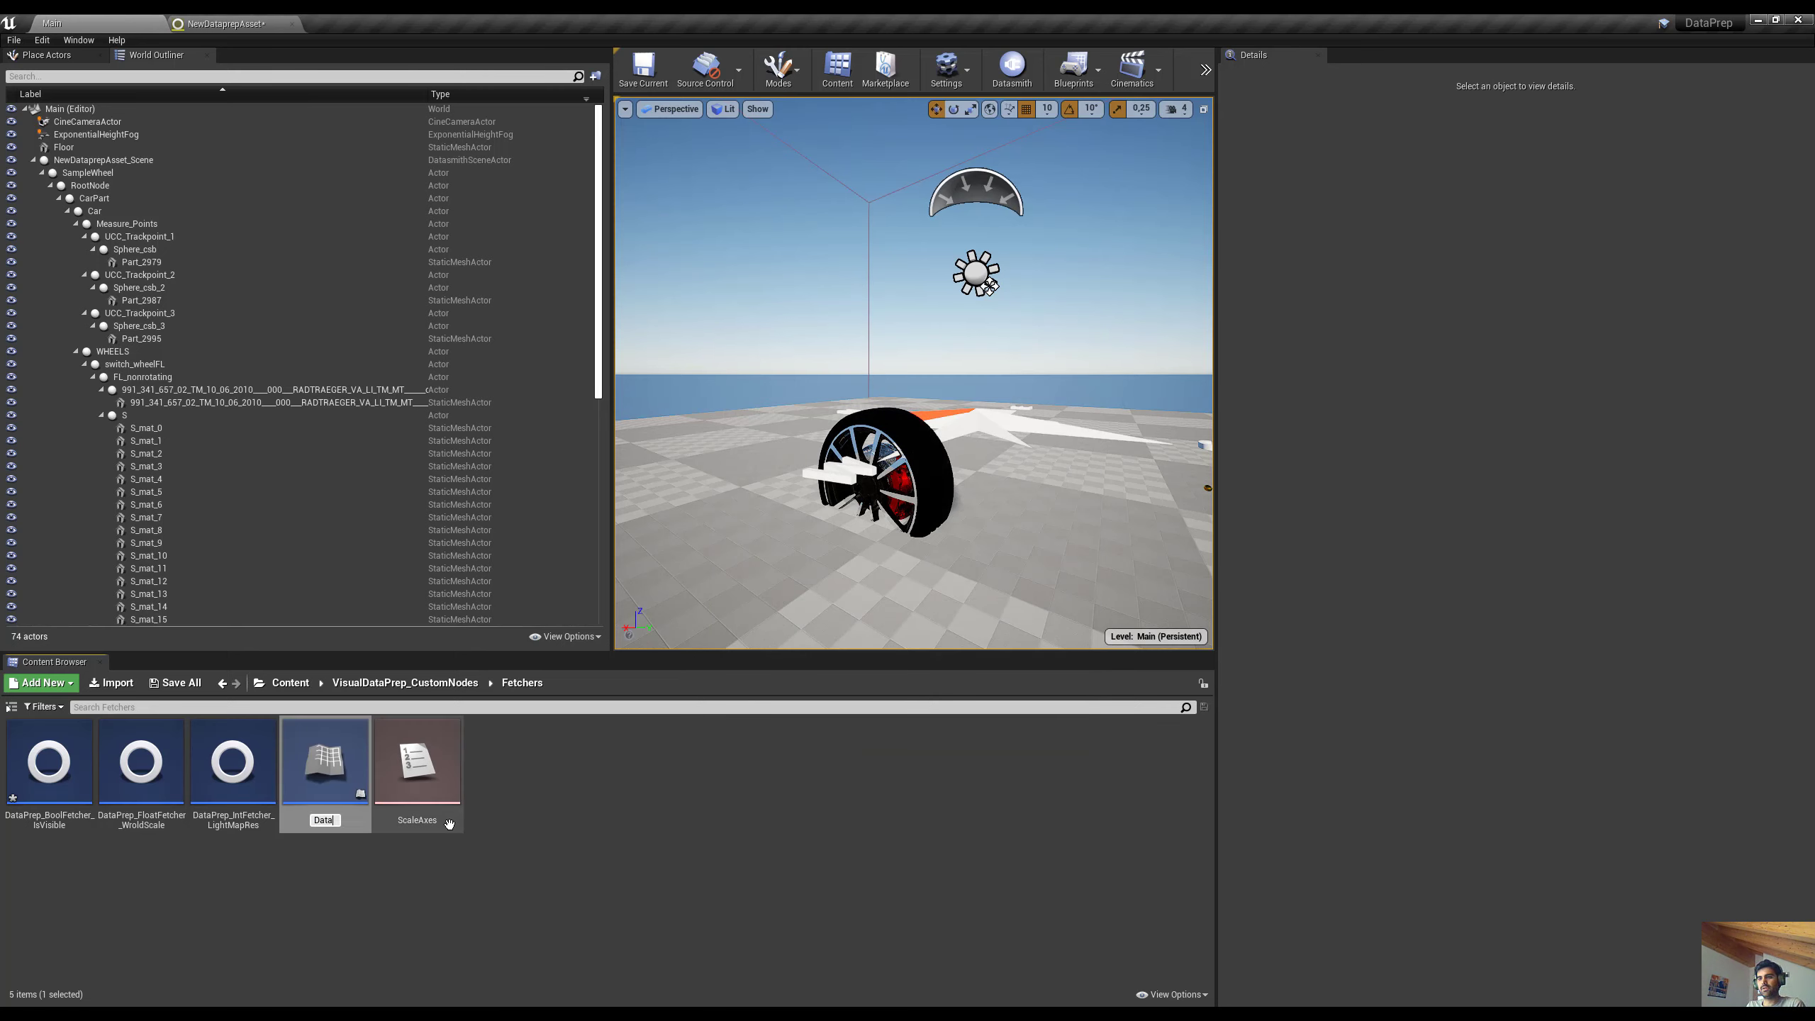
{"action": "type", "text": "Pre"}
{"action": "key", "text": "Return"}
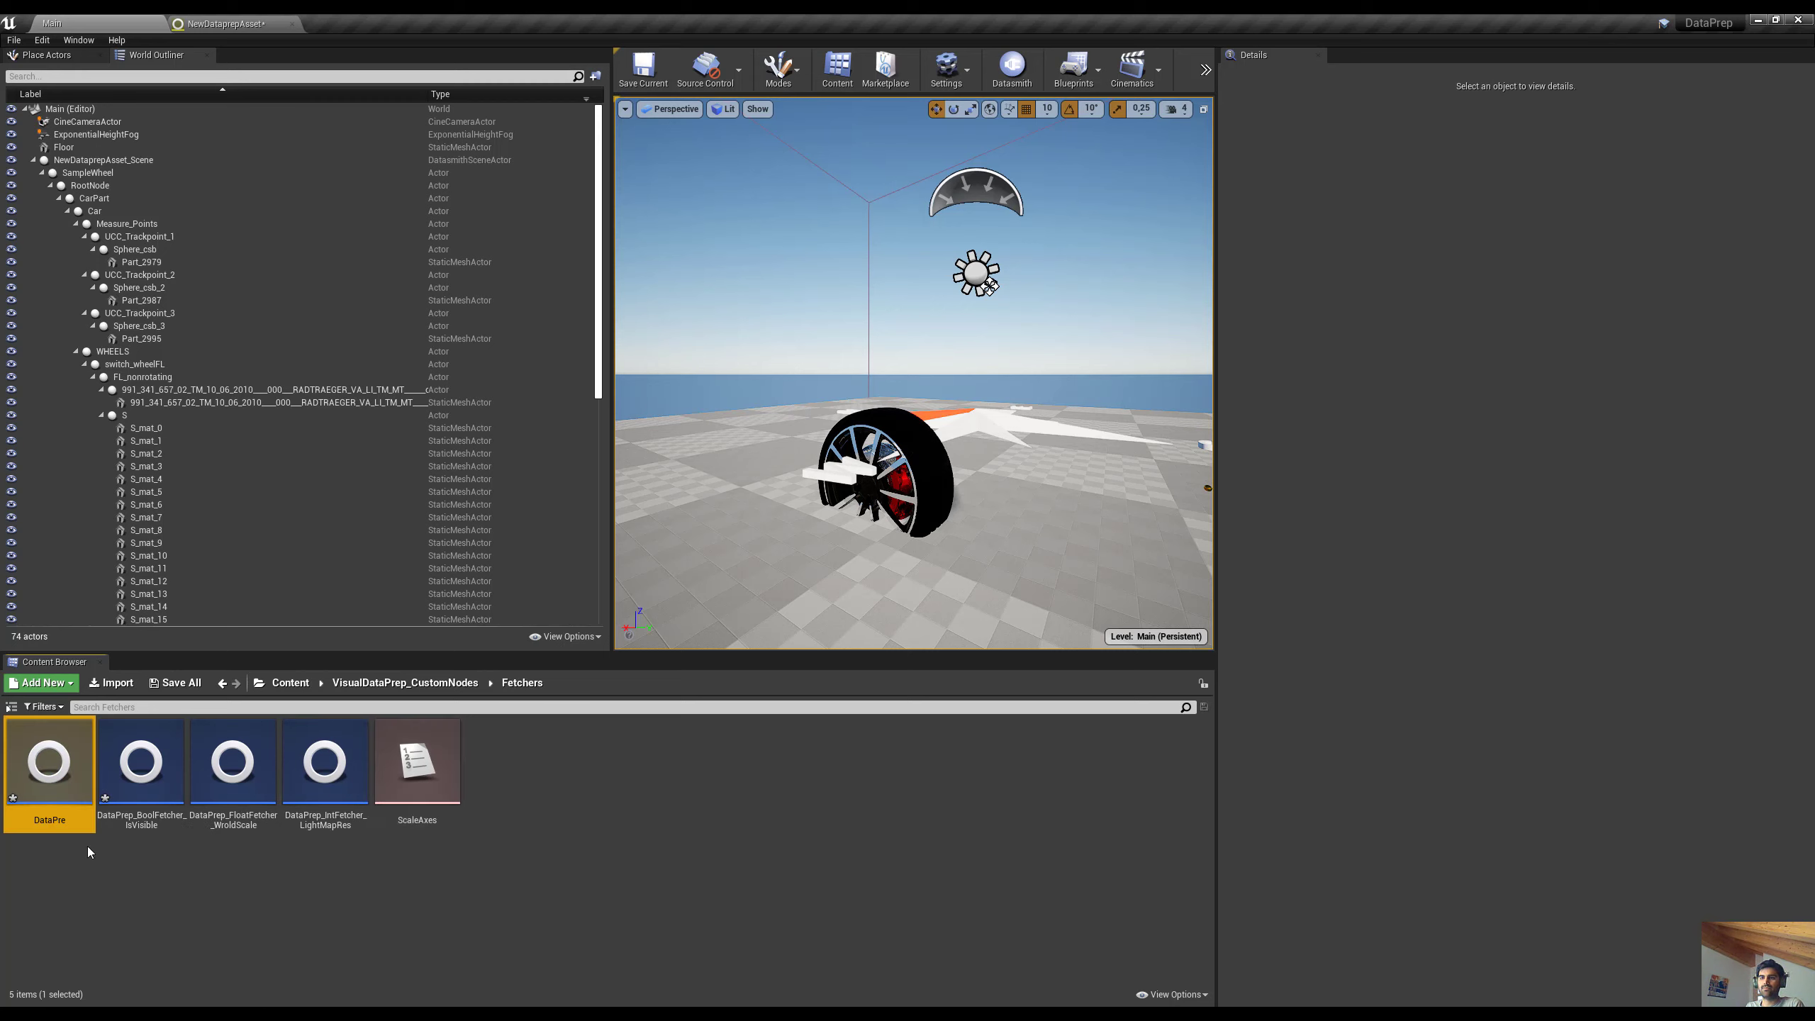
{"action": "left_click", "coordinate": [62, 821]}
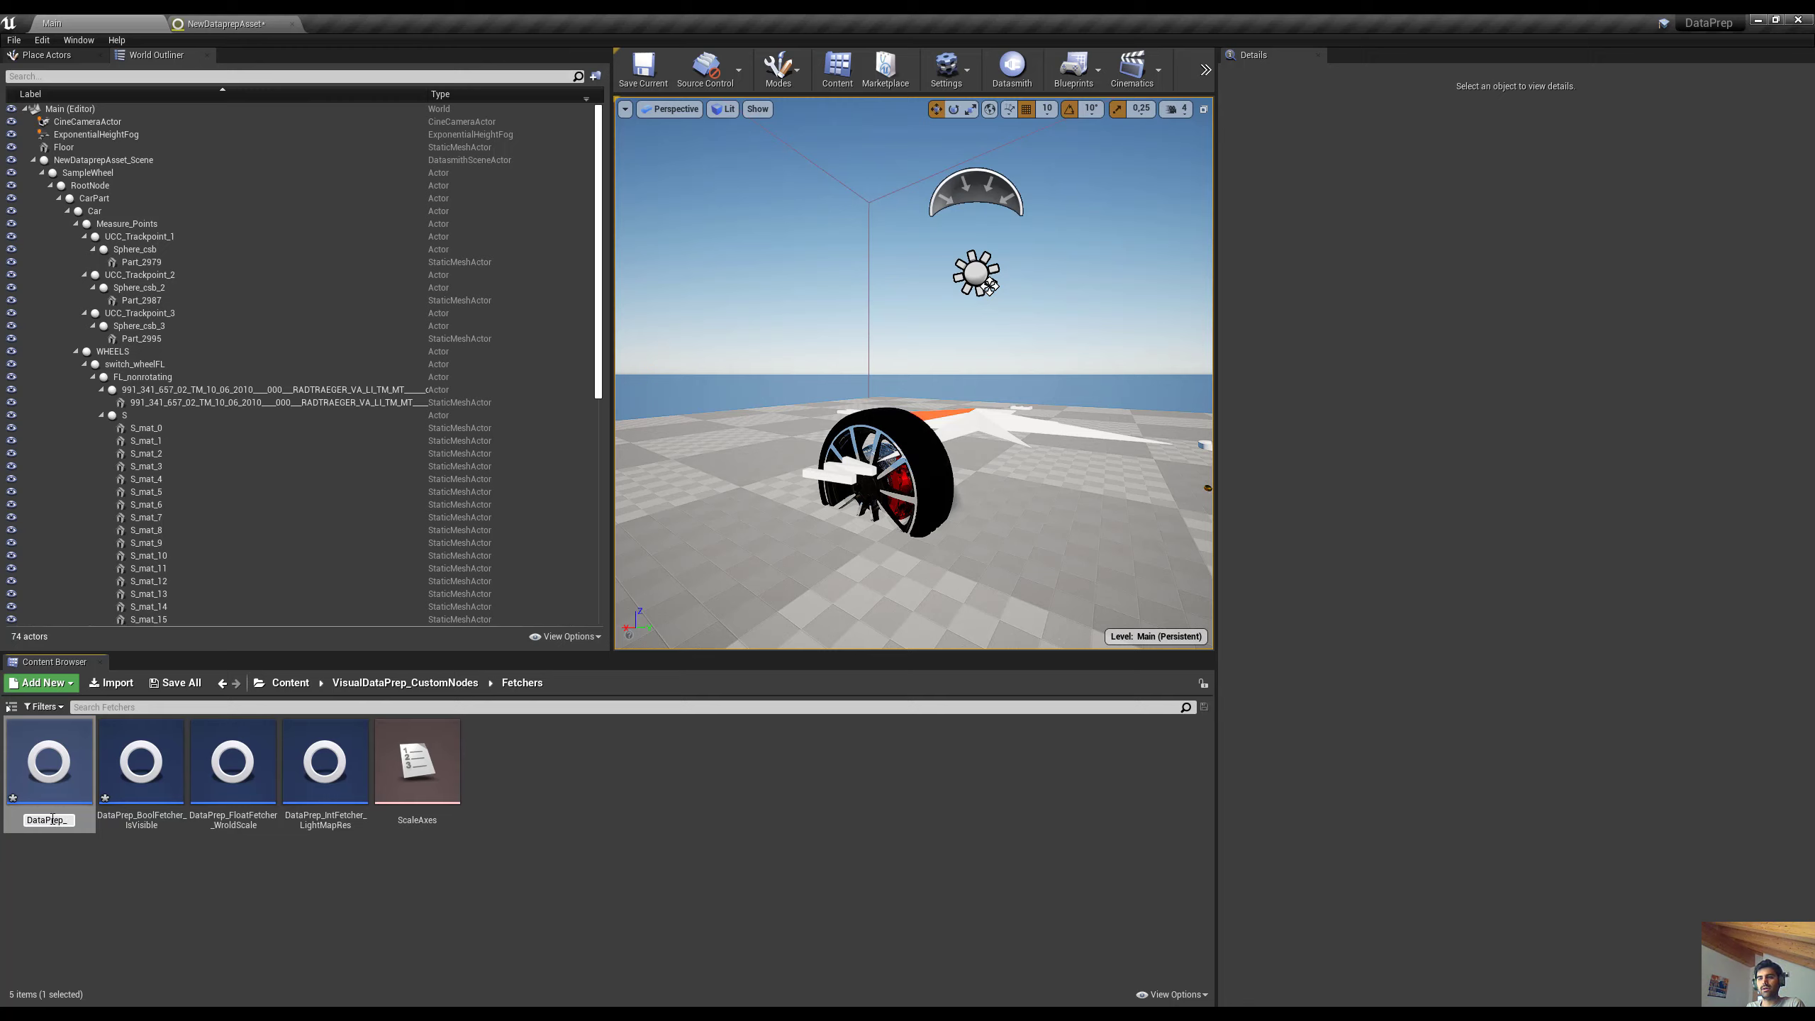
{"action": "type", "text": "DataPrep_String"}
{"action": "type", "text": "Fetcher"}
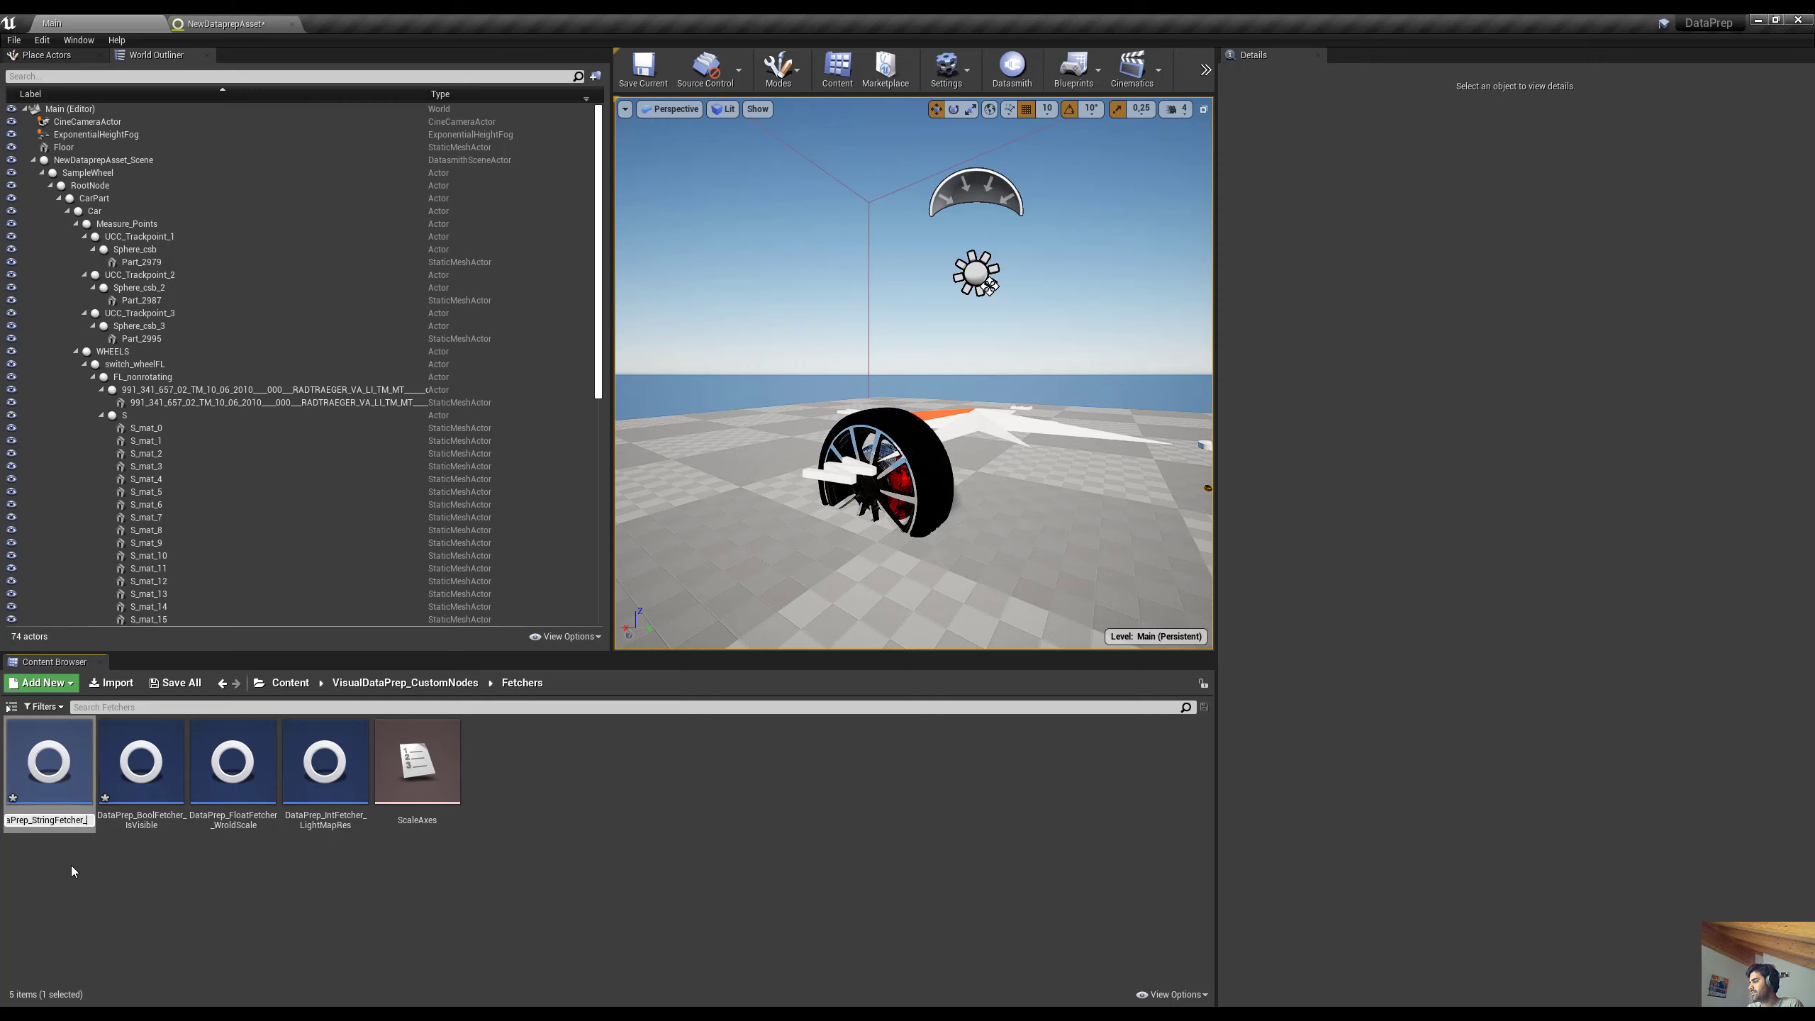
{"action": "type", "text": "_MaterialName"}
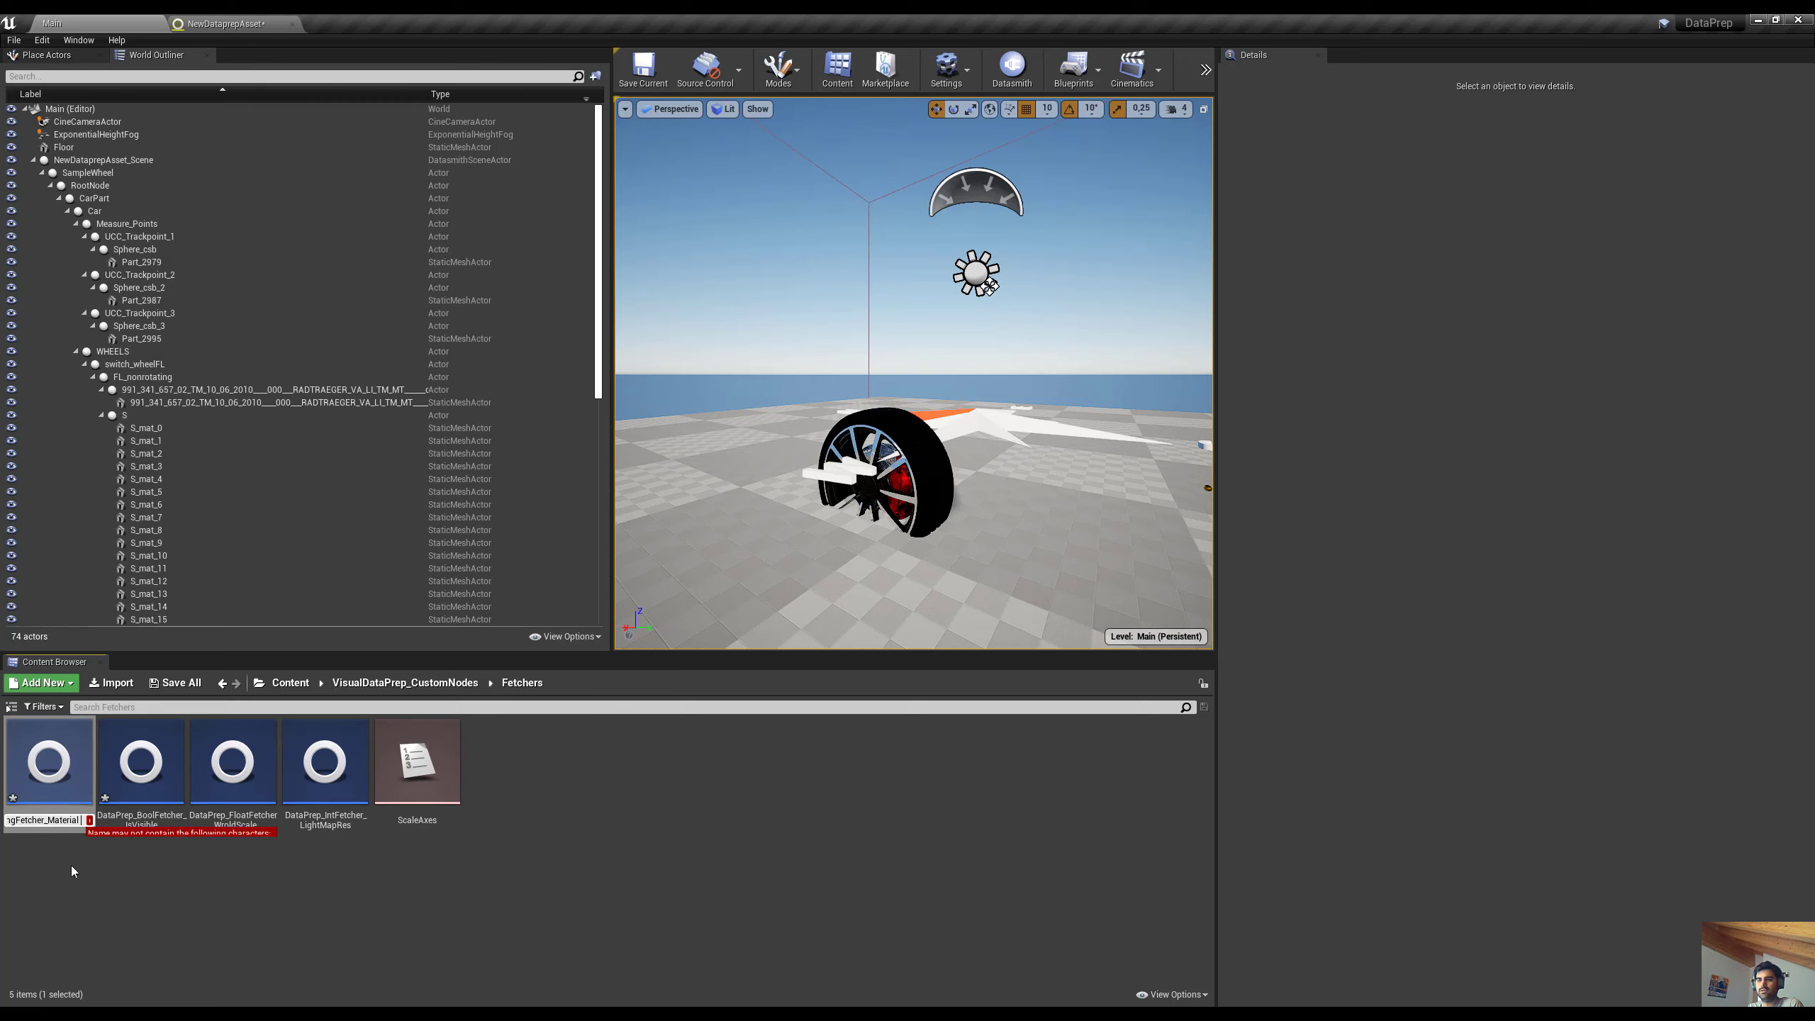
{"action": "key", "text": "Return"}
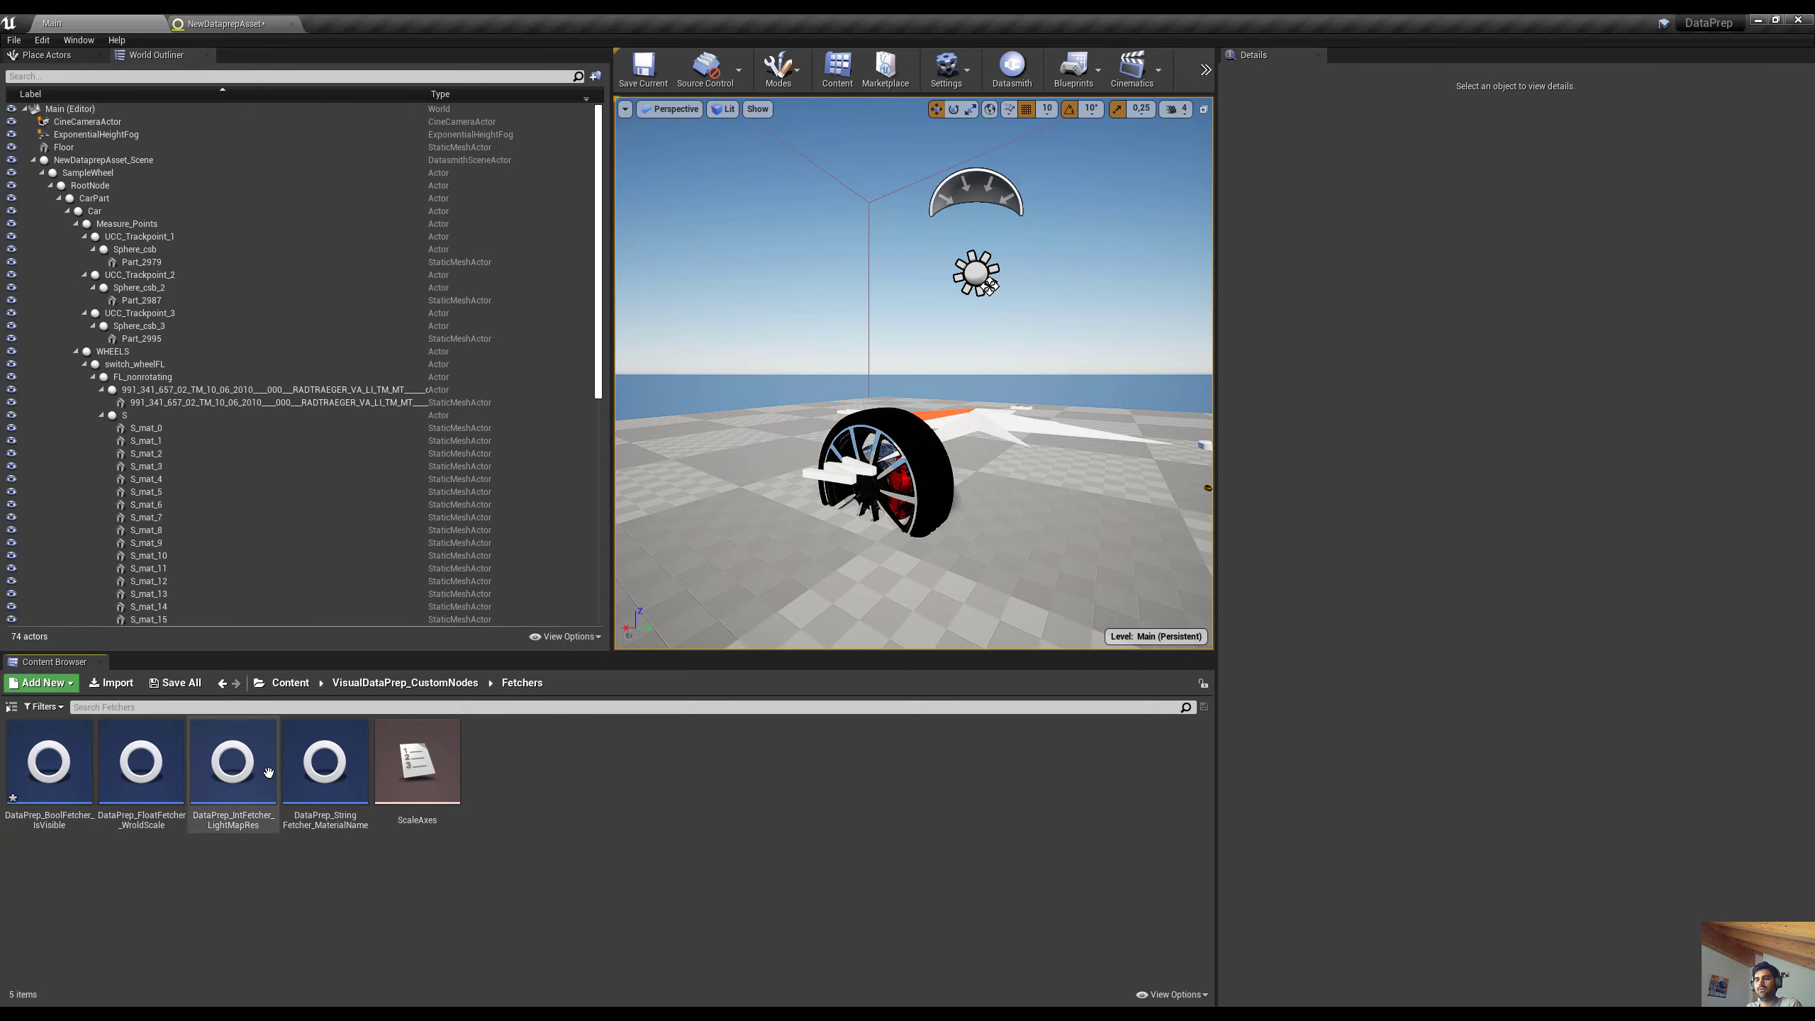
Open the DataPrep_StringFetcher_MaterialName blueprint and override its Fetch function
{"action": "double_click", "coordinate": [327, 772]}
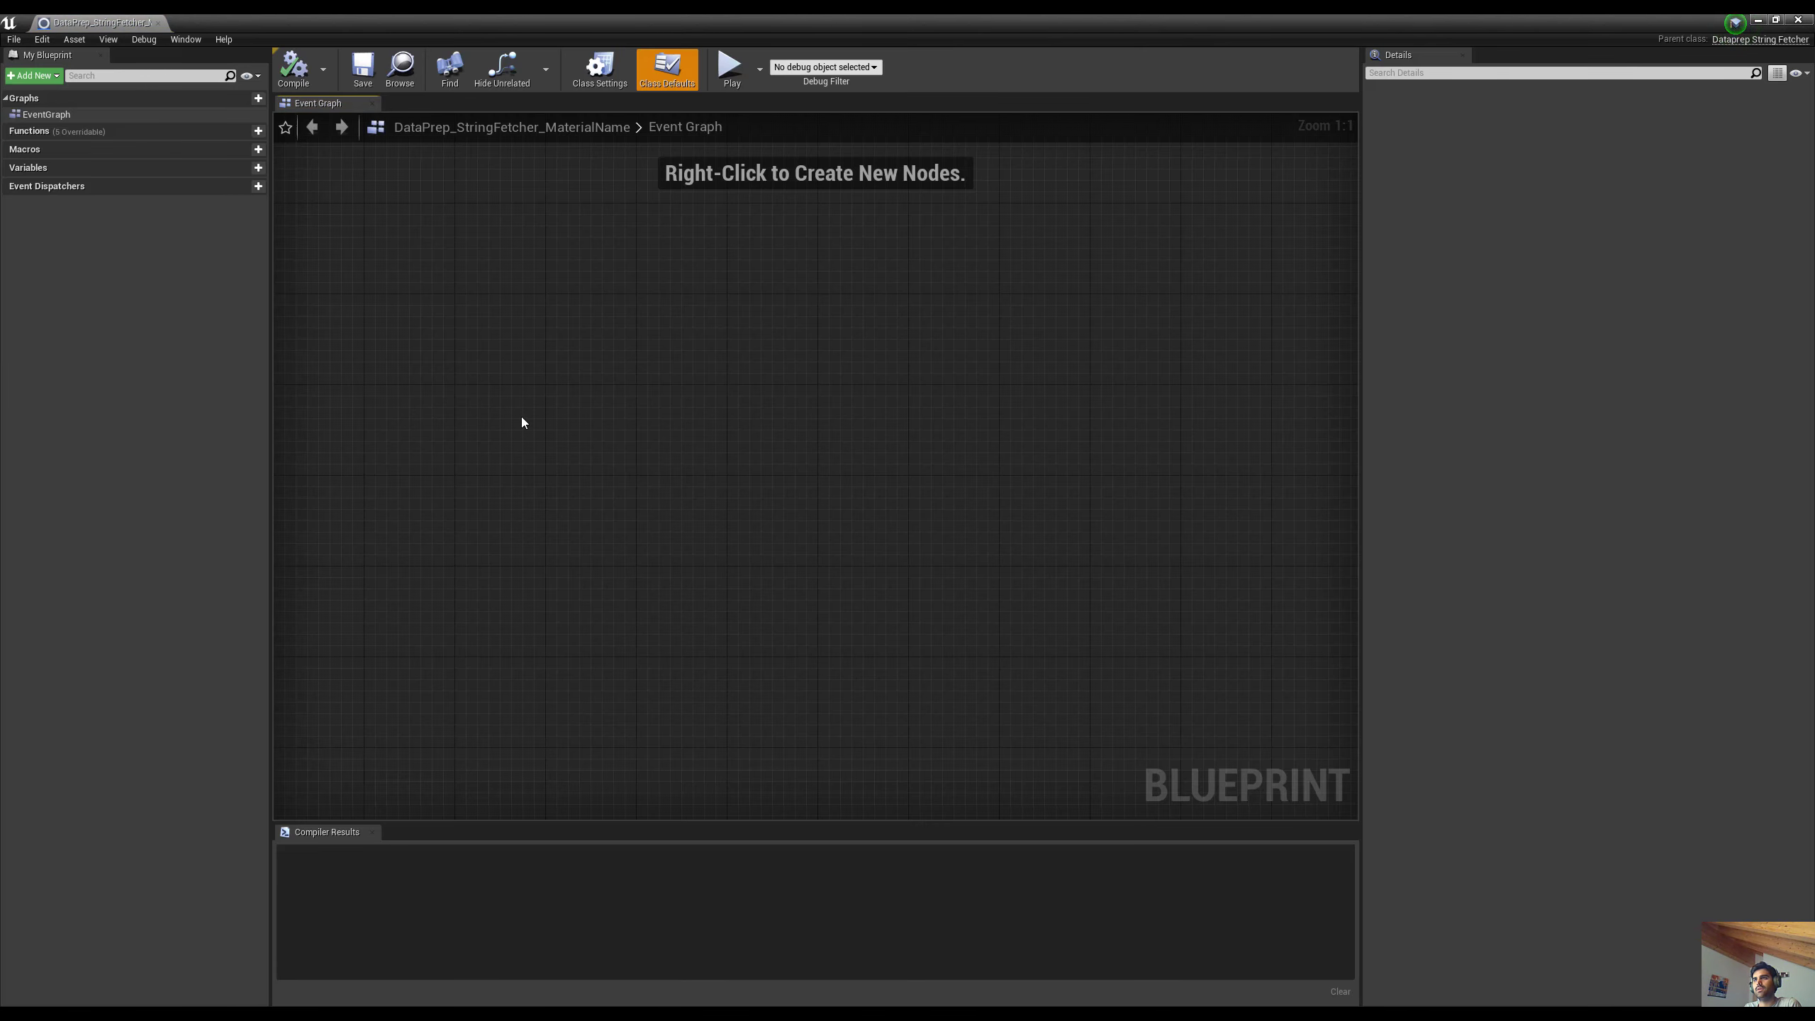
{"action": "right_click_drag", "start_coordinate": [522, 417], "coordinate": [555, 424]}
{"action": "left_click", "coordinate": [202, 135]}
{"action": "left_click", "coordinate": [224, 165]}
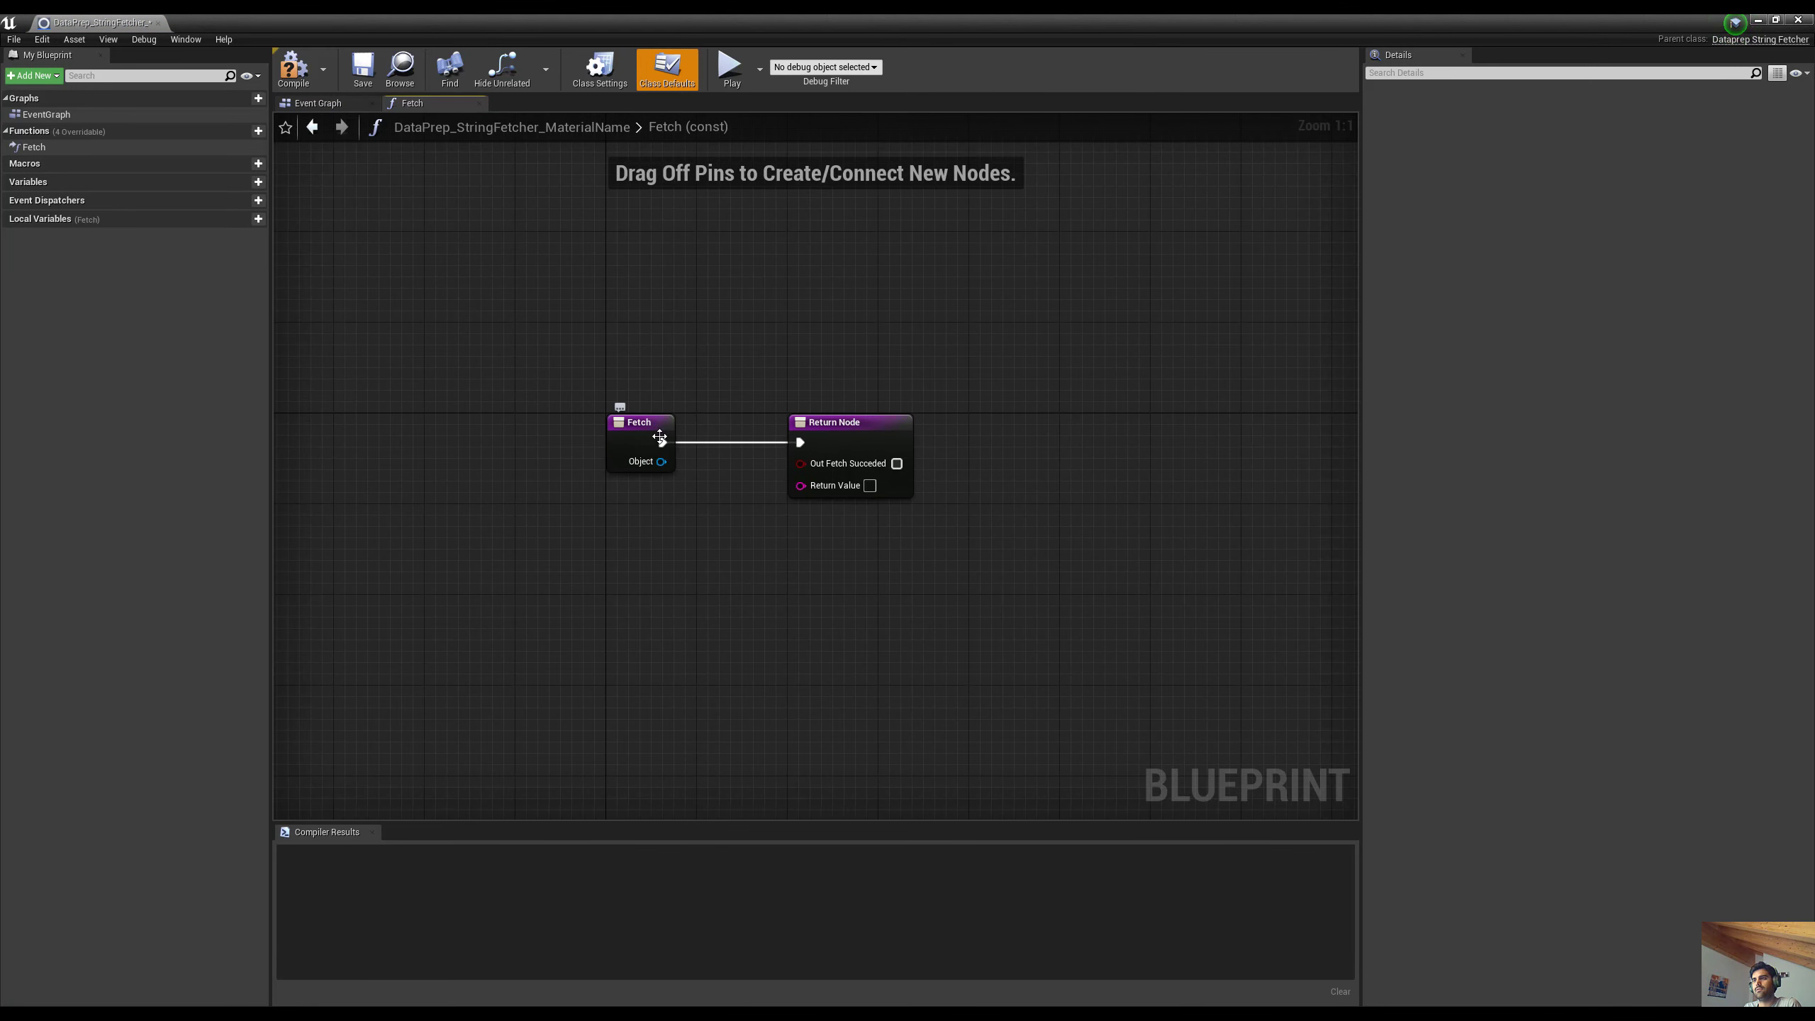
Disconnect the Fetch node from the Return Node and spread the two nodes far apart in the graph
{"action": "left_click_drag", "start_coordinate": [660, 437], "coordinate": [417, 438]}
{"action": "right_click_drag", "start_coordinate": [471, 462], "coordinate": [724, 443]}
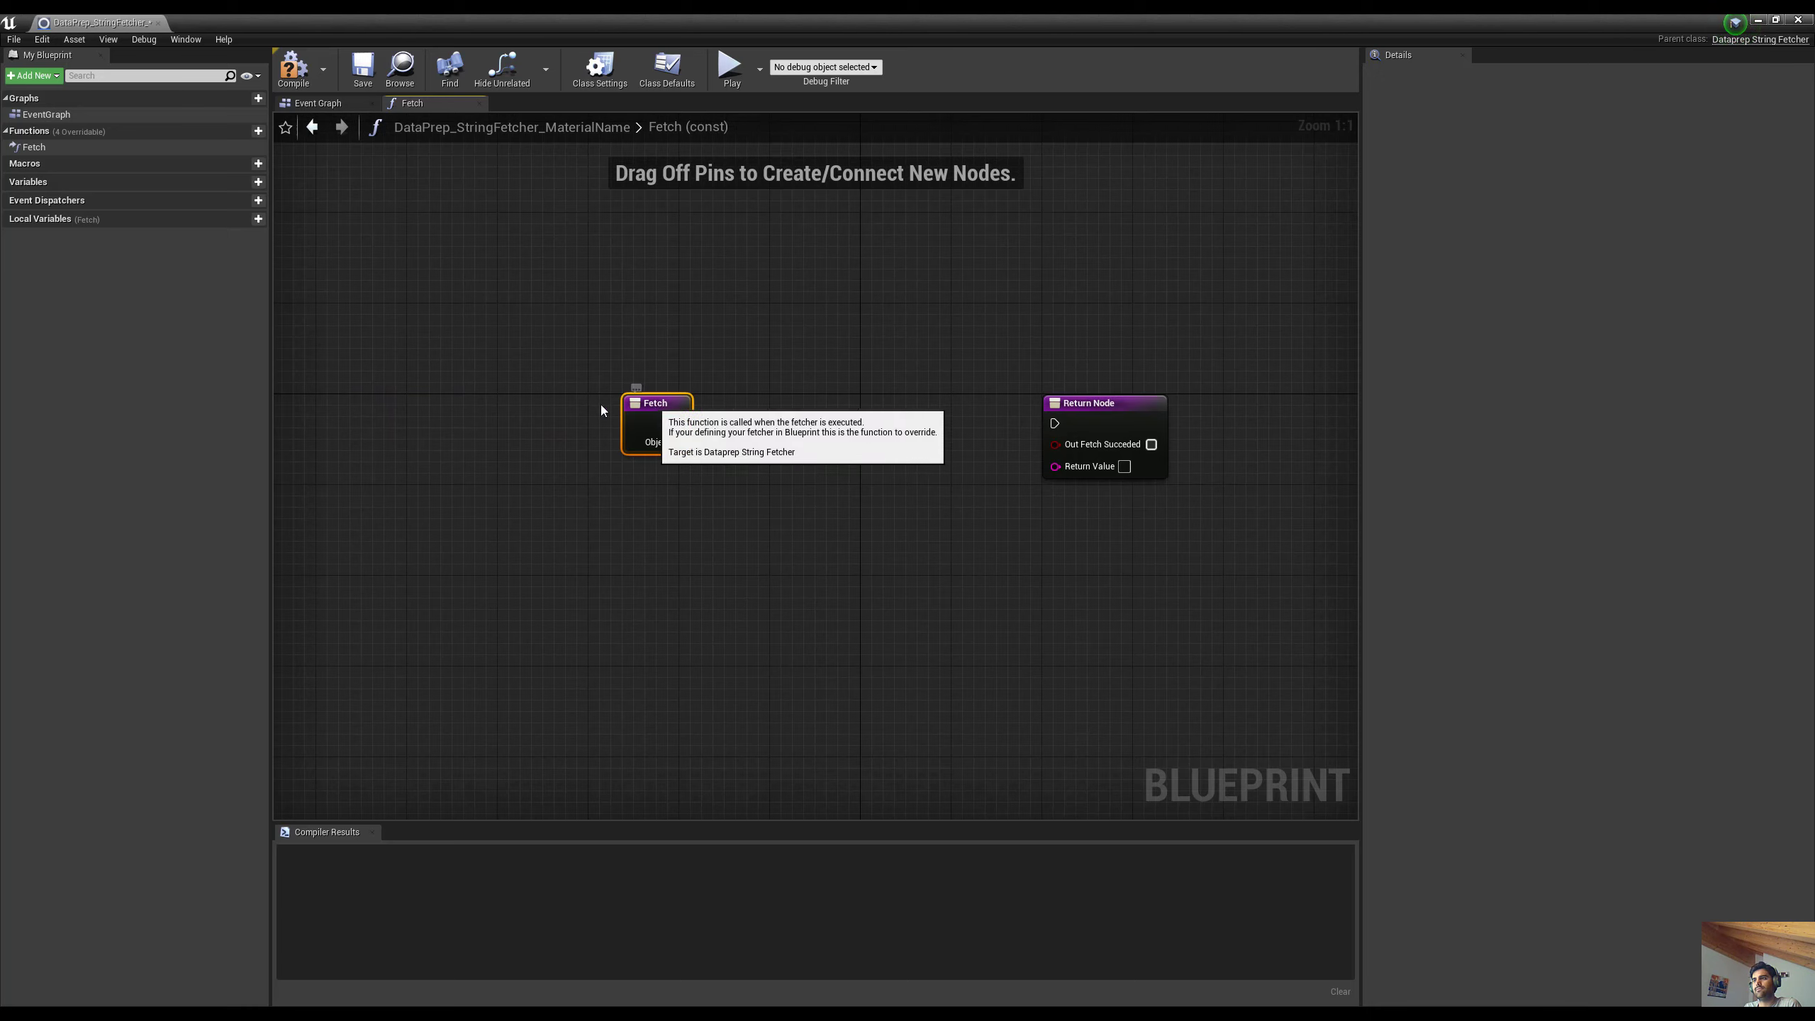
{"action": "left_click_drag", "start_coordinate": [658, 450], "coordinate": [486, 451]}
{"action": "right_click_drag", "start_coordinate": [486, 451], "coordinate": [588, 428]}
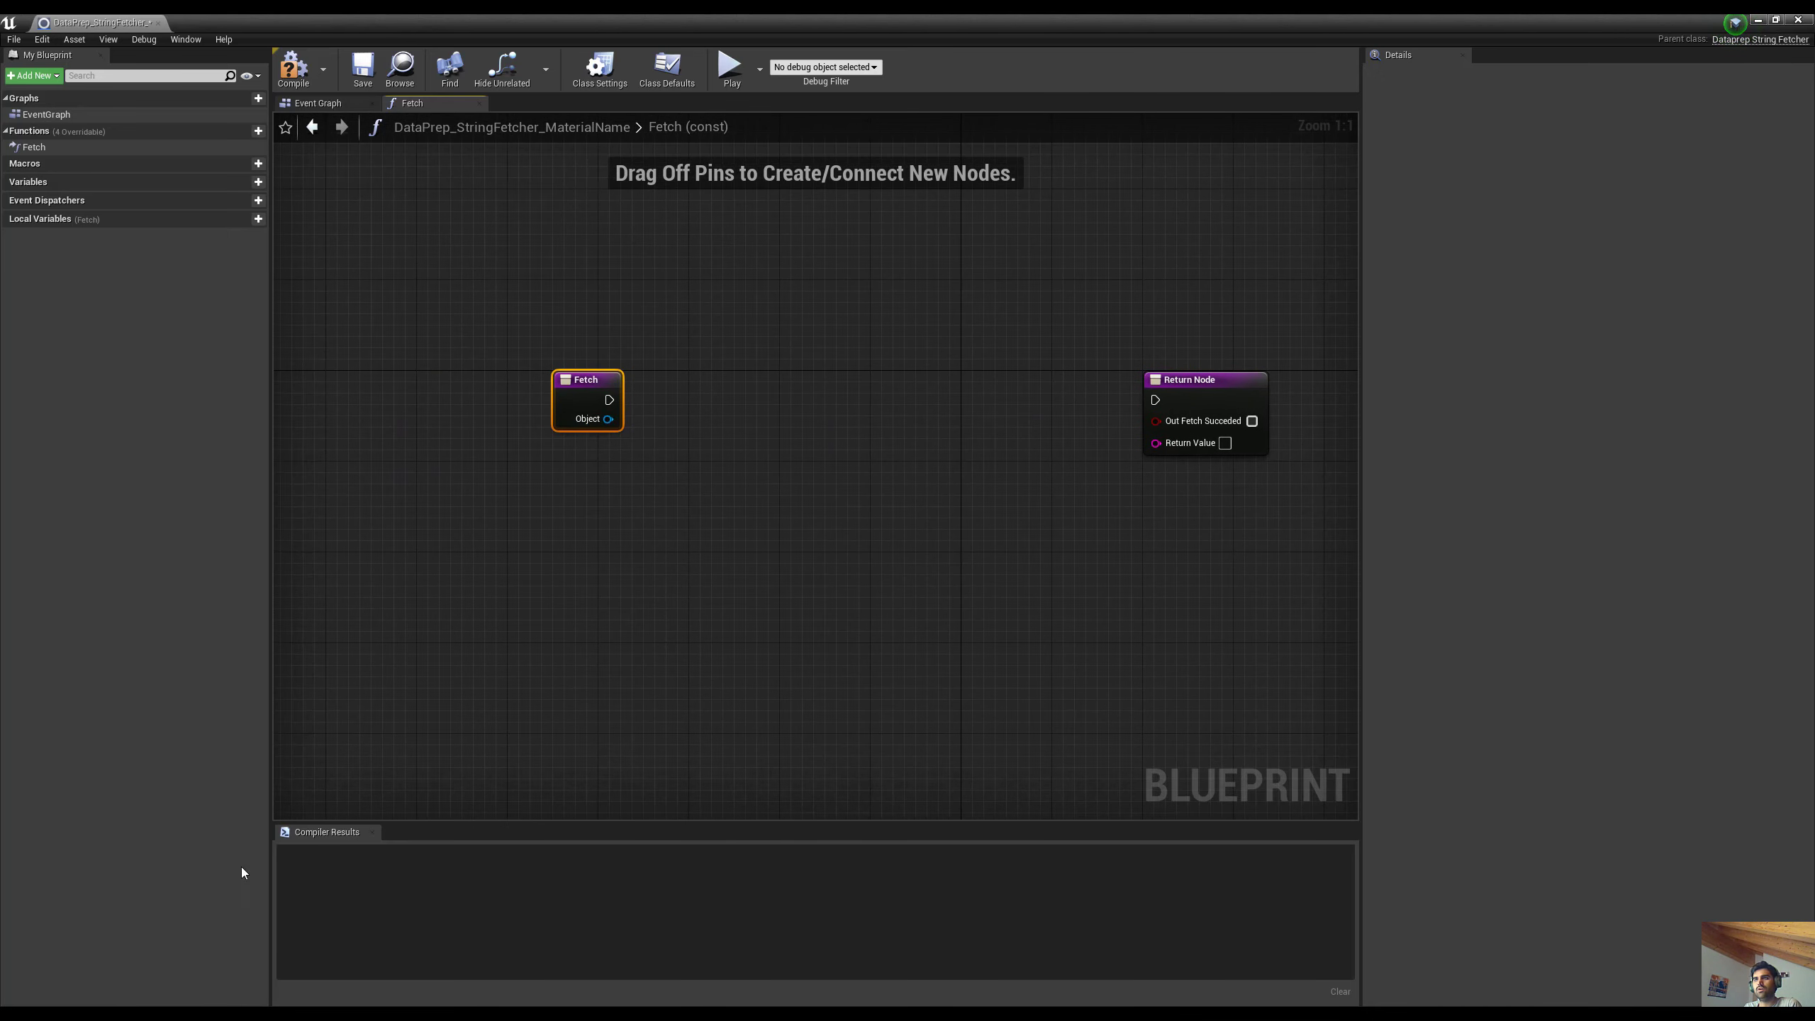
Dock the fetcher blueprint with the other editors and examine the imported materials and Master folder in NewDataprepAsset
{"action": "left_click_drag", "start_coordinate": [98, 20], "coordinate": [307, 24]}
{"action": "left_click", "coordinate": [345, 23]}
{"action": "scroll", "coordinate": [139, 483], "scroll_direction": "down", "scroll_amount": 10}
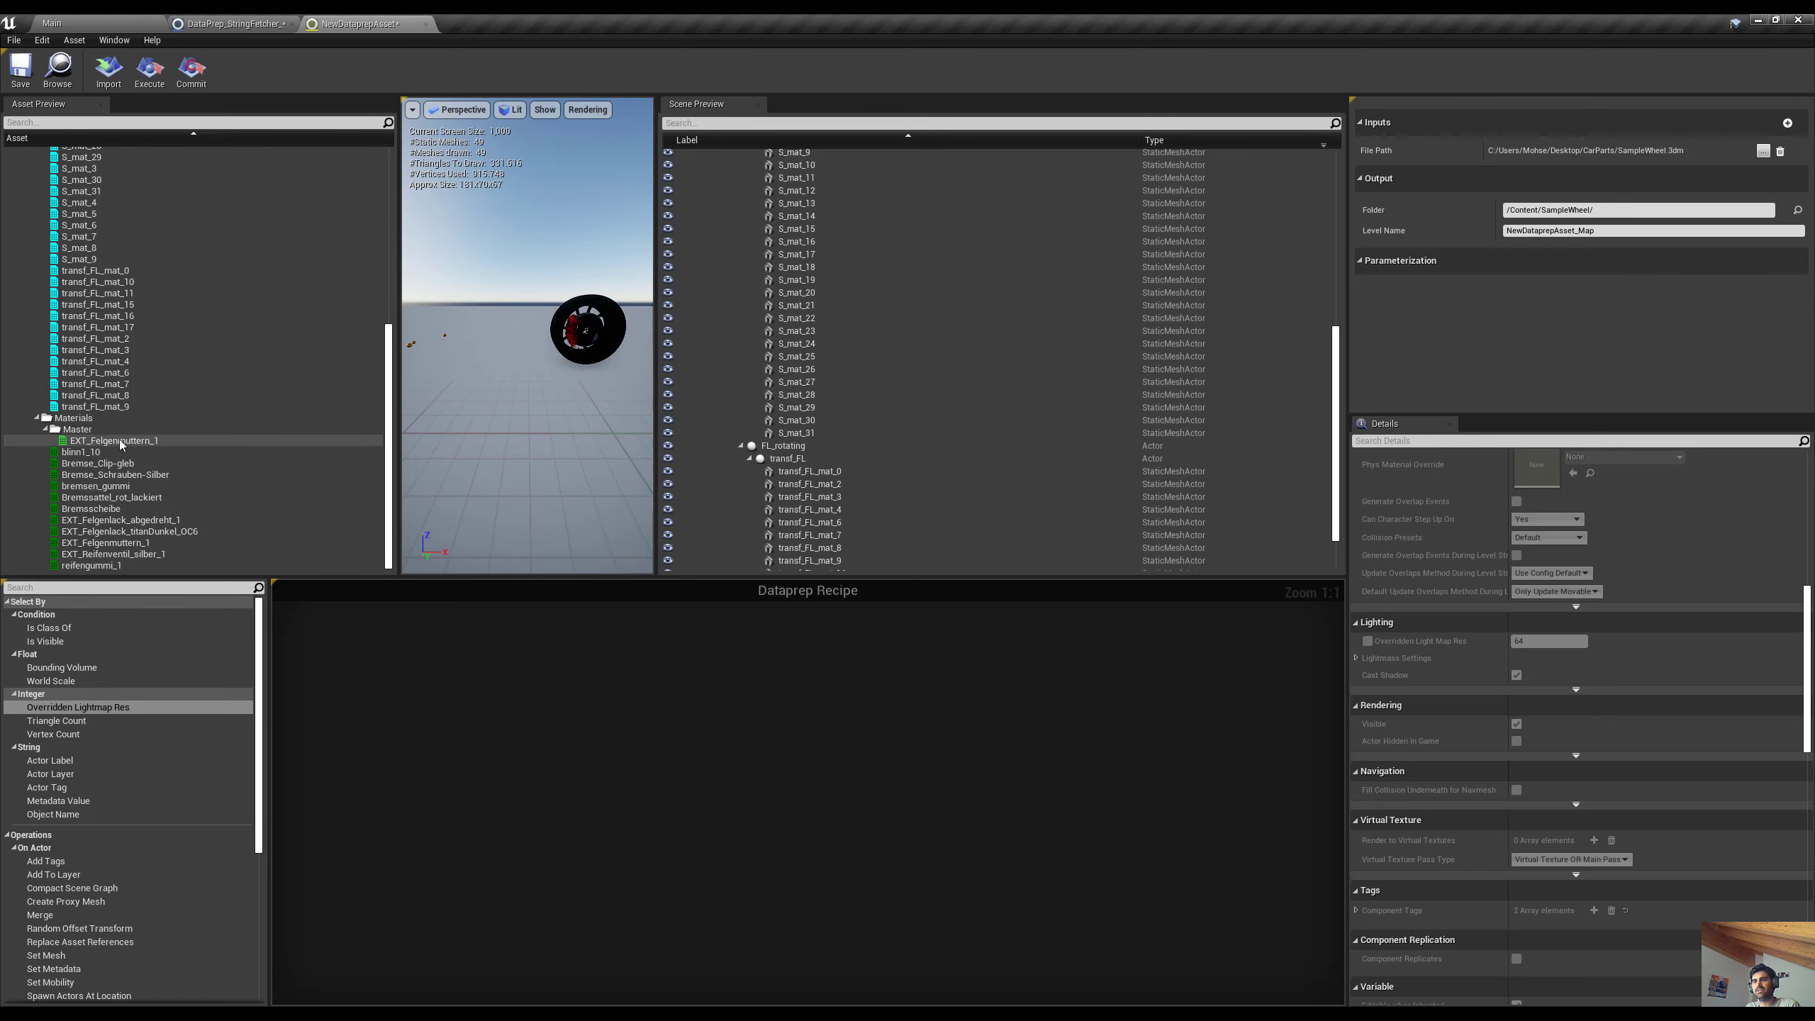
{"action": "left_click", "coordinate": [250, 24]}
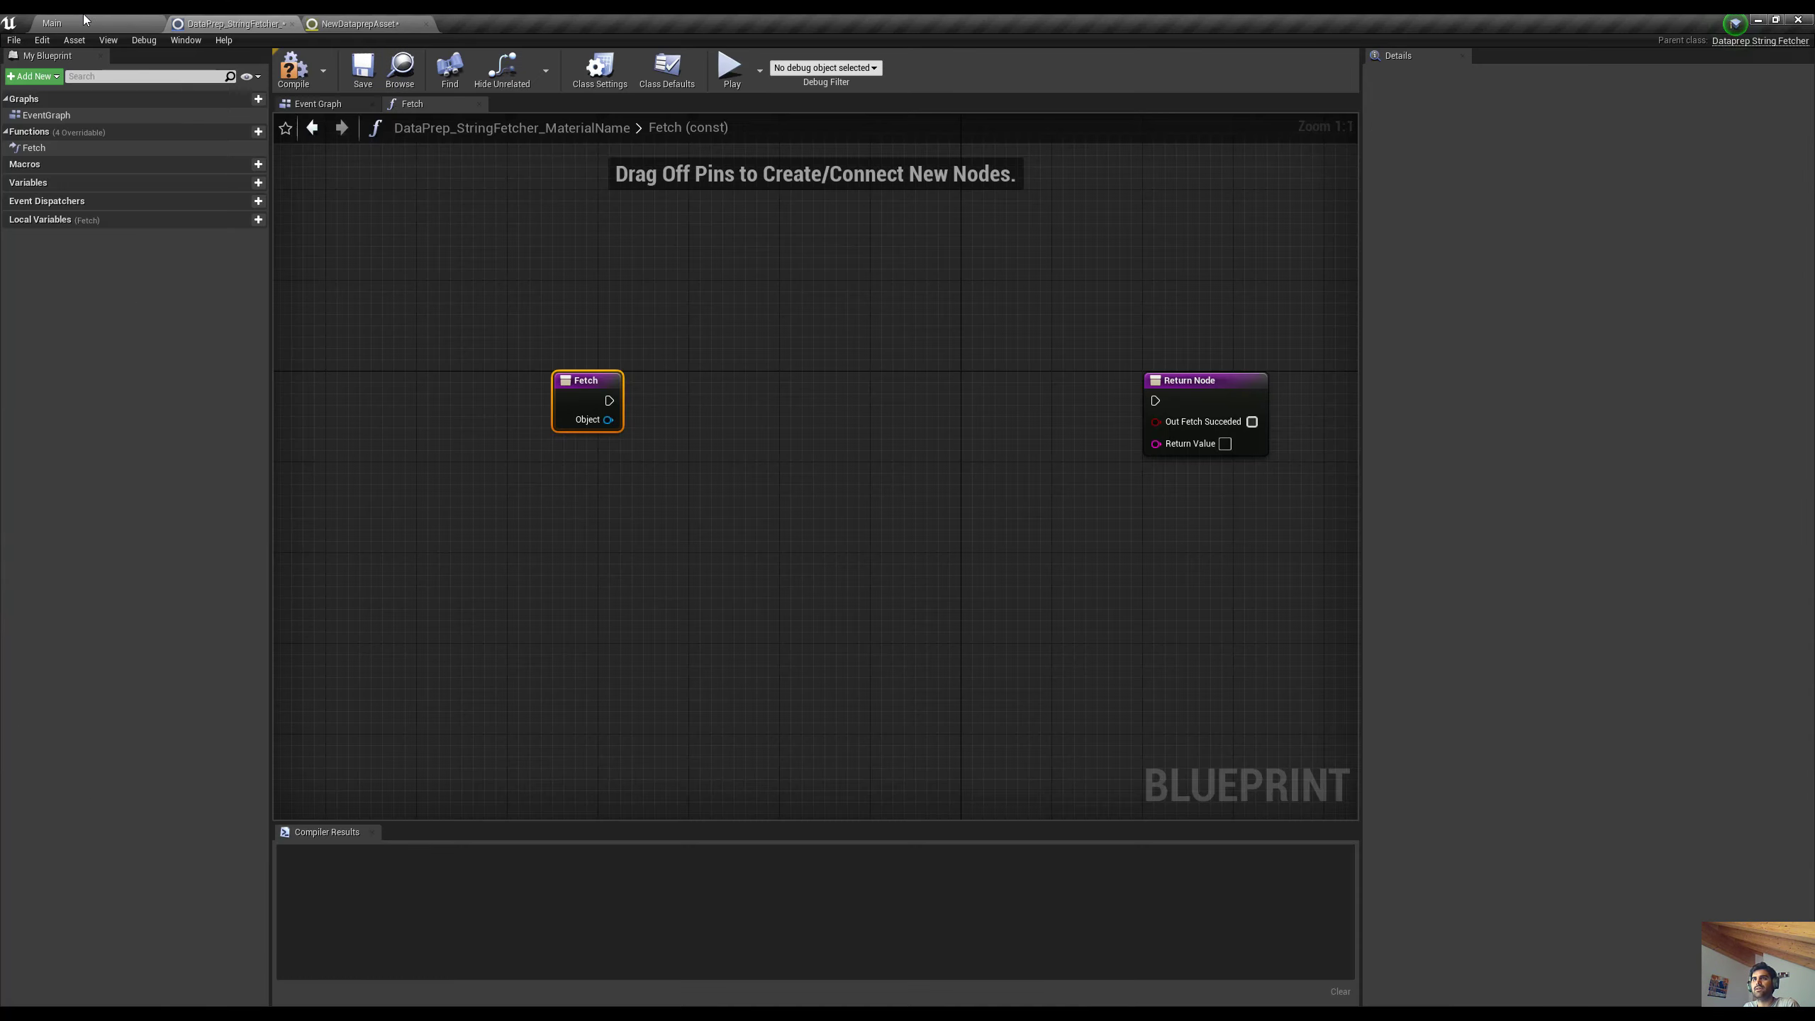
Create an Enumeration asset in the Fetchers folder and name it MaterialType
{"action": "left_click", "coordinate": [107, 23]}
{"action": "right_click", "coordinate": [547, 815]}
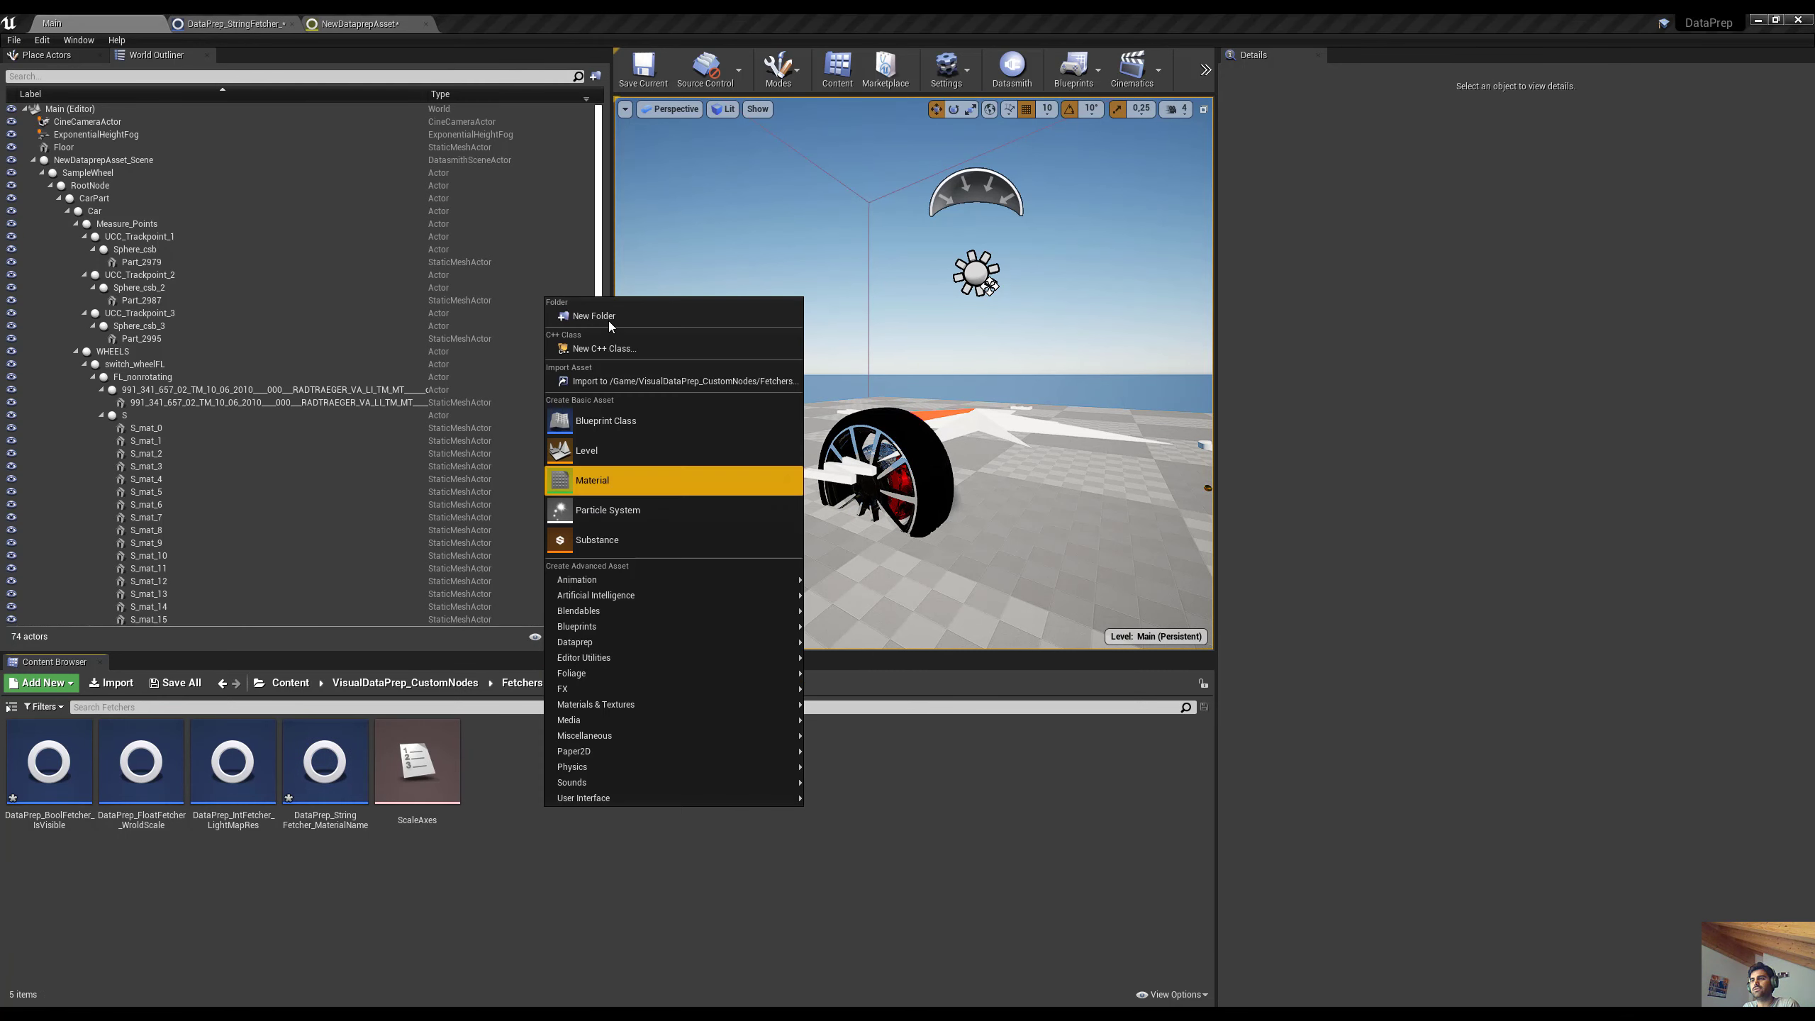
{"action": "mouse_move", "coordinate": [694, 627]}
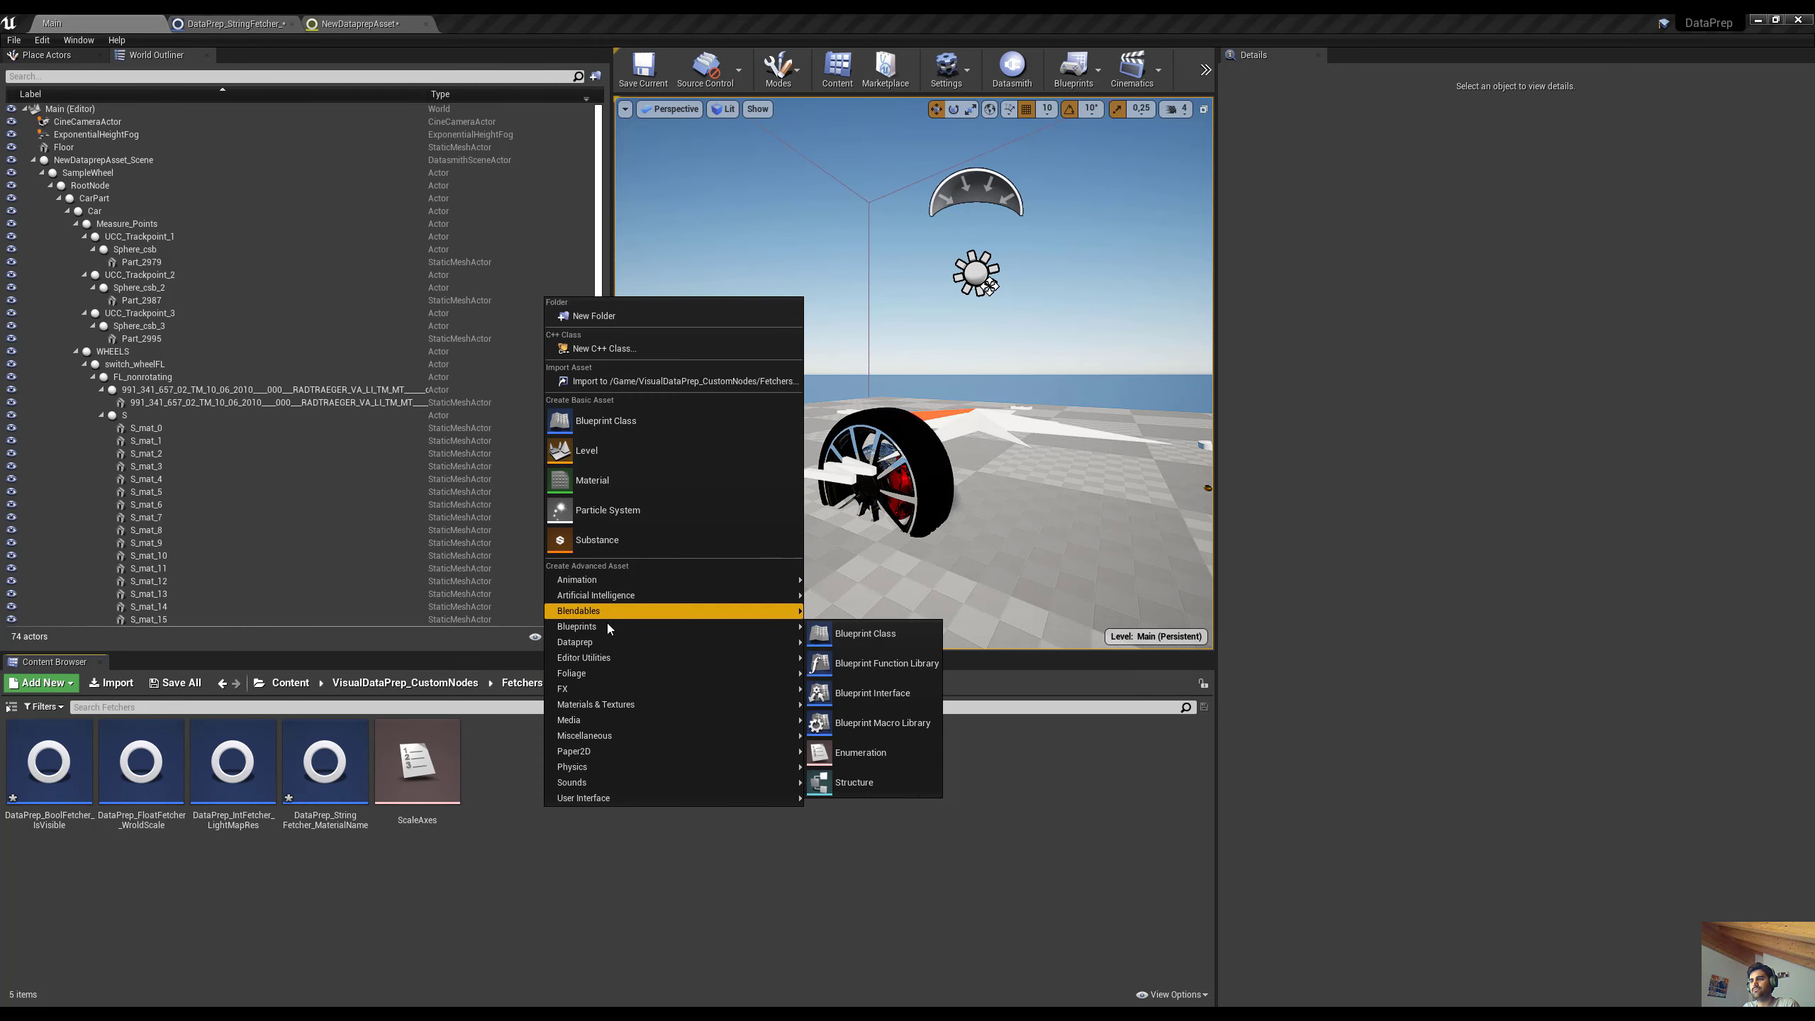
{"action": "left_click", "coordinate": [865, 754]}
{"action": "type", "text": "Material"}
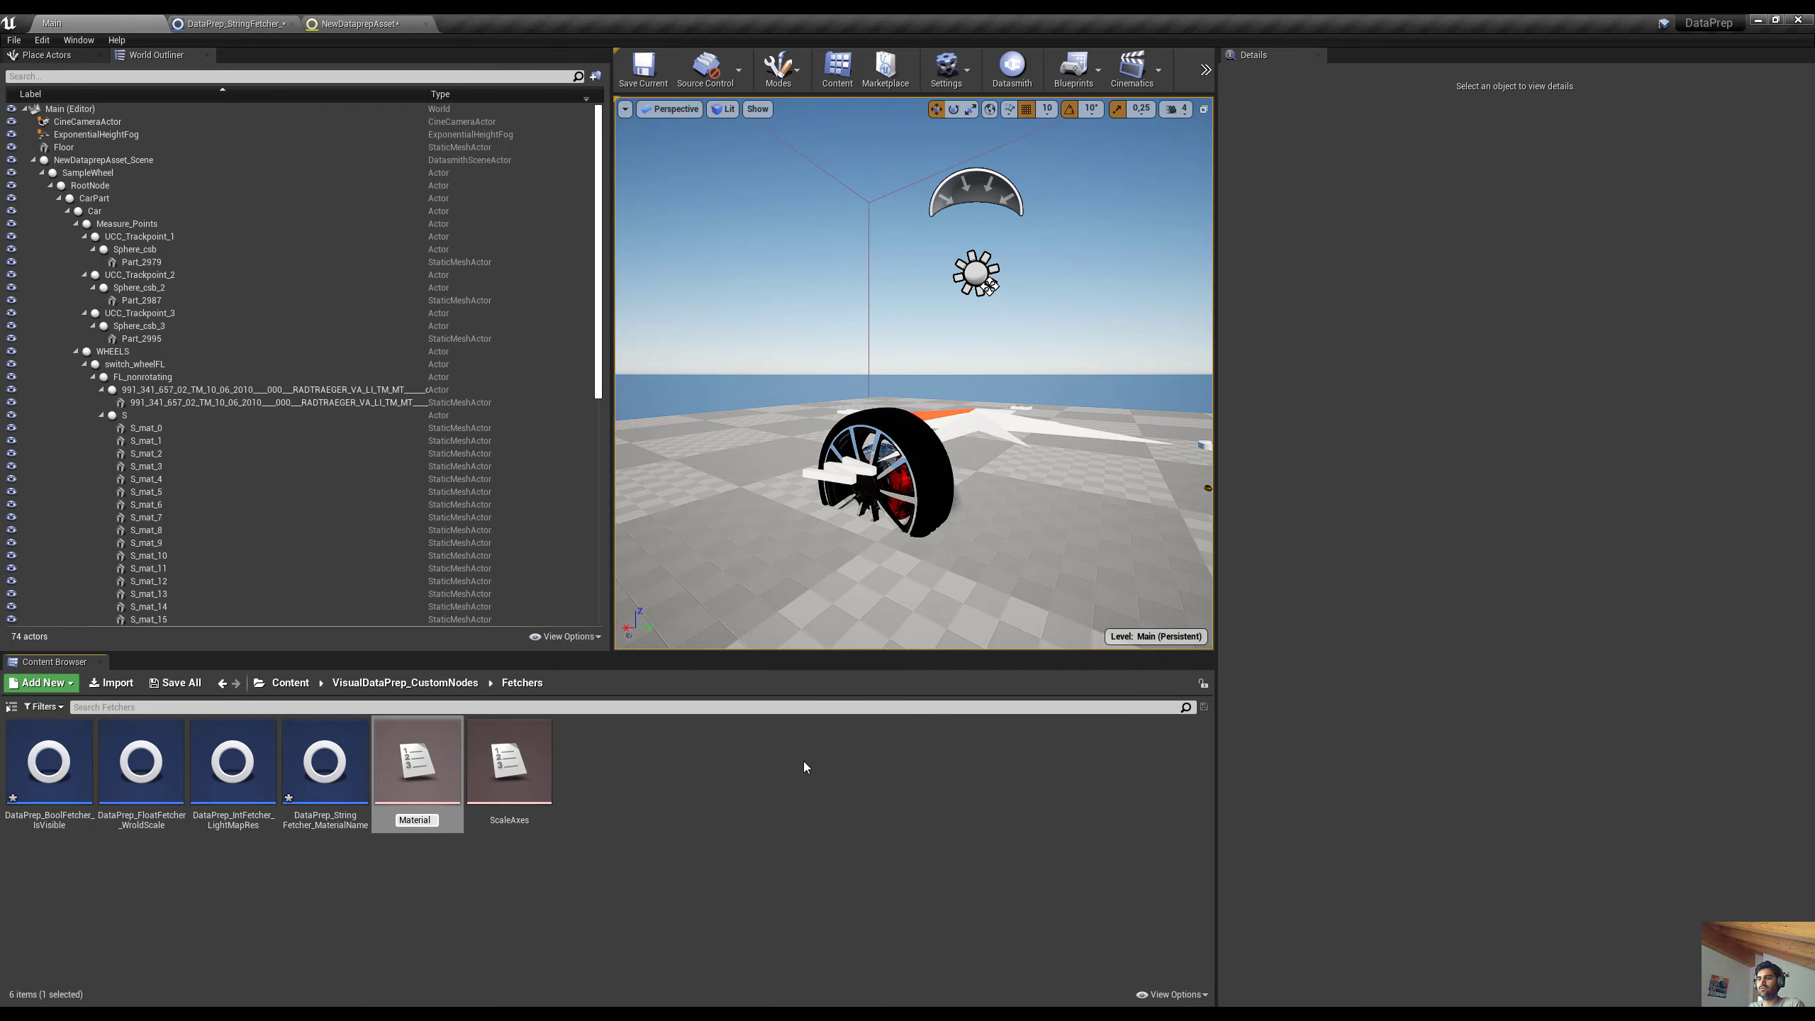
{"action": "type", "text": "TypeEnum"}
{"action": "key", "text": "Return"}
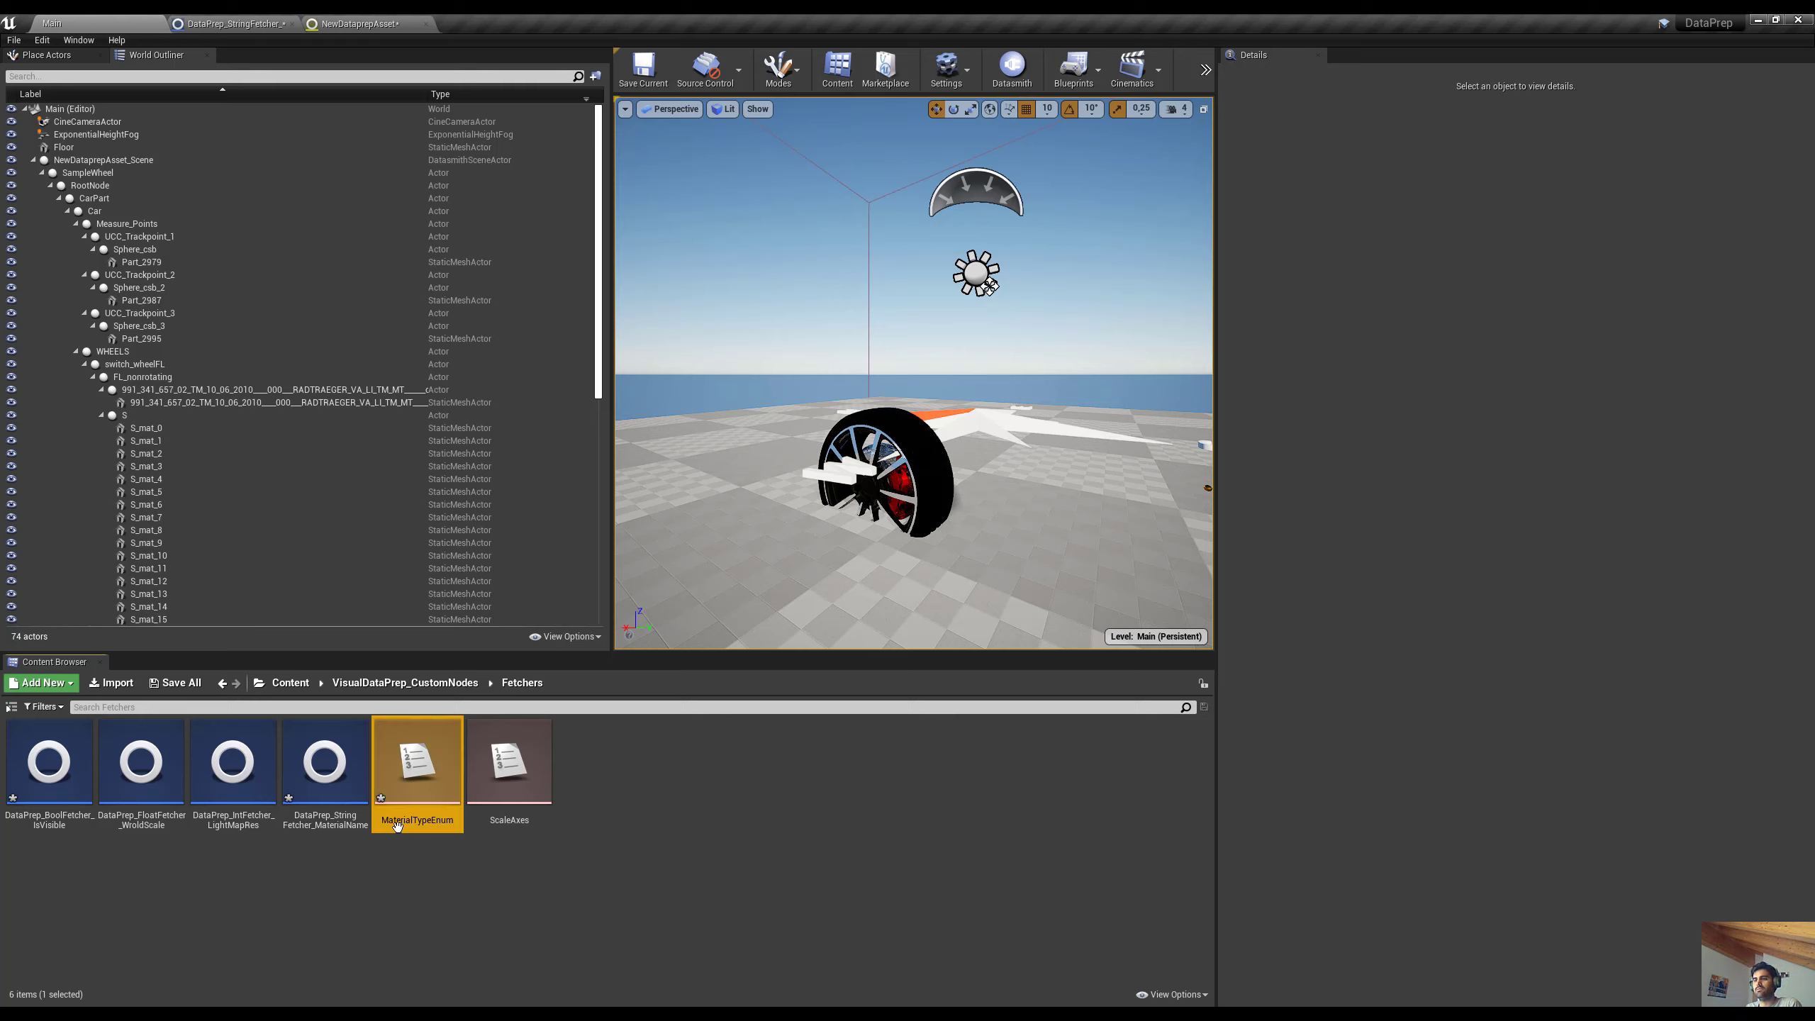
{"action": "left_click", "coordinate": [436, 821]}
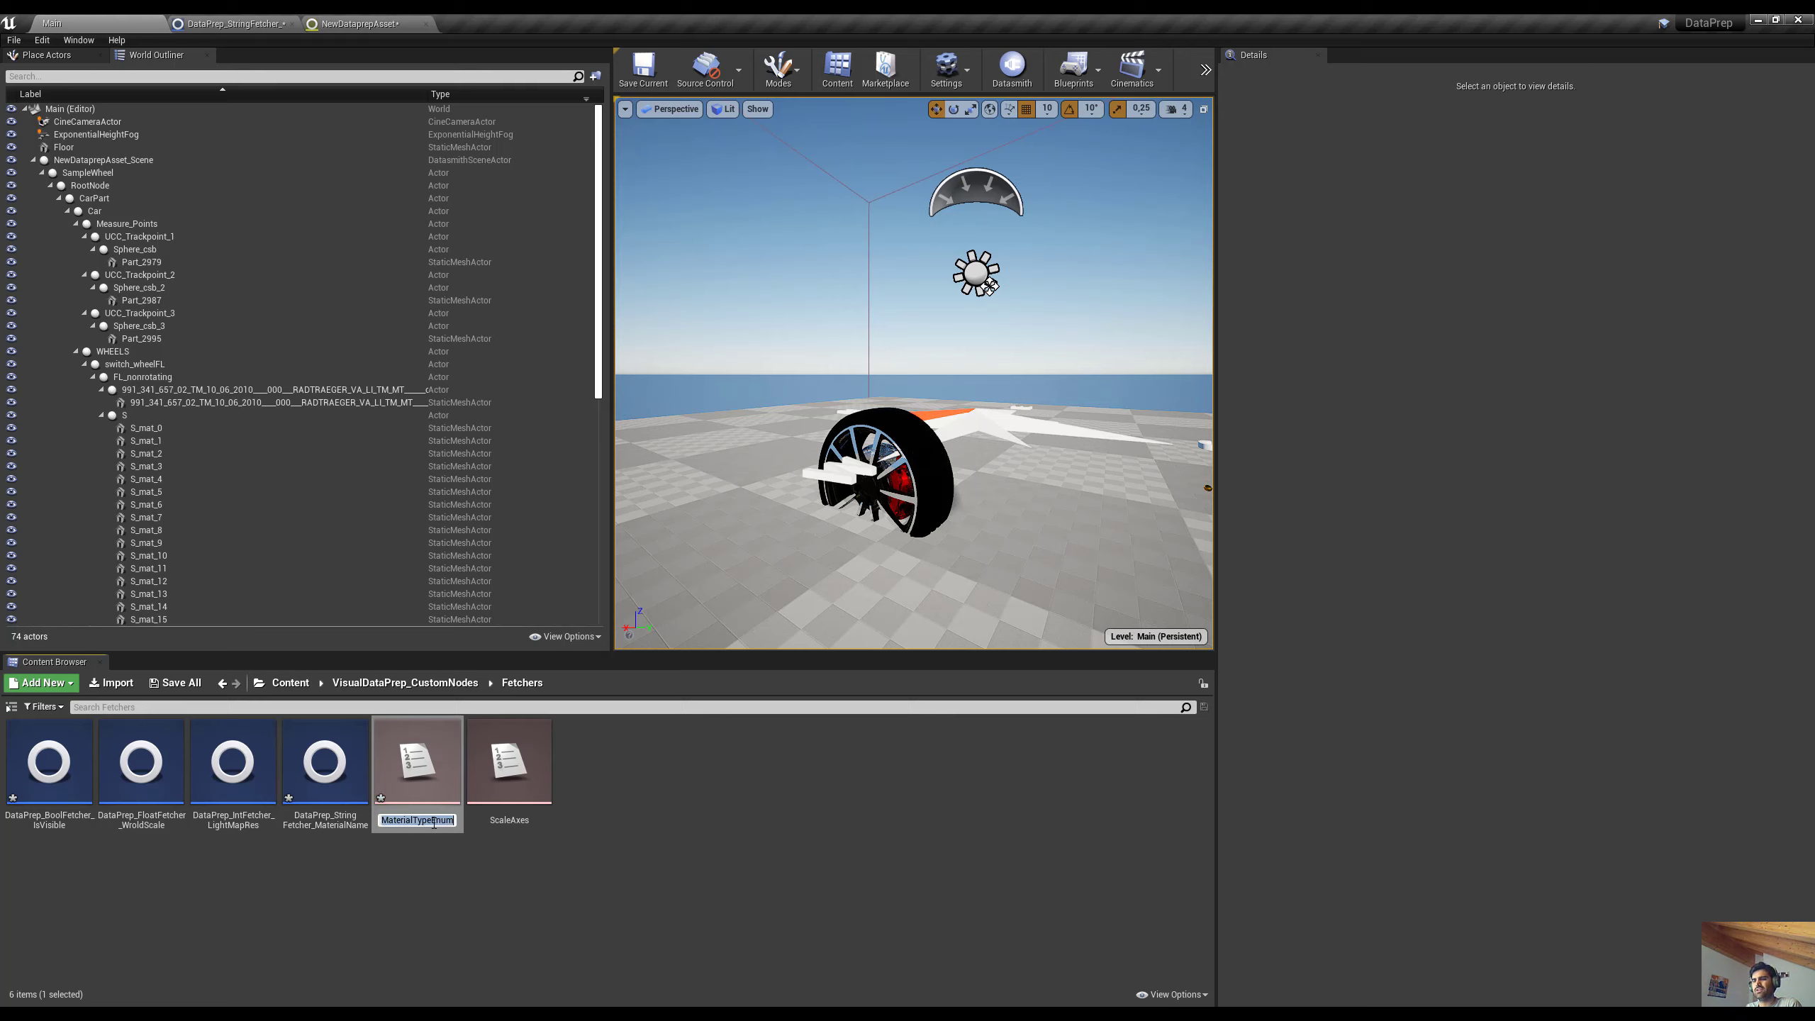
{"action": "left_click", "coordinate": [471, 832]}
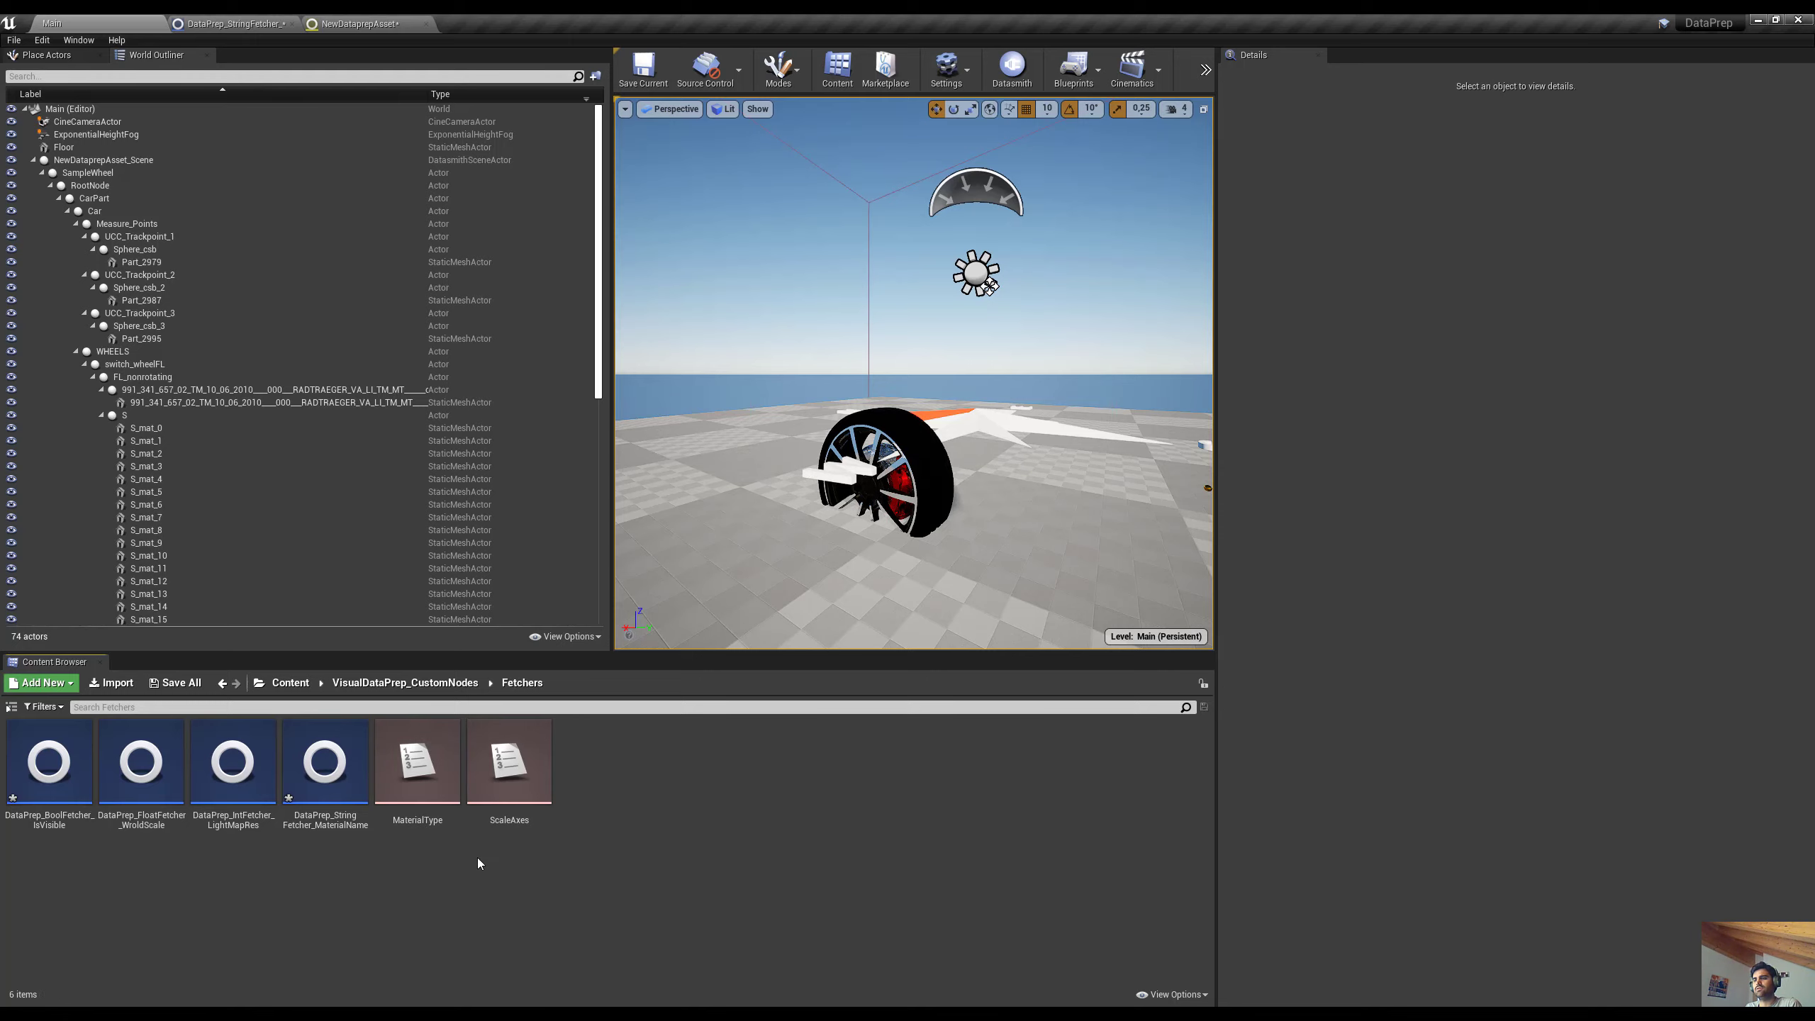
Add the enumerators Material Origin and Material Instance to MaterialType, then save and close the enumeration
{"action": "left_click", "coordinate": [420, 783]}
{"action": "double_click", "coordinate": [421, 782]}
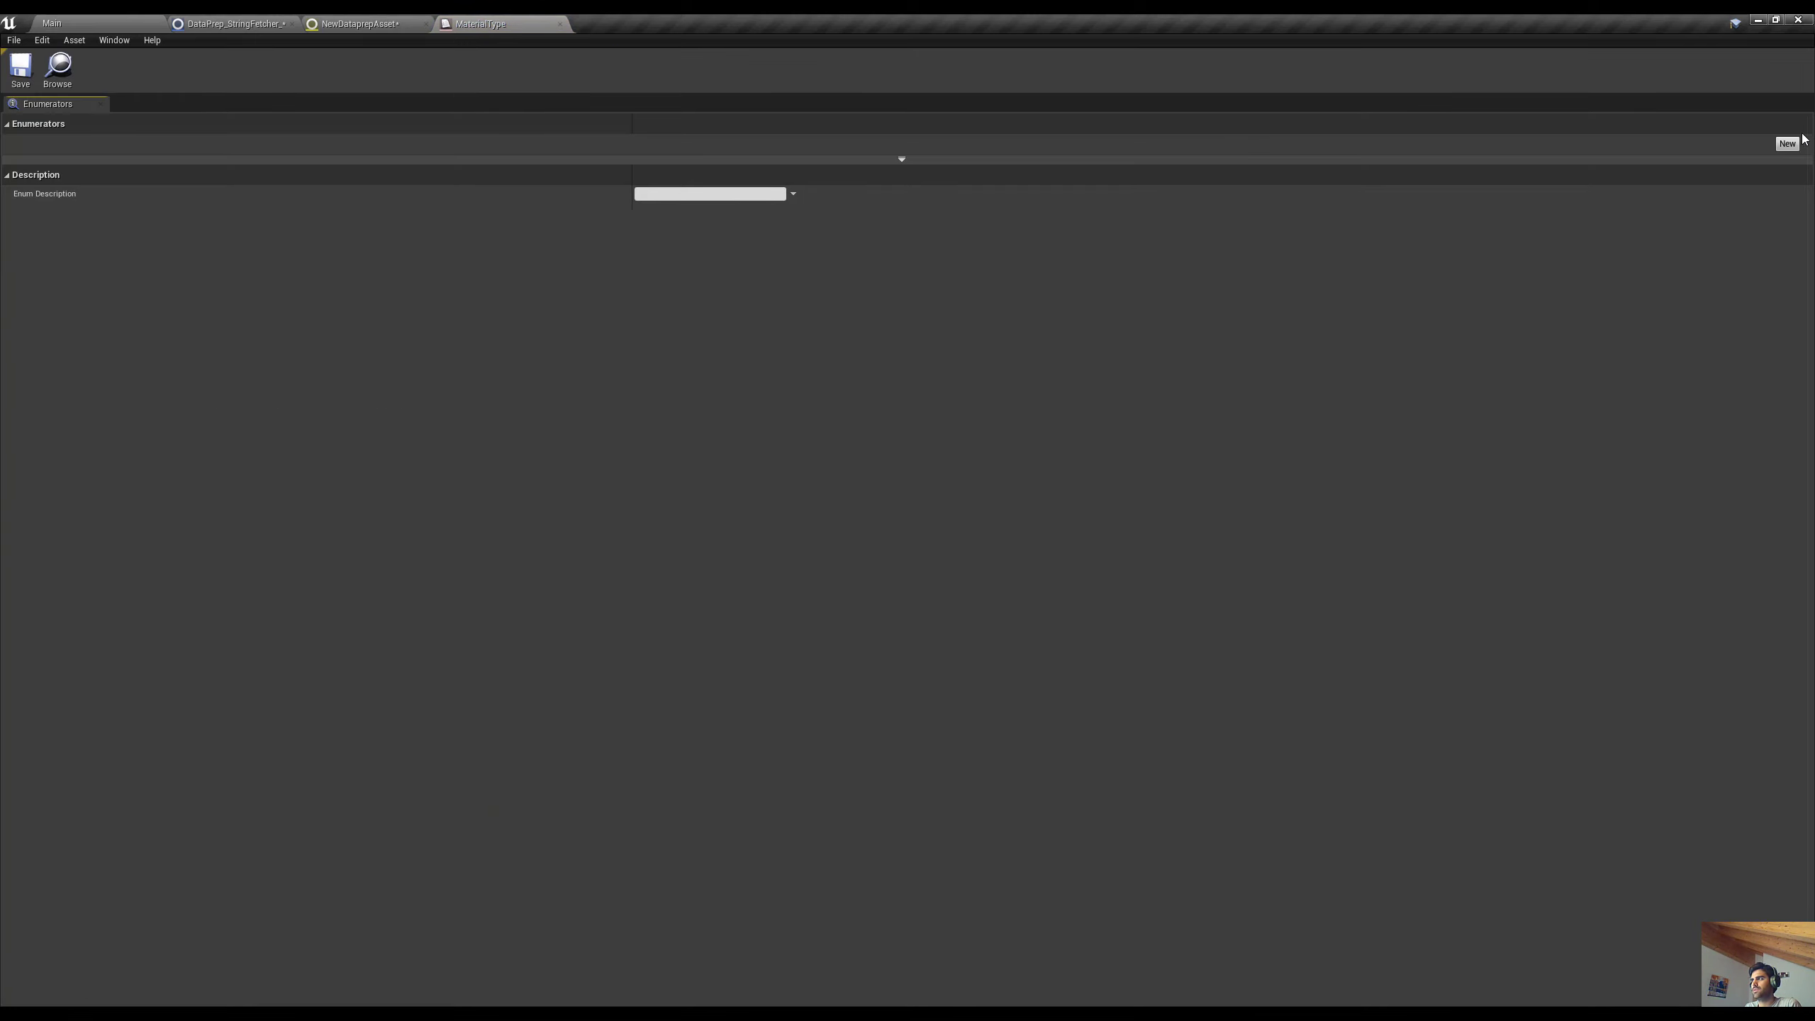
{"action": "left_click", "coordinate": [1788, 143]}
{"action": "left_click", "coordinate": [1788, 143]}
{"action": "left_click", "coordinate": [265, 162]}
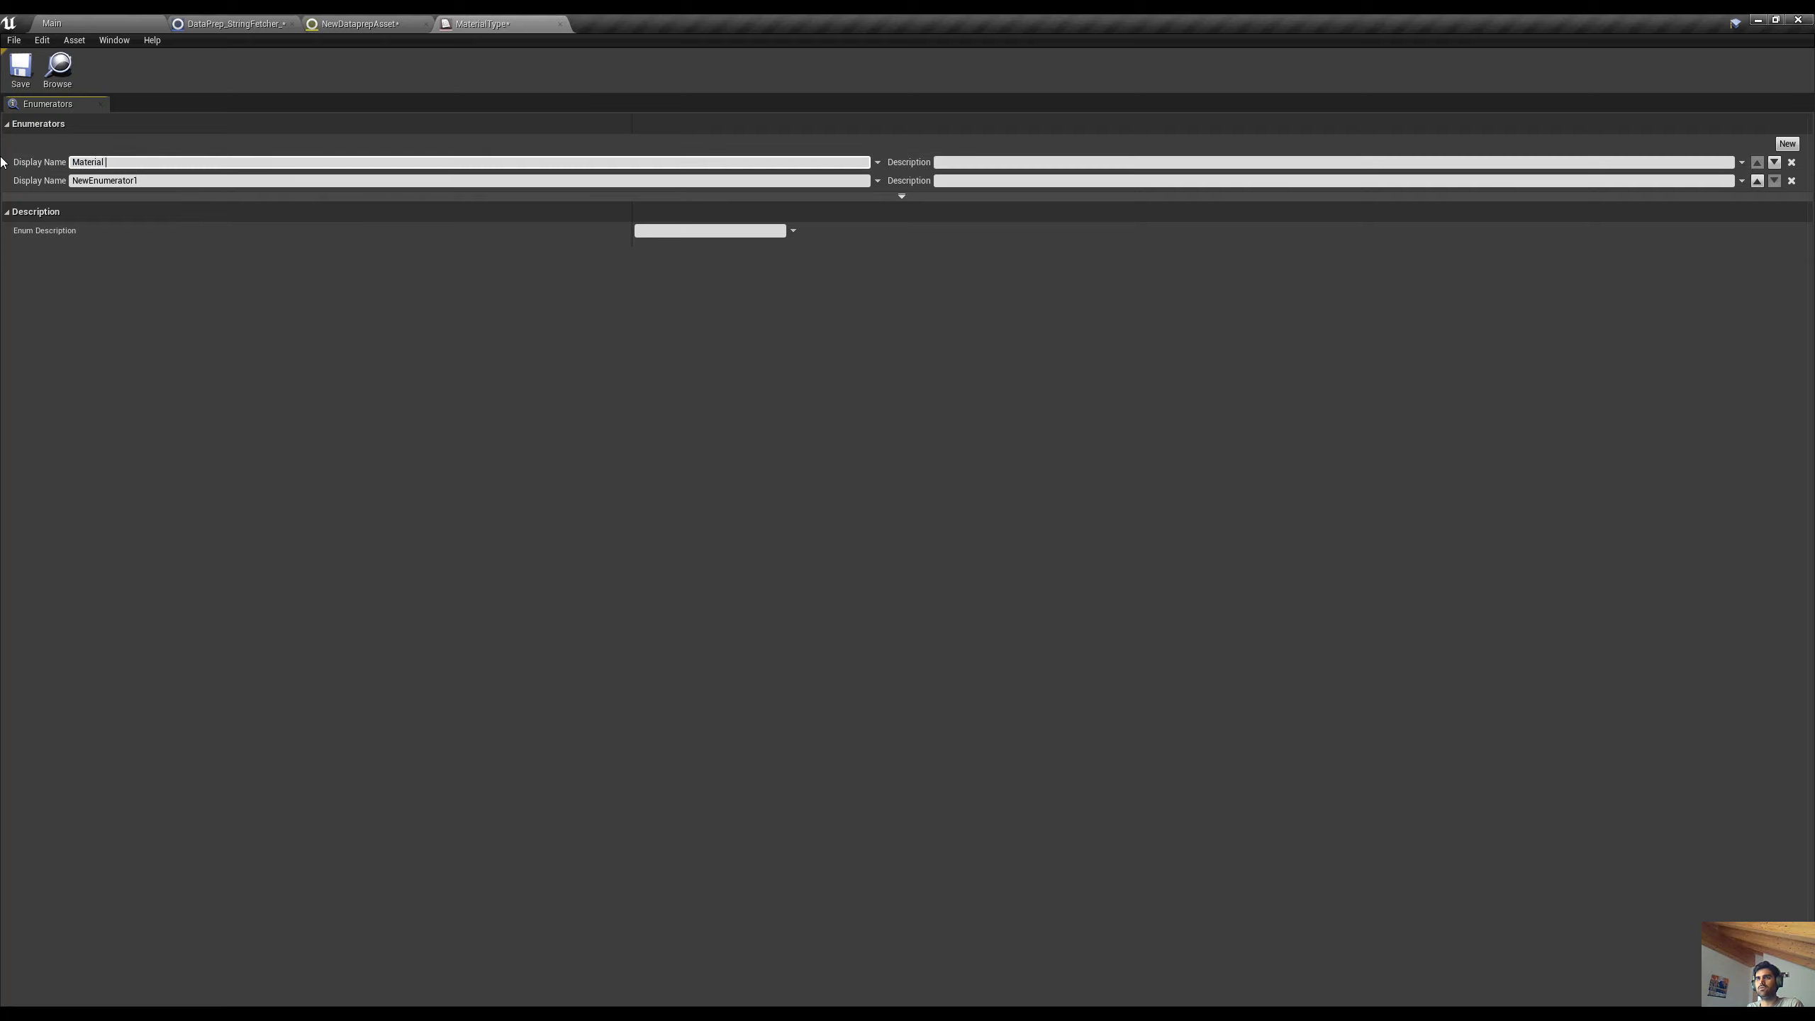
{"action": "type", "text": "Material Origin"}
{"action": "key", "text": "Return"}
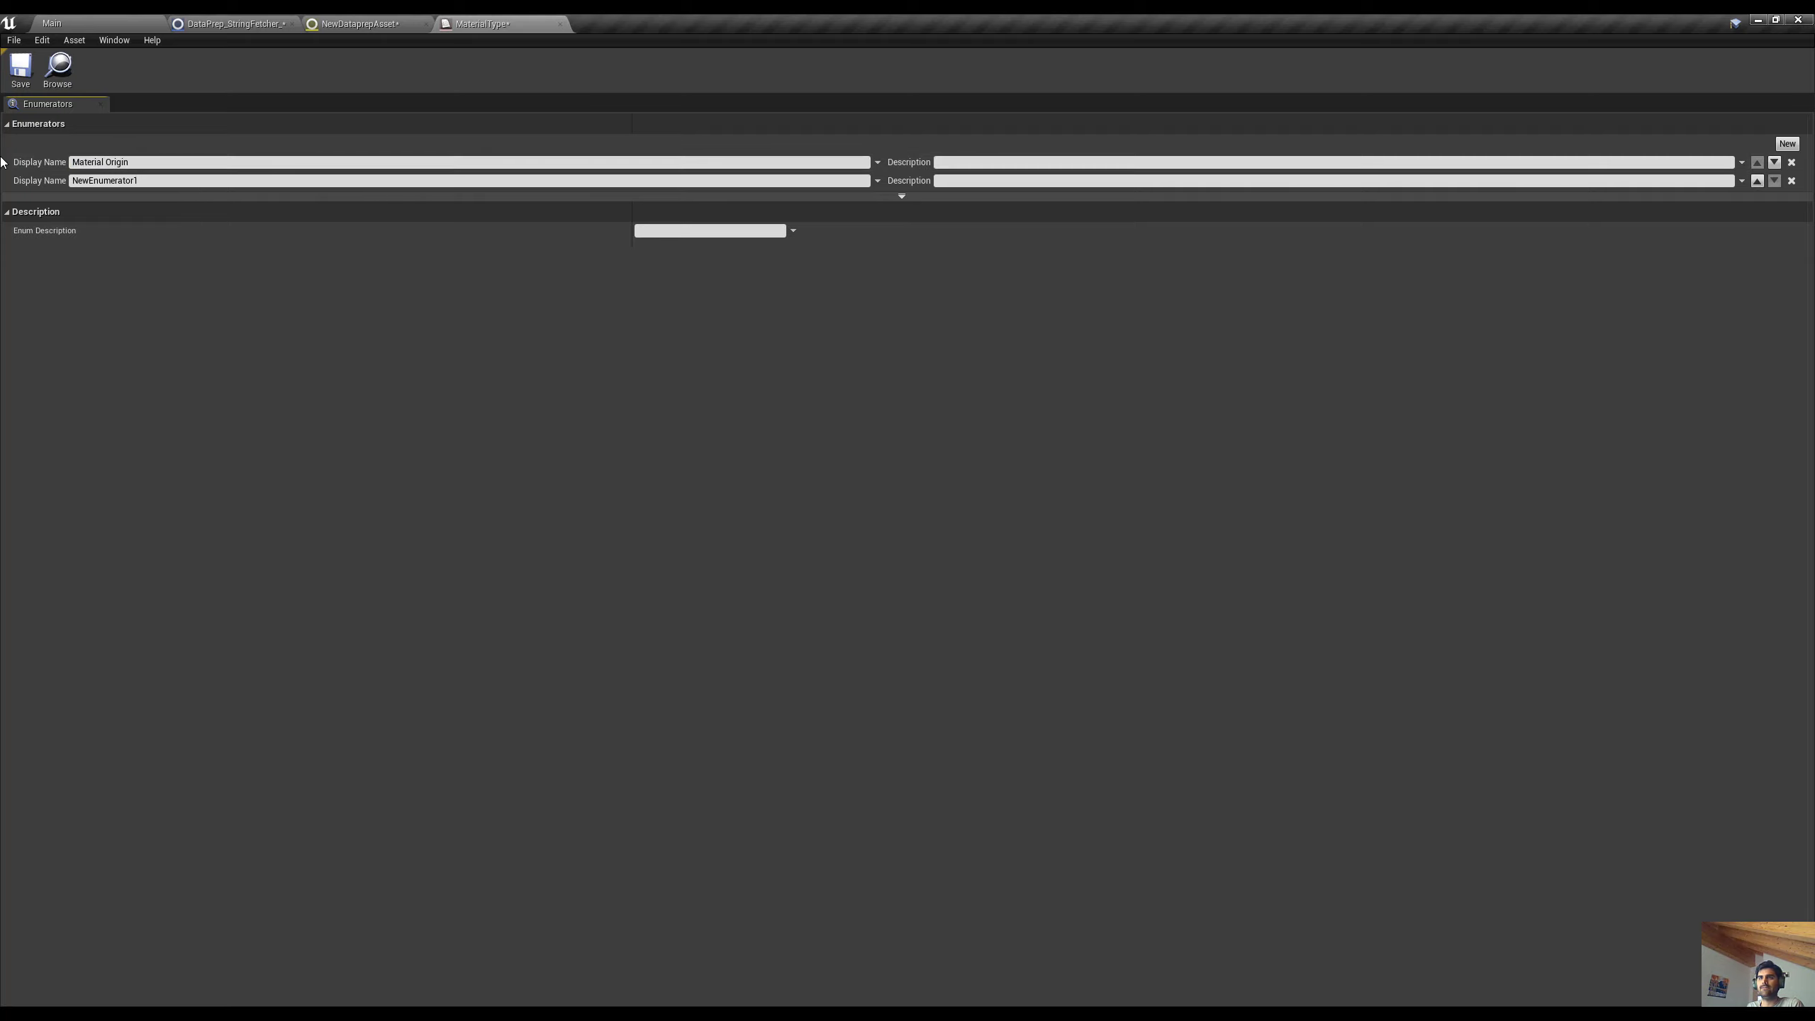
{"action": "left_click", "coordinate": [150, 181]}
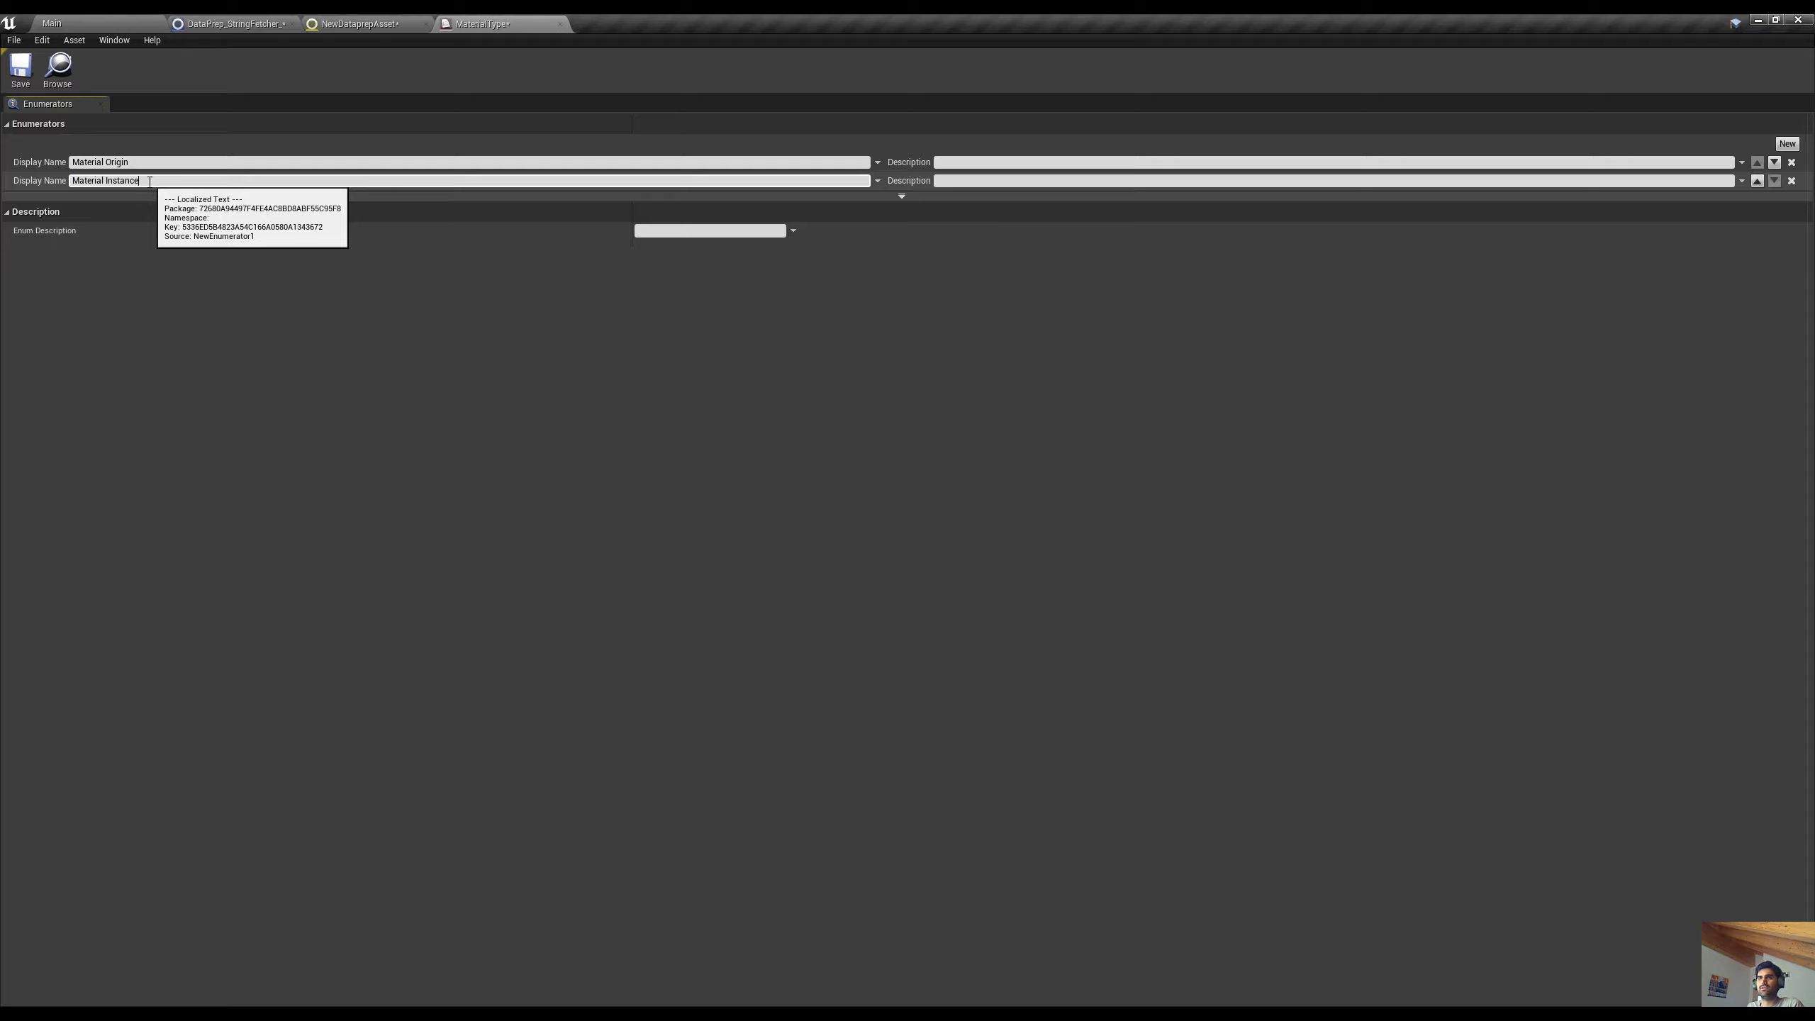
{"action": "left_click", "coordinate": [20, 70]}
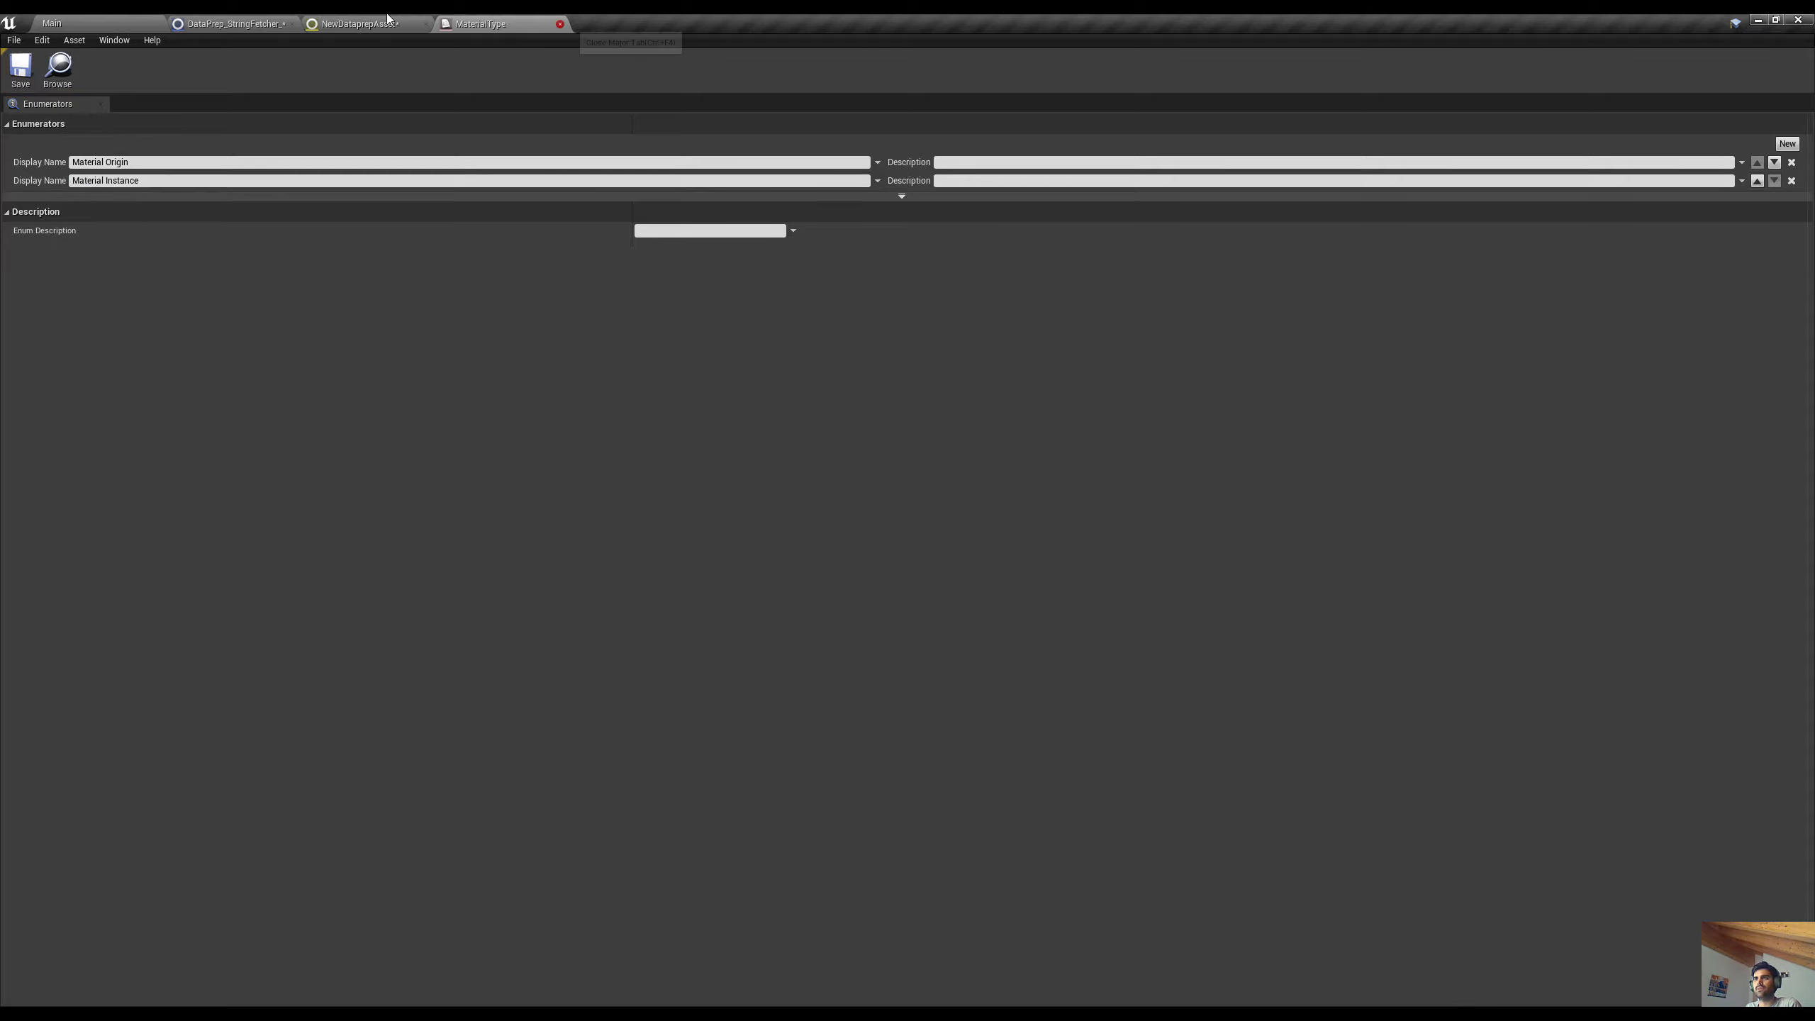
{"action": "left_click", "coordinate": [559, 24]}
In the string fetcher blueprint, add an instance-editable variable named Material Type with the Material Type enum as its type
{"action": "left_click", "coordinate": [230, 23]}
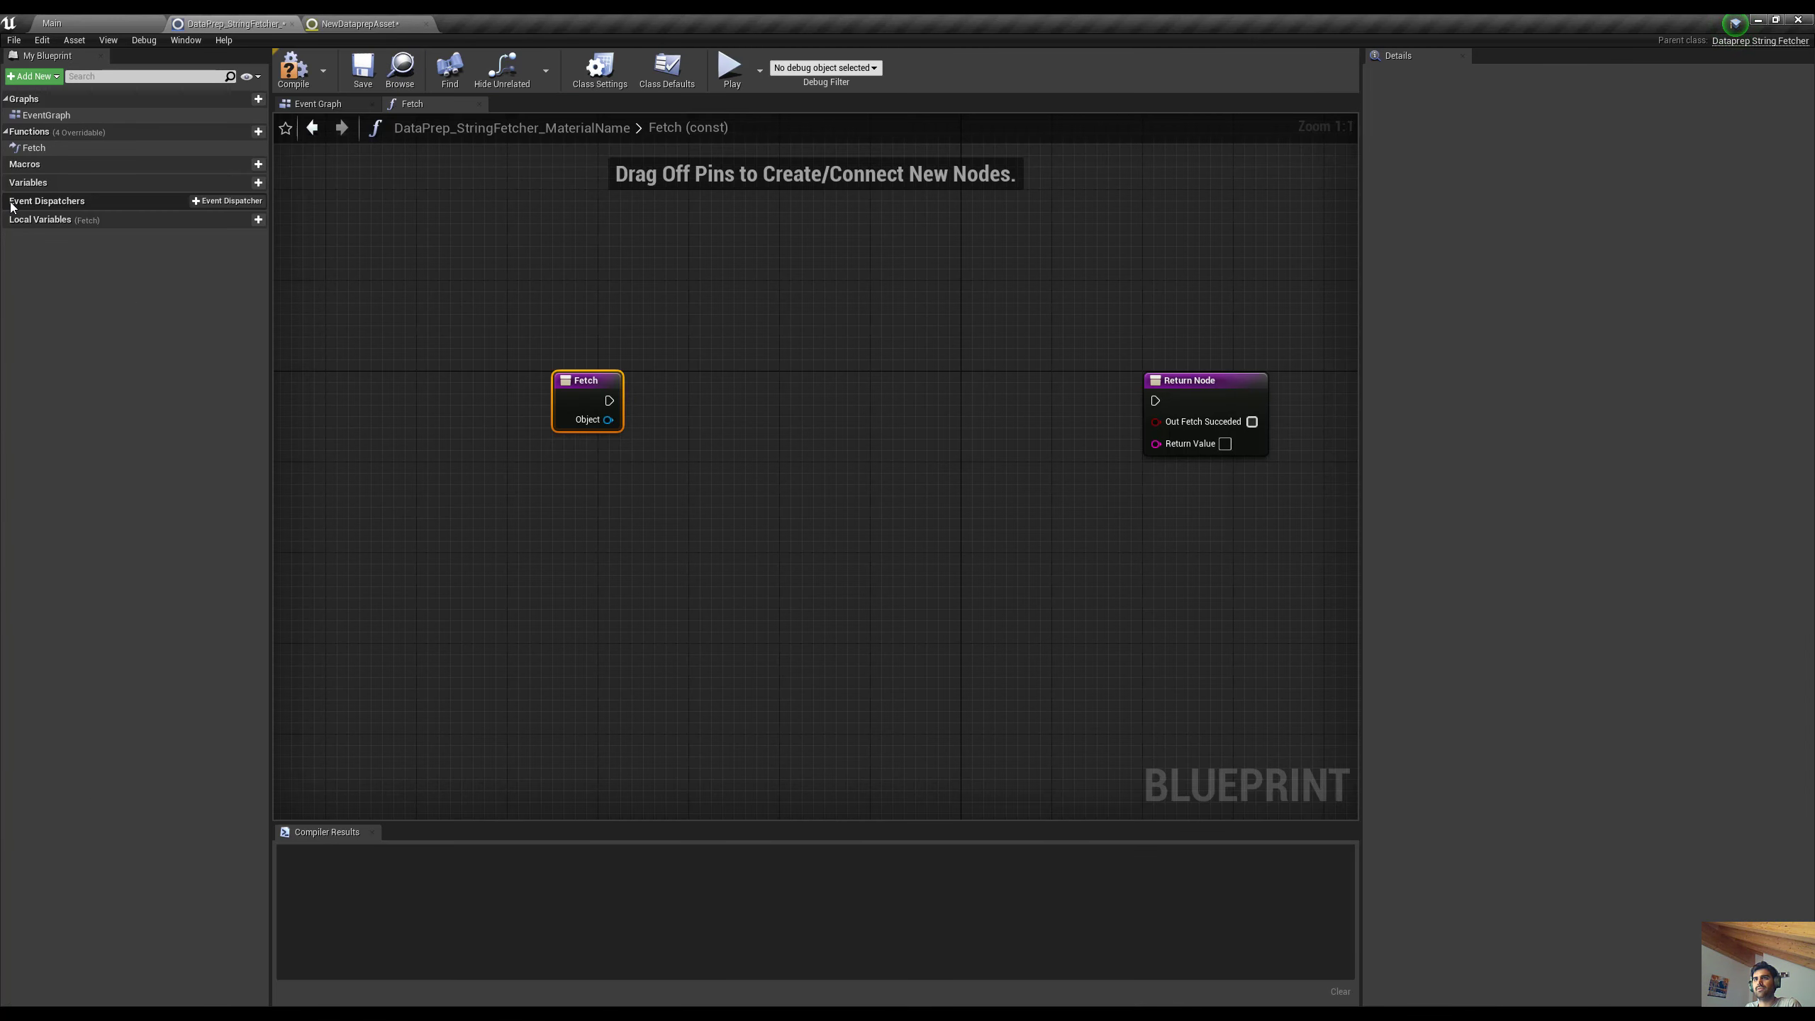
{"action": "left_click", "coordinate": [236, 182]}
{"action": "left_click", "coordinate": [1569, 130]}
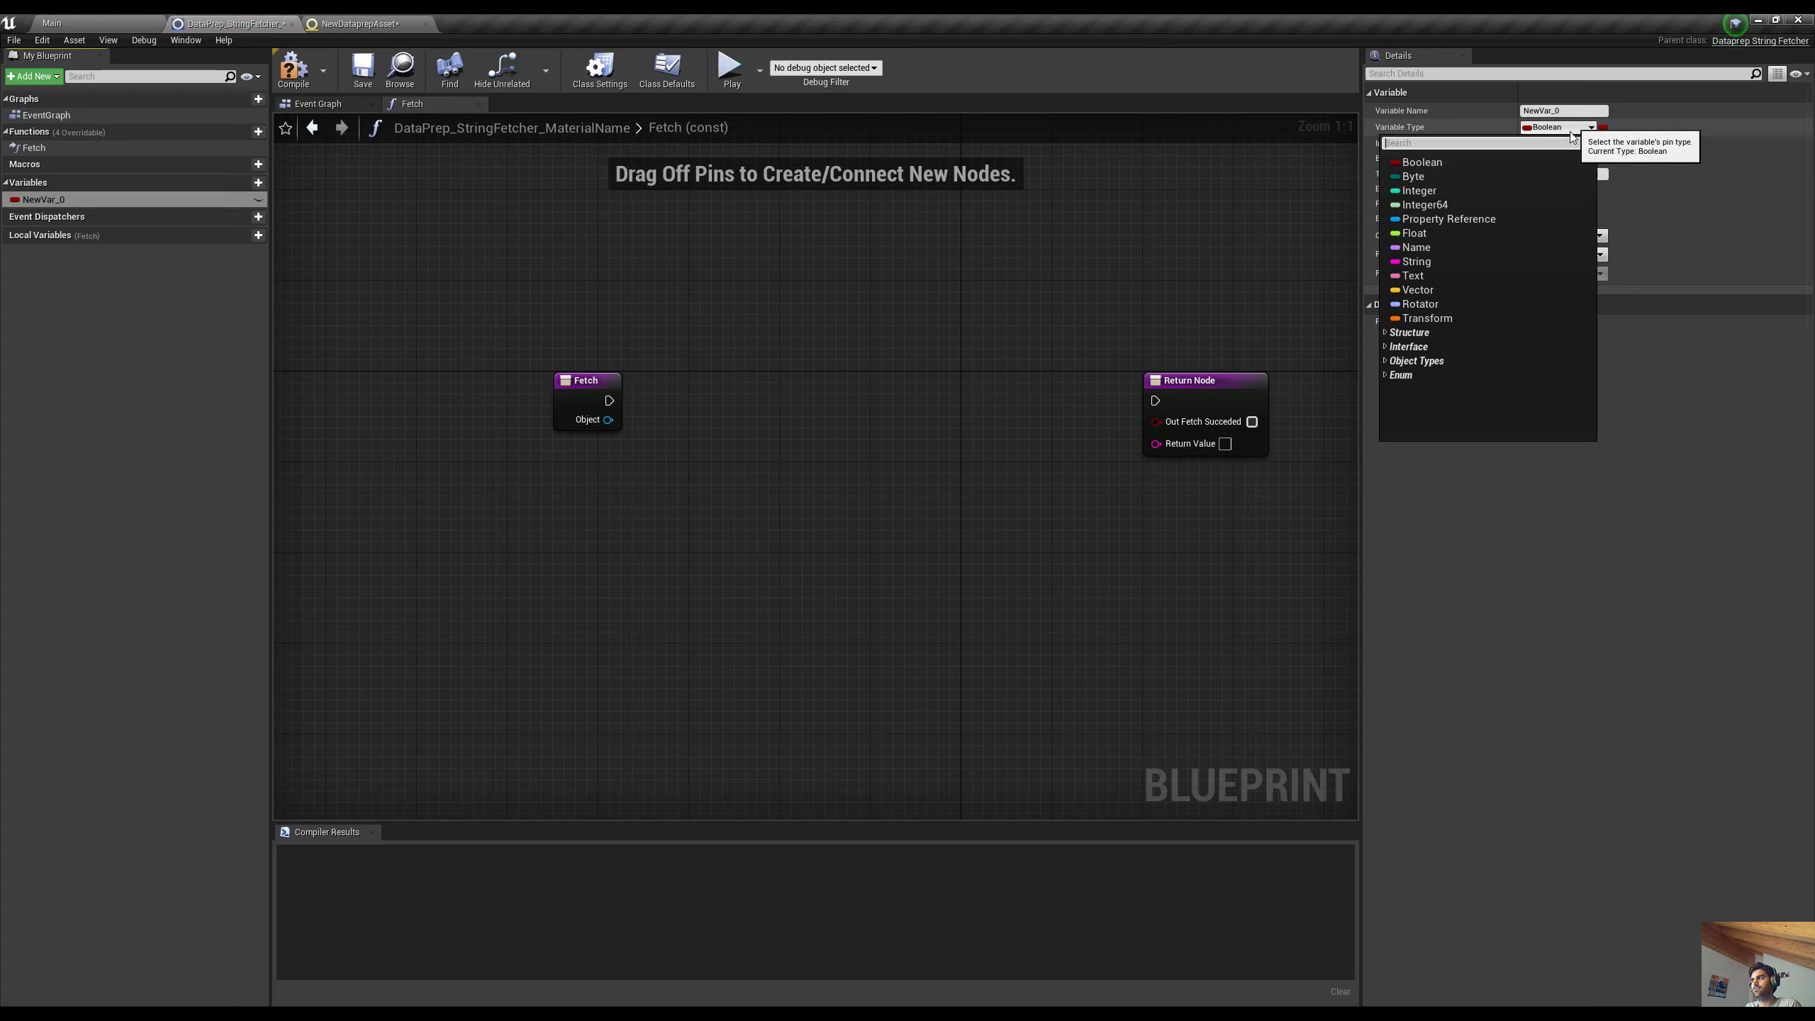
{"action": "type", "text": "Material Type"}
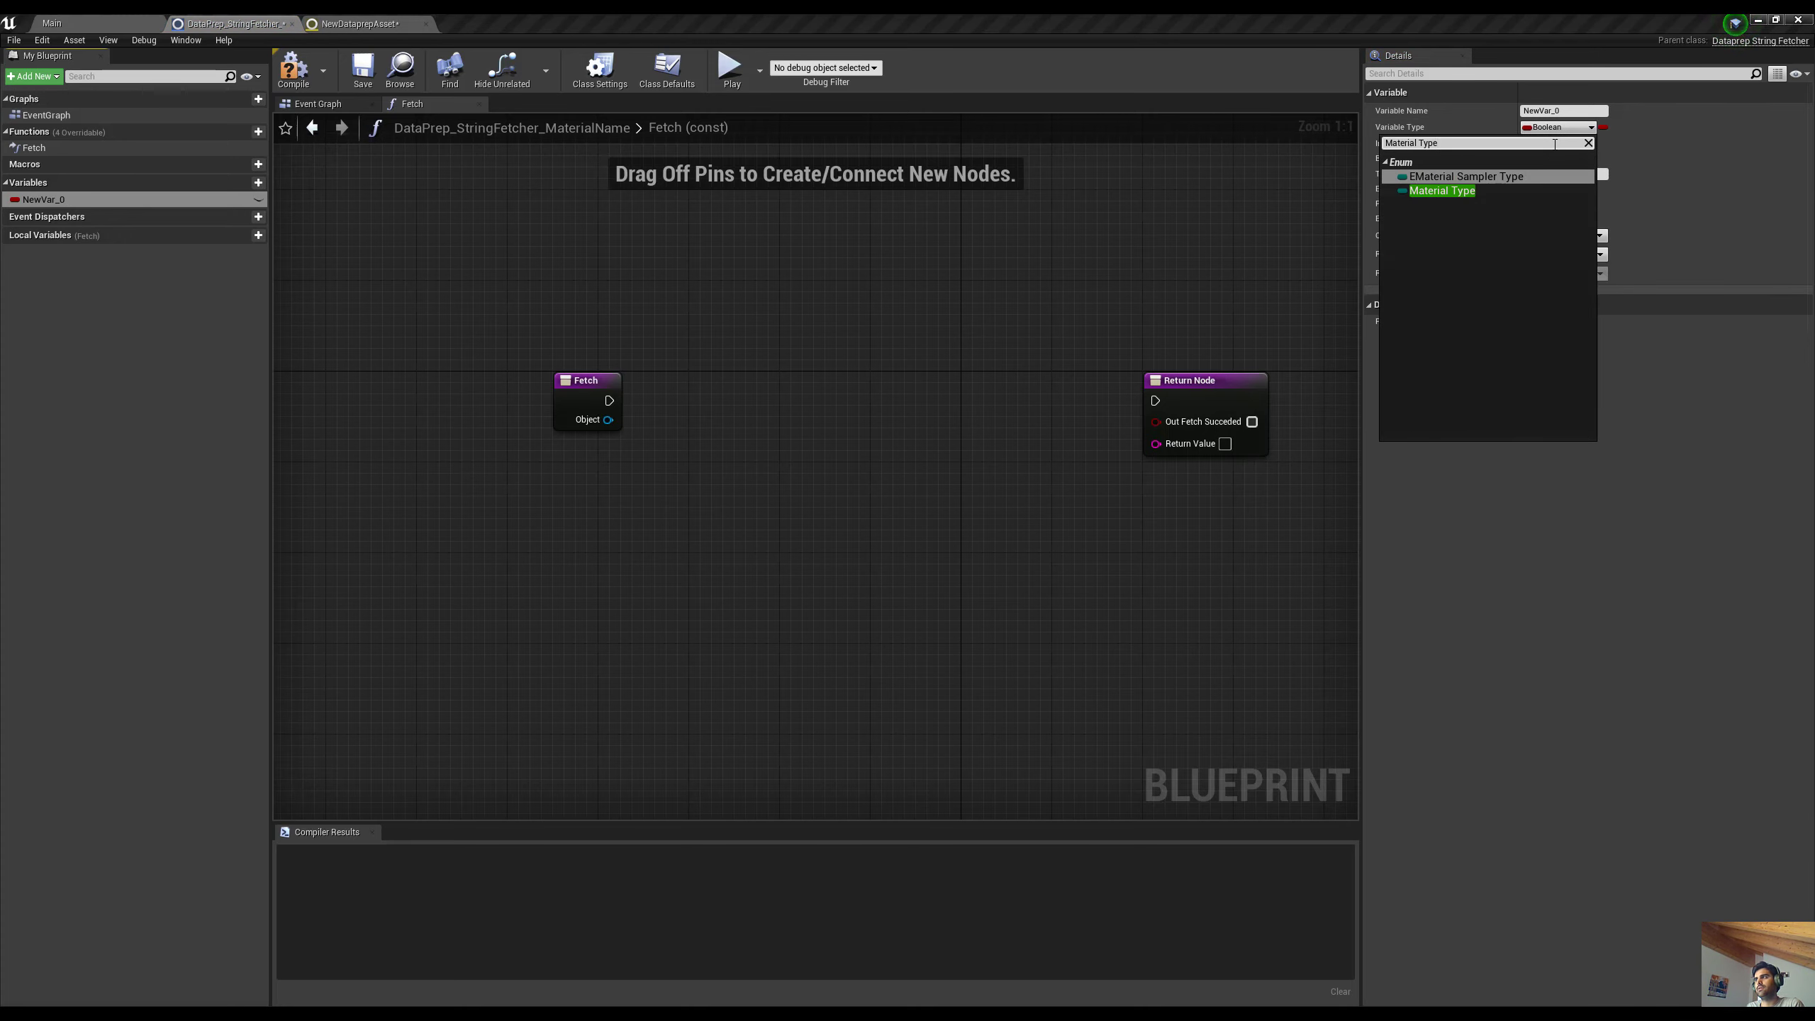
{"action": "left_click", "coordinate": [1451, 191]}
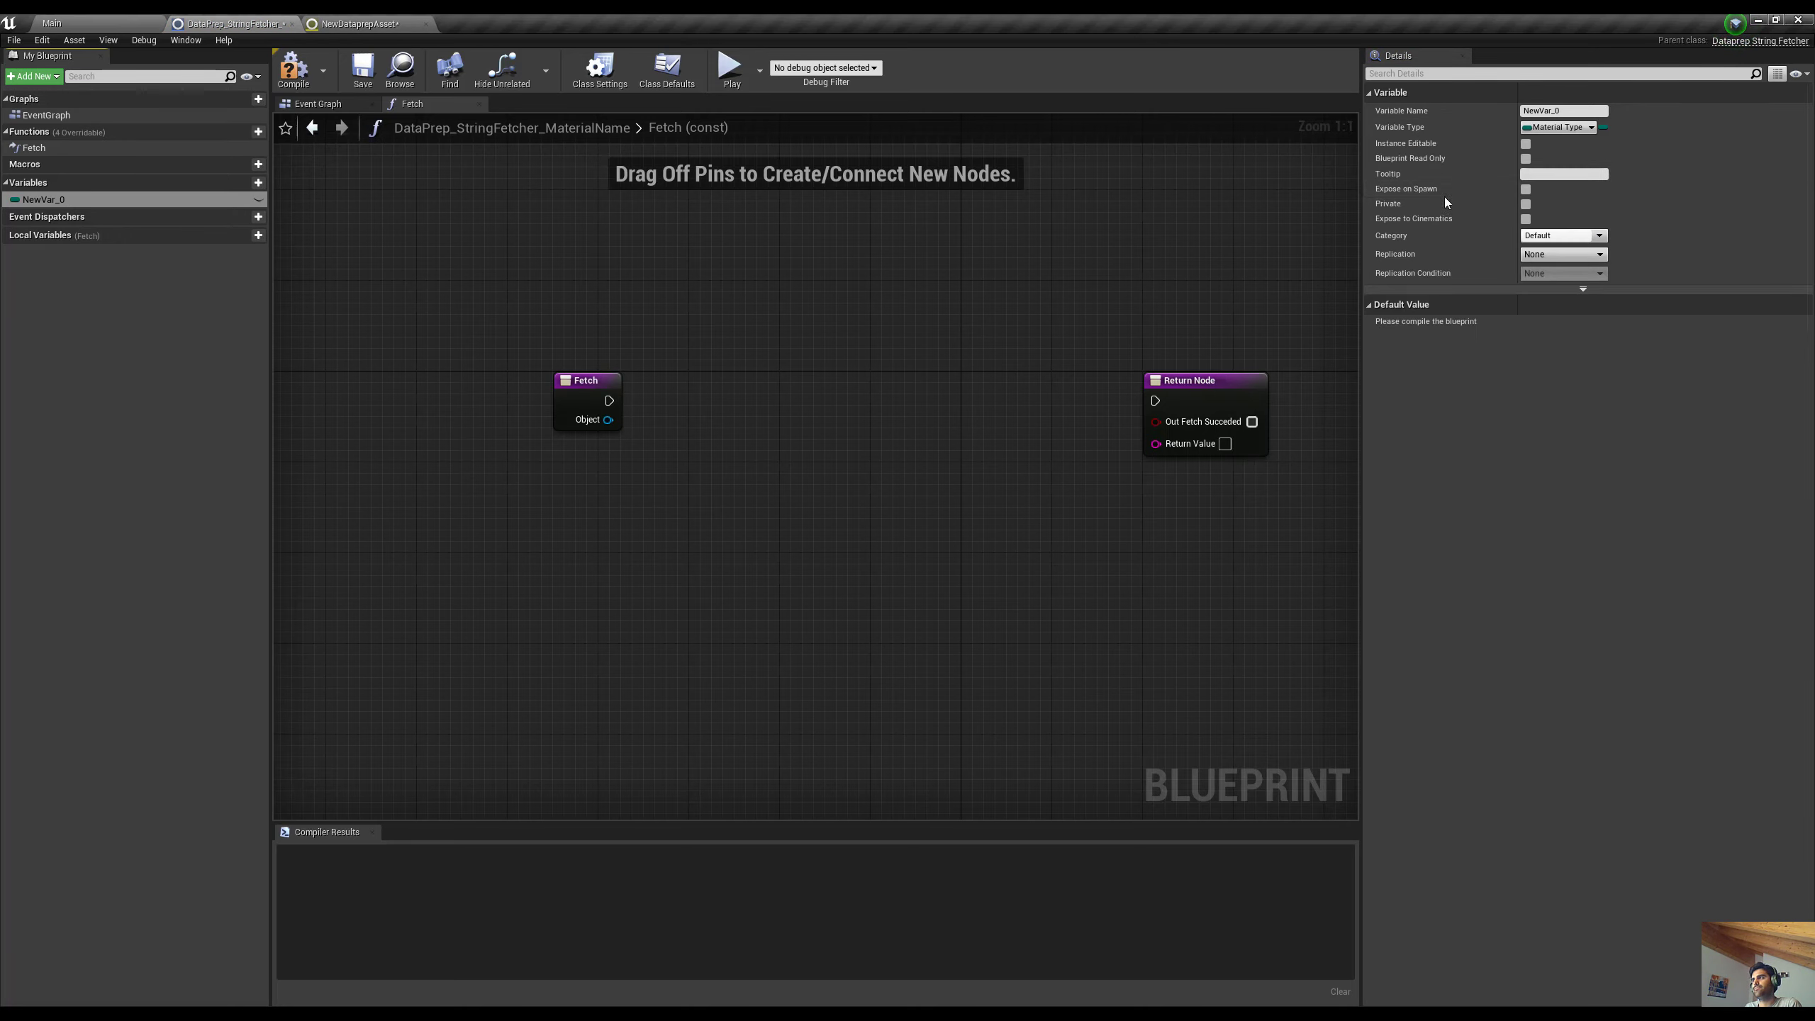
{"action": "left_click", "coordinate": [1536, 111]}
{"action": "type", "text": "Material Type"}
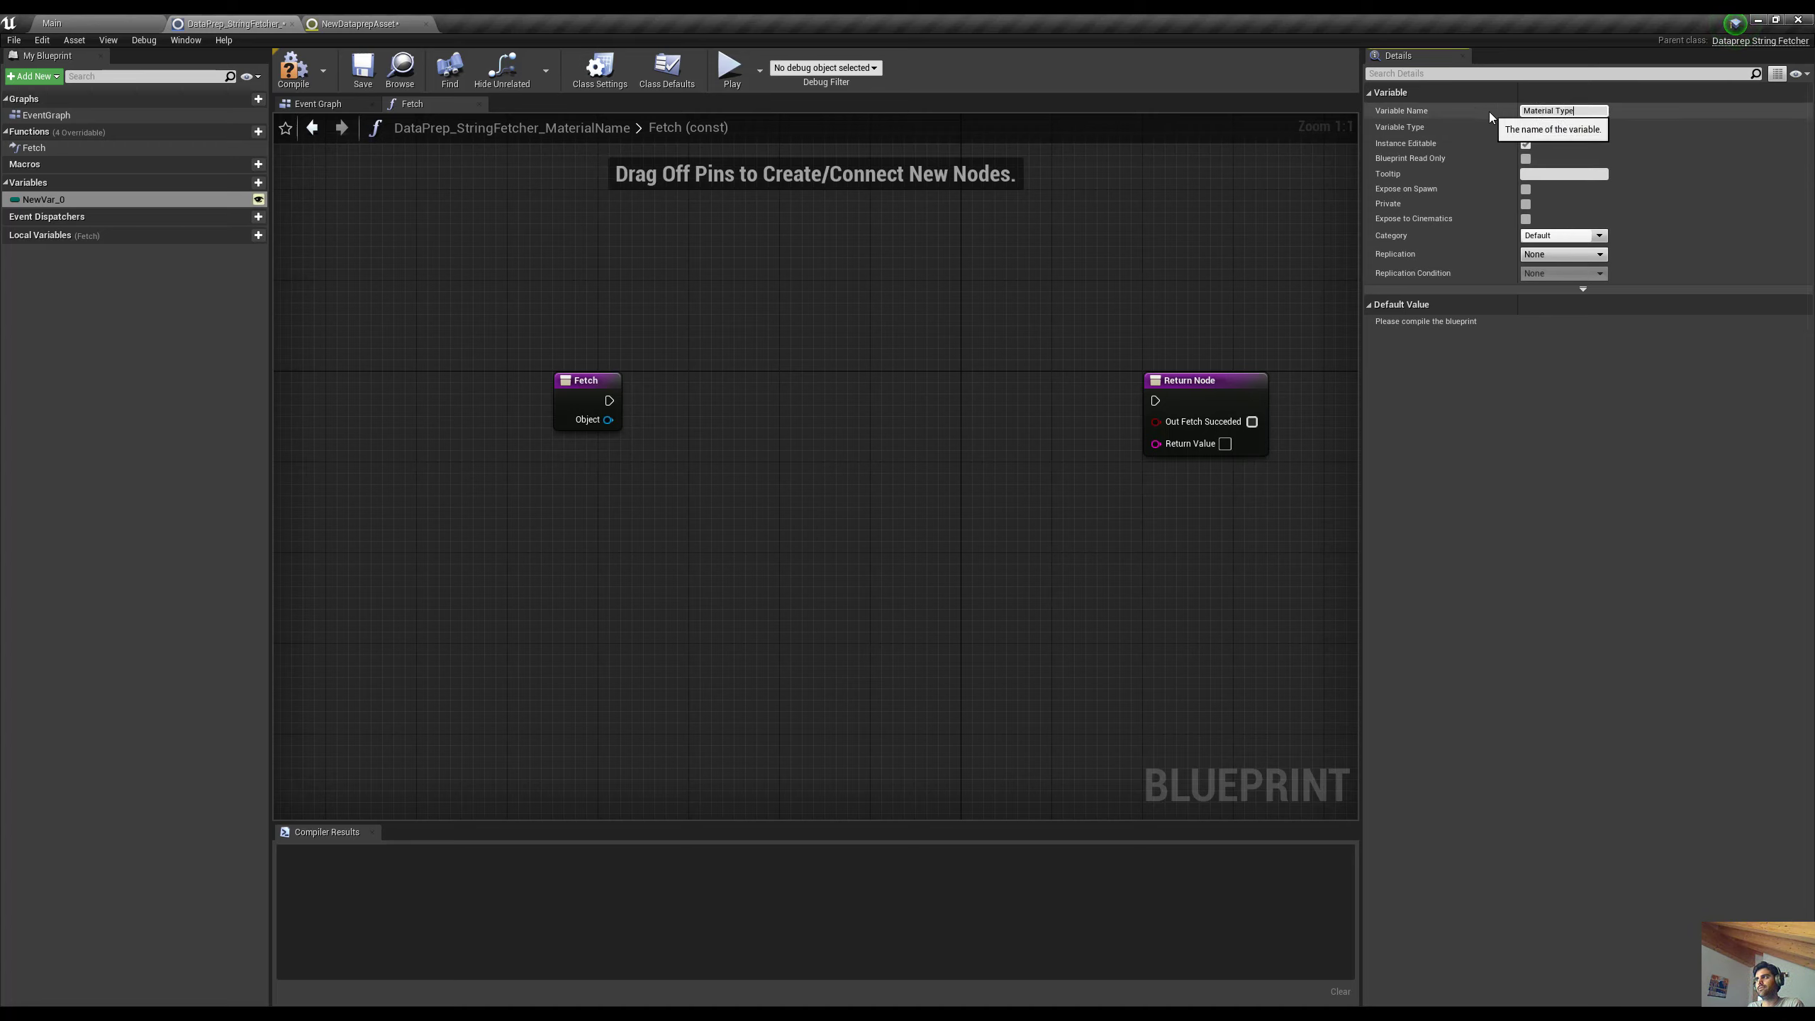
{"action": "key", "text": "Return"}
Place a Material Type getter in the Fetch graph and feed it into a new Switch on MaterialType node
{"action": "left_click_drag", "start_coordinate": [154, 200], "coordinate": [784, 562]}
{"action": "left_click", "coordinate": [507, 615]}
{"action": "type", "text": "switch"}
{"action": "key", "text": "Return"}
{"action": "left_click", "coordinate": [684, 631], "text": "ctrl"}
{"action": "left_click", "coordinate": [733, 631]}
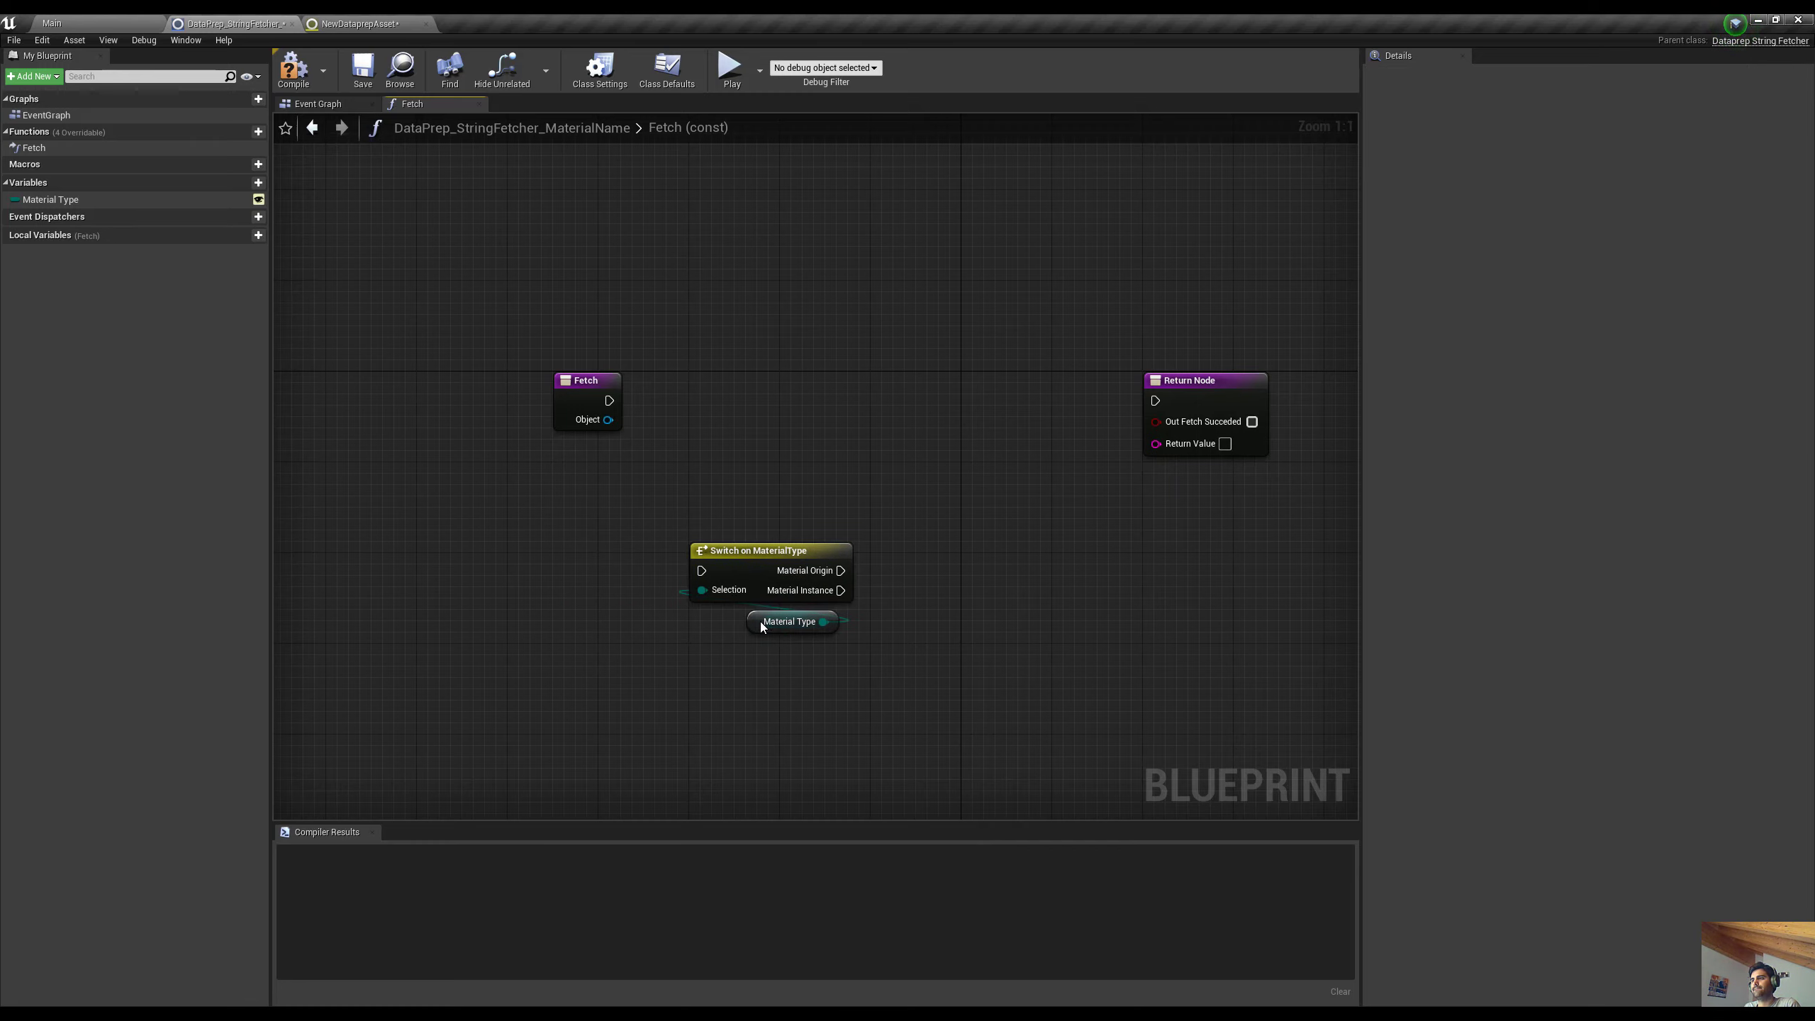
{"action": "mouse_move", "coordinate": [760, 624]}
{"action": "left_mouse_down"}
{"action": "mouse_move", "coordinate": [782, 631]}
{"action": "mouse_move", "coordinate": [766, 628]}
{"action": "left_mouse_up"}
{"action": "left_click", "coordinate": [777, 666]}
{"action": "right_click_drag", "start_coordinate": [709, 684], "coordinate": [630, 703]}
Move the Fetch node away from the switch and add a Cast To Material node from its Object output
{"action": "left_click_drag", "start_coordinate": [506, 398], "coordinate": [435, 316]}
{"action": "right_click_drag", "start_coordinate": [468, 373], "coordinate": [505, 361]}
{"action": "left_click_drag", "start_coordinate": [497, 348], "coordinate": [658, 368]}
{"action": "type", "text": "cast to"}
{"action": "key", "text": "Up"}
{"action": "key", "text": "Up"}
{"action": "key", "text": "Up"}
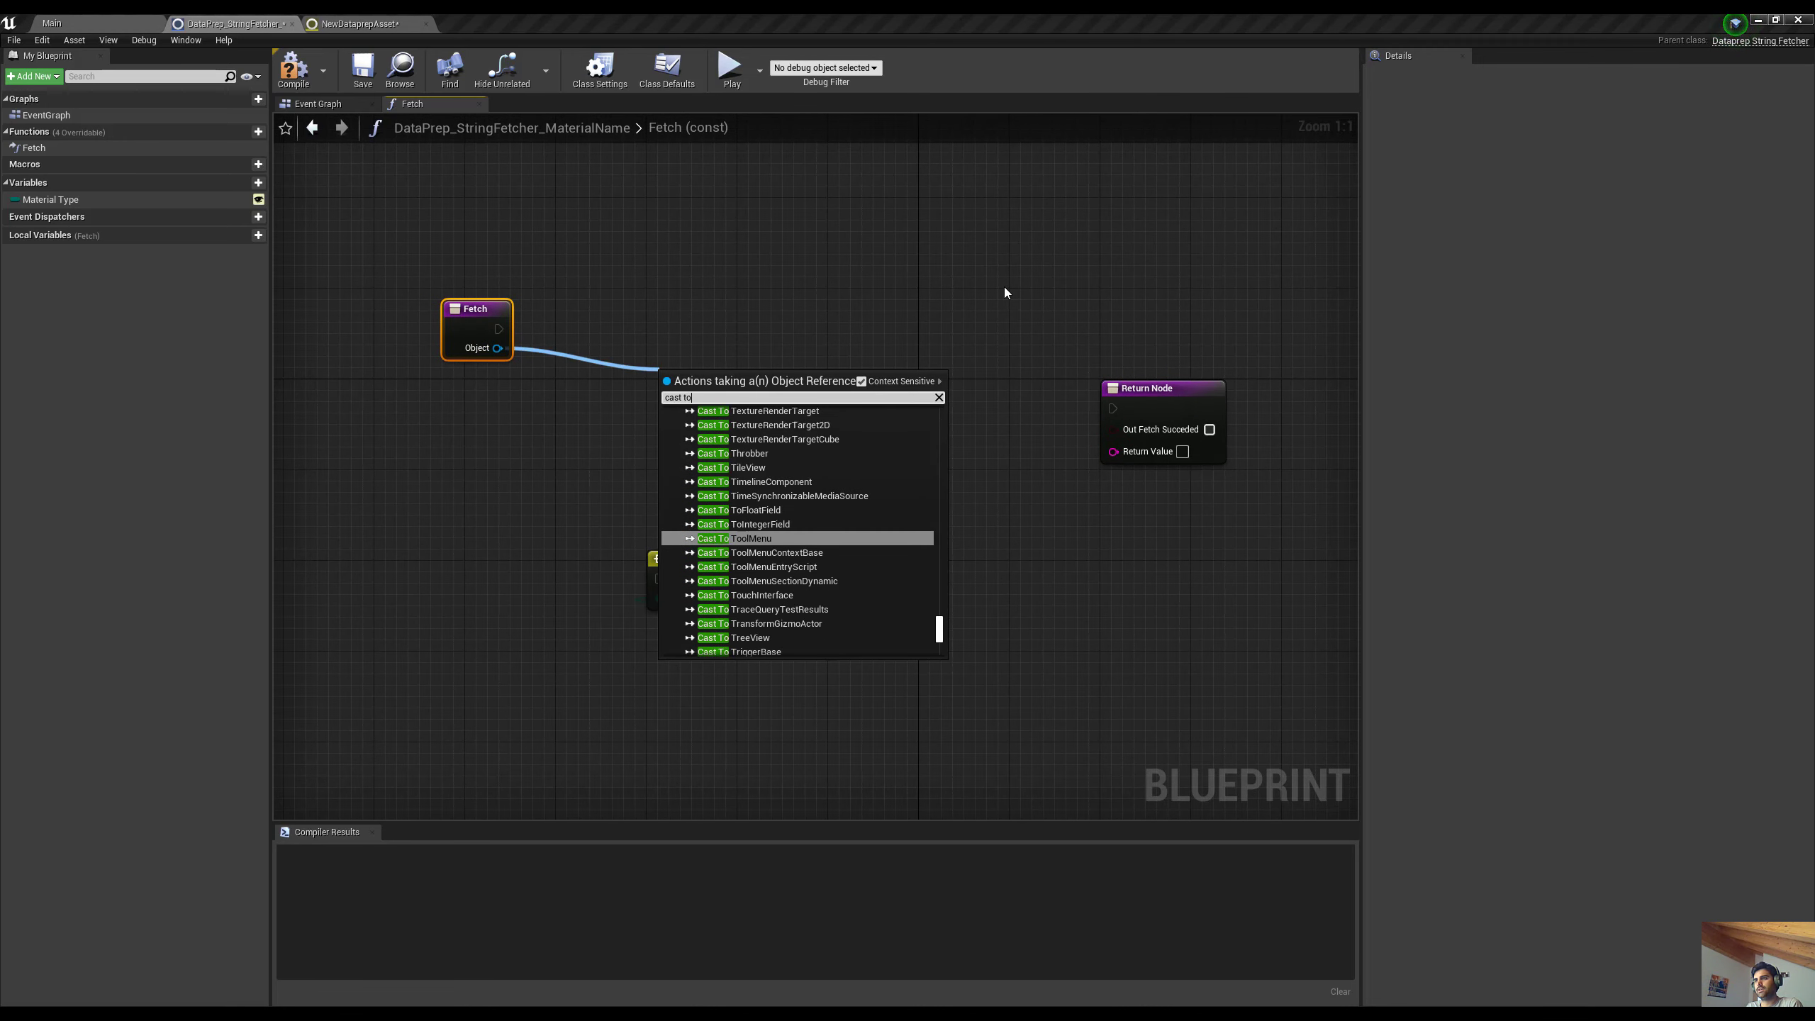
{"action": "type", "text": "material"}
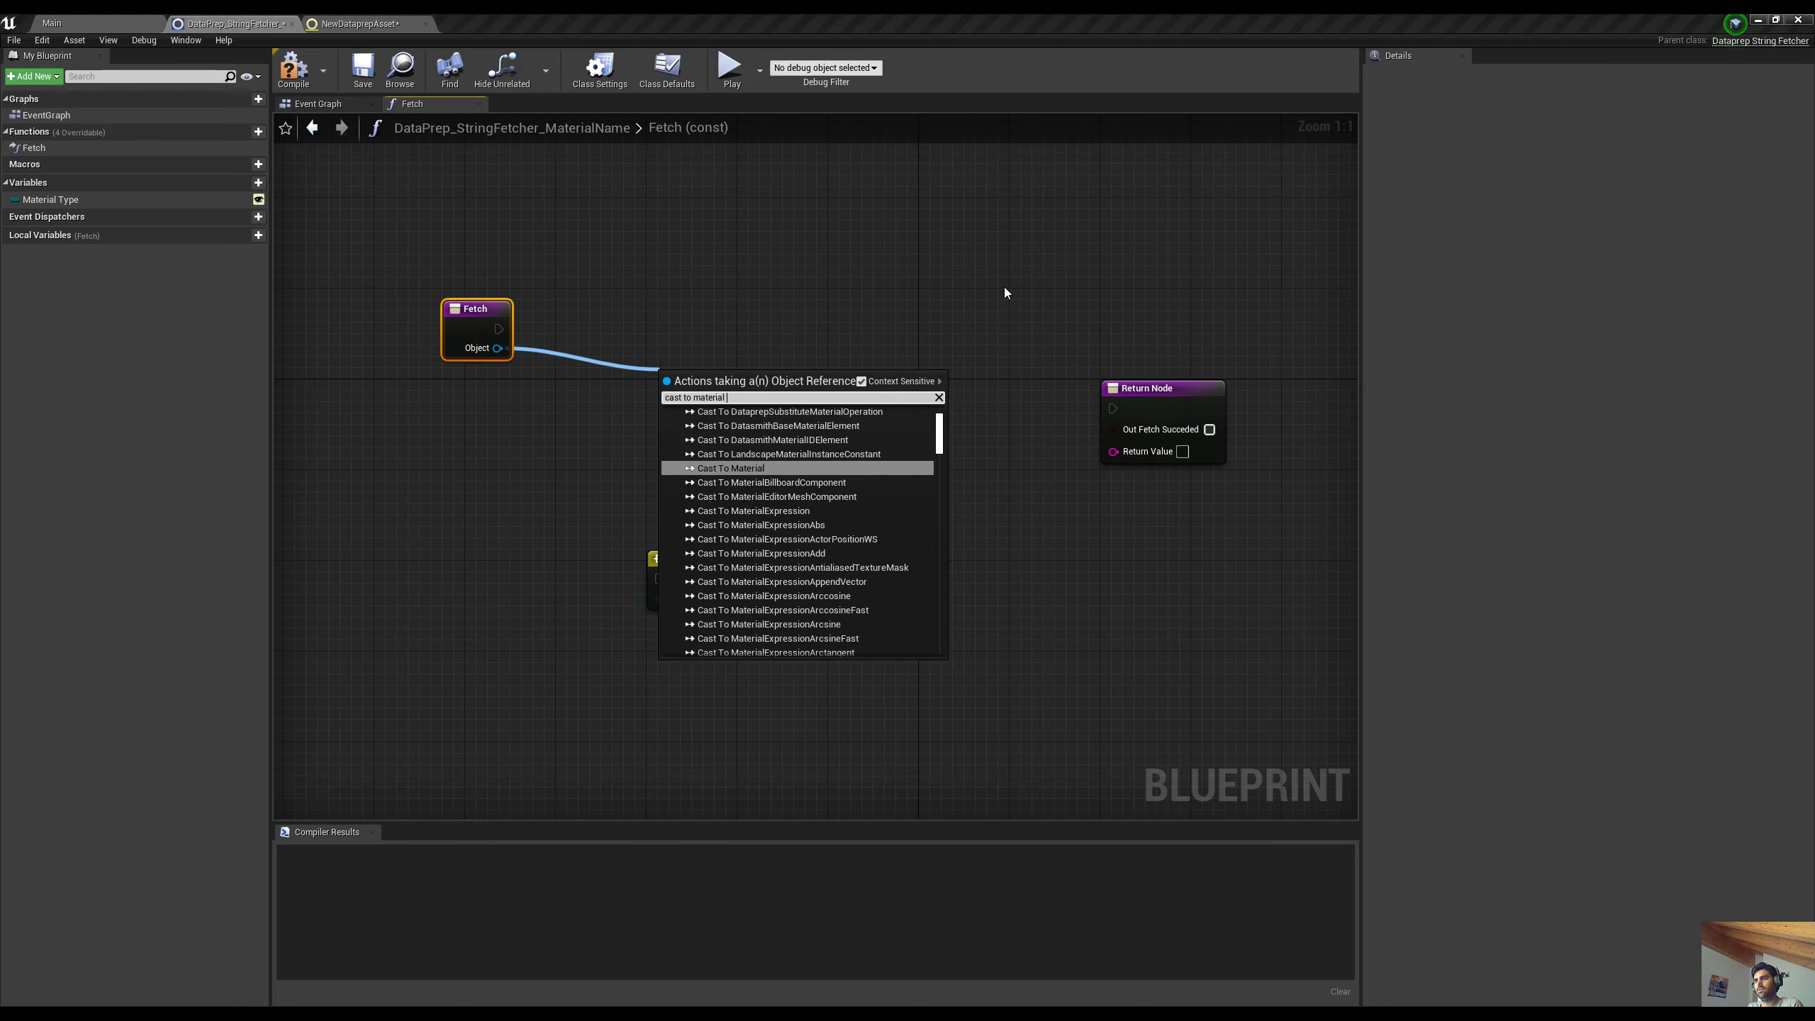
{"action": "key", "text": "Return"}
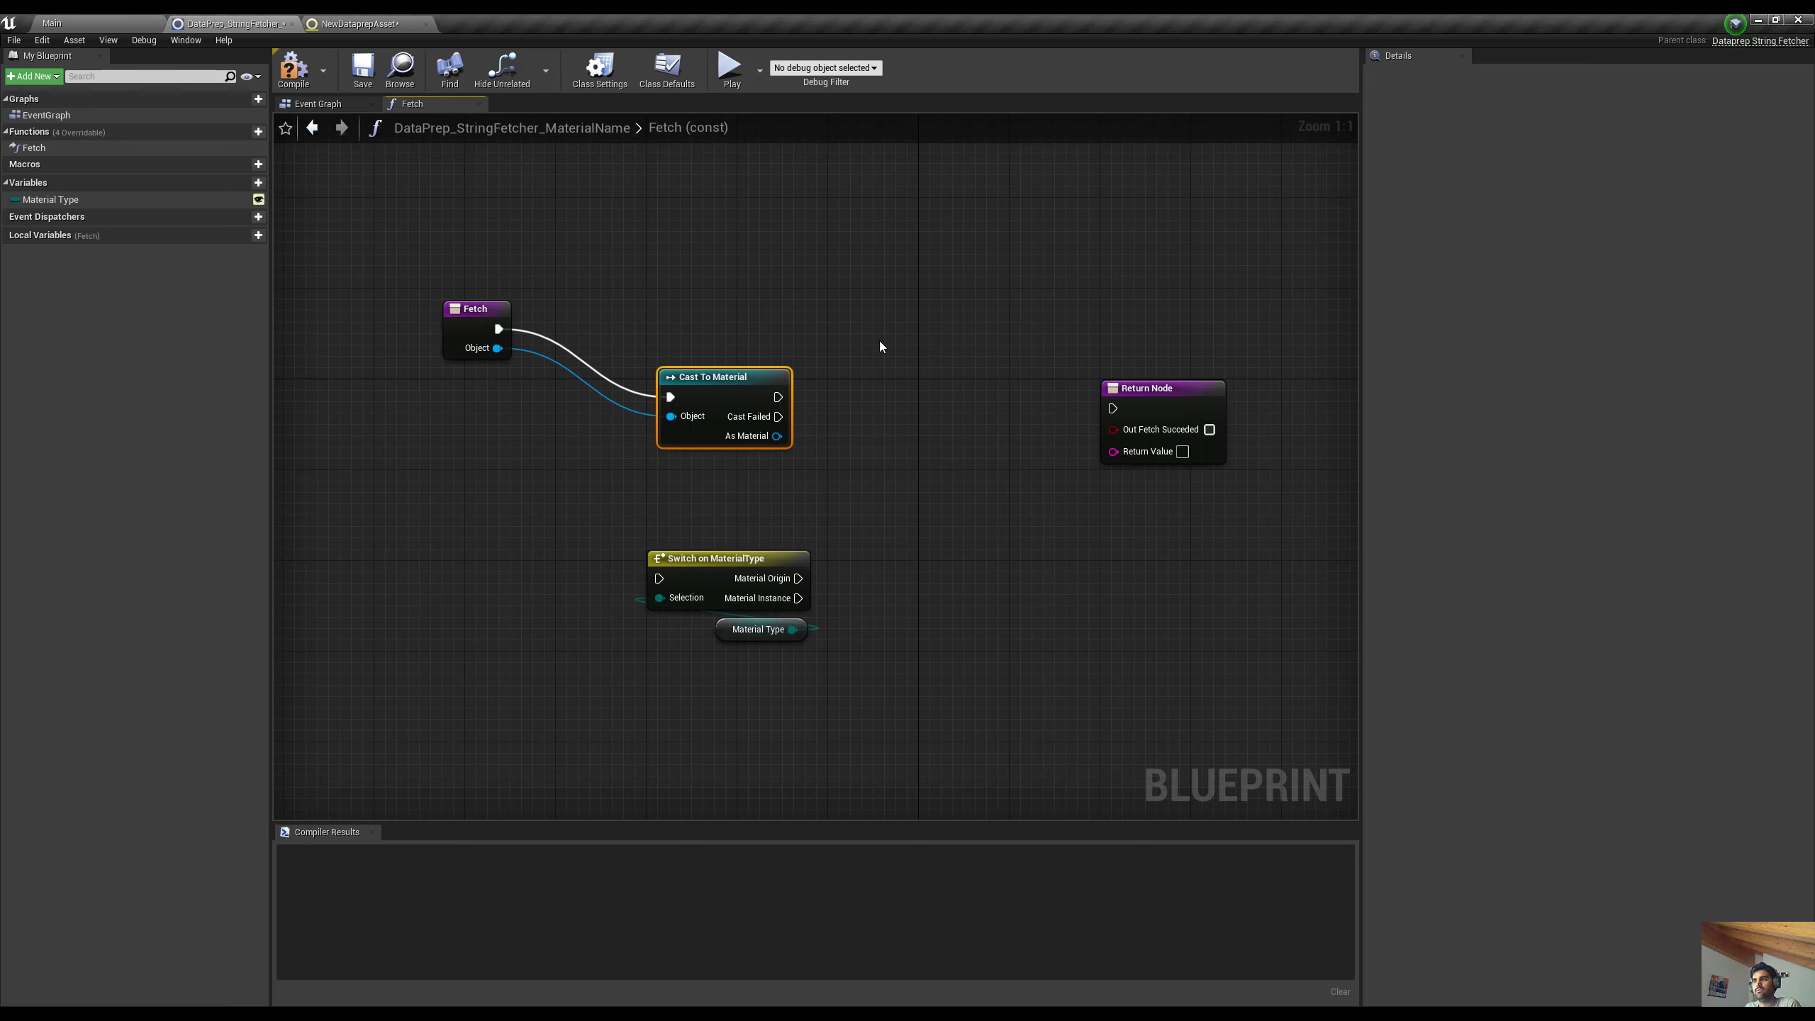
Add a Cast To MaterialInstance node from Fetch's Object output and place it below Cast To Material
{"action": "left_click_drag", "start_coordinate": [707, 370], "coordinate": [702, 366]}
{"action": "left_click_drag", "start_coordinate": [497, 349], "coordinate": [666, 512]}
{"action": "type", "text": "cast to"}
{"action": "type", "text": "material instance"}
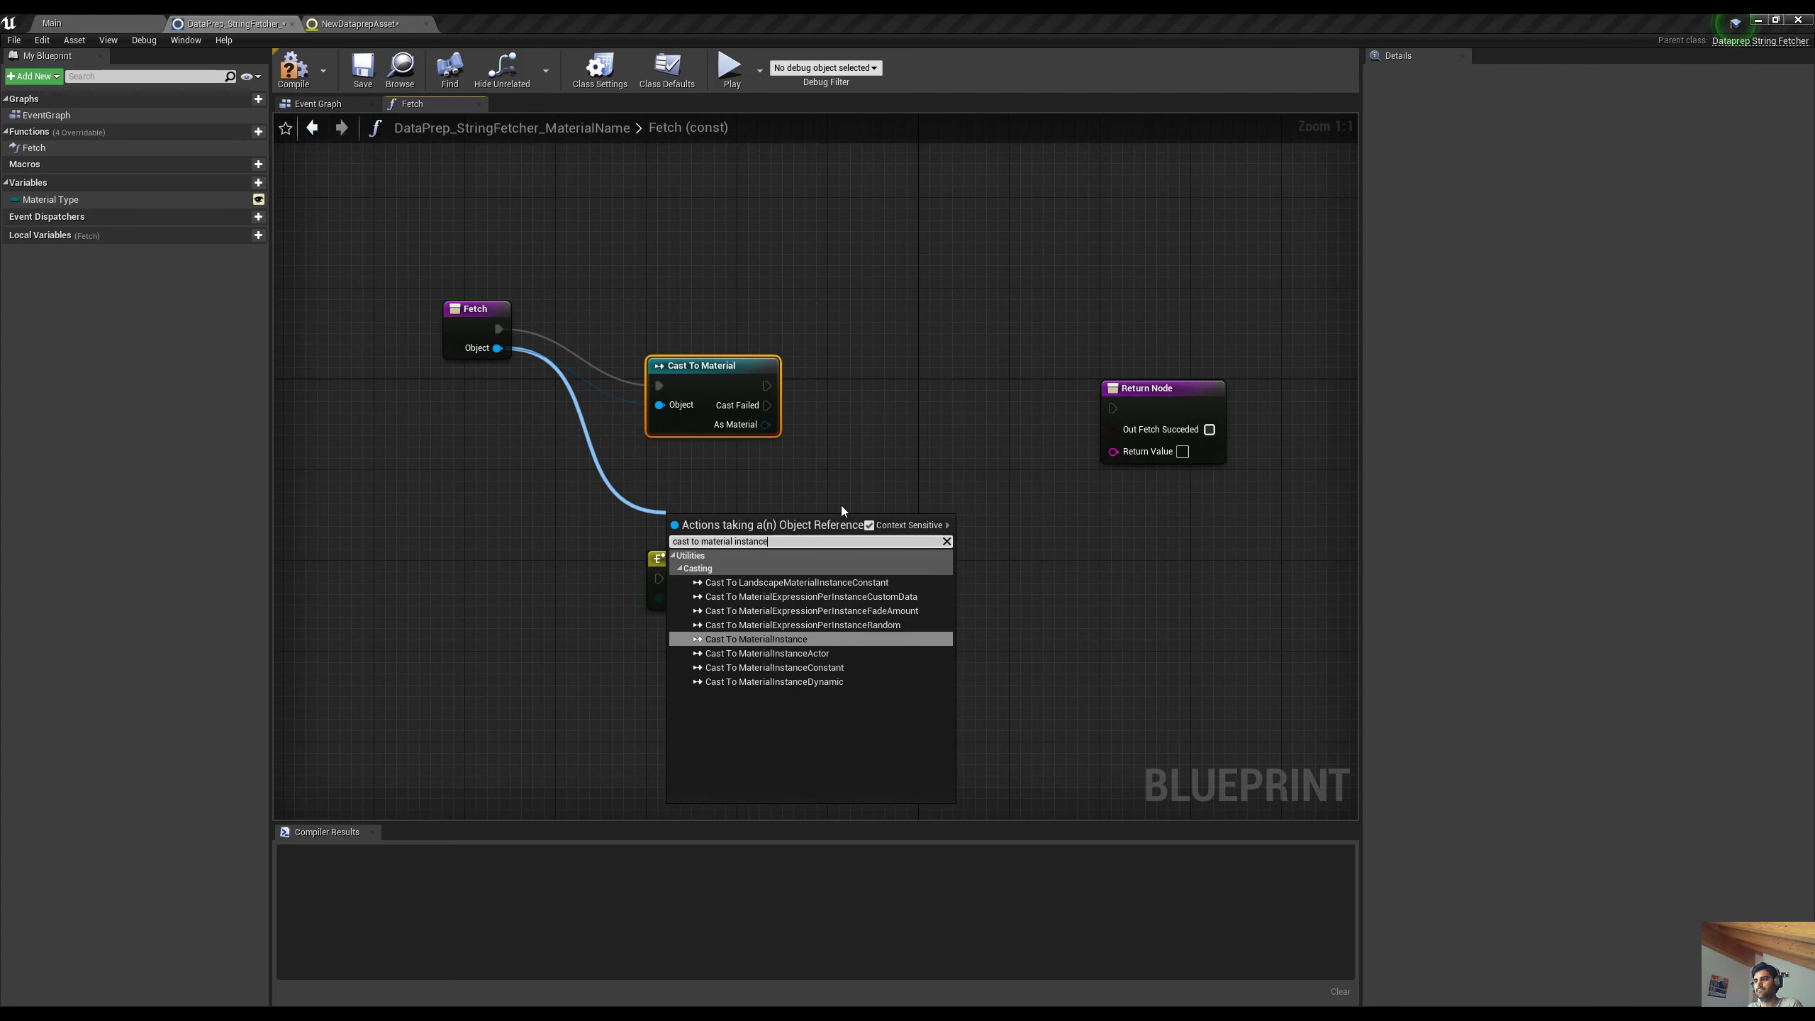
{"action": "key", "text": "Return"}
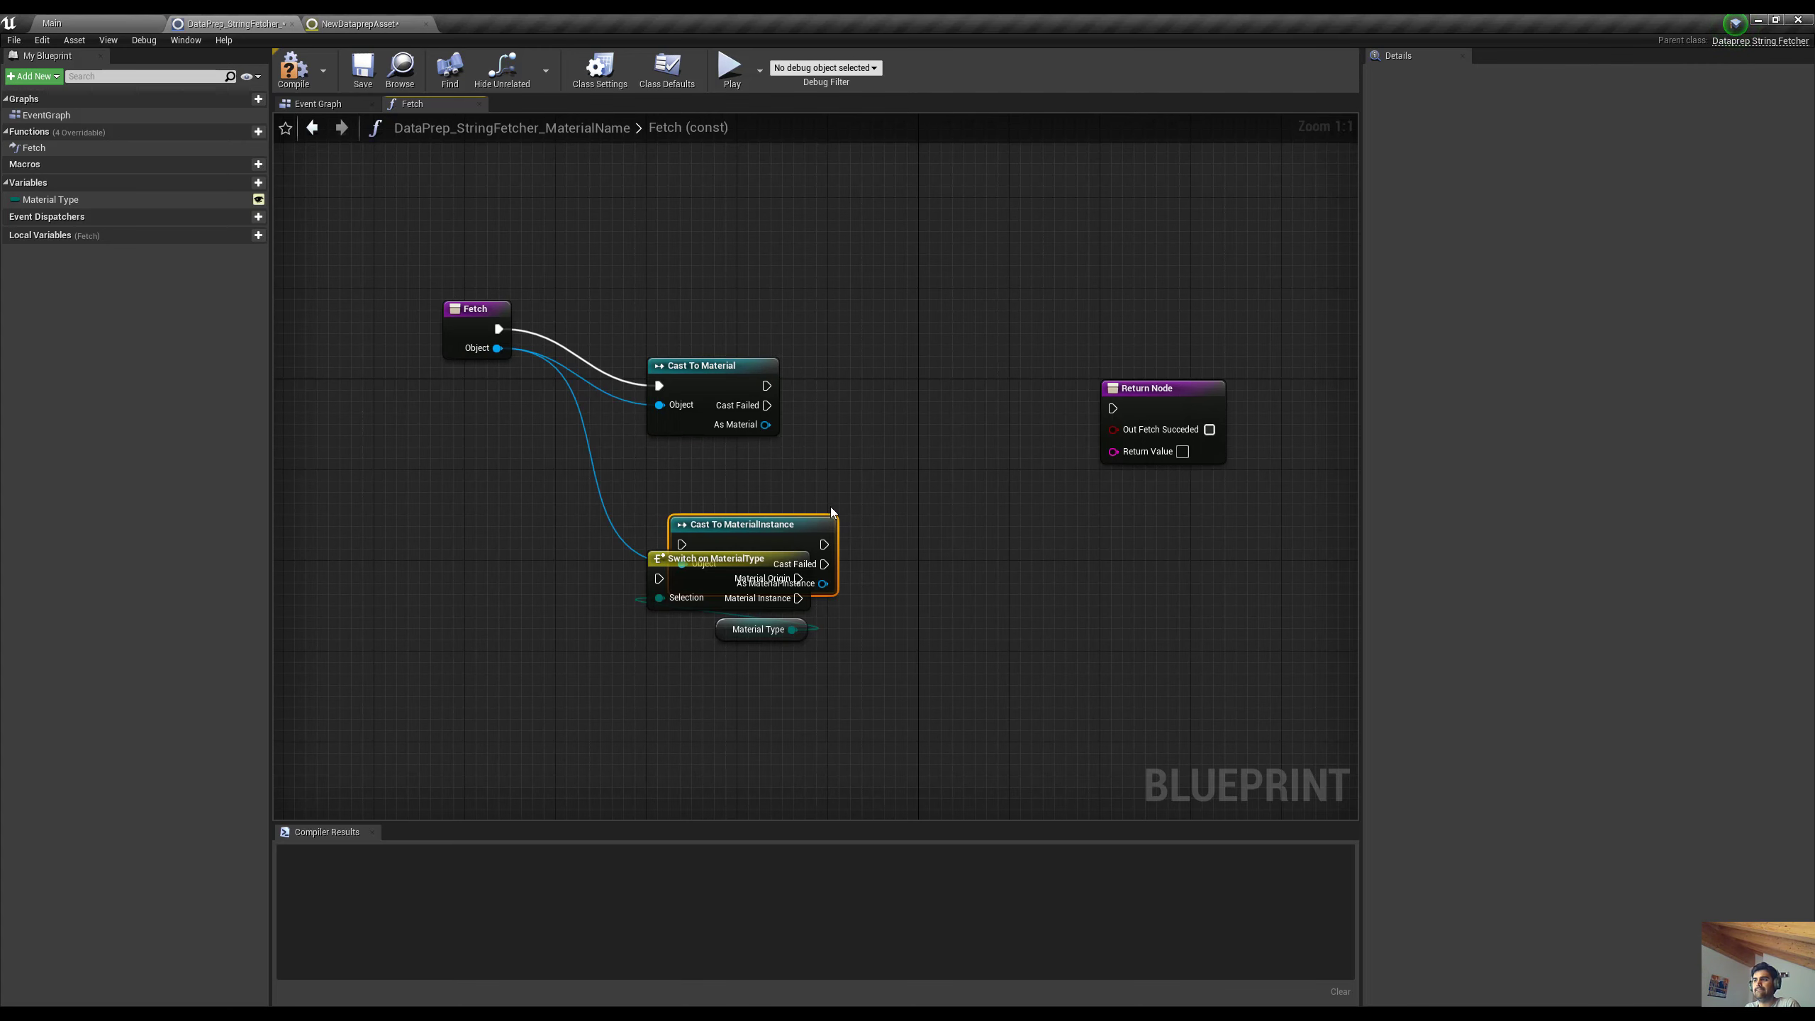
{"action": "left_click_drag", "start_coordinate": [771, 520], "coordinate": [760, 456]}
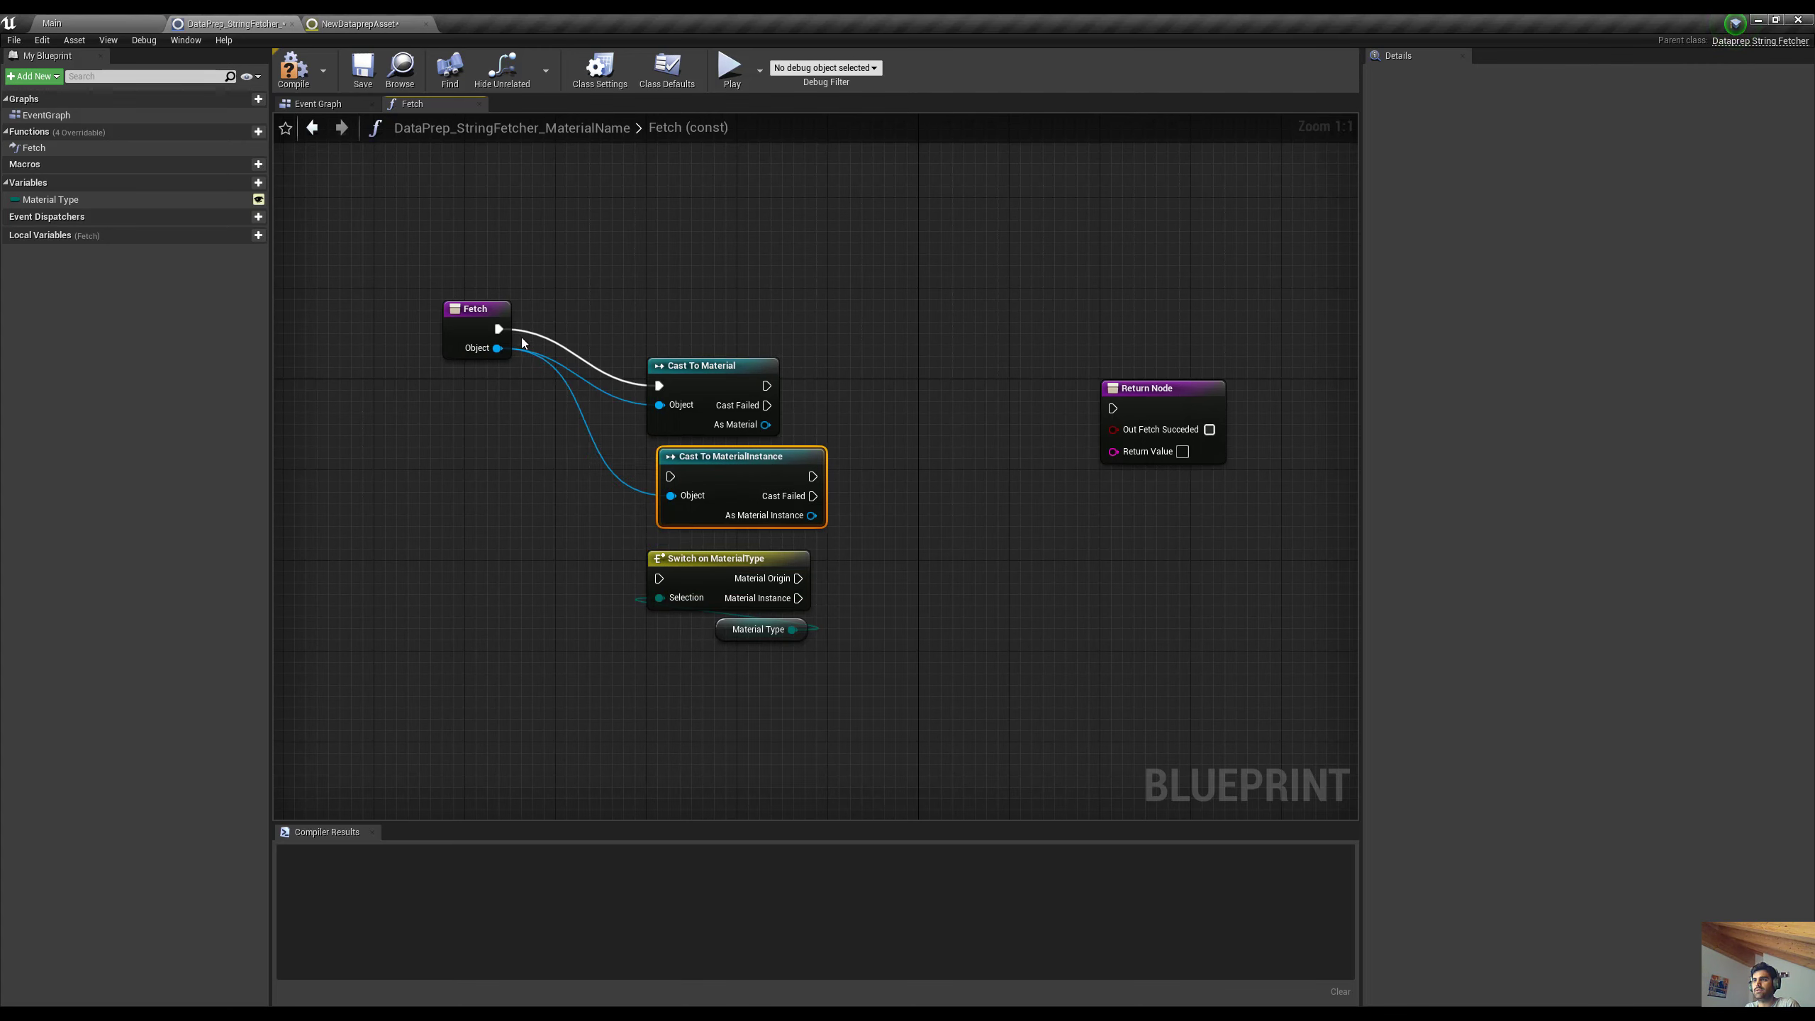
Disconnect Fetch's execution wire from Cast To Material and space out the two cast nodes and the Return Node
{"action": "left_click", "coordinate": [661, 381], "text": "alt"}
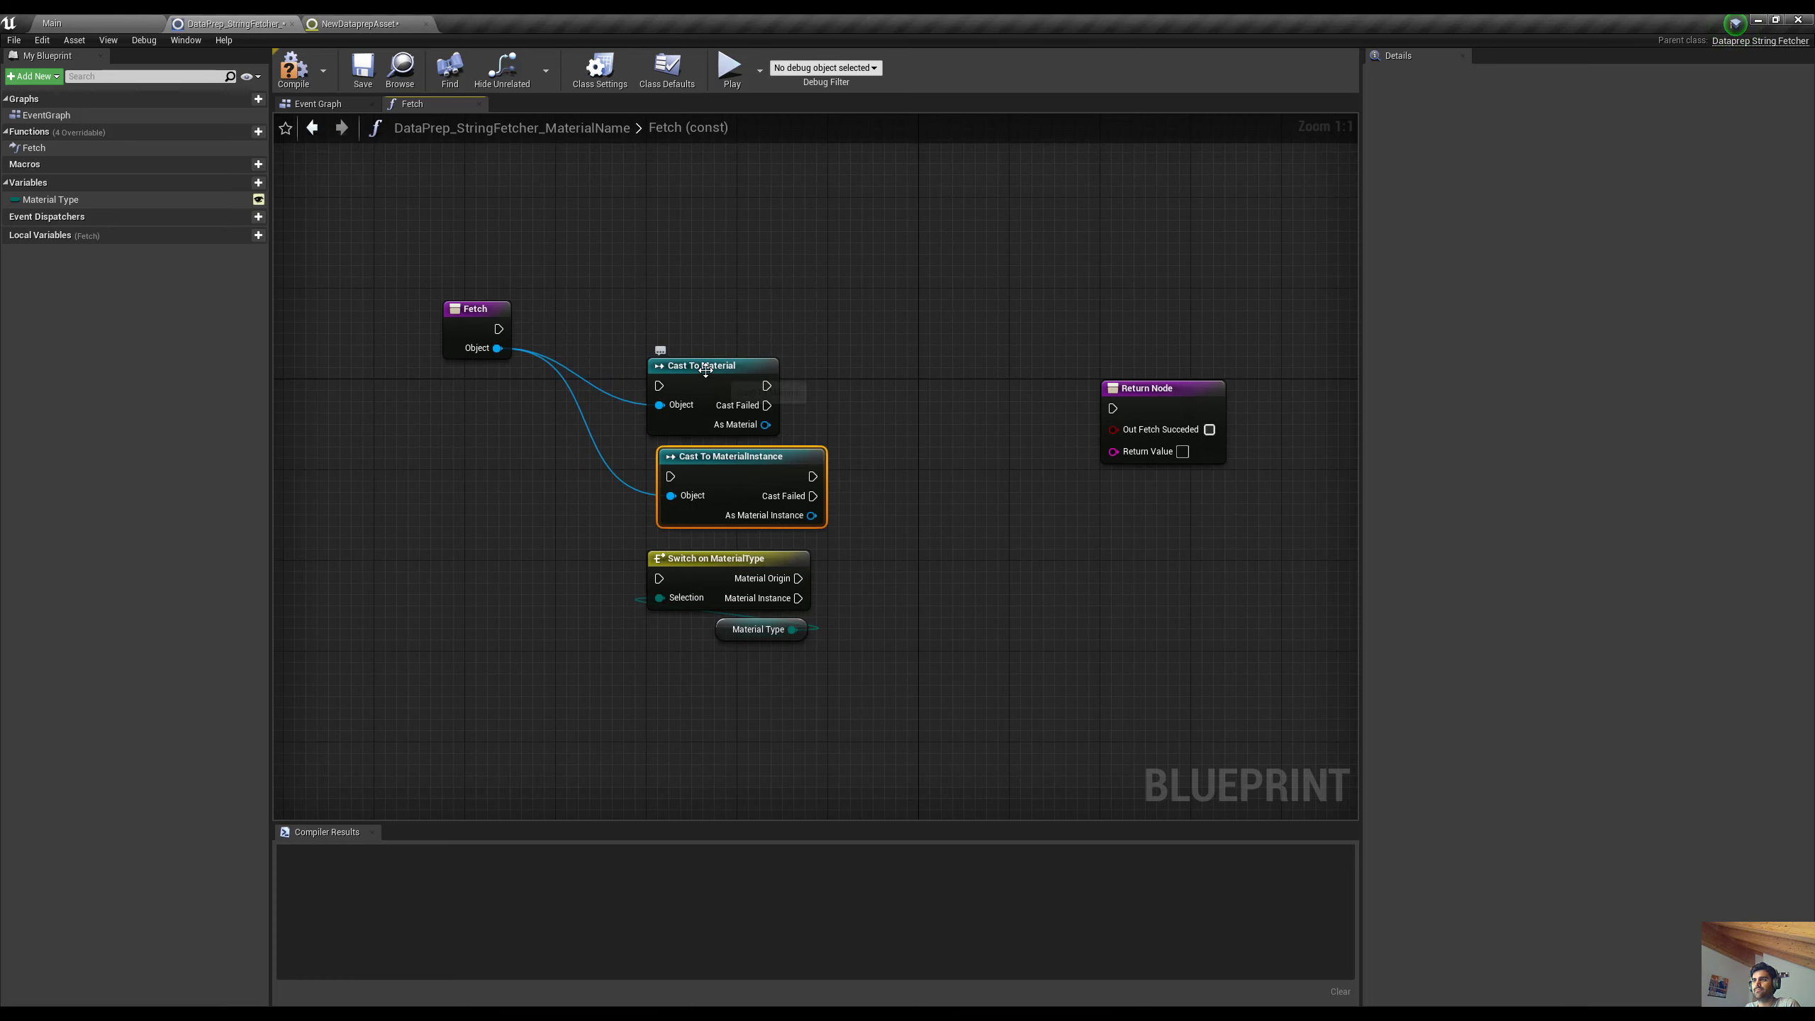
{"action": "left_click_drag", "start_coordinate": [705, 368], "coordinate": [739, 323]}
{"action": "mouse_move", "coordinate": [690, 476]}
{"action": "left_mouse_down"}
{"action": "mouse_move", "coordinate": [711, 441]}
{"action": "mouse_move", "coordinate": [688, 440]}
{"action": "left_mouse_up"}
{"action": "right_click_drag", "start_coordinate": [1025, 538], "coordinate": [933, 572]}
{"action": "left_click", "coordinate": [1058, 424]}
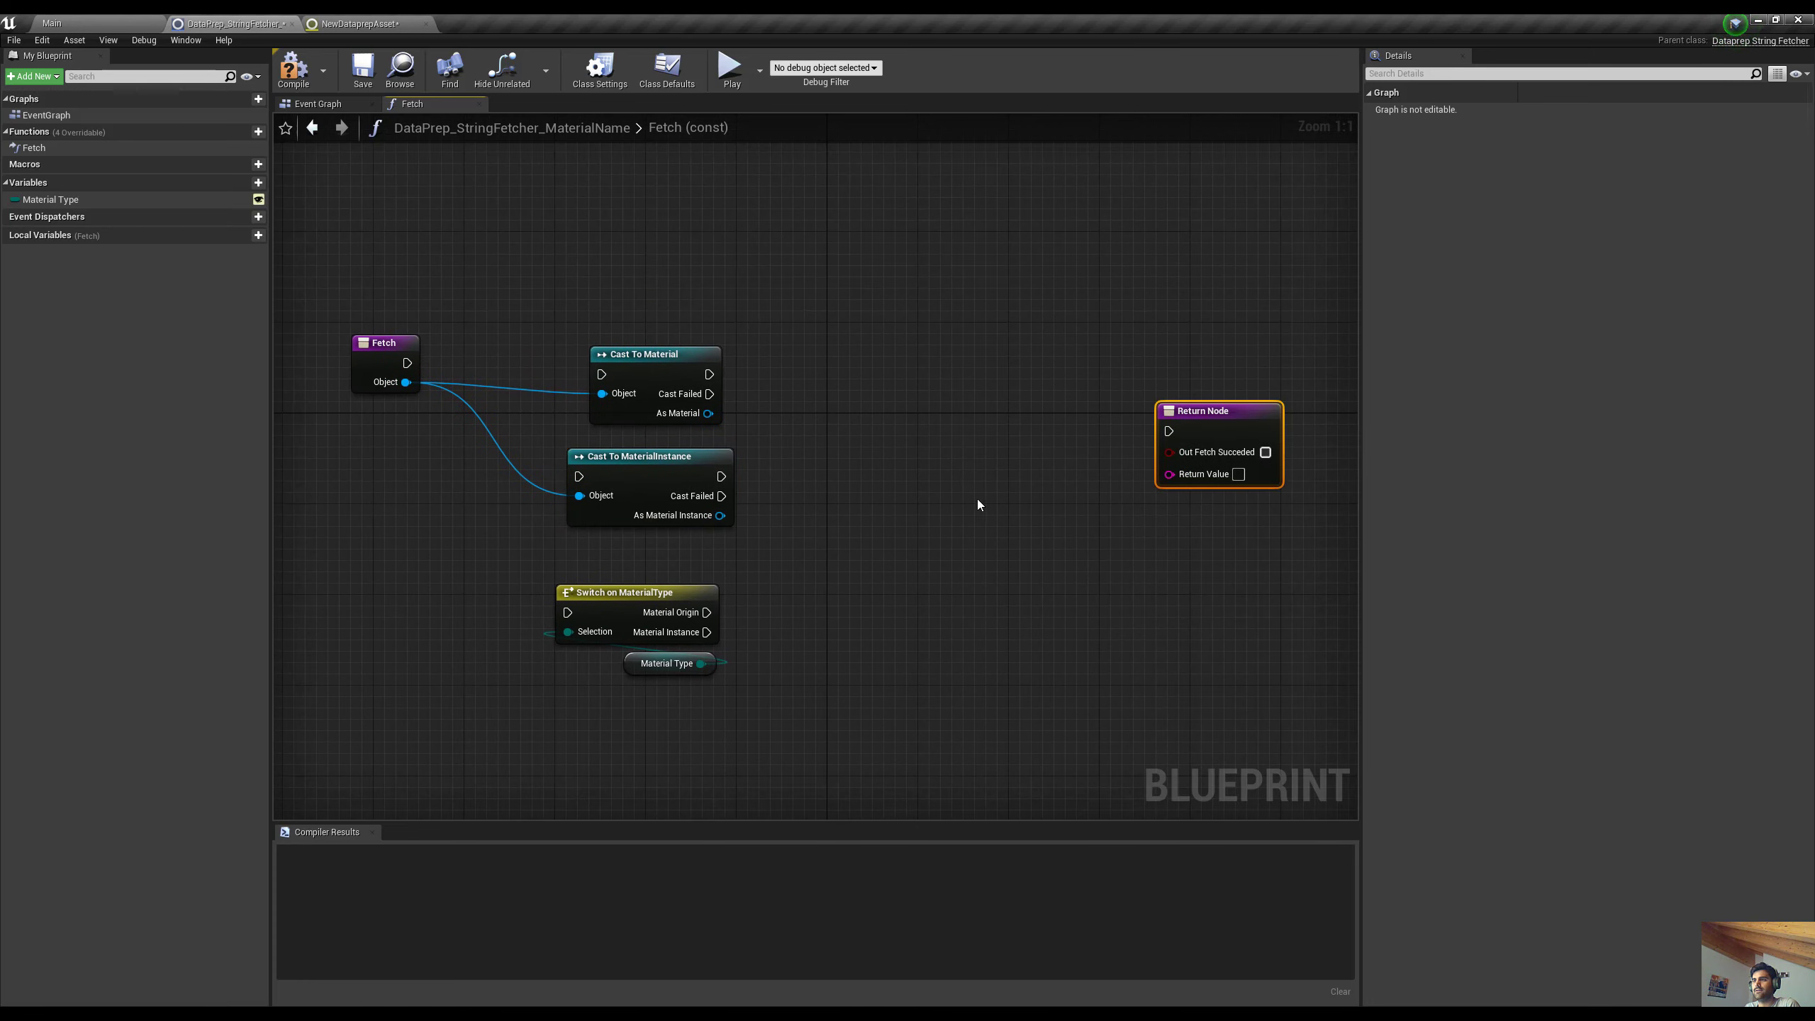
{"action": "scroll", "coordinate": [977, 499], "scroll_direction": "down", "scroll_amount": 2}
{"action": "left_click_drag", "start_coordinate": [1132, 433], "coordinate": [1158, 433]}
{"action": "right_click_drag", "start_coordinate": [987, 519], "coordinate": [1013, 491]}
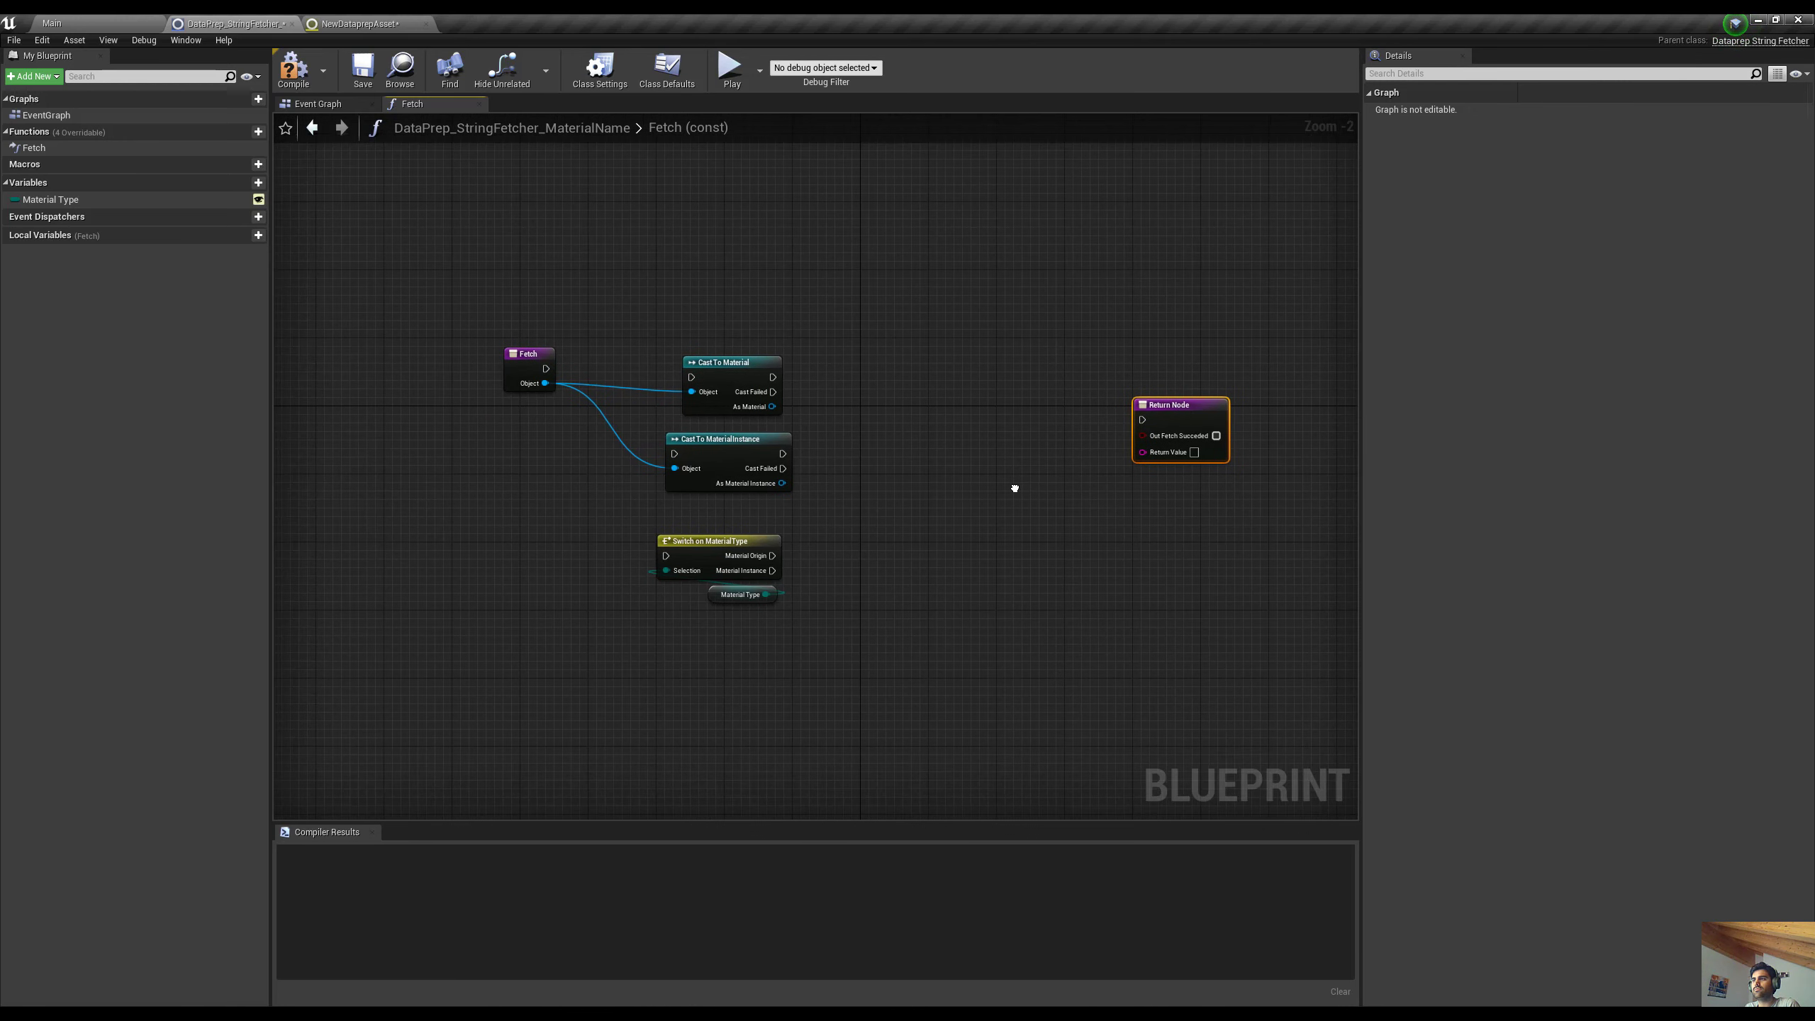
Connect Fetch's execution output to the Switch on MaterialType node and move Fetch farther from the casts
{"action": "scroll", "coordinate": [883, 508], "scroll_direction": "up", "scroll_amount": 1}
{"action": "right_click_drag", "start_coordinate": [785, 585], "coordinate": [824, 591]}
{"action": "left_click_drag", "start_coordinate": [733, 640], "coordinate": [722, 566]}
{"action": "left_click_drag", "start_coordinate": [528, 352], "coordinate": [435, 377]}
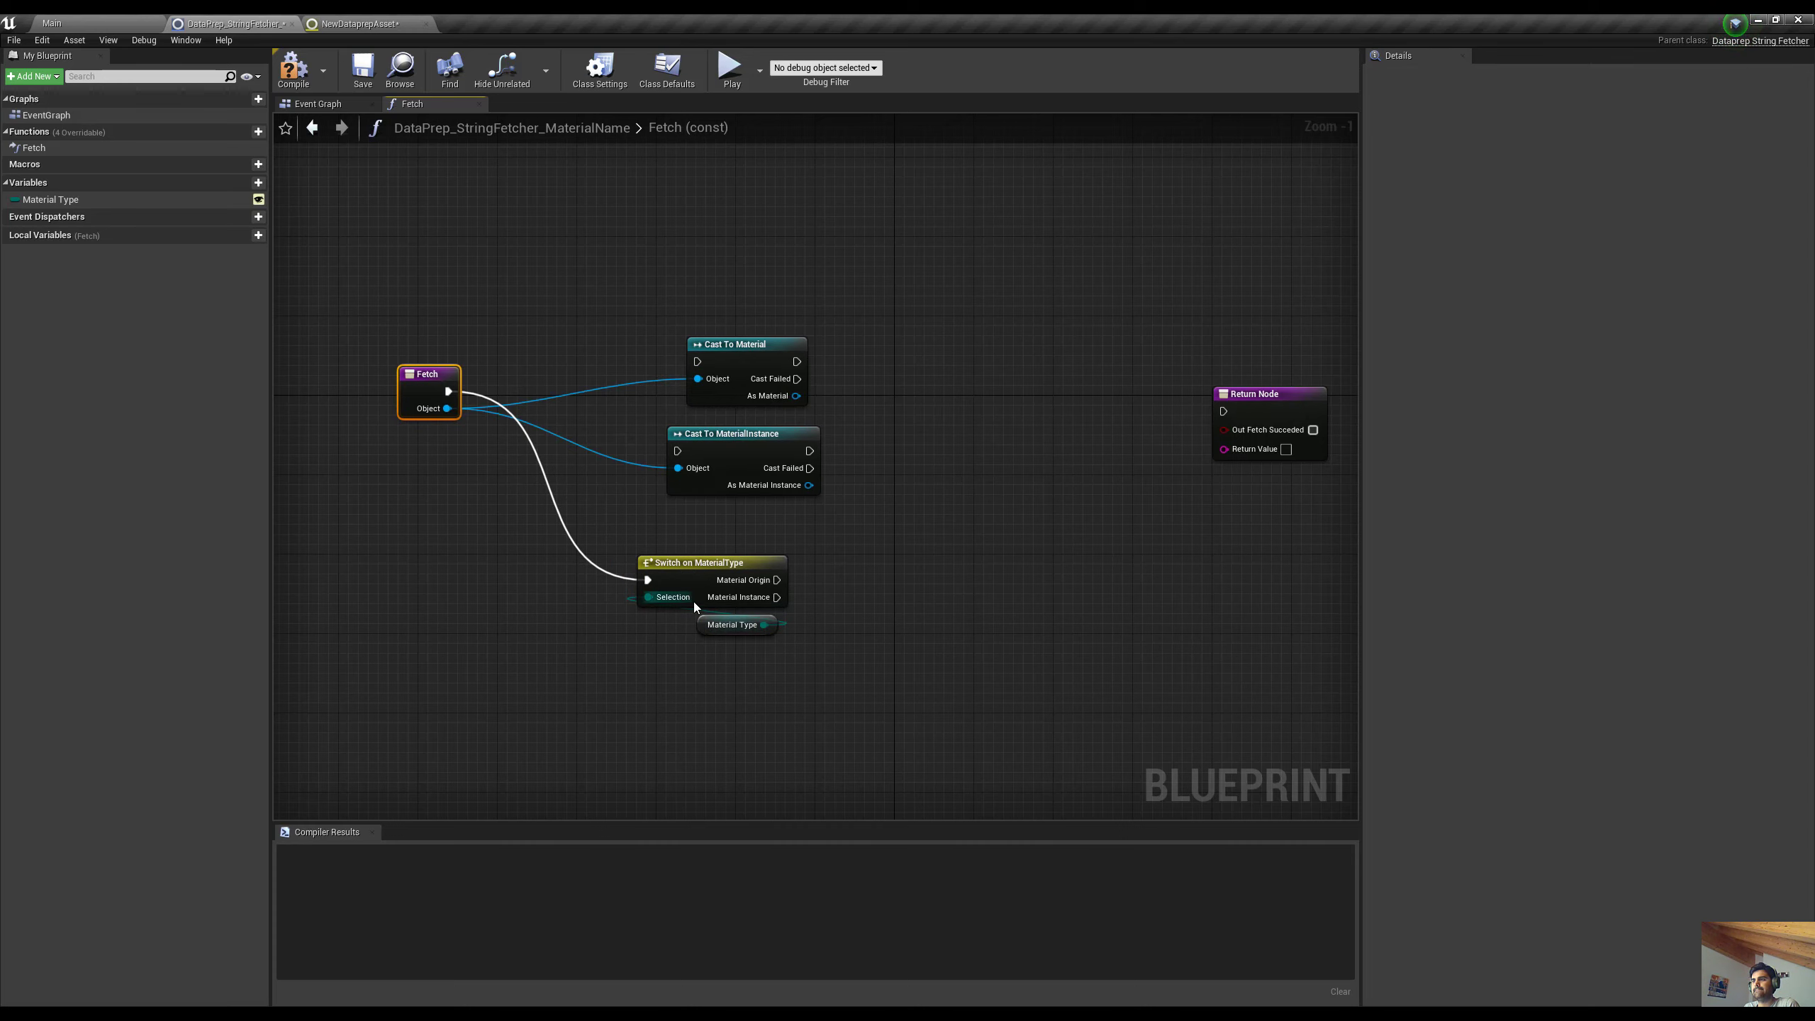
Rearrange the graph so the material type switch and its getter sit above the two cast nodes
{"action": "left_click_drag", "start_coordinate": [758, 660], "coordinate": [741, 574]}
{"action": "left_click_drag", "start_coordinate": [742, 572], "coordinate": [615, 236]}
{"action": "left_click_drag", "start_coordinate": [694, 571], "coordinate": [848, 306]}
{"action": "left_click_drag", "start_coordinate": [752, 365], "coordinate": [643, 434]}
{"action": "left_click_drag", "start_coordinate": [425, 374], "coordinate": [671, 282]}
{"action": "right_click_drag", "start_coordinate": [775, 437], "coordinate": [682, 477]}
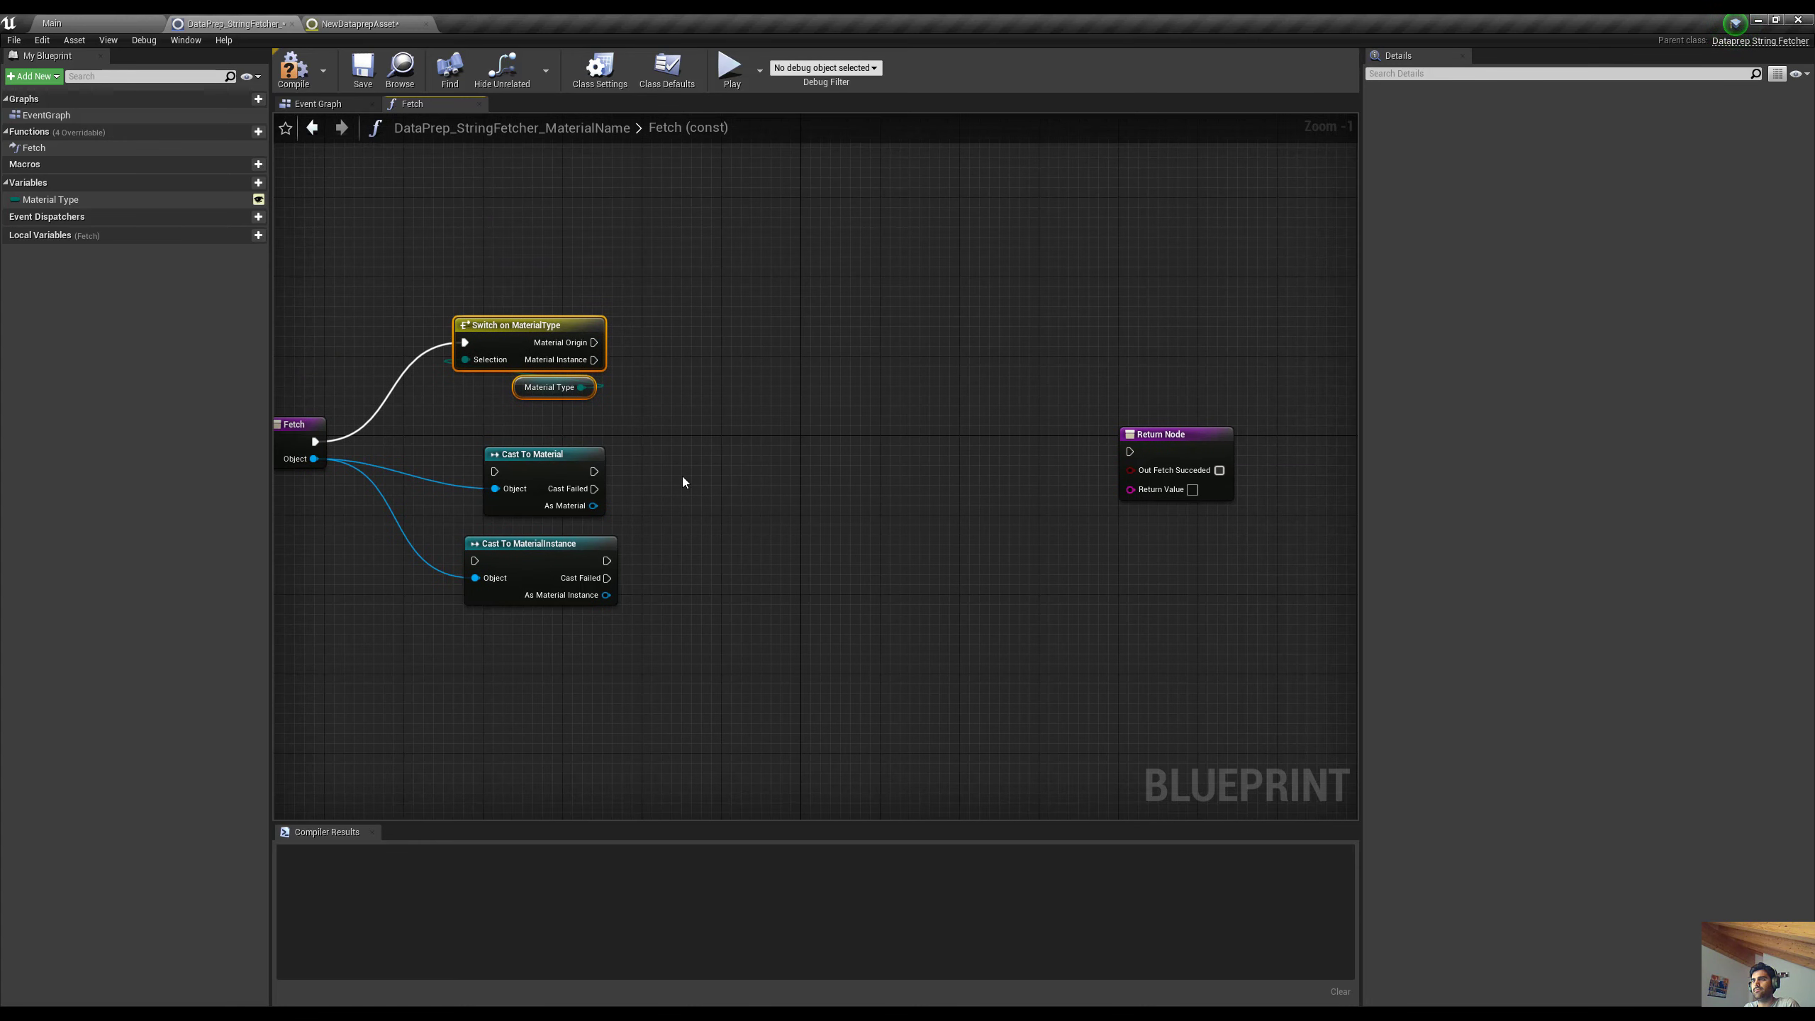
{"action": "left_click_drag", "start_coordinate": [519, 639], "coordinate": [617, 474]}
{"action": "right_click_drag", "start_coordinate": [641, 464], "coordinate": [698, 451]}
{"action": "left_click", "coordinate": [697, 449]}
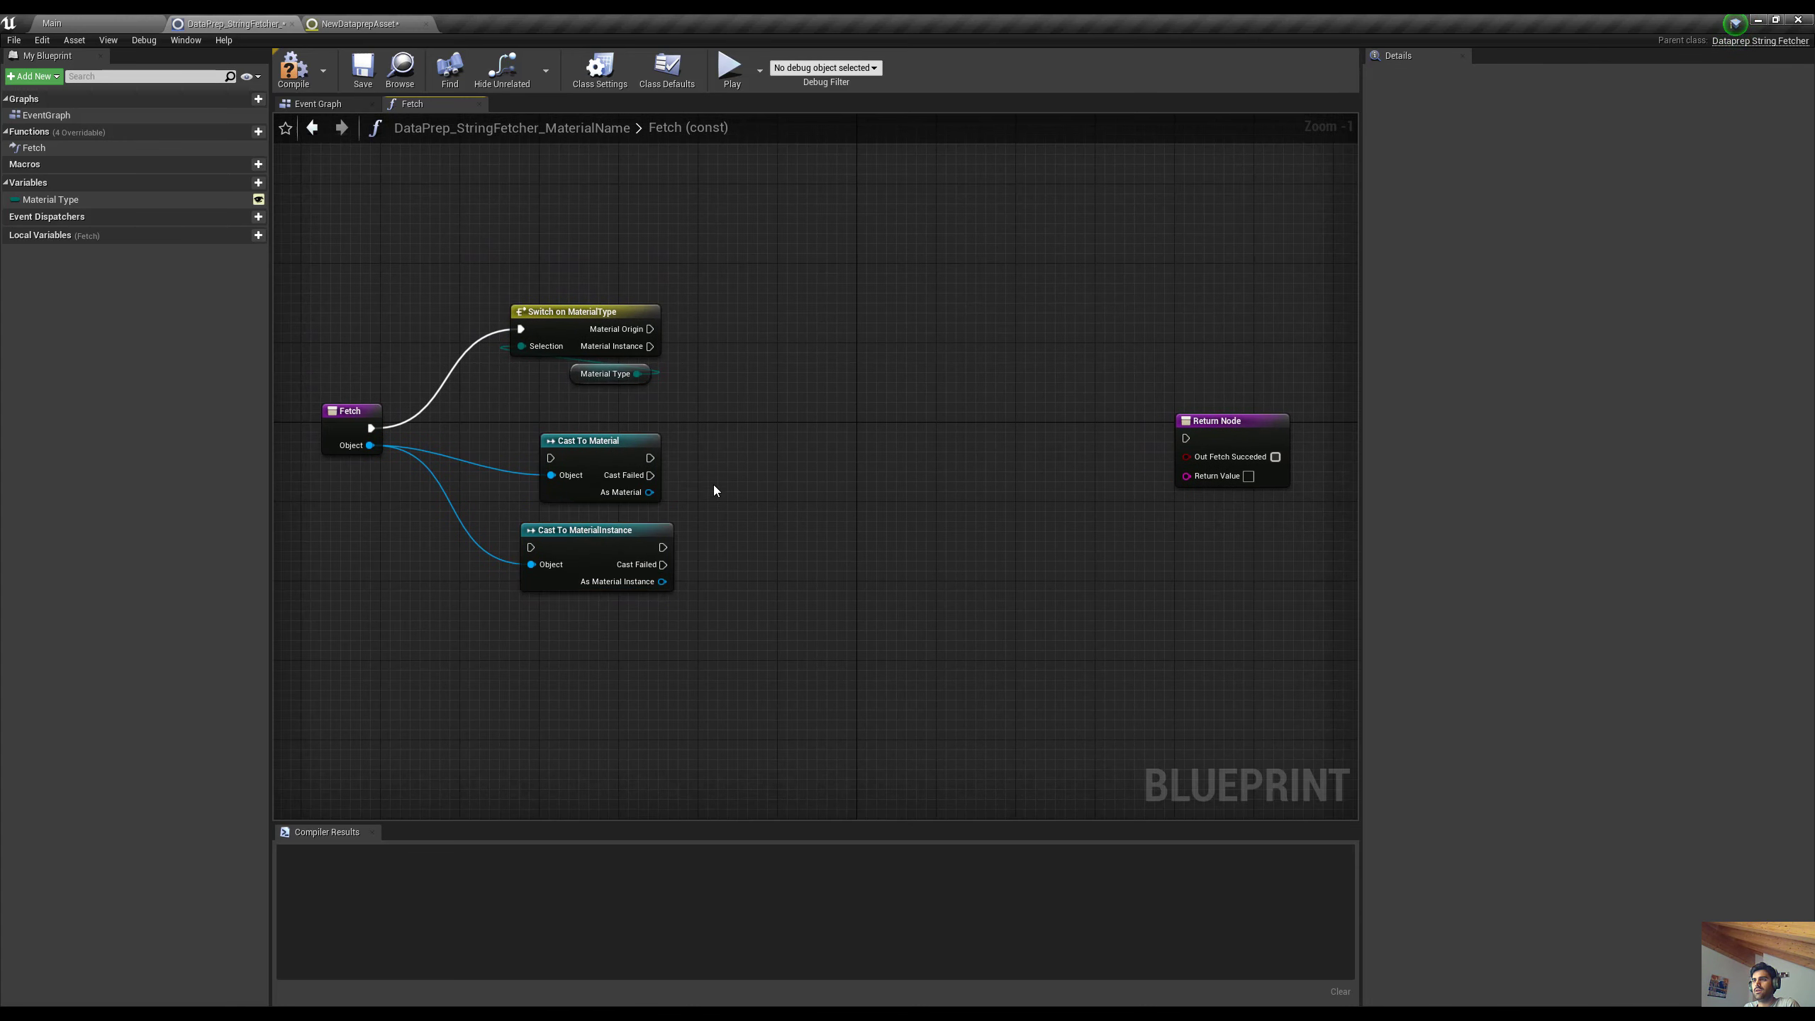
Add a Get Object Name node from the As Material output of Cast To Material
{"action": "left_click_drag", "start_coordinate": [633, 495], "coordinate": [775, 469]}
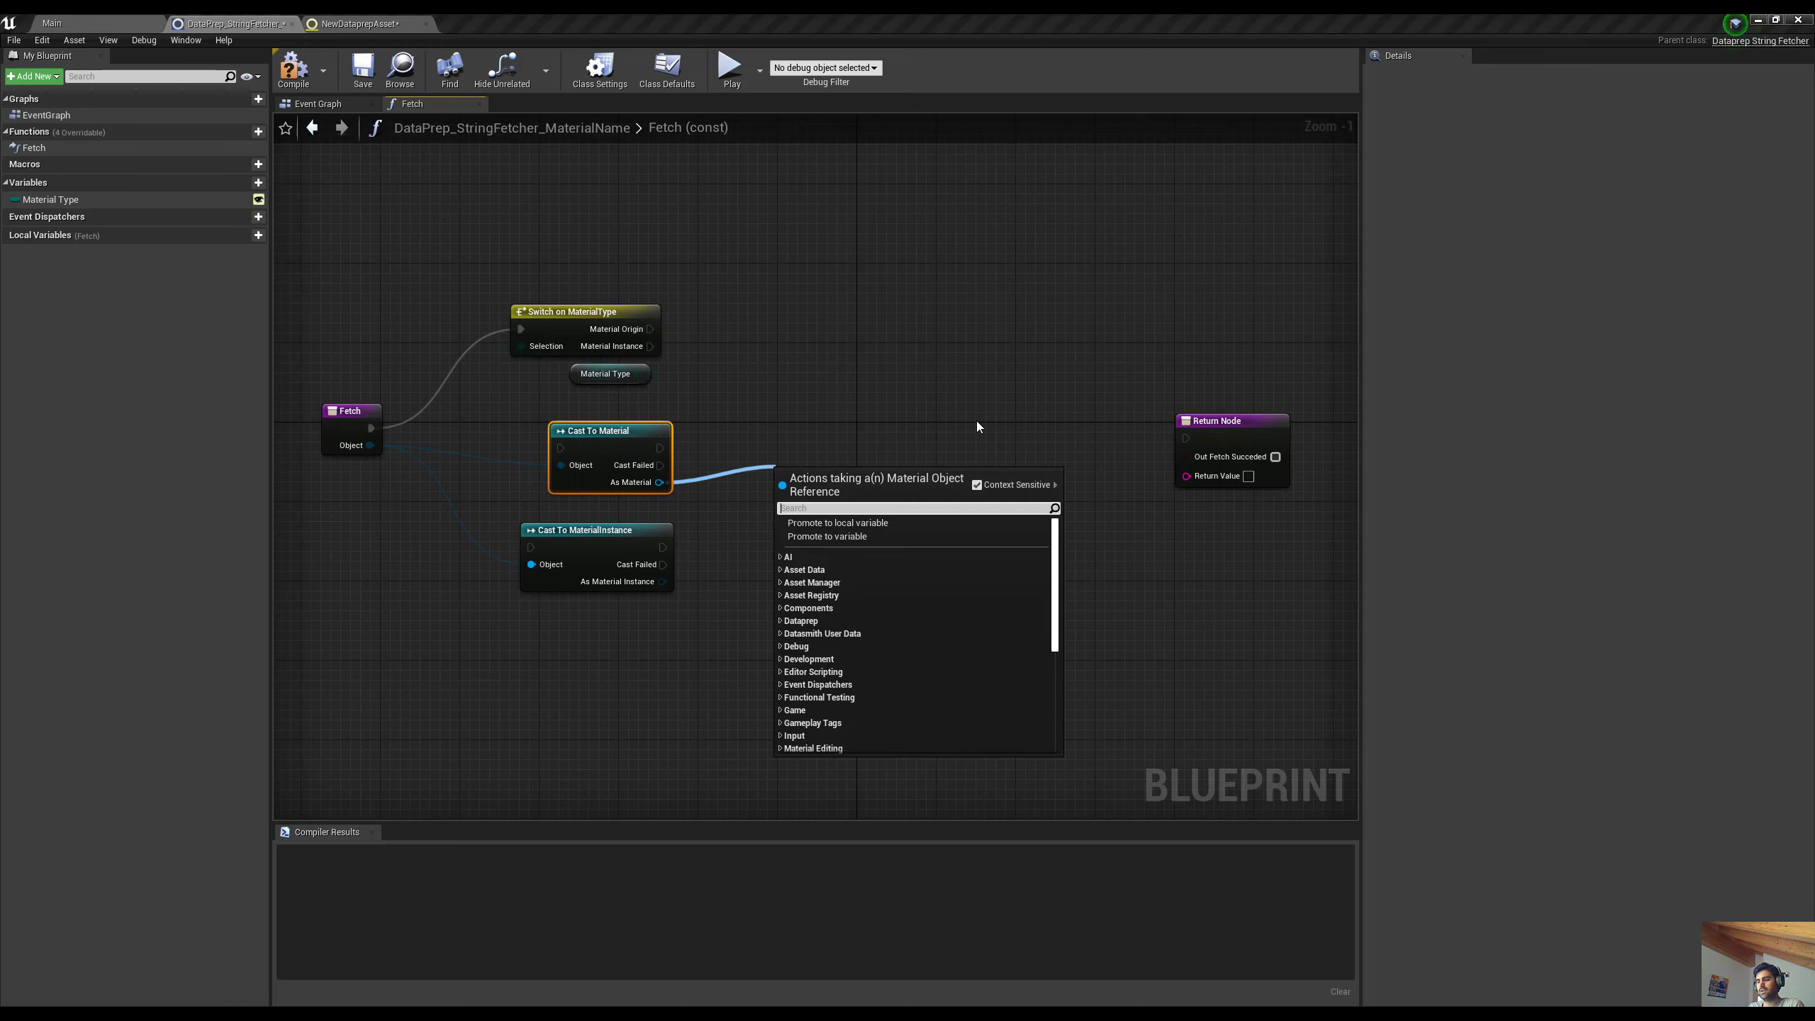
{"action": "type", "text": "object name"}
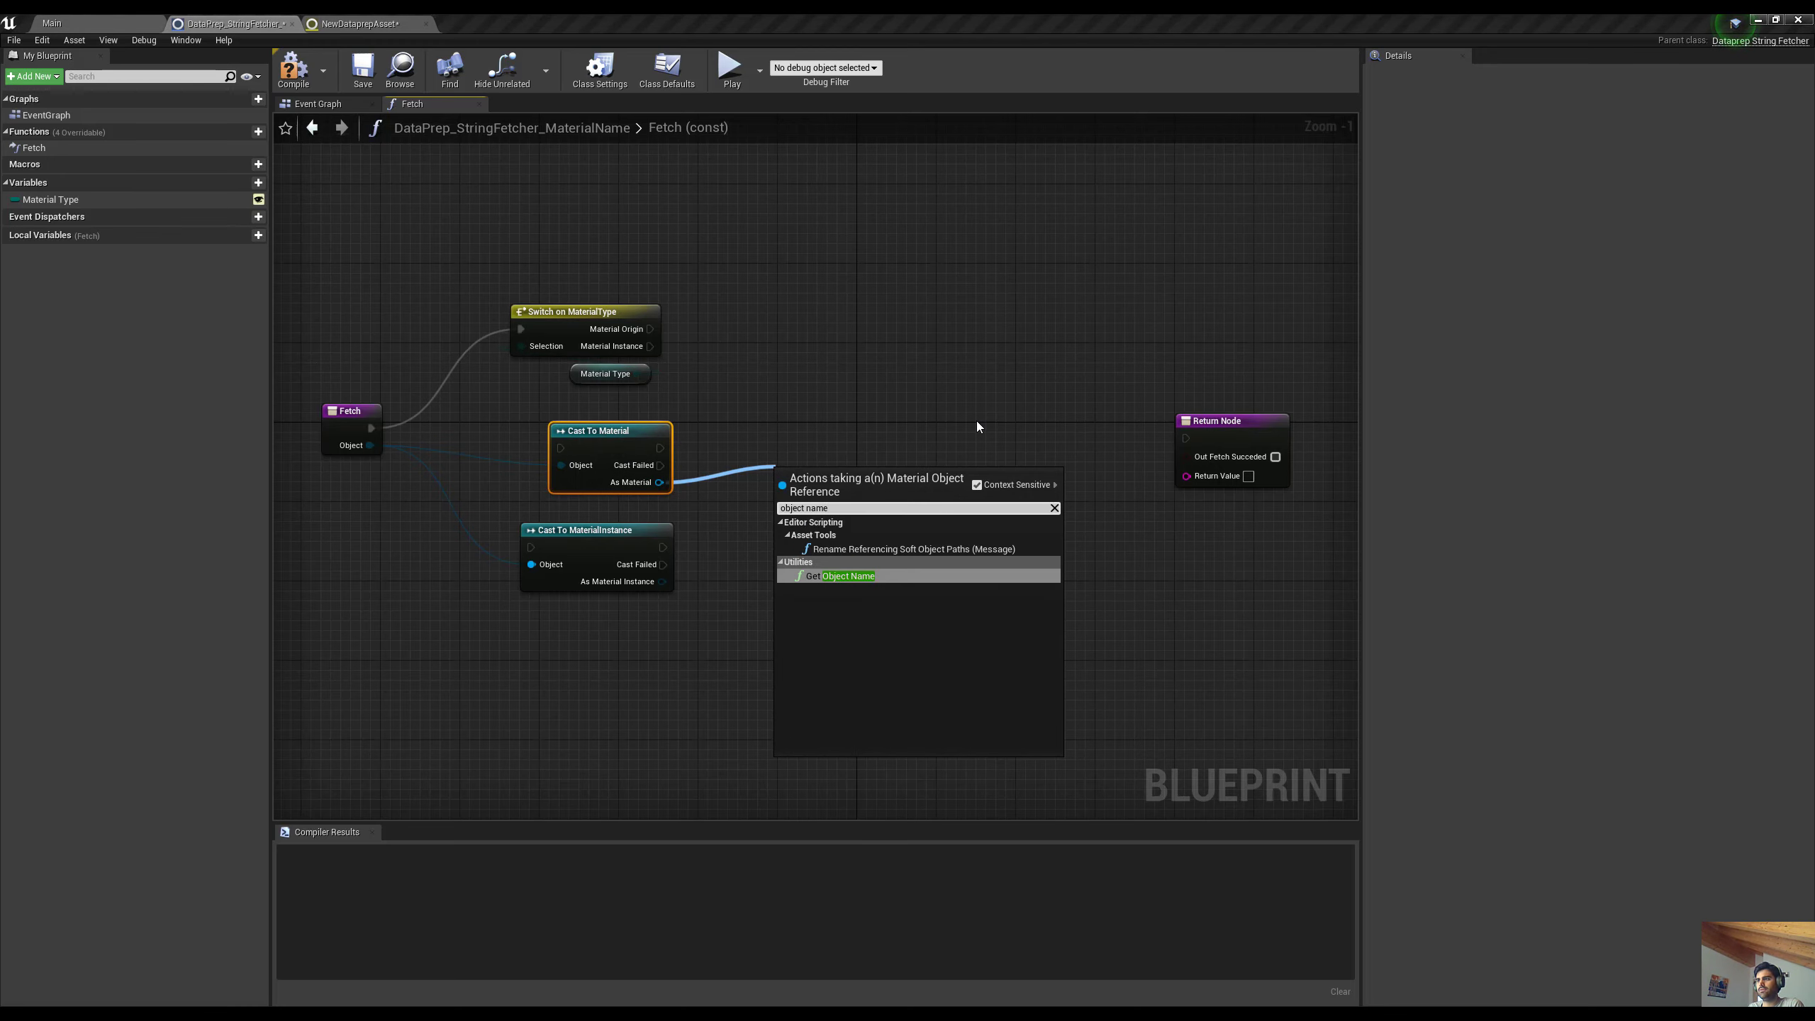
{"action": "key", "text": "Return"}
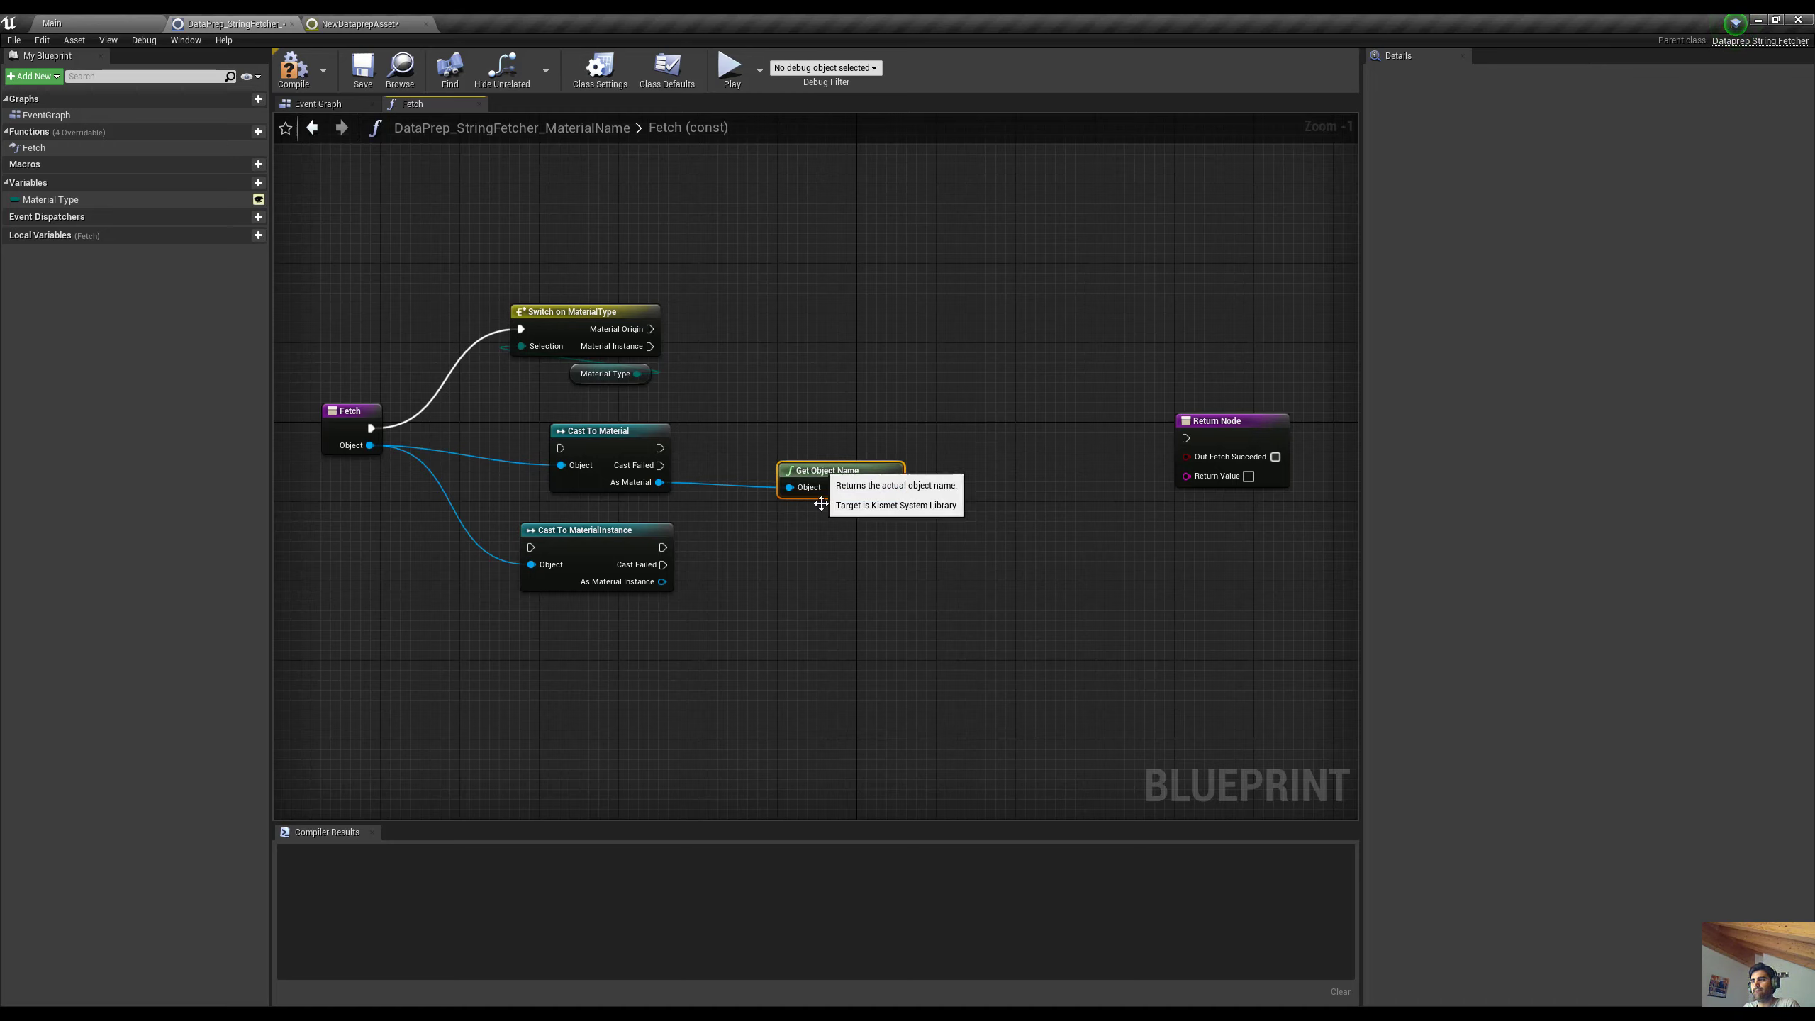
Duplicate the Get Object Name node, connect As Material Instance to the copy, and align it under the original
{"action": "key", "text": "ctrl+c"}
{"action": "key", "text": "ctrl+v"}
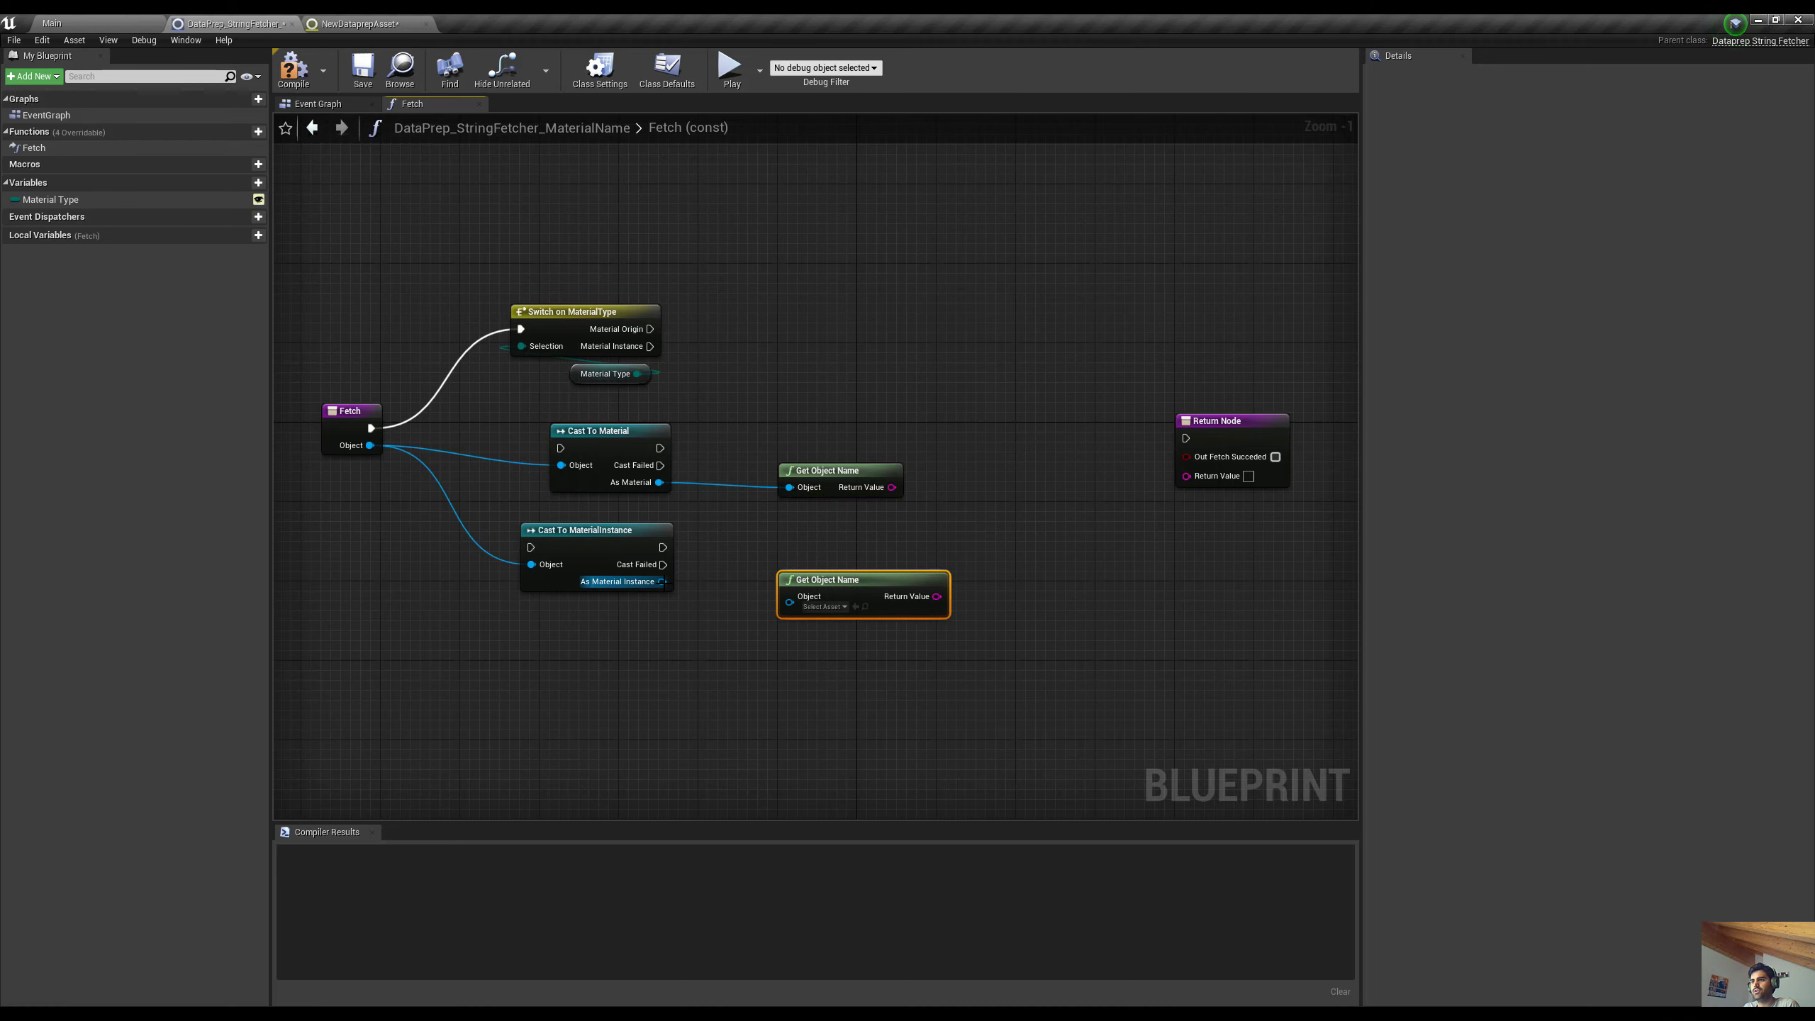
{"action": "left_click_drag", "start_coordinate": [662, 582], "coordinate": [831, 601]}
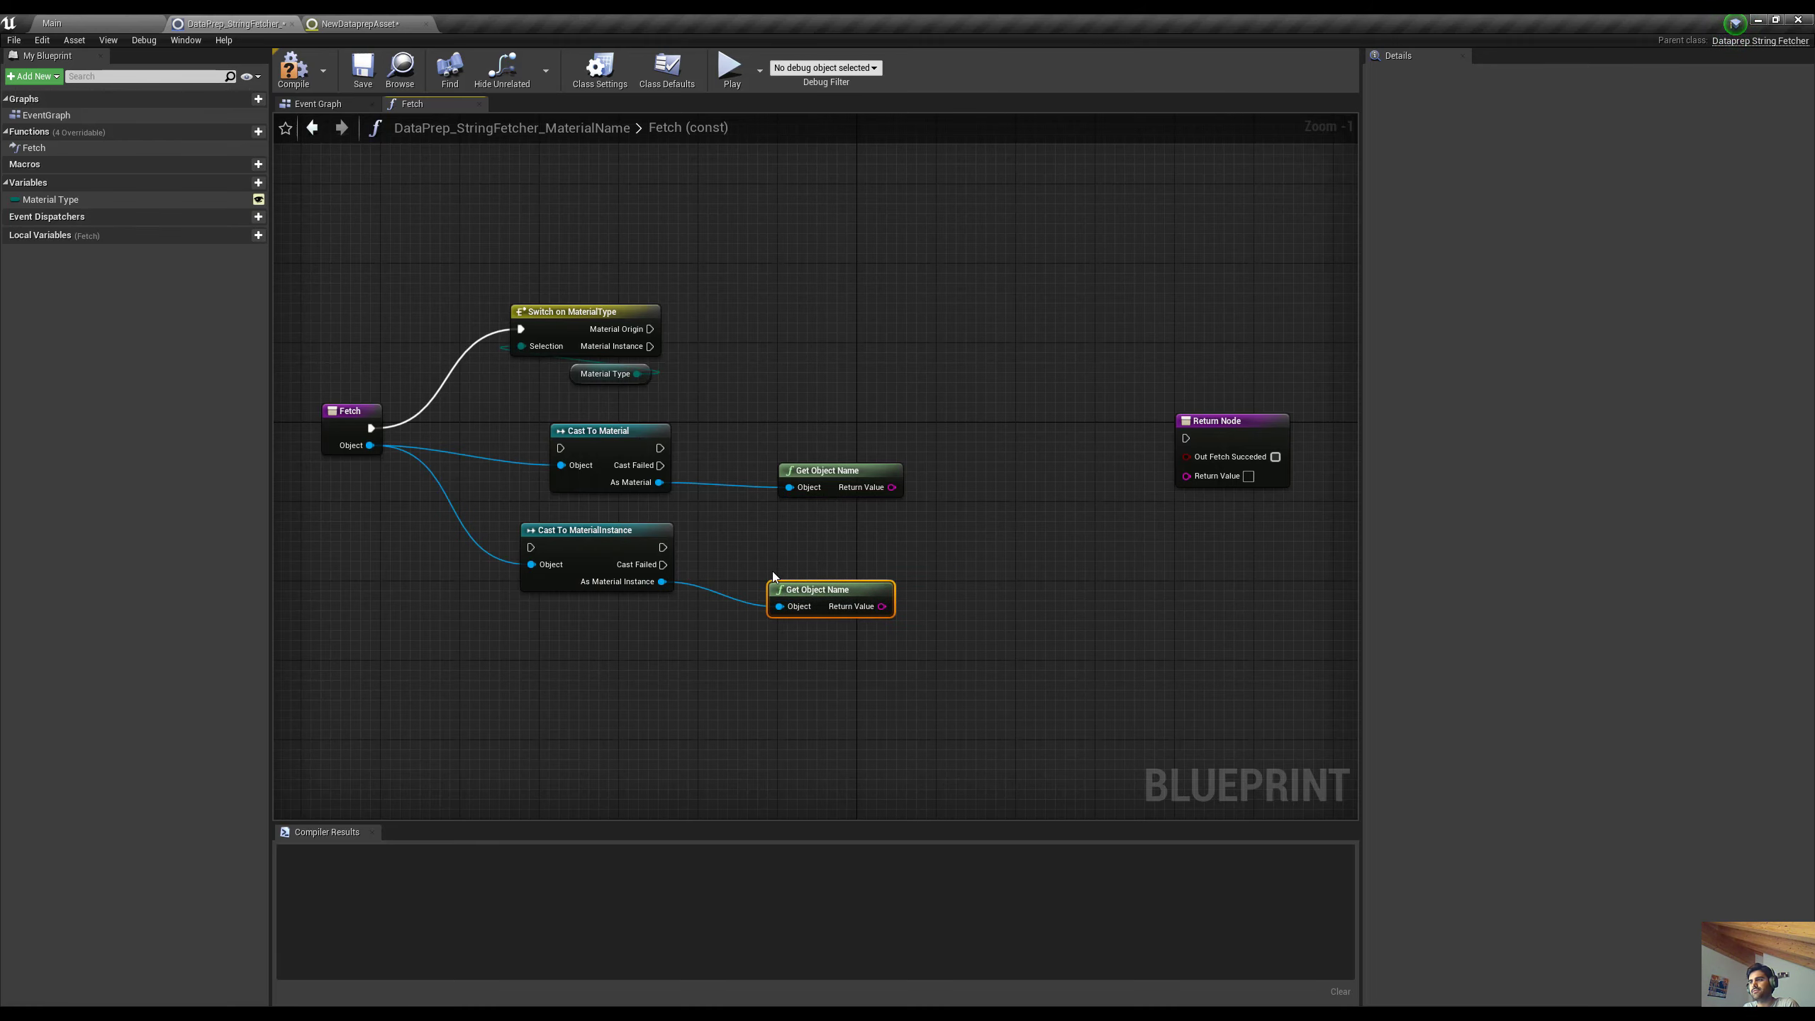
{"action": "right_click_drag", "start_coordinate": [773, 573], "coordinate": [742, 601]}
{"action": "left_click_drag", "start_coordinate": [803, 617], "coordinate": [823, 617]}
{"action": "right_click_drag", "start_coordinate": [790, 592], "coordinate": [752, 609]}
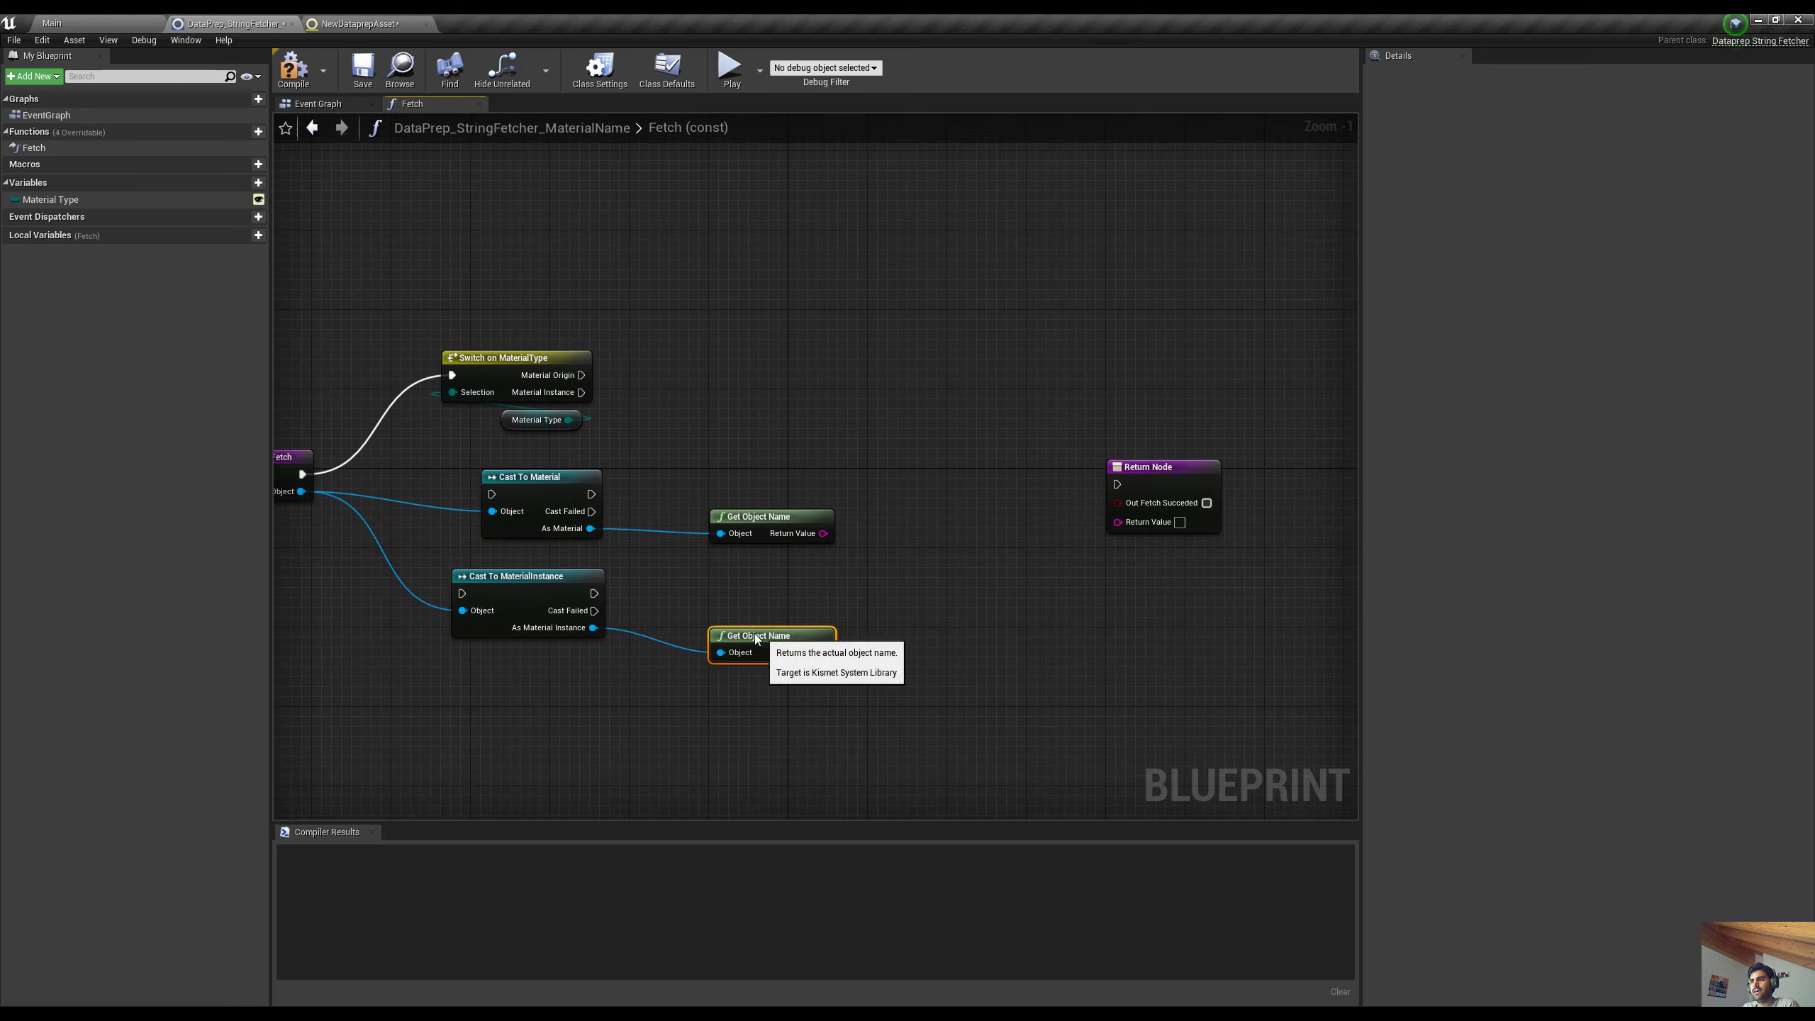
{"action": "left_click_drag", "start_coordinate": [765, 636], "coordinate": [755, 625]}
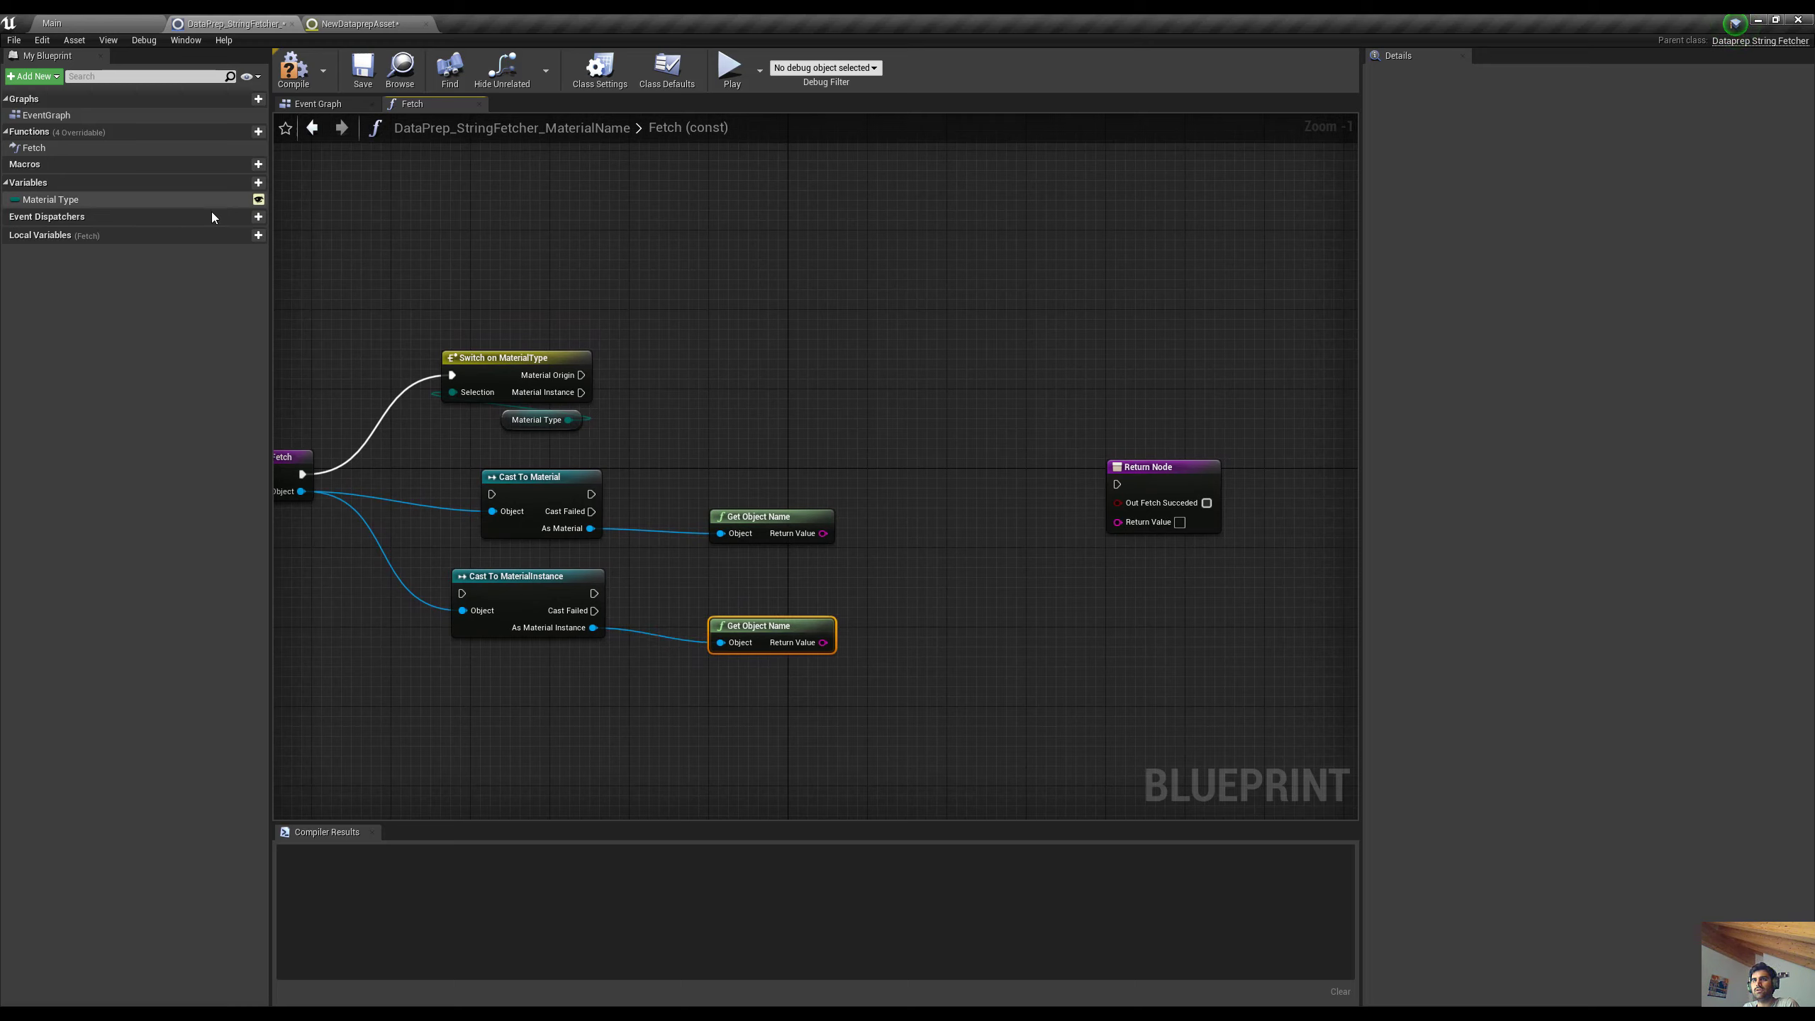
Add a local variable named Success to the Fetch function and set its type to Boolean
{"action": "left_click", "coordinate": [243, 236]}
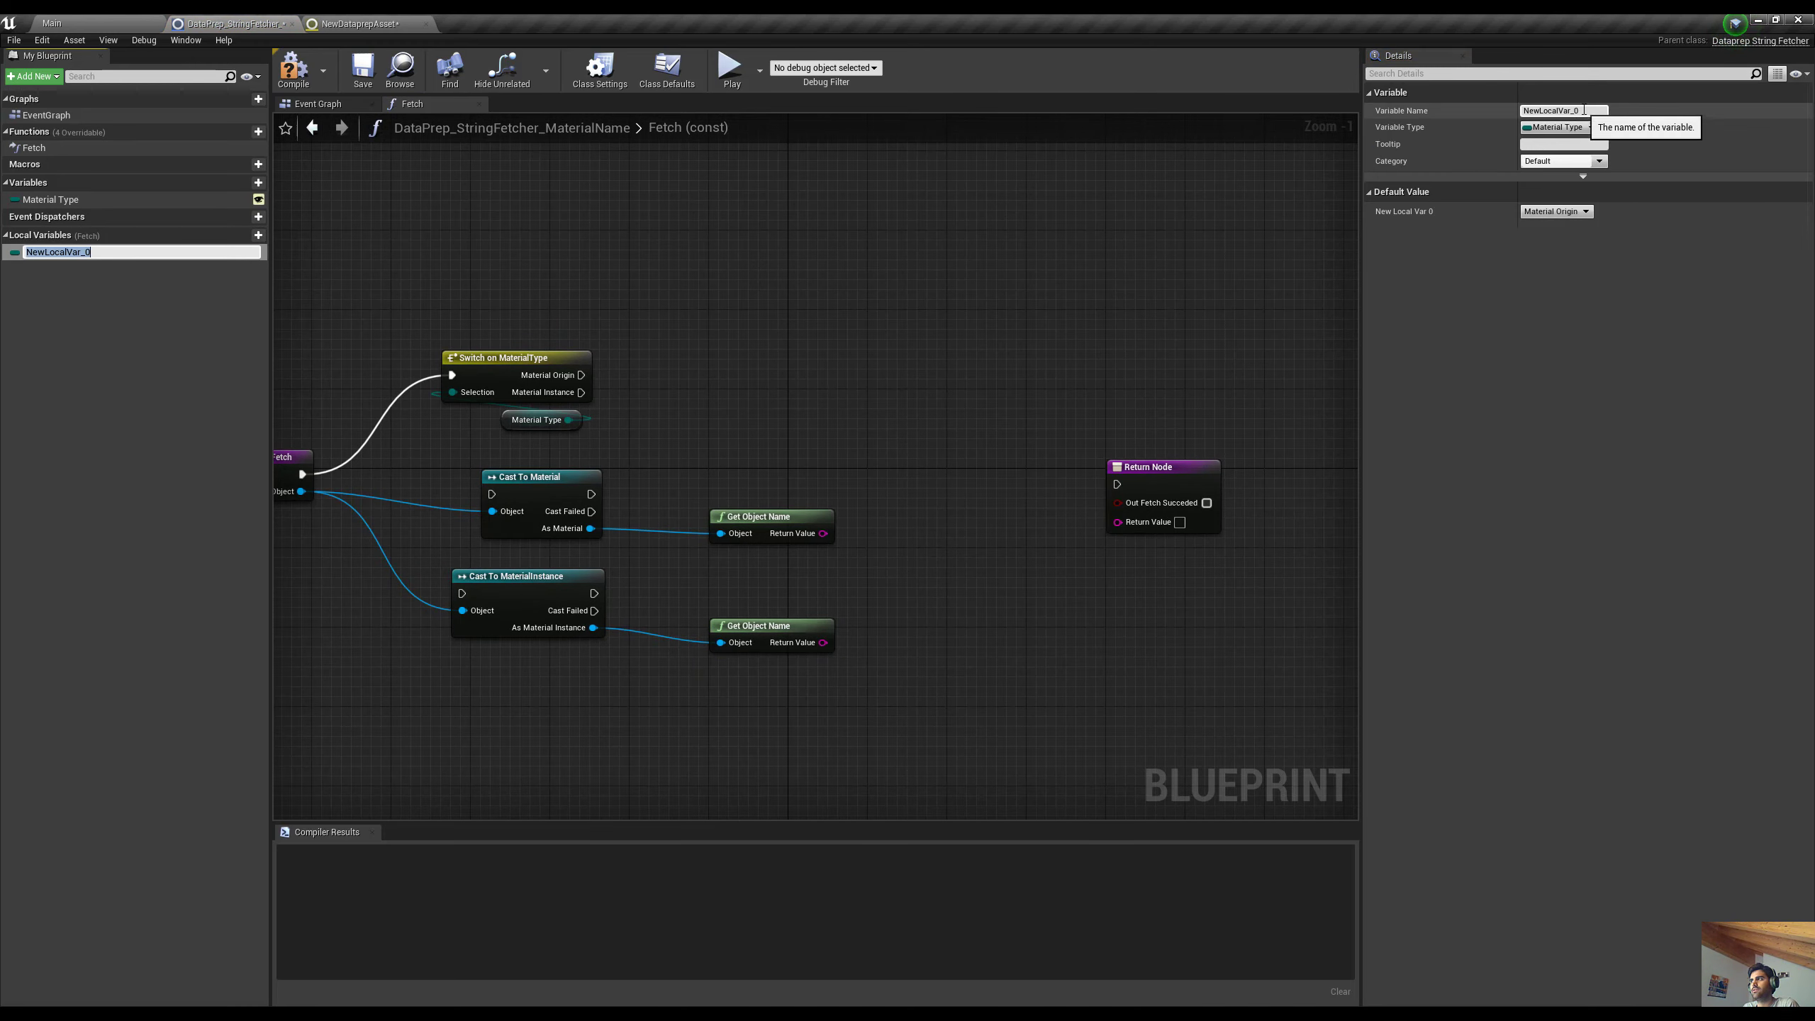
{"action": "left_click", "coordinate": [1545, 113]}
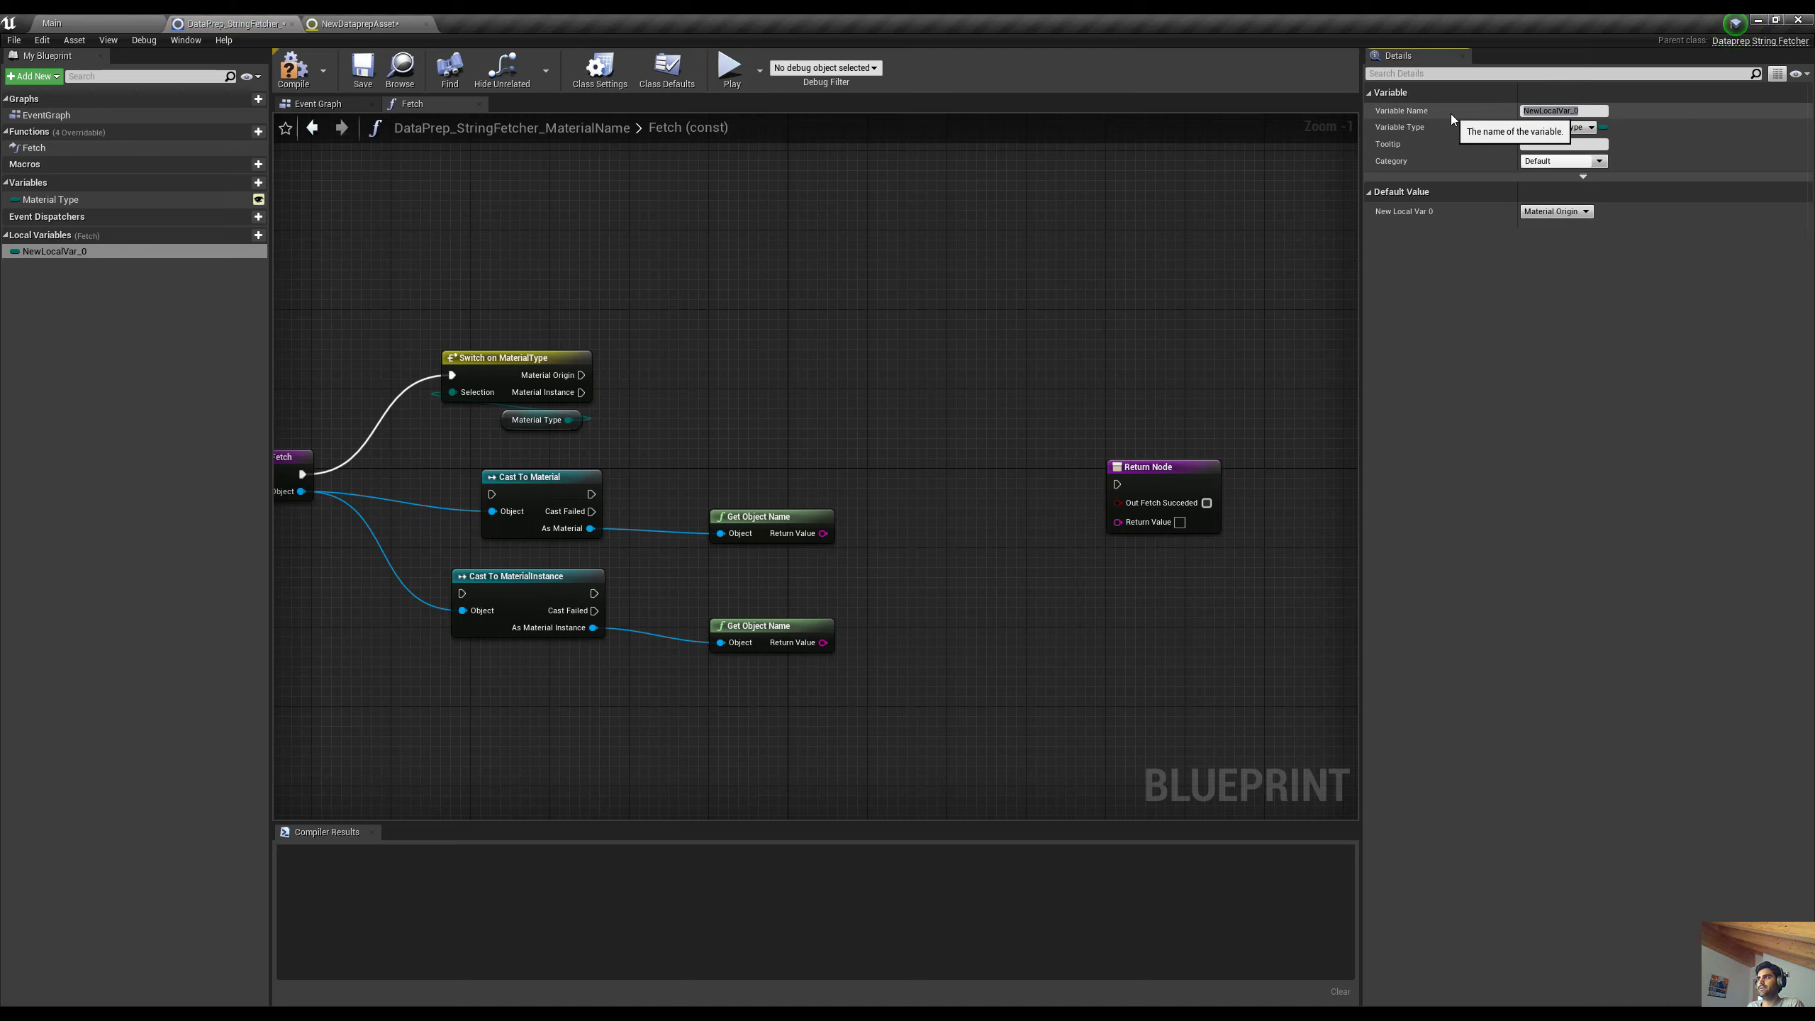
{"action": "left_click", "coordinate": [1585, 96]}
{"action": "left_click", "coordinate": [1395, 94]}
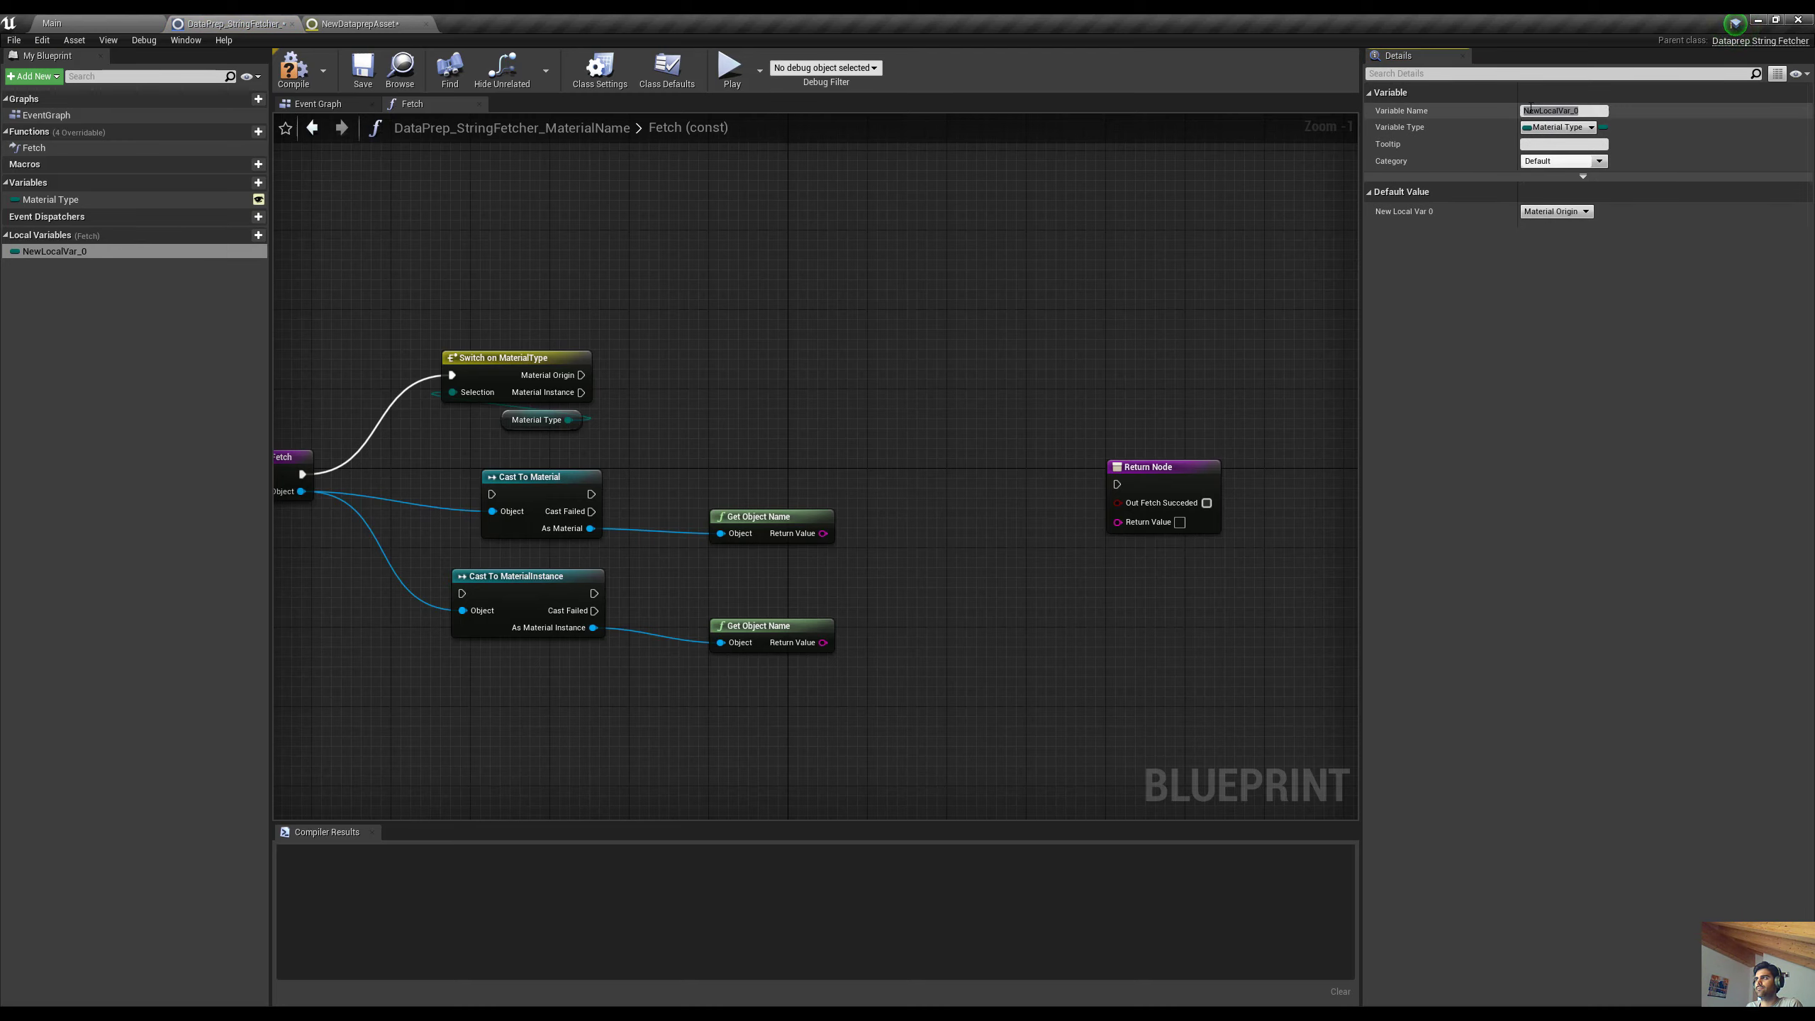
{"action": "left_click", "coordinate": [1523, 111]}
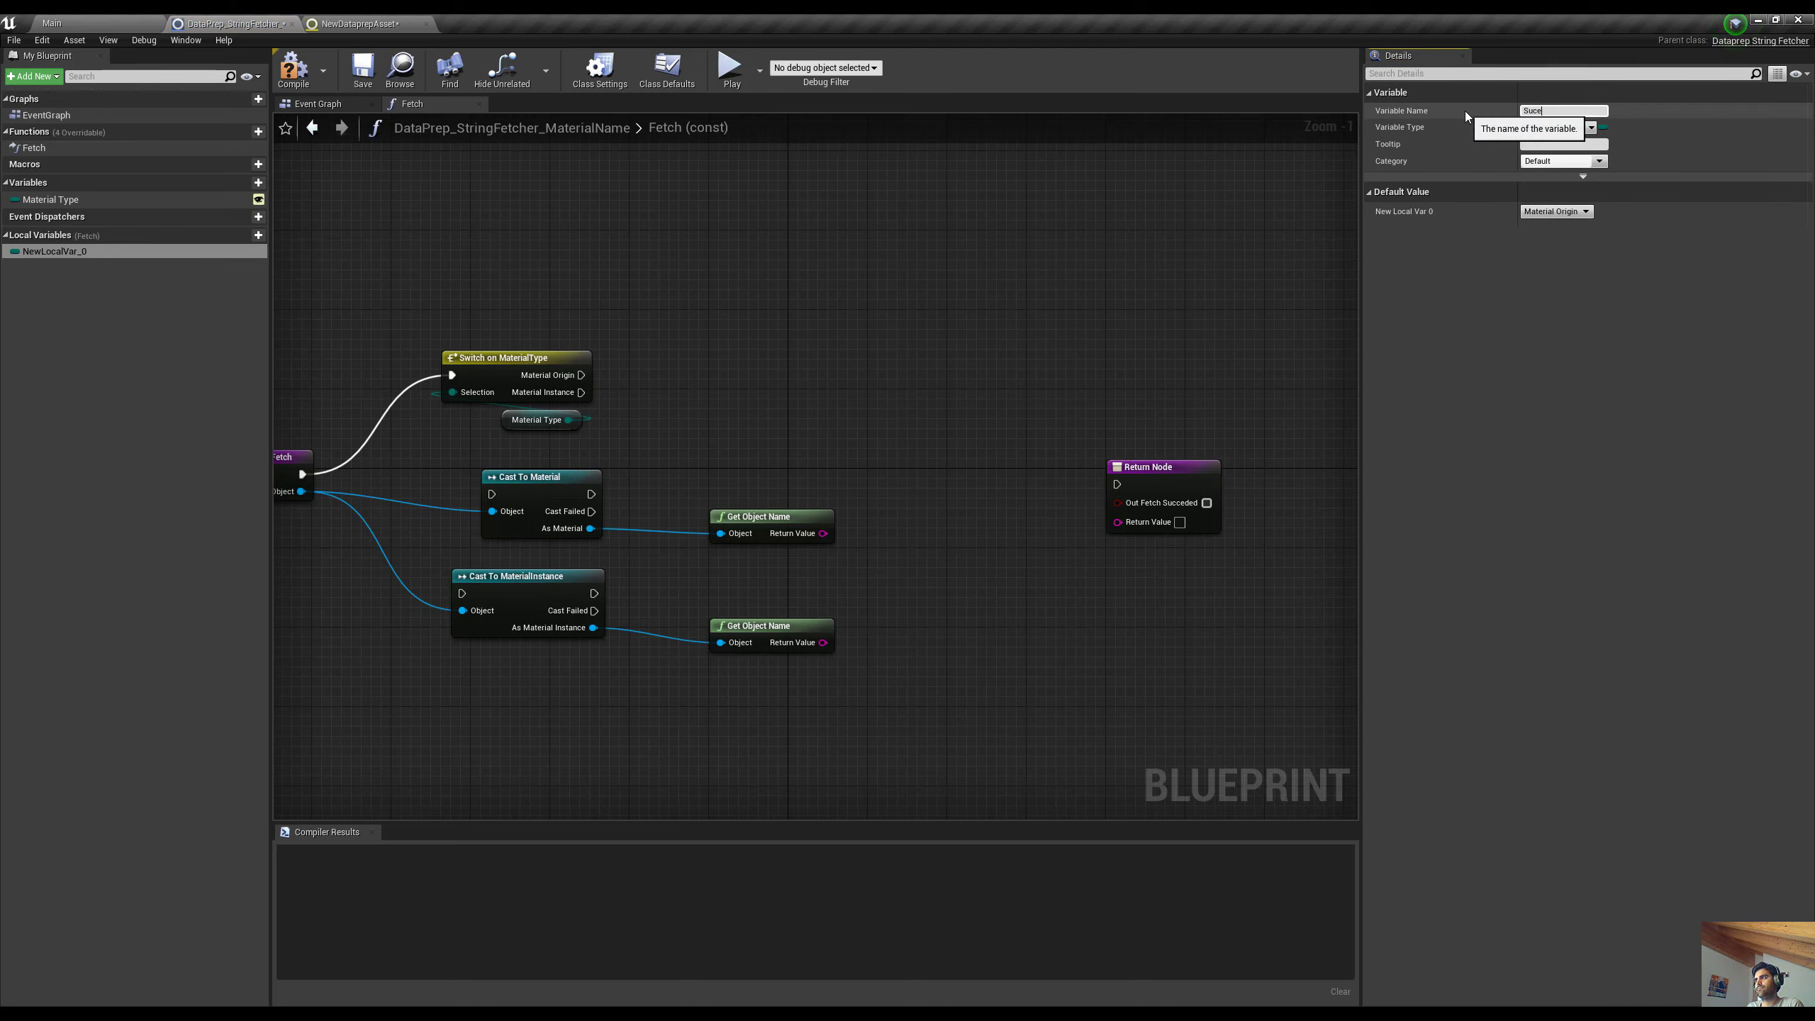
{"action": "type", "text": "Success"}
{"action": "key", "text": "Return"}
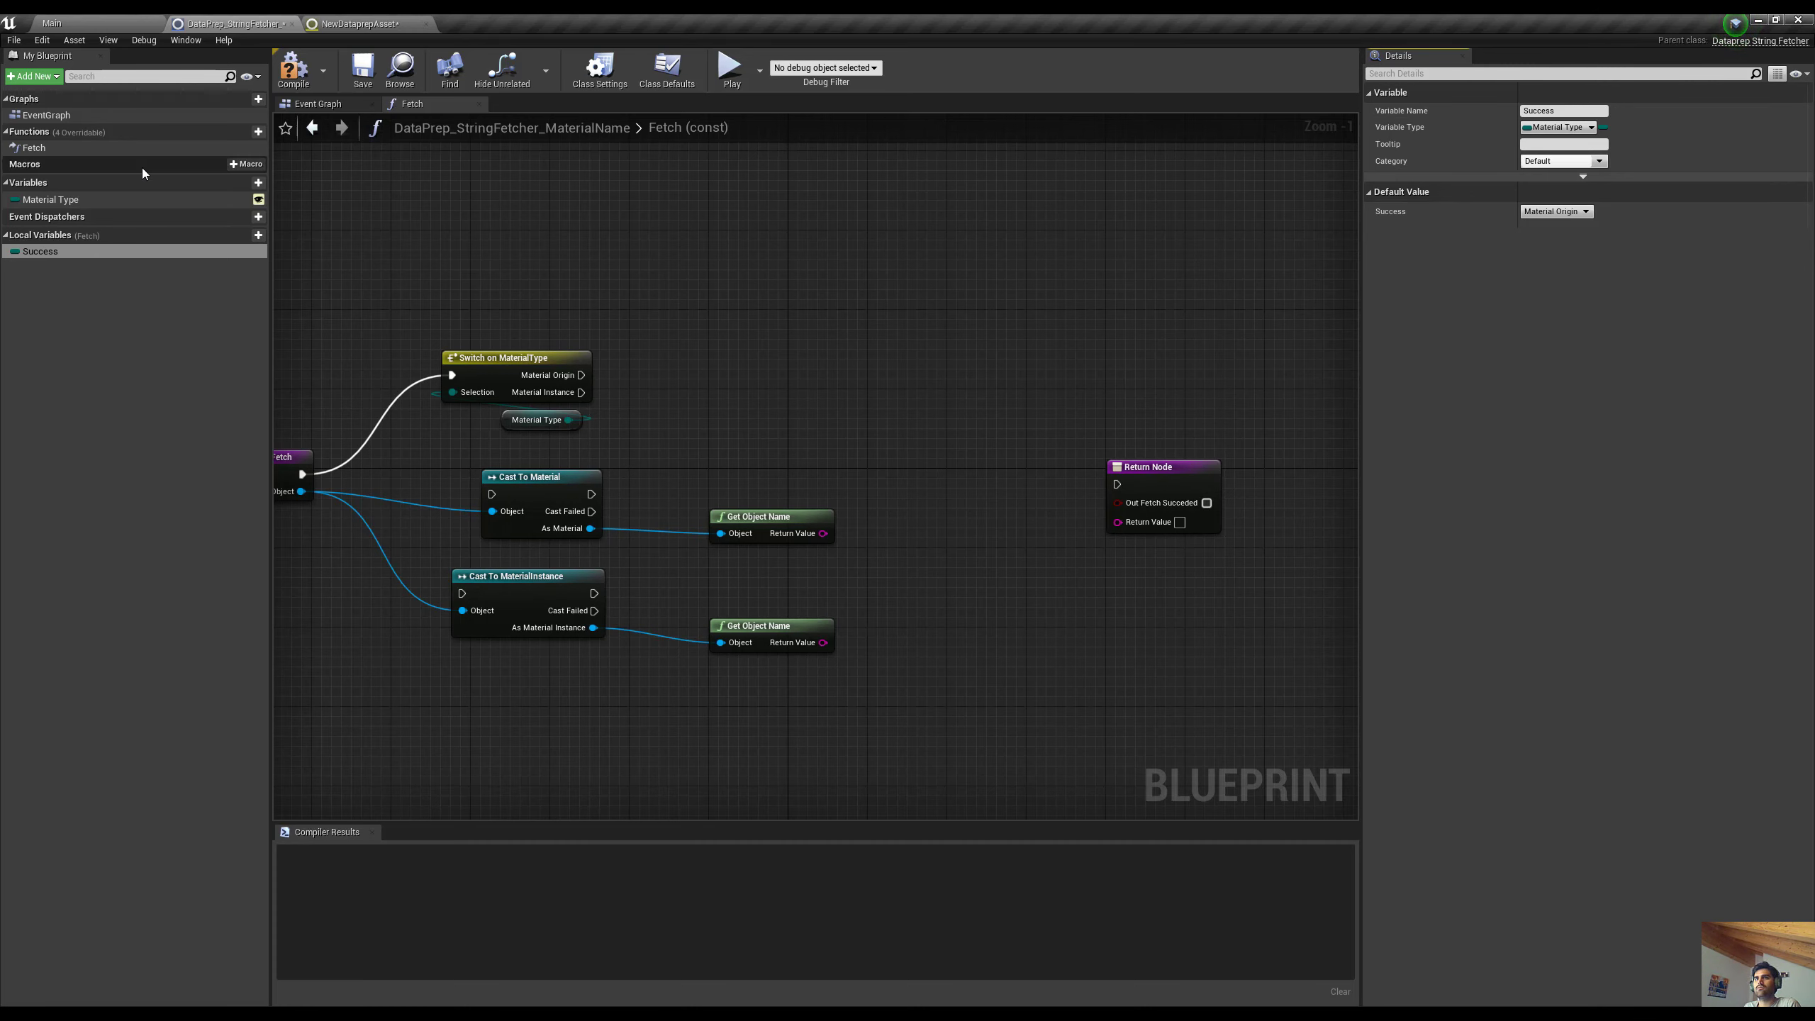
{"action": "left_click", "coordinate": [1558, 127]}
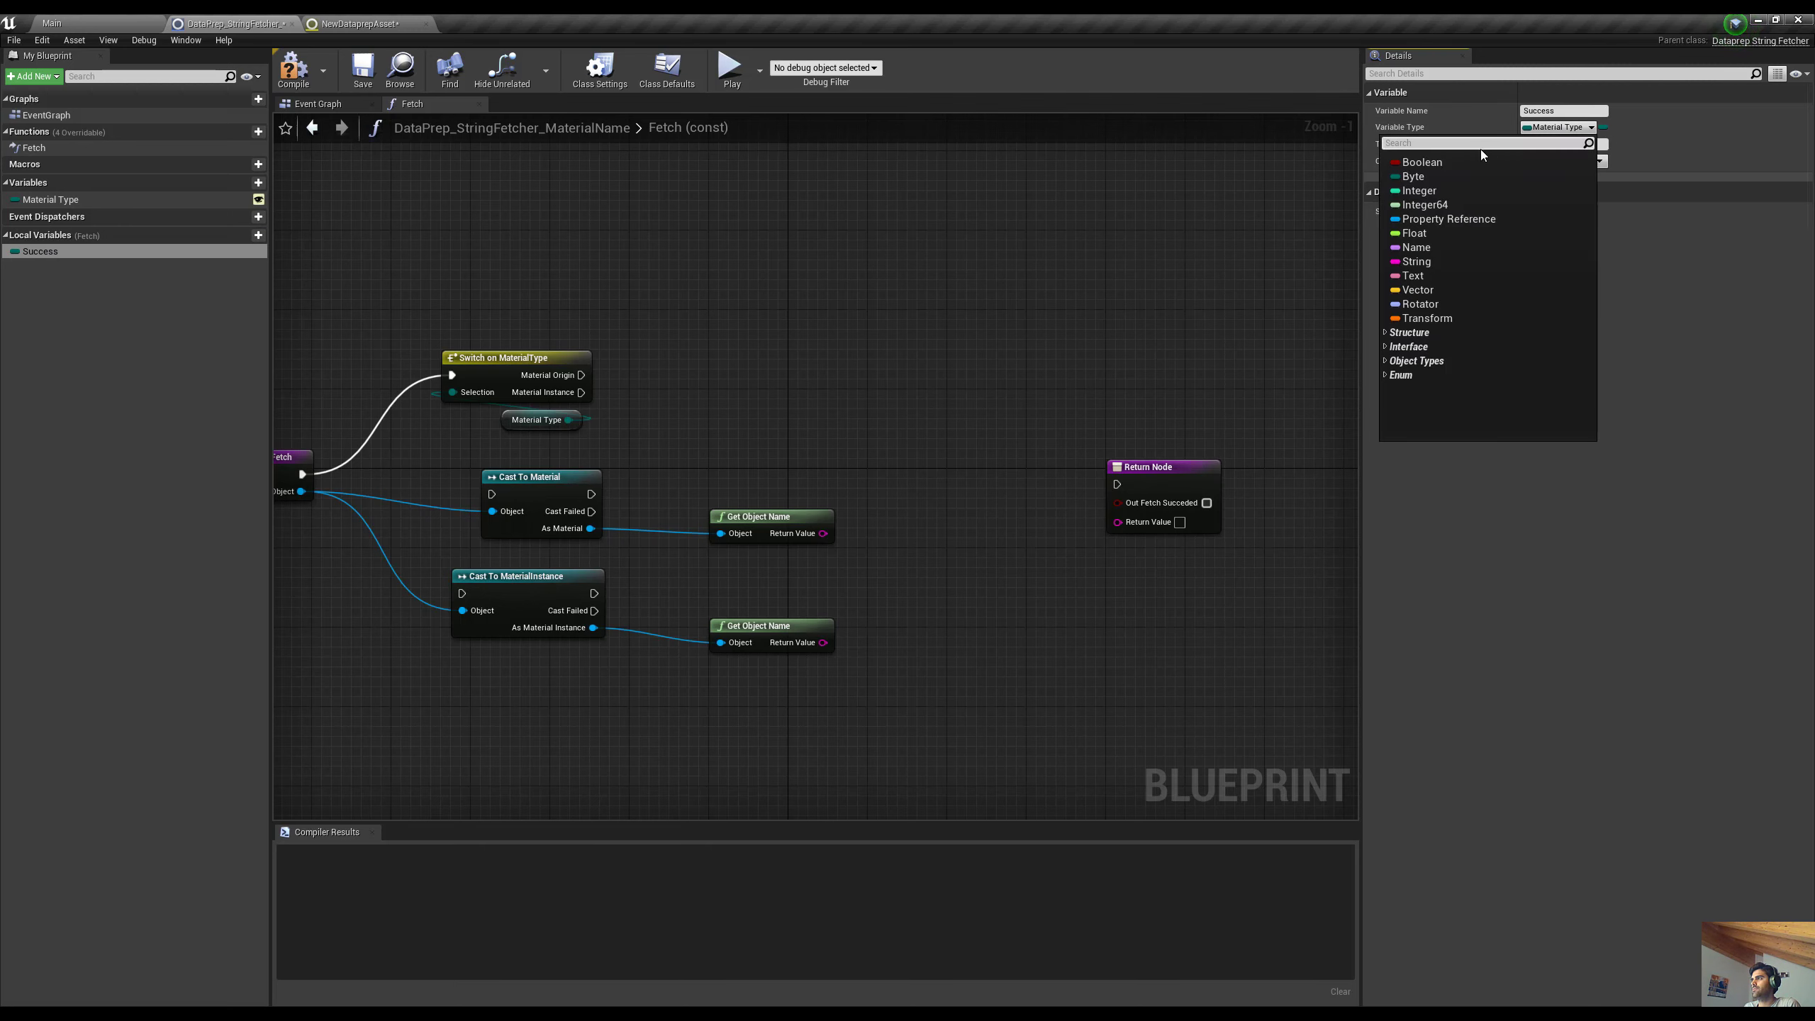
{"action": "left_click", "coordinate": [1422, 163]}
Connect a Success getter to the Return Node's Out Fetch Succeded input and place it beneath that node
{"action": "left_click_drag", "start_coordinate": [40, 251], "coordinate": [1116, 504]}
{"action": "left_click", "coordinate": [786, 451]}
{"action": "left_click_drag", "start_coordinate": [1078, 592], "coordinate": [1127, 552]}
Add a Set Success node with Success unchecked and connect the Cast Failed outputs of both casts to it
{"action": "left_click_drag", "start_coordinate": [40, 251], "coordinate": [773, 381]}
{"action": "left_click", "coordinate": [870, 434]}
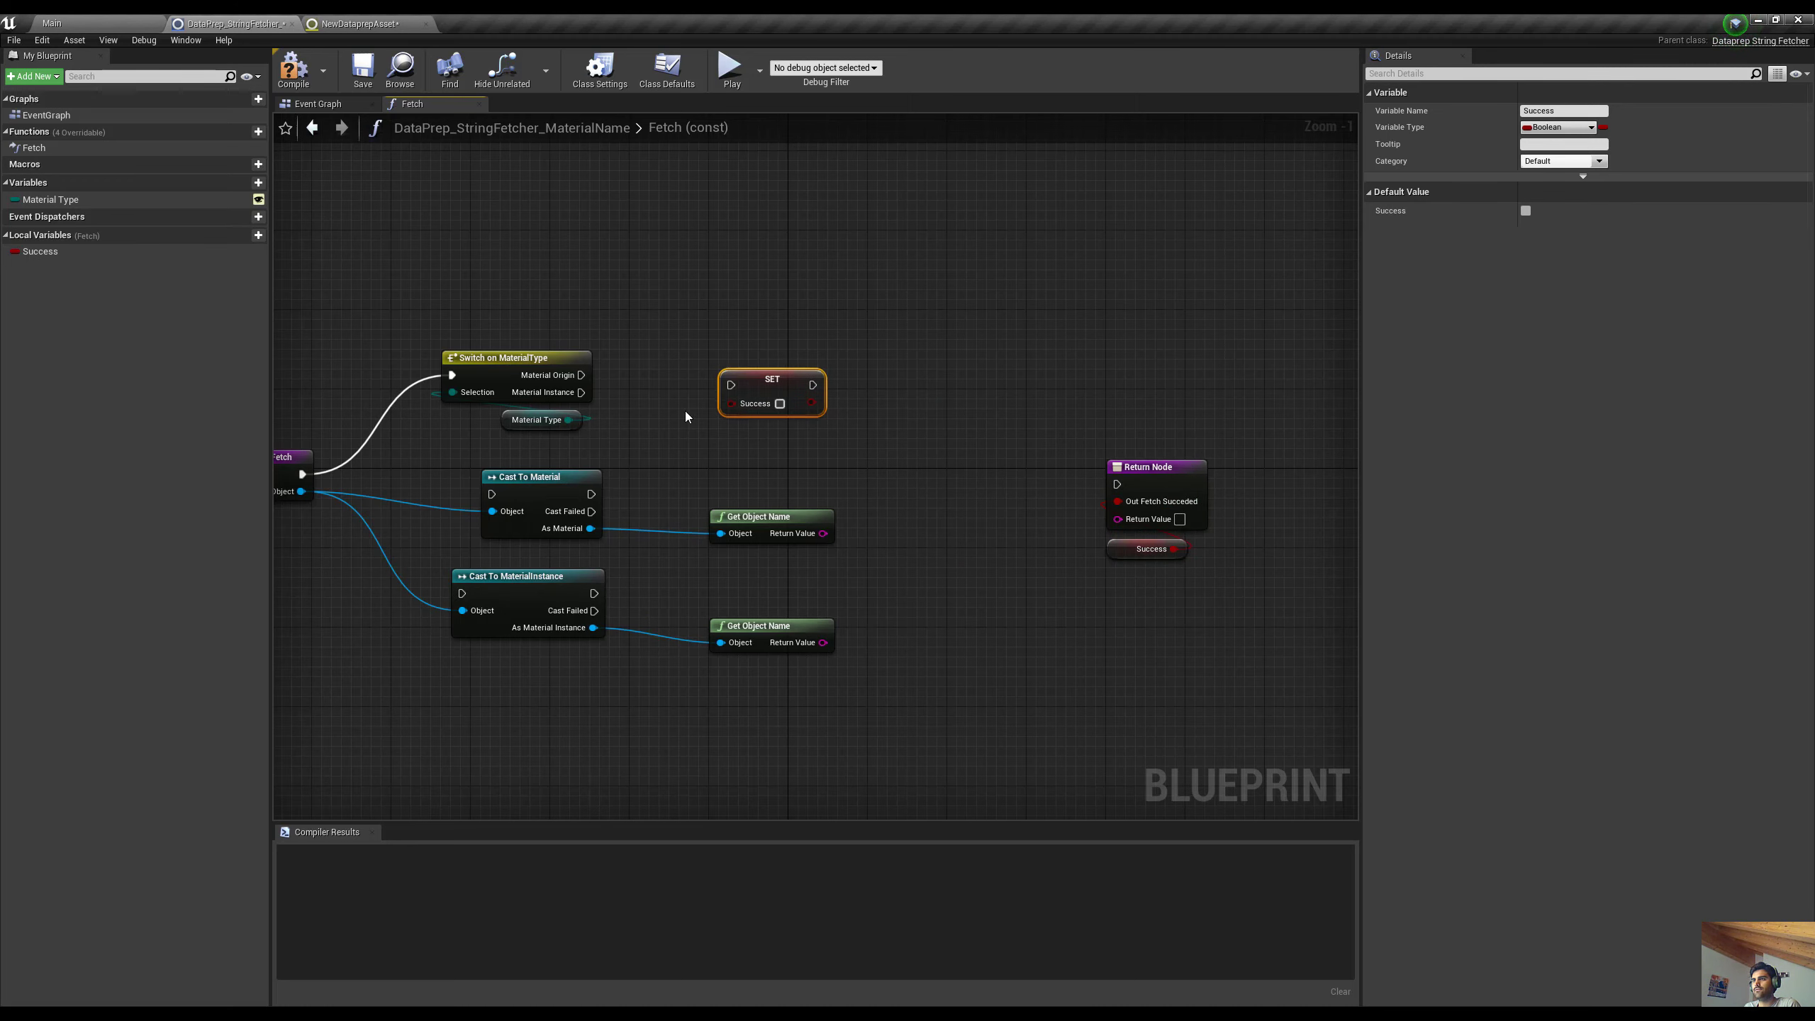
{"action": "left_click_drag", "start_coordinate": [592, 511], "coordinate": [765, 399]}
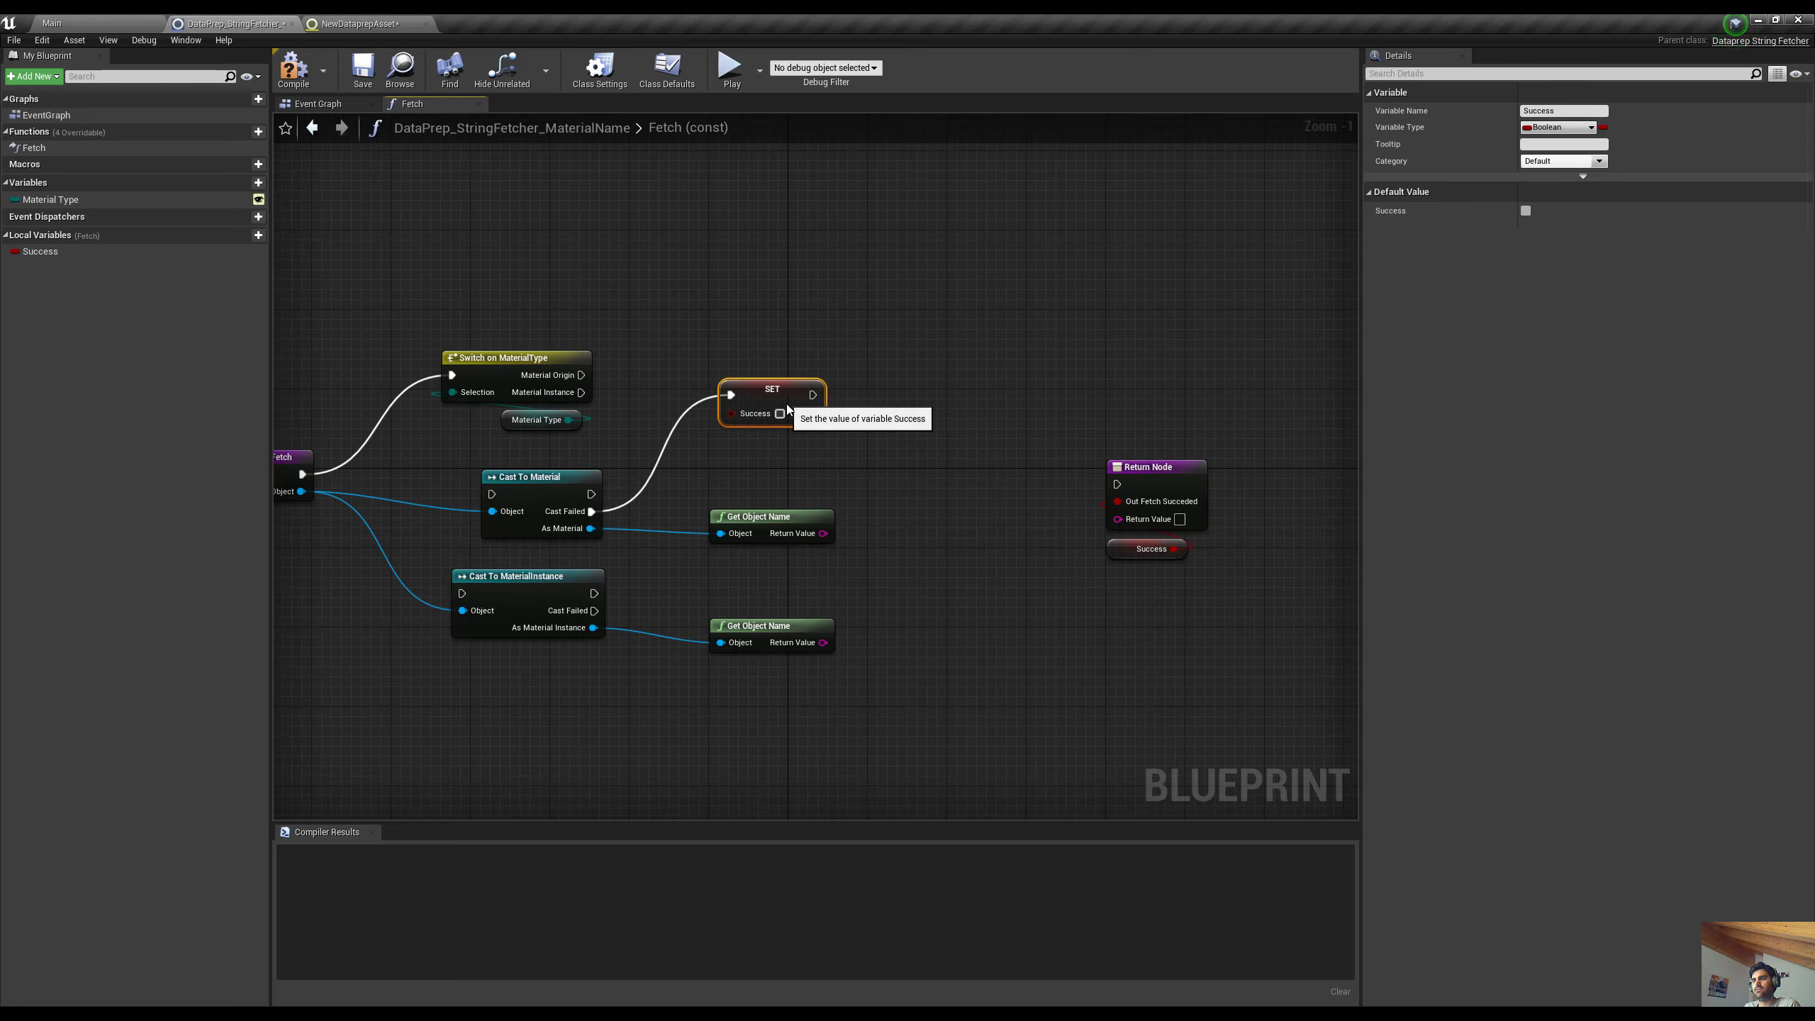
{"action": "left_click_drag", "start_coordinate": [595, 610], "coordinate": [718, 403]}
{"action": "left_click", "coordinate": [673, 431]}
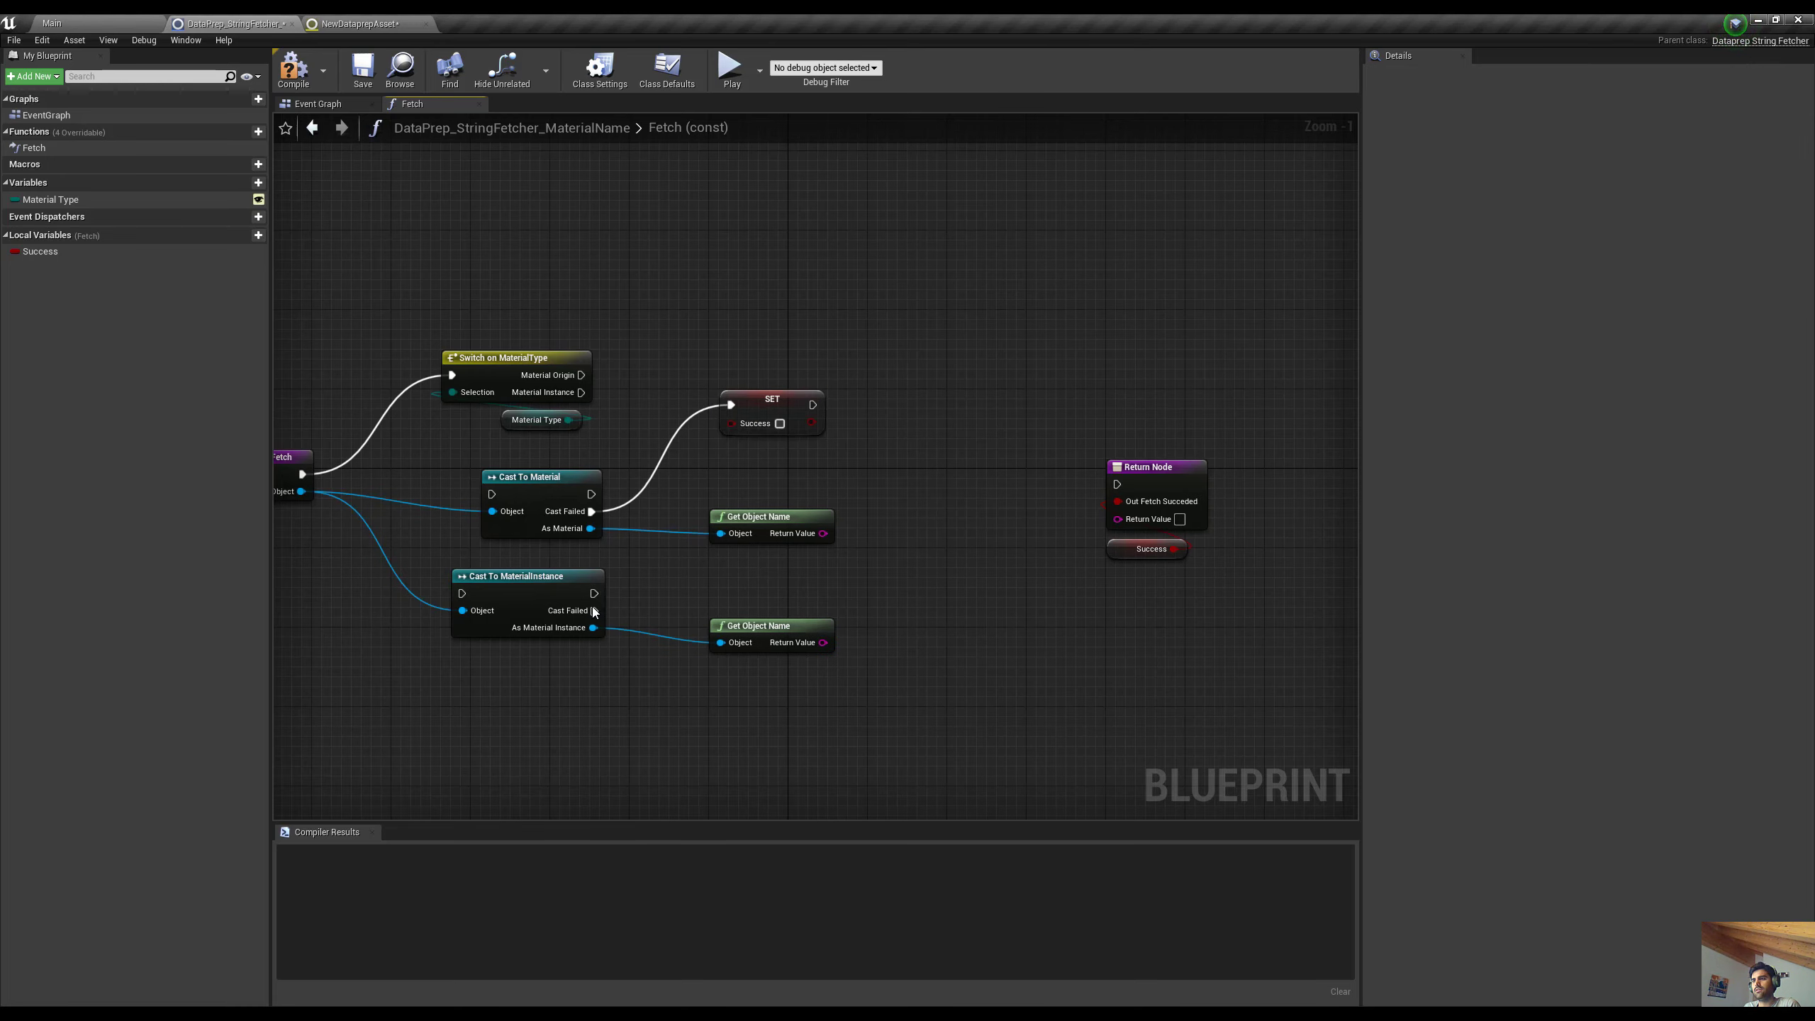
{"action": "left_click_drag", "start_coordinate": [595, 611], "coordinate": [769, 420]}
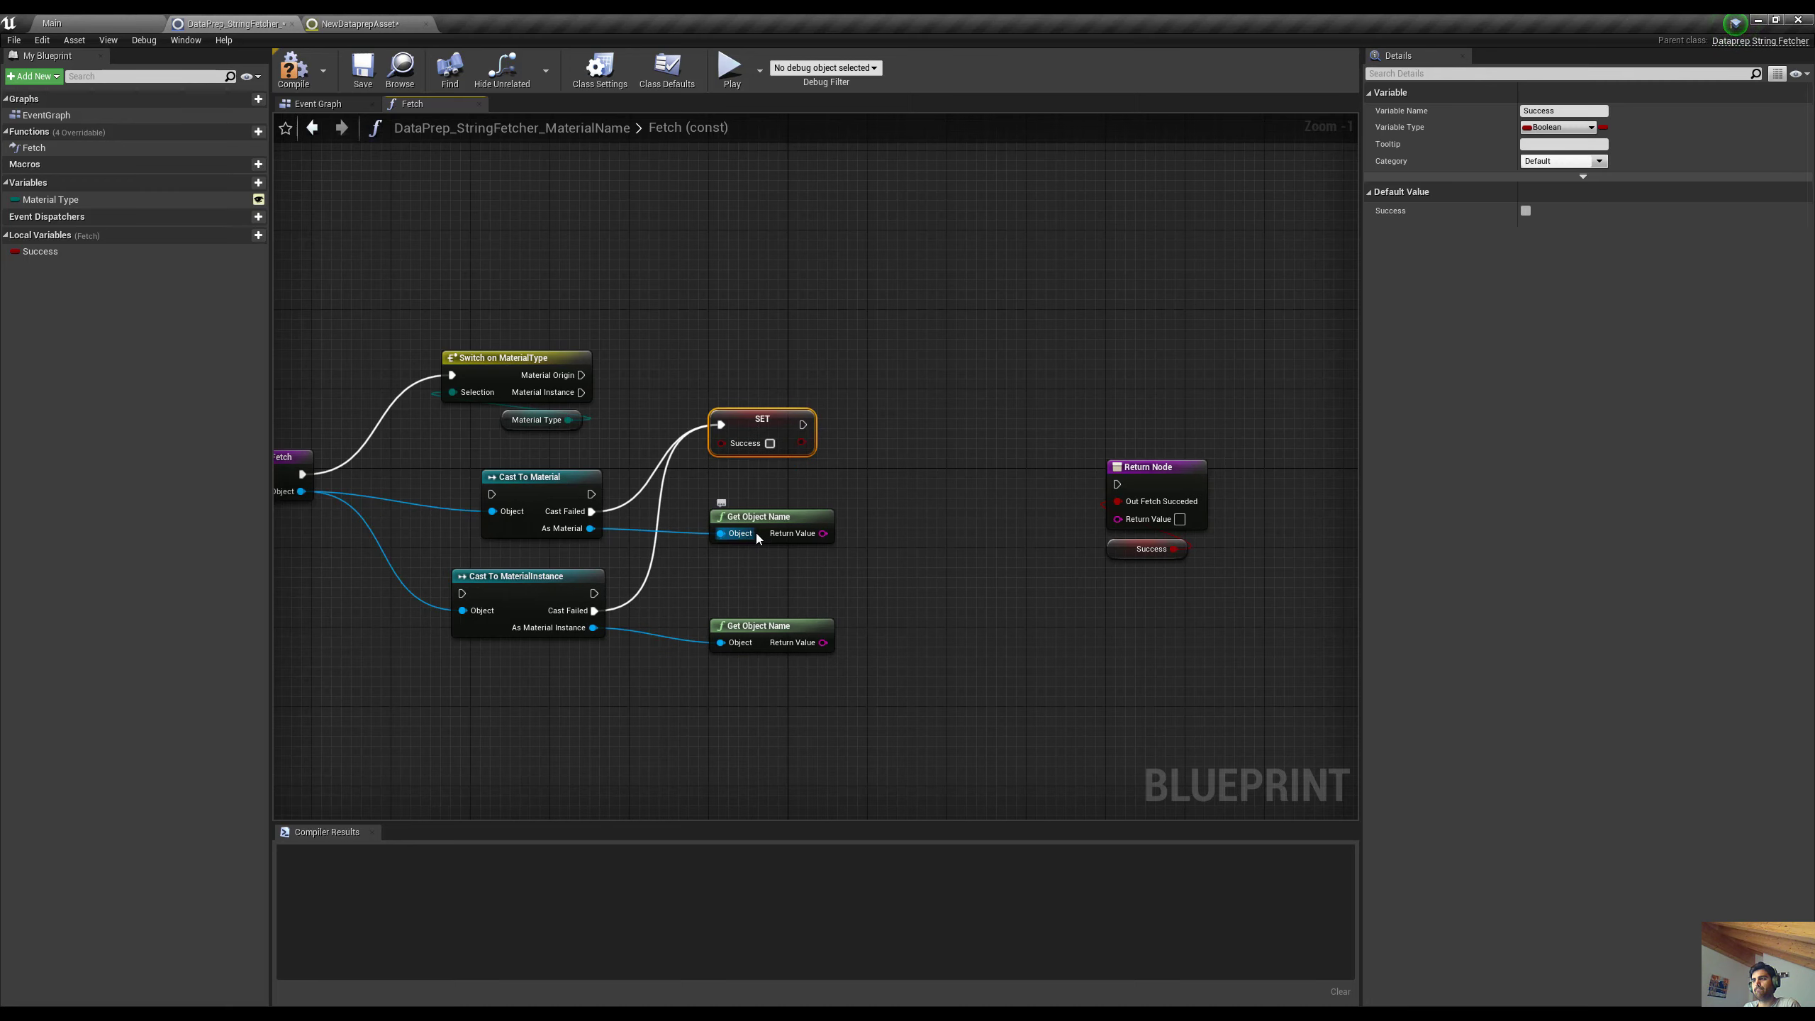
Add a second Set Success node with Success checked above the first and connect Cast To Material's success execution output to it
{"action": "left_click_drag", "start_coordinate": [764, 509], "coordinate": [764, 529]}
{"action": "left_click", "coordinate": [40, 251]}
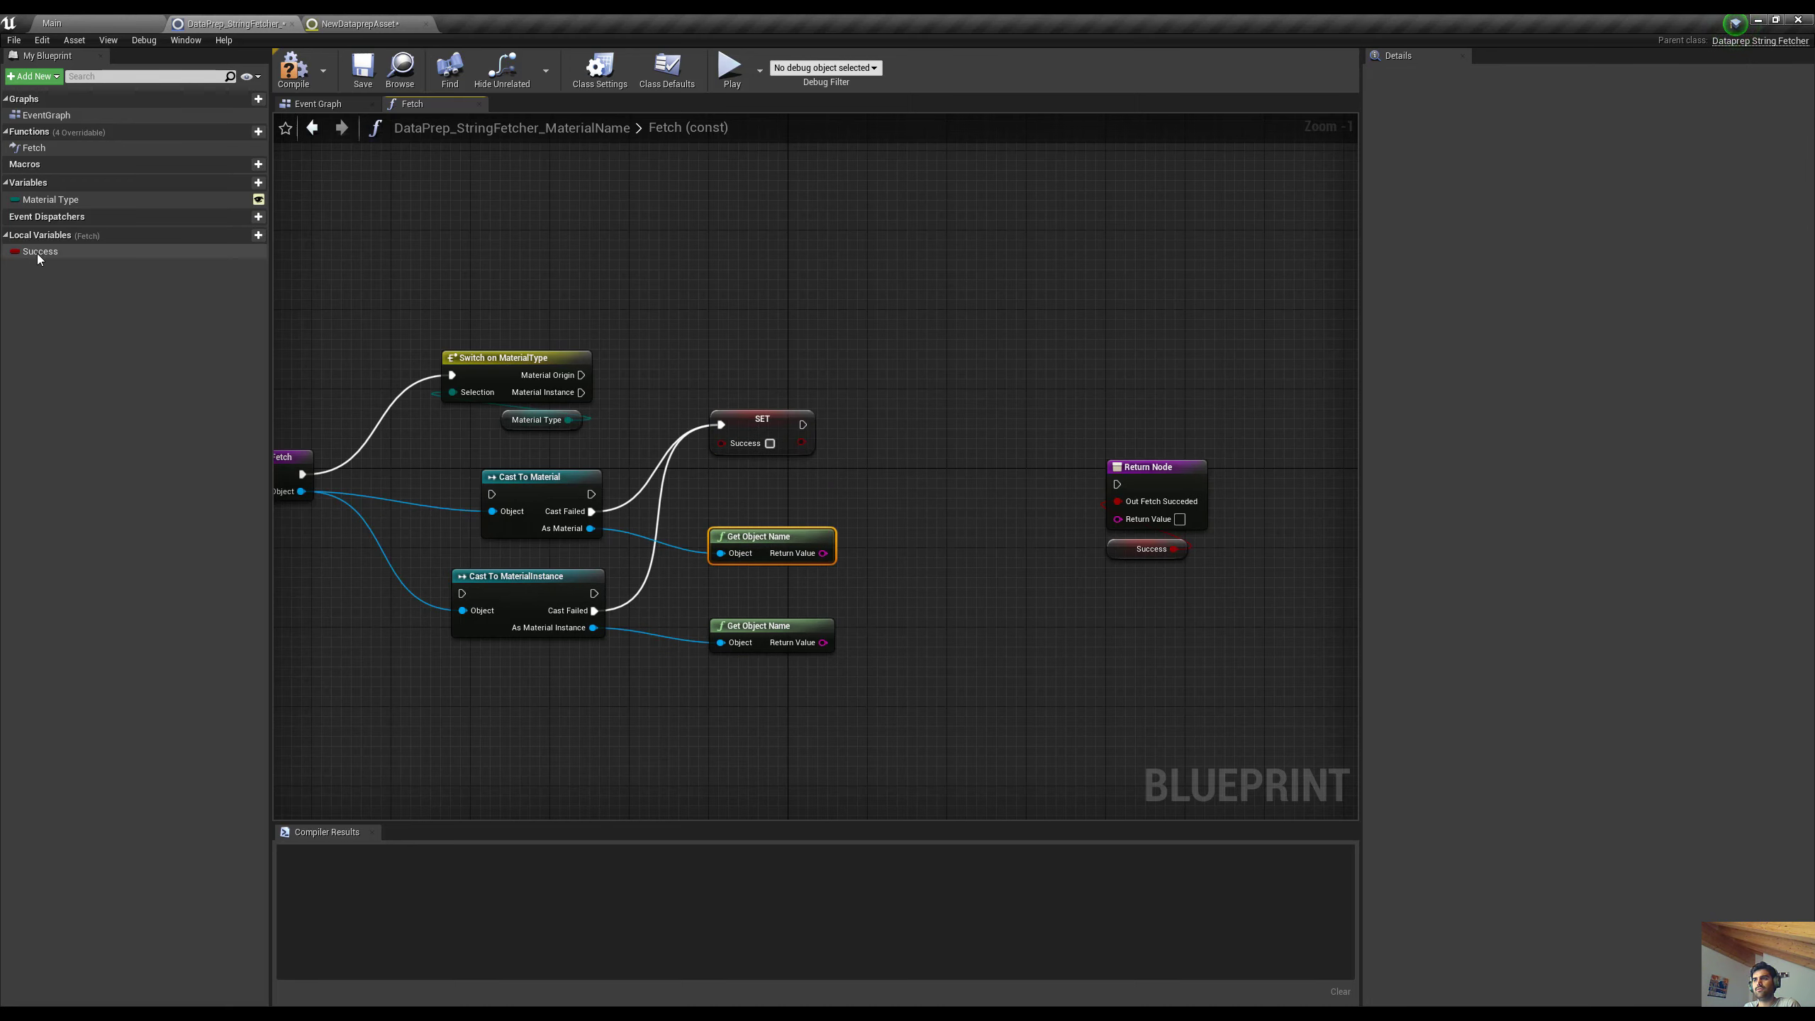
{"action": "left_click_drag", "start_coordinate": [41, 251], "coordinate": [785, 315]}
{"action": "left_click", "coordinate": [815, 341]}
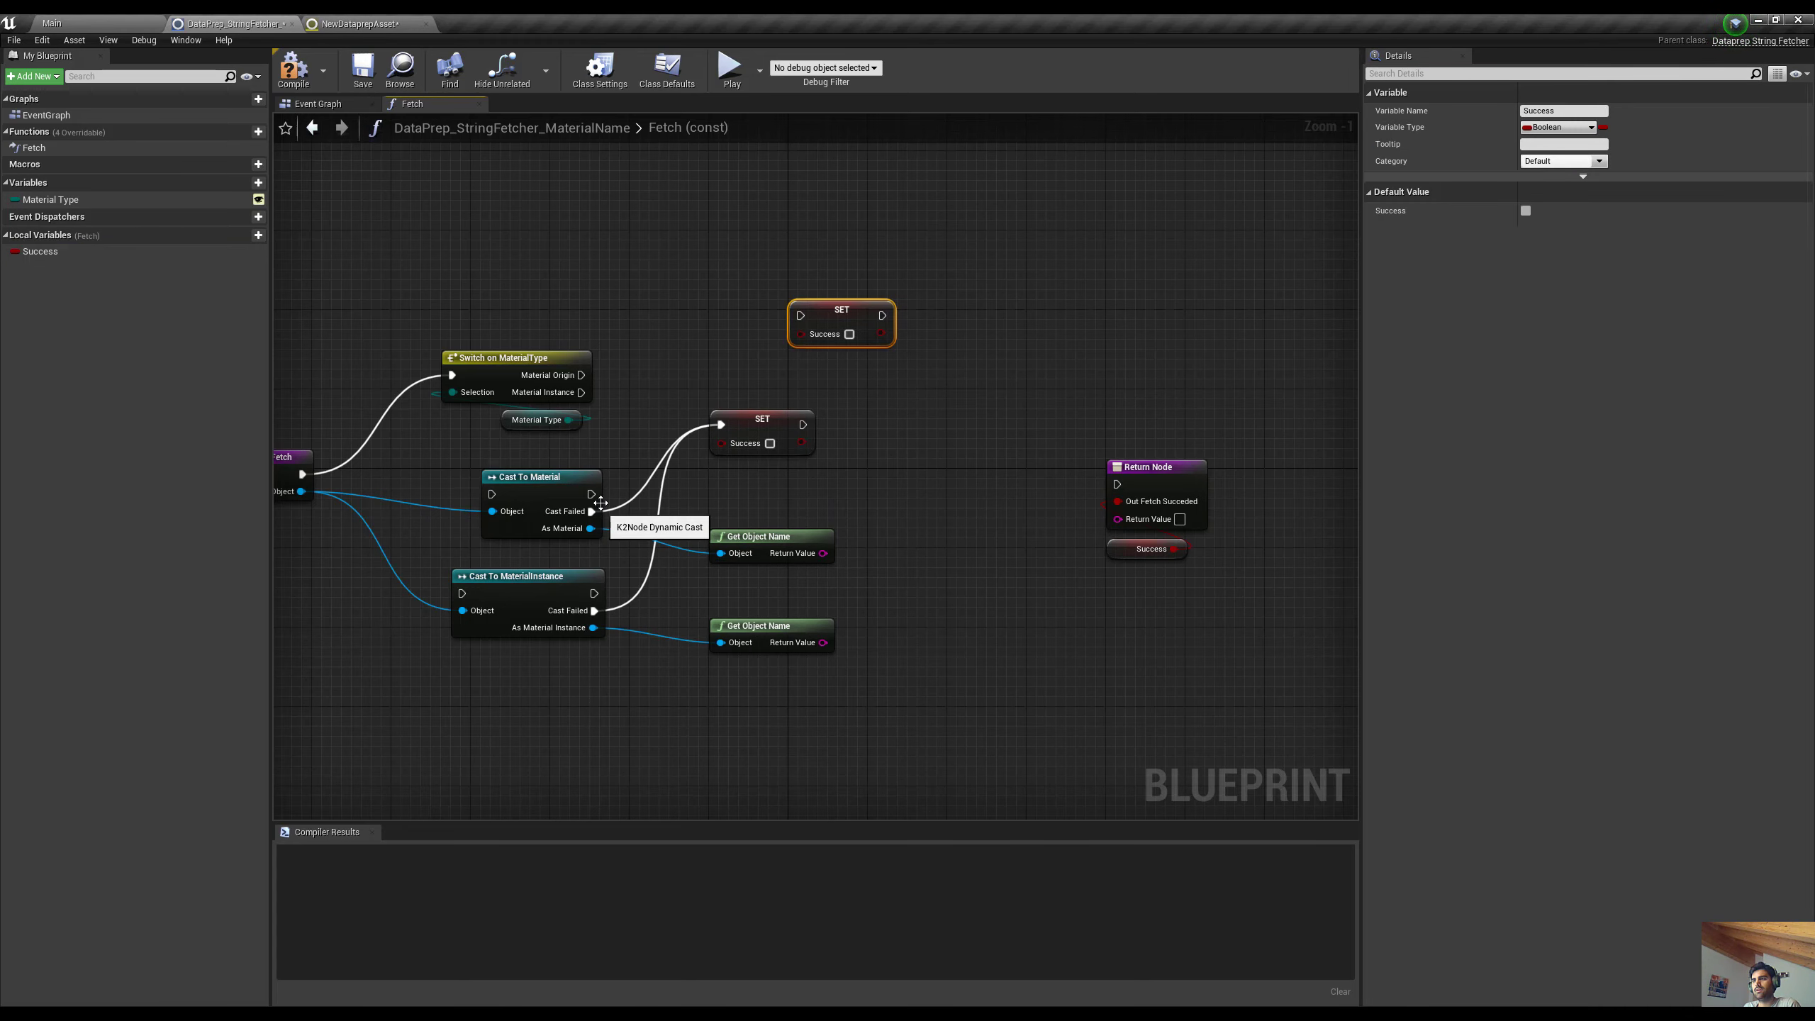
{"action": "left_click_drag", "start_coordinate": [593, 495], "coordinate": [778, 348]}
{"action": "left_click", "coordinate": [849, 334]}
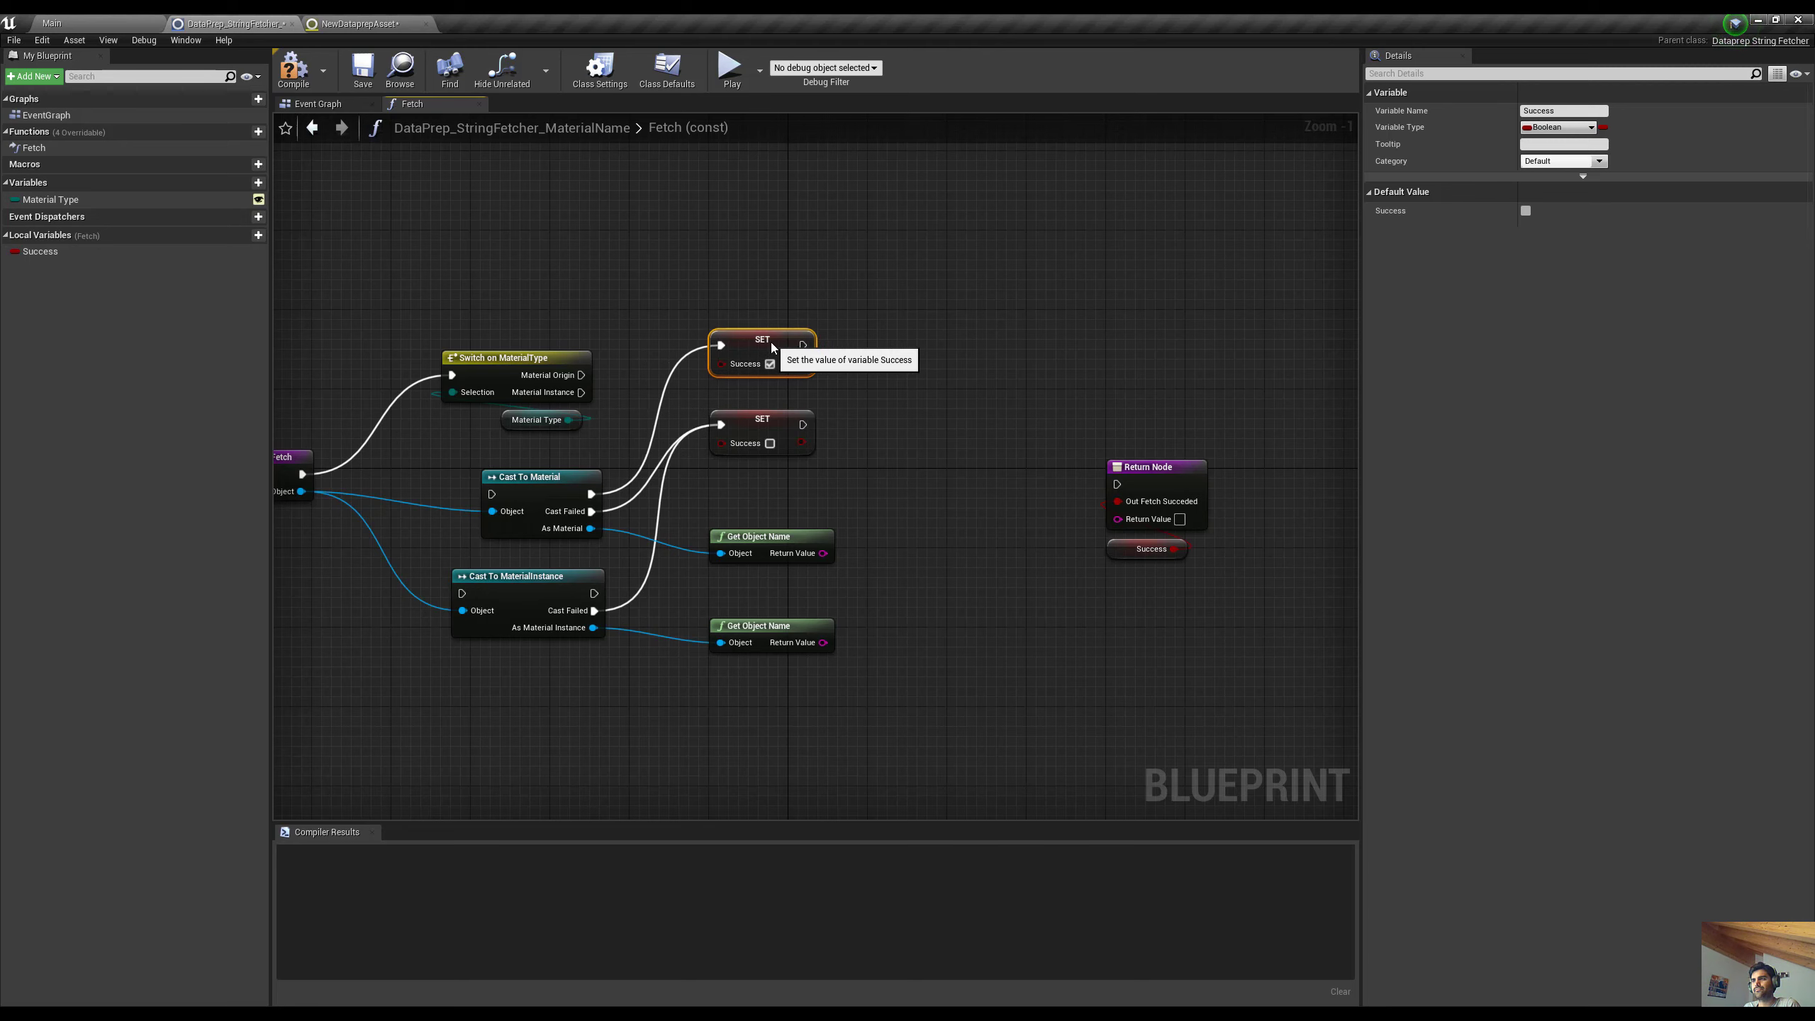
Space out the Get Object Name nodes and connect the switch's Material Origin to Cast To Material and Material Instance to Cast To MaterialInstance
{"action": "right_click_drag", "start_coordinate": [903, 572], "coordinate": [883, 505]}
{"action": "left_click", "coordinate": [719, 556]}
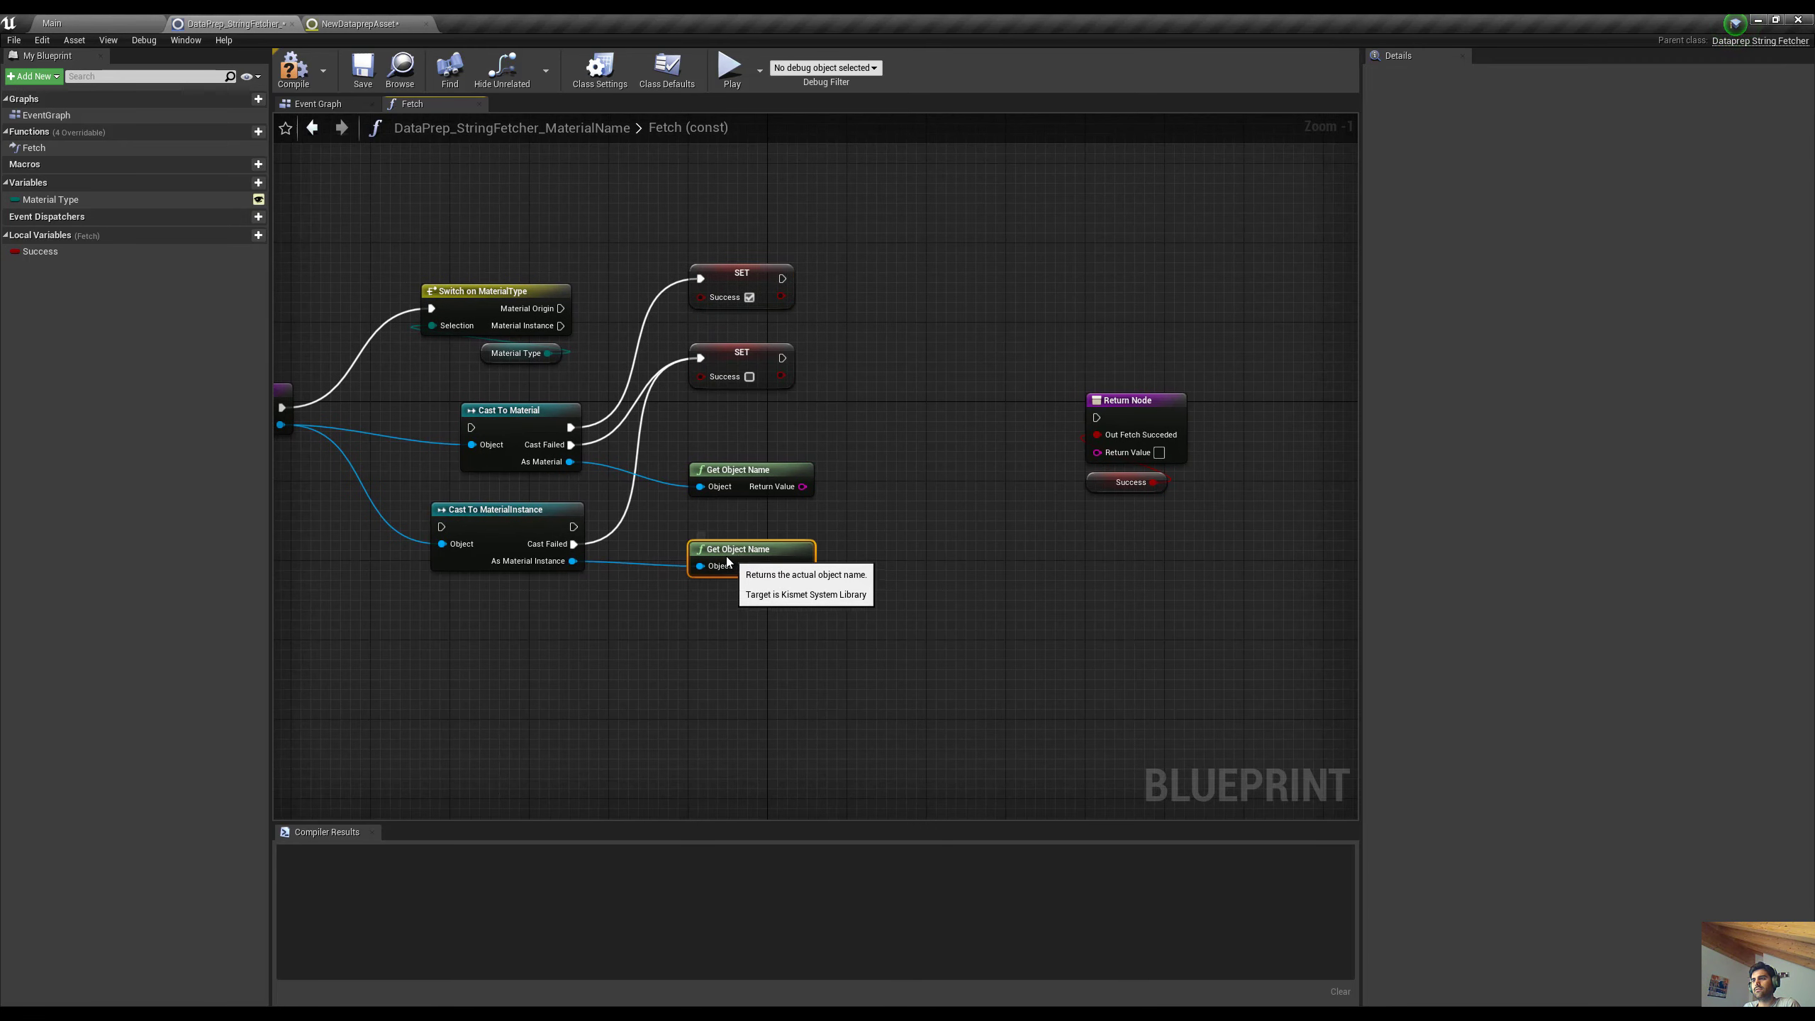
{"action": "left_click", "coordinate": [752, 470]}
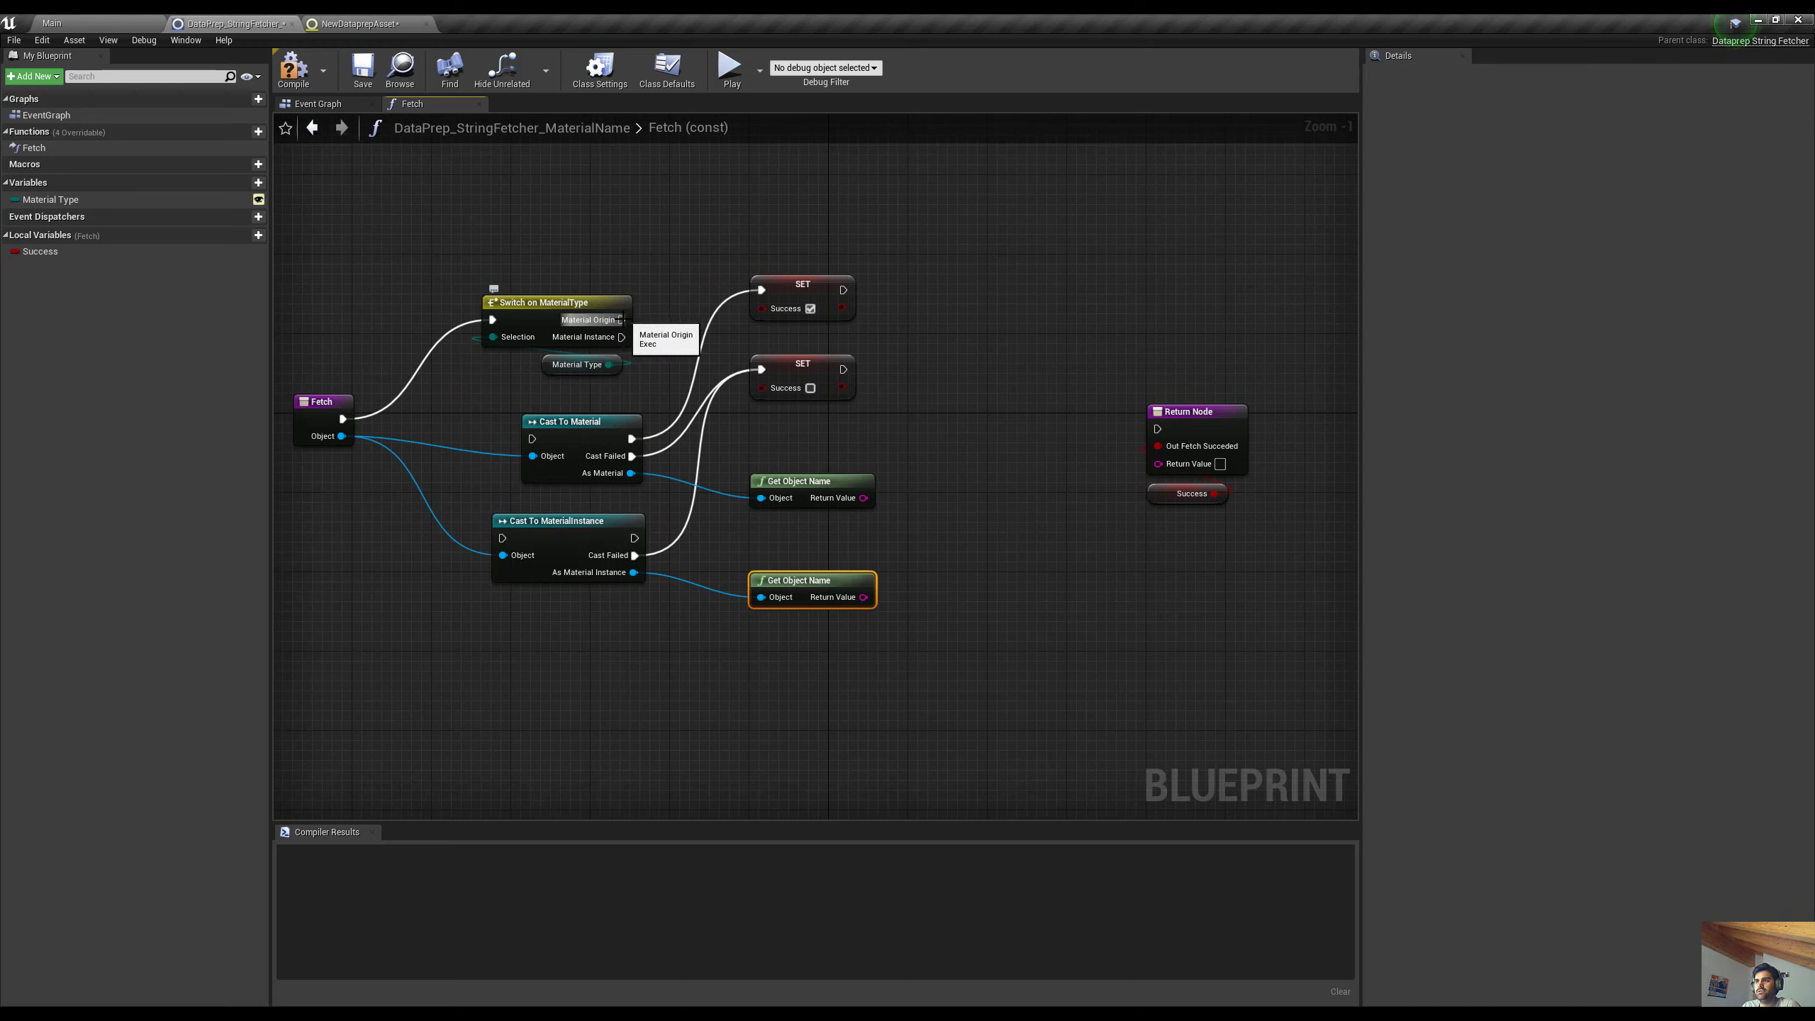
{"action": "left_click_drag", "start_coordinate": [622, 320], "coordinate": [532, 438]}
{"action": "left_click_drag", "start_coordinate": [622, 336], "coordinate": [589, 522]}
Rearrange the Fetch, Switch on MaterialType and Material Type nodes in front of the two cast nodes
{"action": "right_click_drag", "start_coordinate": [414, 588], "coordinate": [630, 505]}
{"action": "left_click_drag", "start_coordinate": [526, 319], "coordinate": [402, 335]}
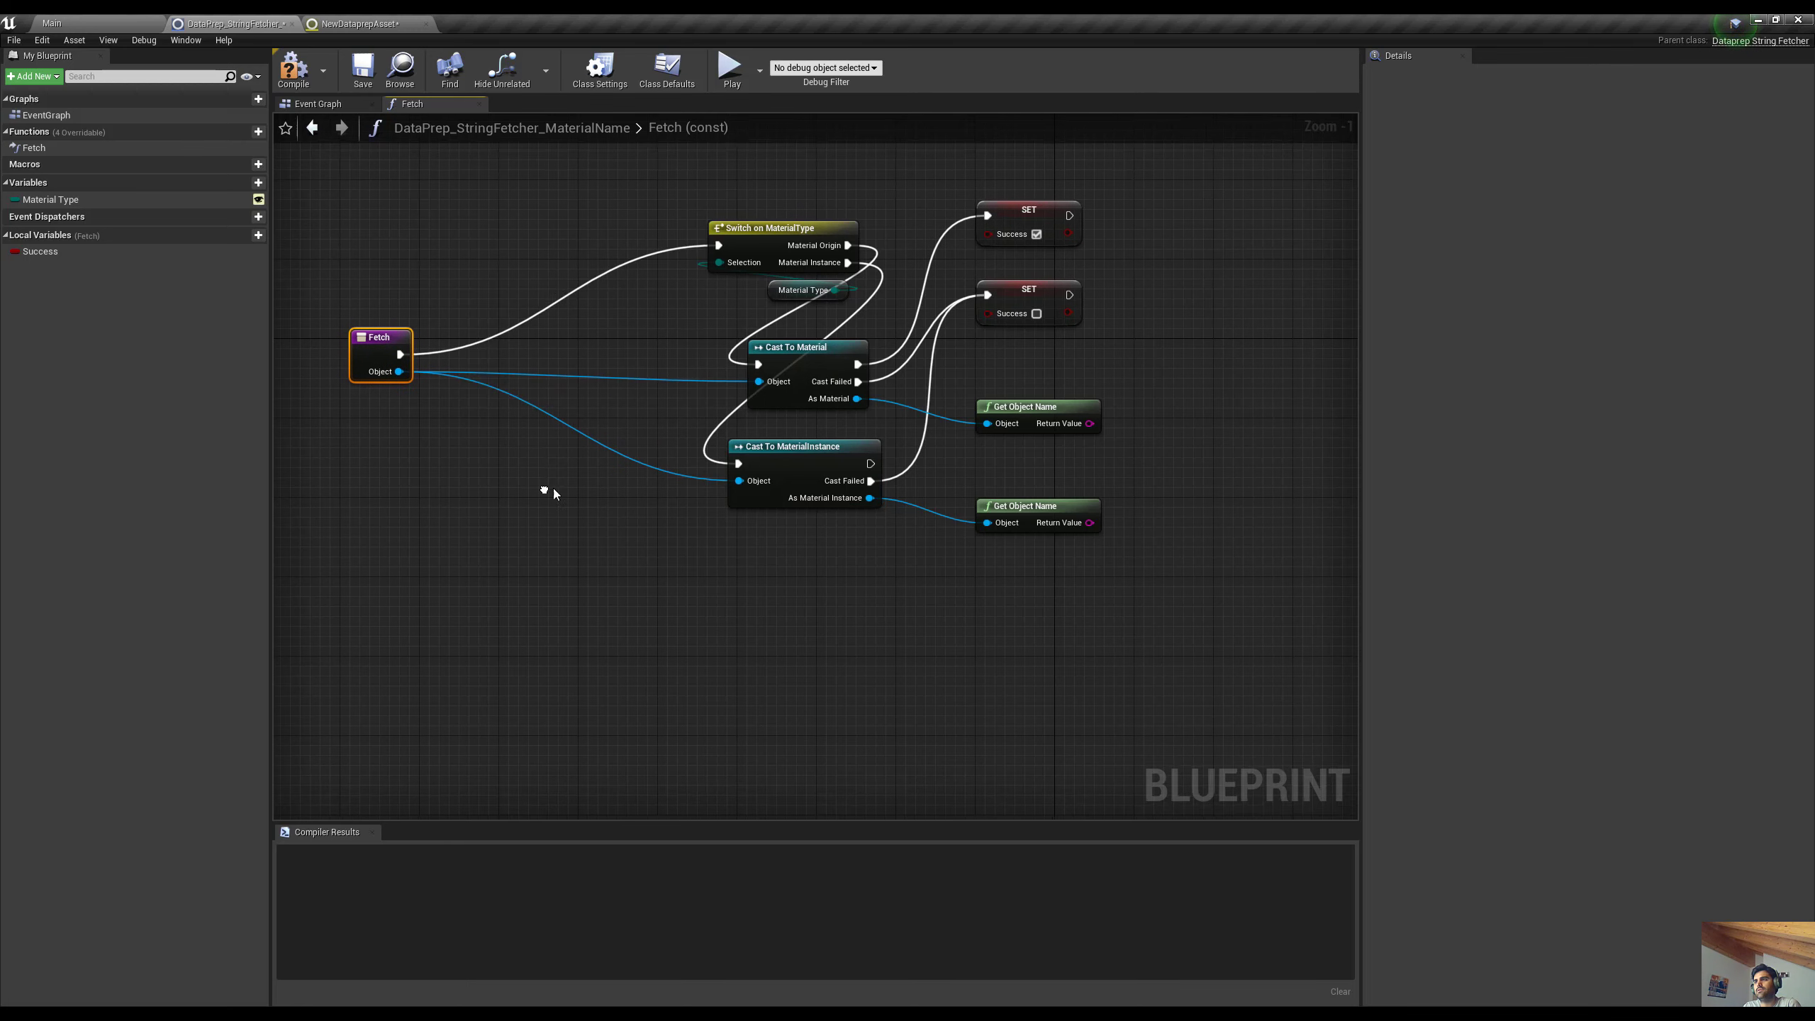
{"action": "left_click_drag", "start_coordinate": [801, 220], "coordinate": [611, 283]}
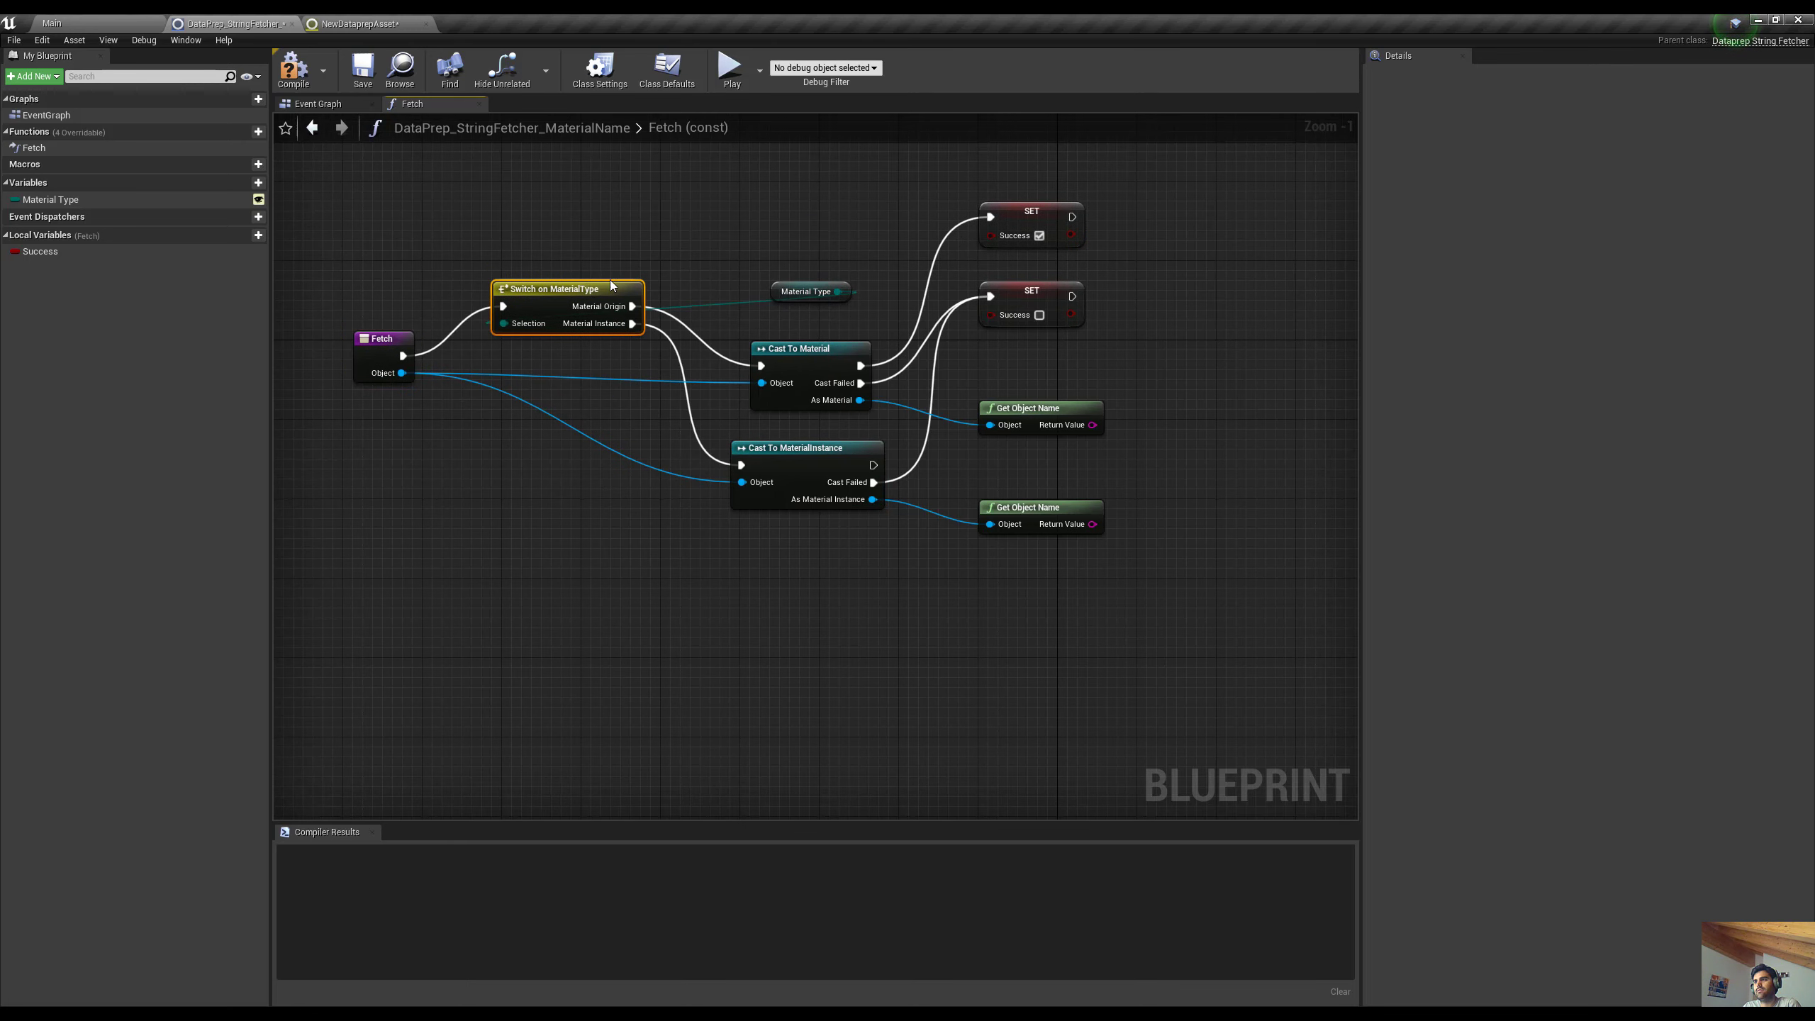
{"action": "left_click_drag", "start_coordinate": [785, 292], "coordinate": [566, 352]}
{"action": "right_click_drag", "start_coordinate": [560, 503], "coordinate": [613, 477]}
{"action": "left_click_drag", "start_coordinate": [439, 321], "coordinate": [419, 360]}
{"action": "right_click_drag", "start_coordinate": [706, 520], "coordinate": [502, 555]}
{"action": "mouse_move", "coordinate": [677, 595]}
{"action": "right_mouse_down"}
{"action": "mouse_move", "coordinate": [813, 600]}
{"action": "mouse_move", "coordinate": [704, 613]}
{"action": "right_mouse_up"}
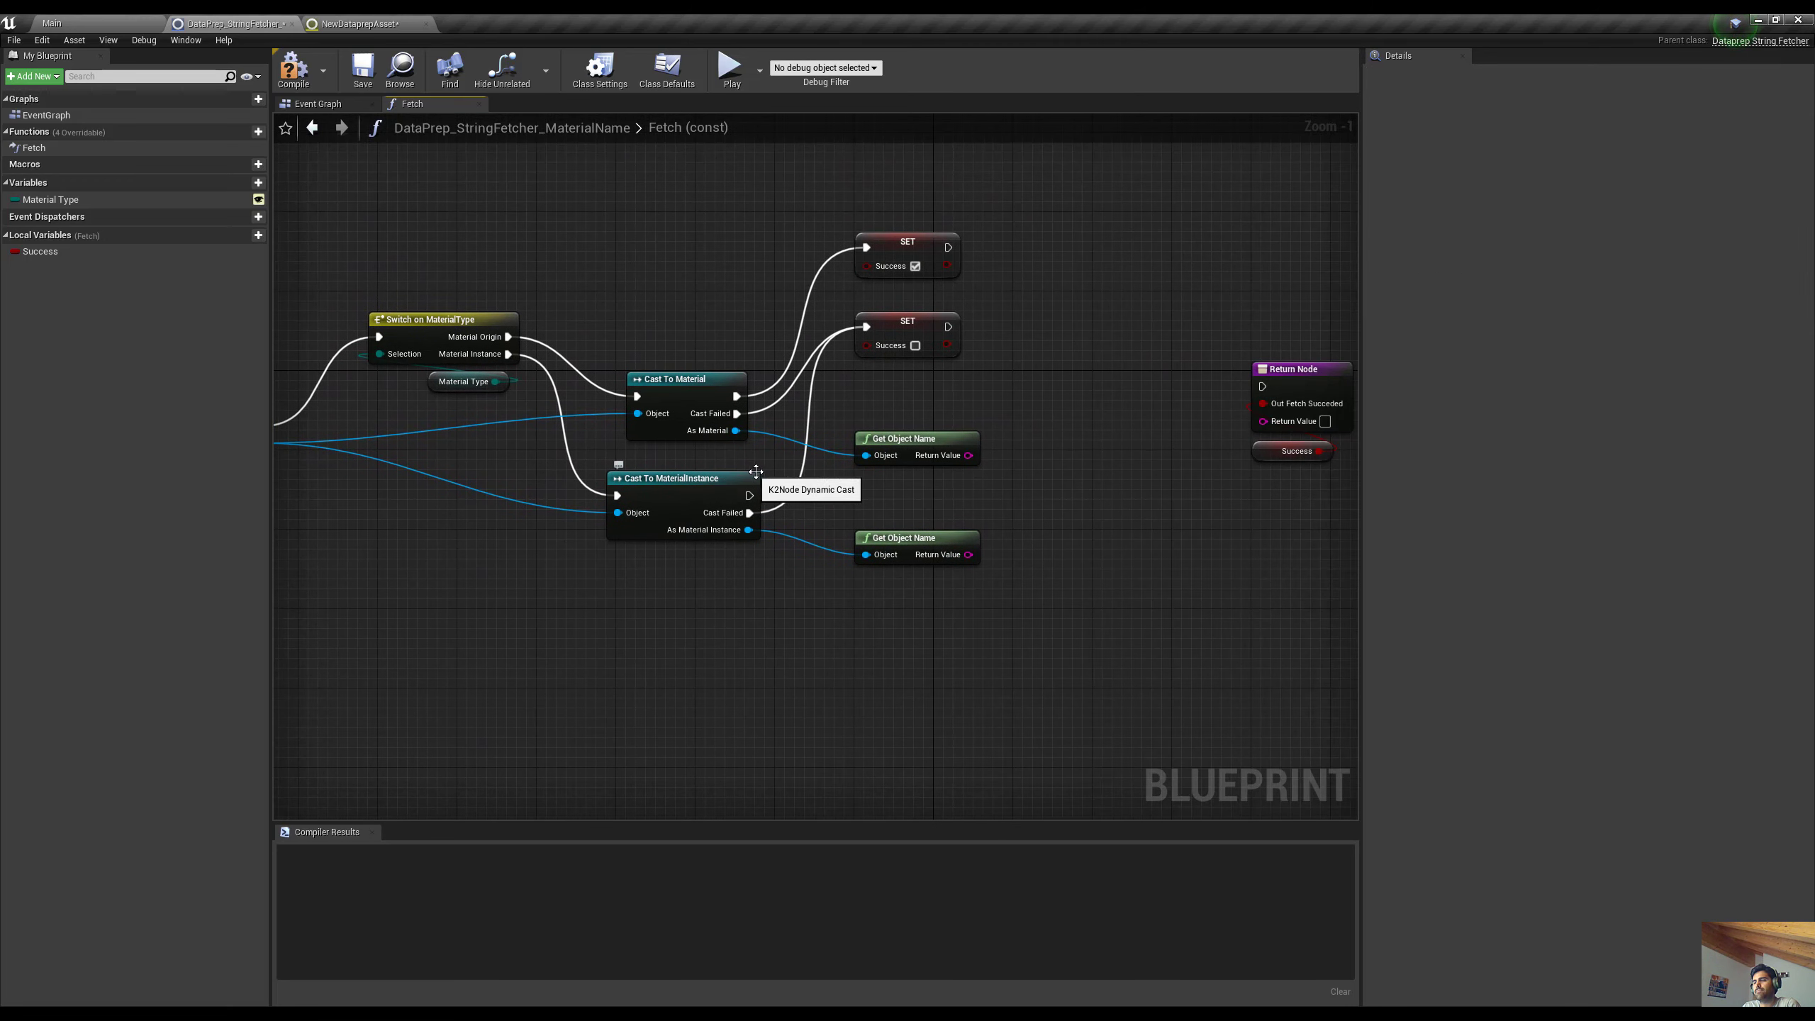
Add a local variable named Material Name to the Fetch function and set its type to String
{"action": "right_click_drag", "start_coordinate": [1038, 503], "coordinate": [940, 491]}
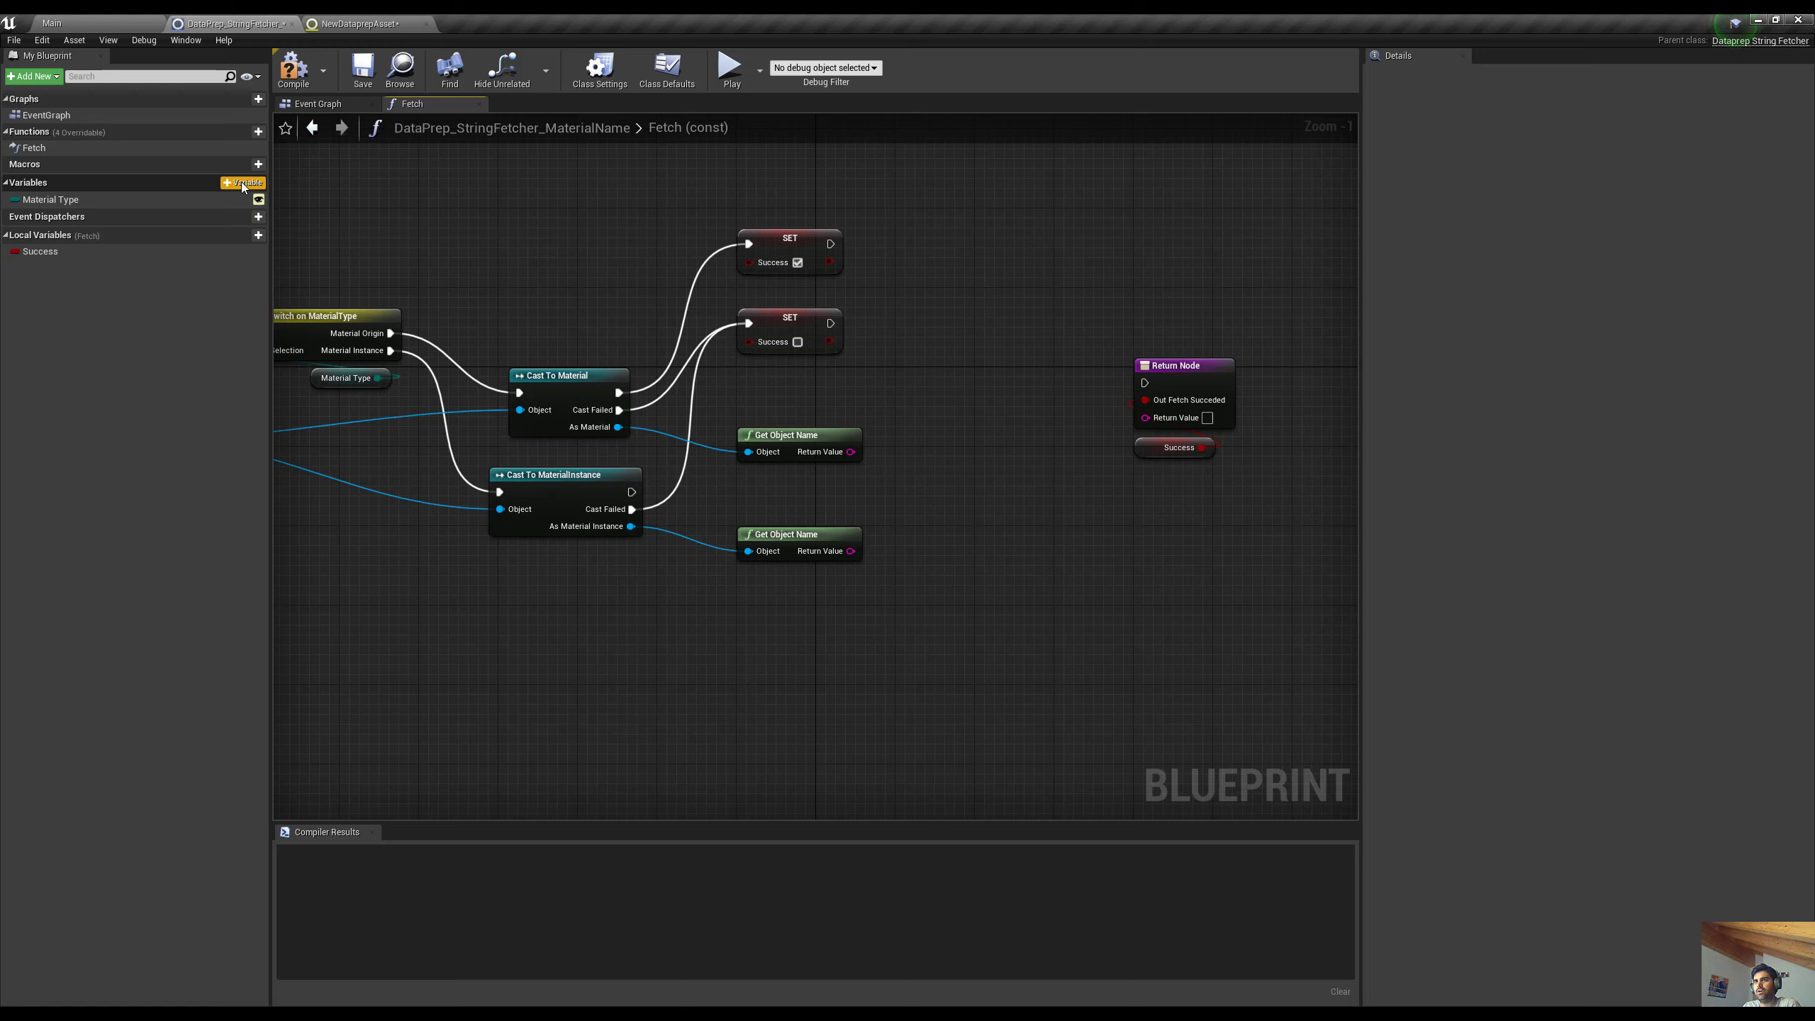
{"action": "left_click", "coordinate": [231, 235]}
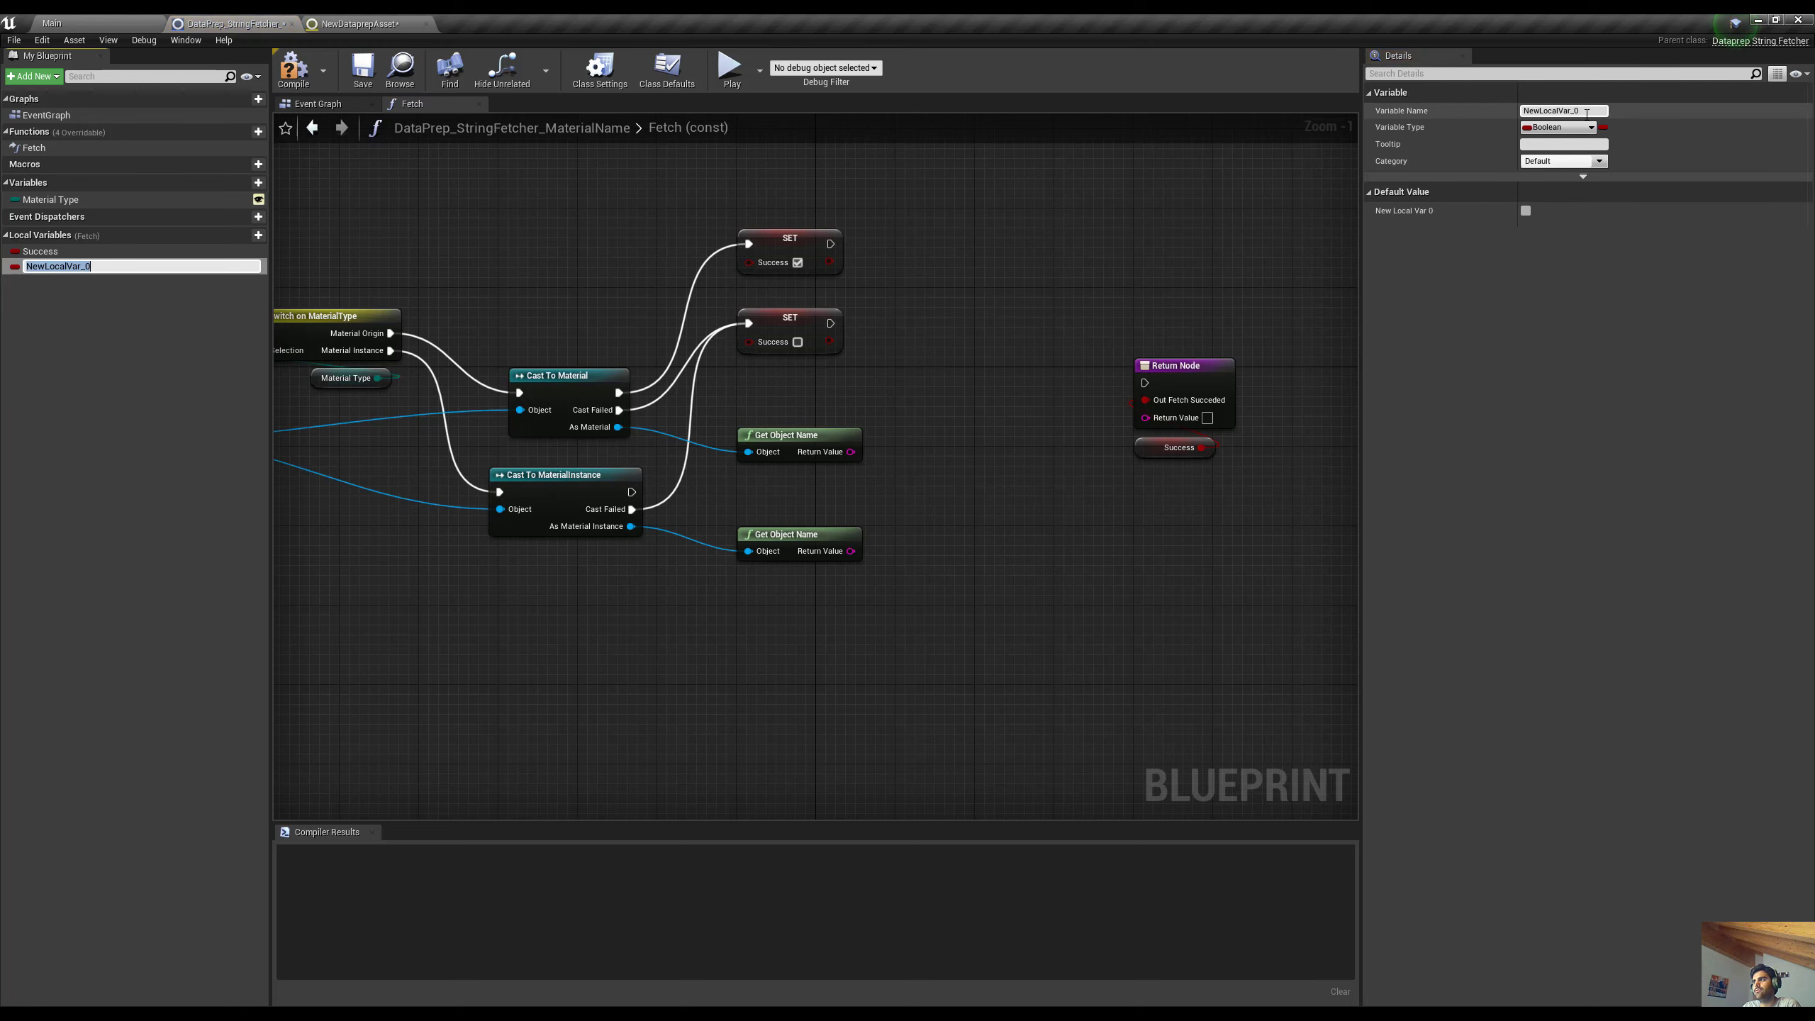
{"action": "left_click_drag", "start_coordinate": [1587, 113], "coordinate": [1438, 111]}
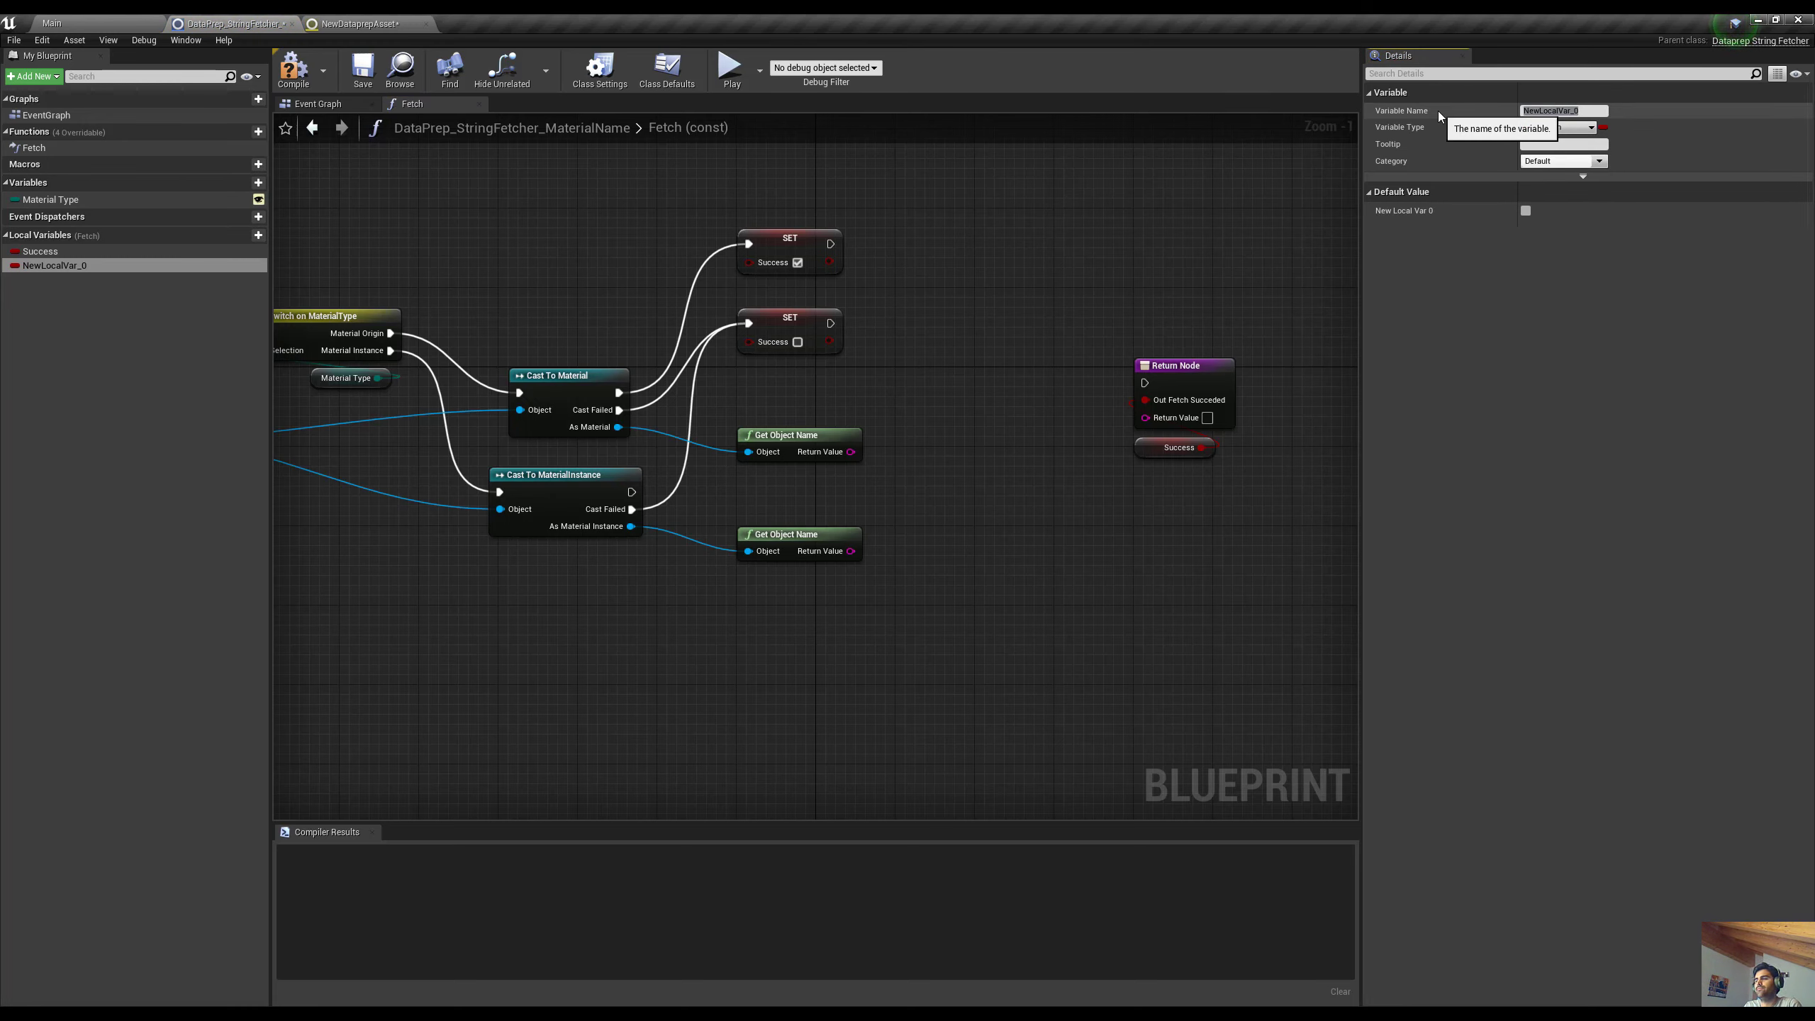
{"action": "key", "text": "BackSpace"}
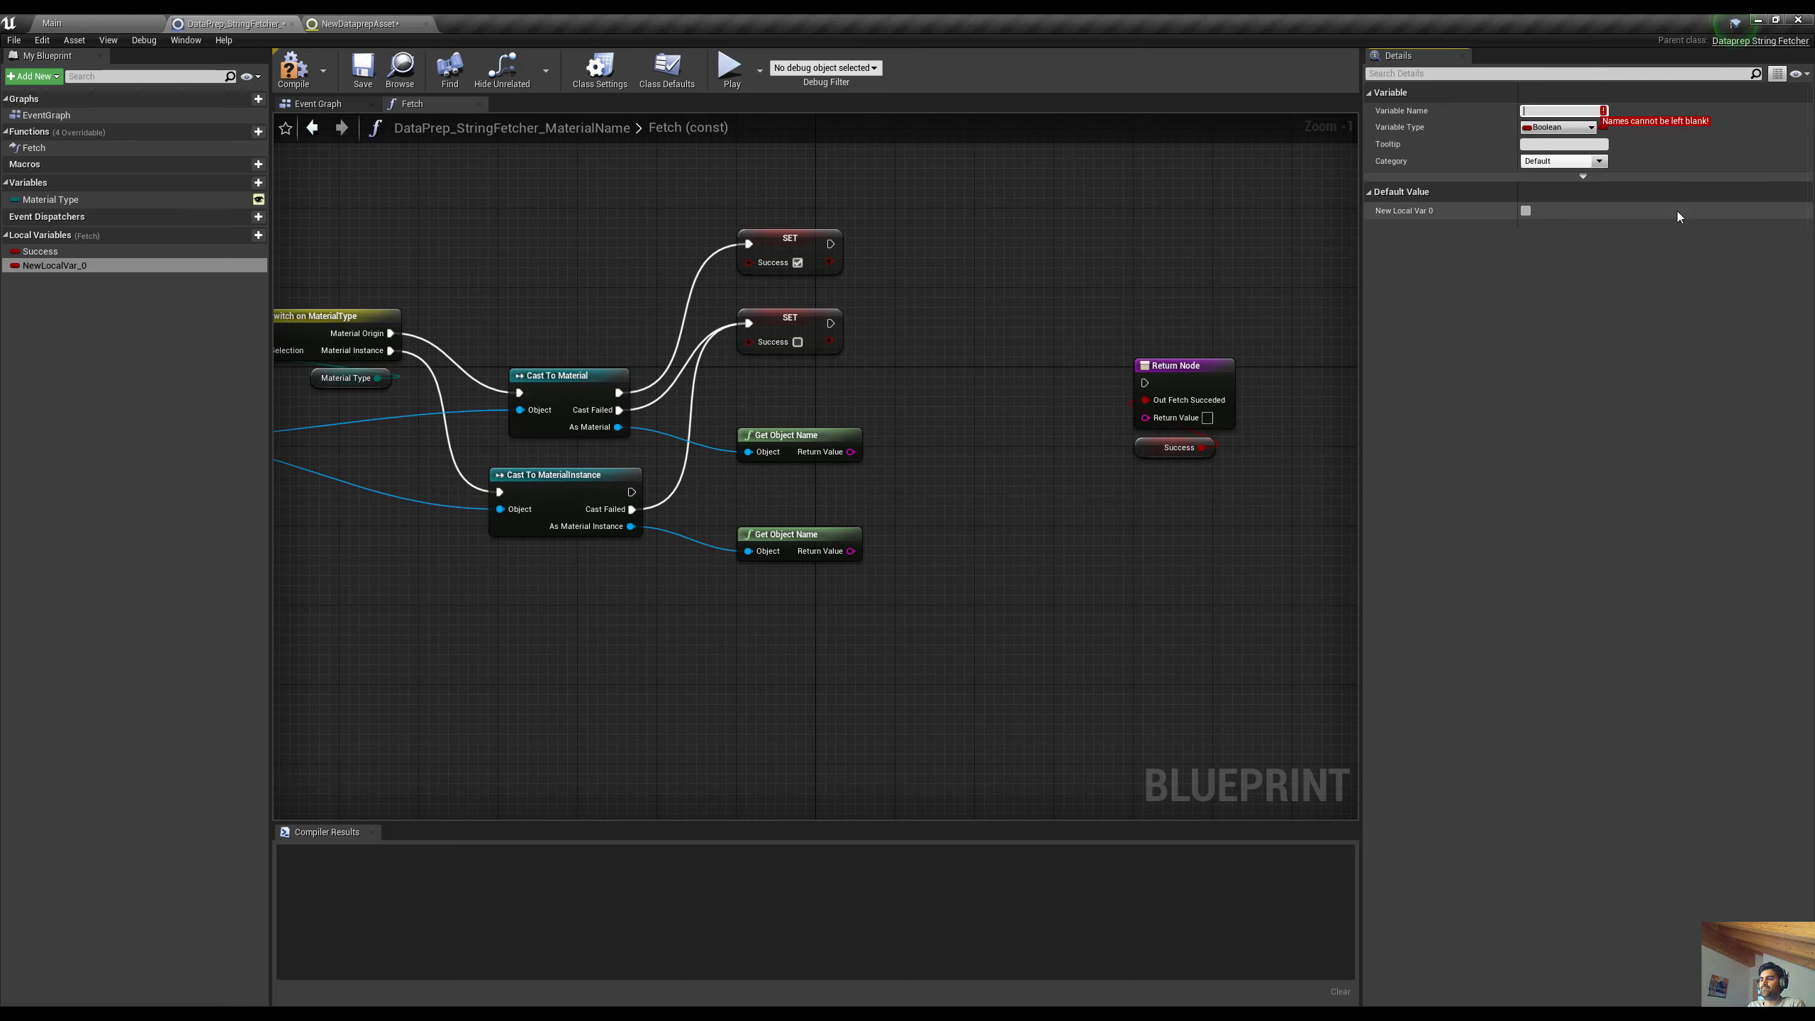
{"action": "type", "text": "Material NaMAE"}
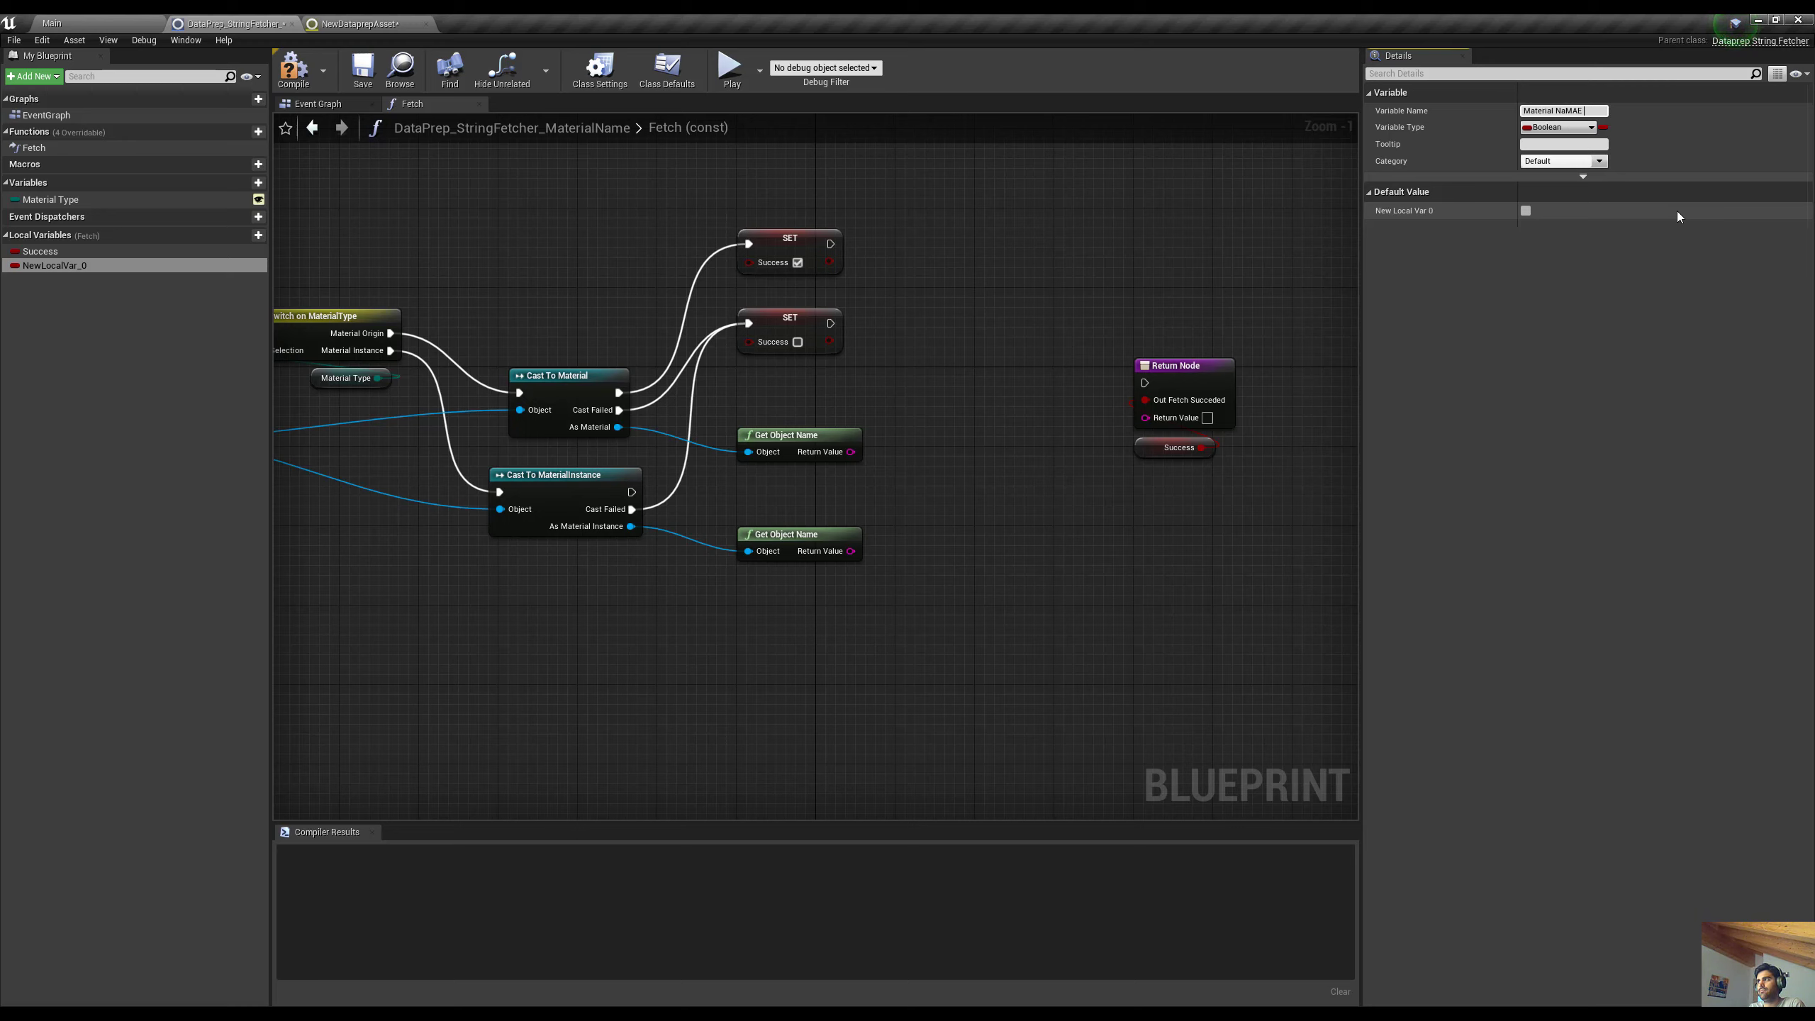
{"action": "key", "text": "BackSpace"}
{"action": "key", "text": "BackSpace"}
{"action": "key", "text": "BackSpace"}
{"action": "type", "text": "E"}
{"action": "key", "text": "BackSpace"}
{"action": "key", "text": "BackSpace"}
{"action": "type", "text": "me"}
{"action": "key", "text": "Return"}
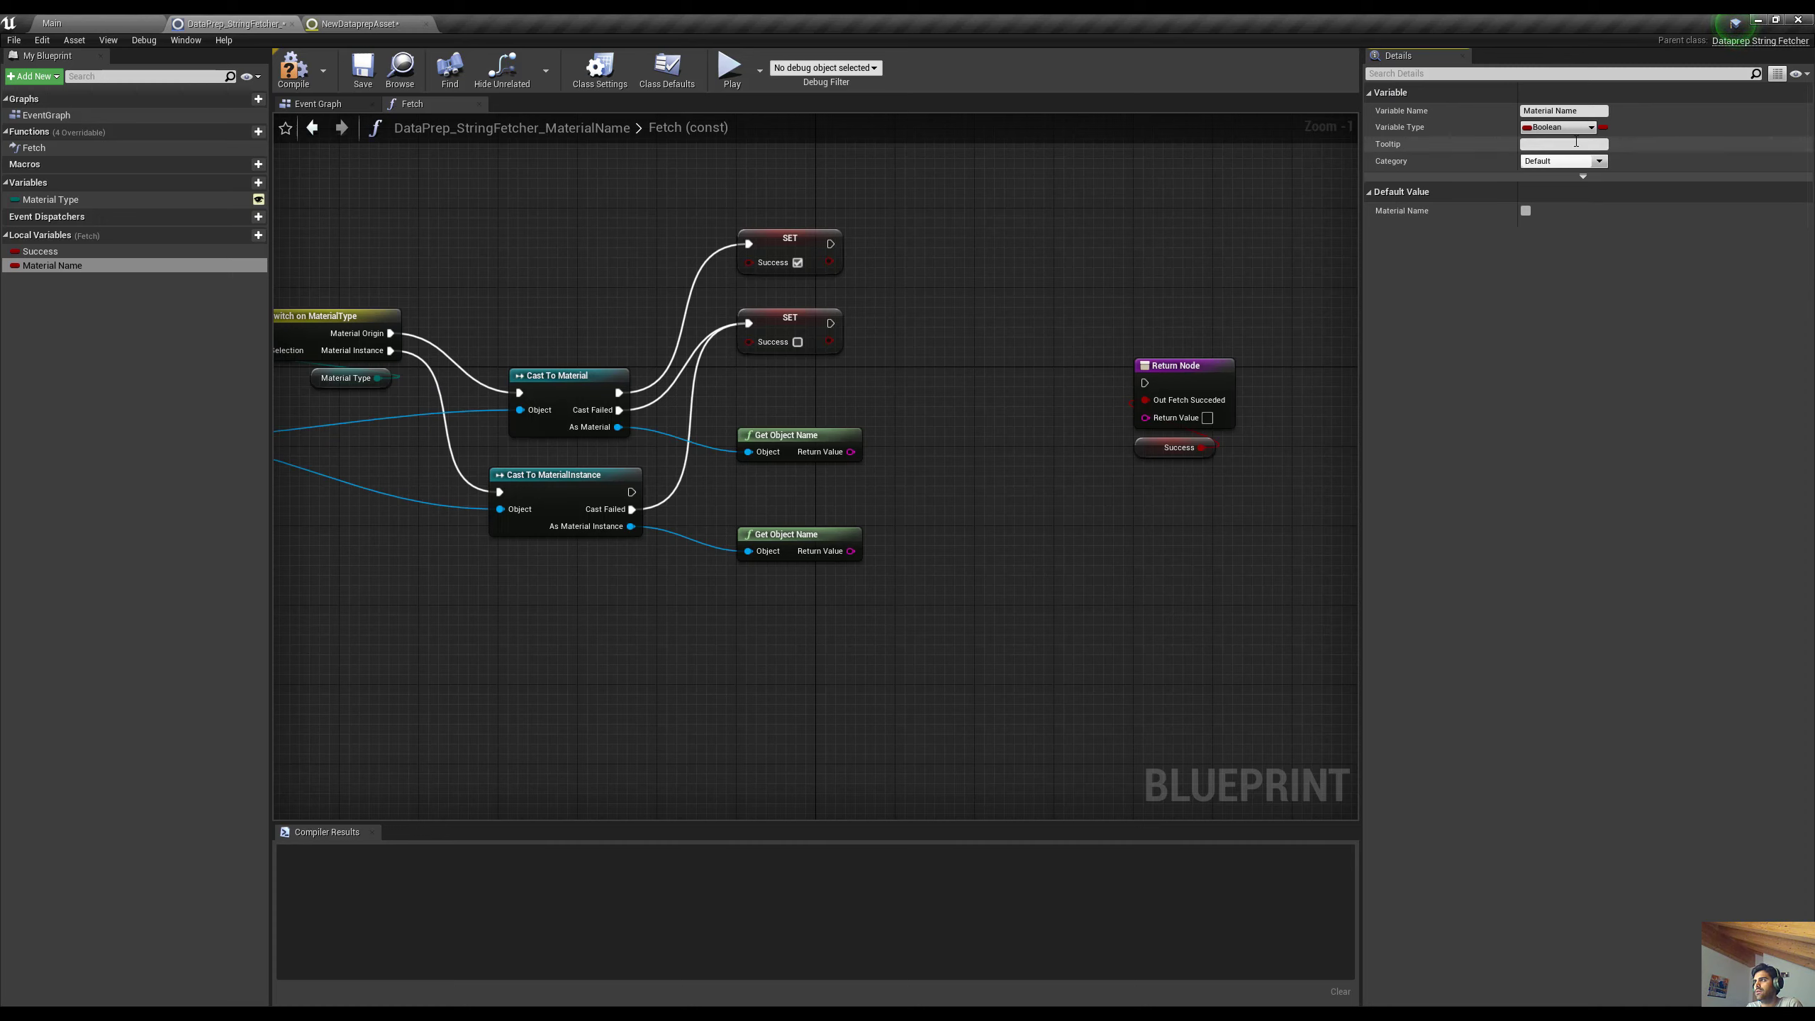
{"action": "left_click", "coordinate": [1573, 132]}
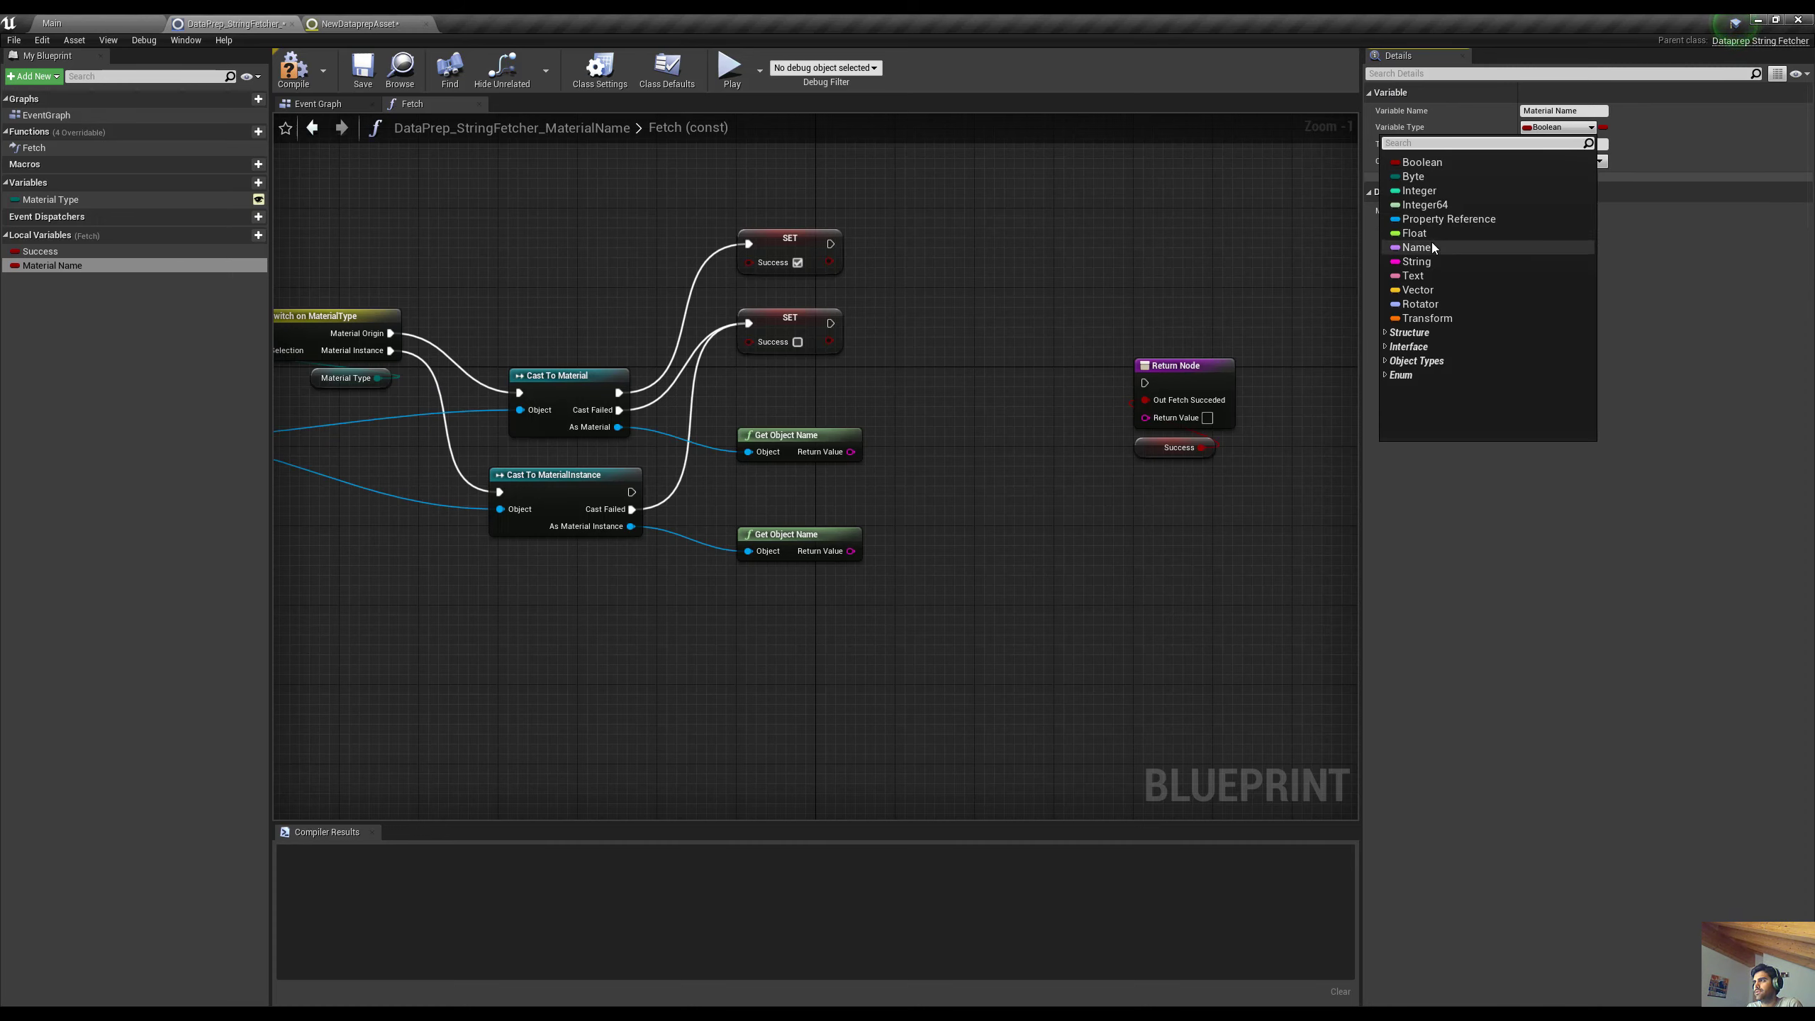
{"action": "left_click", "coordinate": [1419, 261]}
Connect a Material Name getter to the Return Node's Return Value and place it beneath the Success getter
{"action": "left_click_drag", "start_coordinate": [43, 265], "coordinate": [914, 497]}
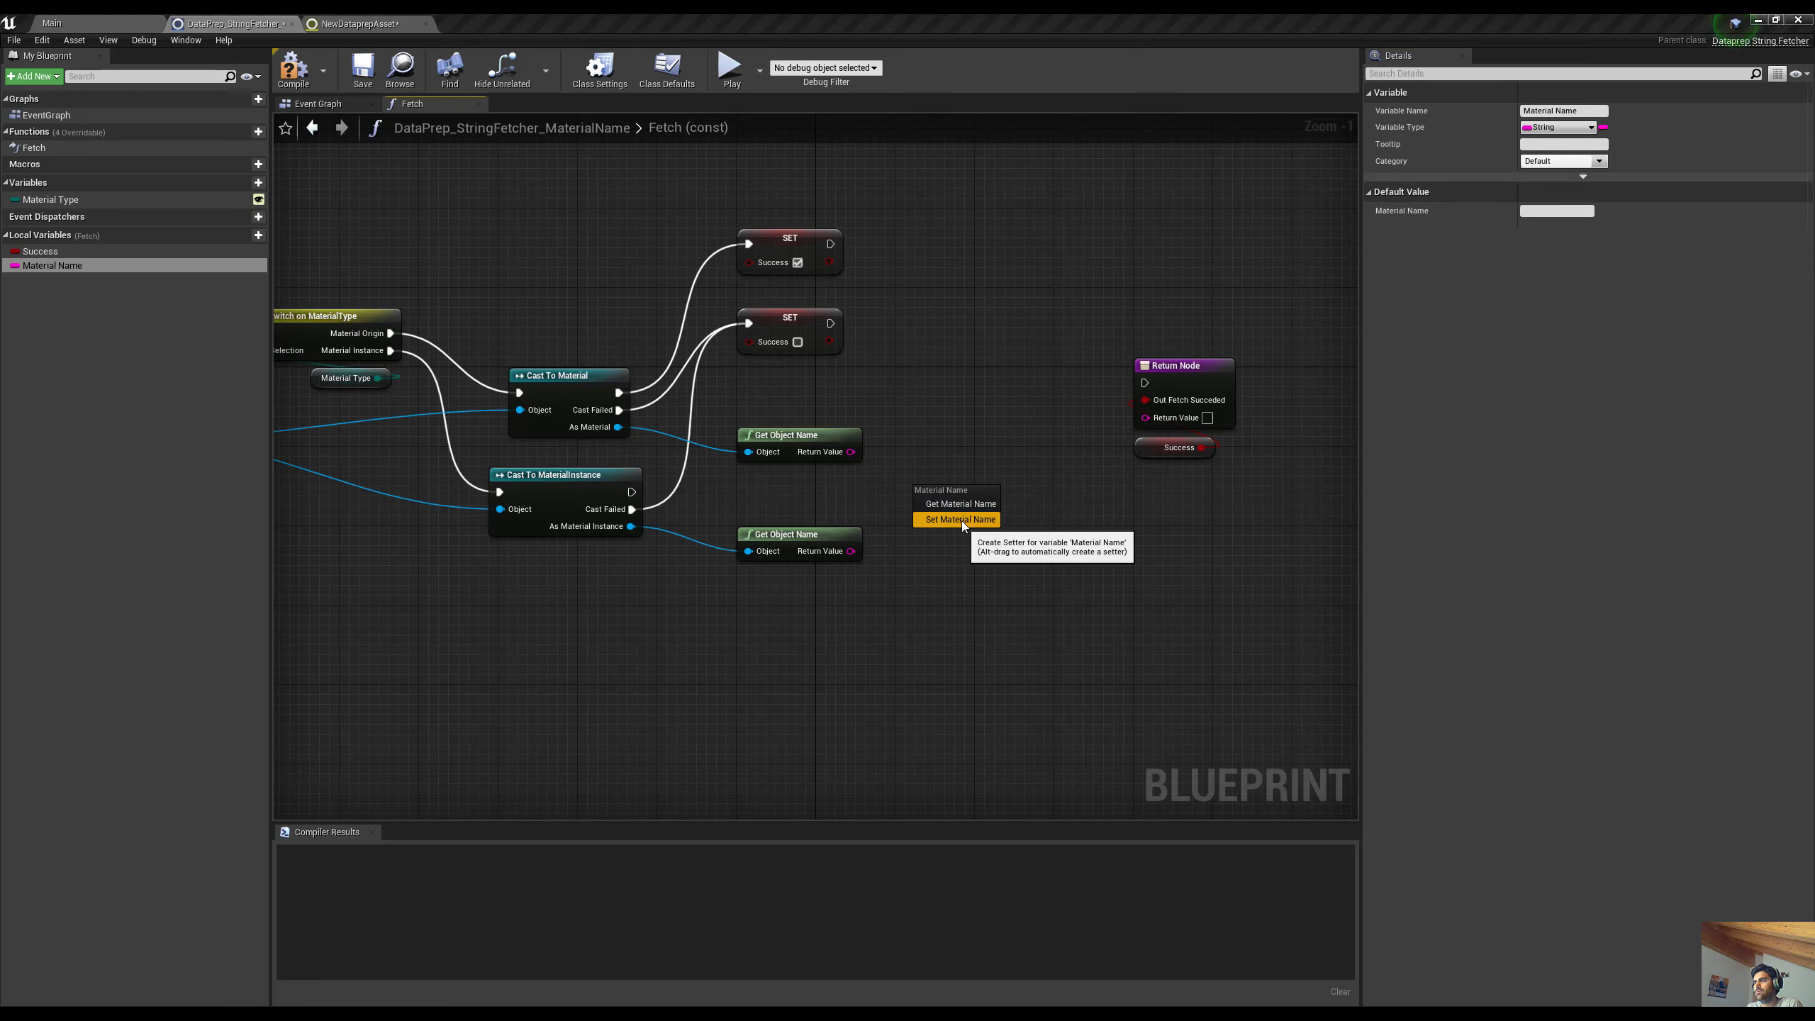
{"action": "left_click", "coordinate": [961, 503]}
{"action": "left_click_drag", "start_coordinate": [986, 497], "coordinate": [1146, 494]}
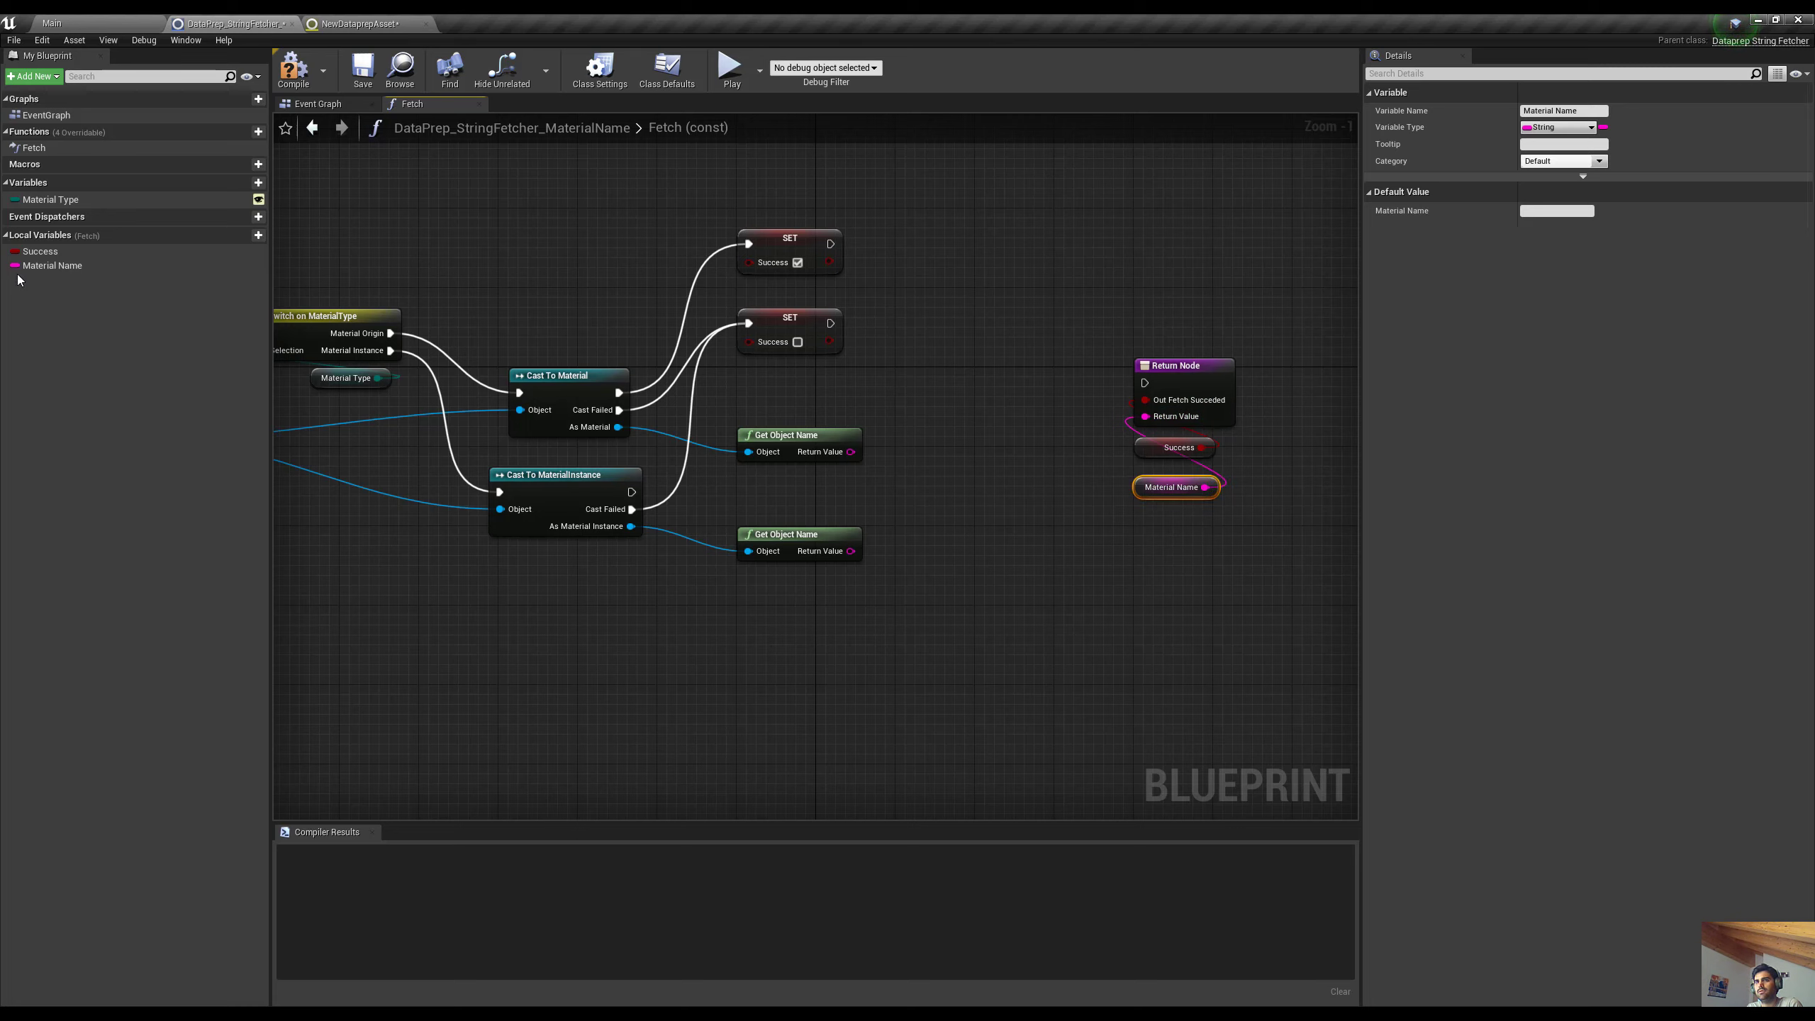
Add two Set Material Name nodes and feed each one from the Return Value of its own Get Object Name node
{"action": "left_click_drag", "start_coordinate": [29, 266], "coordinate": [987, 511], "text": "ctrl"}
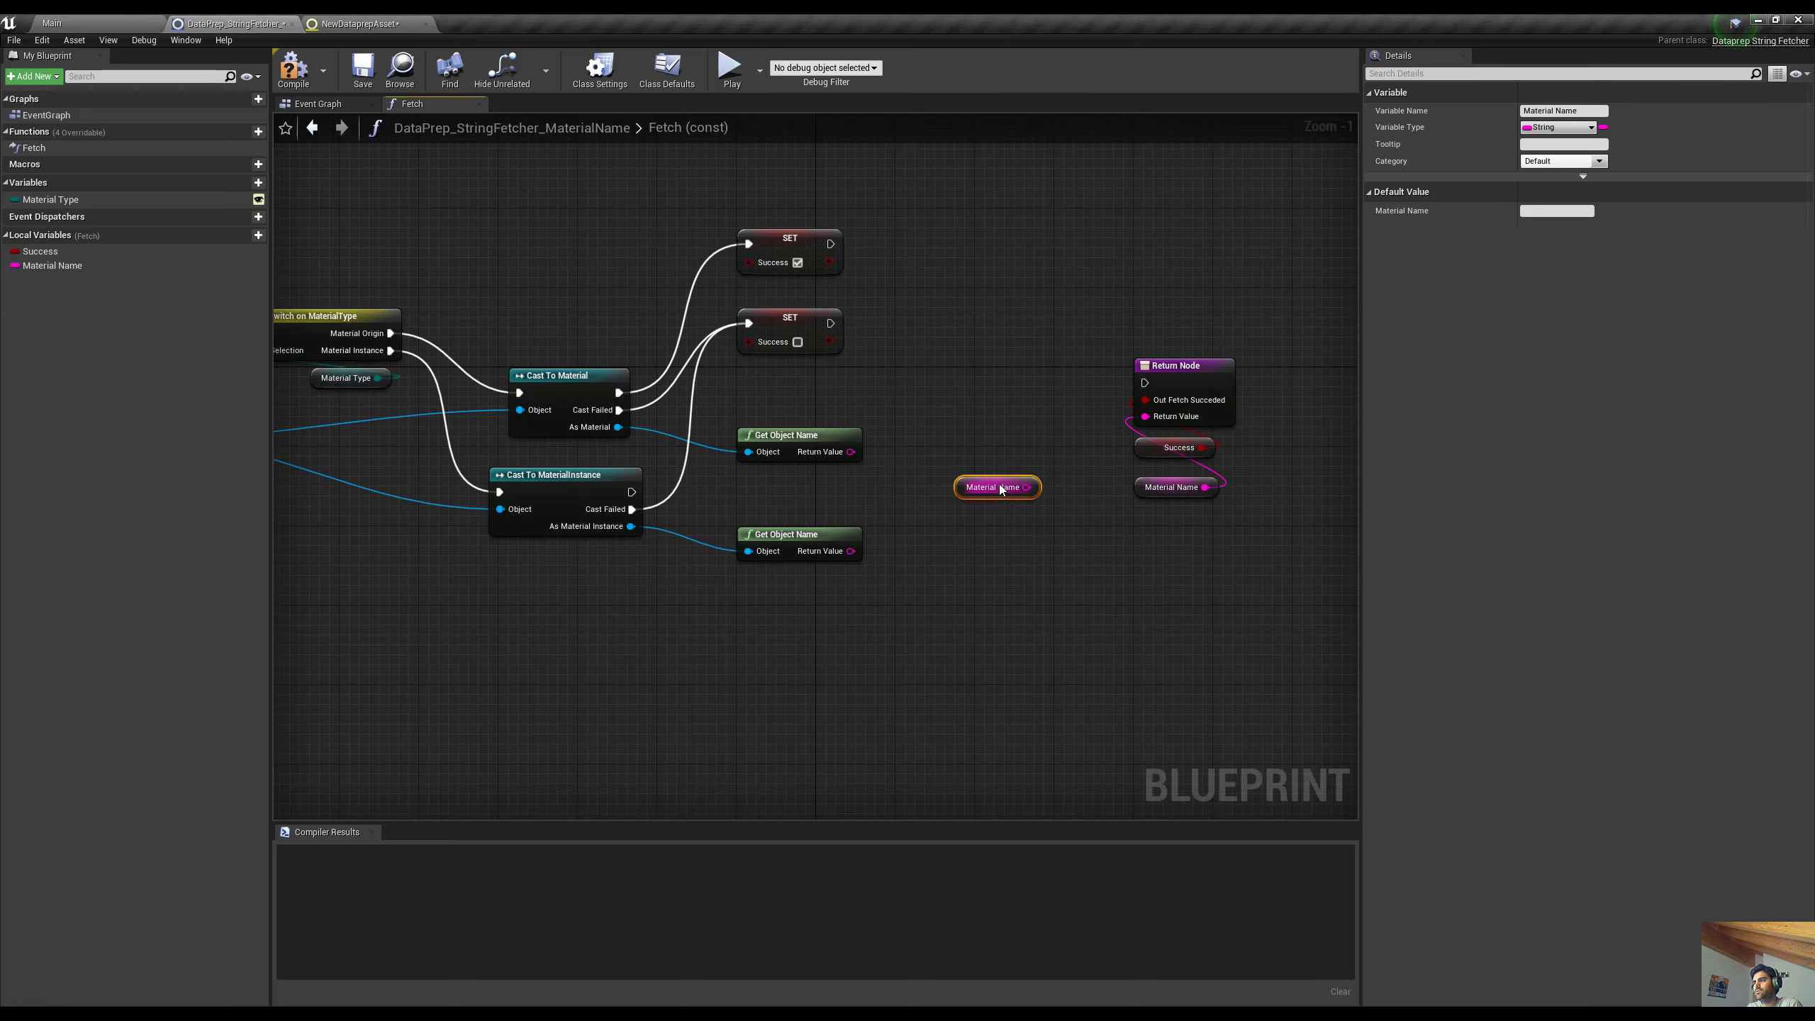
{"action": "key", "text": "Delete"}
{"action": "left_click_drag", "start_coordinate": [53, 265], "coordinate": [887, 494]}
{"action": "left_click", "coordinate": [958, 521]}
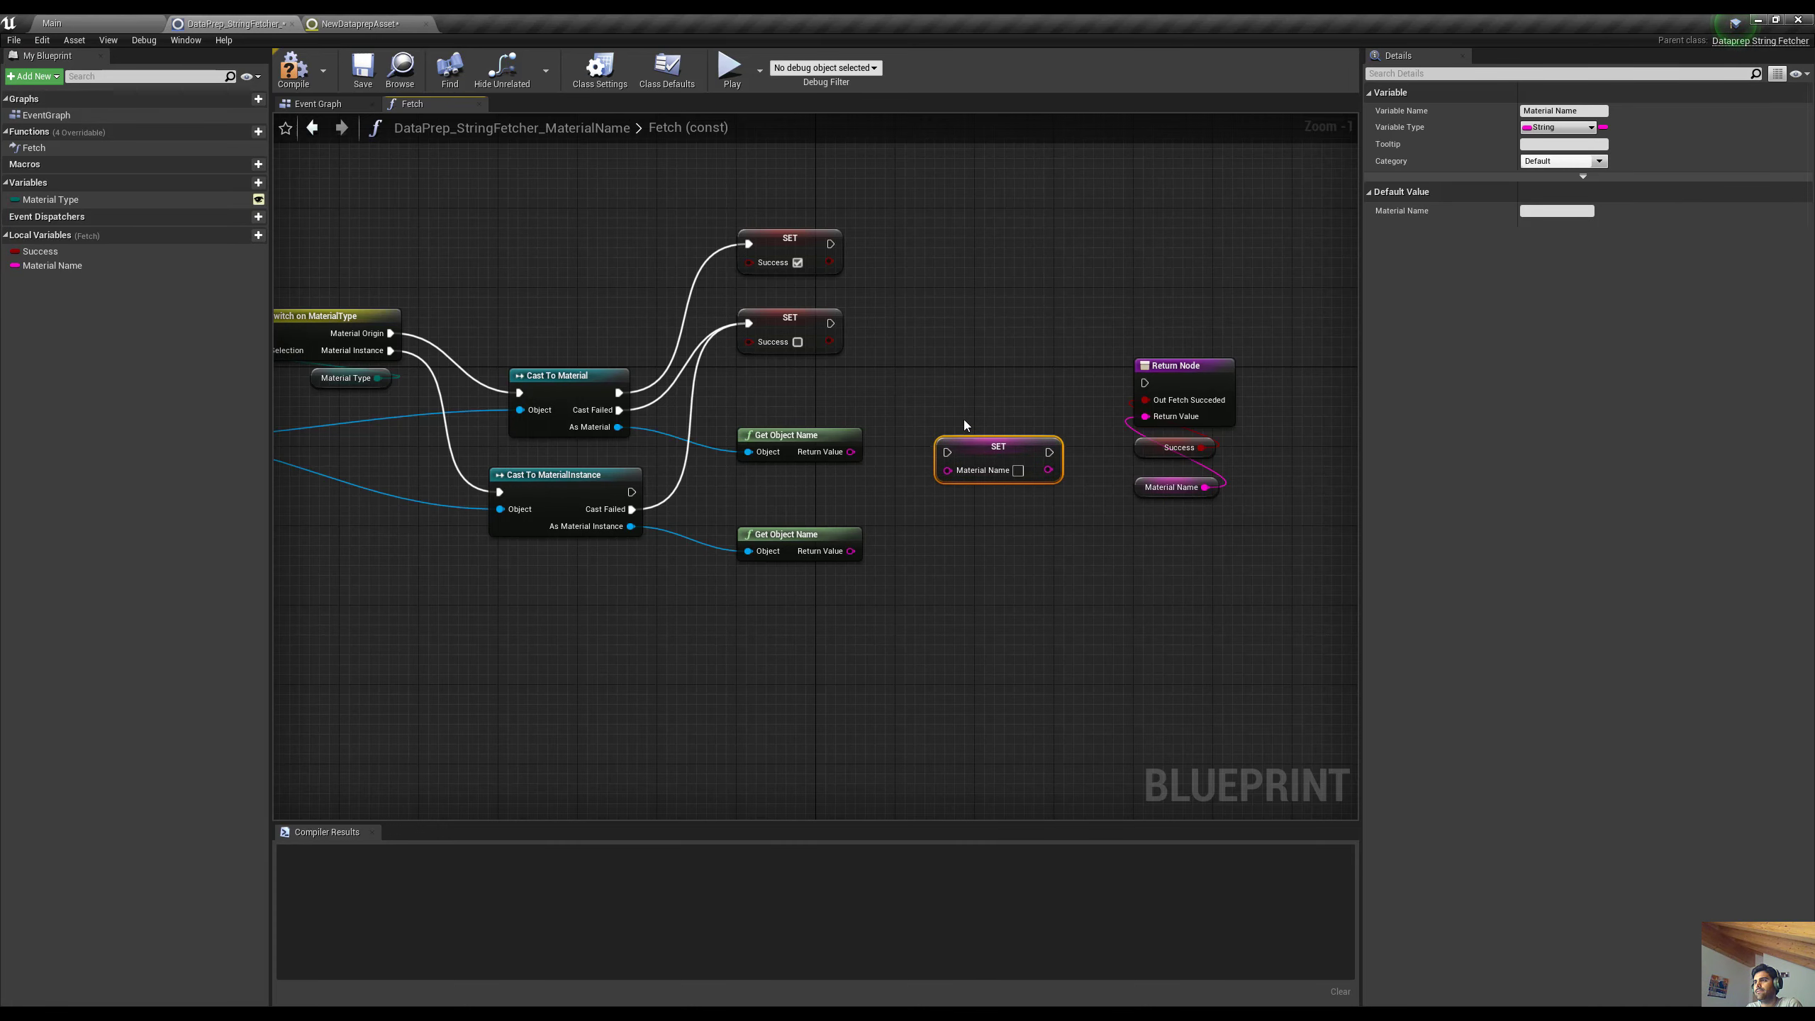
{"action": "left_click_drag", "start_coordinate": [975, 438], "coordinate": [939, 389]}
{"action": "left_click_drag", "start_coordinate": [850, 452], "coordinate": [966, 478]}
{"action": "key", "text": "ctrl+w"}
{"action": "left_click_drag", "start_coordinate": [856, 554], "coordinate": [981, 505]}
Connect Cast To MaterialInstance's execution to the lower Set Material Name node and the checked Set Success node to the upper one
{"action": "left_click_drag", "start_coordinate": [632, 492], "coordinate": [927, 492]}
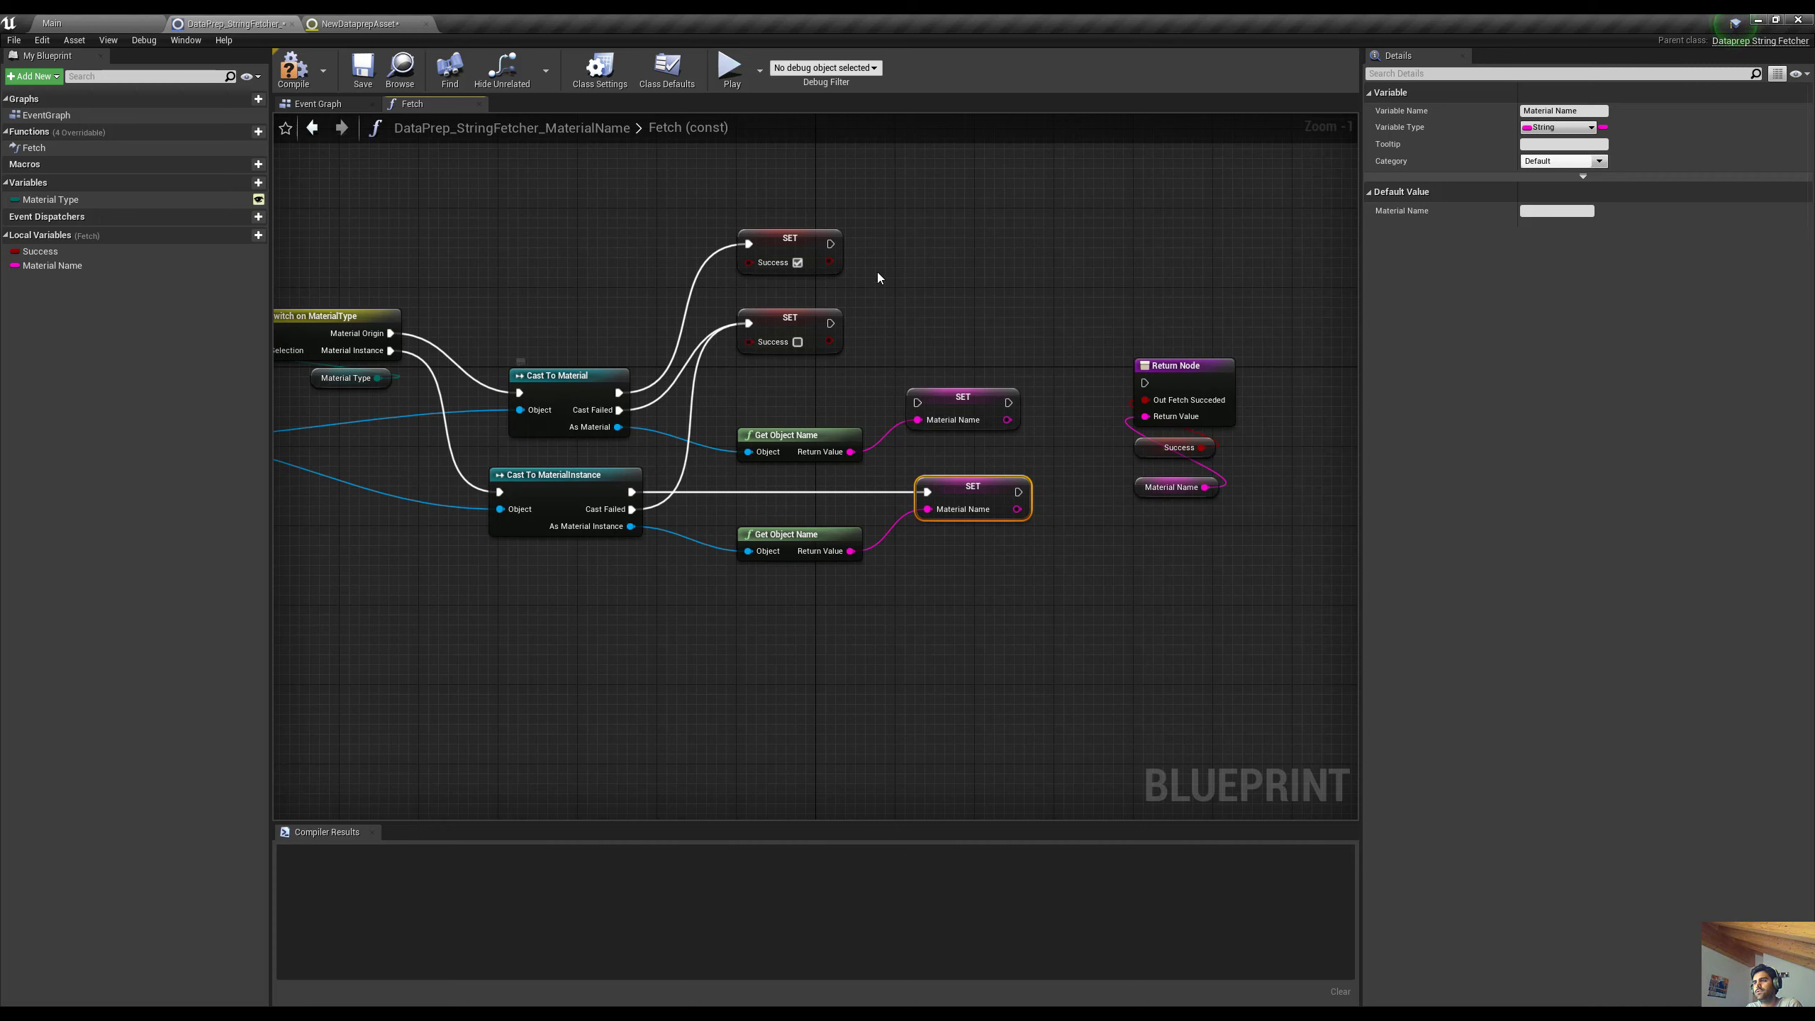
{"action": "left_click_drag", "start_coordinate": [831, 243], "coordinate": [961, 369]}
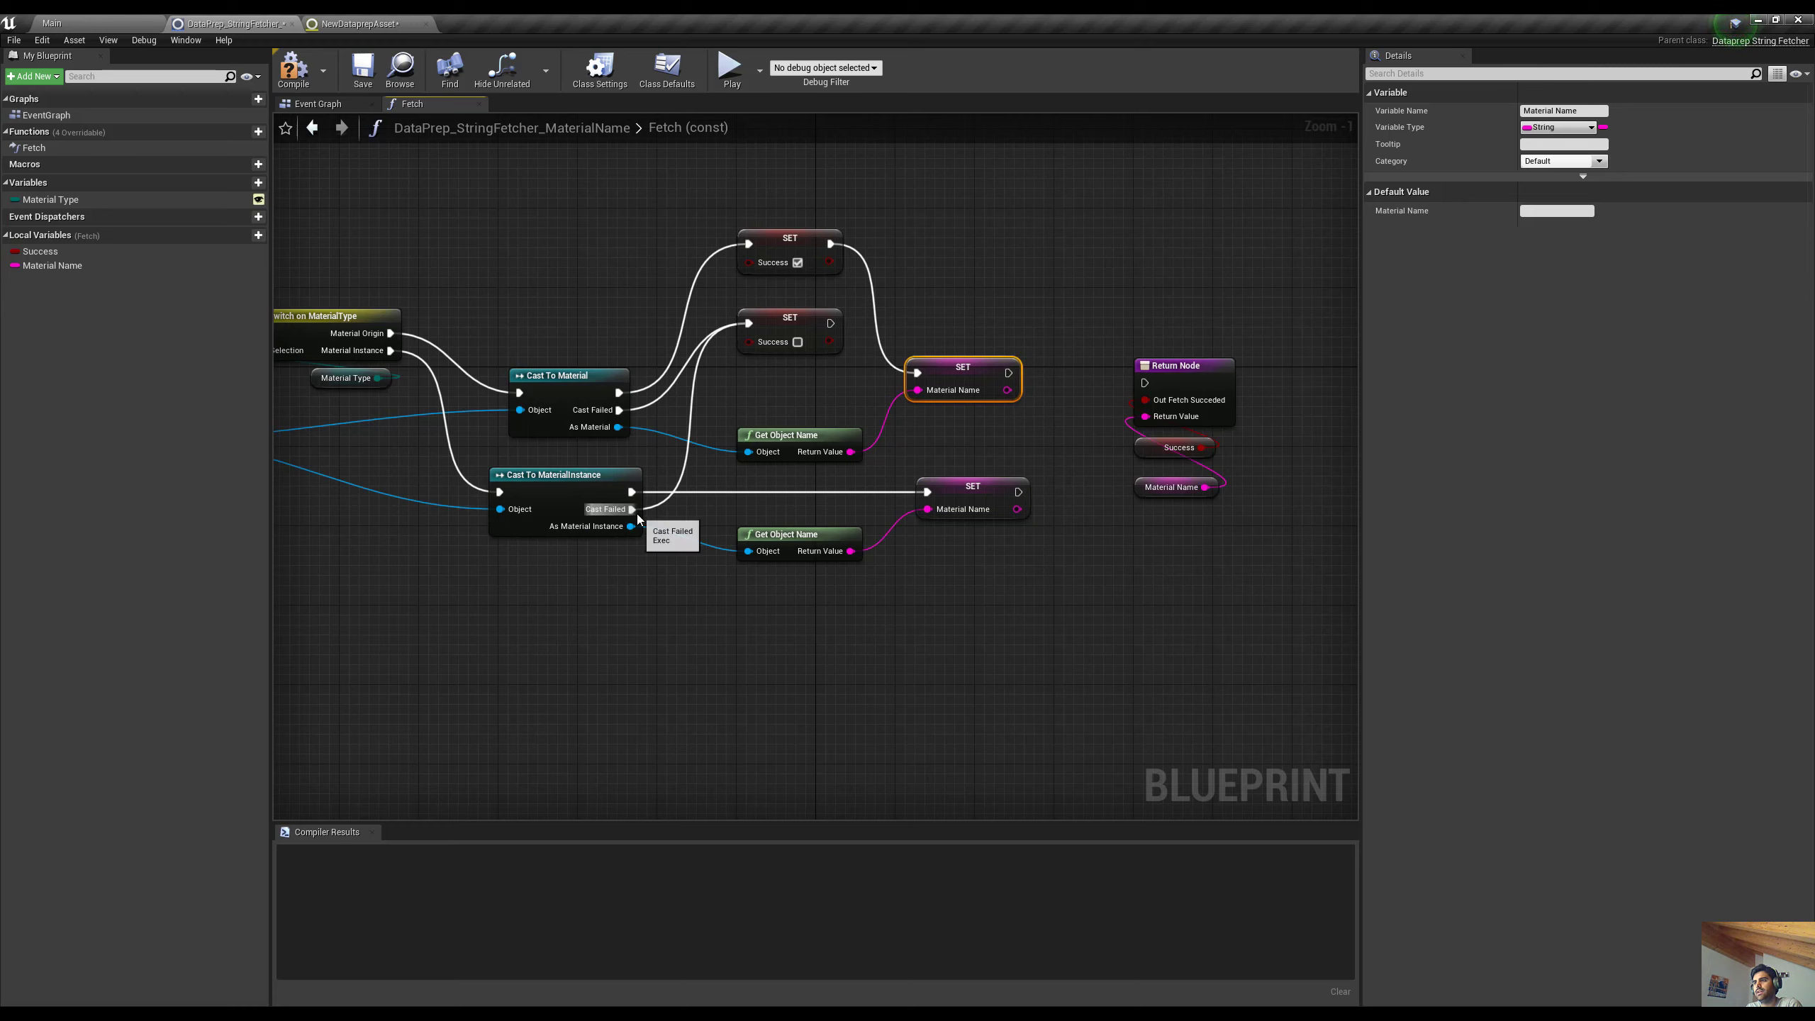
{"action": "left_click_drag", "start_coordinate": [964, 485], "coordinate": [975, 485]}
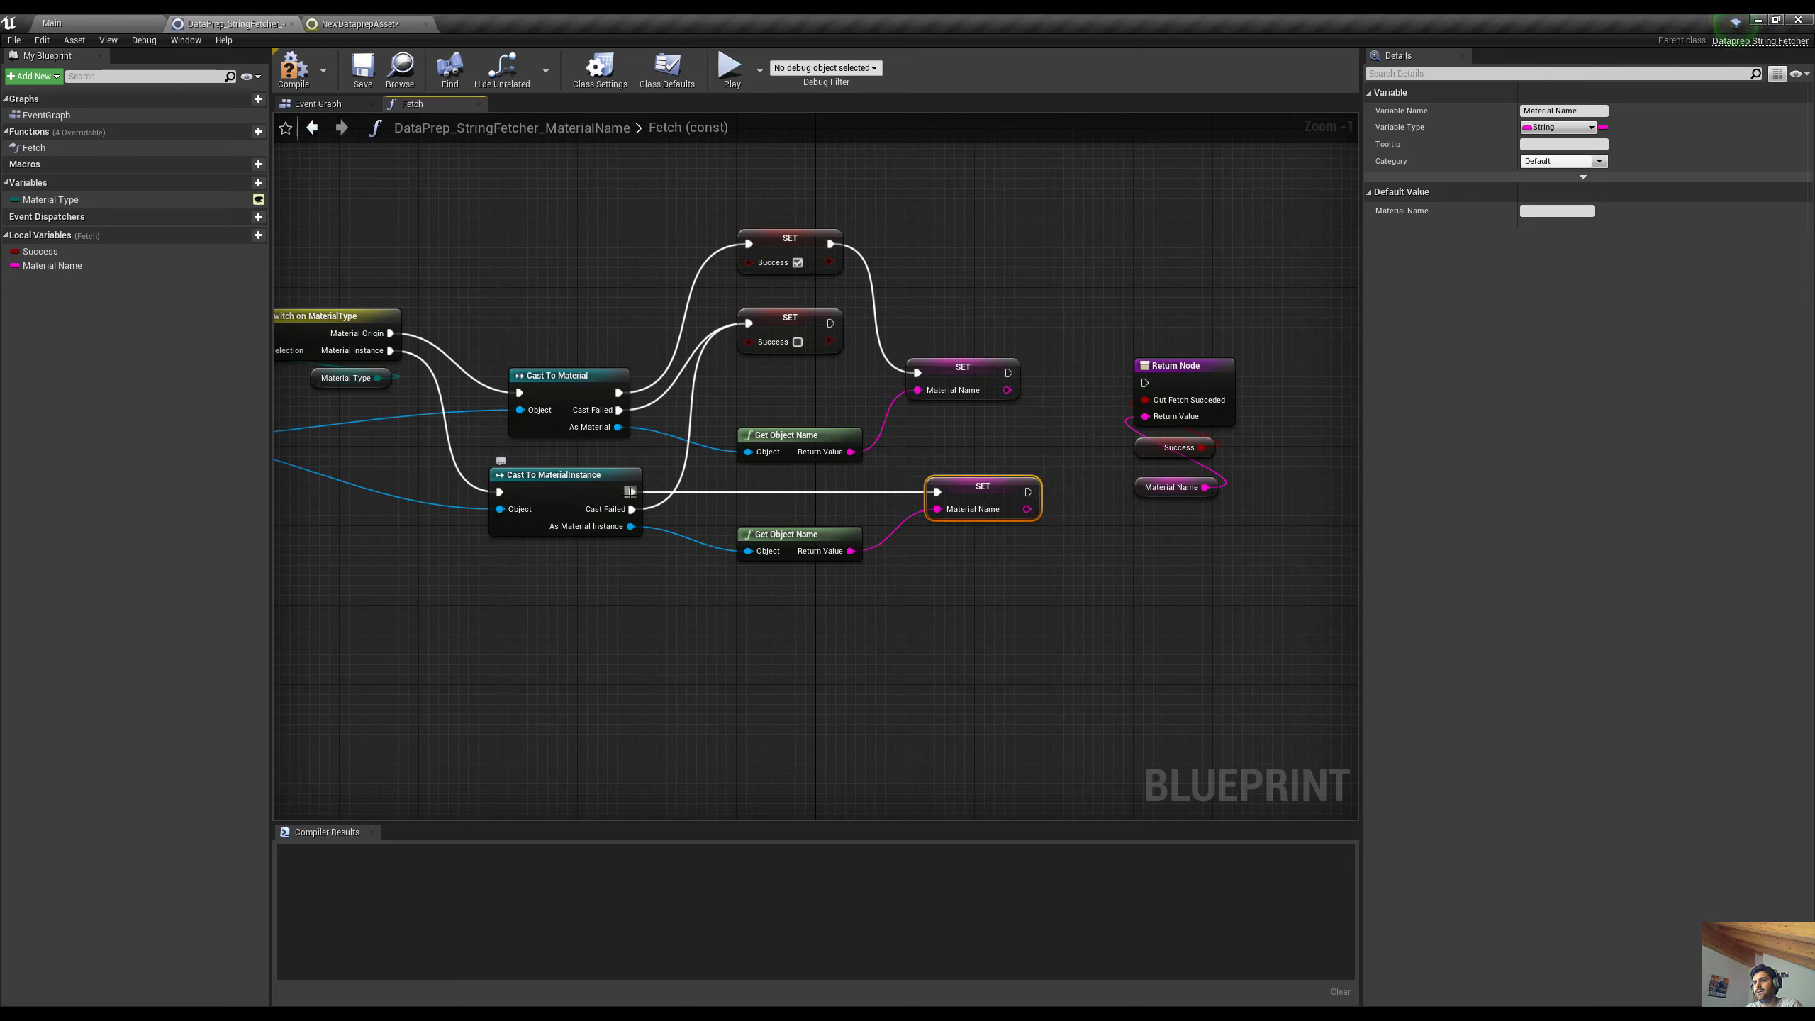
Try routing Cast To MaterialInstance through the shared checked Set Success node to the lower Set Material Name node, and remove that wiring
{"action": "left_click_drag", "start_coordinate": [629, 491], "coordinate": [941, 494]}
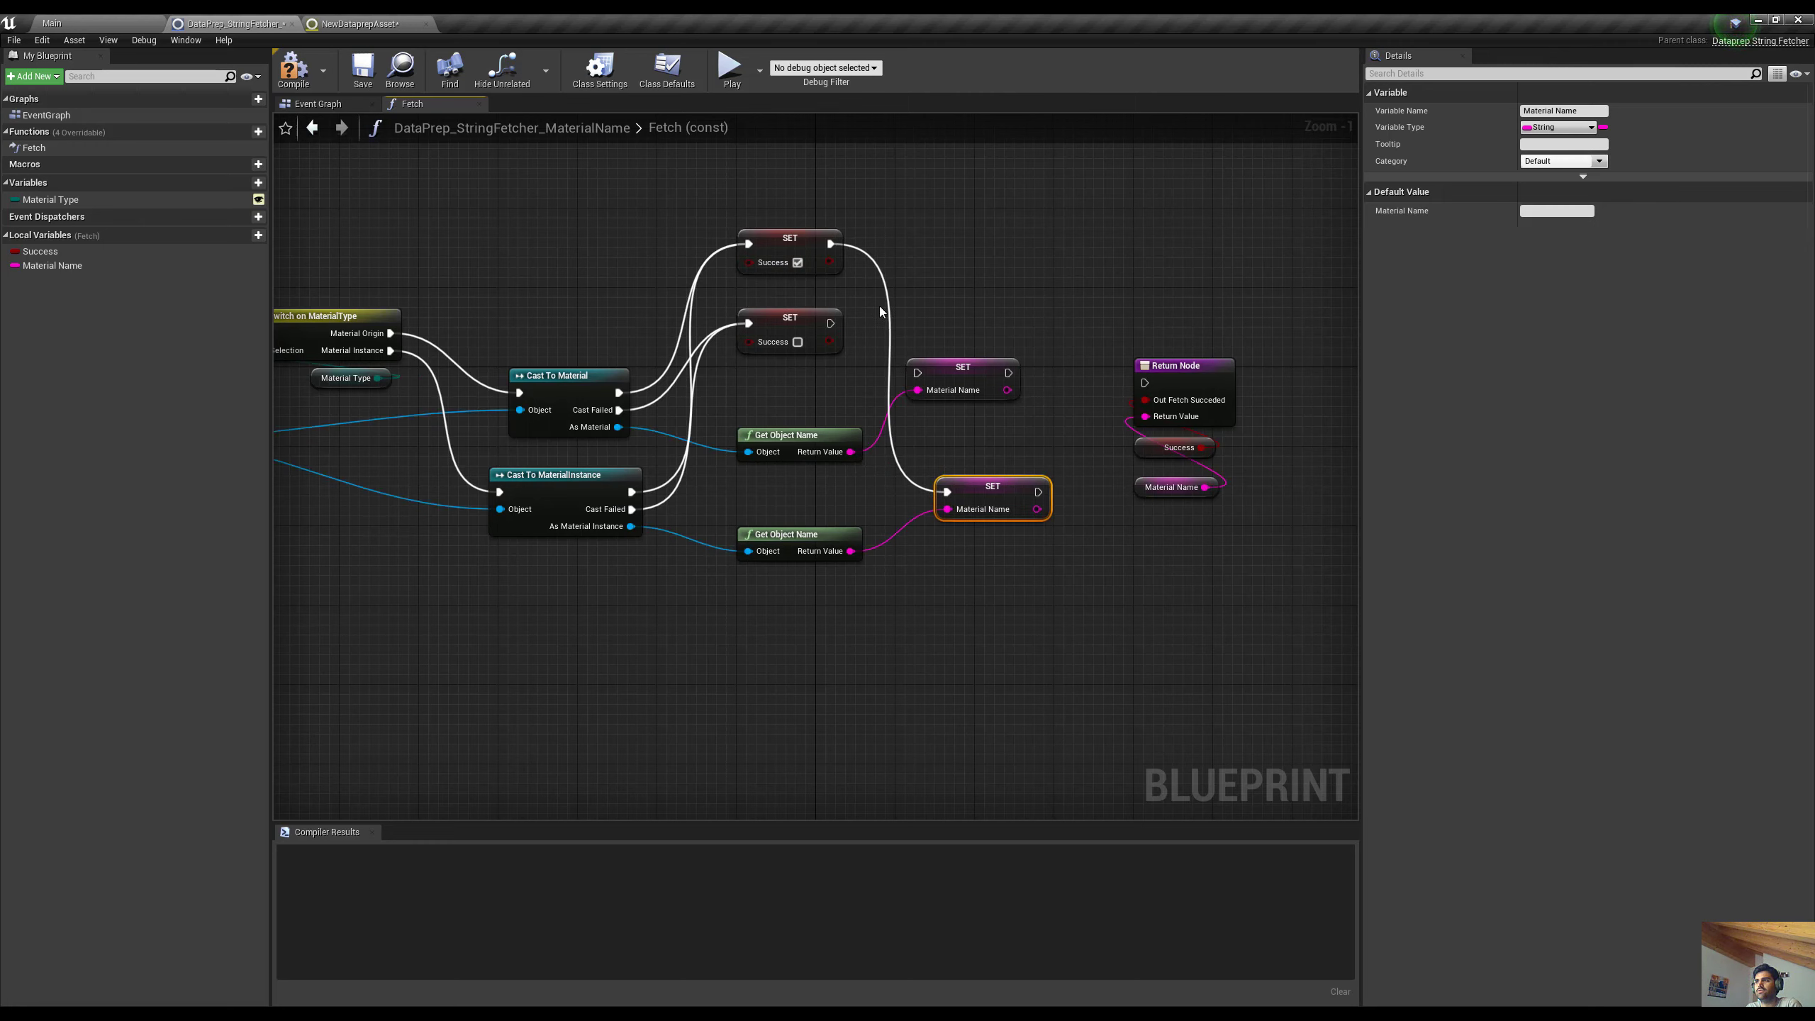
{"action": "left_click_drag", "start_coordinate": [827, 244], "coordinate": [918, 373]}
{"action": "left_click", "coordinate": [629, 491], "text": "alt"}
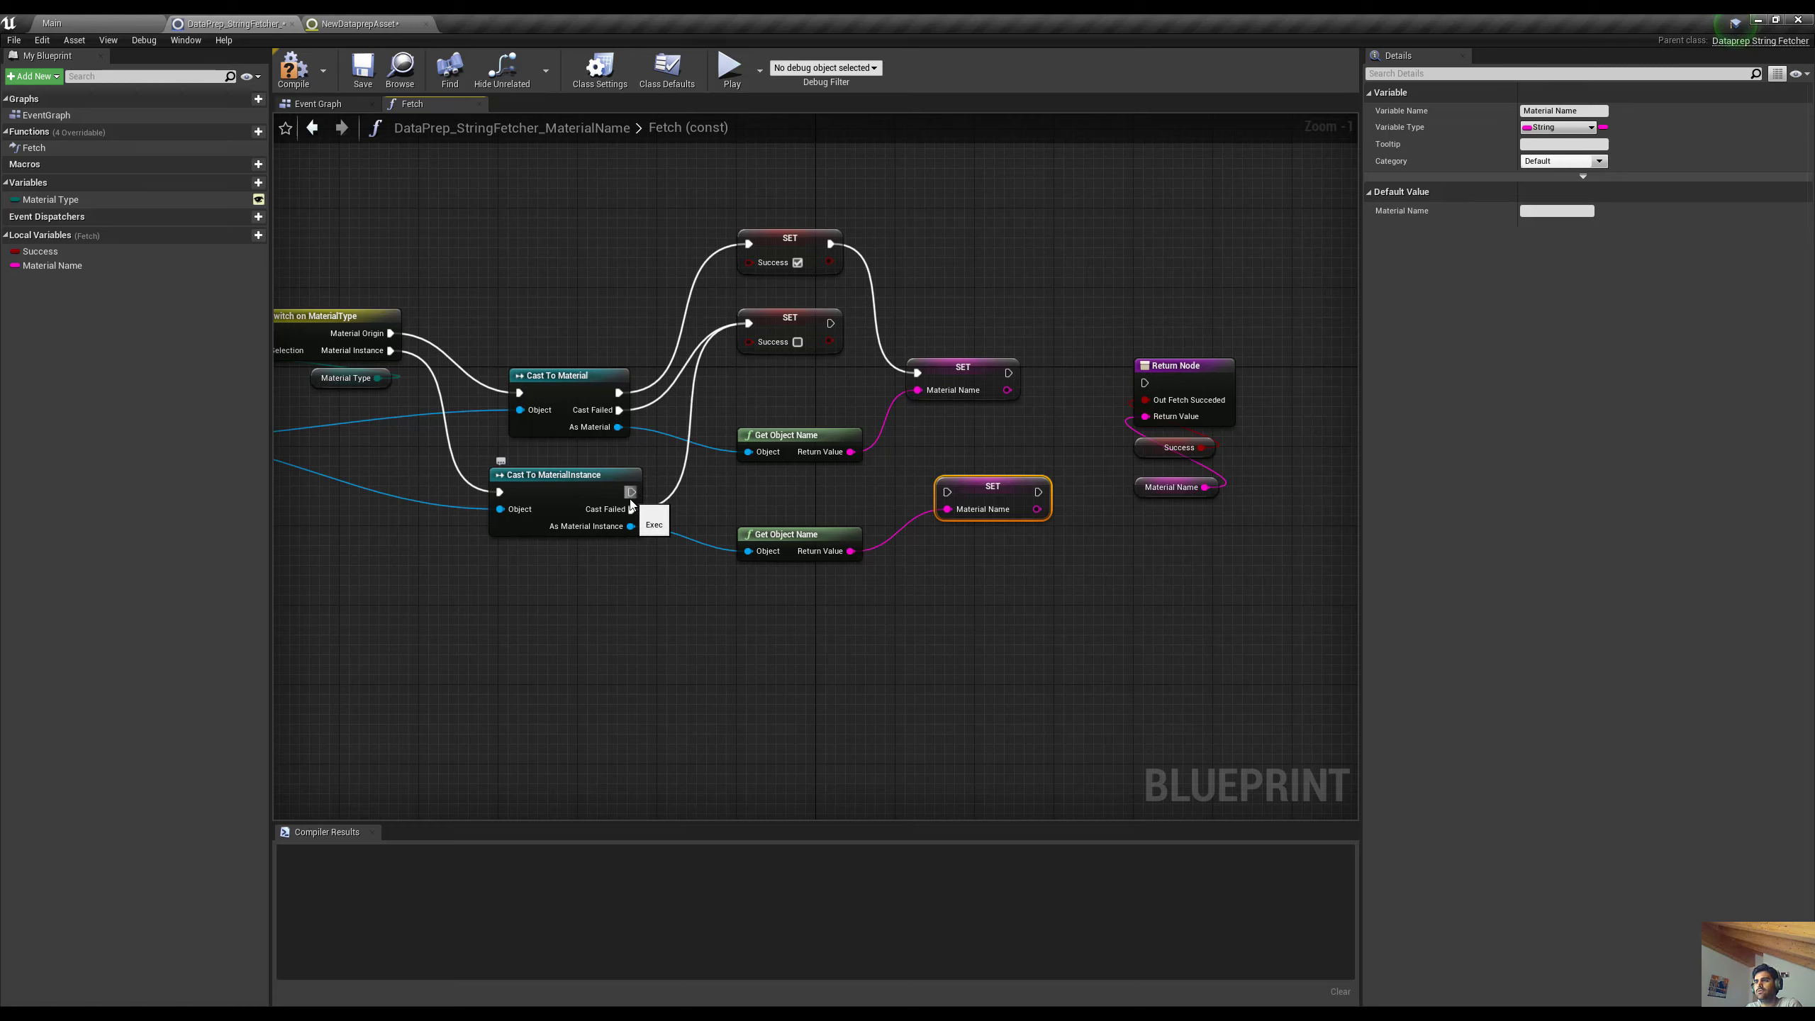
Duplicate the checked Set Success node below the Get Object Name nodes and wire it between Cast To MaterialInstance and the lower Set Material Name
{"action": "left_click", "coordinate": [800, 240]}
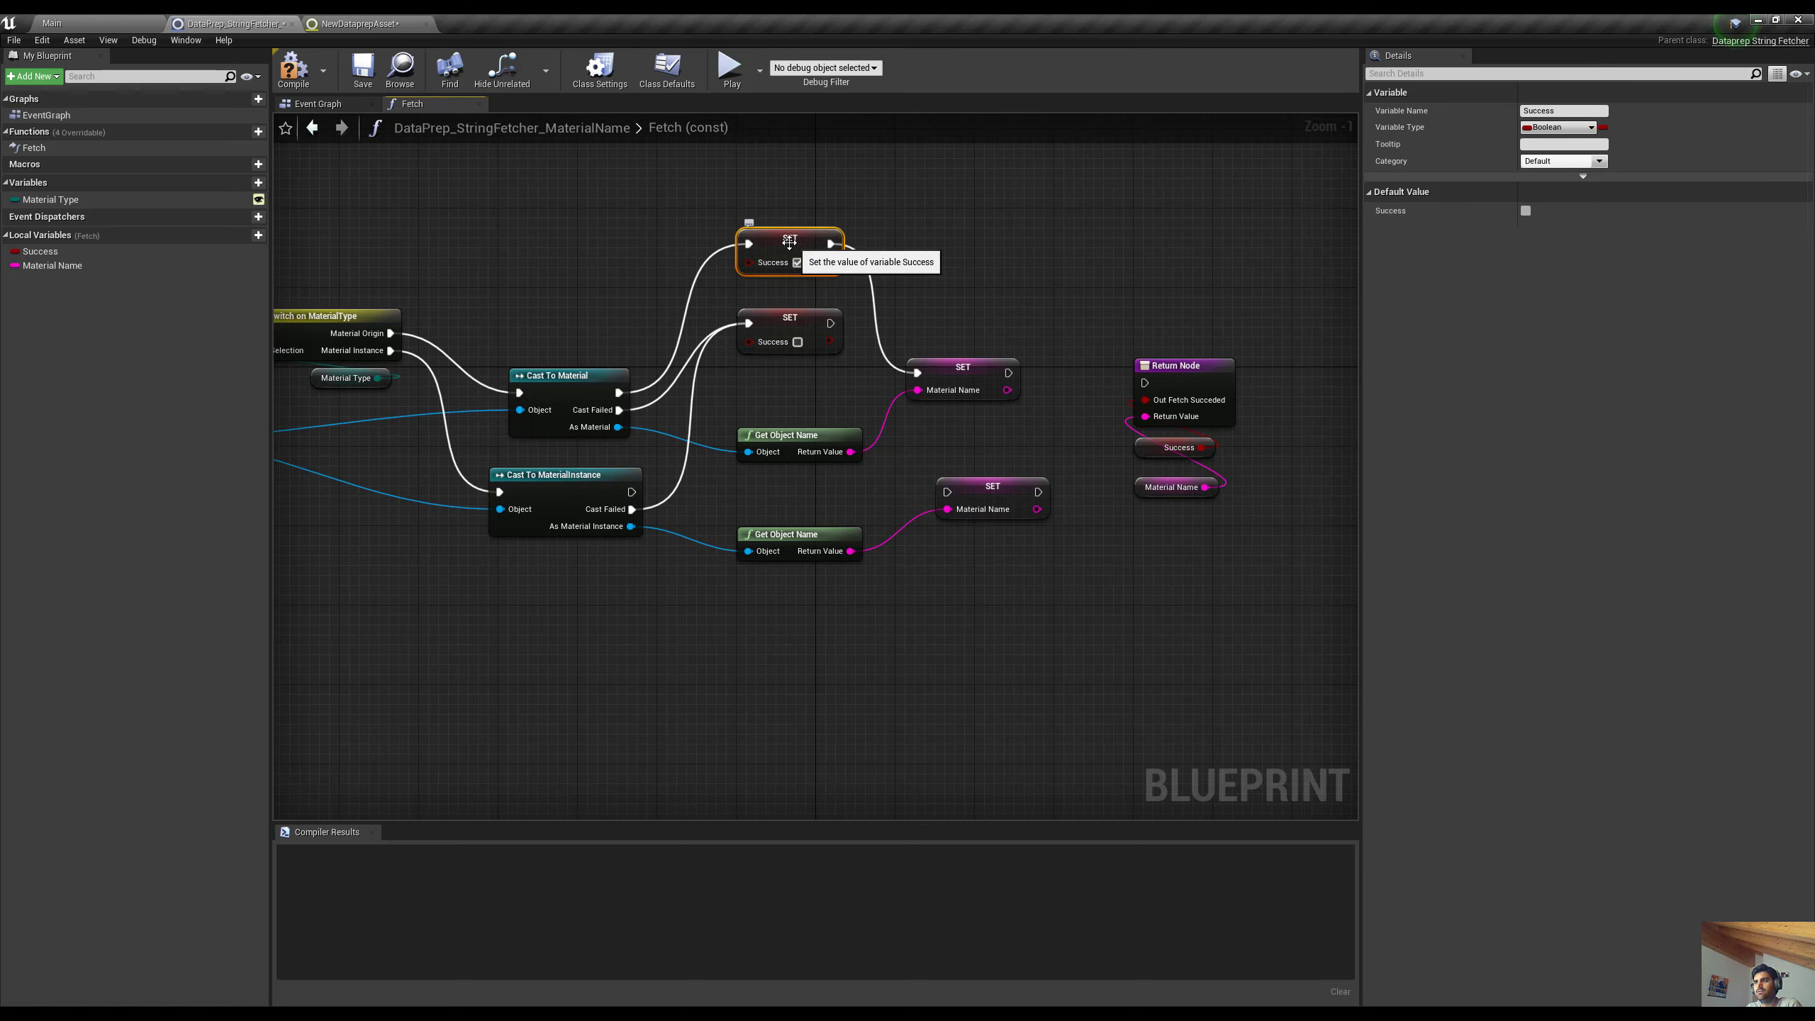
{"action": "key", "text": "ctrl+w"}
{"action": "left_click_drag", "start_coordinate": [835, 260], "coordinate": [769, 635]}
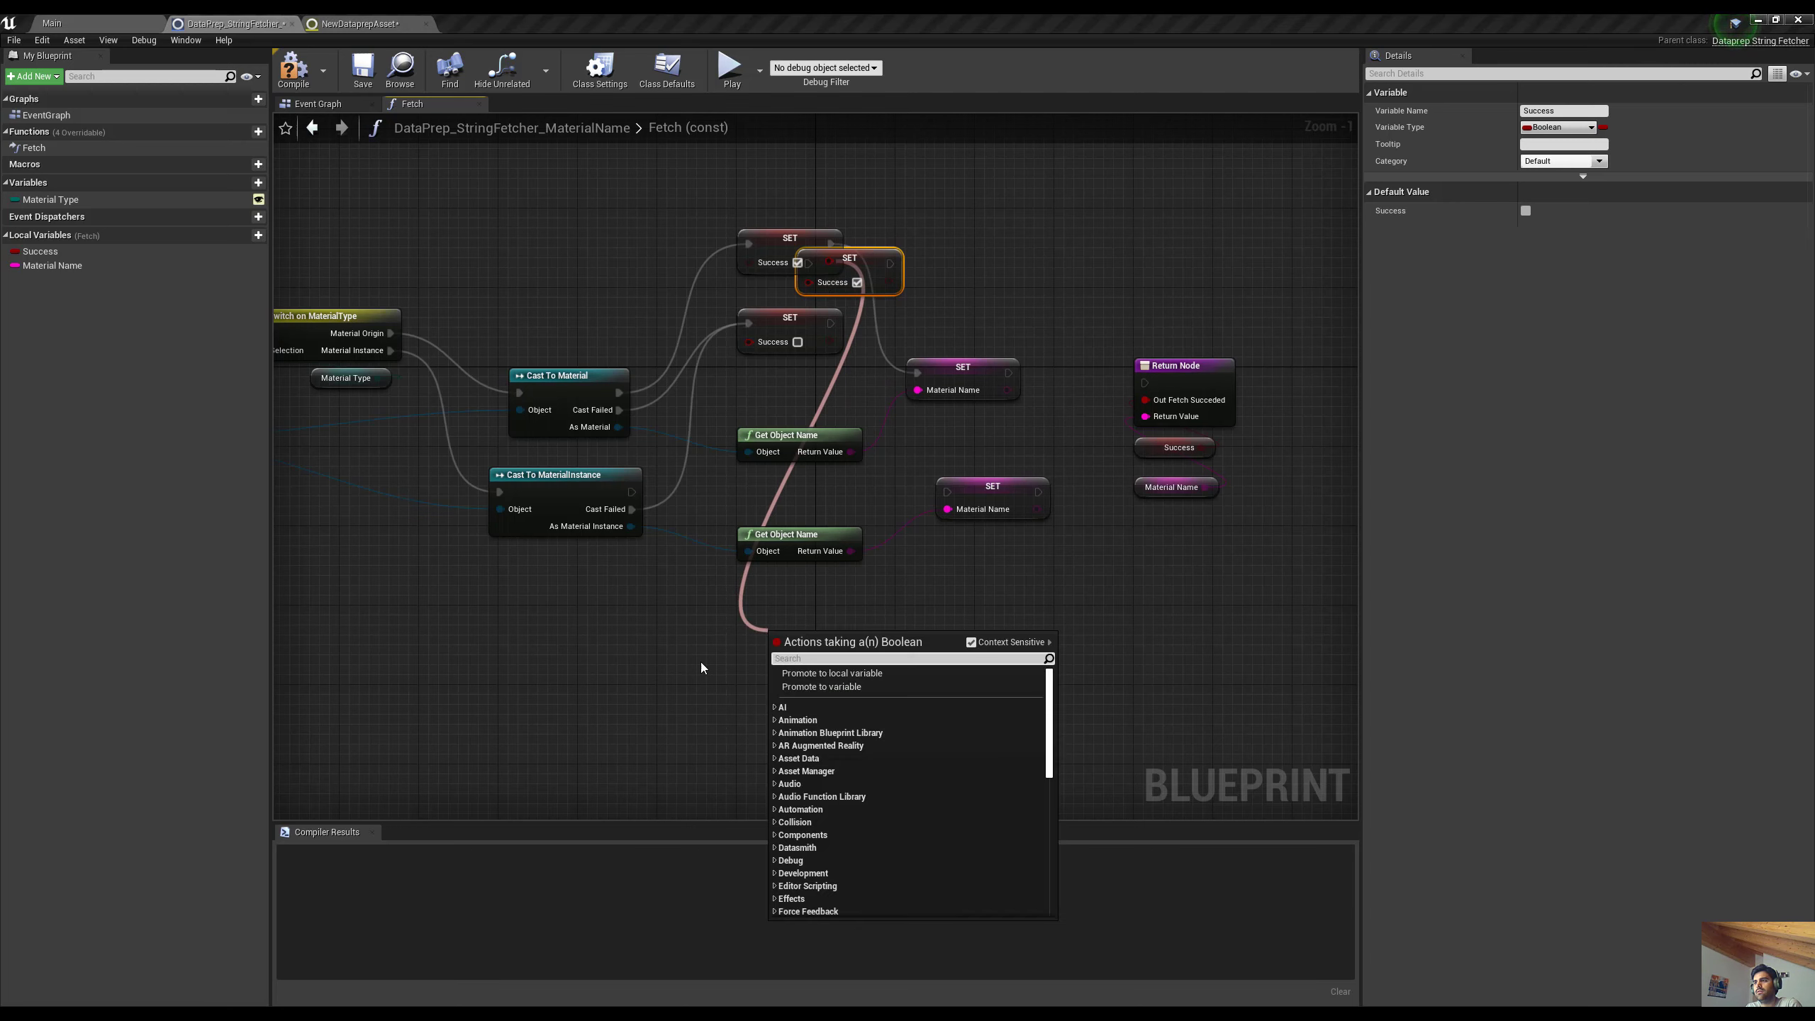
{"action": "left_click", "coordinate": [701, 663]}
{"action": "left_click_drag", "start_coordinate": [844, 266], "coordinate": [795, 650]}
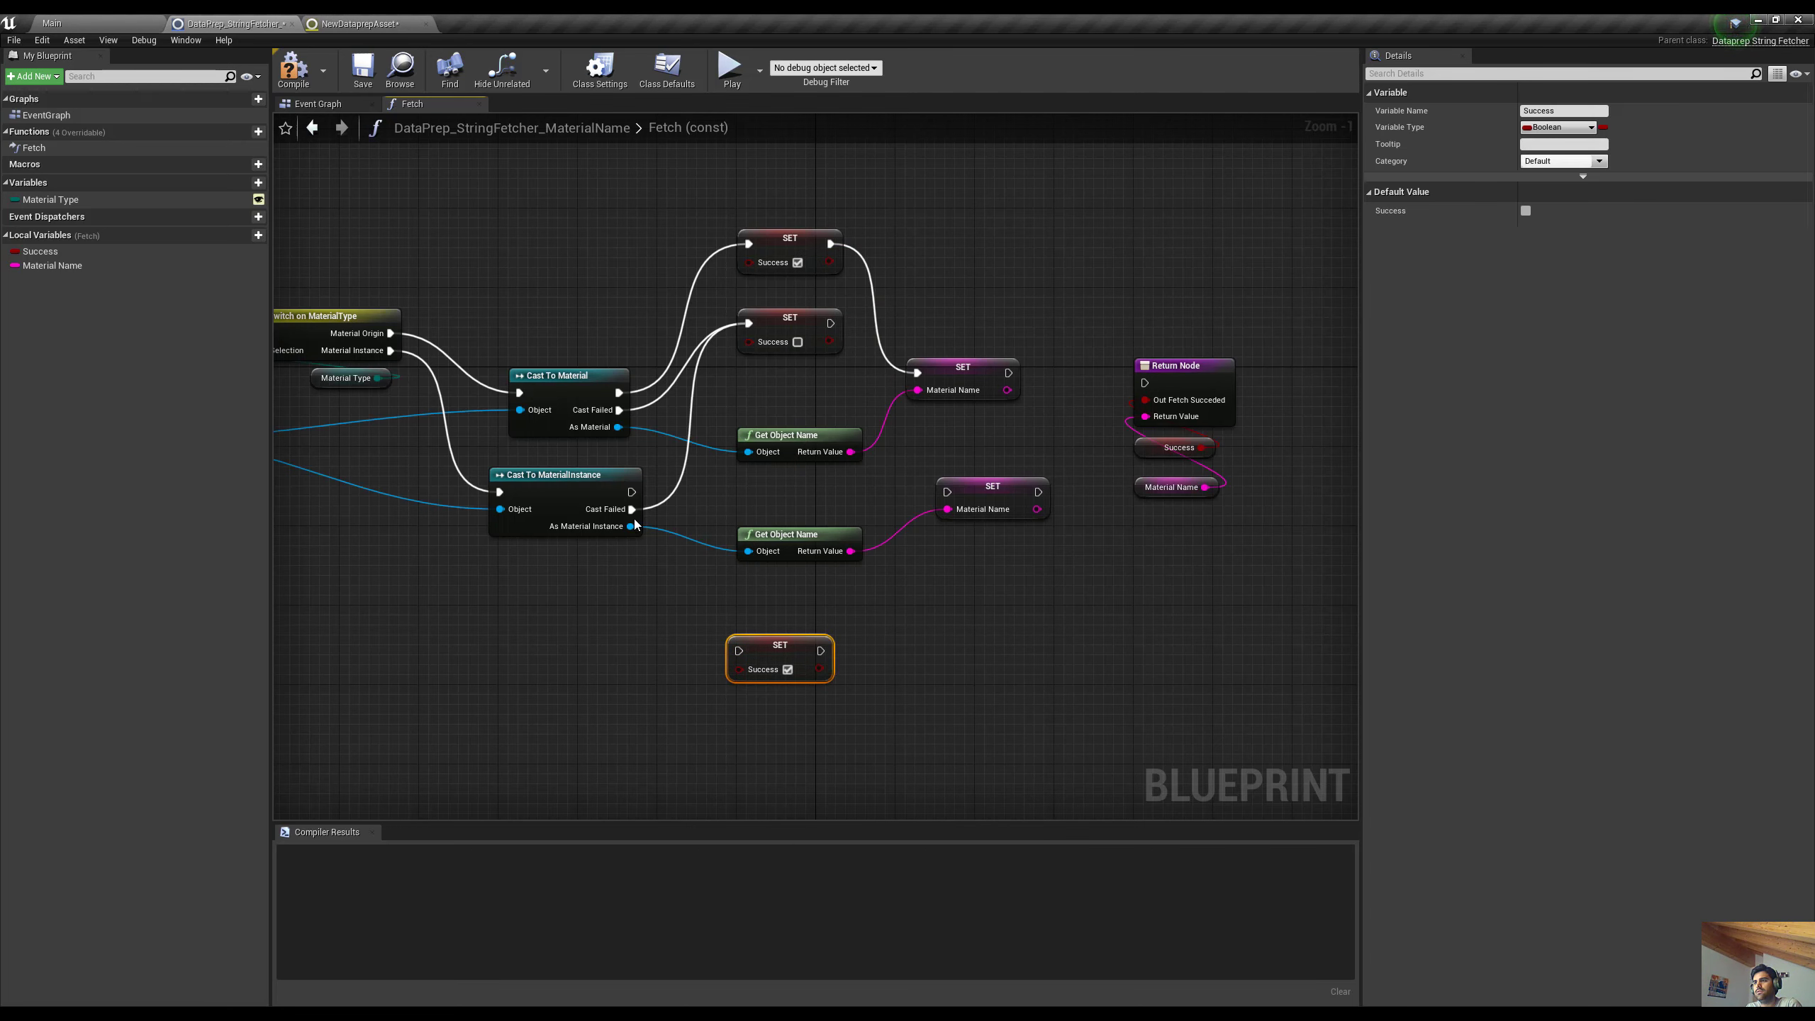
{"action": "left_click_drag", "start_coordinate": [631, 492], "coordinate": [947, 492]}
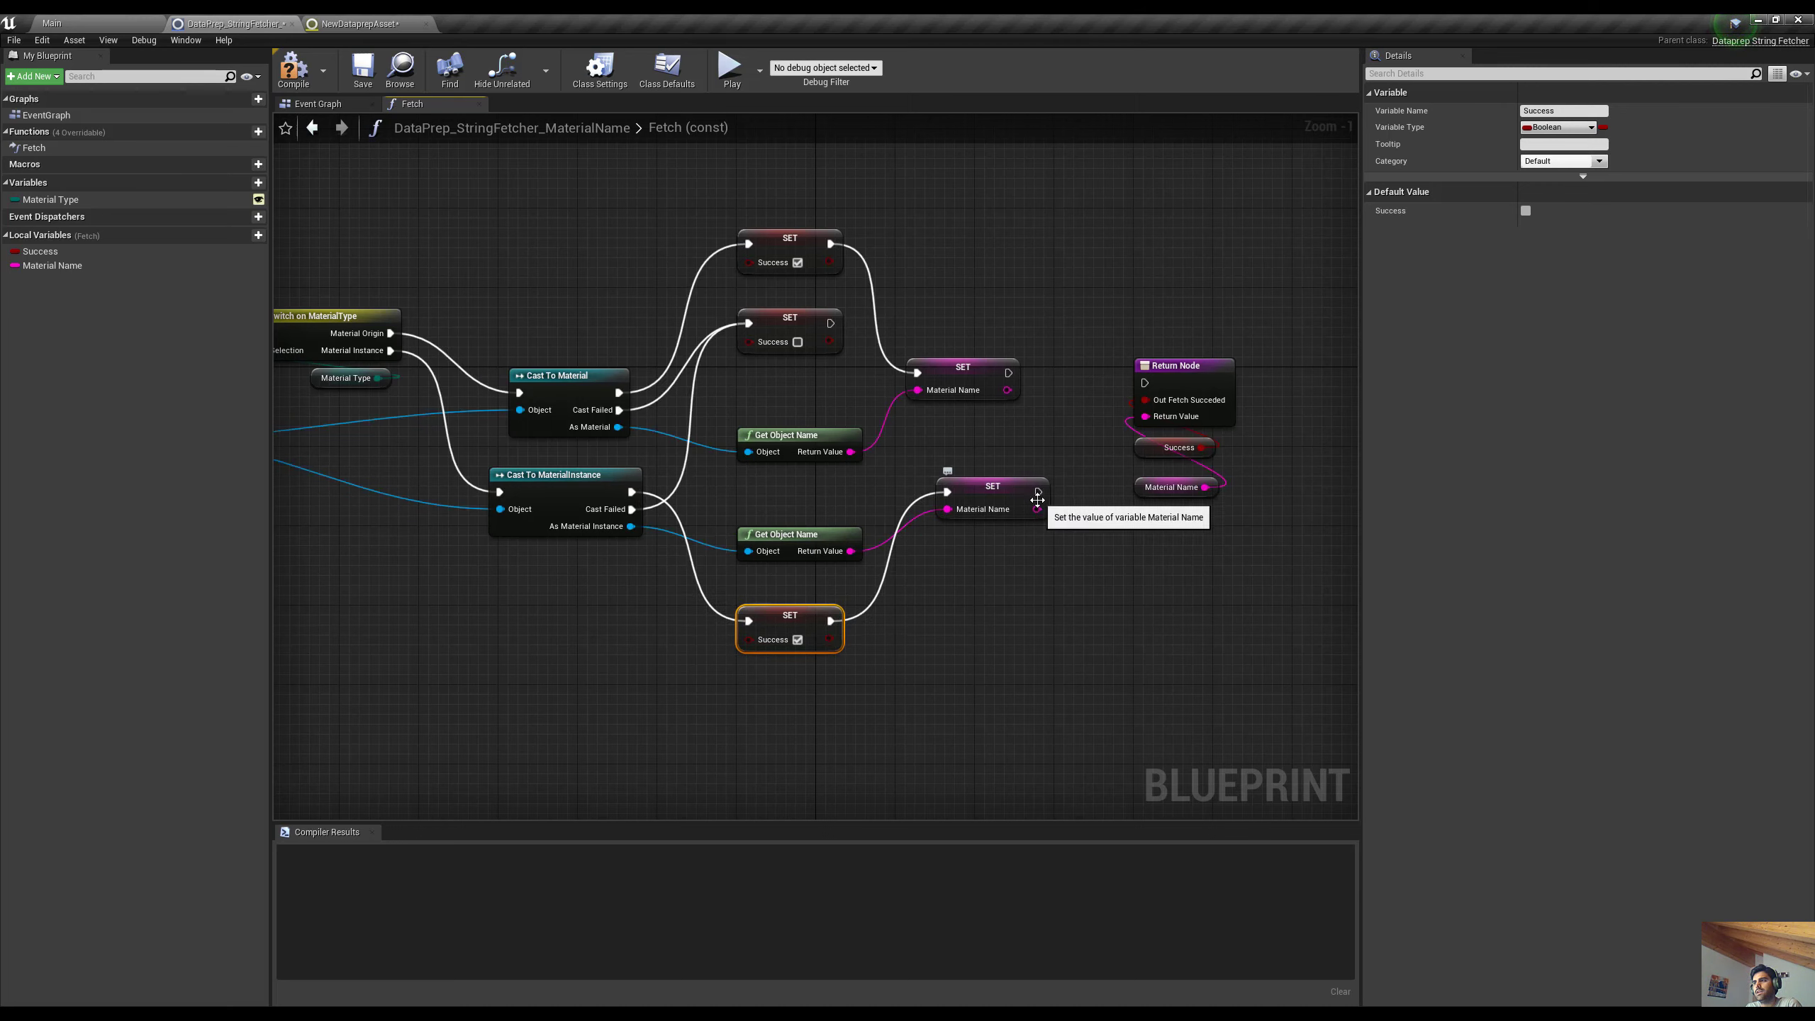
Align the two Set Material Name nodes and connect both execution outputs to the Return Node
{"action": "left_click_drag", "start_coordinate": [990, 487], "coordinate": [959, 488]}
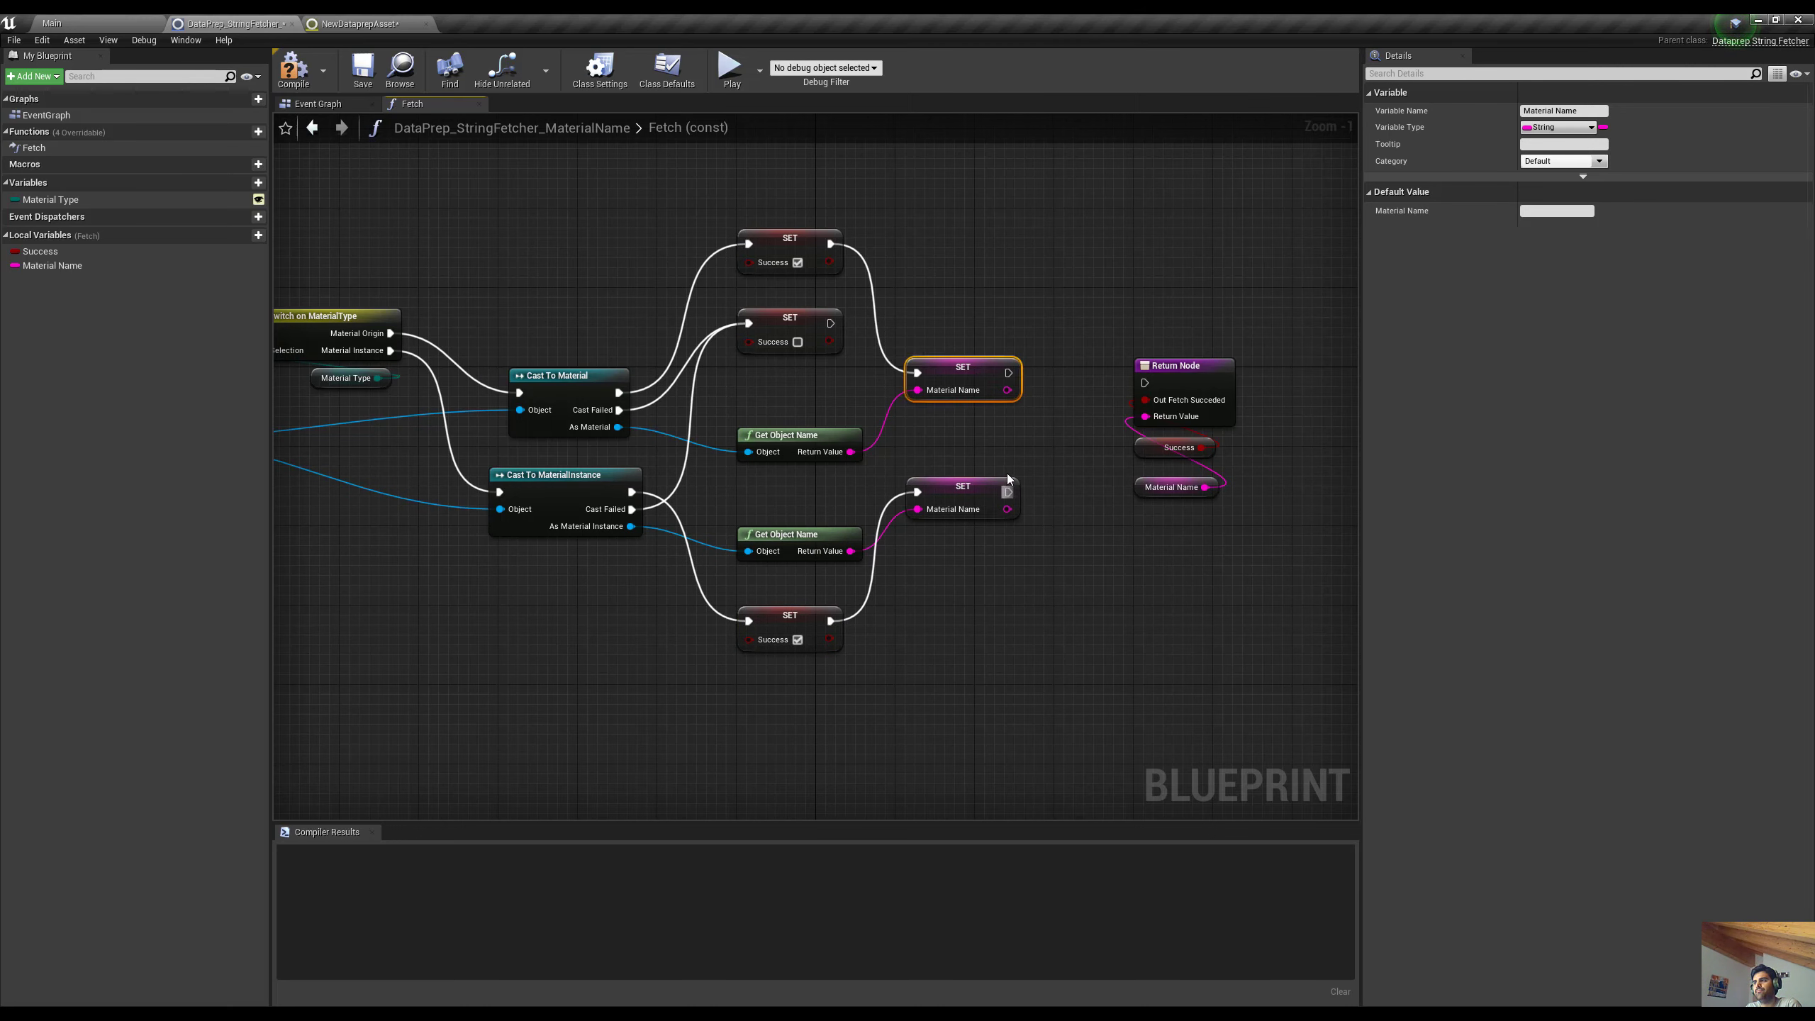
{"action": "left_click_drag", "start_coordinate": [1009, 372], "coordinate": [1145, 384]}
{"action": "left_click_drag", "start_coordinate": [1015, 489], "coordinate": [1146, 385]}
{"action": "right_click_drag", "start_coordinate": [1099, 578], "coordinate": [1114, 564]}
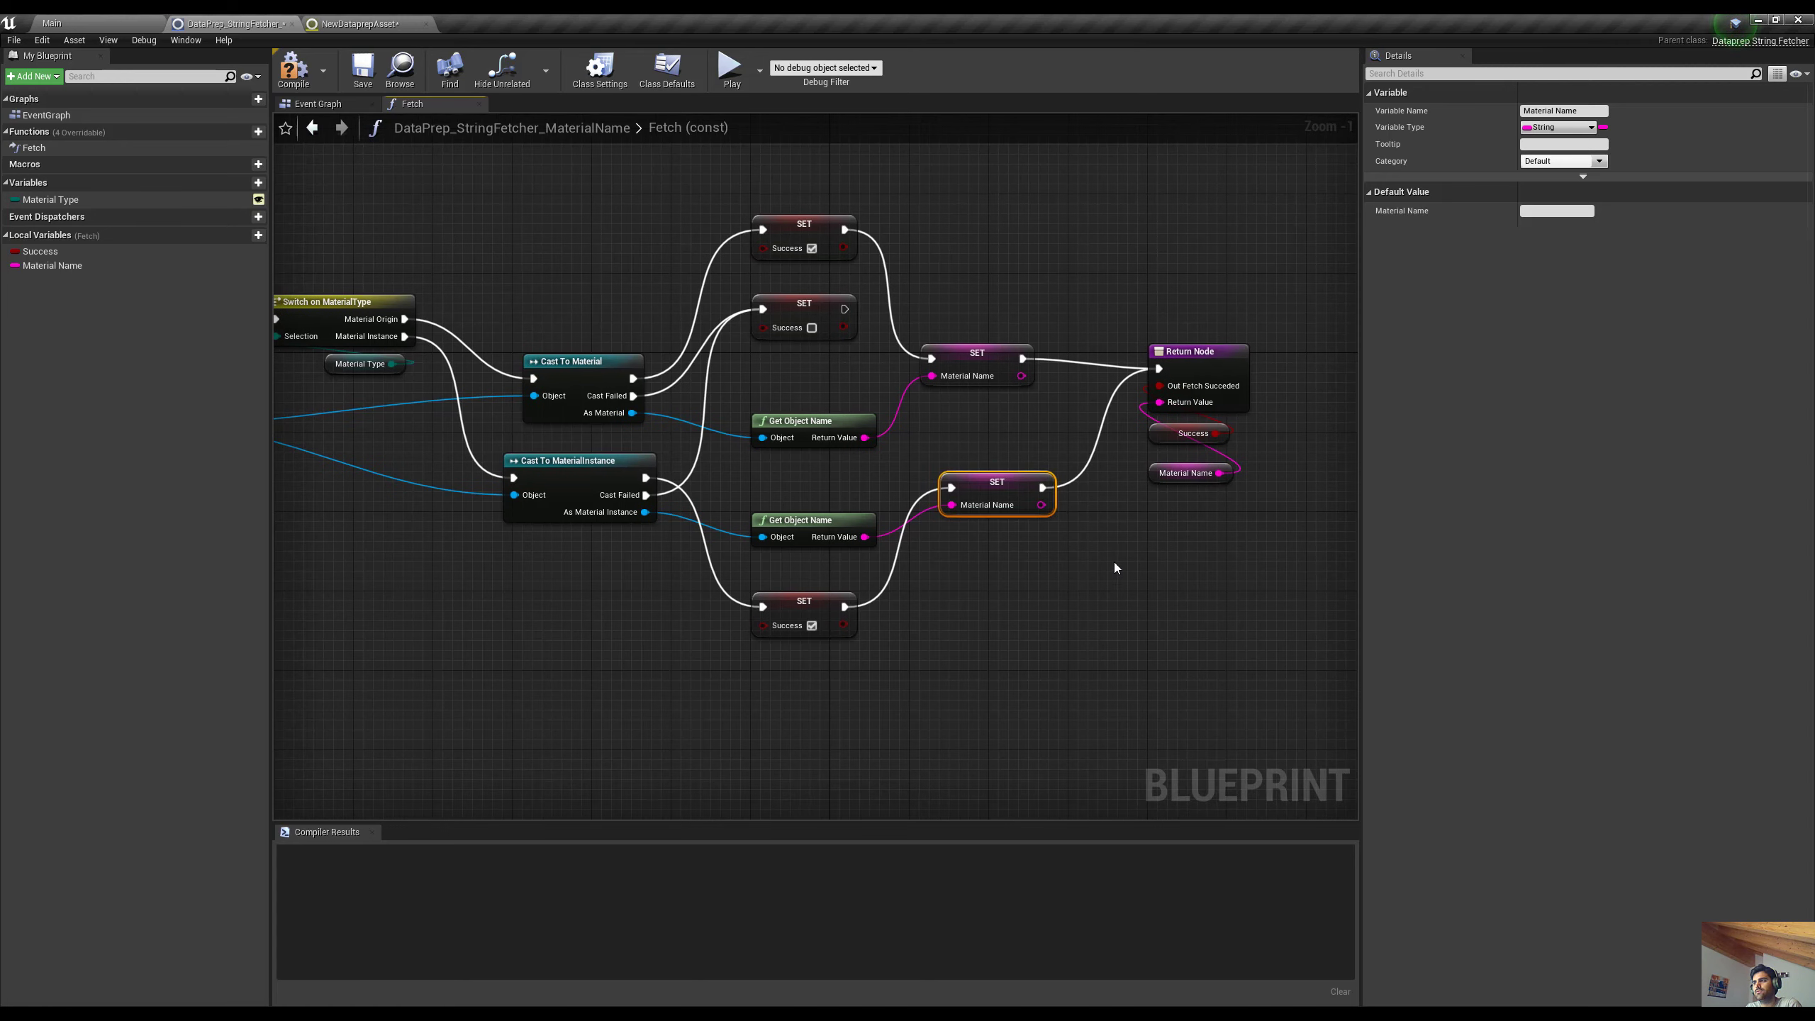
Tidy the end of the graph by repositioning the Return Node with its getters and aligning the two Set Material Name nodes
{"action": "left_click_drag", "start_coordinate": [1114, 564], "coordinate": [1176, 401]}
{"action": "left_click", "coordinate": [1167, 473]}
{"action": "left_click_drag", "start_coordinate": [1167, 473], "coordinate": [1161, 464]}
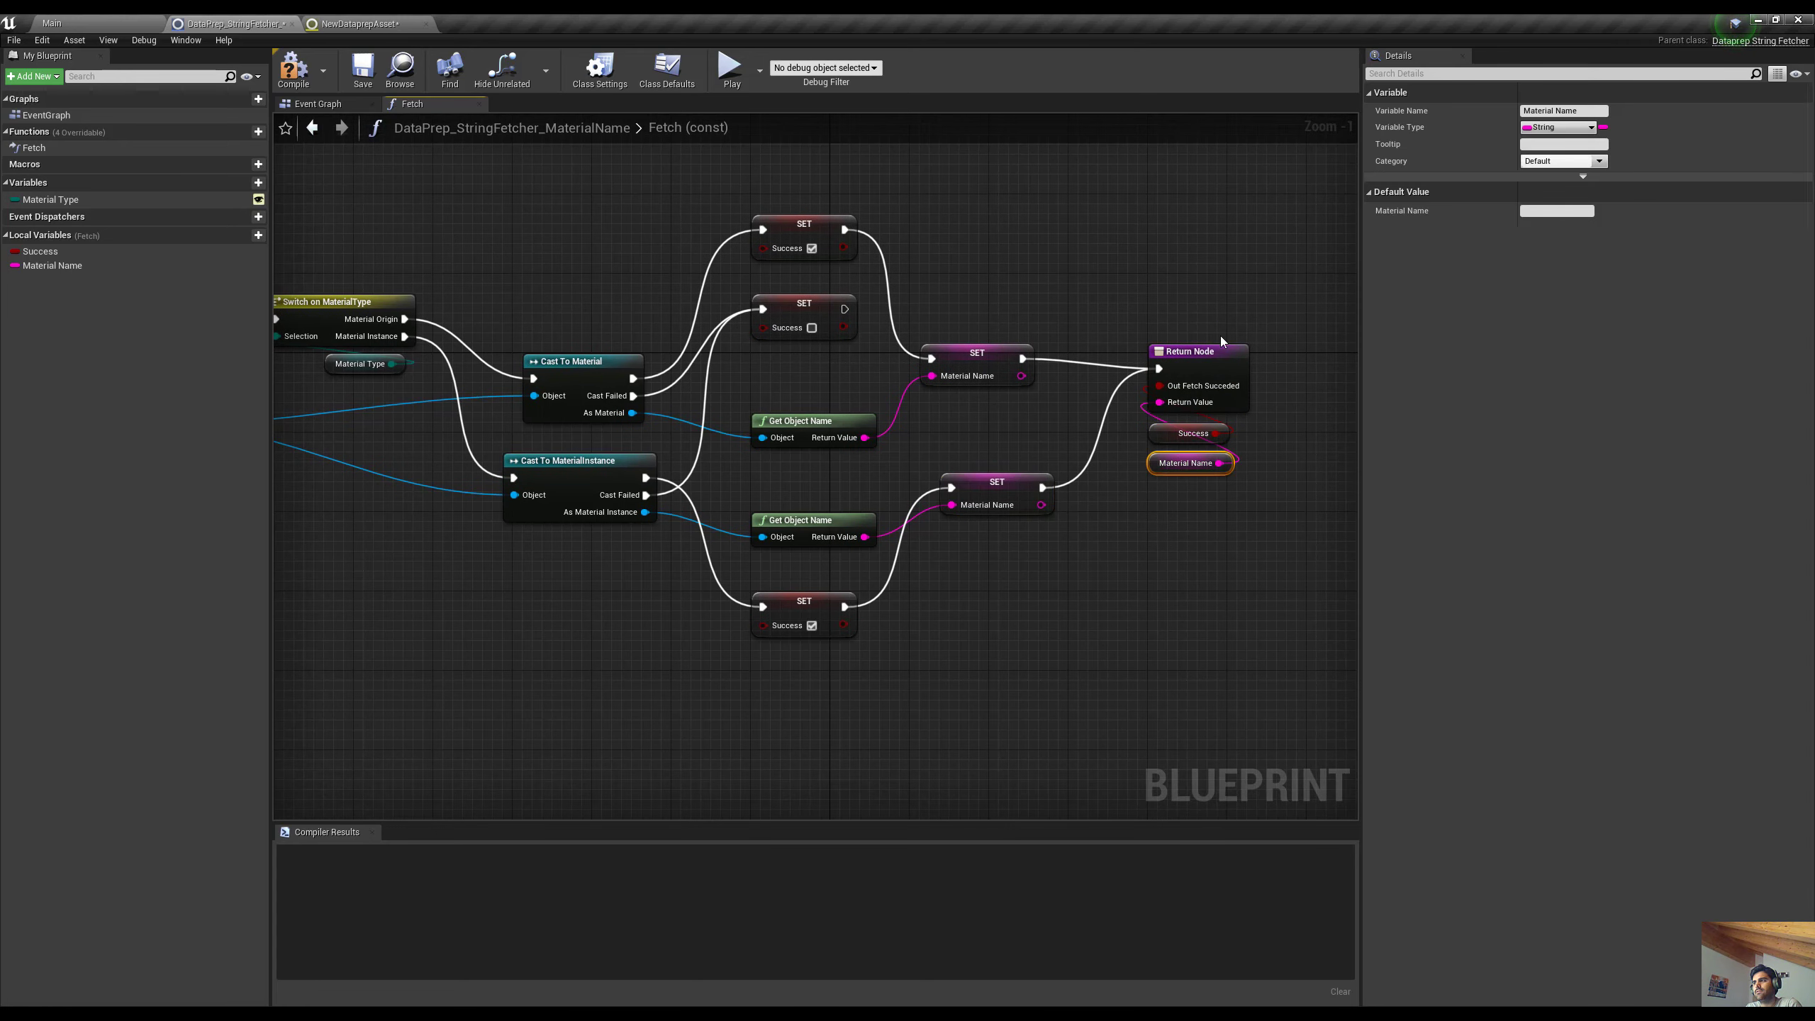
{"action": "mouse_move", "coordinate": [1221, 339]}
{"action": "left_mouse_down"}
{"action": "mouse_move", "coordinate": [1192, 465]}
{"action": "mouse_move", "coordinate": [1240, 344]}
{"action": "left_mouse_up"}
{"action": "right_click_drag", "start_coordinate": [1115, 422], "coordinate": [1134, 422]}
{"action": "left_click_drag", "start_coordinate": [1000, 360], "coordinate": [1049, 363]}
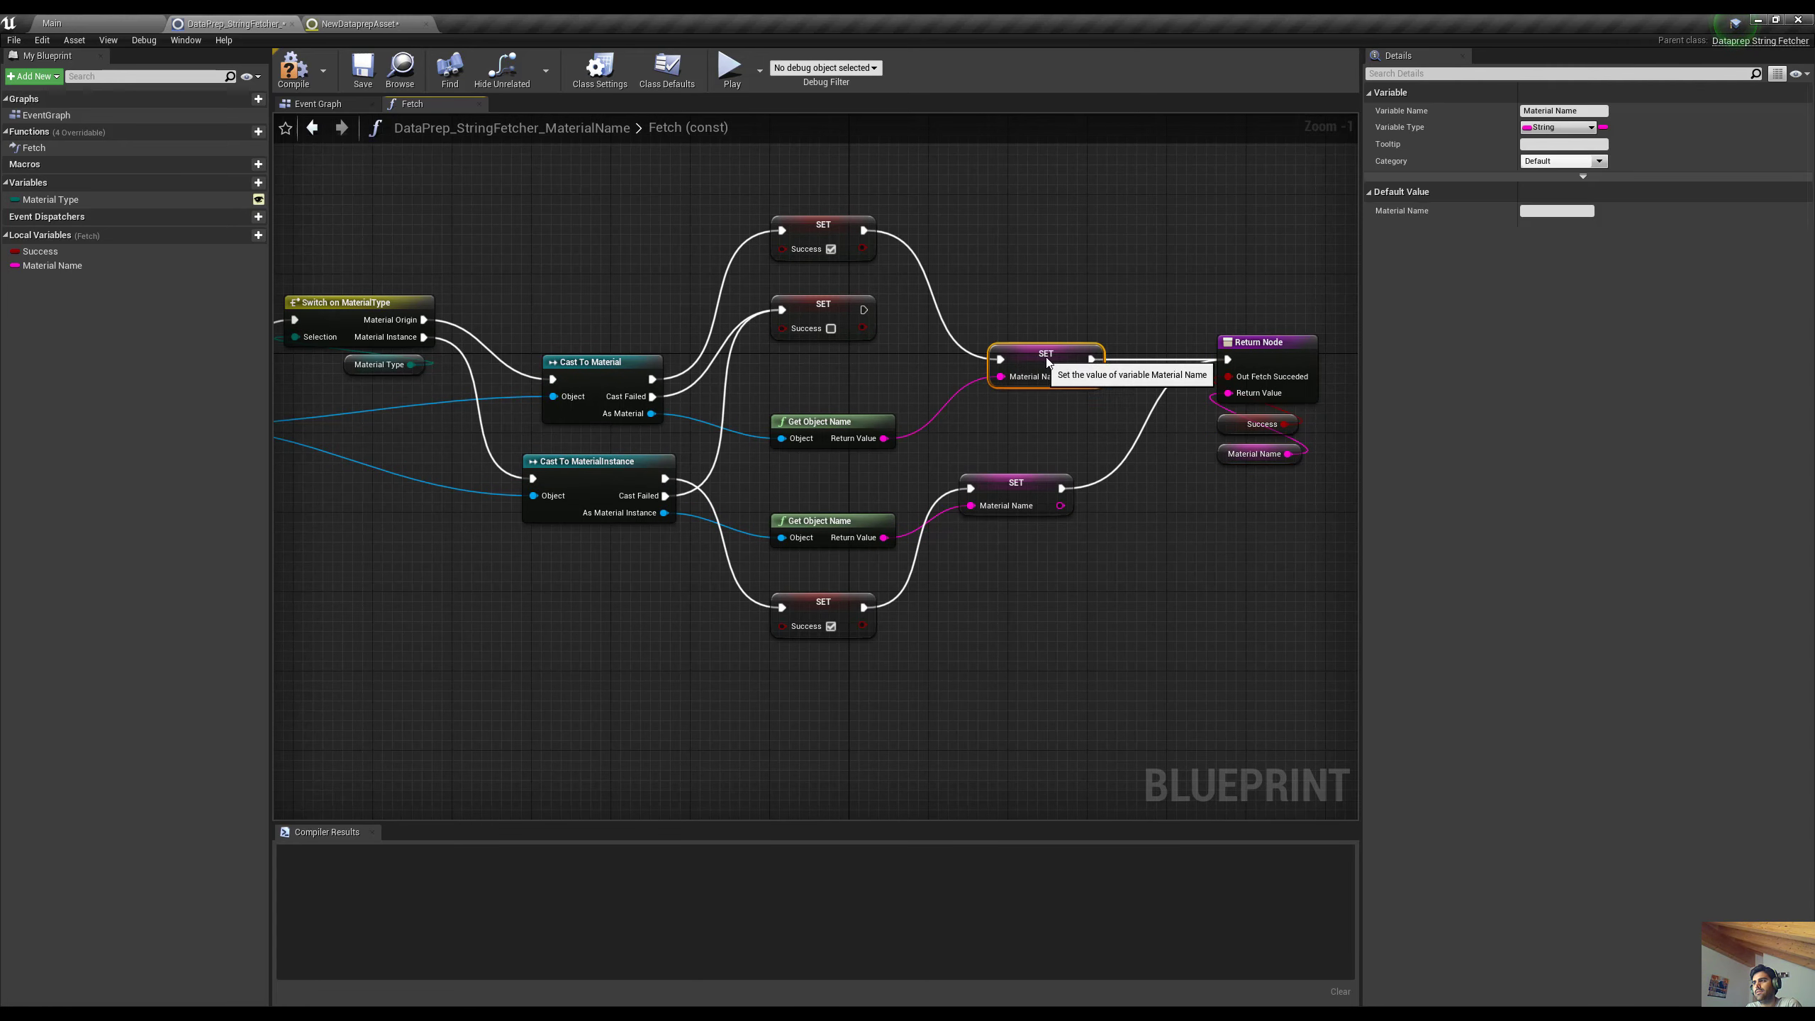
{"action": "left_click_drag", "start_coordinate": [1011, 484], "coordinate": [1043, 467]}
Align the two cast nodes and move the three Set Success nodes closer to the Get Object Name nodes
{"action": "right_click_drag", "start_coordinate": [833, 622], "coordinate": [887, 590]}
{"action": "left_click_drag", "start_coordinate": [887, 578], "coordinate": [908, 548]}
{"action": "right_click_drag", "start_coordinate": [782, 596], "coordinate": [848, 666]}
{"action": "left_click_drag", "start_coordinate": [731, 512], "coordinate": [702, 542]}
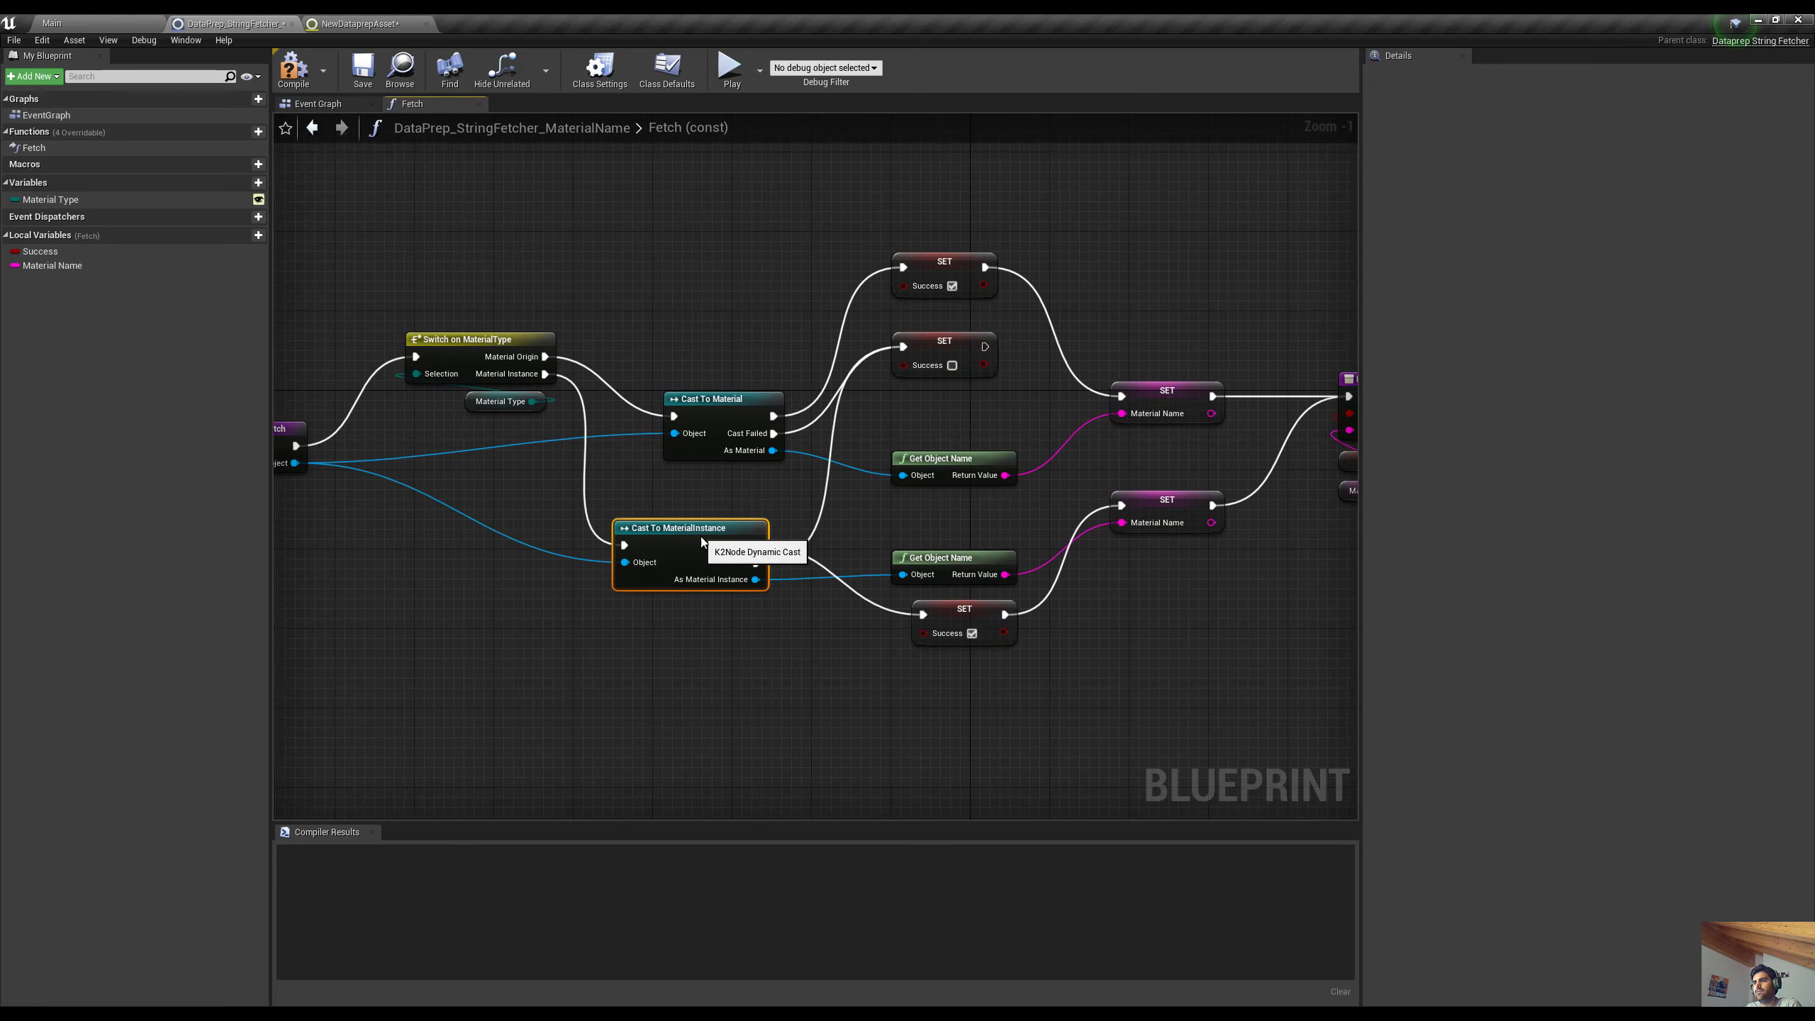
{"action": "left_click_drag", "start_coordinate": [715, 400], "coordinate": [664, 439]}
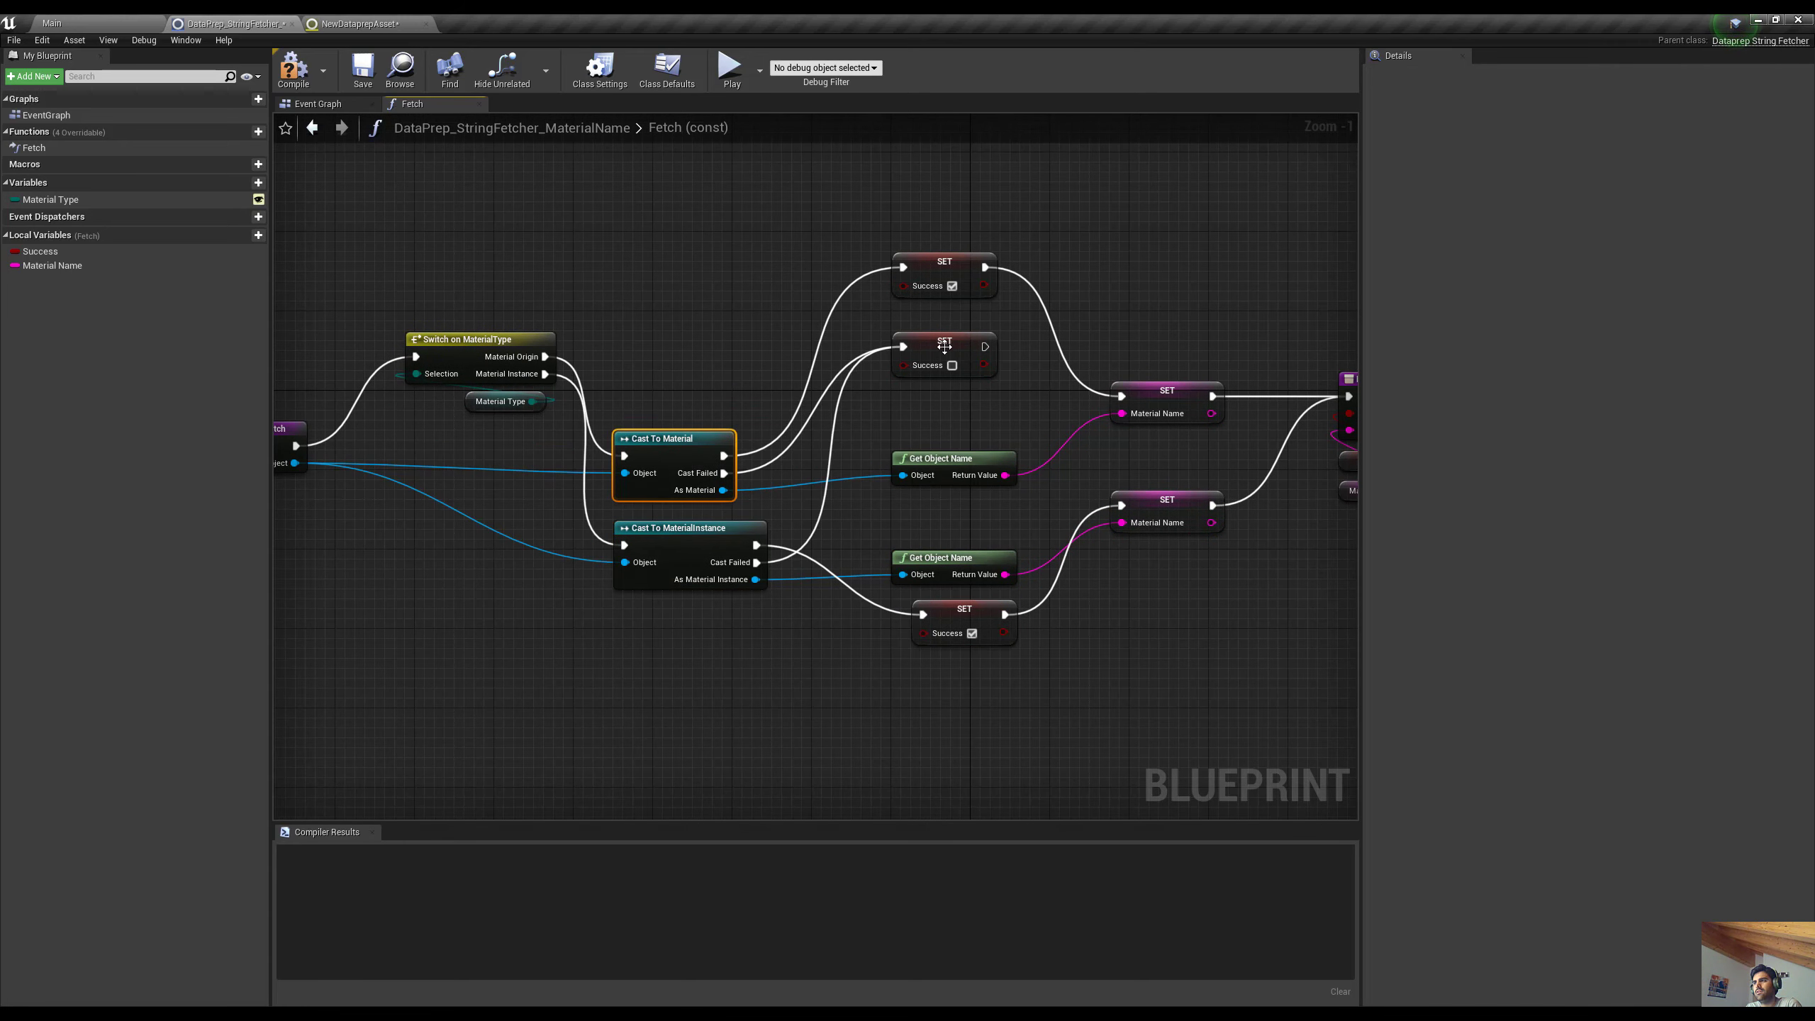
{"action": "left_click_drag", "start_coordinate": [948, 344], "coordinate": [948, 385]}
{"action": "left_click_drag", "start_coordinate": [958, 264], "coordinate": [966, 314]}
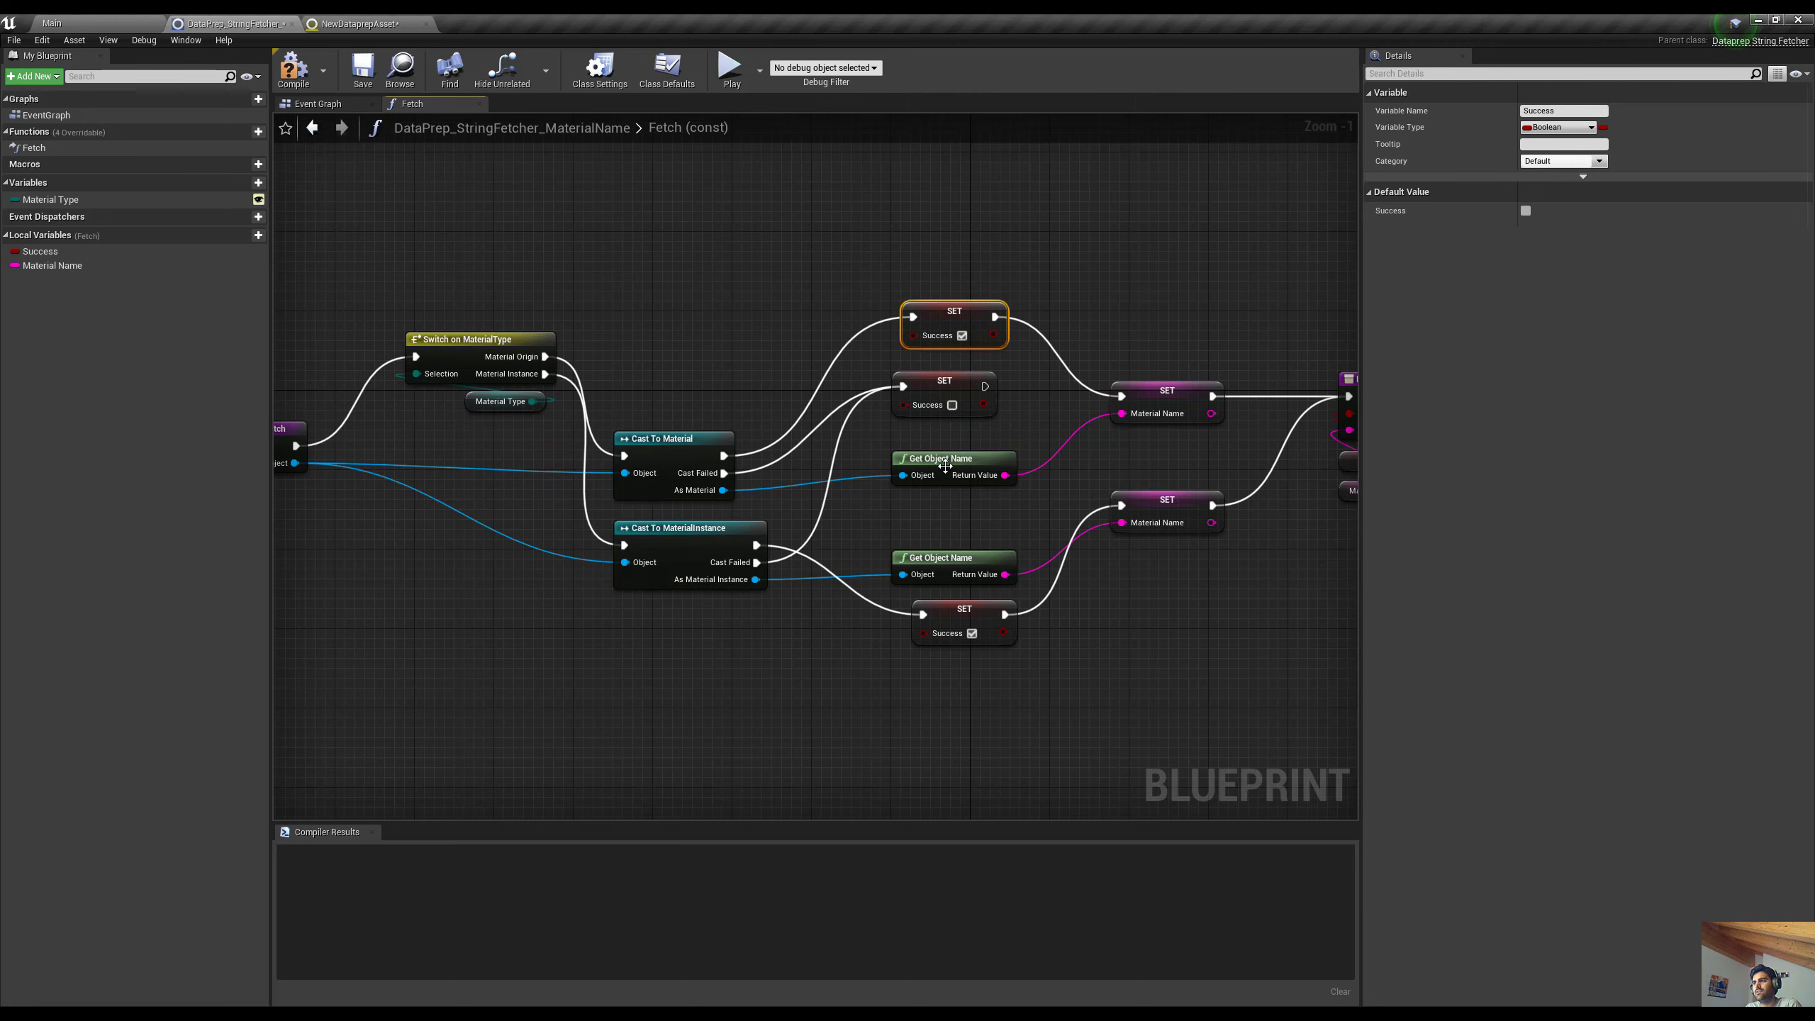
Spread out the upper branch by raising the first Set Success and Get Object Name nodes and moving the two cast nodes apart
{"action": "mouse_move", "coordinate": [944, 386]}
{"action": "left_mouse_down"}
{"action": "mouse_move", "coordinate": [944, 515]}
{"action": "mouse_move", "coordinate": [966, 371]}
{"action": "left_mouse_up"}
{"action": "left_click_drag", "start_coordinate": [947, 511], "coordinate": [946, 472]}
{"action": "left_click_drag", "start_coordinate": [935, 668], "coordinate": [964, 623]}
{"action": "left_click_drag", "start_coordinate": [937, 420], "coordinate": [955, 260]}
{"action": "left_click_drag", "start_coordinate": [699, 535], "coordinate": [669, 556]}
{"action": "left_click_drag", "start_coordinate": [686, 439], "coordinate": [675, 409]}
{"action": "left_click_drag", "start_coordinate": [948, 476], "coordinate": [905, 499]}
Arrange the lower Get Object Name above its Set Success node, reposition the Fetch node, and compile the blueprint
{"action": "right_click_drag", "start_coordinate": [732, 728], "coordinate": [805, 688]}
{"action": "left_click_drag", "start_coordinate": [951, 705], "coordinate": [1042, 585]}
{"action": "left_click_drag", "start_coordinate": [1025, 622], "coordinate": [1034, 683]}
{"action": "right_click_drag", "start_coordinate": [757, 683], "coordinate": [658, 671]}
{"action": "scroll", "coordinate": [787, 653], "scroll_direction": "down", "scroll_amount": 2}
{"action": "right_click_drag", "start_coordinate": [788, 653], "coordinate": [841, 660]}
{"action": "left_click_drag", "start_coordinate": [406, 462], "coordinate": [405, 479]}
{"action": "right_click_drag", "start_coordinate": [490, 645], "coordinate": [538, 626]}
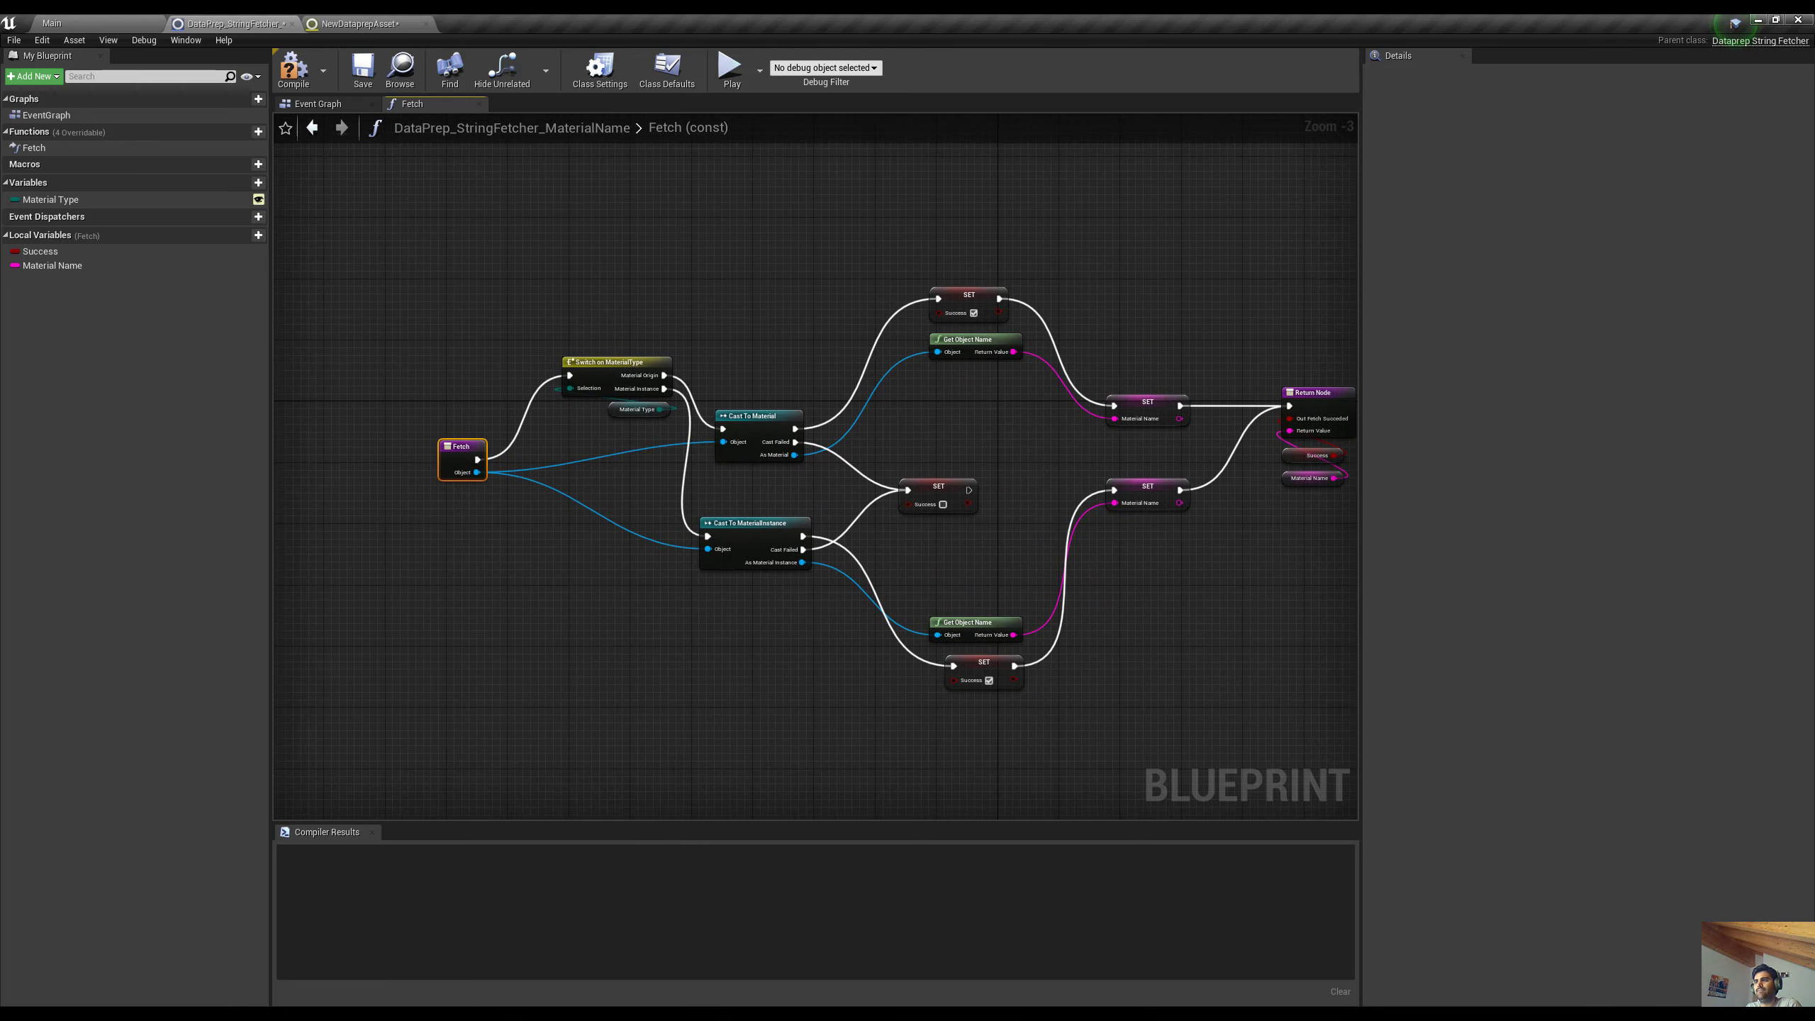
{"action": "scroll", "coordinate": [638, 629], "scroll_direction": "up", "scroll_amount": 1}
{"action": "right_click_drag", "start_coordinate": [696, 677], "coordinate": [656, 686]}
{"action": "left_click", "coordinate": [299, 84]}
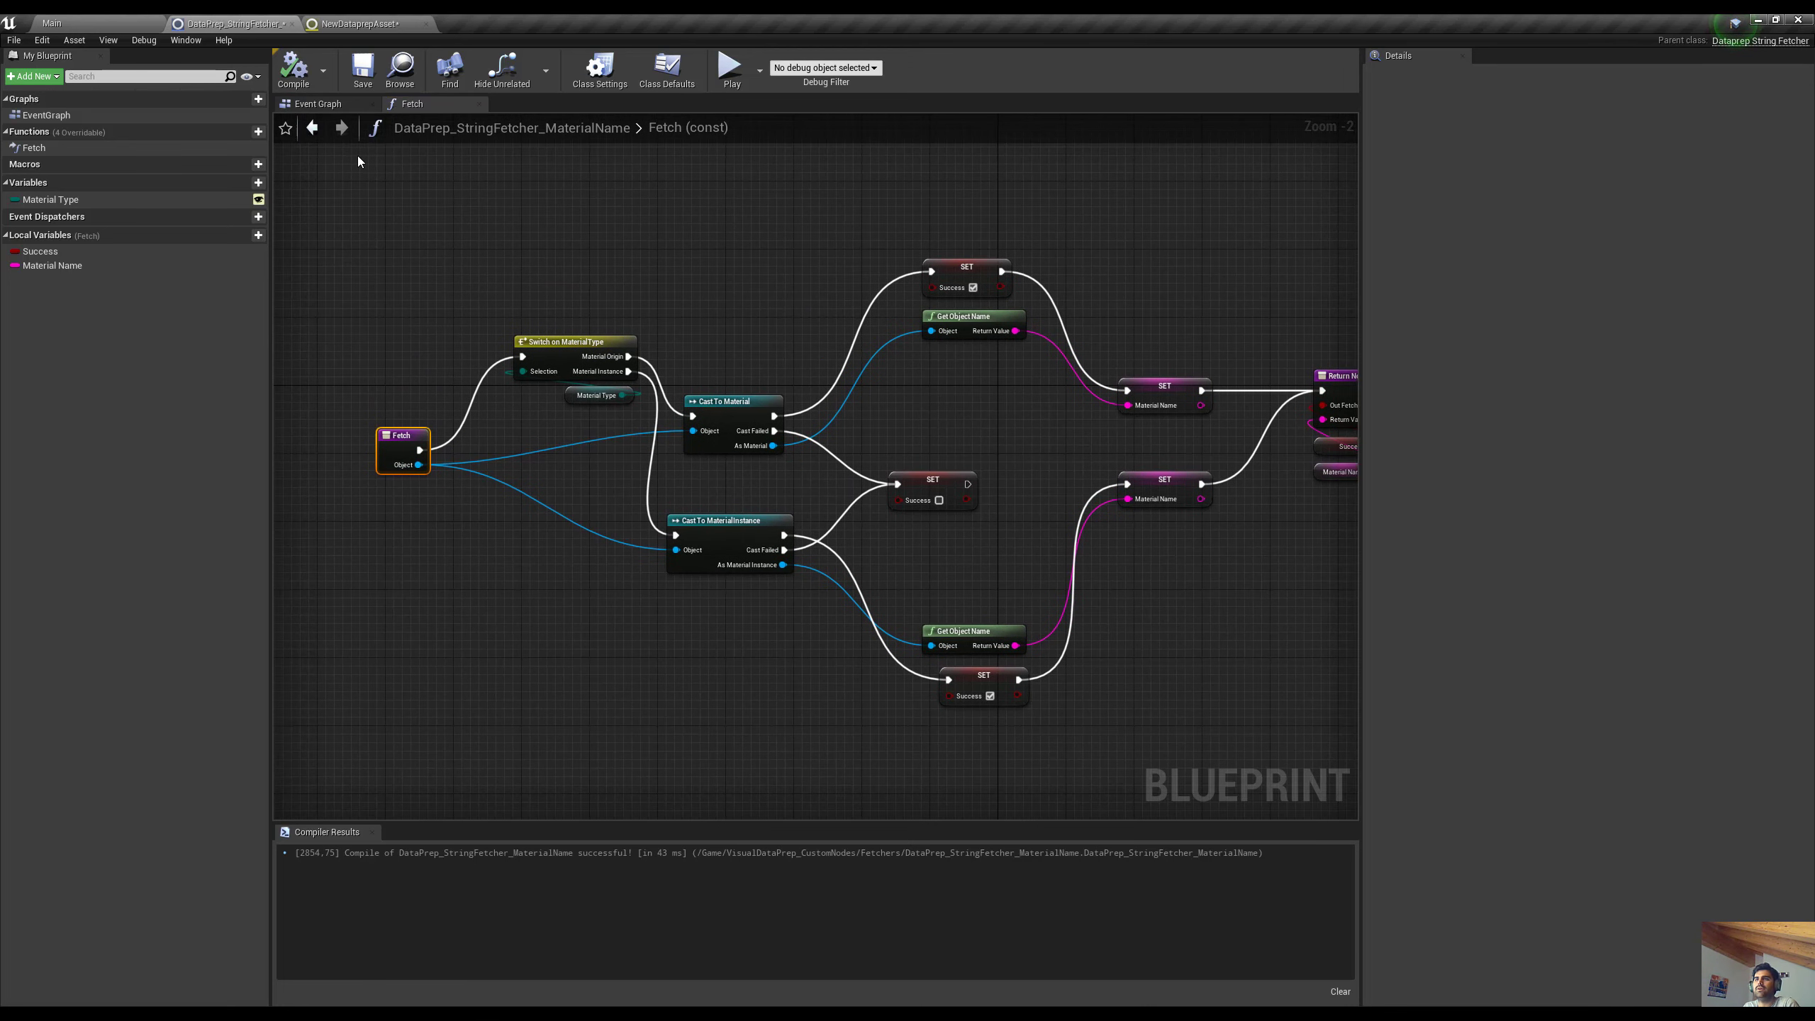
Override the Get Additional Keyword function and set its return value to "Material, Name"
{"action": "left_click", "coordinate": [206, 132]}
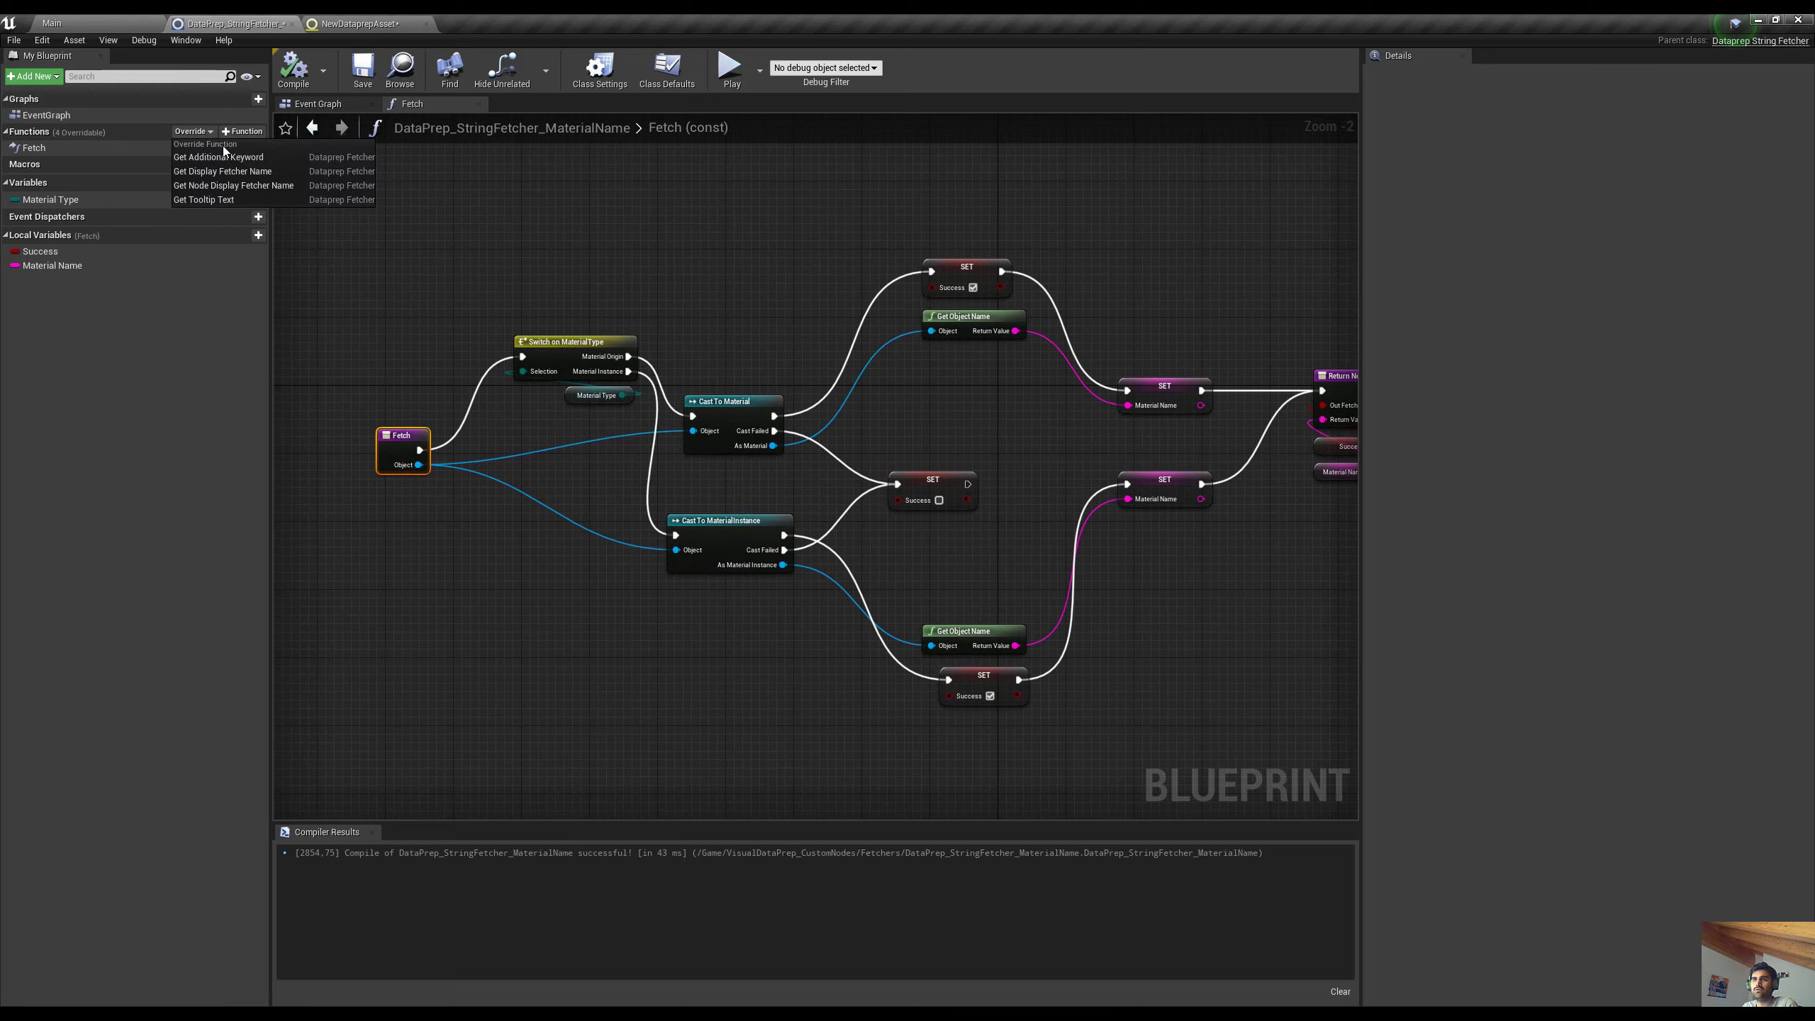
{"action": "left_click", "coordinate": [255, 159]}
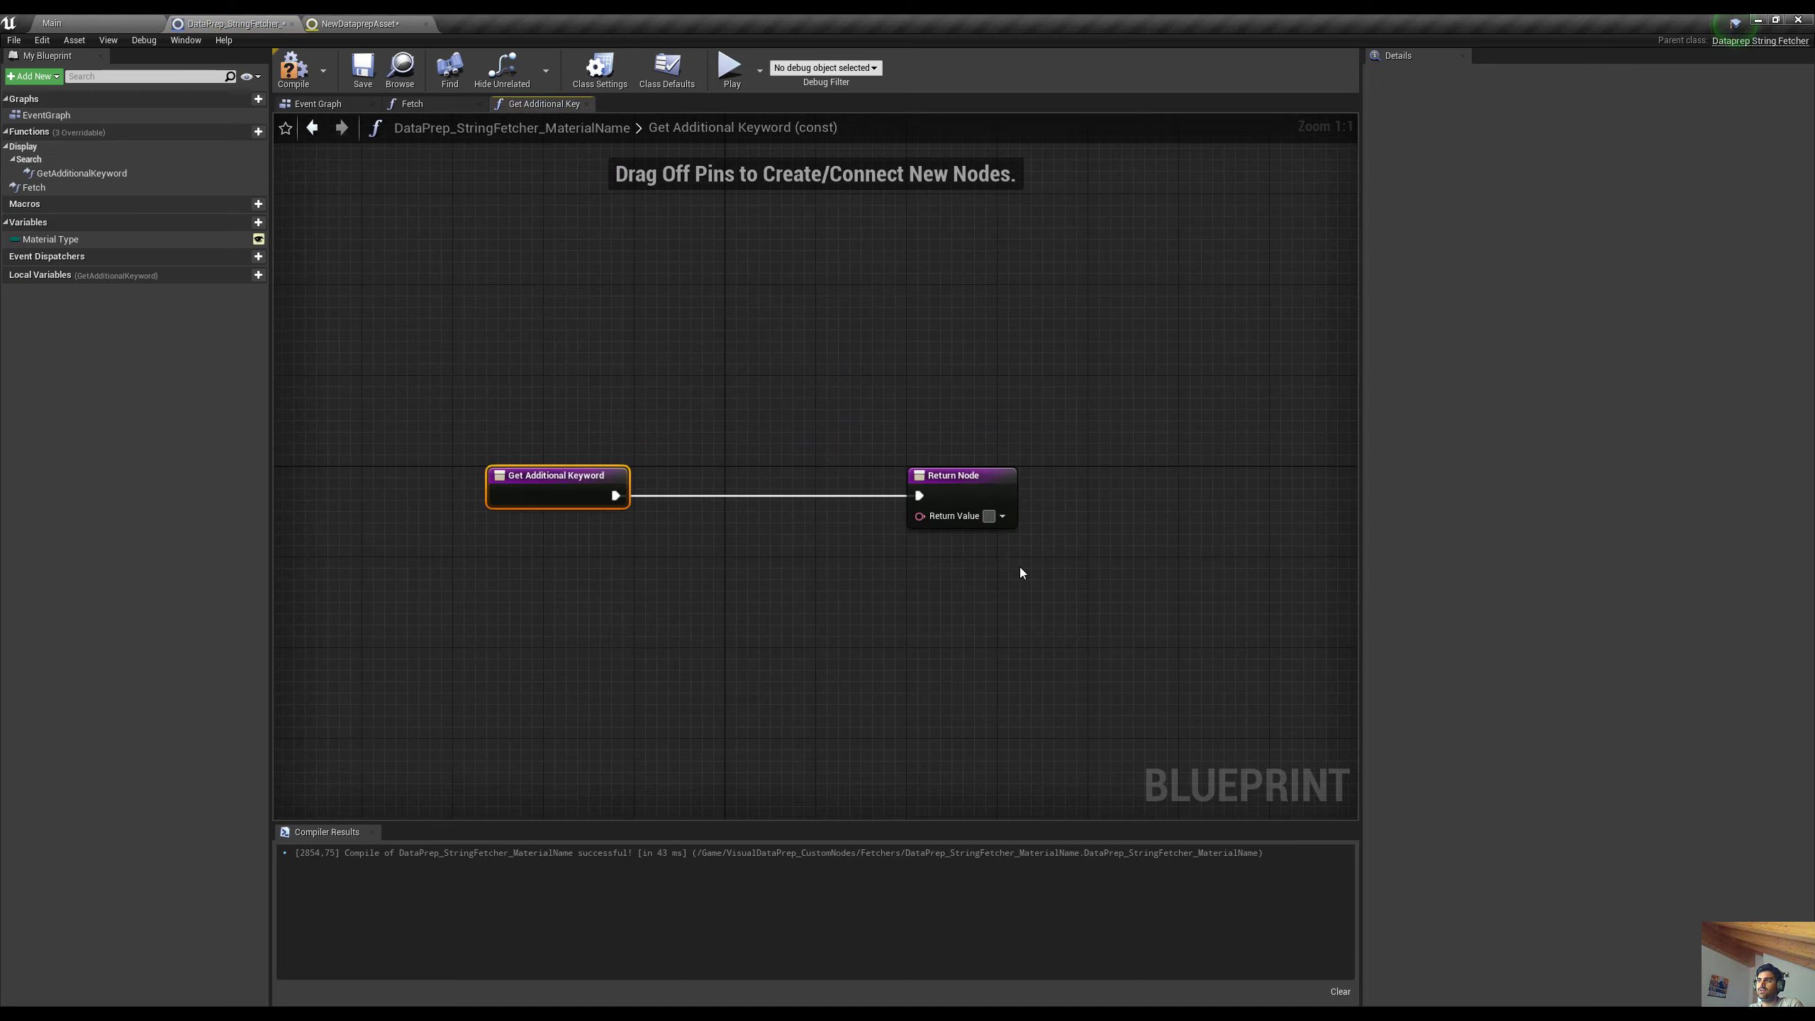
{"action": "type", "text": "Material"}
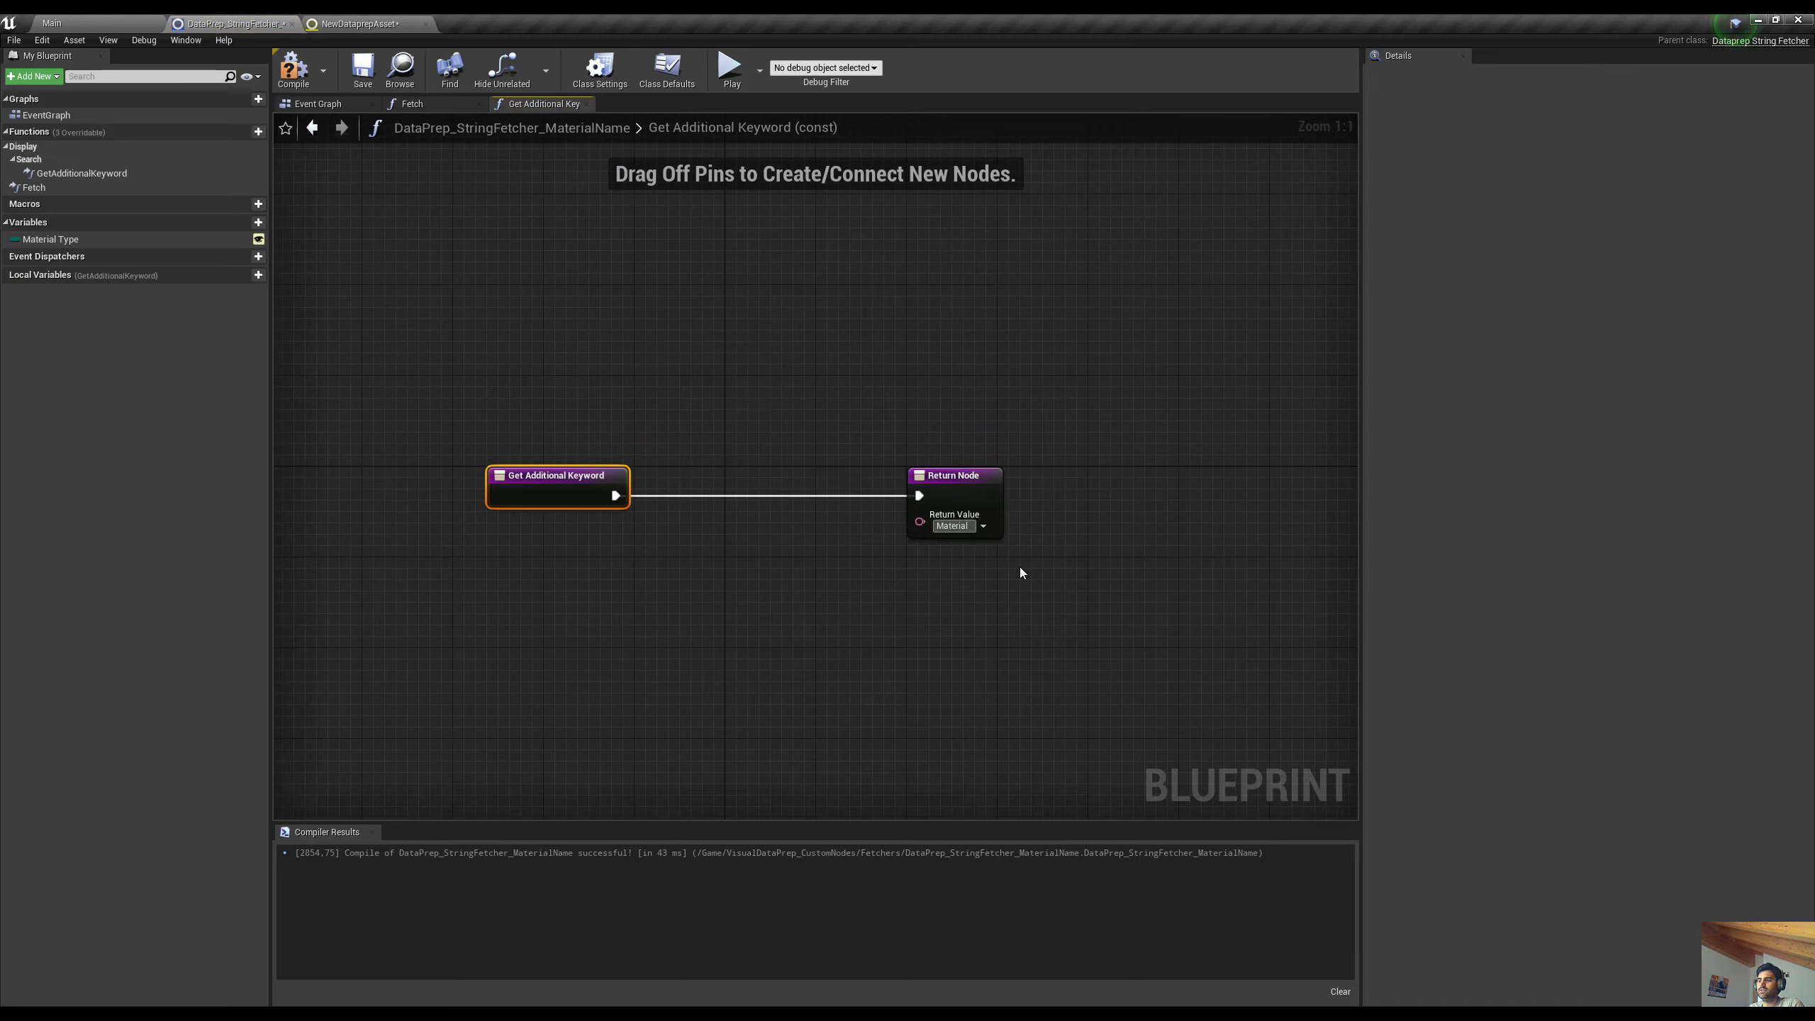
{"action": "type", "text": ", Name"}
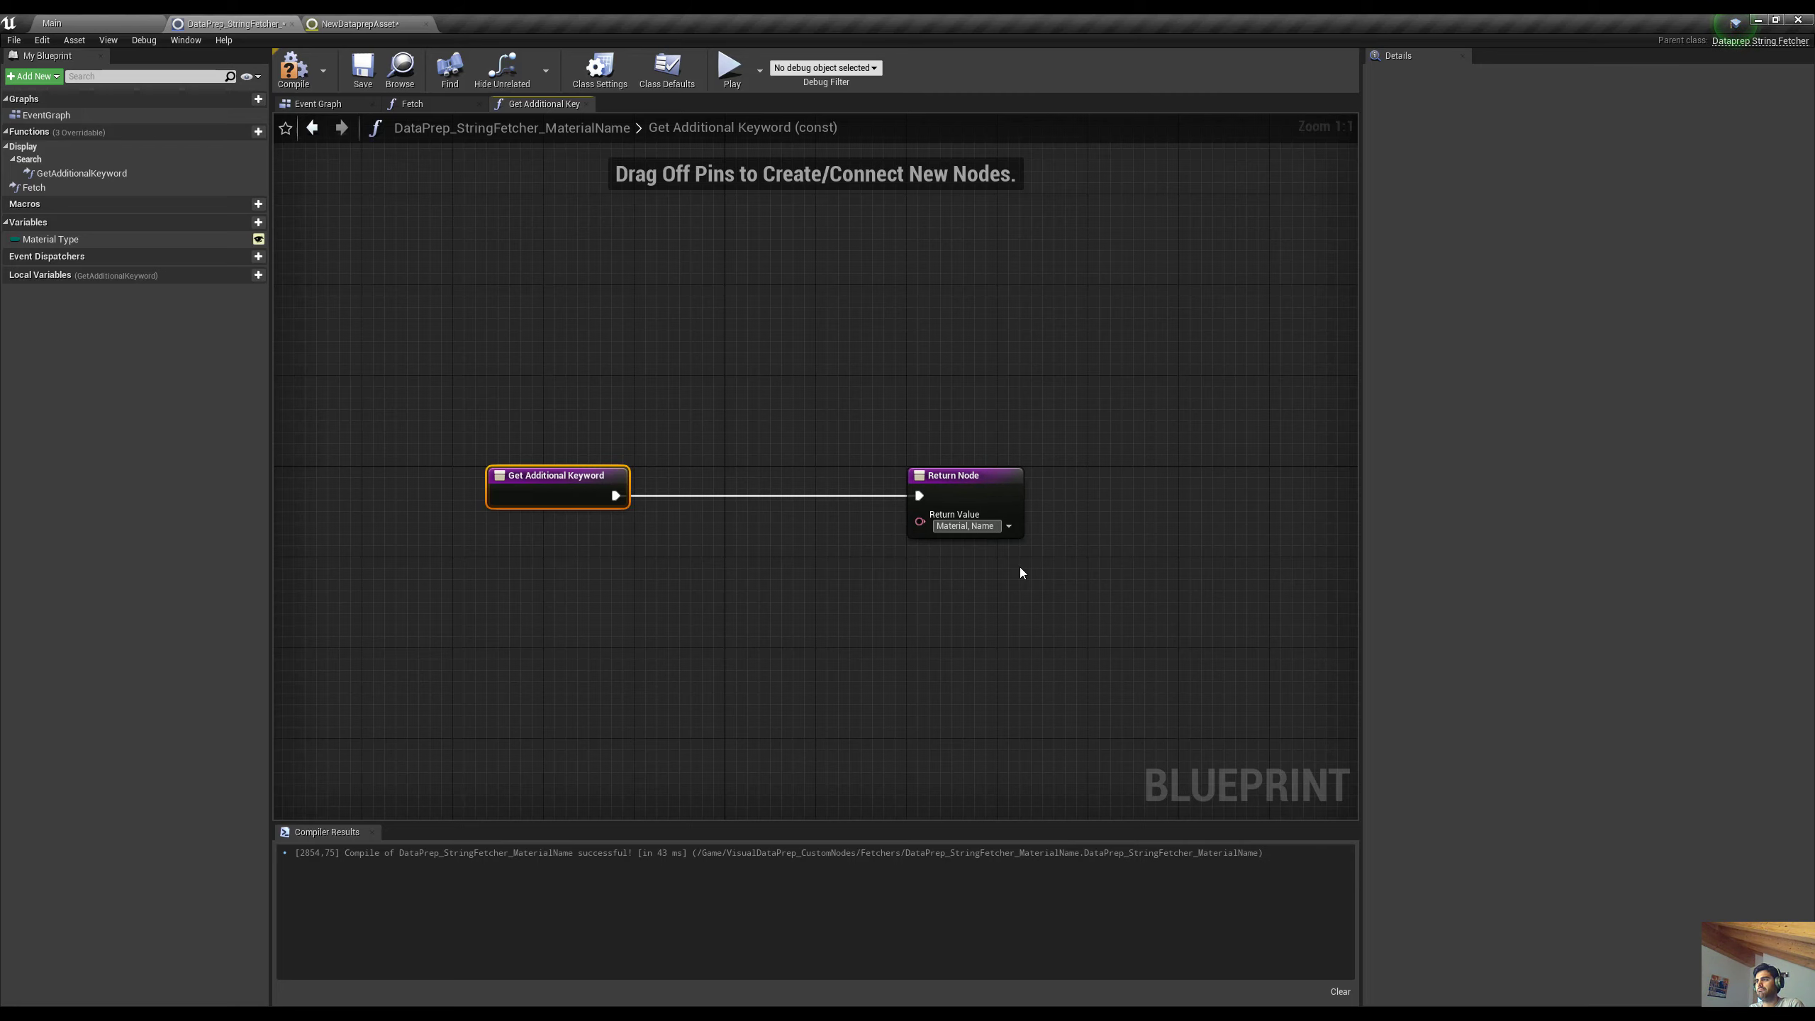
Override Get Display Fetcher Name, space out its nodes, and set the return value to "Material Name"
{"action": "left_click", "coordinate": [193, 134]}
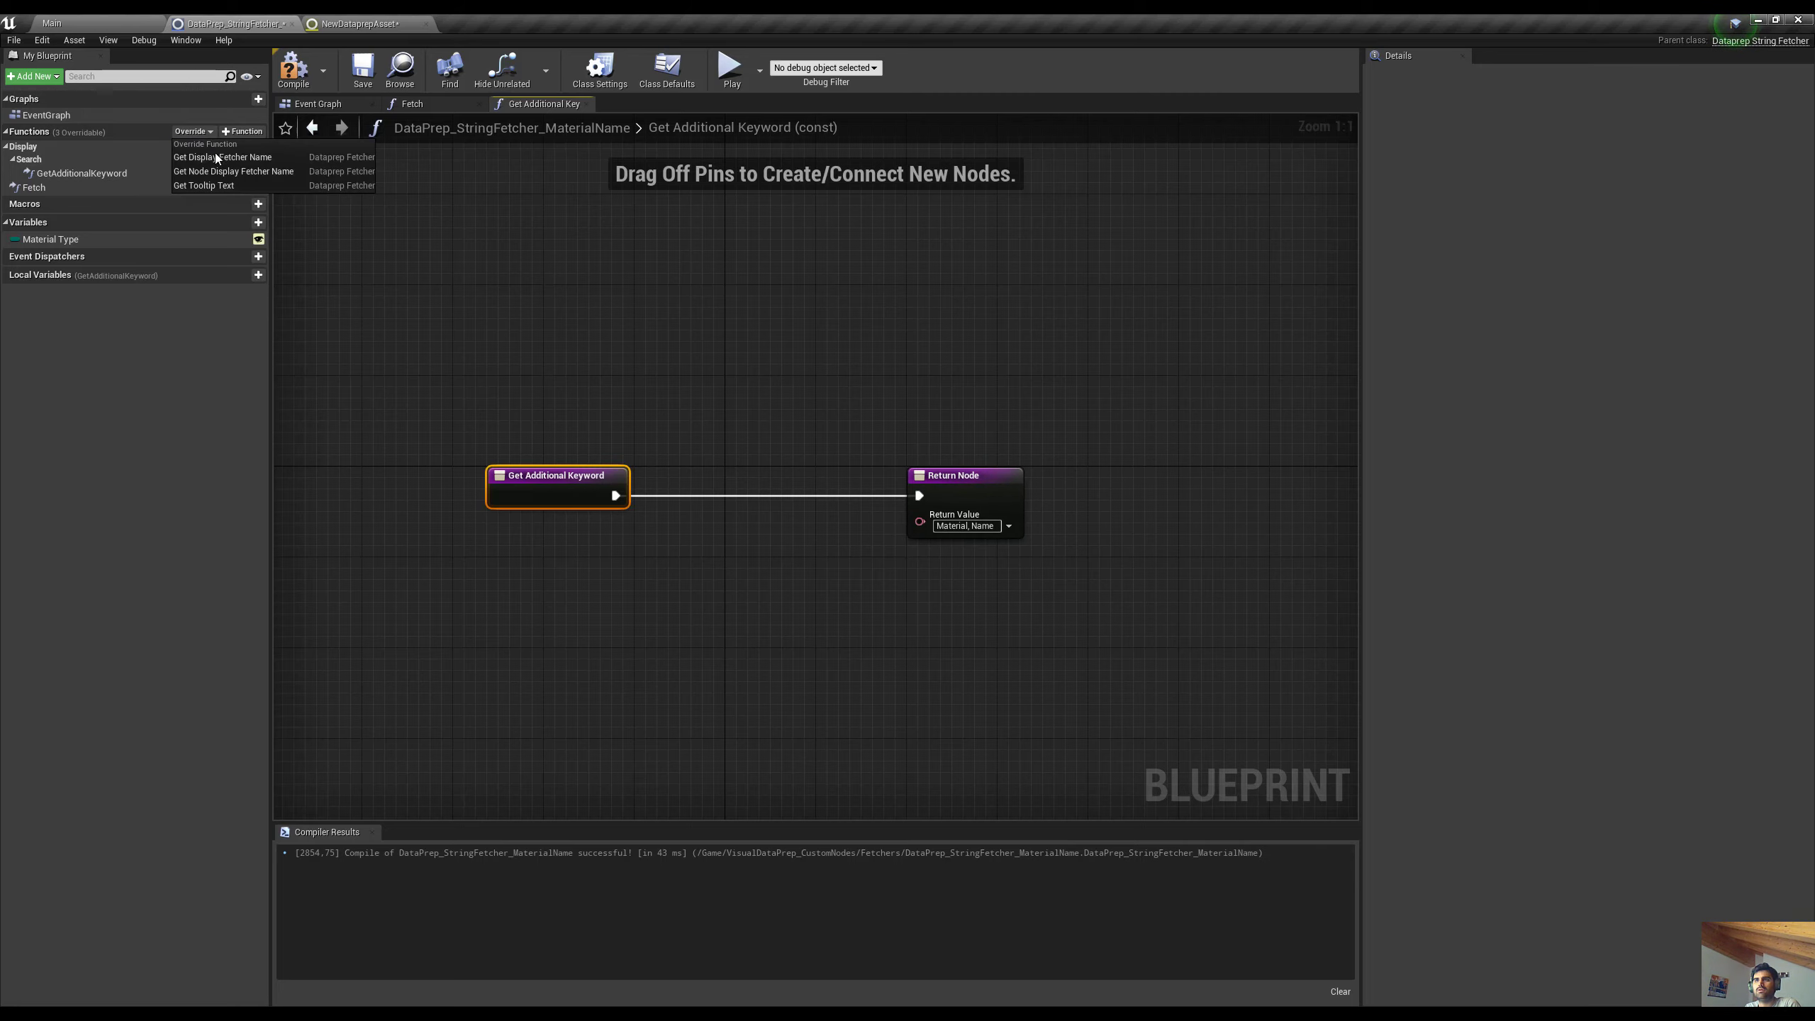
{"action": "left_click", "coordinate": [214, 159]}
{"action": "left_click_drag", "start_coordinate": [806, 478], "coordinate": [629, 475]}
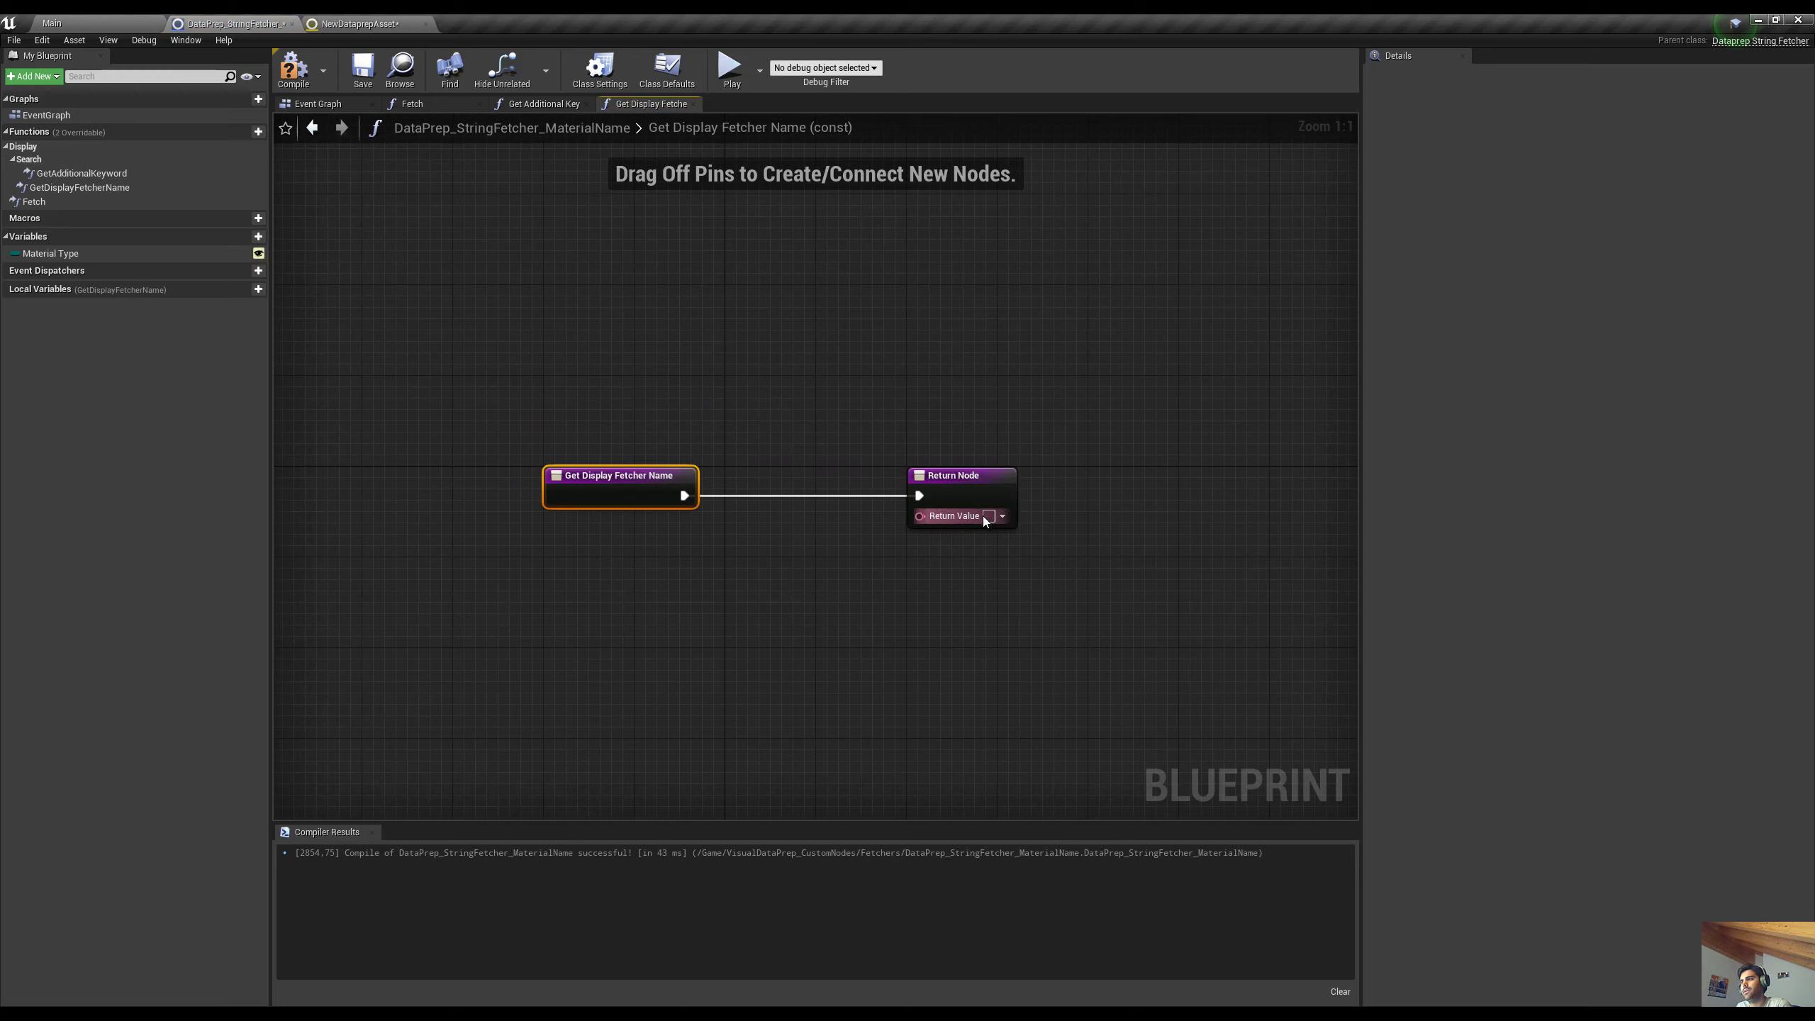
{"action": "left_click", "coordinate": [988, 515]}
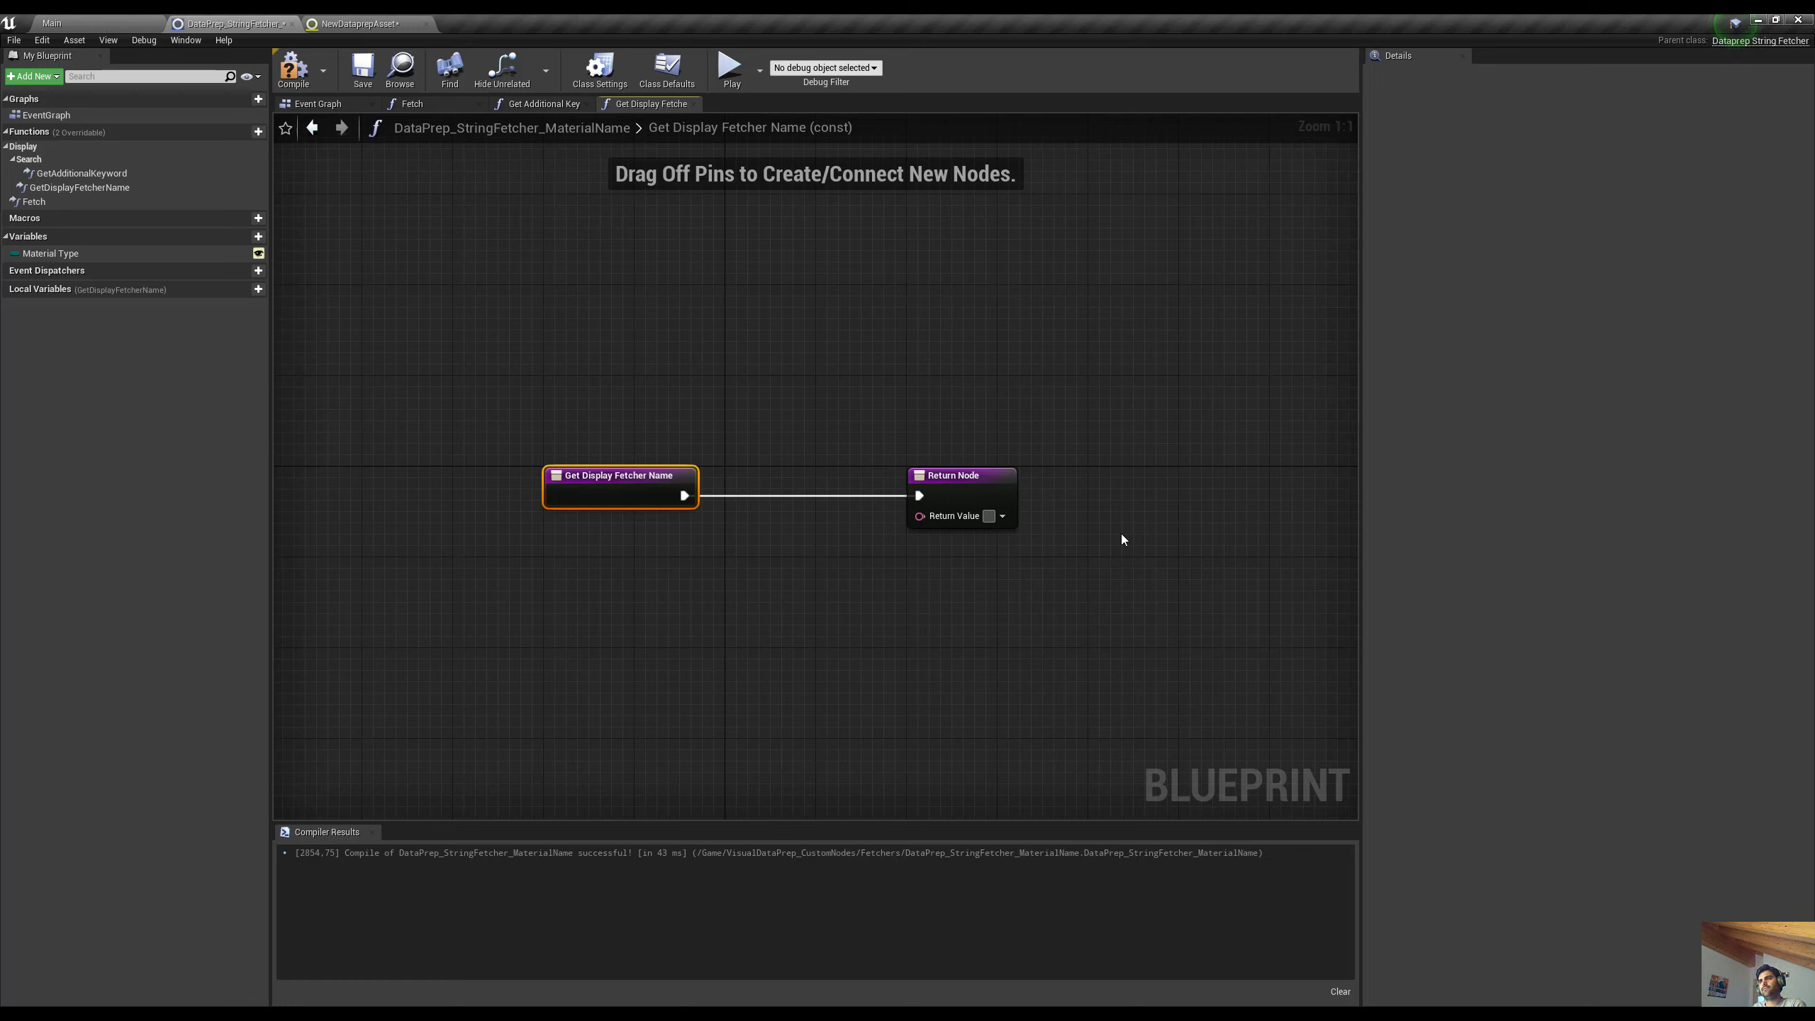
{"action": "type", "text": "Material Name"}
{"action": "key", "text": "Return"}
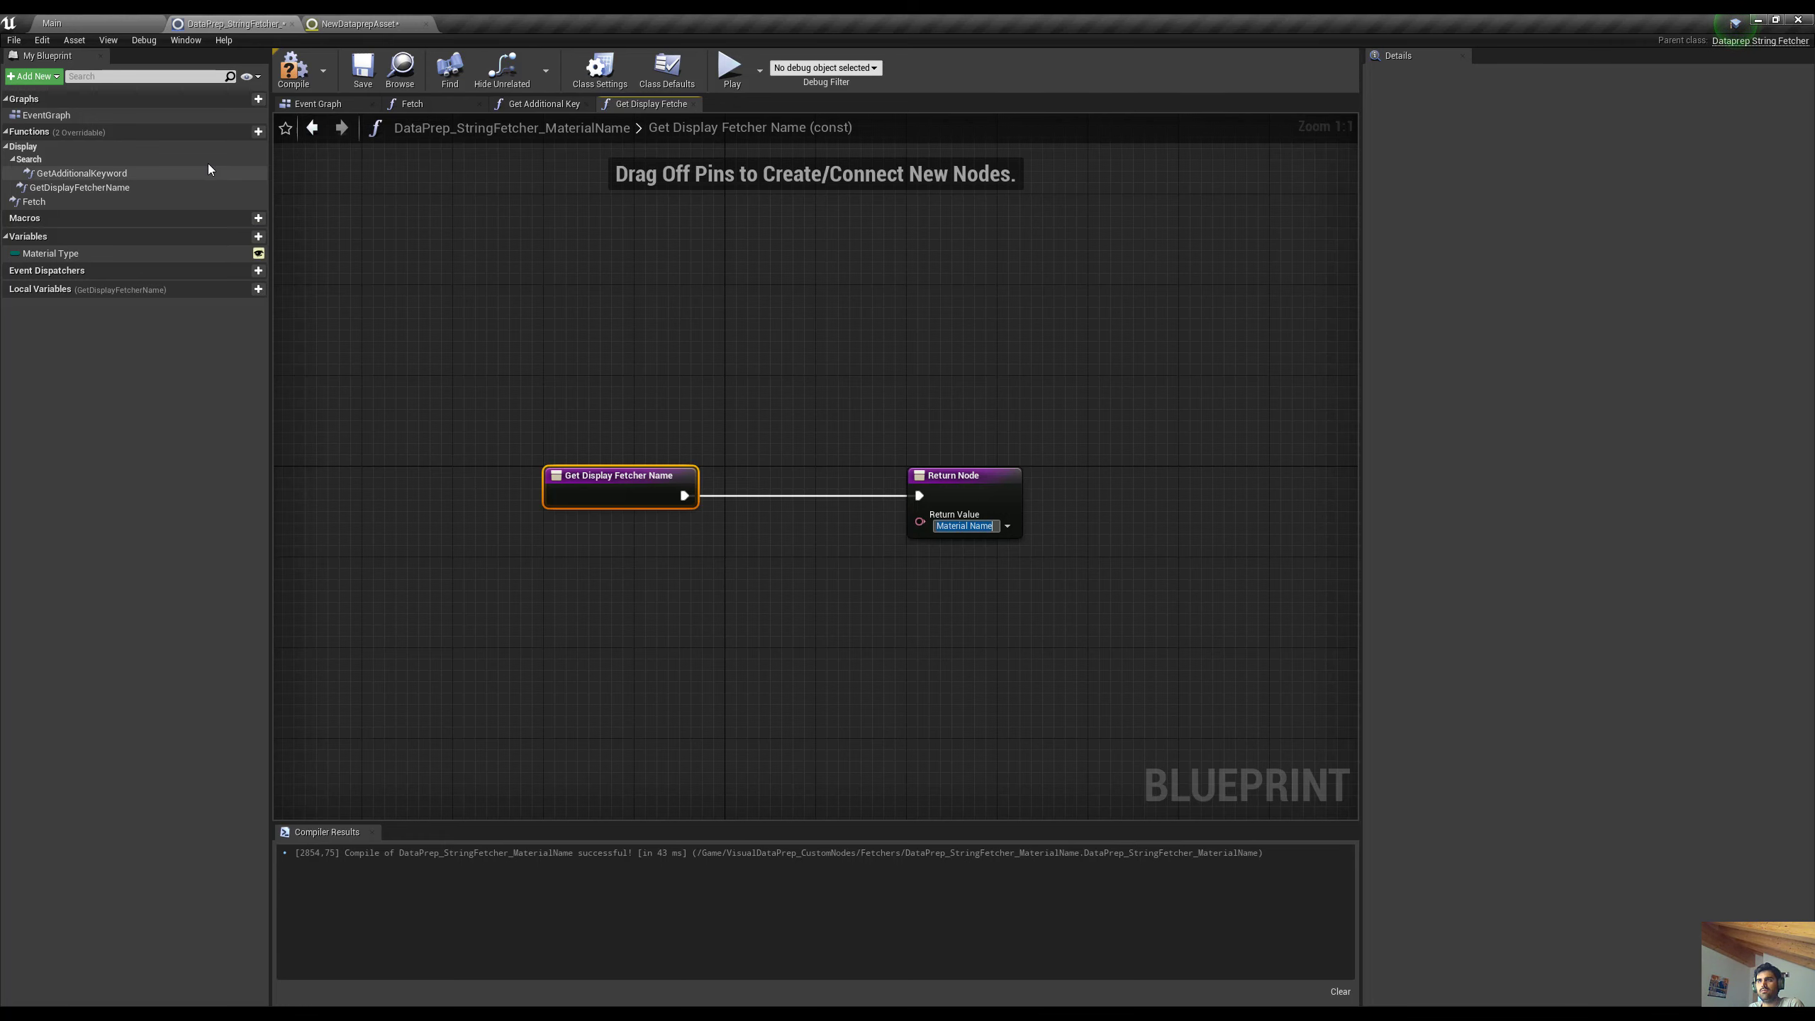
Override Get Node Display Fetcher Name with the return value "Material Name" and move its entry node away from the Return Node
{"action": "left_click", "coordinate": [192, 132]}
{"action": "left_click", "coordinate": [326, 157]}
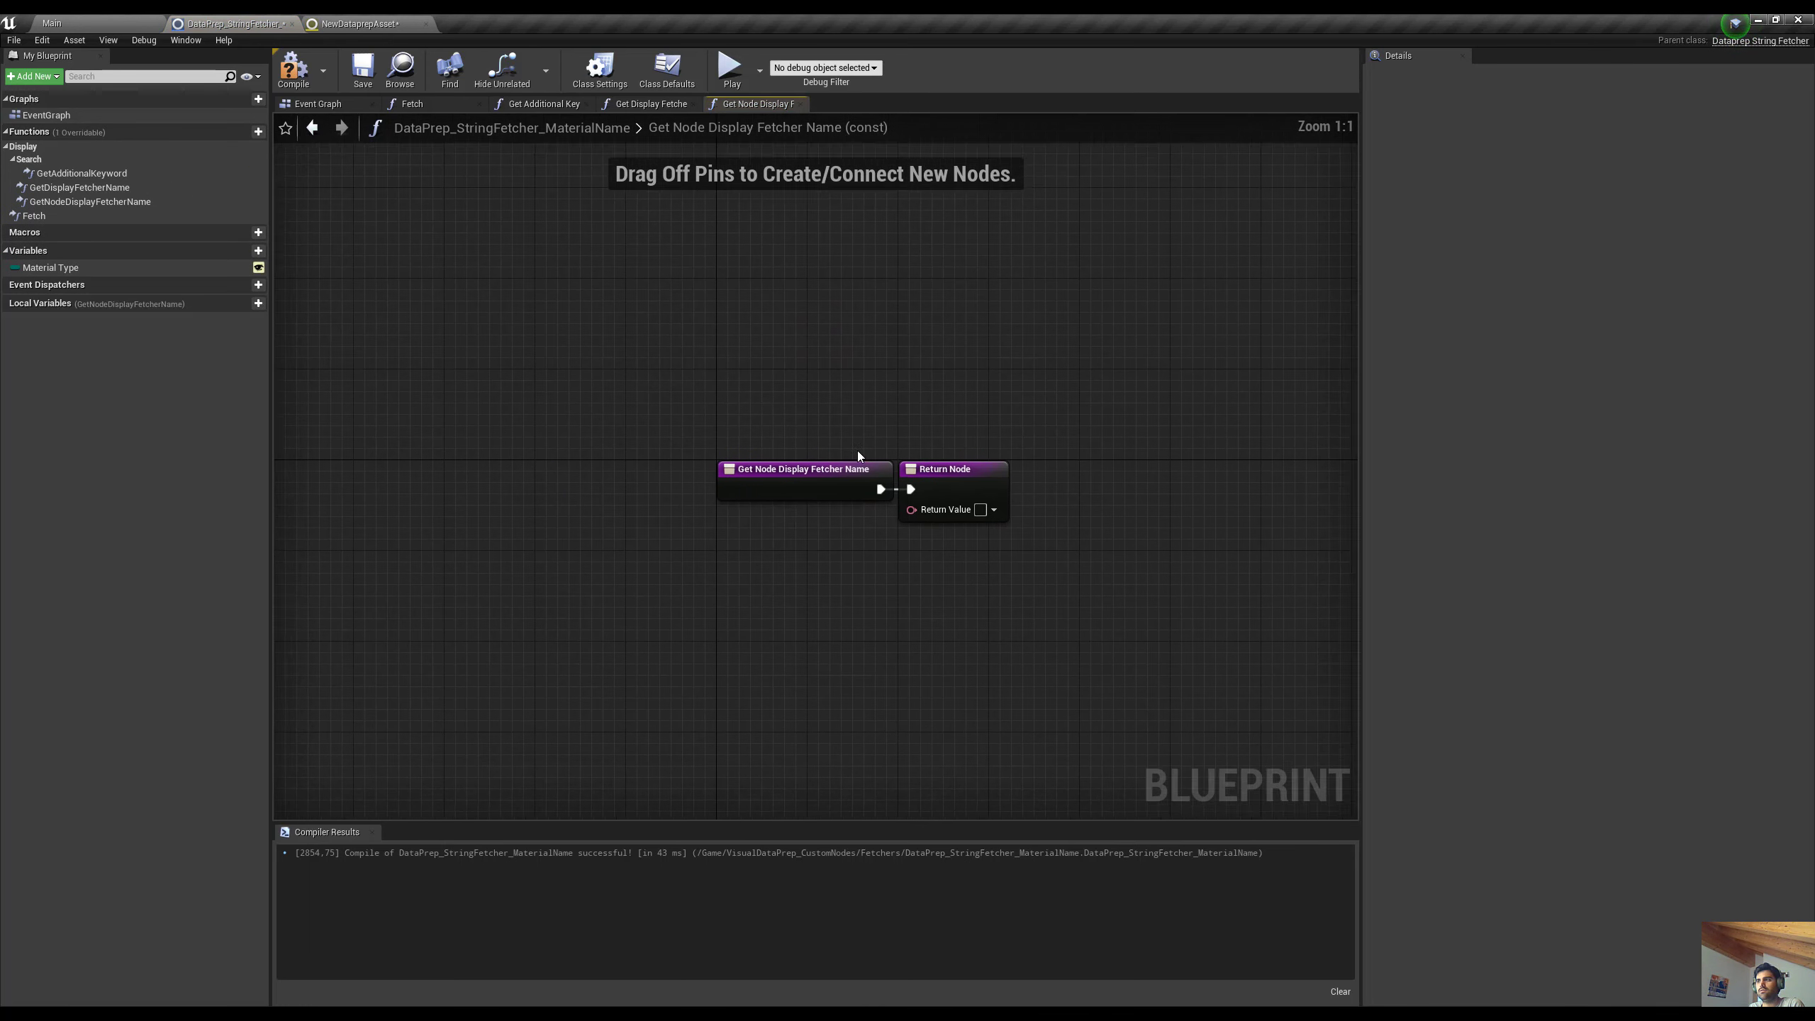
{"action": "left_click", "coordinate": [988, 516]}
{"action": "type", "text": "Material Name"}
{"action": "left_click_drag", "start_coordinate": [815, 477], "coordinate": [520, 476]}
{"action": "left_click", "coordinate": [695, 590]}
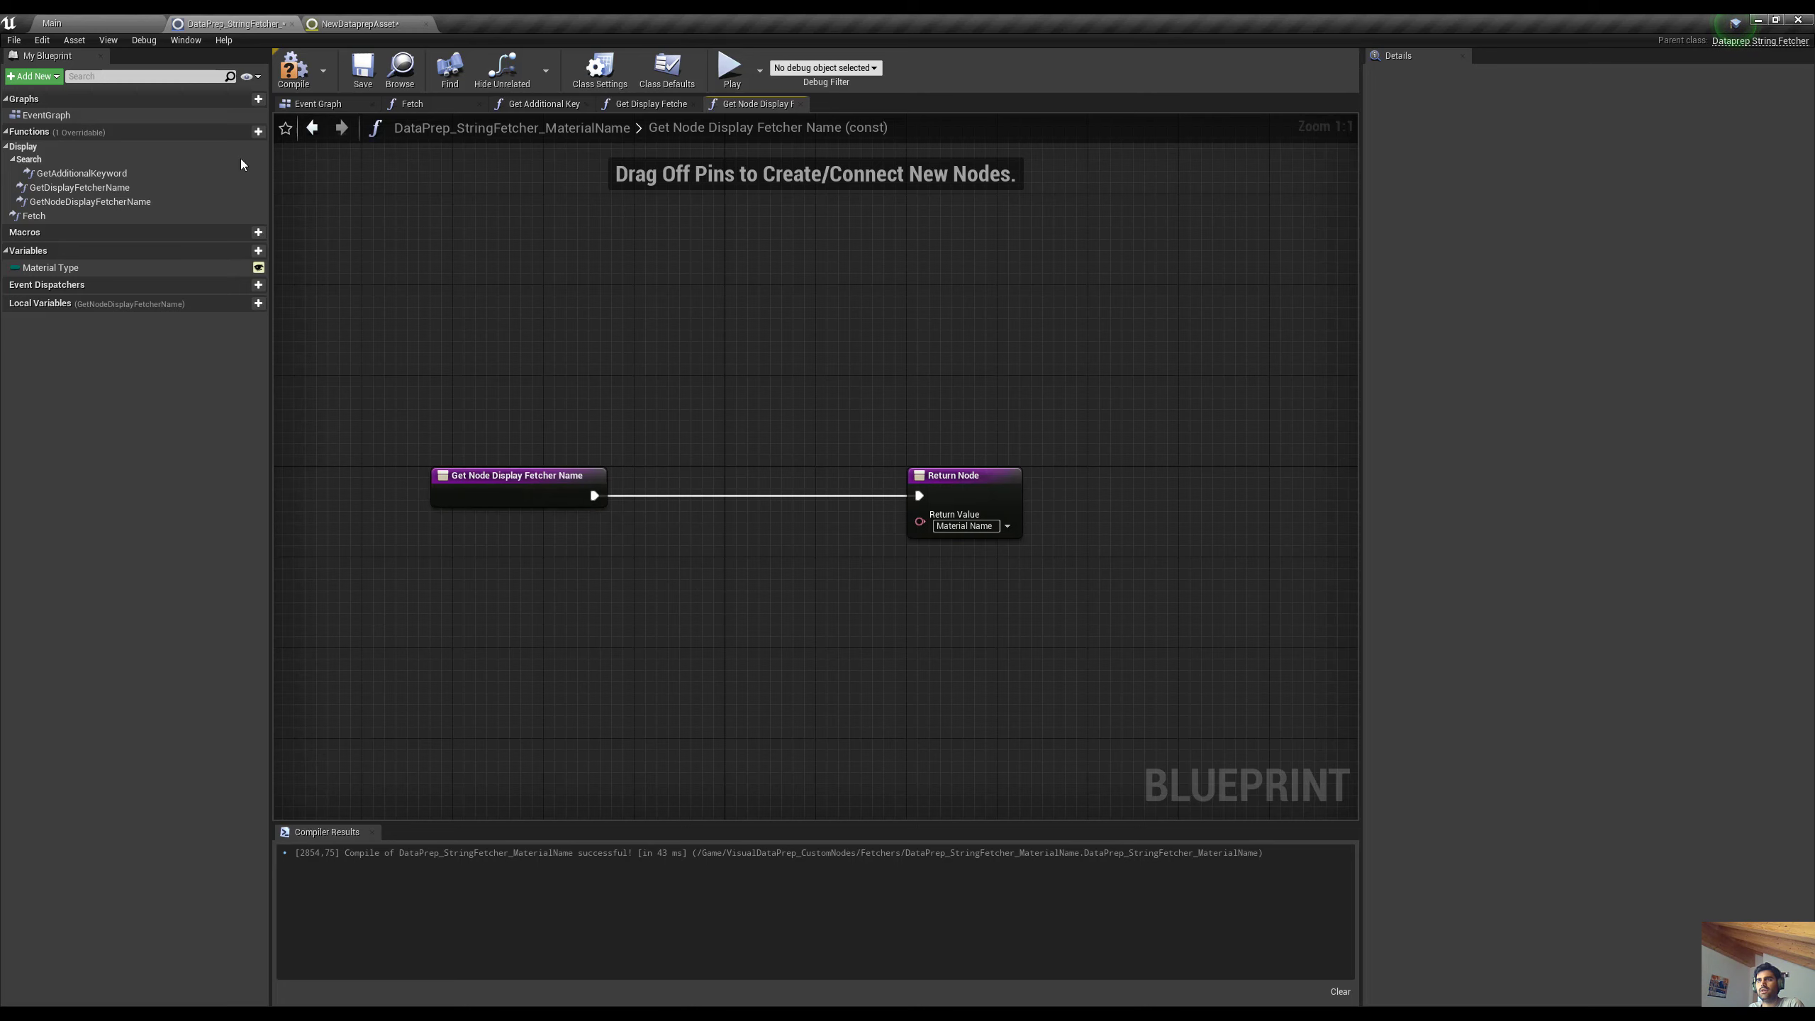
Override the Get Tooltip Text function and set its return value to "Filtering by material name."
{"action": "left_click", "coordinate": [211, 133]}
{"action": "left_click", "coordinate": [237, 161]}
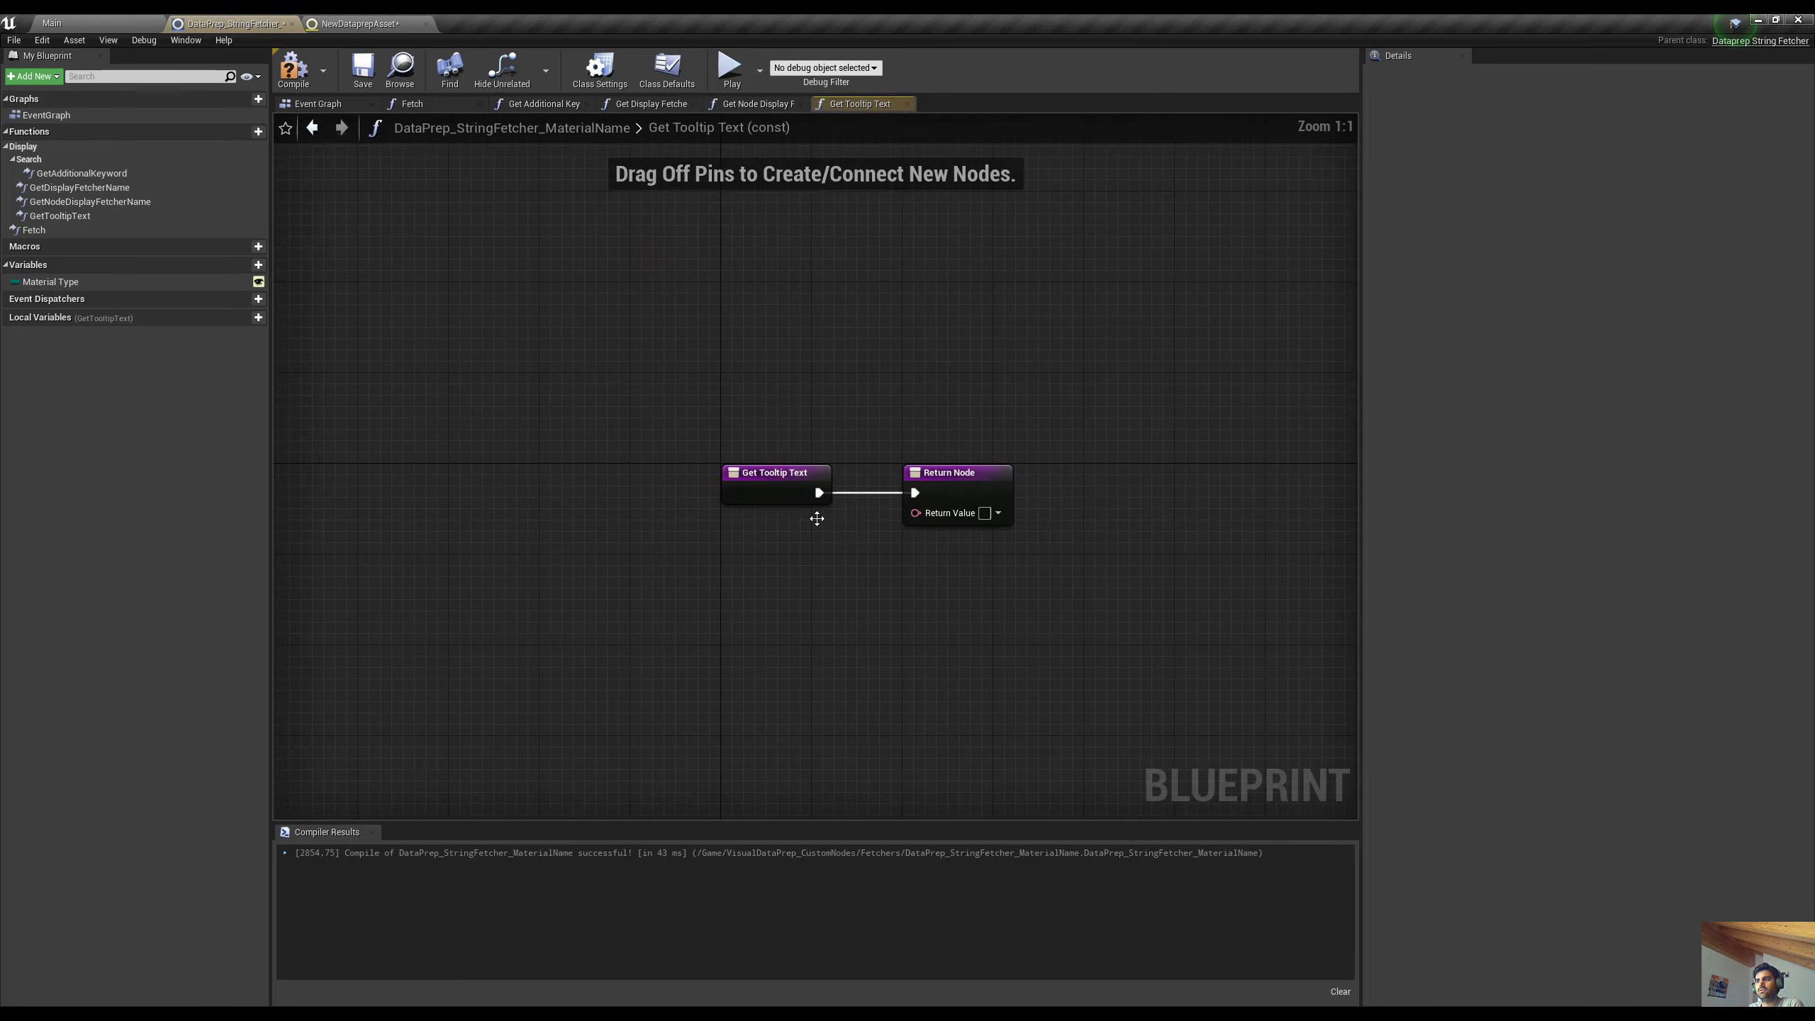
{"action": "left_click", "coordinate": [990, 517]}
{"action": "type", "text": "Filter"}
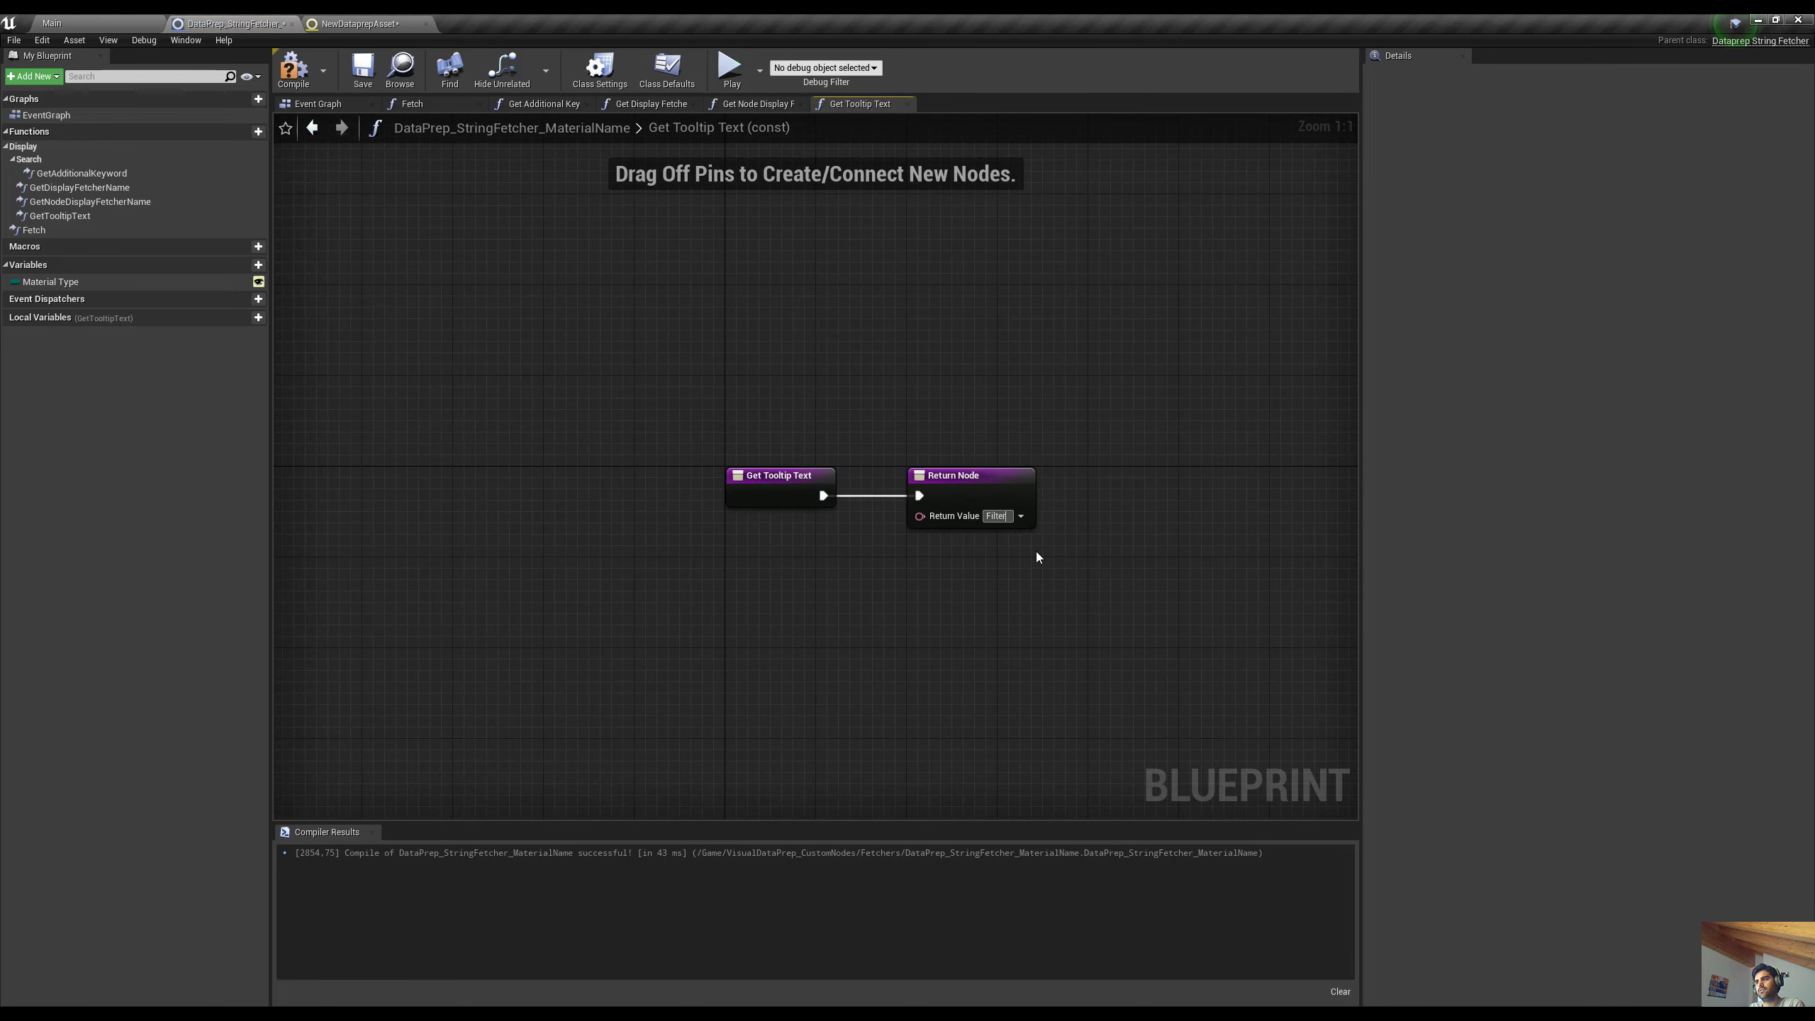
{"action": "type", "text": "ing by "}
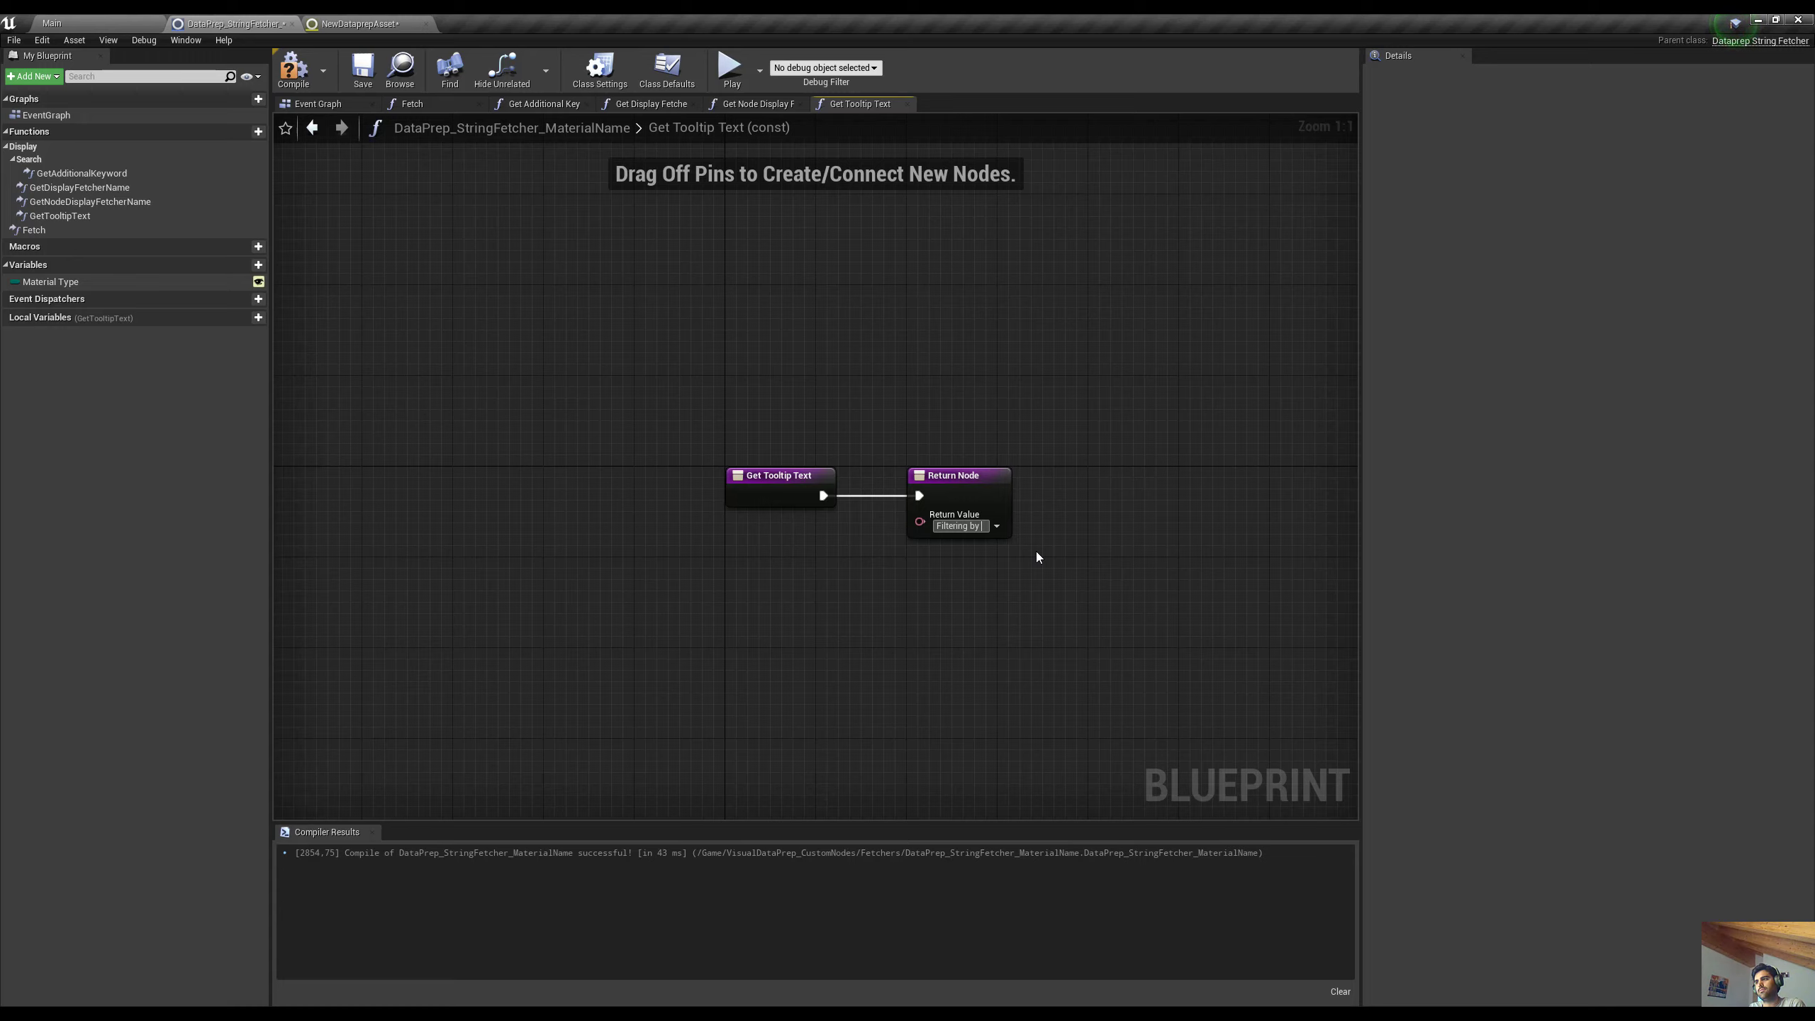
{"action": "type", "text": "material nam"}
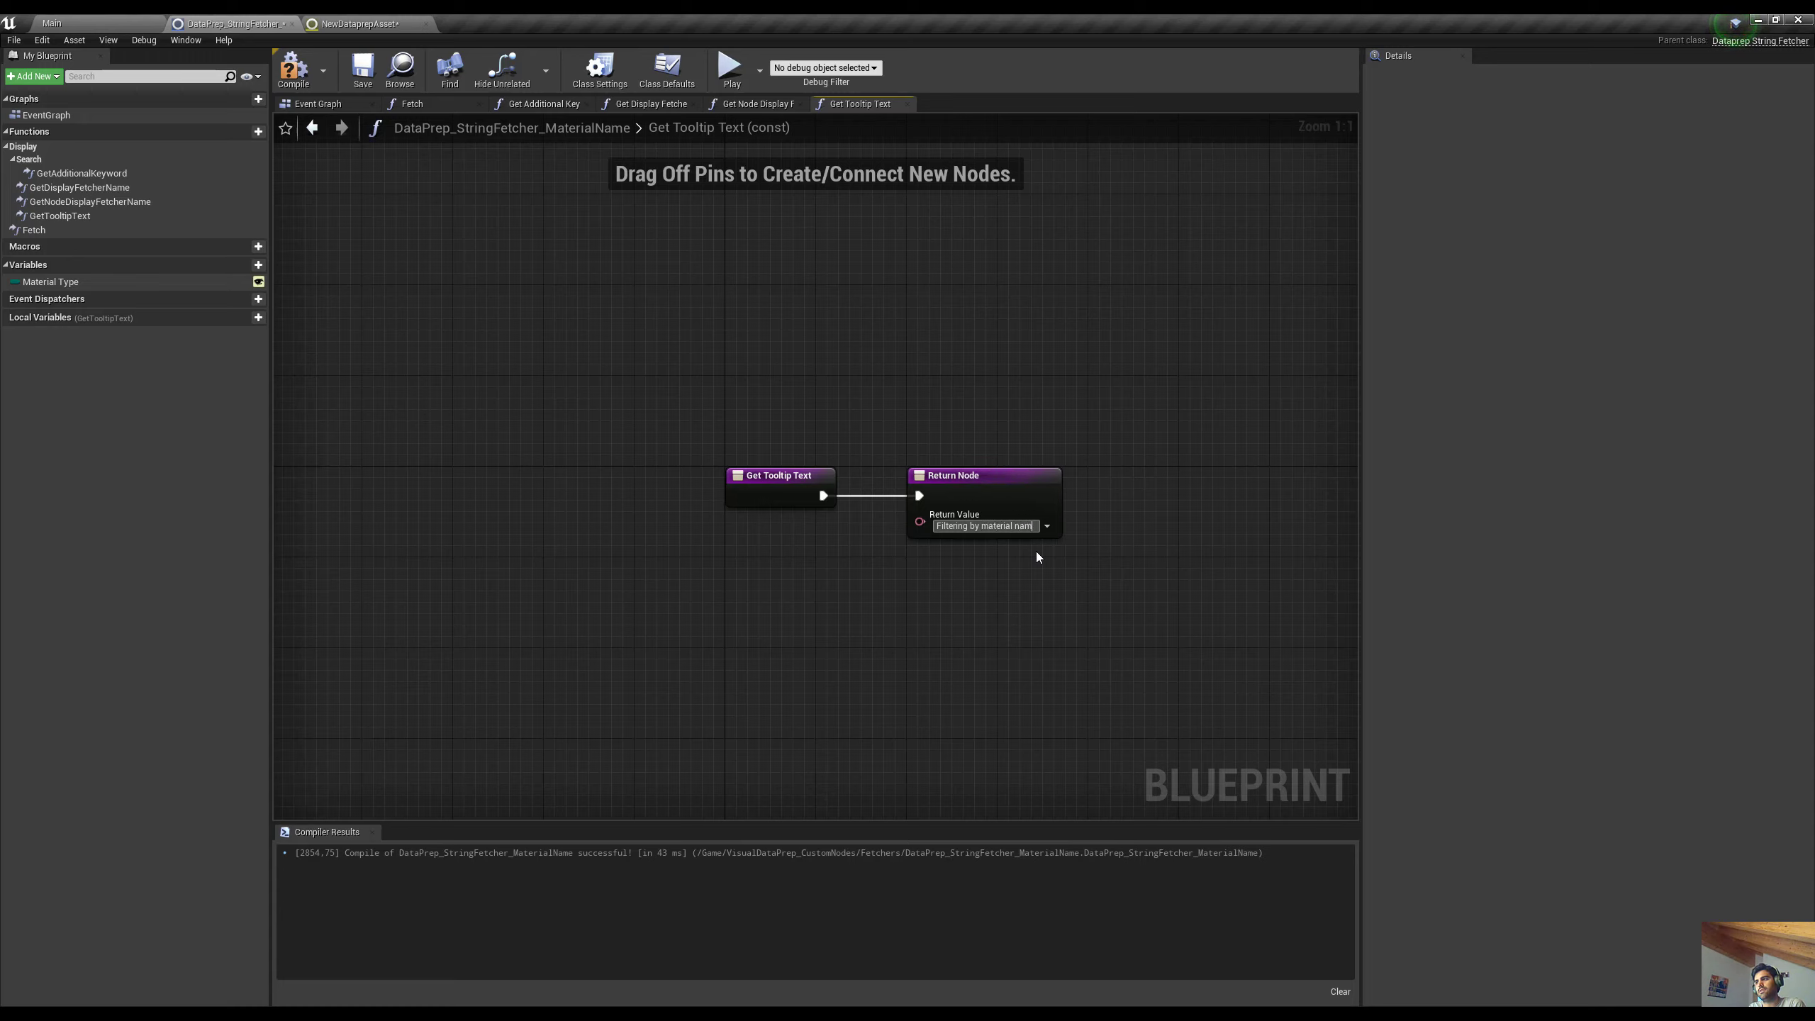
{"action": "type", "text": "e."}
{"action": "key", "text": "Return"}
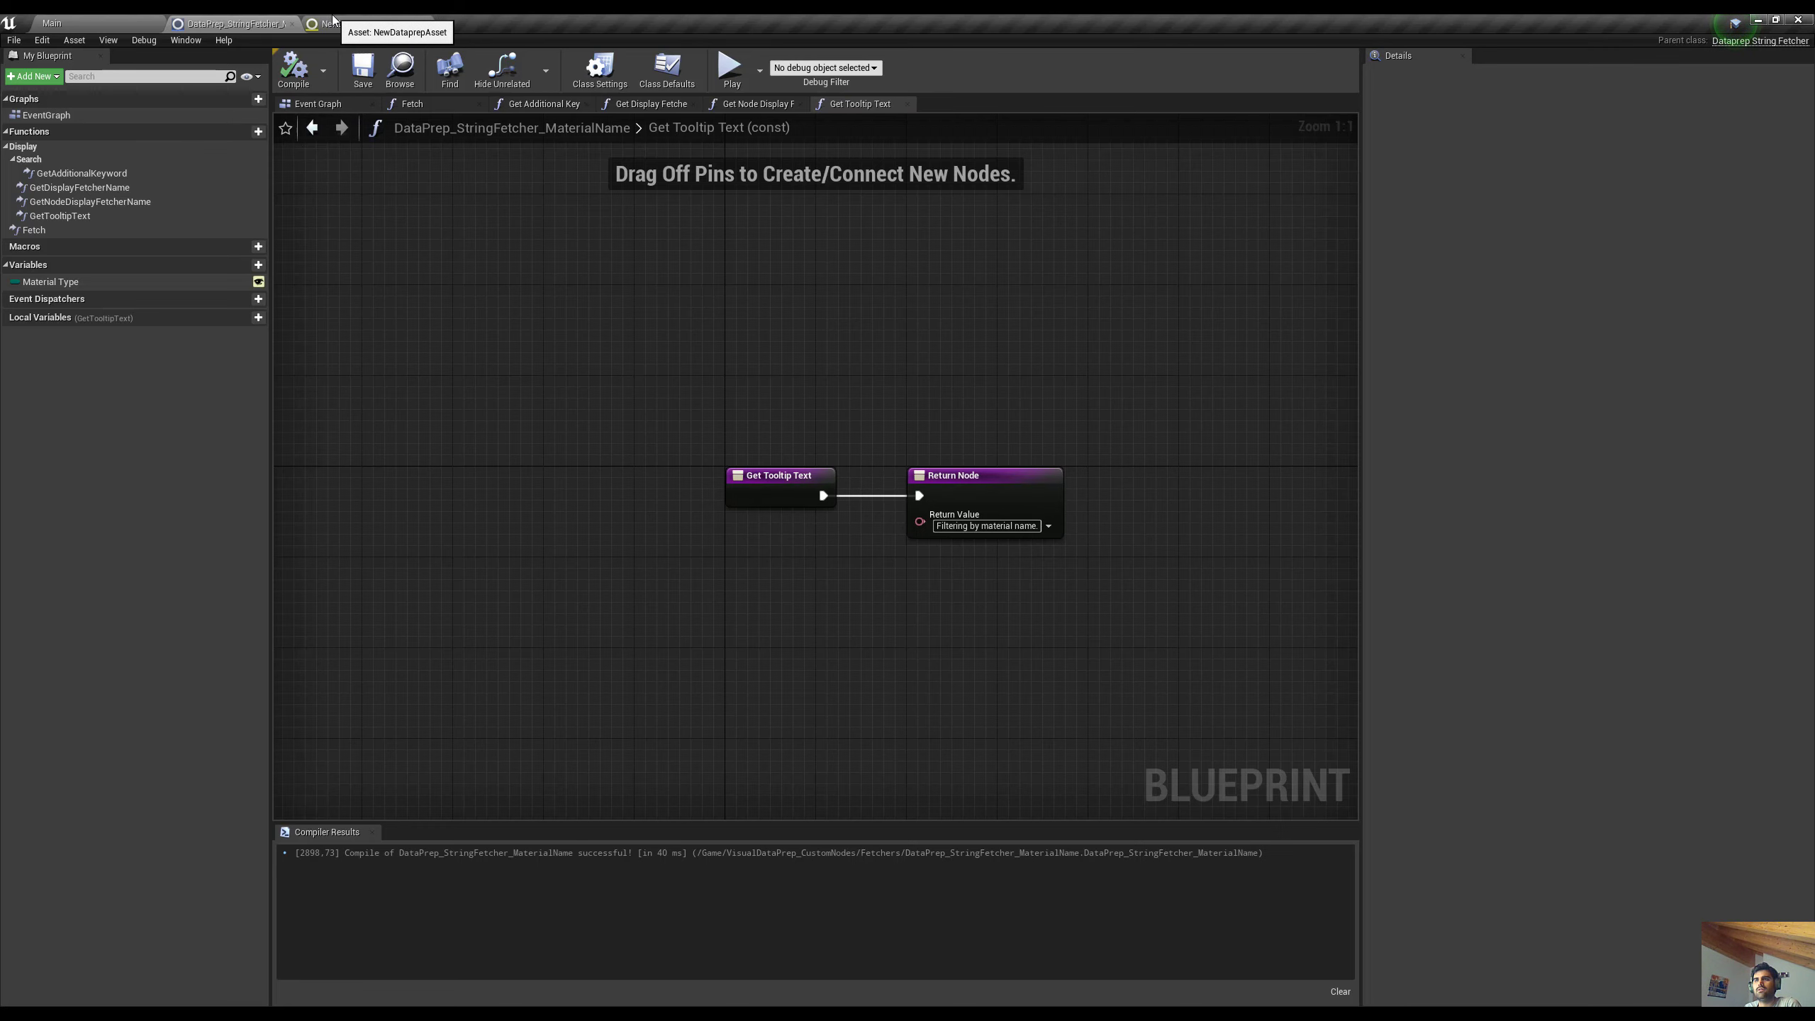
Close NewDataprepAsset, discarding its uncommitted import, and reopen it from the Content folder
{"action": "left_click", "coordinate": [357, 23]}
{"action": "left_click", "coordinate": [427, 24]}
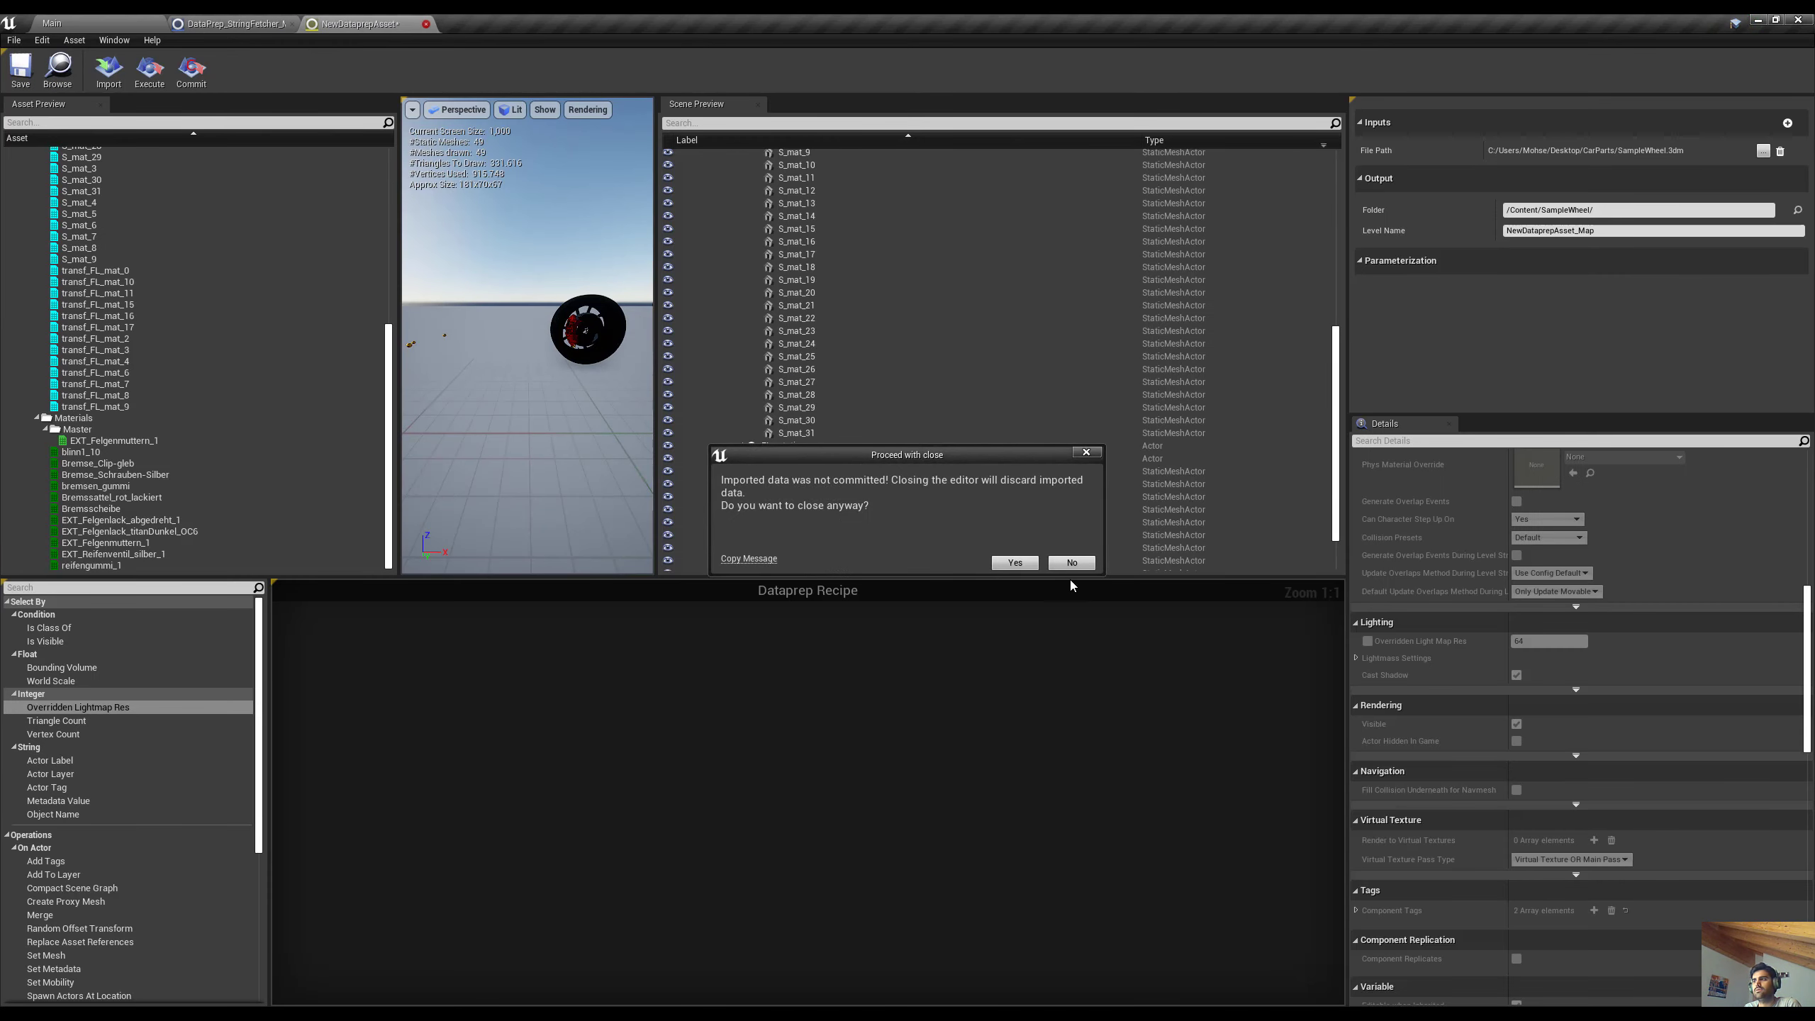
{"action": "left_click", "coordinate": [1014, 563]}
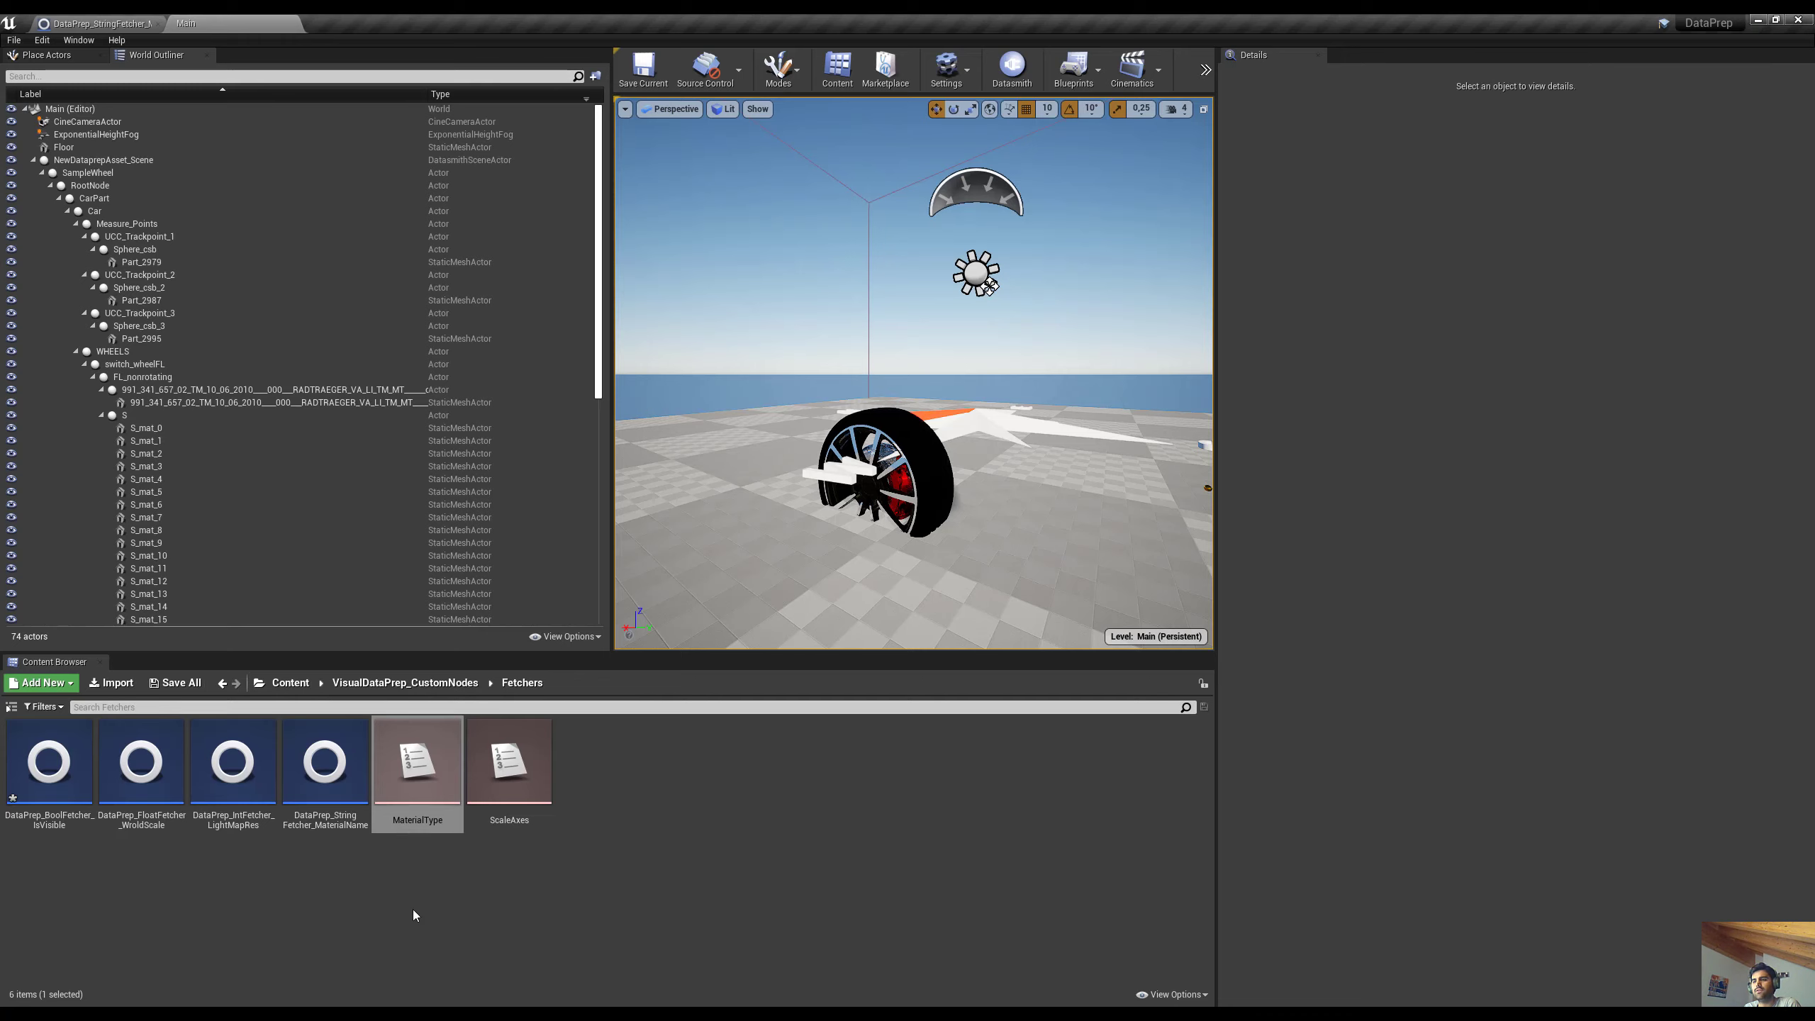
{"action": "left_click", "coordinate": [405, 682]}
{"action": "left_click", "coordinate": [290, 682]}
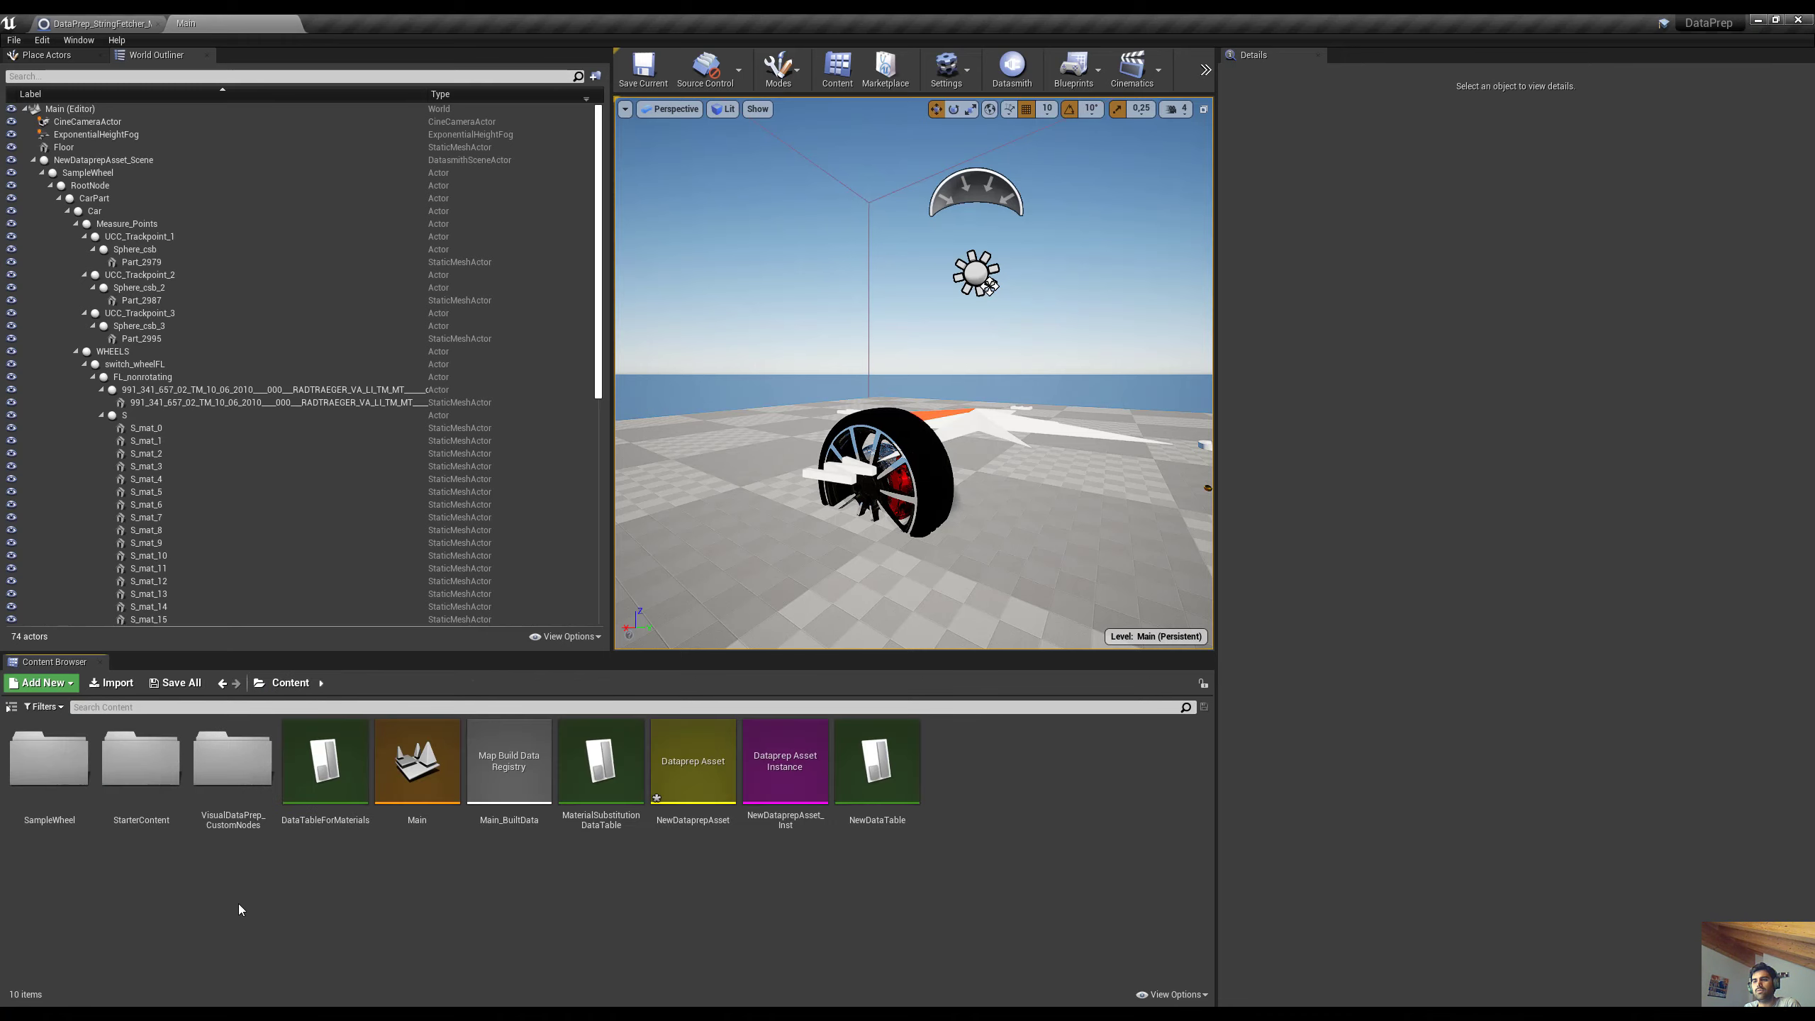
{"action": "double_click", "coordinate": [653, 756]}
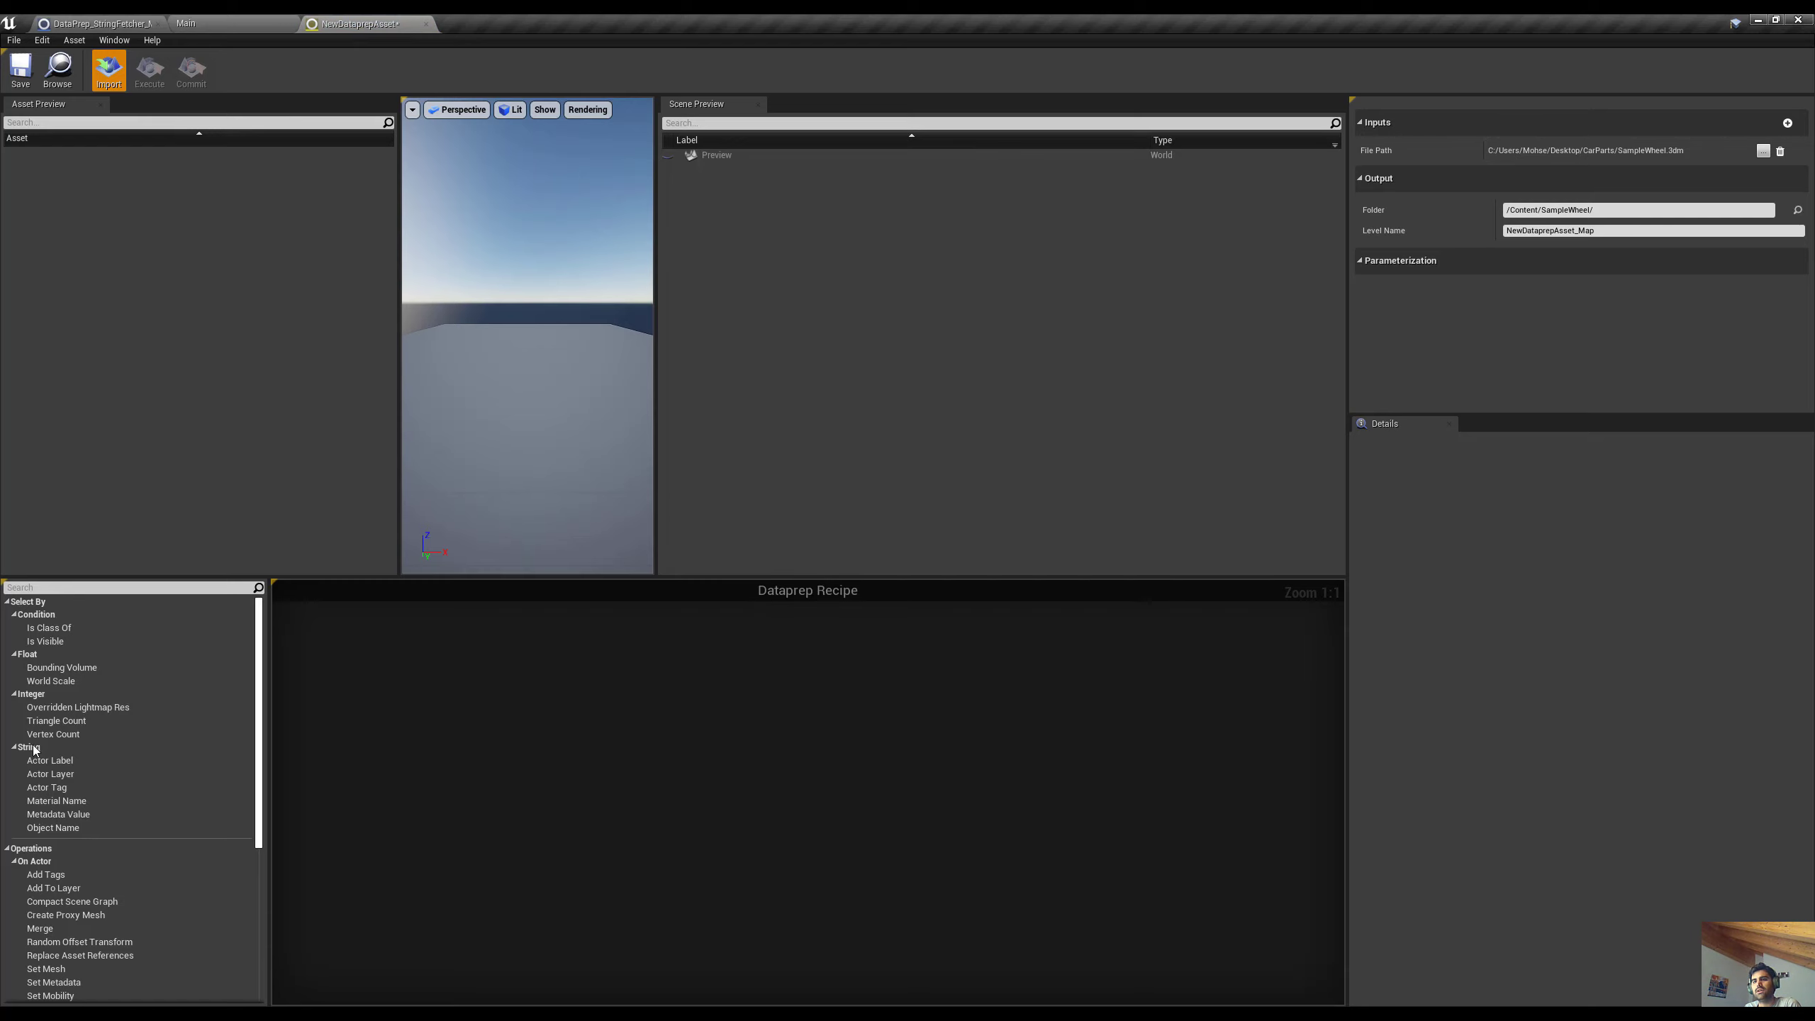
Add a Material Name filter to the Dataprep recipe with its Material Type set to Material Origin
{"action": "left_click_drag", "start_coordinate": [56, 801], "coordinate": [454, 844]}
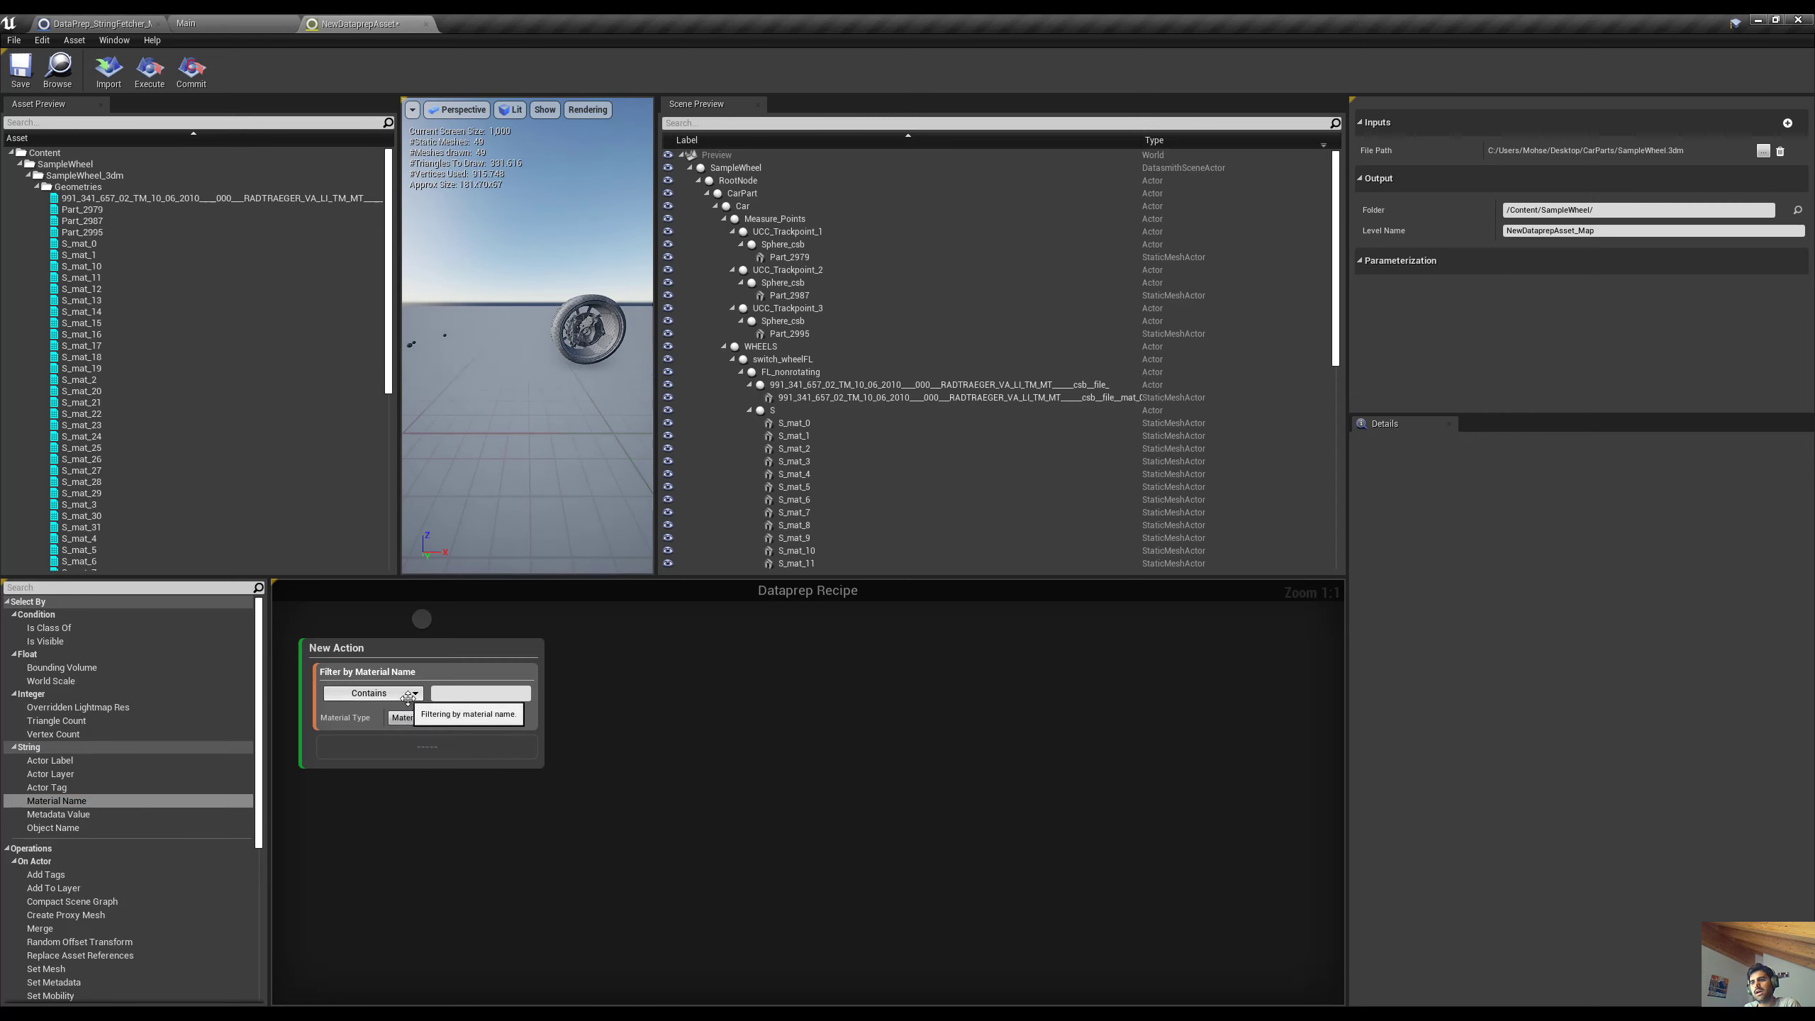
{"action": "left_click", "coordinate": [450, 717]}
{"action": "left_click", "coordinate": [403, 731]}
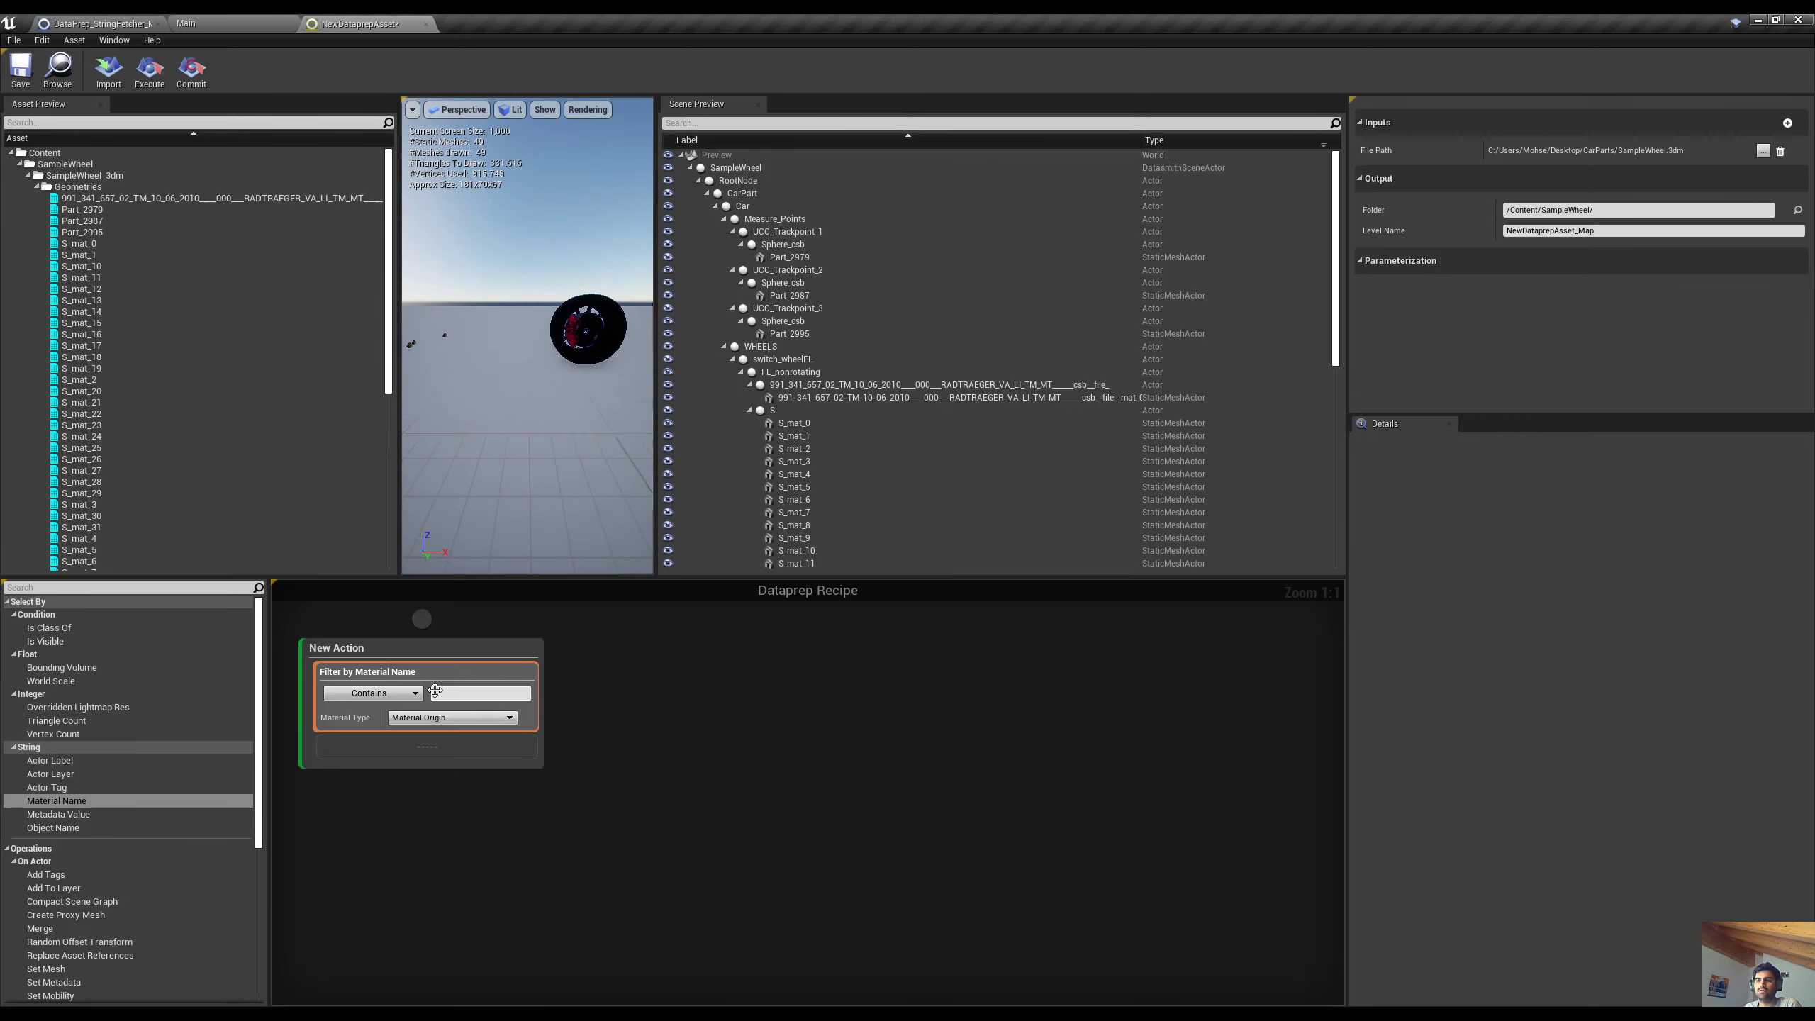
Set the Material Name filter to contain "ext" and preview it on the imported assets
{"action": "scroll", "coordinate": [256, 422], "scroll_direction": "down", "scroll_amount": 10}
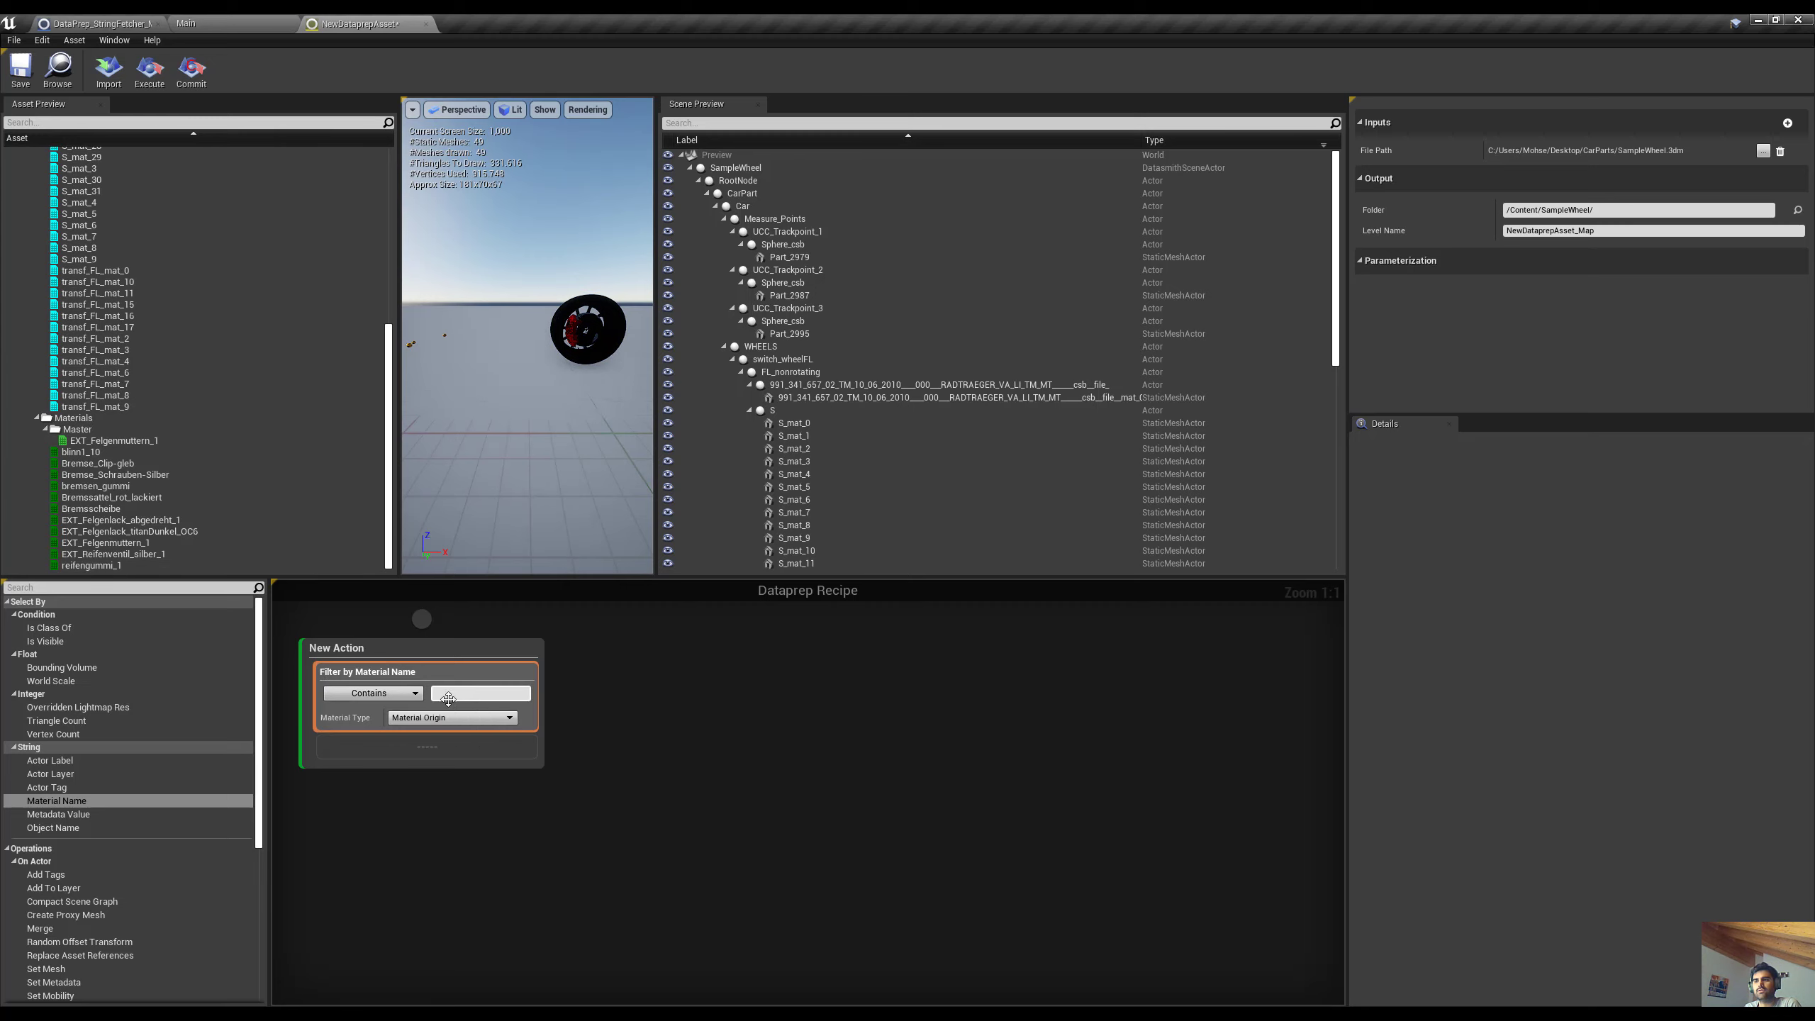
{"action": "left_click", "coordinate": [479, 696]}
{"action": "type", "text": "ext"}
{"action": "right_click", "coordinate": [432, 674]}
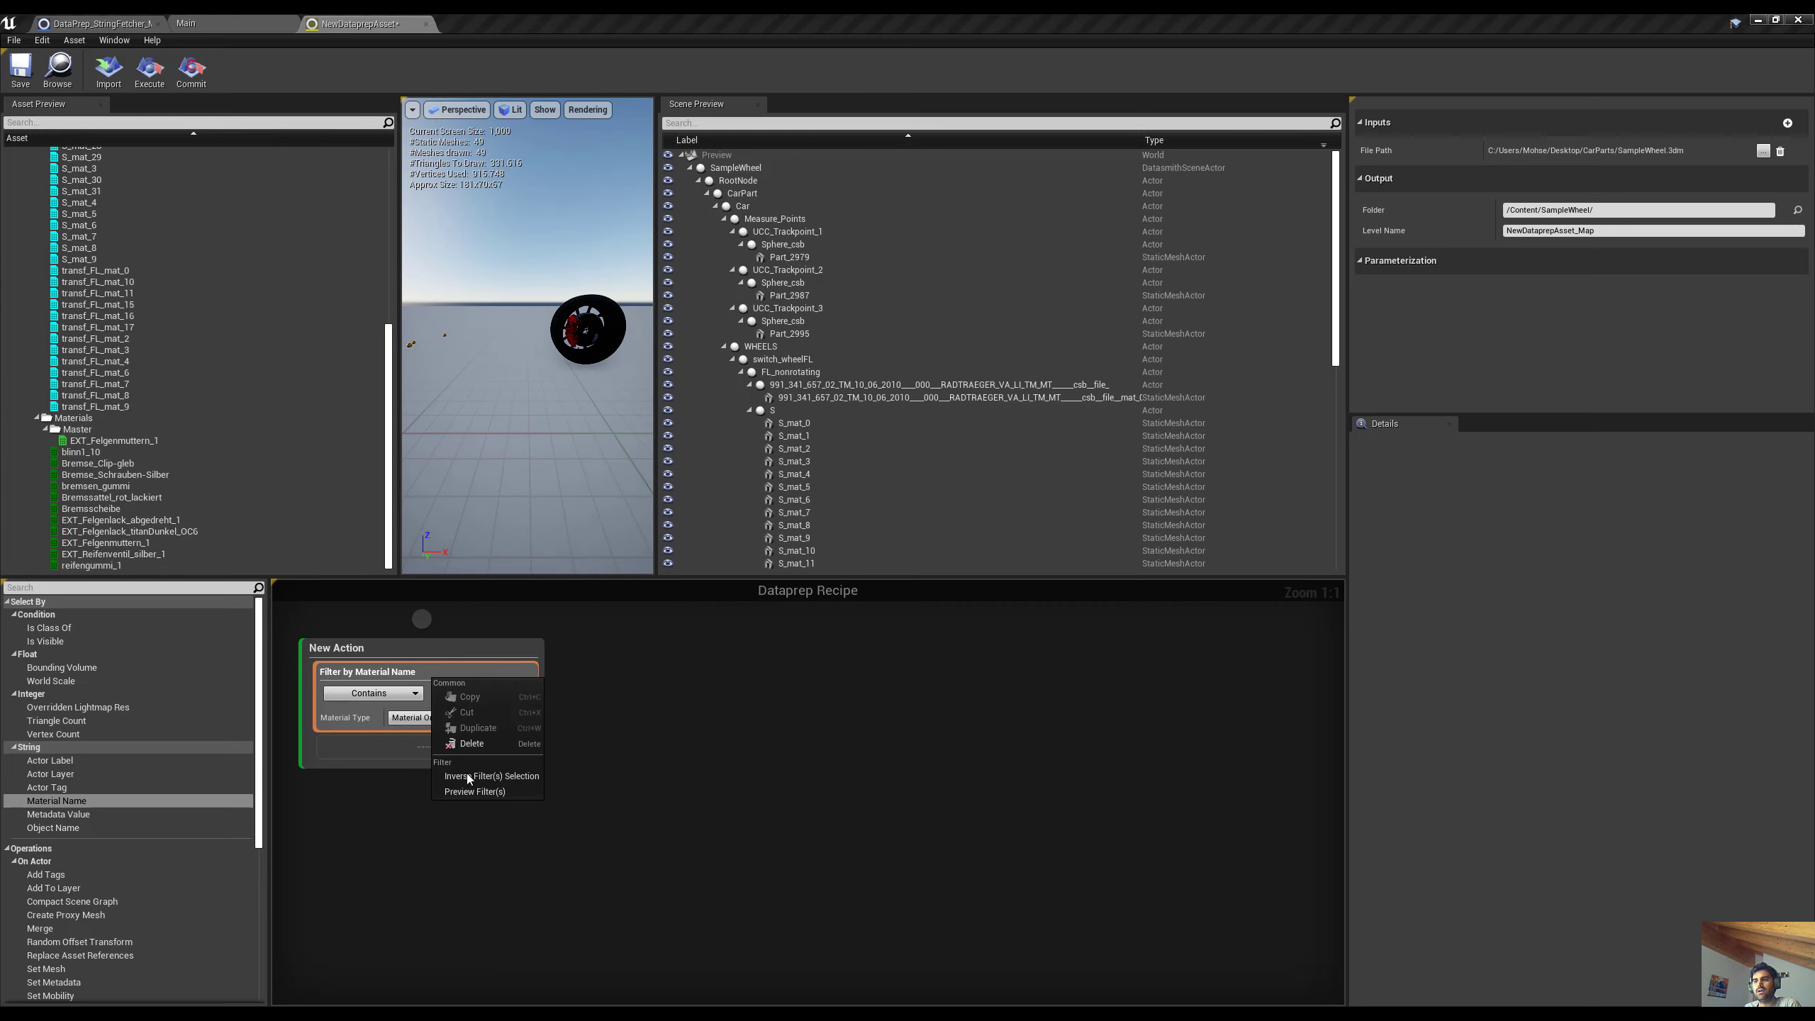
{"action": "left_click", "coordinate": [466, 791]}
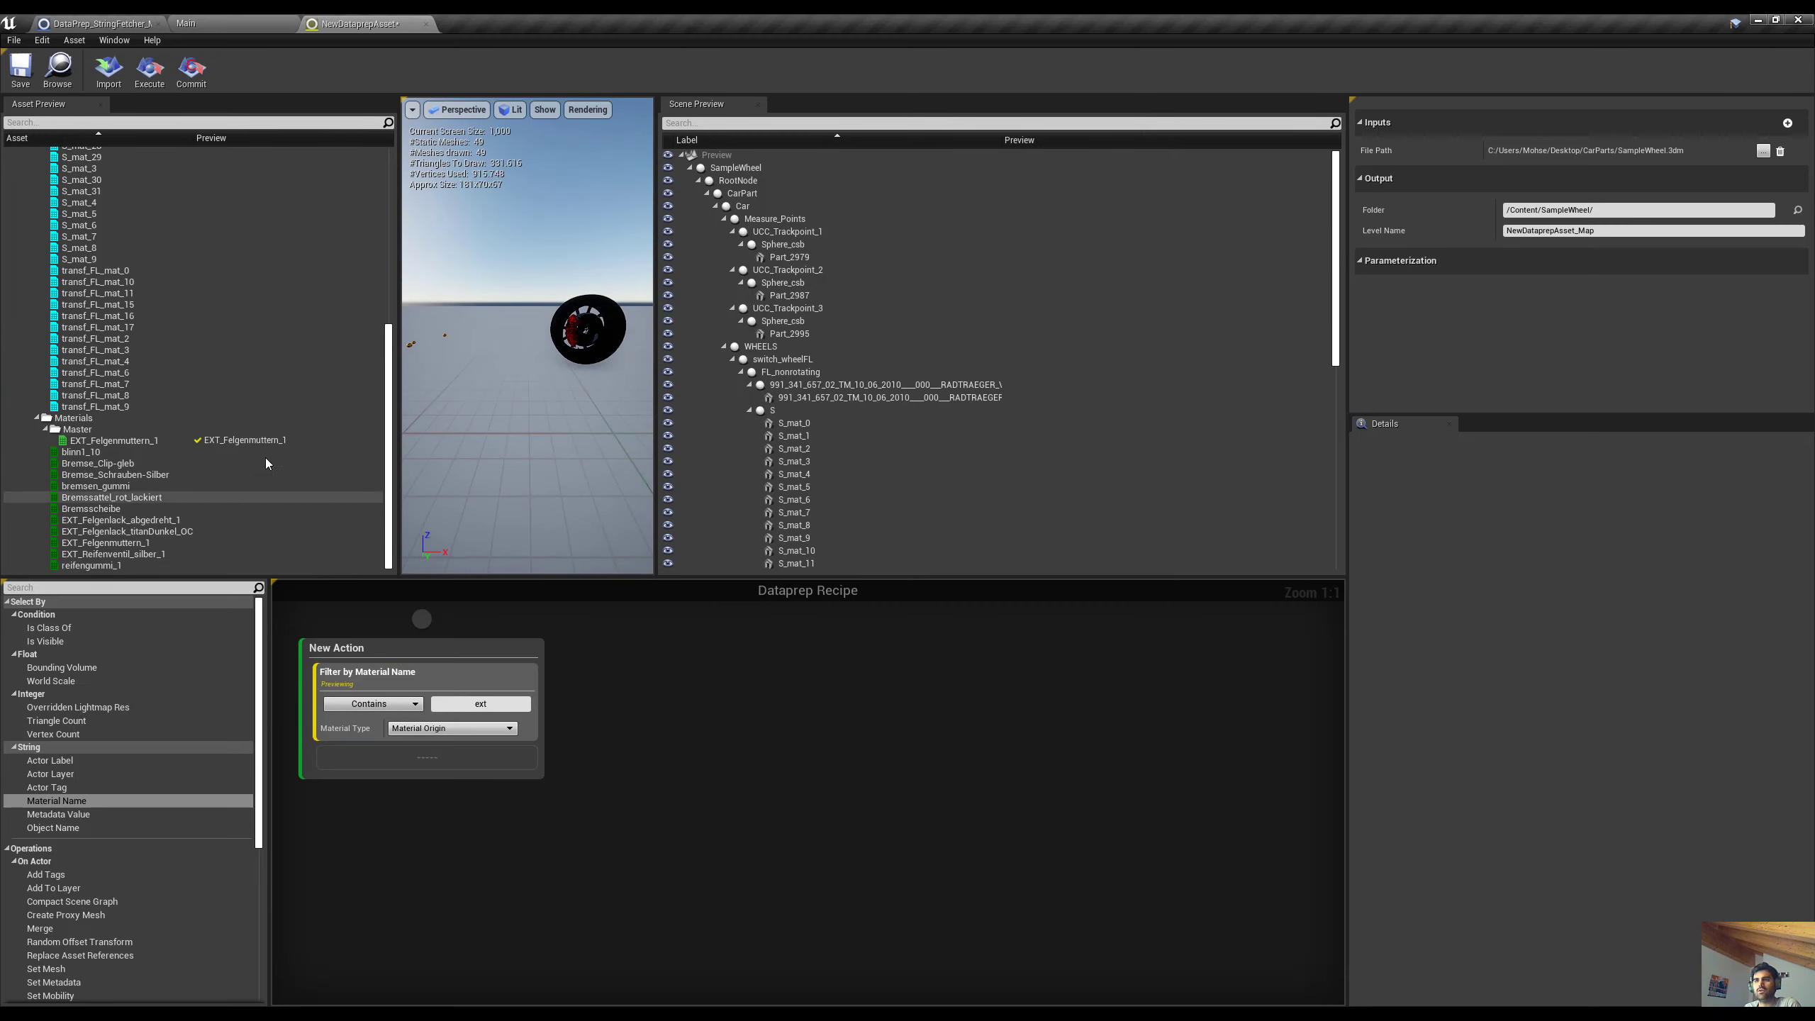
Preview the filter with Material Type set to Material Instance, and delete the filter from the recipe
{"action": "left_click", "coordinate": [472, 729]}
{"action": "left_click", "coordinate": [452, 750]}
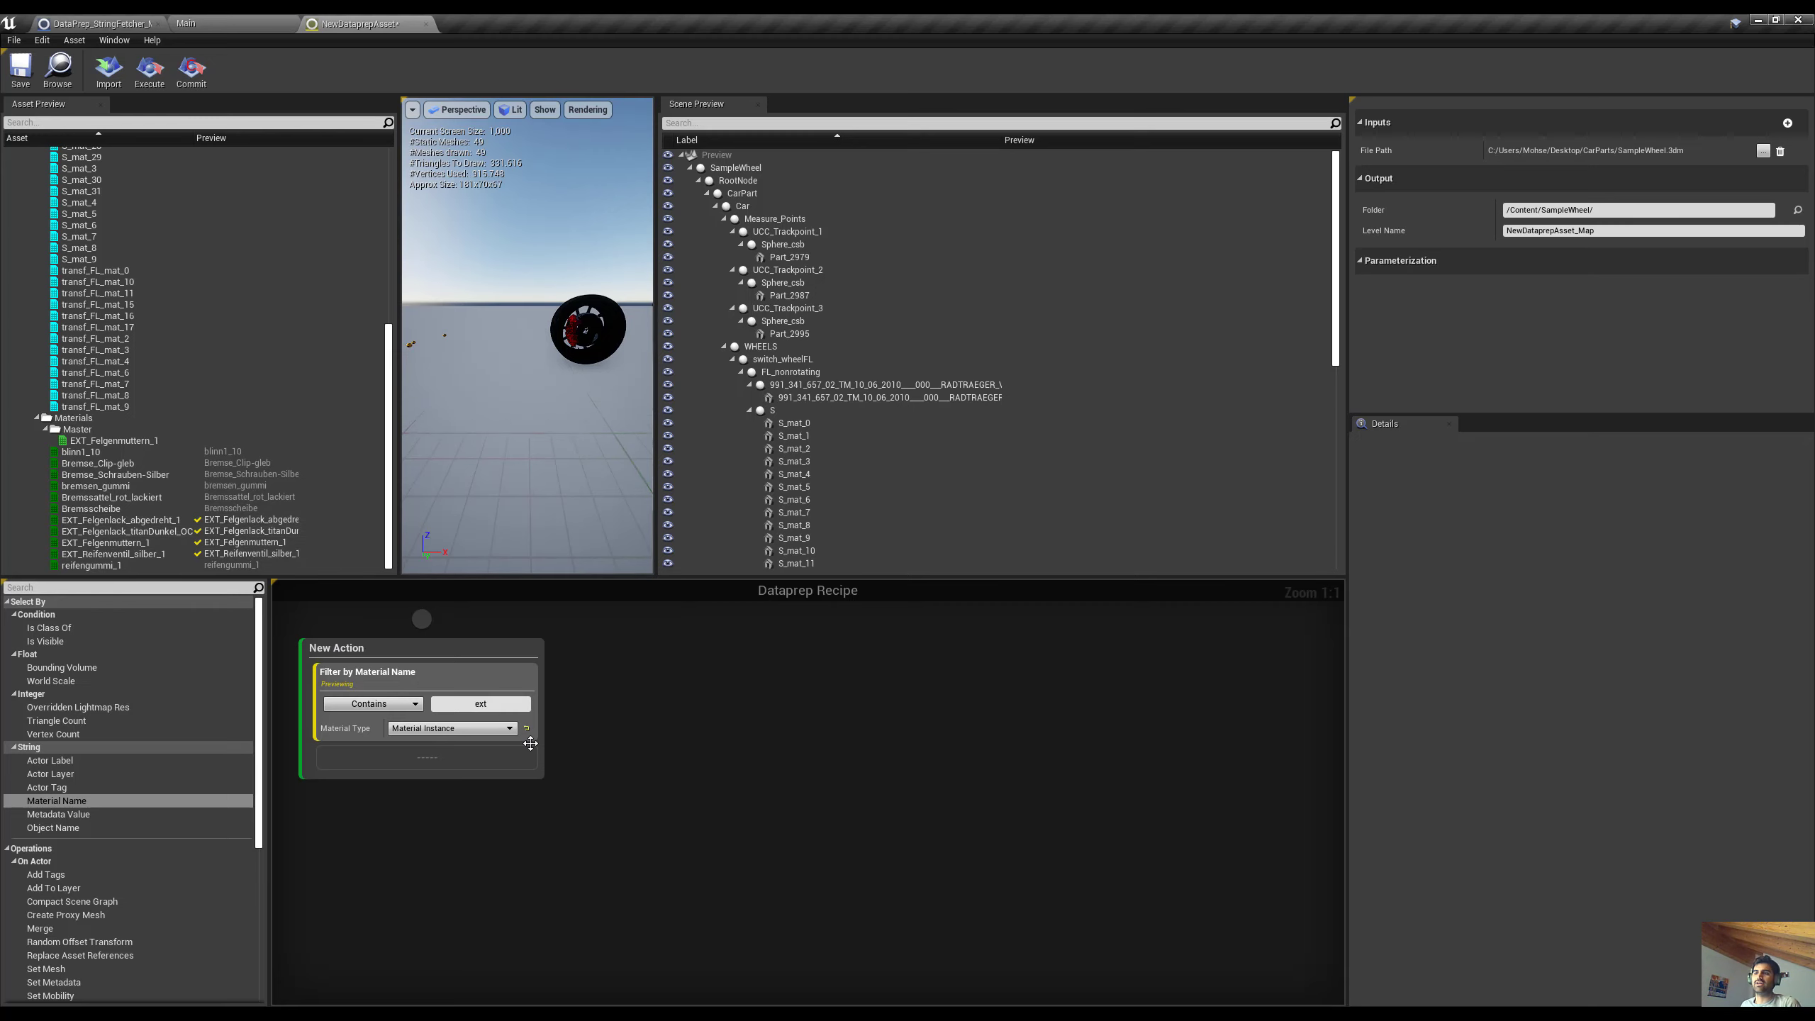
{"action": "left_click", "coordinate": [491, 671]}
{"action": "key", "text": "Delete"}
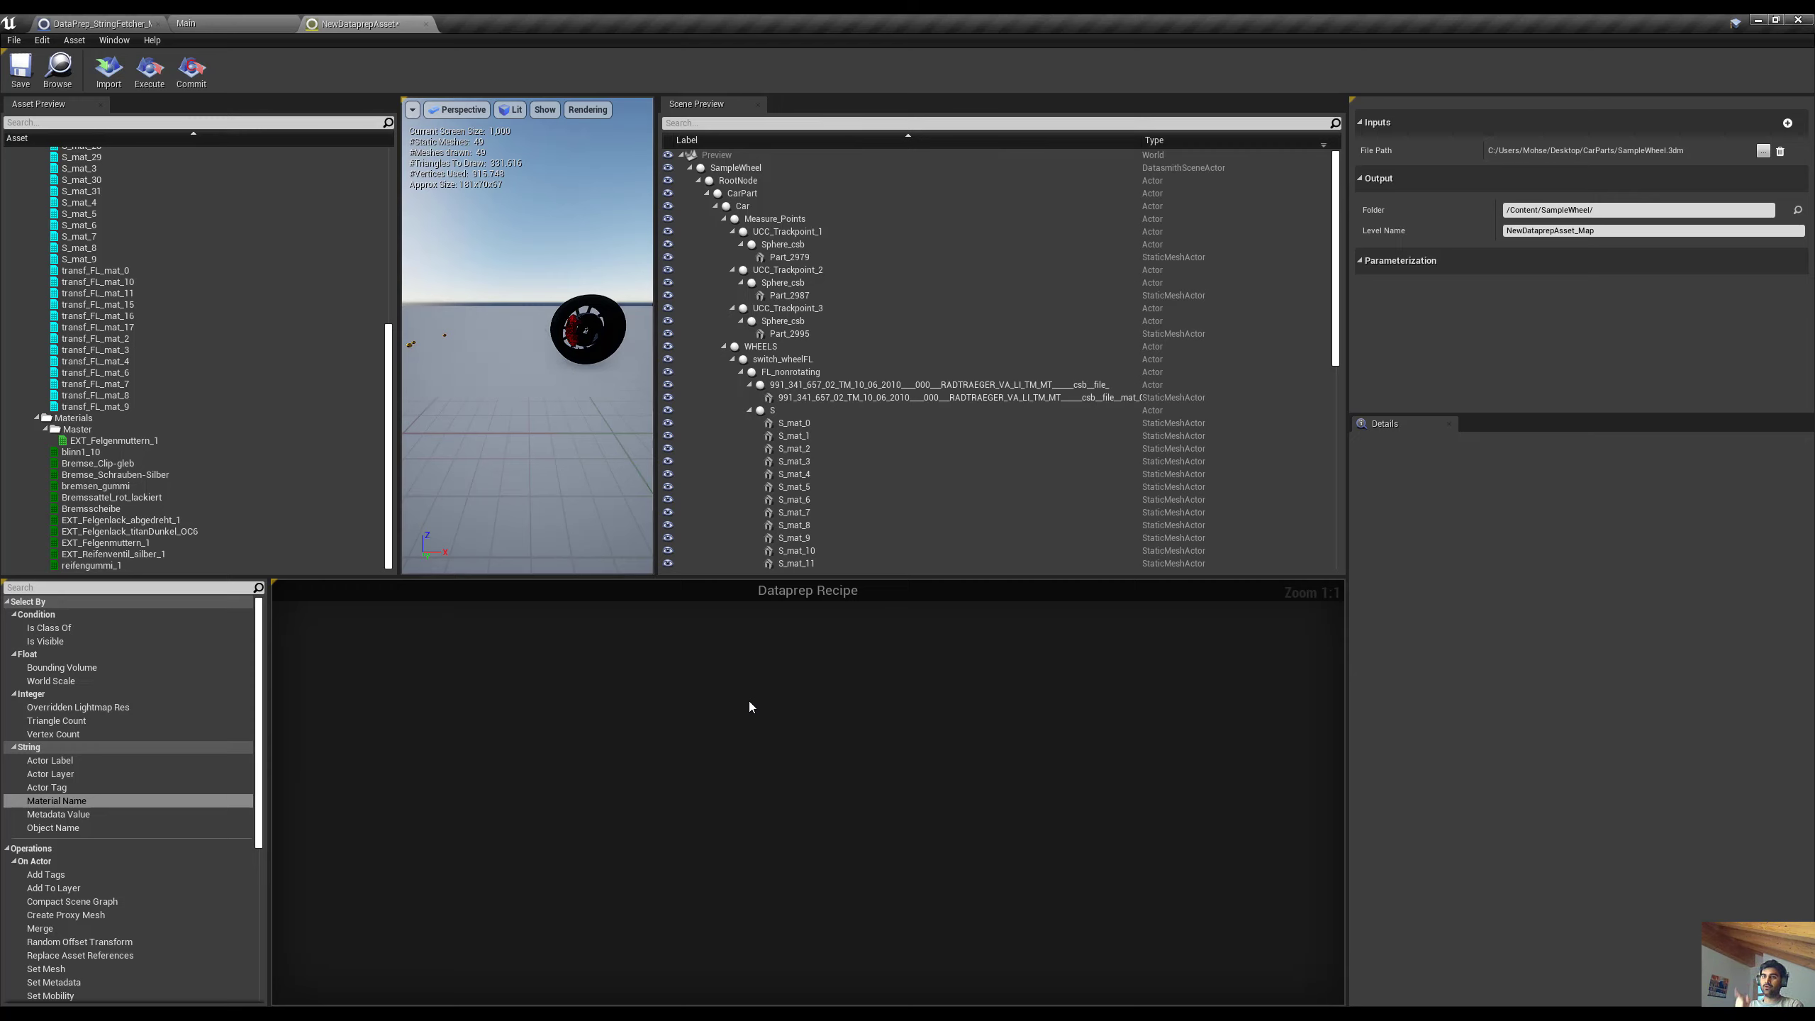
{"action": "scroll", "coordinate": [136, 858], "scroll_direction": "down", "scroll_amount": 3}
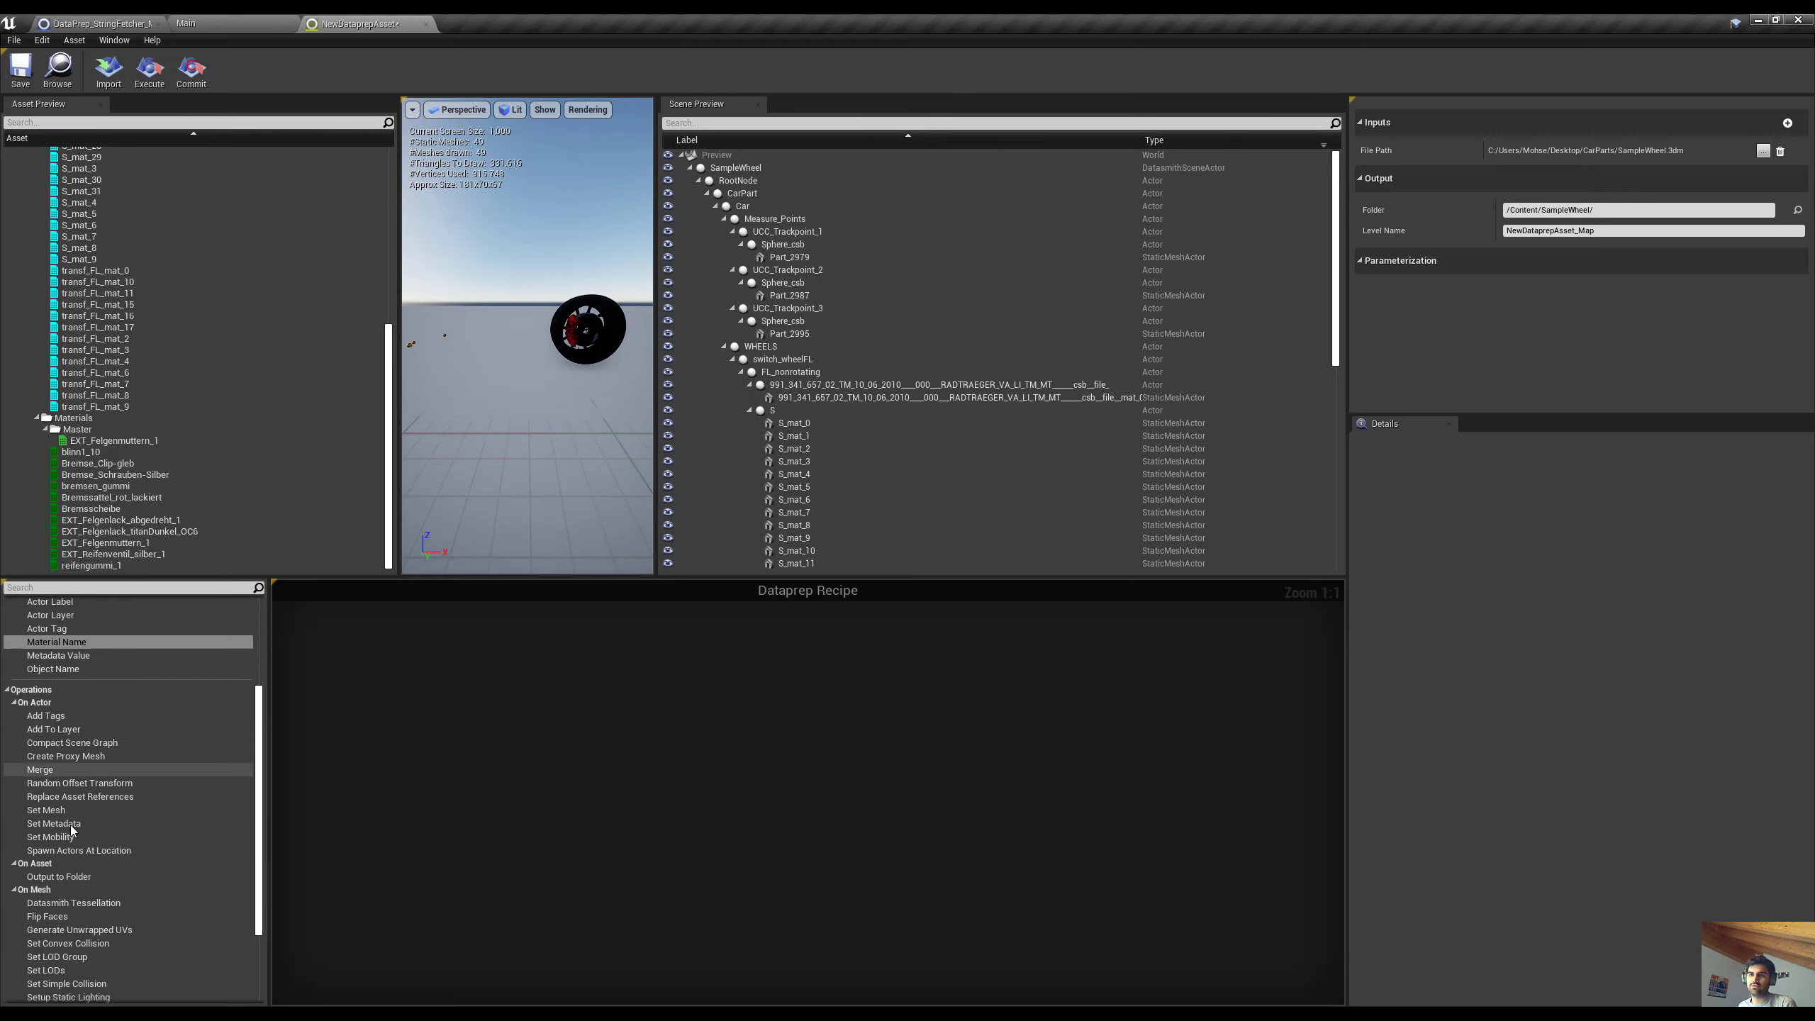
{"action": "scroll", "coordinate": [136, 812], "scroll_direction": "up", "scroll_amount": 3}
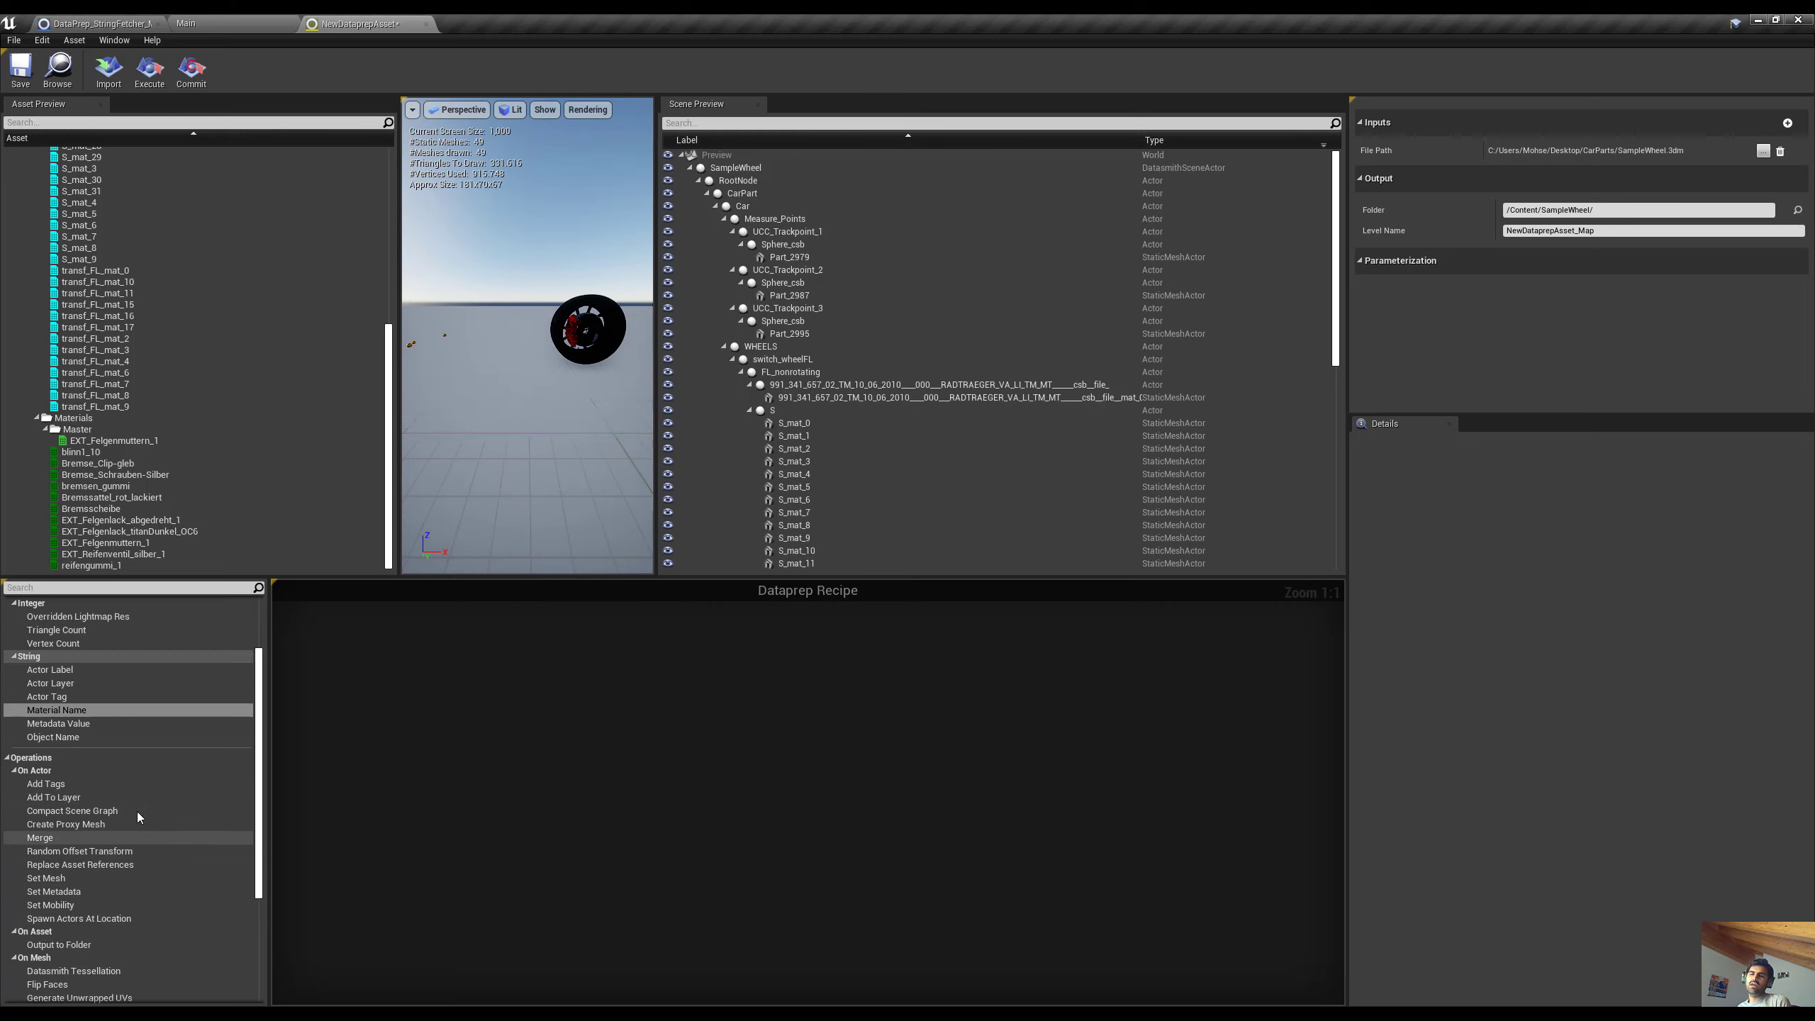